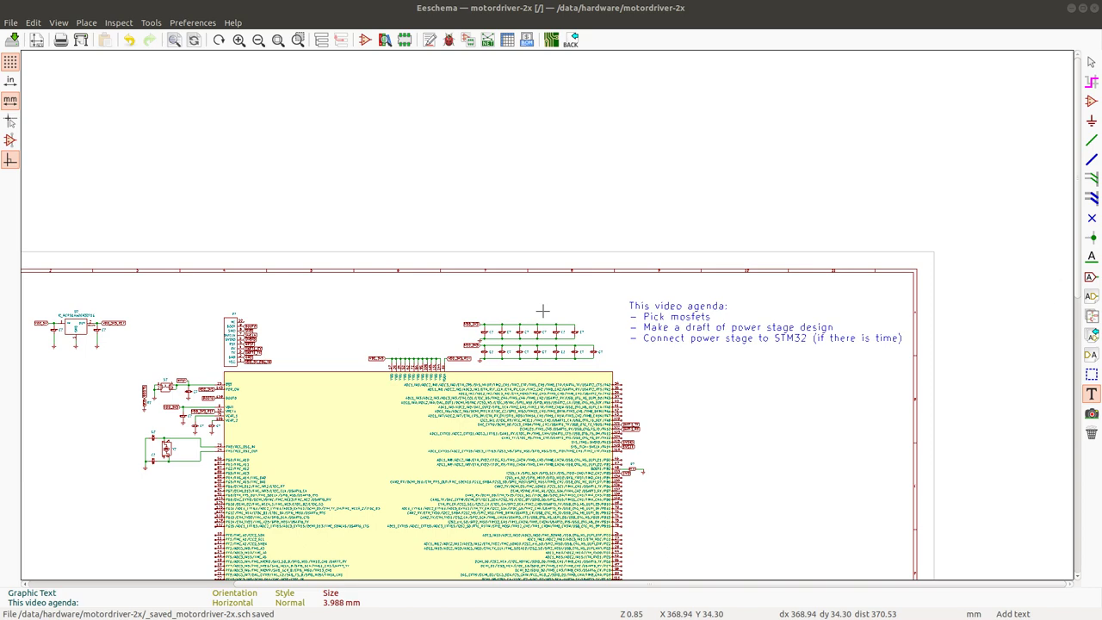
Switch to the browser and review the dual motor drive block diagram in draw.io and the open voltage reference pages.
key(alt+Tab)
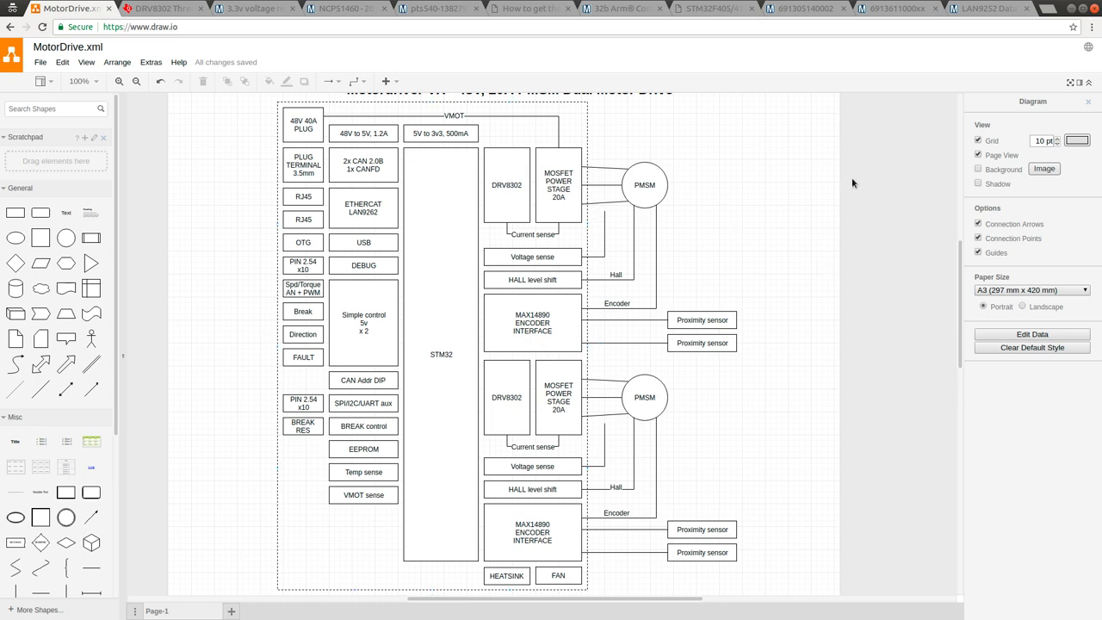
mouse_move(961, 263)
mouse_down()
mouse_move(960, 241)
mouse_move(960, 260)
mouse_up()
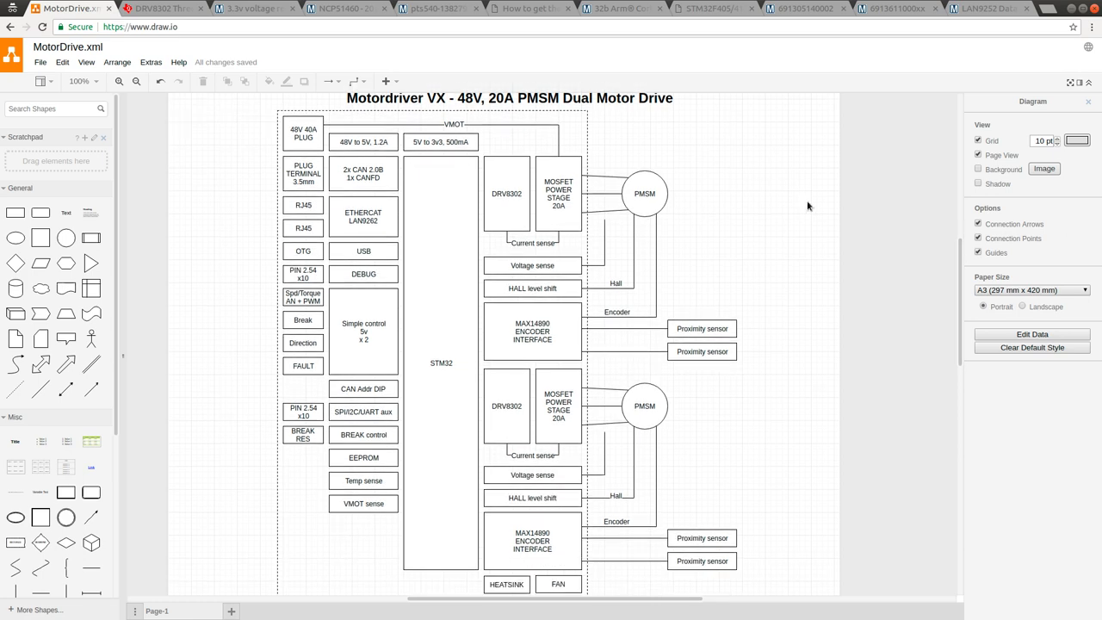
click(378, 9)
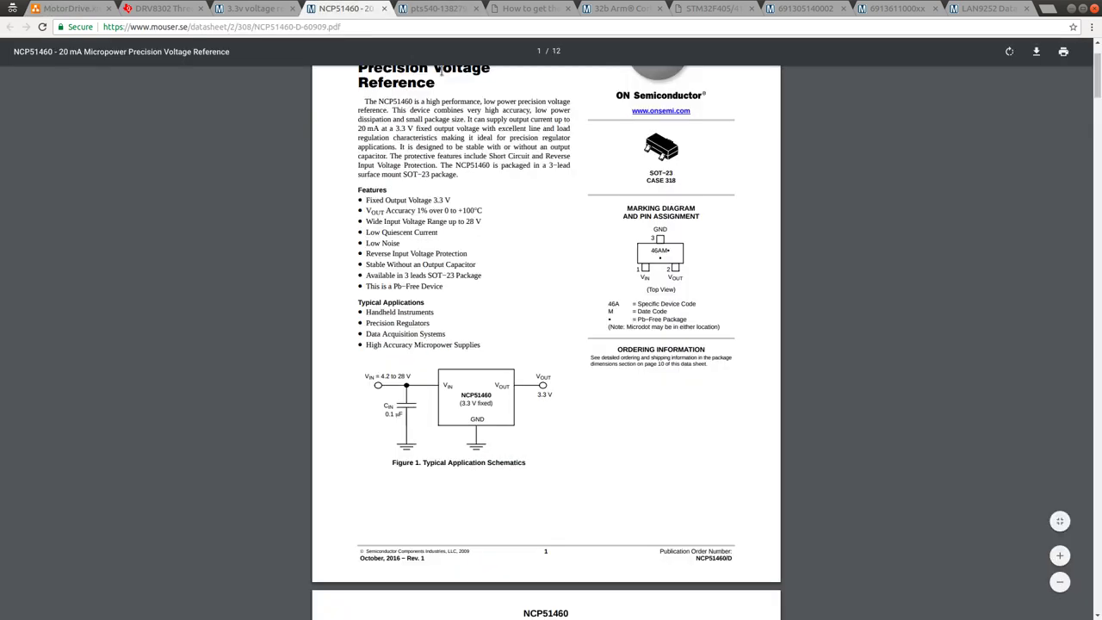
click(254, 9)
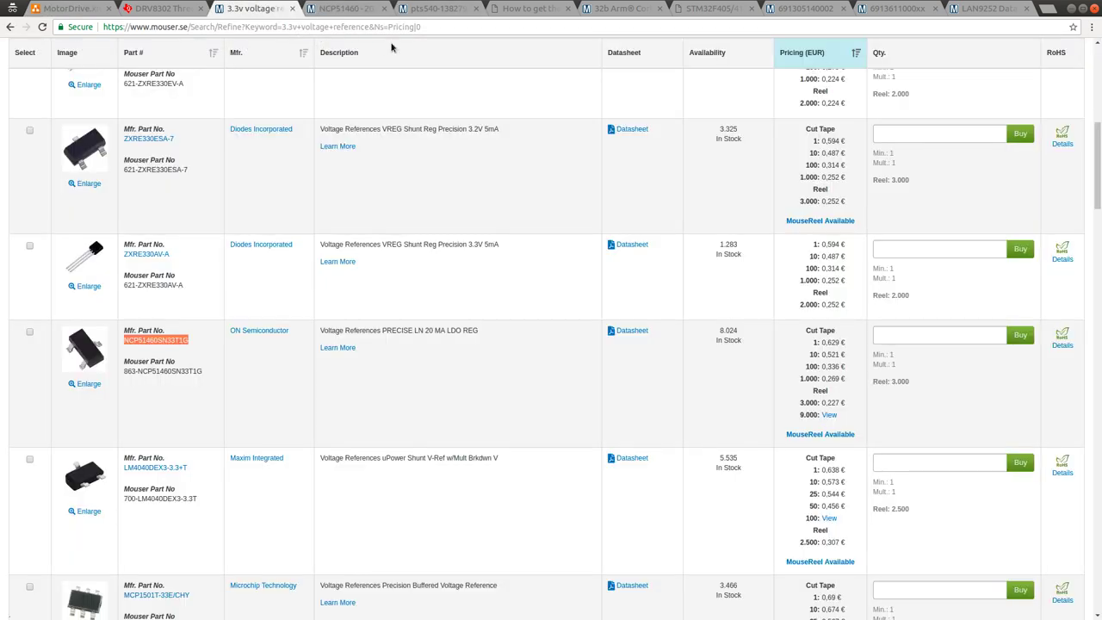
scroll(661, 190, up, 5)
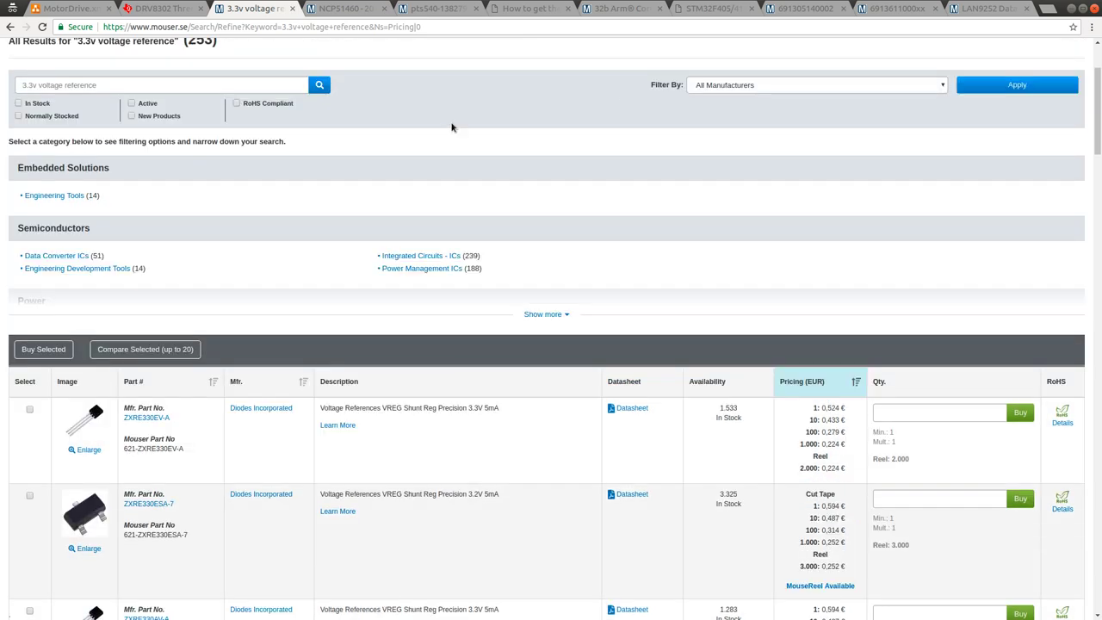
scroll(413, 115, up, 1)
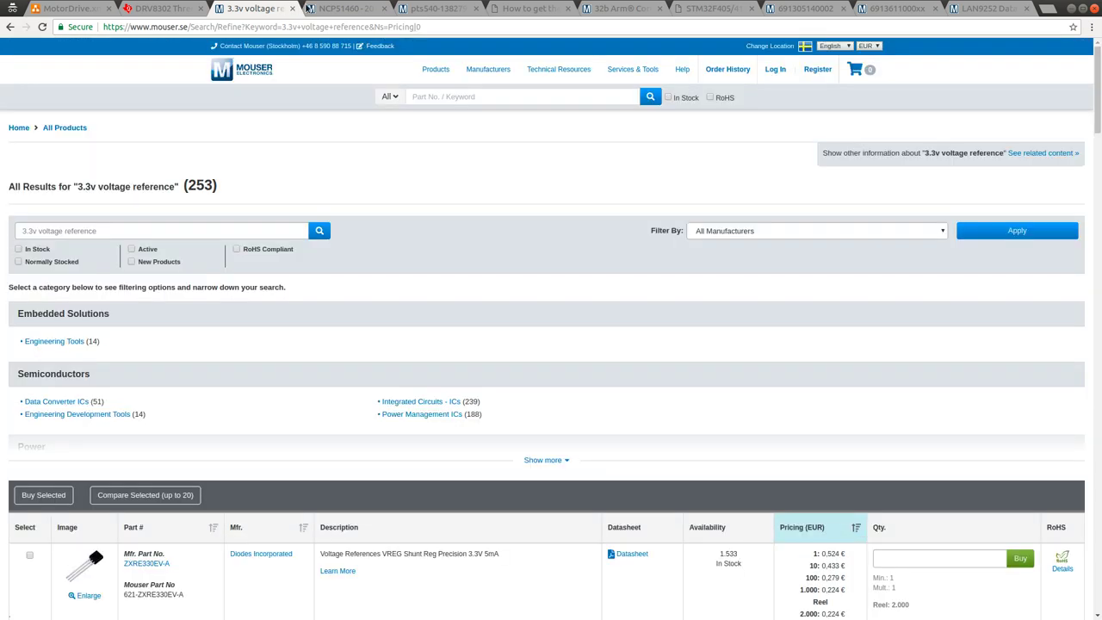
click(69, 9)
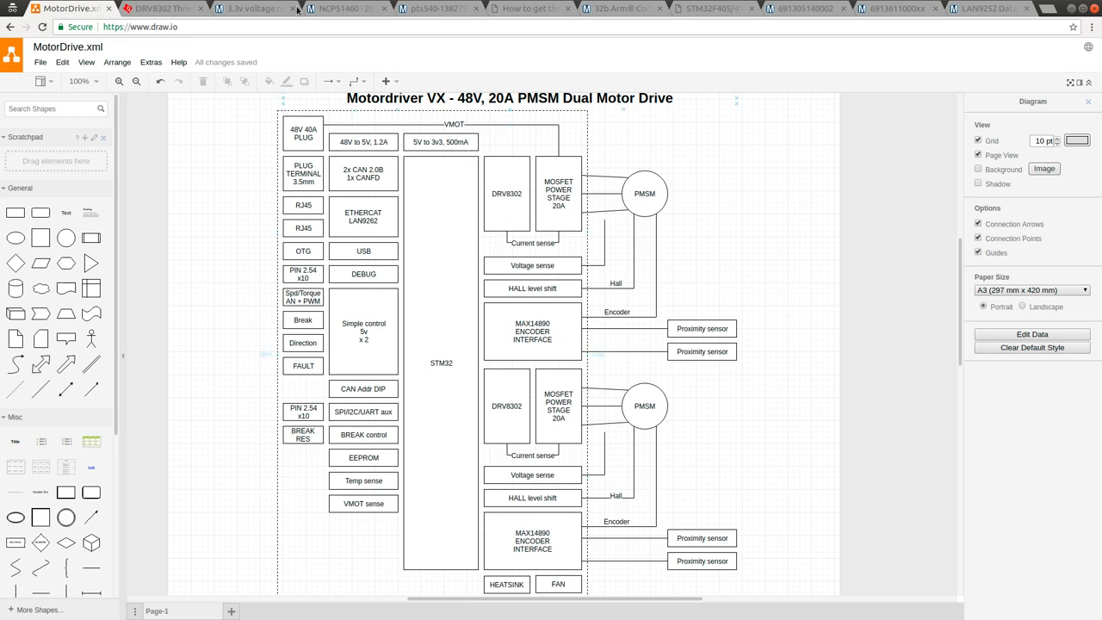
Search Mouser for "drv8302" and look through the listed parts.
click(258, 9)
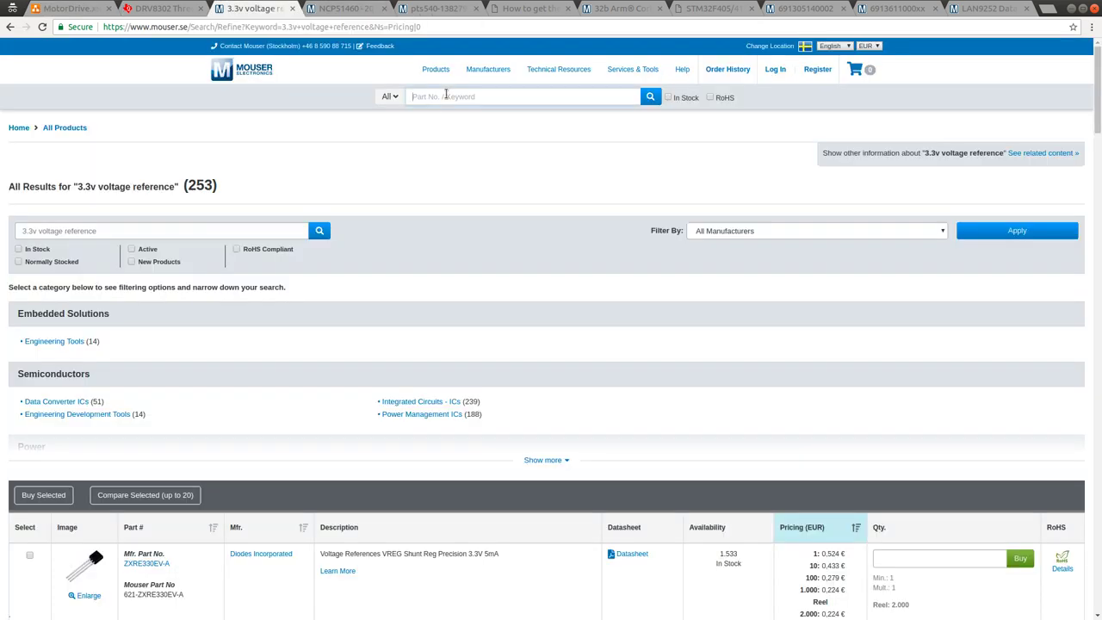
text(drv)
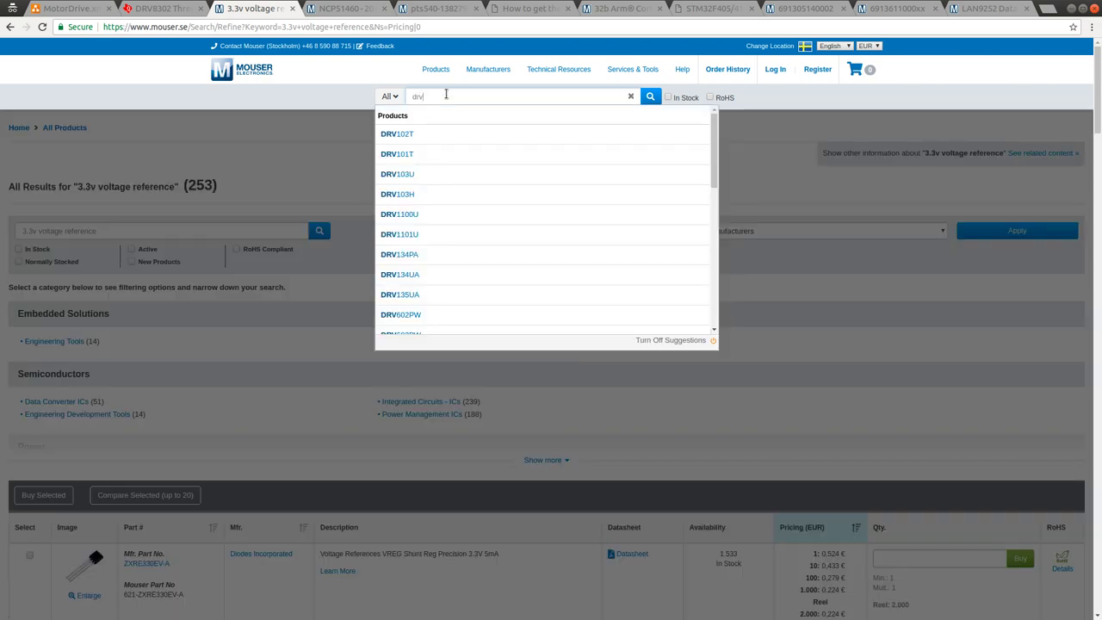
text(8302)
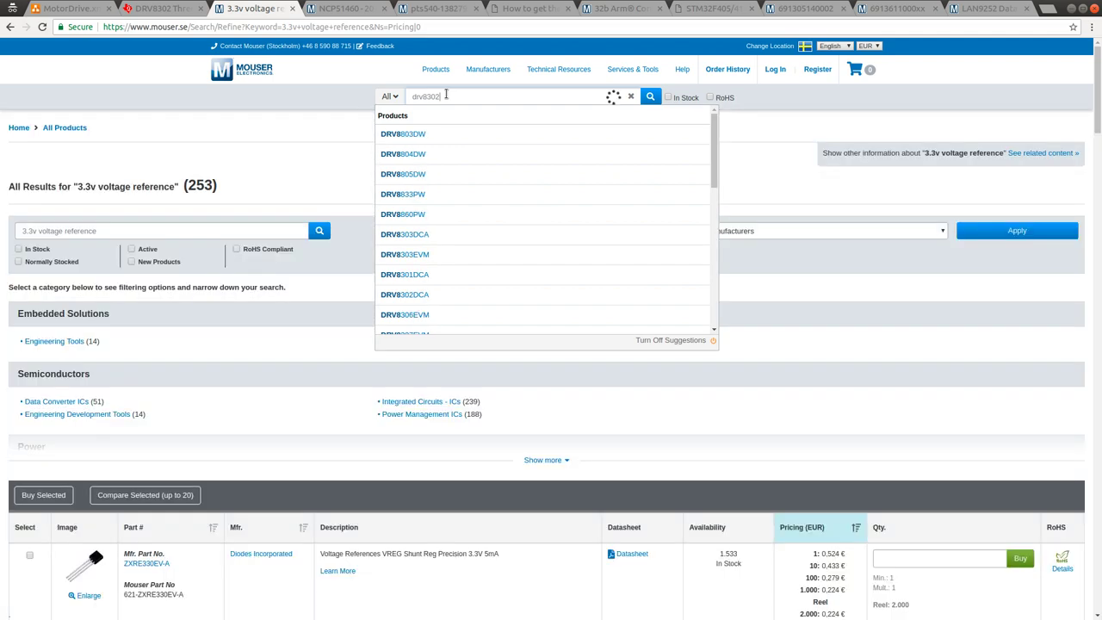
key(Return)
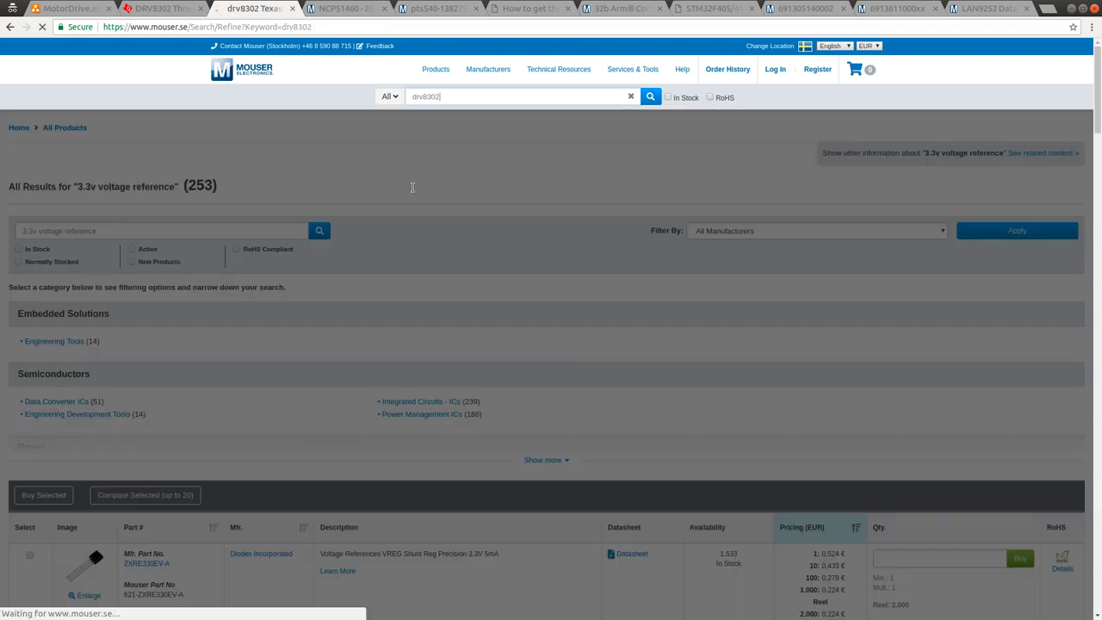
scroll(349, 542, down, 3)
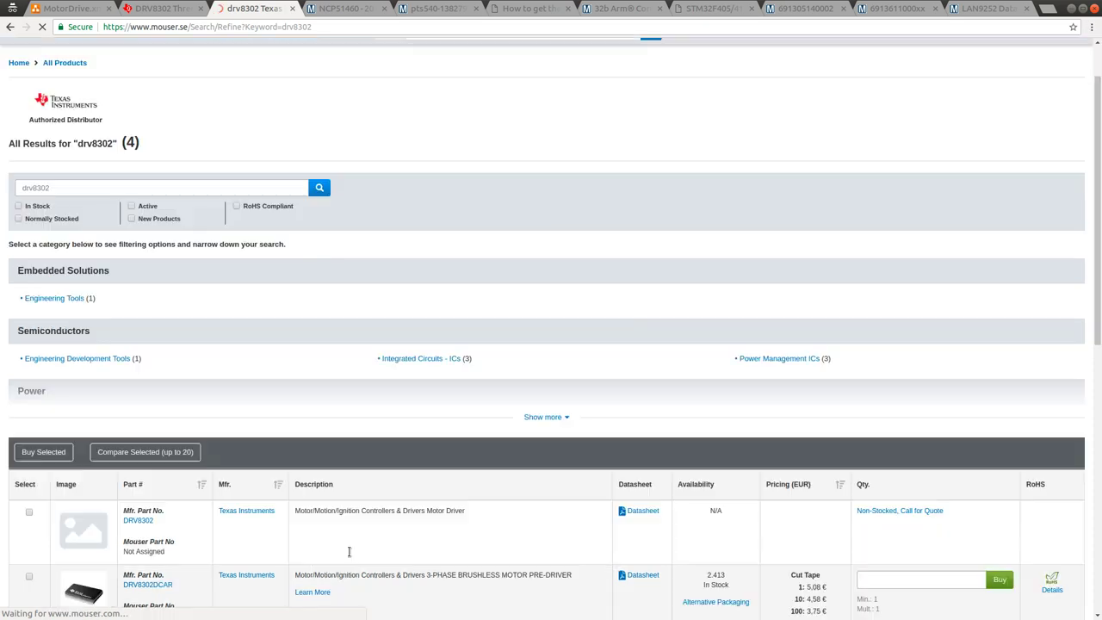
scroll(348, 542, down, 4)
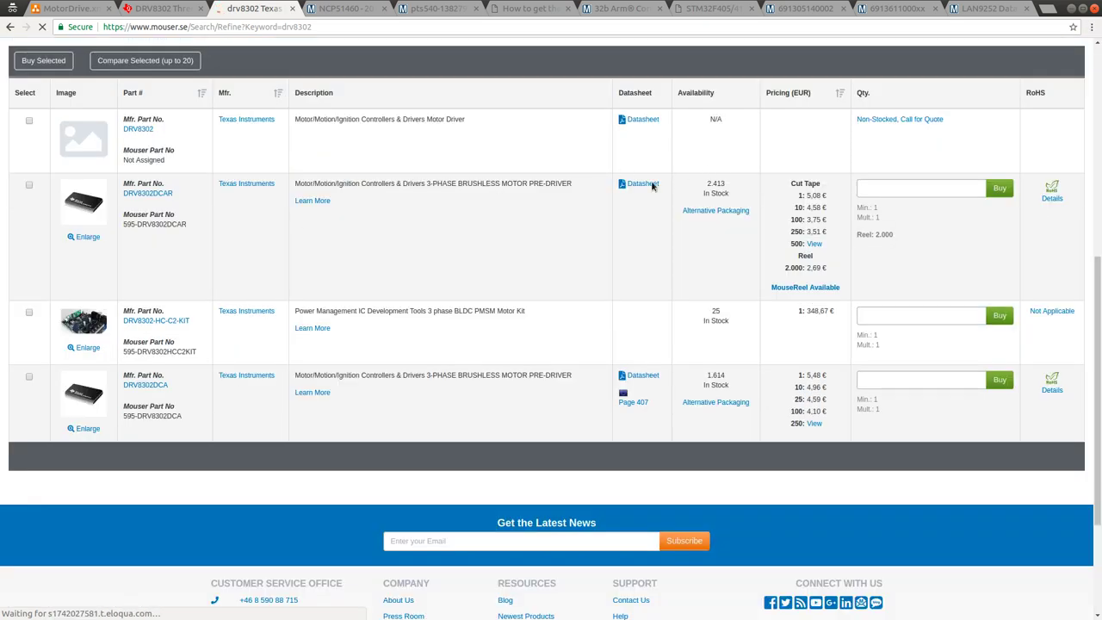
Open the DRV8302DCAR datasheet, accepting the Texas Instruments cookie notice, and go to the Pin Functions table on page 3.
click(643, 186)
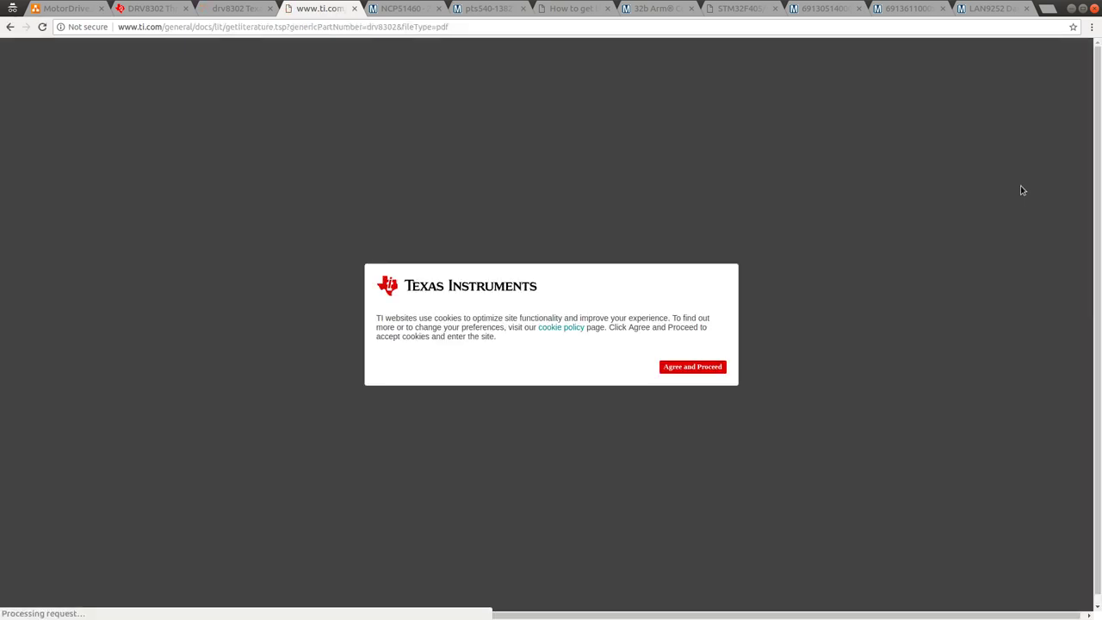
click(697, 366)
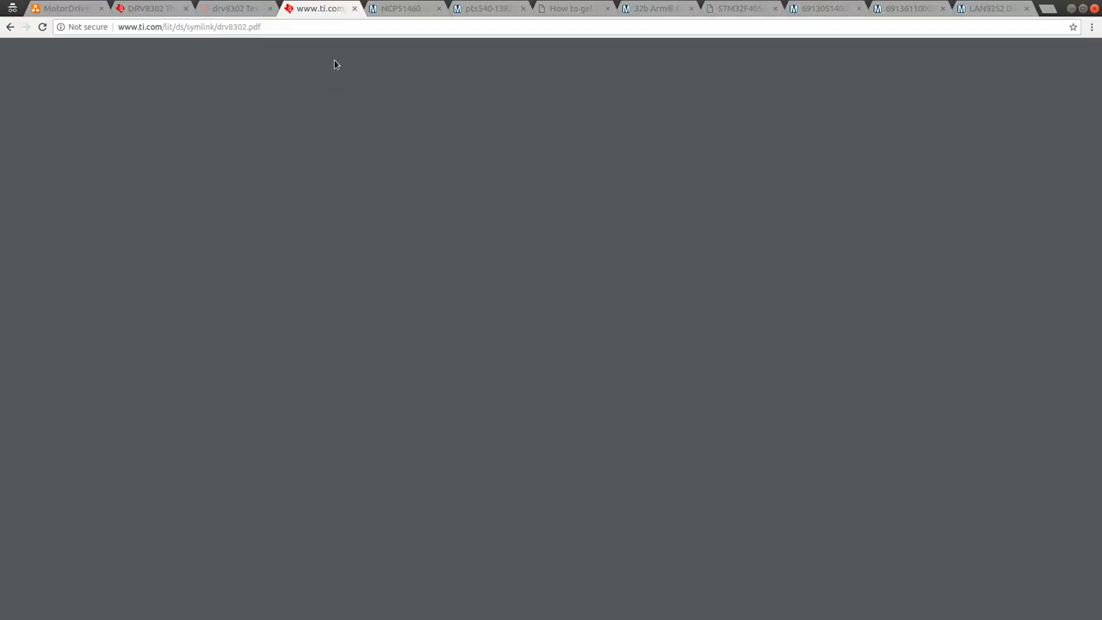
click(282, 30)
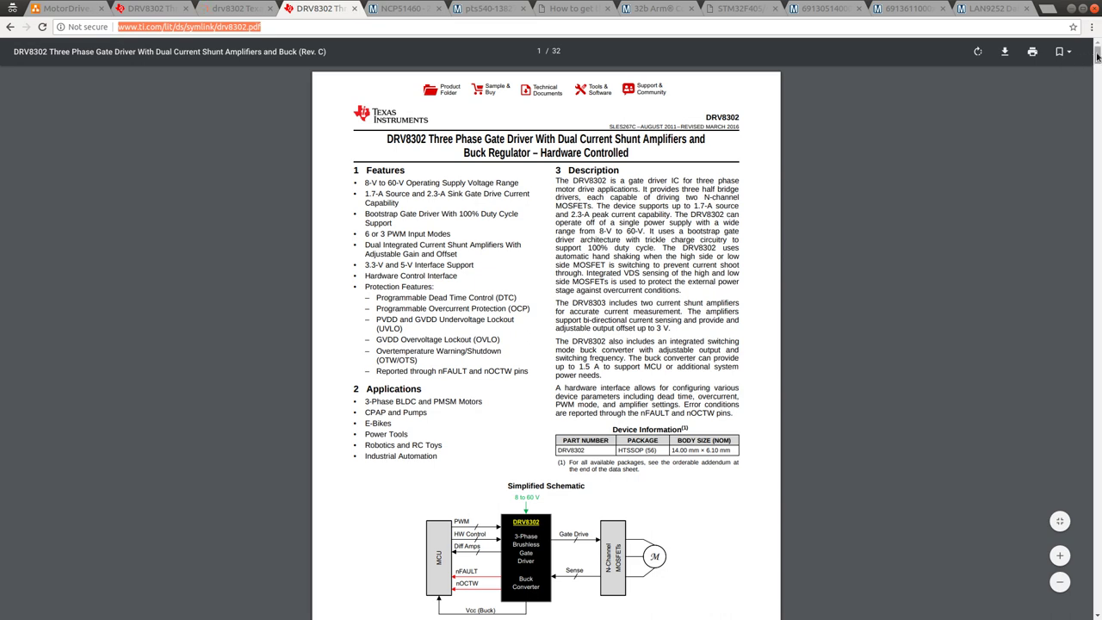
click(1098, 62)
drag(1098, 62, 1098, 91)
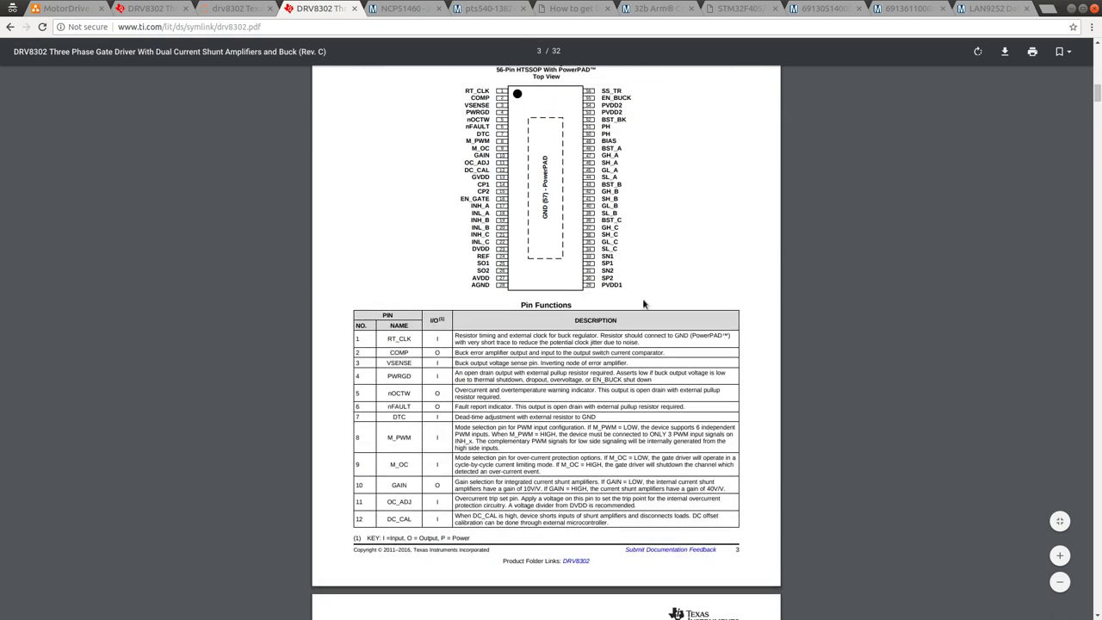
scroll(562, 362, down, 2)
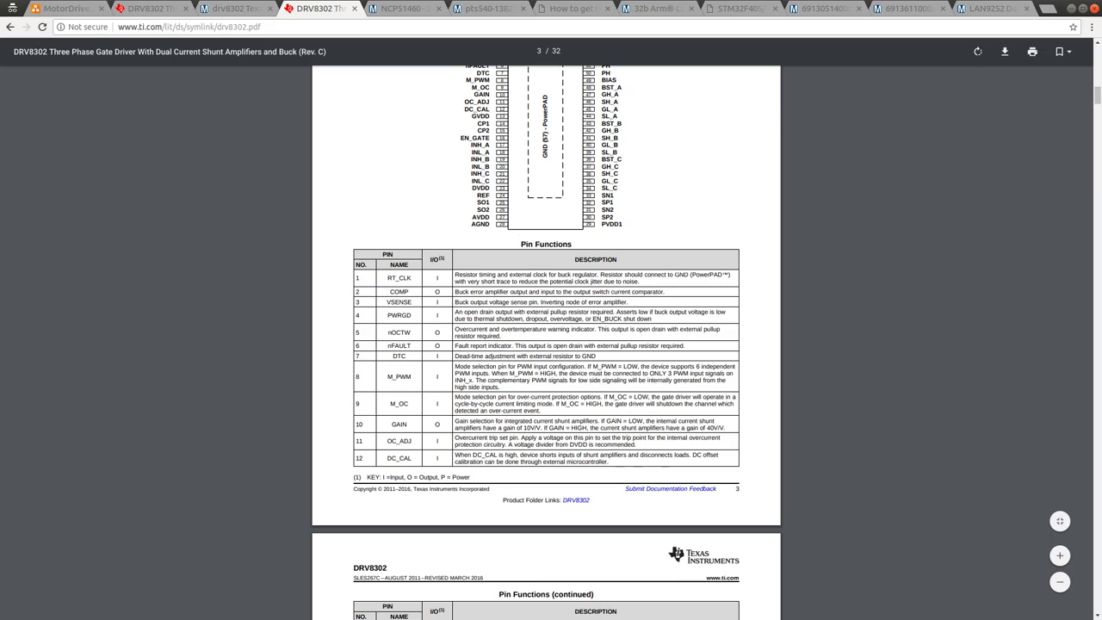
Switch to Eeschema and open the IC_DRV8302 symbol from the SwEmb library in the Symbol Library Editor.
key(alt+Tab)
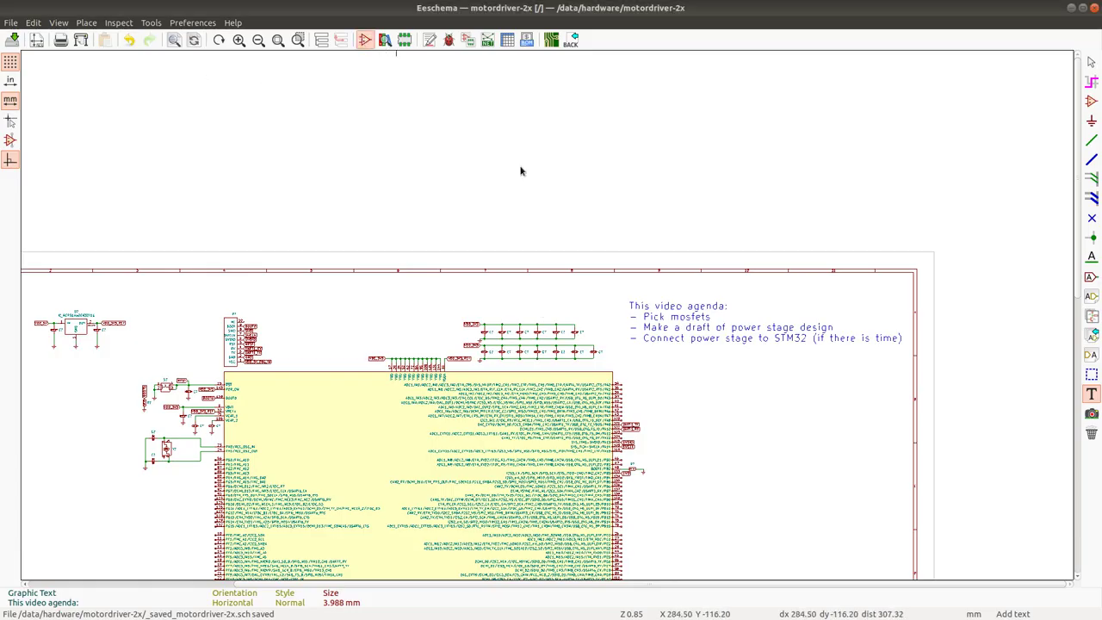
key(alt+t)
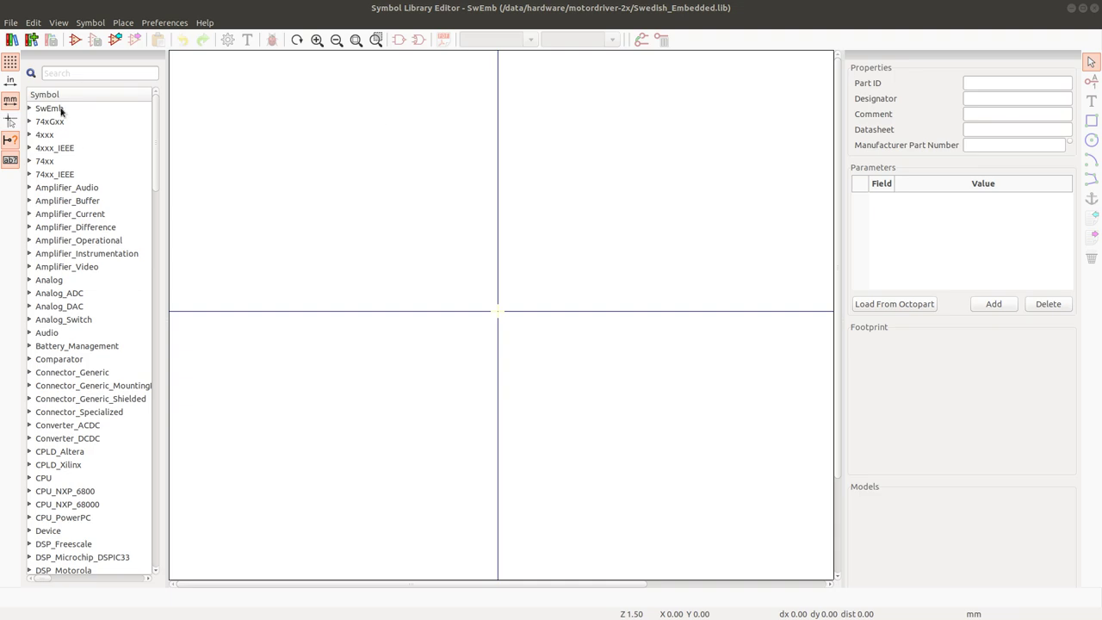
double_click(61, 109)
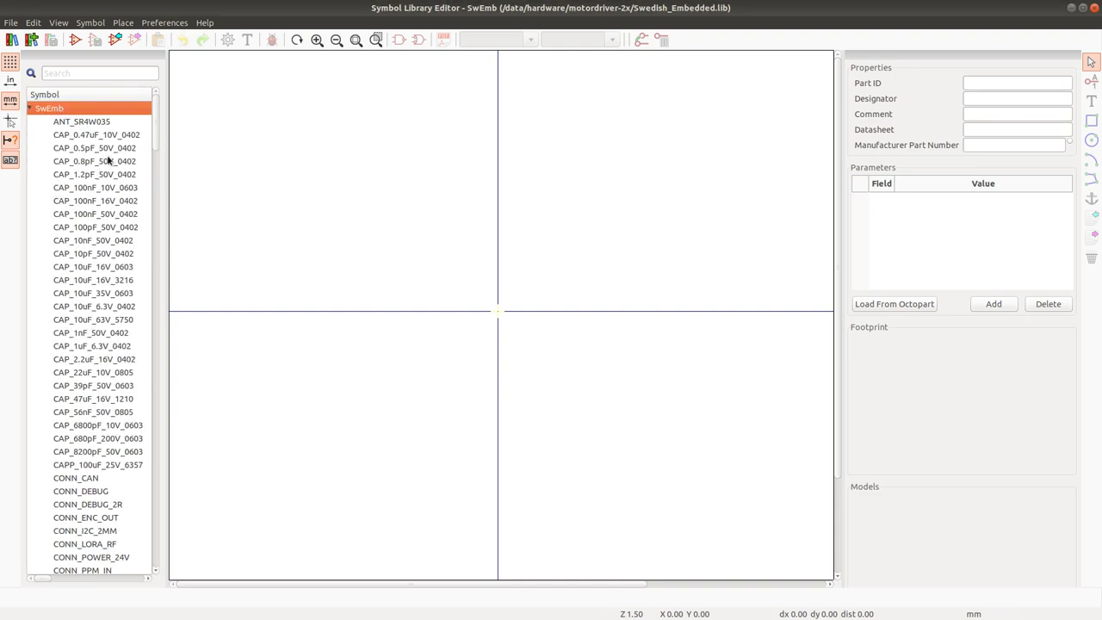
scroll(91, 359, down, 20)
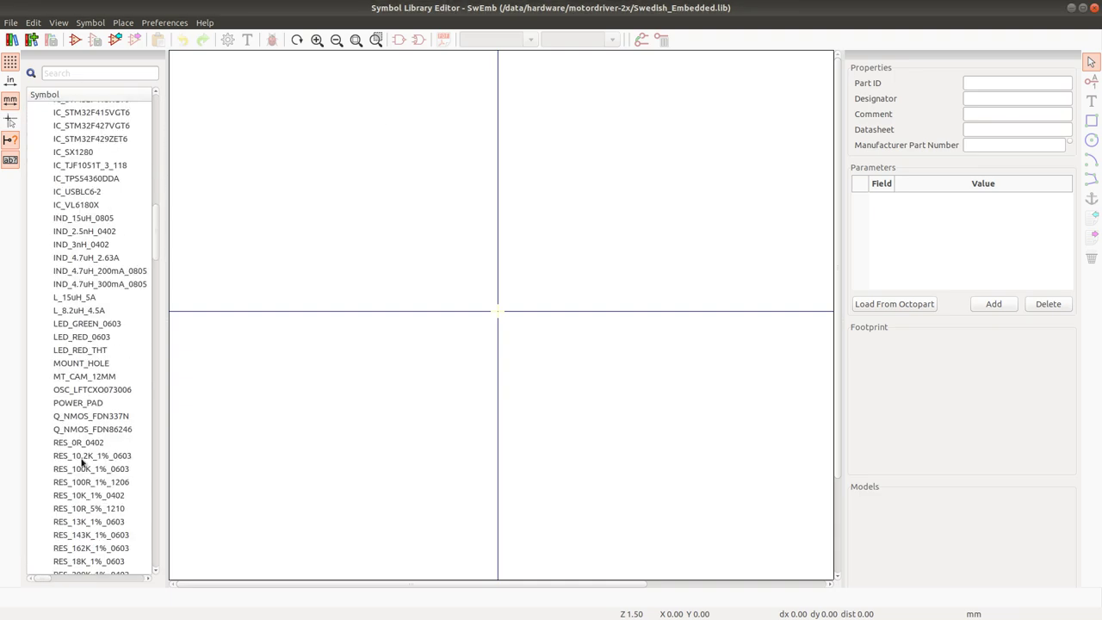
scroll(83, 464, down, 6)
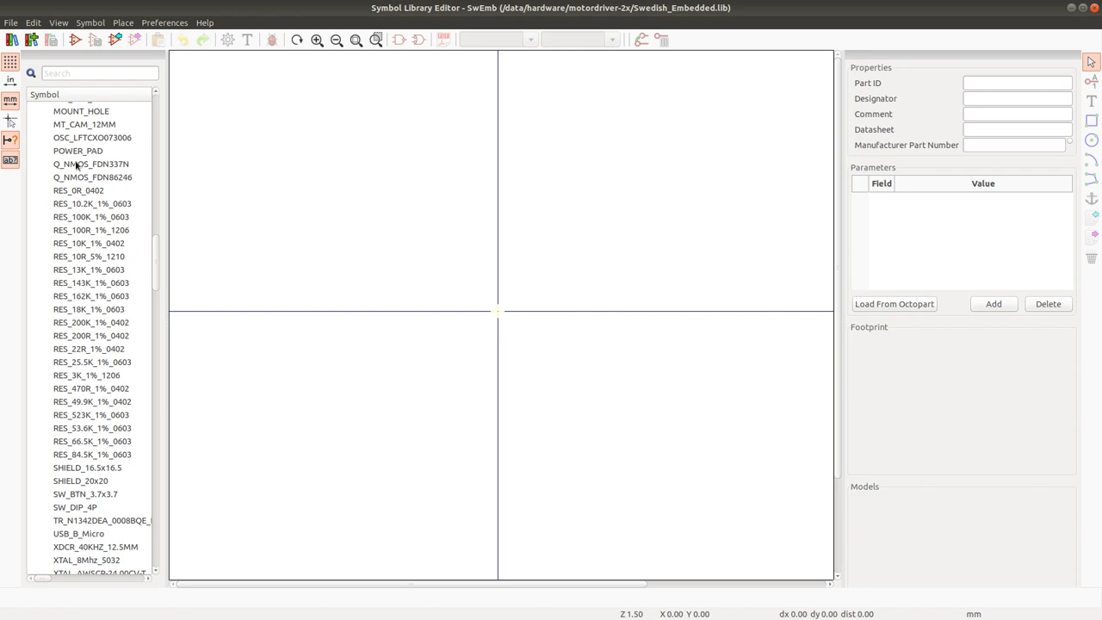
scroll(56, 342, up, 6)
scroll(73, 214, up, 5)
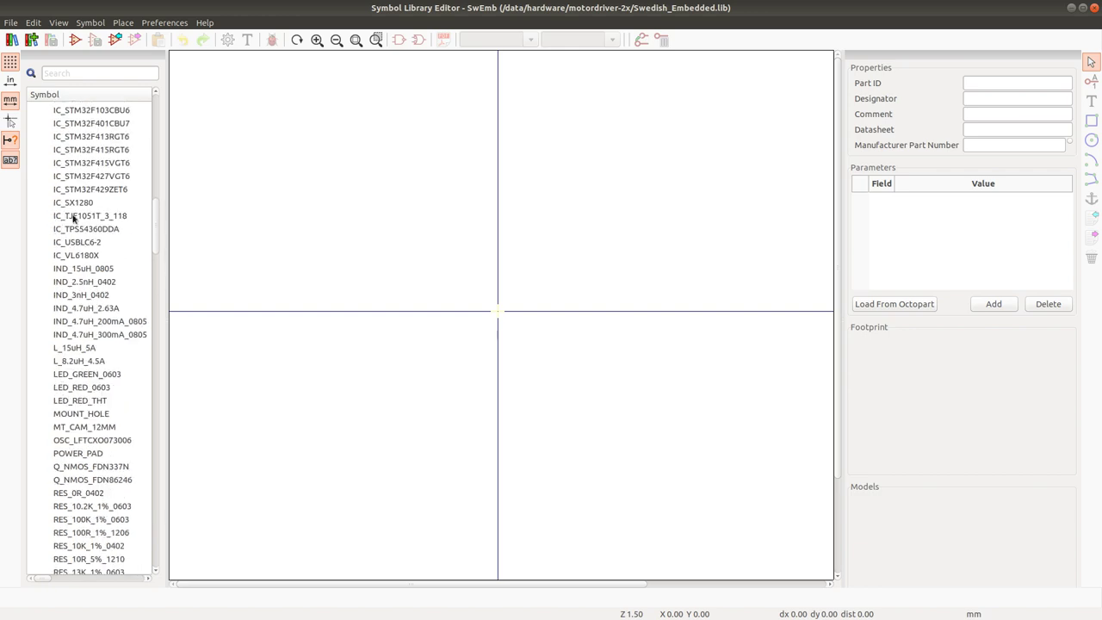
scroll(60, 207, up, 3)
scroll(77, 241, up, 3)
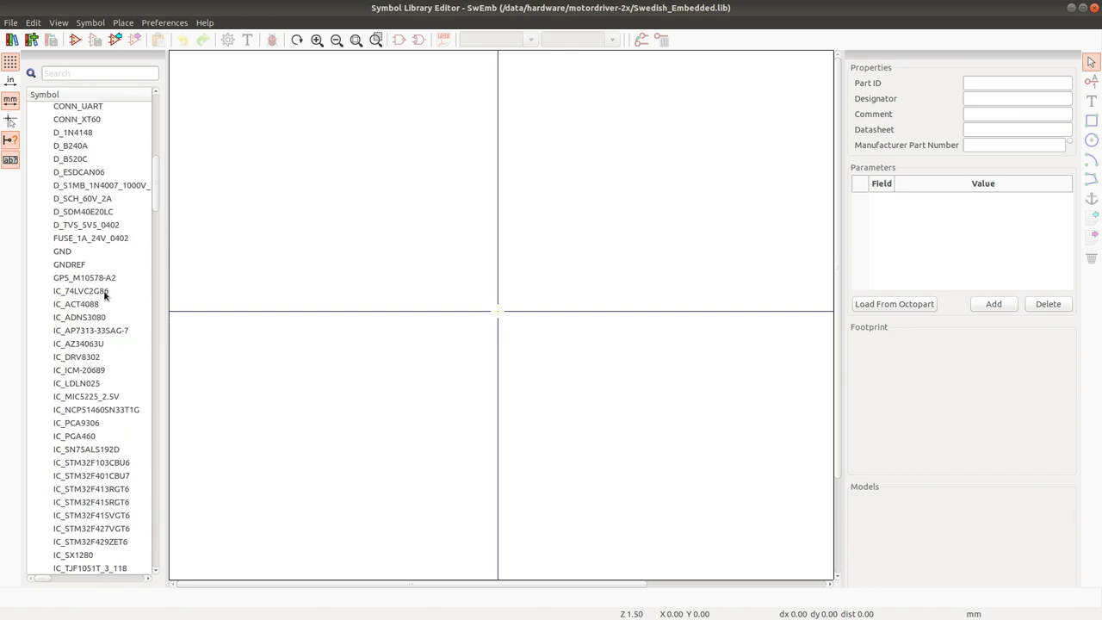
scroll(107, 297, down, 3)
double_click(75, 256)
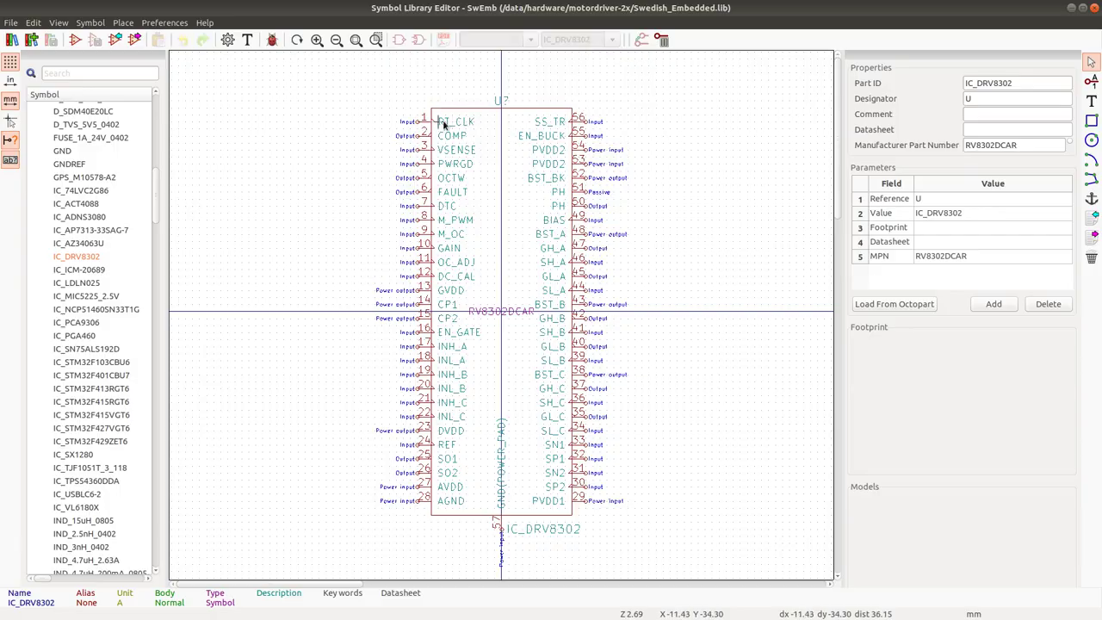
Compare pins 1 to 12 of the IC_DRV8302 symbol with the Pin Functions table on page 3 of the browser datasheet.
key(alt+Tab)
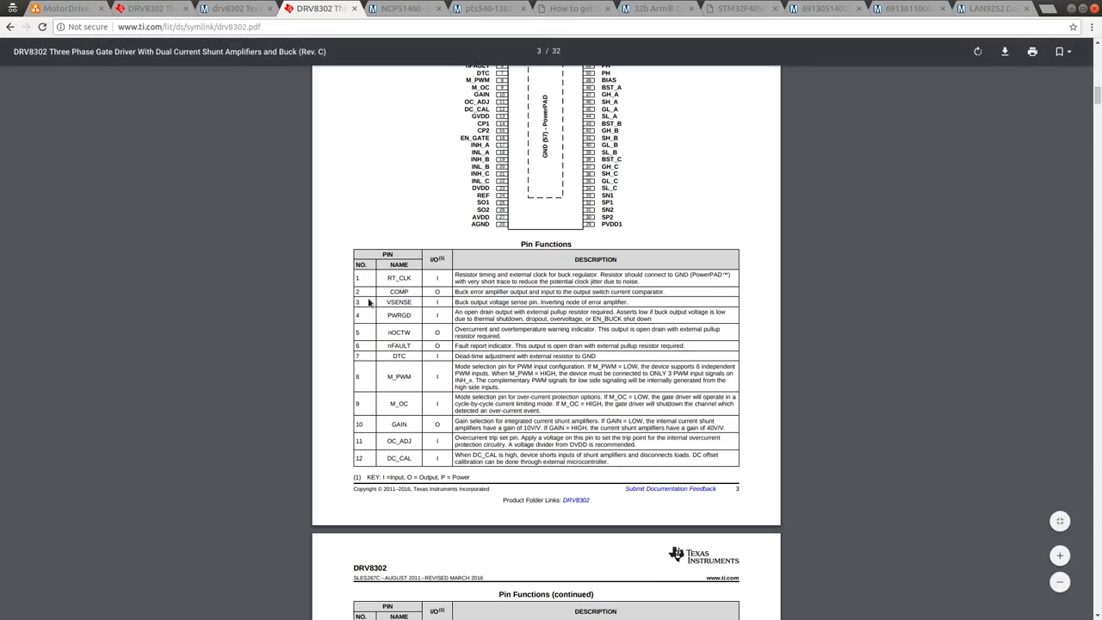
key(alt+Tab)
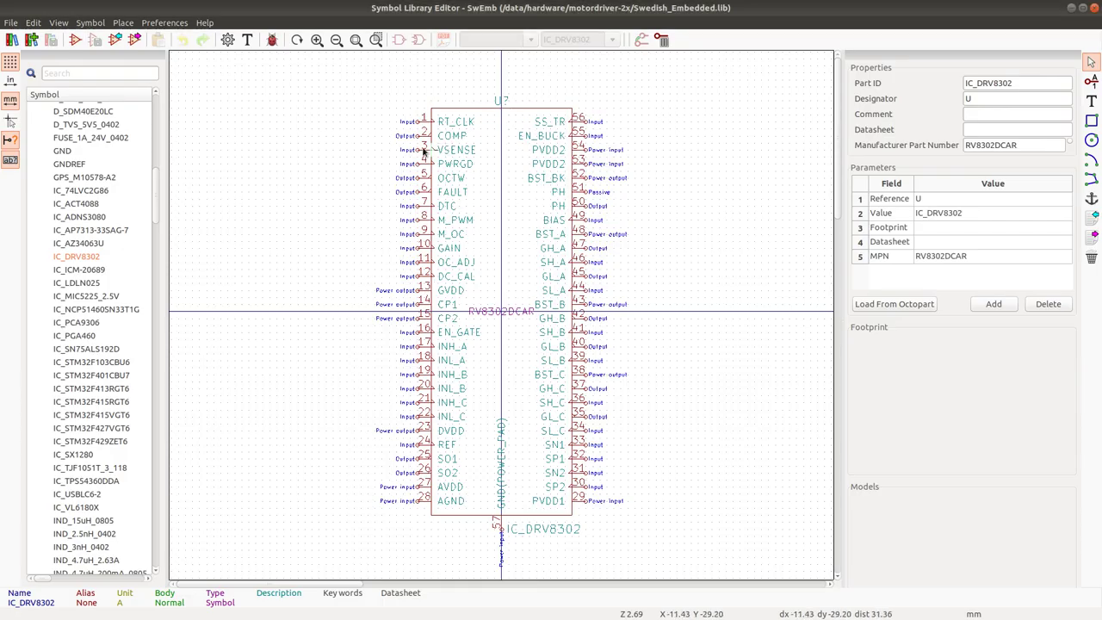
key(alt+Tab)
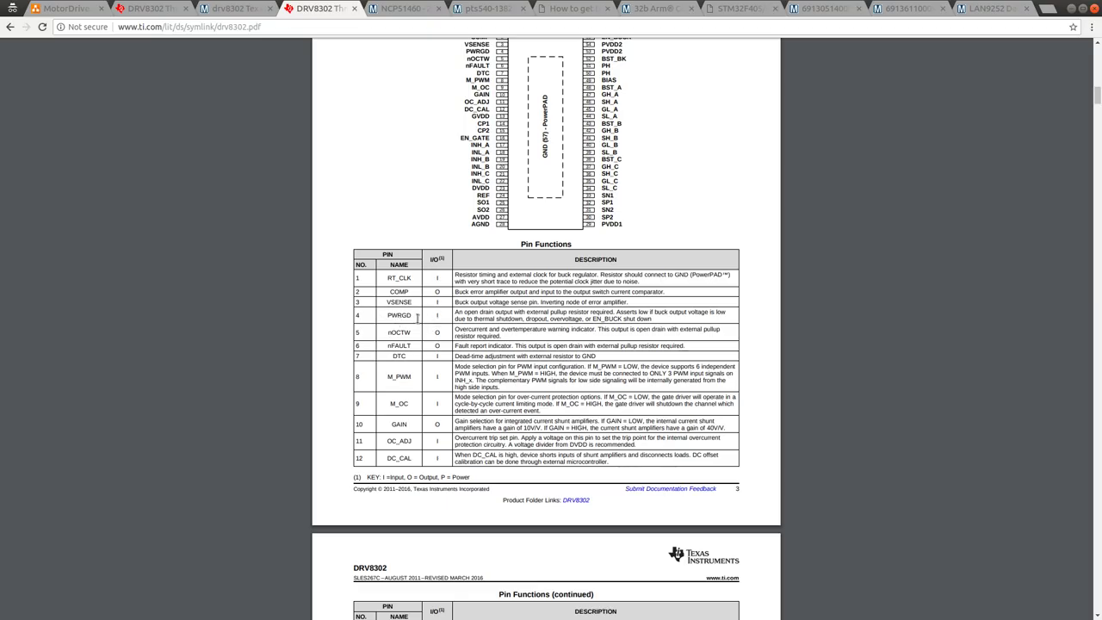
key(alt+Tab)
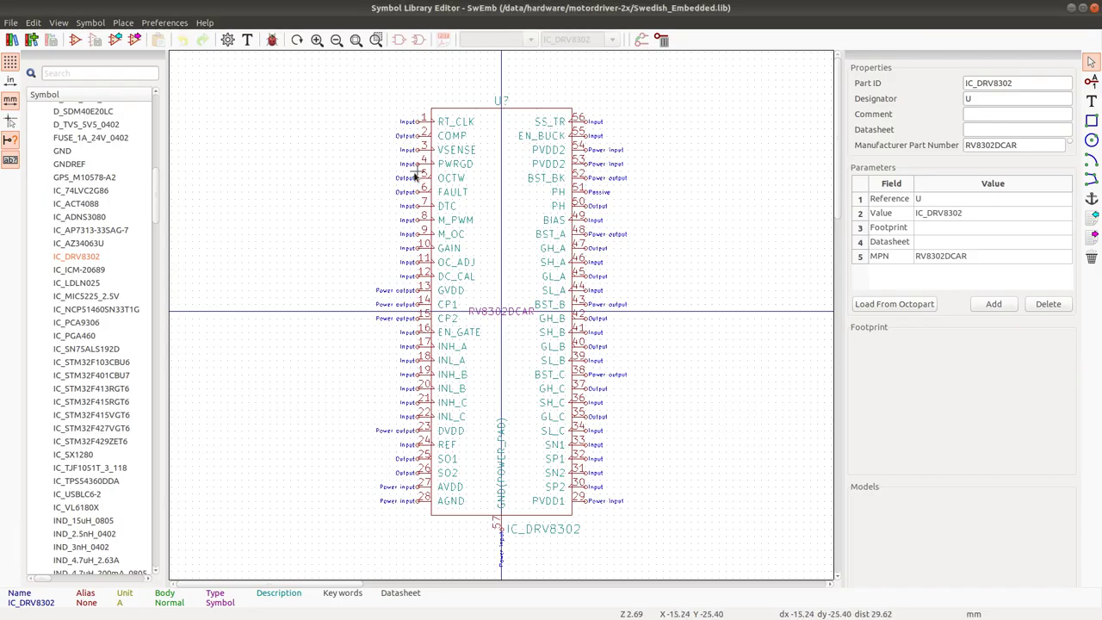
key(alt+Tab)
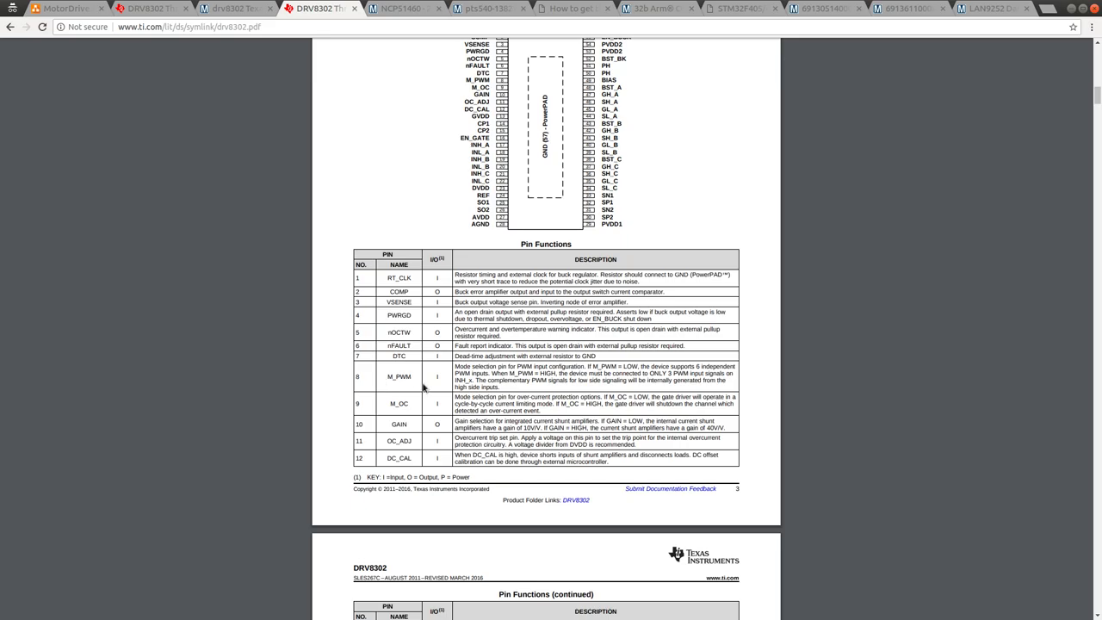
key(alt+Tab)
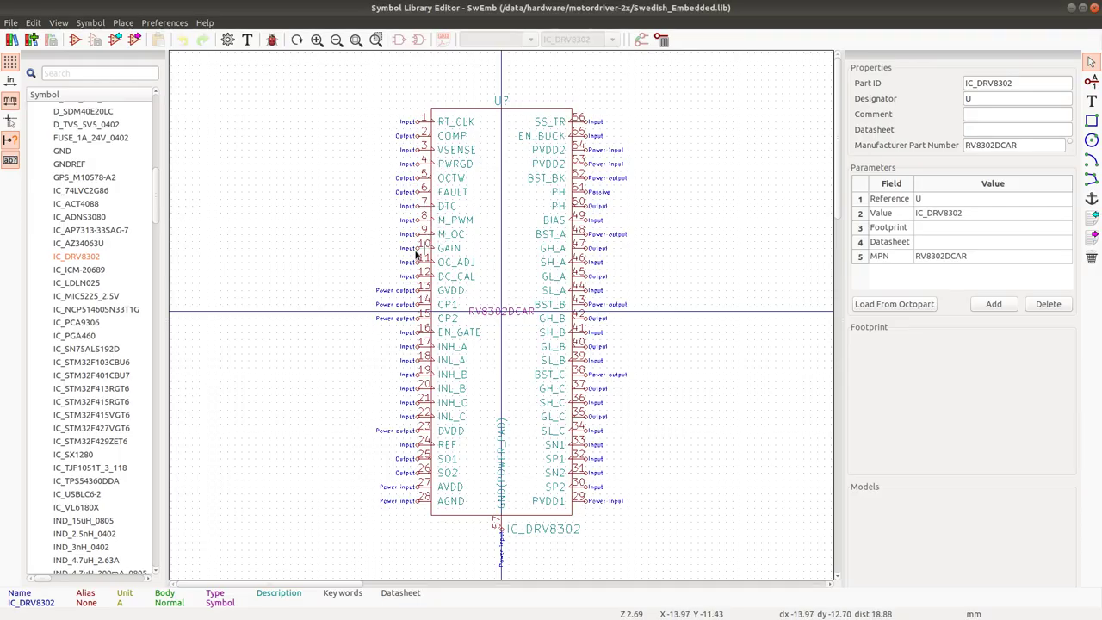
key(alt+Tab)
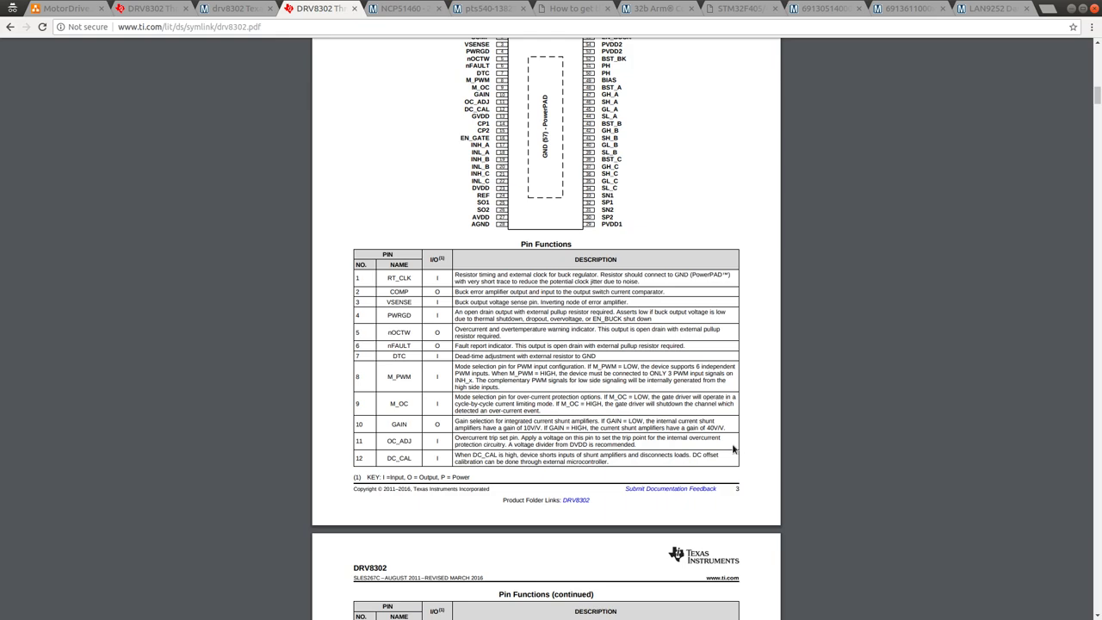
key(alt+Tab)
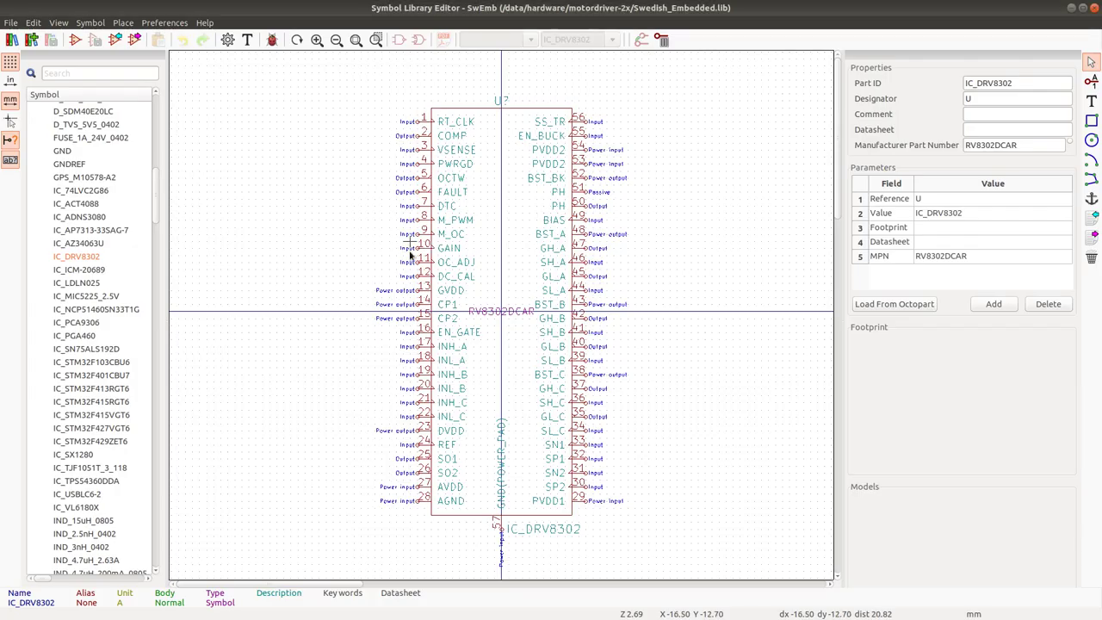
key(alt+Tab)
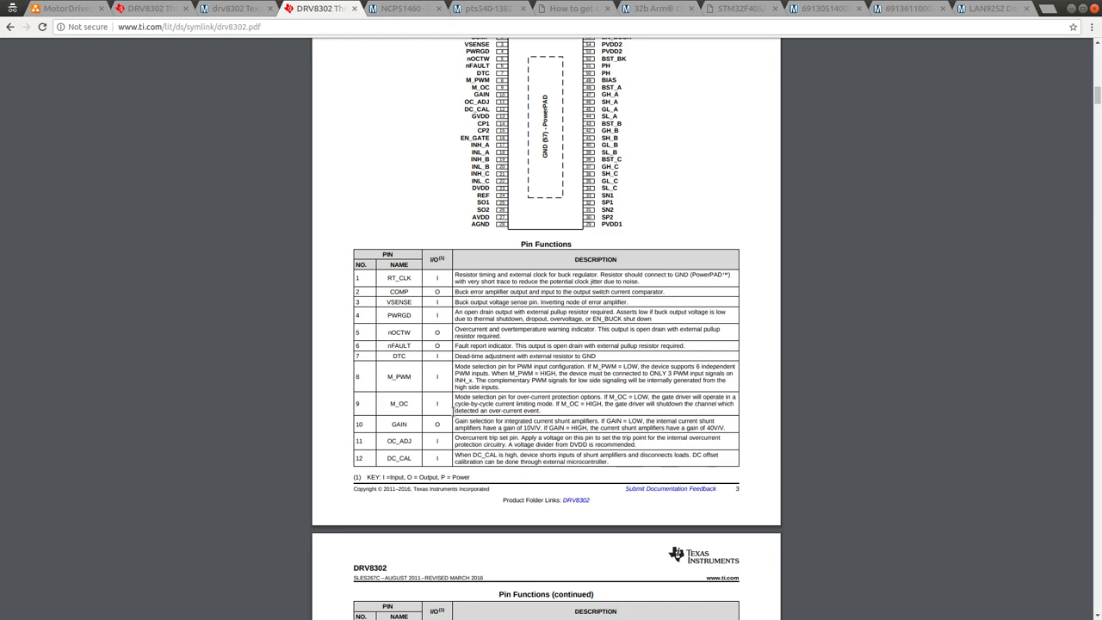
key(alt+Tab)
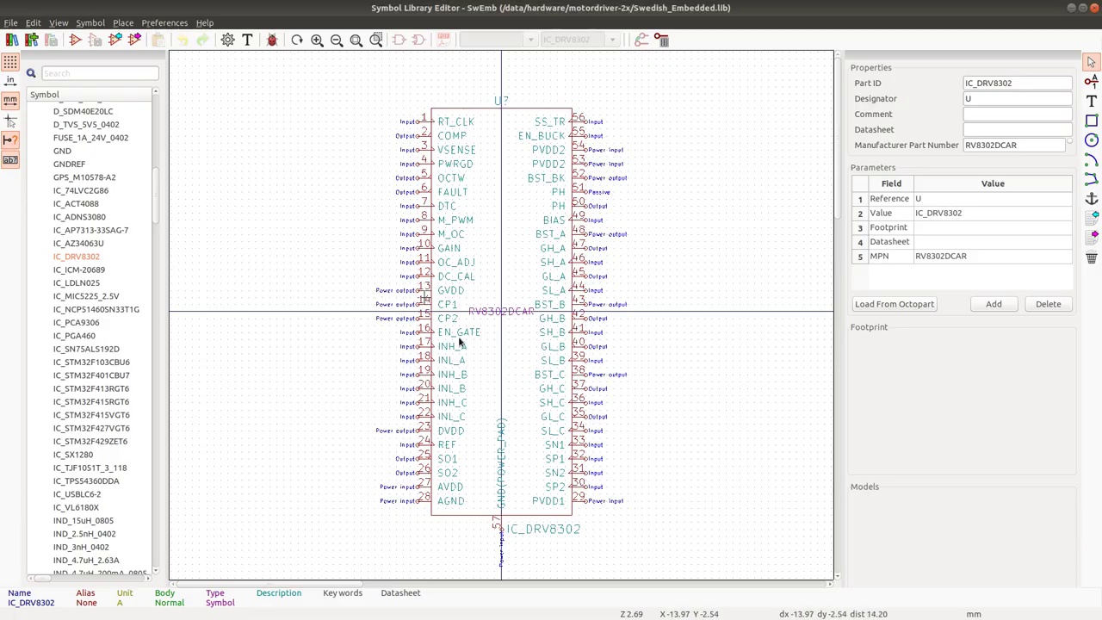
key(alt+Tab)
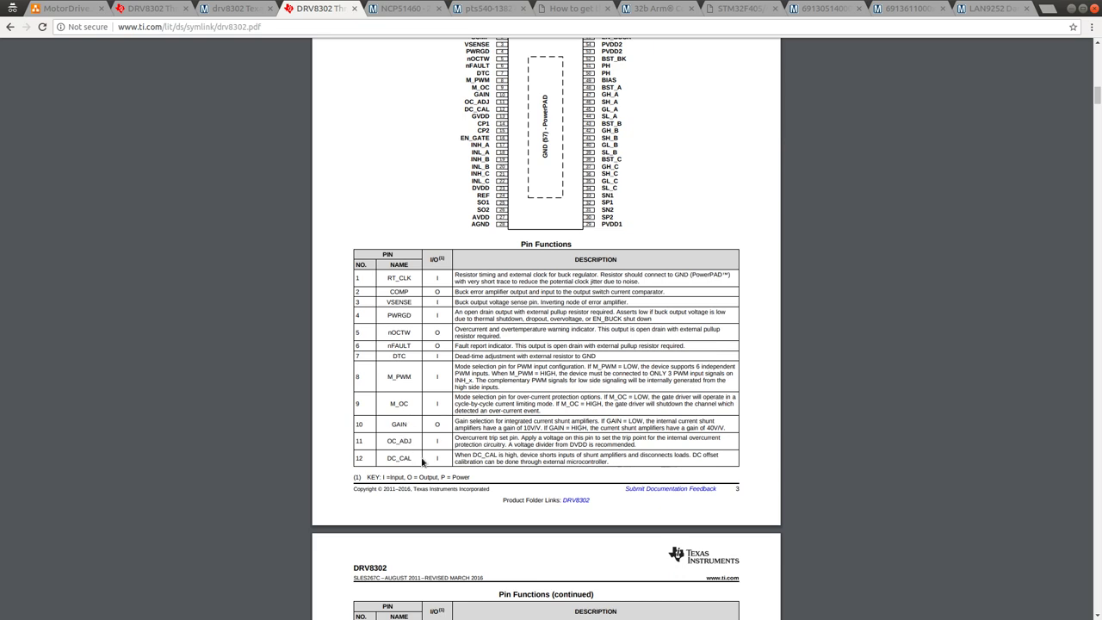
Go to the continued Pin Functions table on datasheet page 4 and compare the GVDD, CP1 and CP2 pins with the symbol.
scroll(422, 463, down, 5)
scroll(420, 263, up, 2)
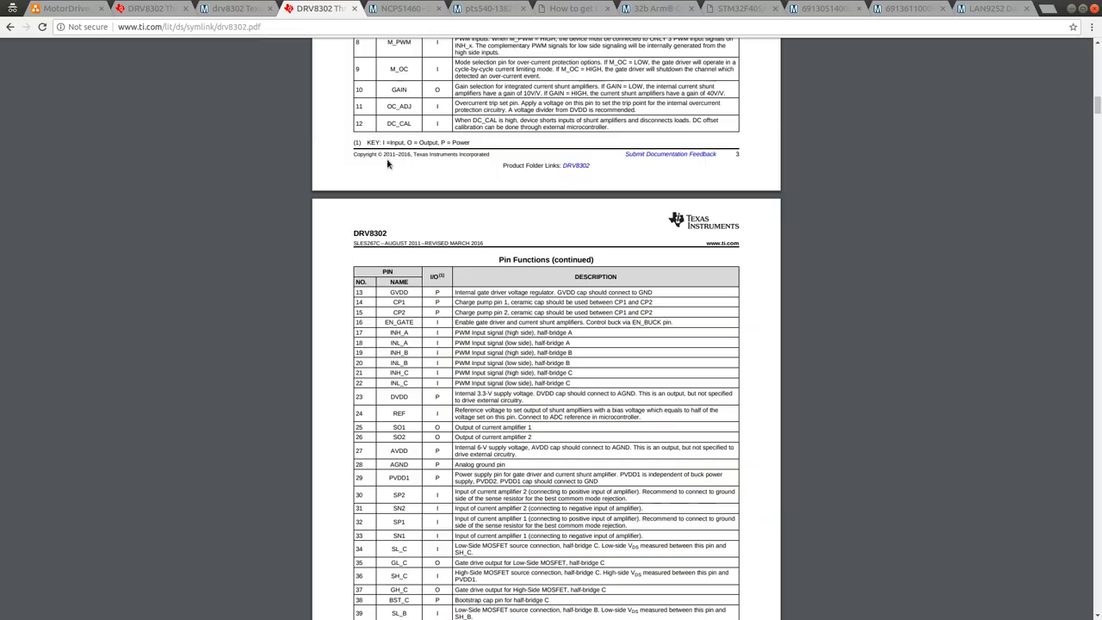
key(alt+Tab)
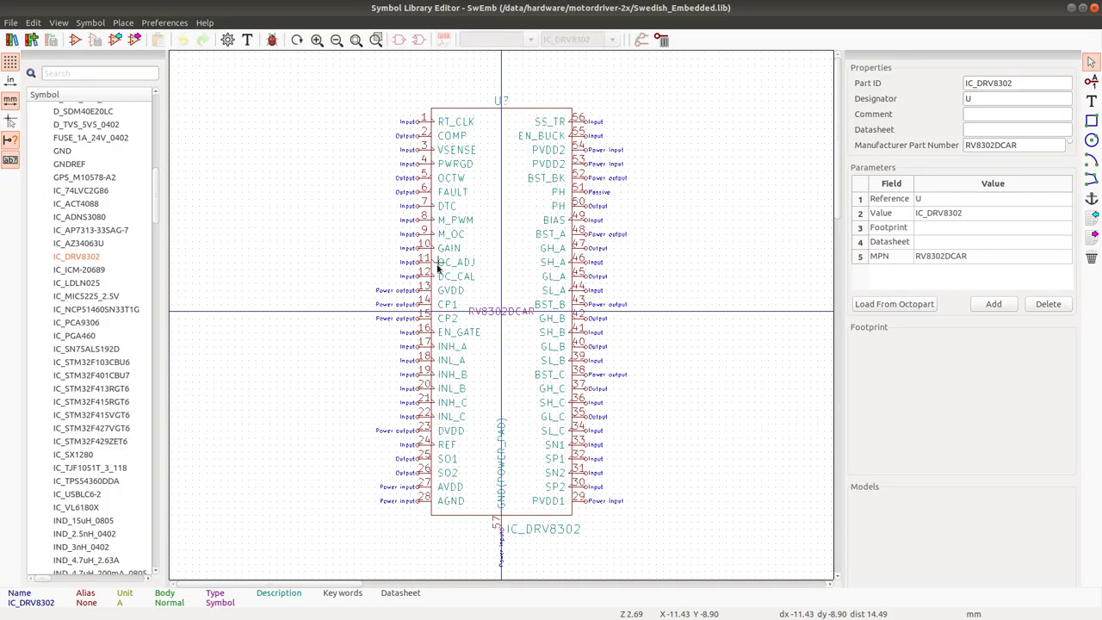
key(alt+Tab)
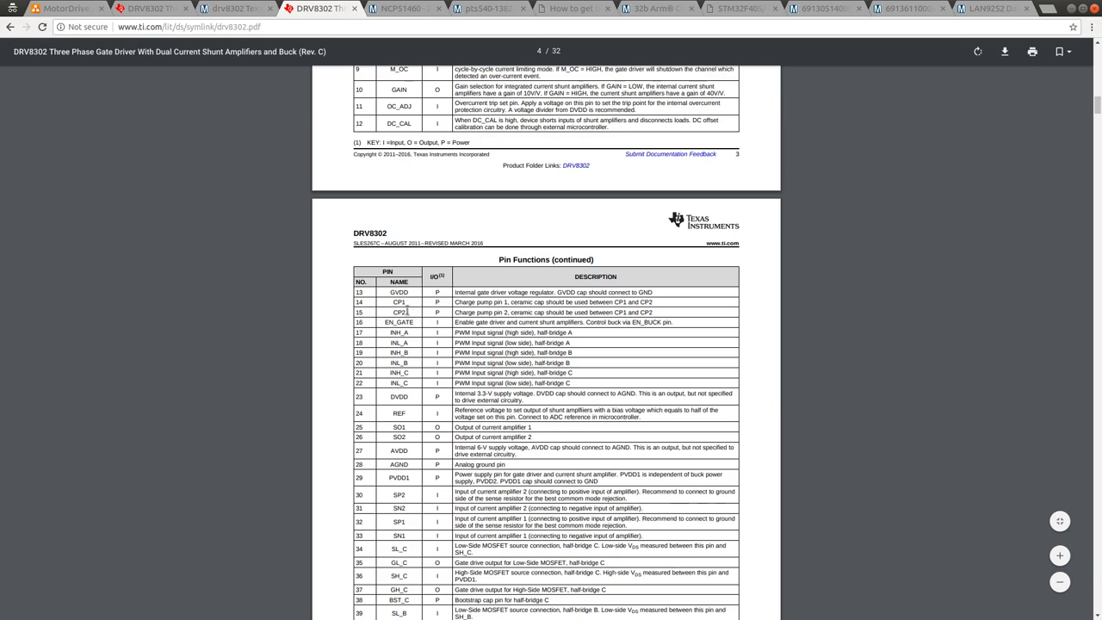
key(alt+Tab)
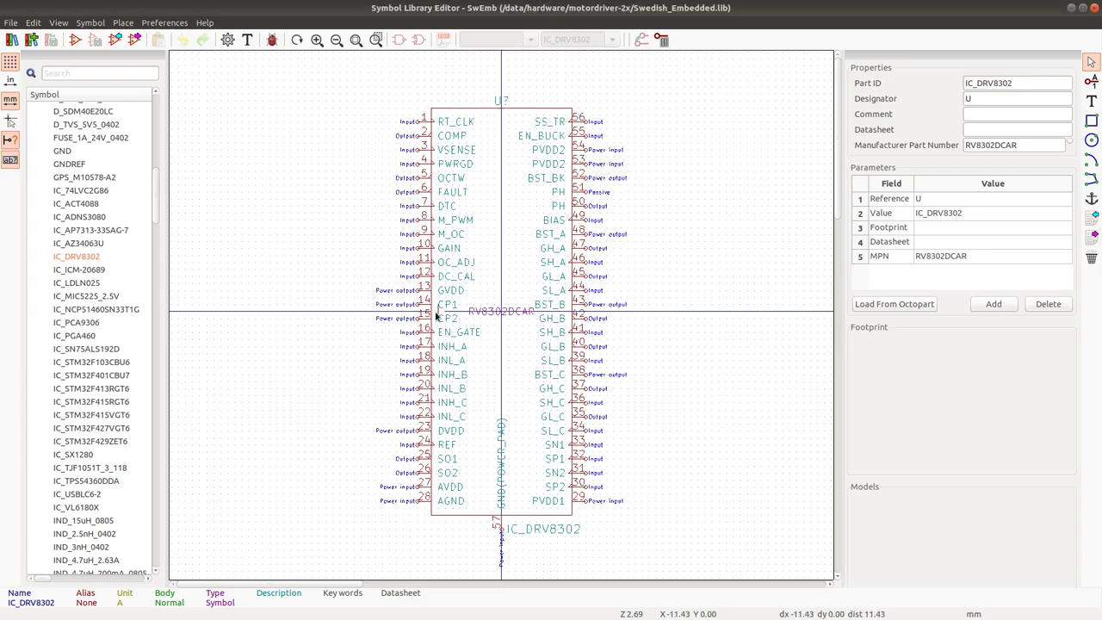
Set the electrical type of the GVDD pin (13) to Power input.
double_click(421, 296)
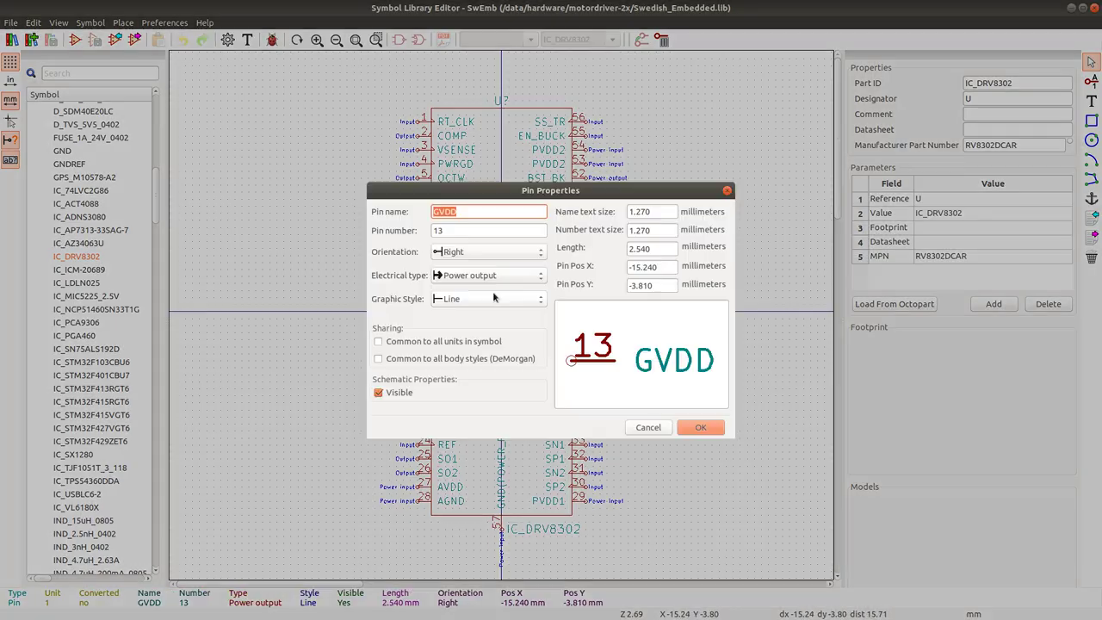
click(465, 276)
click(470, 259)
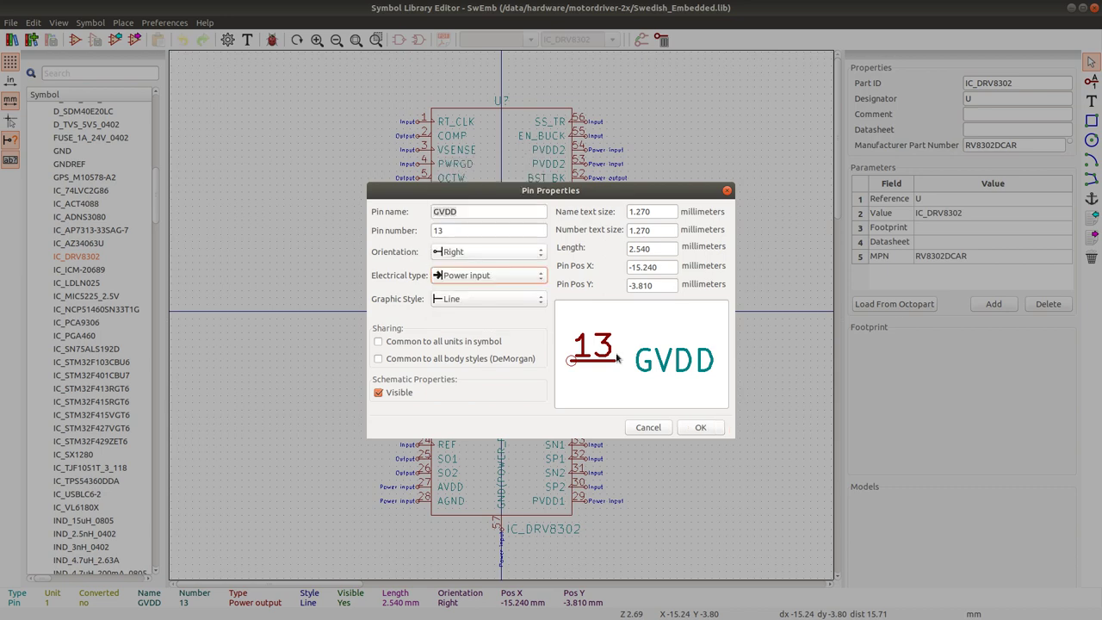
click(701, 427)
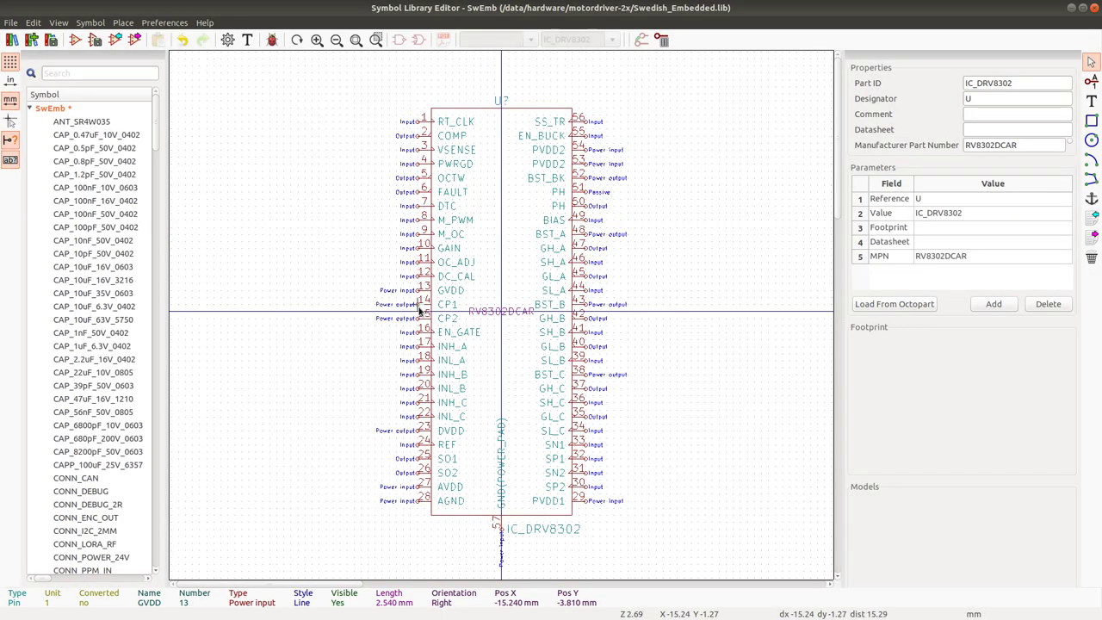
Check the properties of the CP1 pin (14) against its datasheet description, leaving the dialog without changes.
double_click(421, 305)
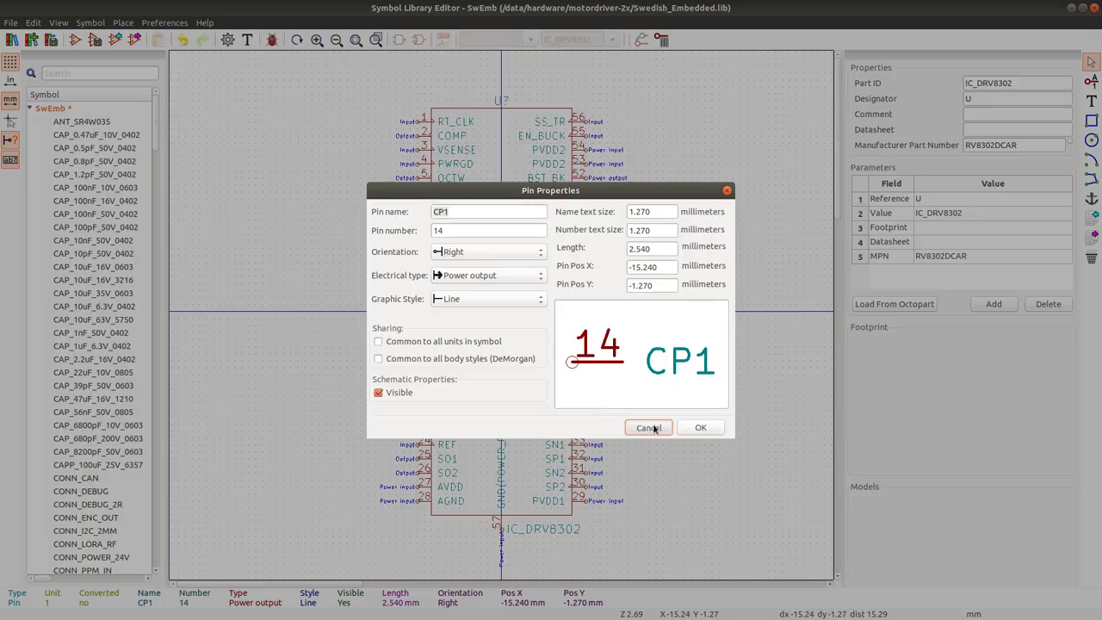
click(663, 425)
key(alt+Tab)
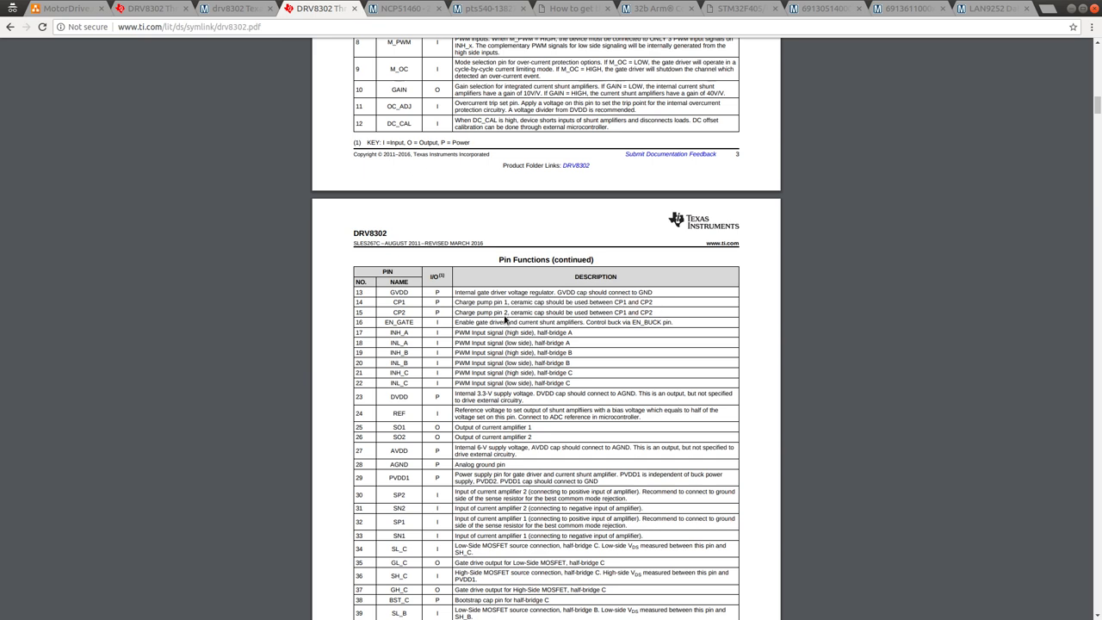
key(alt+Tab)
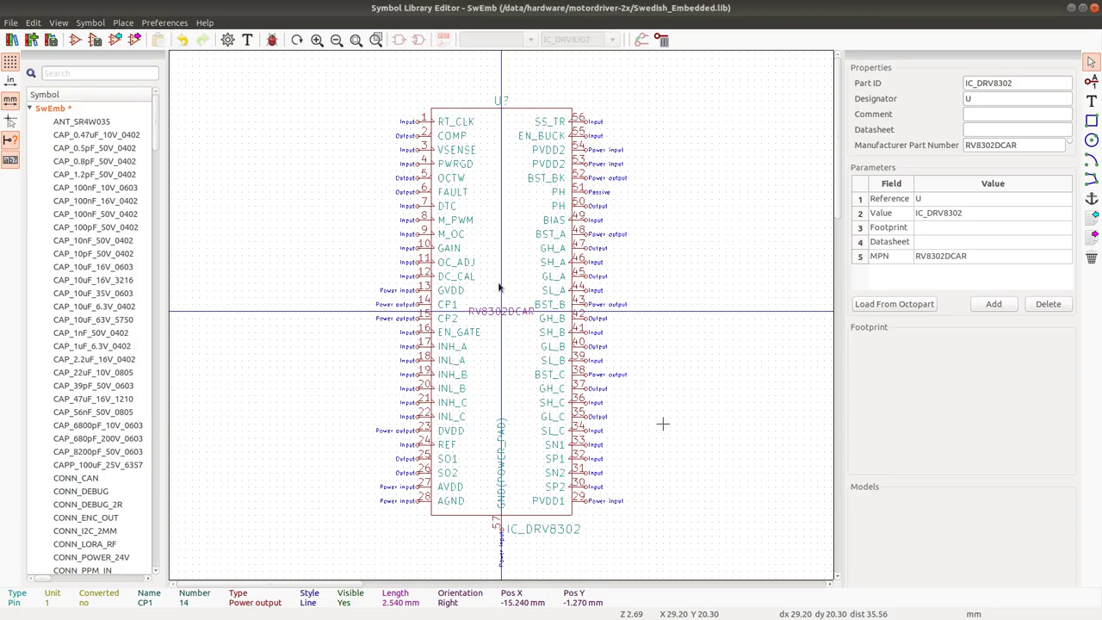
double_click(416, 308)
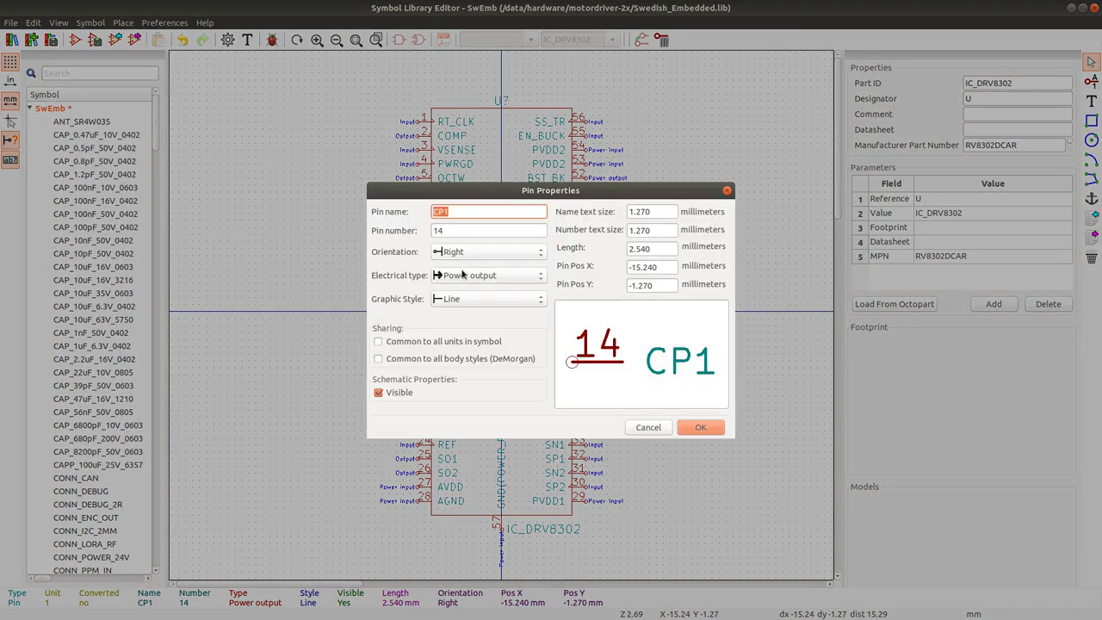
click(649, 427)
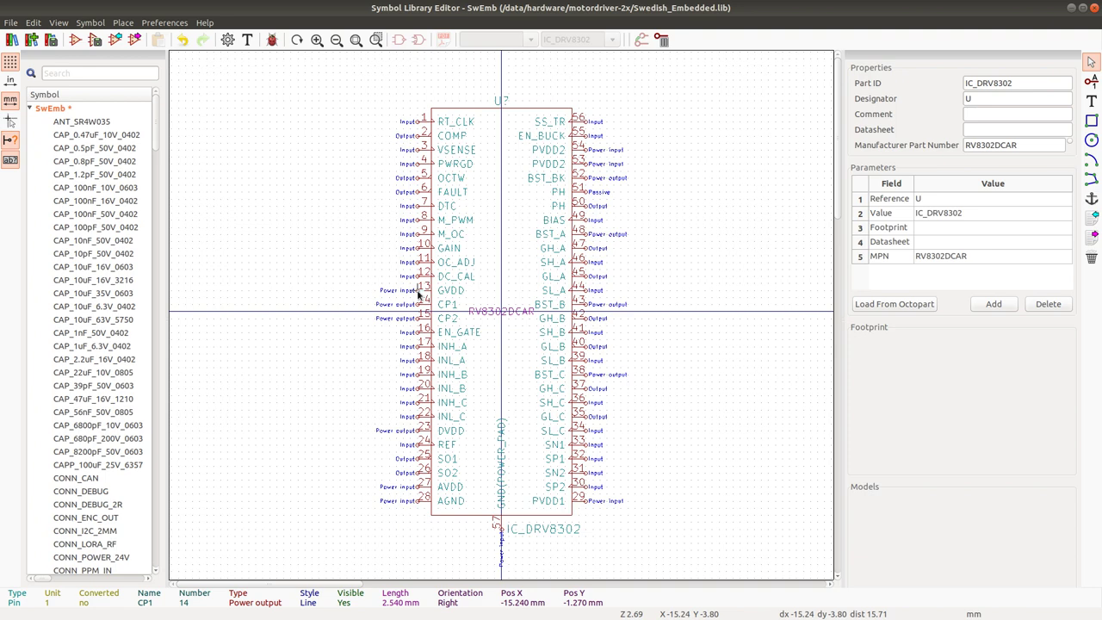
Set the electrical type of the GVDD pin (13) back to Power output.
double_click(418, 292)
click(486, 276)
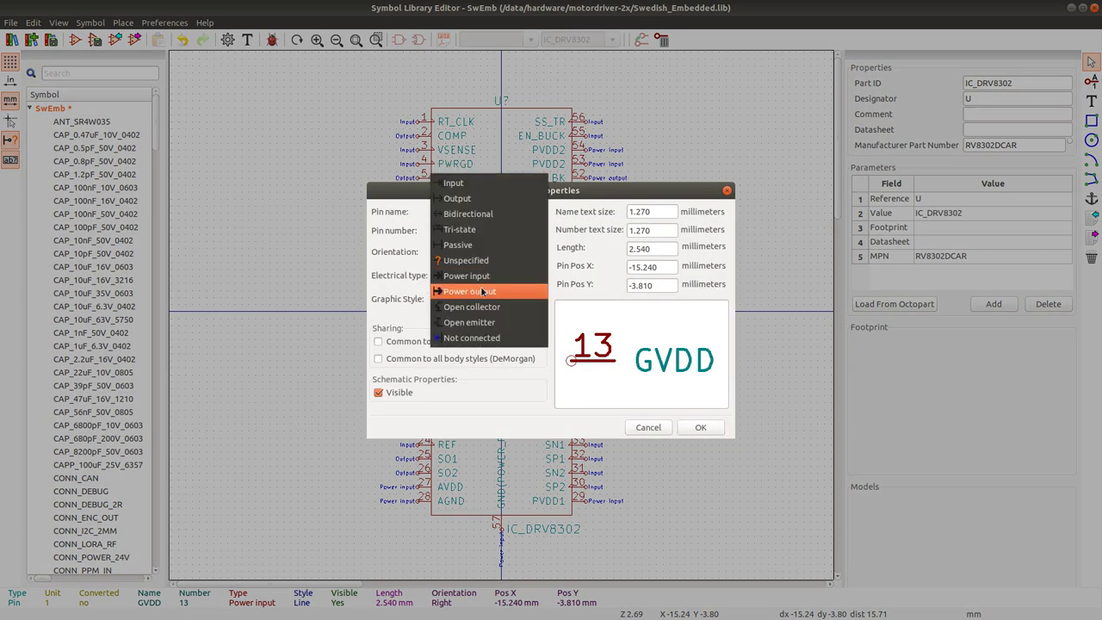
click(482, 292)
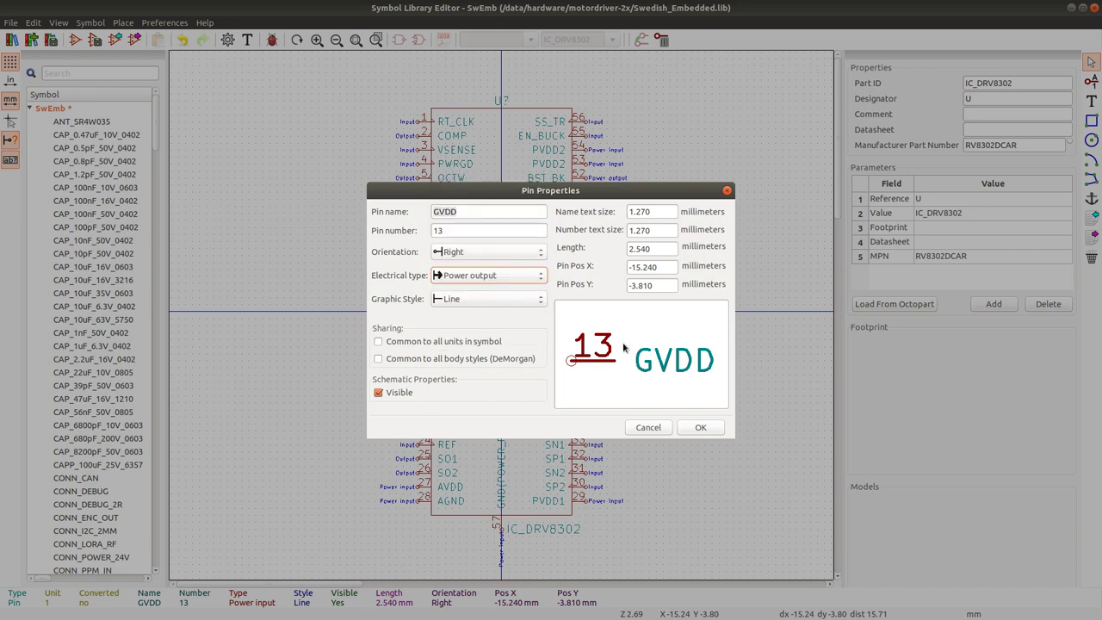
click(699, 427)
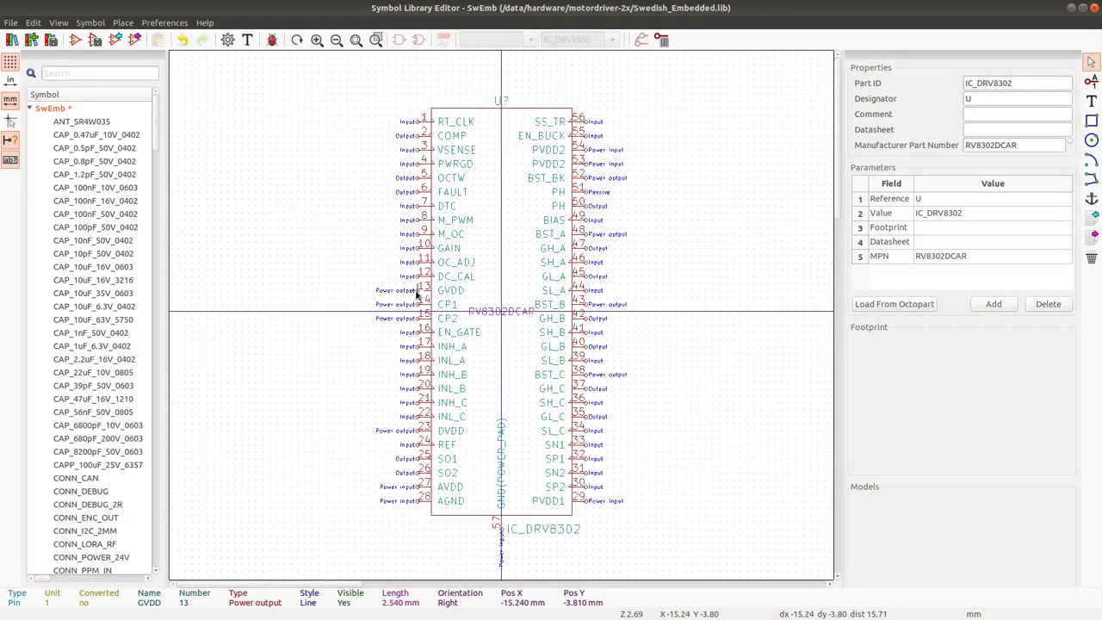
Compare the symbol's EN_GATE, INH/INL and DVDD pins (16 to 23) with the datasheet's Pin Functions table.
key(alt+Tab)
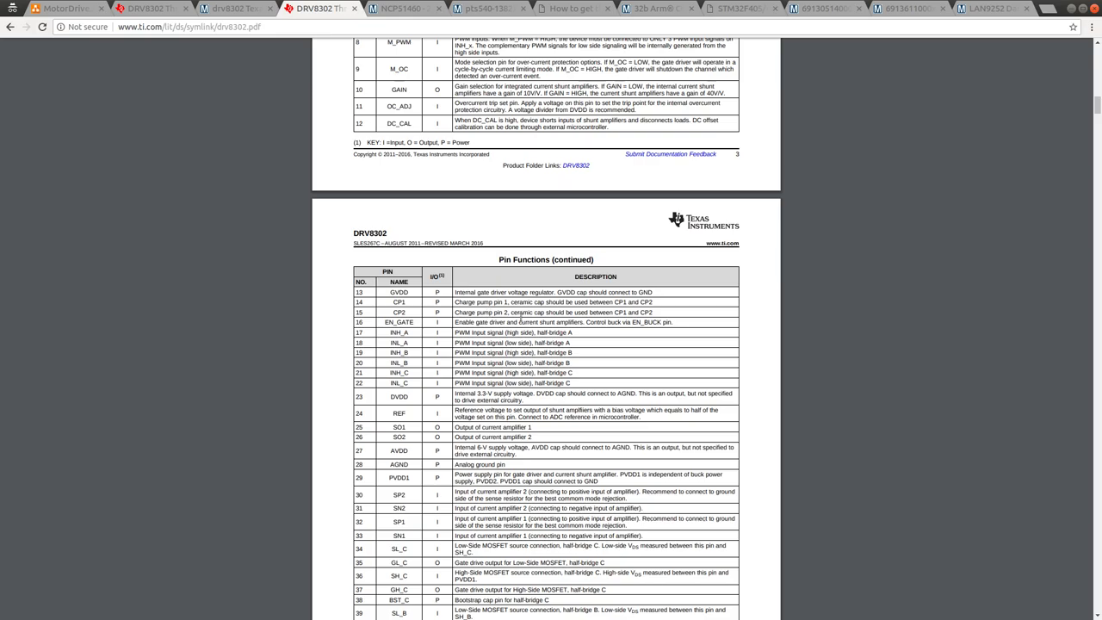
key(alt+Tab)
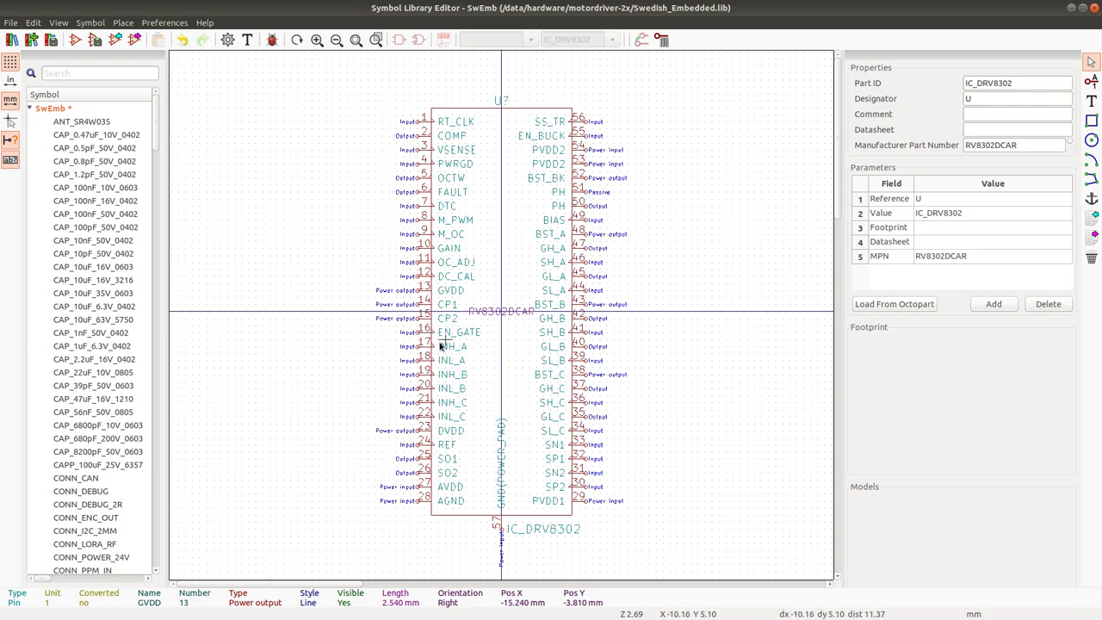
key(alt+Tab)
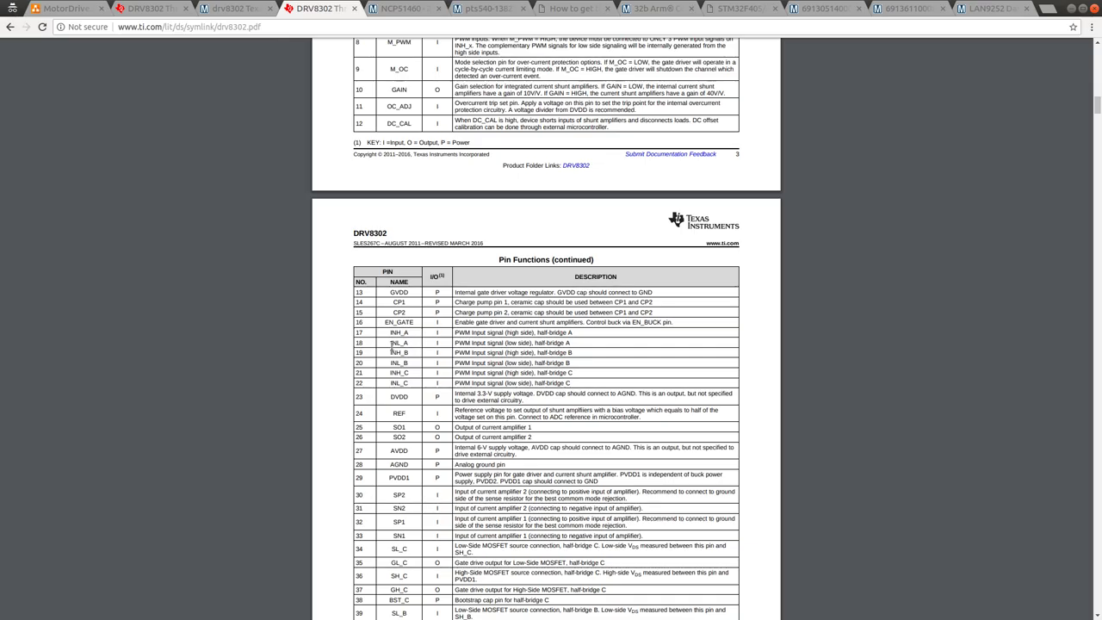
key(alt+Tab)
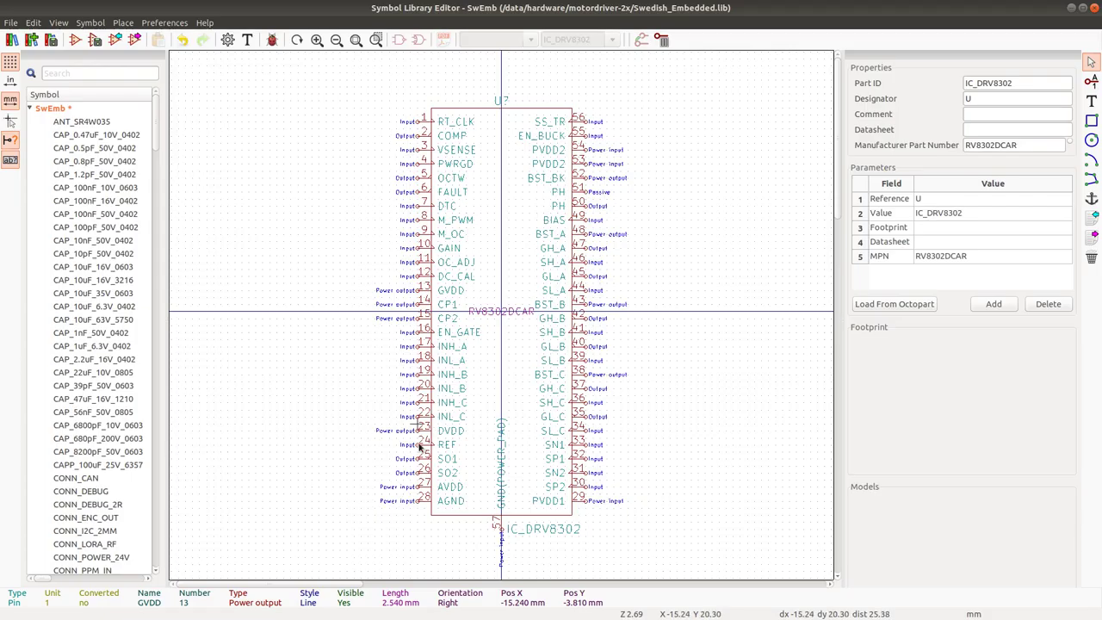
key(alt+Tab)
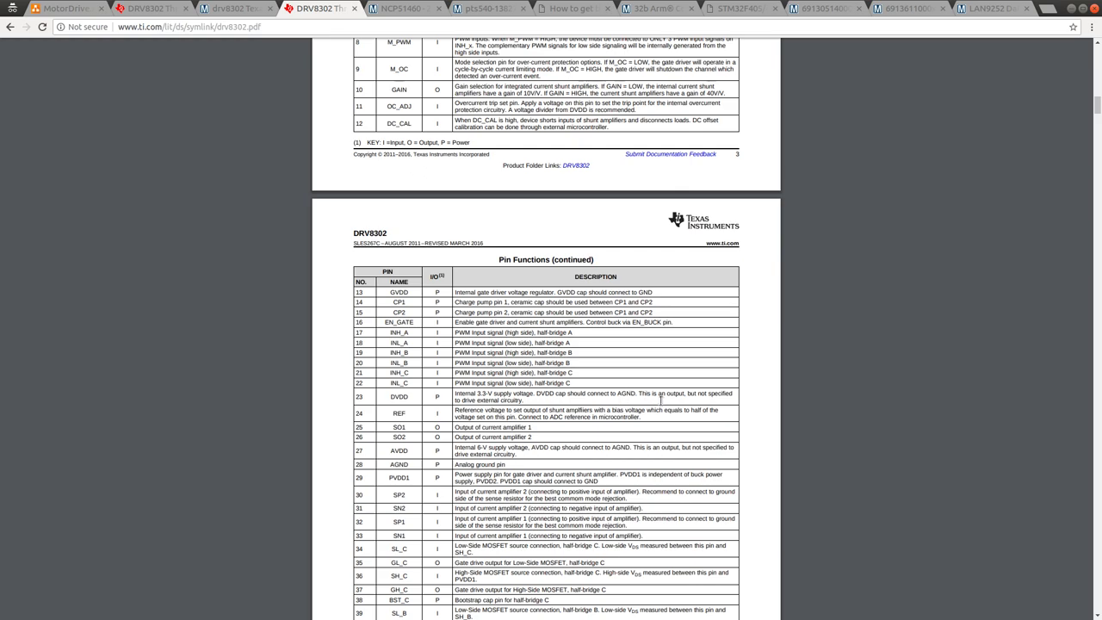
key(alt+Tab)
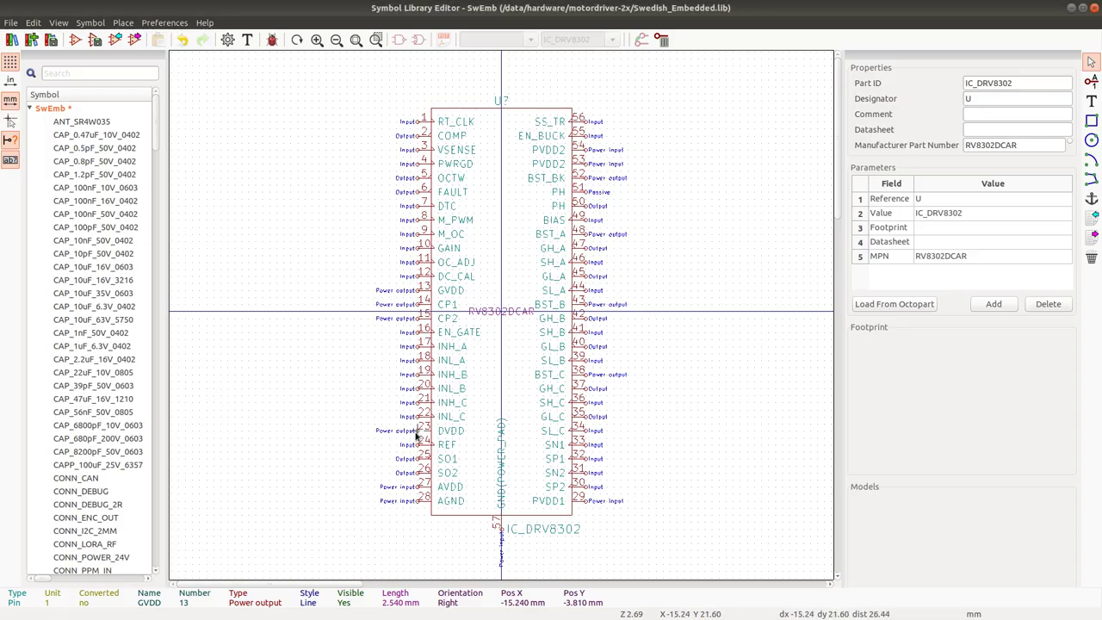
Check the symbol's REF, SO1, SO2, AVDD and AGND pins (24 to 28) against their datasheet entries.
scroll(357, 438, down, 2)
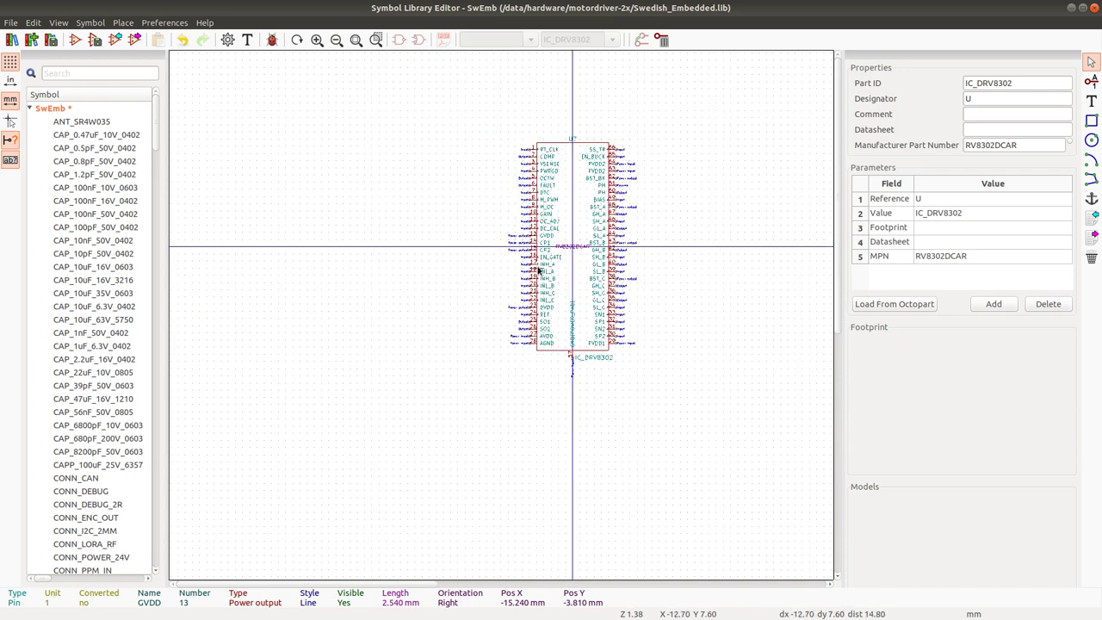
scroll(487, 331, up, 1)
scroll(488, 332, up, 1)
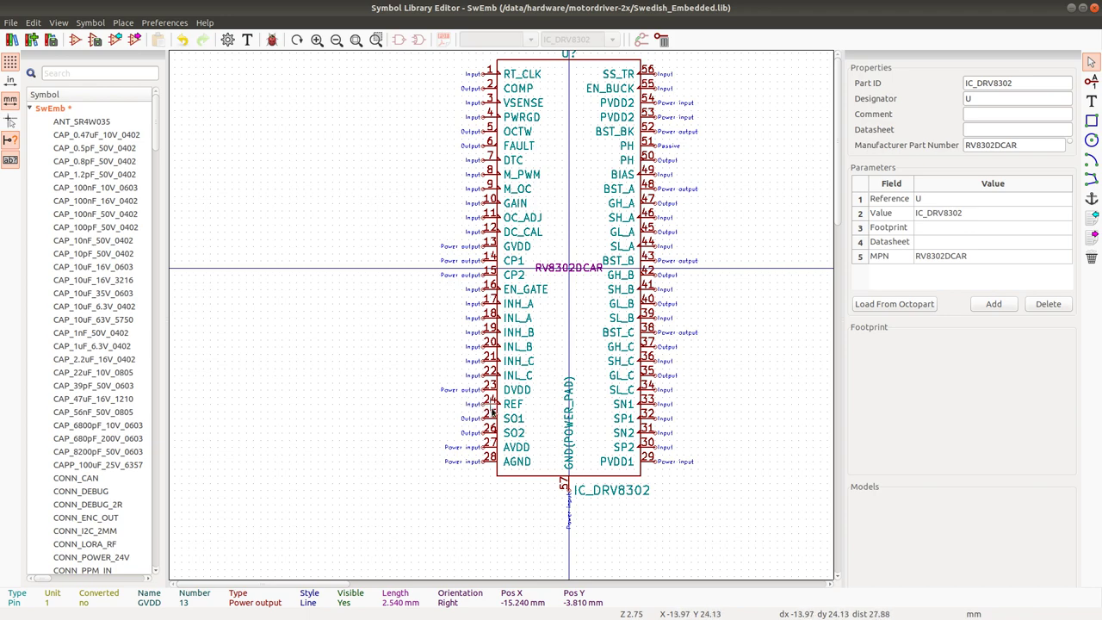
key(alt+Tab)
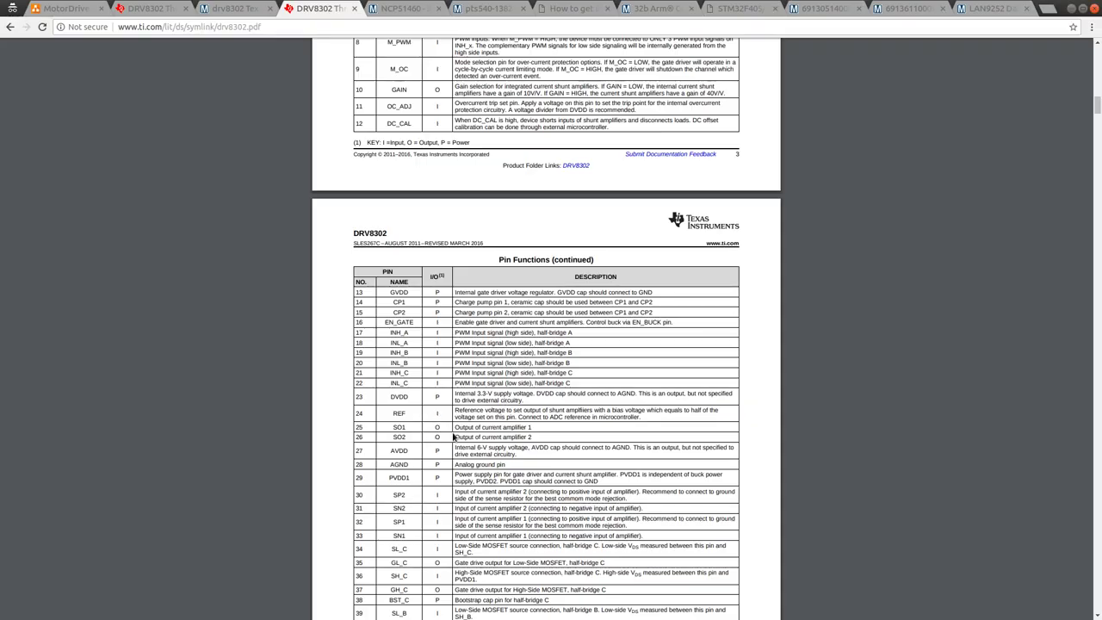
key(alt+Tab)
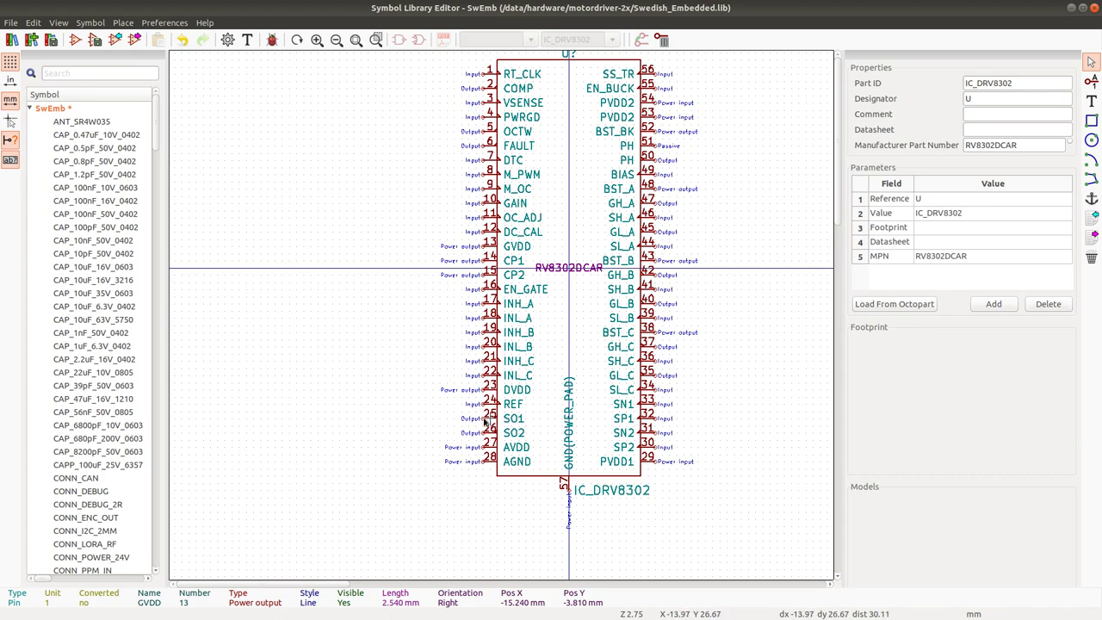
key(alt+Tab)
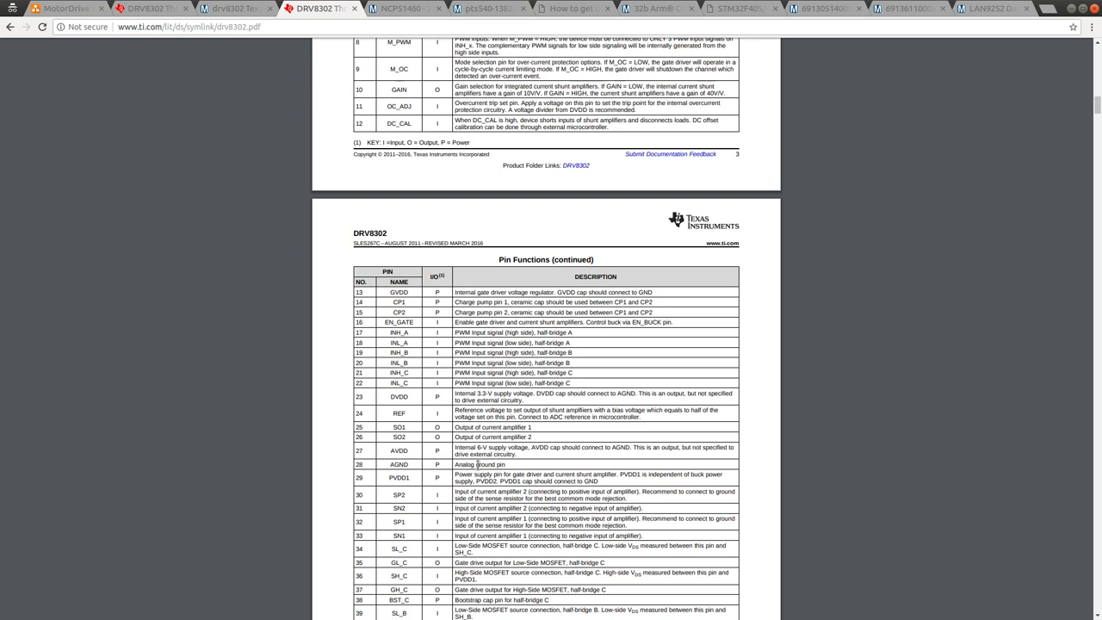
key(alt+Tab)
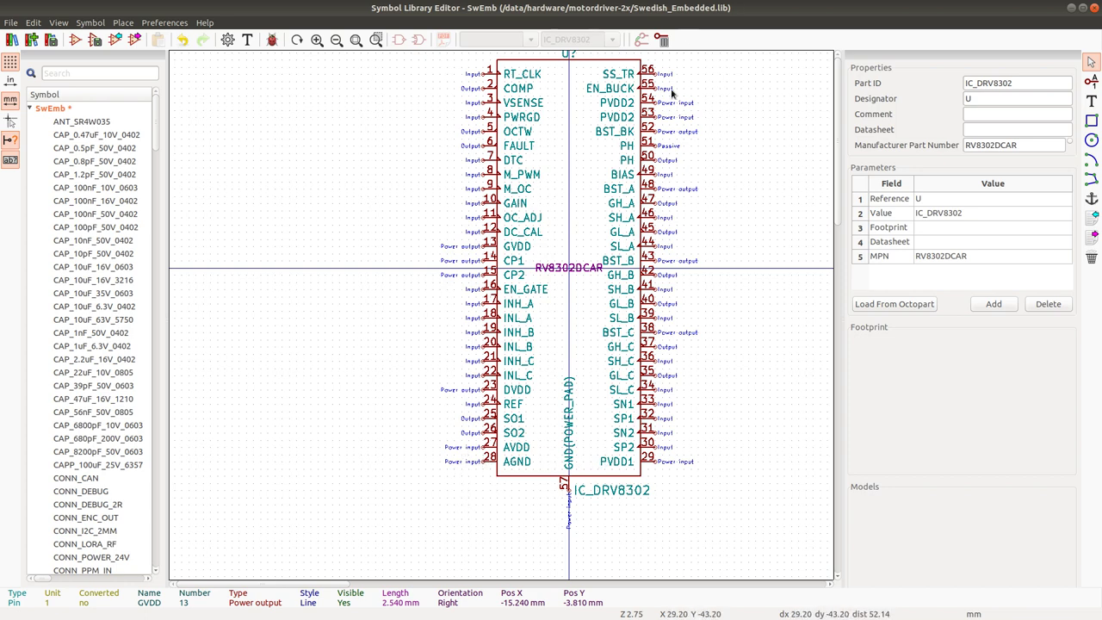
Compare the PVDD1 supply pin and the current amplifier inputs SP2, SN2, SP1 and SN1 (29 to 33) with the datasheet.
key(alt+Tab)
scroll(449, 517, down, 3)
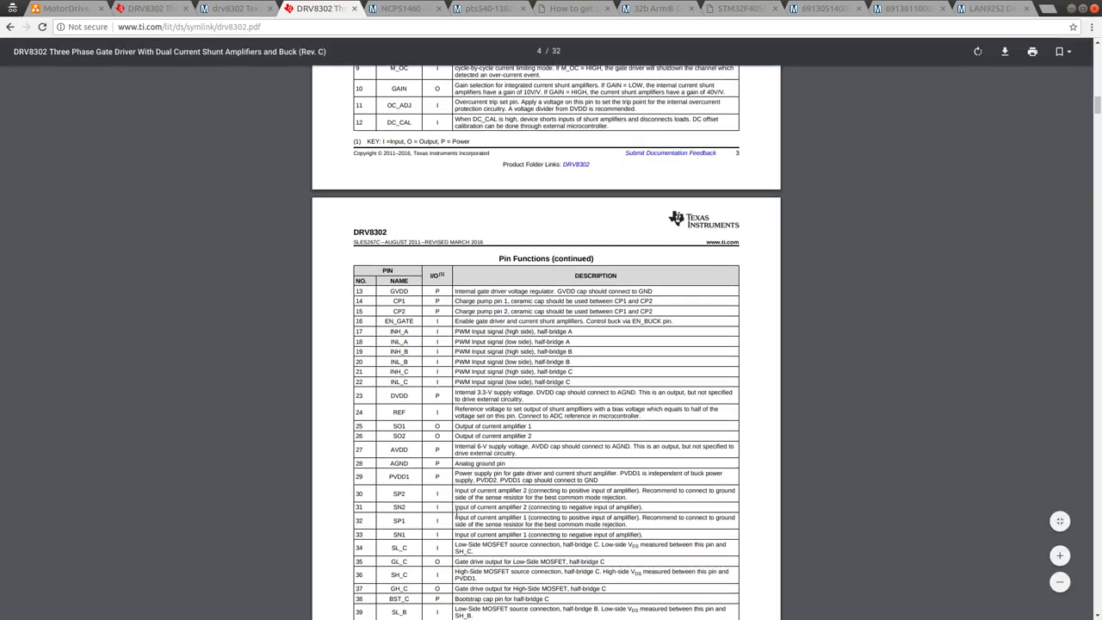
key(alt+Tab)
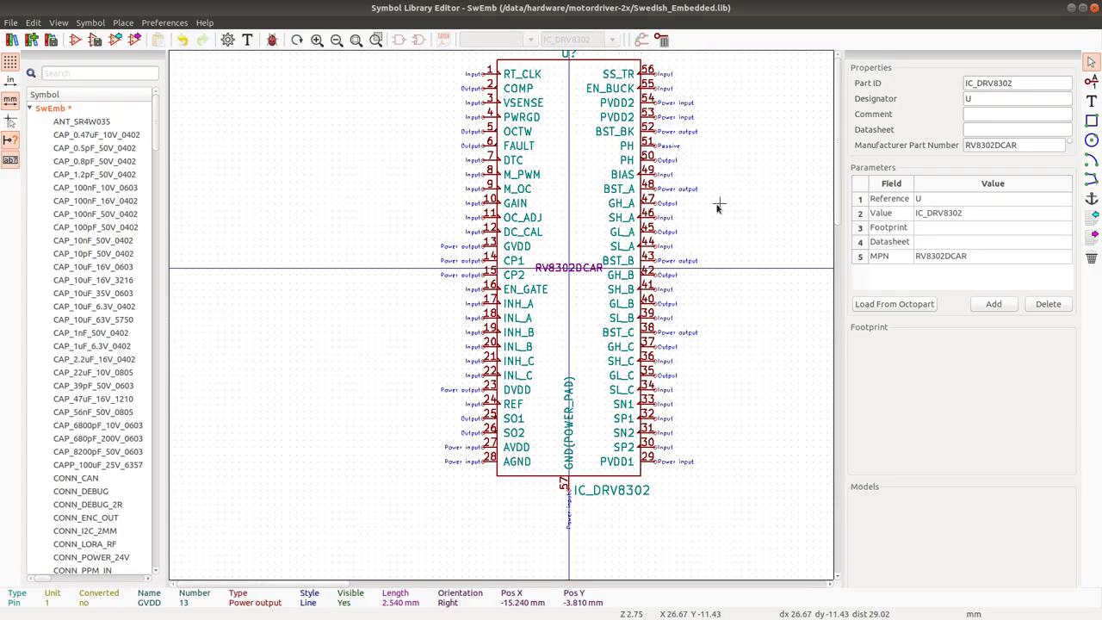
key(alt+Tab)
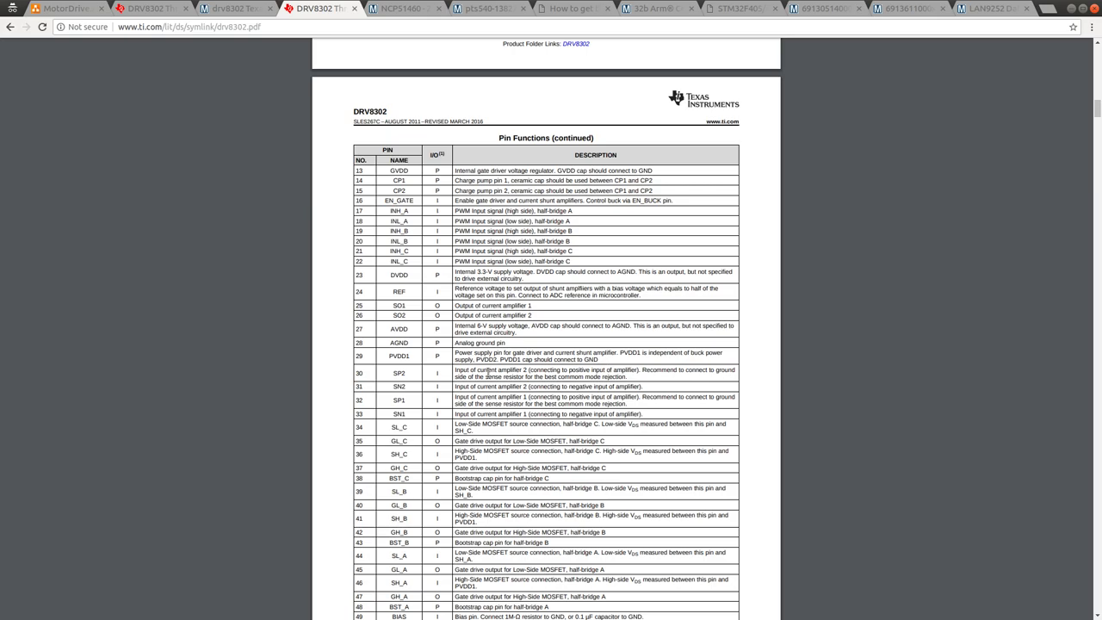
key(alt+Tab)
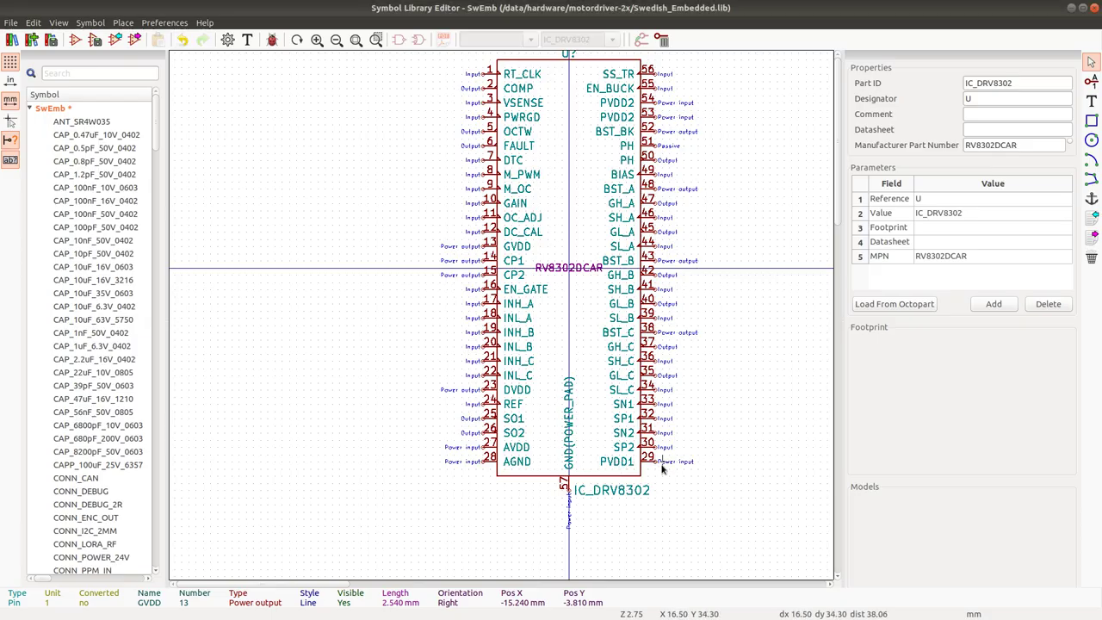
key(alt+Tab)
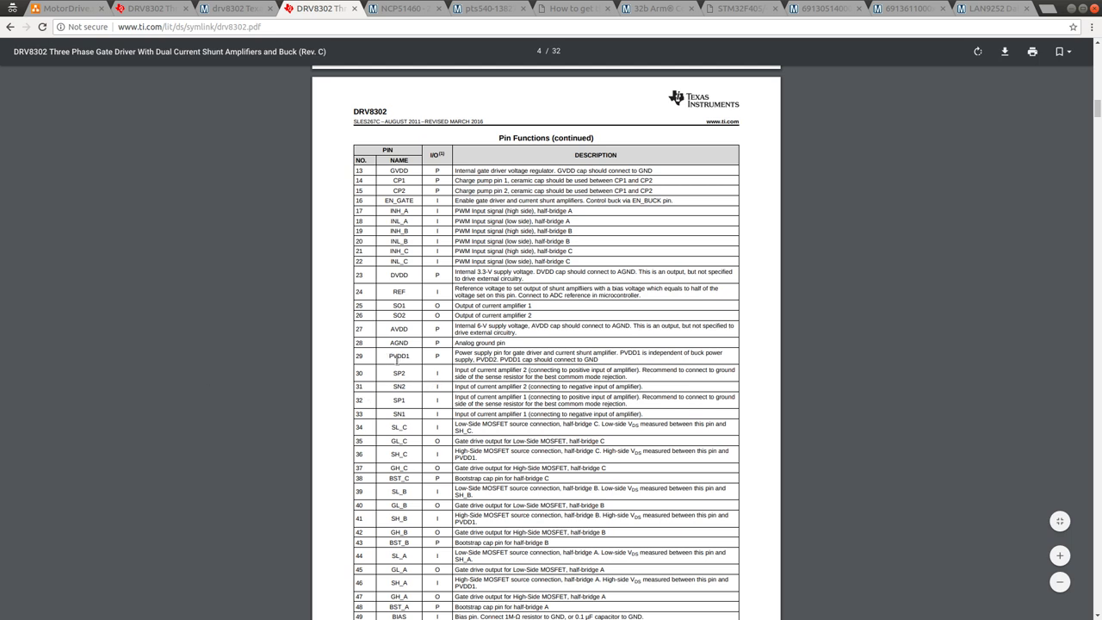
key(alt+Tab)
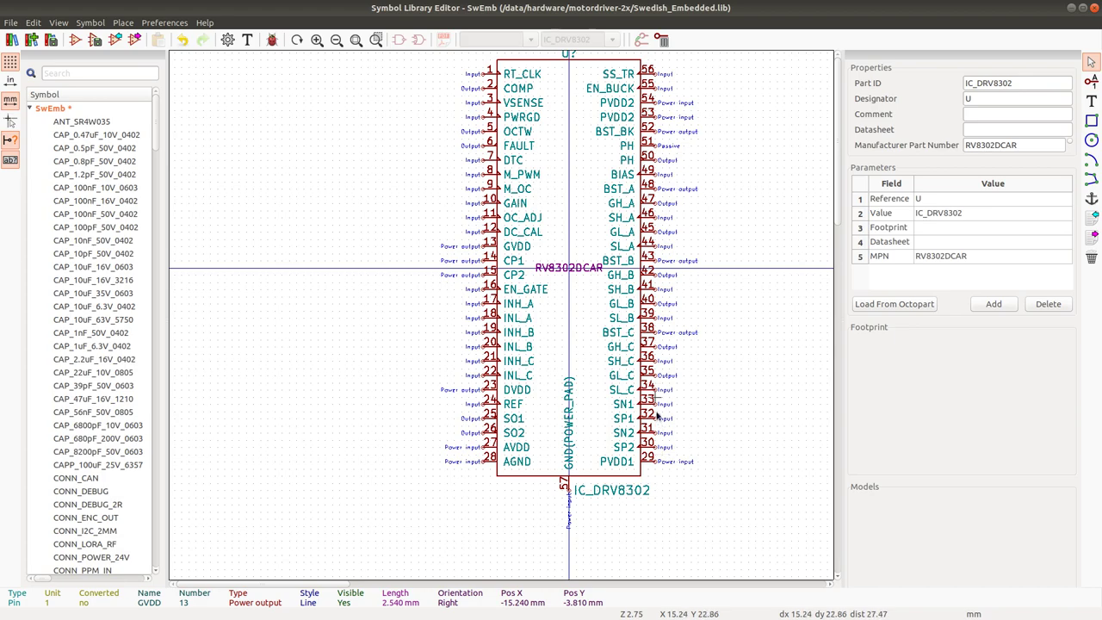
key(alt+Tab)
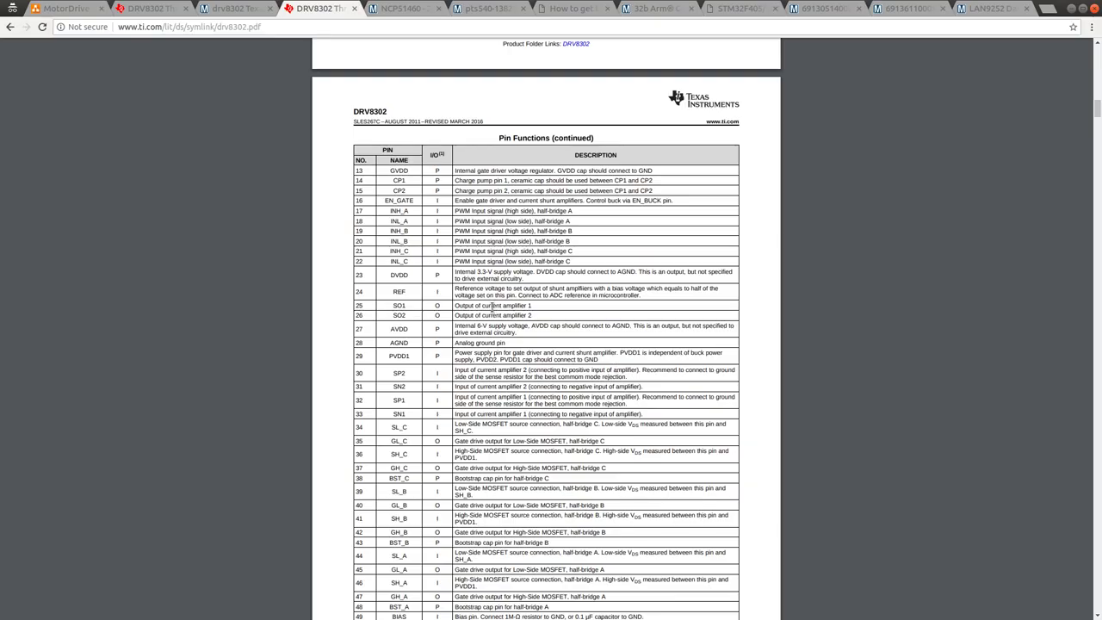
key(alt+Tab)
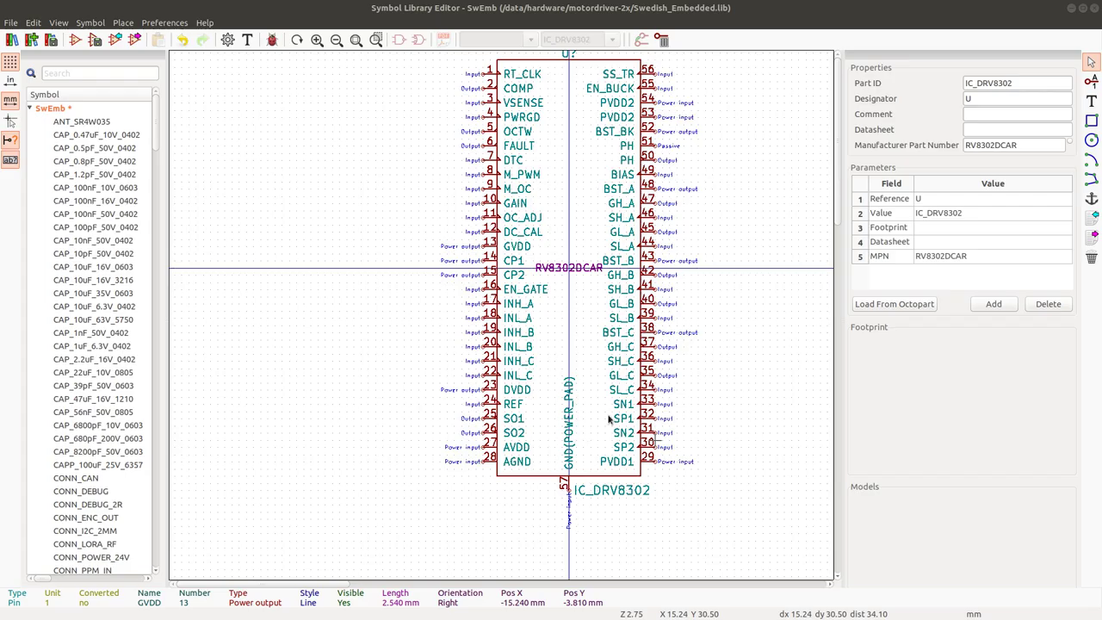
Check the half-bridge C pins SL_C, GL_C, SH_C, GH_C and BST_C (34 to 38) against the datasheet's pin types.
key(alt+Tab)
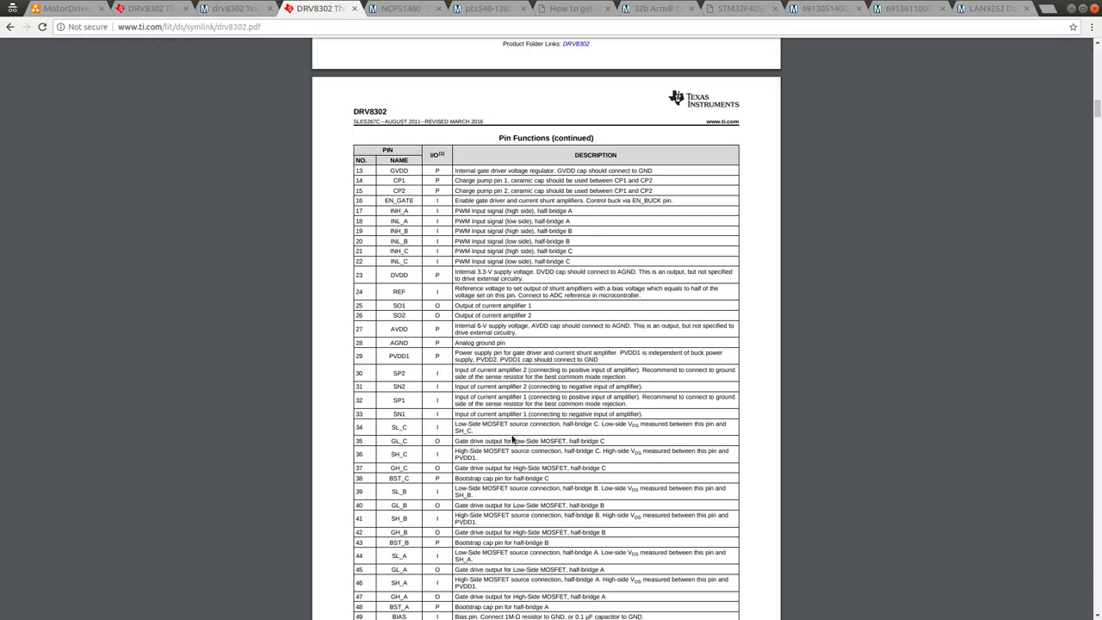
key(alt+Tab)
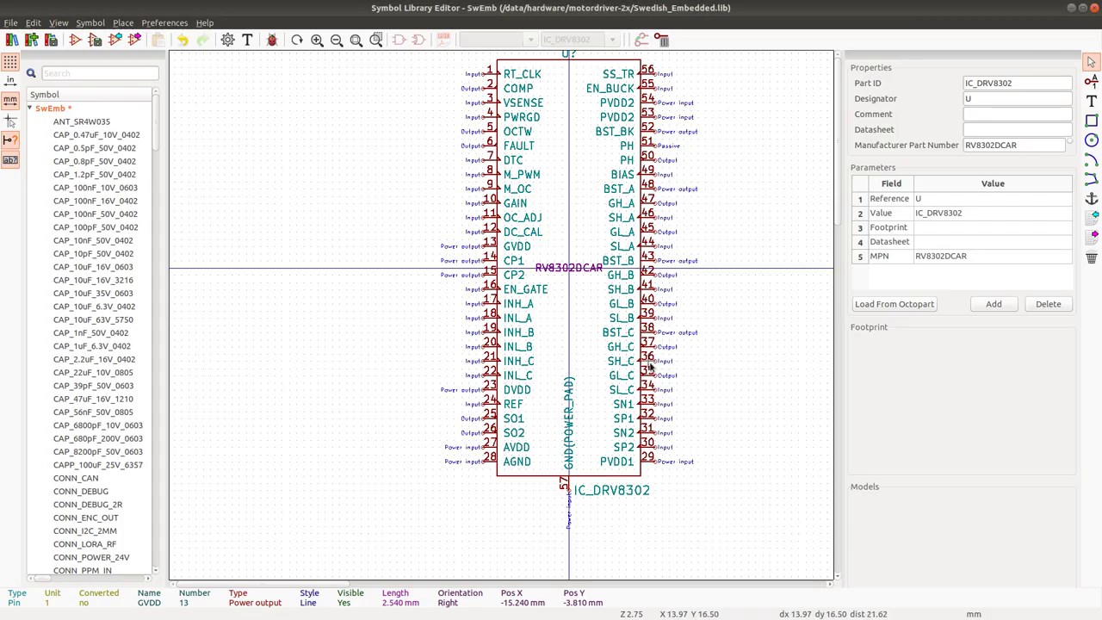
key(alt+Tab)
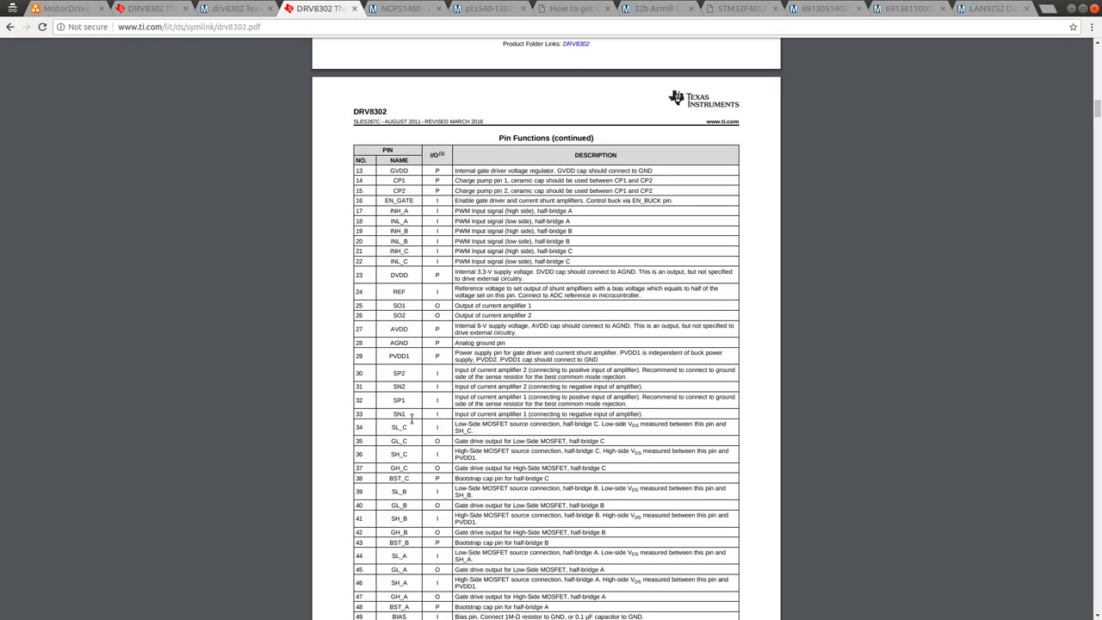
key(alt+Tab)
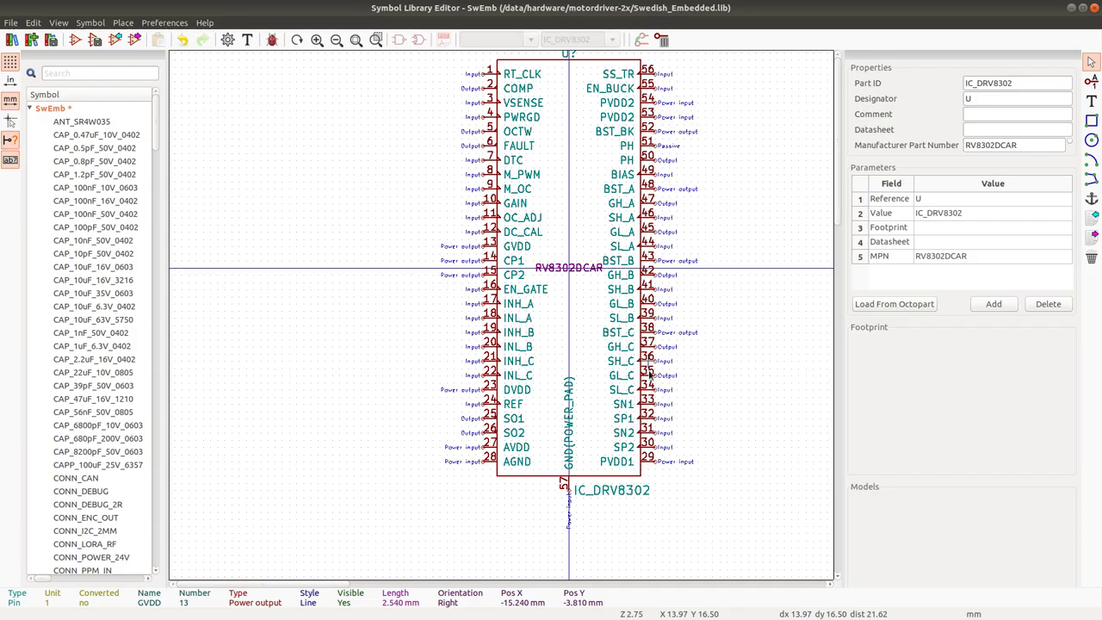
key(alt+Tab)
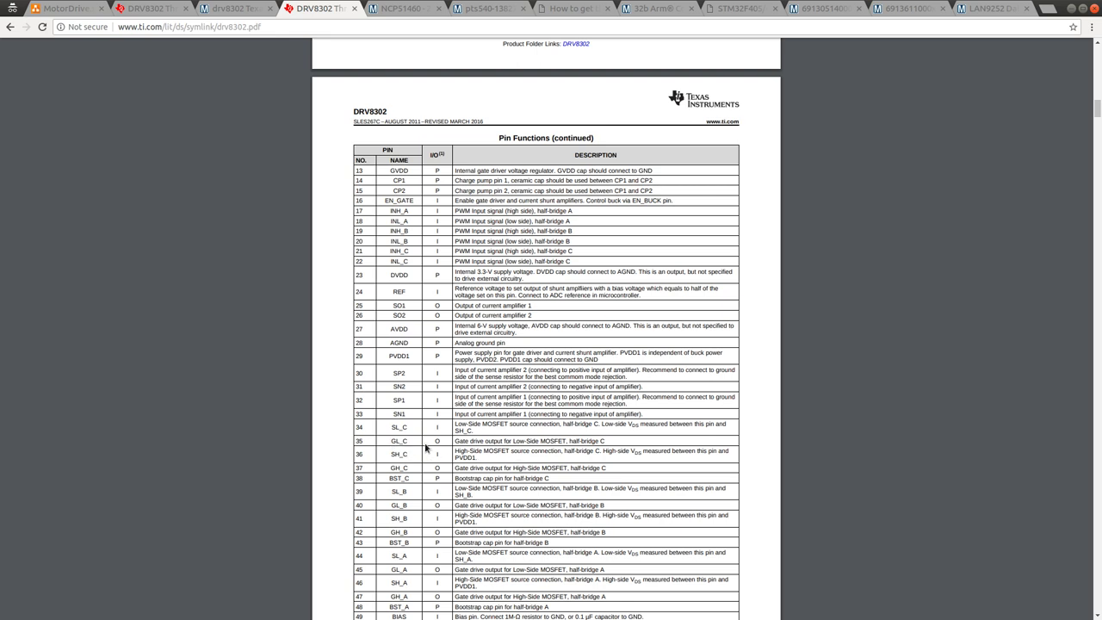
key(alt+Tab)
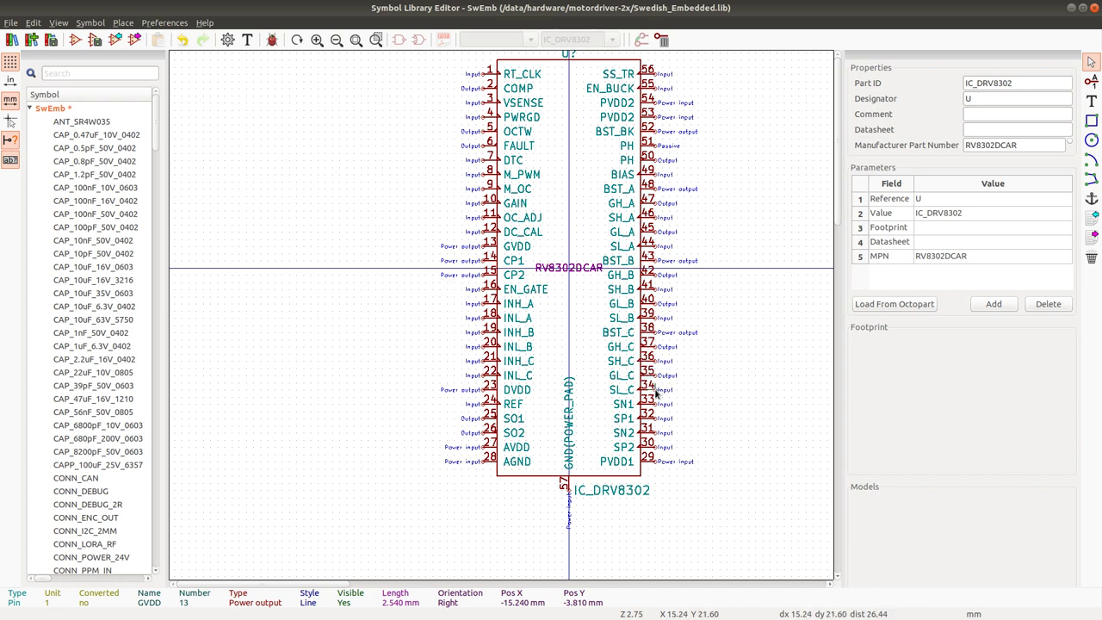
key(alt+Tab)
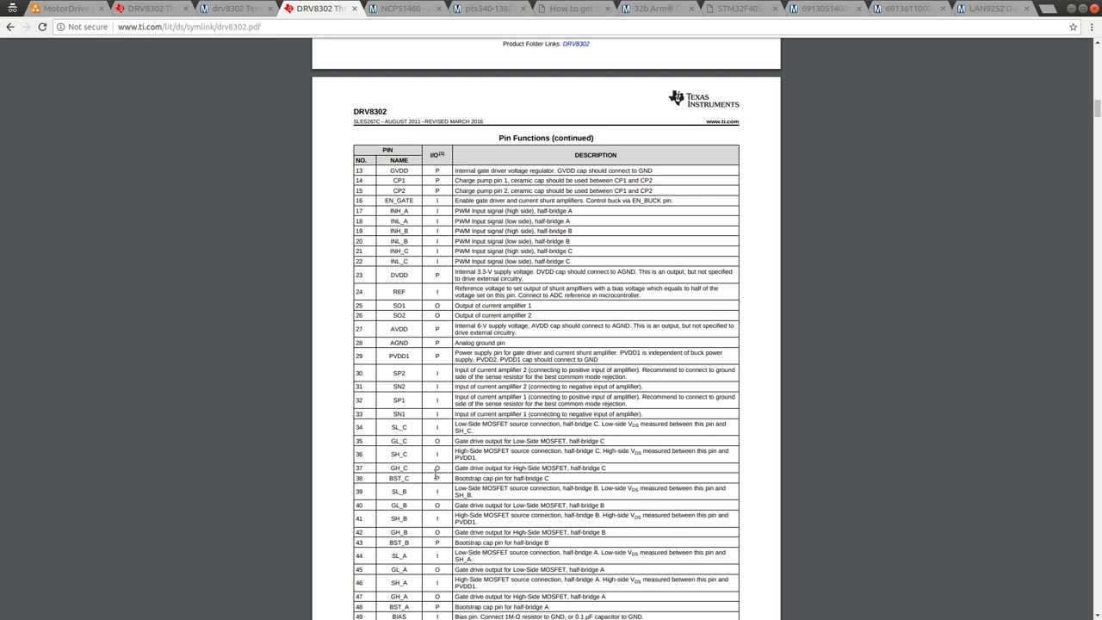
key(alt+Tab)
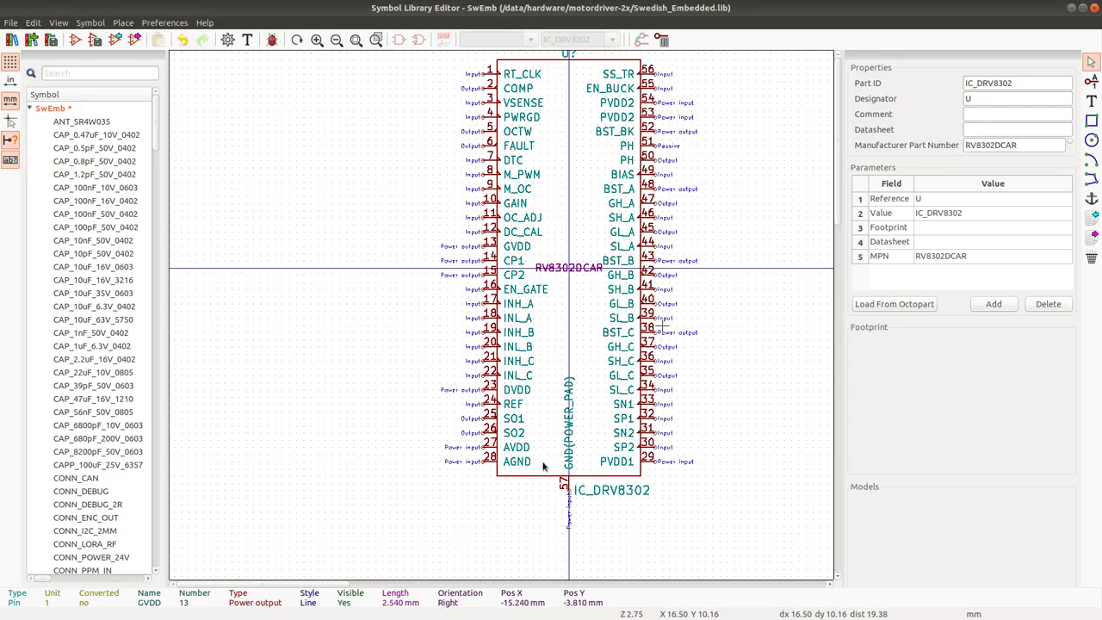
Compare the half-bridge B and A pins, SL_B through BST_A (39 to 48), with the datasheet table.
key(alt+Tab)
scroll(521, 521, down, 3)
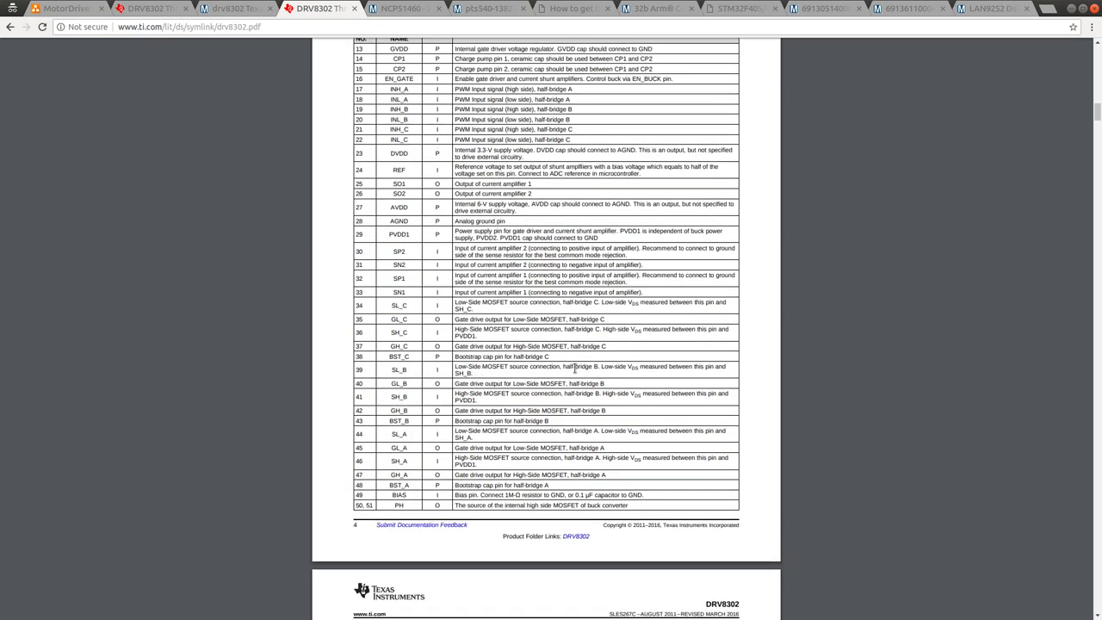
key(alt+Tab)
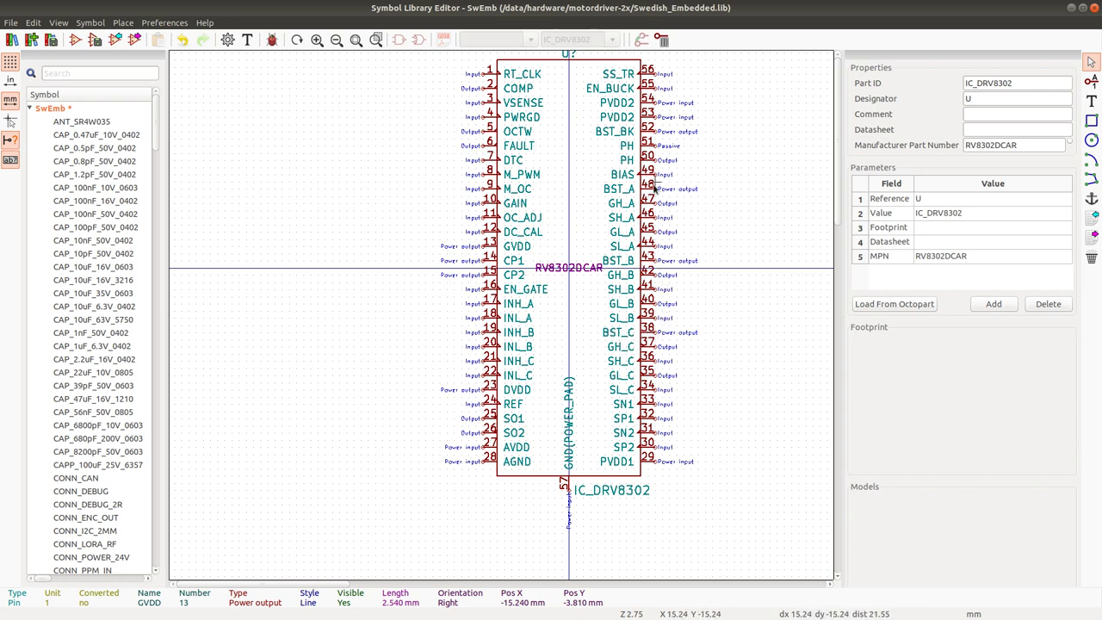
Check the electrical types of the BIAS pin (49) and both PH pins (50, 51) against the end of datasheet page 4.
key(alt+Tab)
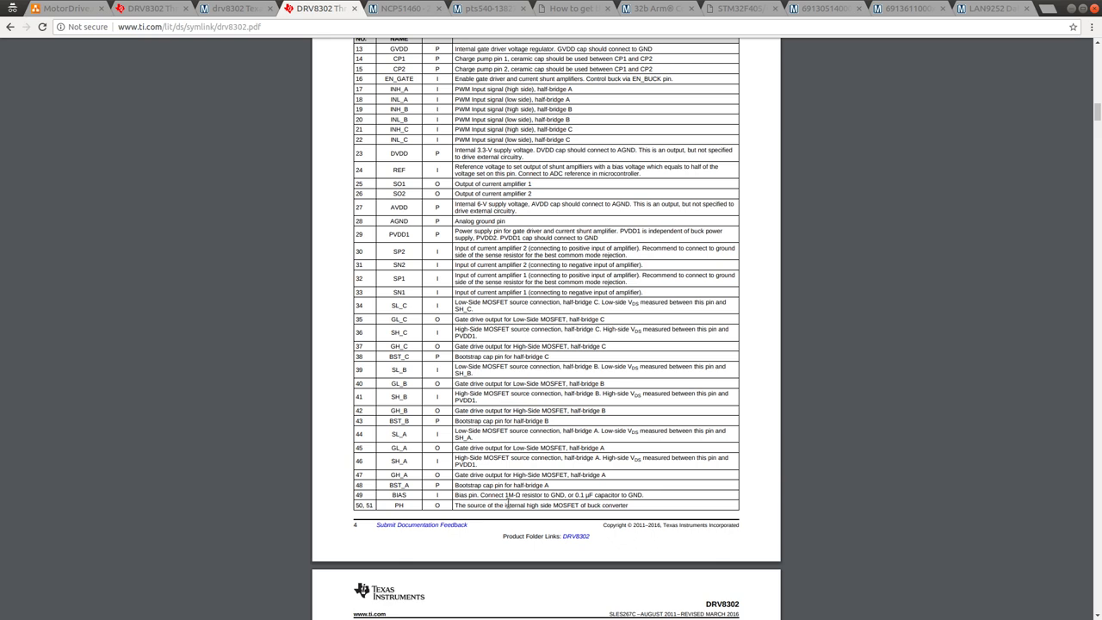
scroll(467, 484, down, 3)
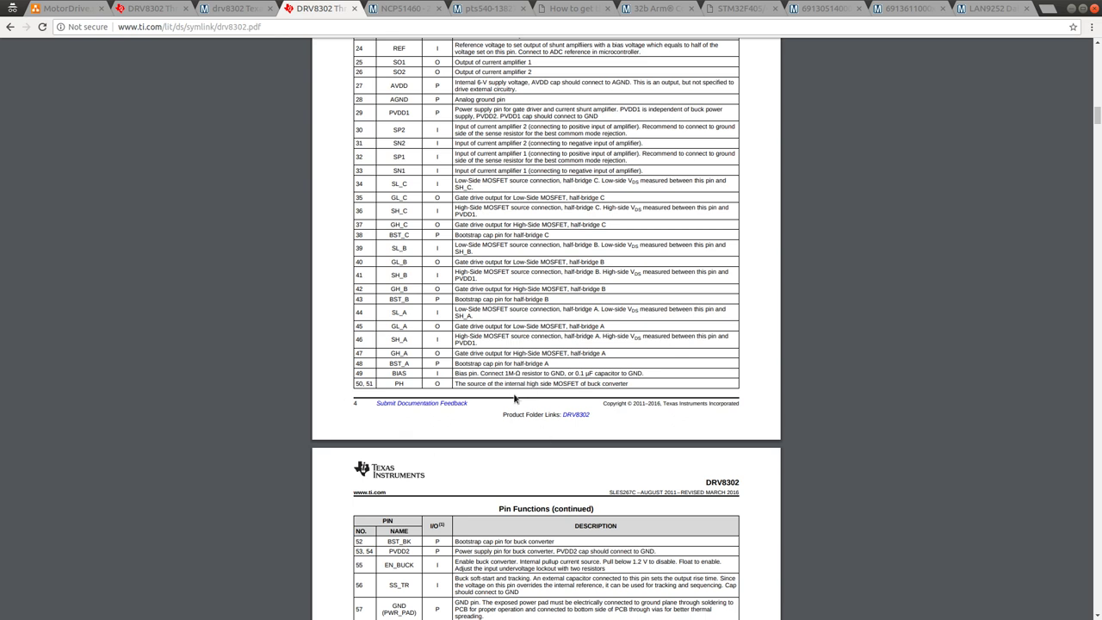
key(alt+Tab)
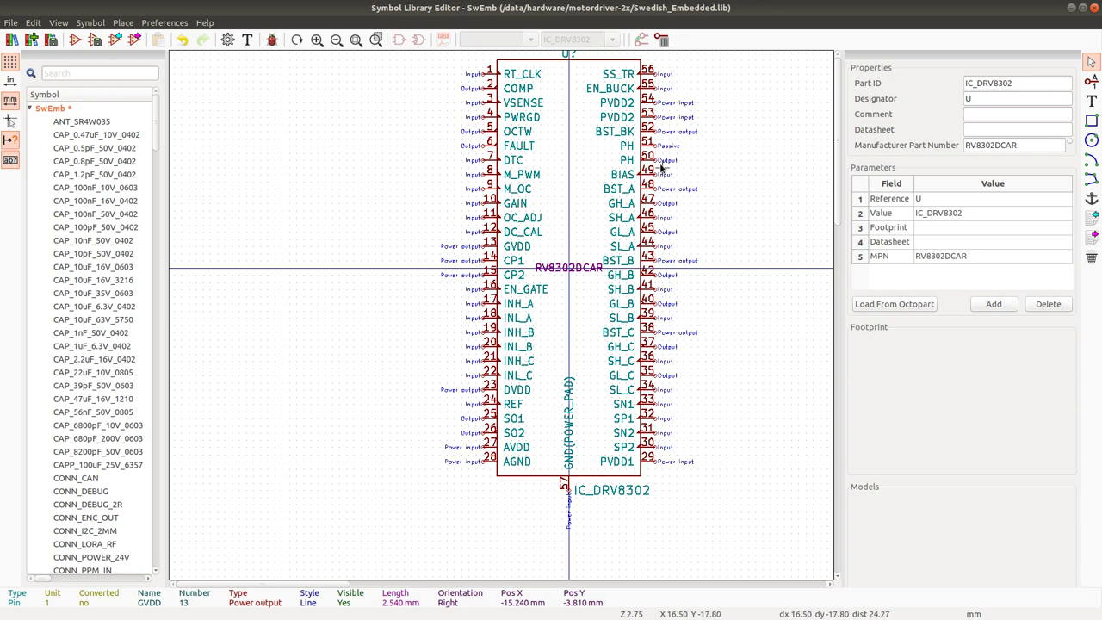
key(alt+Tab)
key(alt+Tab)
key(alt+Tab)
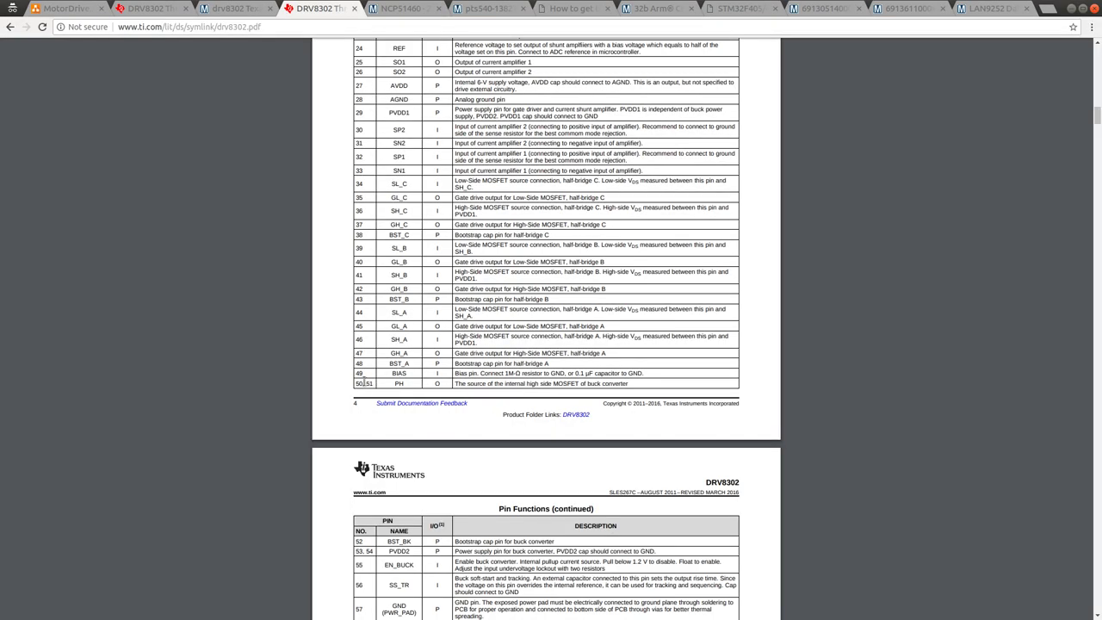
key(alt+Tab)
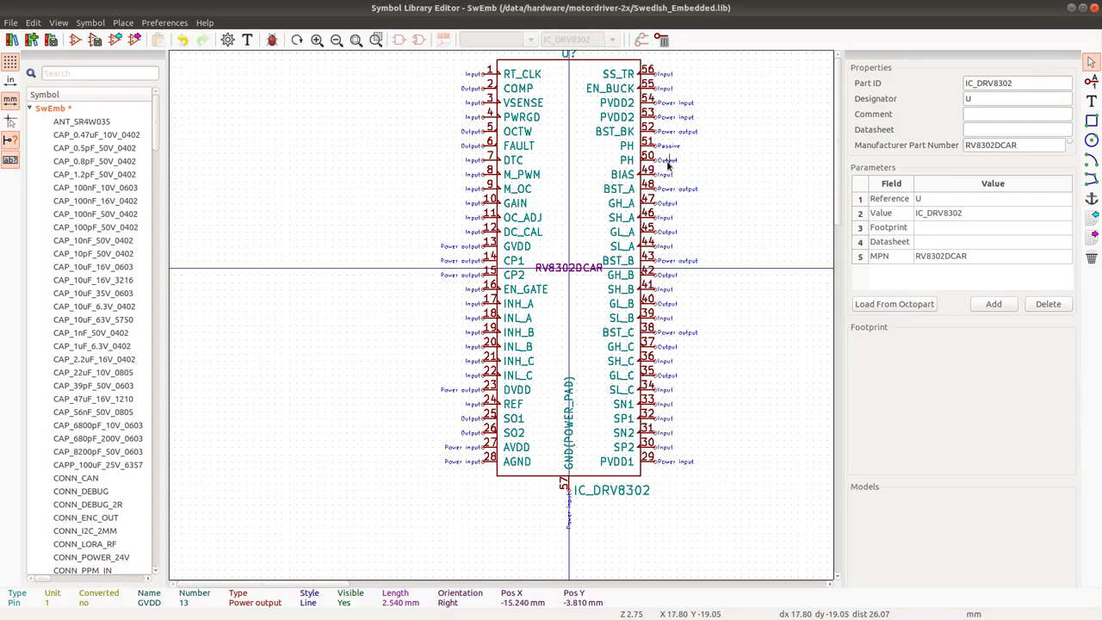
Set the electrical type of PH pin 51 to Output.
double_click(655, 148)
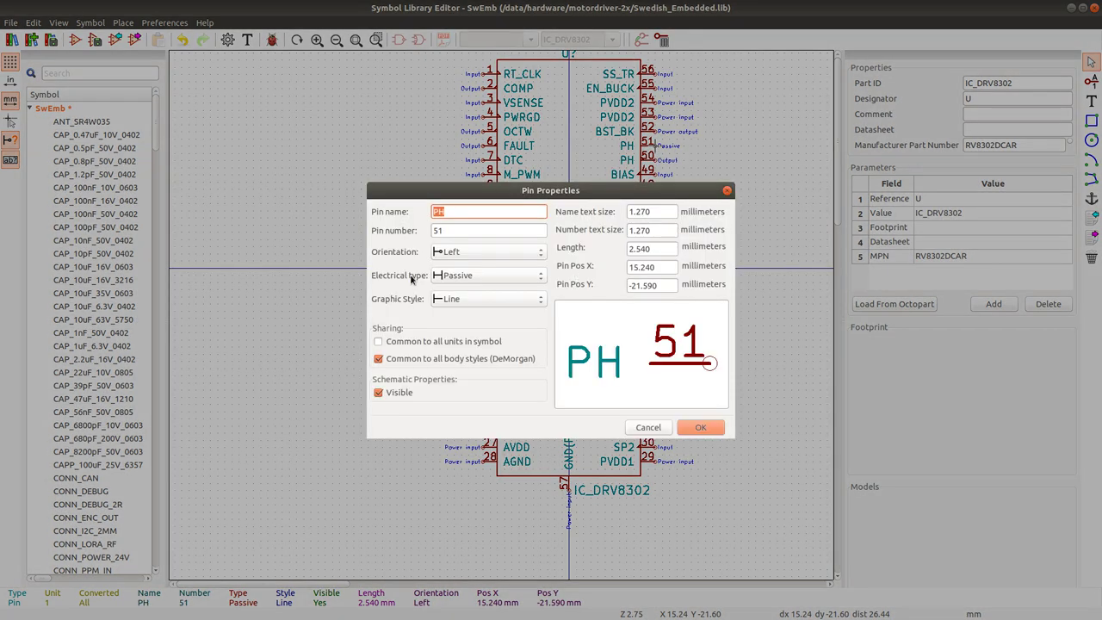
click(459, 277)
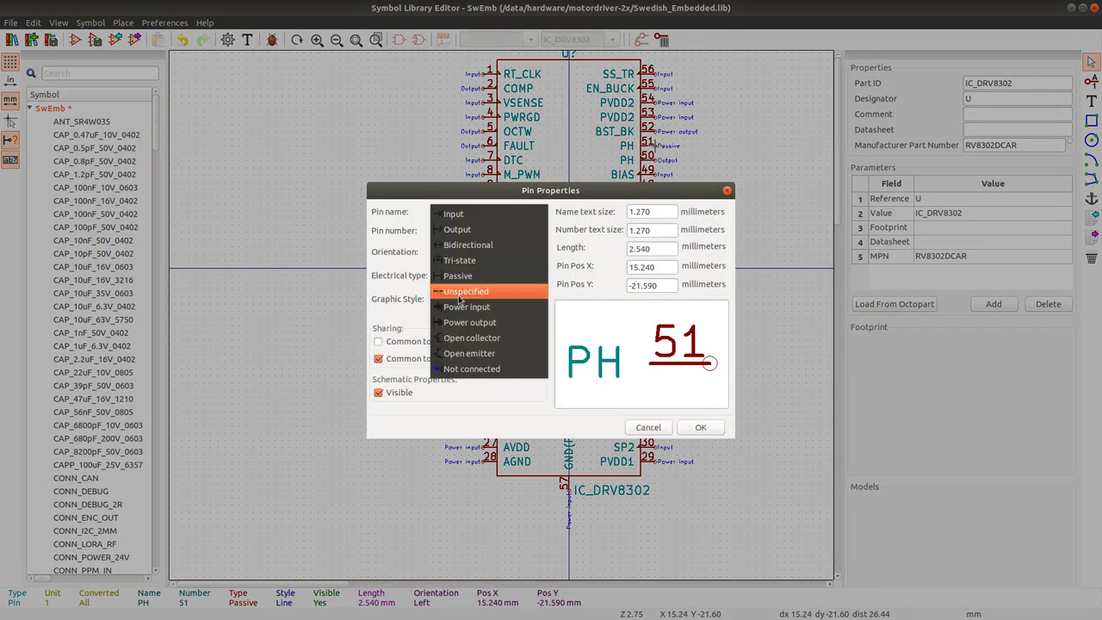
click(470, 234)
click(700, 427)
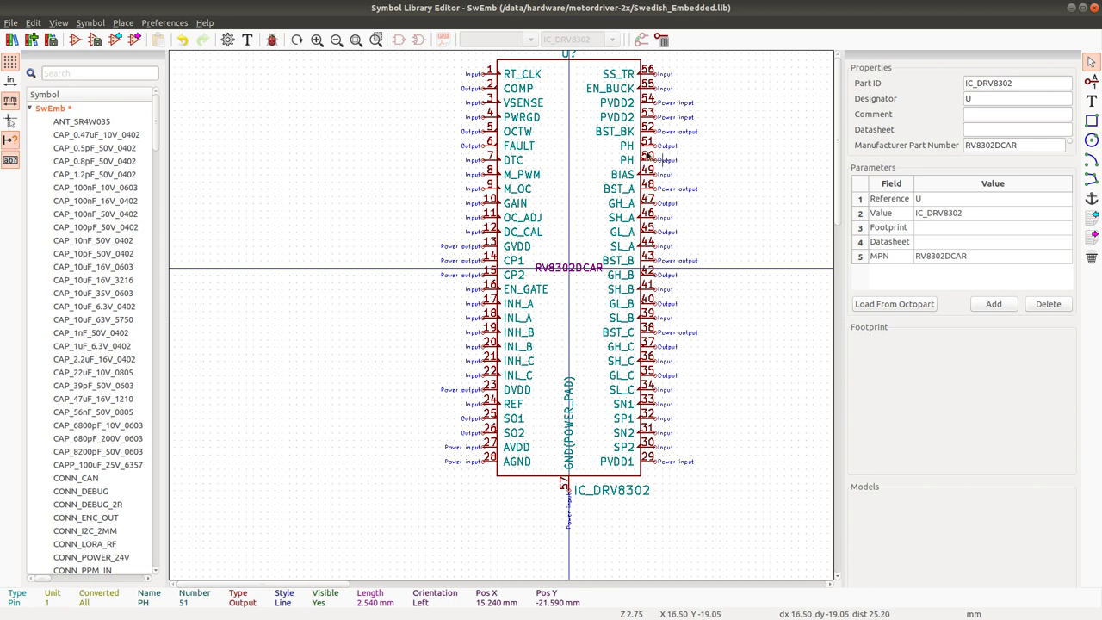
Compare pins 52 to 56, BST_BK, both PVDD2, EN_BUCK and SS_TR, with the continued pin table in the datasheet.
key(alt+Tab)
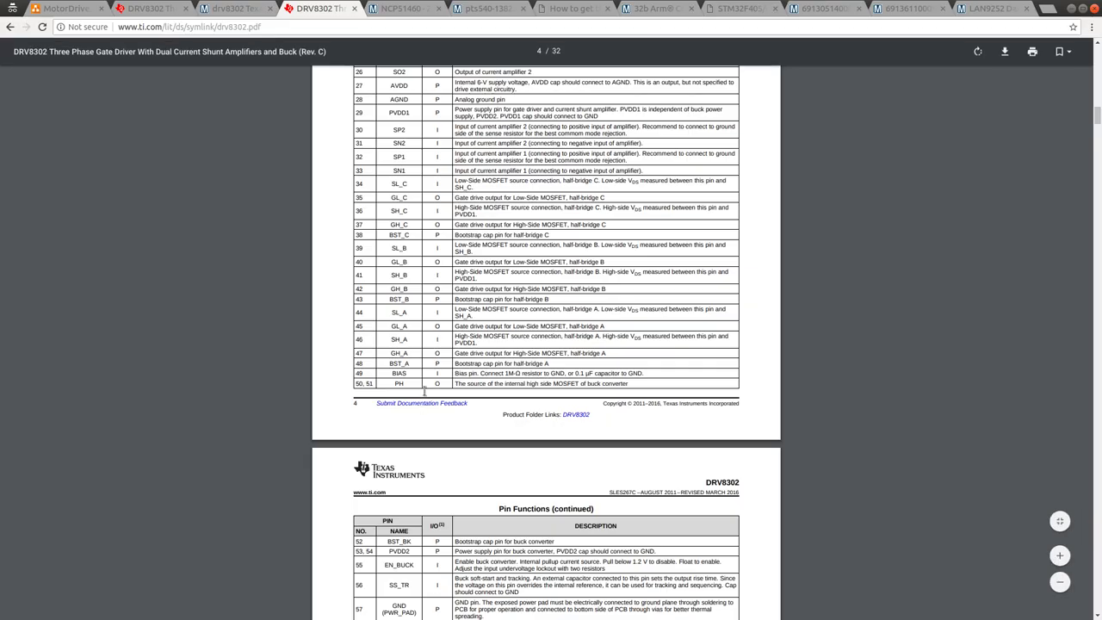
scroll(454, 535, down, 2)
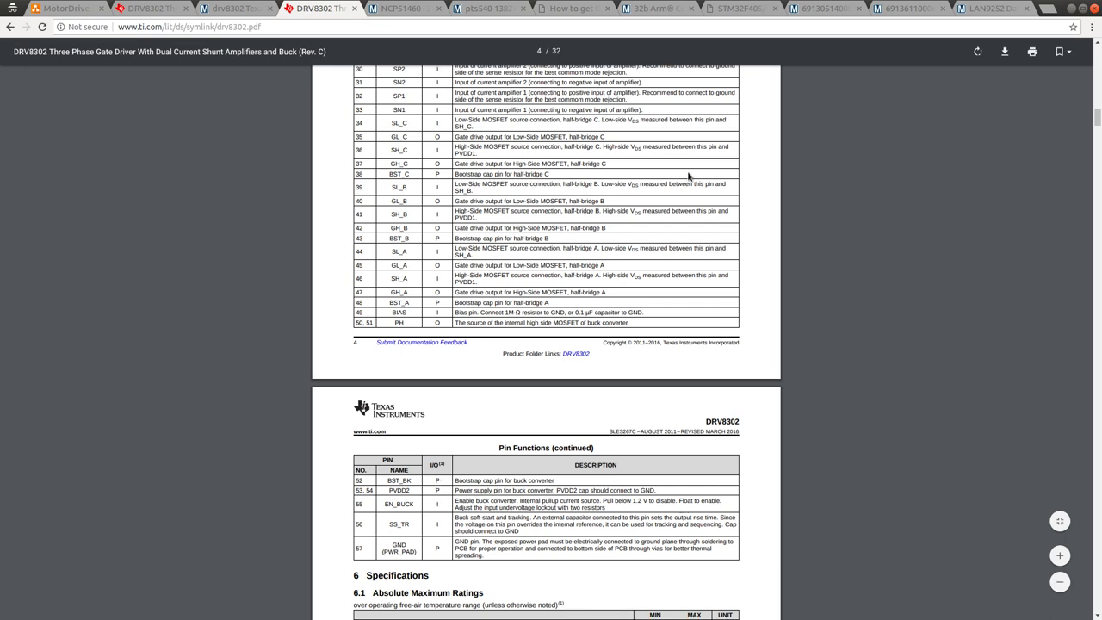
key(alt+Tab)
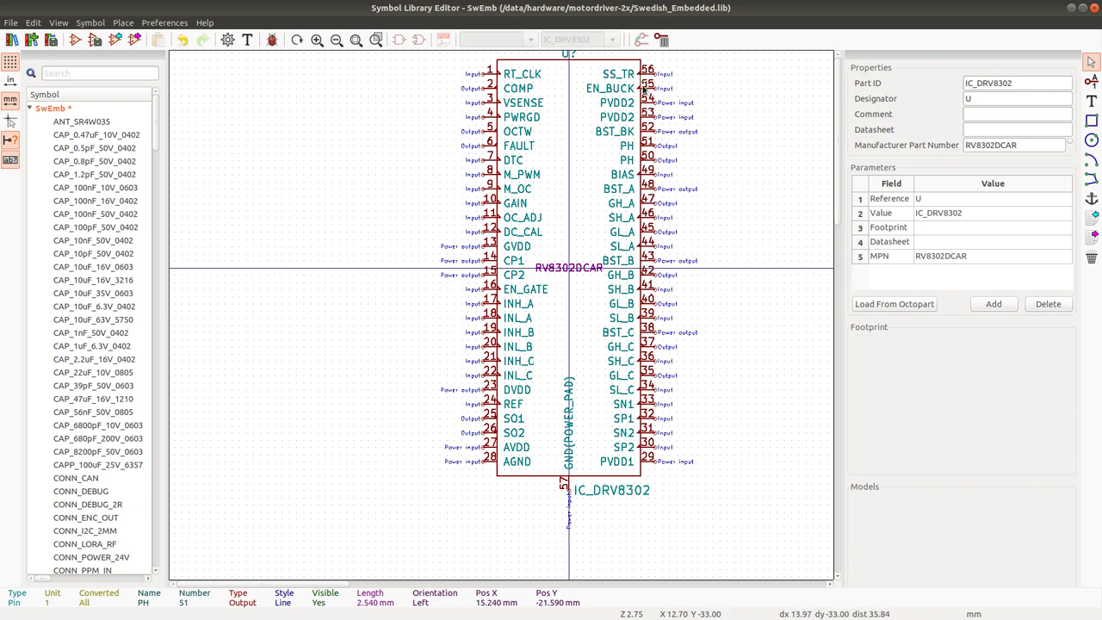
key(alt+Tab)
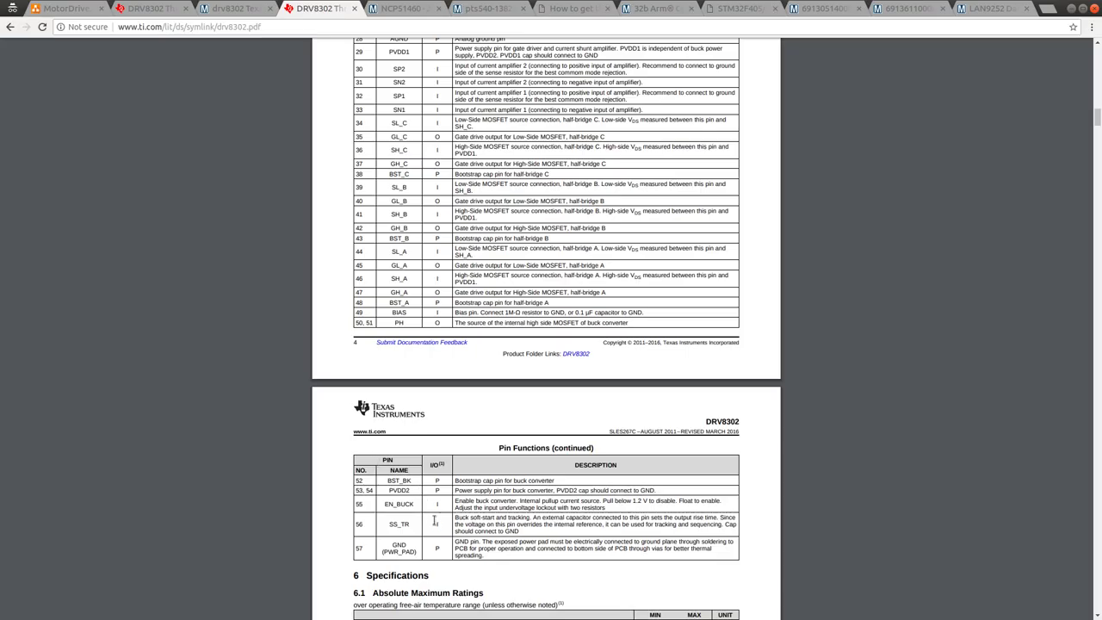
key(alt+Tab)
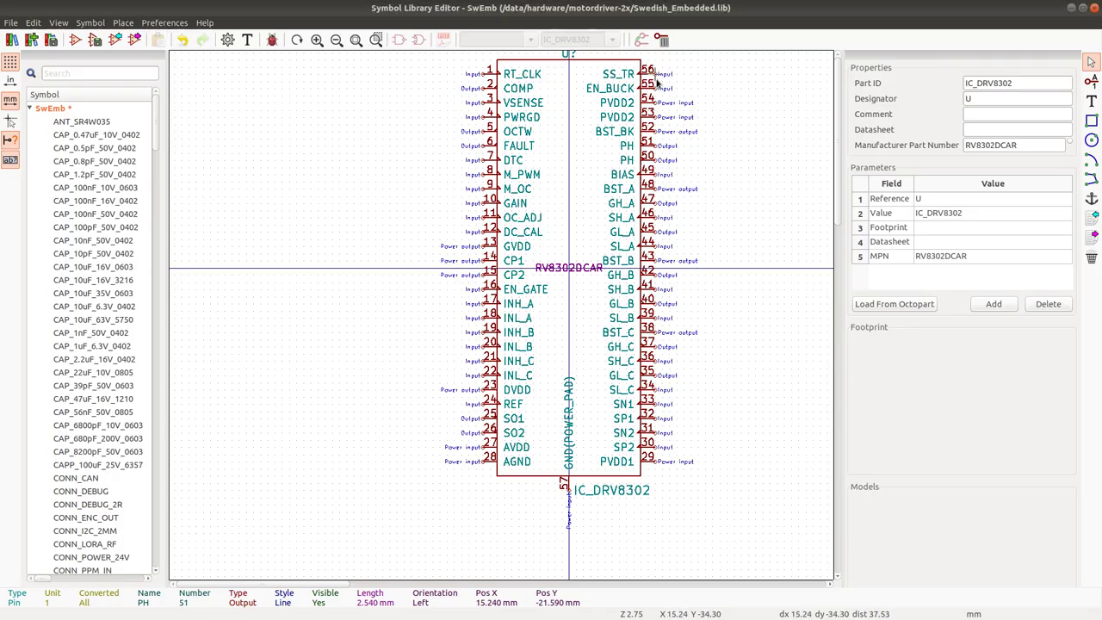
key(alt+Tab)
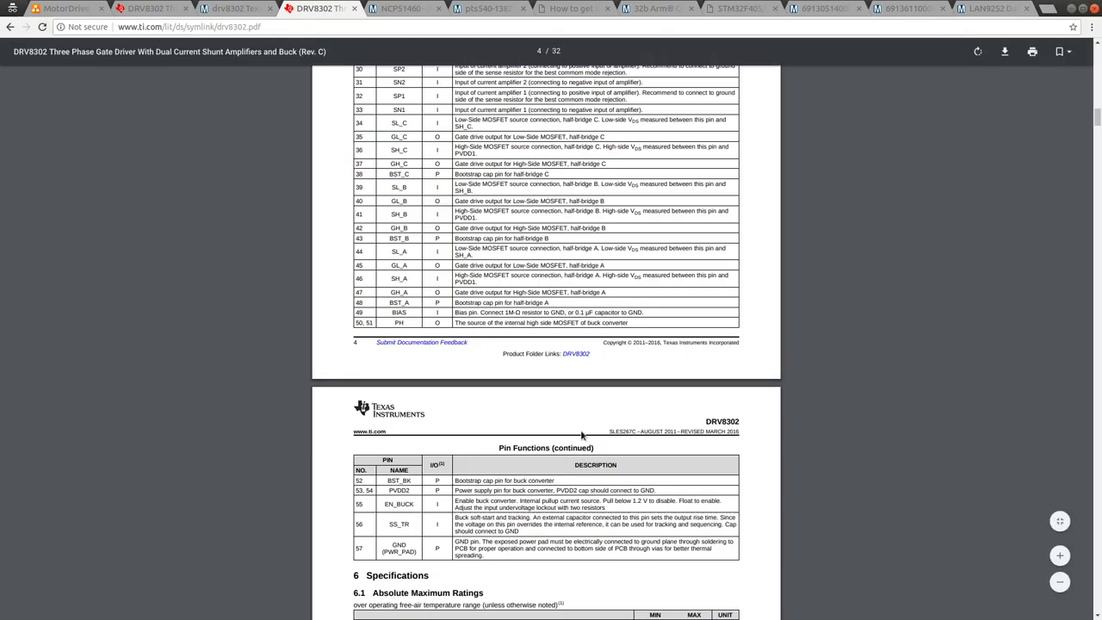
key(alt+Tab)
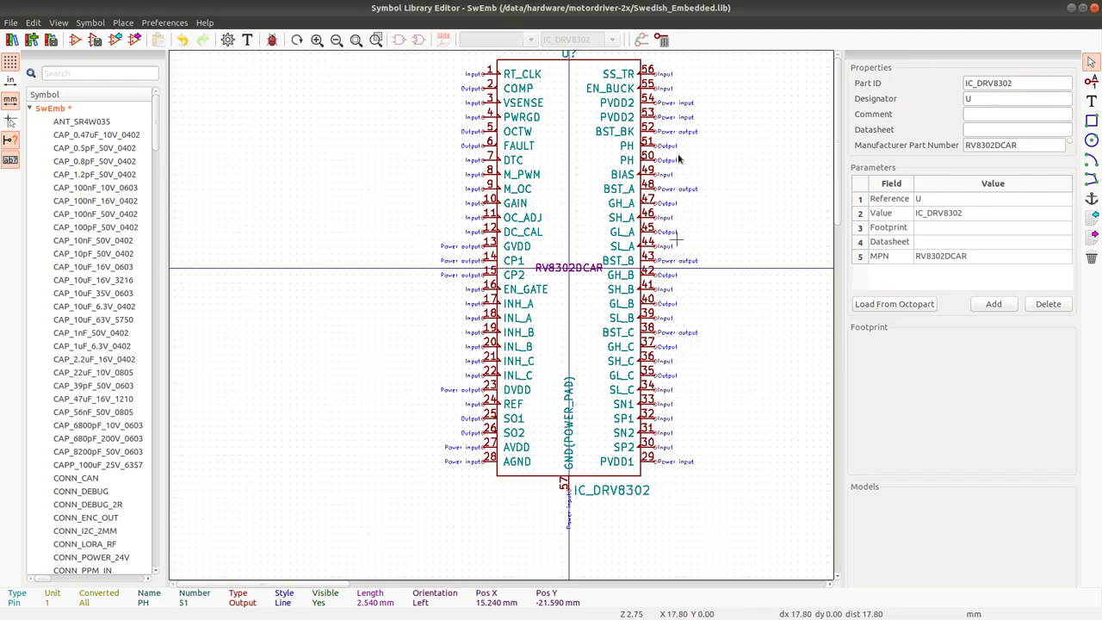
Check the properties of the GND power pad pin 57 without changing them, and save the symbol library.
double_click(570, 496)
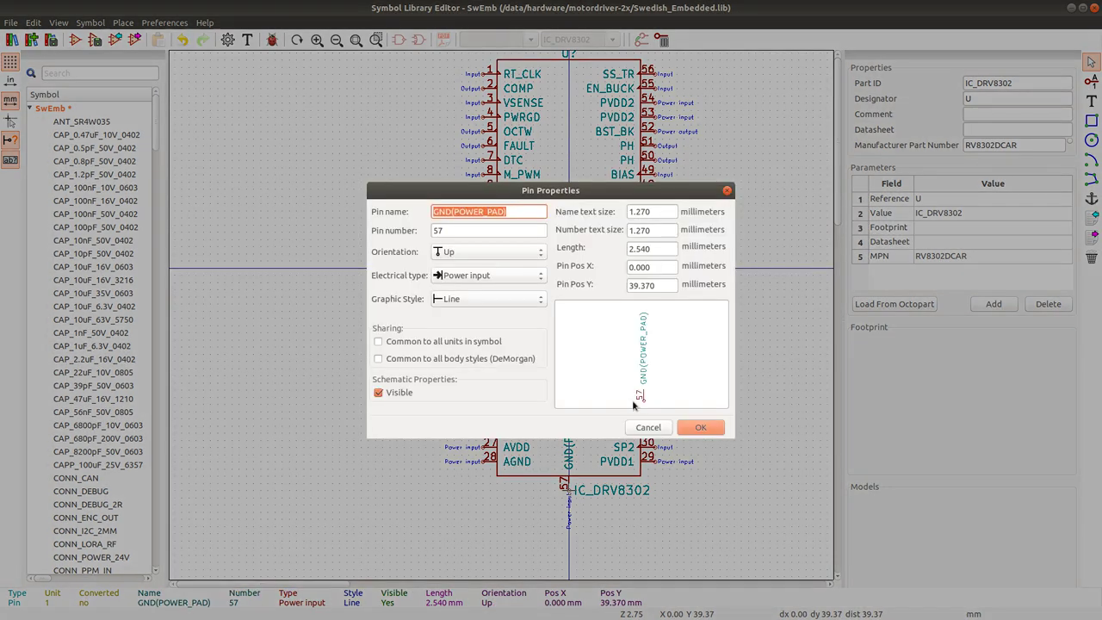
click(650, 428)
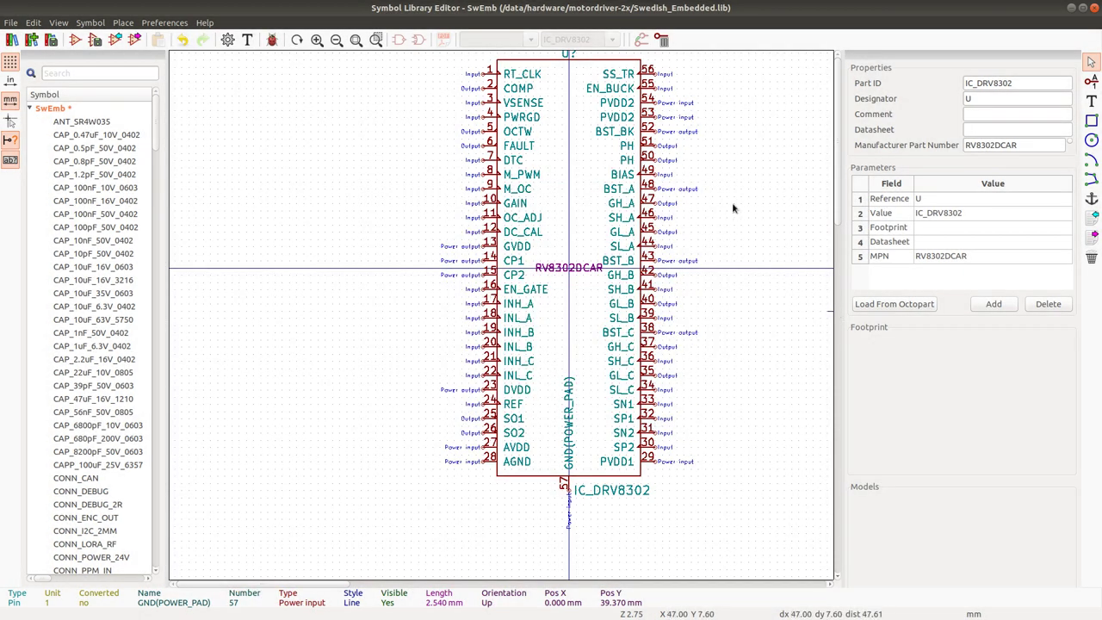
key(ctrl+s)
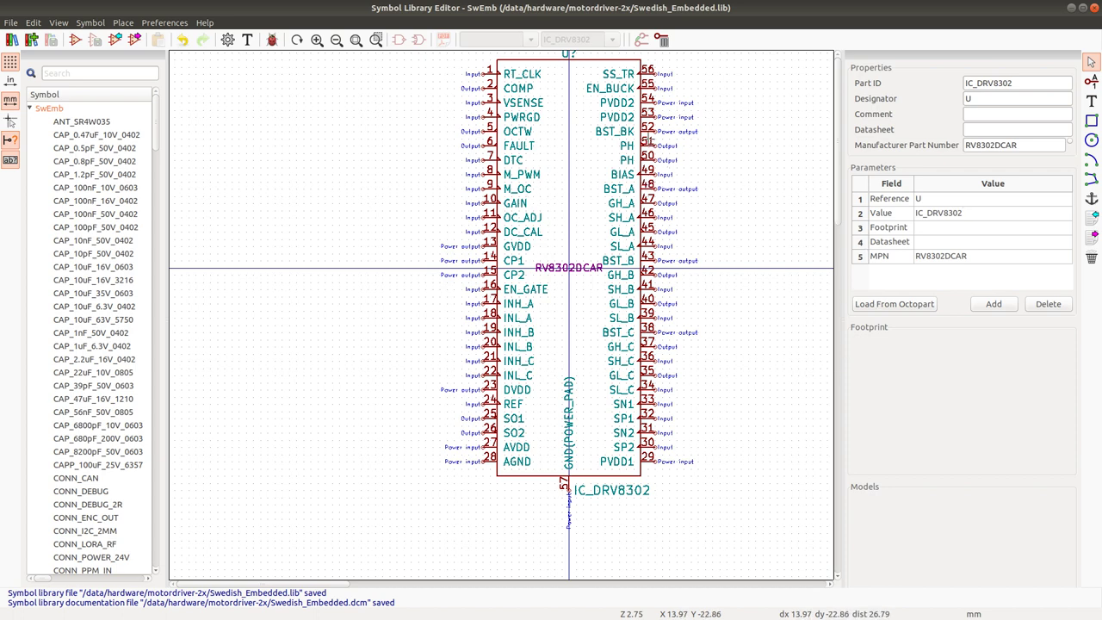
Look up the DRV8302's package type and body size in the Device Information table on the datasheet's first page.
key(alt+Tab)
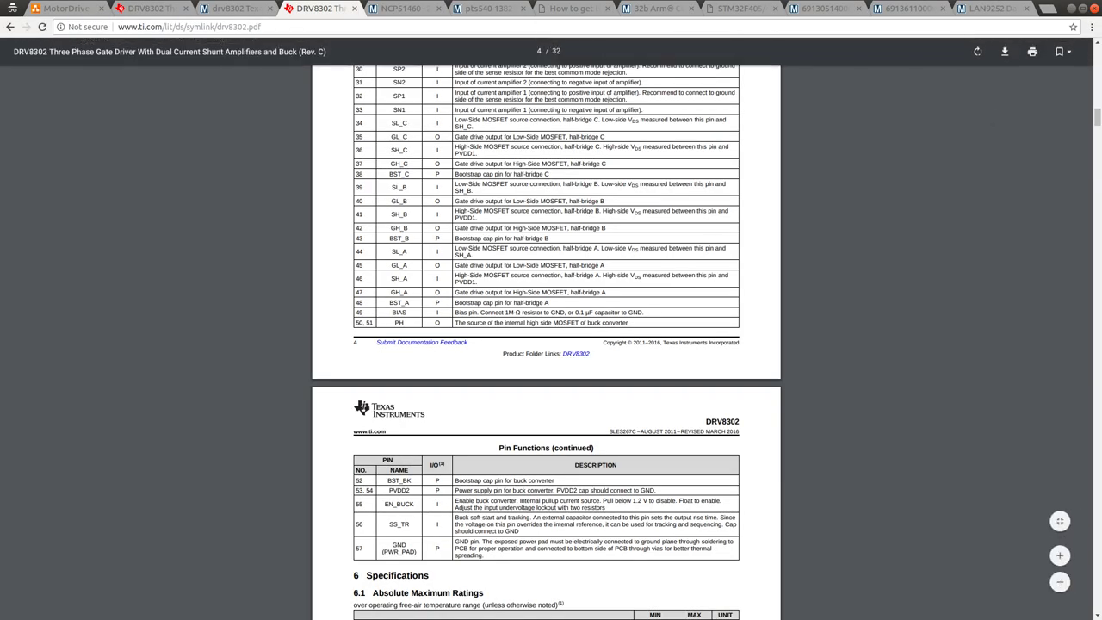
drag(1097, 118, 1098, 33)
scroll(1000, 121, down, 5)
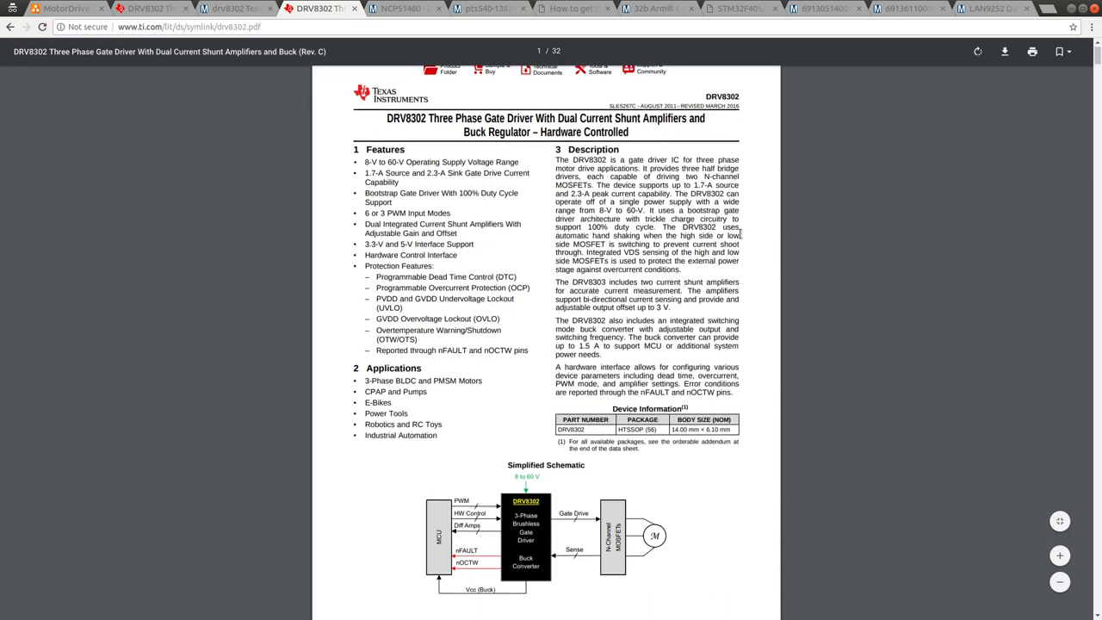
scroll(843, 277, down, 4)
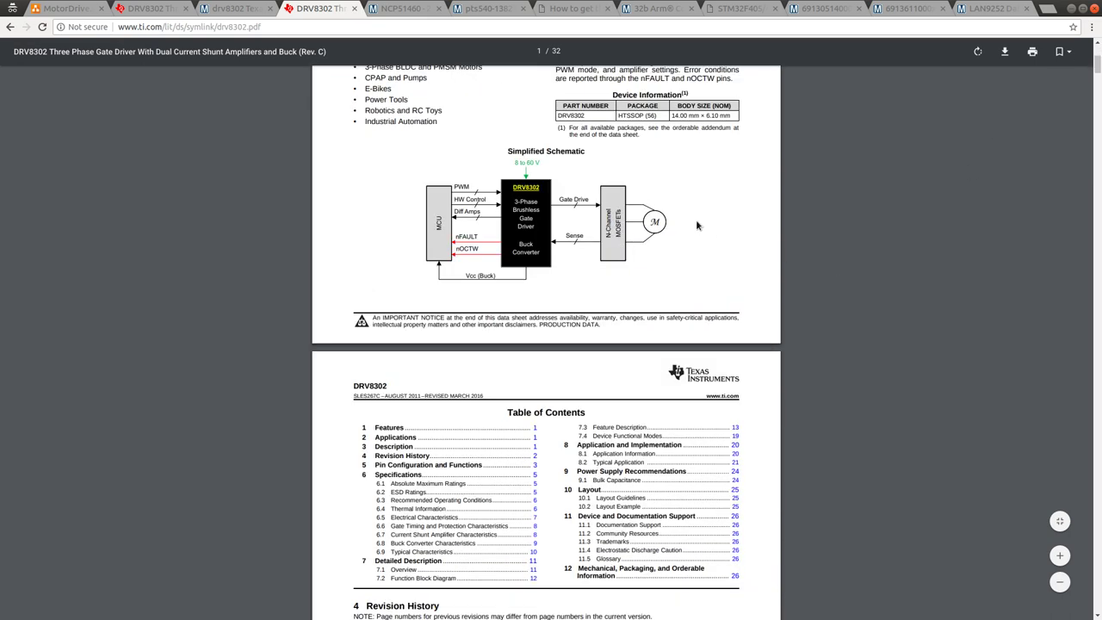
scroll(700, 226, up, 2)
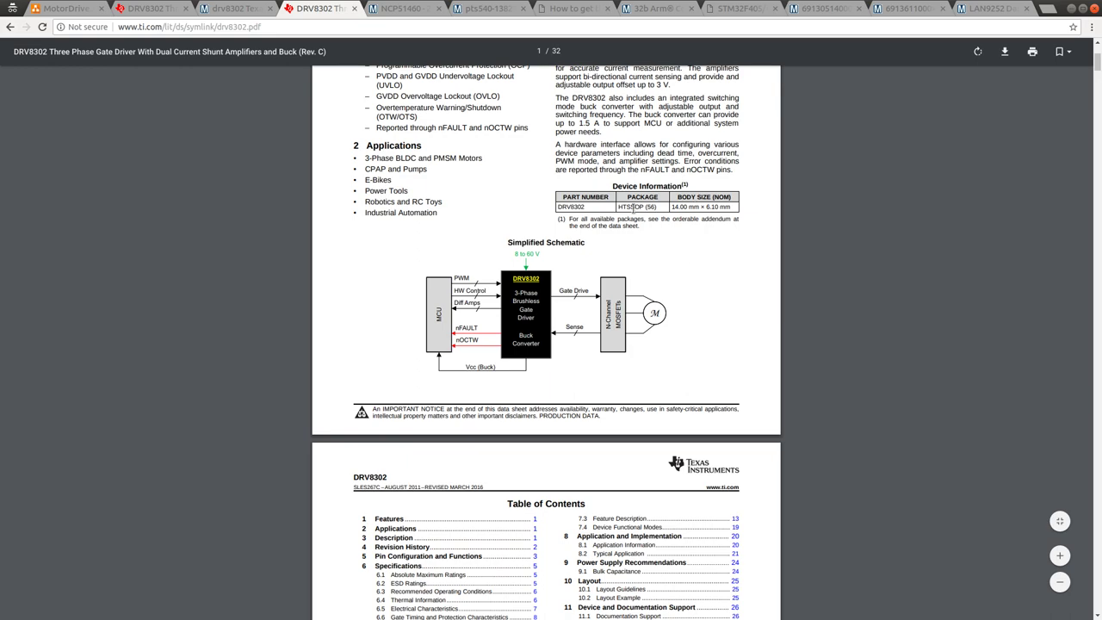
Open the footprint browser for the symbol's Footprint field and select the Package_SO library.
key(alt+Tab)
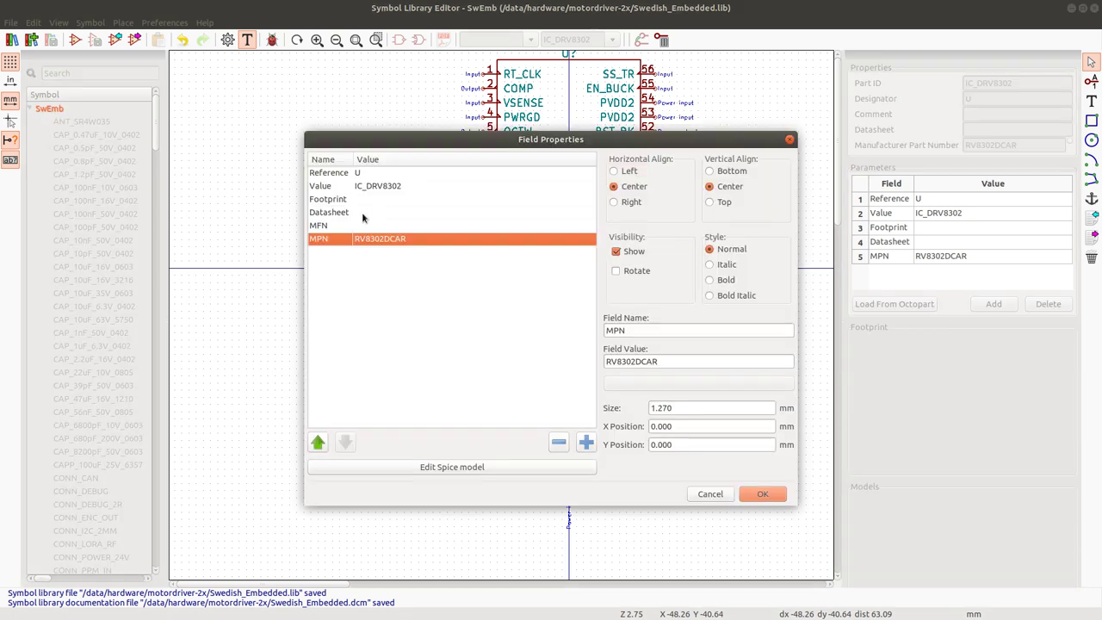
click(361, 199)
click(687, 390)
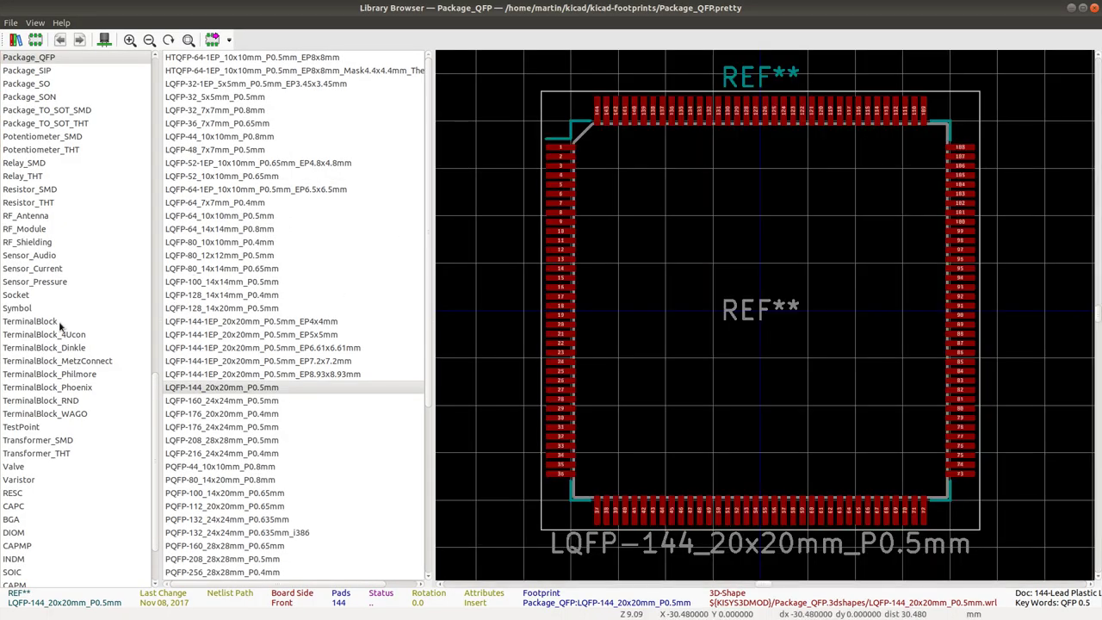
scroll(52, 340, down, 2)
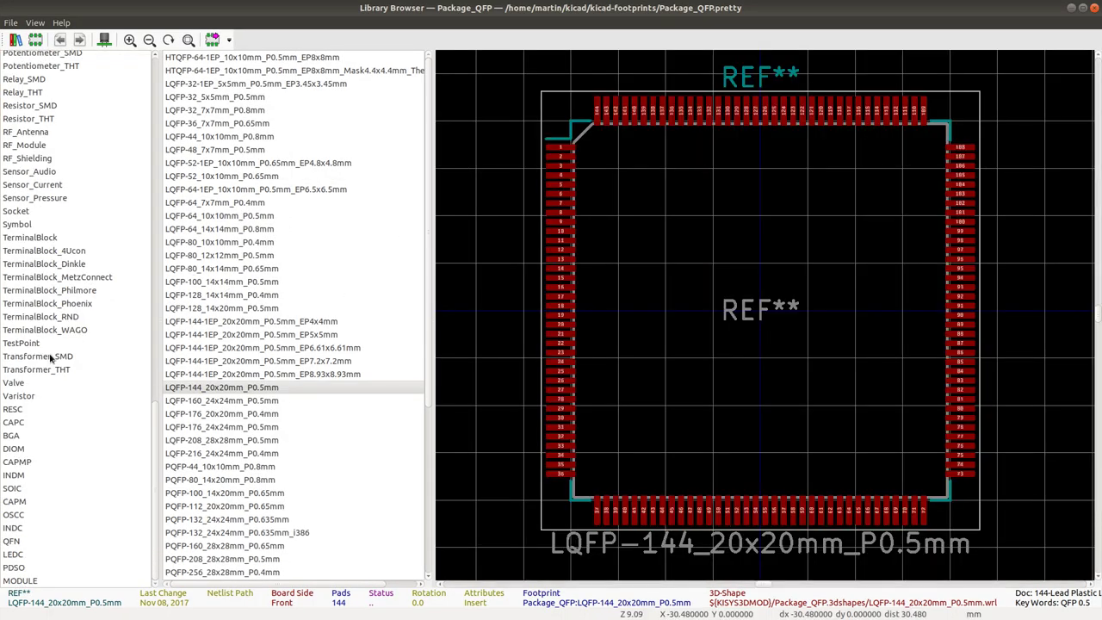
scroll(49, 338, up, 7)
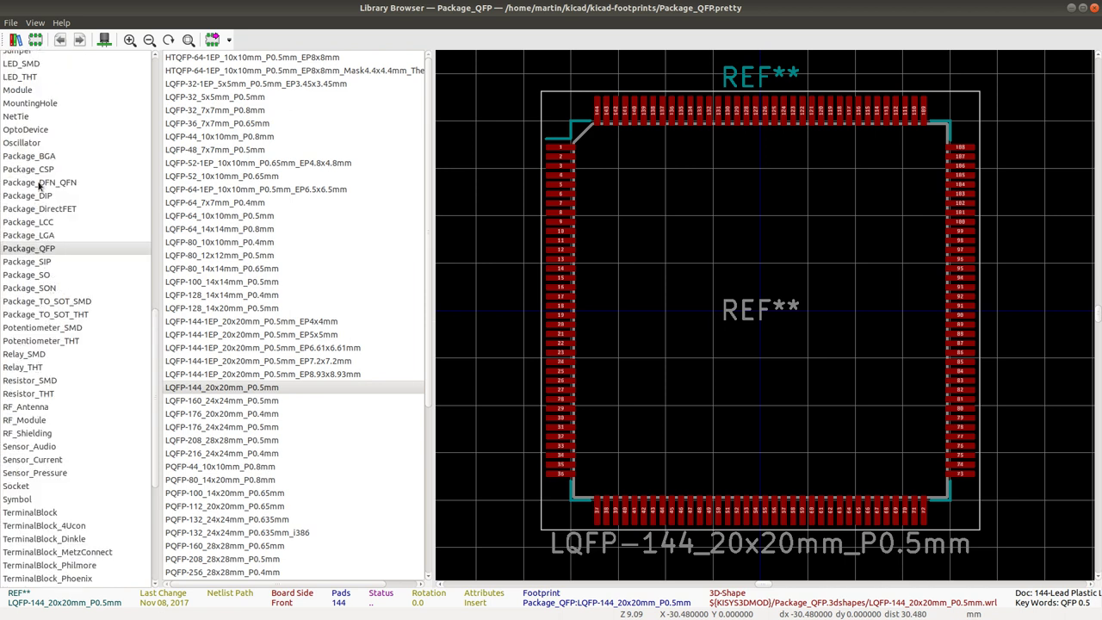
click(49, 276)
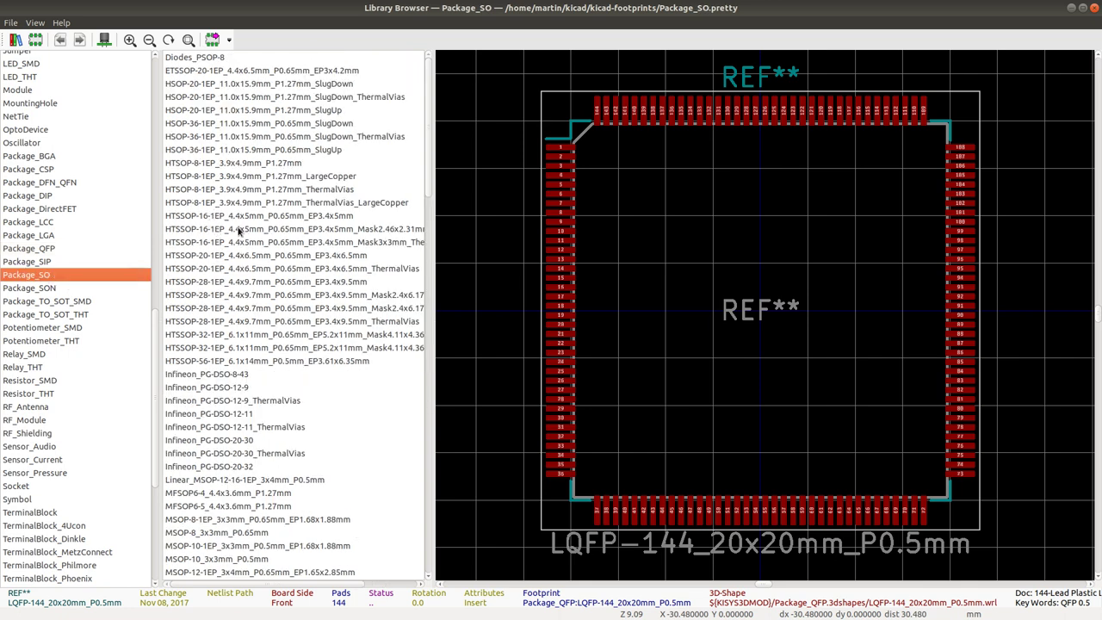
Check the package size against the datasheet and assign the HTSSOP-56-1EP_6.1x14mm_P0.5mm_EP3.61x6.35mm footprint to the IC_DRV8302 symbol.
key(alt+Tab)
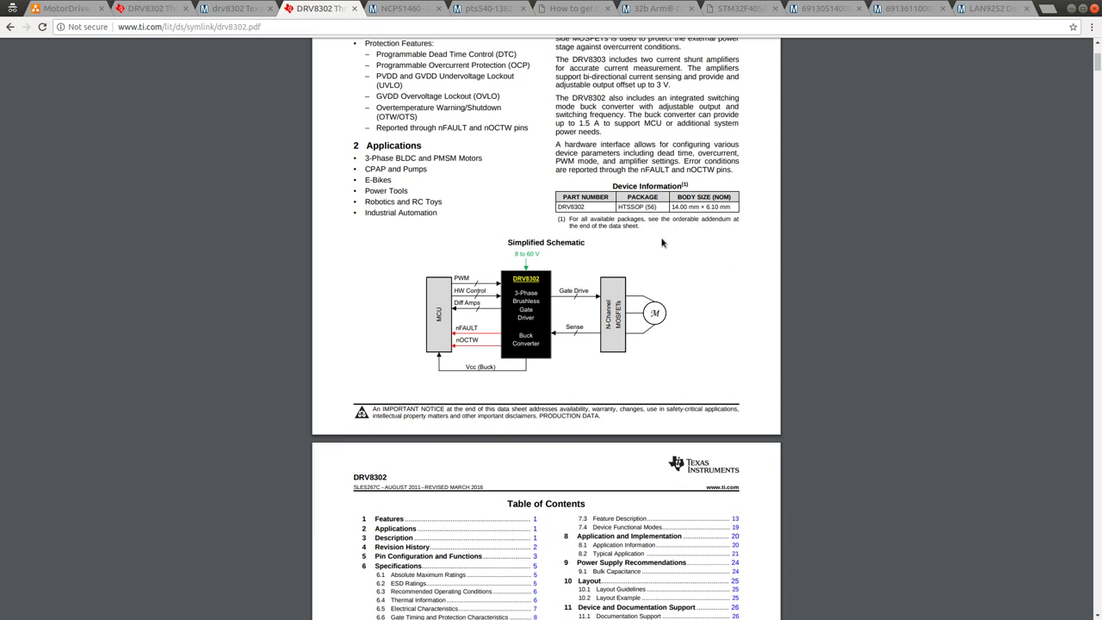
key(alt+Tab)
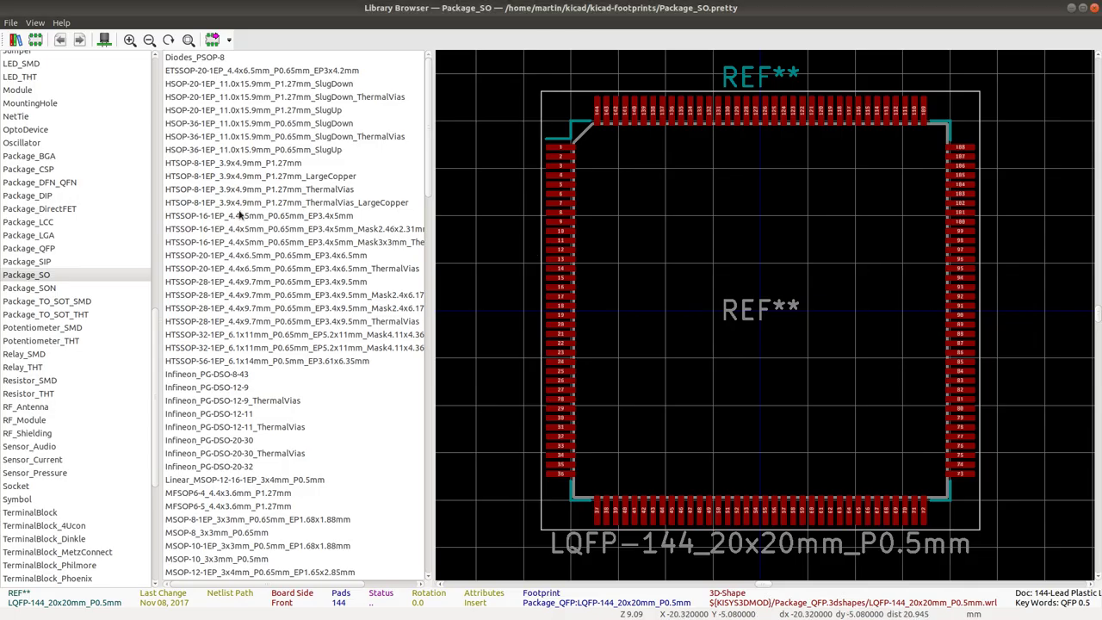
click(230, 362)
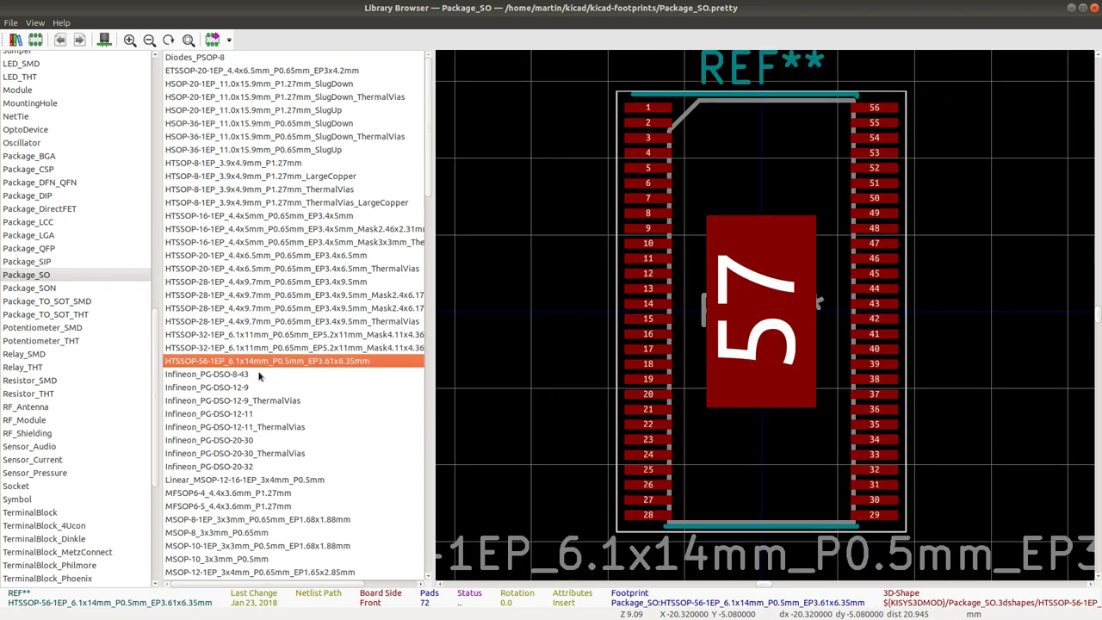
key(alt+Tab)
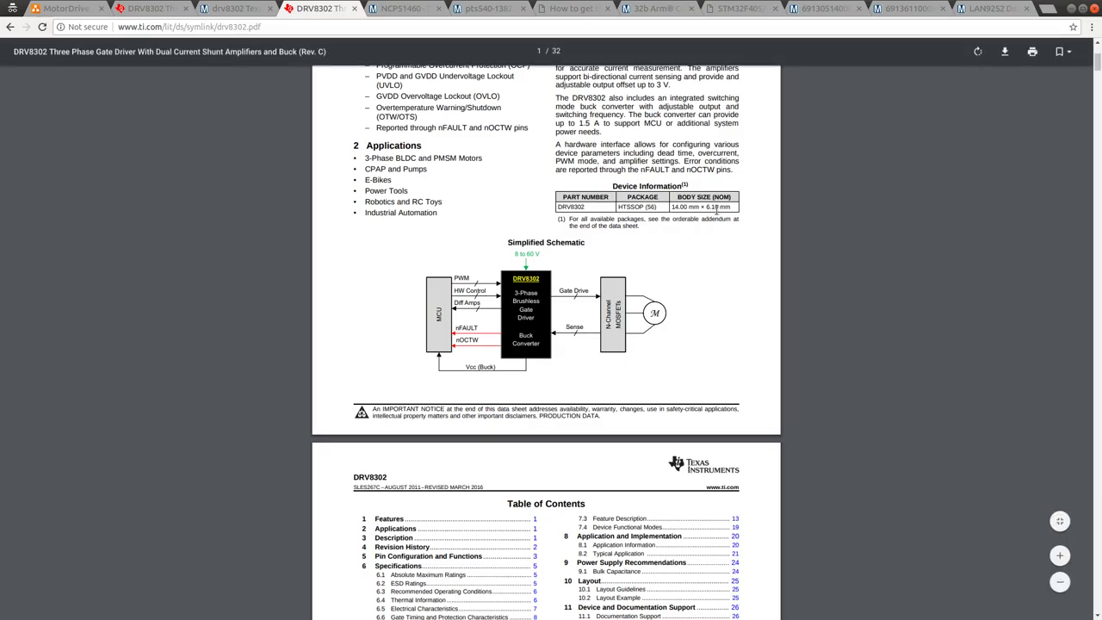
key(alt+Tab)
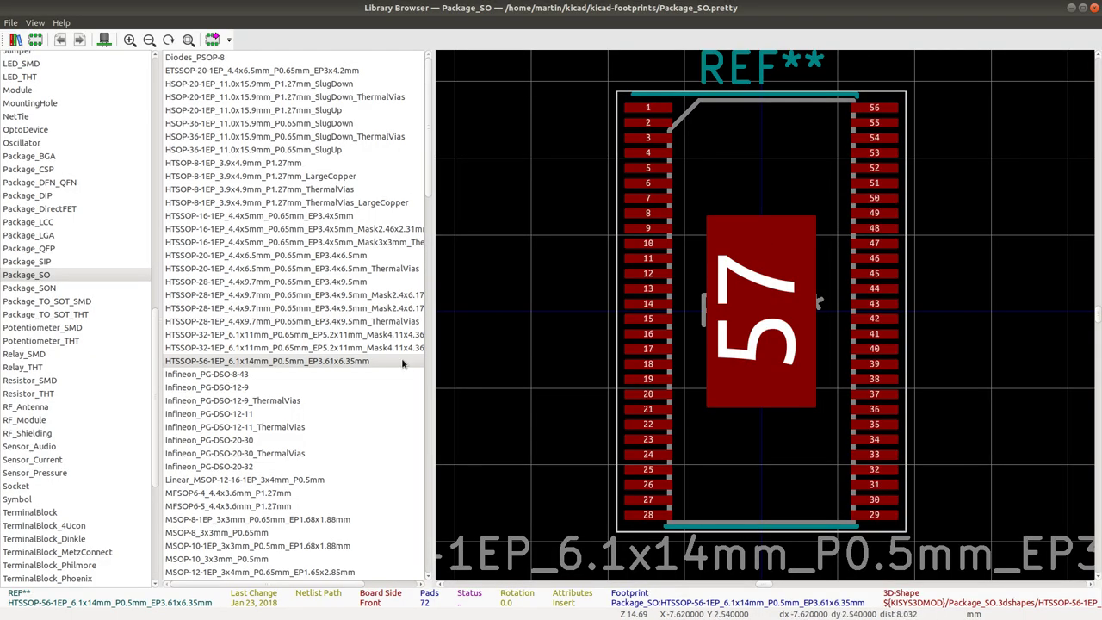
click(244, 363)
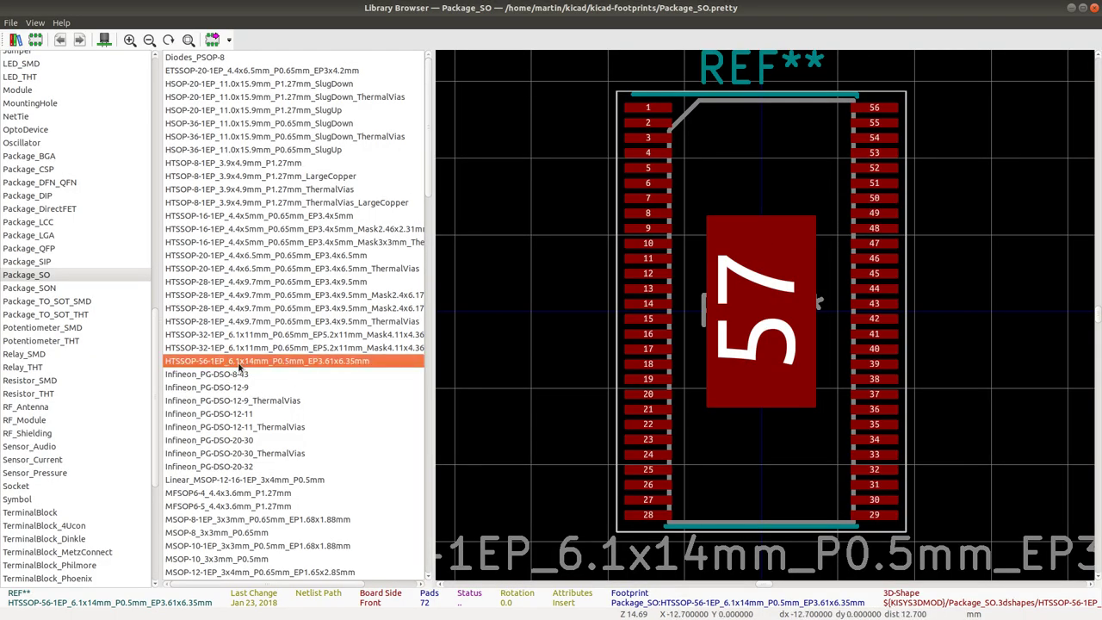
double_click(297, 363)
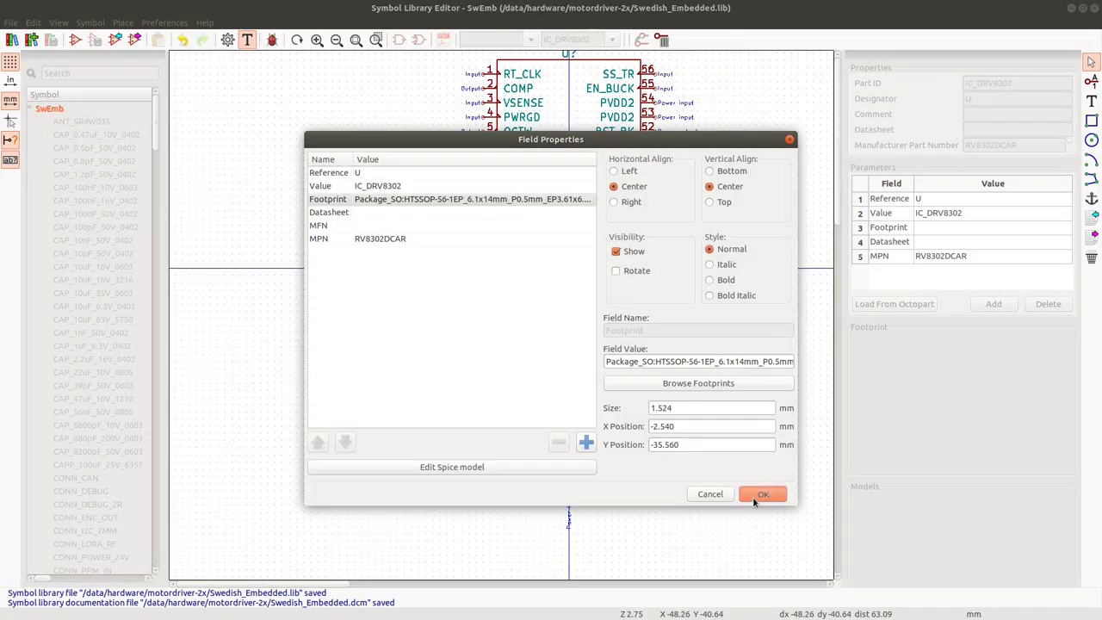
click(755, 496)
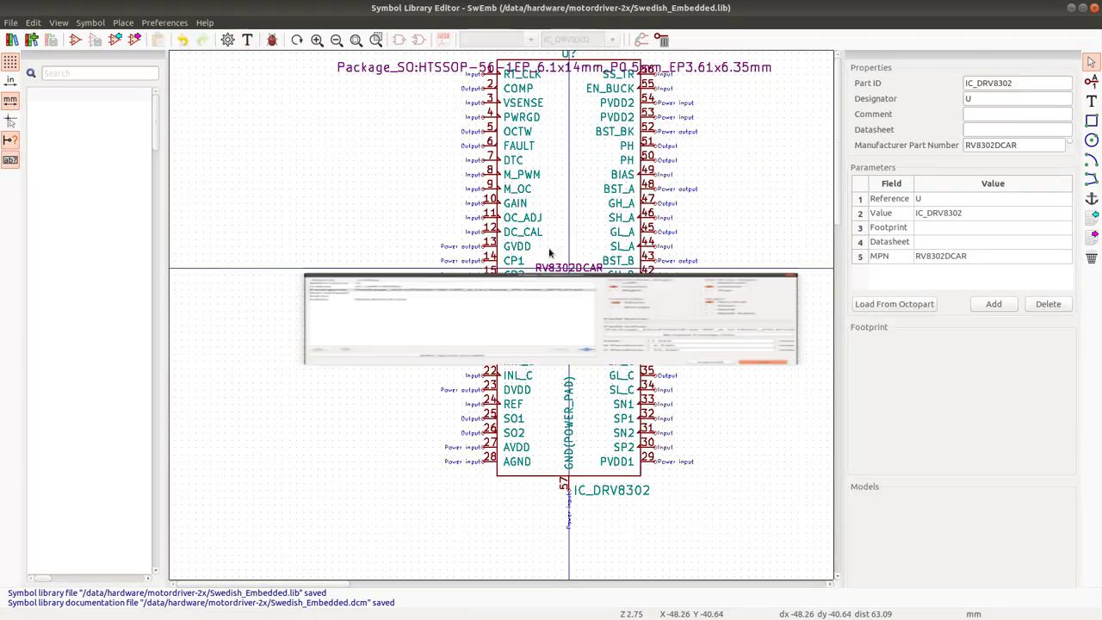
Make the symbol's Footprint field text invisible and save the symbol library.
double_click(427, 68)
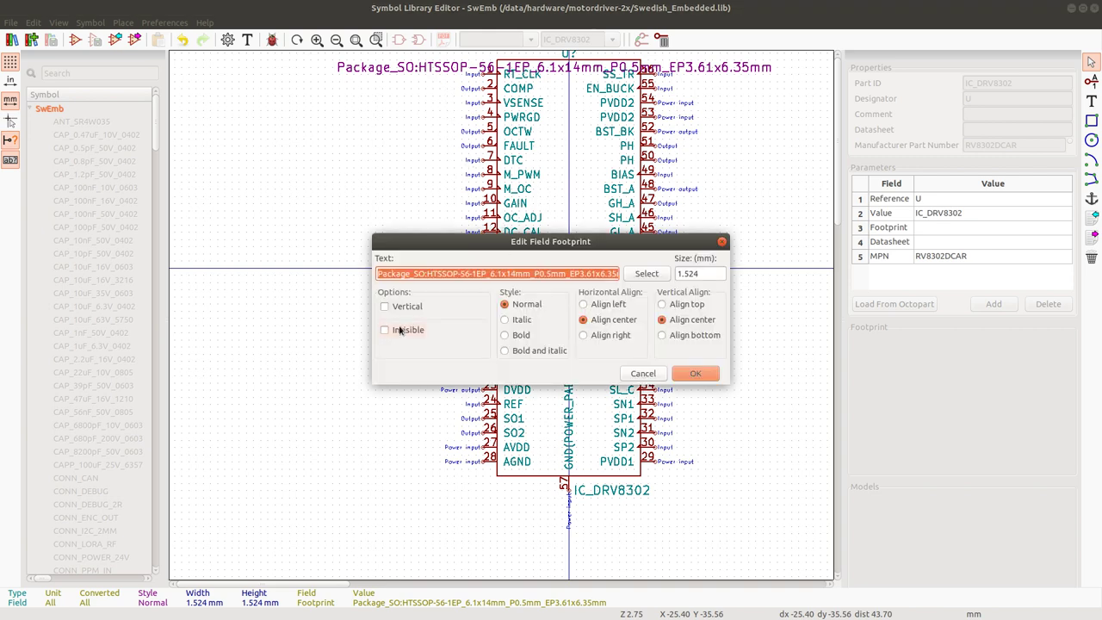
click(400, 329)
click(694, 374)
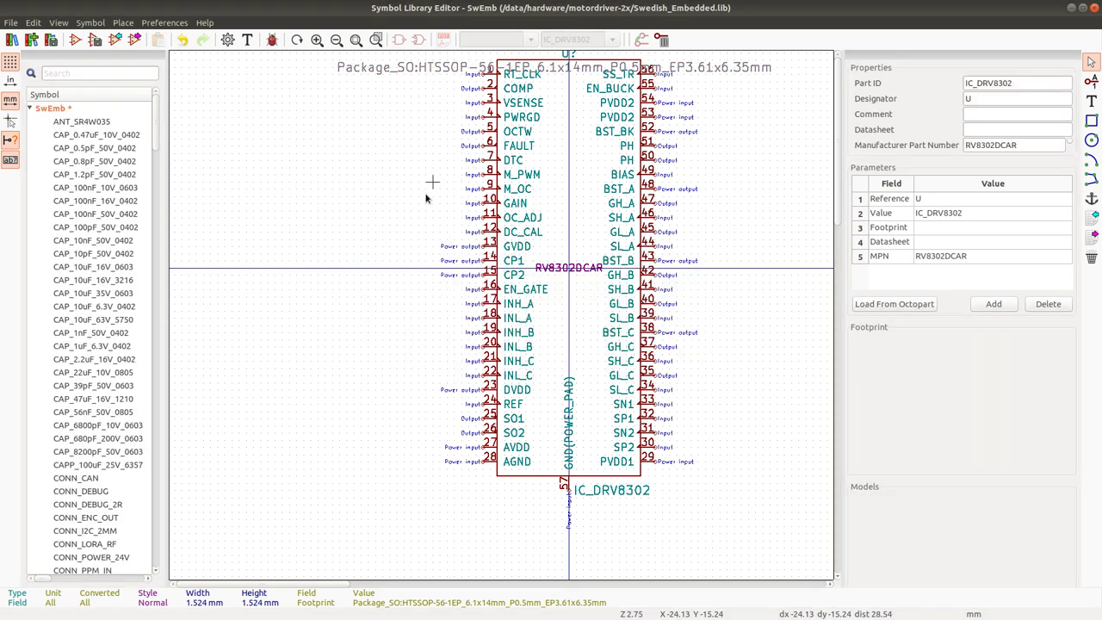
scroll(492, 307, up, 4)
scroll(499, 313, down, 4)
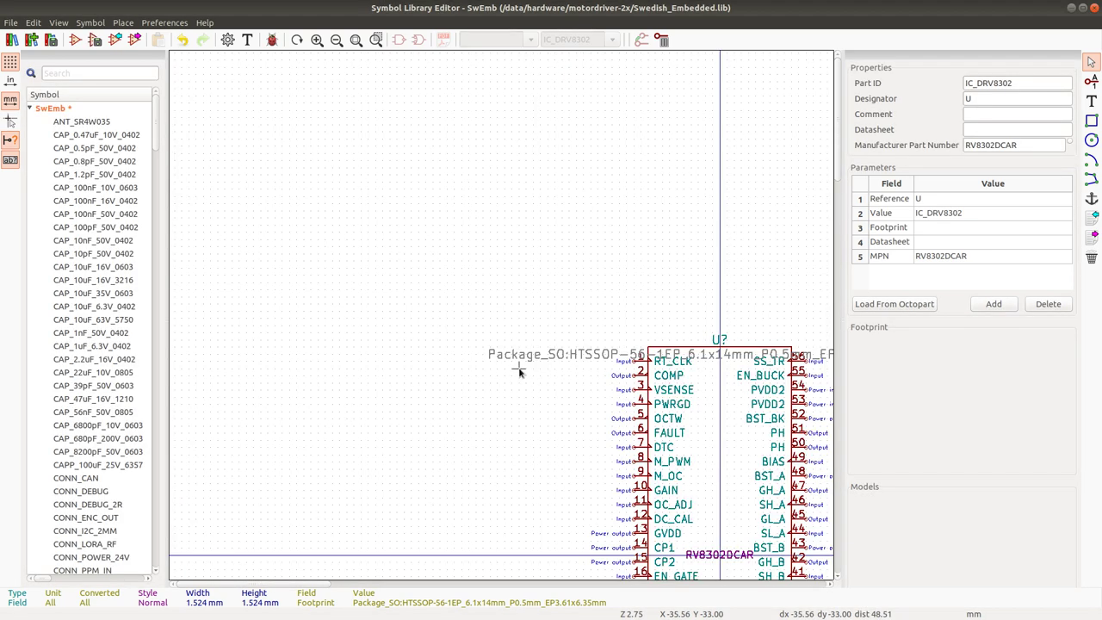
key(ctrl+s)
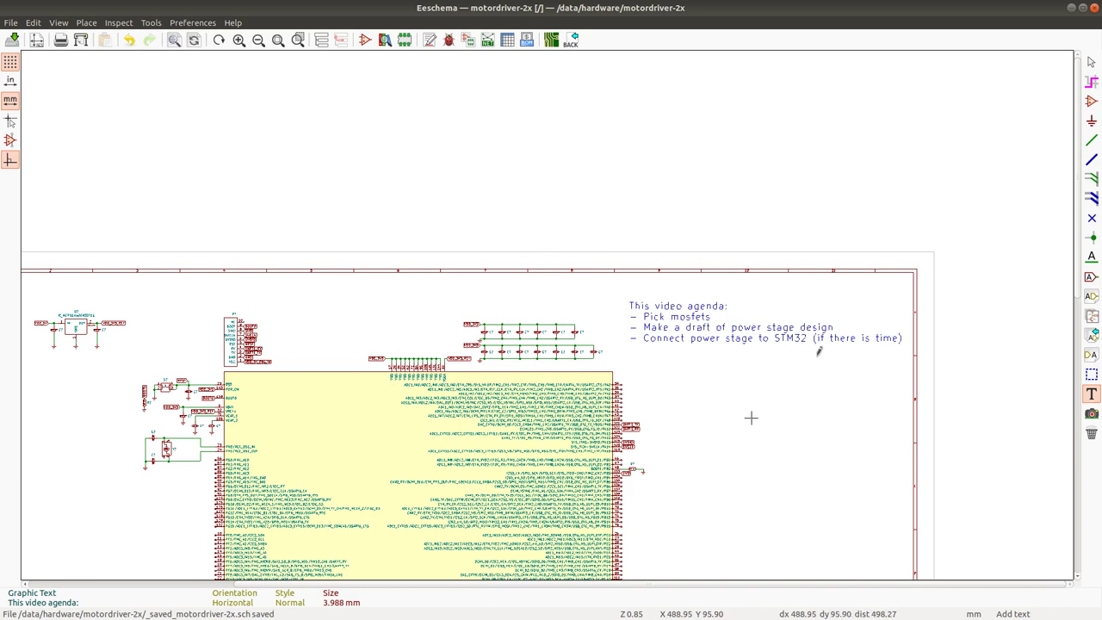
Move the voltage regulator block to the sheet's lower-left corner and shift the microcontroller circuitry with the agenda text toward the left edge.
scroll(702, 311, up, 1)
scroll(505, 431, down, 2)
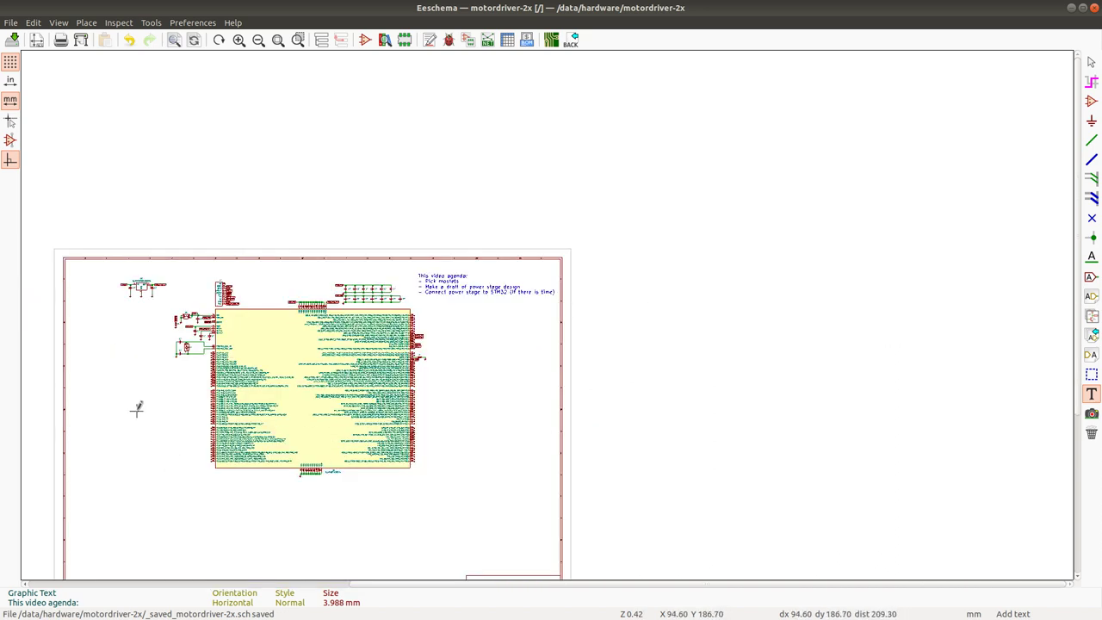
middle_drag(540, 306, 552, 166)
drag(534, 185, 595, 222)
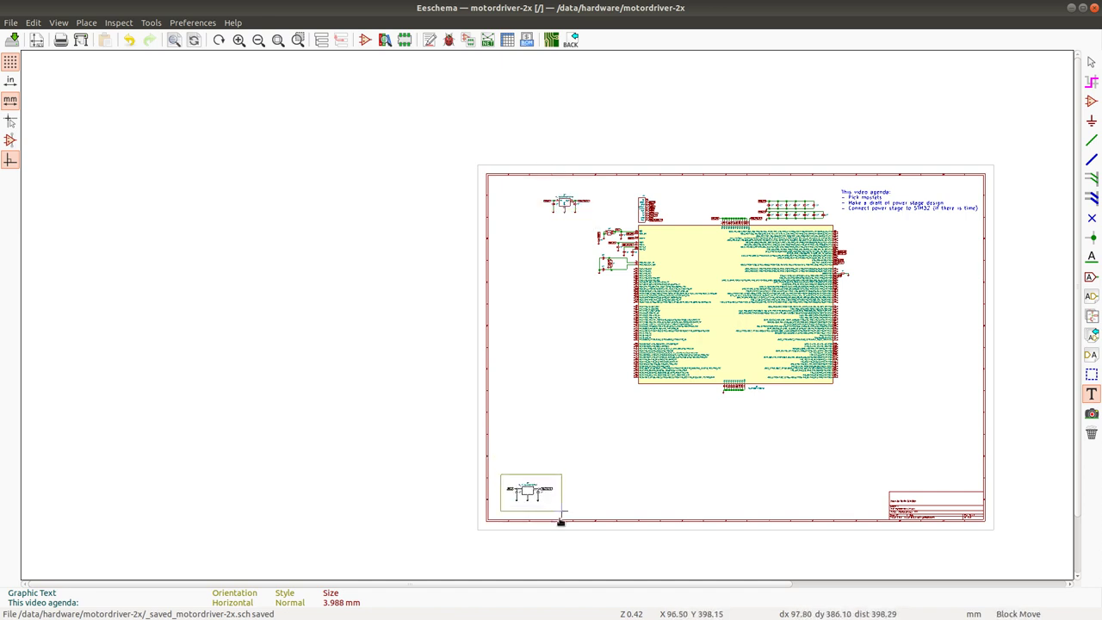
click(560, 517)
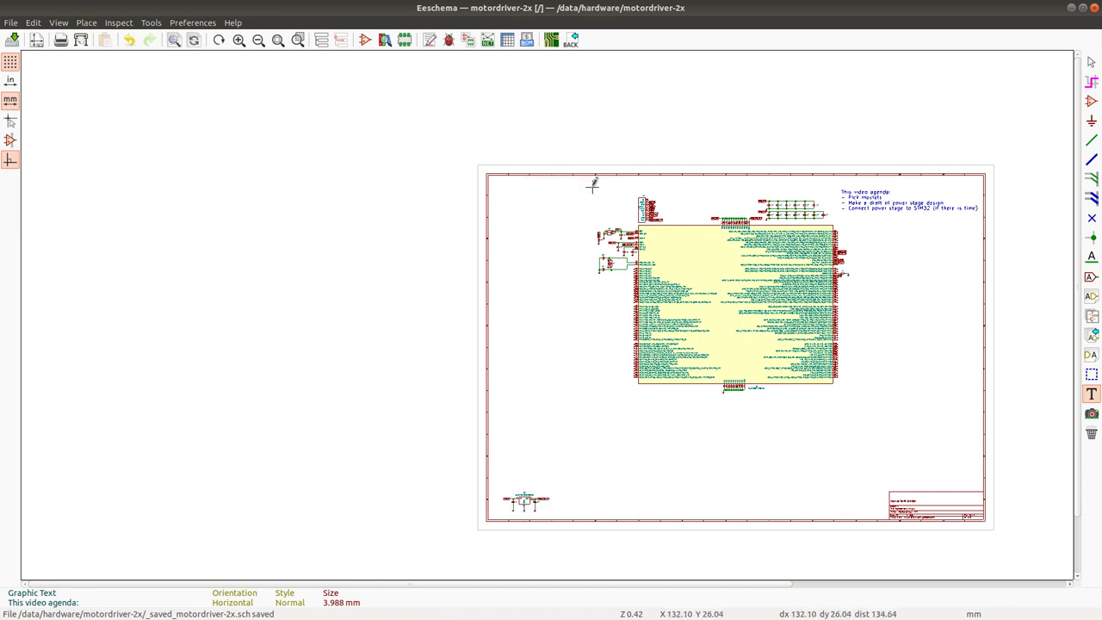
drag(592, 187, 851, 406)
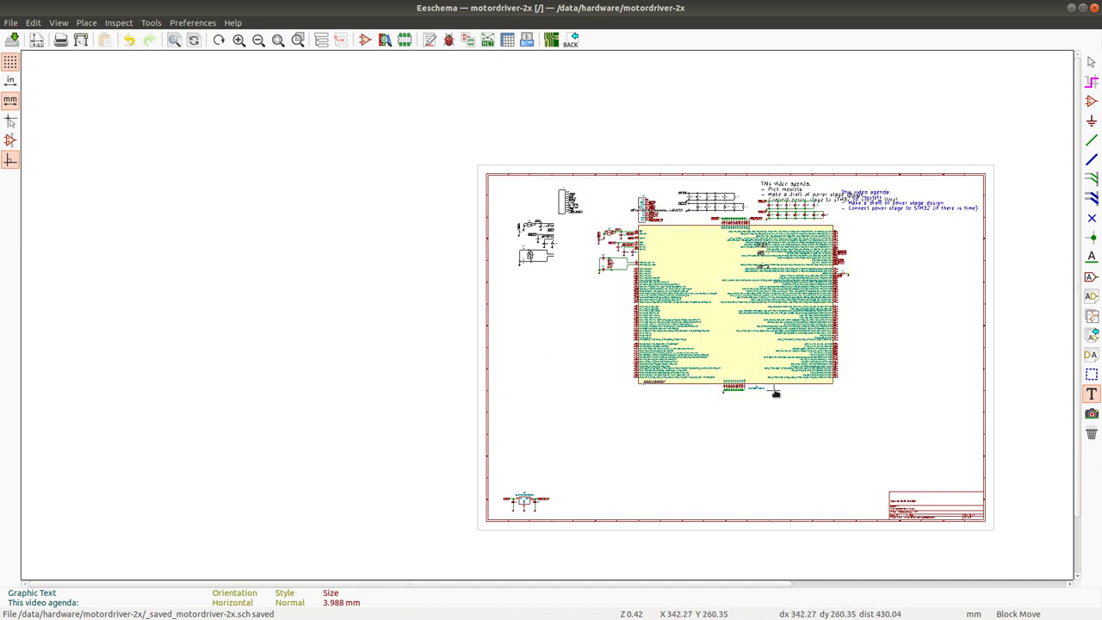
click(797, 394)
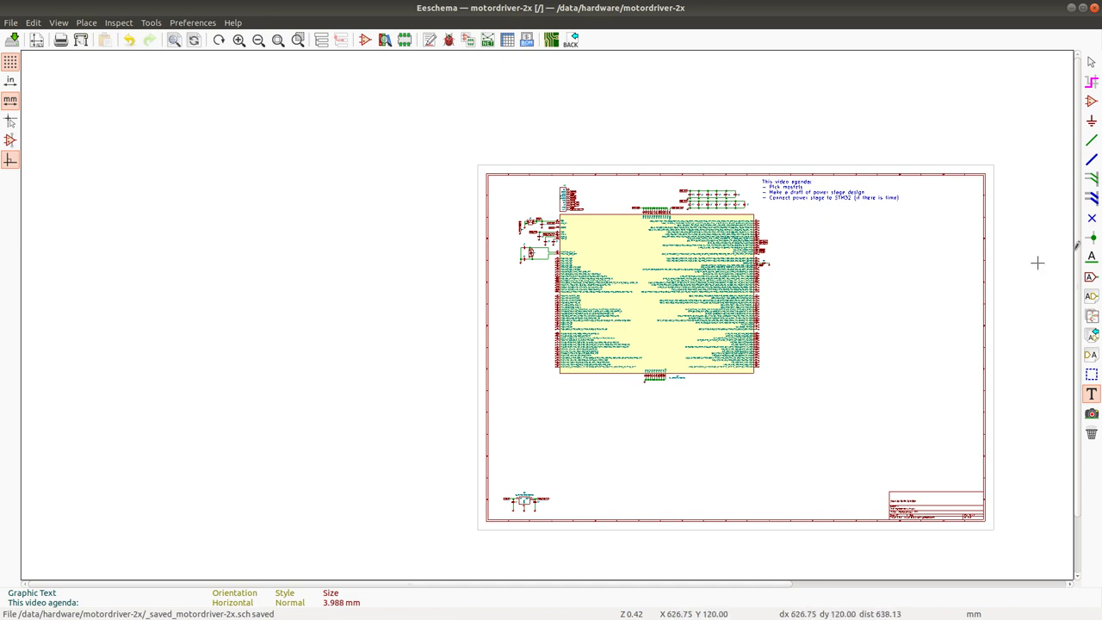
Start adding a symbol in the empty area right of the microcontroller and browse the symbol list for DR.
click(1091, 100)
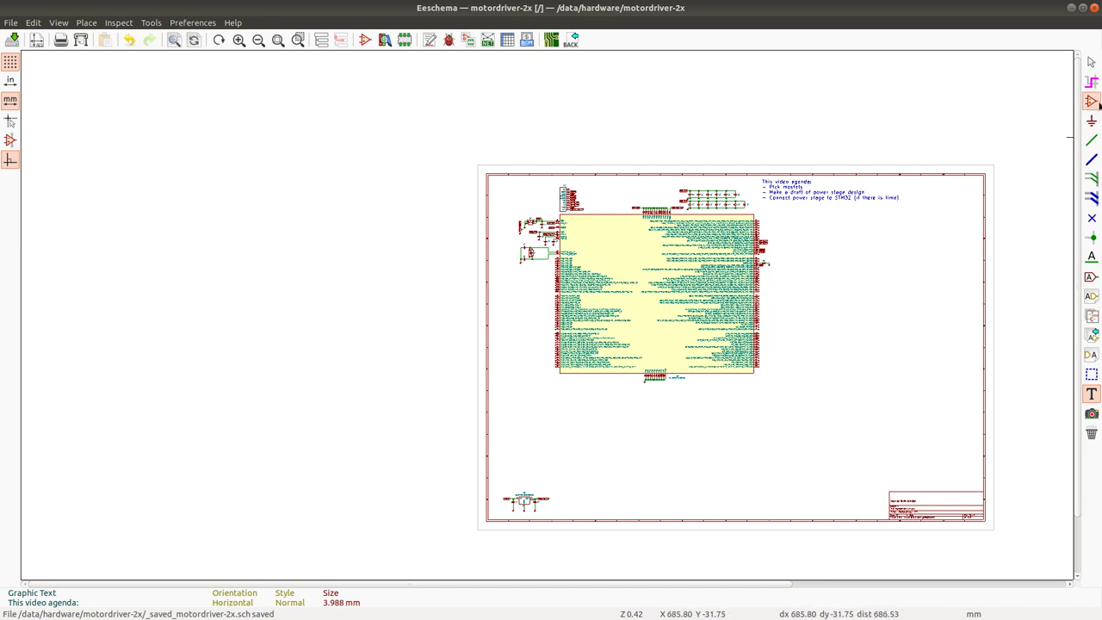
click(826, 258)
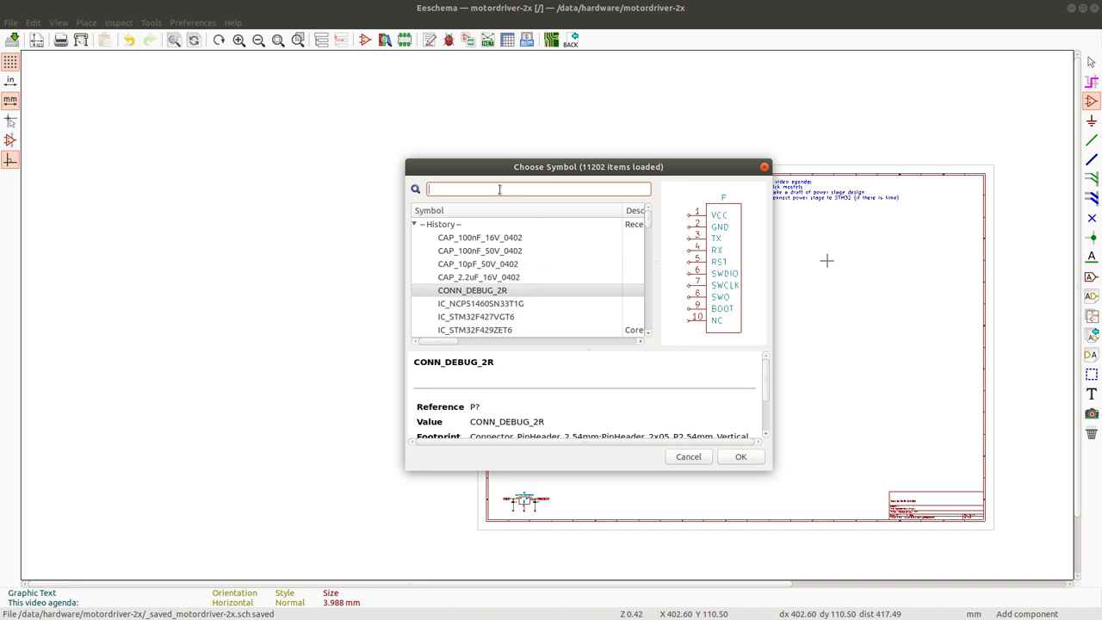
text(DR)
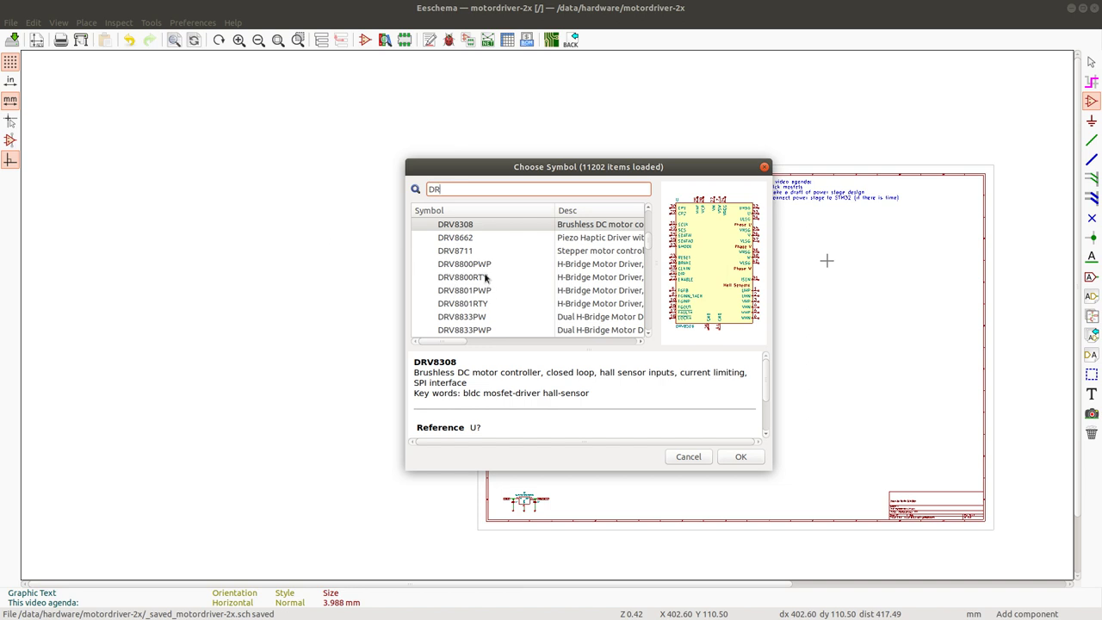
scroll(485, 278, up, 10)
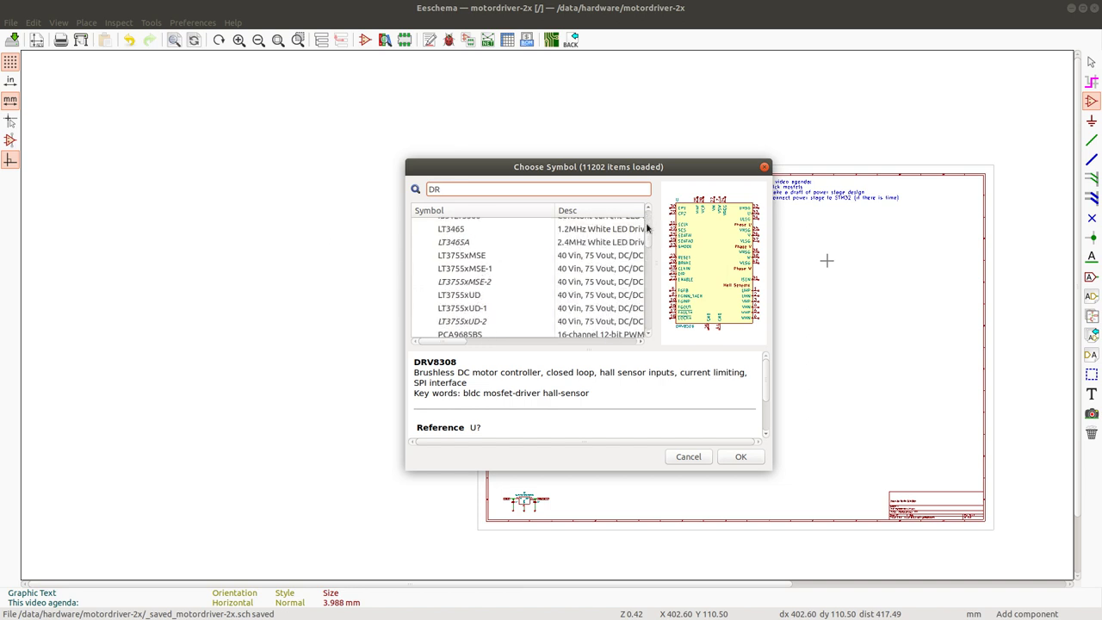
scroll(648, 224, up, 10)
scroll(496, 249, down, 2)
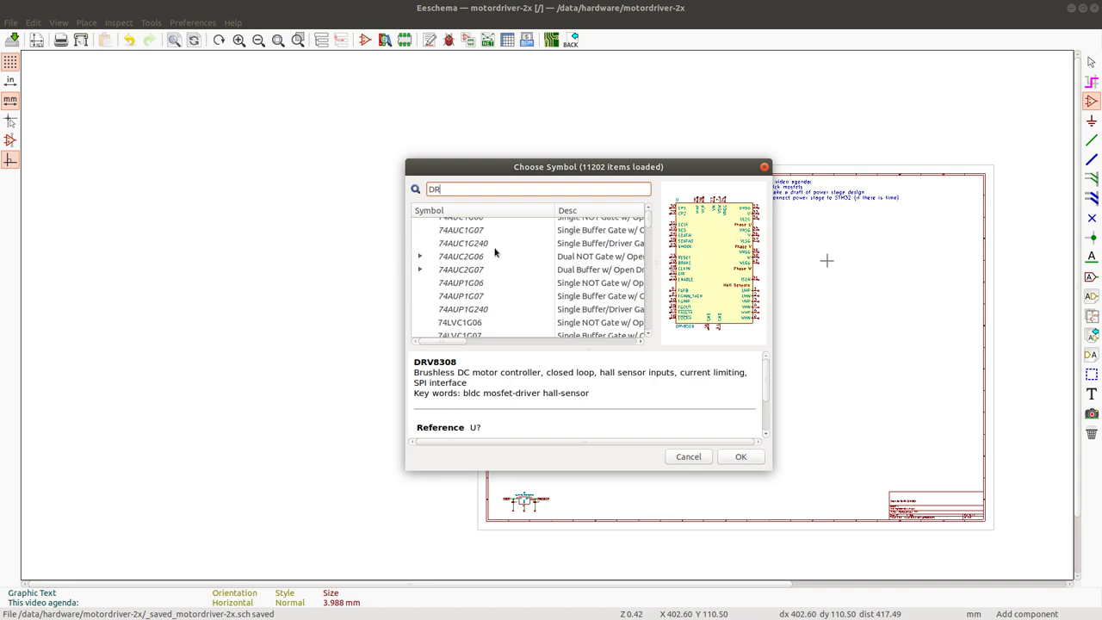
scroll(647, 226, down, 10)
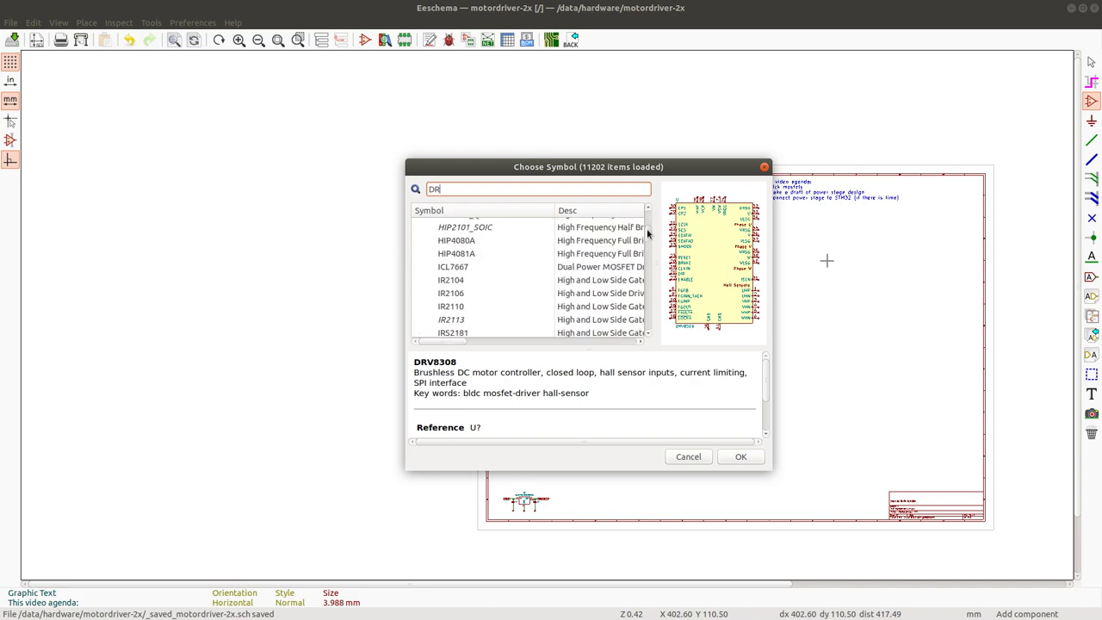
scroll(646, 242, down, 15)
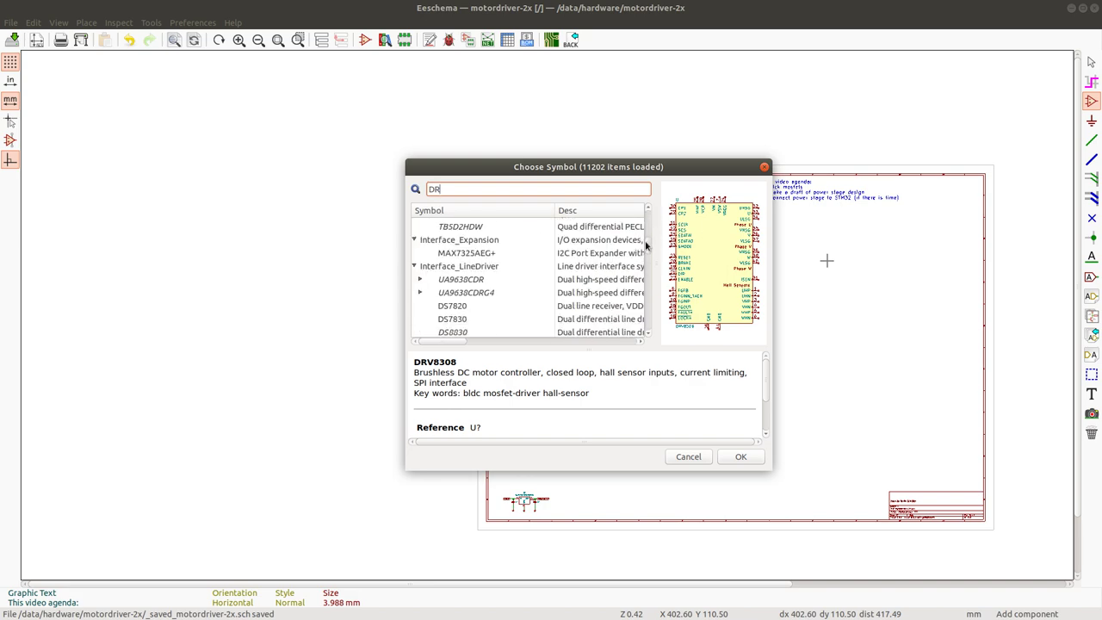
scroll(646, 242, up, 15)
Search the symbols for DRV83 and place IC_DRV8302 from the SwEmb library right of the microcontroller.
click(478, 188)
text(DRV83)
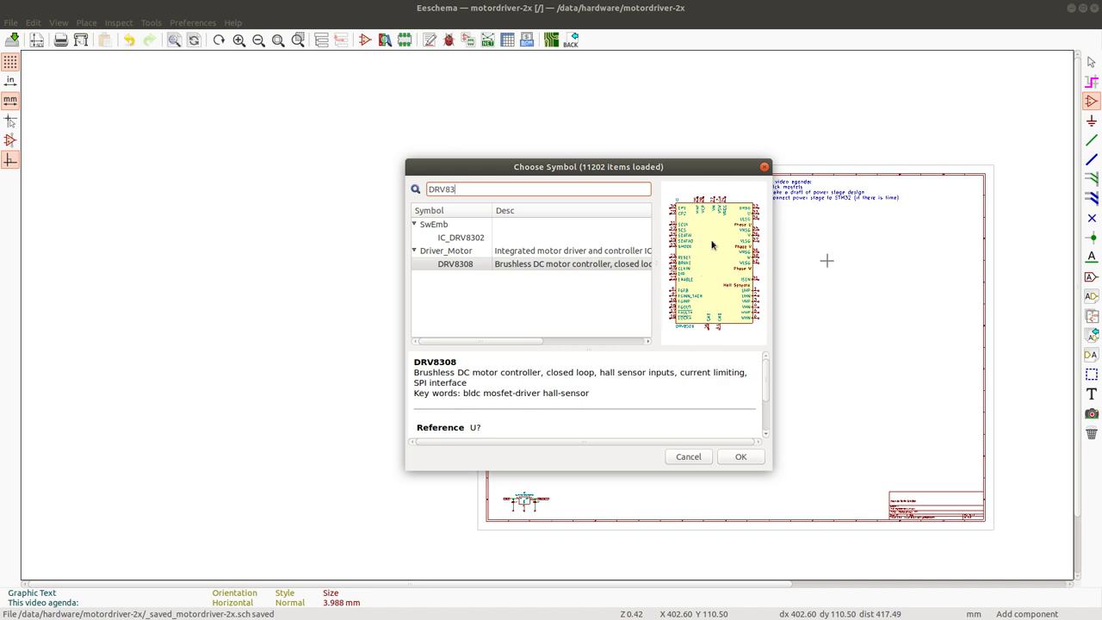
click(472, 242)
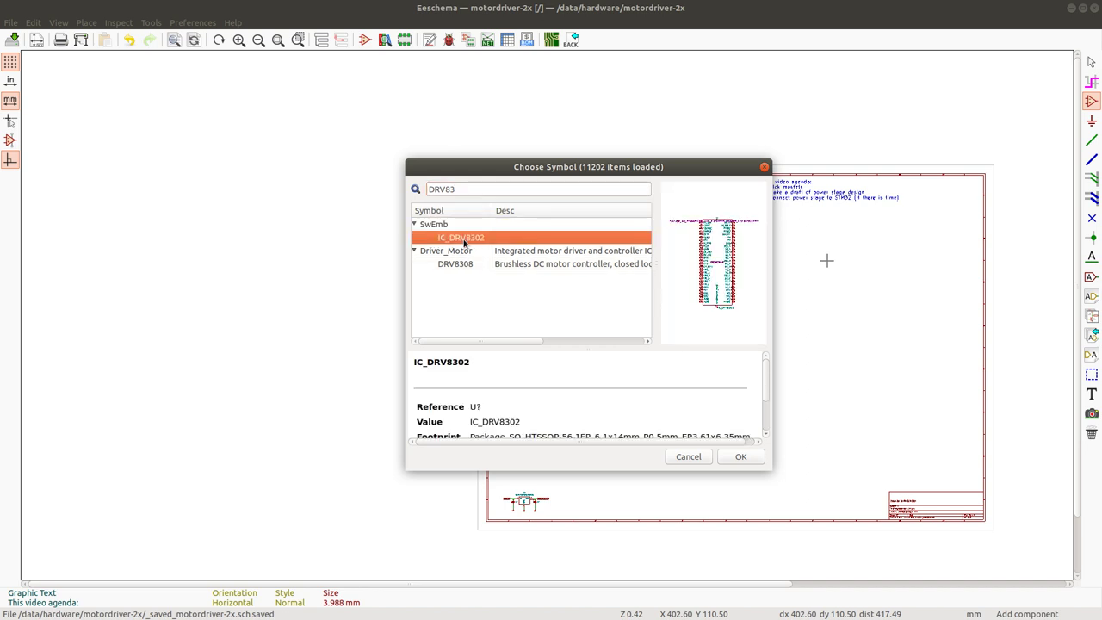
double_click(464, 244)
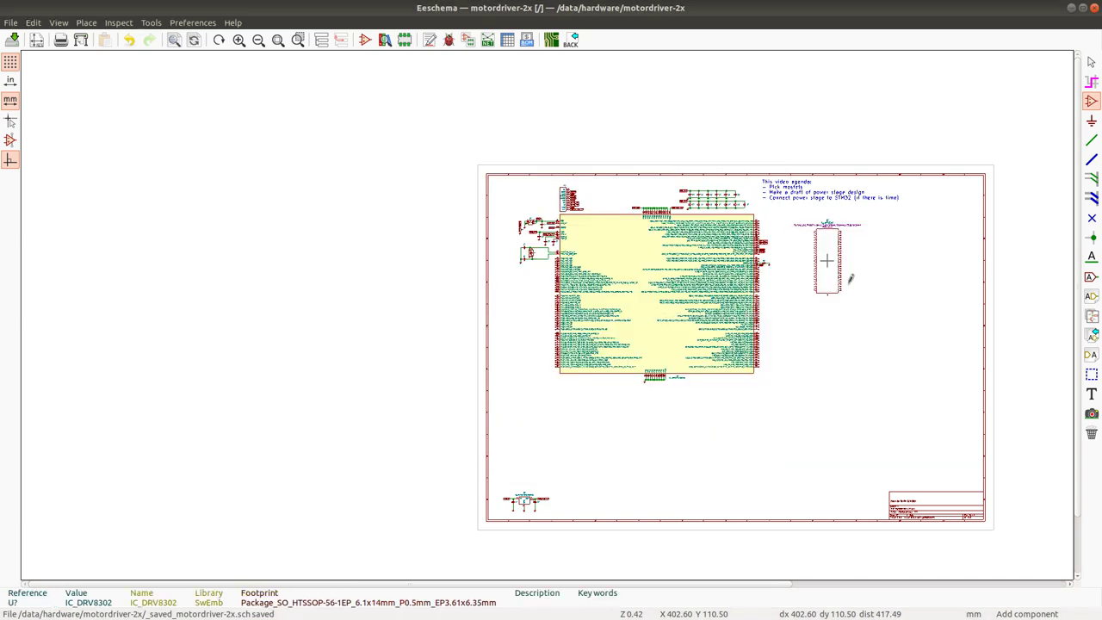
click(851, 258)
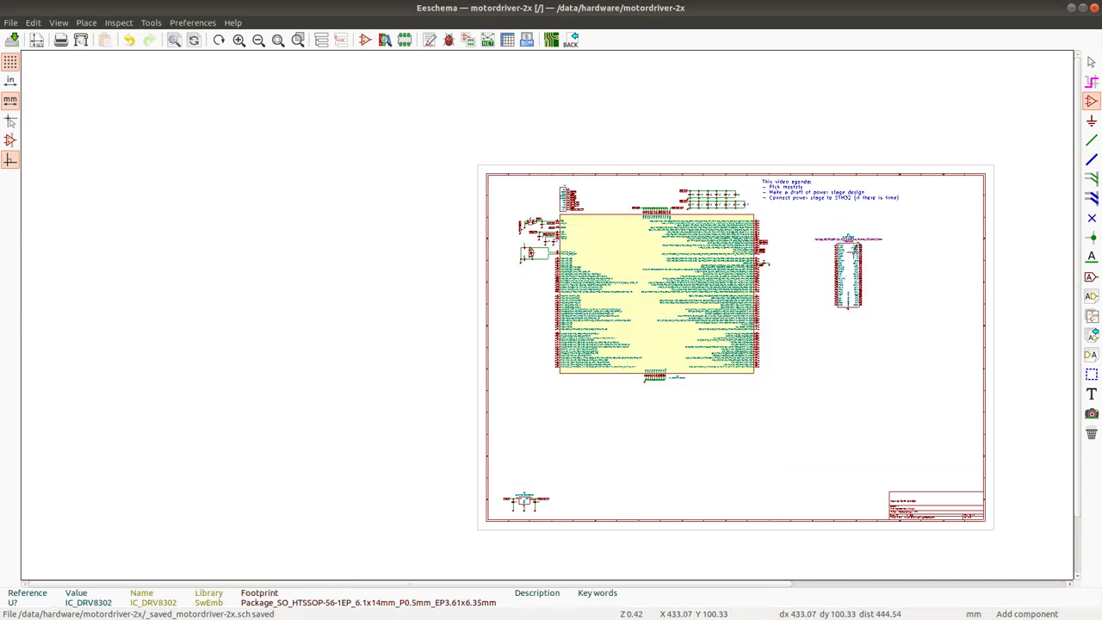
Save the schematic with the IC_DRV8302 symbol placed.
scroll(849, 257, up, 4)
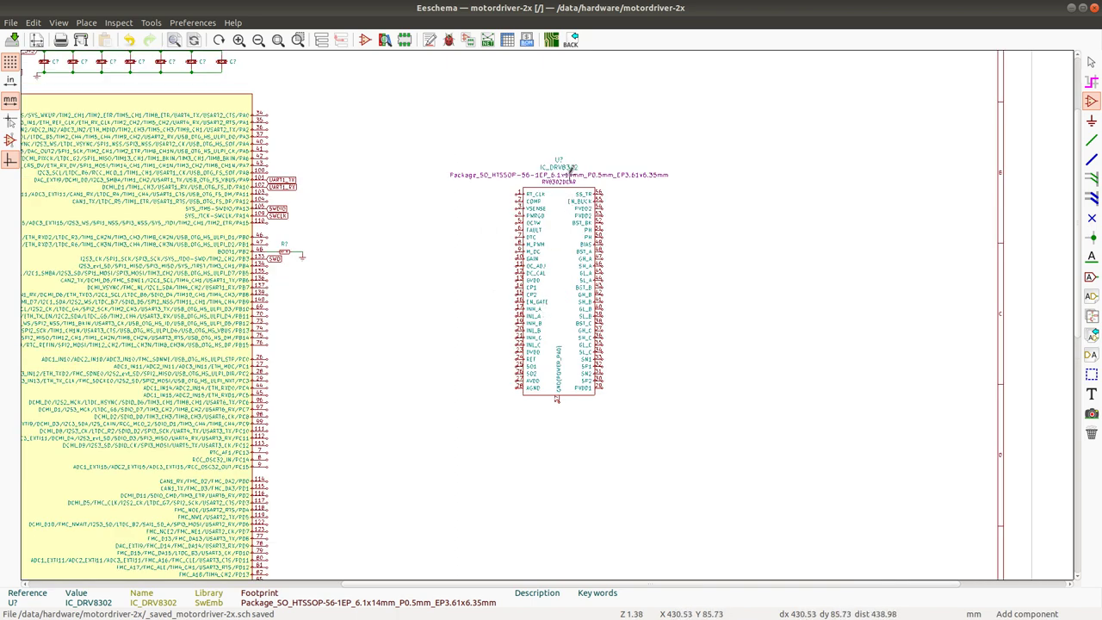
double_click(569, 172)
click(643, 376)
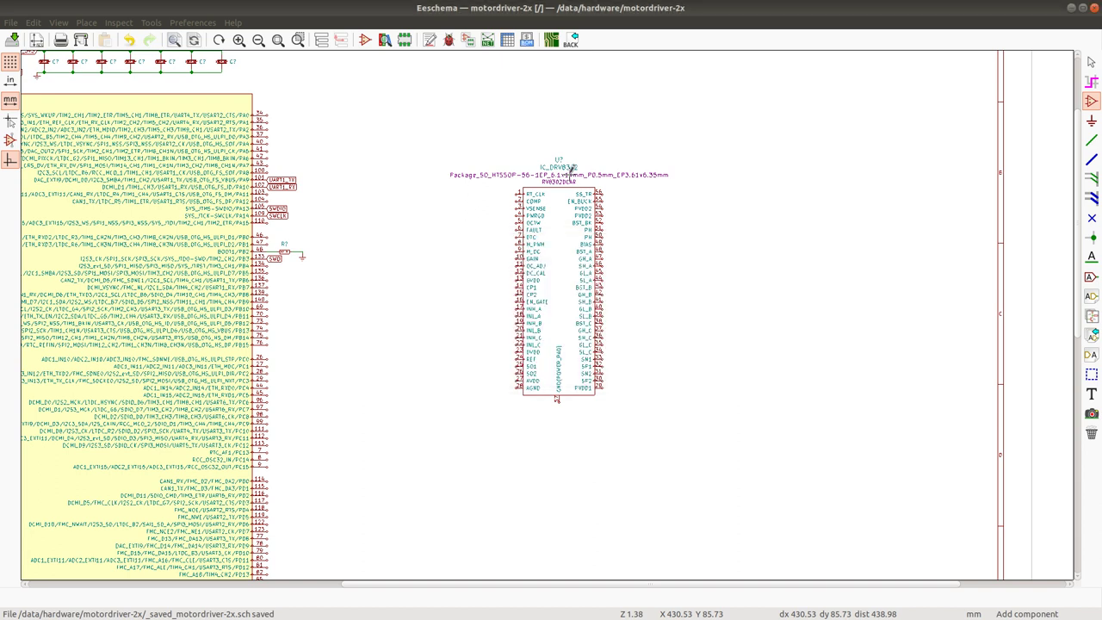
key(ctrl+s)
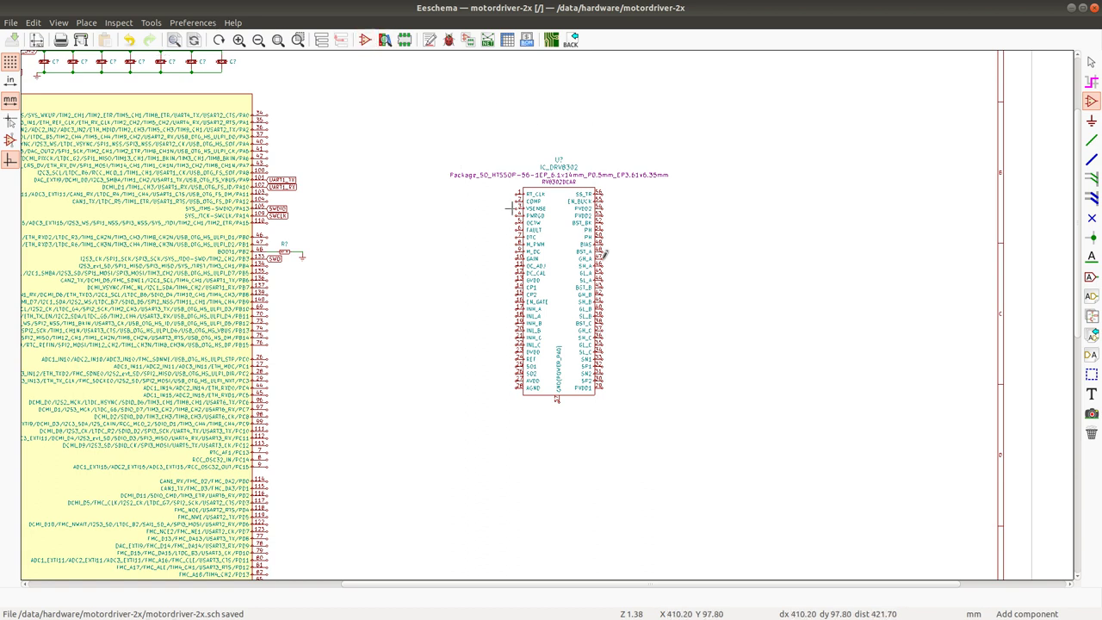
right_click(550, 211)
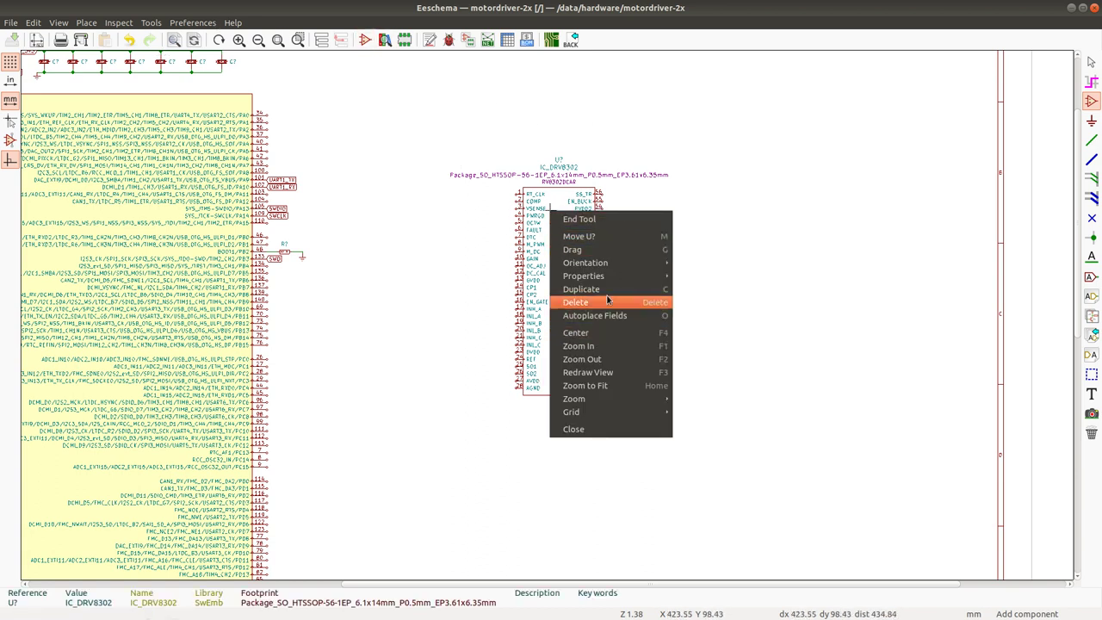
mouse_move(609, 277)
key(Escape)
key(Escape)
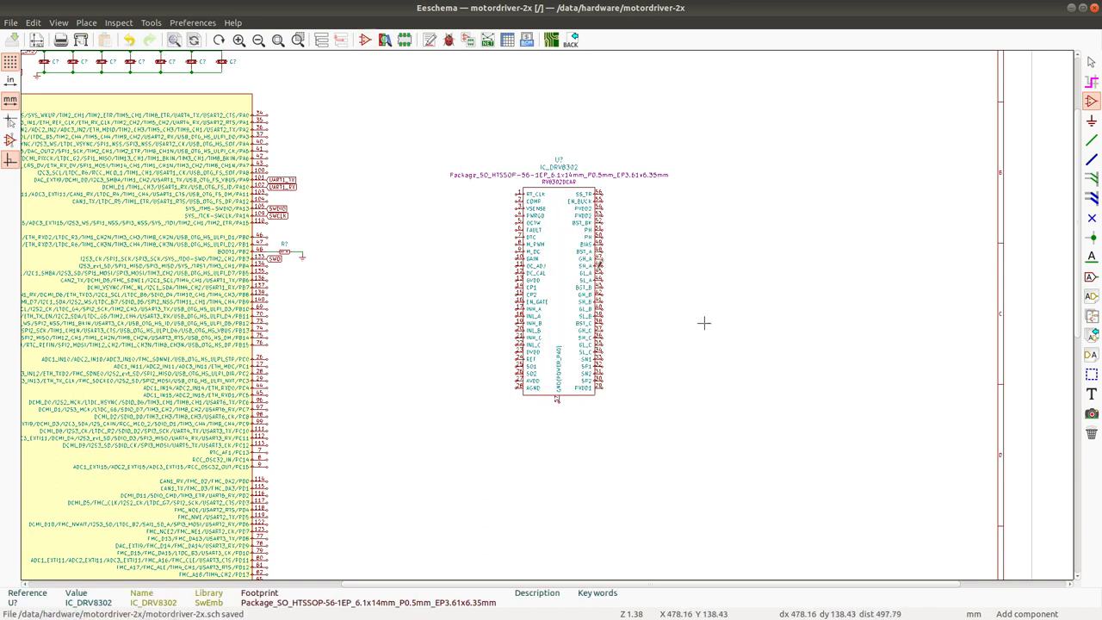
Open the placed IC_DRV8302 symbol in the library editor.
right_click(570, 240)
mouse_move(623, 303)
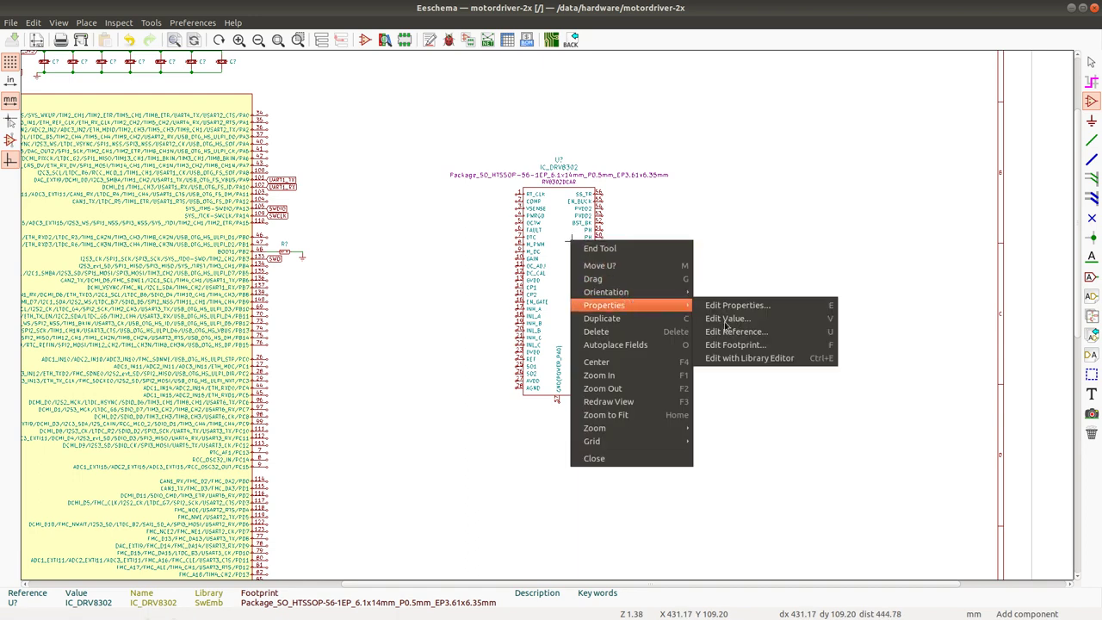
key(Return)
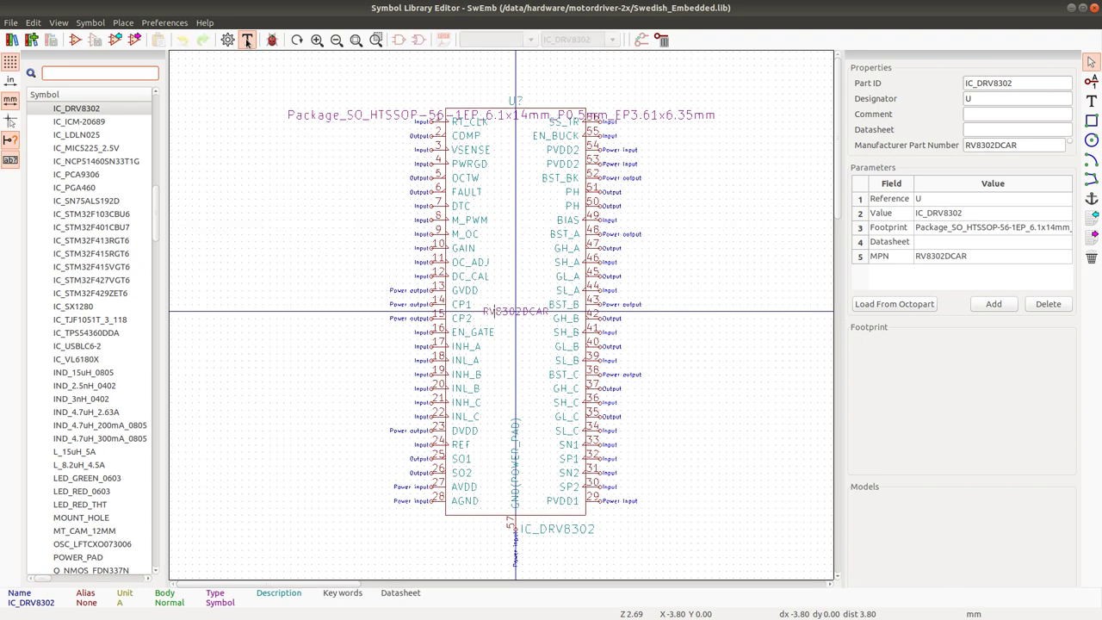
Hide the Footprint and MPN field texts of the IC_DRV8302 symbol and save the symbol library.
double_click(577, 248)
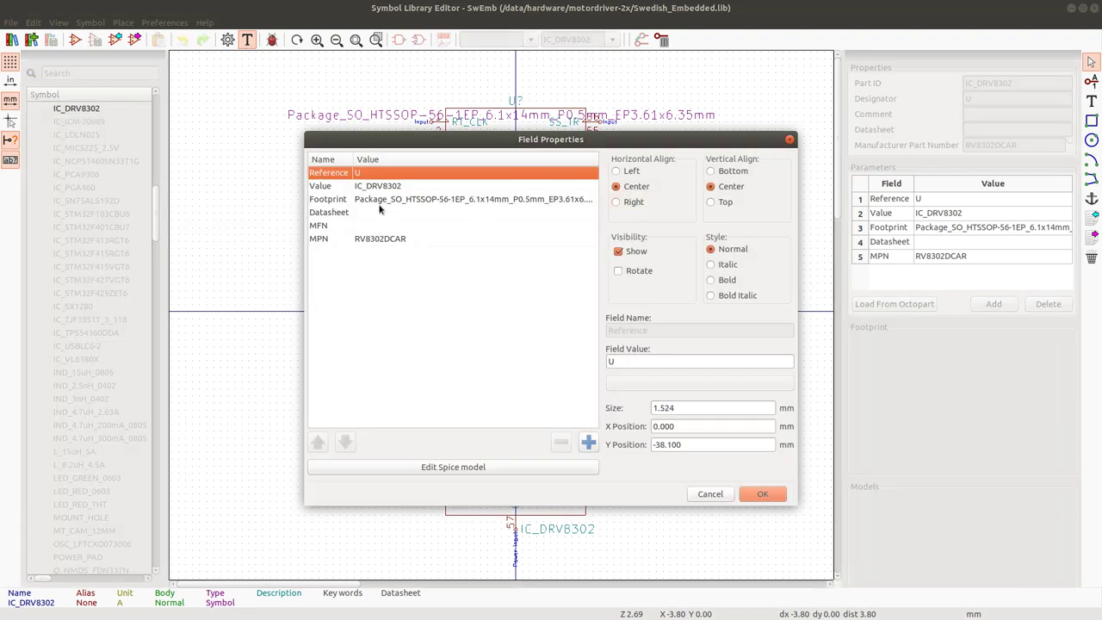
click(381, 189)
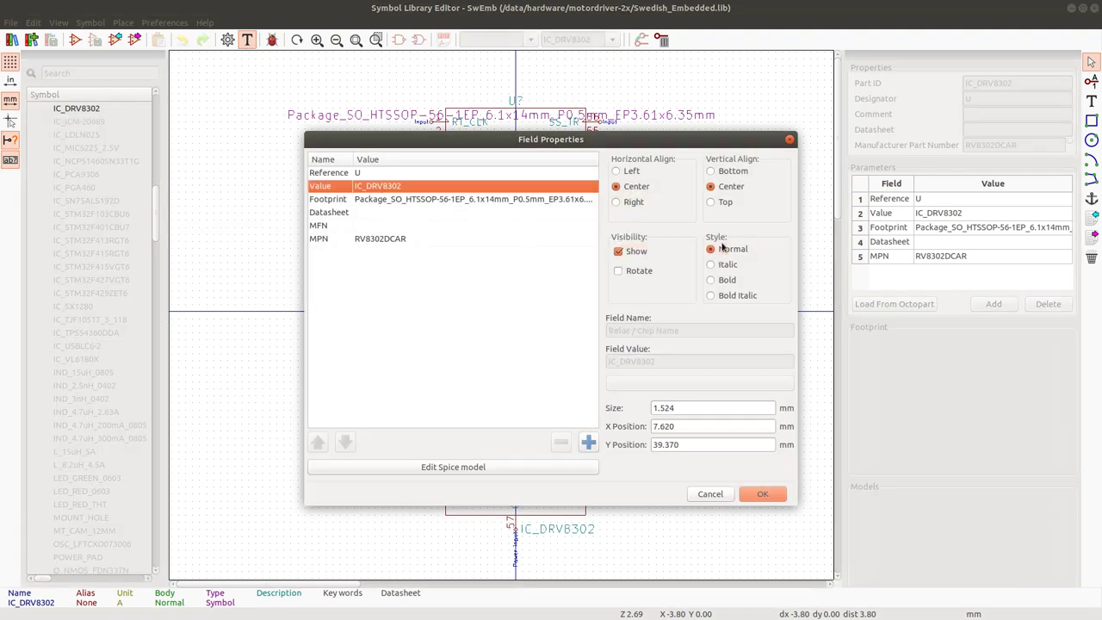
click(618, 252)
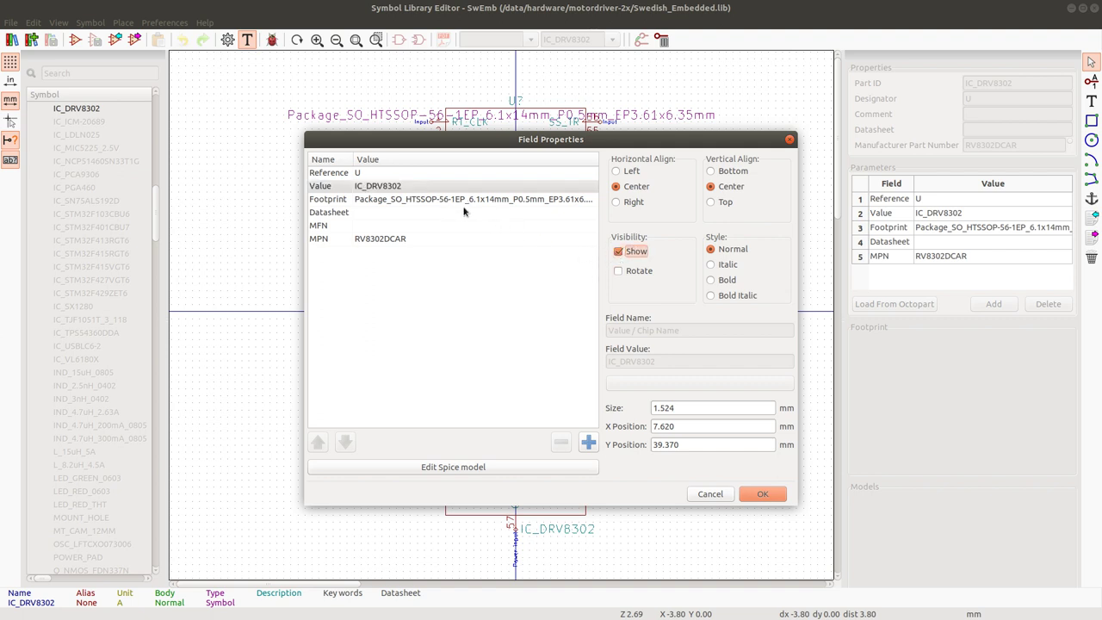
click(463, 200)
click(617, 255)
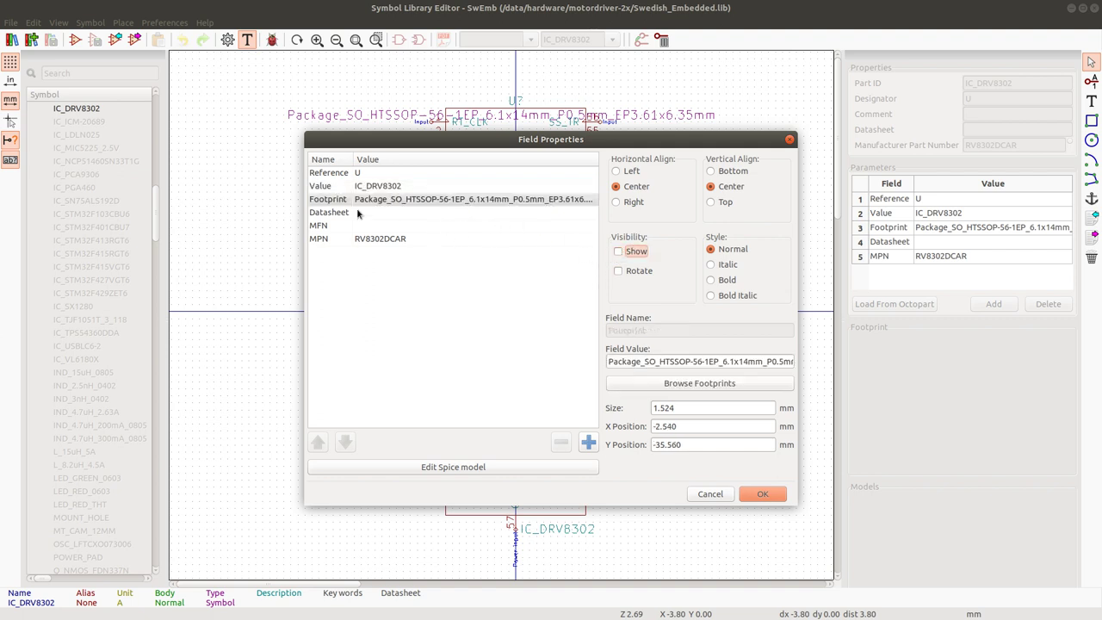
click(367, 241)
click(618, 252)
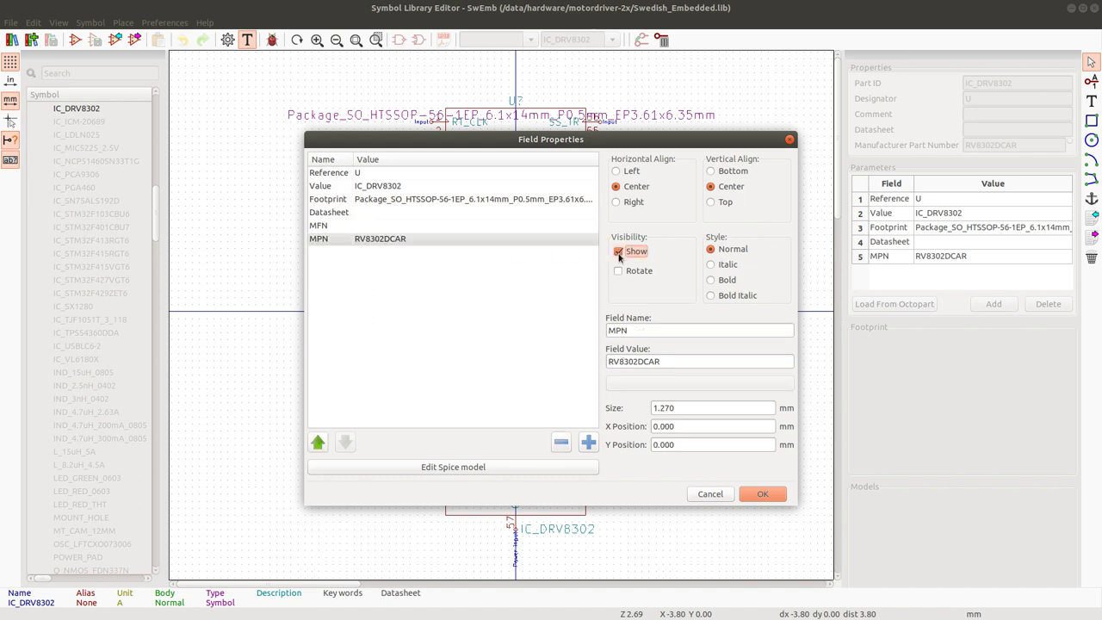
click(379, 224)
click(392, 215)
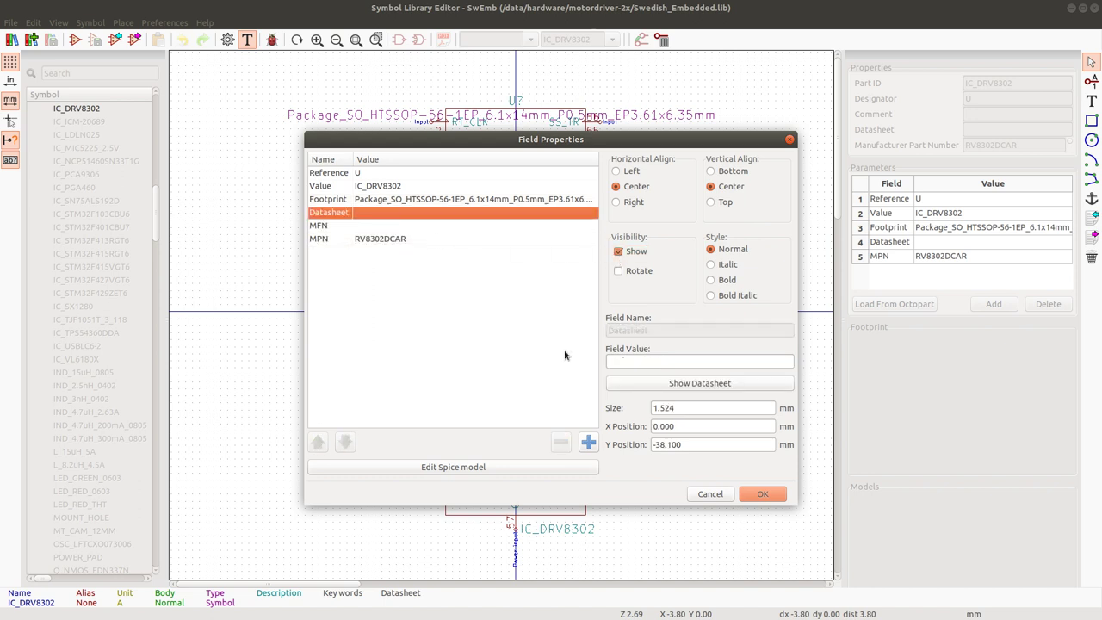
click(763, 495)
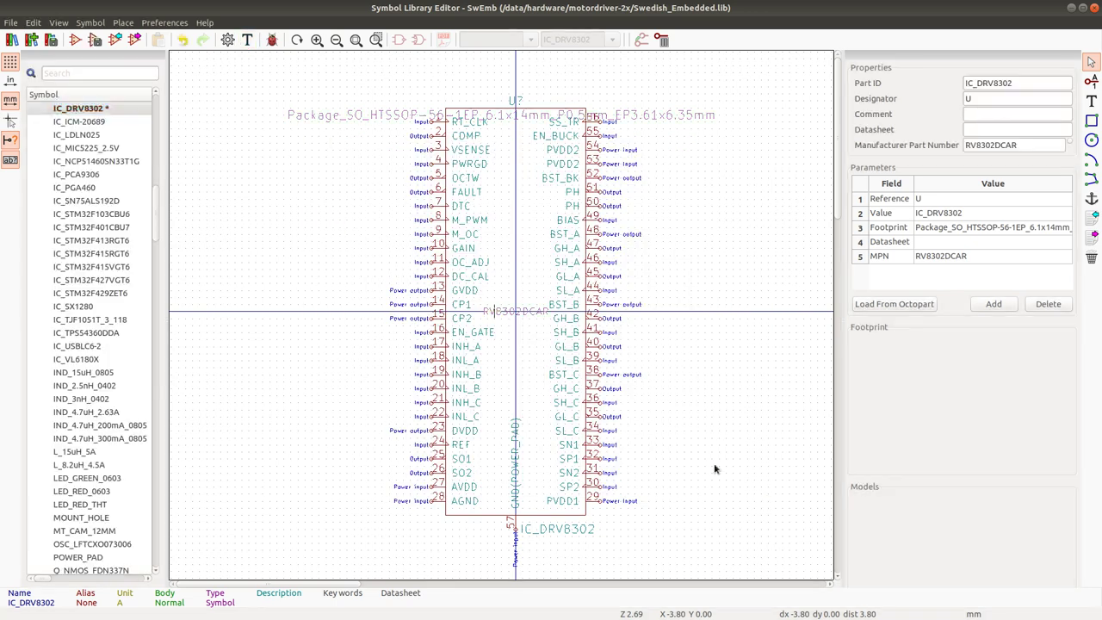
key(ctrl+s)
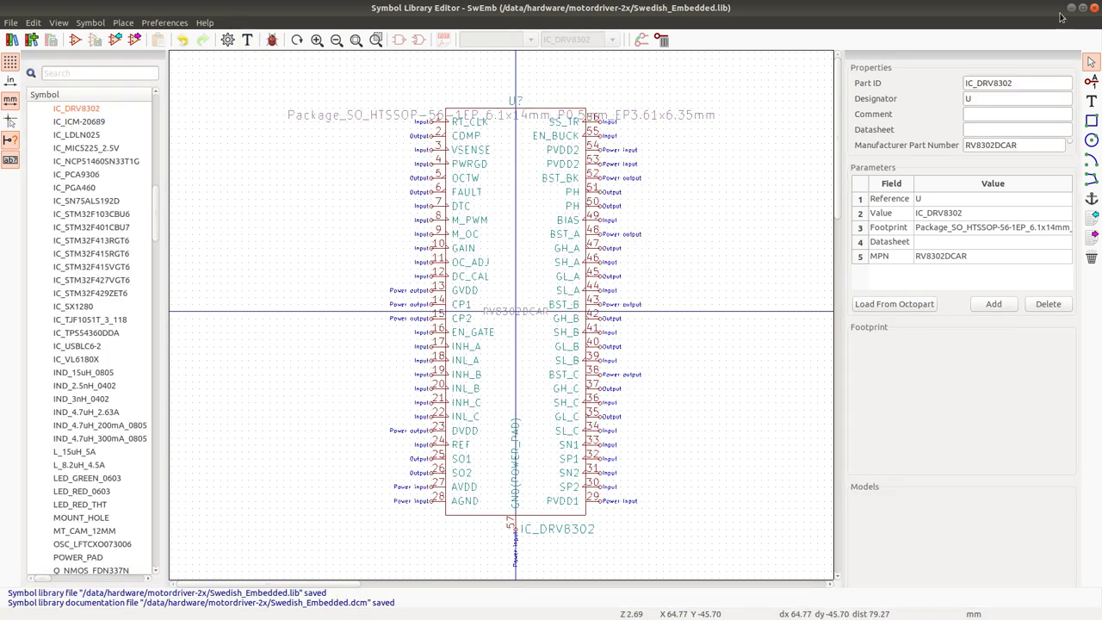
Return to the schematic and update all symbol fields except Reference to their library values.
click(1094, 7)
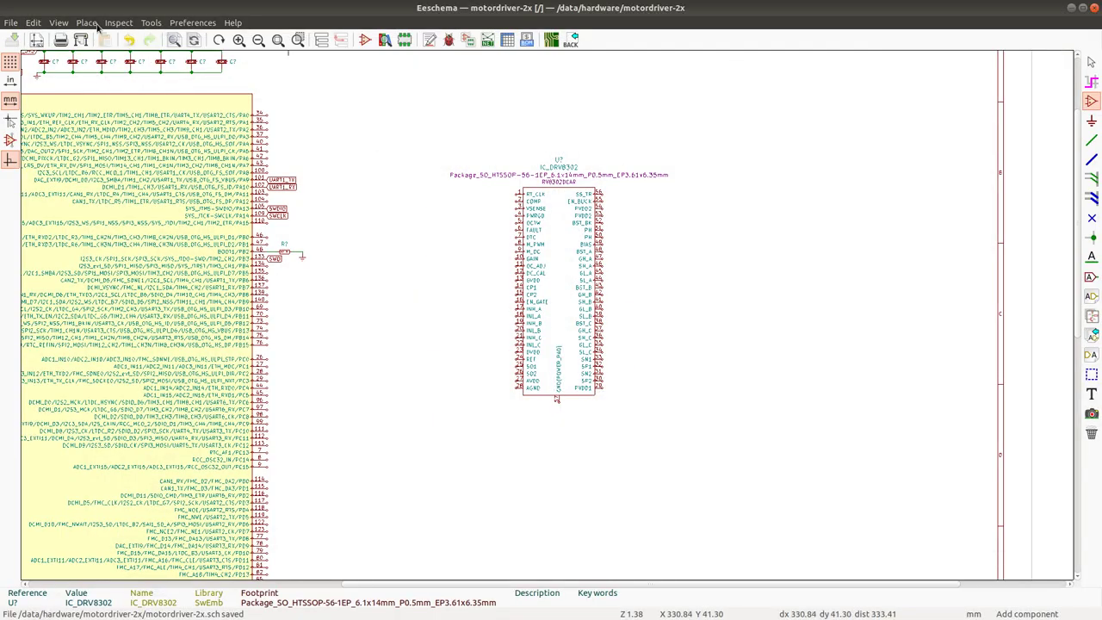
click(33, 22)
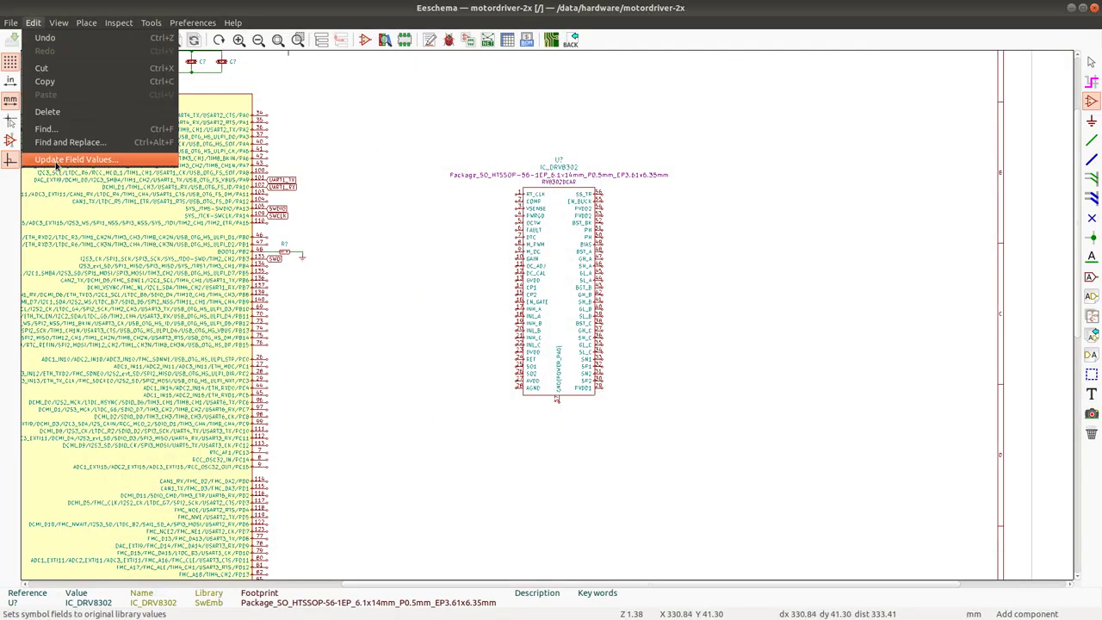
click(76, 159)
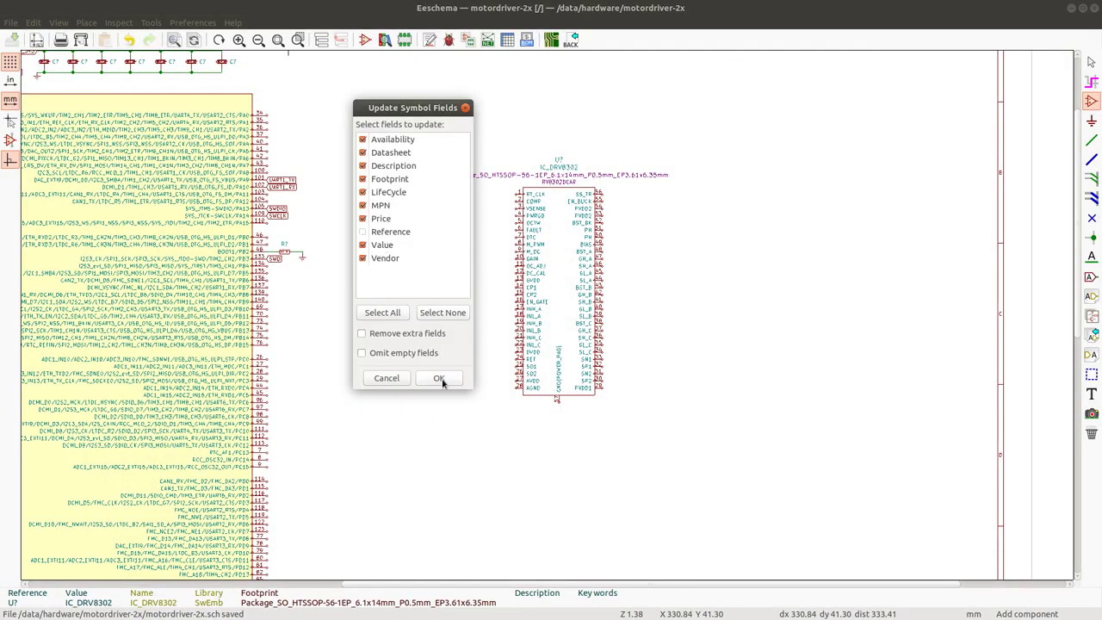
click(439, 378)
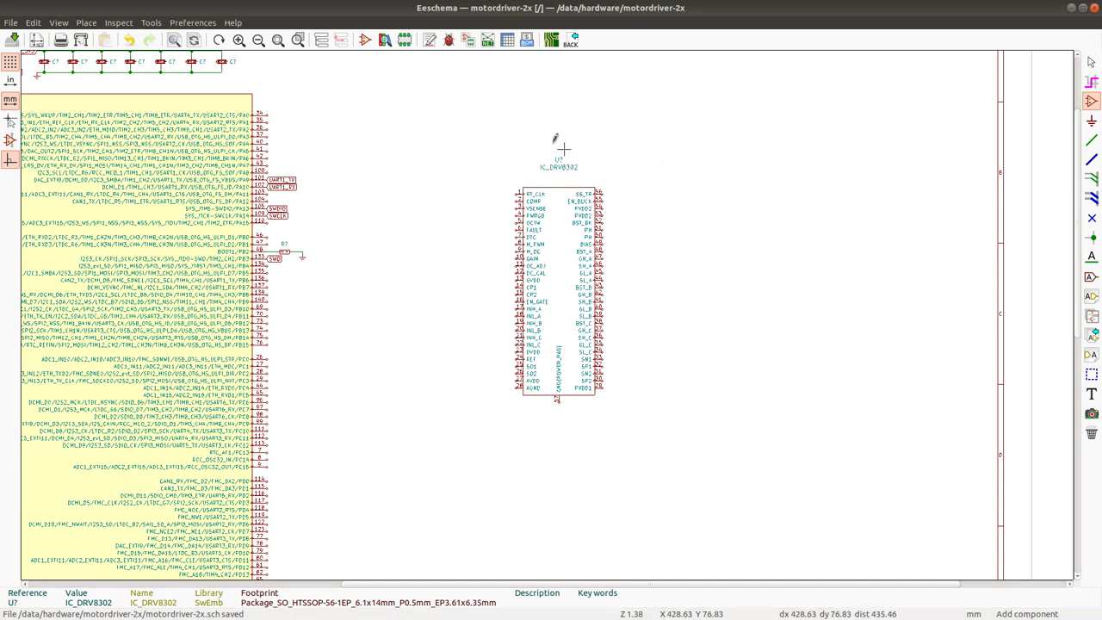
Move the reference and value texts of the placed IC_DRV8302 symbol down to just above its body outline.
drag(531, 141, 592, 172)
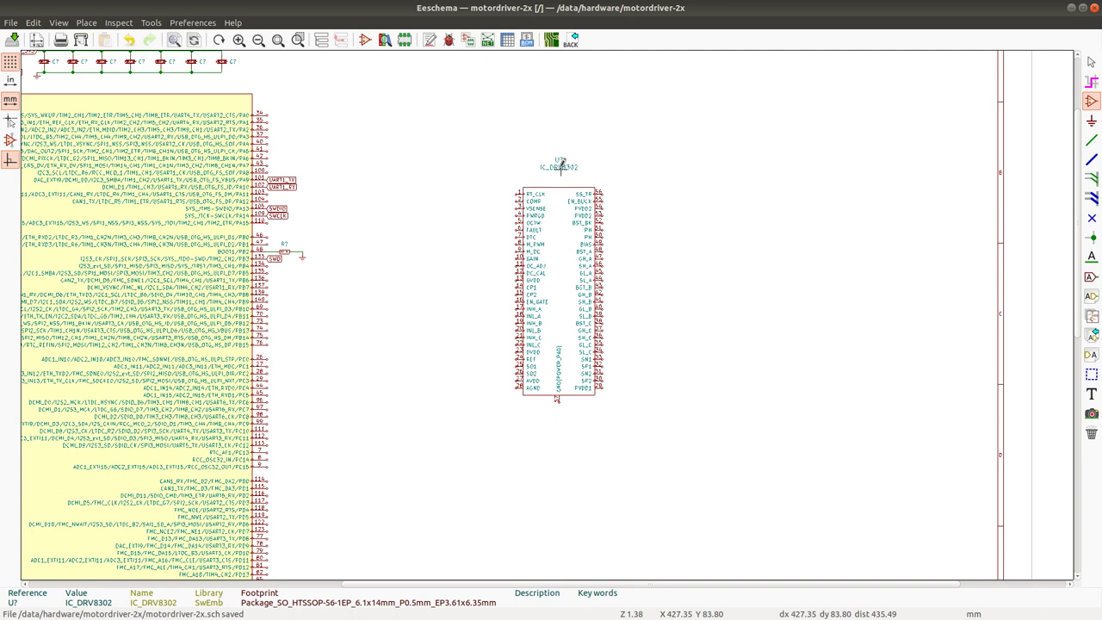
mouse_move(560, 166)
mouse_down()
mouse_move(561, 183)
mouse_move(560, 171)
mouse_up()
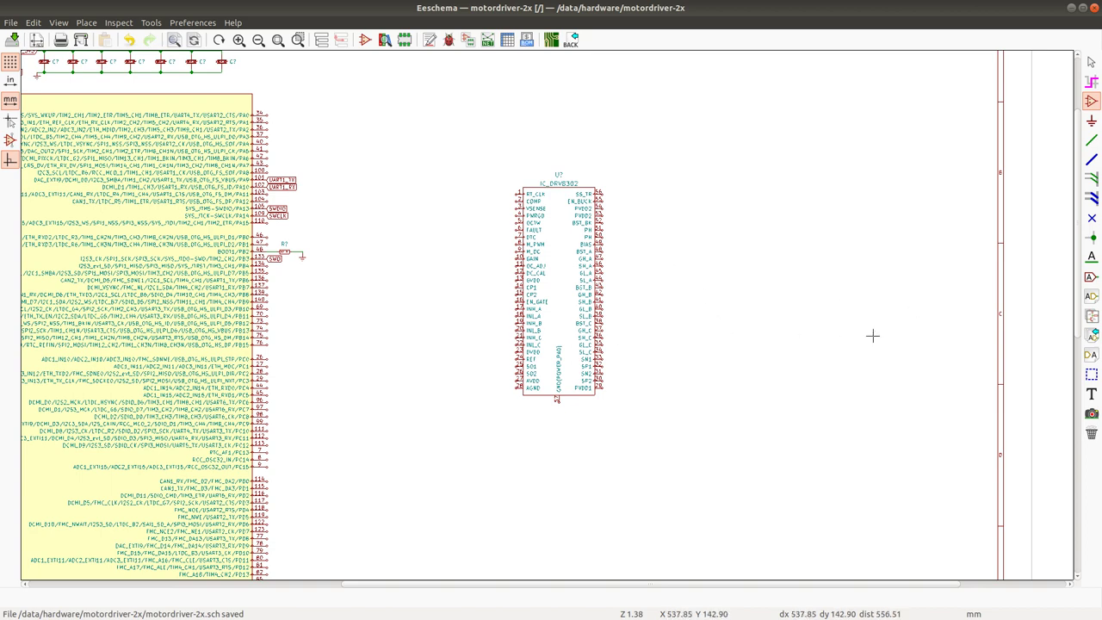
Switch to the DRV8302 datasheet in the browser and look through the feature descriptions and the Function Block Diagram in section 7.2.
key(alt+Tab)
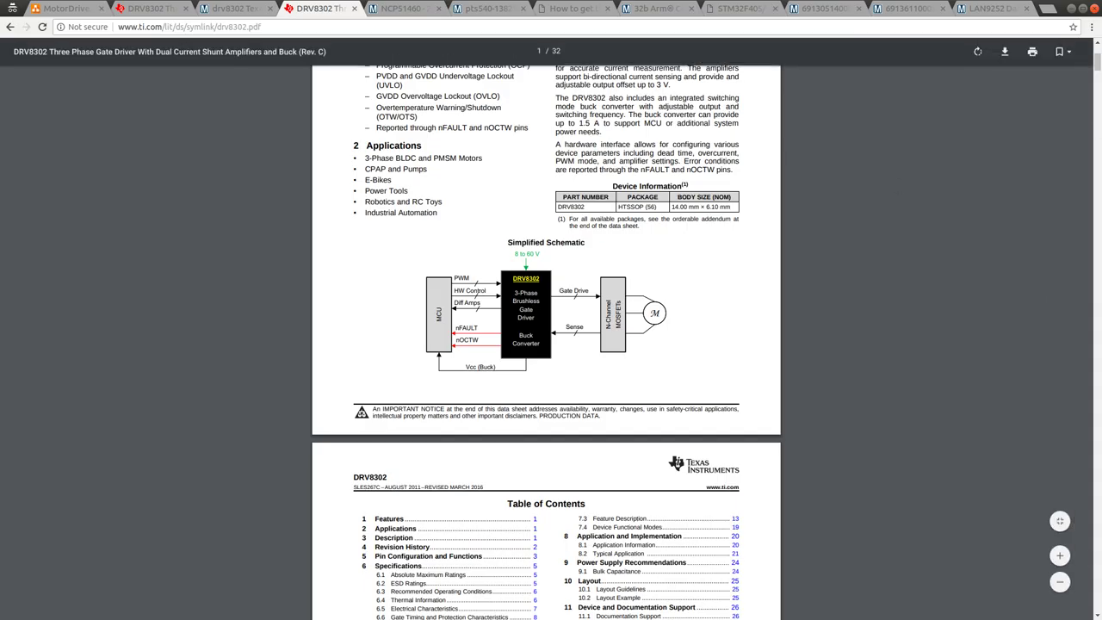
scroll(1096, 79, down, 1)
drag(1096, 79, 1096, 300)
scroll(635, 249, up, 3)
scroll(635, 249, up, 6)
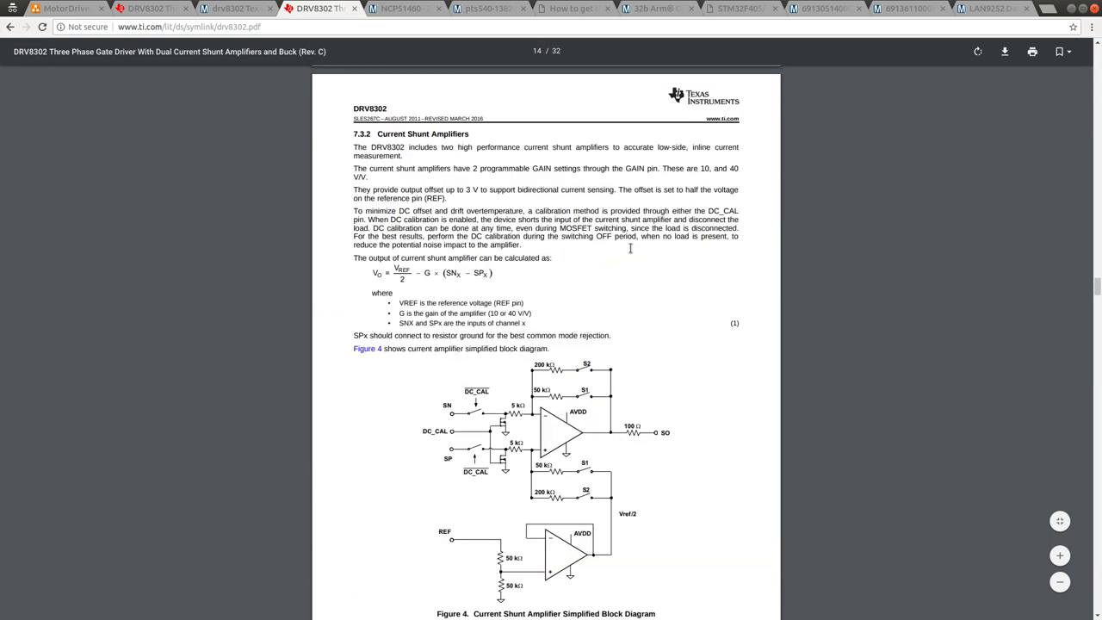
scroll(638, 413, up, 3)
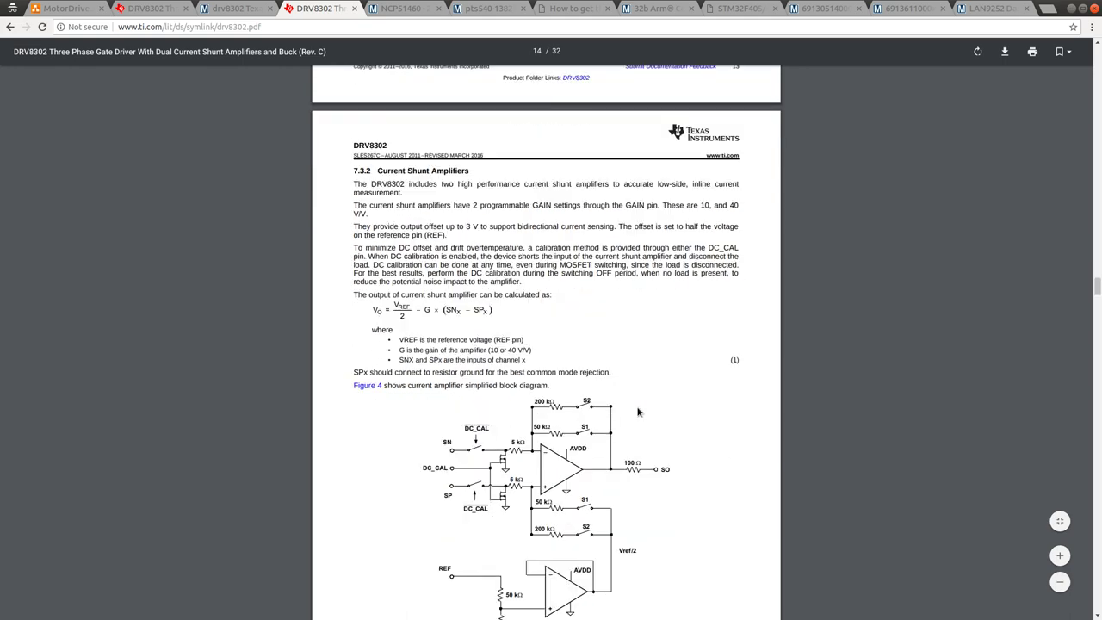
scroll(638, 402, up, 6)
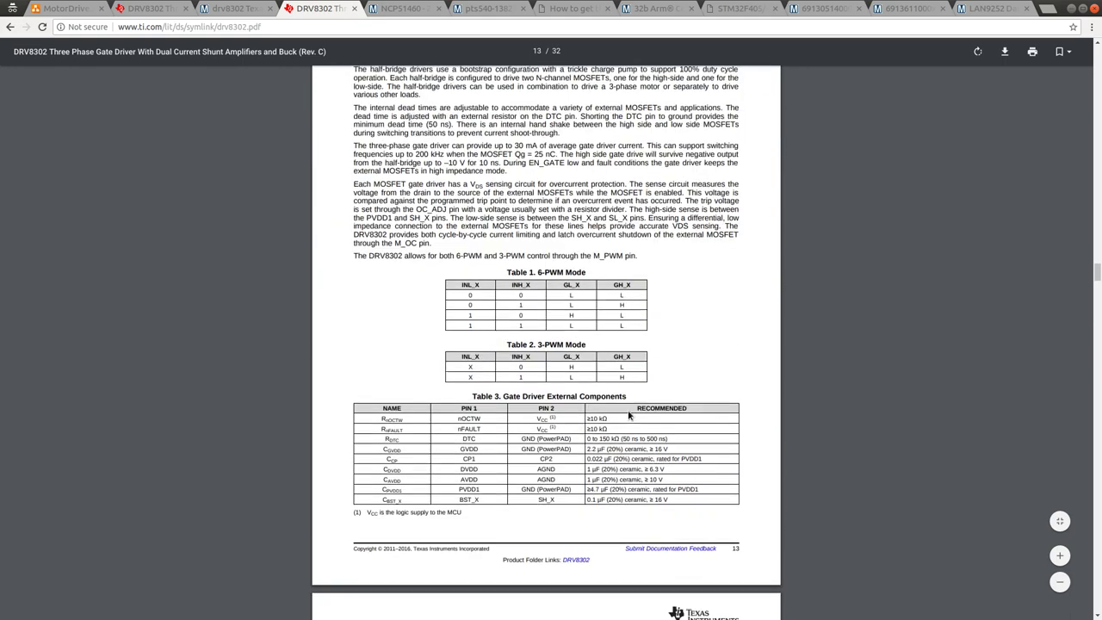
scroll(612, 425, up, 4)
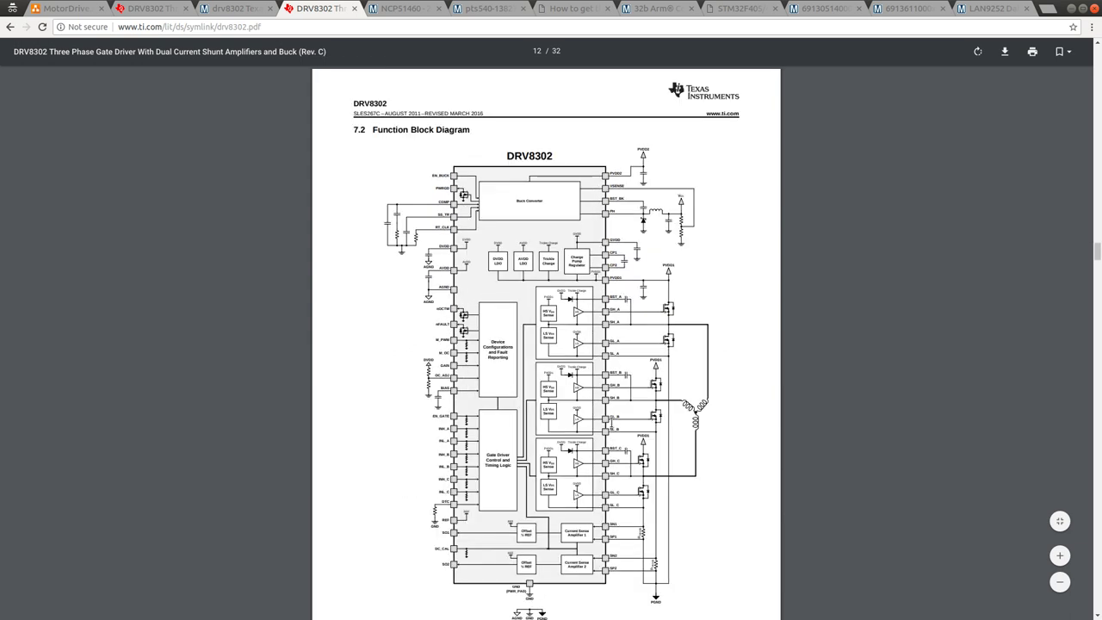
scroll(612, 426, down, 1)
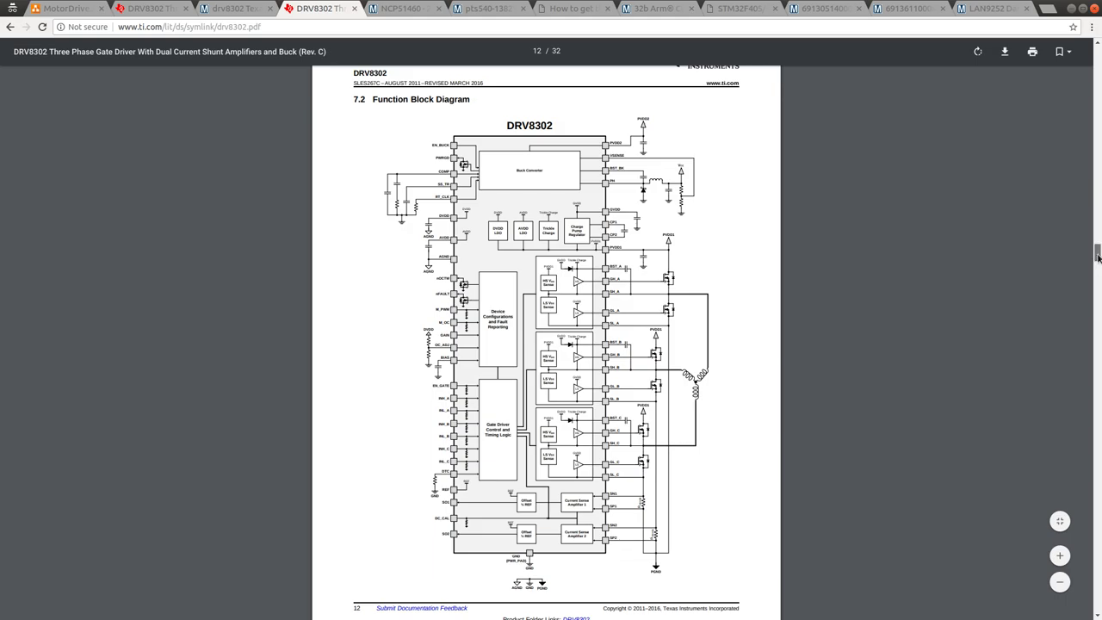
Find the Typical Application section 8.2 on page 21 of the datasheet and examine the Figure 6 schematic.
drag(1097, 250, 1100, 439)
scroll(626, 323, up, 5)
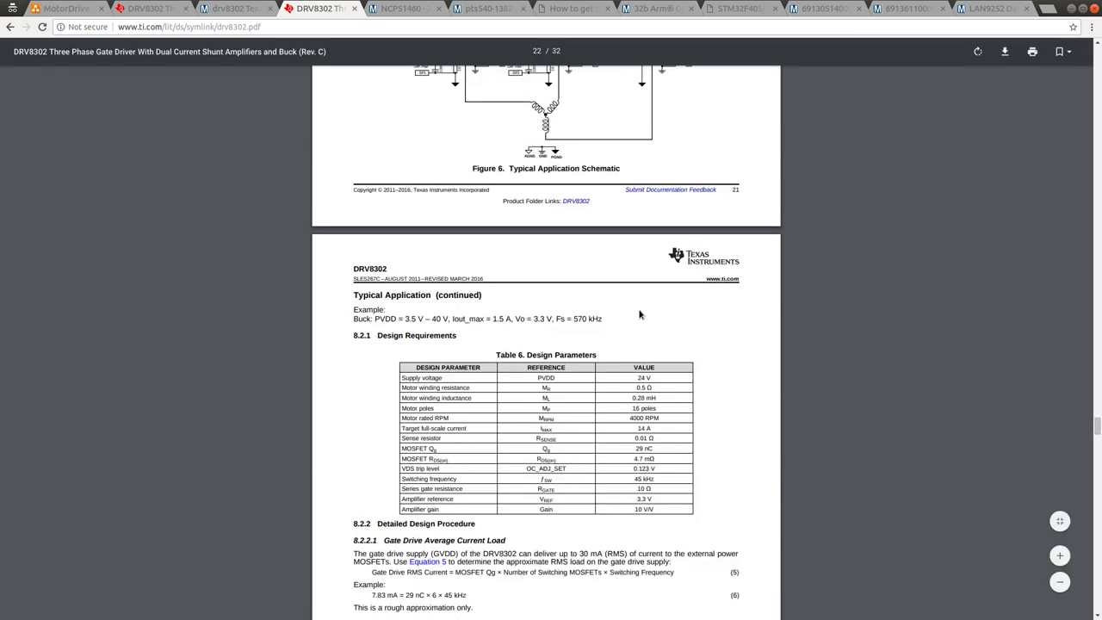
scroll(626, 323, up, 3)
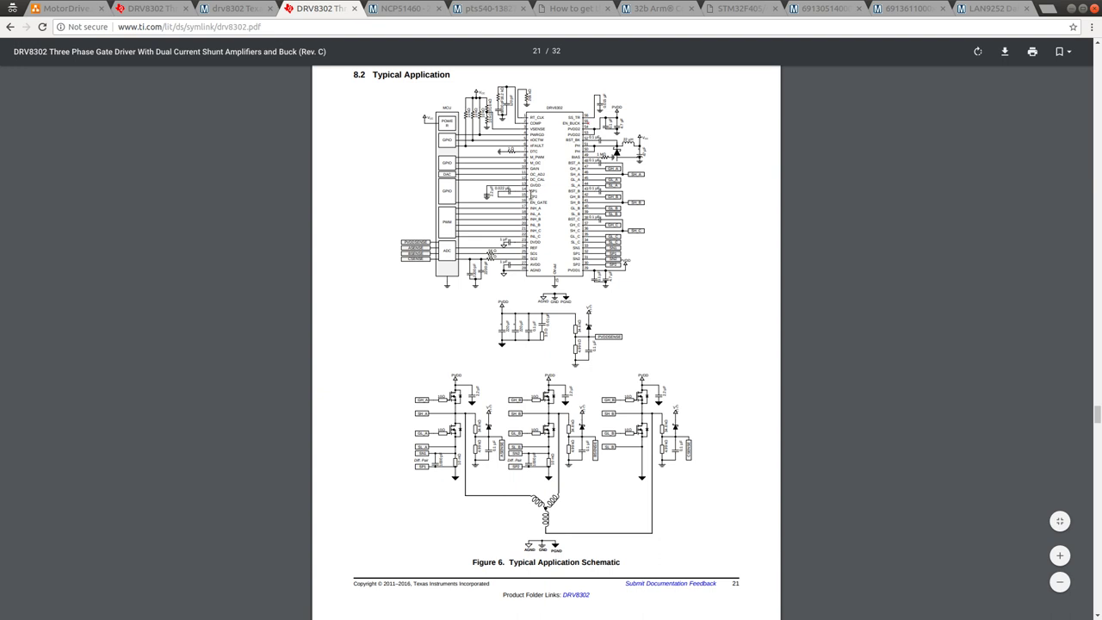
scroll(546, 345, up, 2)
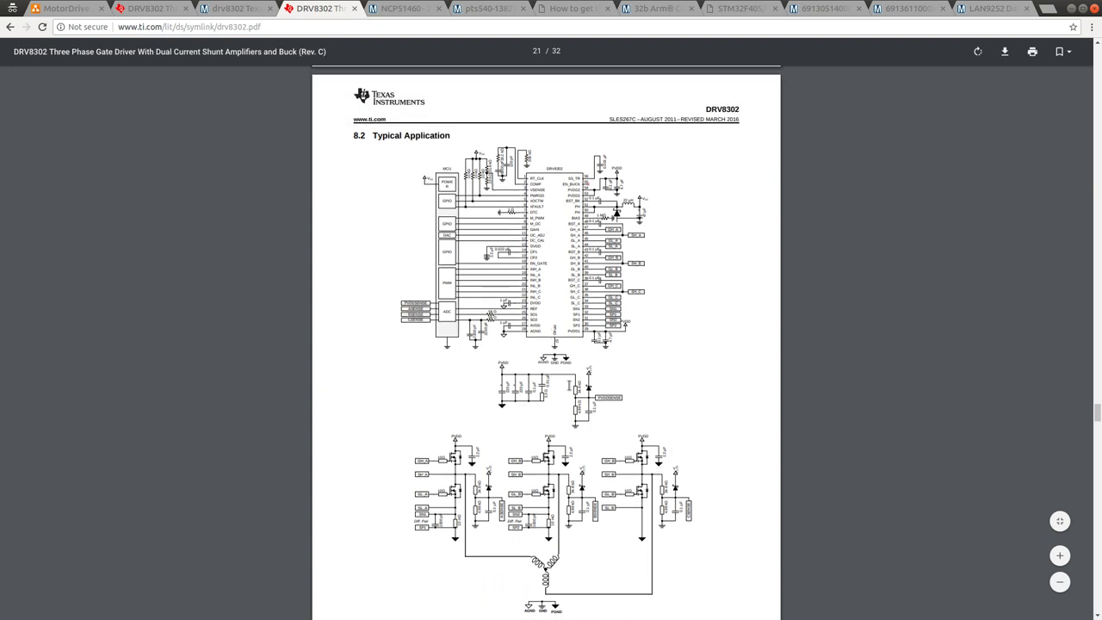
scroll(458, 491, down, 1)
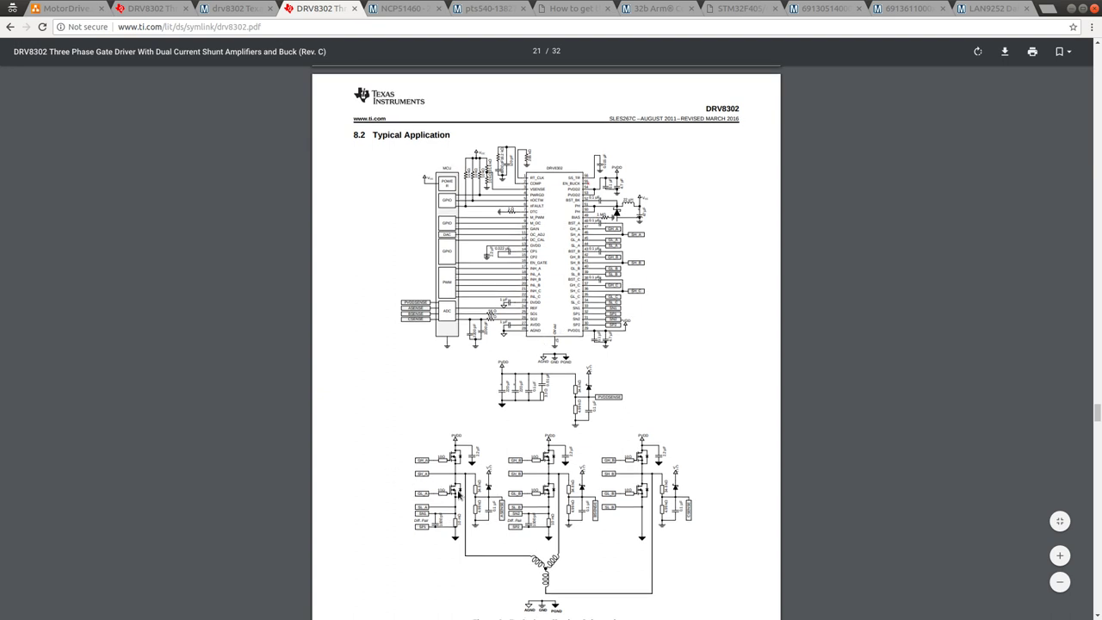
scroll(459, 493, down, 2)
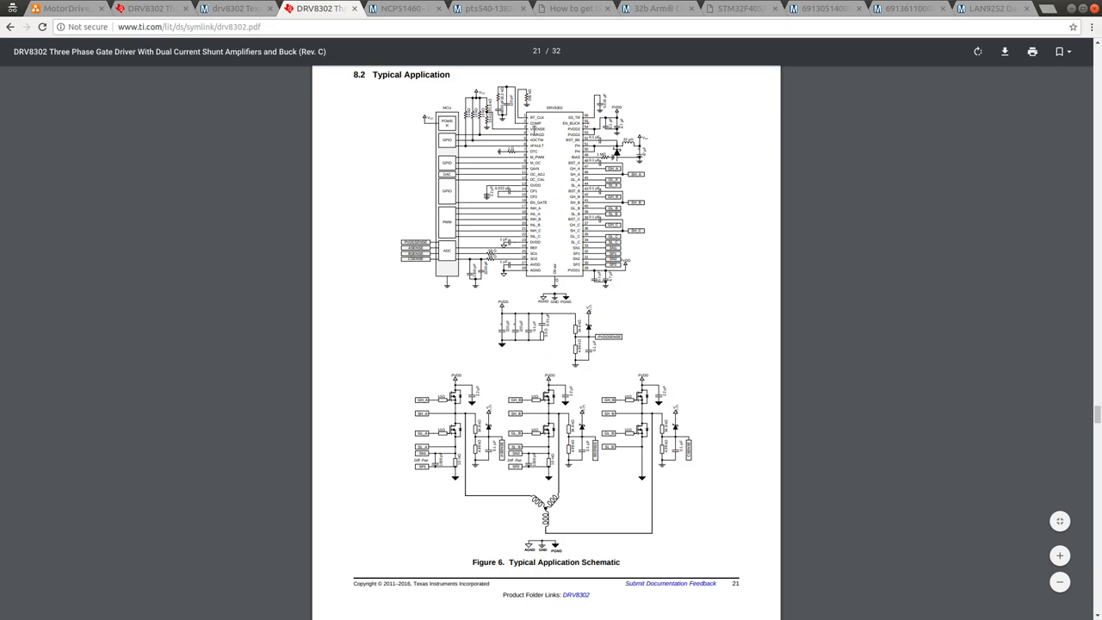
Compare an enlarged view of the datasheet's typical application circuit with the IC_DRV8302 symbol in the Eeschema schematic.
key(alt+Tab)
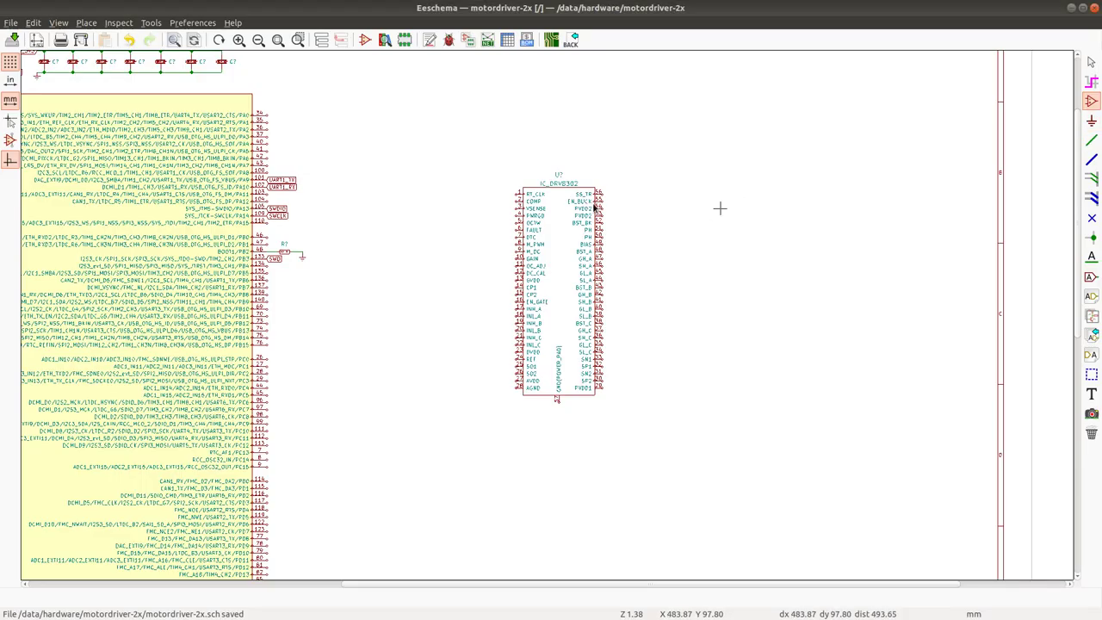
key(alt+Tab)
scroll(546, 327, up, 1)
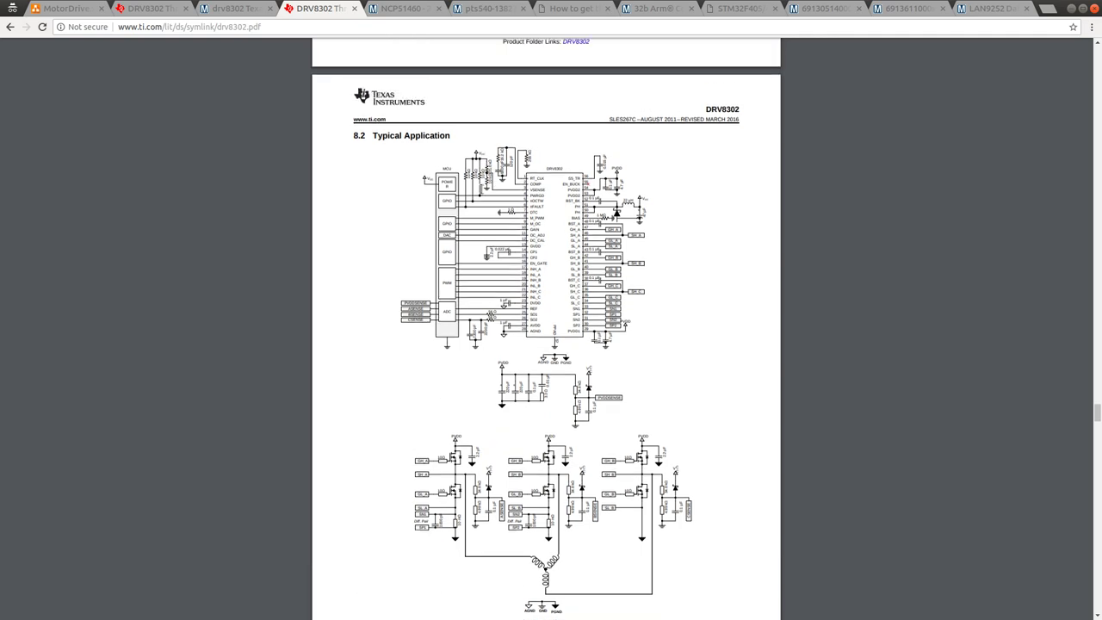
ctrl+scroll(488, 208, up, 4)
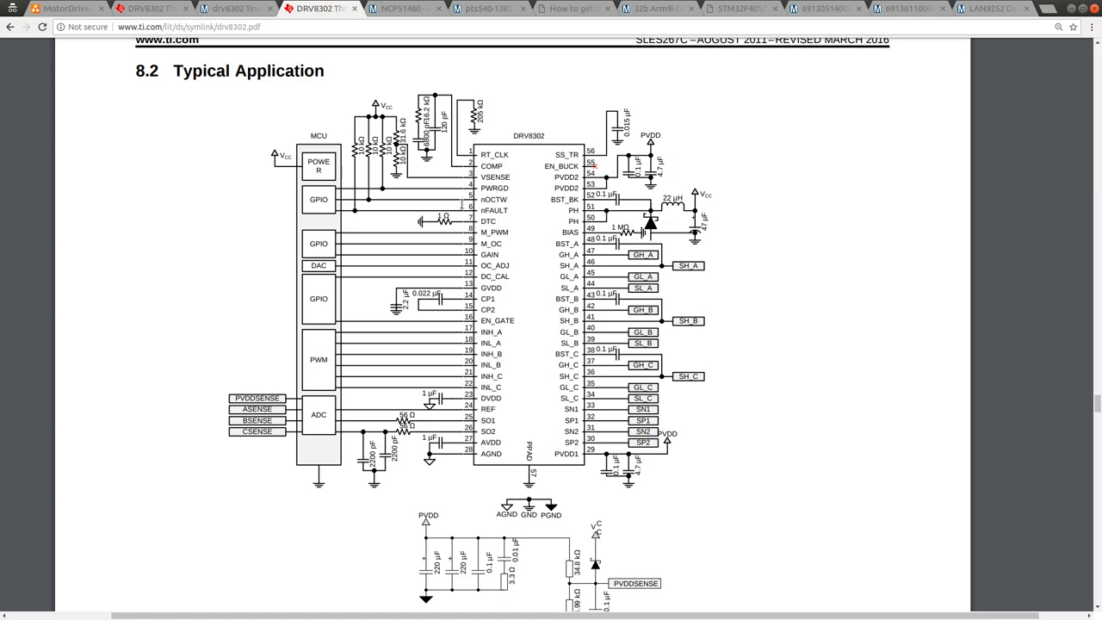
key(alt+Tab)
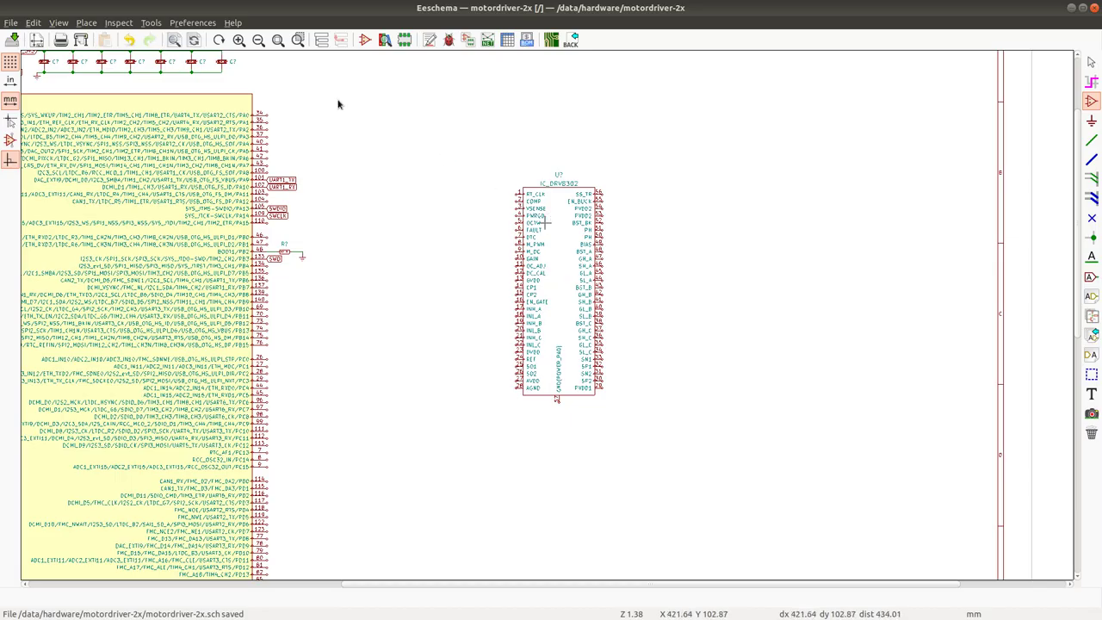
key(alt+Tab)
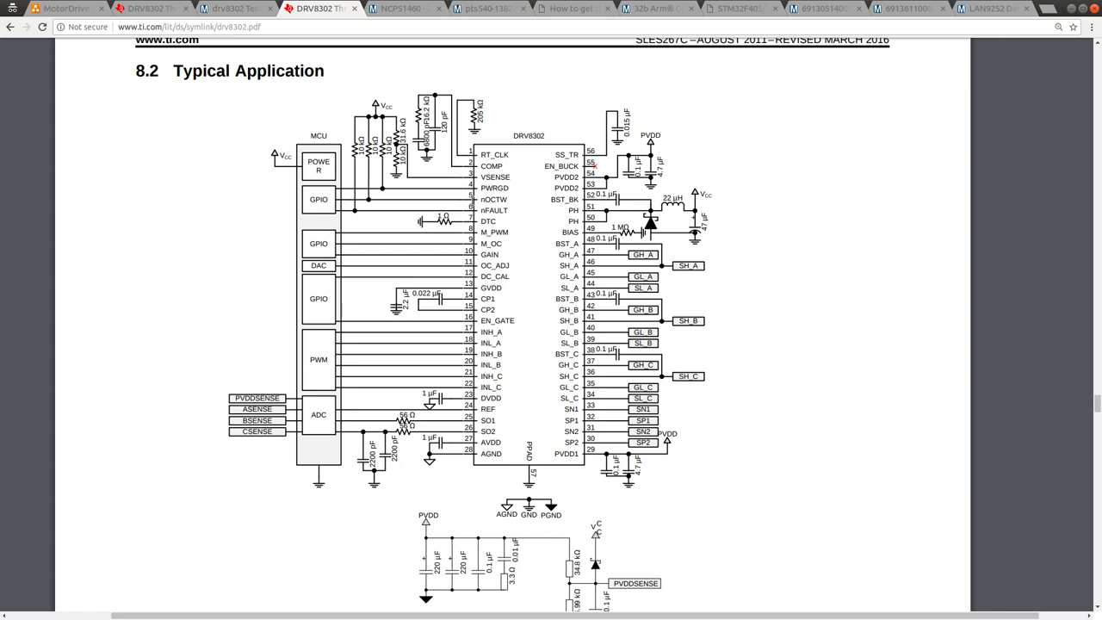
Search the datasheet for VSENSE, read its entry in the Pin Functions table and close the search.
key(ctrl+f)
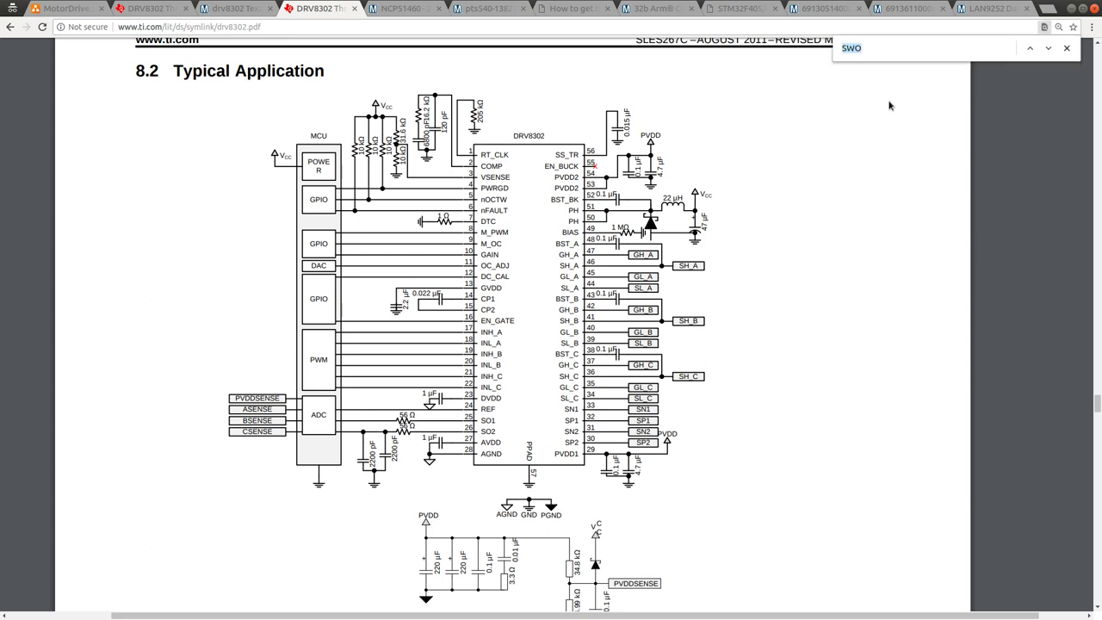
text(VSENSE)
key(Return)
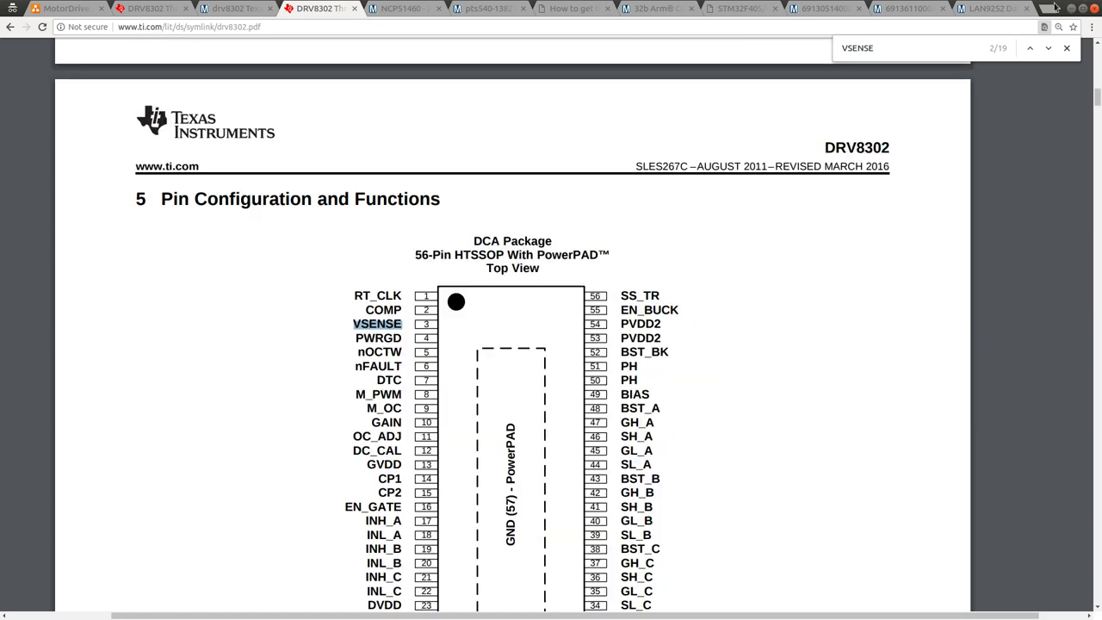
key(Return)
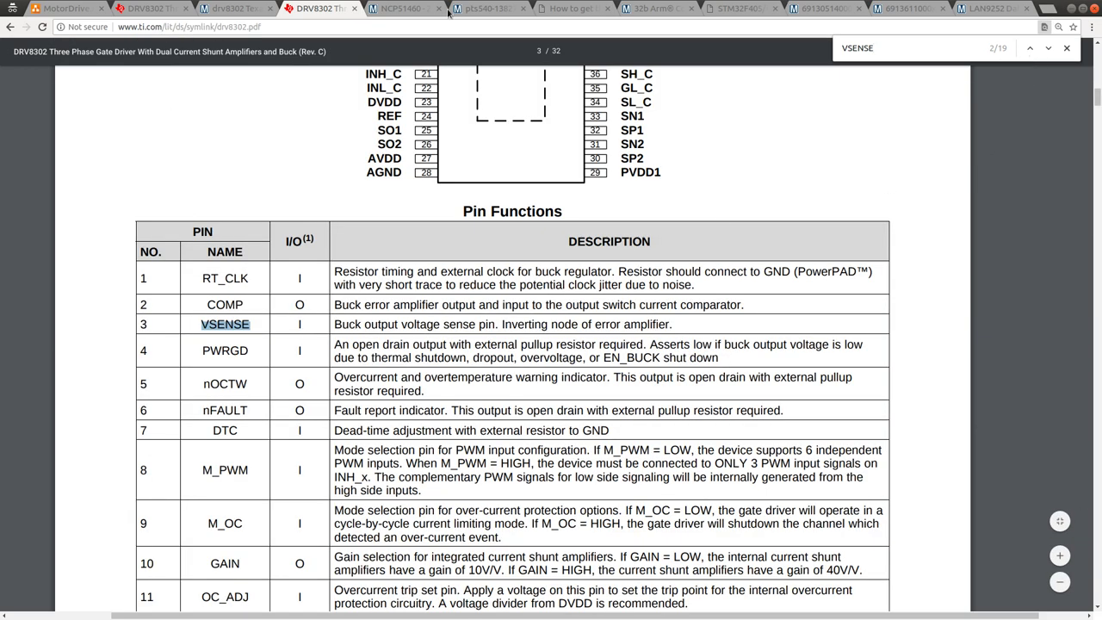
click(1066, 51)
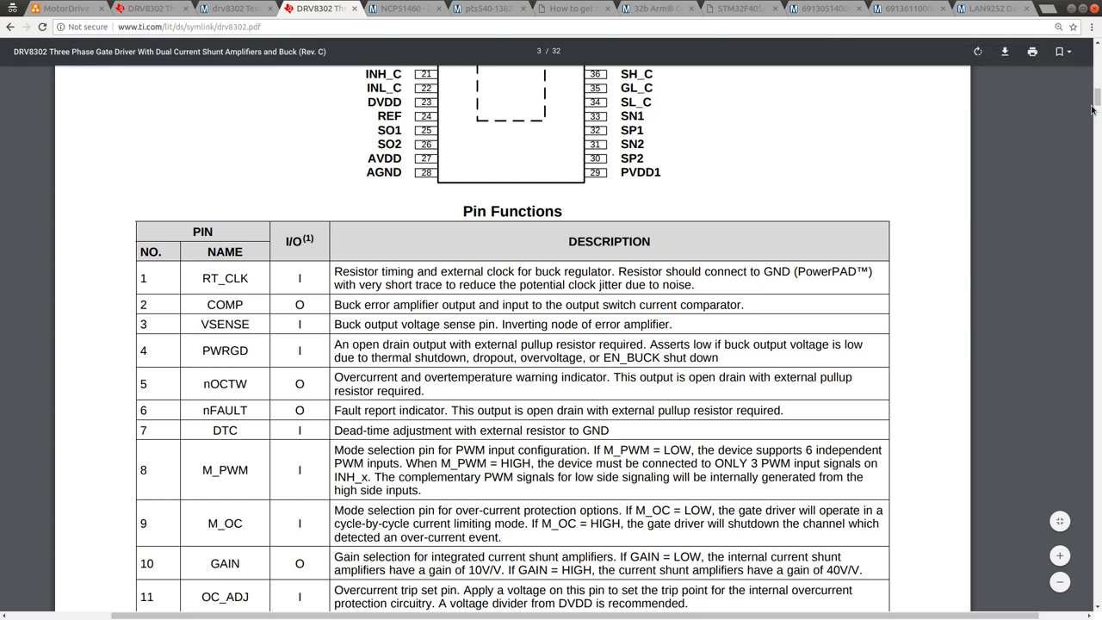
Return to the typical application circuit on page 21 and check its pin connections against the symbol in Eeschema.
drag(1095, 102, 1097, 405)
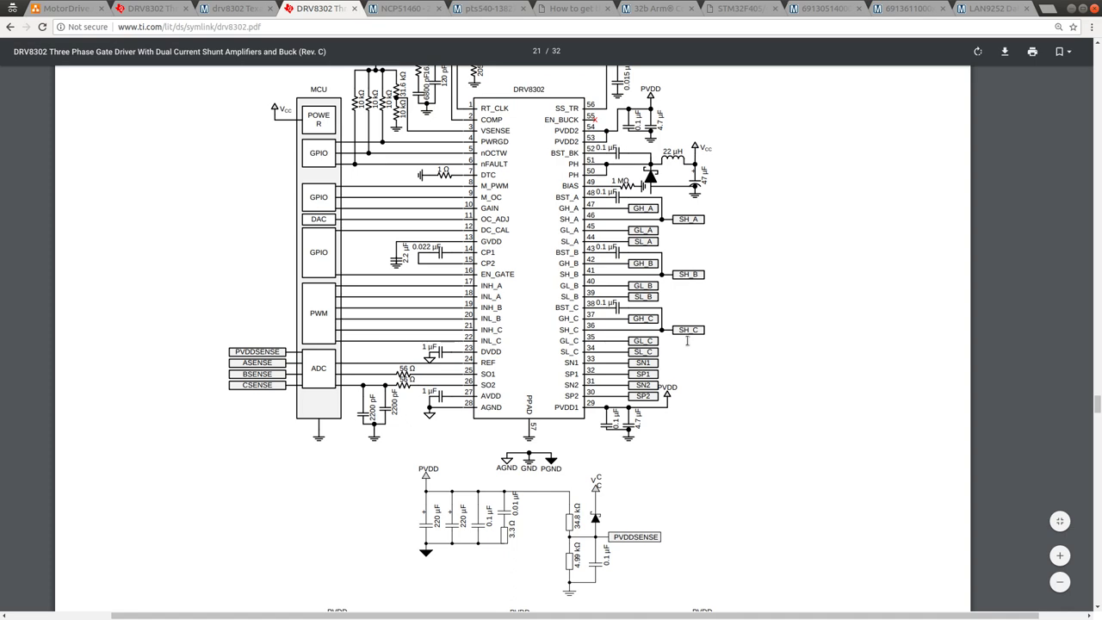
scroll(687, 341, up, 5)
scroll(549, 249, down, 1)
scroll(554, 253, up, 1)
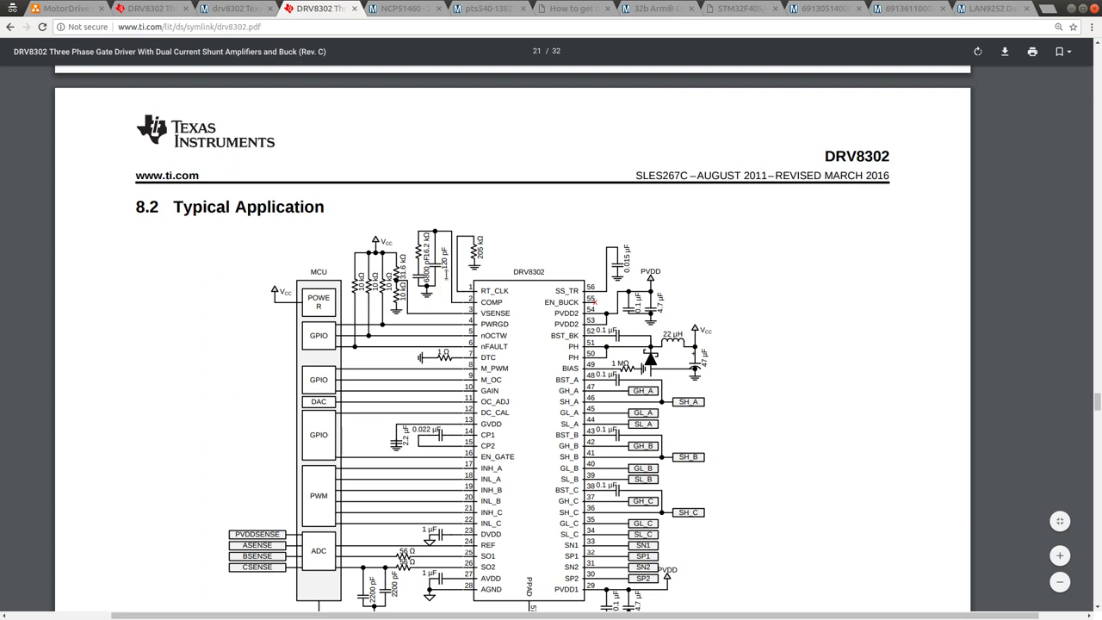
key(alt+Tab)
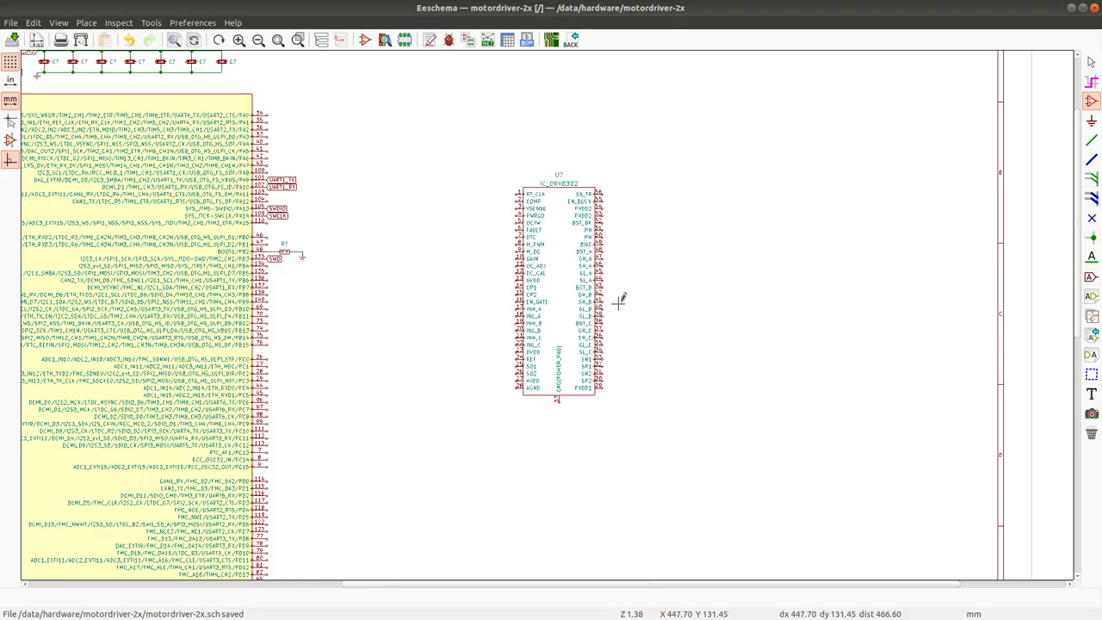
key(alt+Tab)
Search the datasheet for COMP.
key(ctrl+f)
text(C)
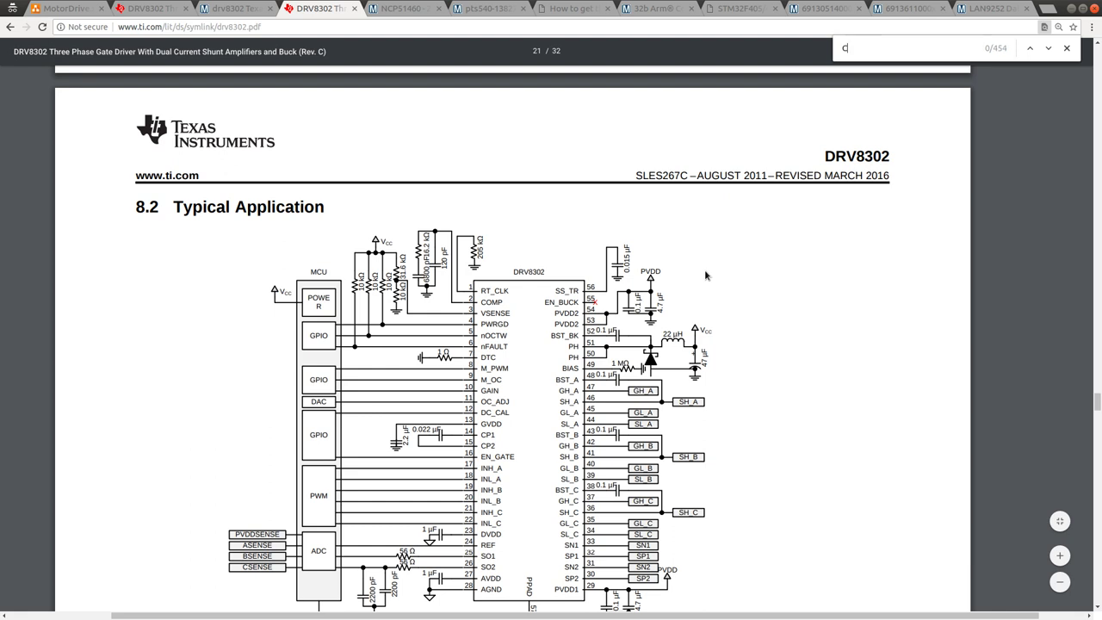
text(IN'')
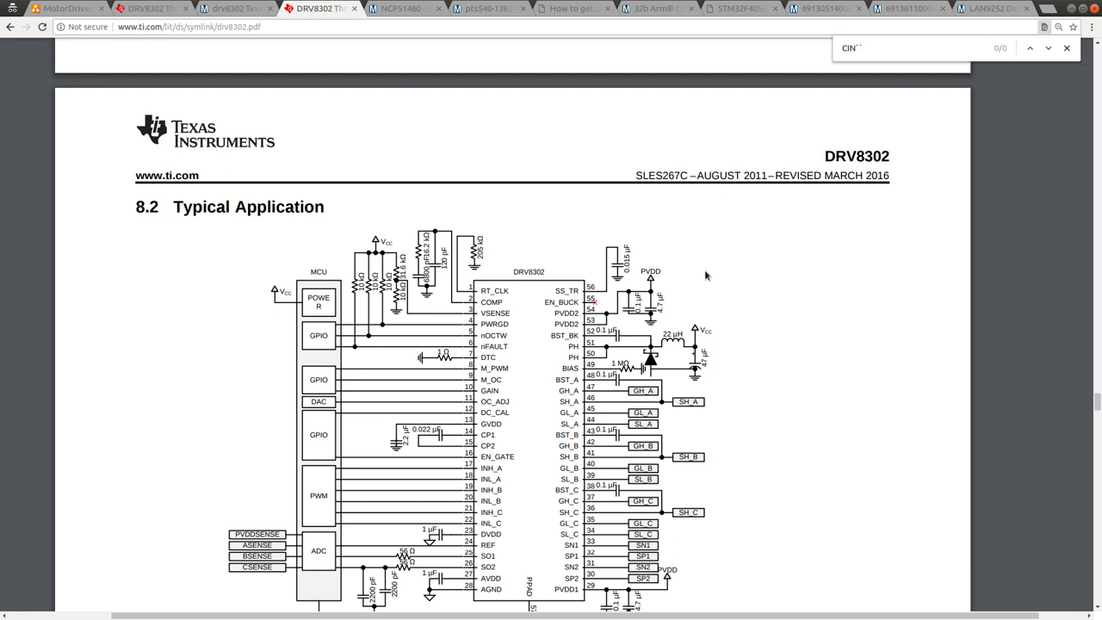
key(BackSpace)
key(BackSpace)
key(BackSpace)
key(BackSpace)
text(OMP)
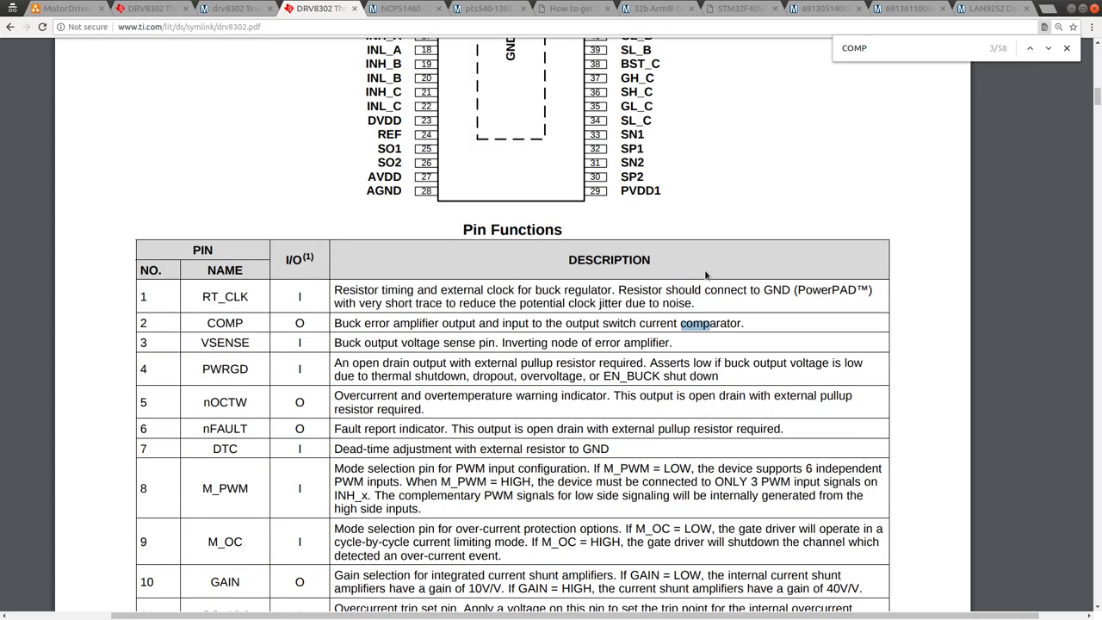
Go through the COMP matches to the Function Block Diagram and examine the buck converter's external connections.
key(Return)
key(Return)
key(Return)
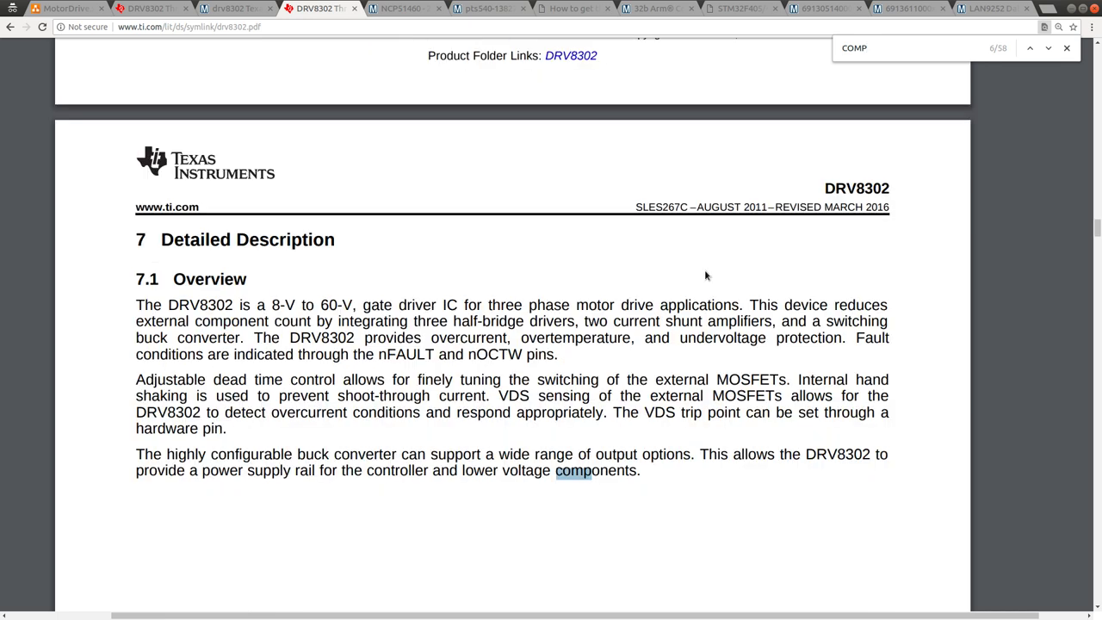
key(Return)
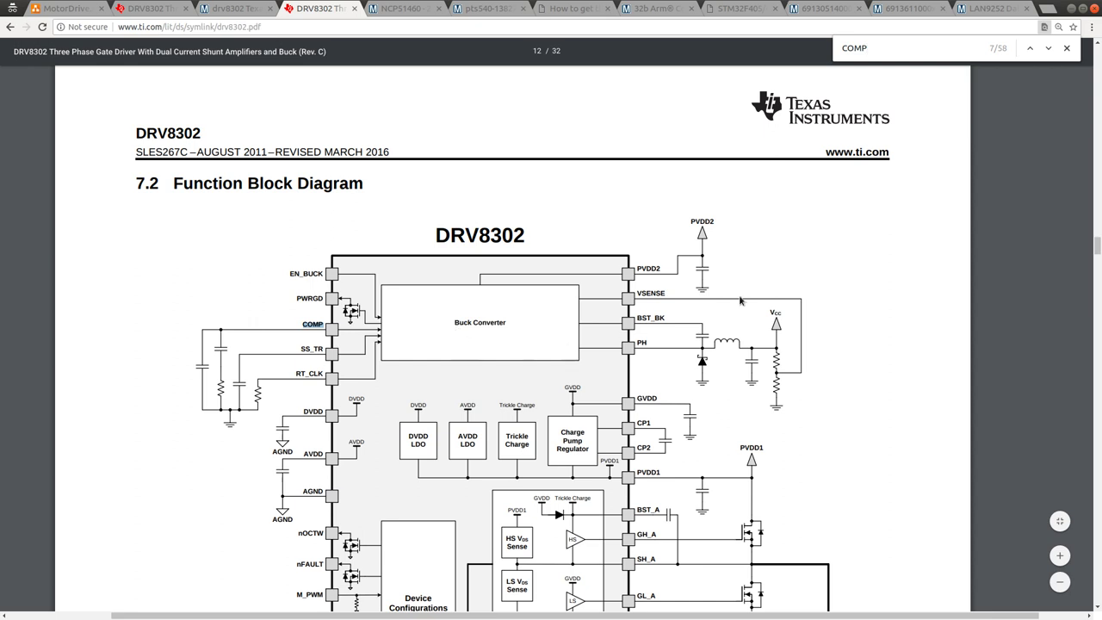
scroll(415, 426, down, 3)
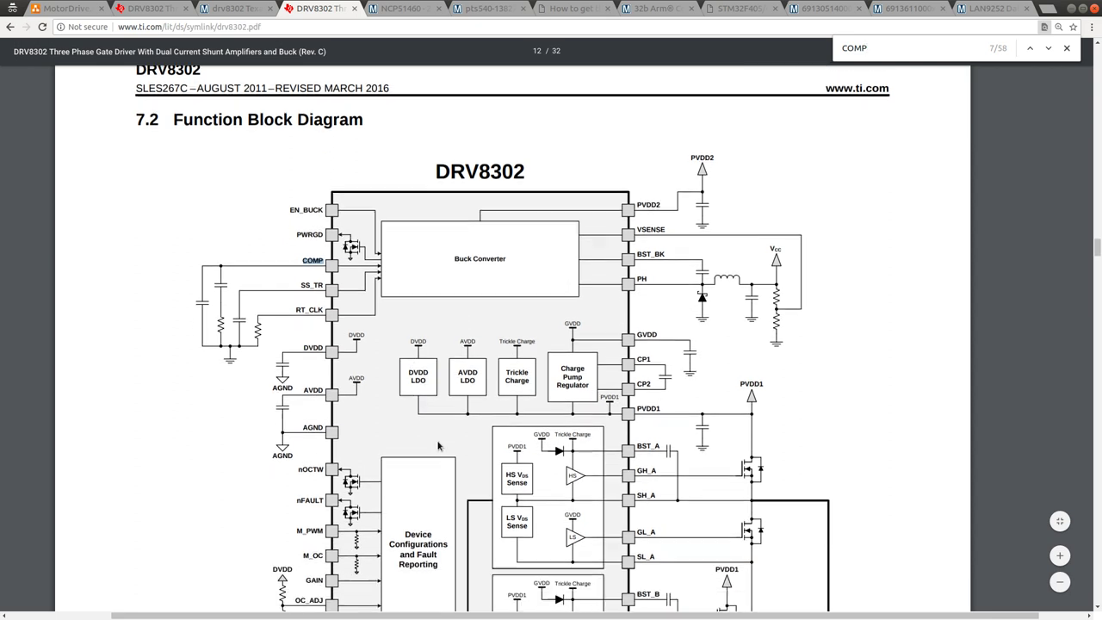
scroll(432, 459, down, 2)
scroll(429, 460, up, 2)
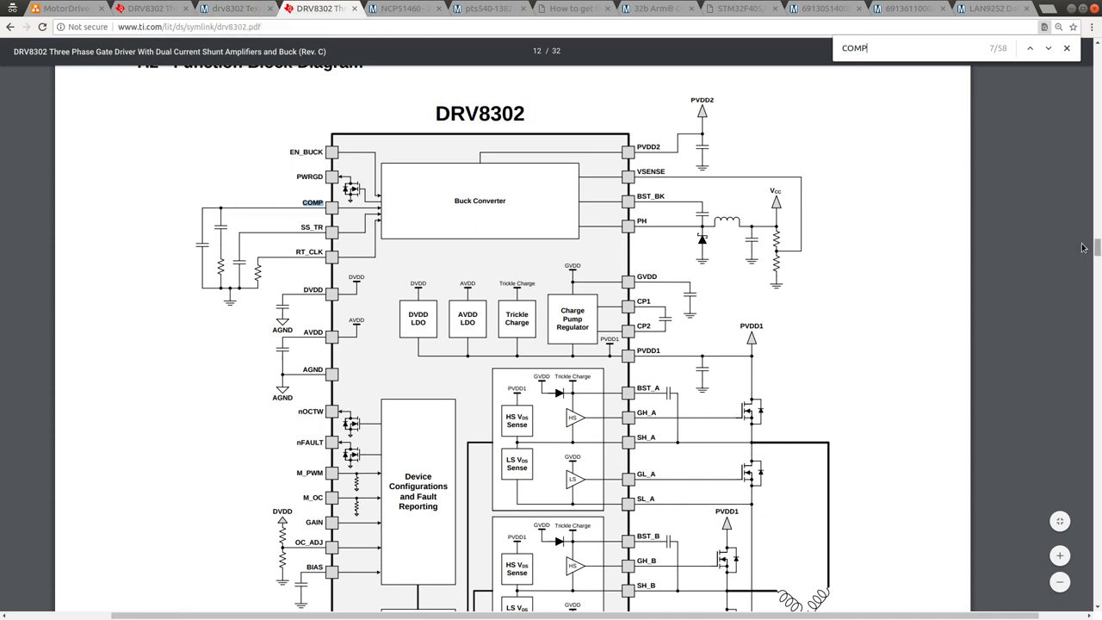
Skim the datasheet around section 8, Application and Implementation, and back to section 7.4, Device Functional Modes, for buck converter details.
drag(1096, 248, 1096, 513)
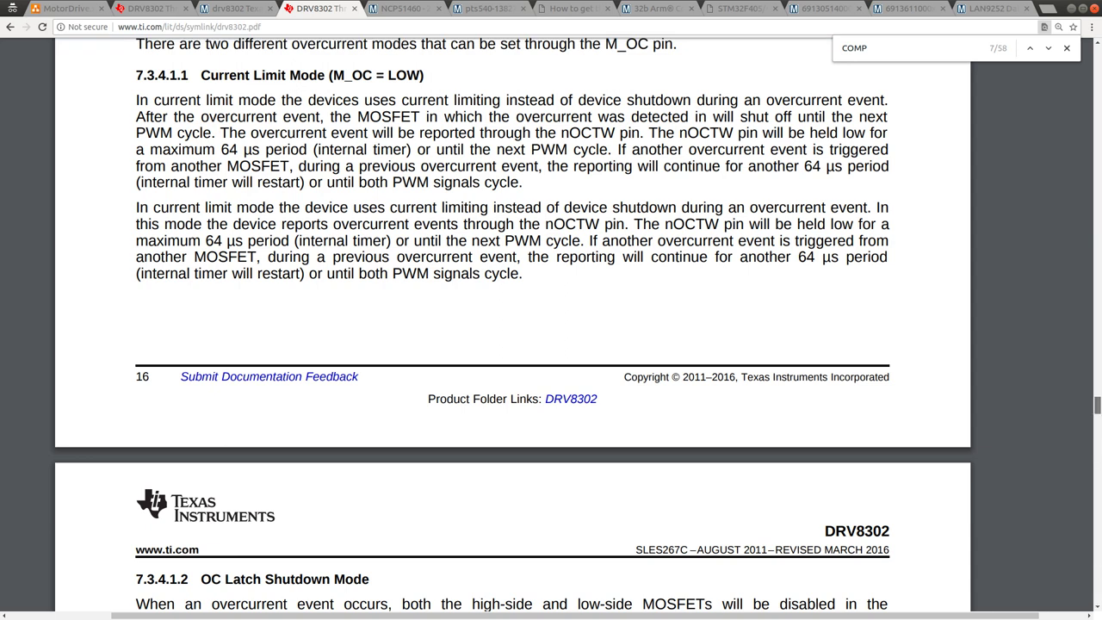
drag(1098, 349, 1098, 276)
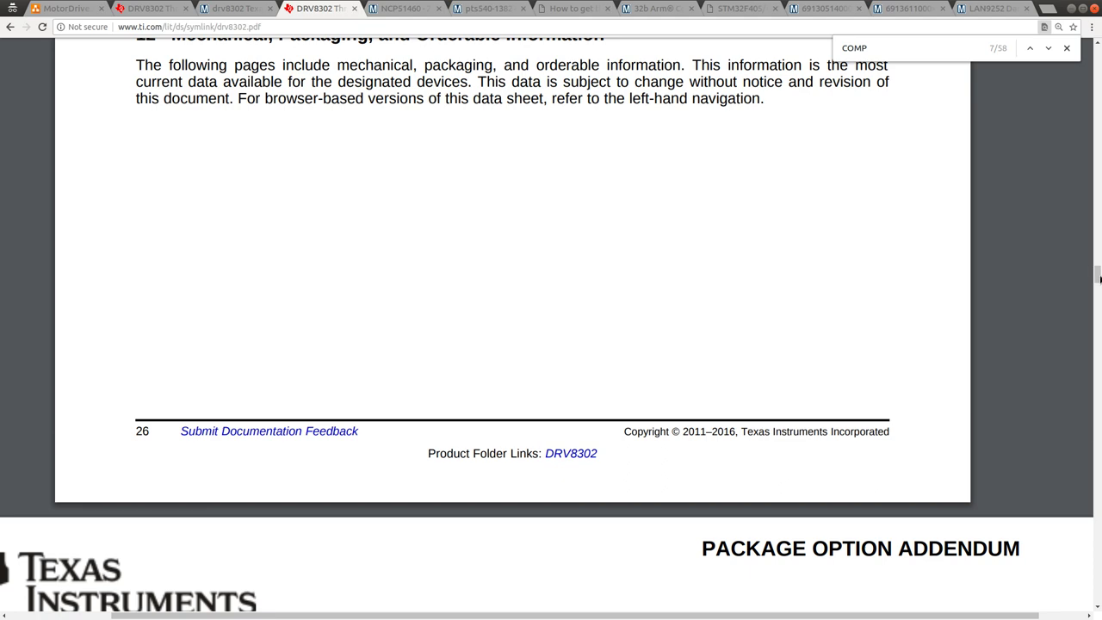
scroll(951, 298, down, 15)
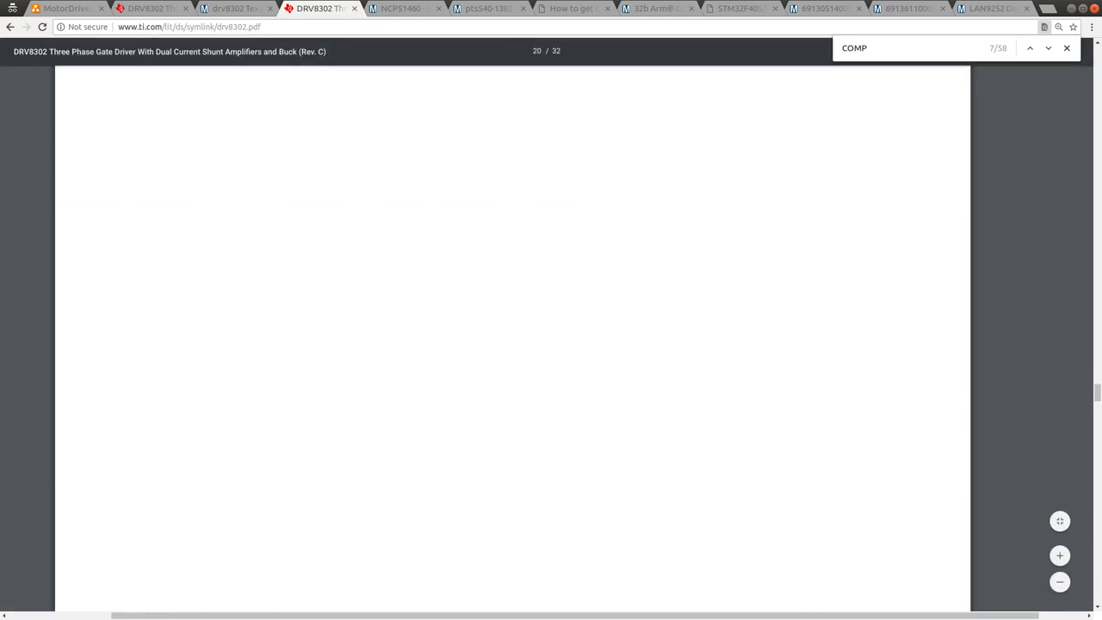
scroll(677, 229, up, 4)
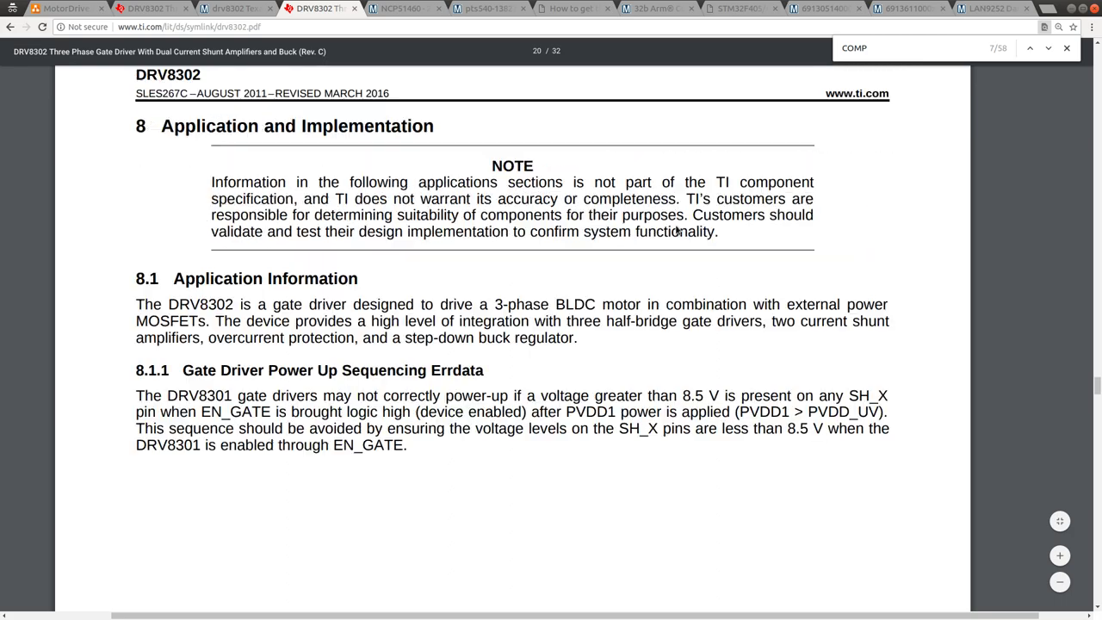
scroll(680, 260, up, 5)
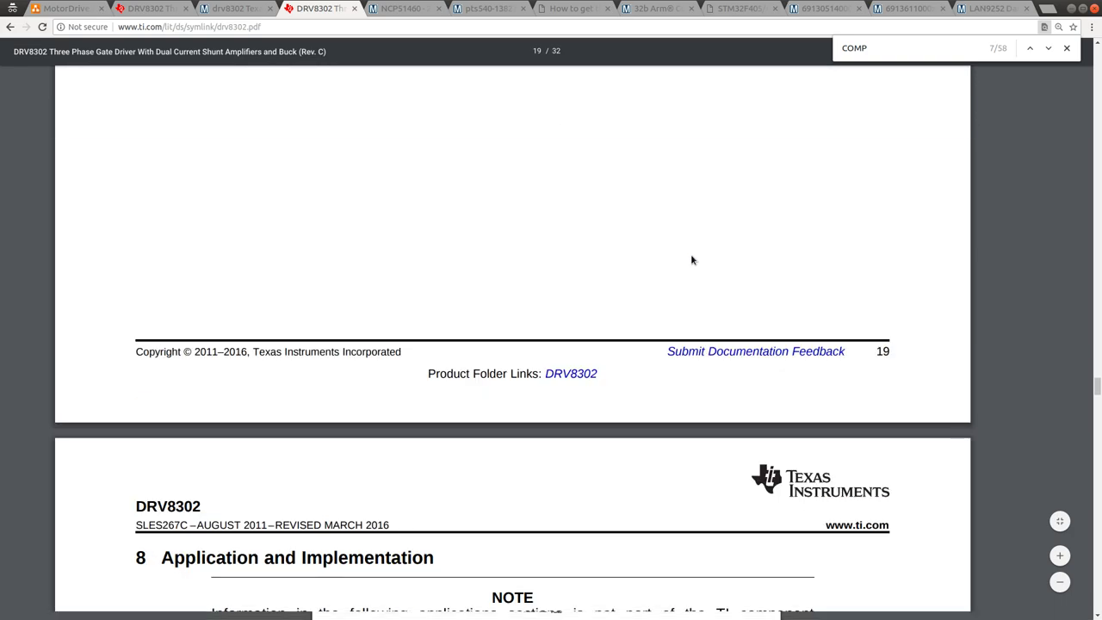
ctrl+scroll(691, 260, down, 5)
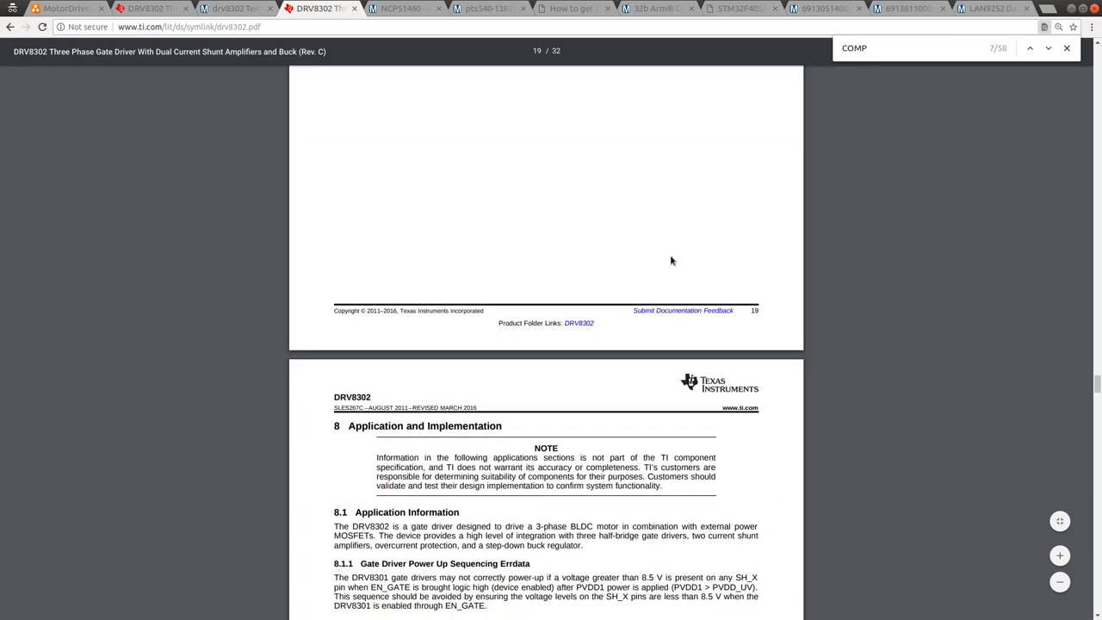
scroll(671, 260, up, 5)
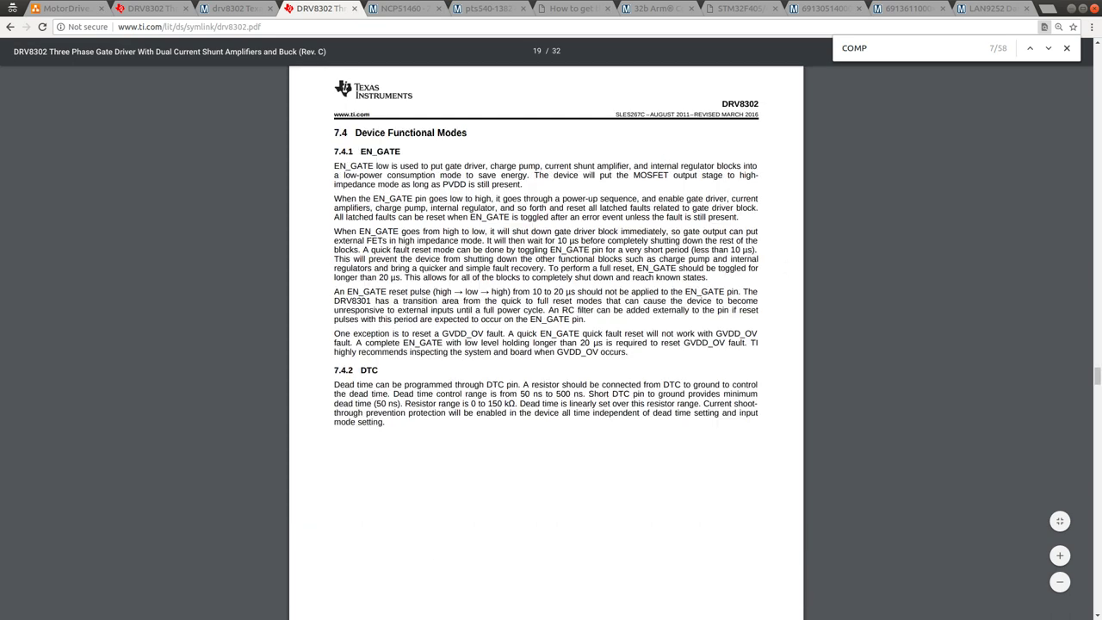
Examine the bulk capacitance section, the detailed design procedure and the Table 6 design parameters on pages 22 to 24.
drag(1098, 378, 1098, 465)
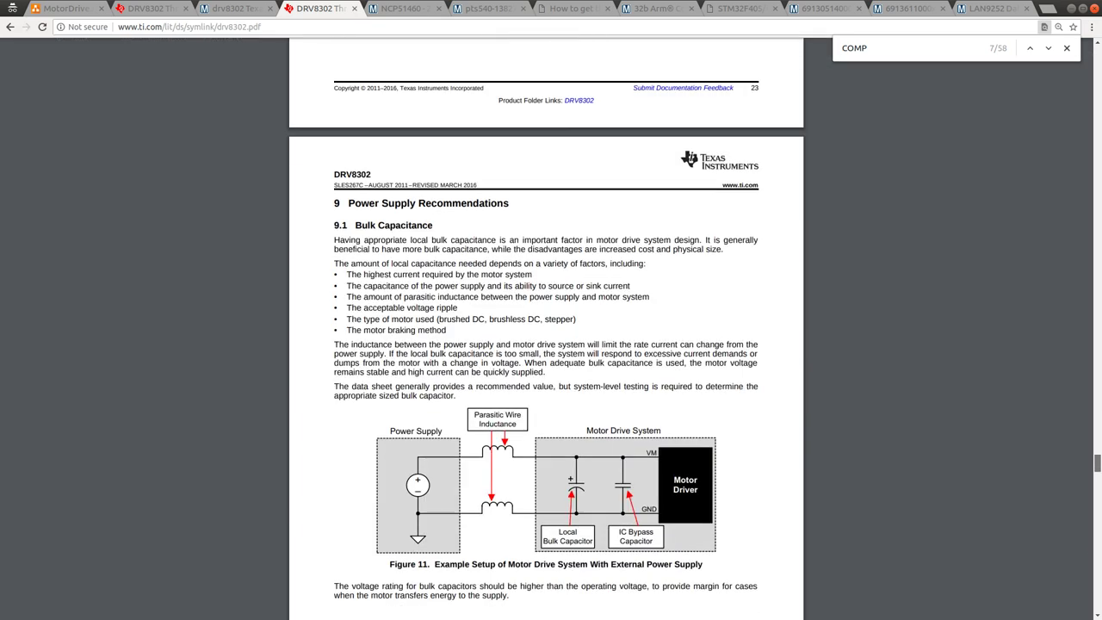
scroll(746, 259, up, 3)
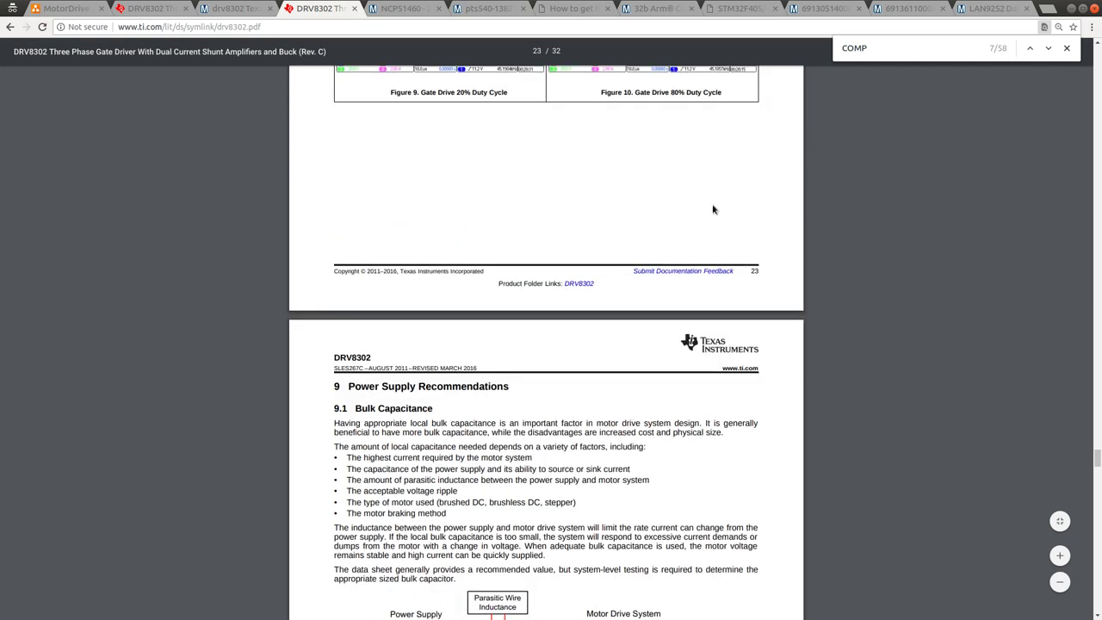
scroll(711, 209, up, 6)
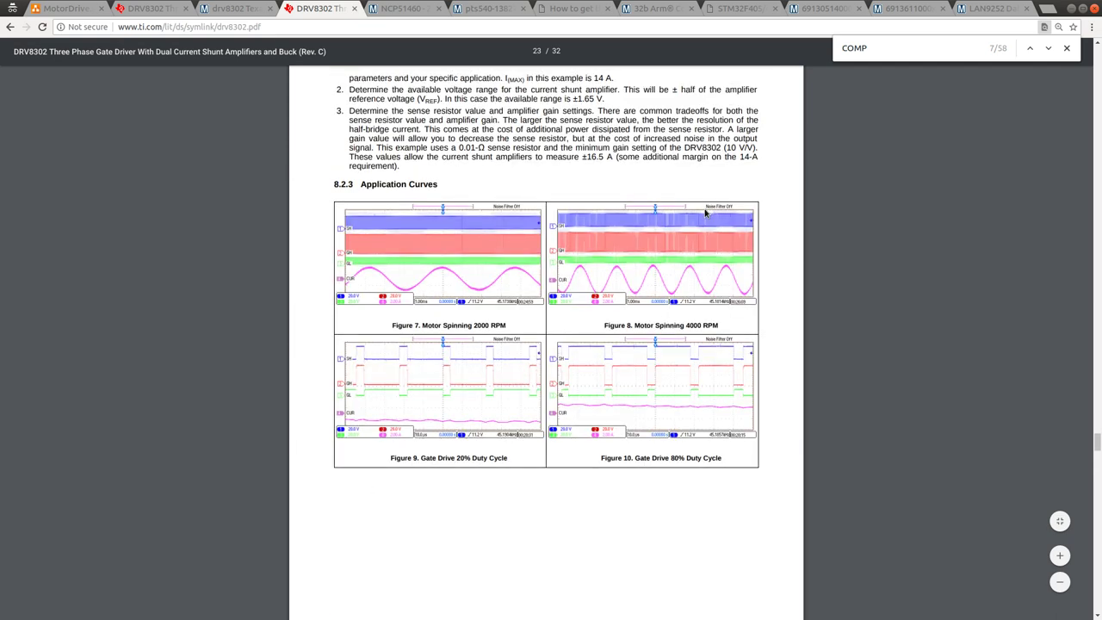
scroll(704, 213, up, 7)
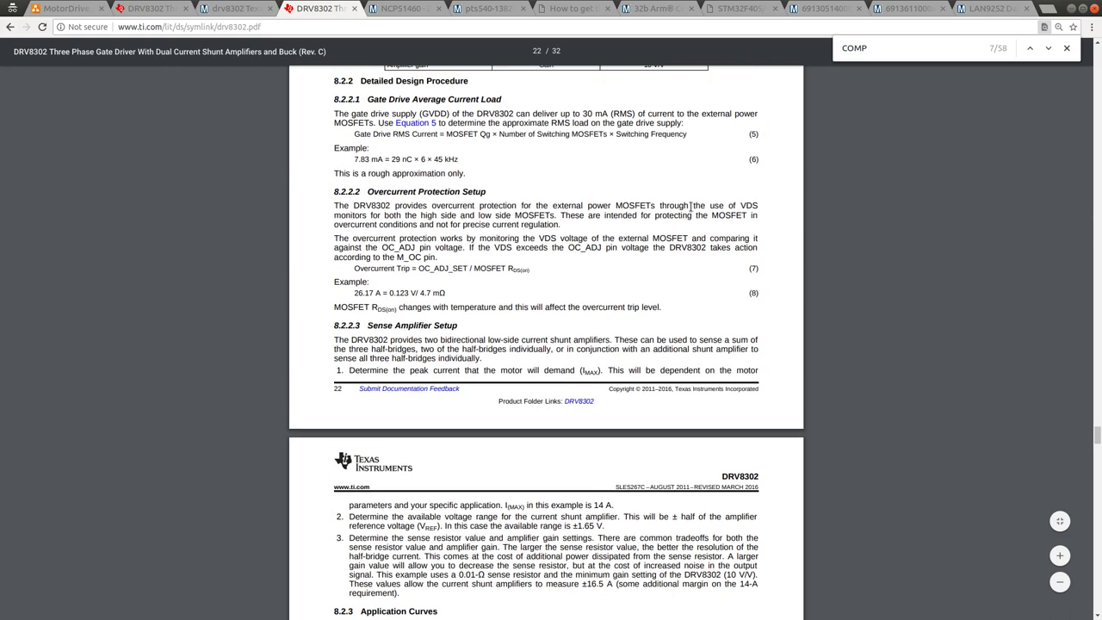
scroll(690, 207, up, 3)
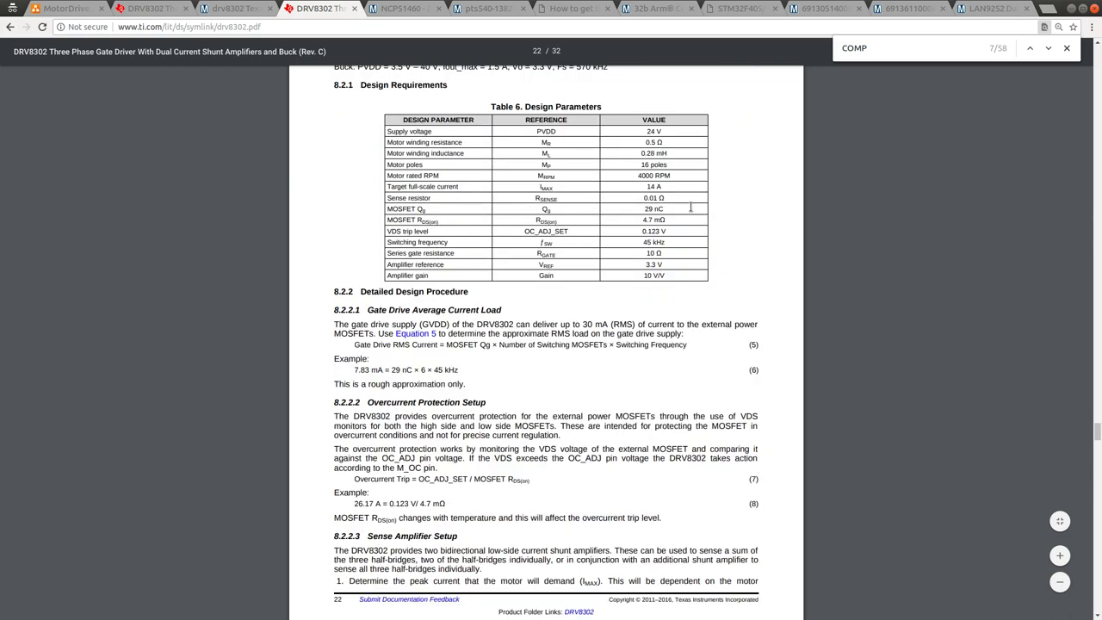
scroll(691, 207, up, 4)
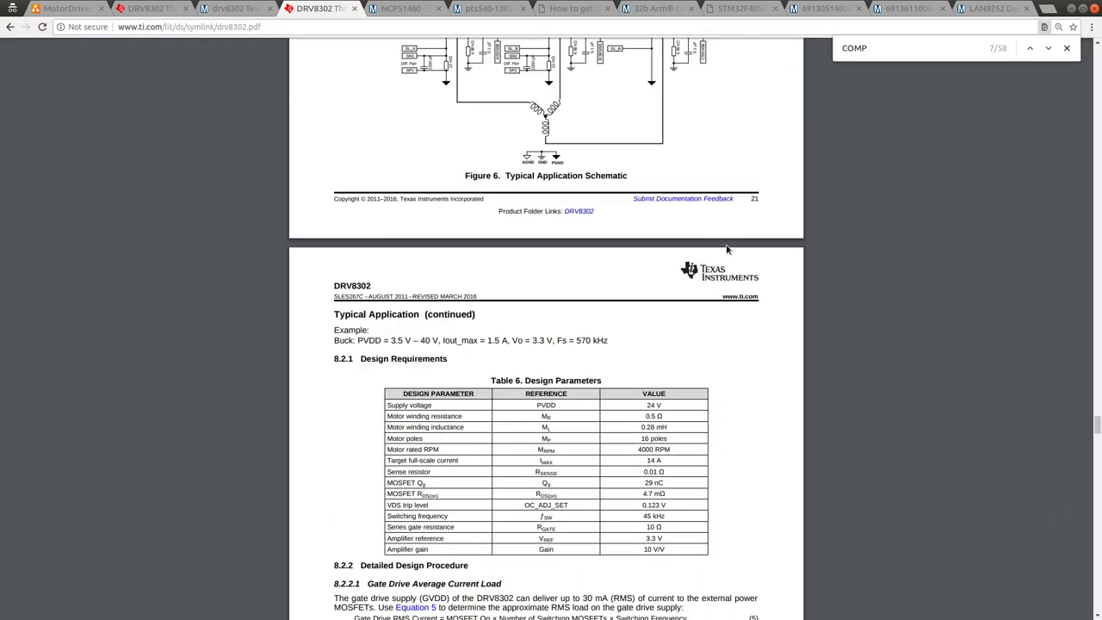
scroll(727, 248, down, 1)
scroll(726, 249, down, 3)
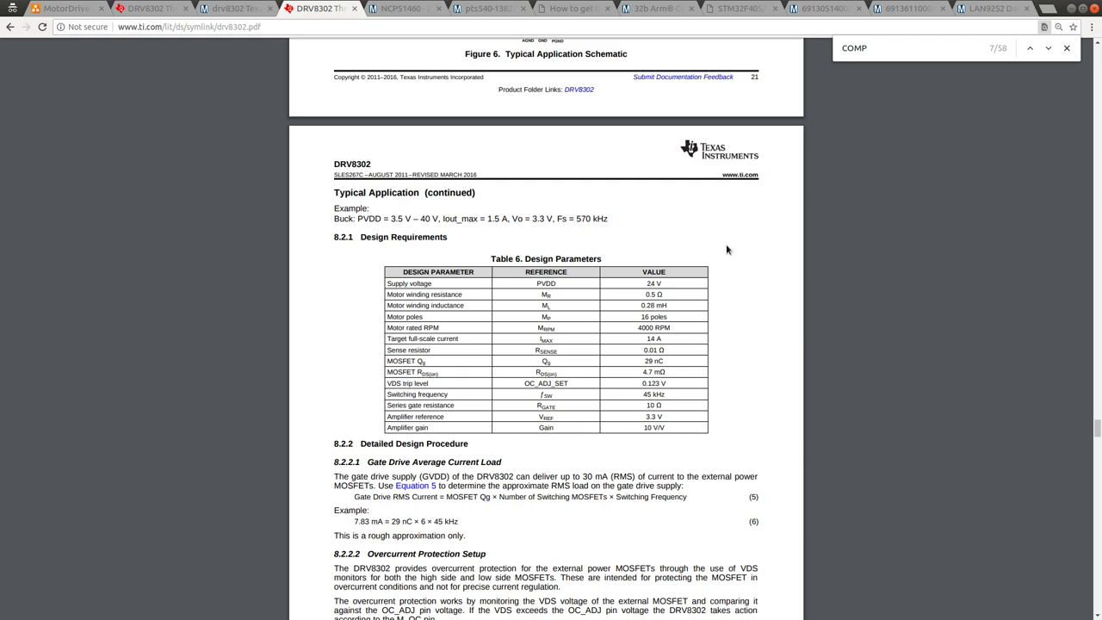
Return to the Typical Application schematic on page 21 and enlarge the DRV8302 pin connections.
scroll(725, 249, up, 6)
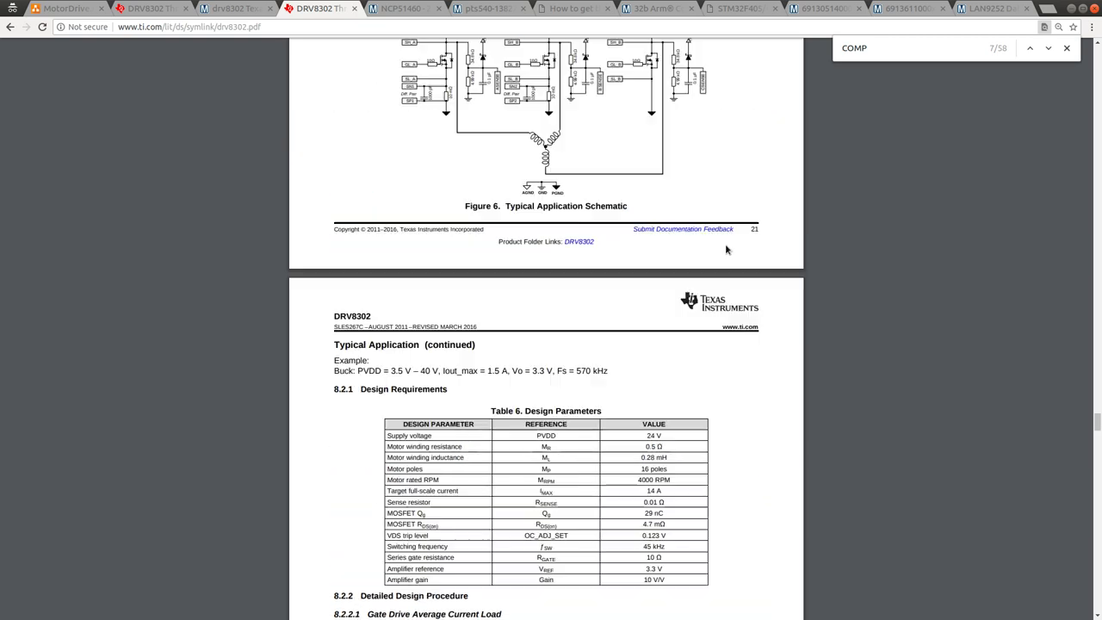
scroll(724, 250, up, 3)
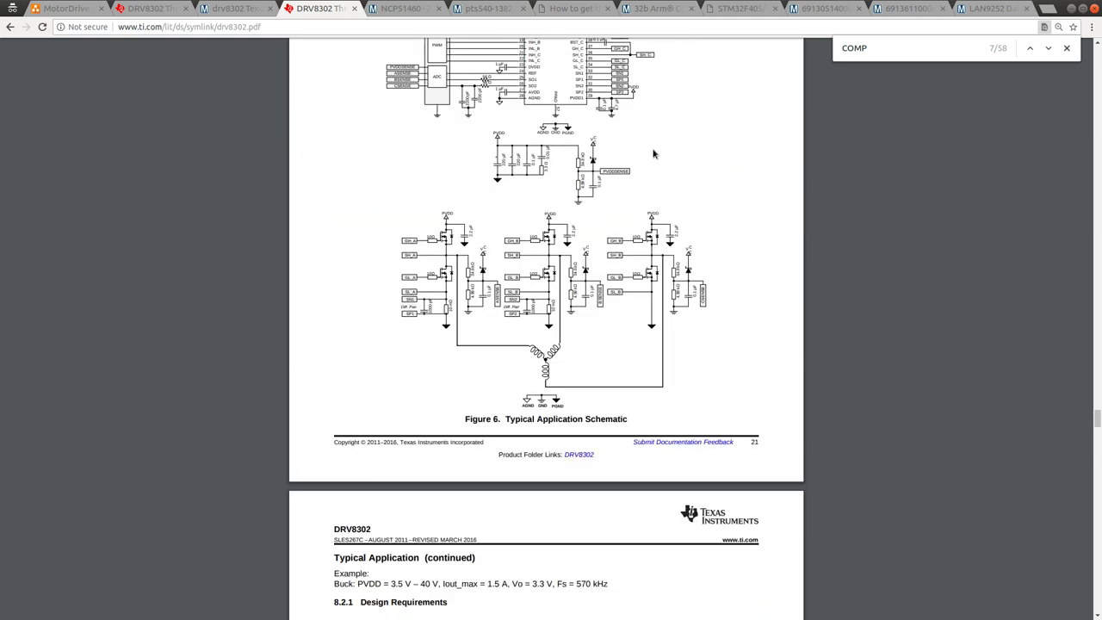
scroll(620, 144, up, 2)
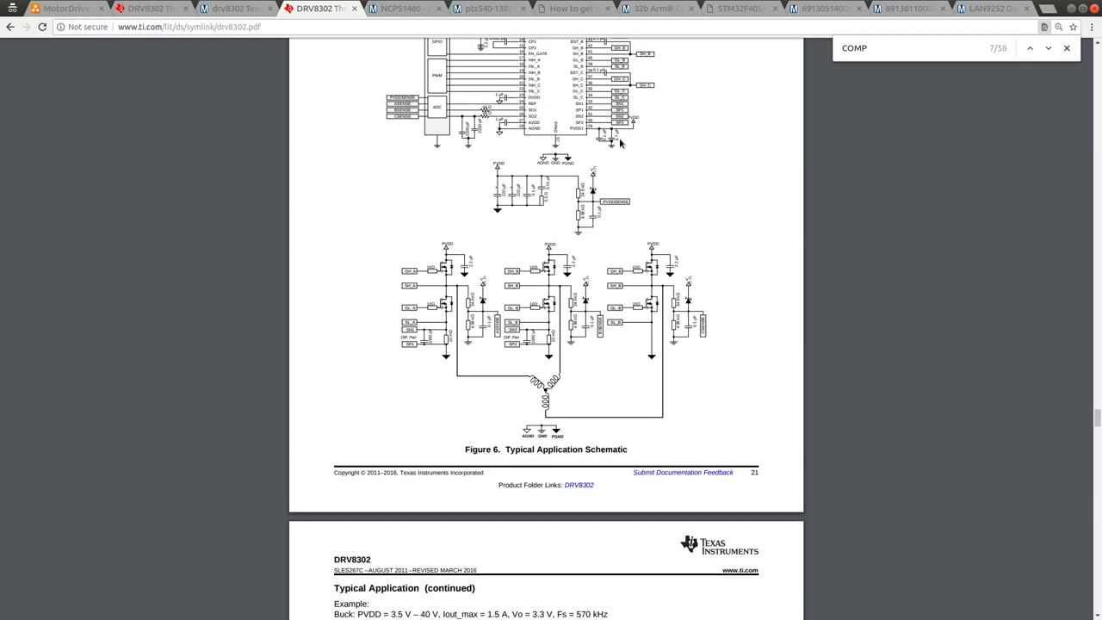
scroll(620, 144, up, 5)
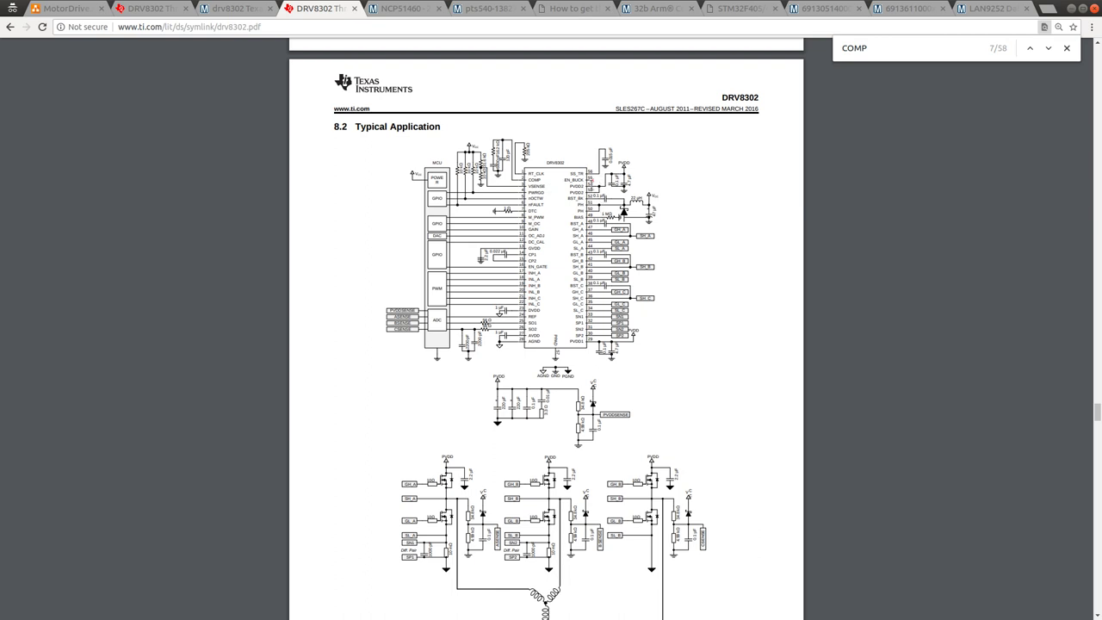
ctrl+scroll(590, 183, up, 3)
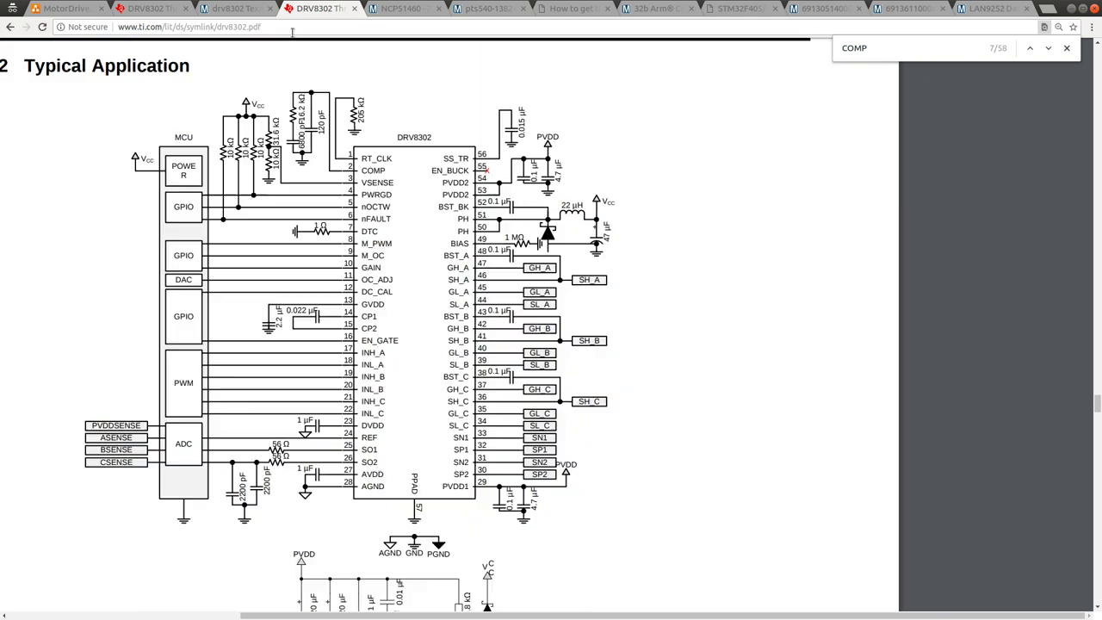
Load a second copy of the DRV8302 datasheet in place of the NCP51460 one, then return to the typical application circuit.
click(288, 29)
key(ctrl+c)
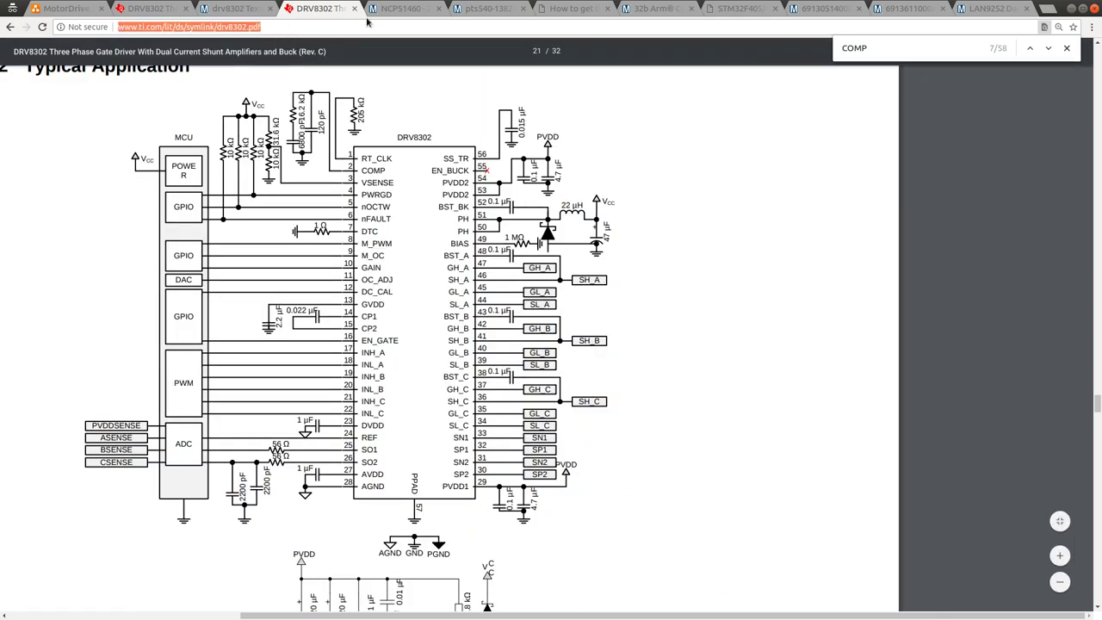
click(403, 8)
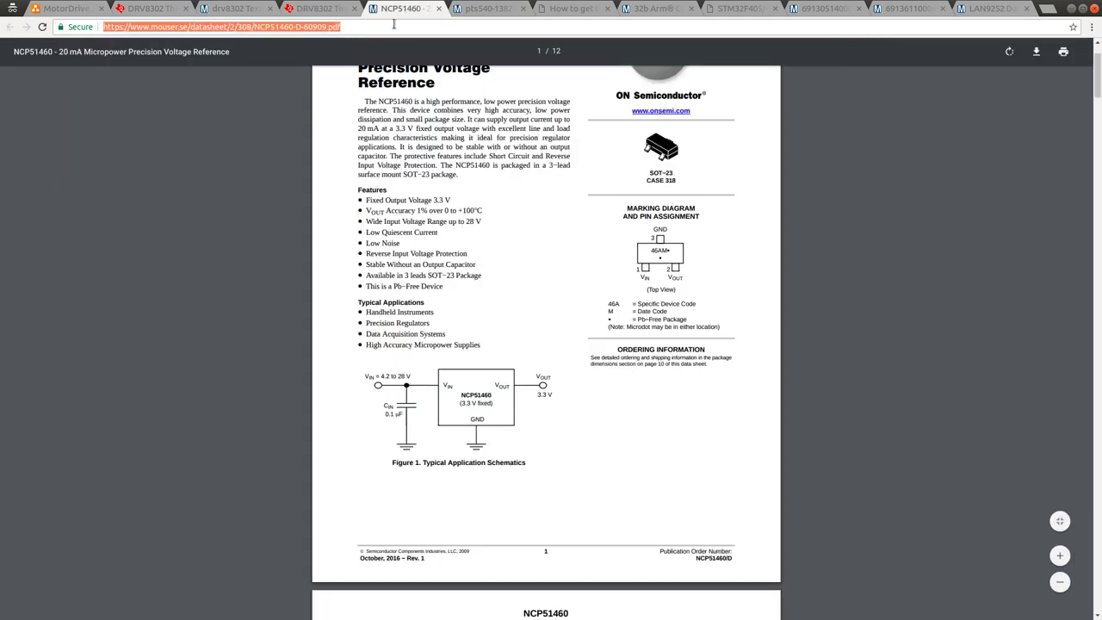
key(ctrl+v)
key(Return)
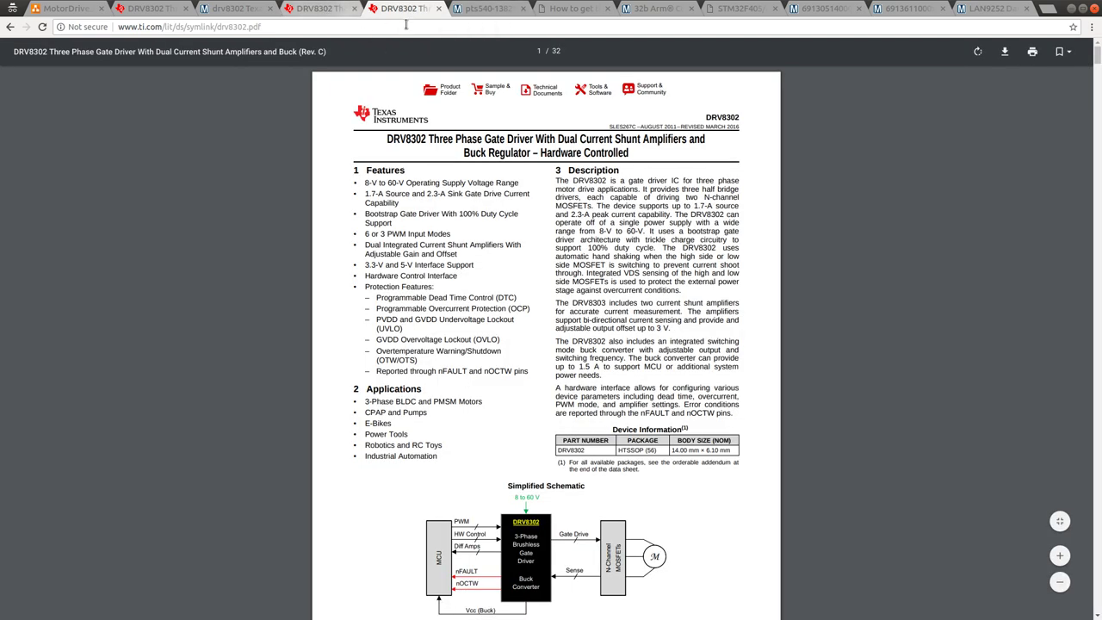
click(321, 9)
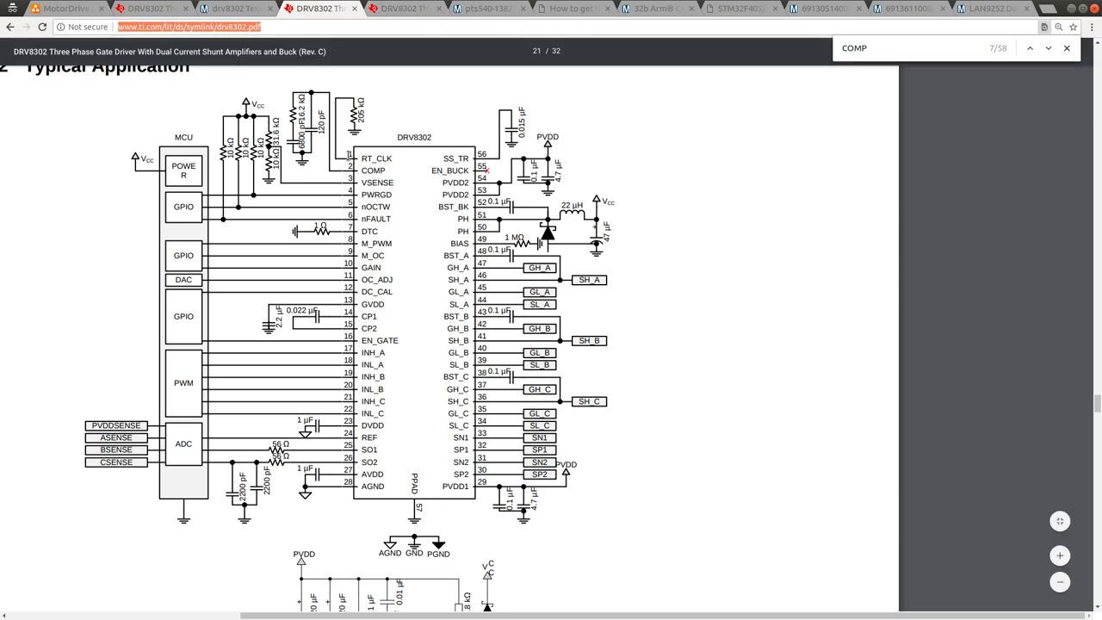
In Eeschema, place no-connect flags on the RT_CLK, COMP and VSENSE pins (1 to 3) of the DRV8302 symbol.
key(alt+Tab)
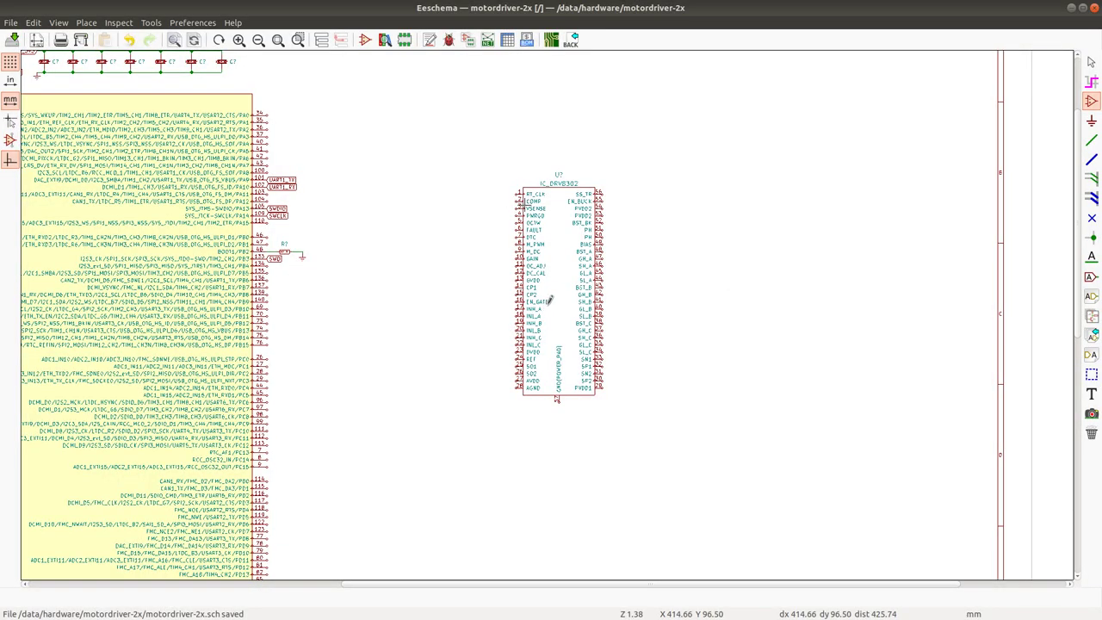
scroll(568, 310, up, 2)
scroll(581, 316, up, 1)
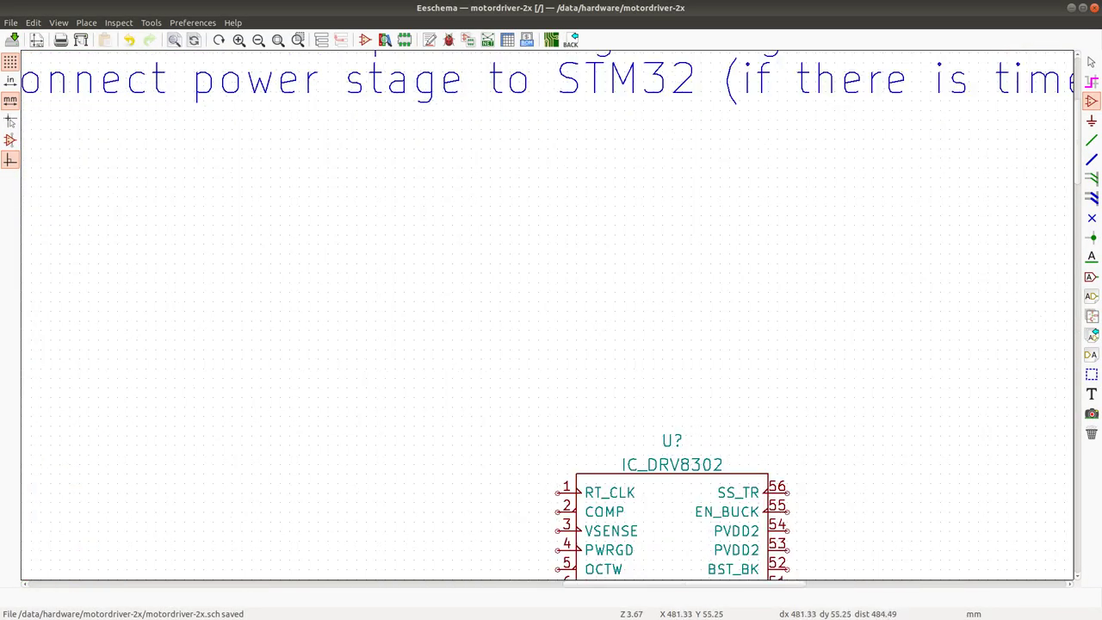
click(1091, 217)
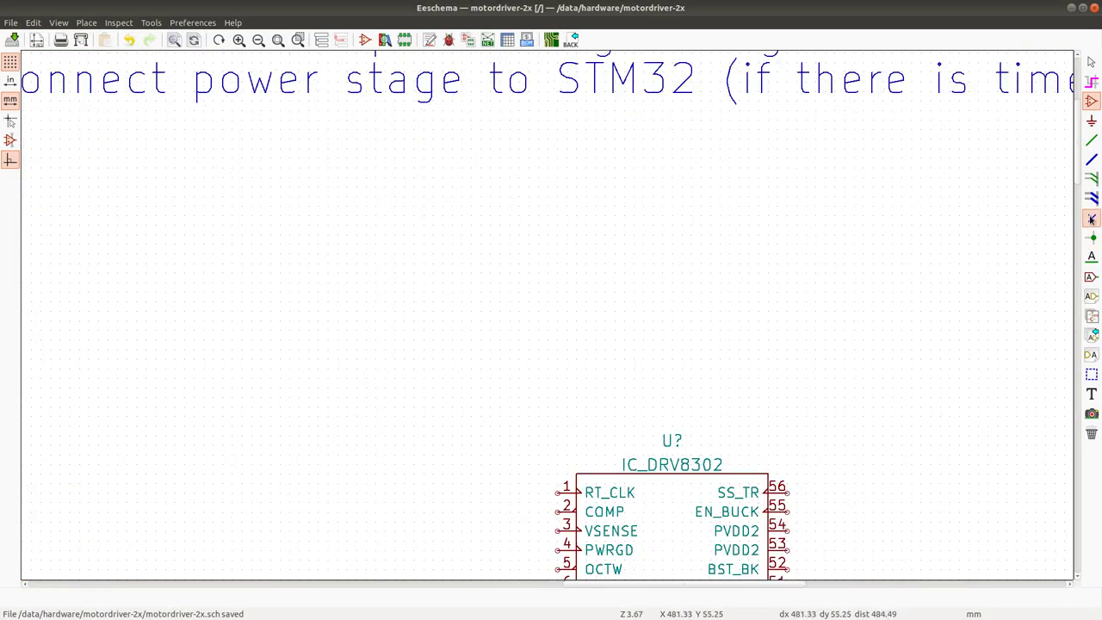
click(557, 493)
click(557, 512)
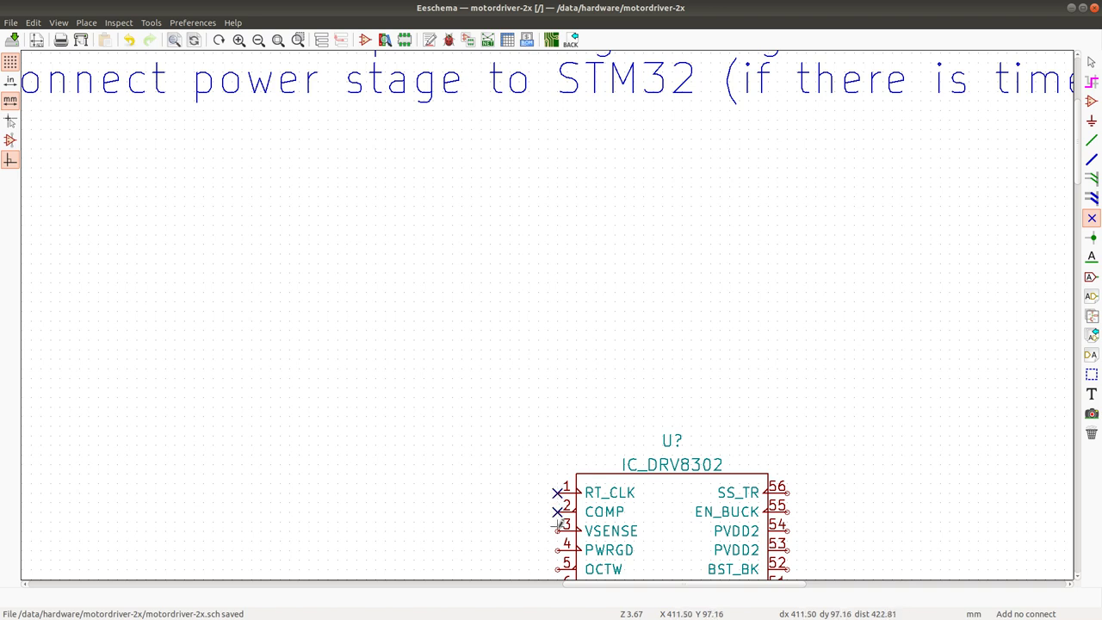
click(557, 530)
Switch to the second datasheet copy in the browser and search it for EN_BUCK.
key(alt+Tab)
key(alt+Tab)
key(alt+Tab)
click(425, 12)
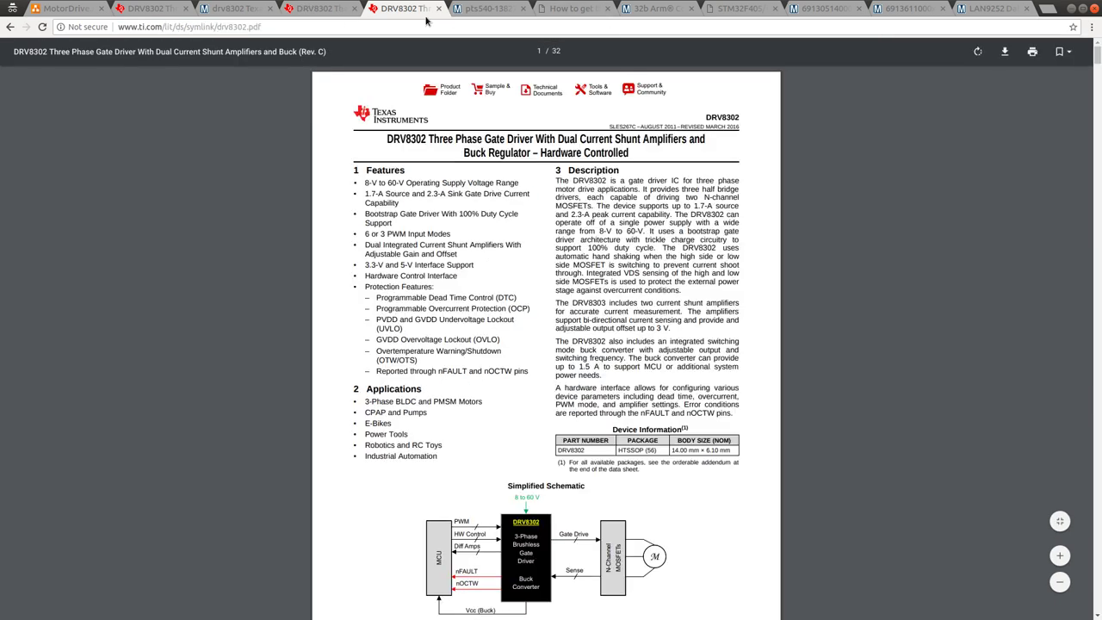
key(ctrl+f)
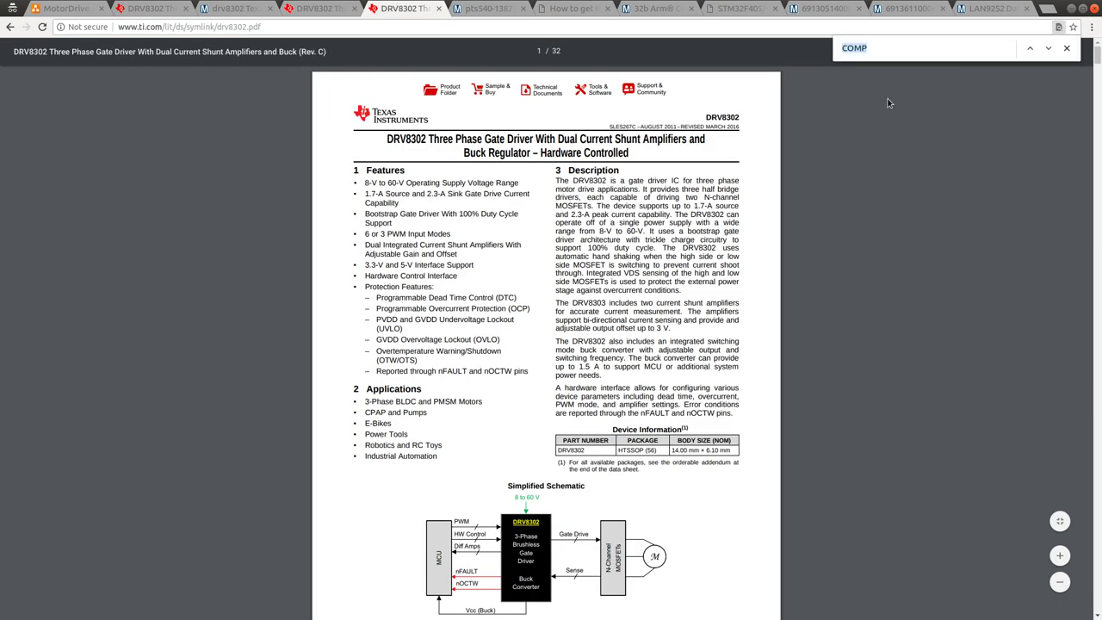
text(EN_BUCK)
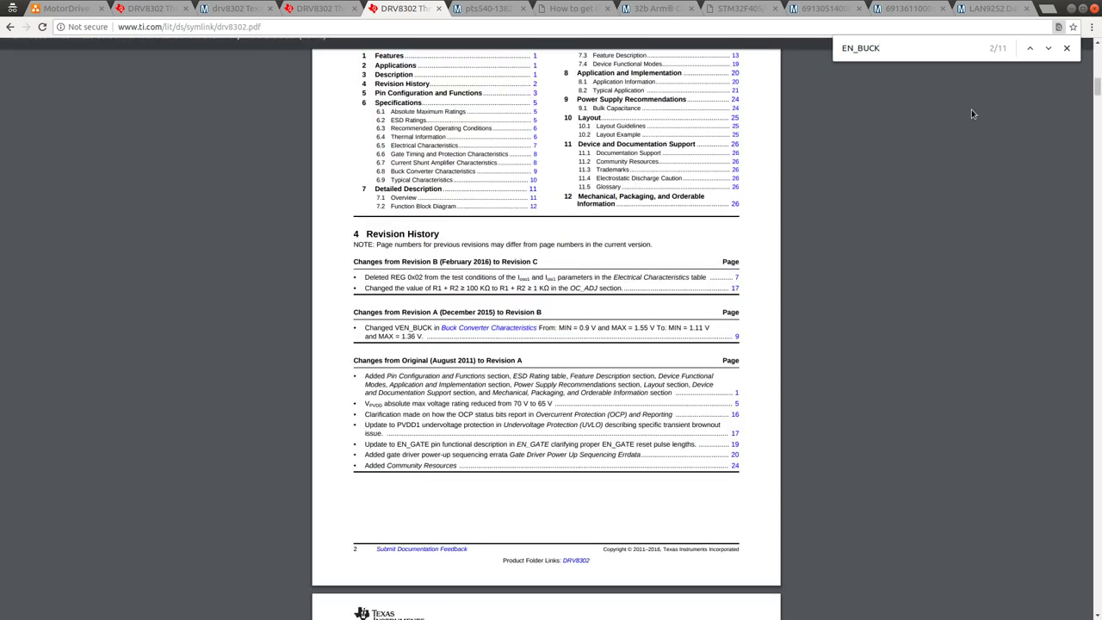
key(Return)
Skim the DRV8302 datasheet's specifications, typical application and layout sections for EN_BUCK guidance, returning to the pin functions on page 3.
scroll(669, 378, down, 4)
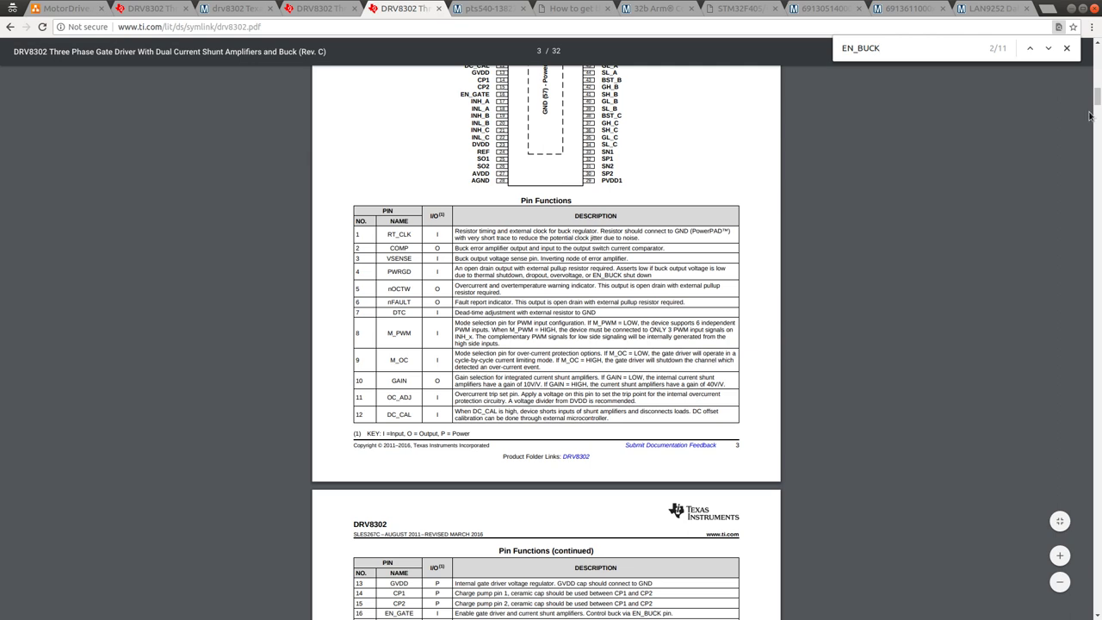
drag(1098, 98, 1093, 196)
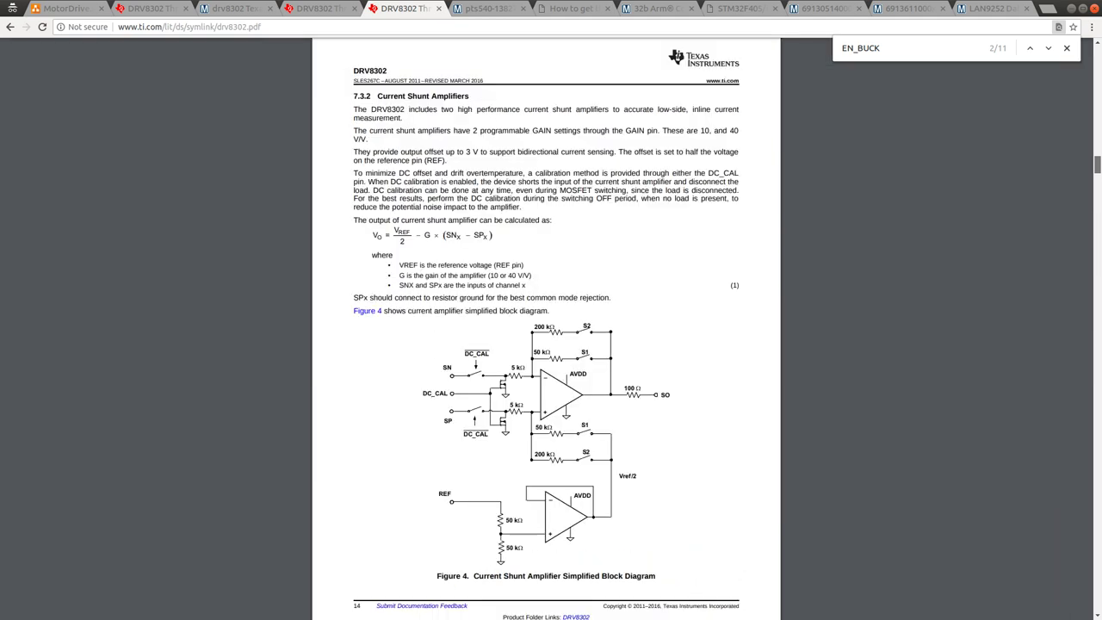
scroll(546, 327, up, 15)
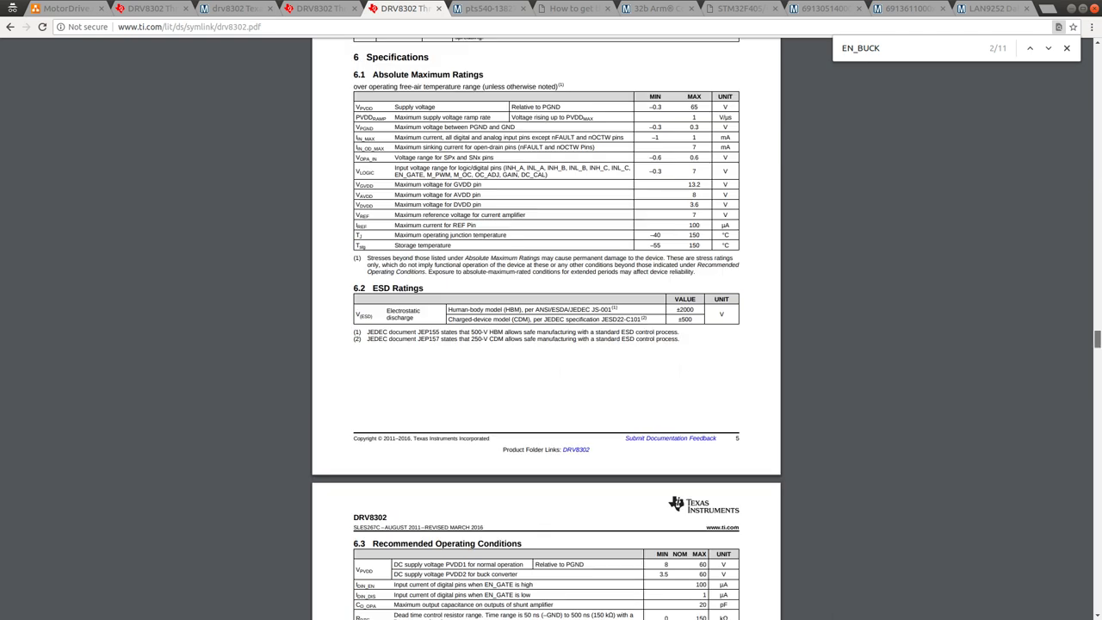
scroll(545, 327, down, 5)
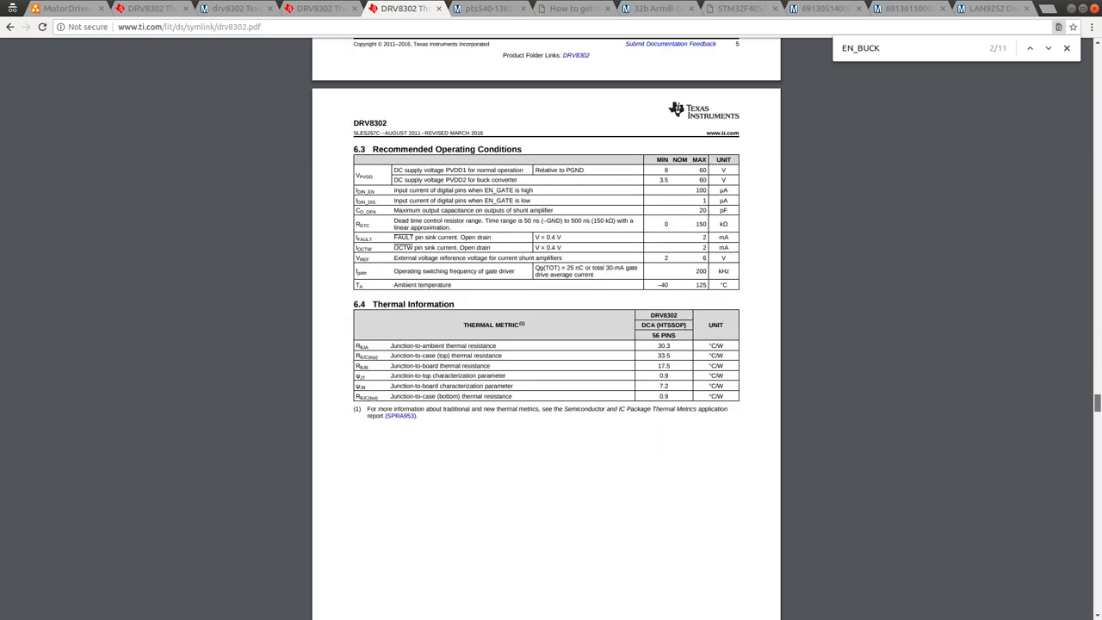
scroll(546, 328, down, 20)
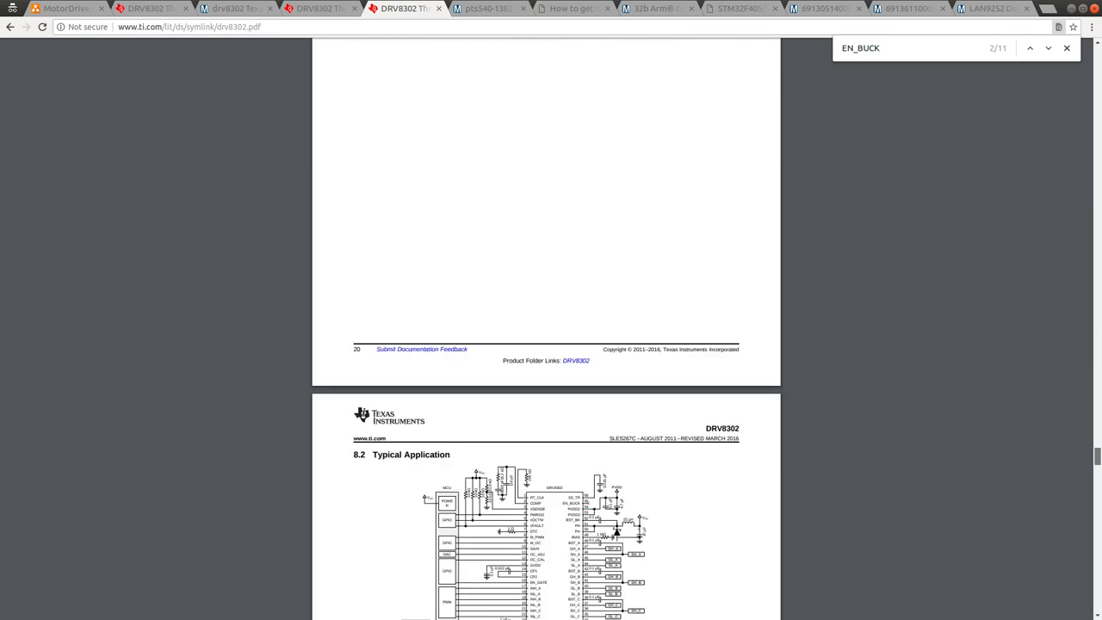
scroll(546, 327, down, 20)
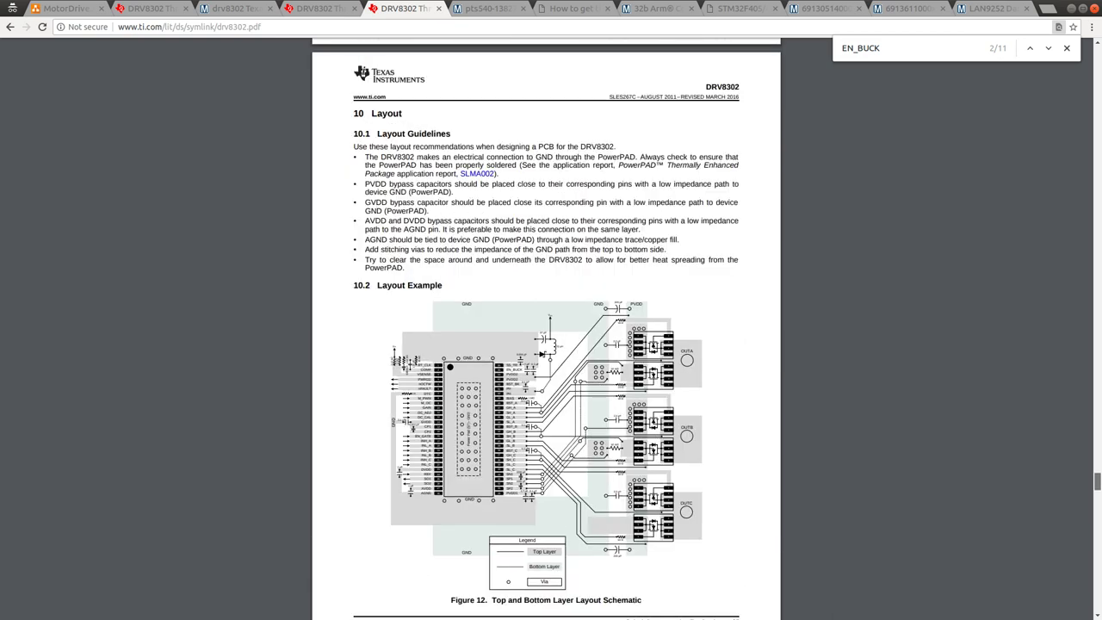
scroll(546, 328, up, 20)
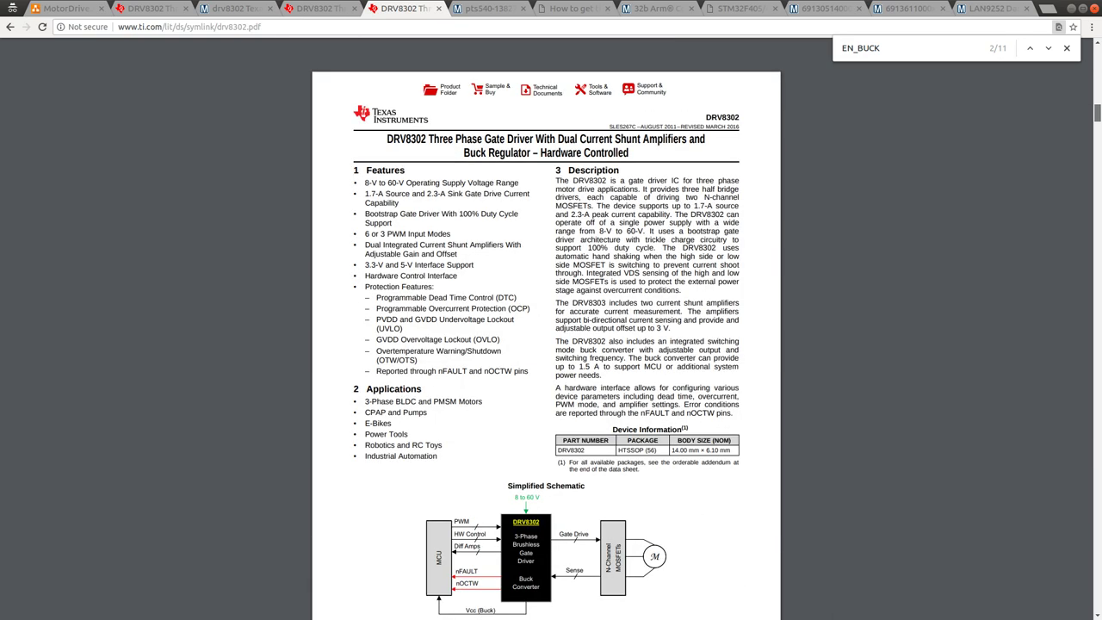
scroll(868, 250, down, 15)
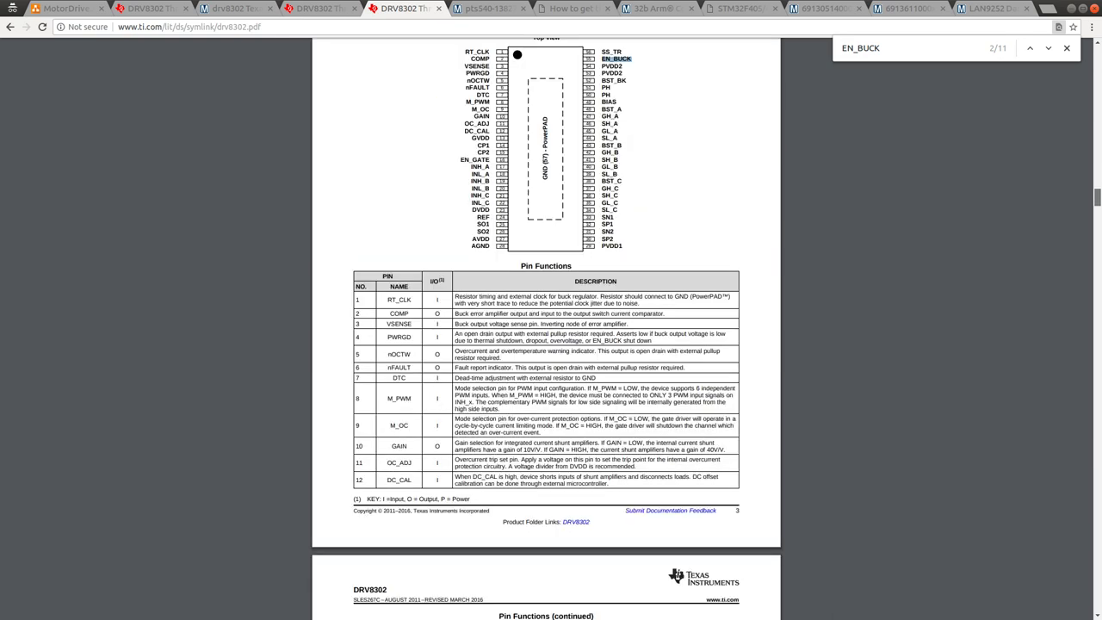
Go through the buck converter characteristics and detailed description to section 7.2, and examine the buck converter pins in the function block diagram.
scroll(758, 240, down, 20)
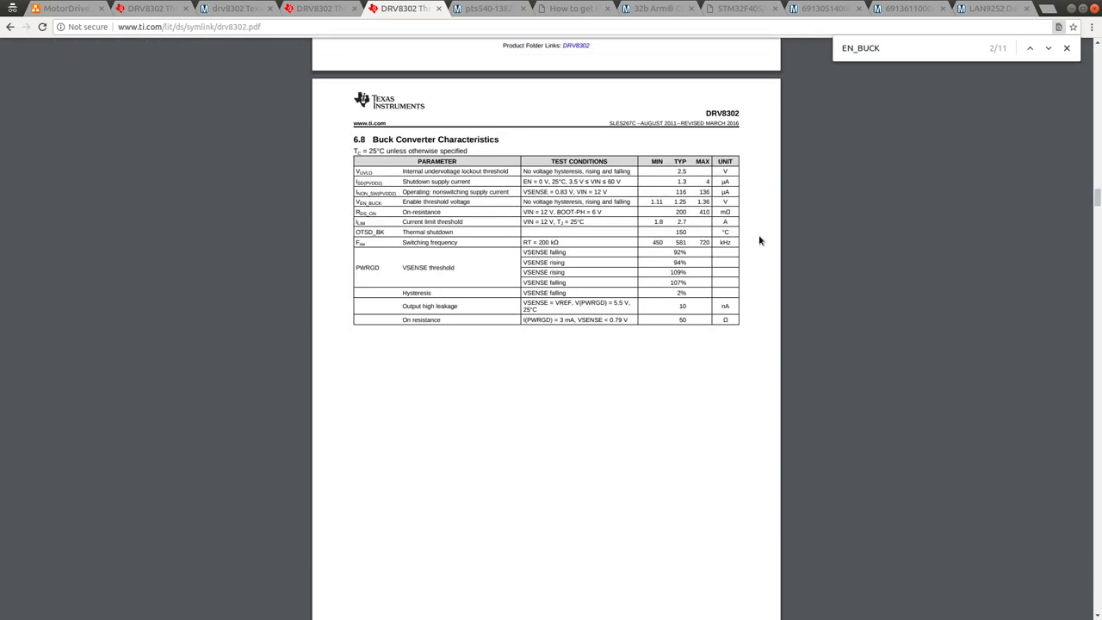
scroll(760, 240, down, 6)
scroll(759, 240, down, 10)
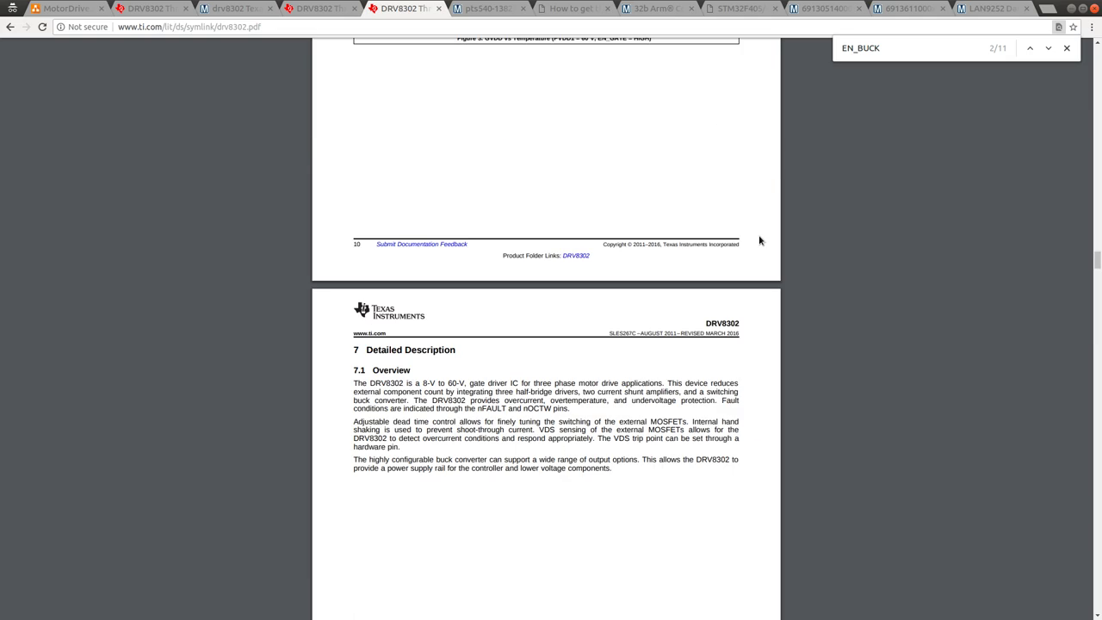
scroll(759, 240, down, 20)
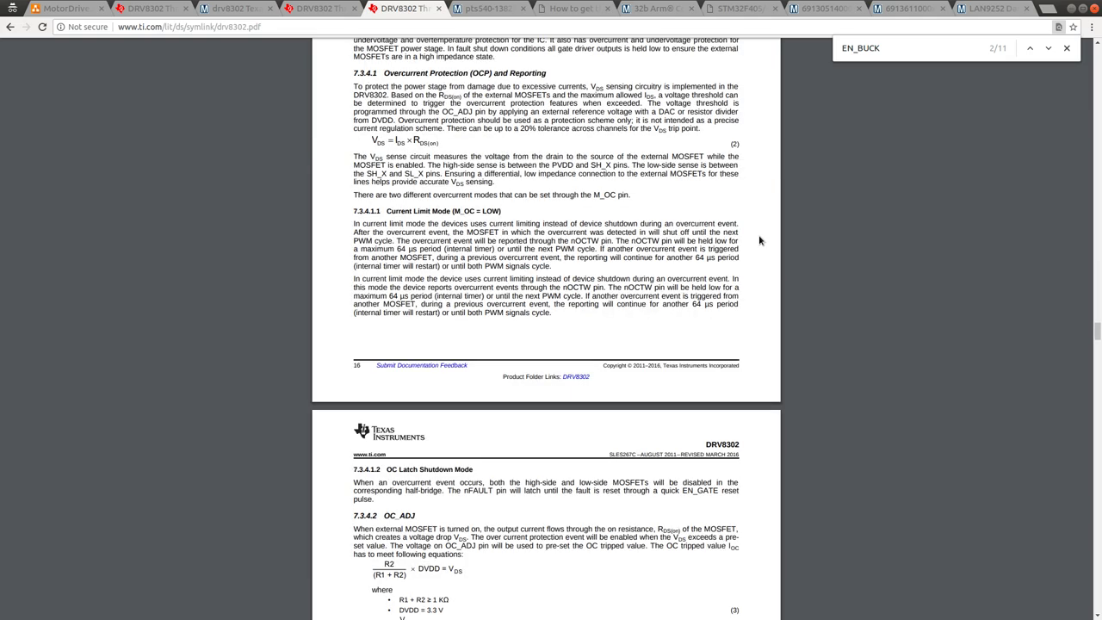
scroll(759, 240, up, 20)
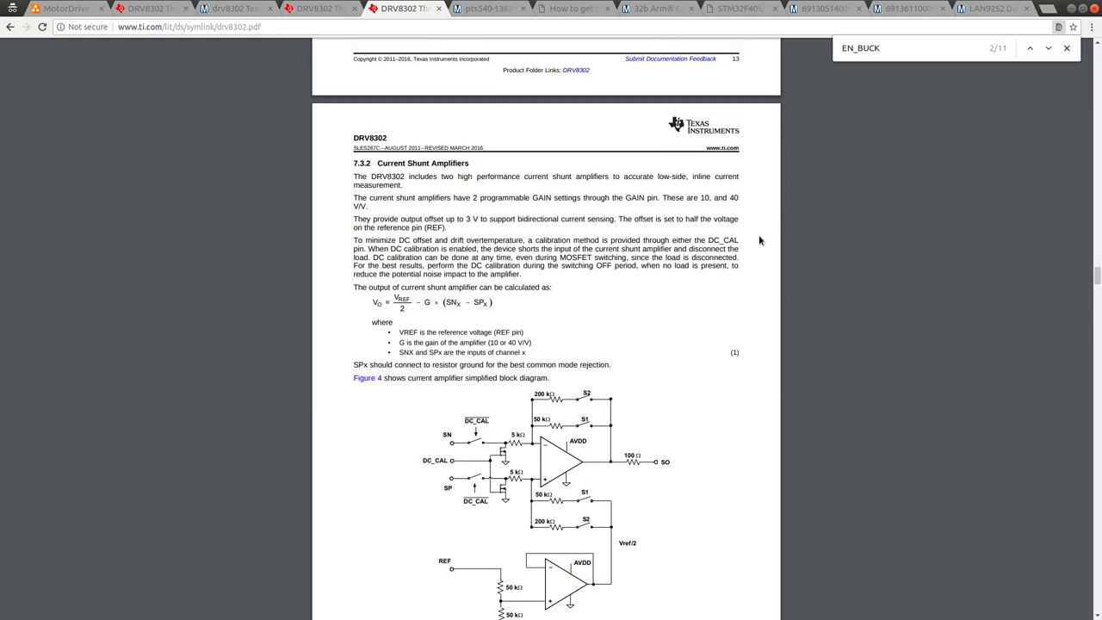
scroll(759, 240, up, 5)
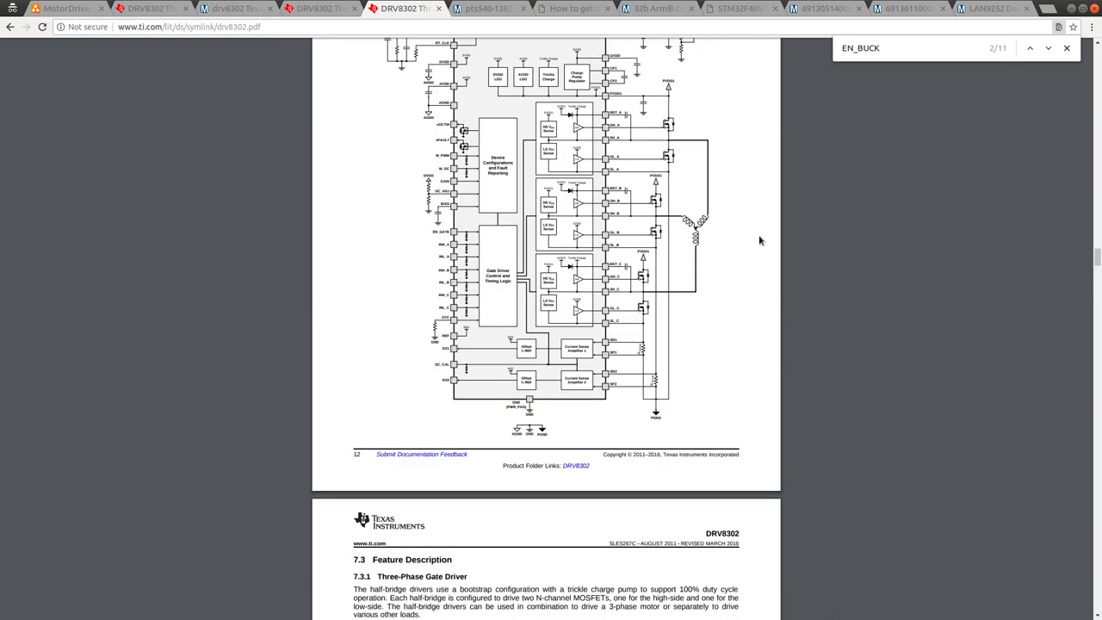
scroll(759, 240, up, 5)
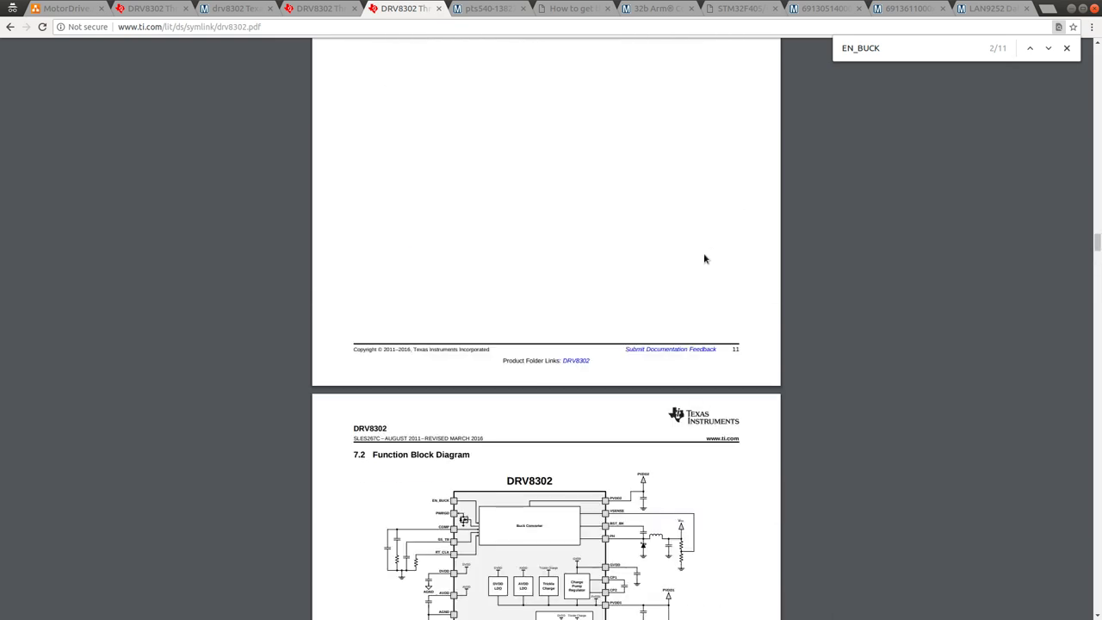
scroll(630, 498, down, 1)
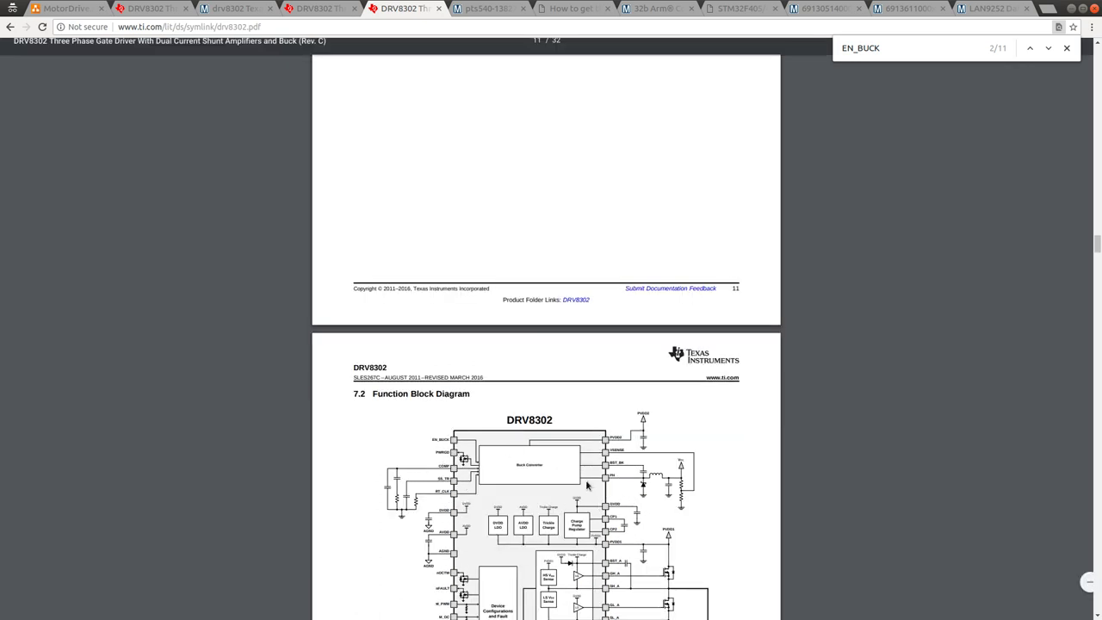
In Eeschema, place no-connect flags on the DRV8302's PWRGD, PVDD2, BST_BK and SS_TR pins, checking them against the datasheet's function block diagram.
key(alt+Tab)
click(557, 549)
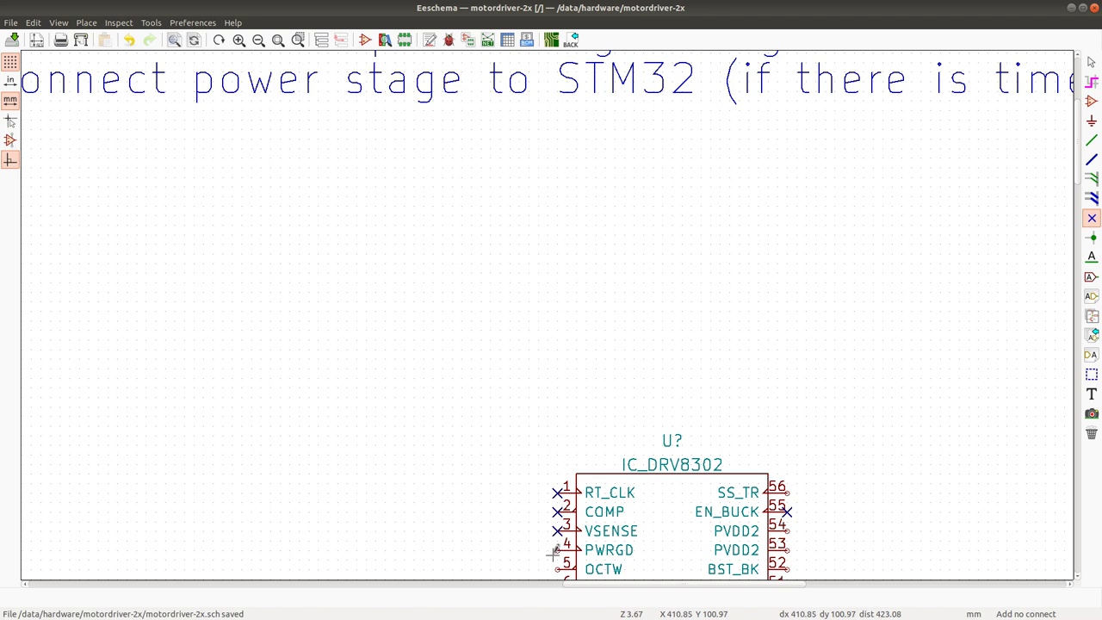
click(786, 530)
key(alt+Tab)
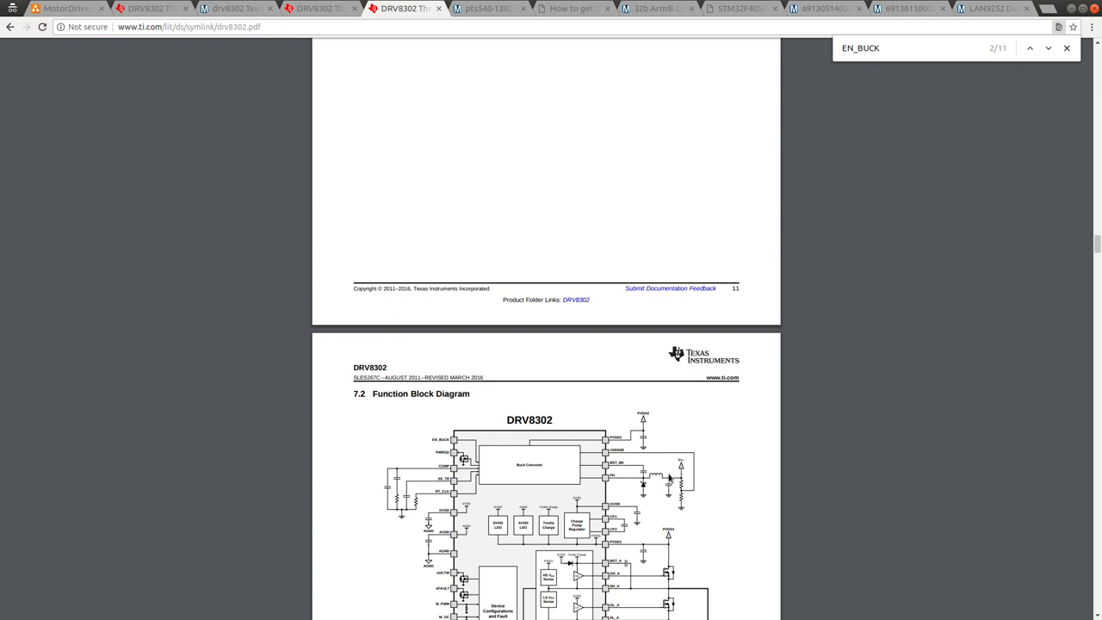
key(alt+Tab)
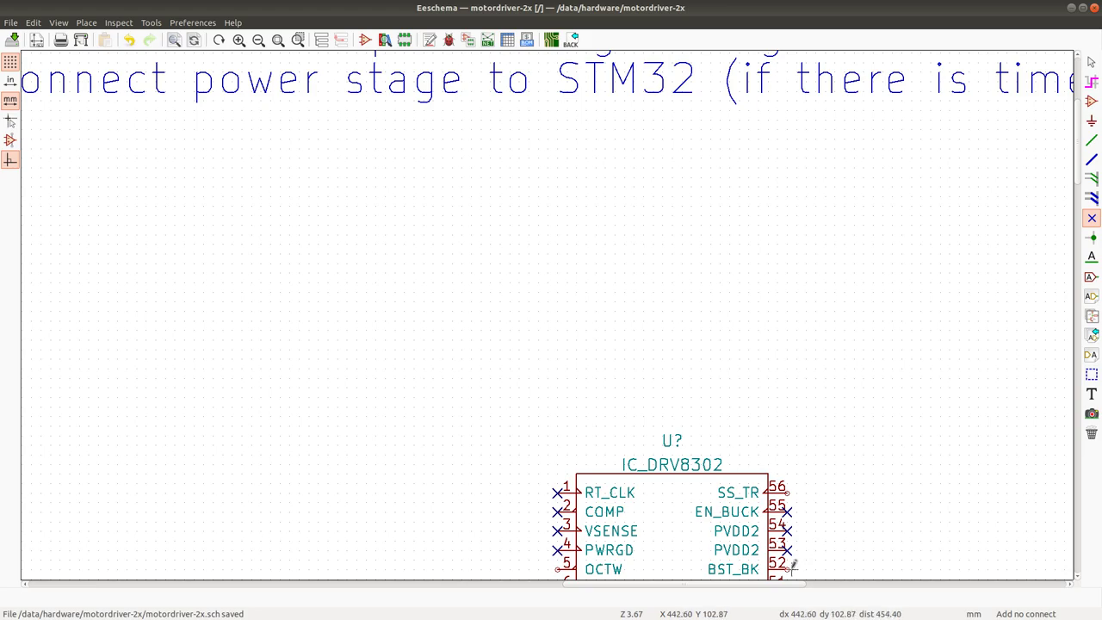
key(alt+Tab)
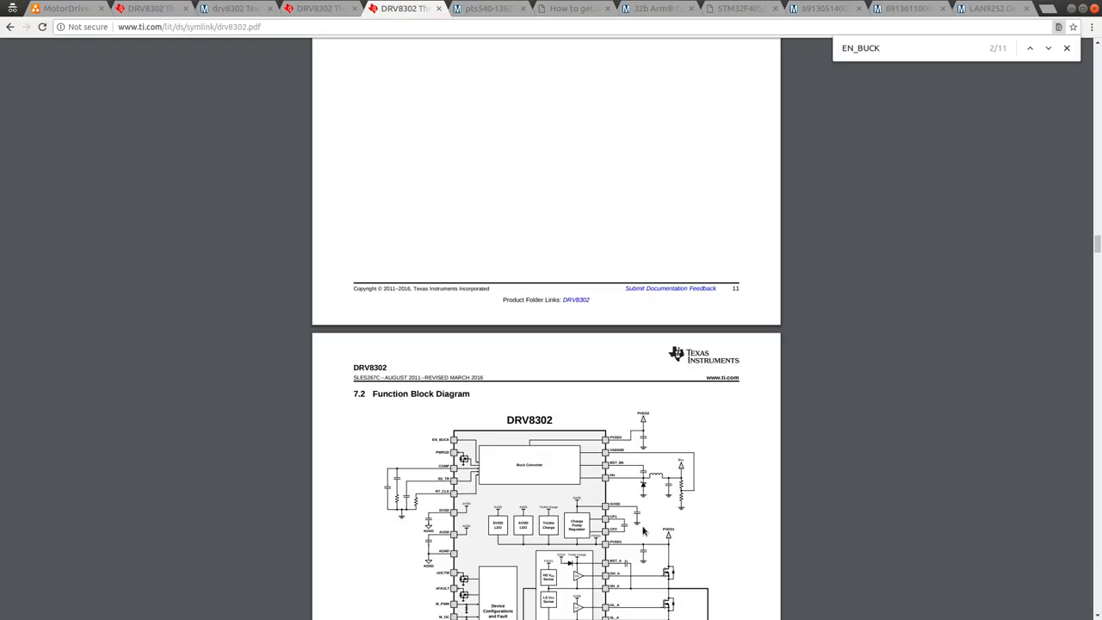
scroll(644, 531, down, 1)
key(alt+Tab)
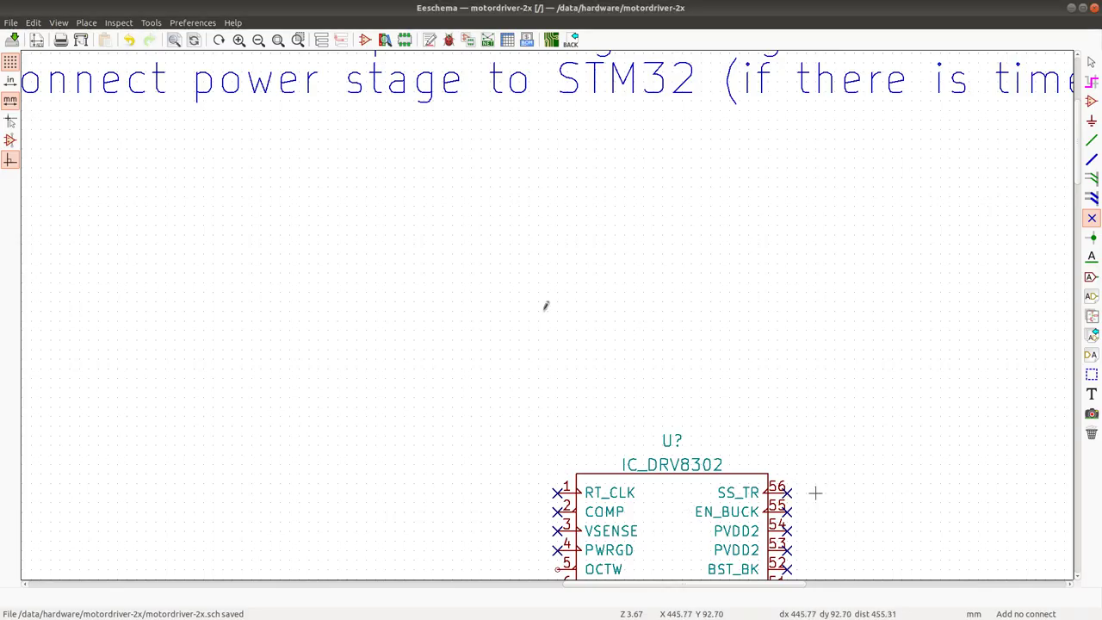
scroll(544, 308, down, 3)
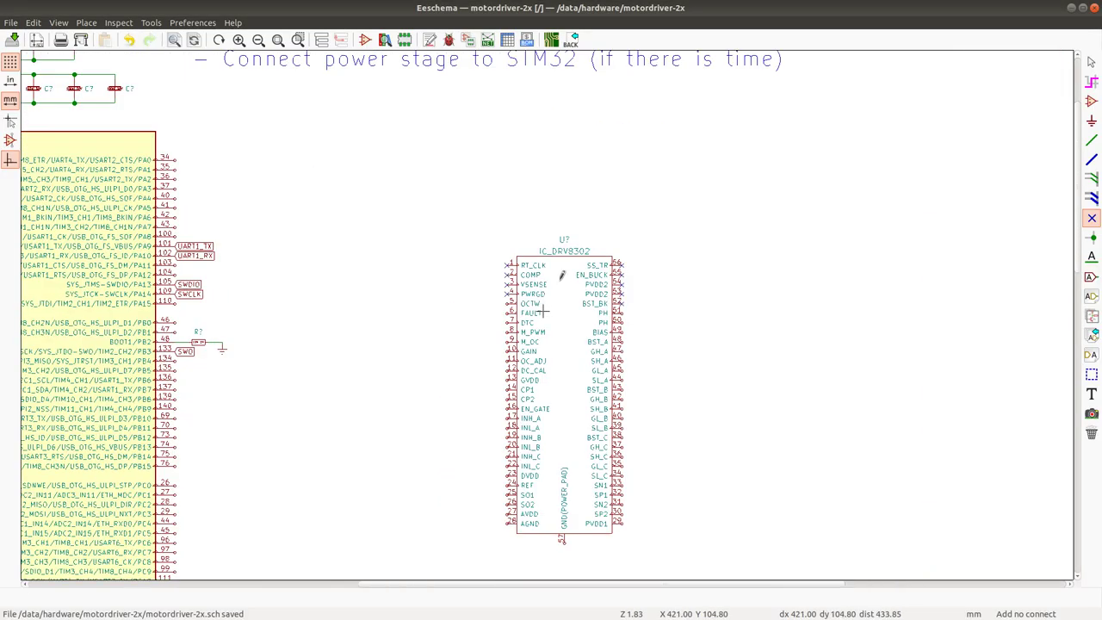
scroll(543, 311, up, 1)
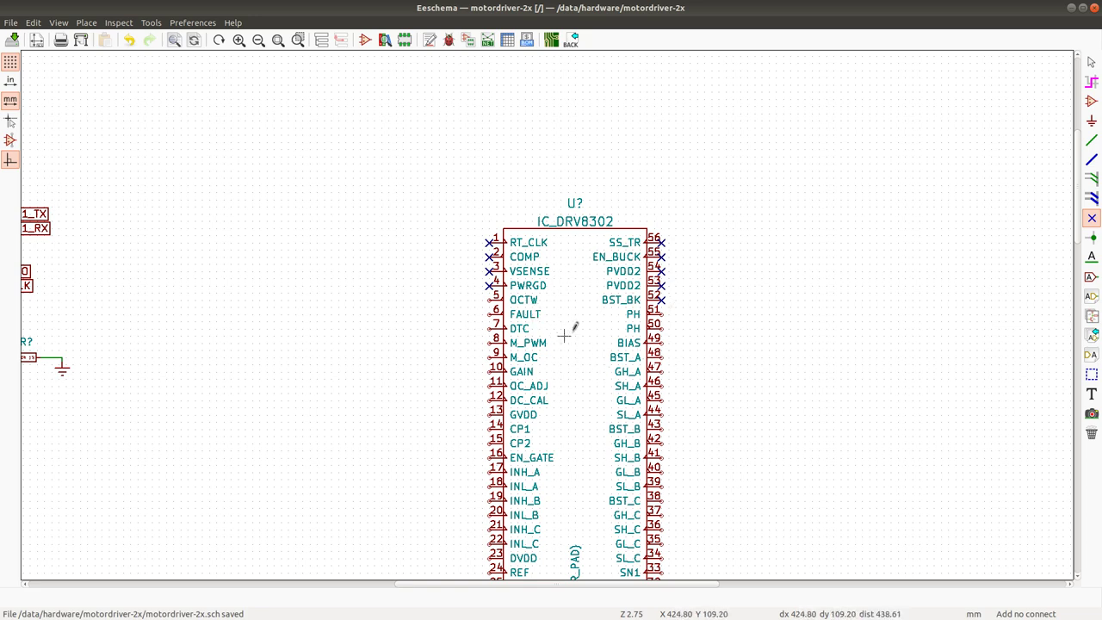
In the browser, compare the PH pin wiring in the Typical Application schematic with the function block diagram in the second datasheet copy.
key(alt+Tab)
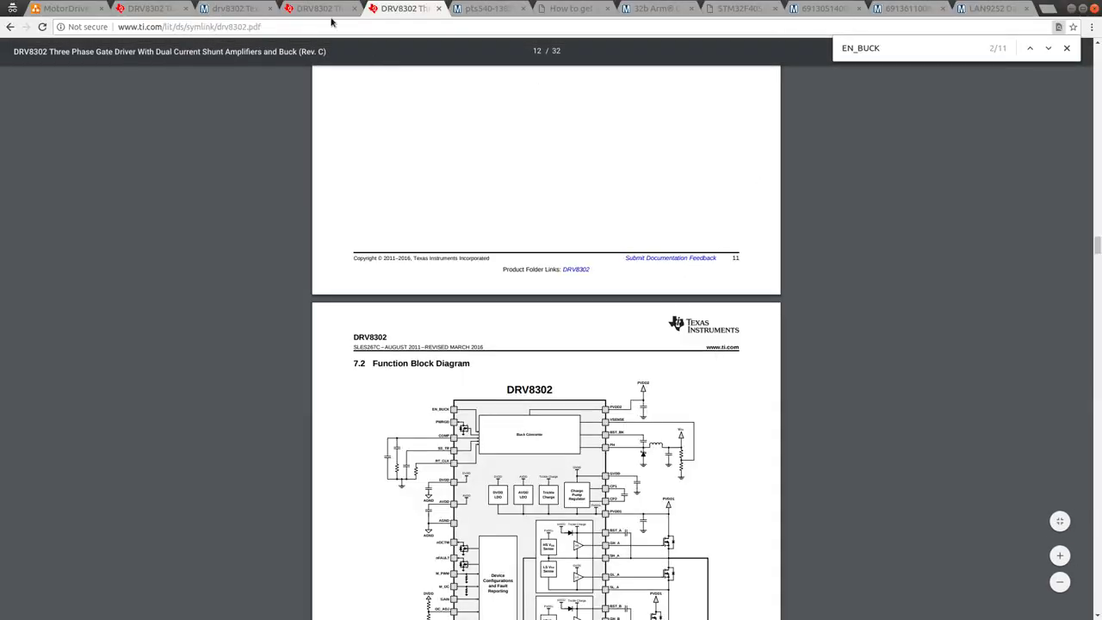
key(ctrl+shift+Tab)
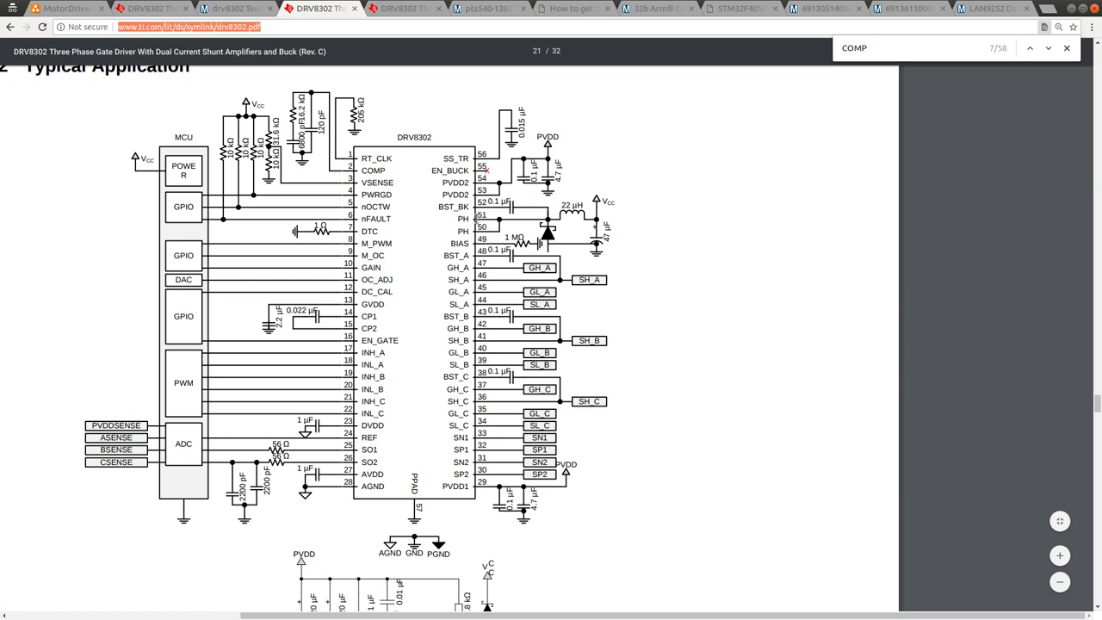
key(alt+Tab)
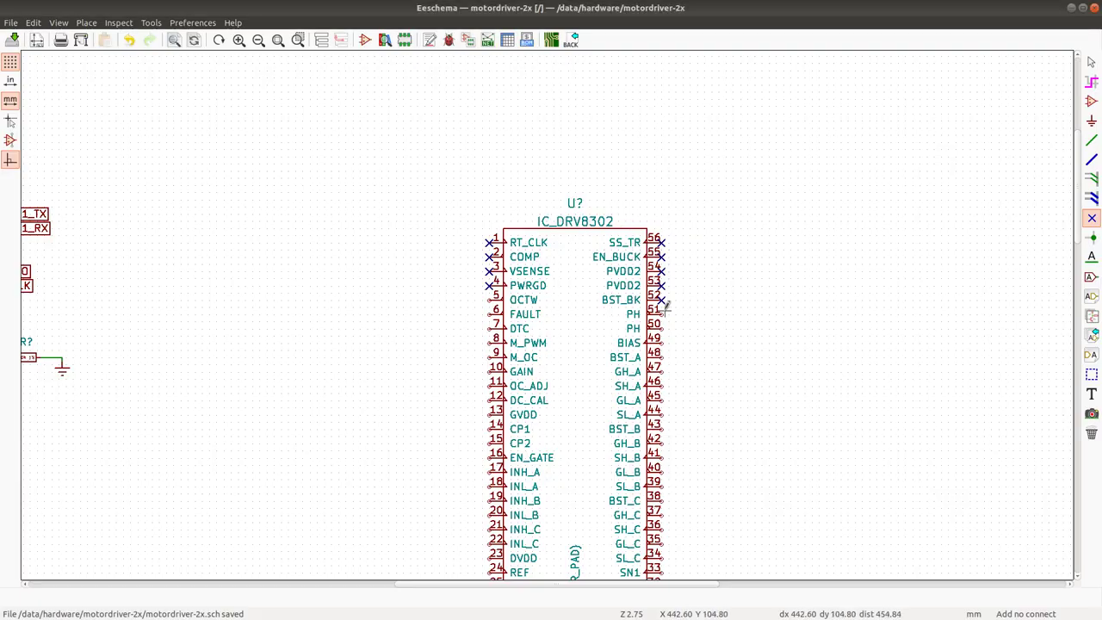
key(alt+Tab)
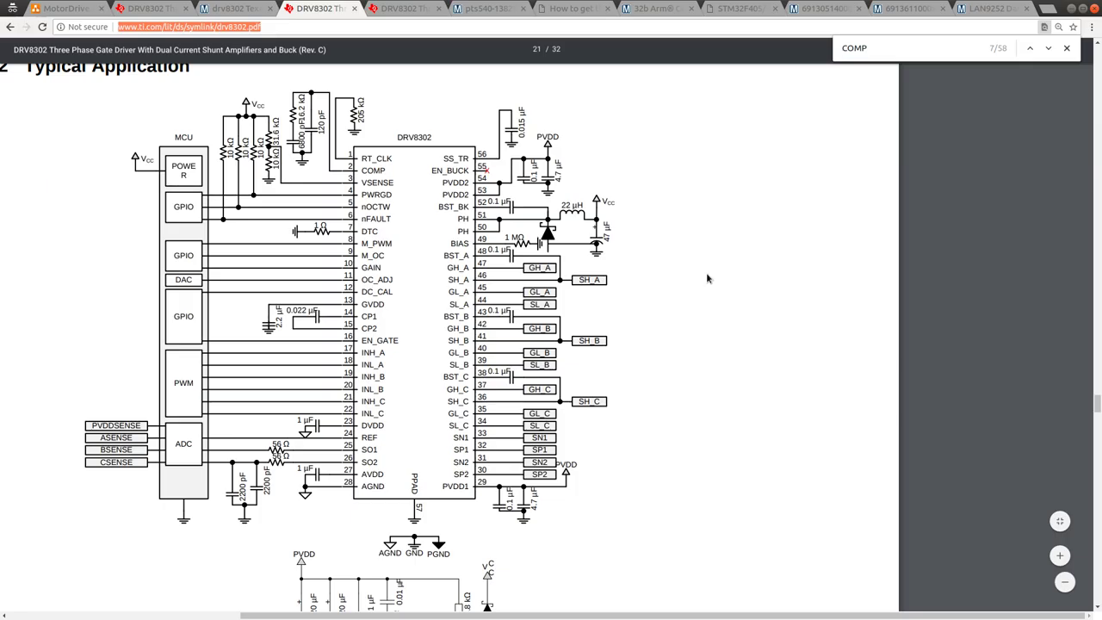
click(397, 11)
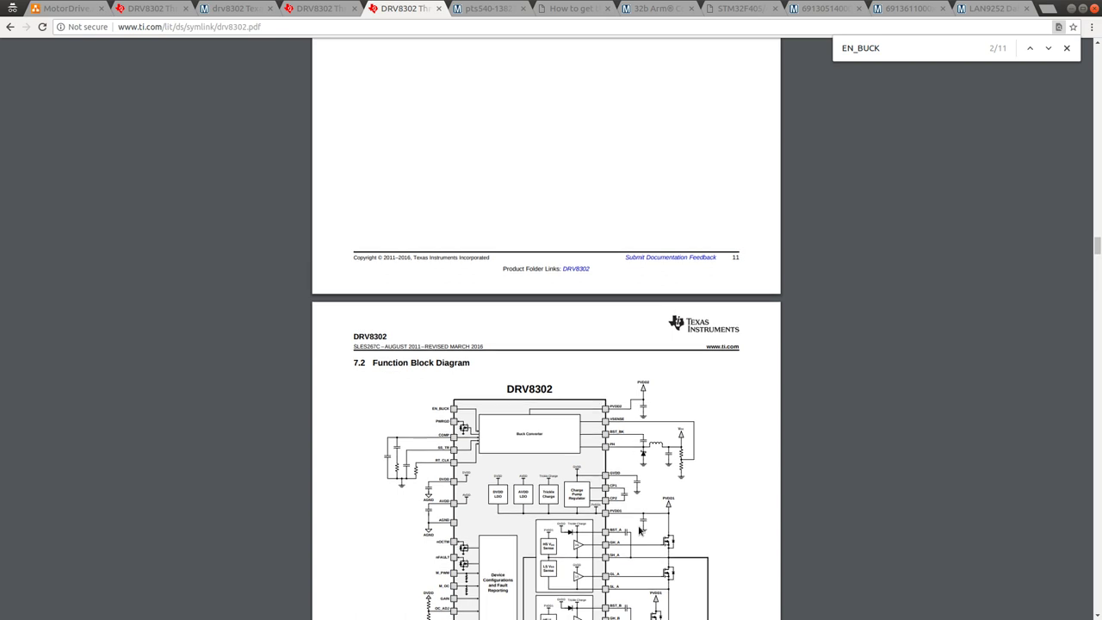
scroll(639, 530, down, 2)
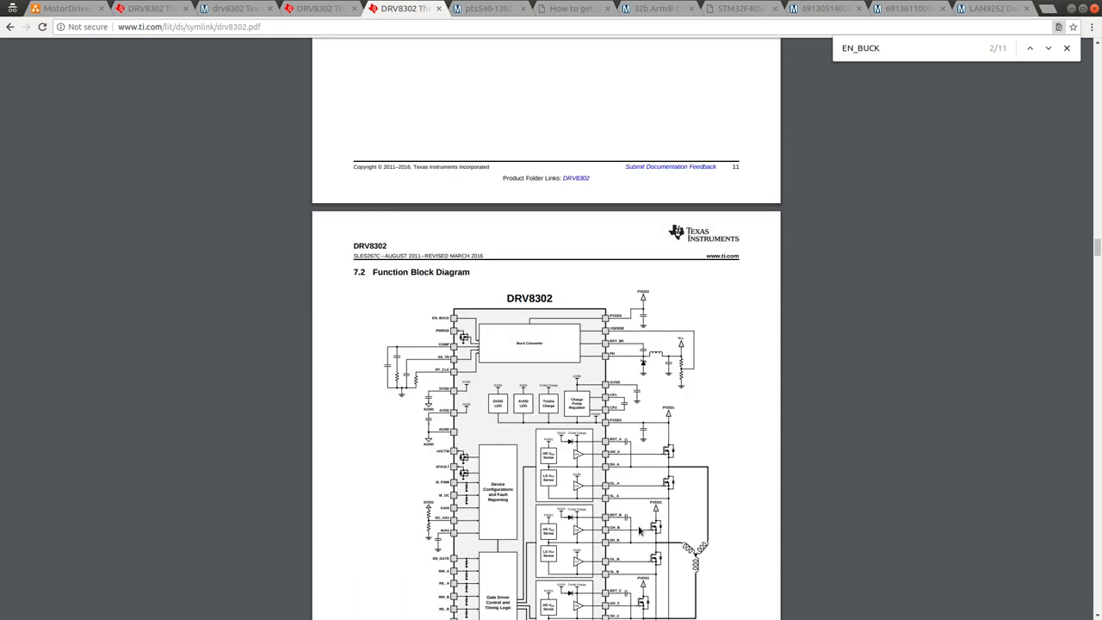
scroll(639, 530, down, 2)
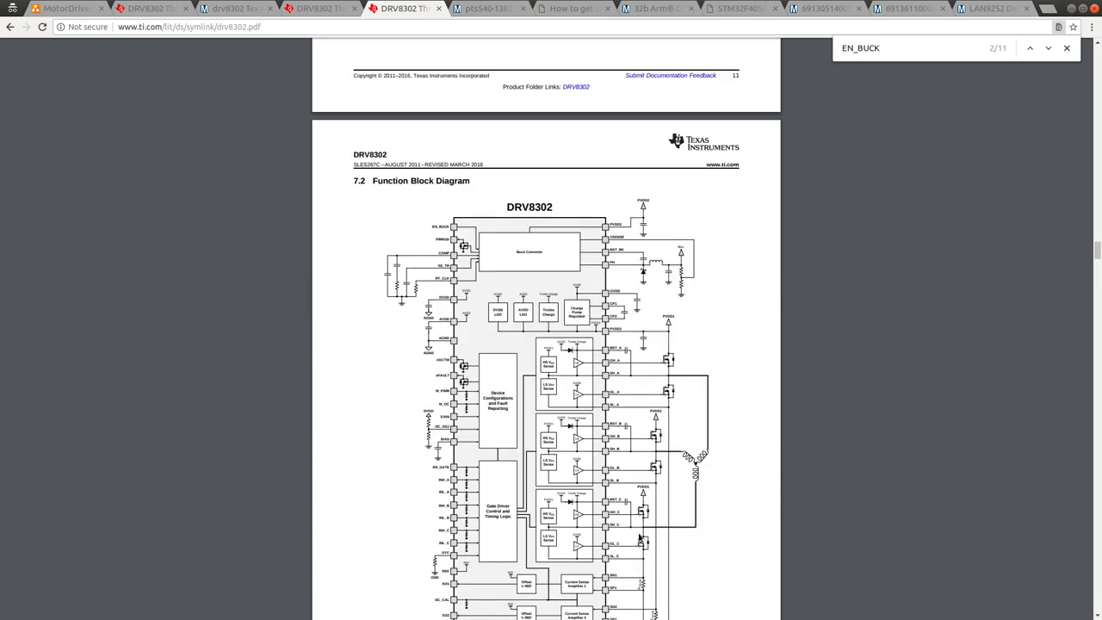
scroll(640, 539, down, 1)
scroll(640, 539, down, 2)
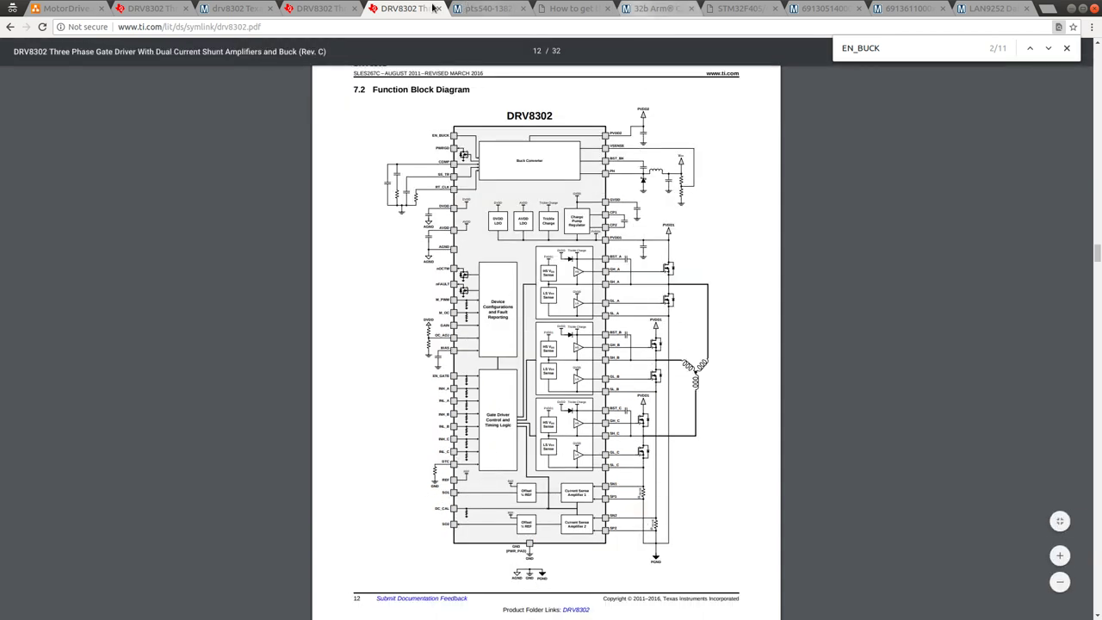
Search the datasheet for PVDD2 and read the pin configuration and pin functions tables on pages 3 and 4.
key(ctrl+f)
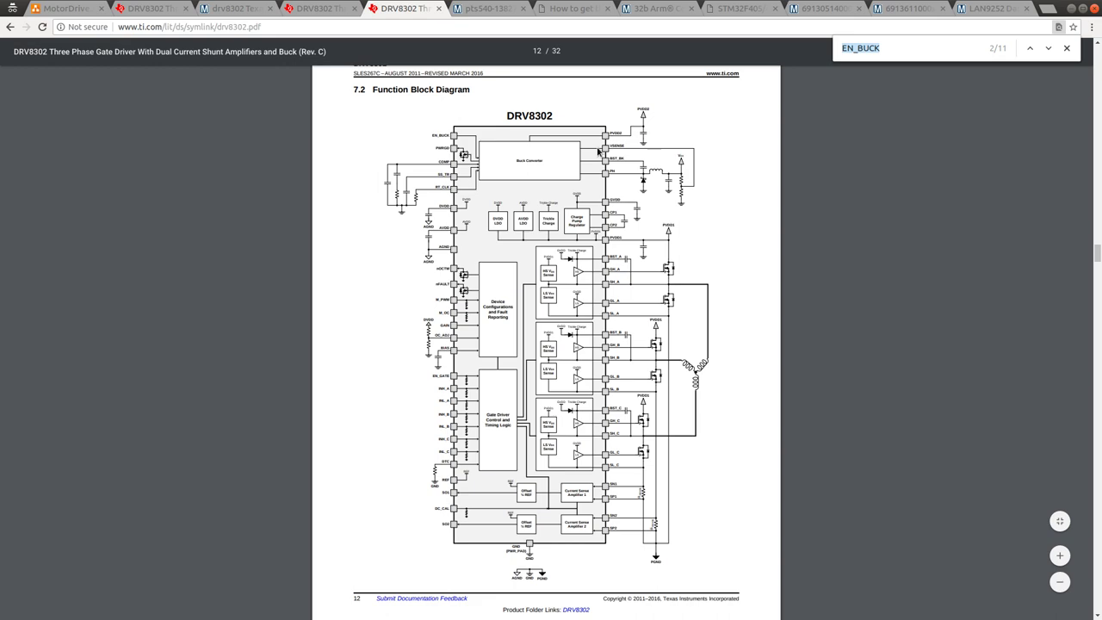
text(PVDD2)
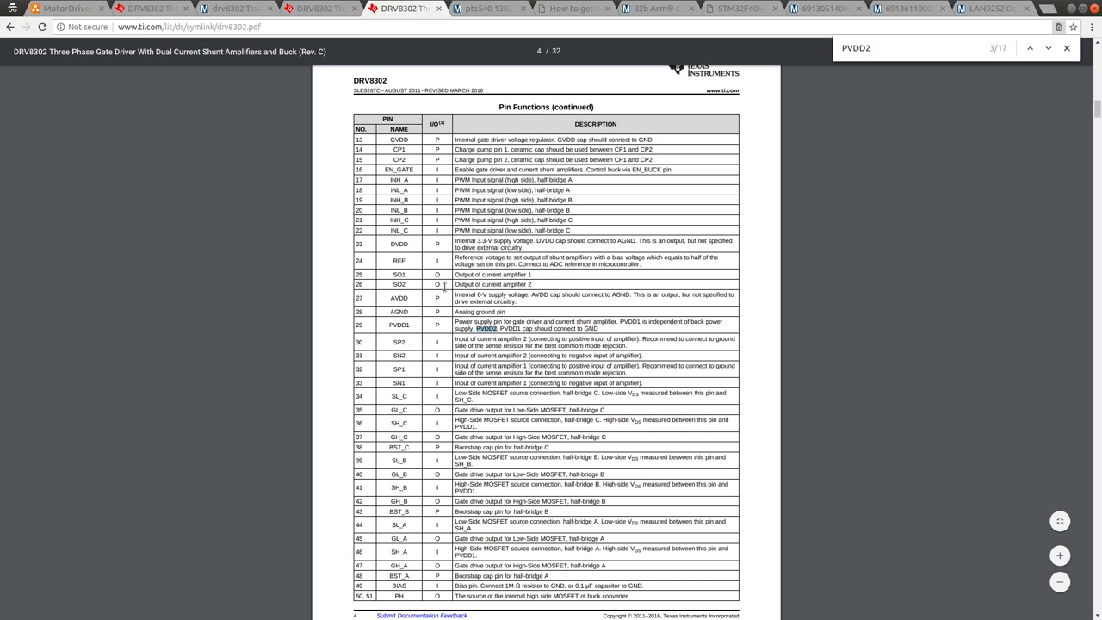
scroll(444, 286, up, 3)
scroll(490, 321, up, 12)
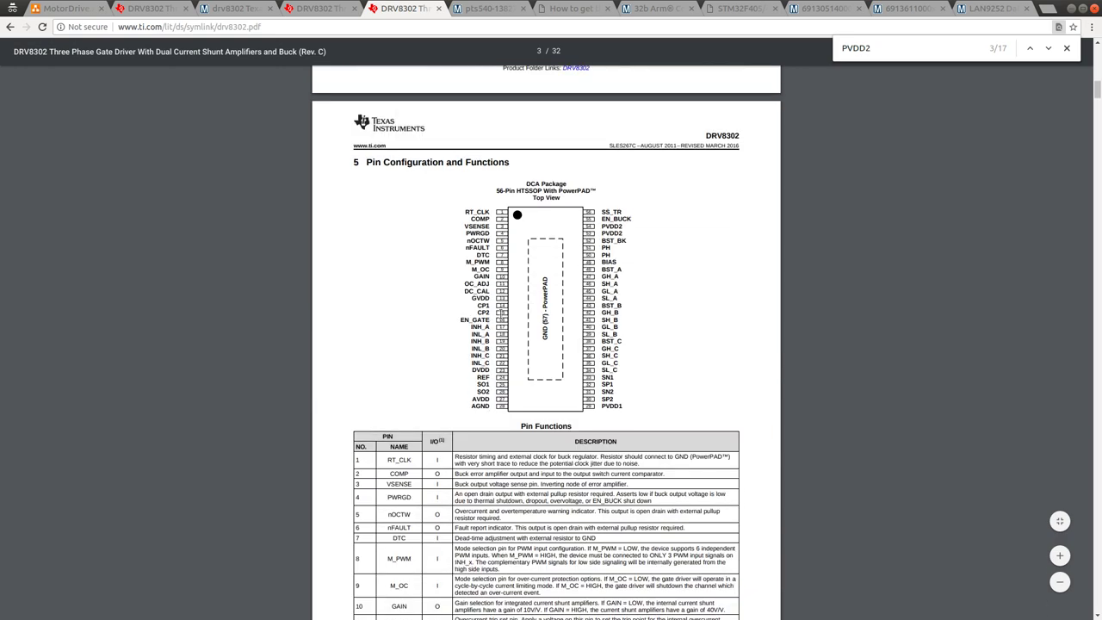
scroll(579, 248, down, 10)
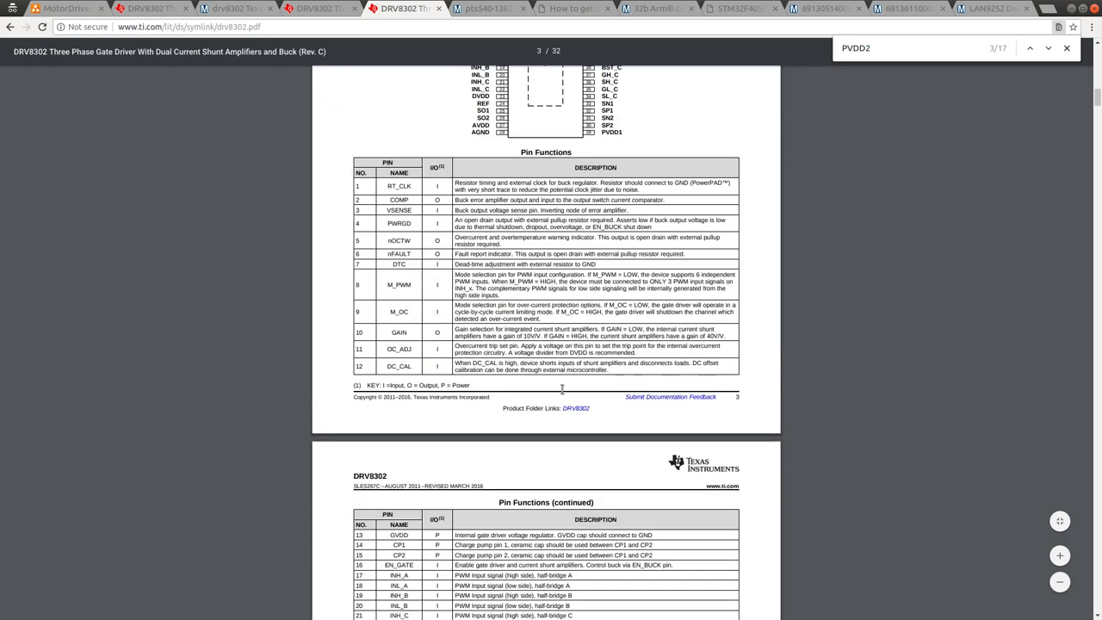
scroll(563, 390, down, 3)
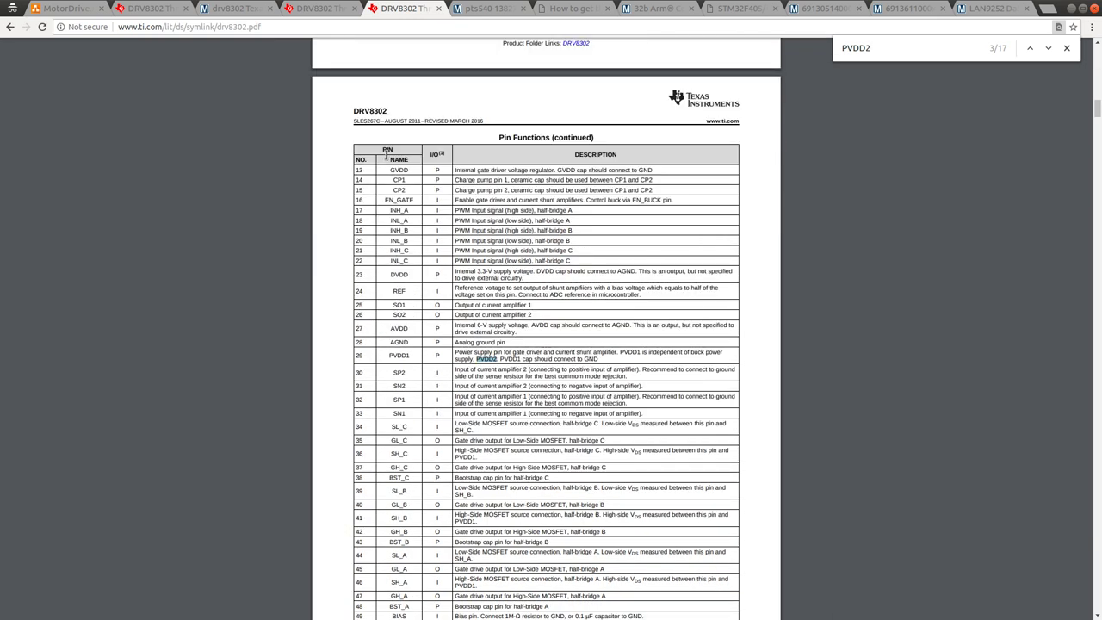
Check the buck converter entries in the datasheet's pin functions tables, and place no-connect flags on both DRV8302 PH pins in Eeschema.
scroll(401, 290, up, 5)
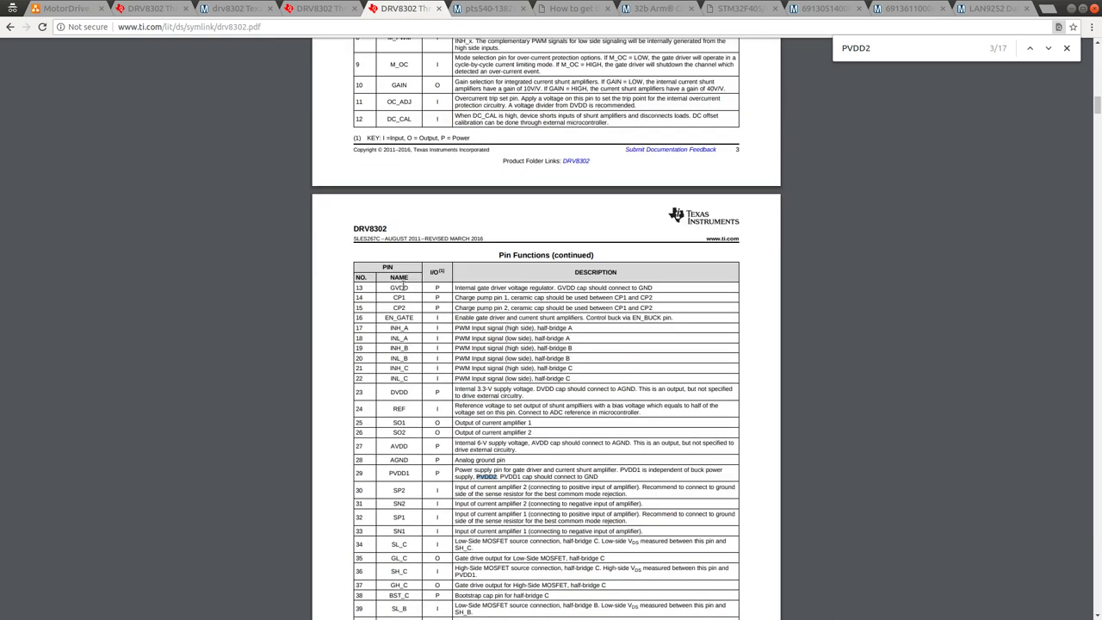
scroll(410, 297, down, 9)
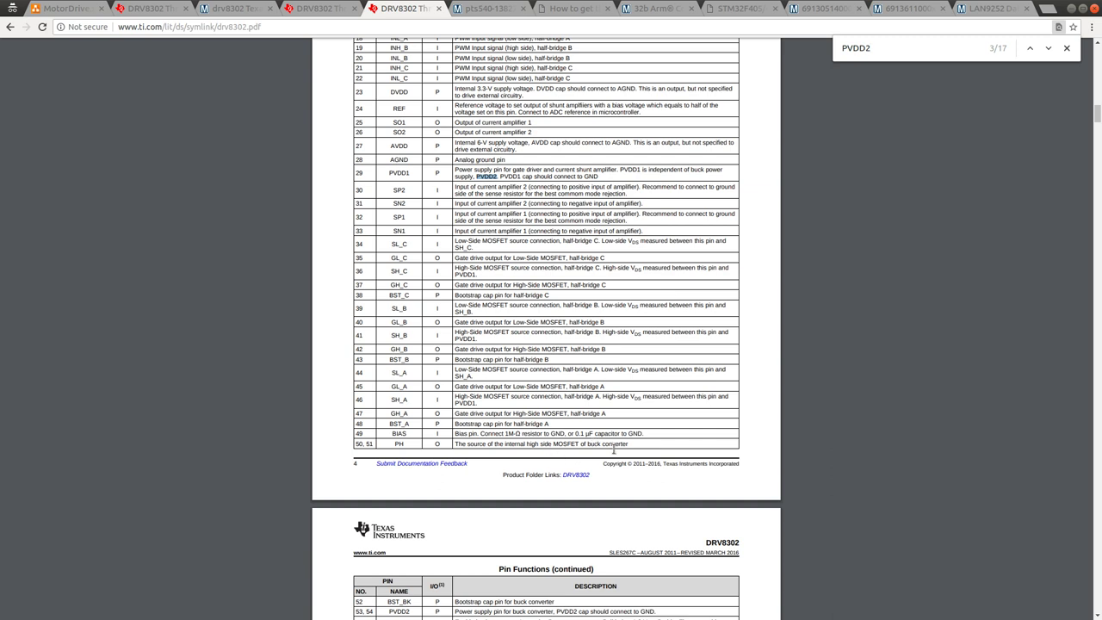
scroll(655, 446, down, 1)
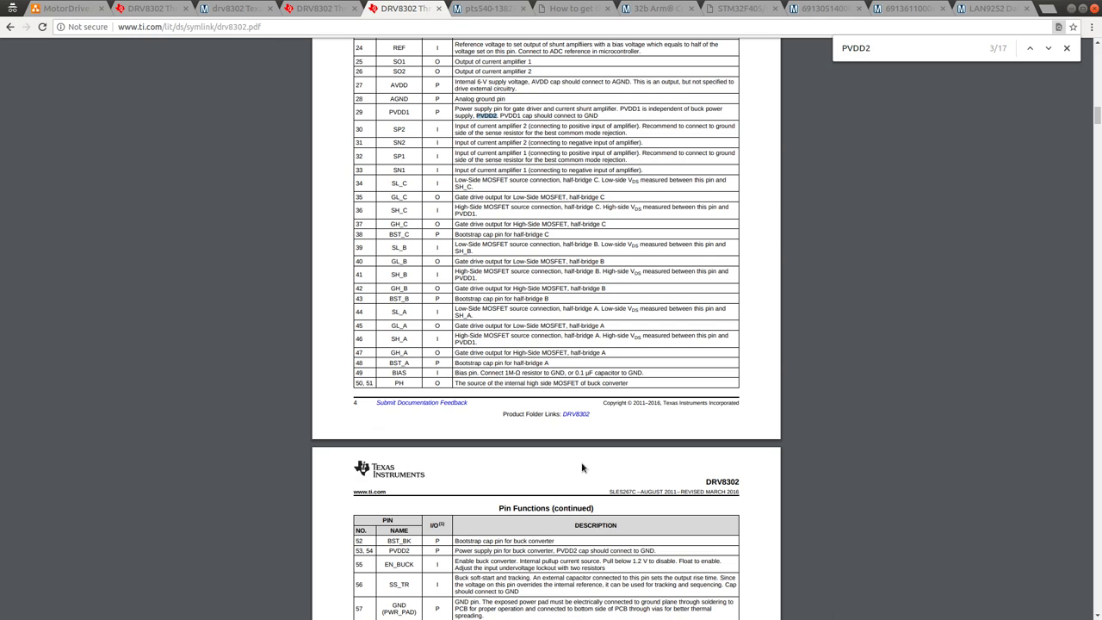
scroll(582, 468, down, 2)
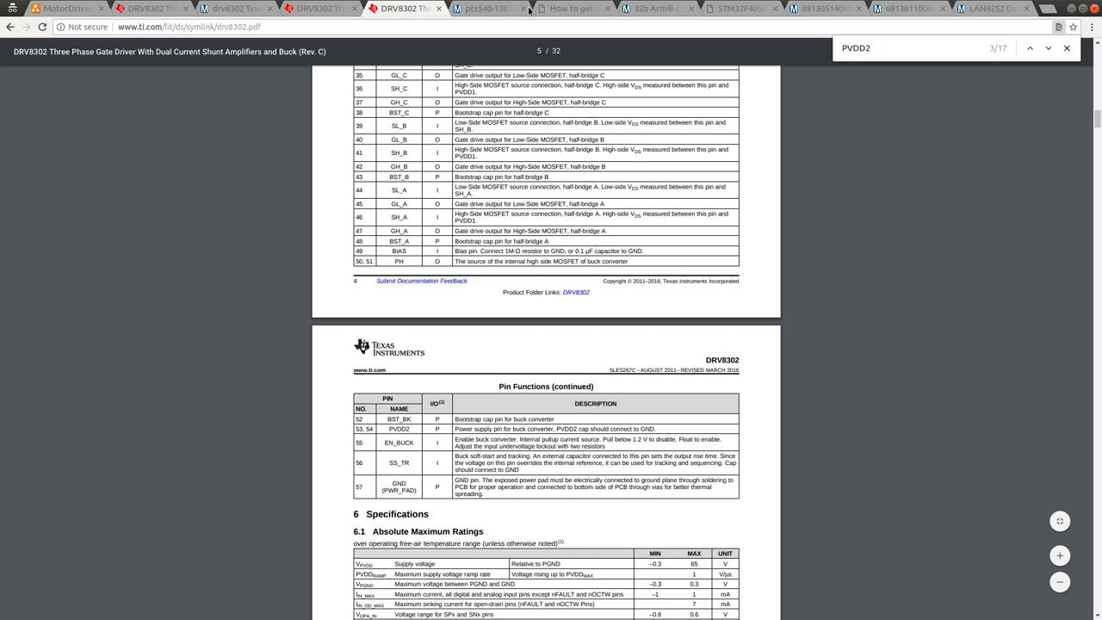
key(alt+Tab)
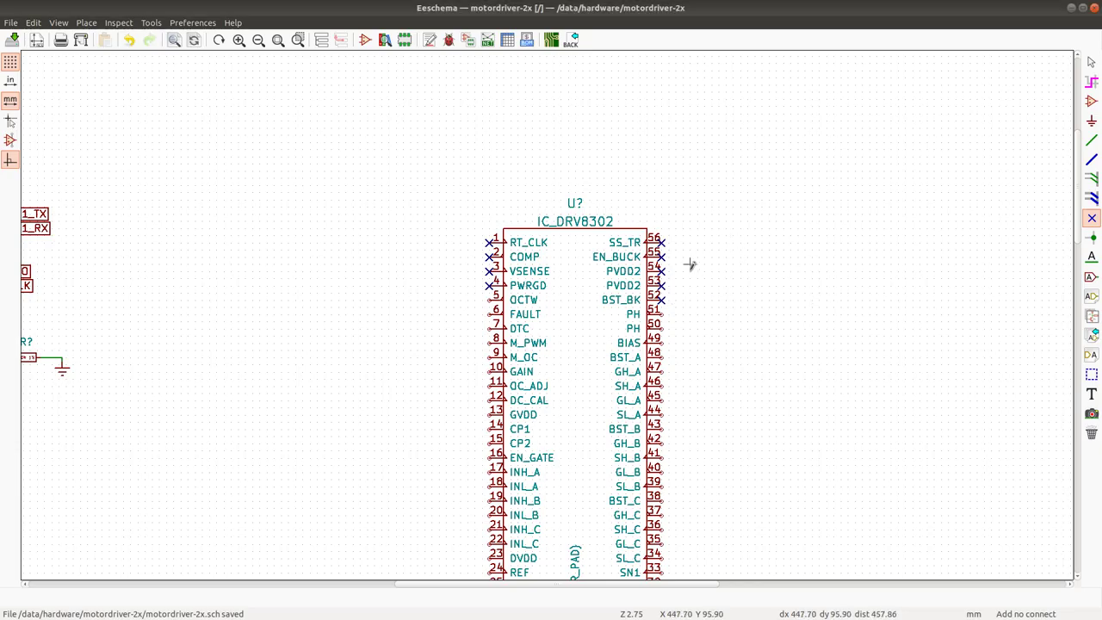
click(662, 328)
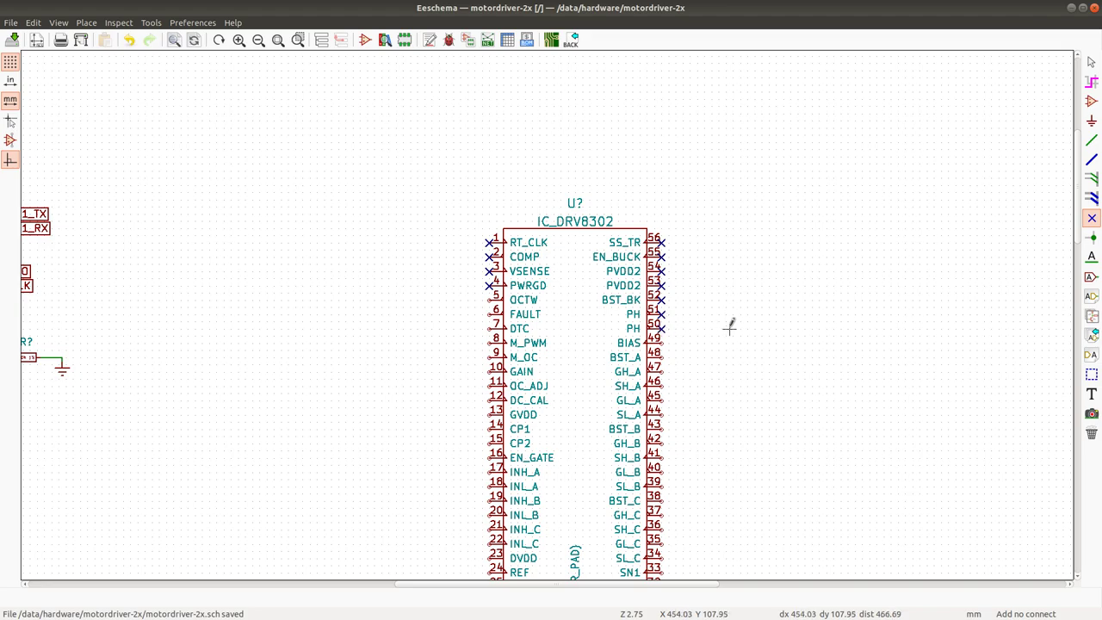
In the browser, check the BIAS pin's description in the pin functions table and its wiring in the Typical Application schematic.
key(alt+Tab)
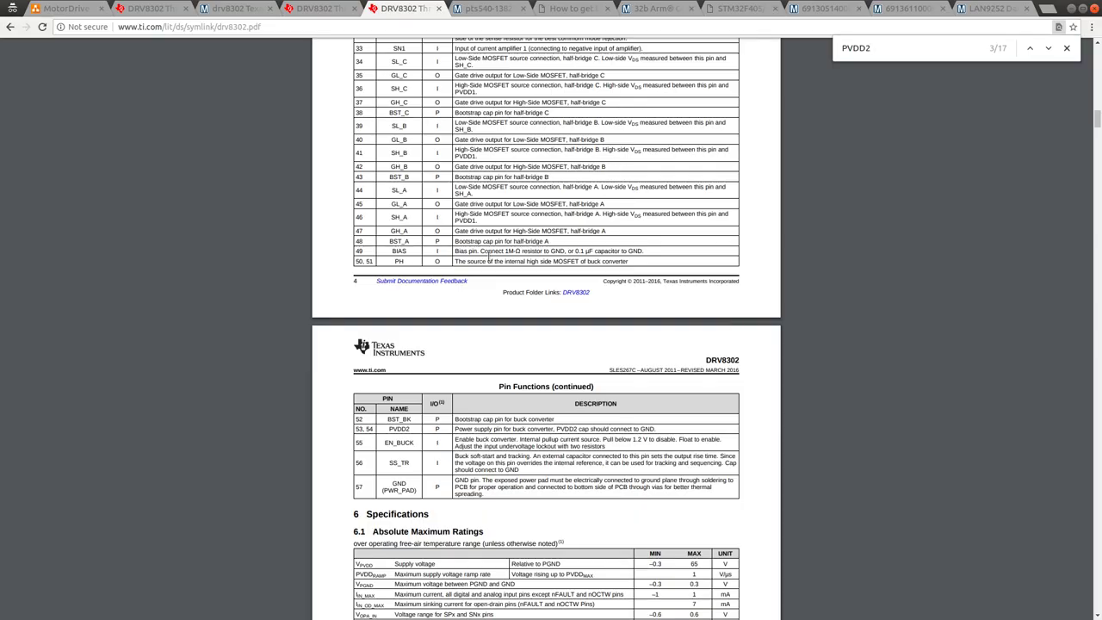
scroll(551, 172, up, 1)
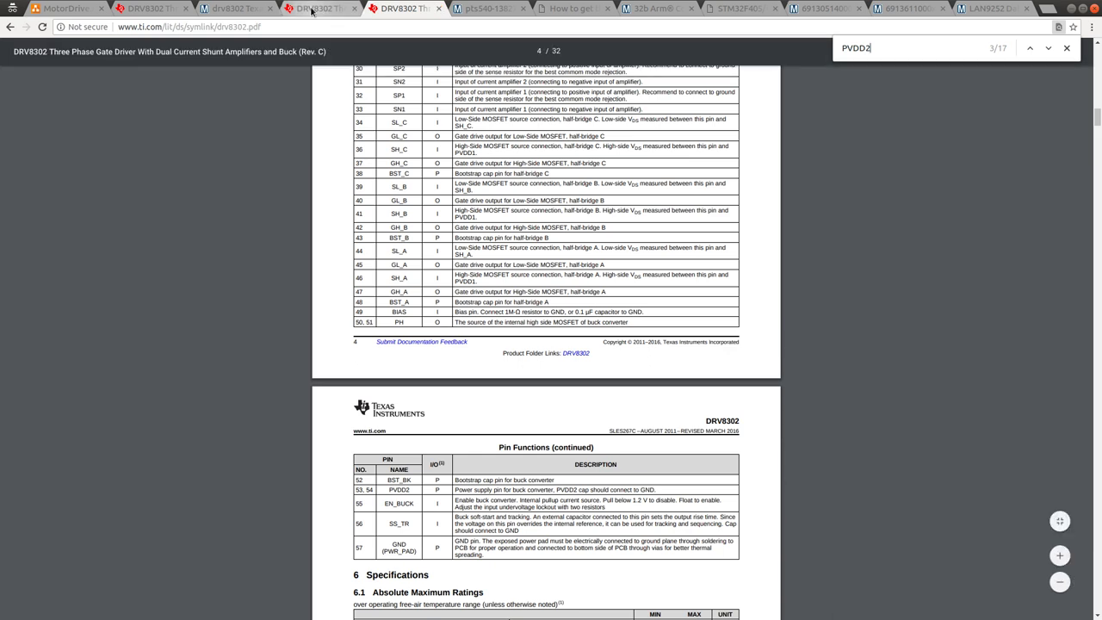
click(318, 9)
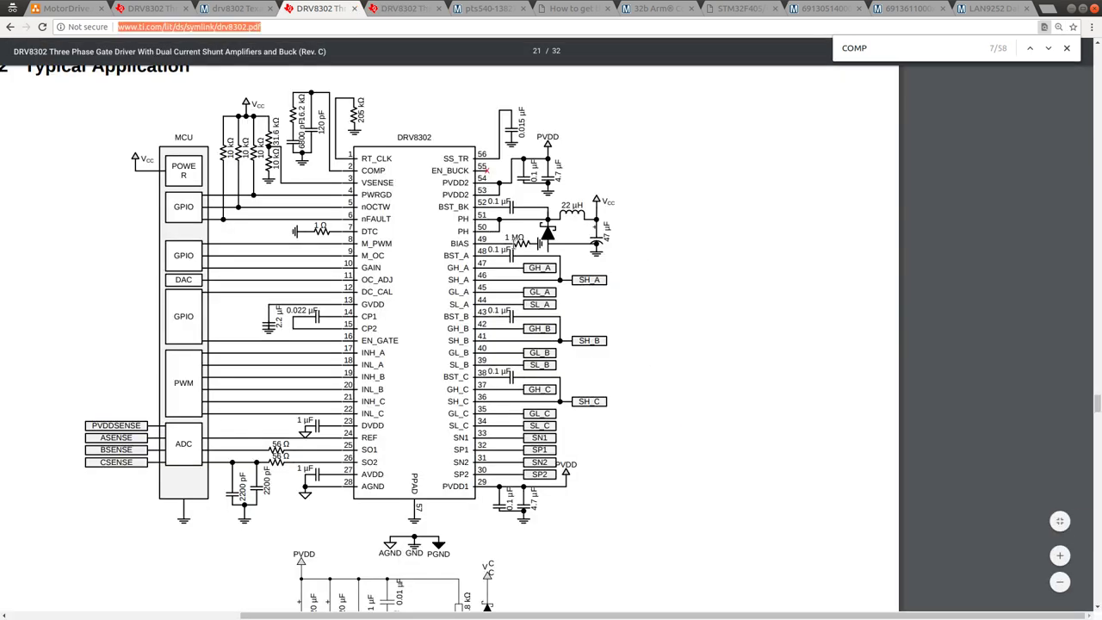
In Eeschema, search the symbol library for a 1M resistor using the terms 1M and RES_1M.
key(alt+Tab)
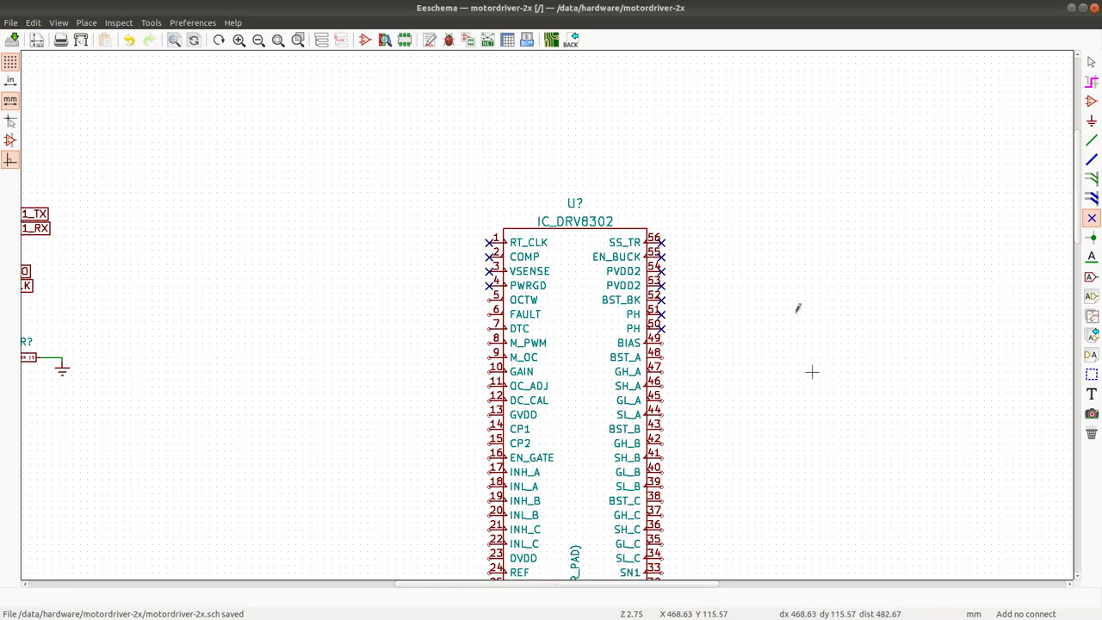
click(1092, 101)
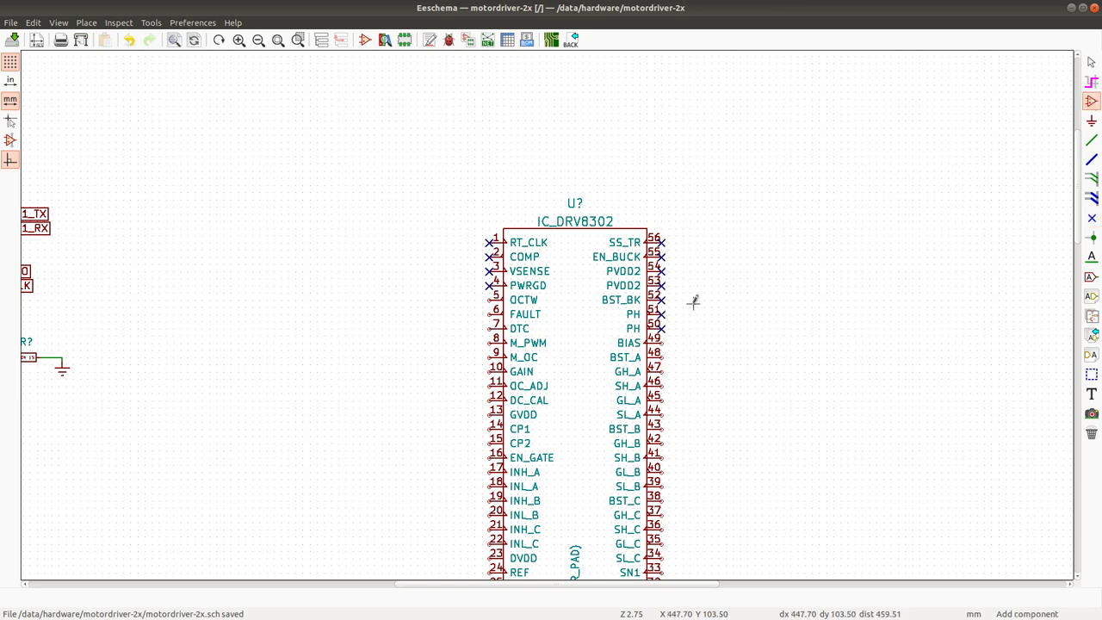
click(686, 358)
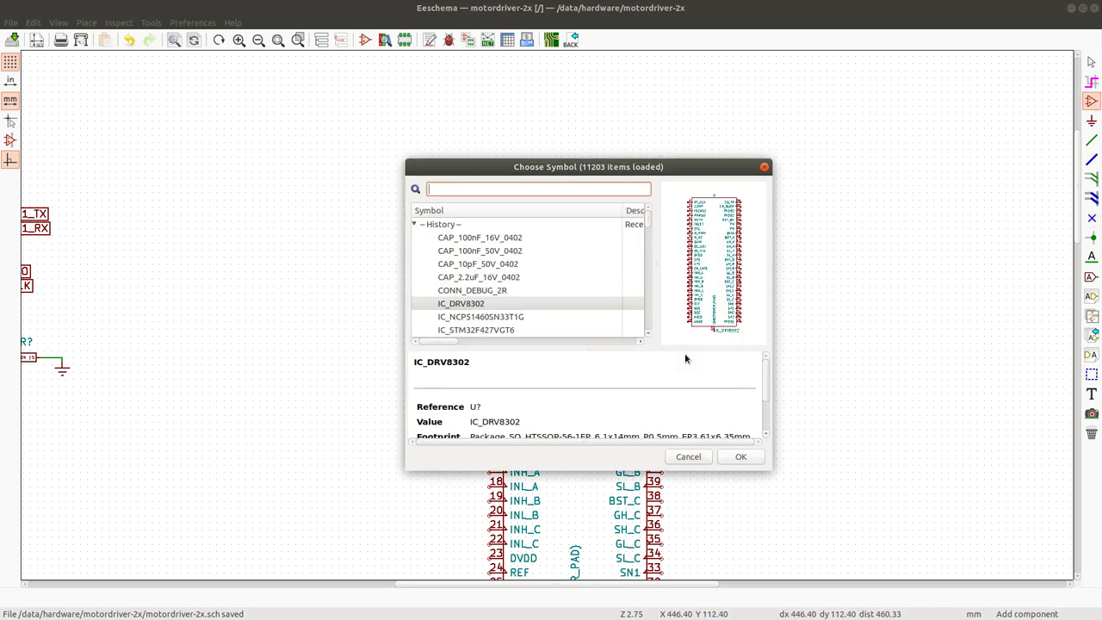
text(1M)
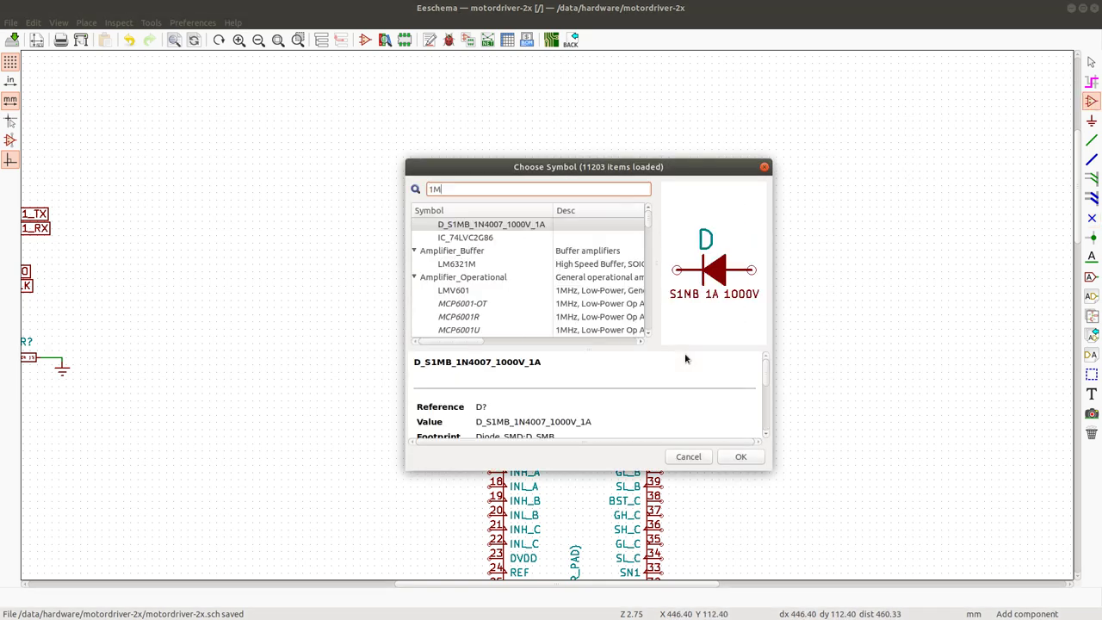
key(BackSpace)
key(BackSpace)
text(R)
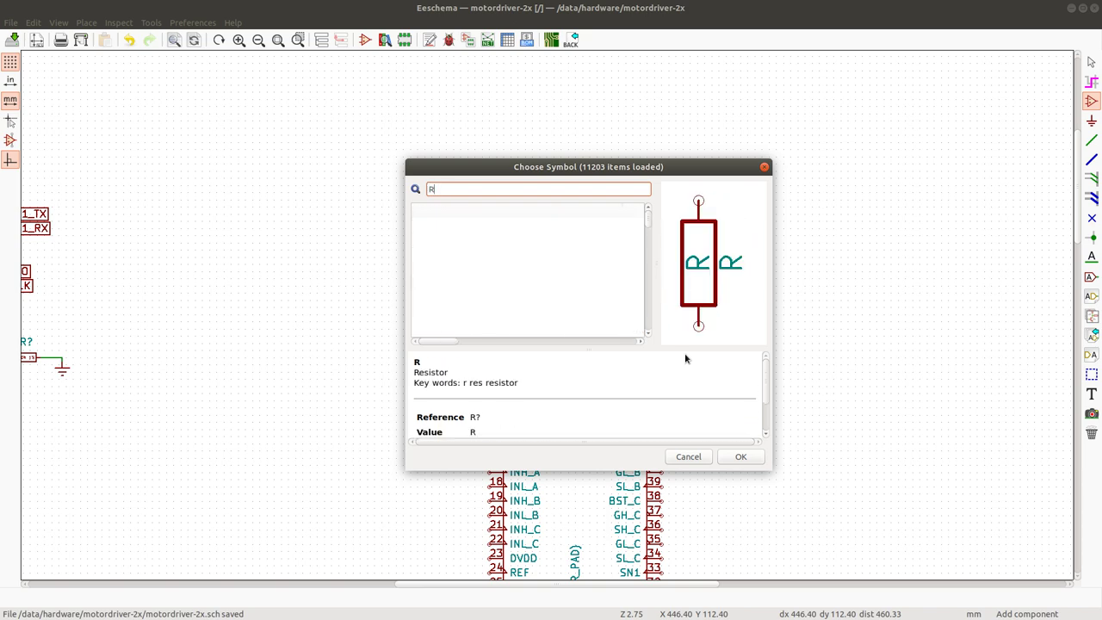
text(ES_1)
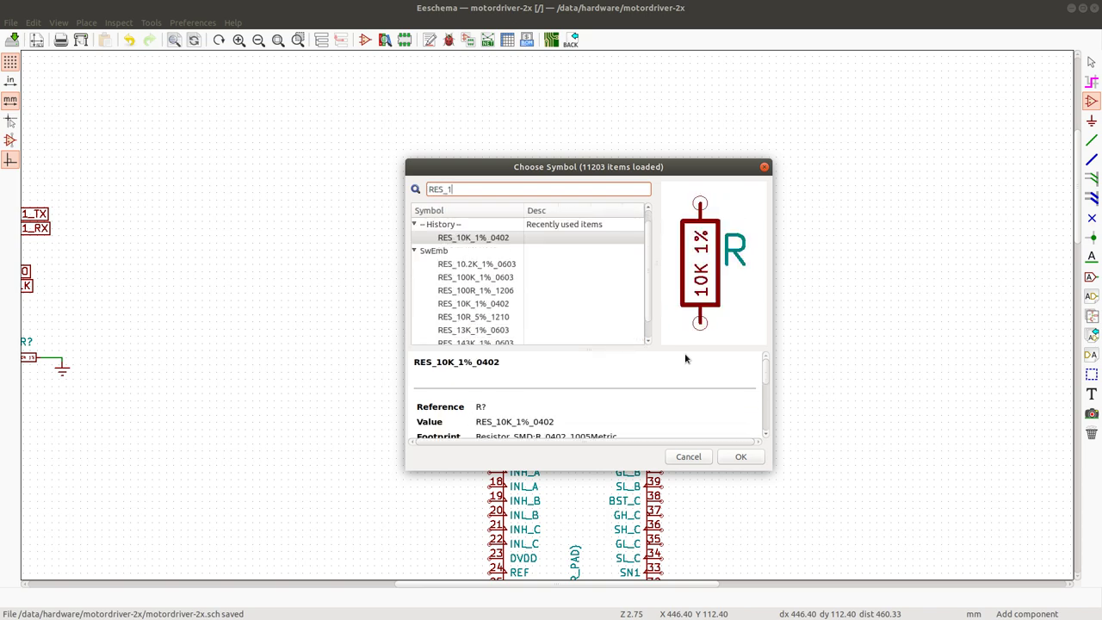
text(M)
key(BackSpace)
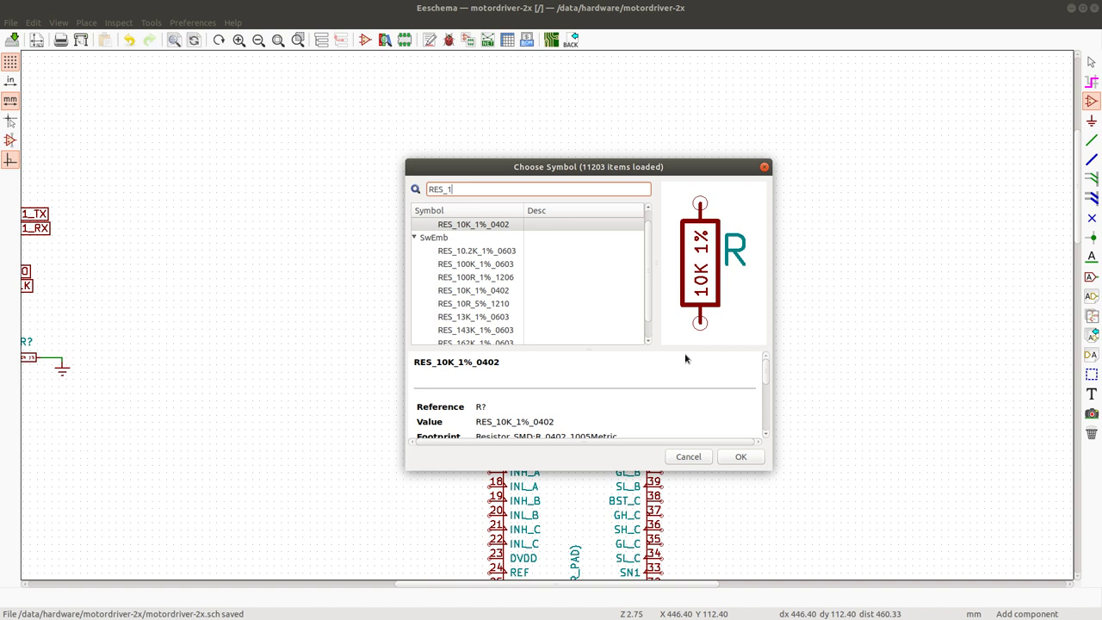
click(689, 458)
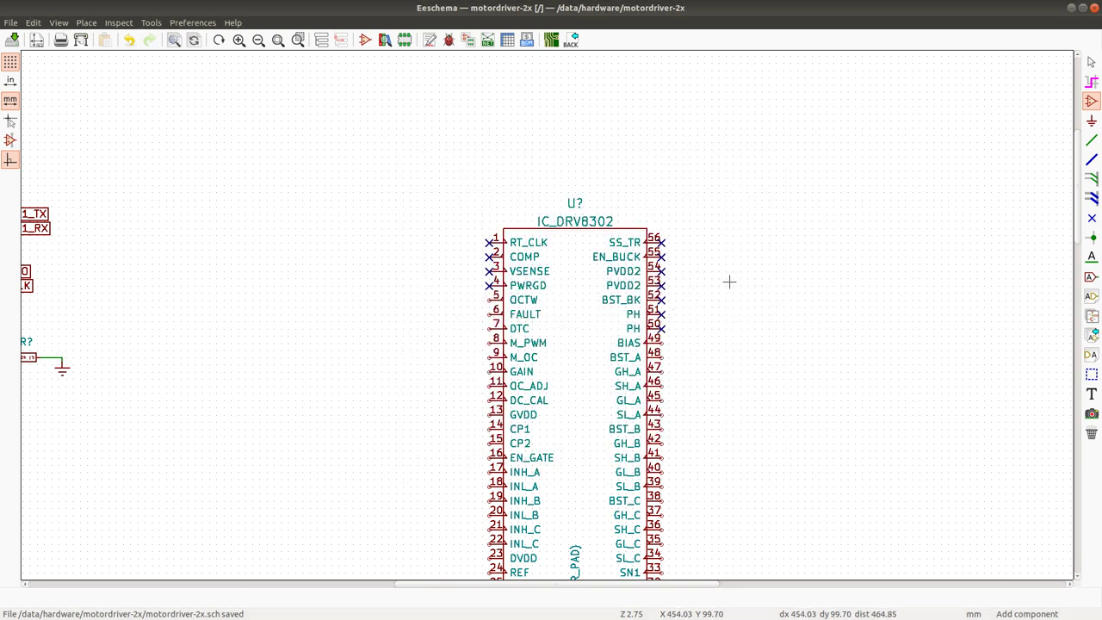
In the browser, find Mouser through a web search and open its Swedish site in place of the pts540 datasheet.
key(alt+Tab)
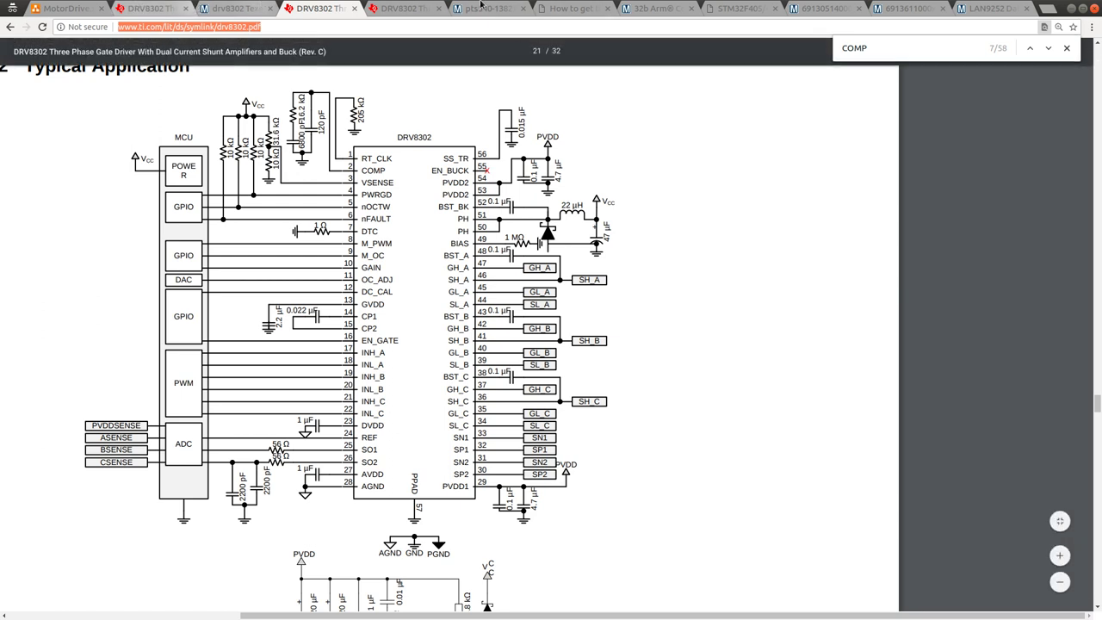
click(469, 8)
click(414, 26)
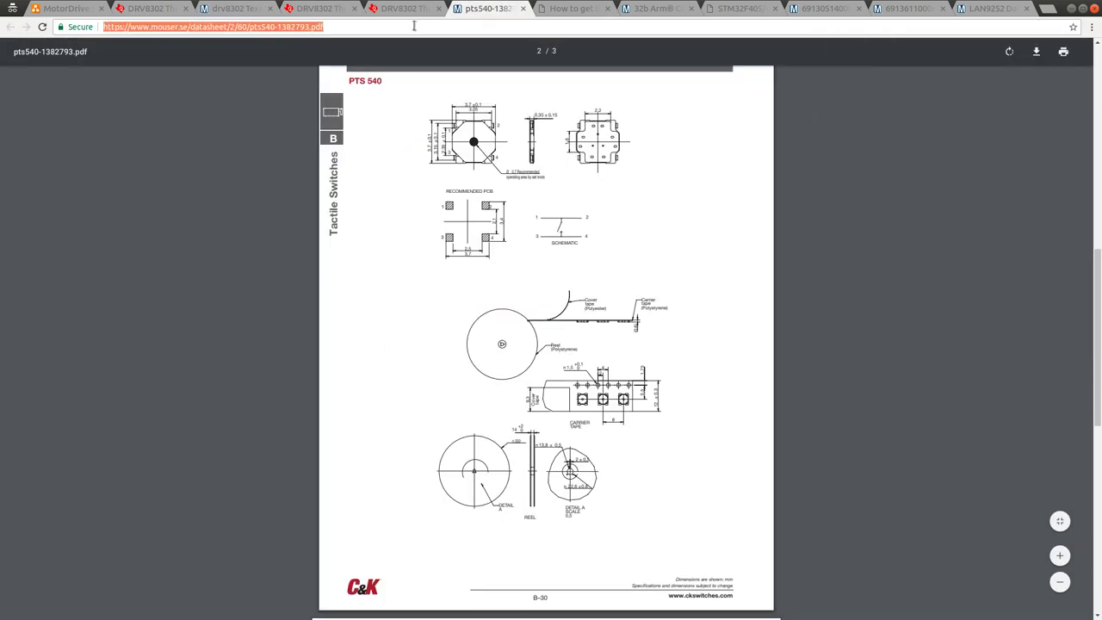
text(mouser)
key(Return)
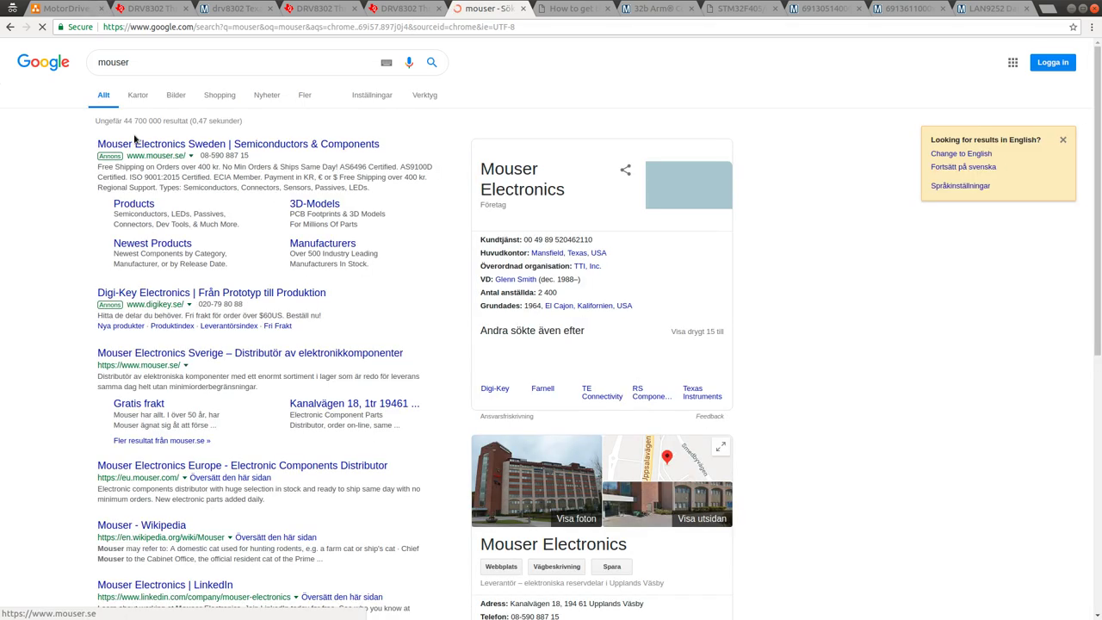
click(142, 151)
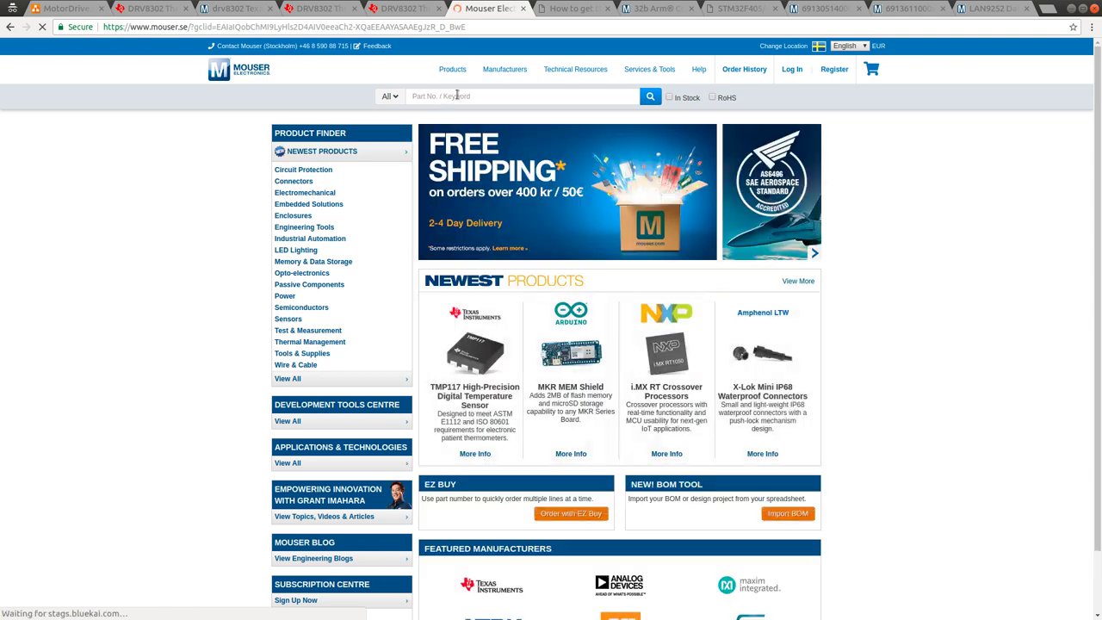
Search Mouser for "1m 0402" and look through the listed parts.
click(455, 96)
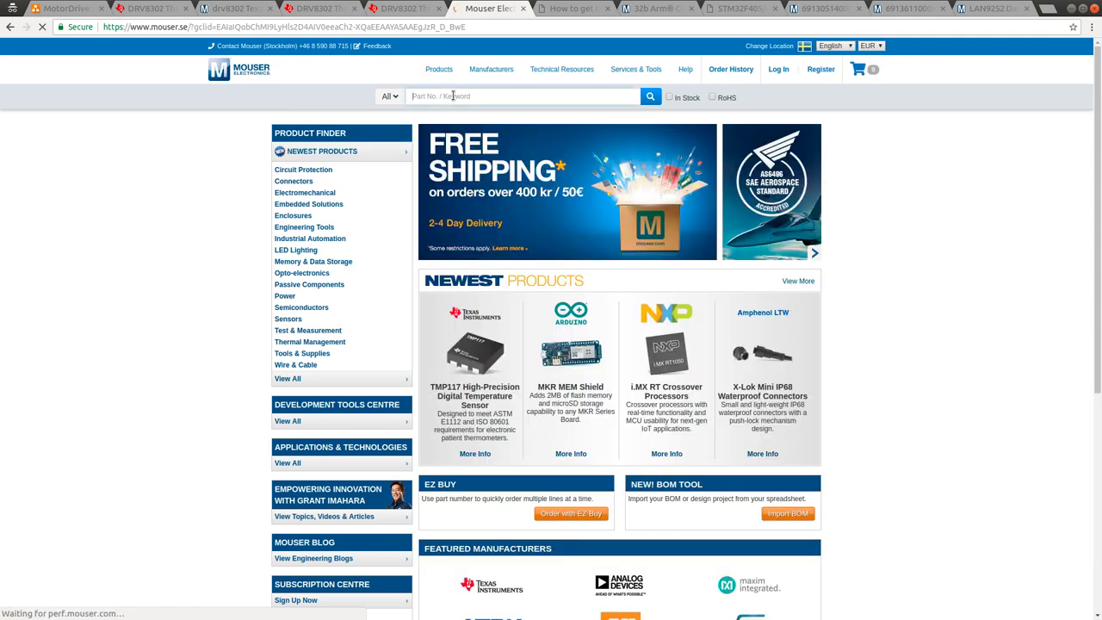
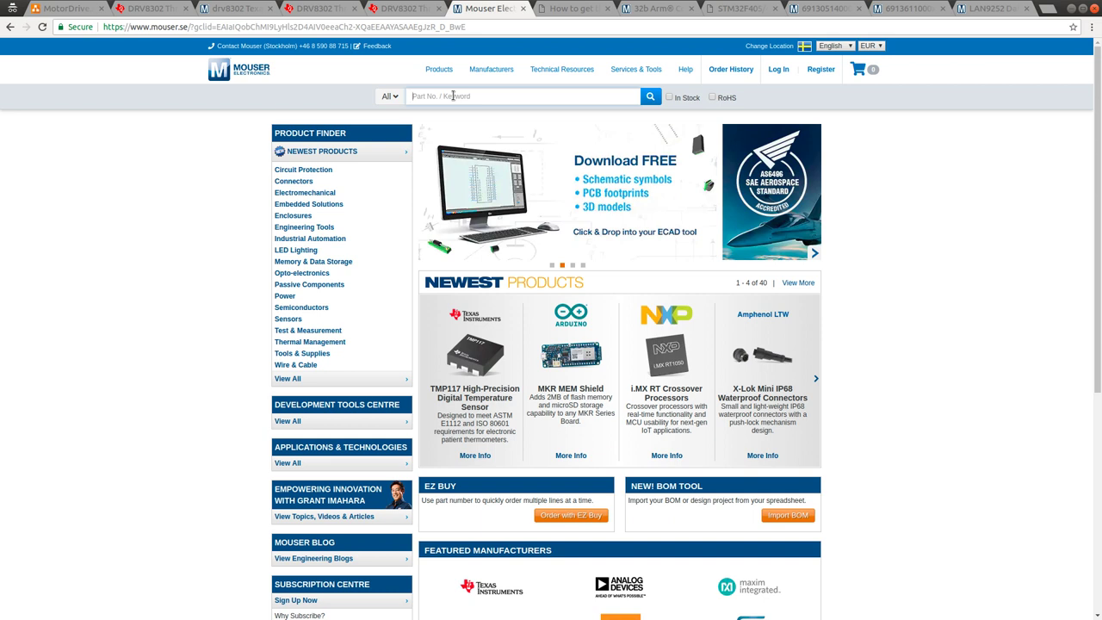
click(453, 96)
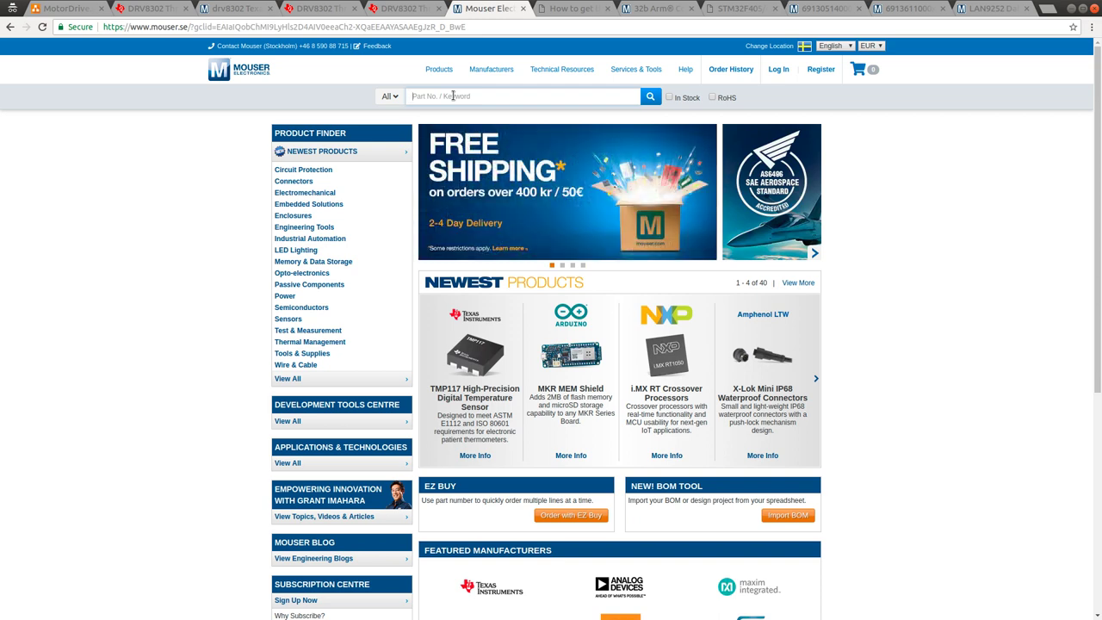
text(1m)
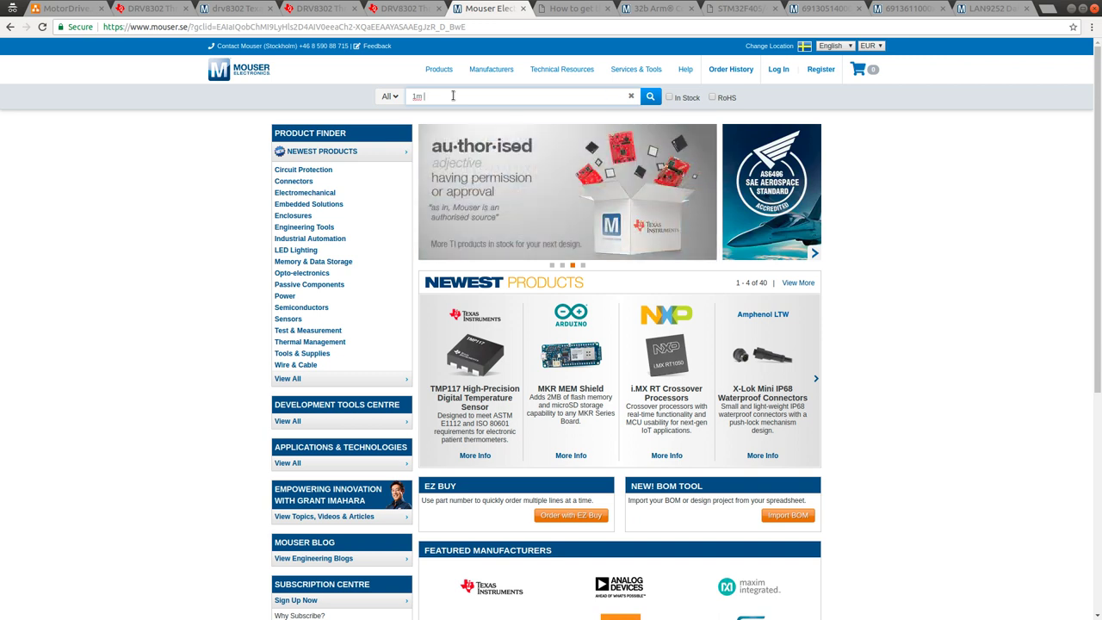
key(BackSpace)
key(BackSpace)
text(1m 040)
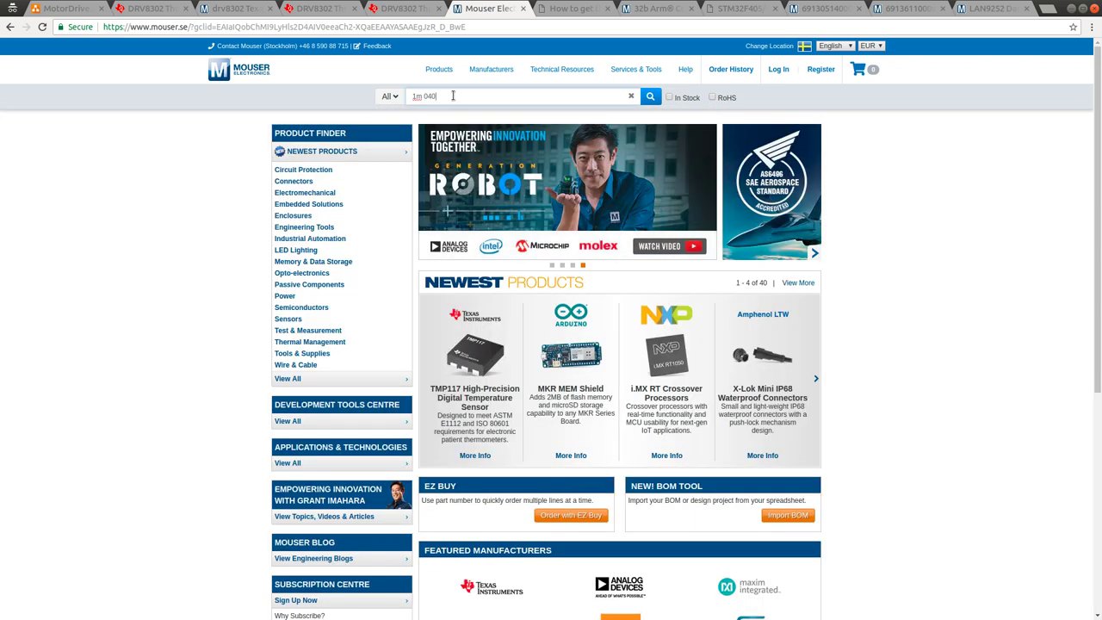
text(2)
key(Return)
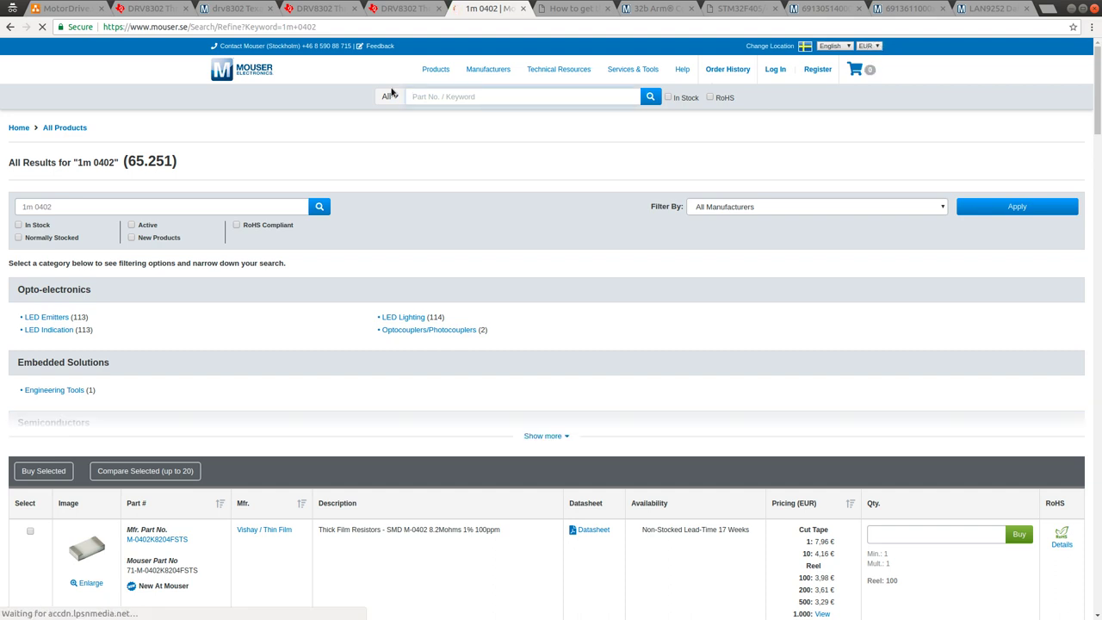
scroll(294, 418, down, 5)
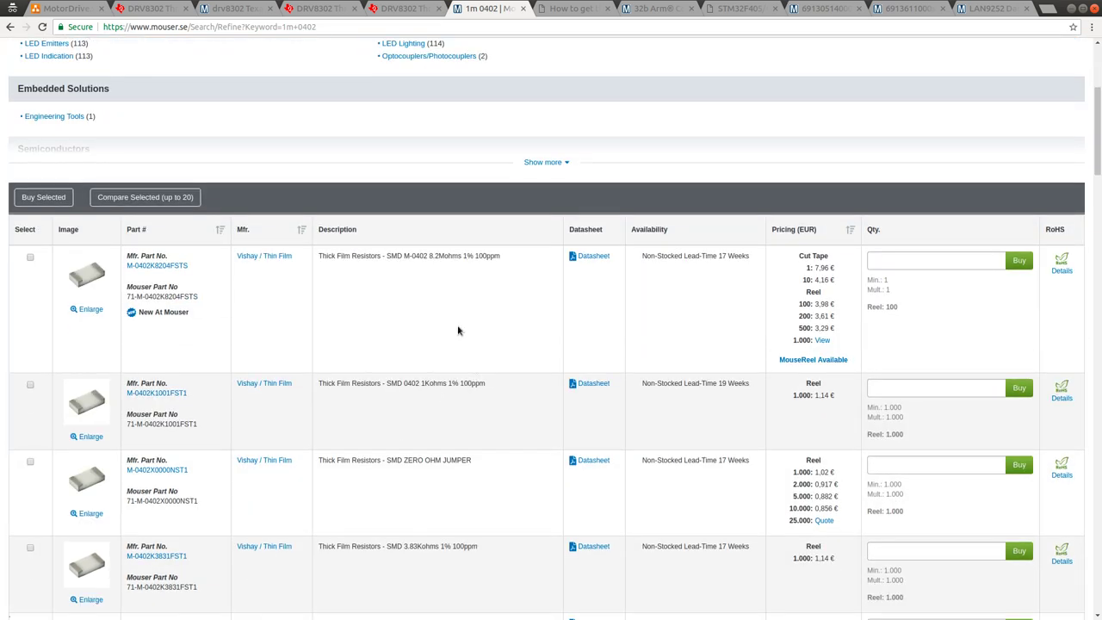
scroll(457, 327, up, 3)
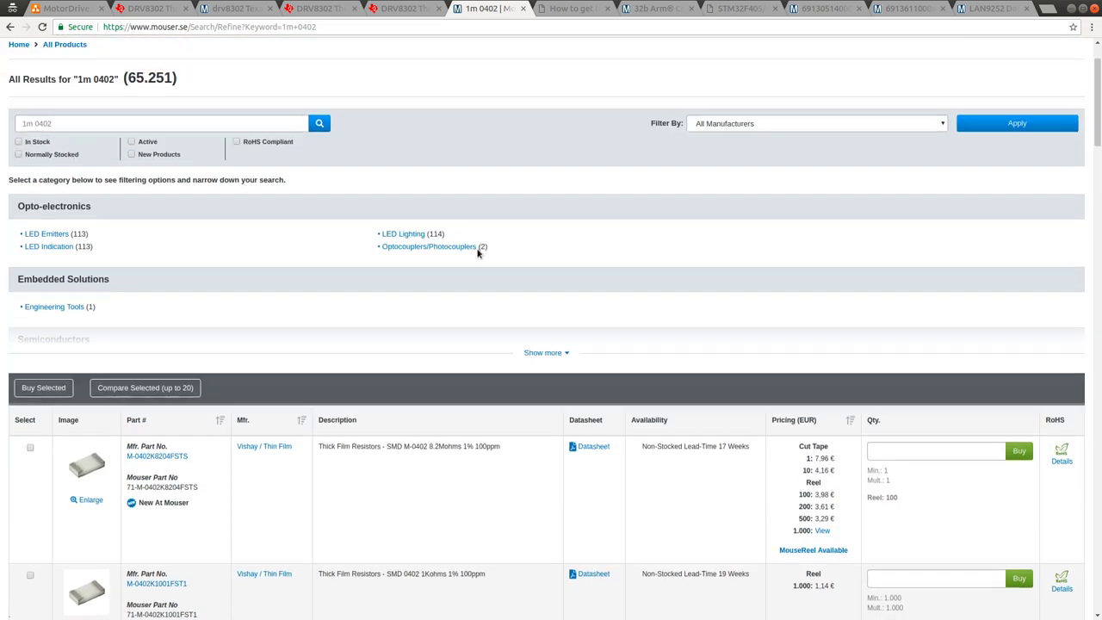
Search Mouser for "1mohm 0402" and examine the listed resistors' descriptions, availability and pricing.
scroll(478, 252, up, 1)
click(428, 65)
text(1)
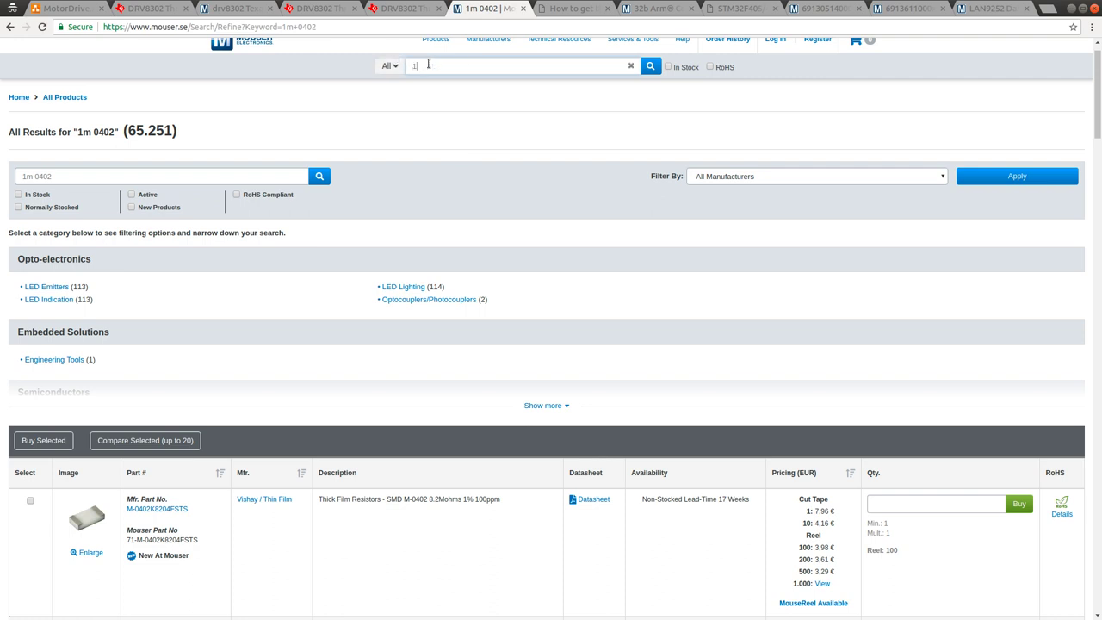
text(mohm 0402)
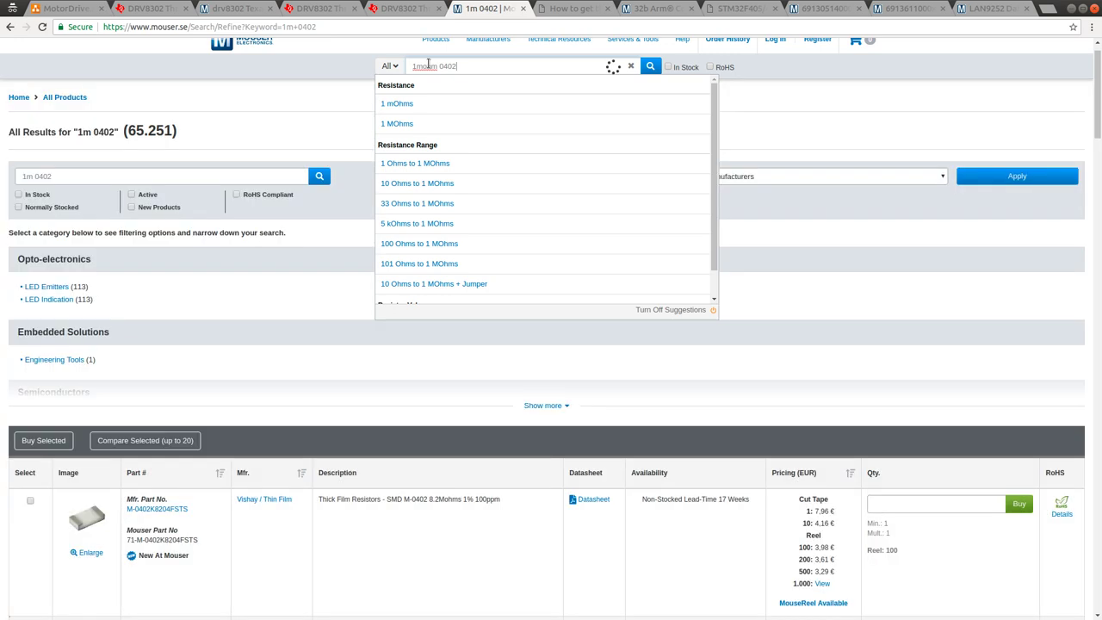
key(Return)
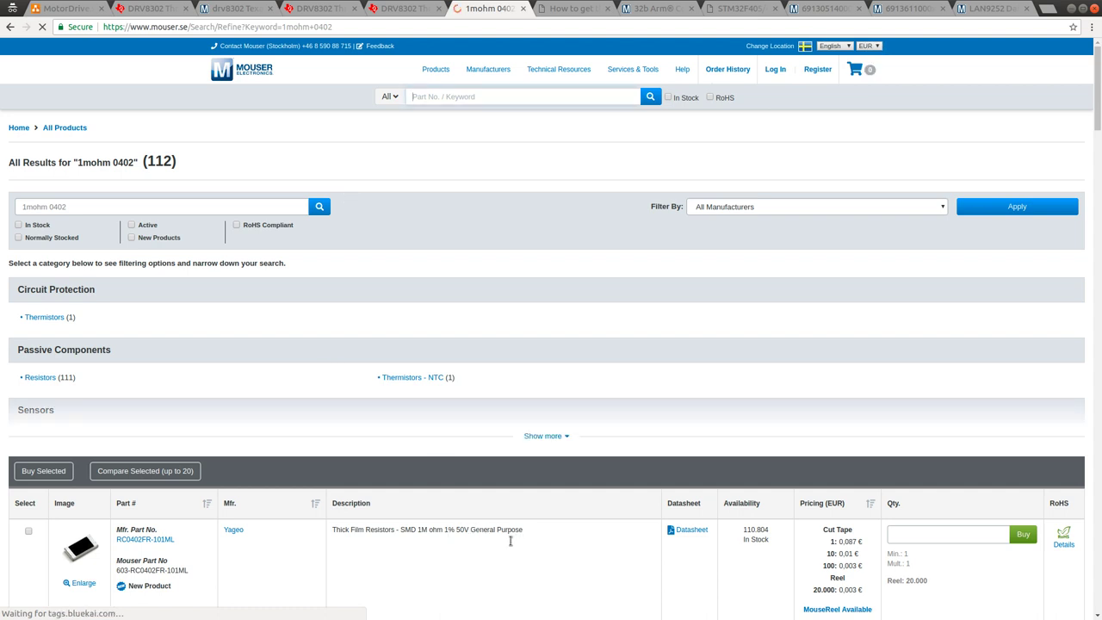
scroll(497, 544, down, 1)
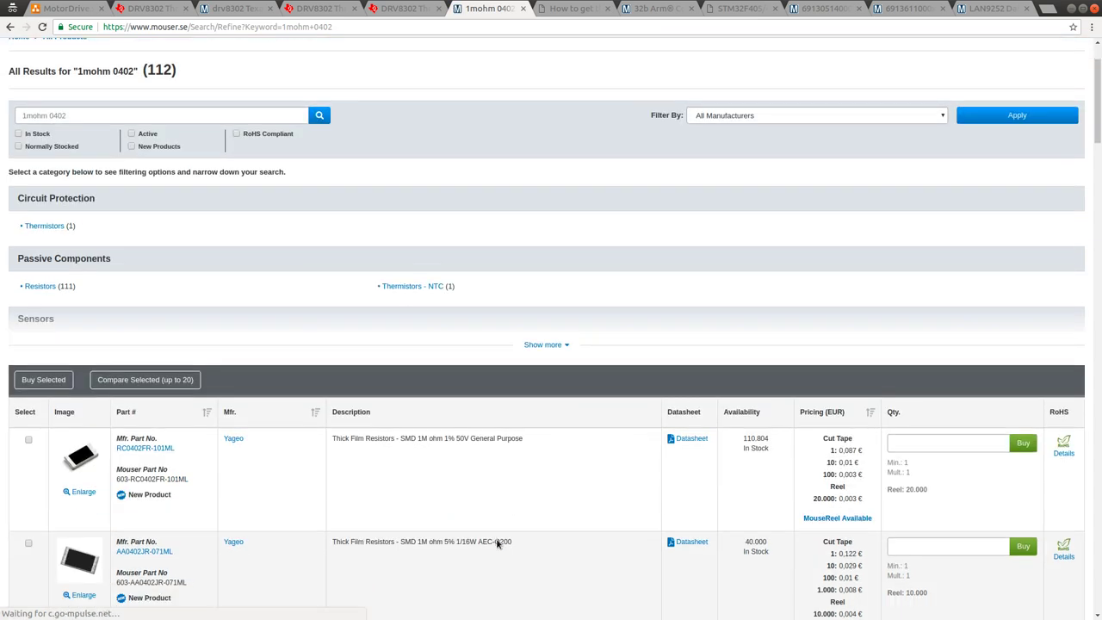
scroll(497, 543, down, 2)
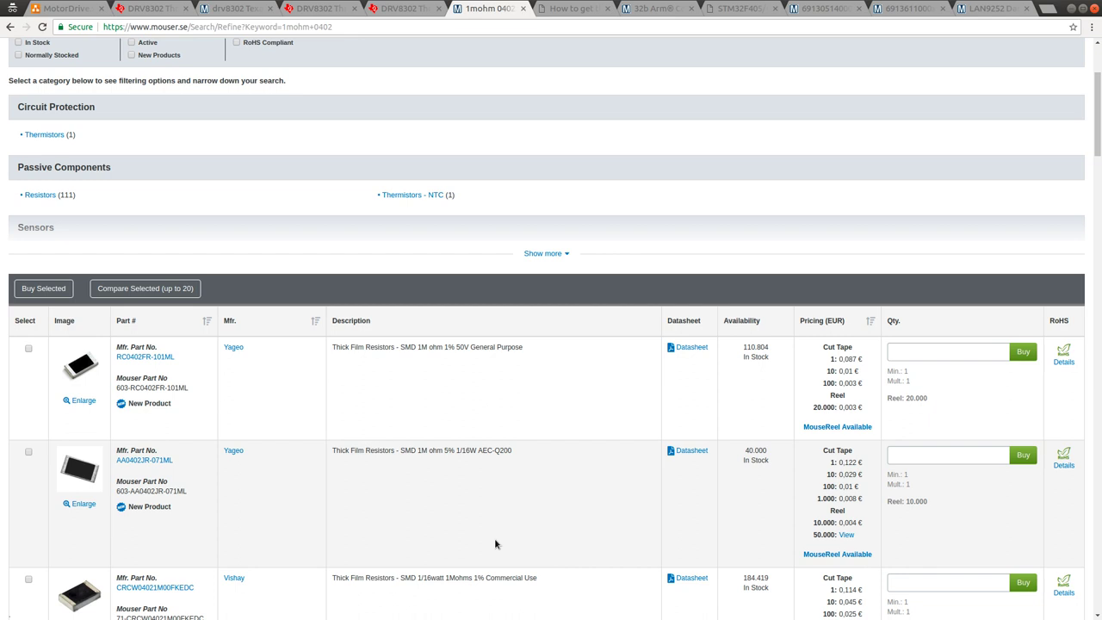
scroll(496, 542, down, 2)
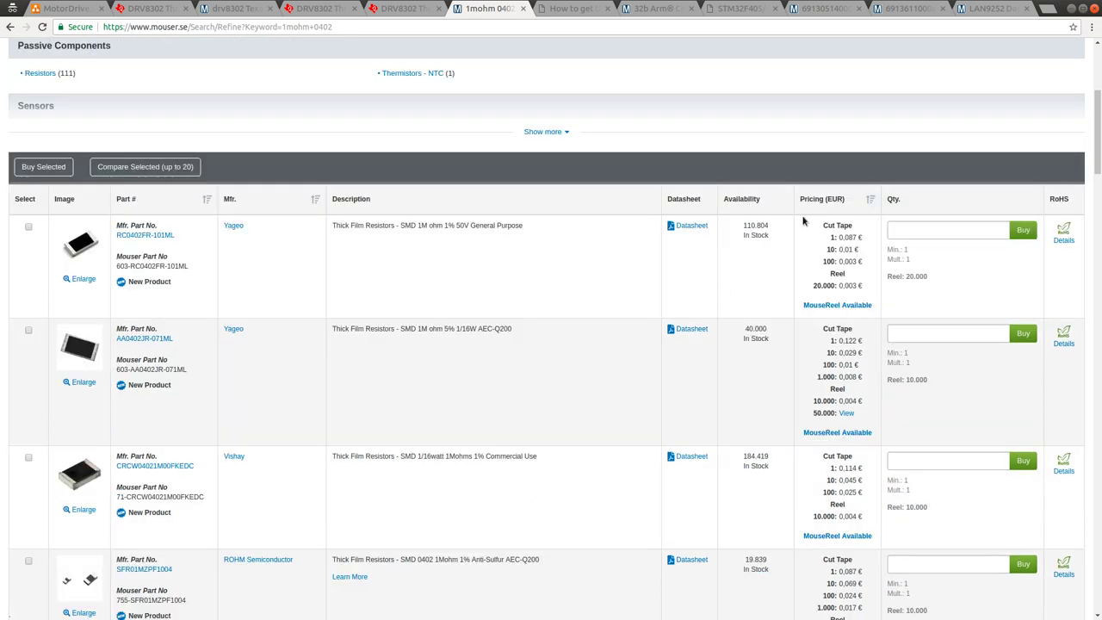
Sort the "1mohm 0402" results by price and filter them to RoHS Compliant parts.
click(868, 201)
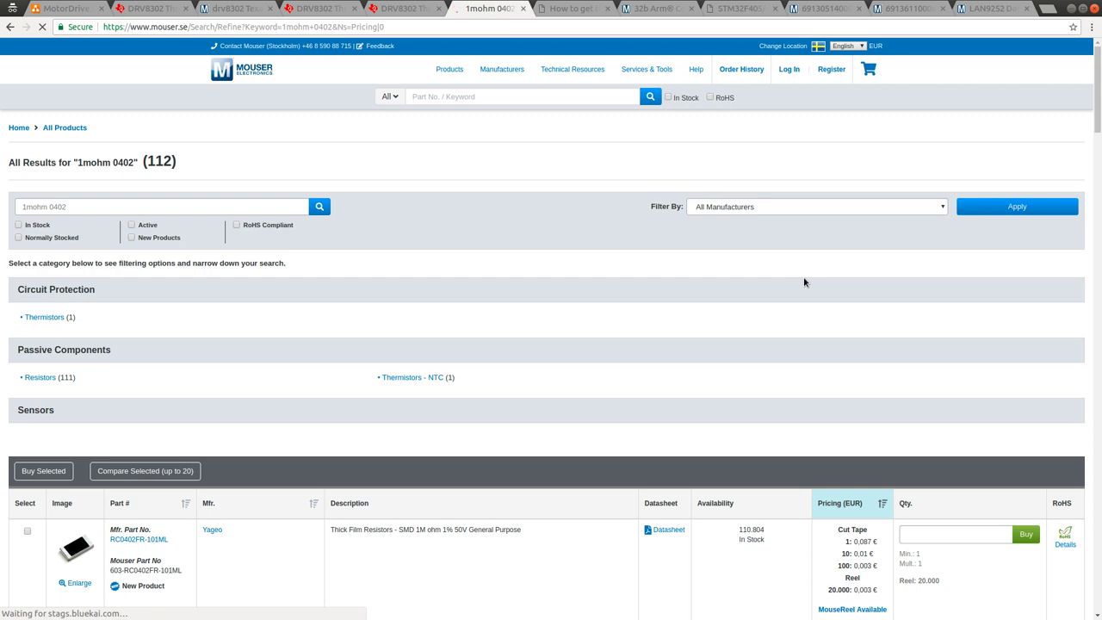
scroll(783, 336, down, 3)
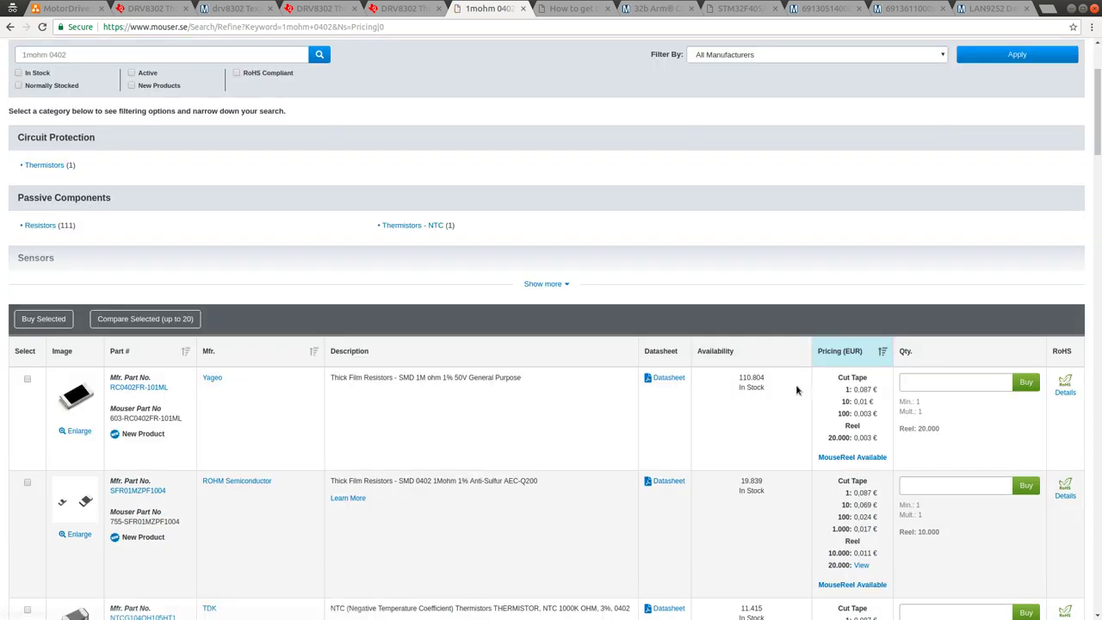
scroll(797, 390, down, 3)
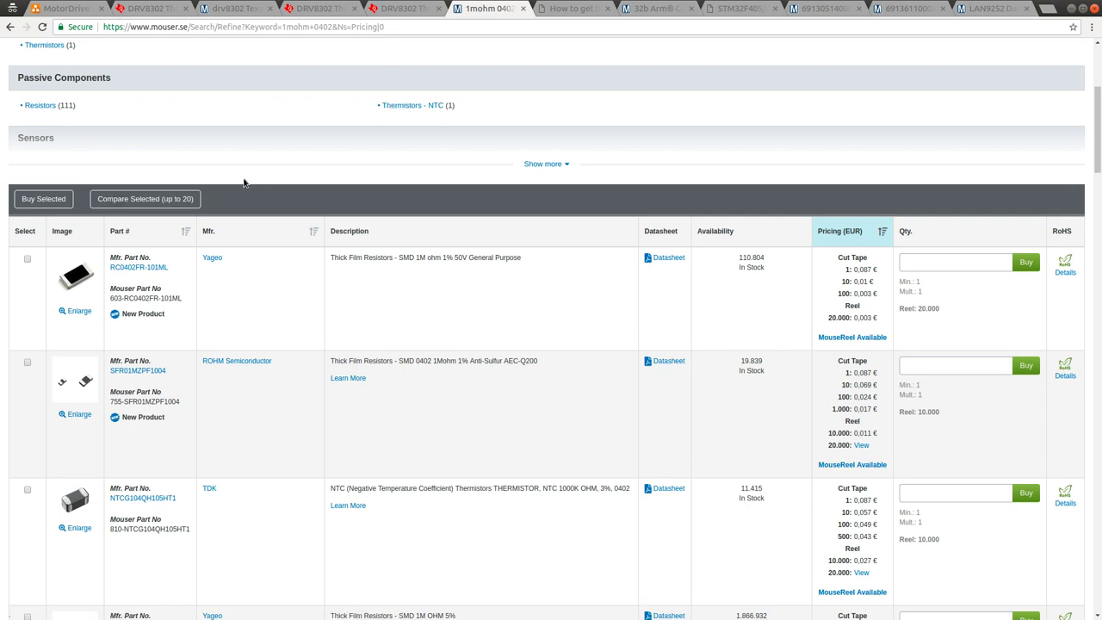
scroll(243, 176, up, 3)
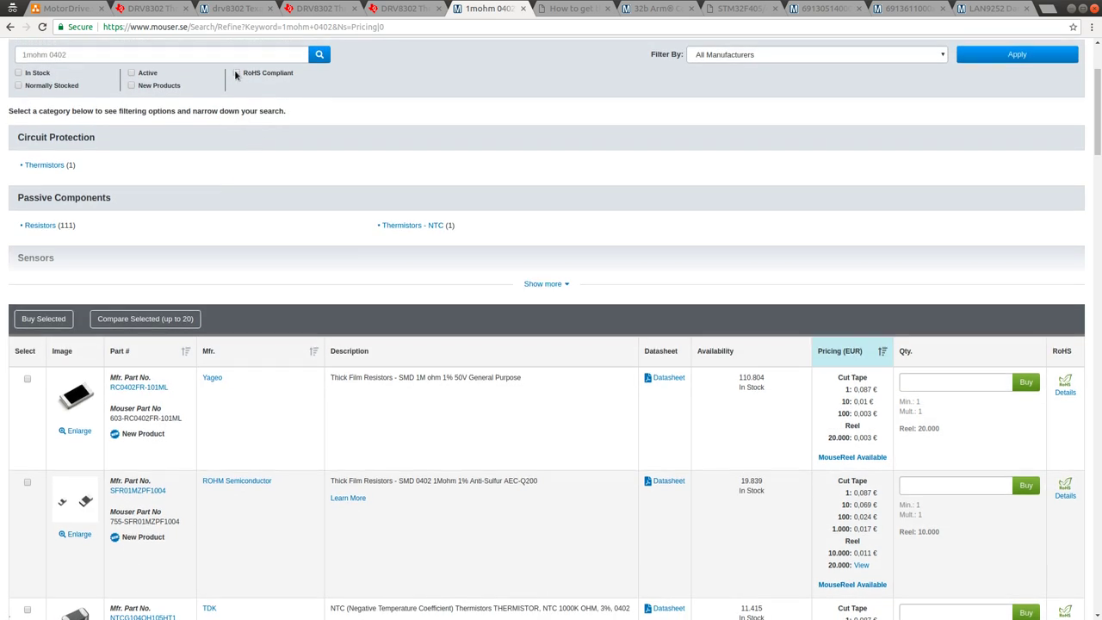
click(236, 74)
scroll(922, 184, up, 2)
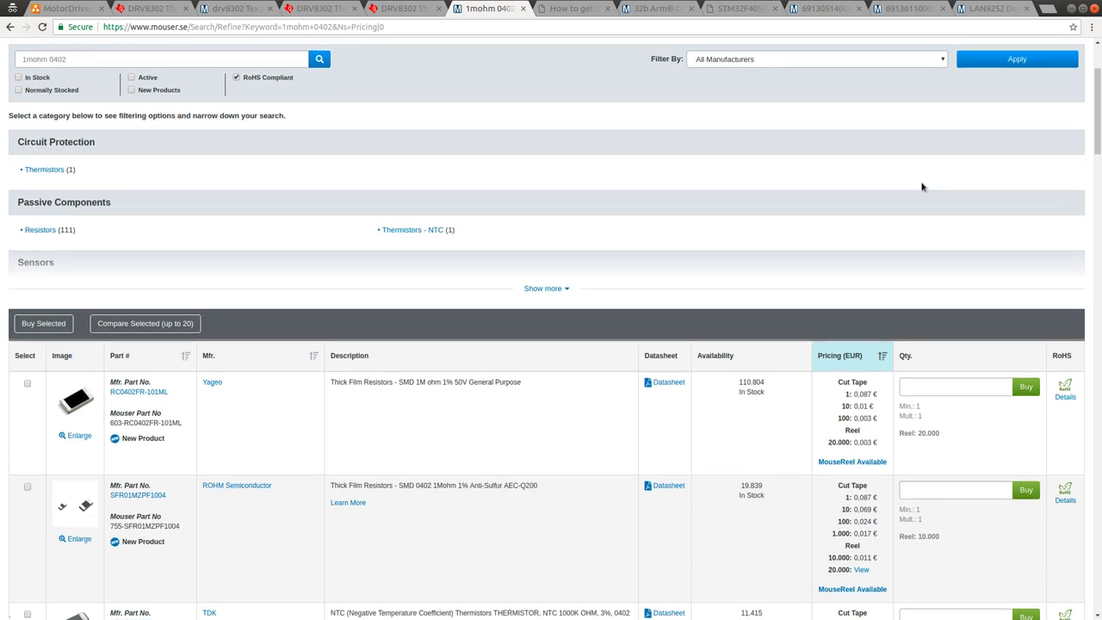
click(1022, 147)
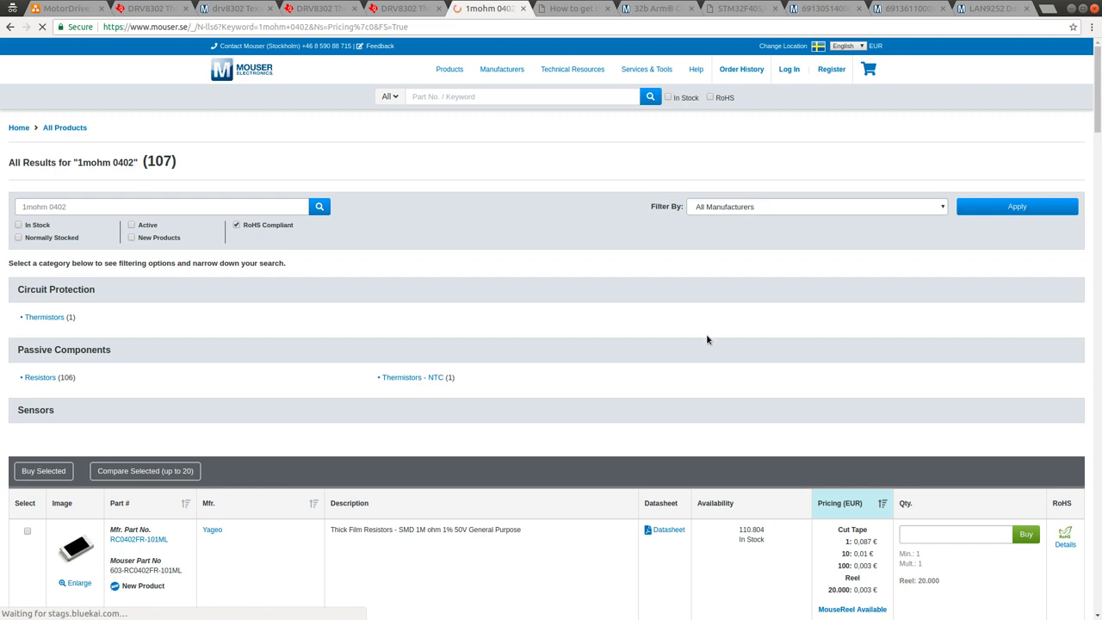
Find Yageo's 1M OHM 1% thick film resistor and copy its manufacturer part number, RC0402FR-071ML.
scroll(756, 470, down, 4)
scroll(756, 470, down, 3)
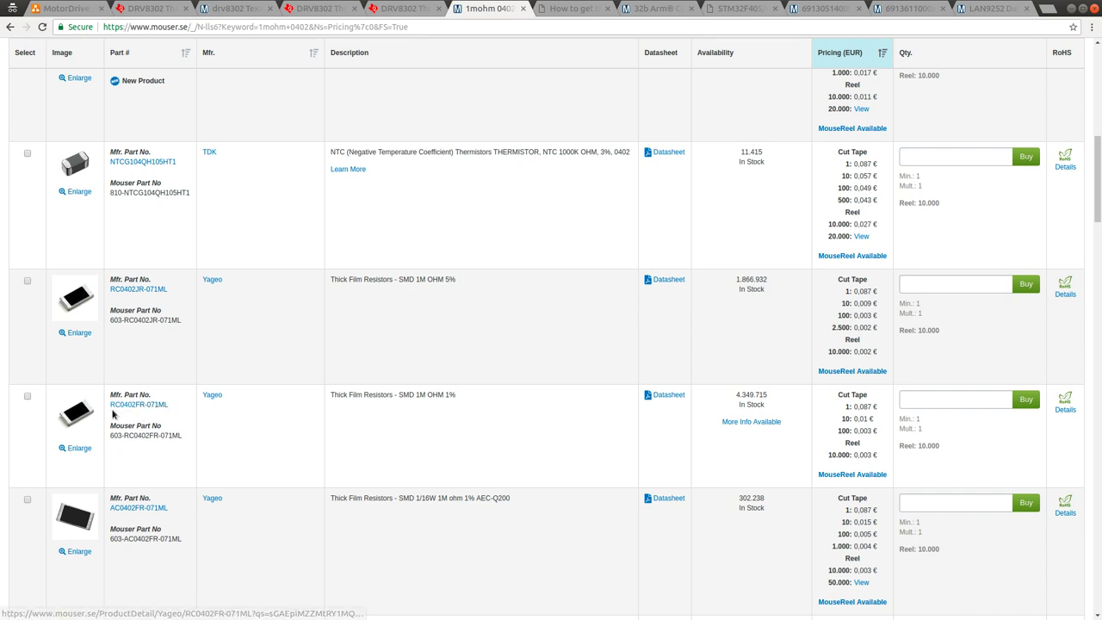
drag(169, 405, 109, 407)
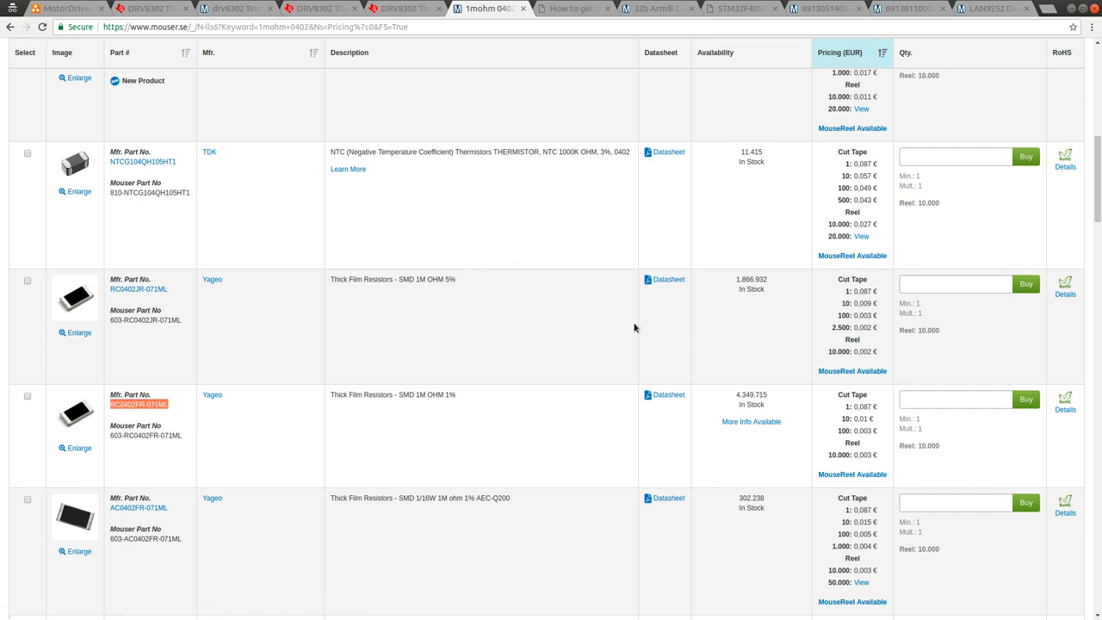
Switch to KiCad, return to the motordriver-2x schematic and open the Symbol Library Editor.
key(alt+Tab)
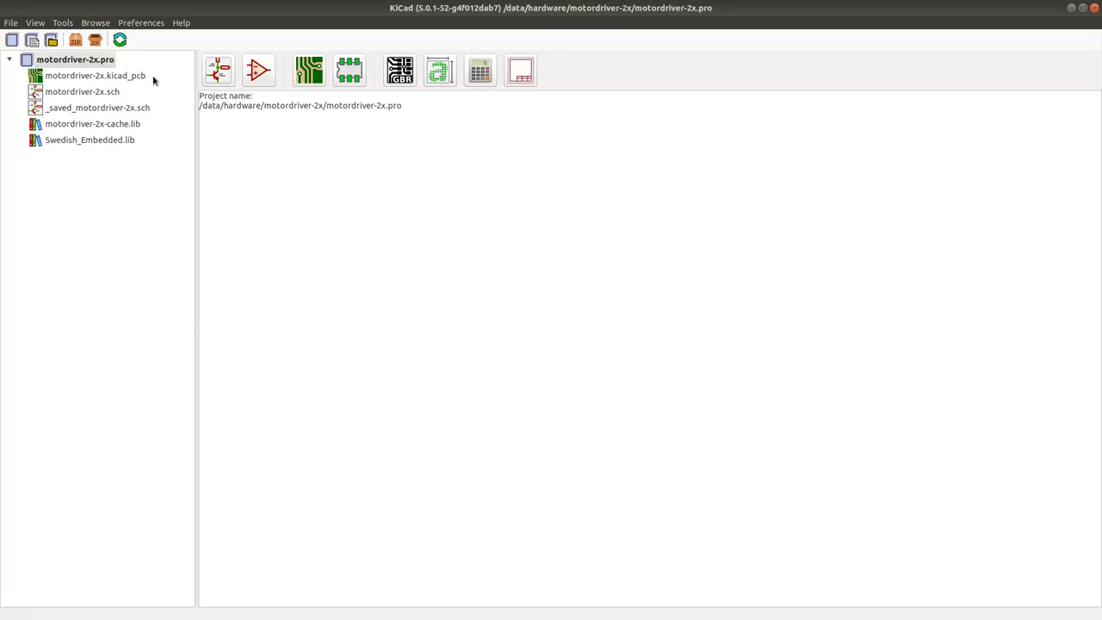
click(218, 70)
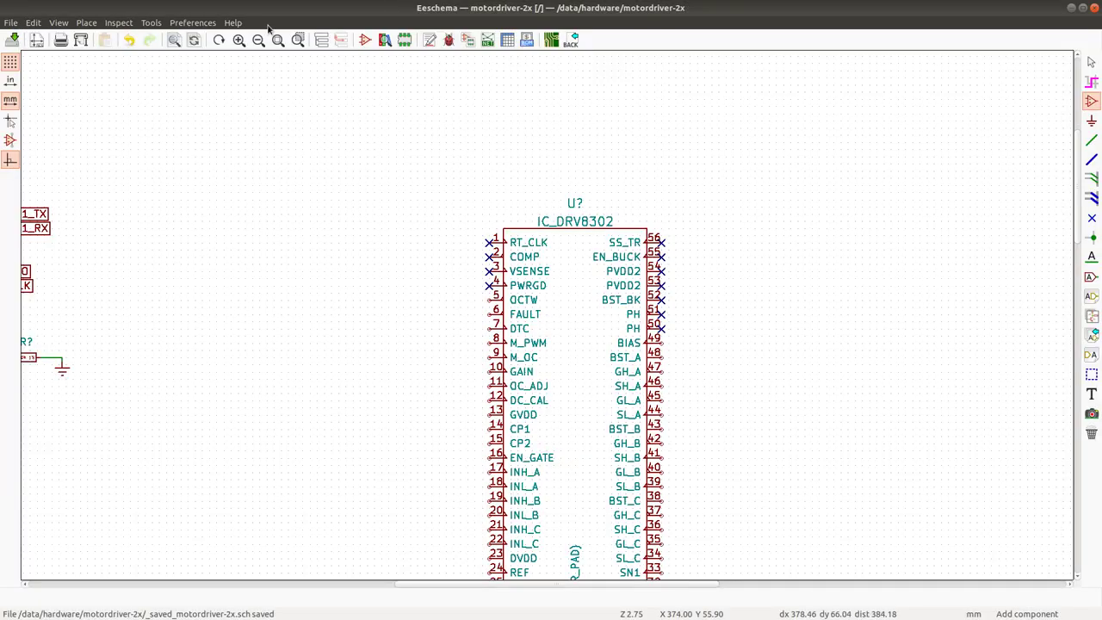
click(360, 42)
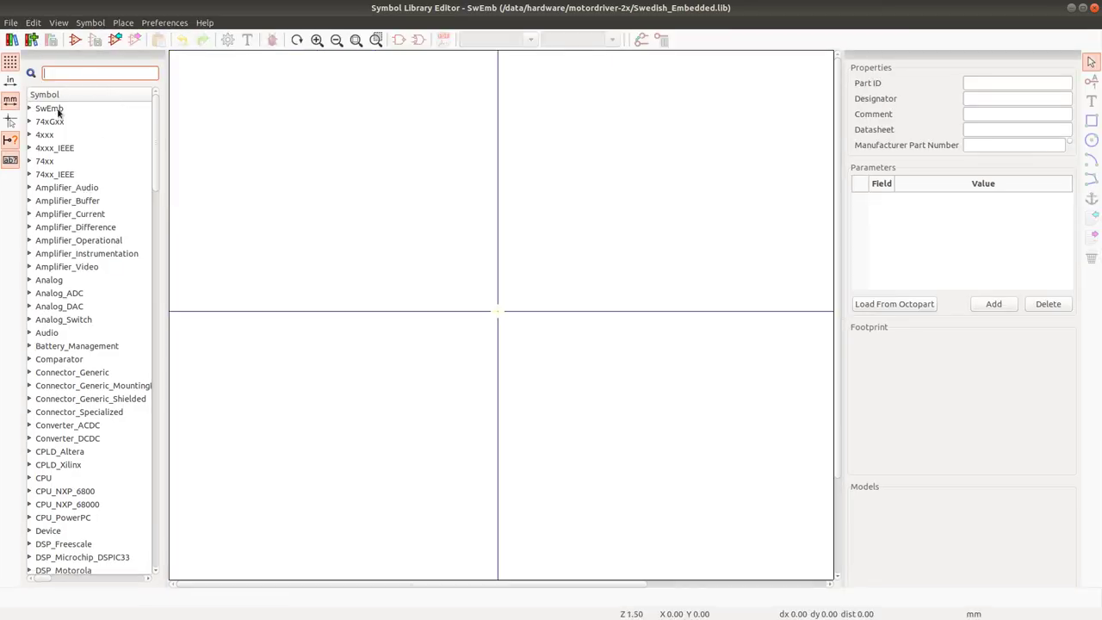
Duplicate the RES_200K_1%_0402 symbol in the SwEmb library and open the copy for editing.
double_click(61, 109)
scroll(89, 273, down, 5)
scroll(91, 293, down, 20)
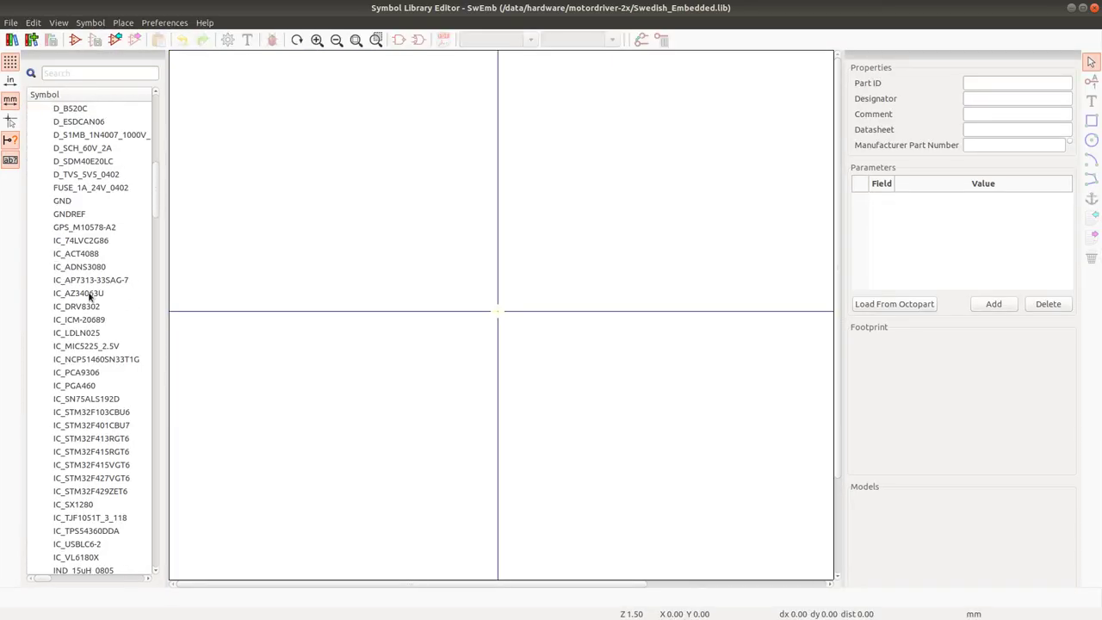
click(90, 428)
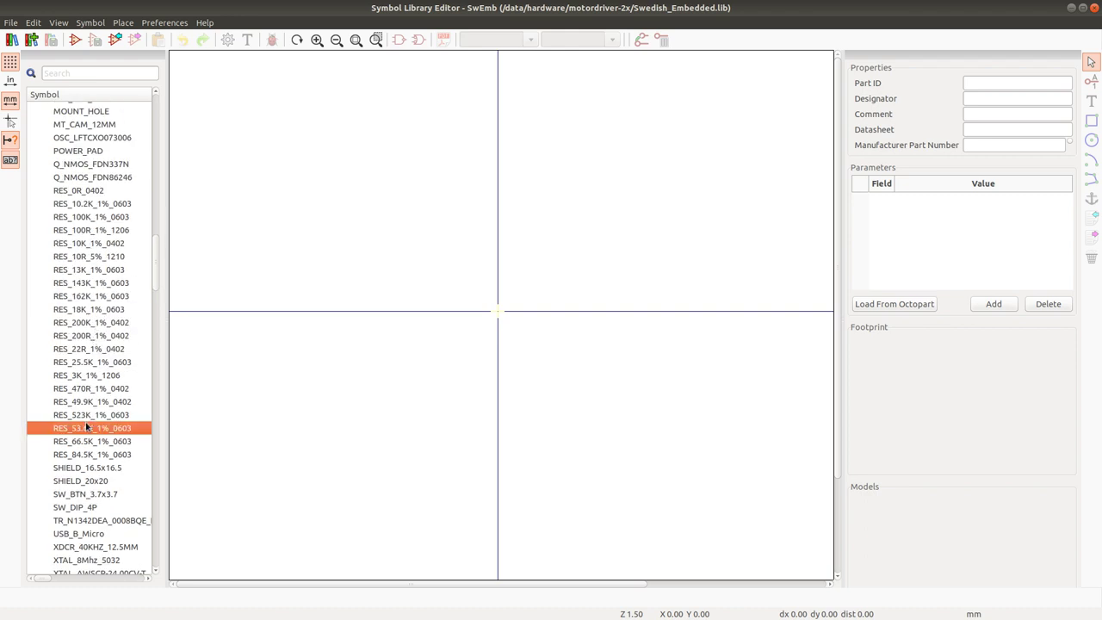
click(97, 324)
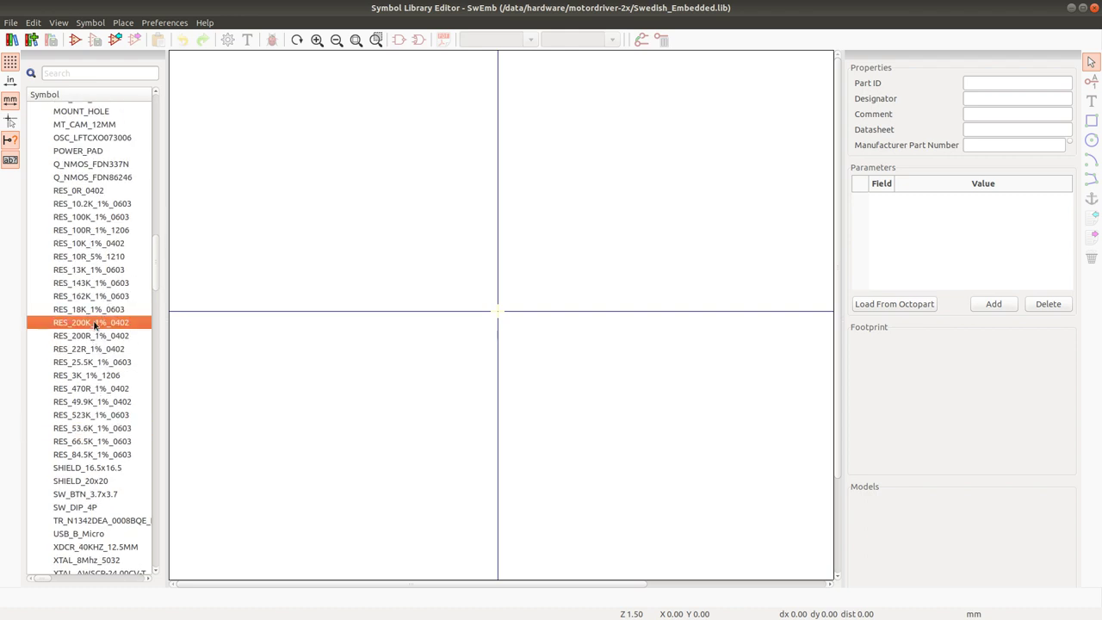
right_click(97, 324)
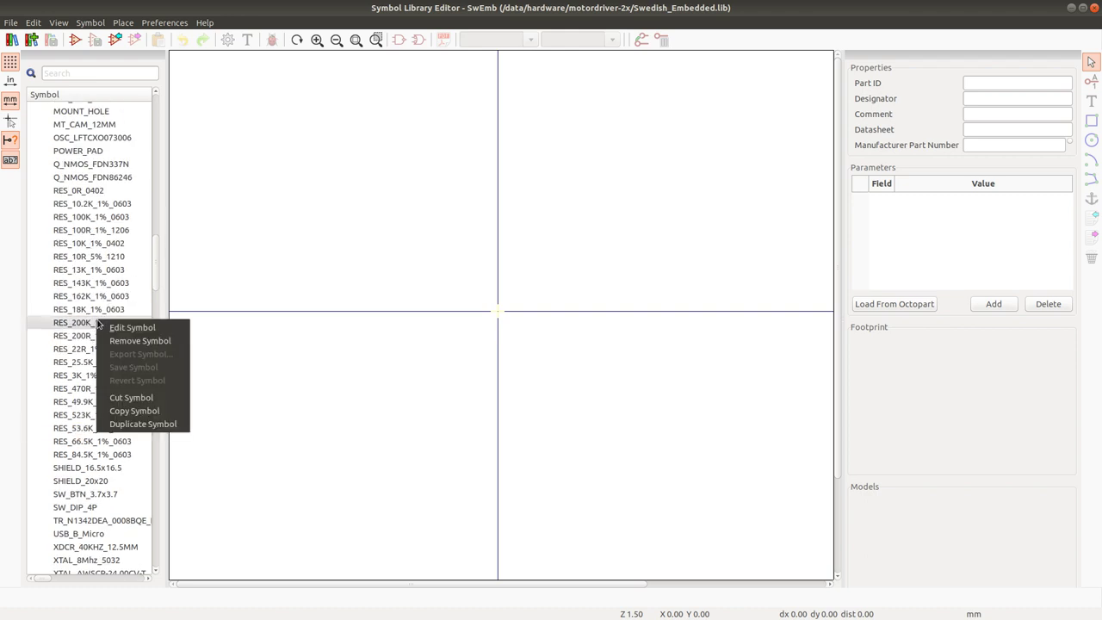
click(143, 424)
double_click(135, 111)
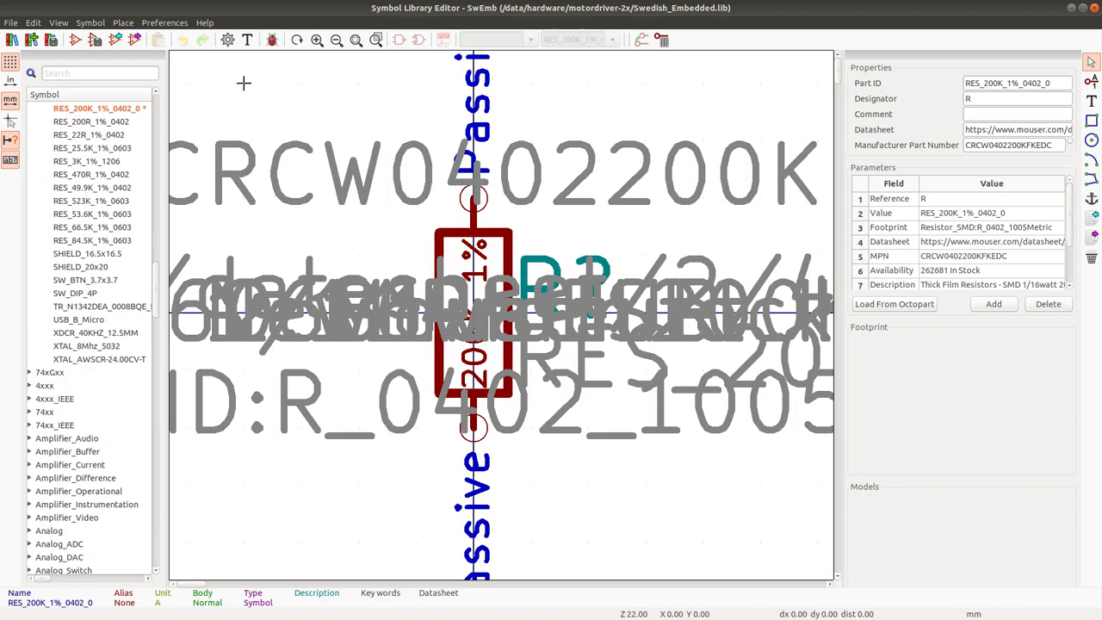
Change the duplicated resistor's part ID to RES_1M_1%_0402 and save the symbol library.
click(1048, 83)
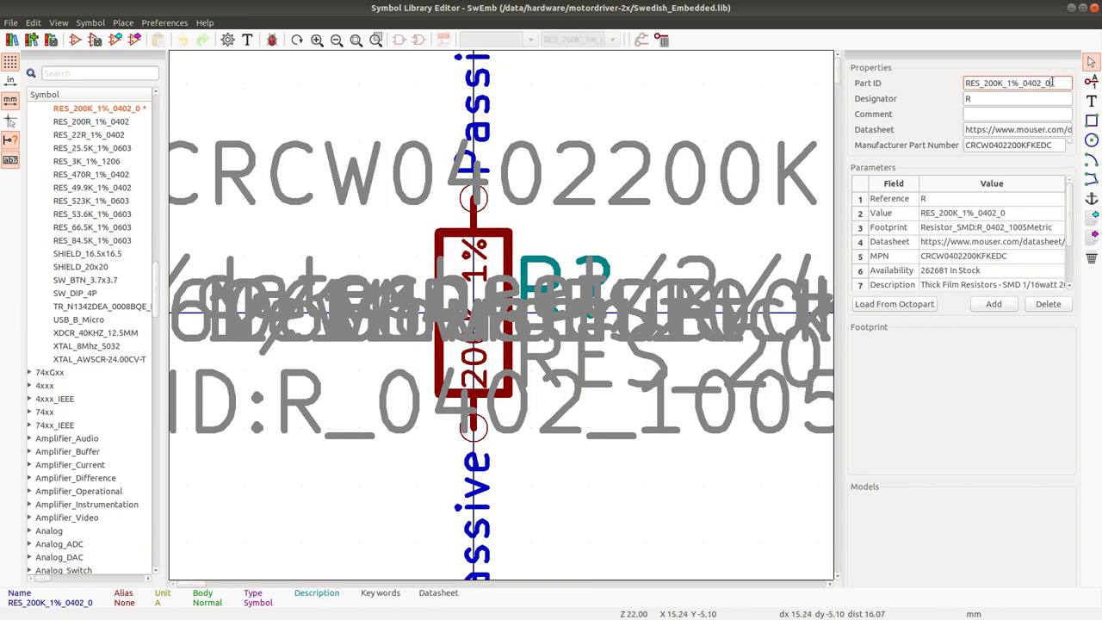
drag(1051, 82, 1043, 83)
key(BackSpace)
key(BackSpace)
key(BackSpace)
key(BackSpace)
text(1M)
click(1033, 116)
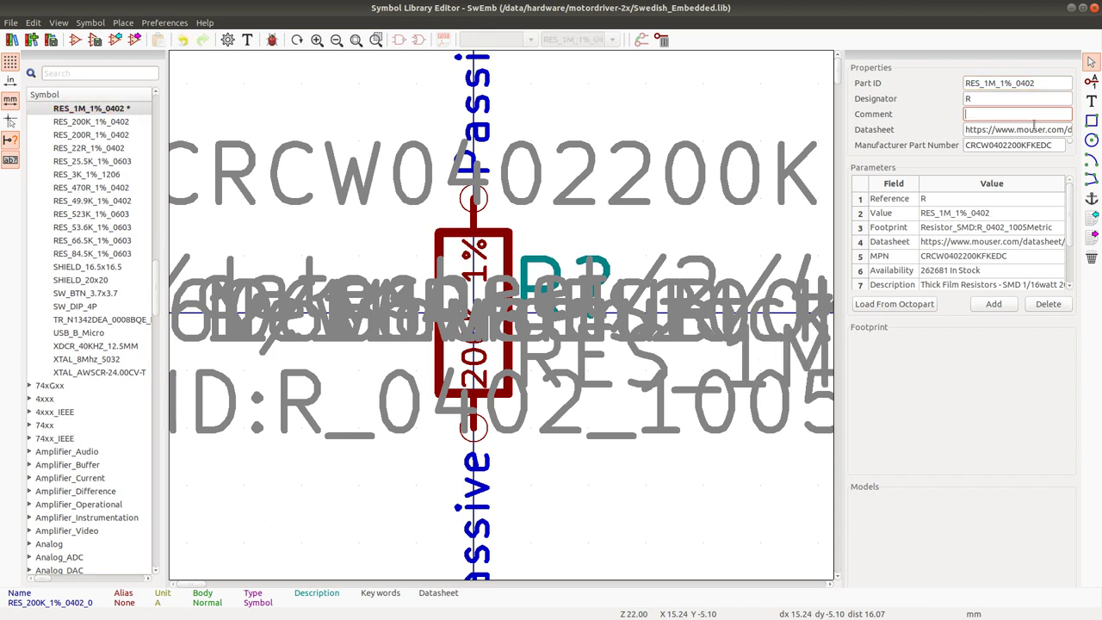
key(ctrl+s)
Set the manufacturer part number of the RES_1M_1%_0402 symbol to RC0402FR-071ML.
double_click(1036, 145)
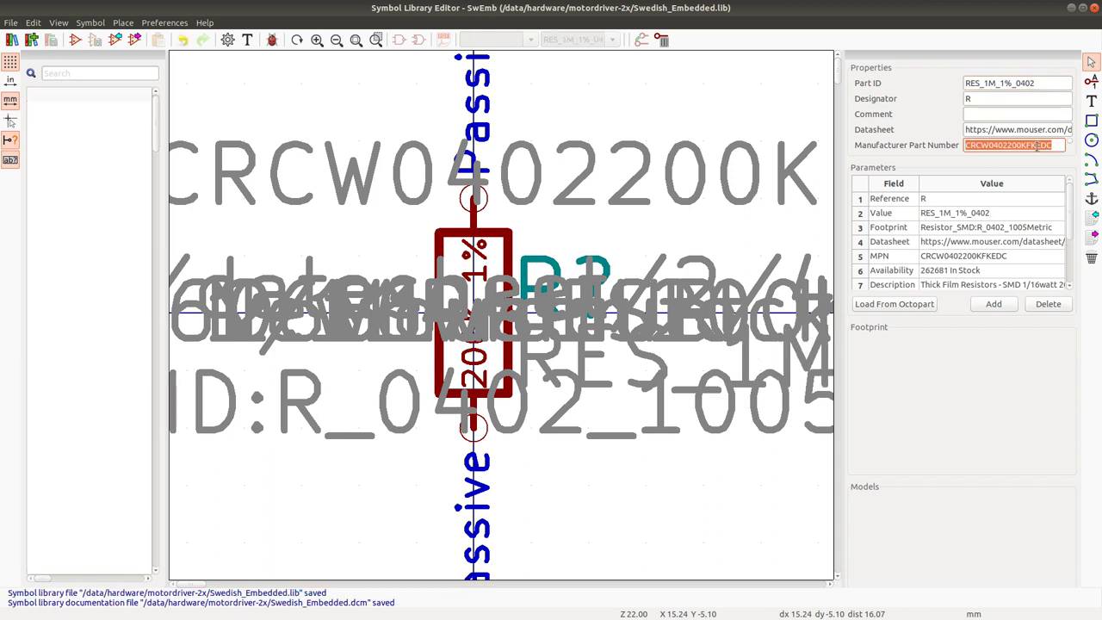
text(RC0402FR-071ML)
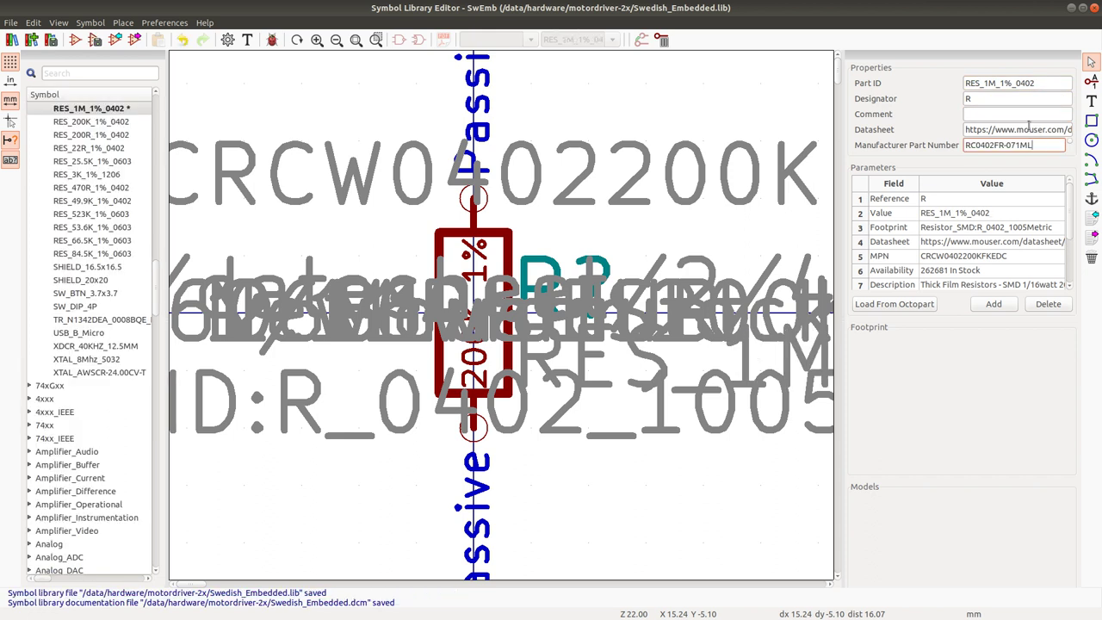
Save the symbol with manufacturer part number RC0402FR-071ML and clear the value of its Vendor field.
click(1022, 128)
key(ctrl+s)
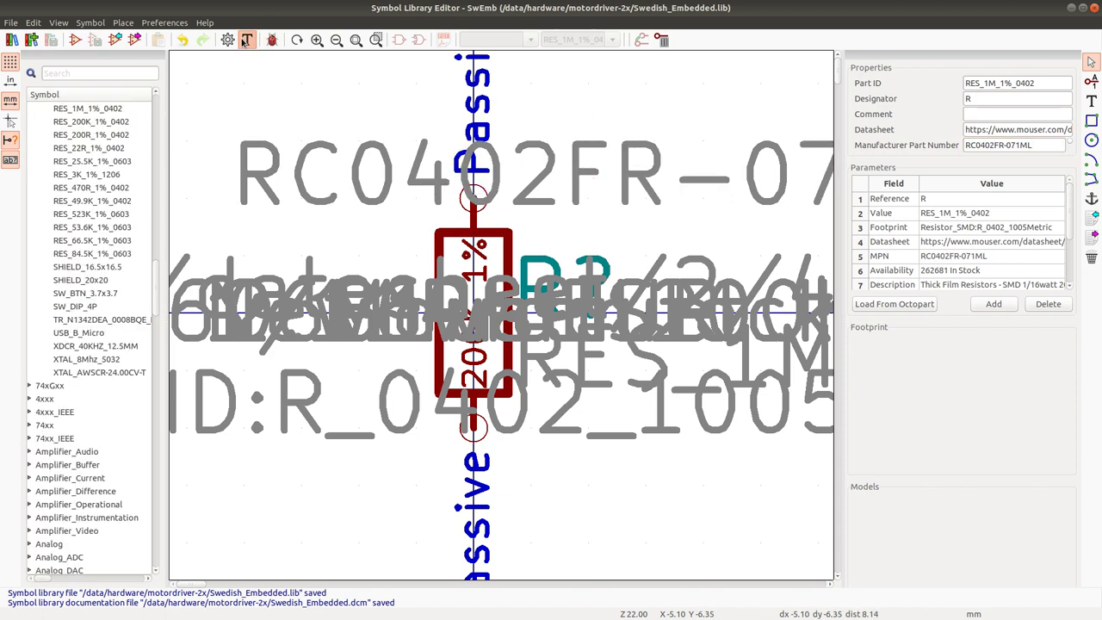
click(247, 40)
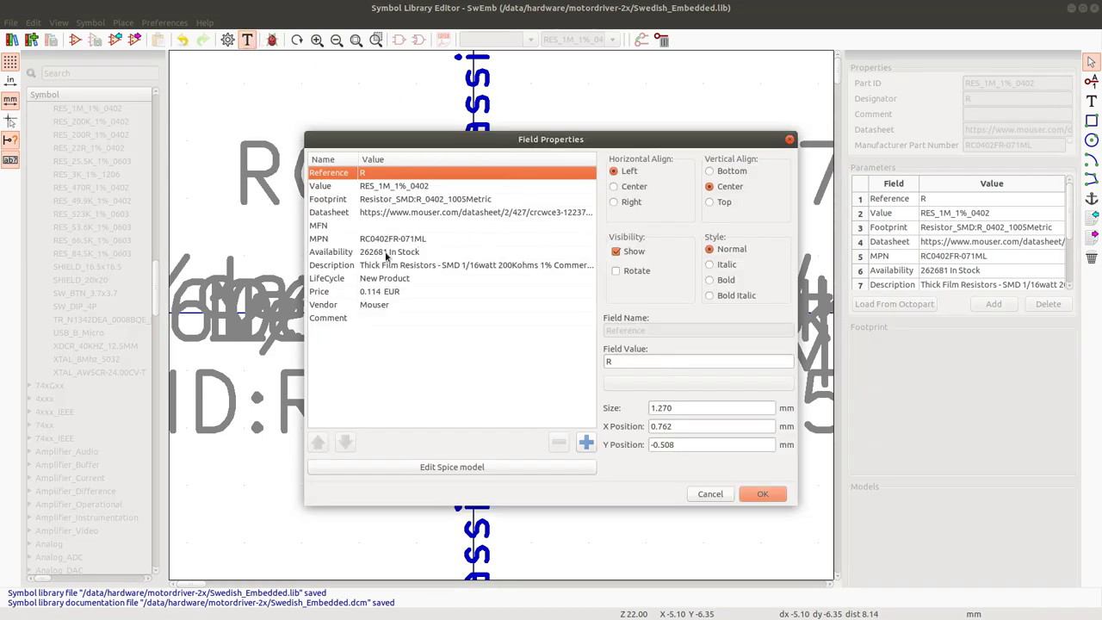
click(379, 305)
click(559, 442)
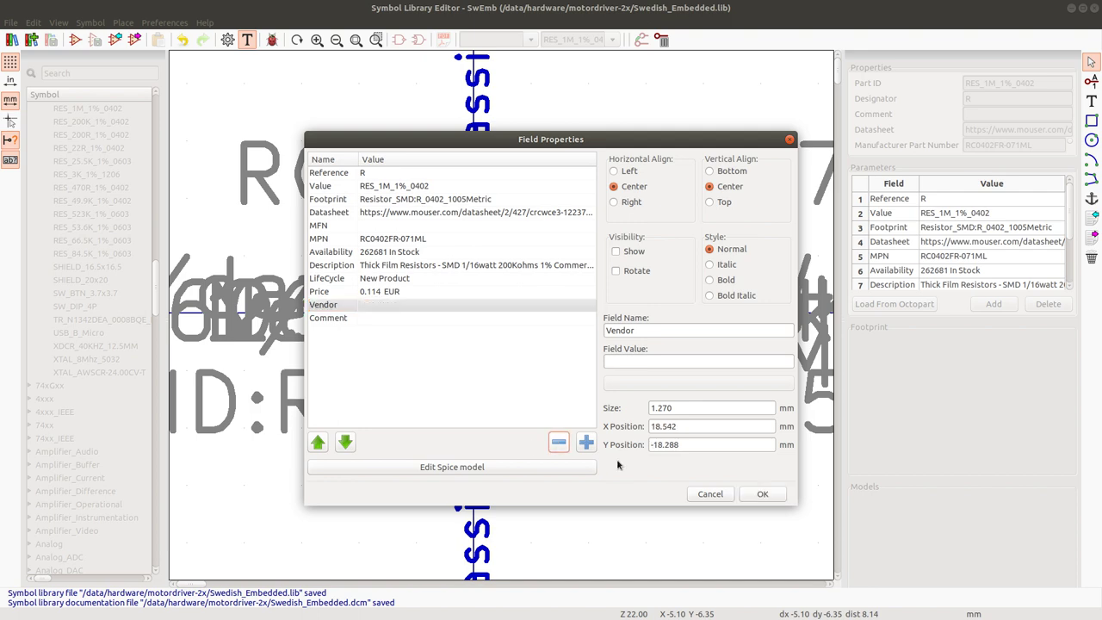
click(762, 493)
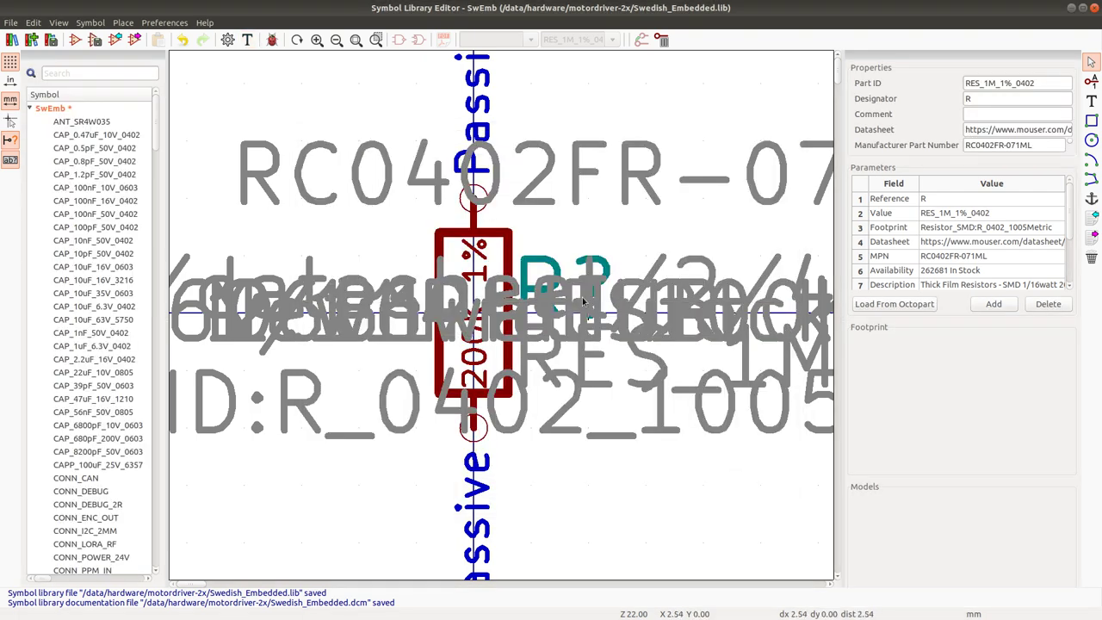
Change the graphic text inside the resistor body to "1M 1%" and save the symbol library.
click(475, 272)
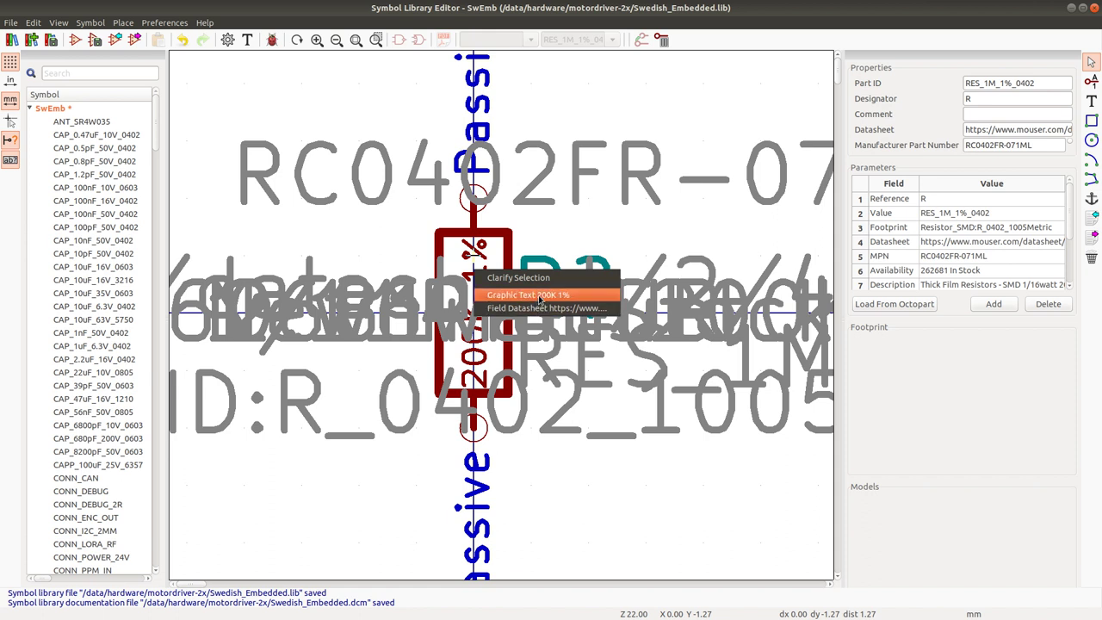
click(541, 296)
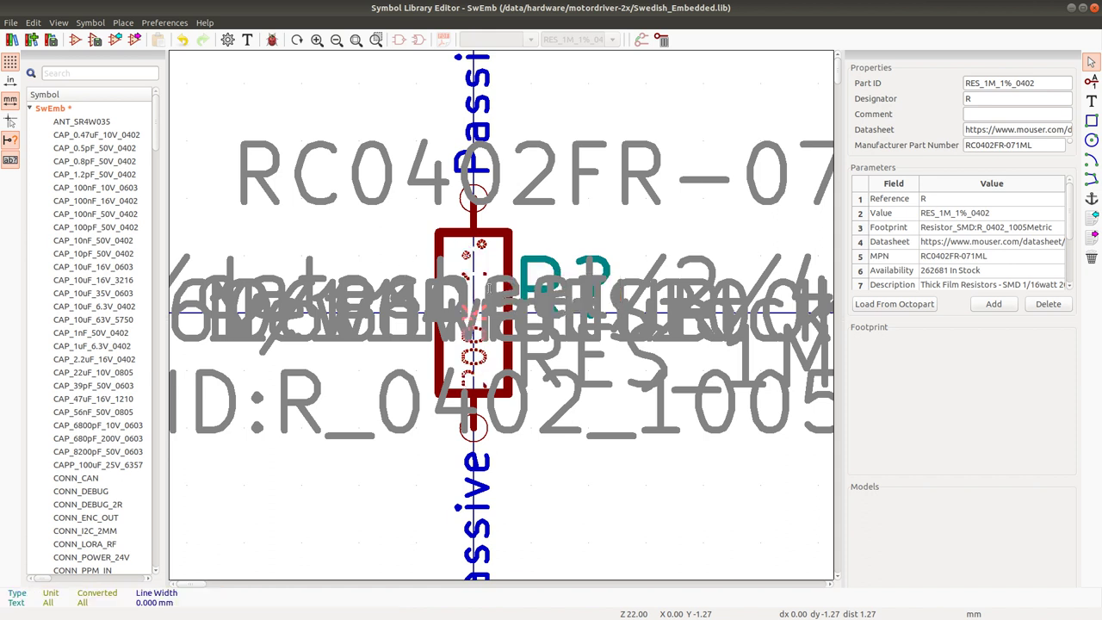
double_click(481, 293)
shift+click(372, 274)
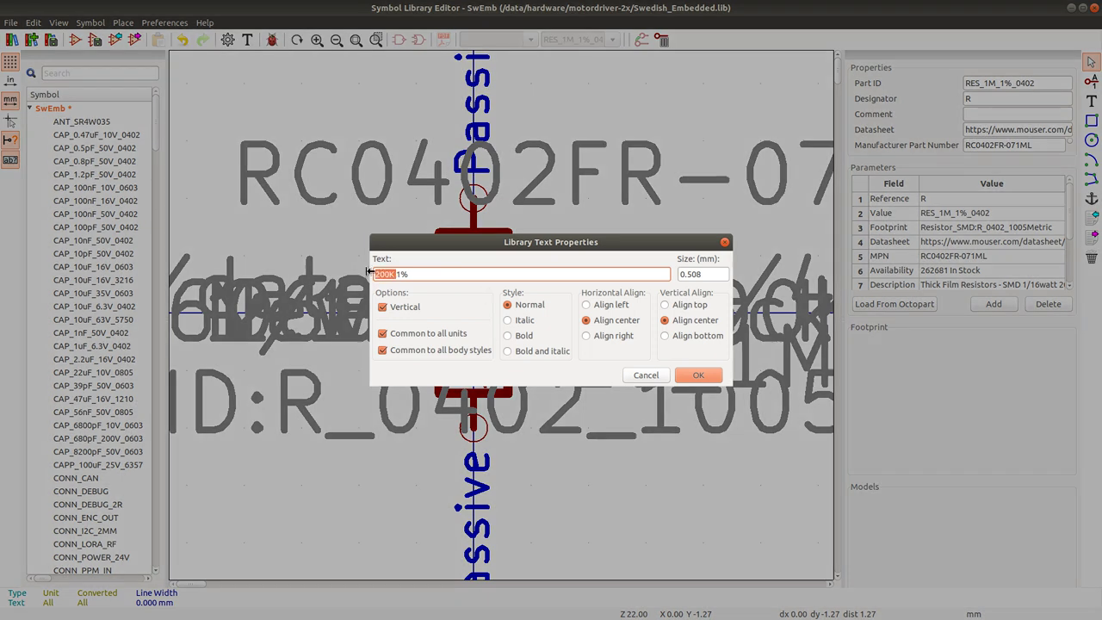
text(1M)
click(711, 377)
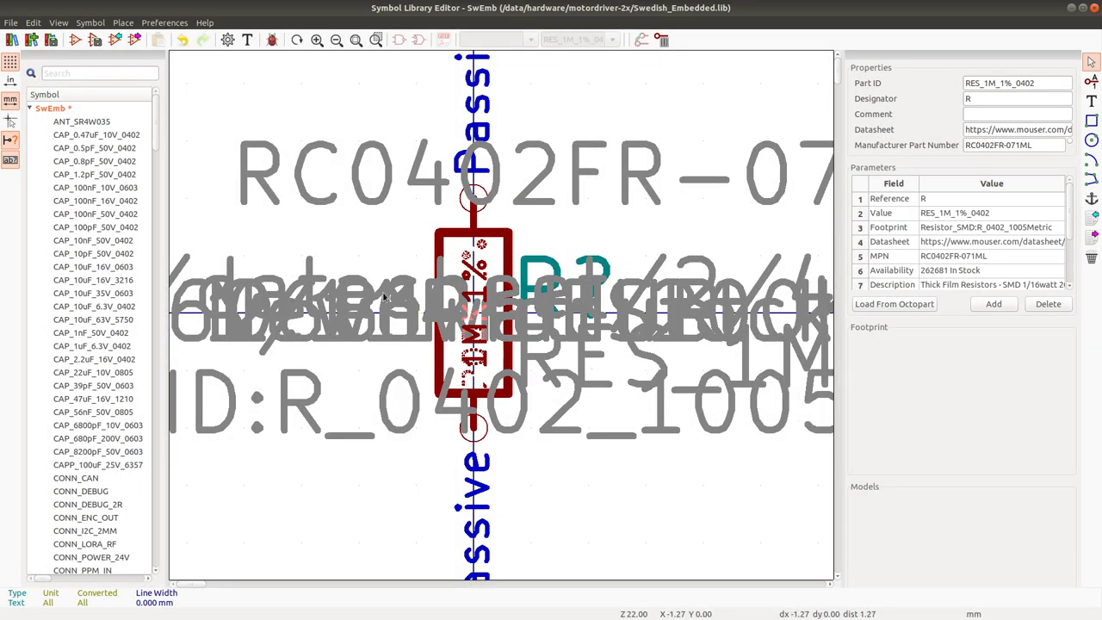
key(ctrl+s)
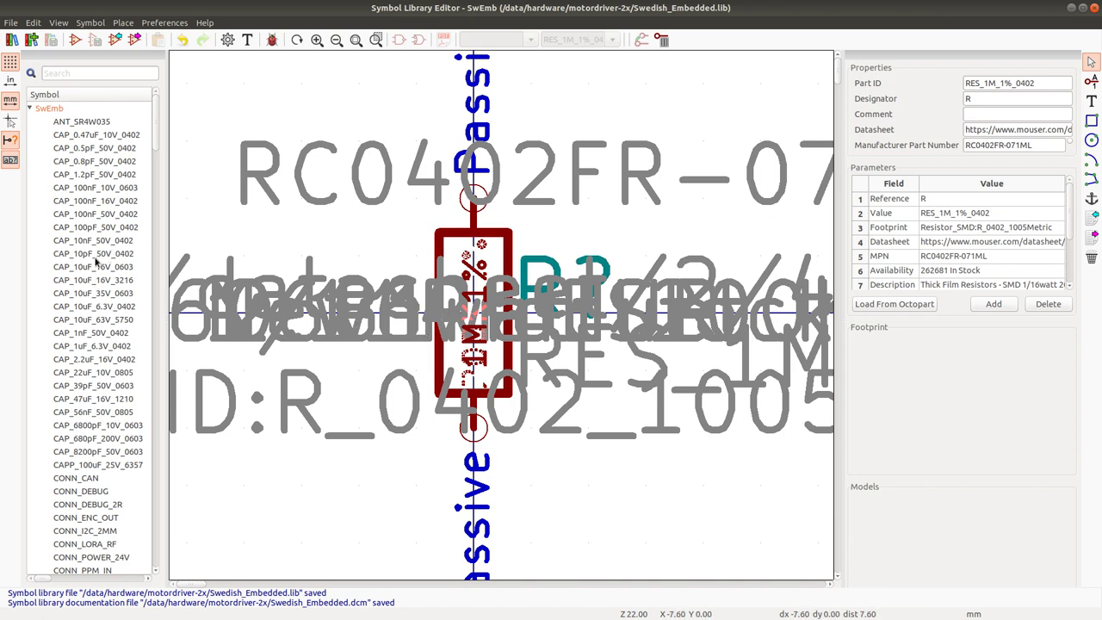
Close the Symbol Library Editor and return to the motordriver-2x schematic.
scroll(80, 280, down, 10)
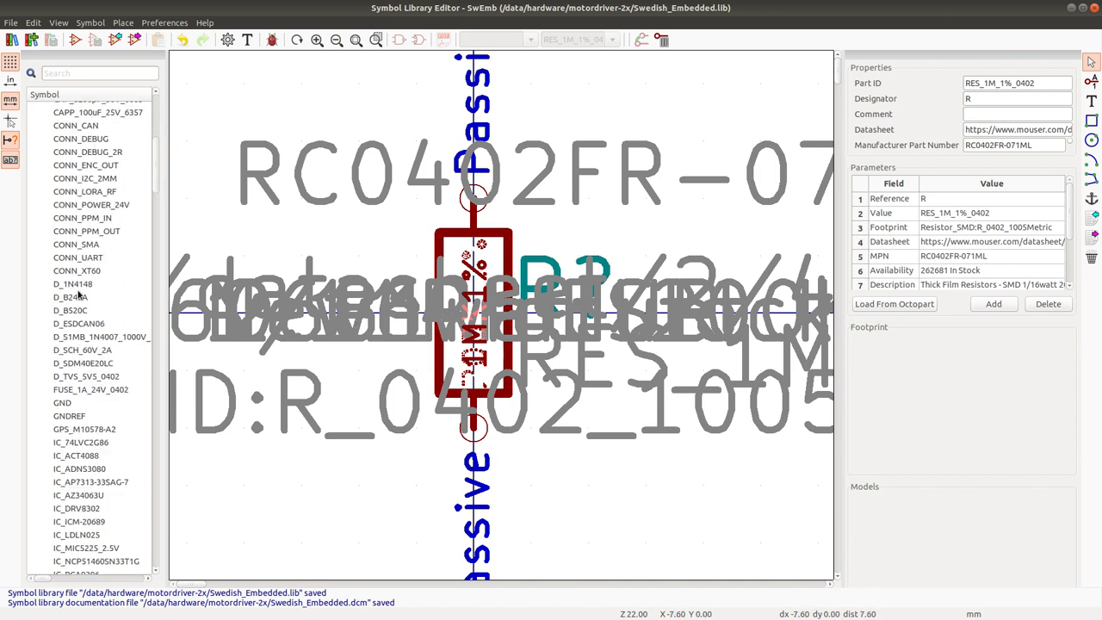
scroll(80, 295, down, 8)
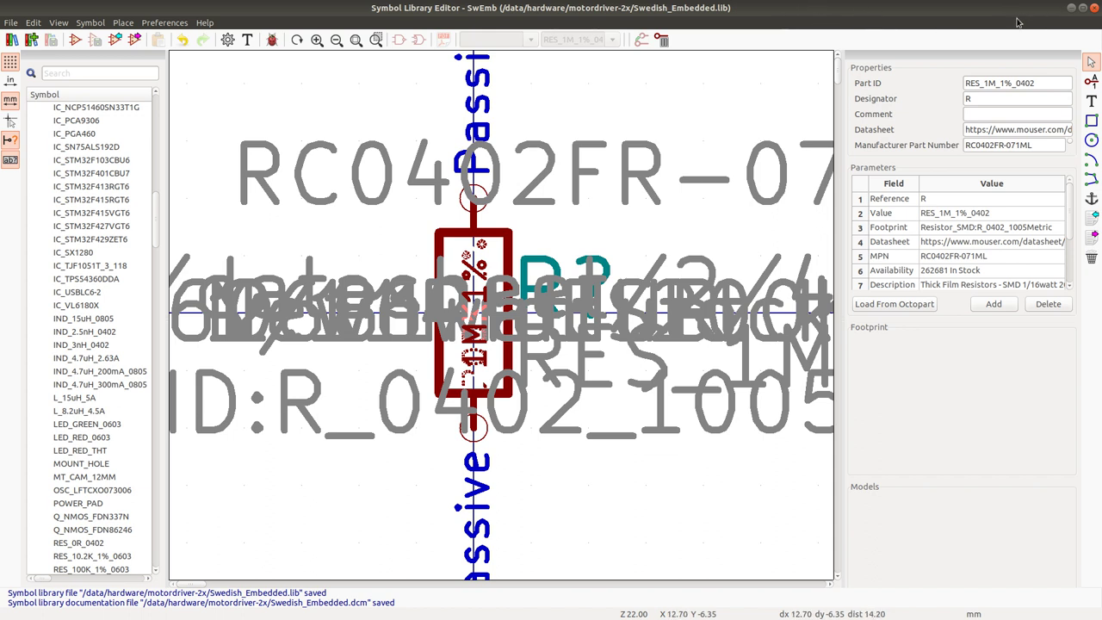
click(1094, 8)
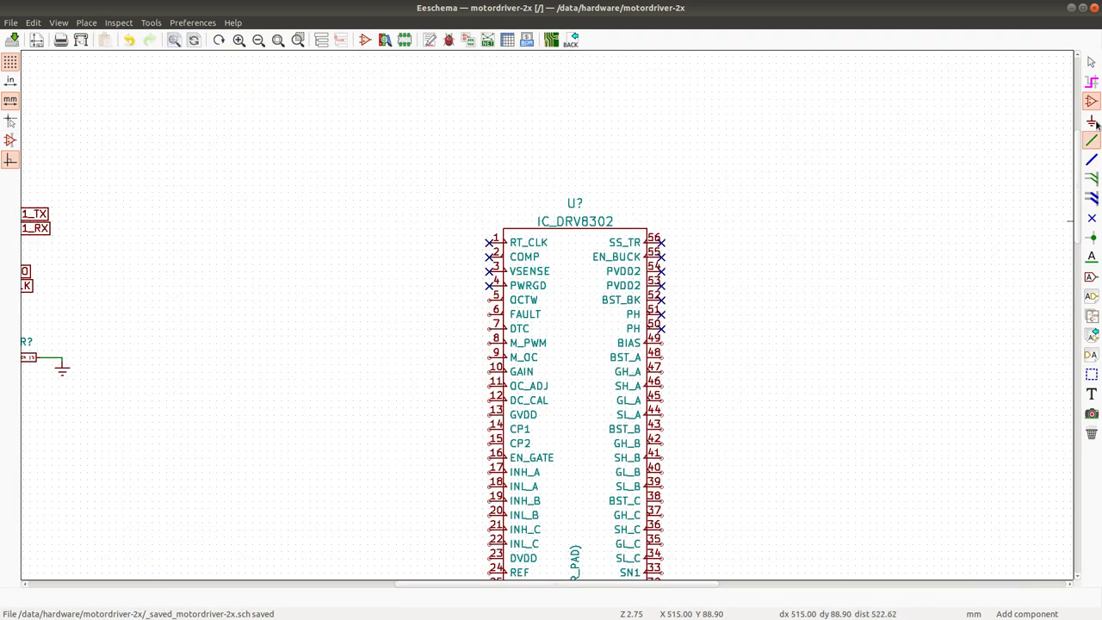
Place a horizontal RES_1M_1%_0402 resistor from the SwEmb library beside the BIAS pin of the IC_DRV8302.
click(703, 365)
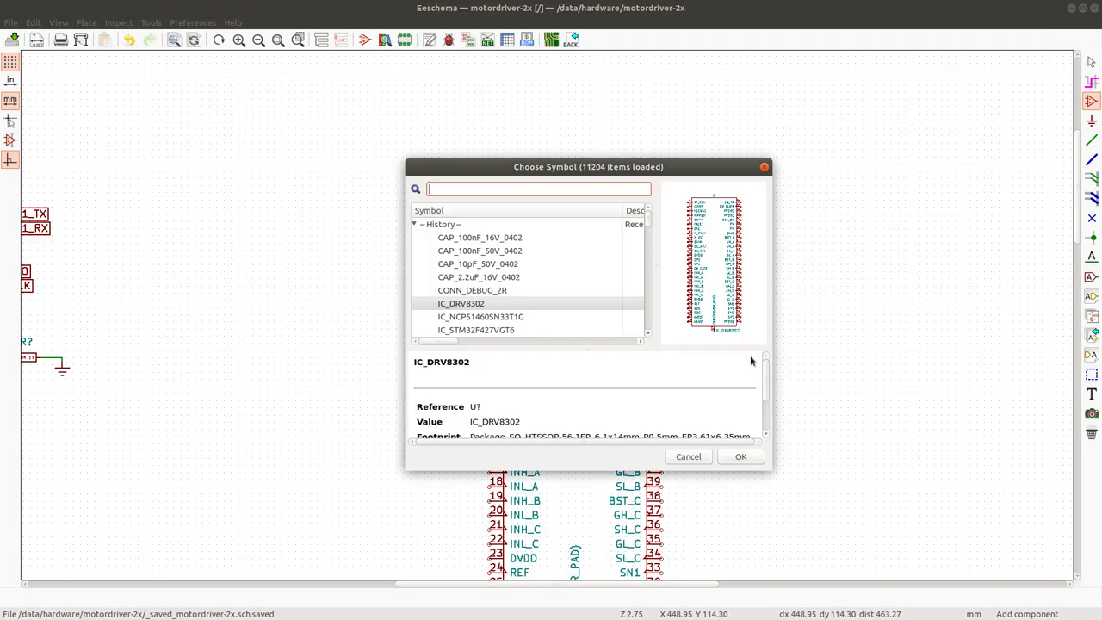
scroll(521, 282, down, 3)
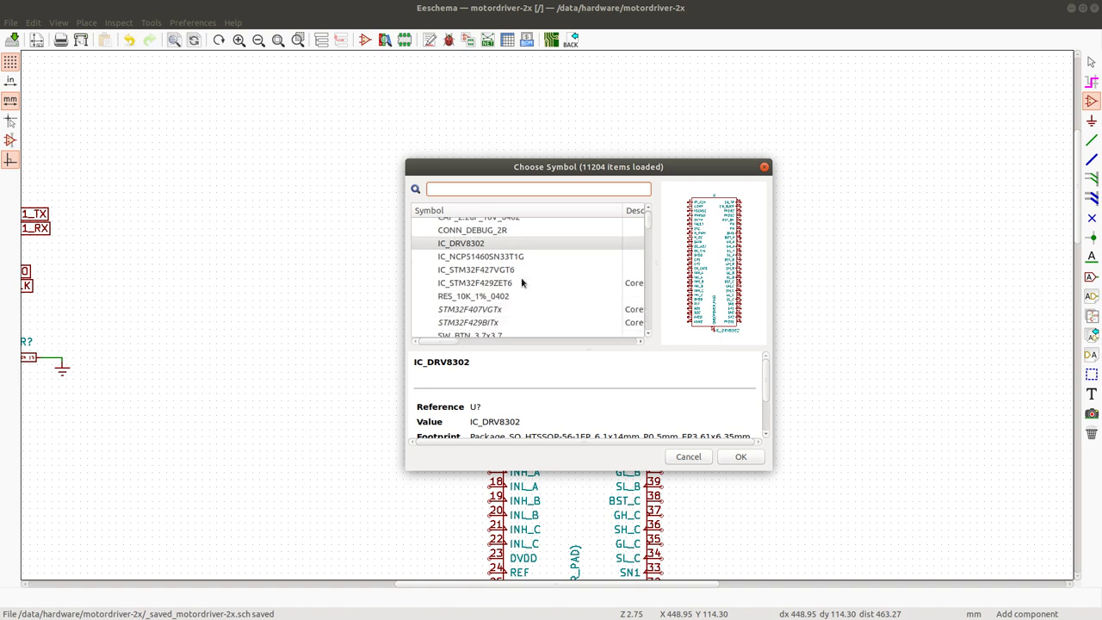
scroll(494, 276, down, 2)
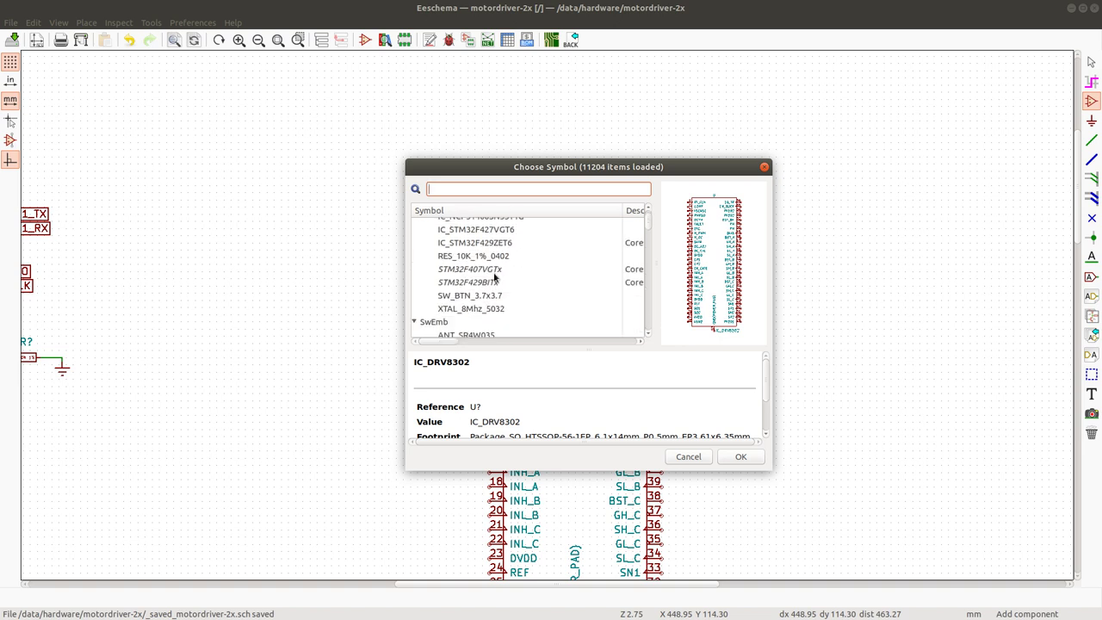
scroll(495, 281, down, 12)
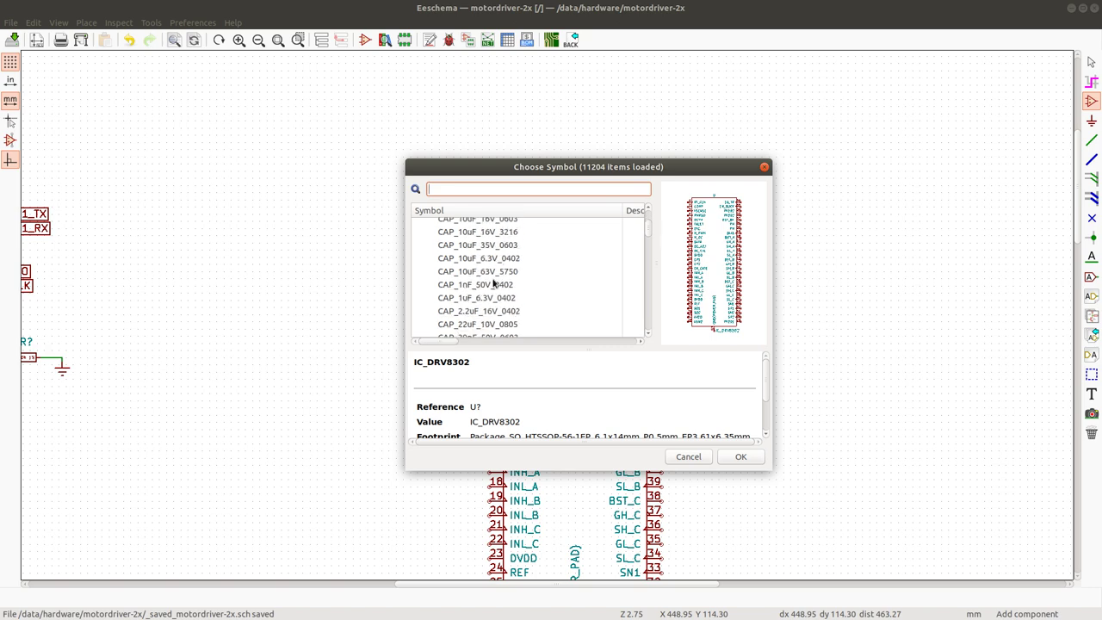
scroll(494, 282, down, 10)
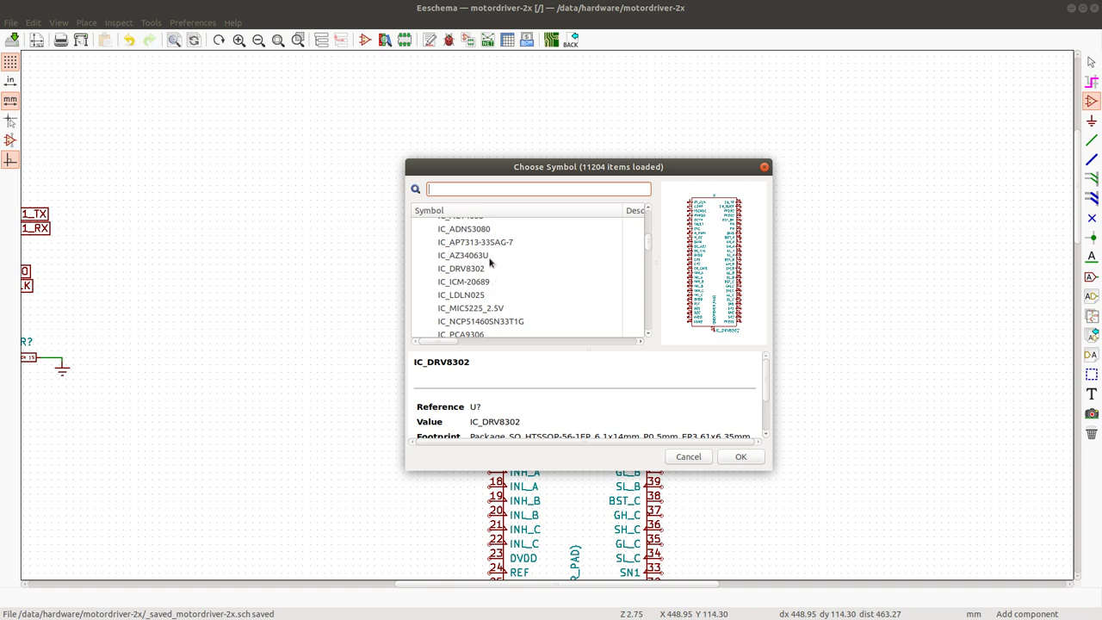
scroll(480, 292, down, 6)
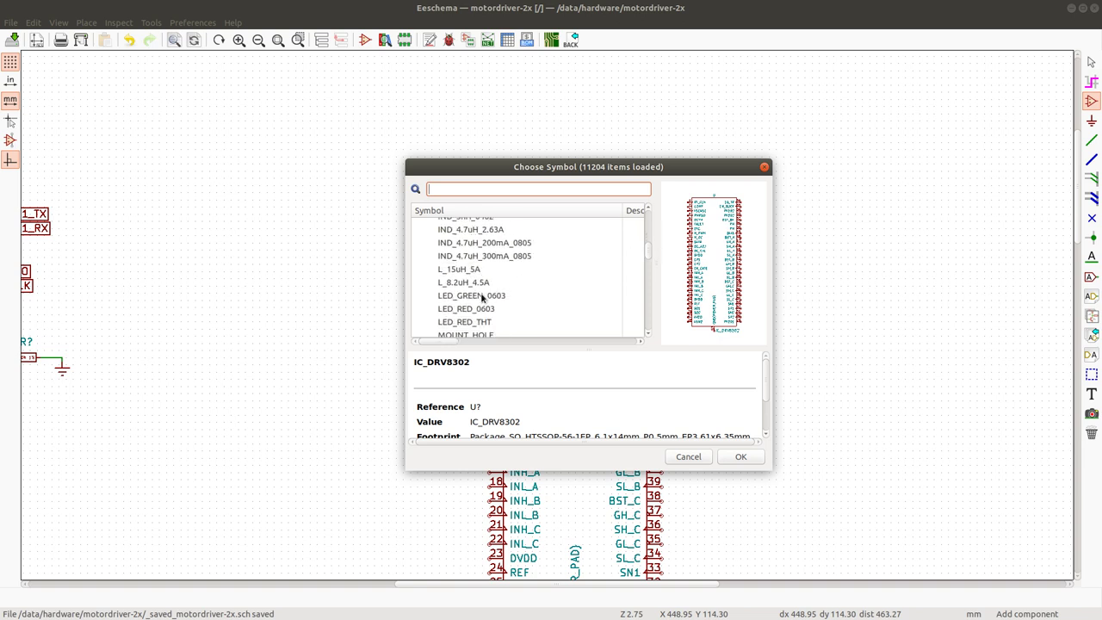
scroll(480, 291, down, 6)
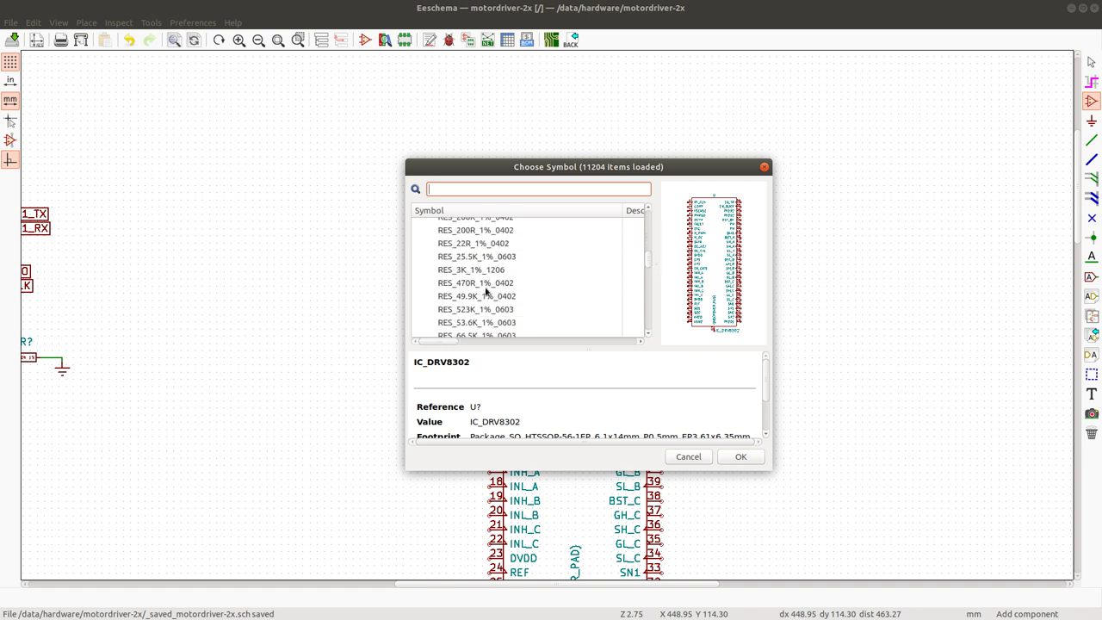
scroll(484, 293, down, 2)
scroll(485, 293, up, 5)
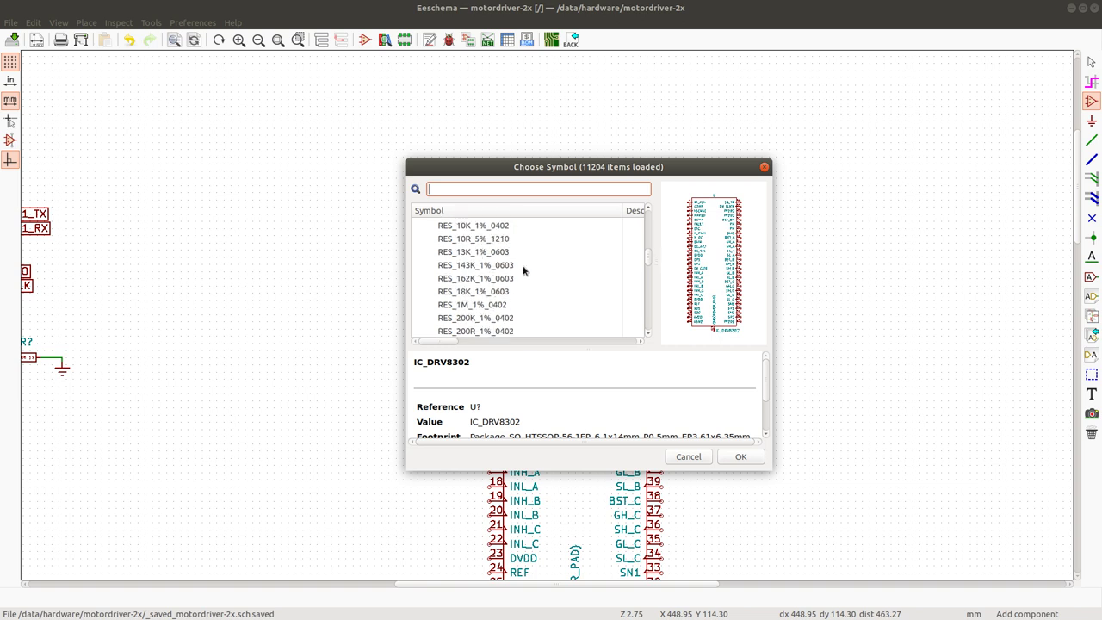
scroll(523, 265, down, 1)
click(476, 285)
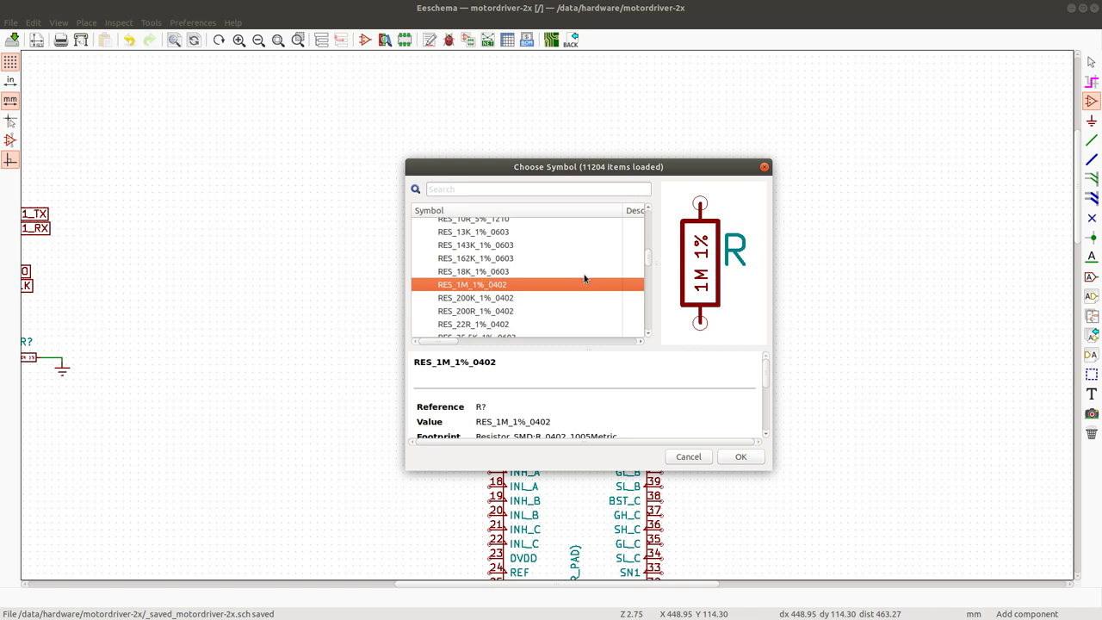
click(742, 457)
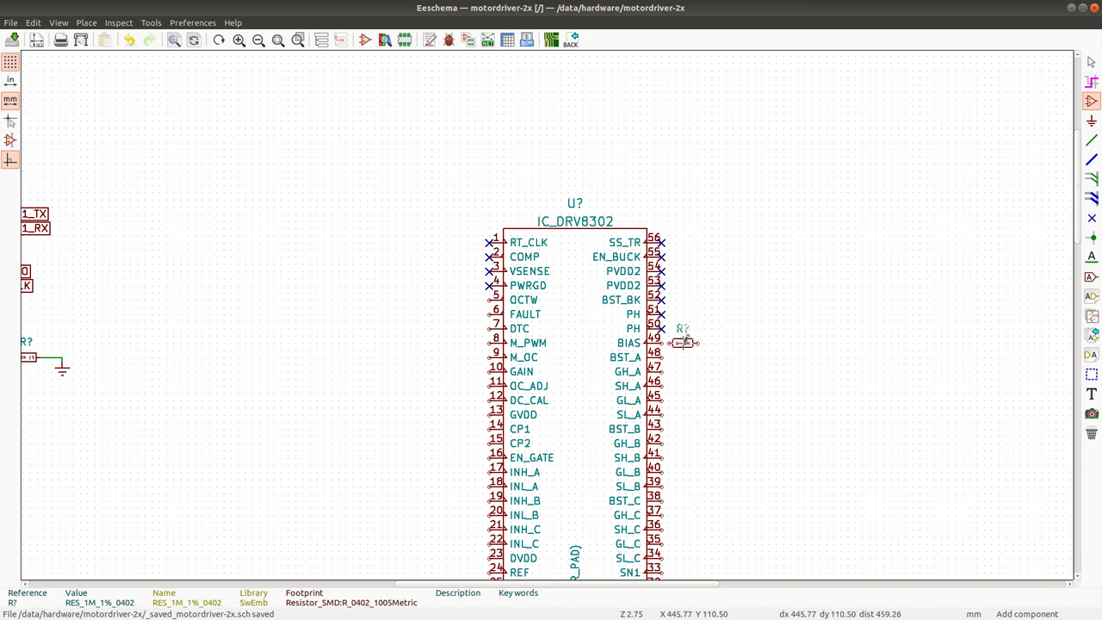
click(684, 342)
Wire the resistor to BIAS pin 49 and attach a GND global label to the resistor's free end.
key(w)
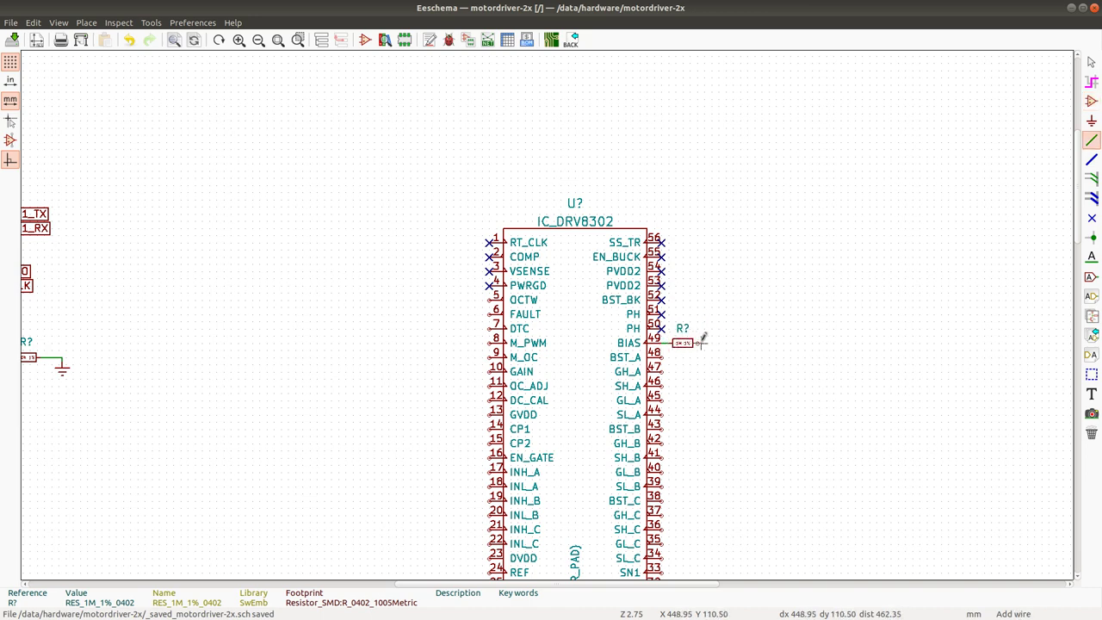
key(ctrl+h)
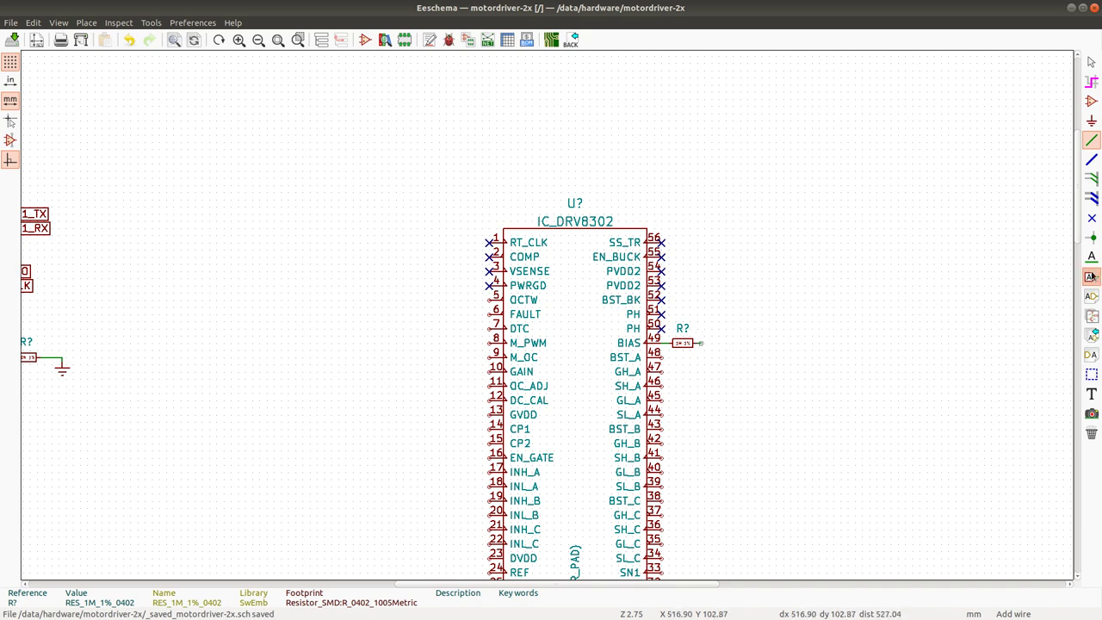
click(743, 351)
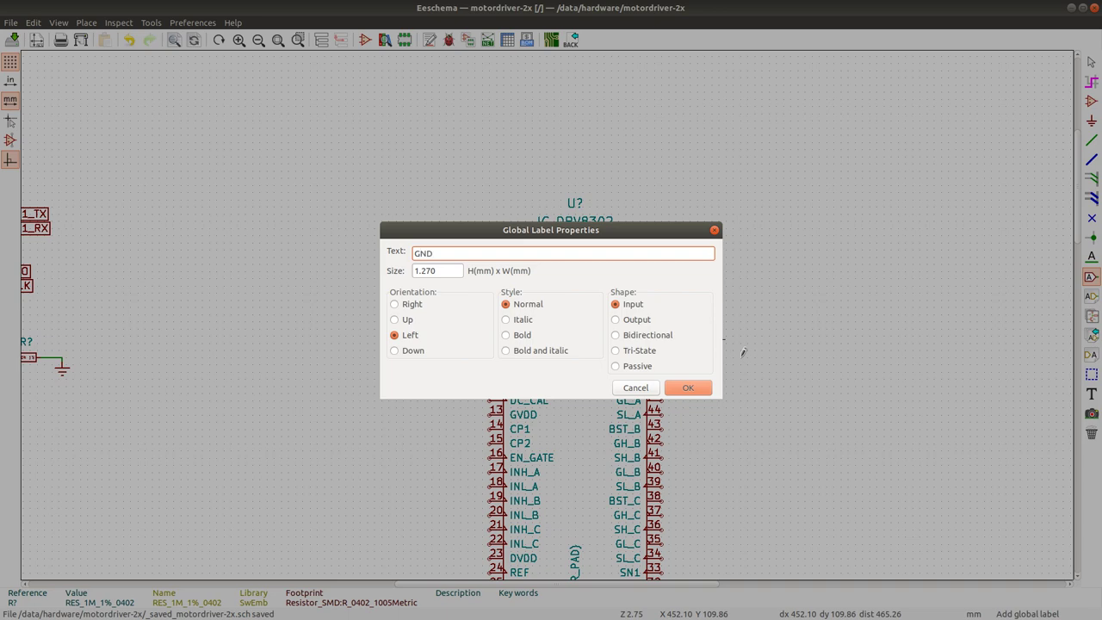
key(Return)
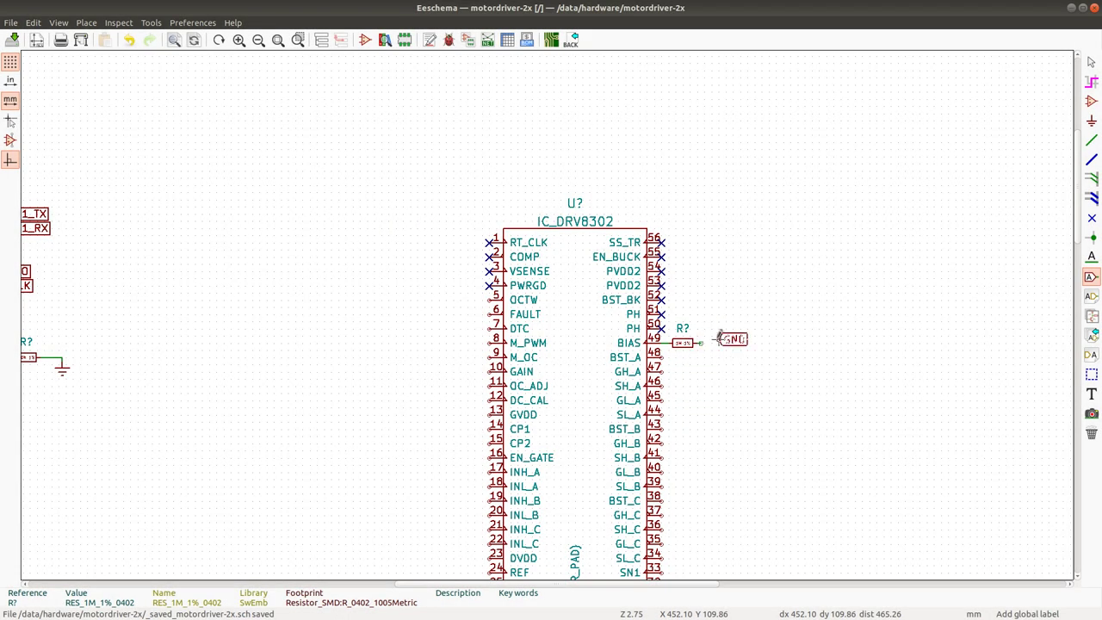
click(702, 343)
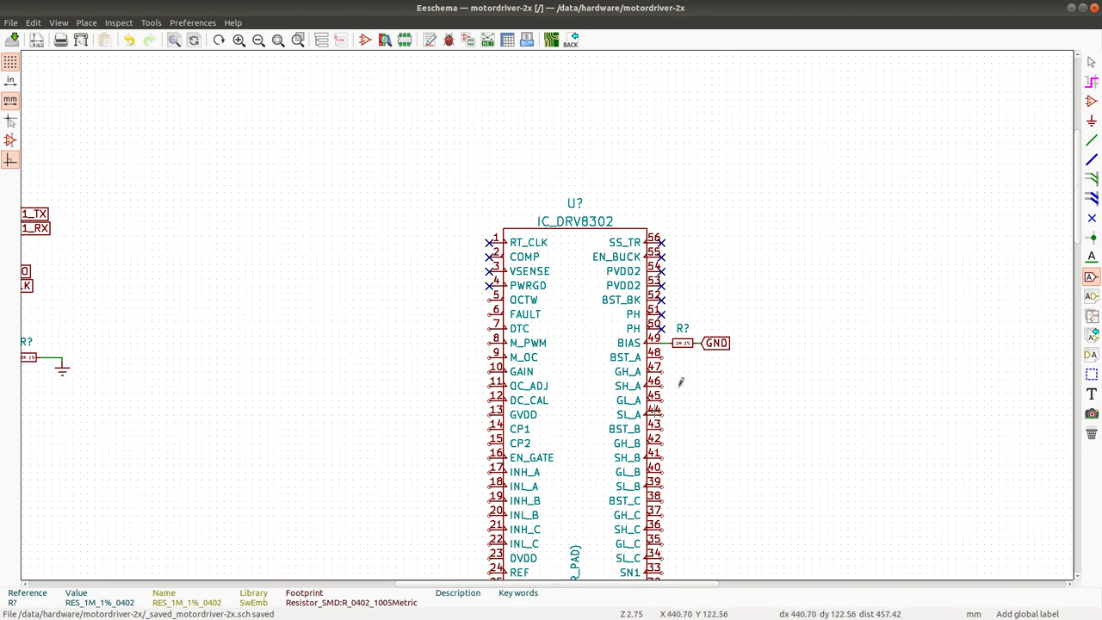
Place a GND global label and a GNDREF ground symbol beside the IC_NCP51460SN33T1G regulator in the sheet's lower-left corner.
scroll(409, 349, down, 5)
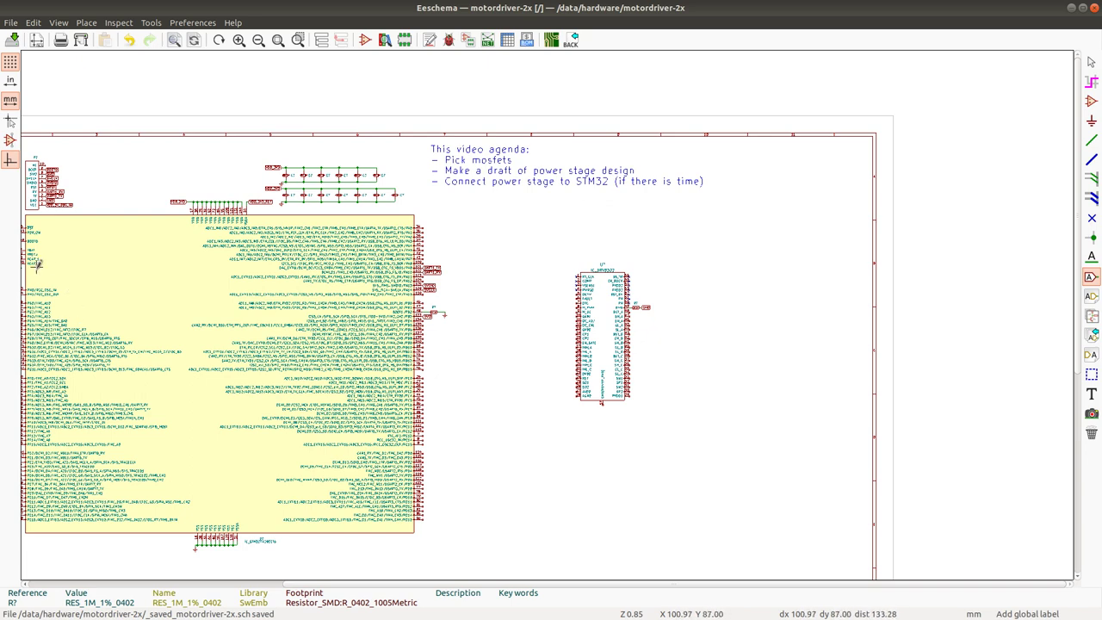
scroll(546, 305, up, 1)
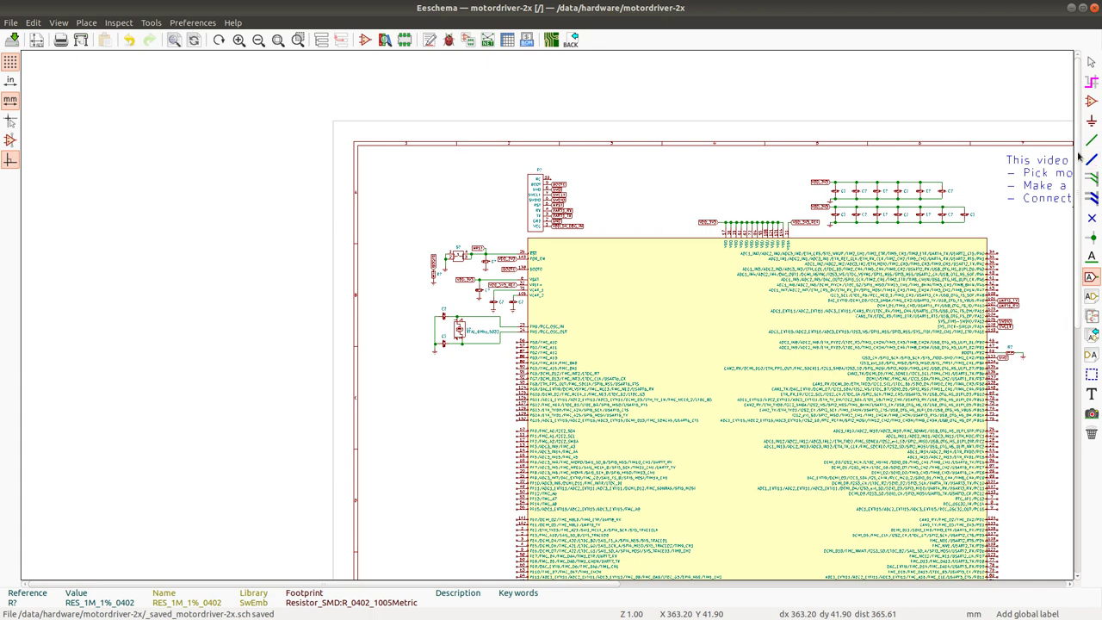
scroll(1076, 327, down, 5)
scroll(1078, 310, up, 1)
scroll(1078, 319, down, 3)
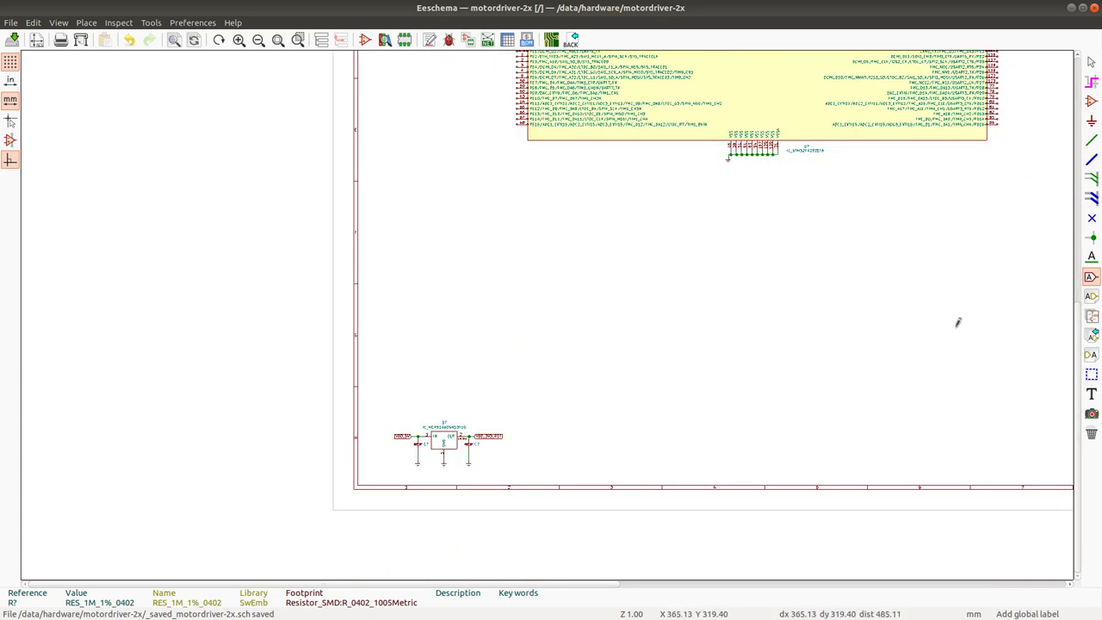
click(498, 454)
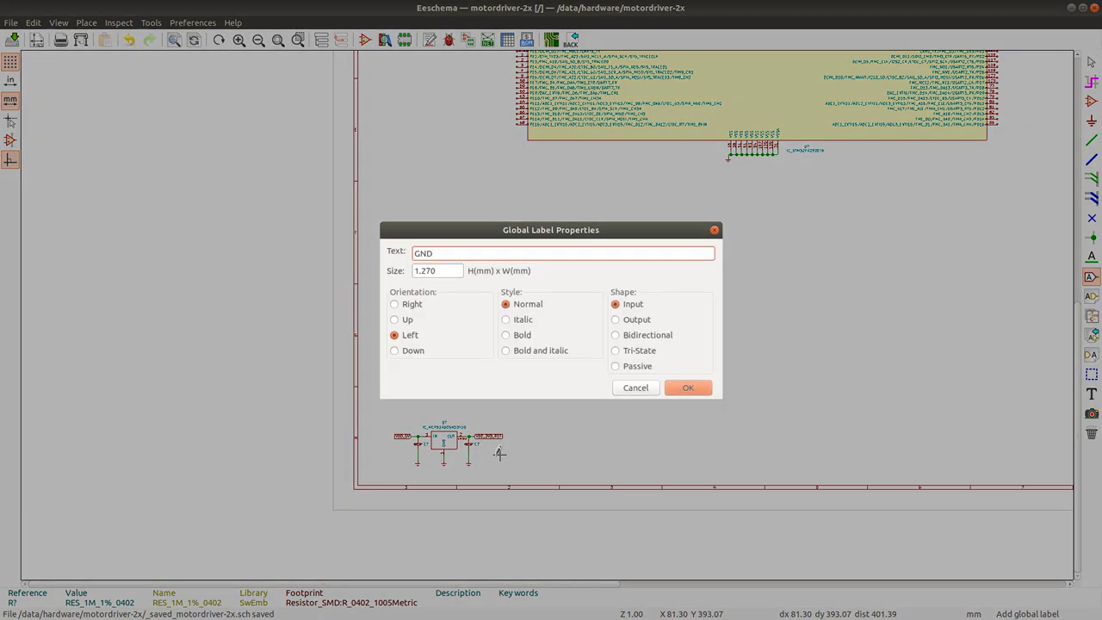
key(Return)
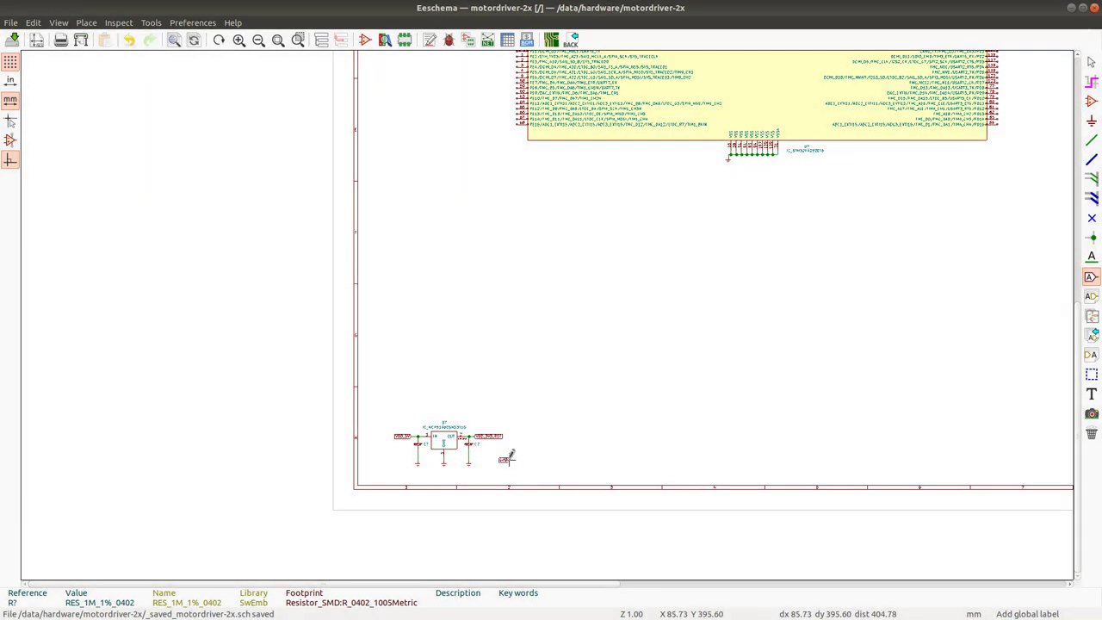
click(500, 459)
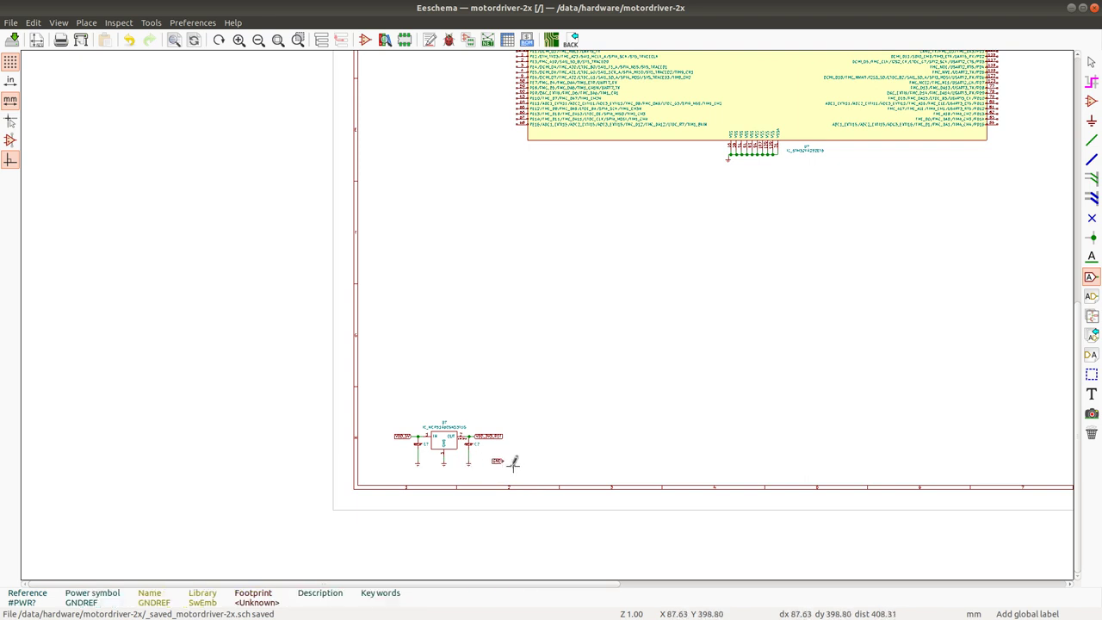
Wire the GND global label to the GNDREF symbol and save the schematic.
scroll(511, 463, up, 6)
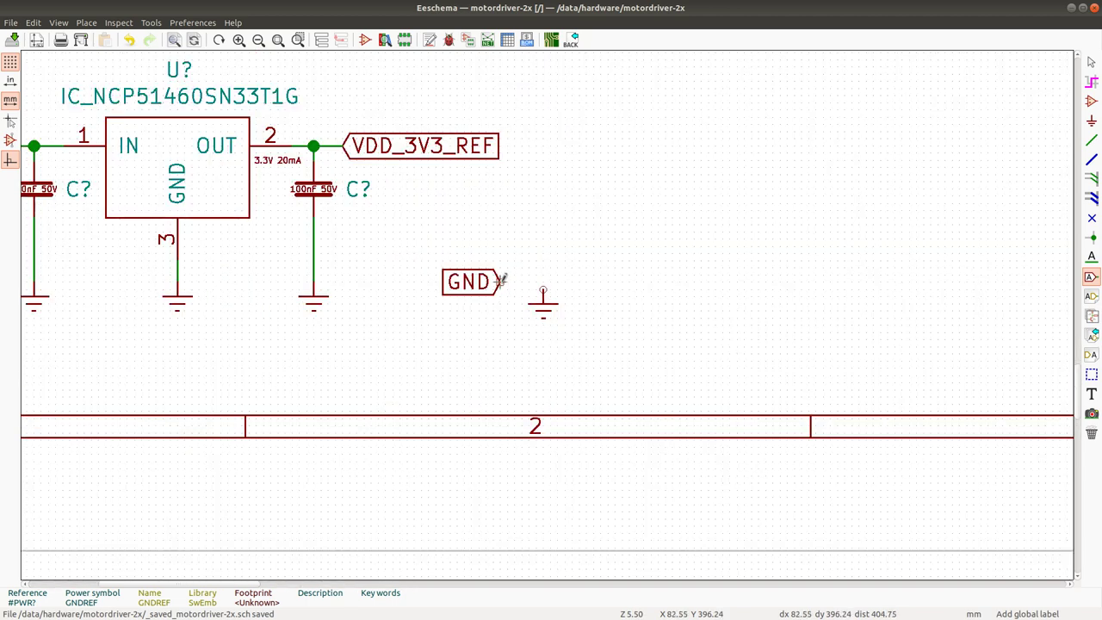
click(523, 280)
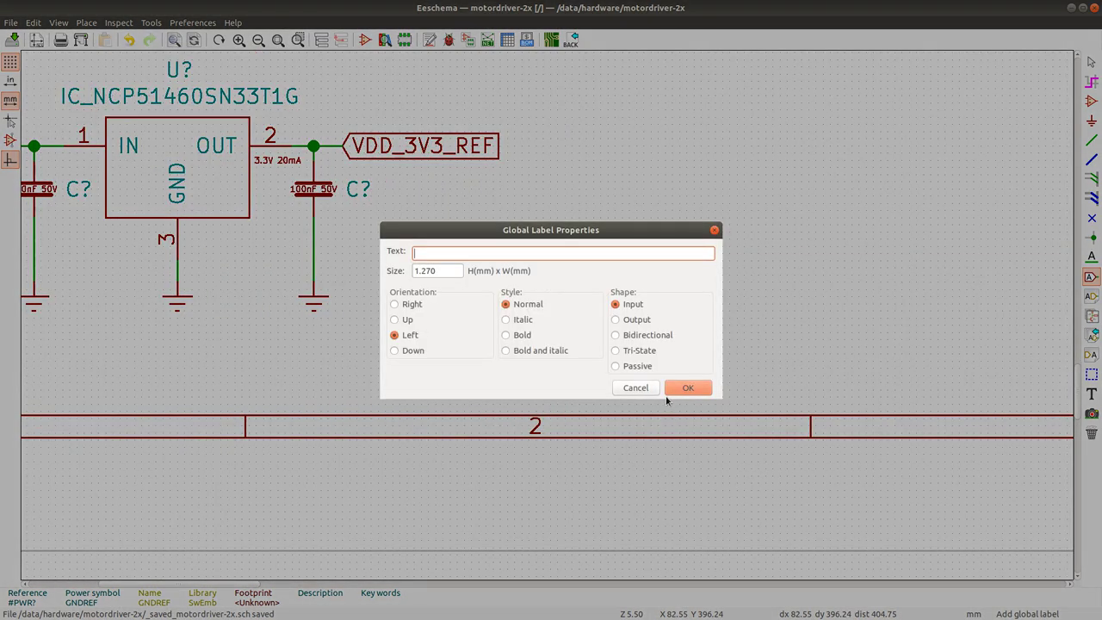
click(635, 386)
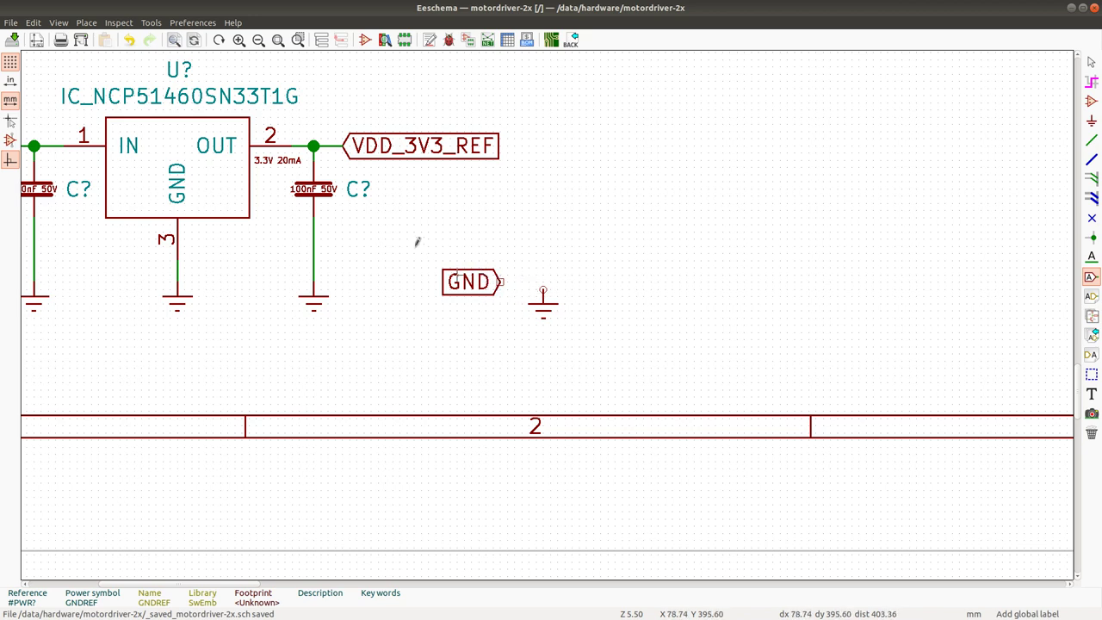
key(w)
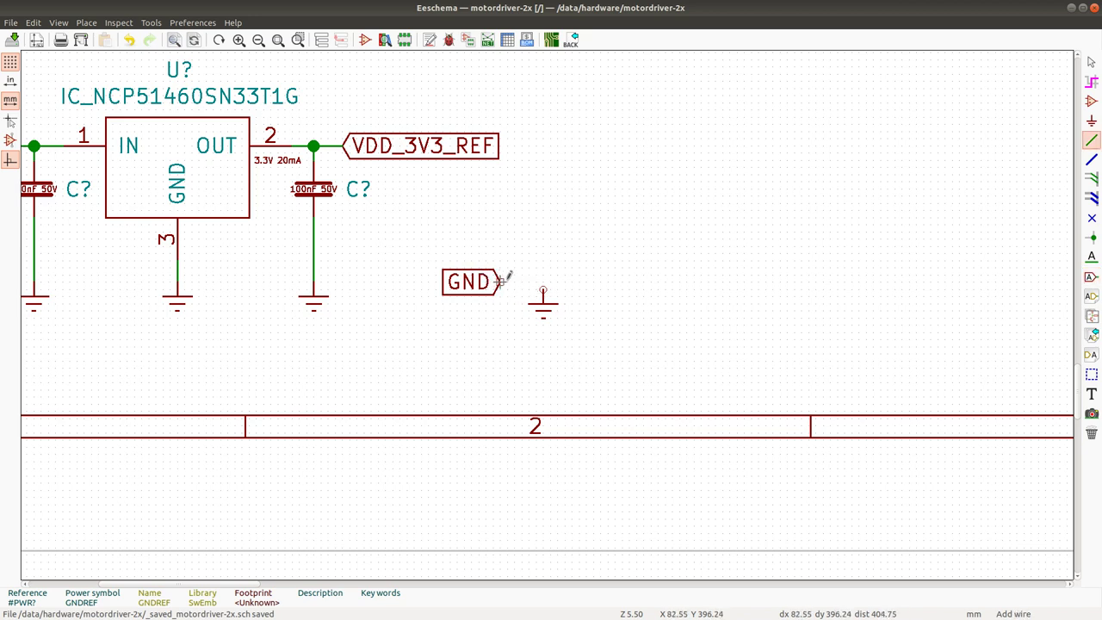
click(543, 289)
key(ctrl+s)
Switch to the DRV8302 datasheet in the browser and examine the Typical Application circuit around the BST_A pin and power stage.
scroll(651, 270, down, 5)
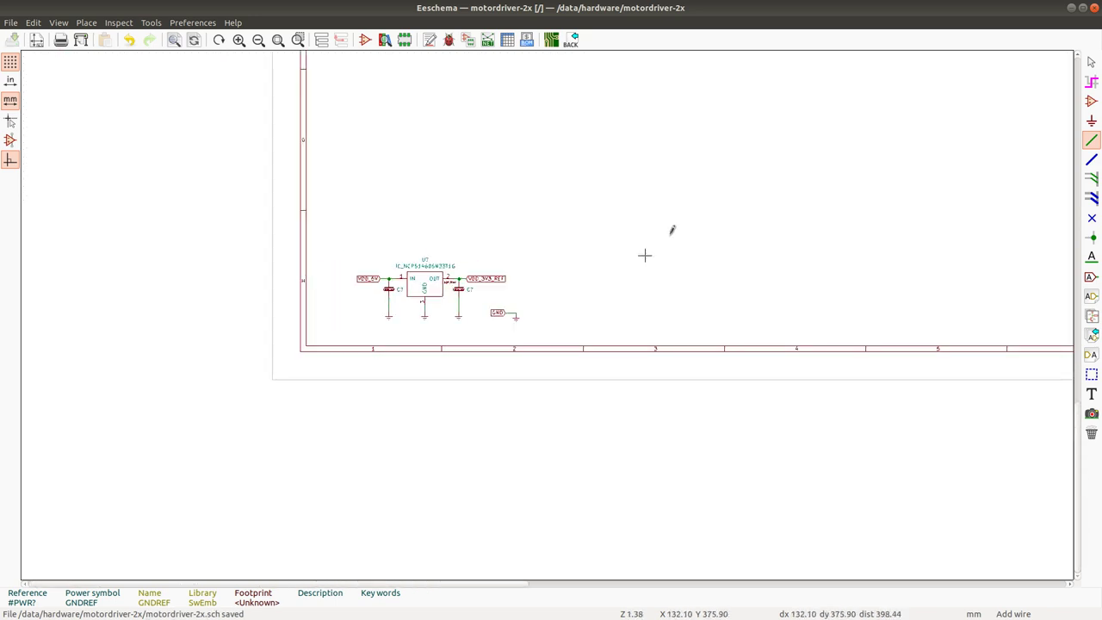
scroll(574, 285, down, 2)
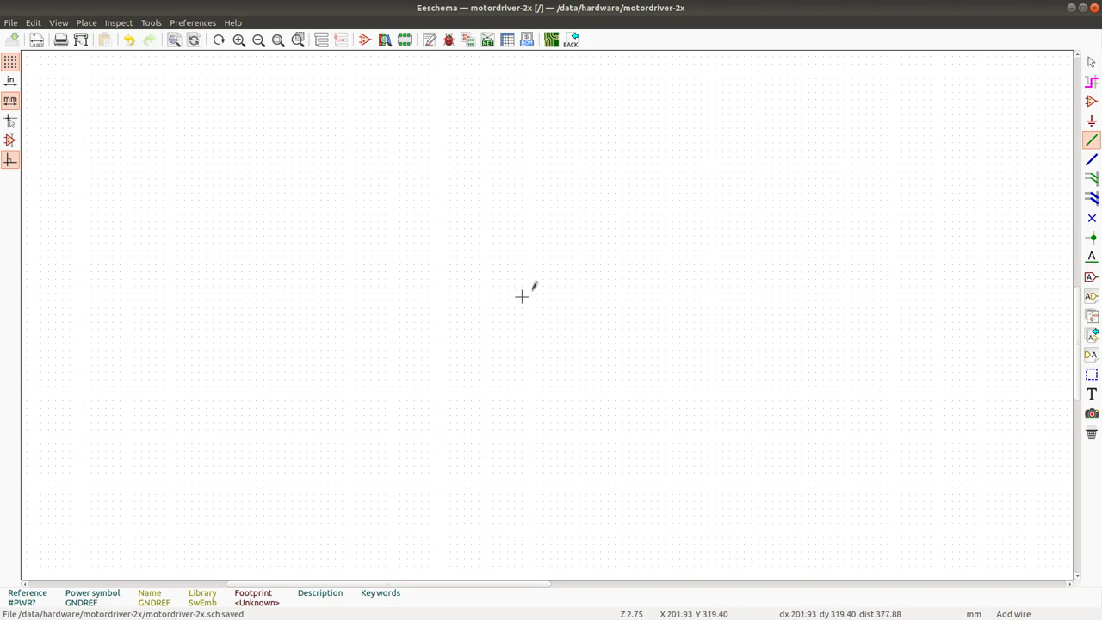
scroll(559, 305, down, 2)
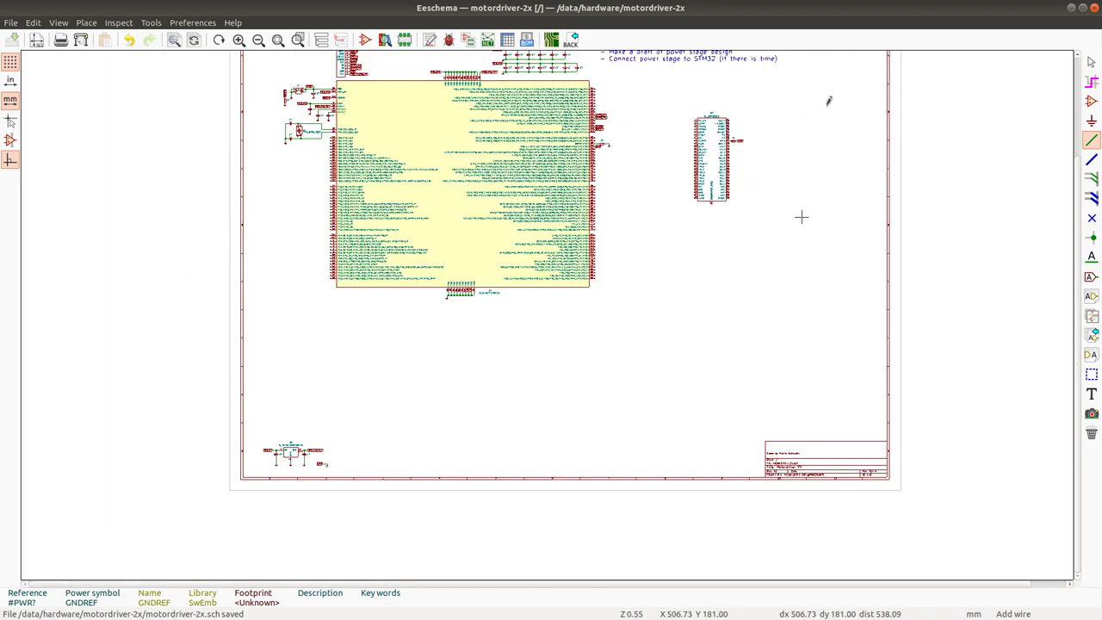
scroll(548, 300, up, 1)
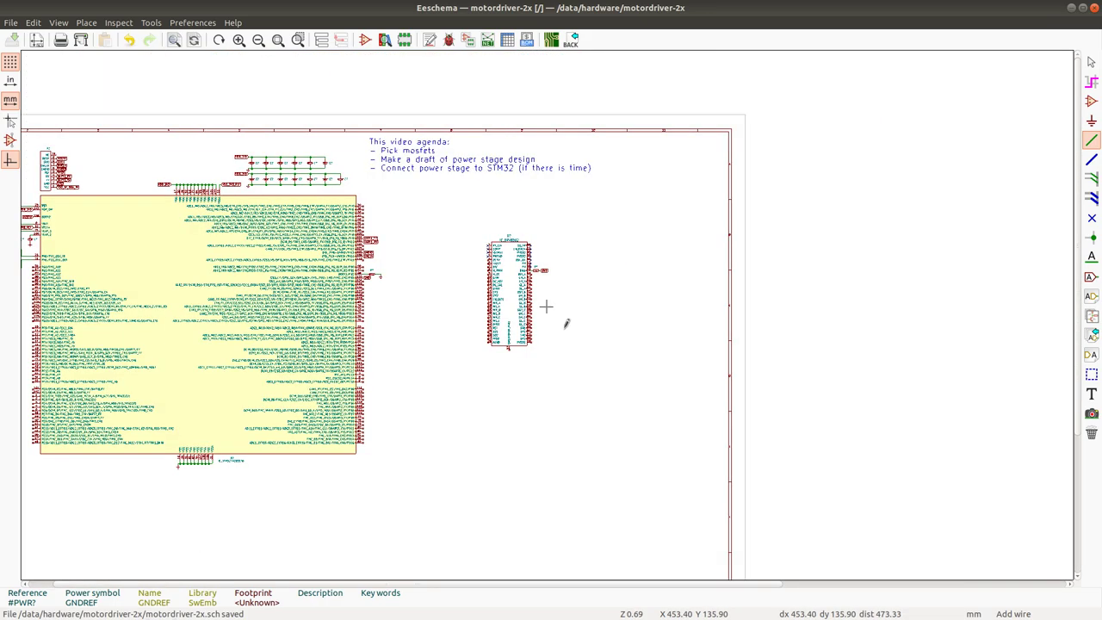
scroll(546, 306, up, 3)
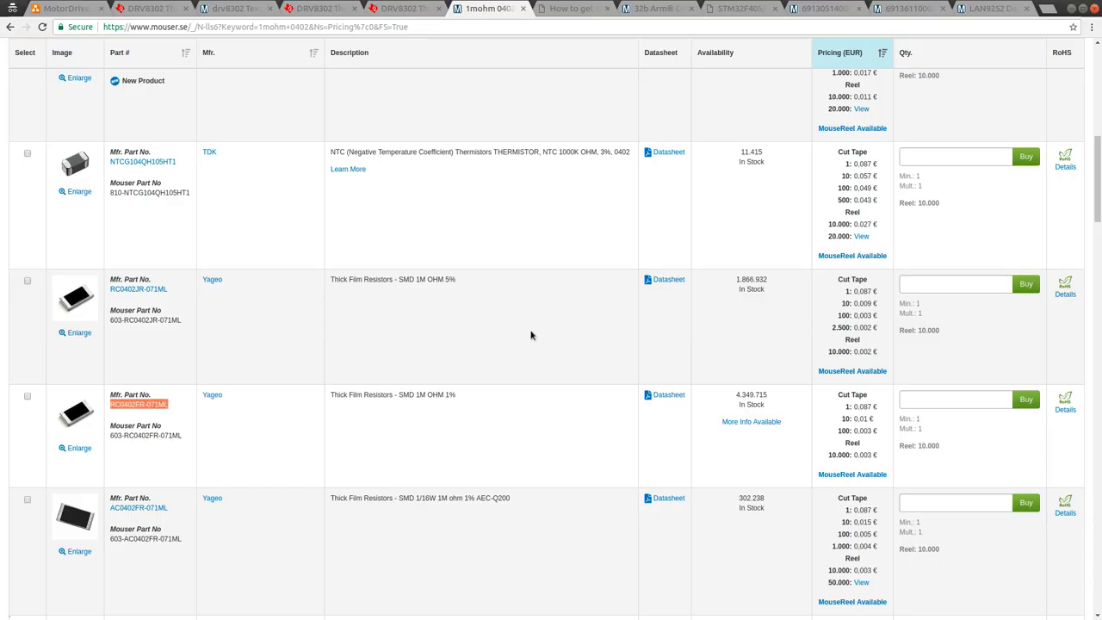
click(226, 9)
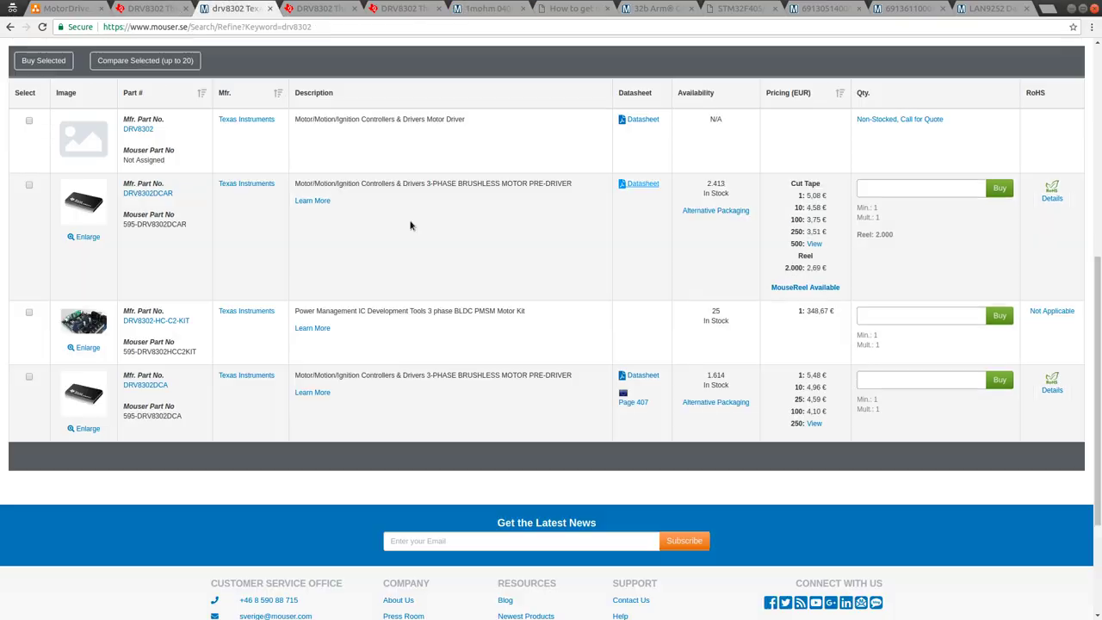
click(315, 10)
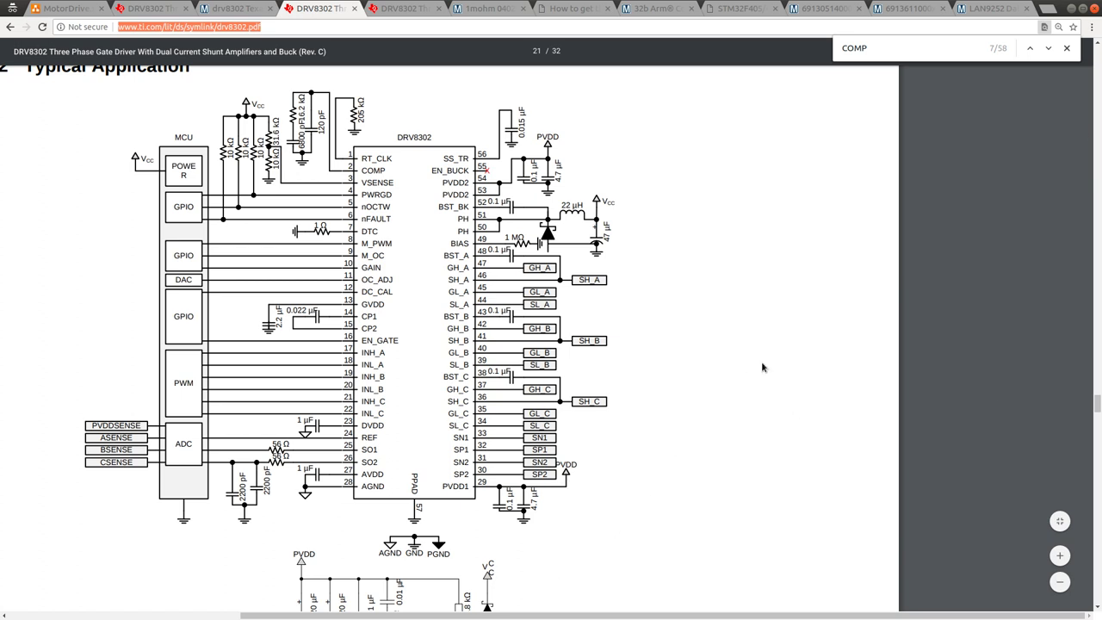
scroll(765, 367, down, 1)
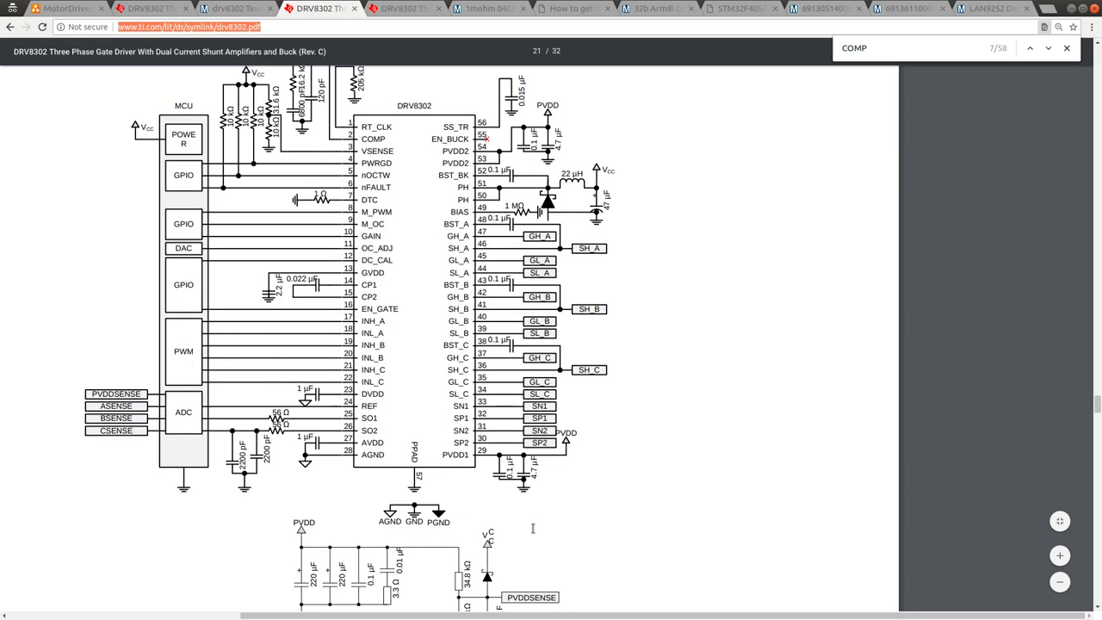
scroll(534, 530, down, 2)
scroll(474, 521, down, 3)
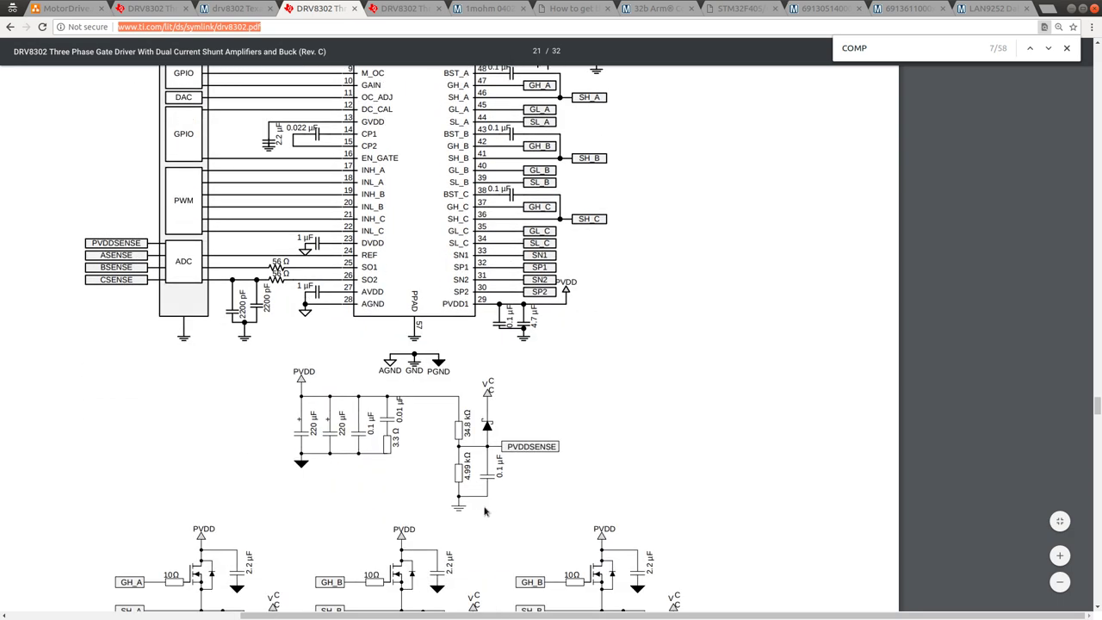
scroll(485, 511, down, 3)
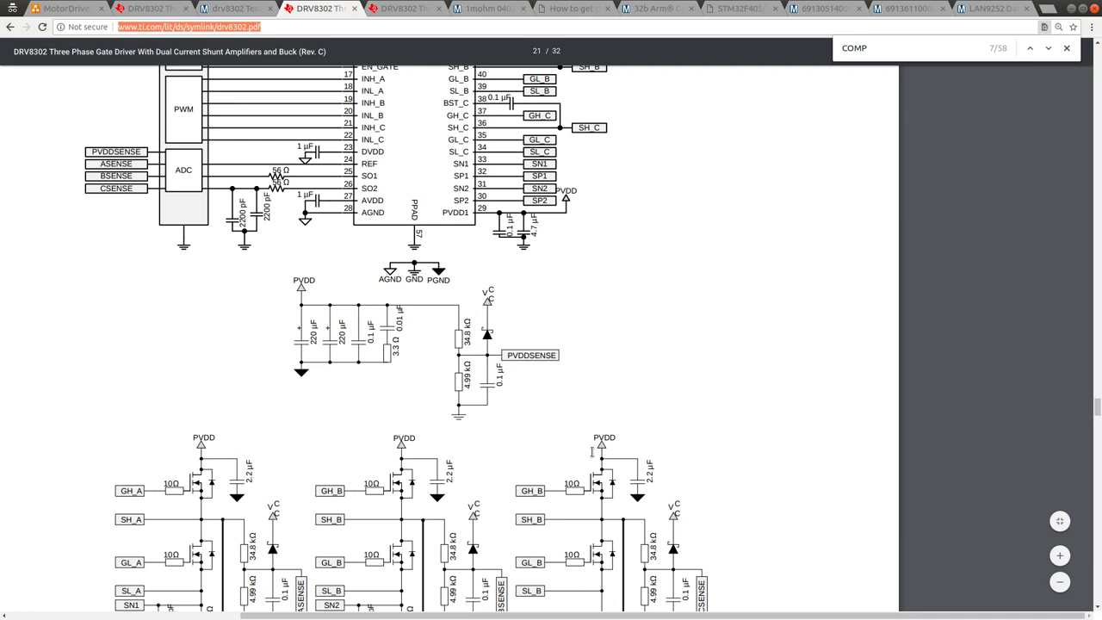
scroll(549, 159, up, 3)
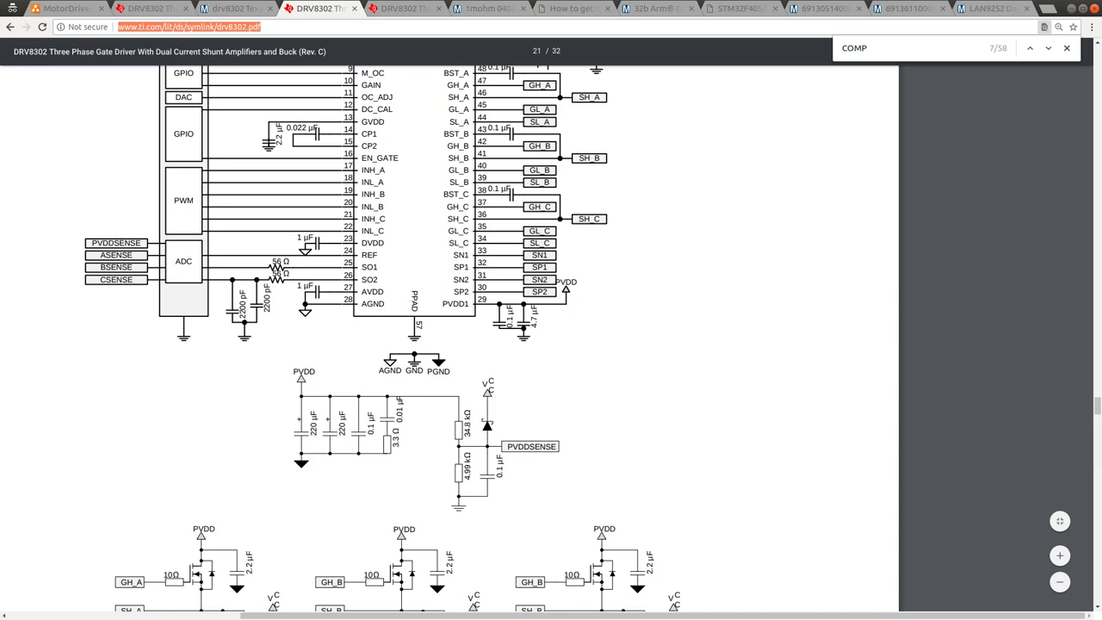
Search the datasheet for "bst_A" and go through its matches in the diagrams and pin configuration.
click(878, 45)
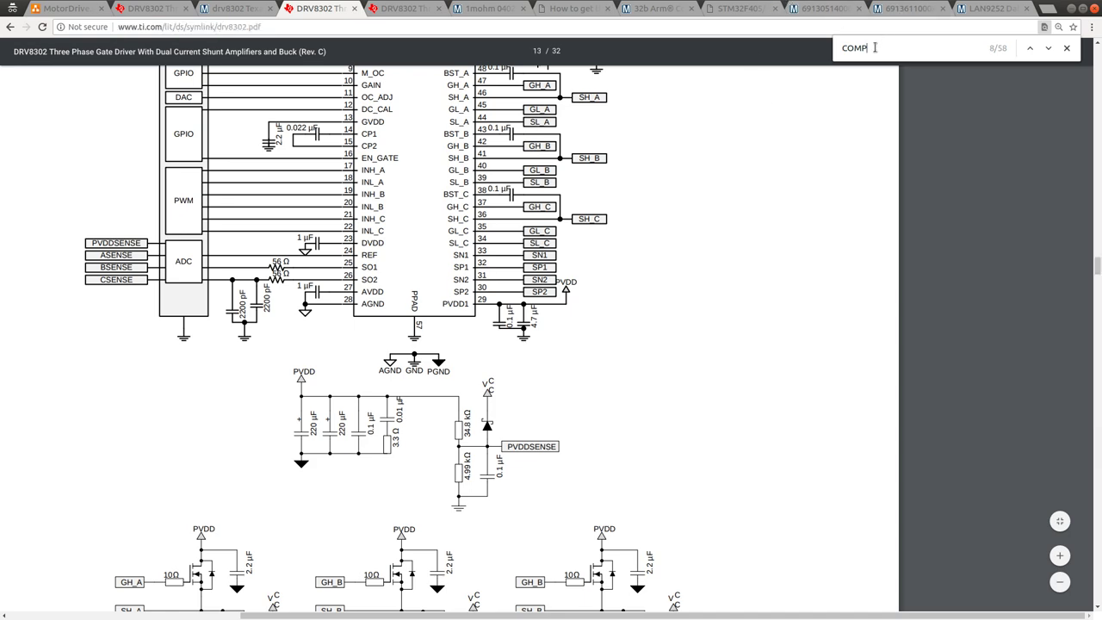
key(Return)
double_click(880, 49)
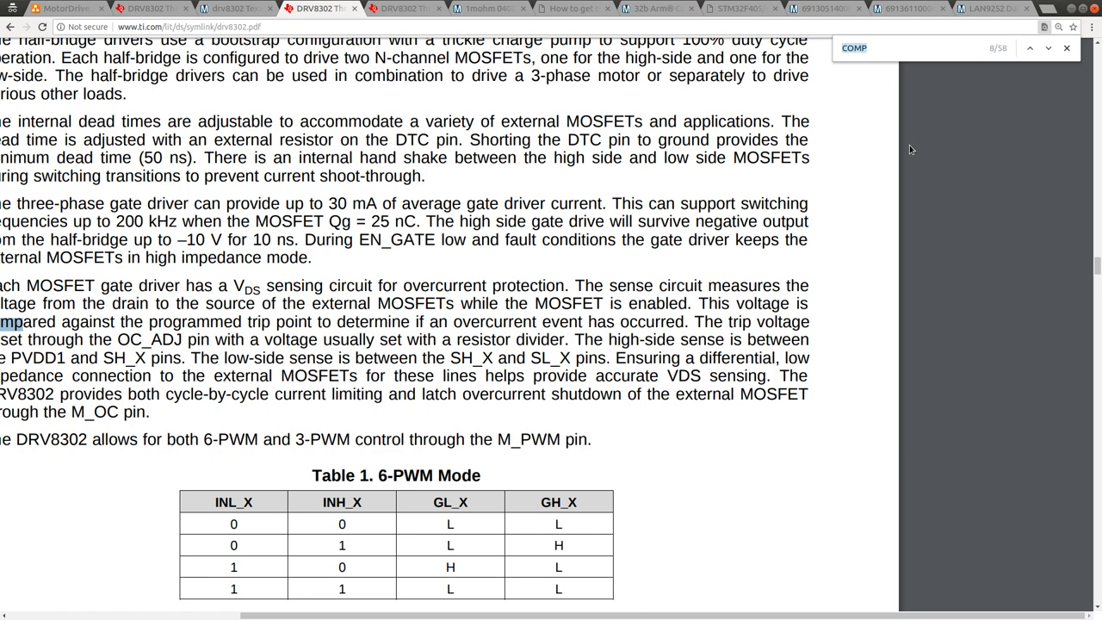
text(bst_)
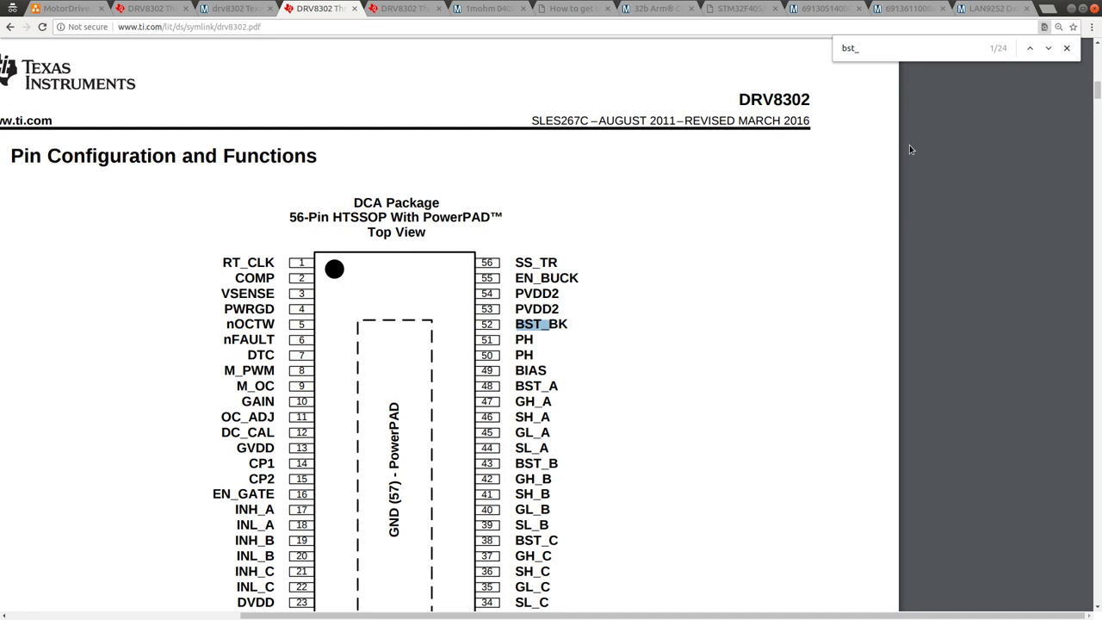
text(A)
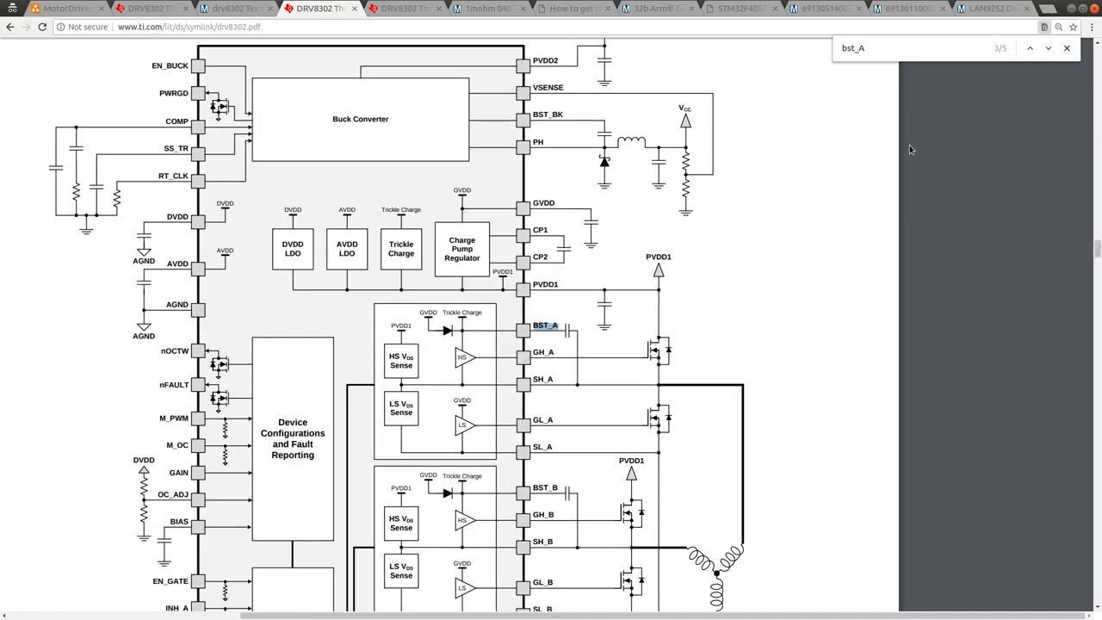
key(Return)
key(Return)
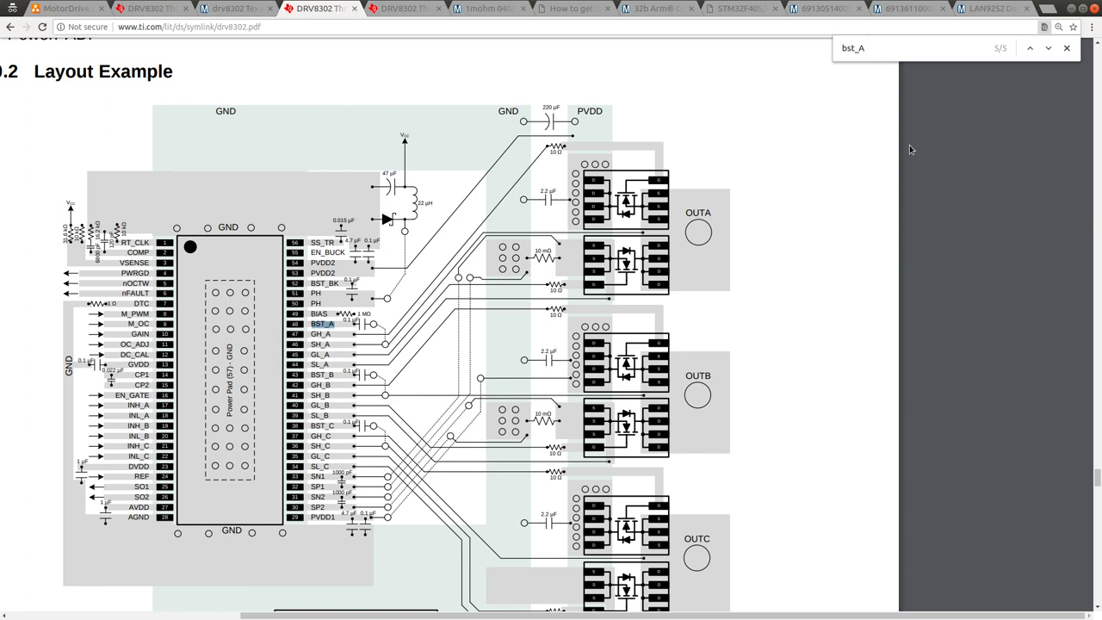
key(Return)
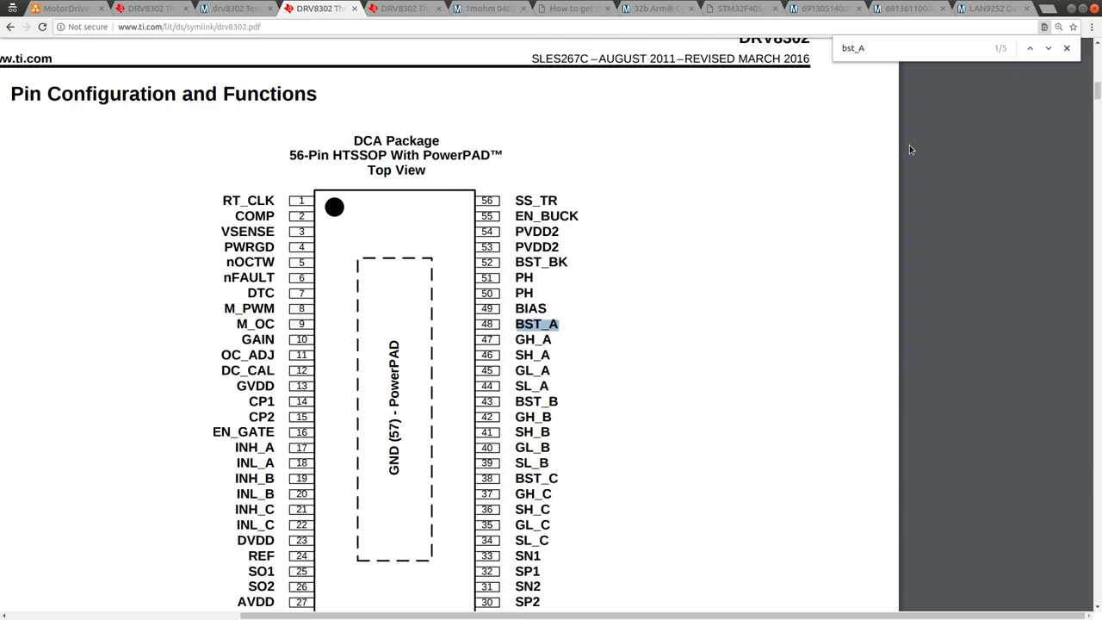
Search the datasheet for "boost capacitor".
key(ctrl+f)
text(boost cap)
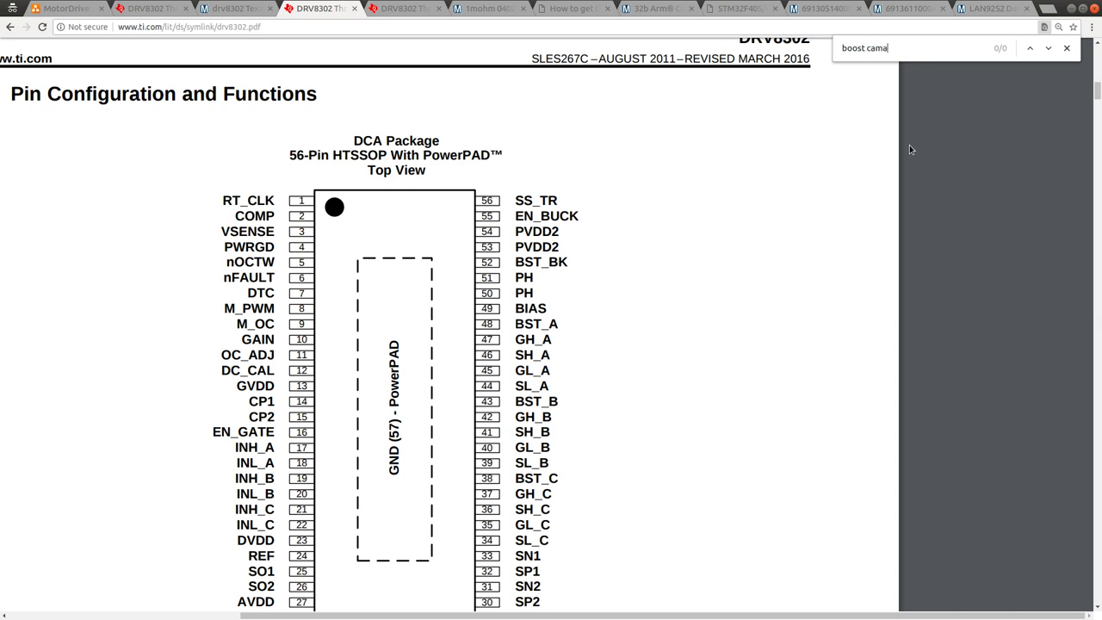
text(acitor)
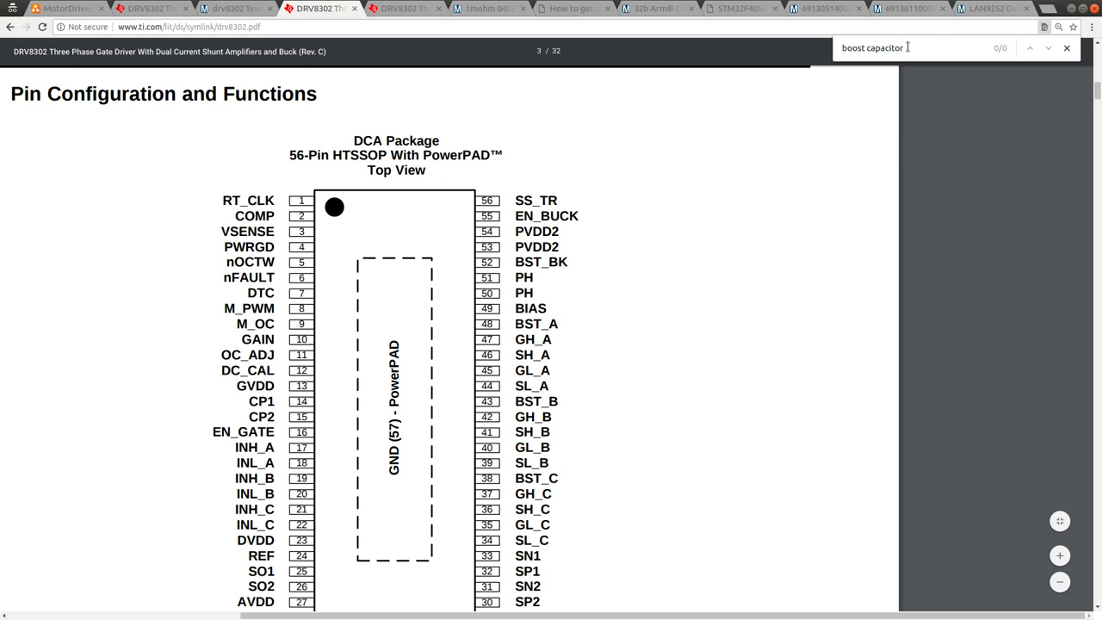
drag(906, 48, 818, 45)
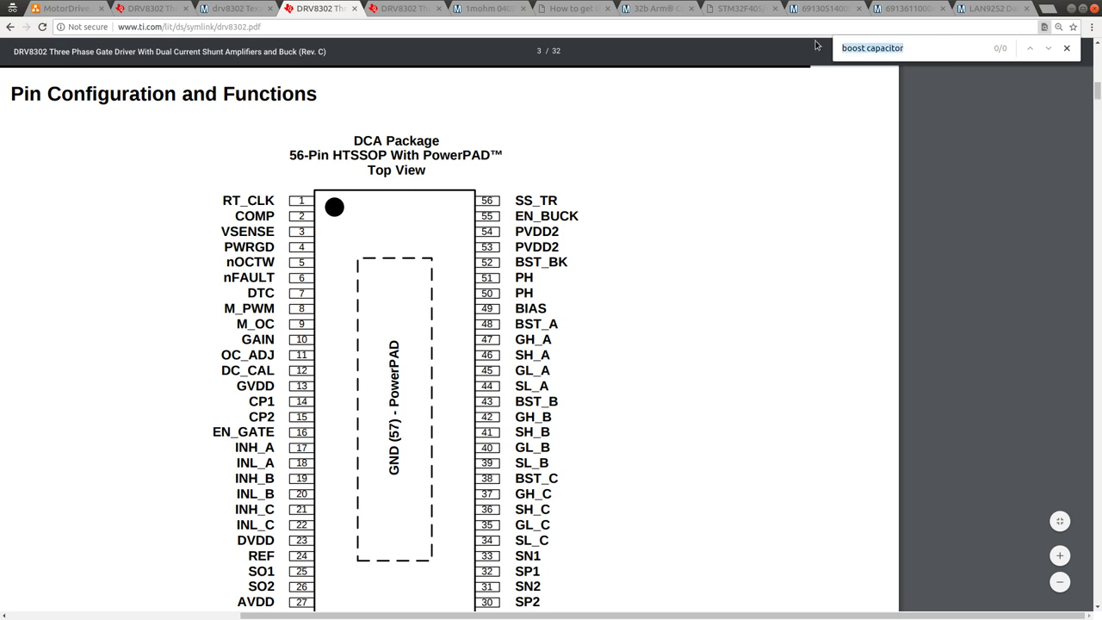
Close the datasheet search and look through the pin functions, current shunt amplifier and buck converter sections for the boost capacitor.
click(1099, 93)
scroll(1098, 121, down, 15)
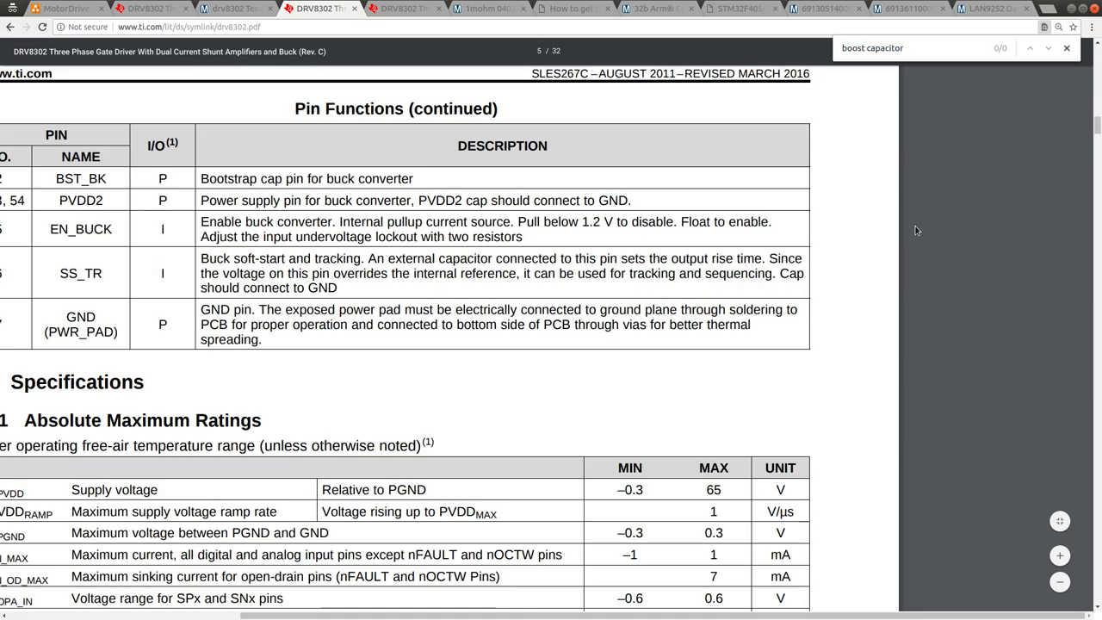
click(1064, 47)
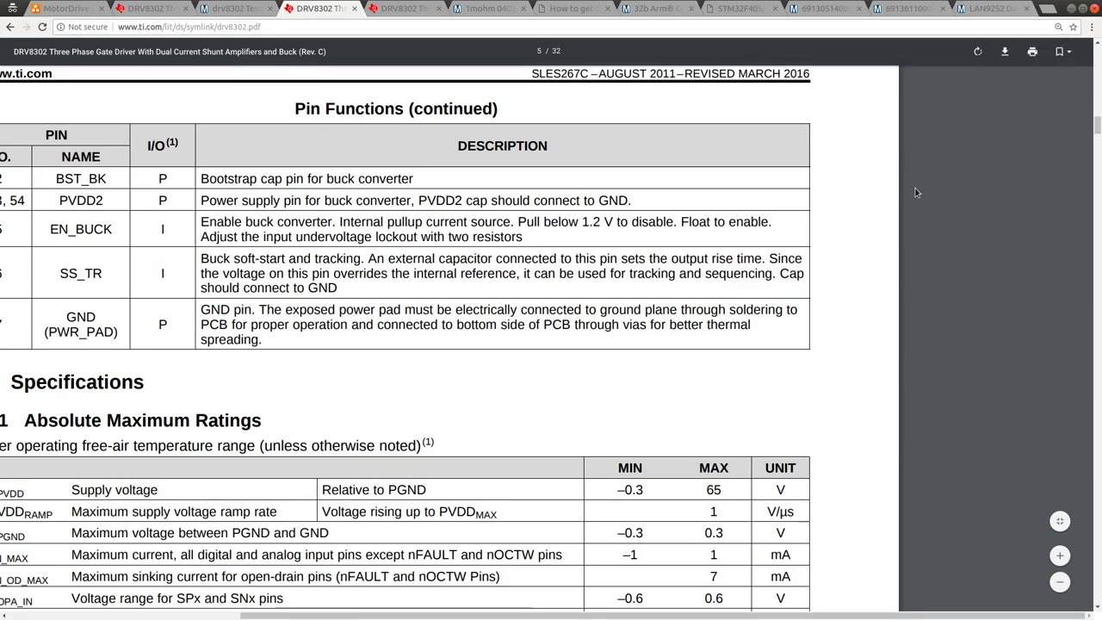
ctrl+scroll(921, 149, down, 2)
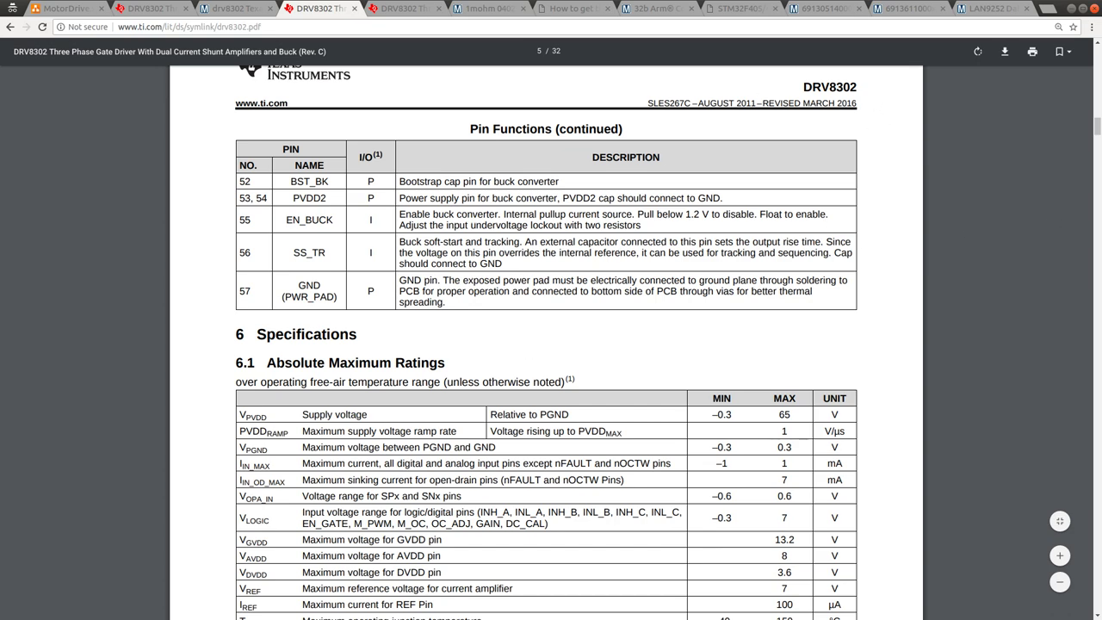
drag(1098, 137, 1093, 234)
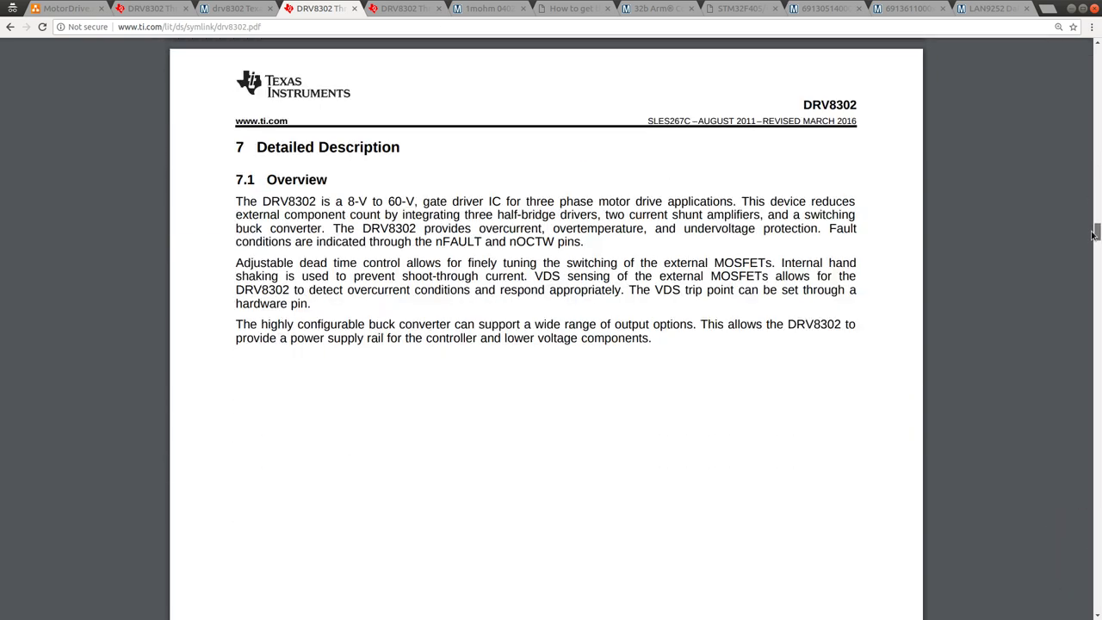
drag(1092, 234, 1092, 302)
scroll(796, 331, up, 3)
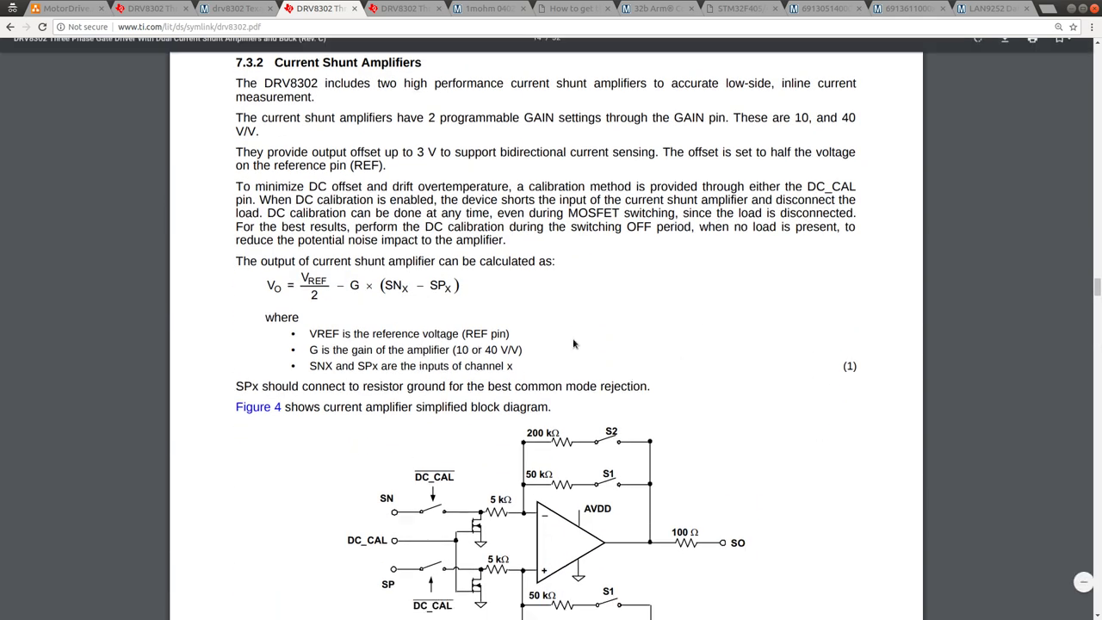
scroll(660, 390, down, 6)
scroll(660, 389, down, 8)
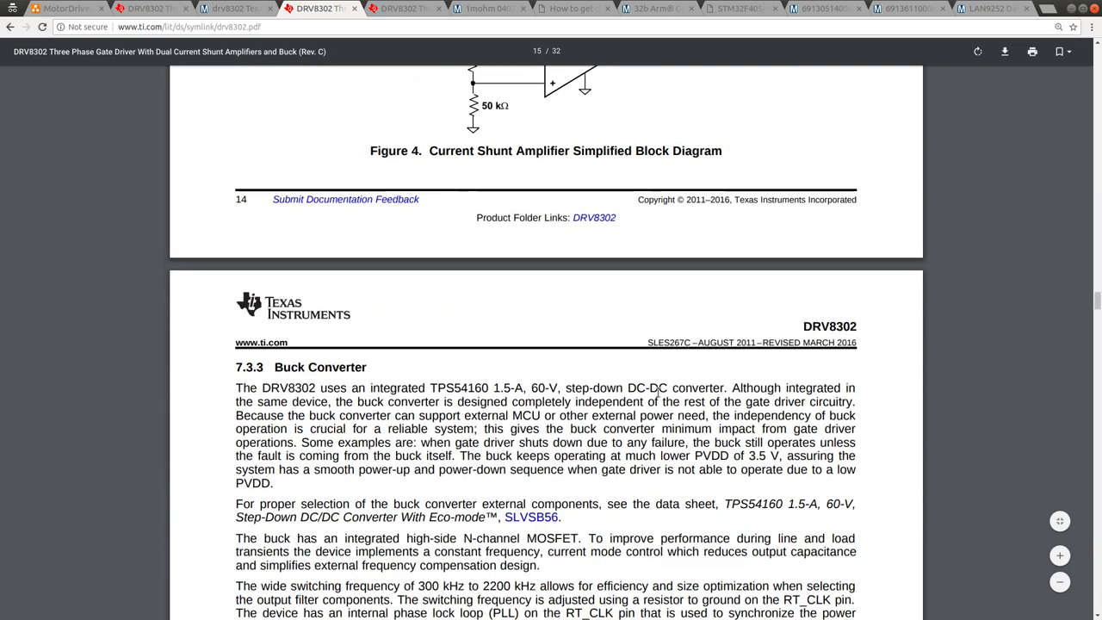
scroll(659, 421, down, 7)
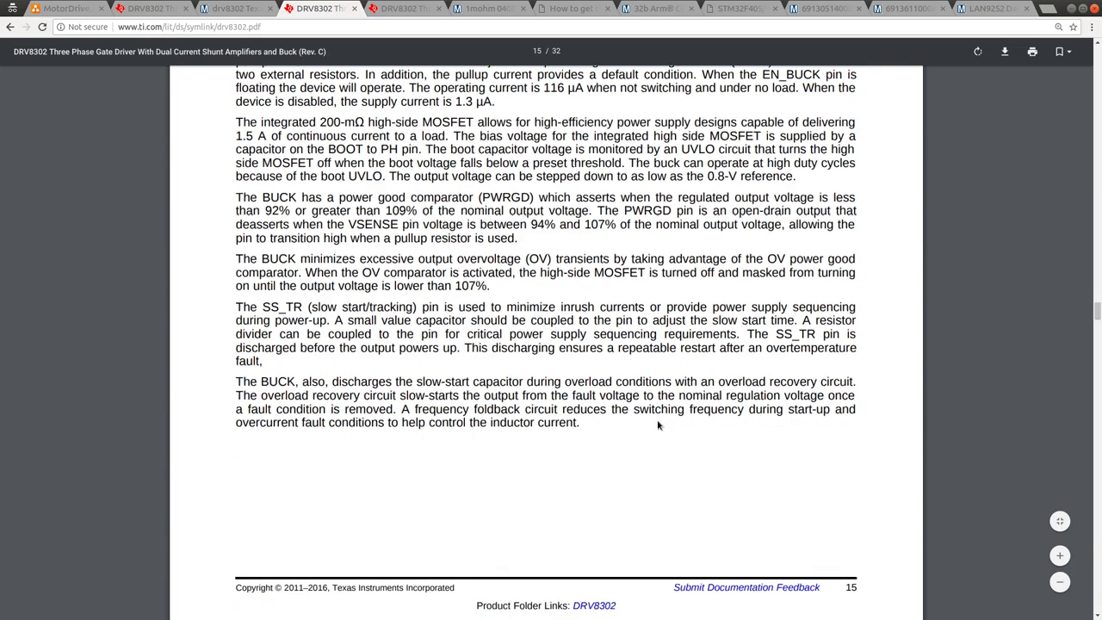
scroll(659, 422, down, 4)
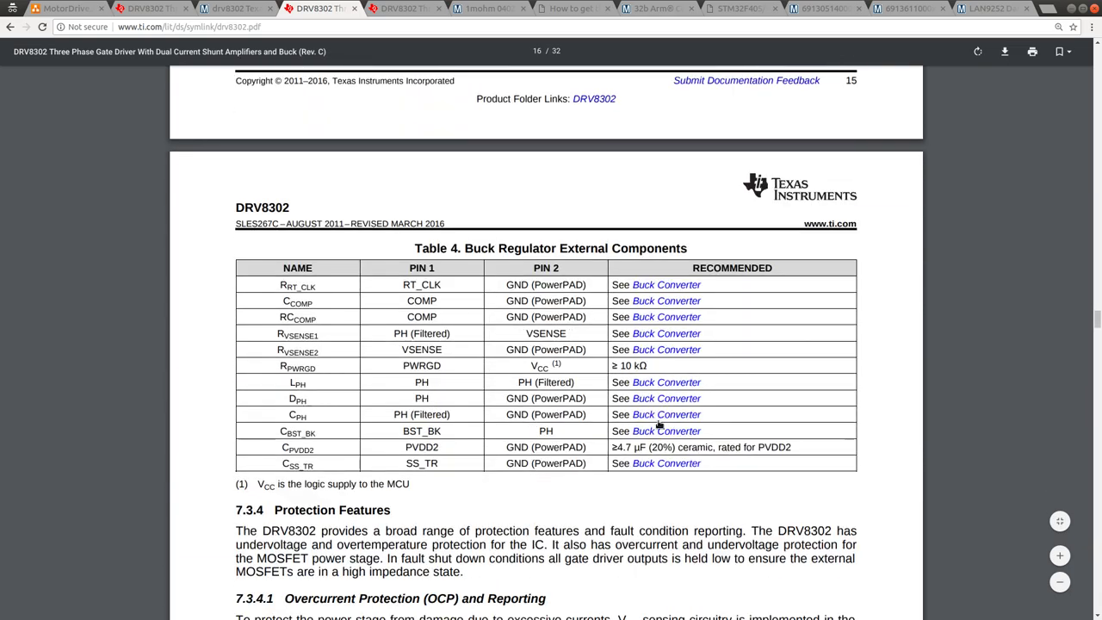
Read through the datasheet's Protection Features and Device Functional Modes sections, including OC_ADJ, fault handling, EN_GATE and DTC.
scroll(658, 425, down, 3)
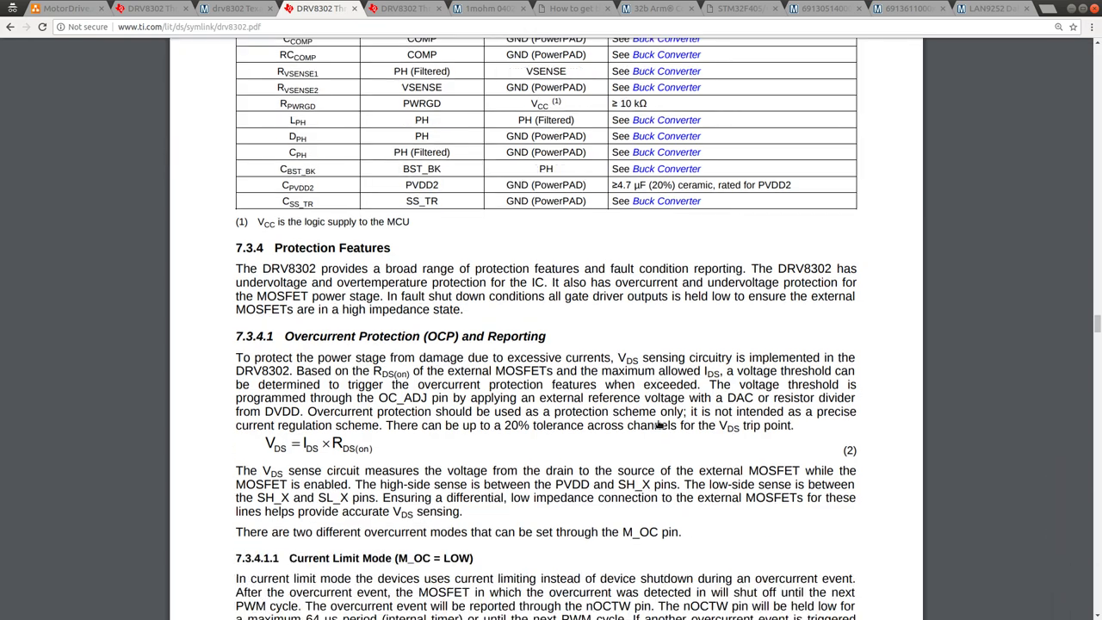
scroll(658, 424, down, 3)
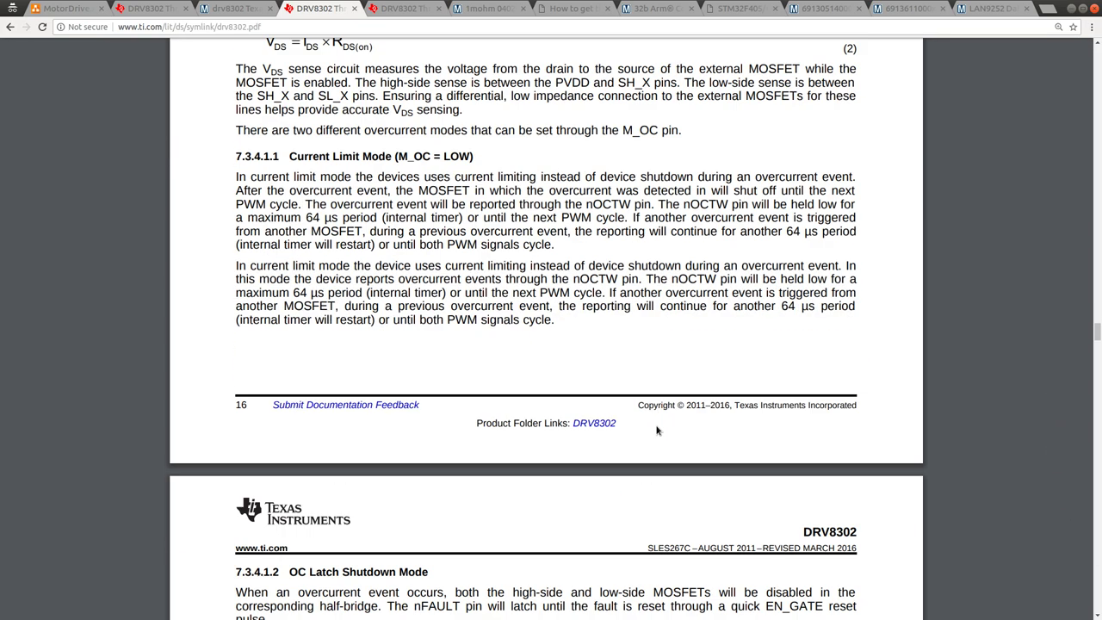
scroll(657, 431, down, 3)
scroll(657, 431, down, 5)
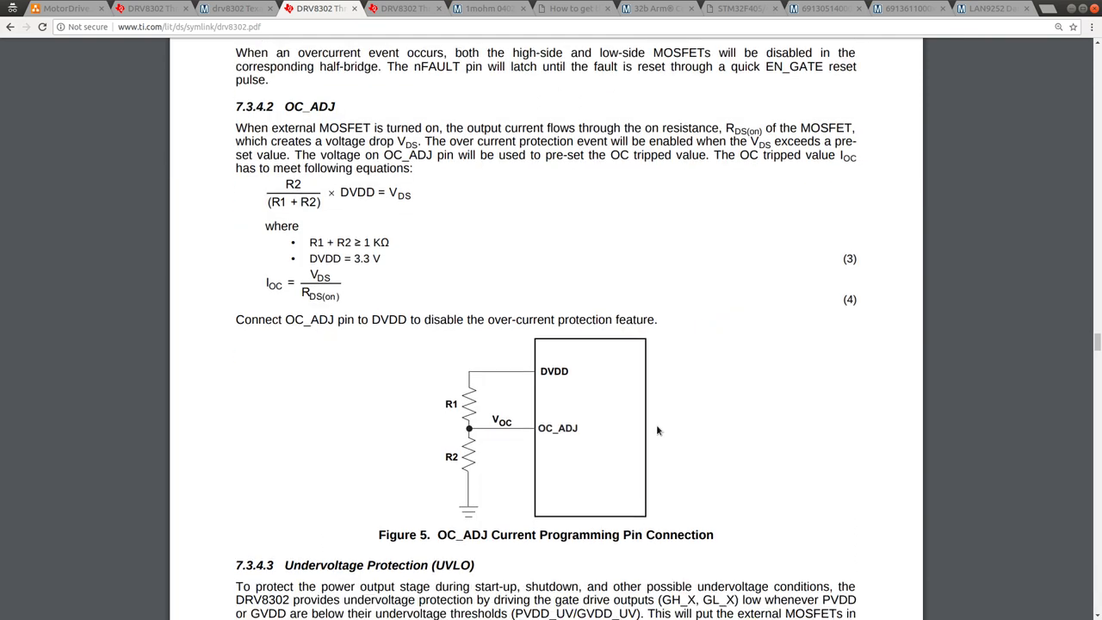
scroll(659, 425, down, 2)
scroll(658, 425, down, 7)
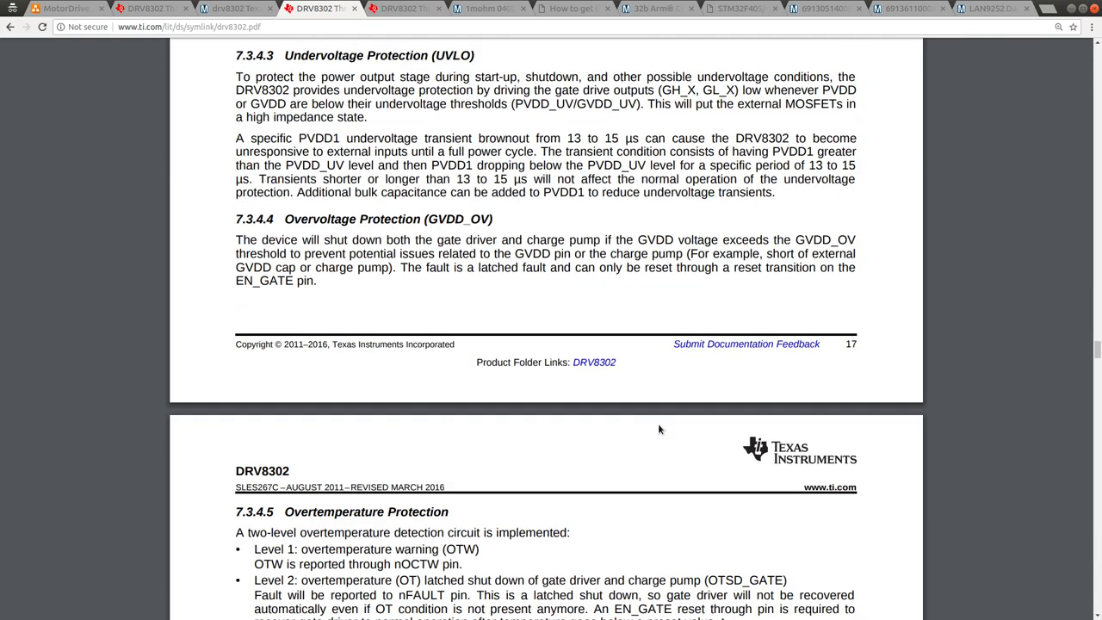
scroll(658, 426, down, 1)
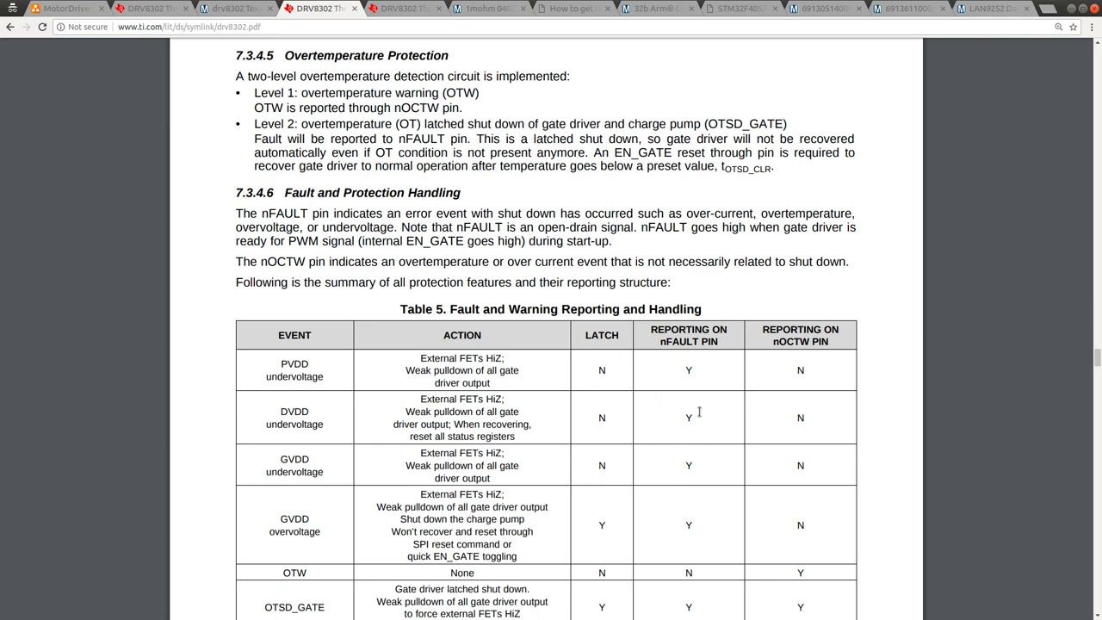
scroll(694, 419, down, 1)
scroll(694, 418, down, 5)
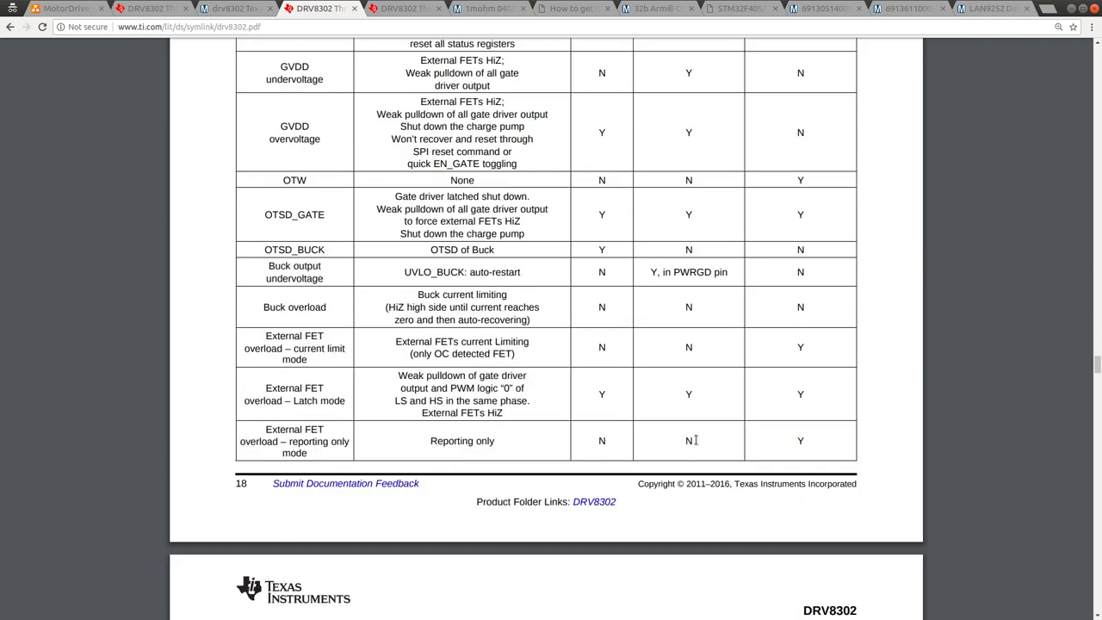
scroll(695, 439, down, 5)
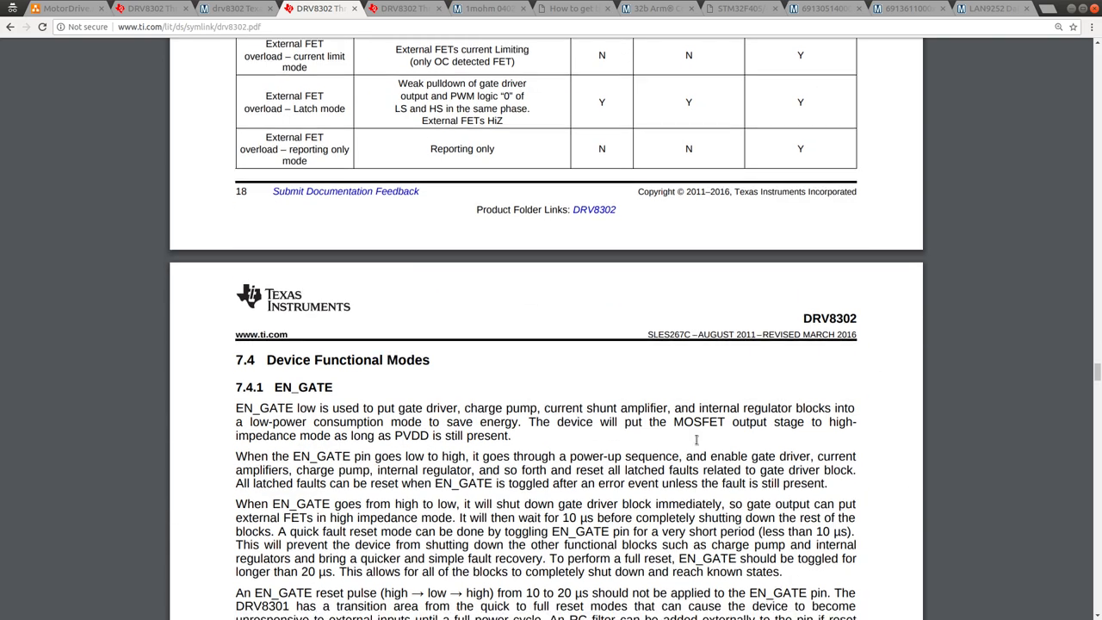
scroll(697, 441, down, 5)
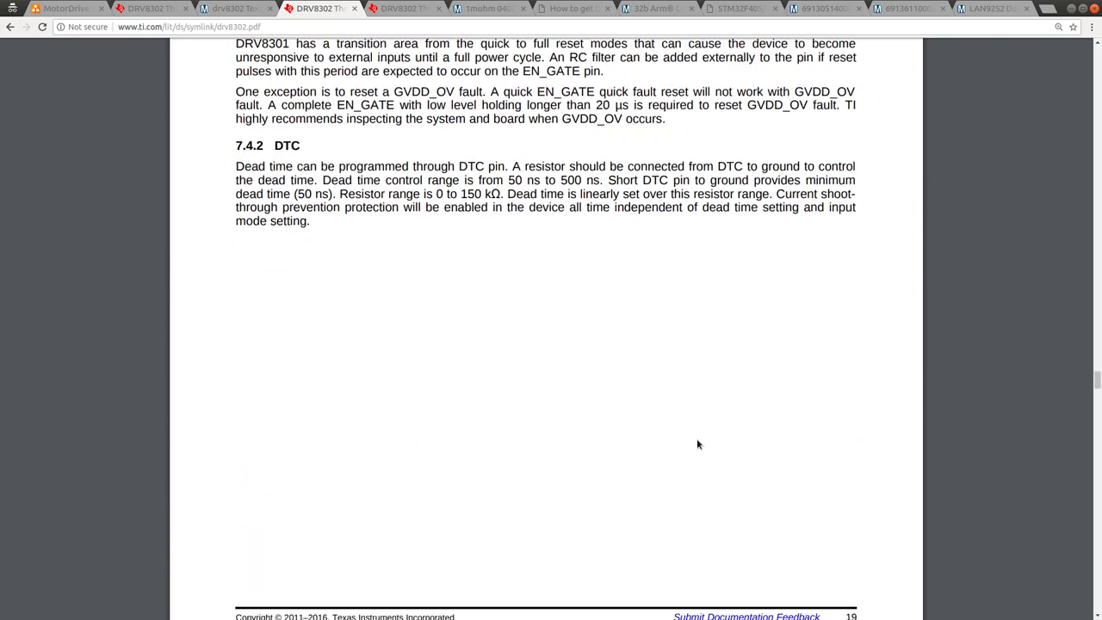
scroll(698, 444, down, 2)
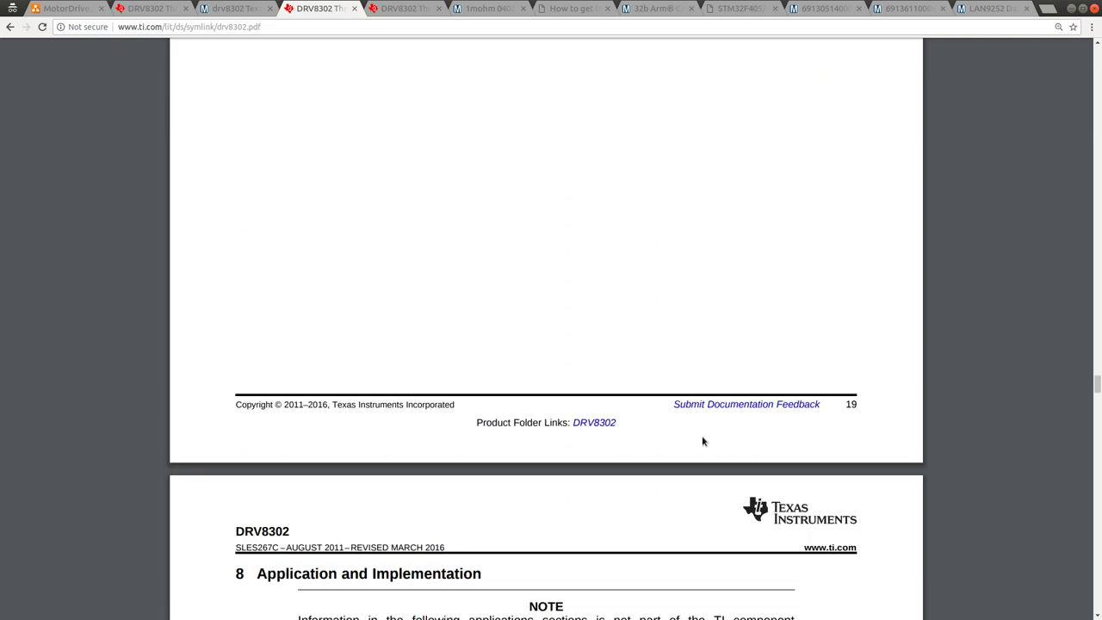
Examine the Application and Implementation section, covering the typical application circuit, design parameters, detailed design procedure and application curves.
scroll(702, 441, down, 4)
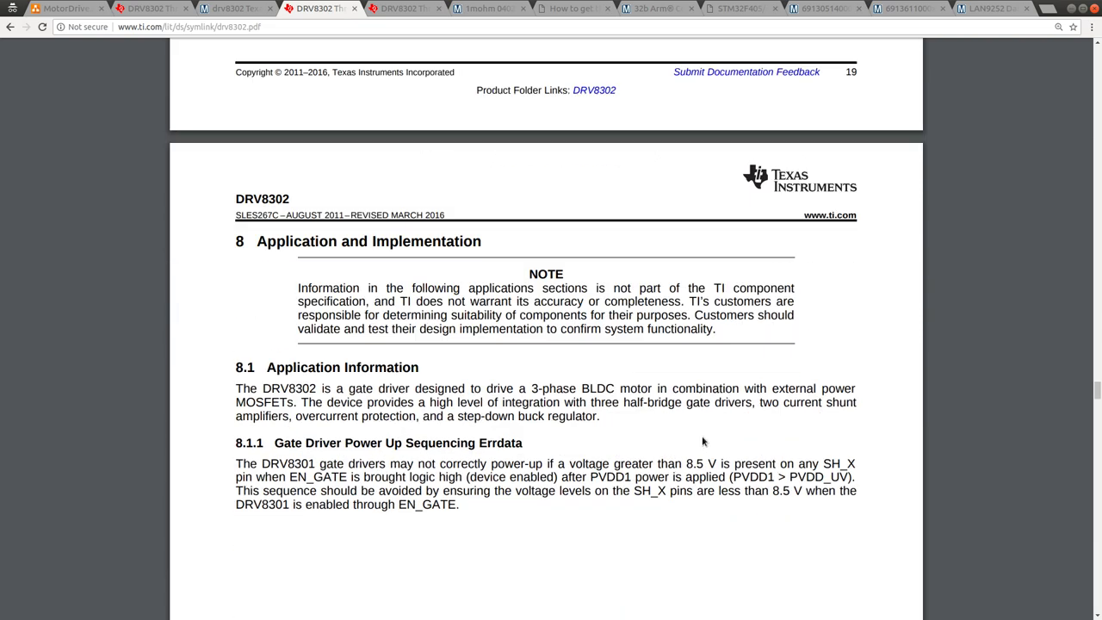
scroll(704, 442, down, 7)
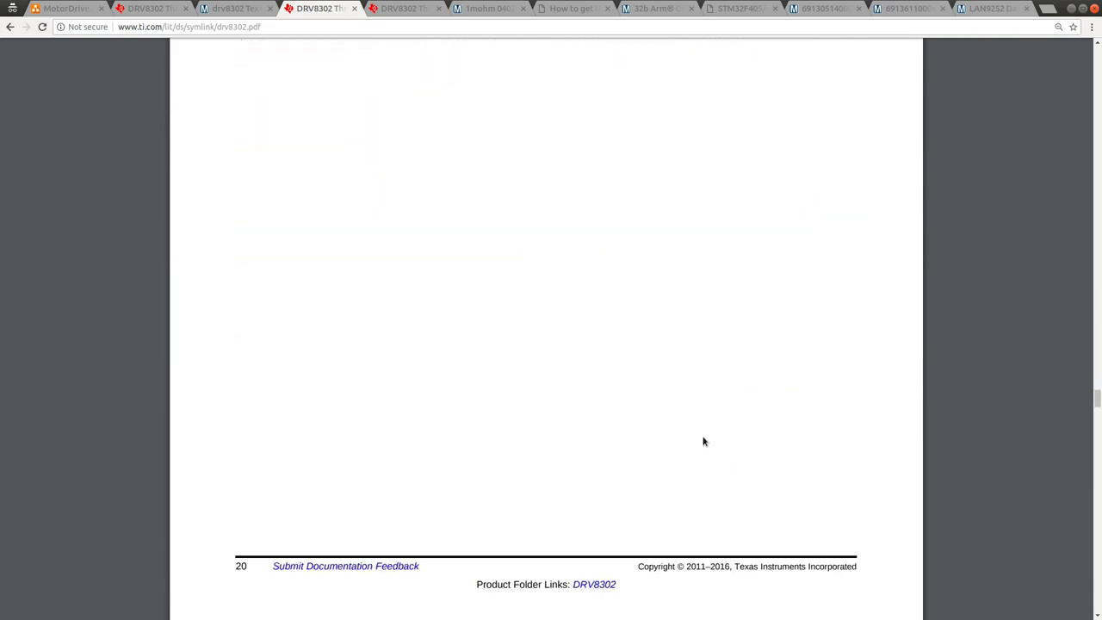
scroll(704, 439, down, 9)
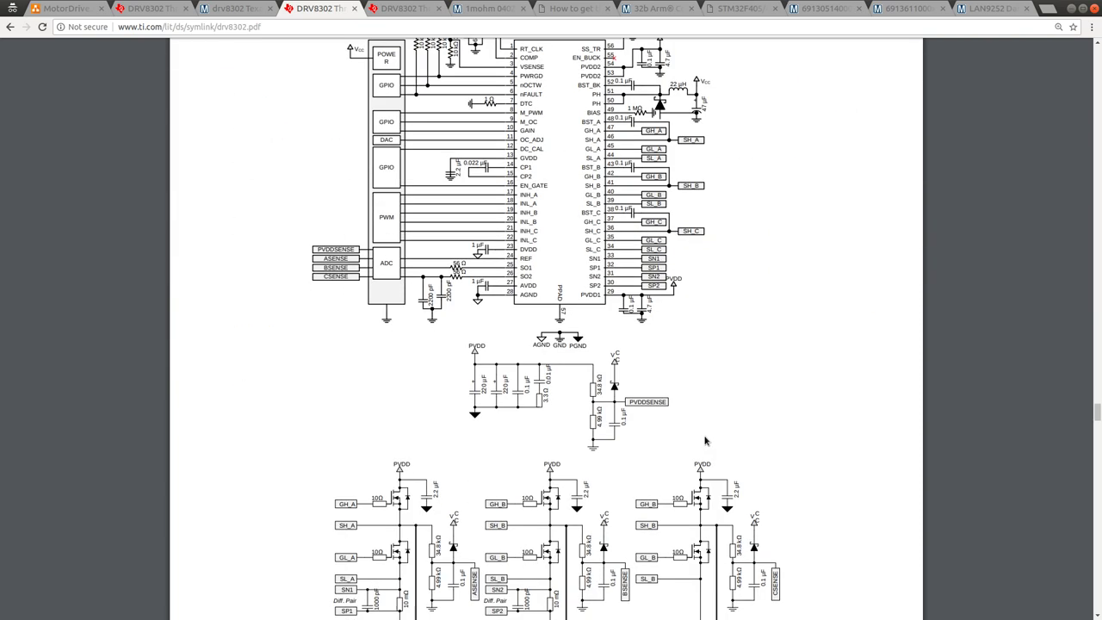
scroll(704, 441, down, 8)
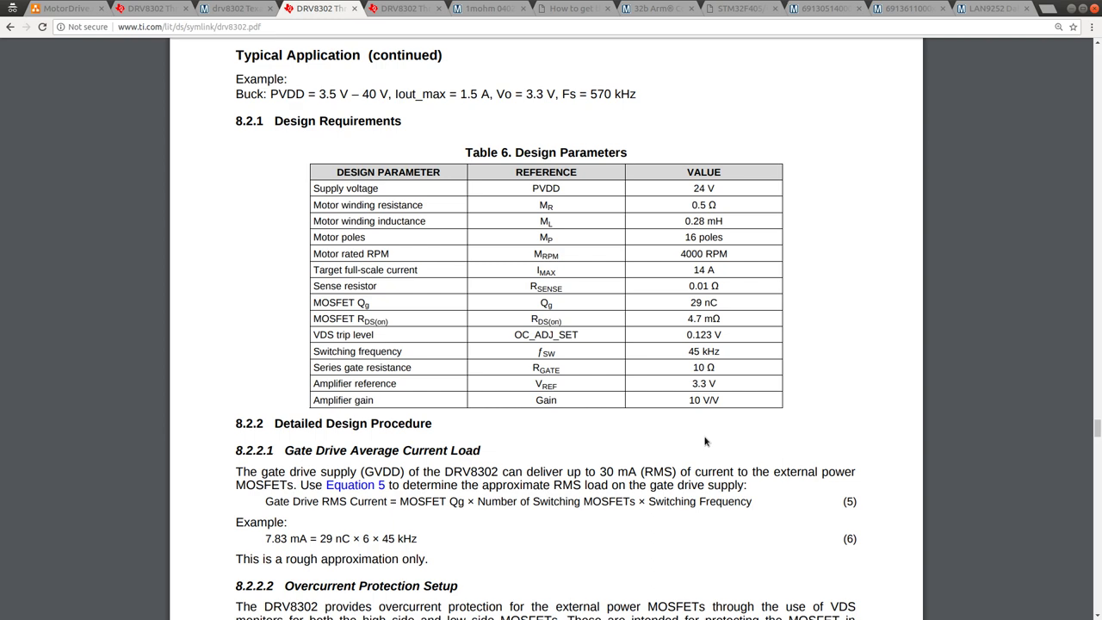
scroll(704, 441, down, 2)
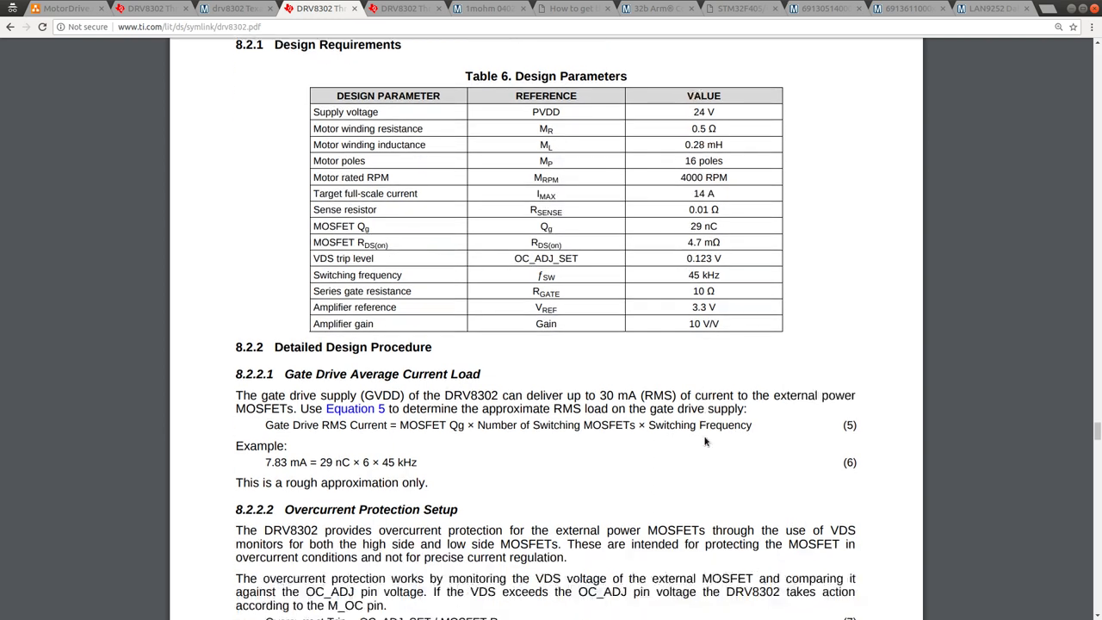
scroll(704, 441, down, 2)
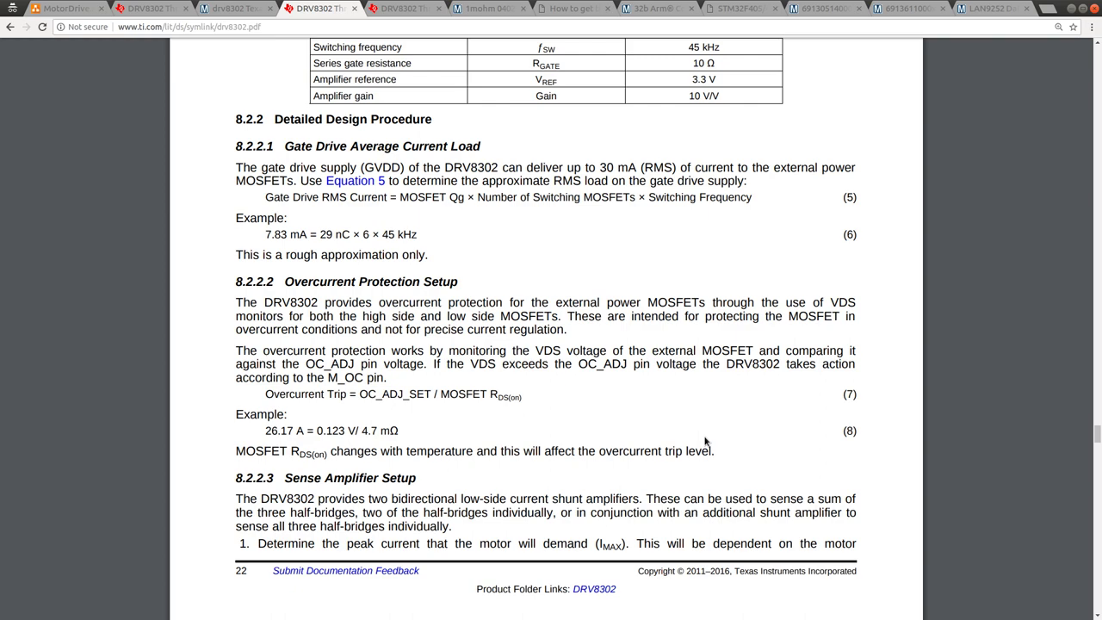
scroll(704, 442, down, 2)
scroll(705, 442, down, 6)
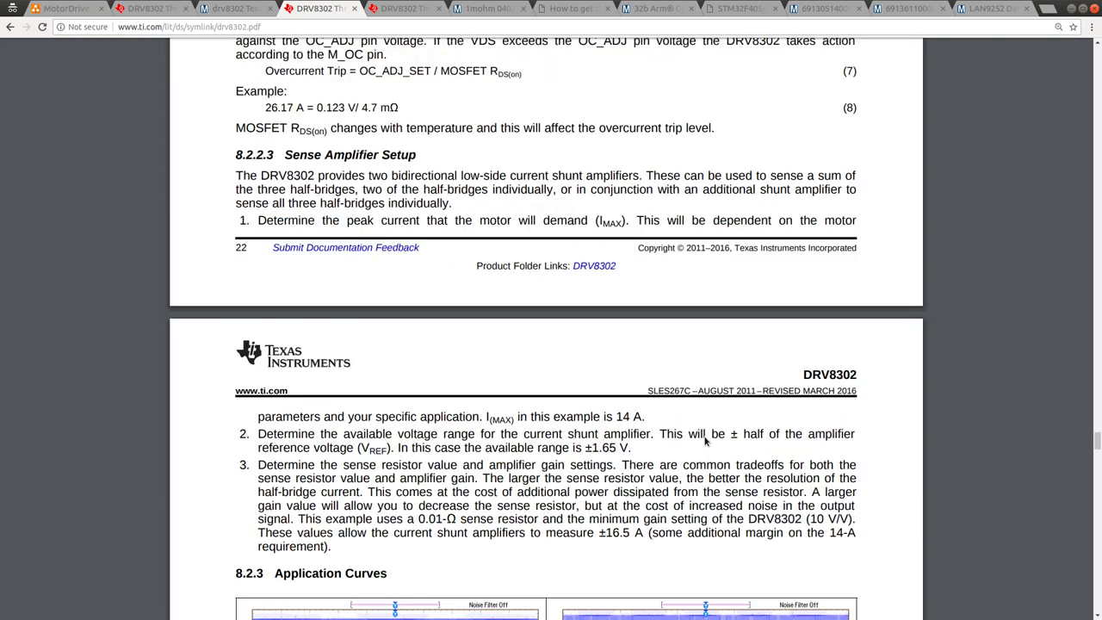
scroll(704, 441, down, 8)
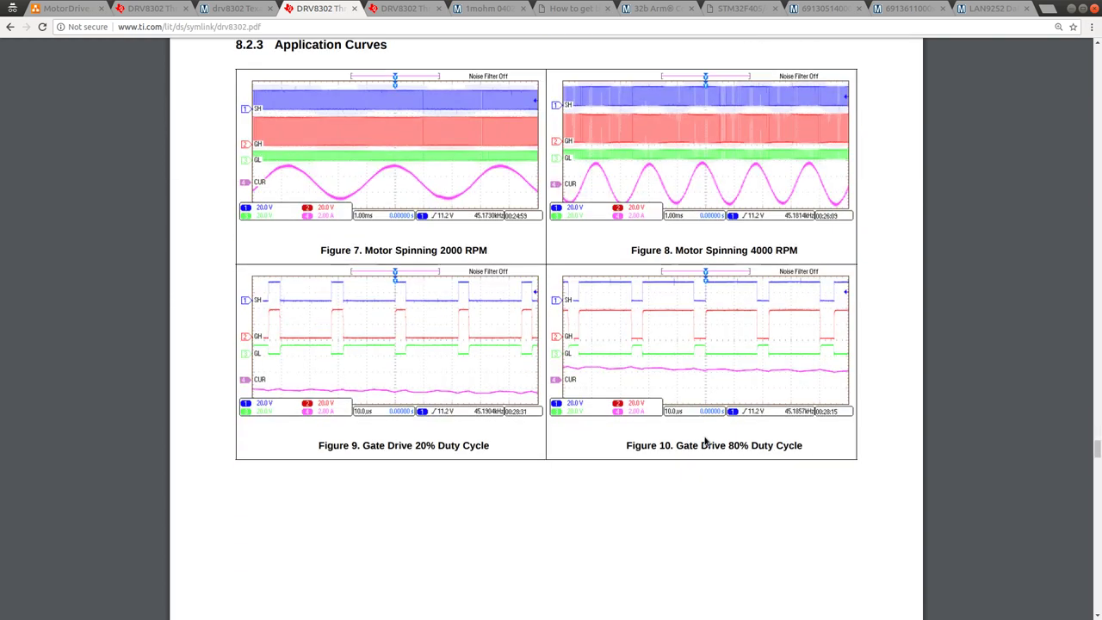
Review the bulk capacitance recommendations and the PCB layout guidelines and example, then return to the Detailed Design Procedure.
scroll(705, 439, down, 2)
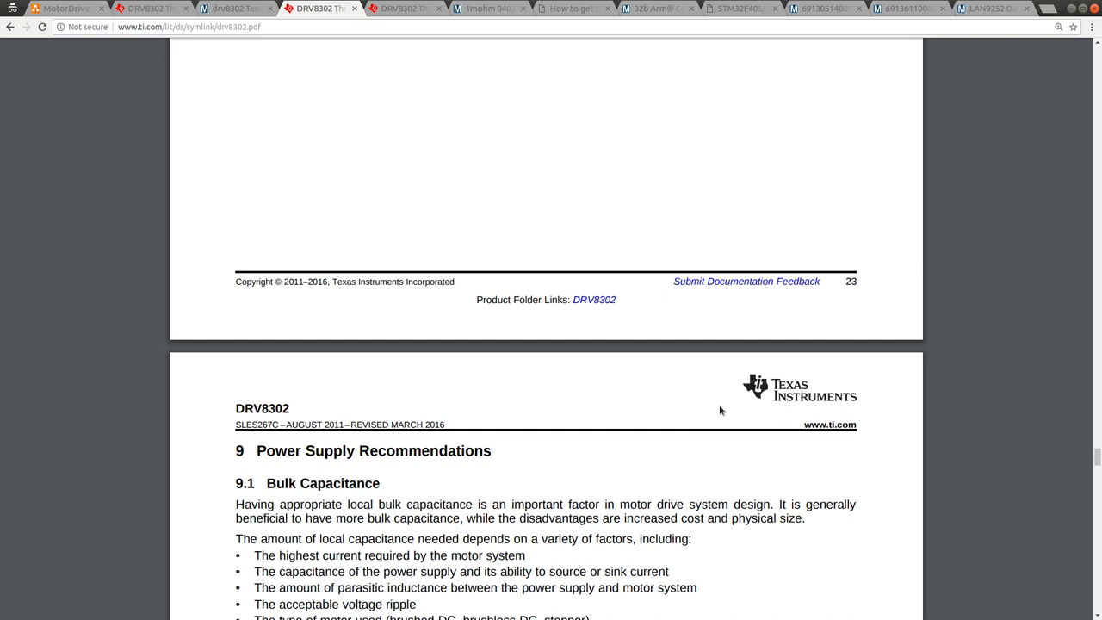
scroll(591, 409, down, 2)
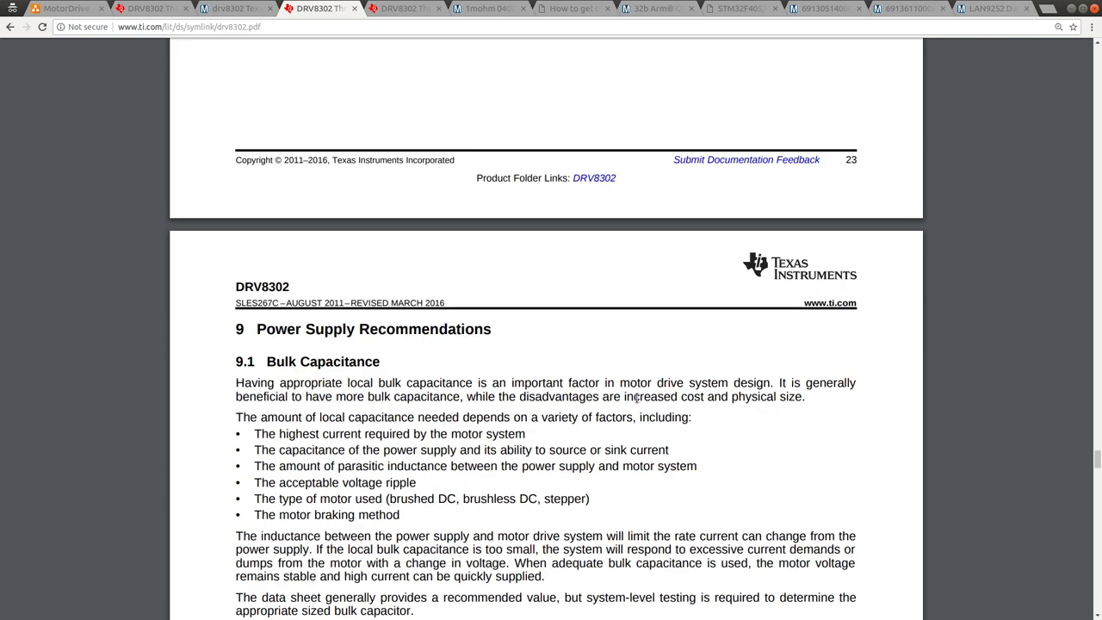
scroll(623, 423, down, 4)
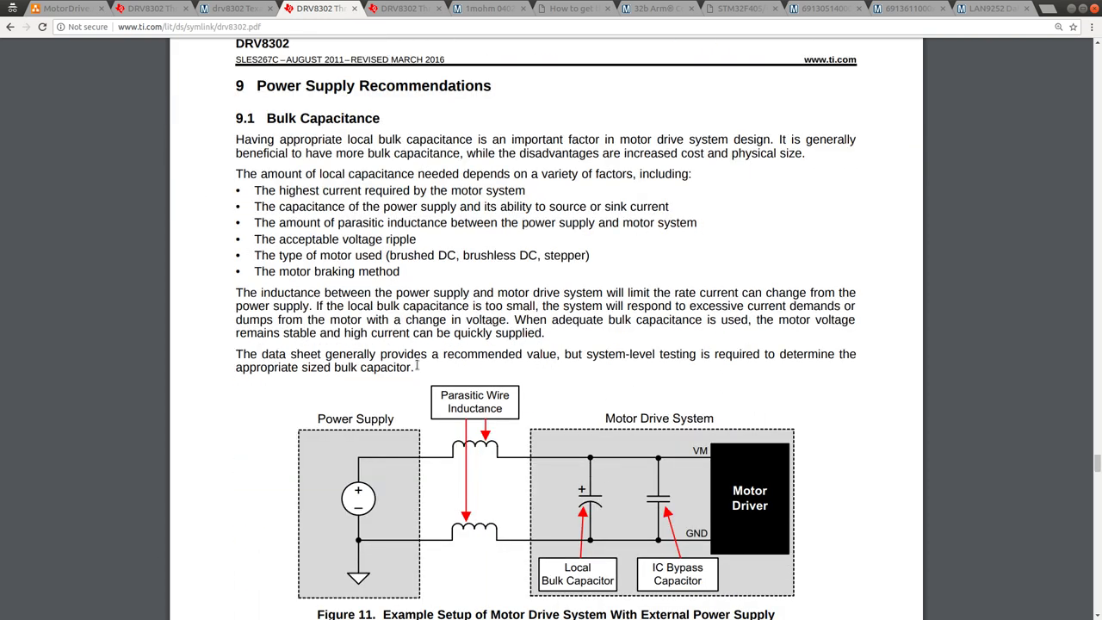
scroll(379, 381, down, 1)
scroll(361, 388, down, 15)
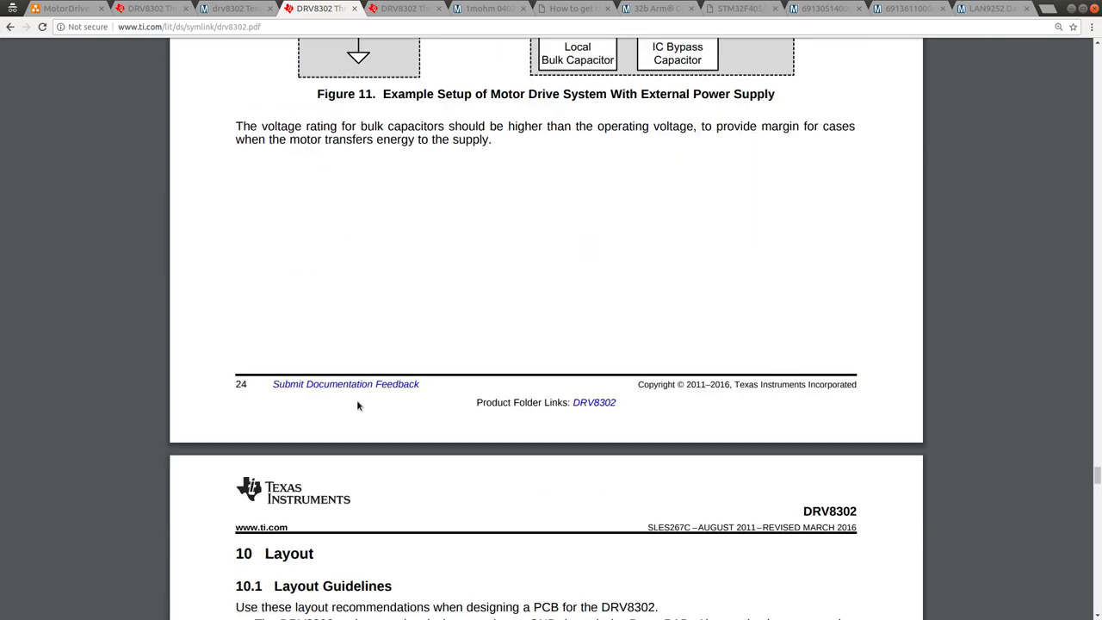
scroll(358, 405, down, 7)
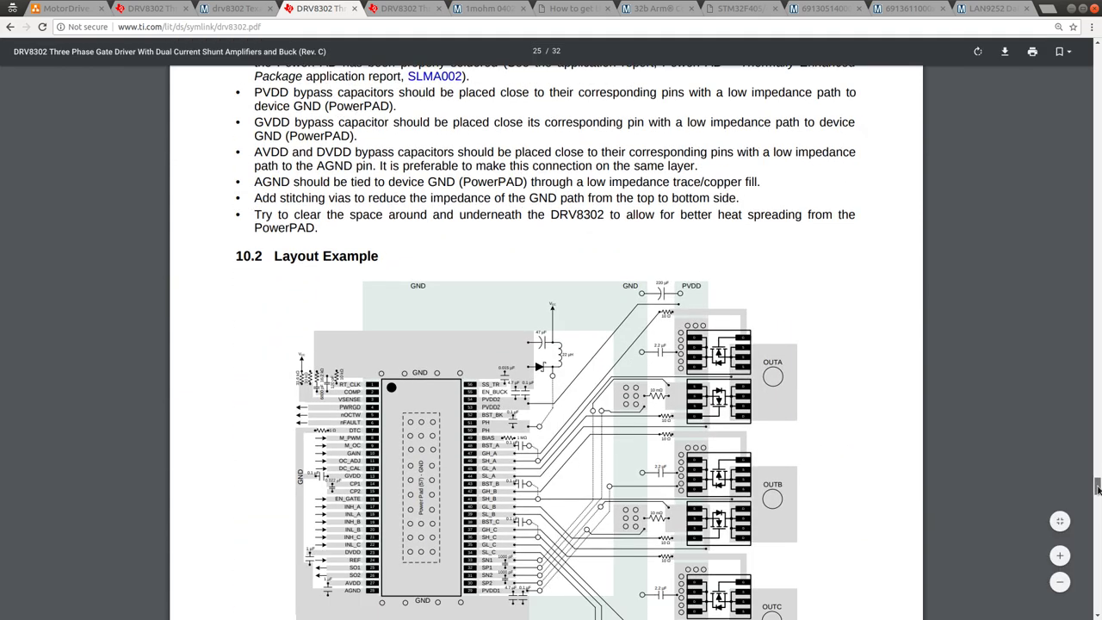
drag(1097, 479, 1098, 433)
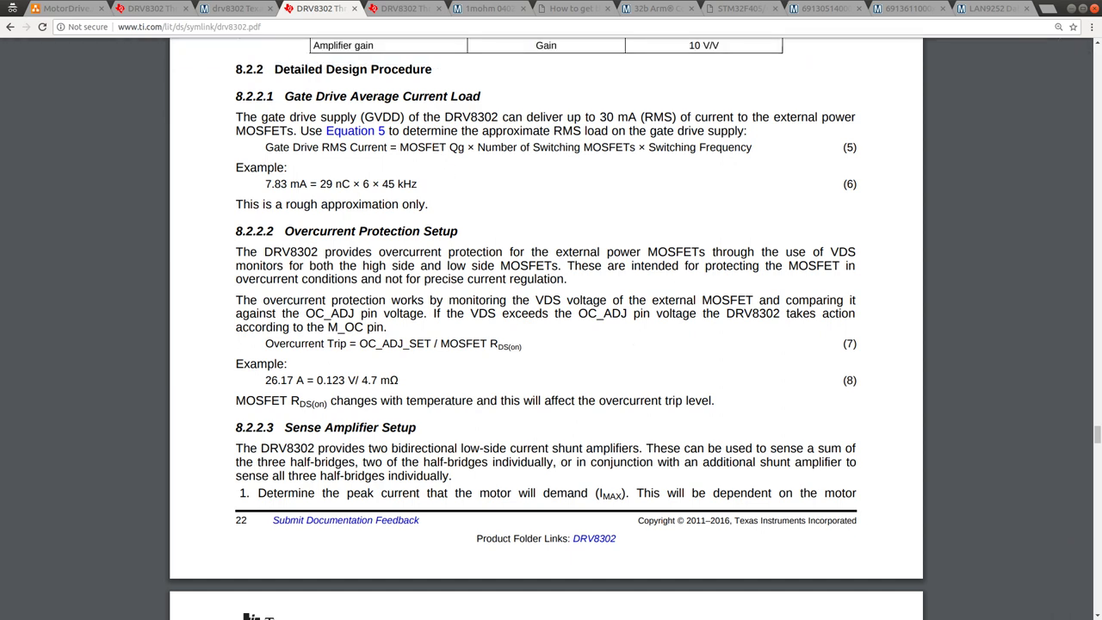
Switch to the Eeschema schematic and search the symbol library for CAP_100n capacitors, leaving the chooser without placing a symbol.
key(alt+Tab)
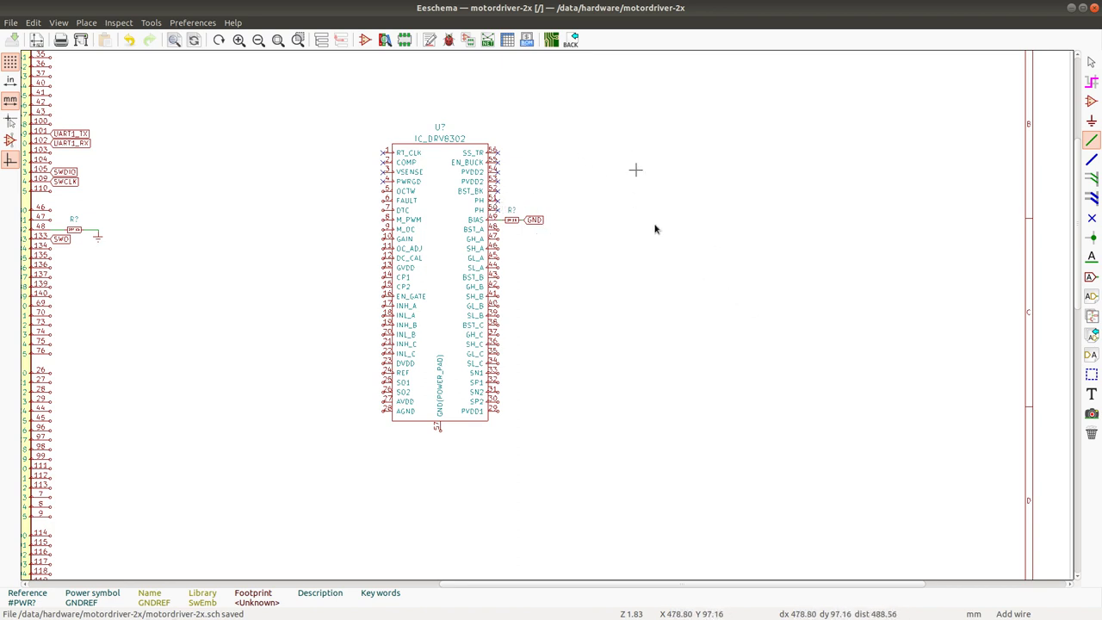
key(w)
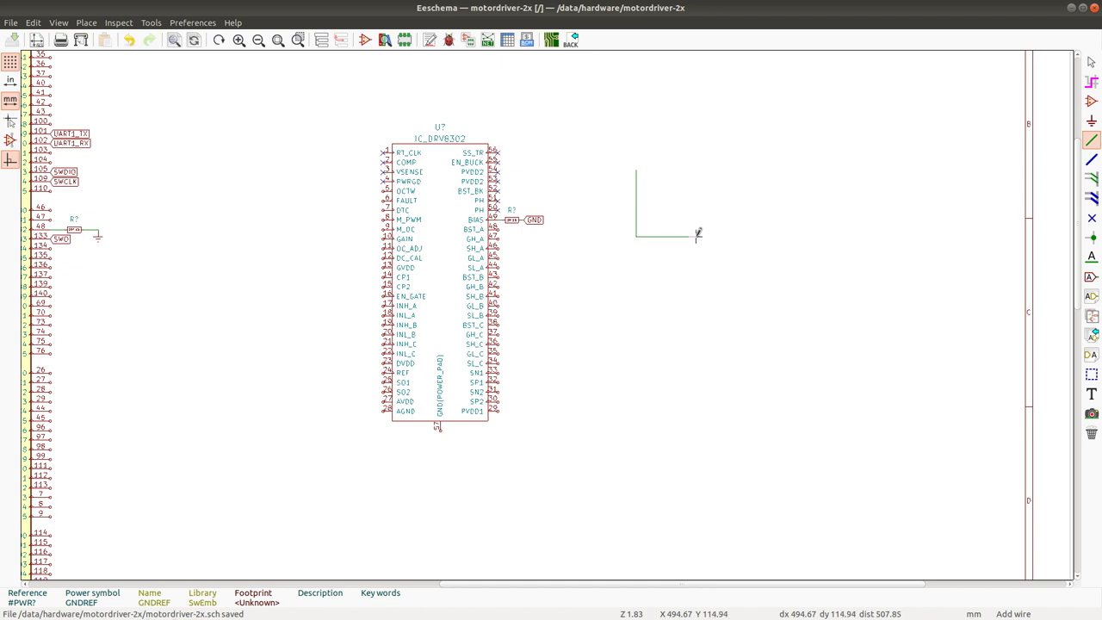
key(Escape)
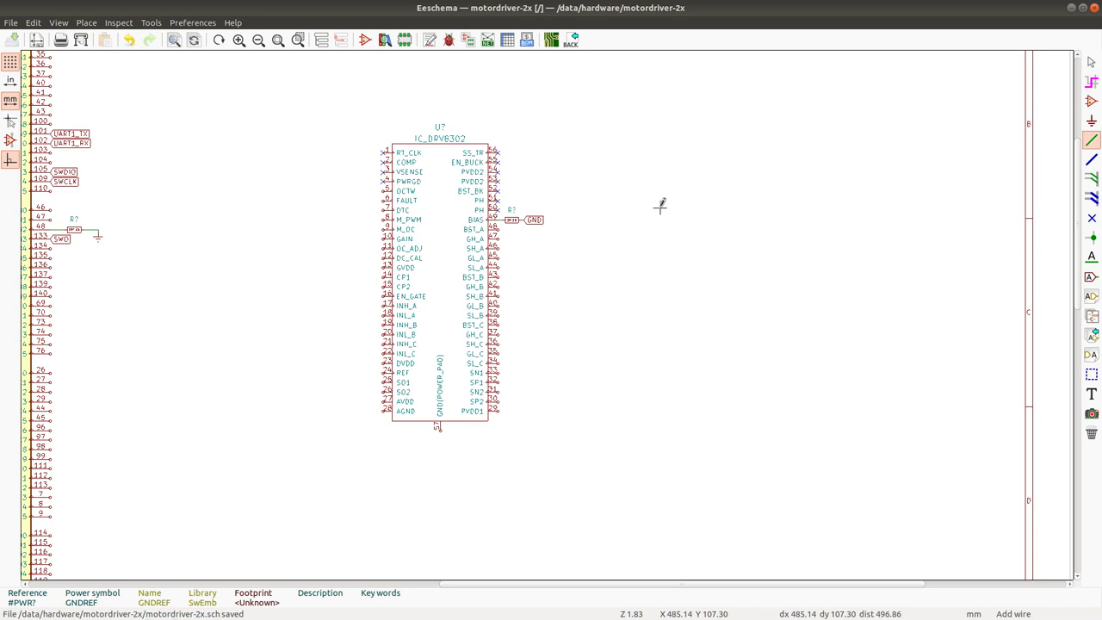
click(617, 203)
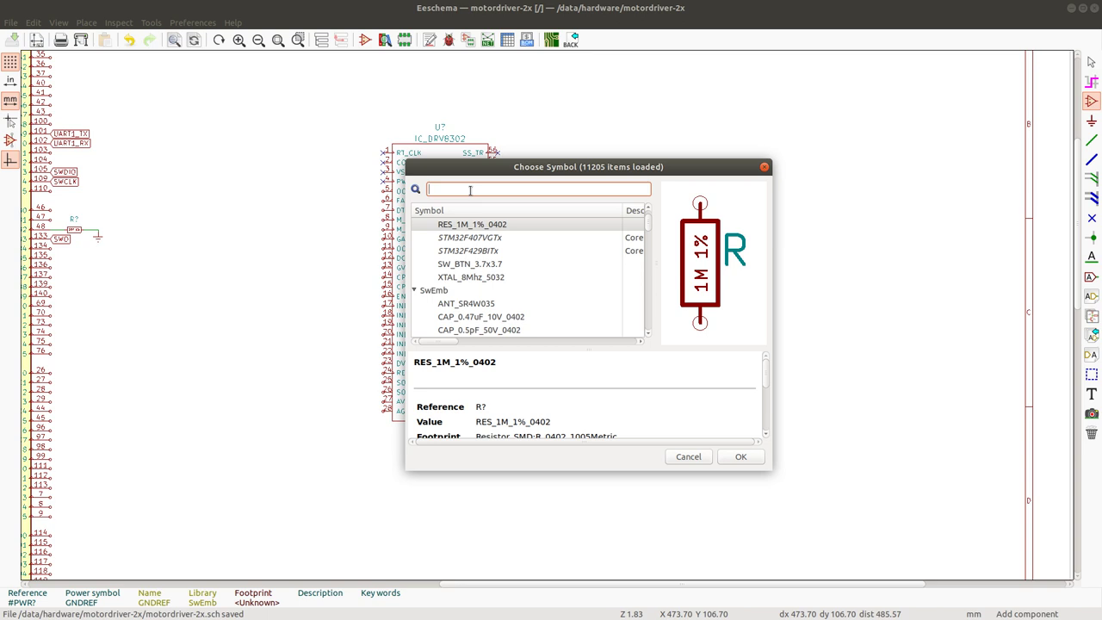
text(CAP)
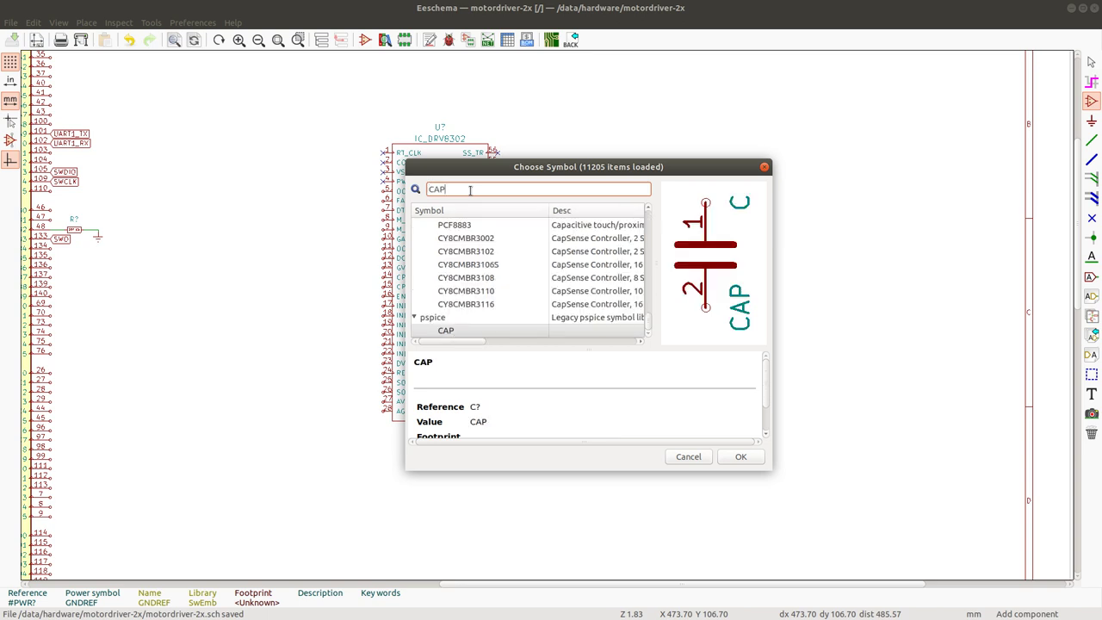
text(_)
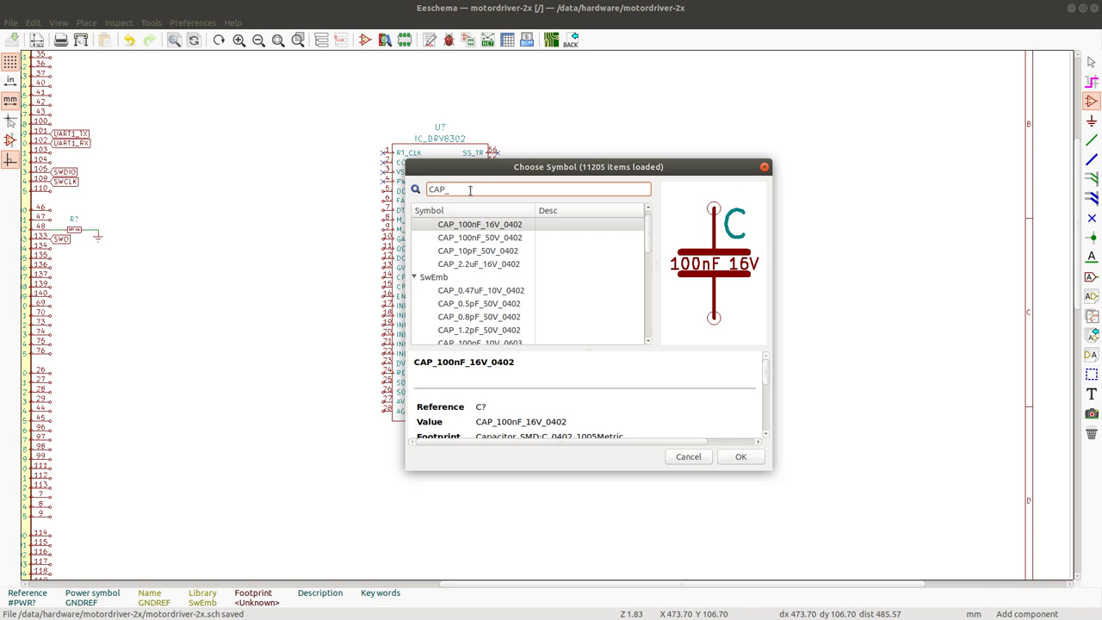
text(0.)
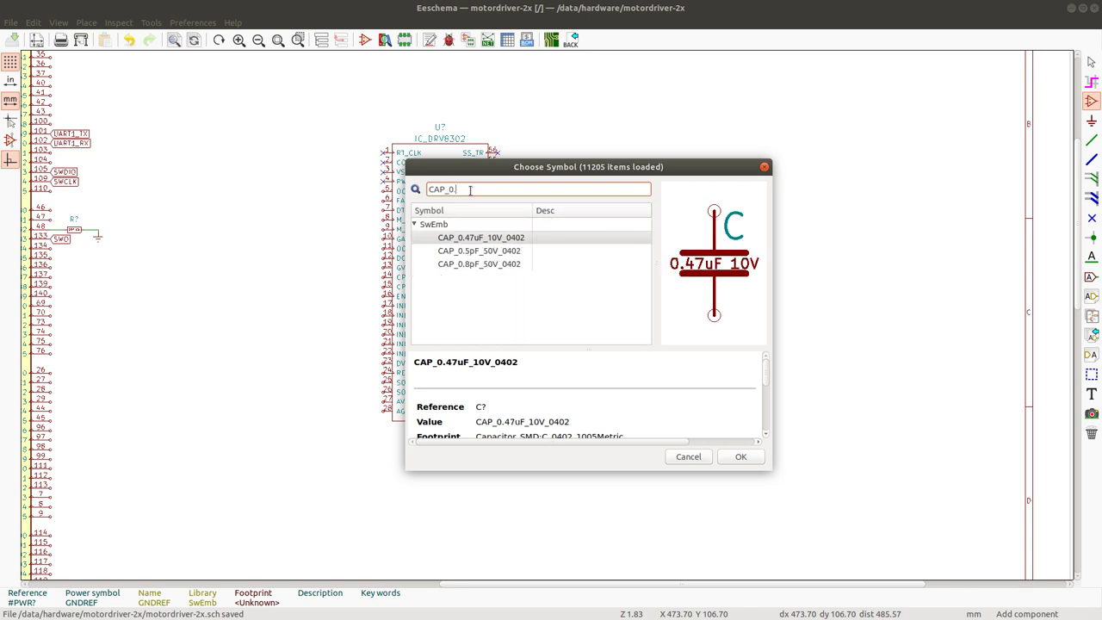
key(BackSpace)
key(BackSpace)
text(100n)
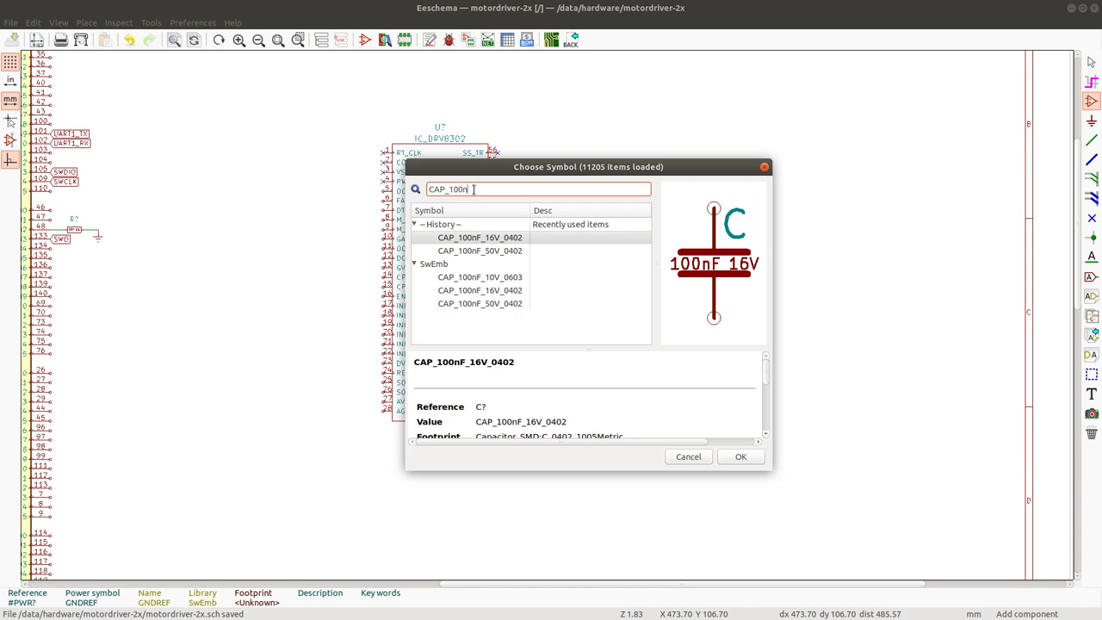
click(688, 456)
key(Escape)
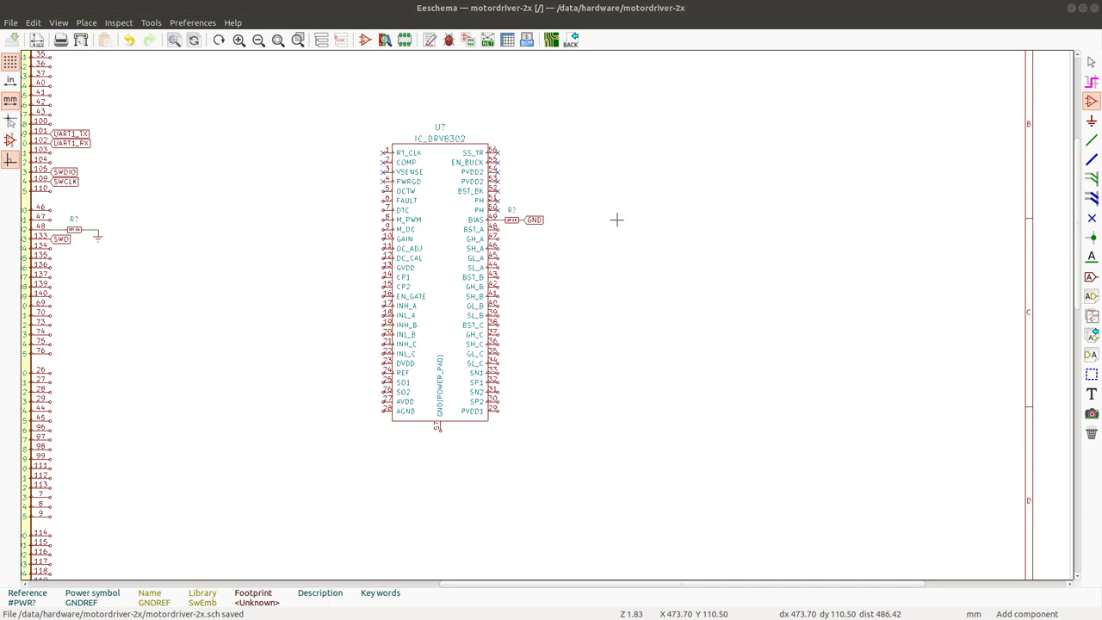
Switch to the Mouser page in the browser and search for 100nF, choosing the suggested 1 nF to 100 nF capacitance range.
key(alt+Tab)
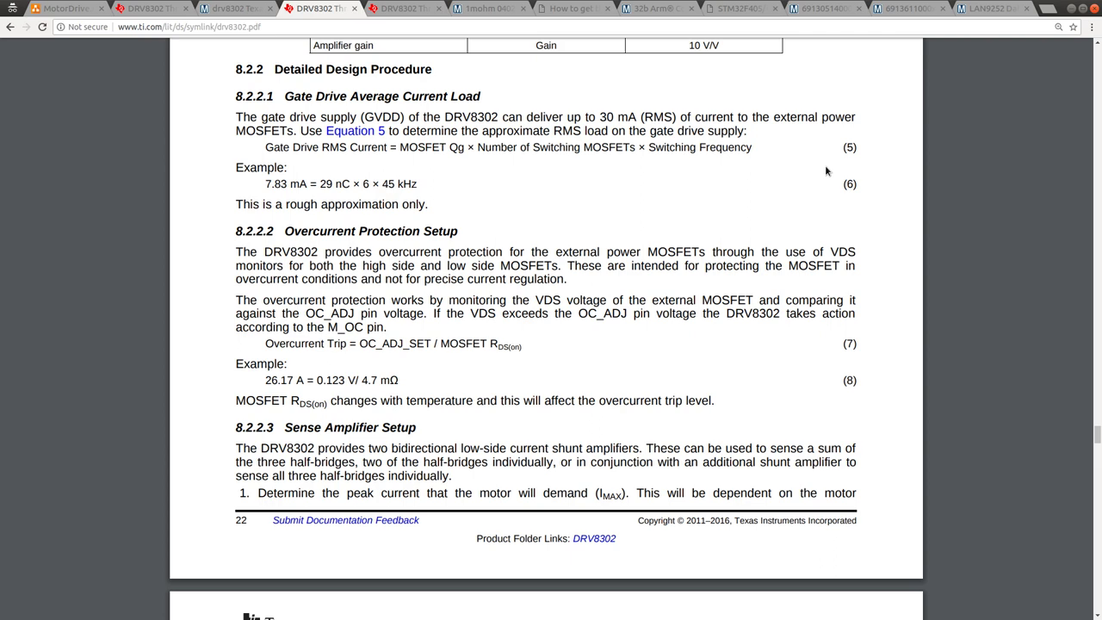
click(496, 12)
scroll(763, 291, up, 1)
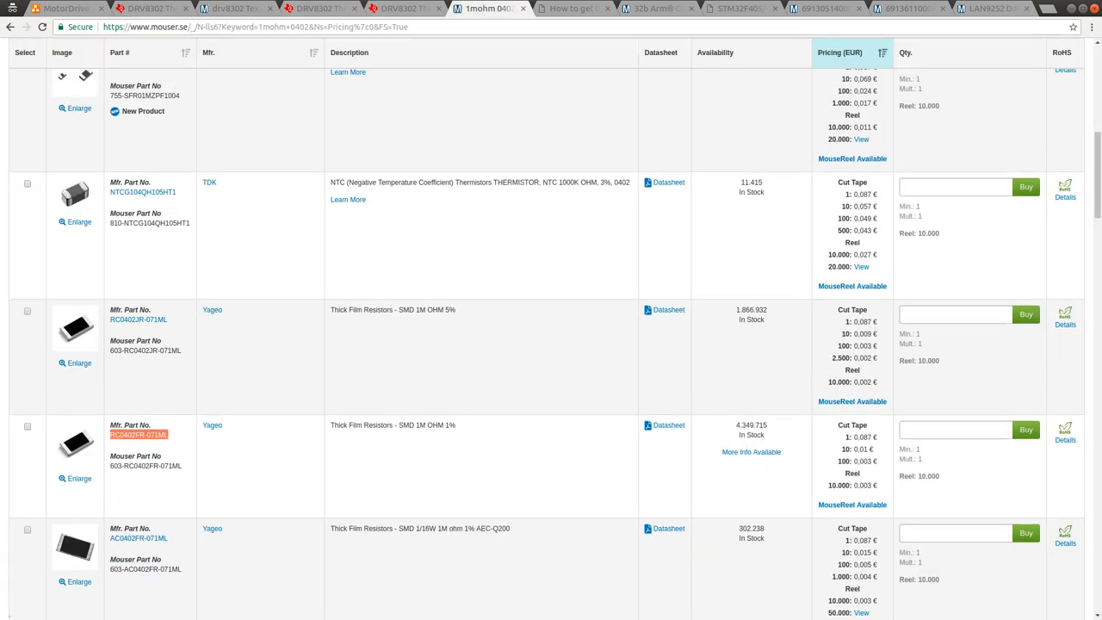
scroll(475, 115, up, 10)
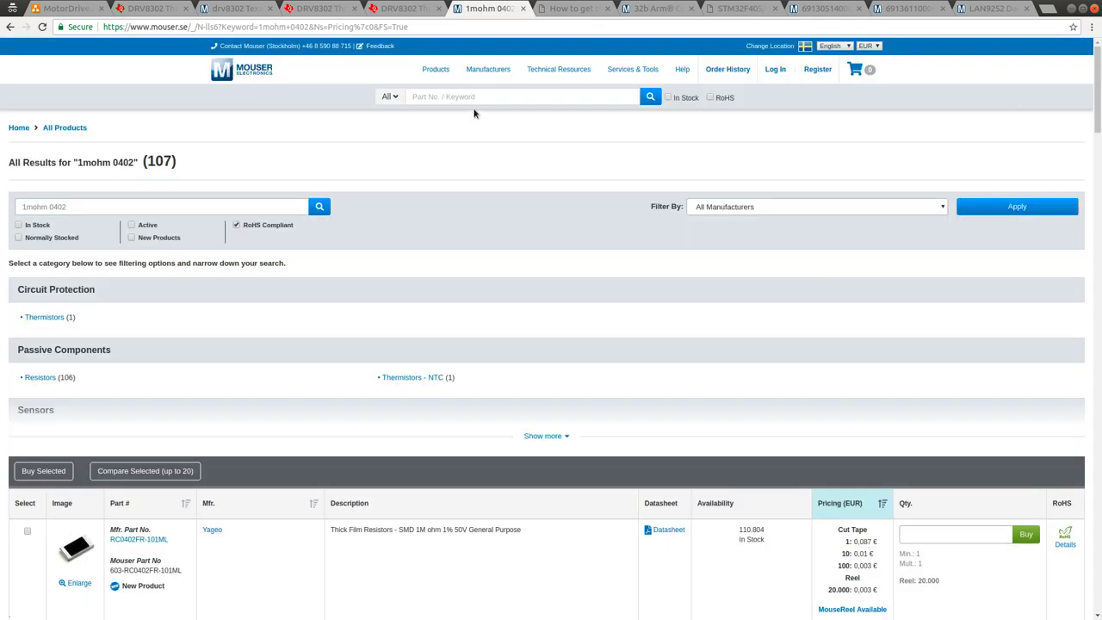
click(472, 95)
text(100n)
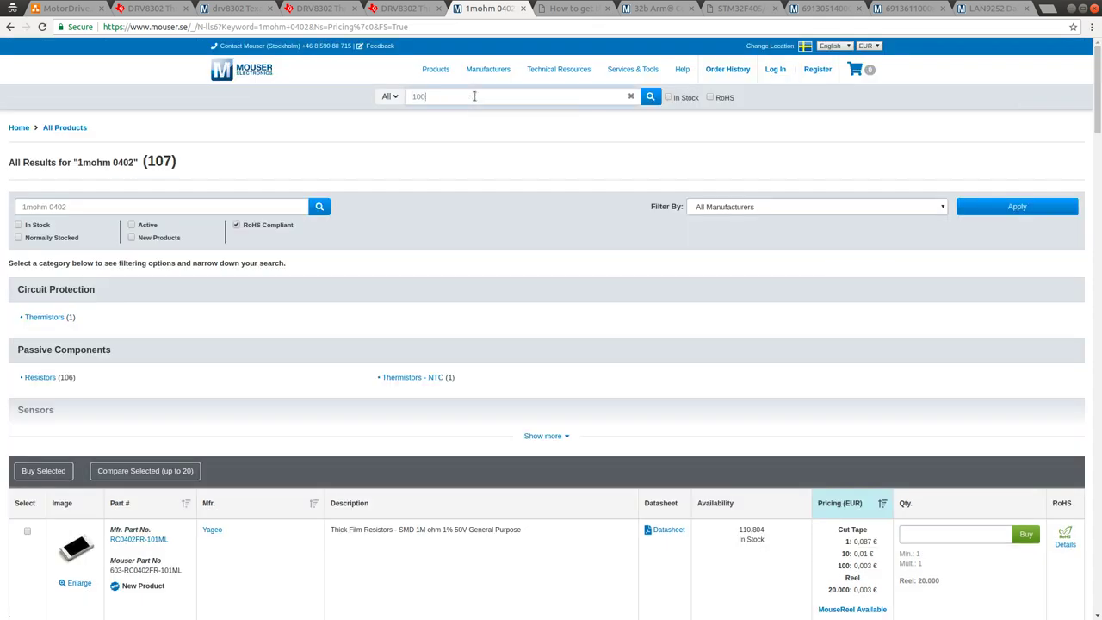
text(F)
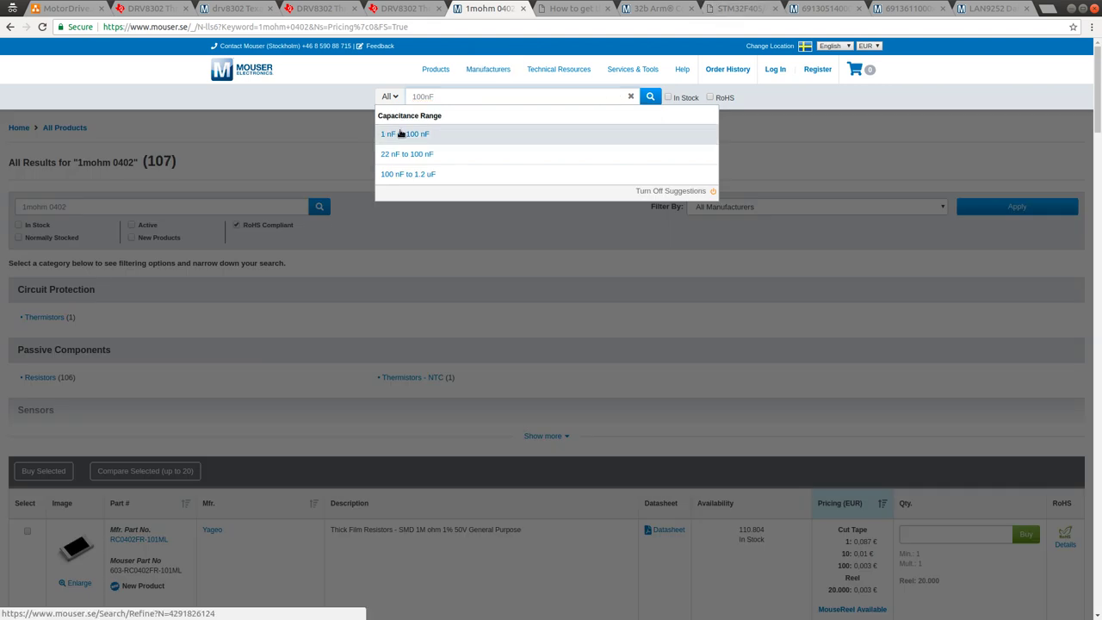
click(401, 134)
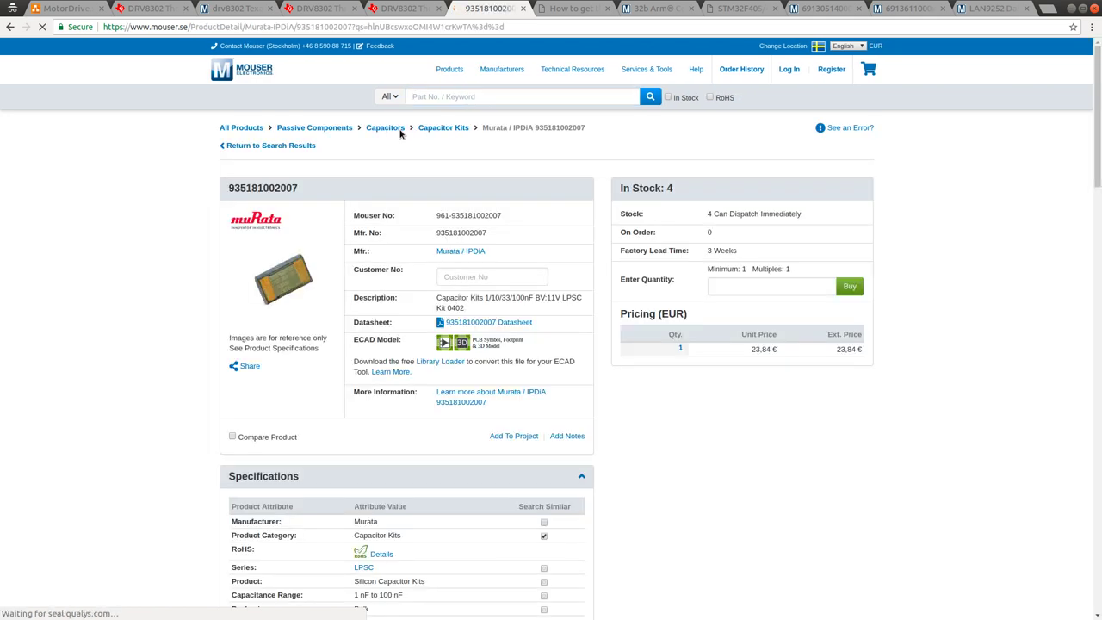
Search the Mouser catalogue for 100nf 63V parts.
click(478, 96)
text(1)
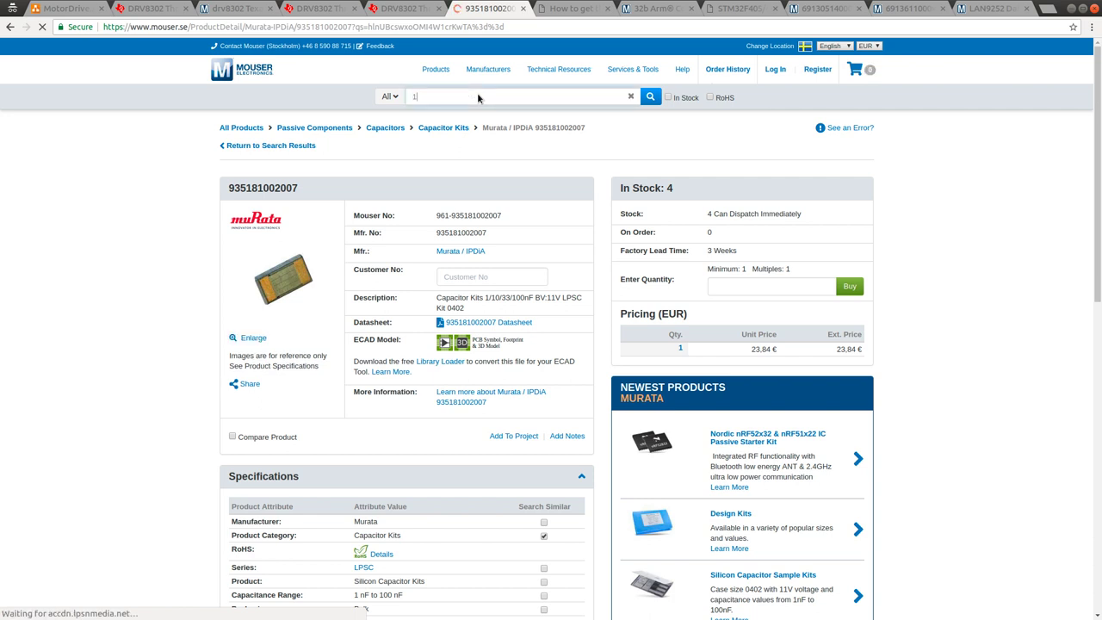
text(00nf )
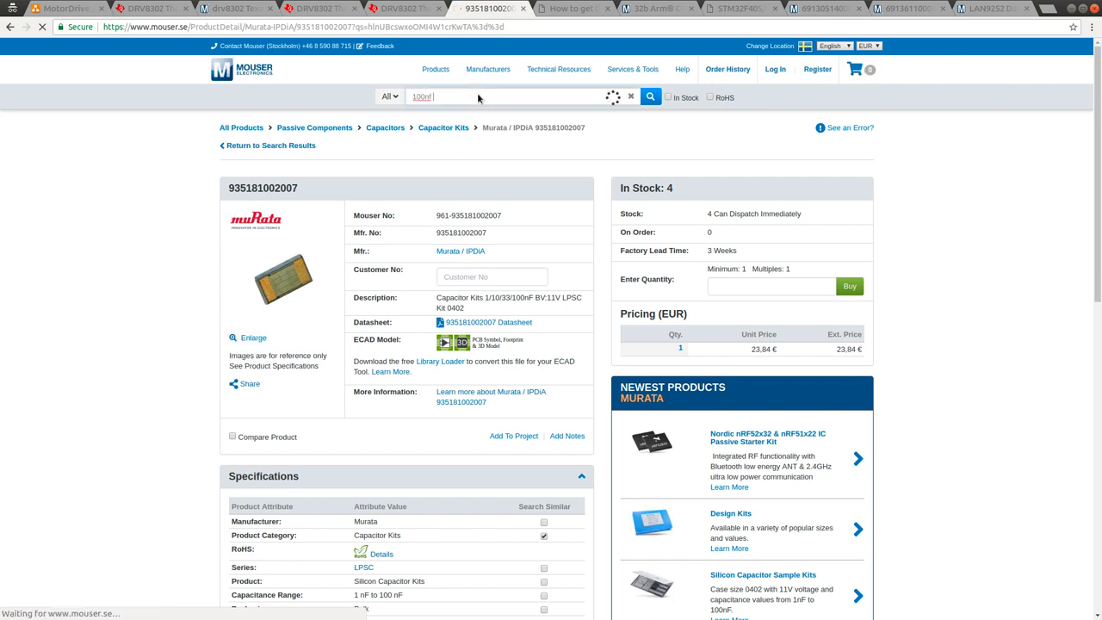
text(6)
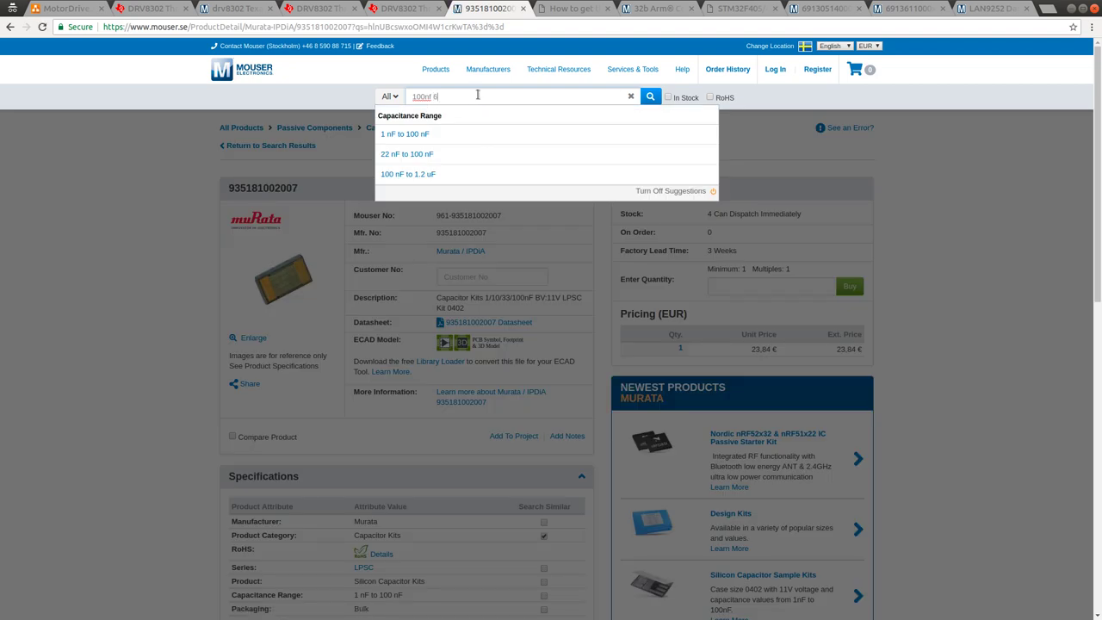
text(3V)
key(Return)
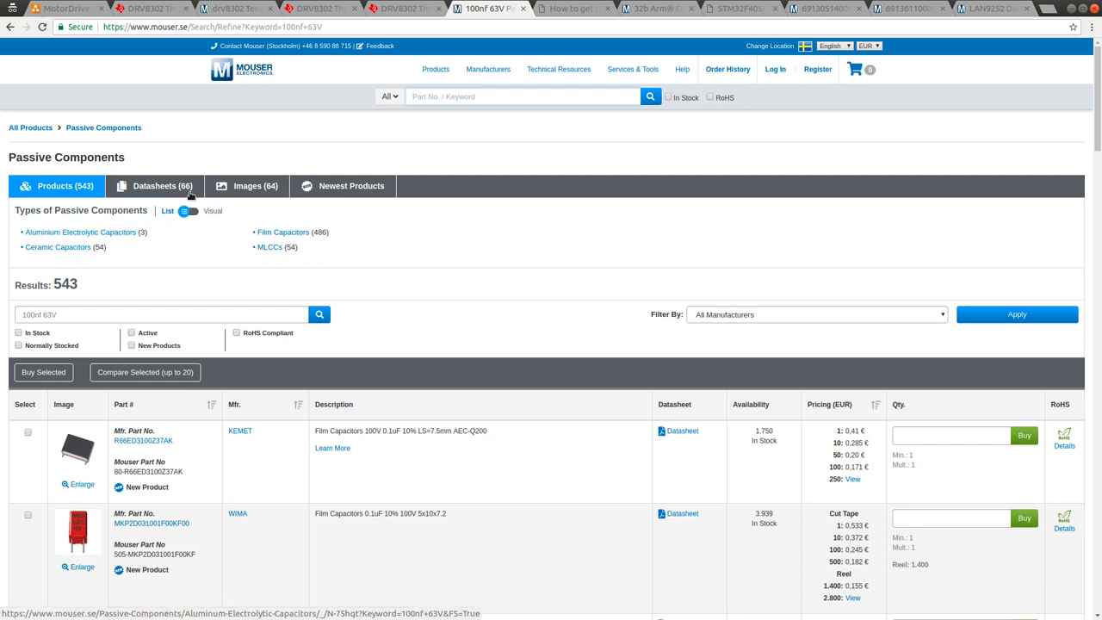
Open the Capacitors category under Passive Components and select SMD/SMT as the termination style filter.
click(114, 132)
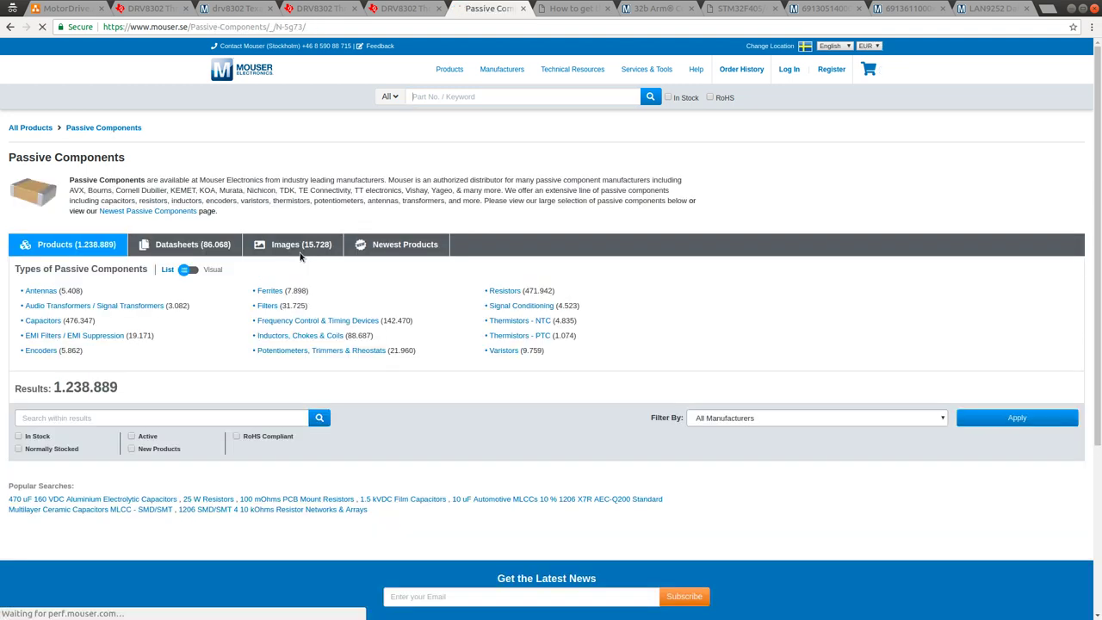
click(53, 322)
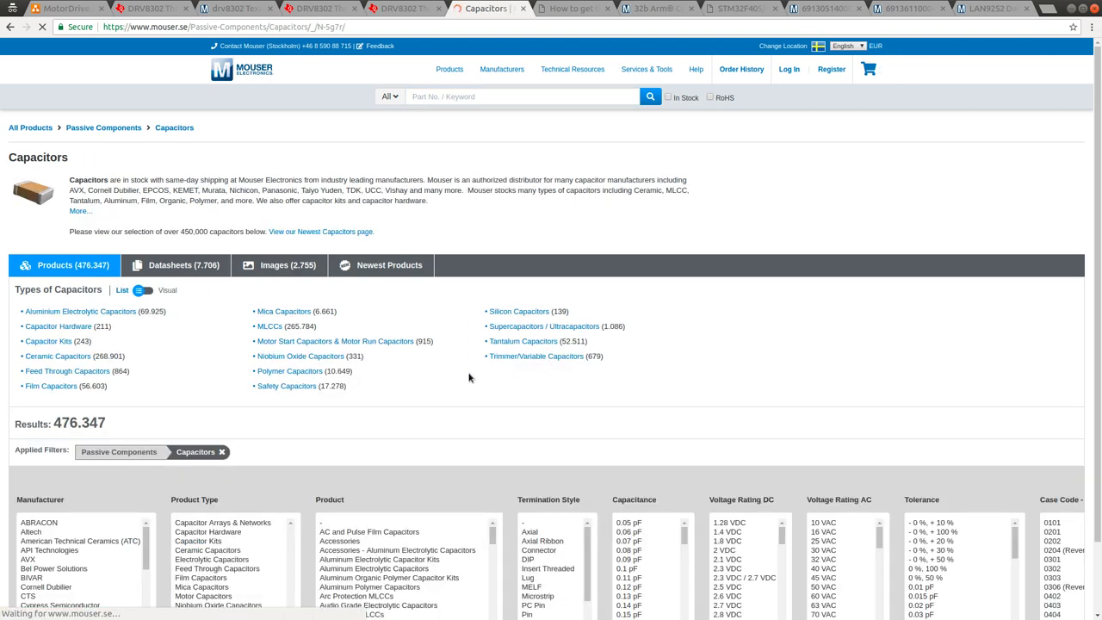
scroll(391, 381, down, 2)
scroll(390, 381, down, 3)
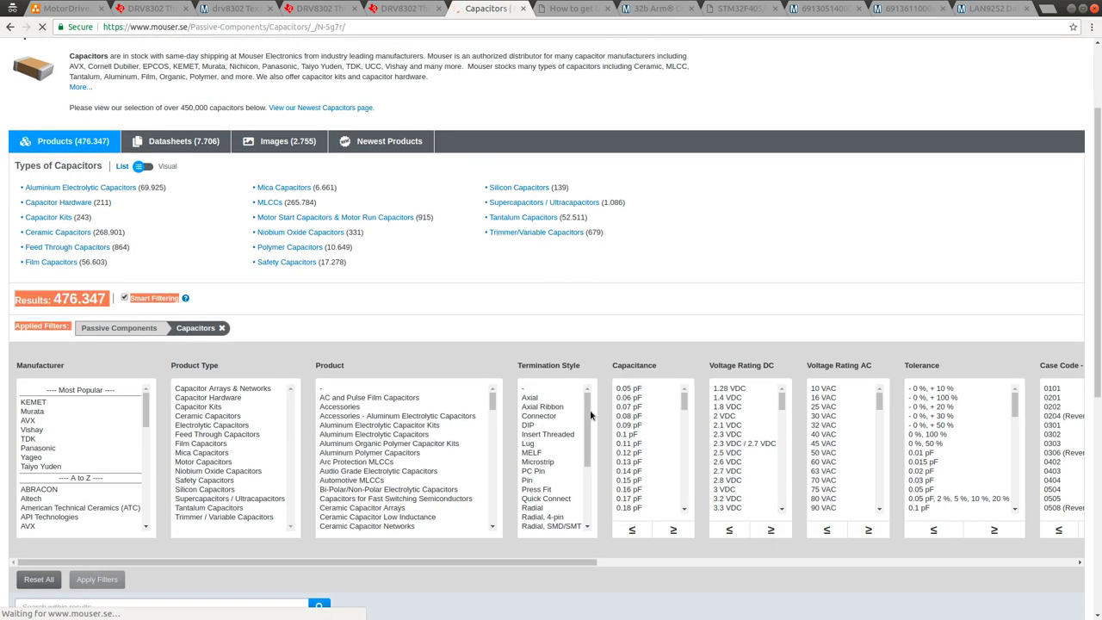
scroll(534, 448, down, 4)
click(535, 443)
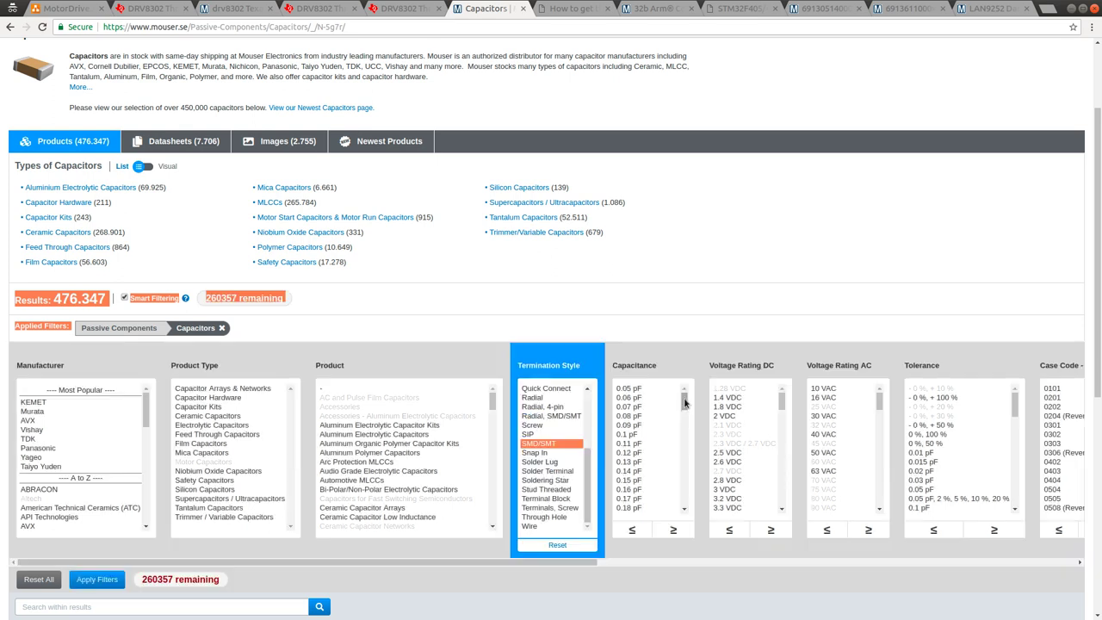
Select 0.1 uF as the capacitance filter for the capacitors.
drag(683, 397, 686, 432)
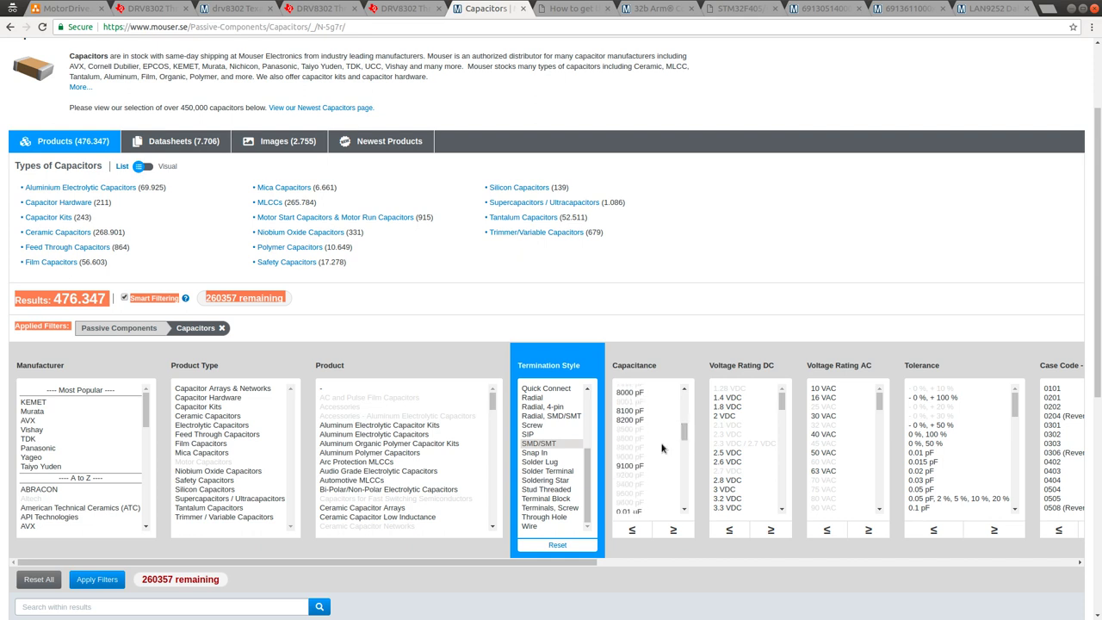
scroll(663, 447, up, 2)
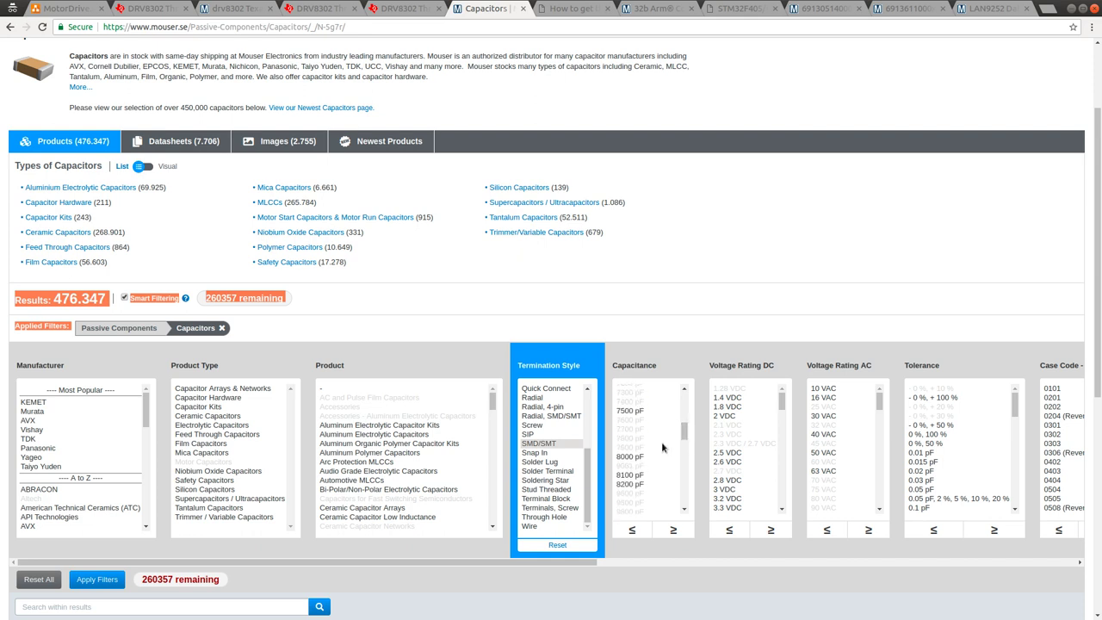
scroll(662, 446, down, 3)
scroll(662, 447, down, 5)
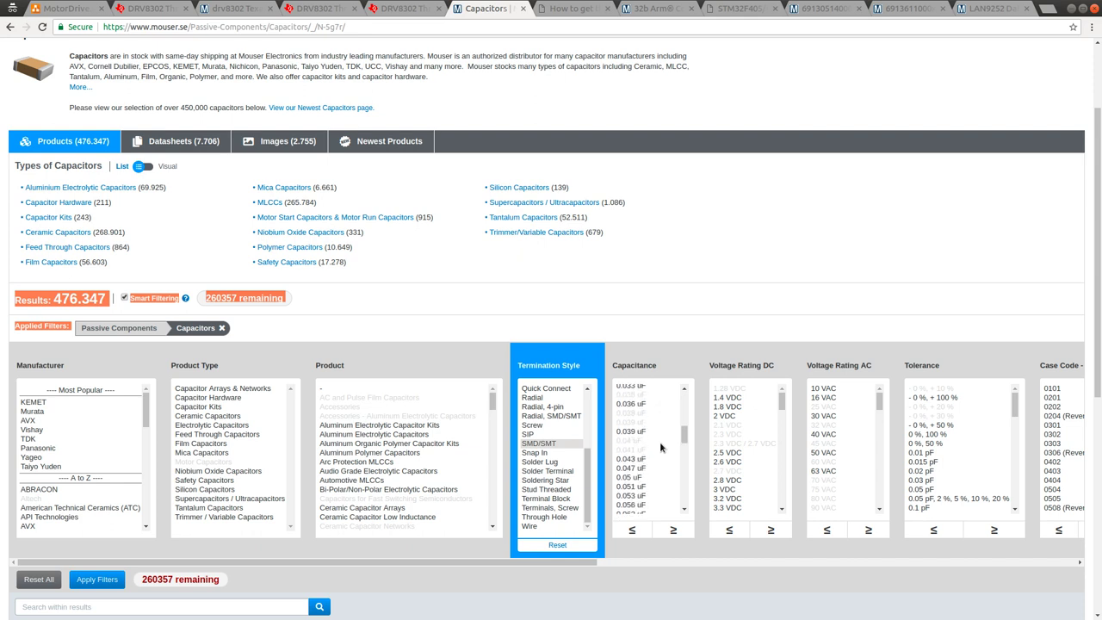
scroll(662, 447, down, 1)
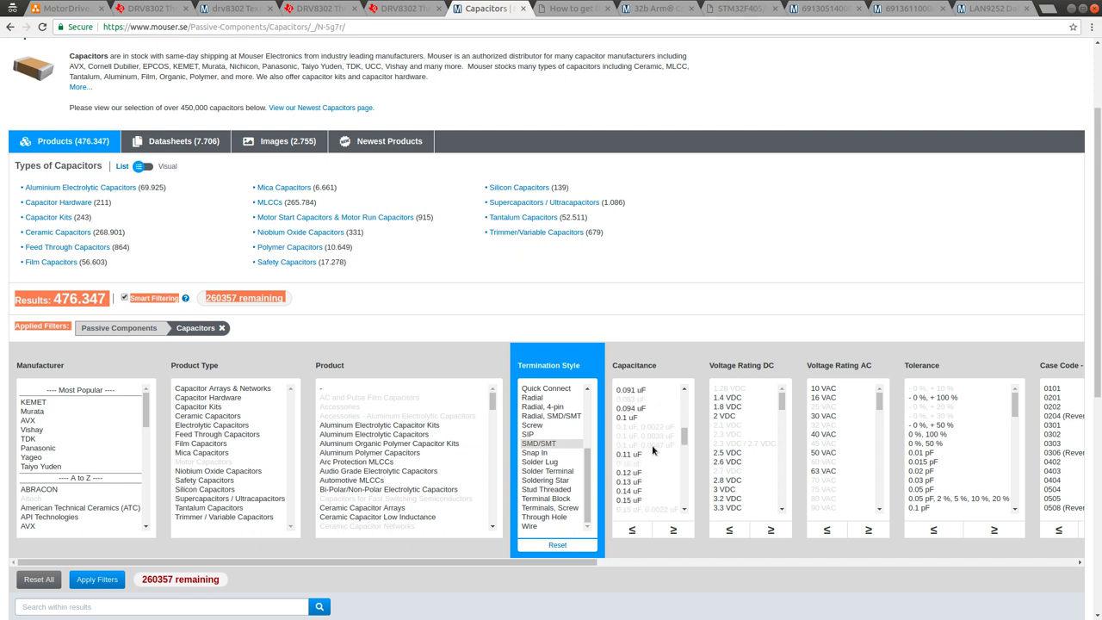
click(633, 418)
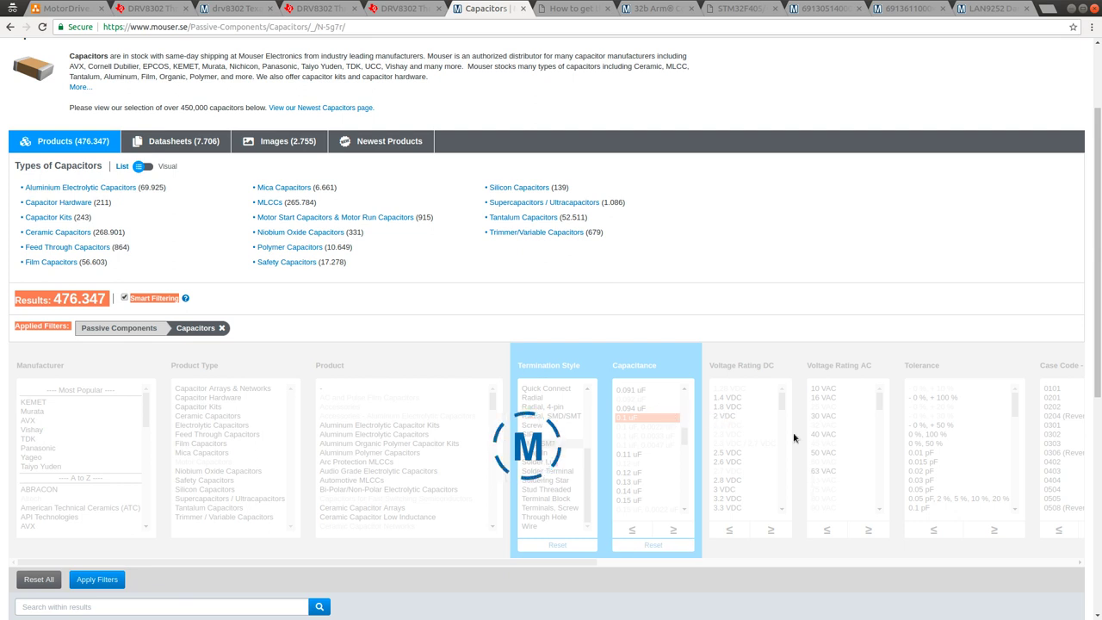
Set the DC voltage rating filter to 63 VDC and all higher ratings.
drag(782, 398, 785, 440)
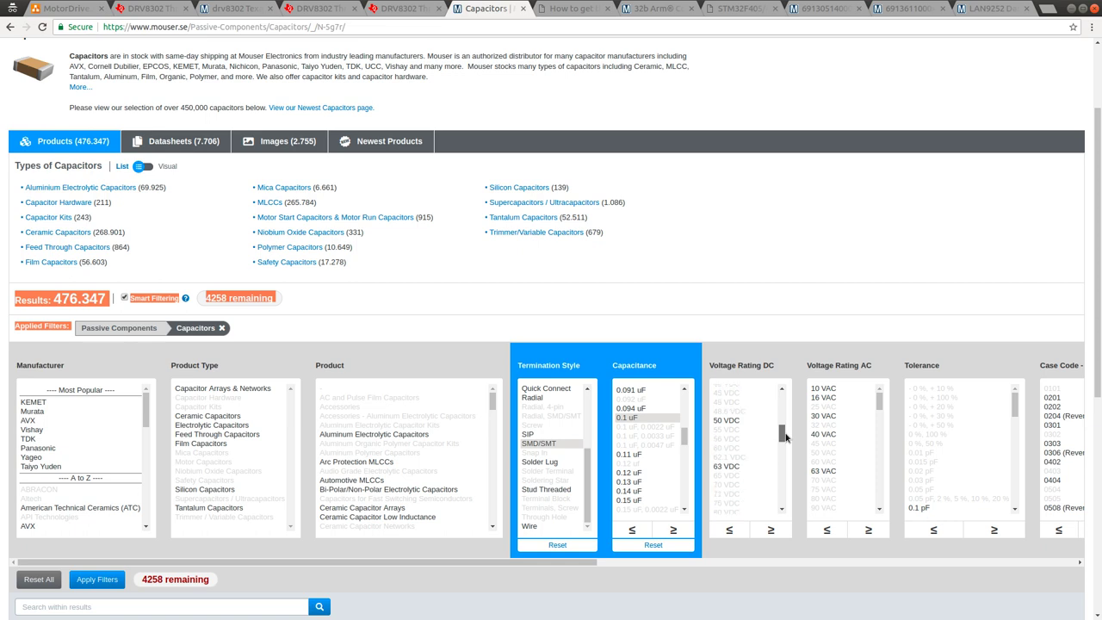
click(736, 468)
scroll(770, 444, down, 2)
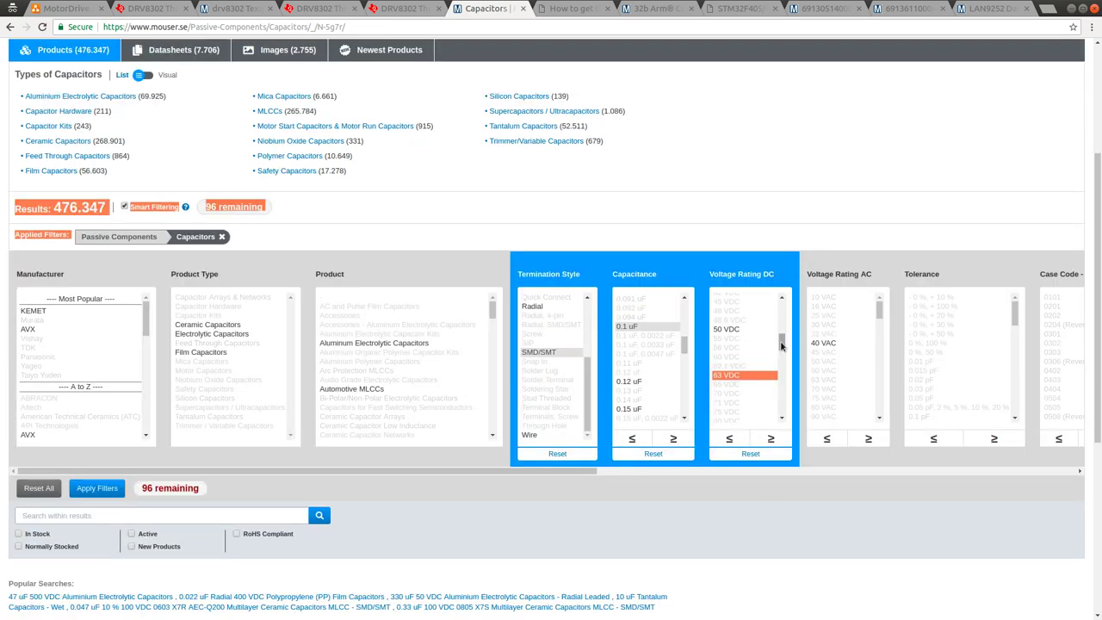
drag(781, 339, 781, 351)
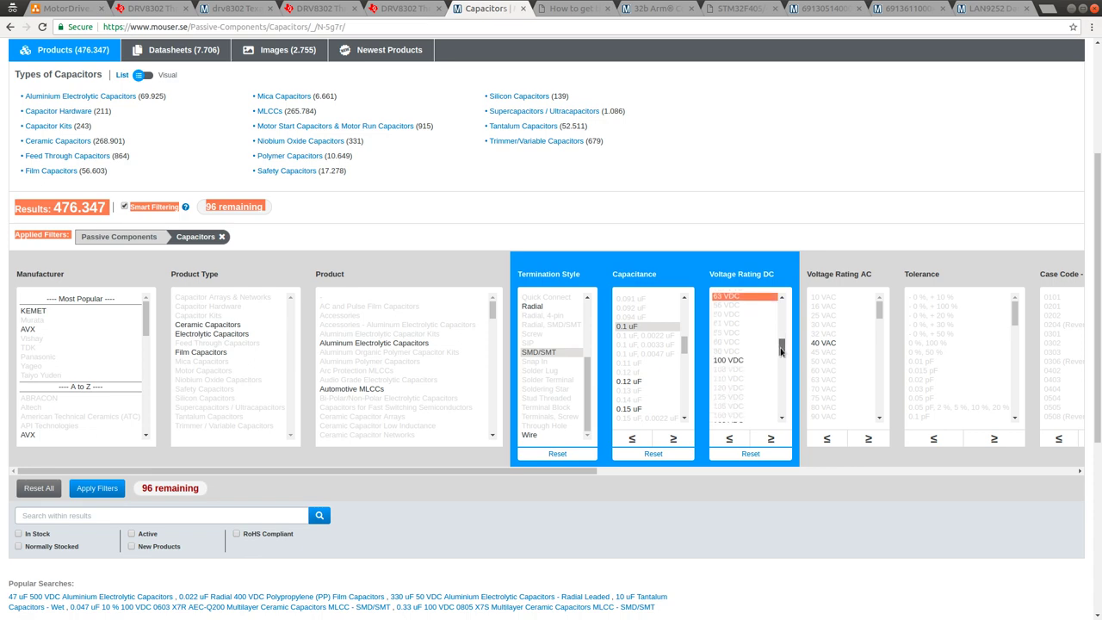
click(770, 439)
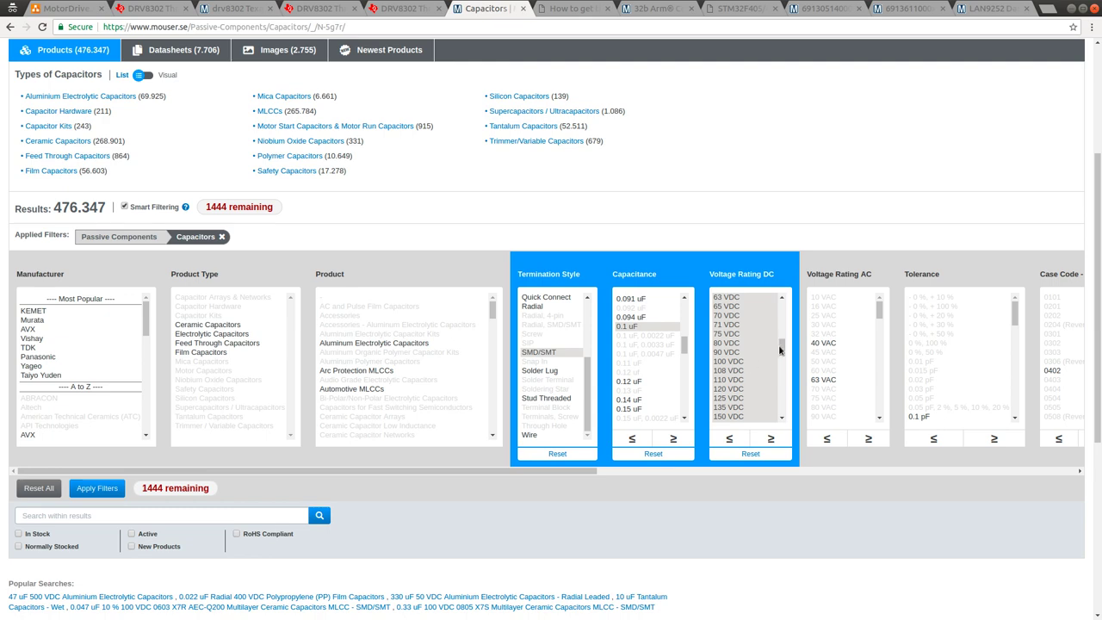
click(781, 337)
mouse_move(782, 337)
mouse_down()
mouse_move(780, 419)
mouse_move(795, 347)
mouse_up()
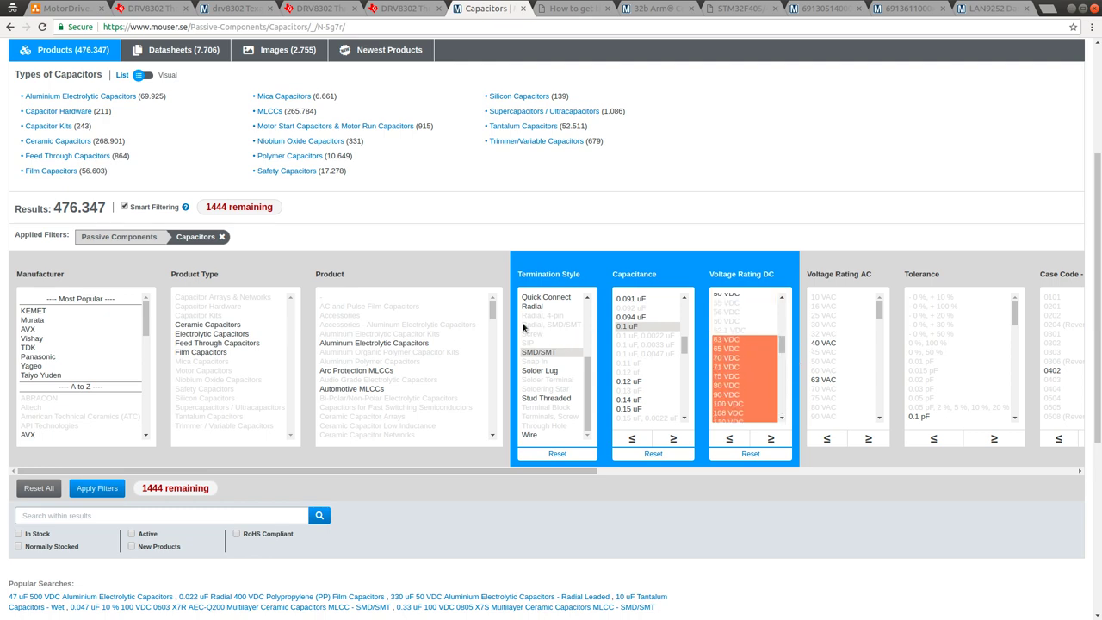
Apply the chosen capacitor filters and bring up the list of matching parts.
click(98, 495)
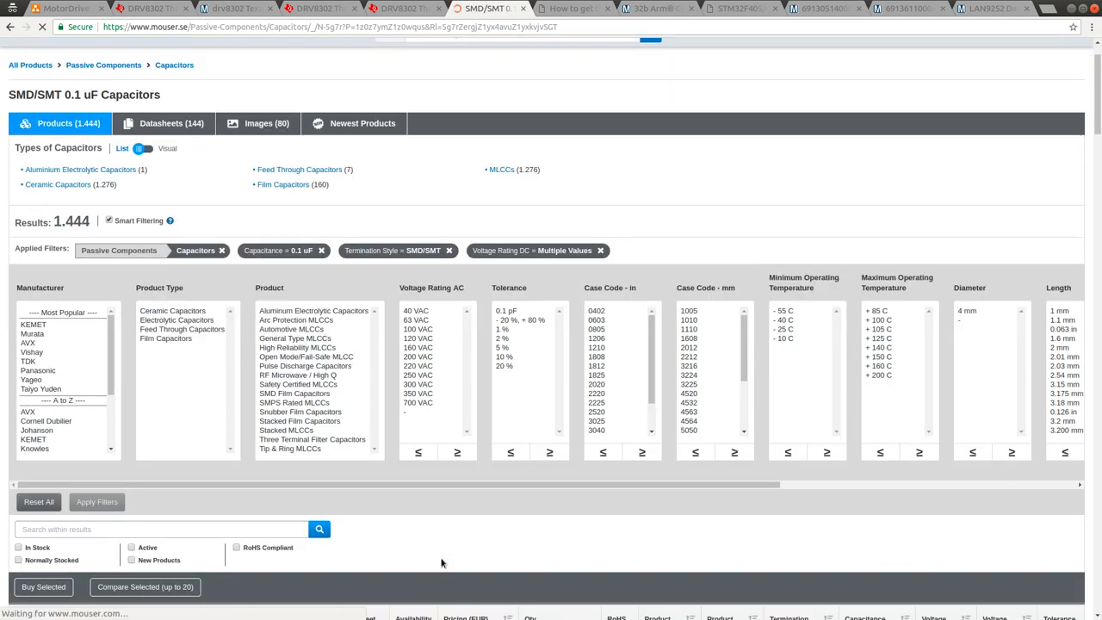
scroll(441, 561, down, 4)
scroll(441, 561, down, 3)
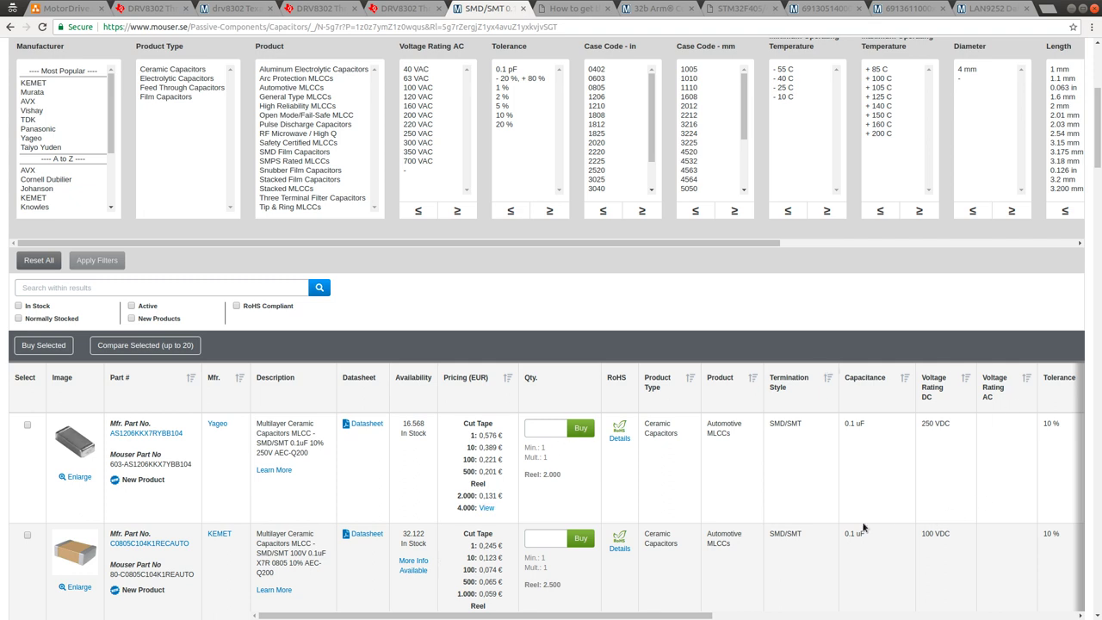
Sort the matching capacitors by price from lowest to highest.
scroll(864, 527, down, 2)
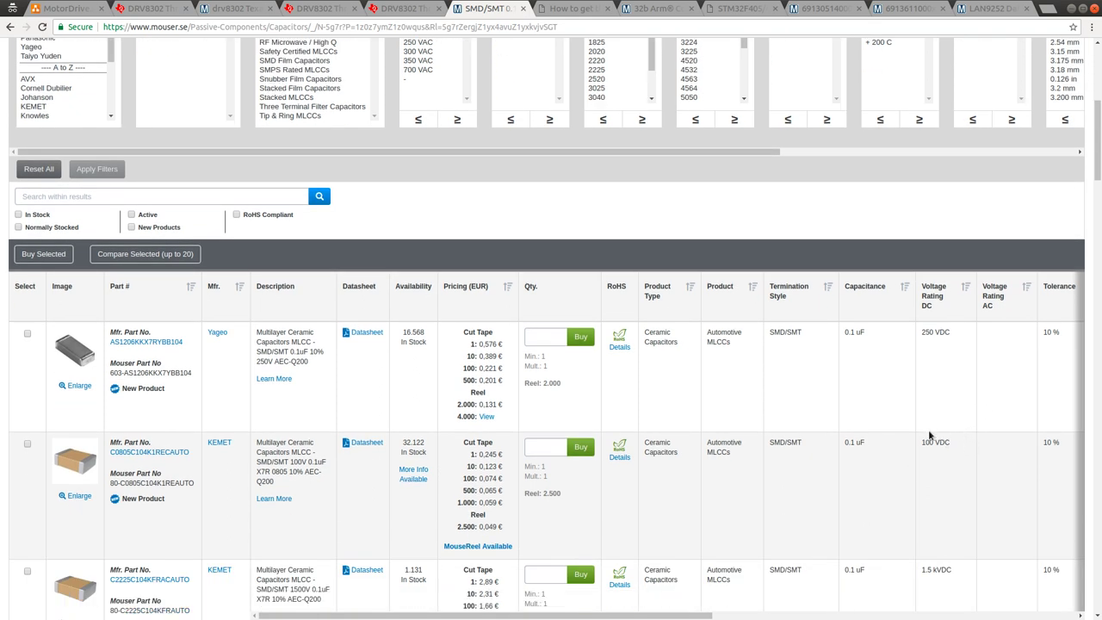
scroll(672, 616, right, 1)
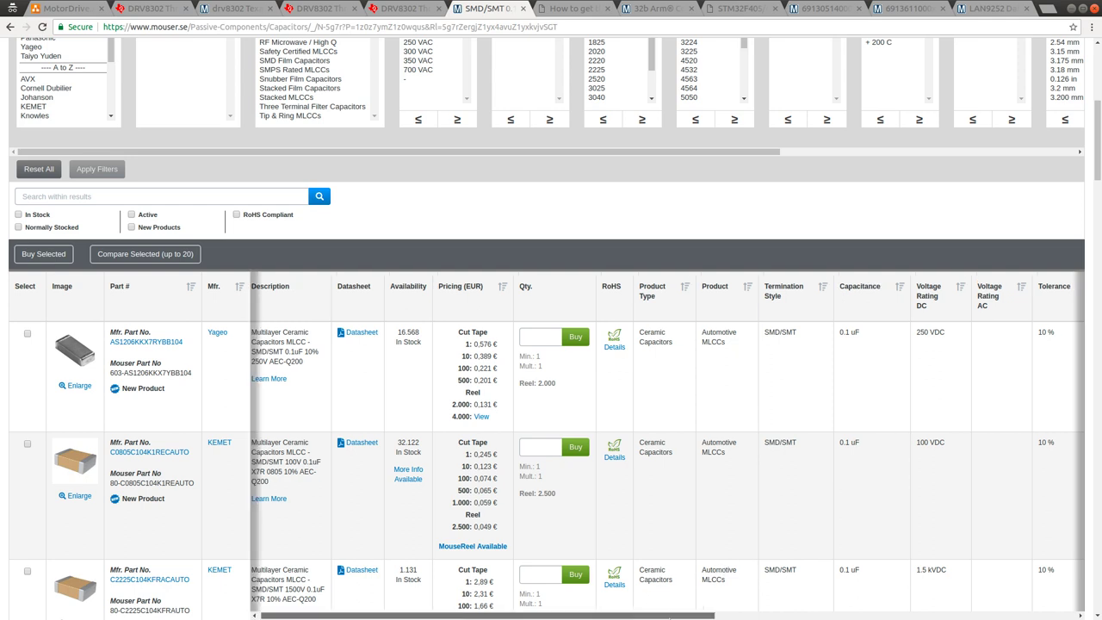
scroll(672, 617, right, 3)
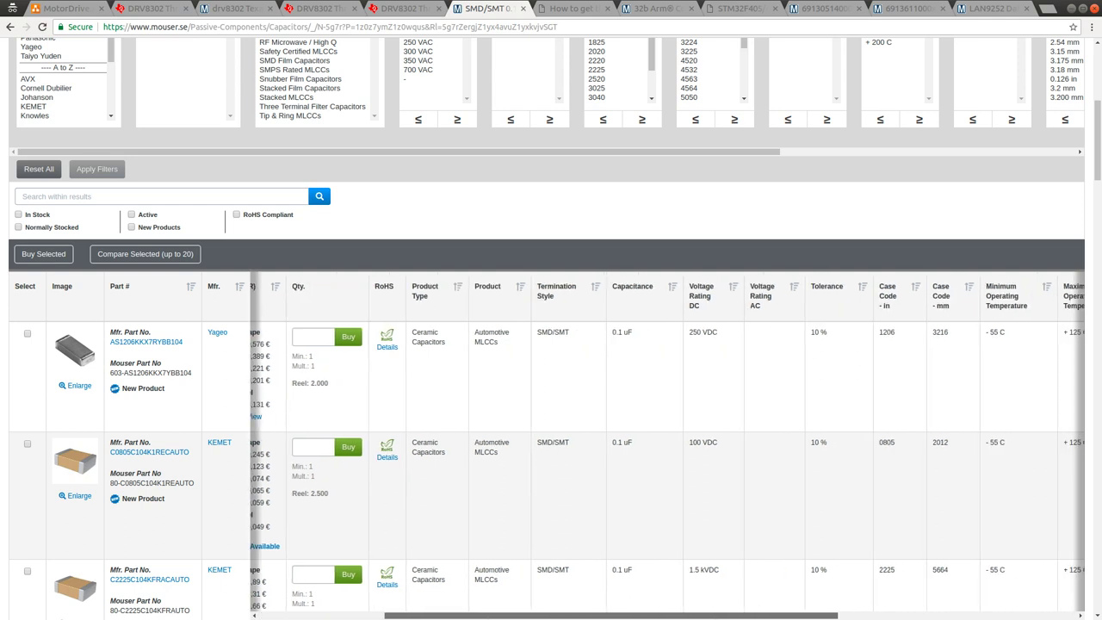
scroll(668, 448, left, 1)
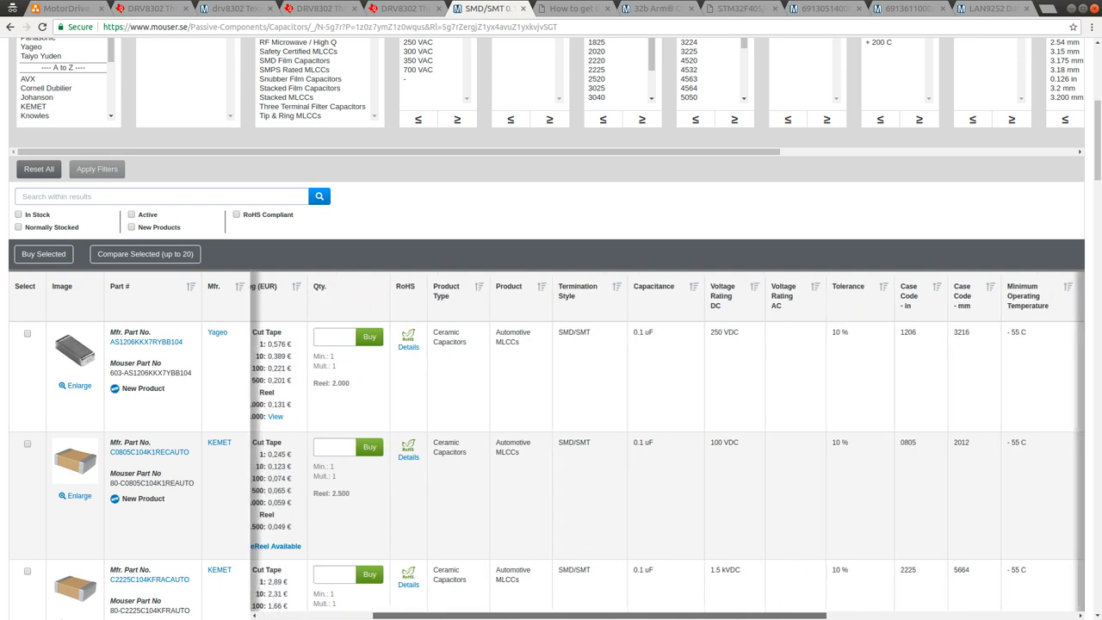
scroll(317, 174, left, 3)
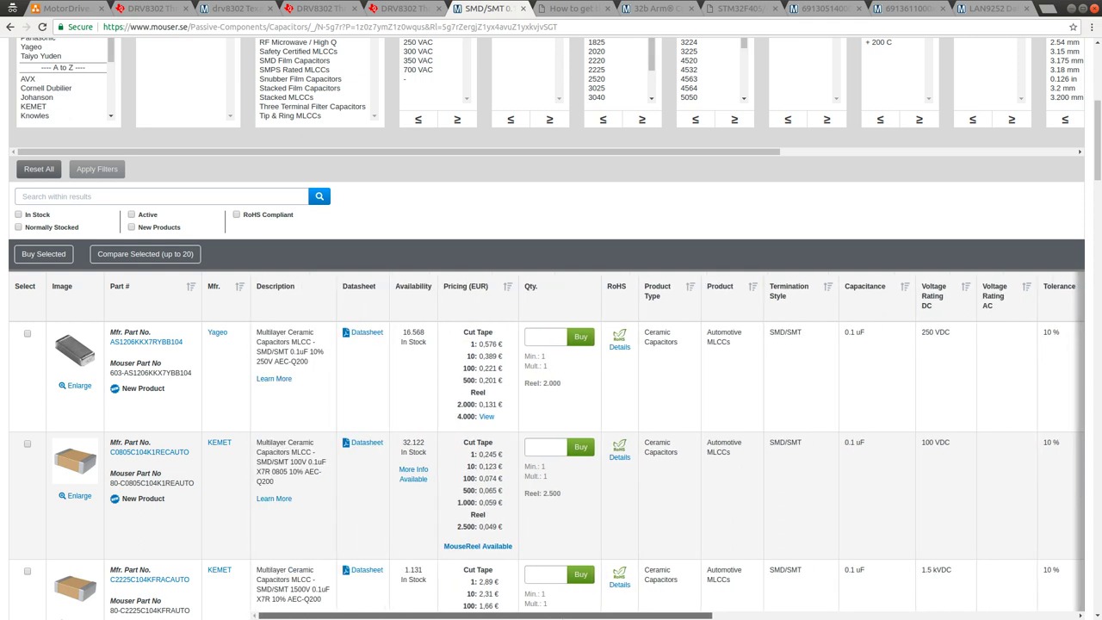
click(508, 289)
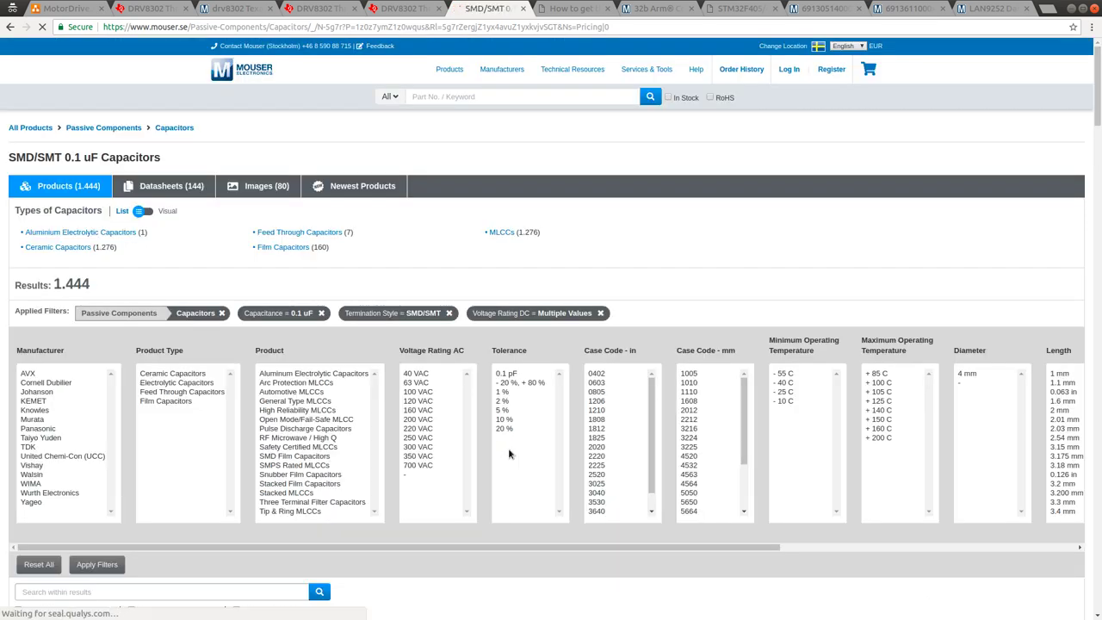
Examine the cheapest capacitors' case codes, voltage ratings, tolerances and availability.
drag(1096, 86, 1098, 164)
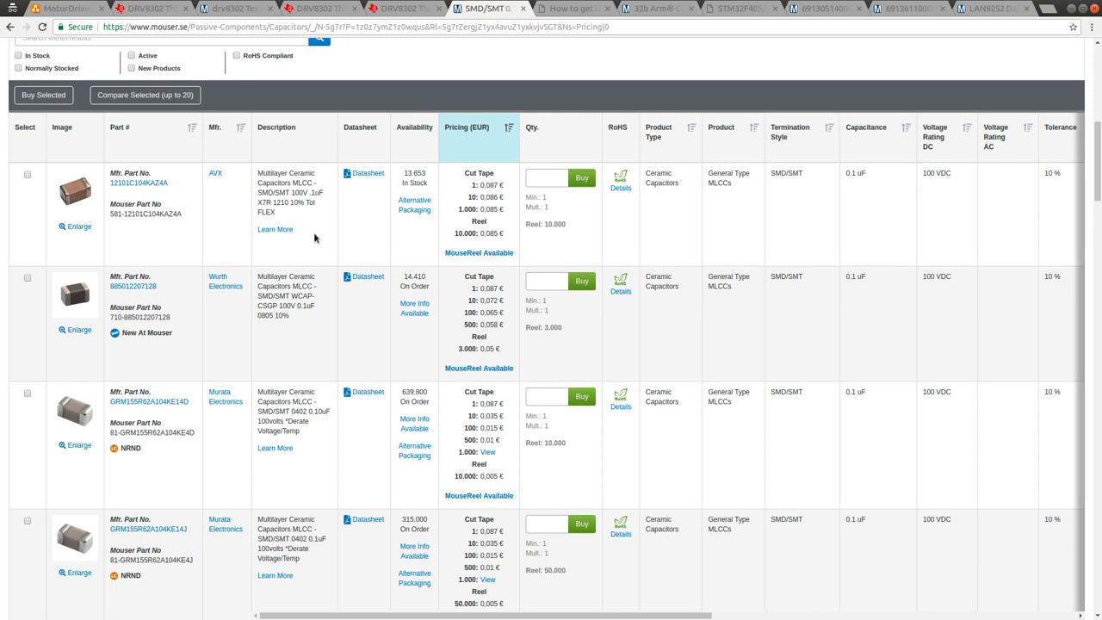
click(761, 615)
drag(761, 614, 780, 615)
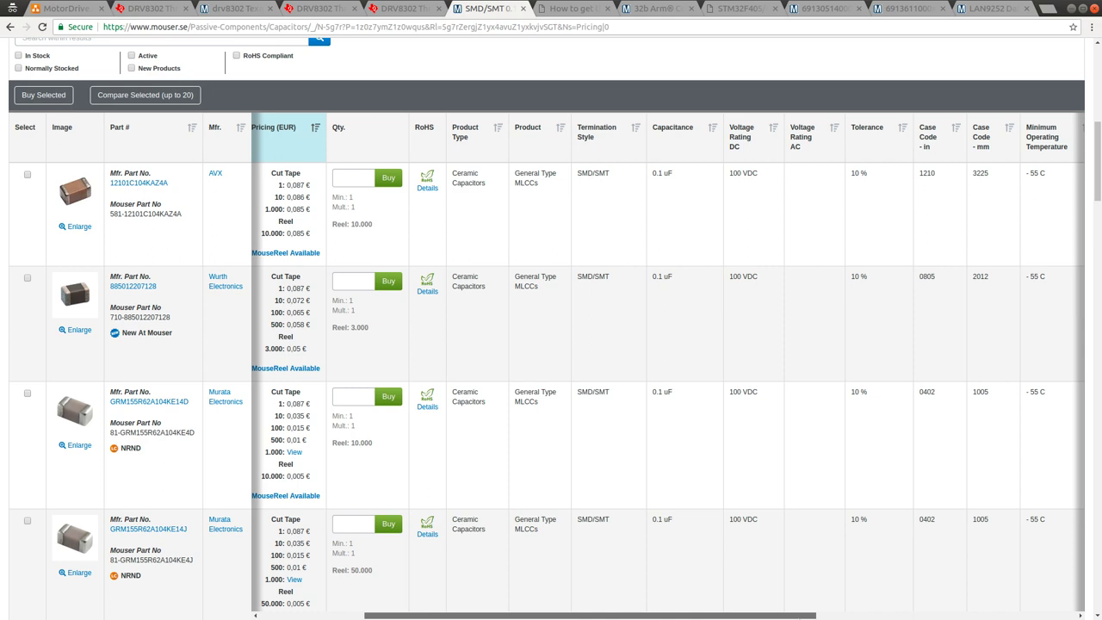
drag(852, 510, 928, 436)
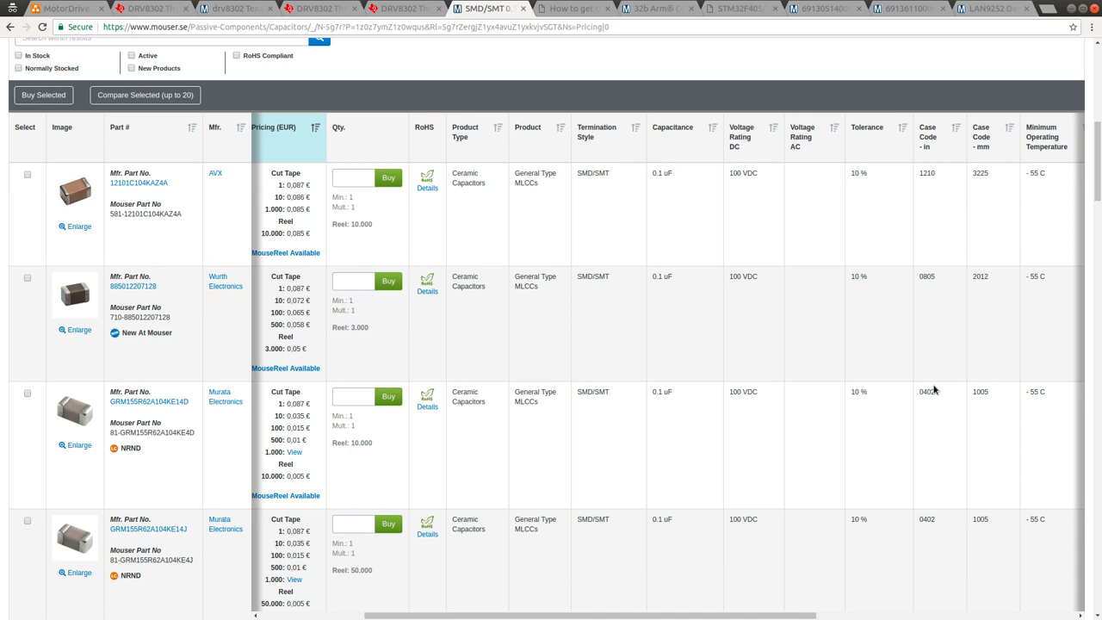
mouse_move(1097, 142)
mouse_down()
mouse_move(1090, 540)
mouse_move(1097, 157)
mouse_up()
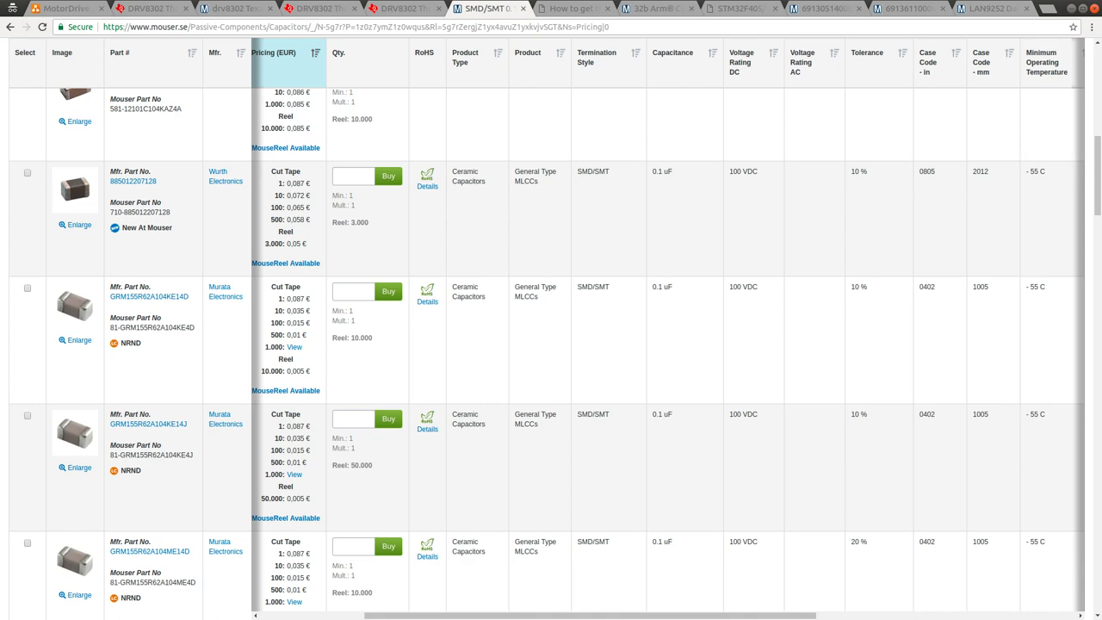
drag(1093, 176, 1092, 167)
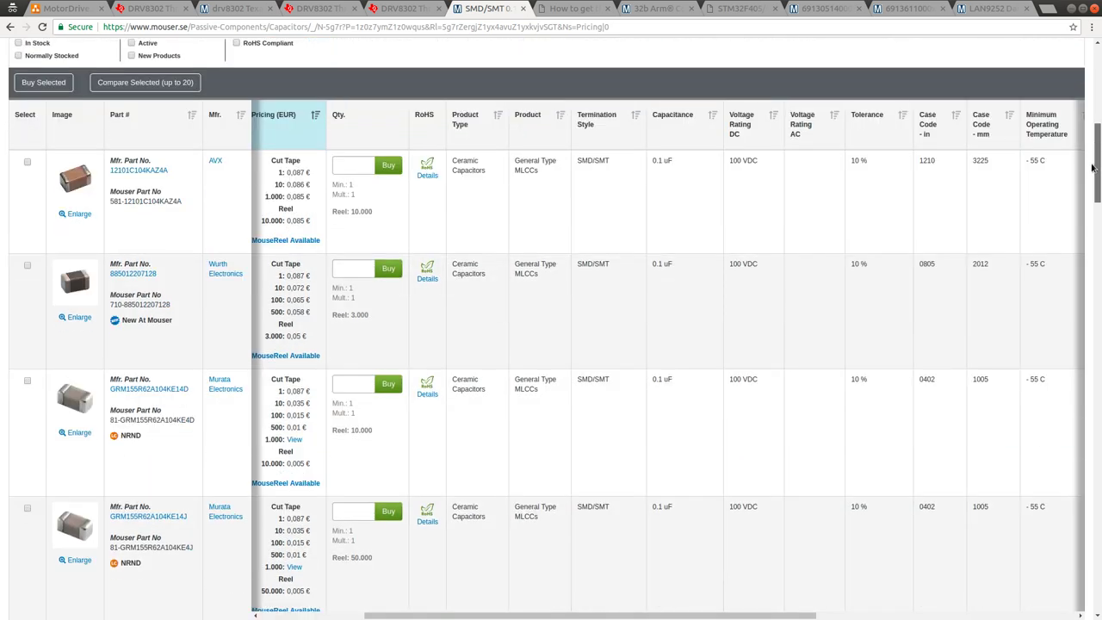
scroll(1092, 166, down, 1)
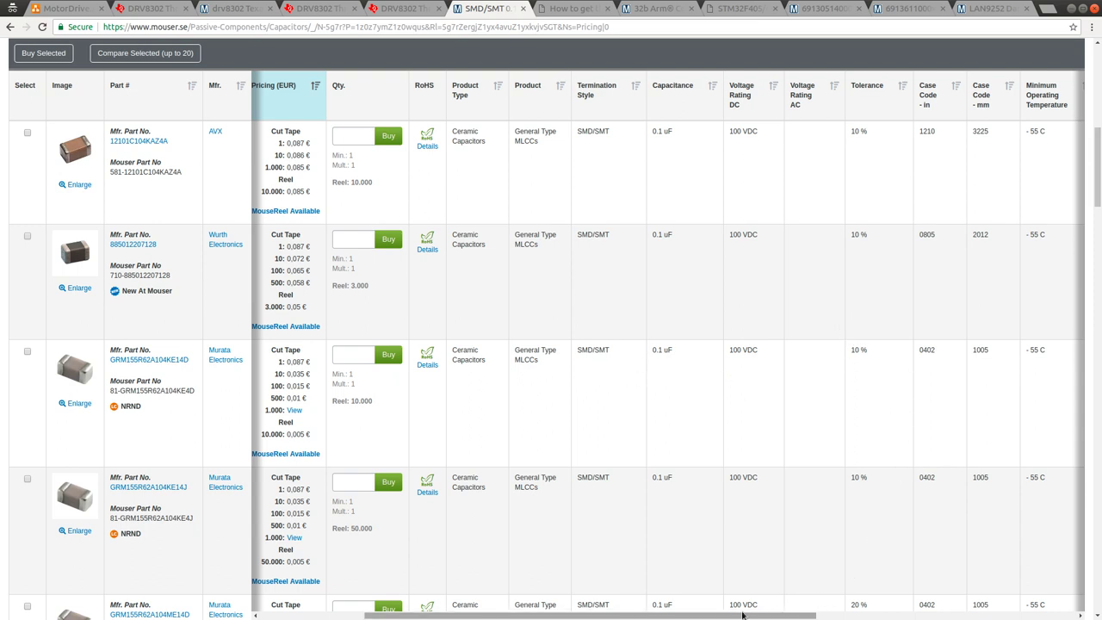
drag(736, 618, 633, 619)
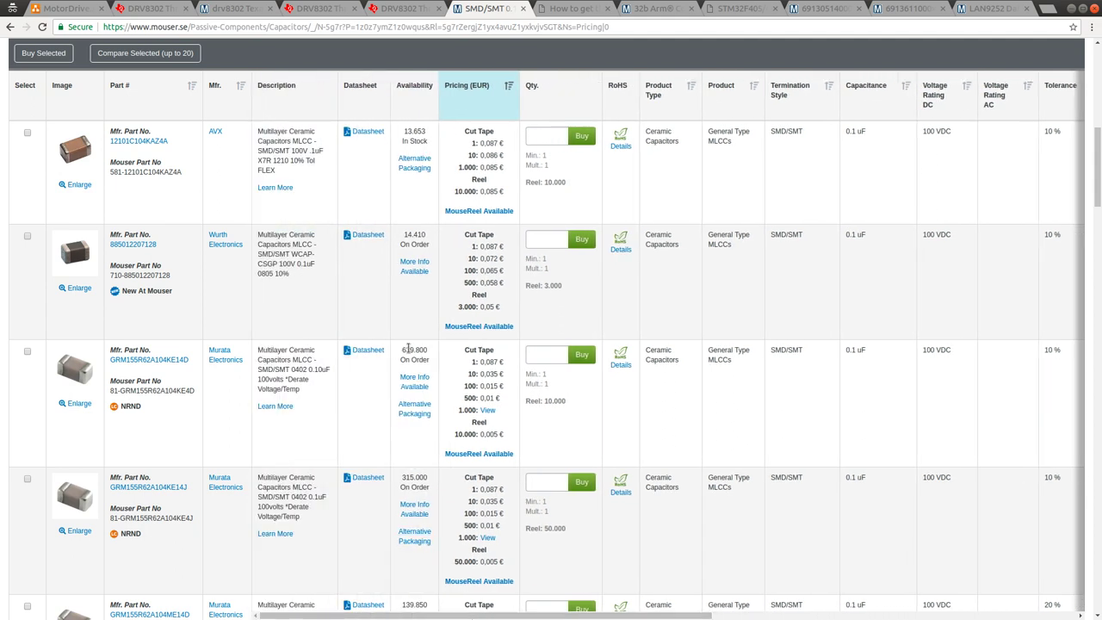
Restrict the capacitor results to parts that are In Stock and RoHS Compliant.
scroll(311, 128, up, 3)
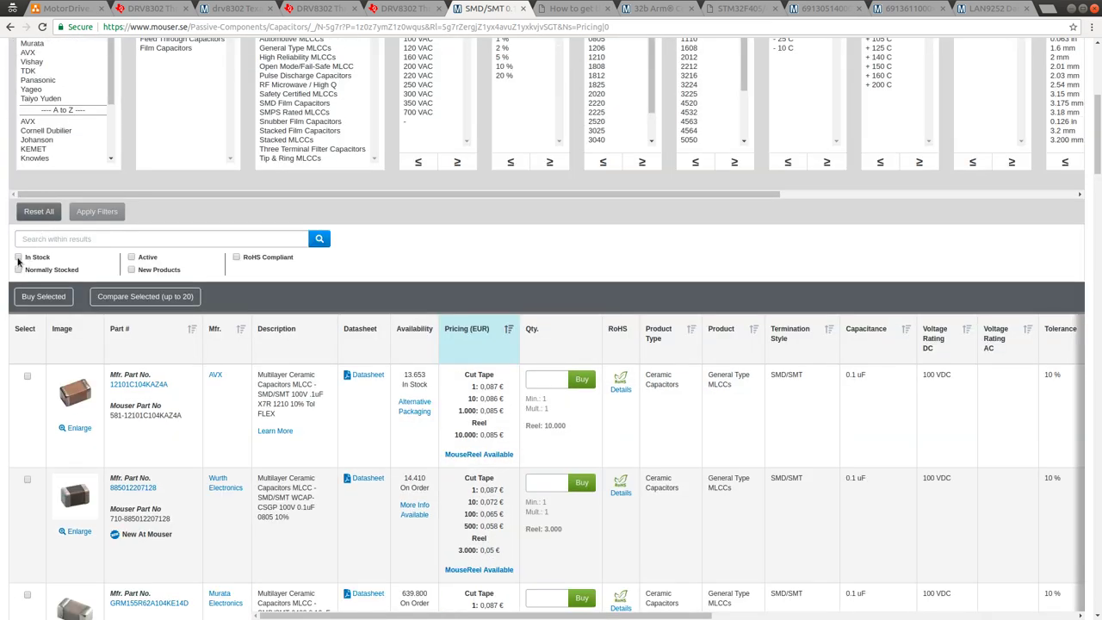
click(18, 259)
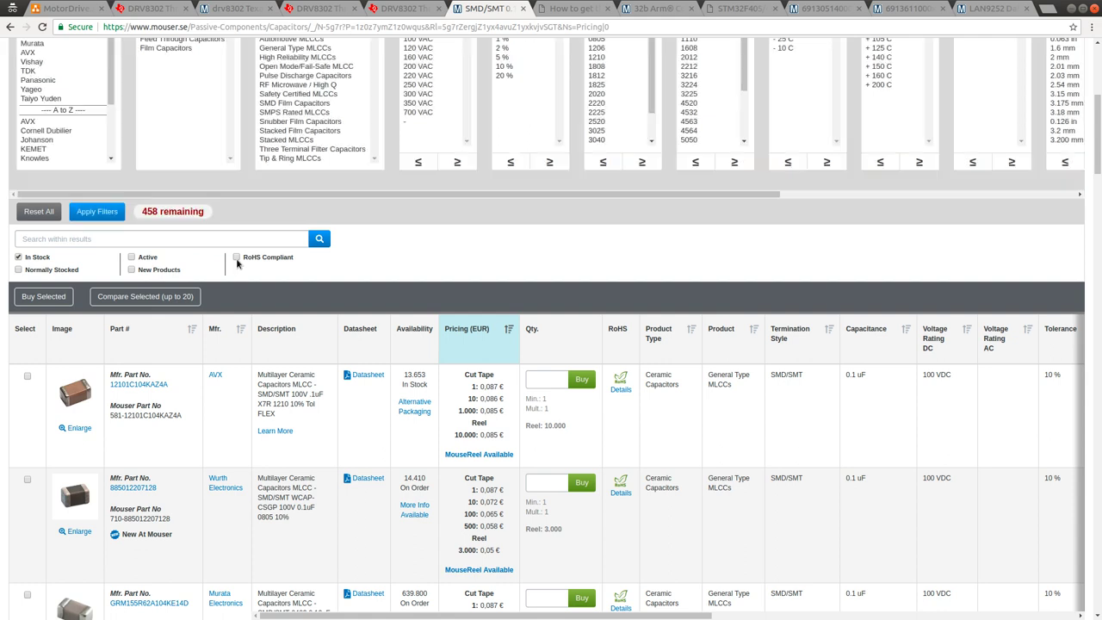
click(236, 258)
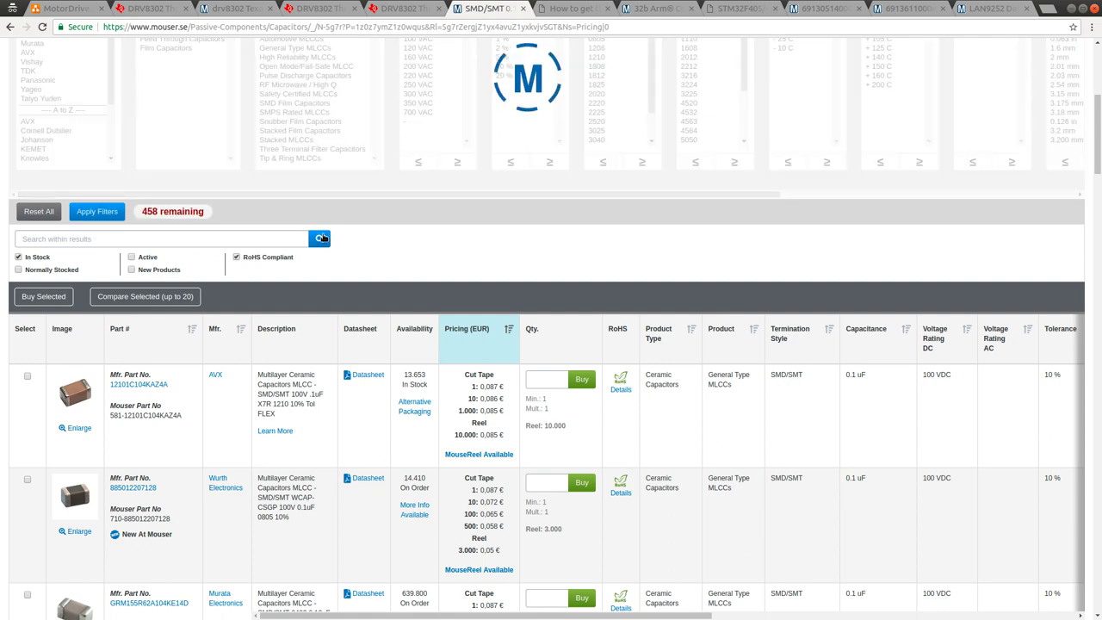
click(107, 213)
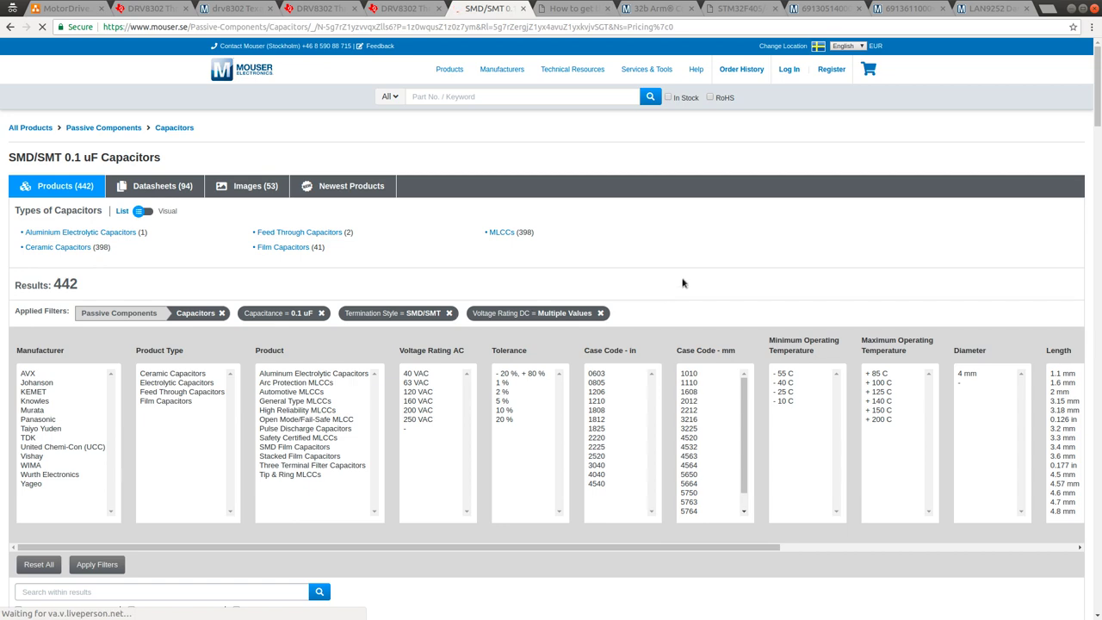
Review the DC voltage ratings, tolerances and case codes of the filtered capacitors down the price-sorted list.
scroll(519, 538, down, 3)
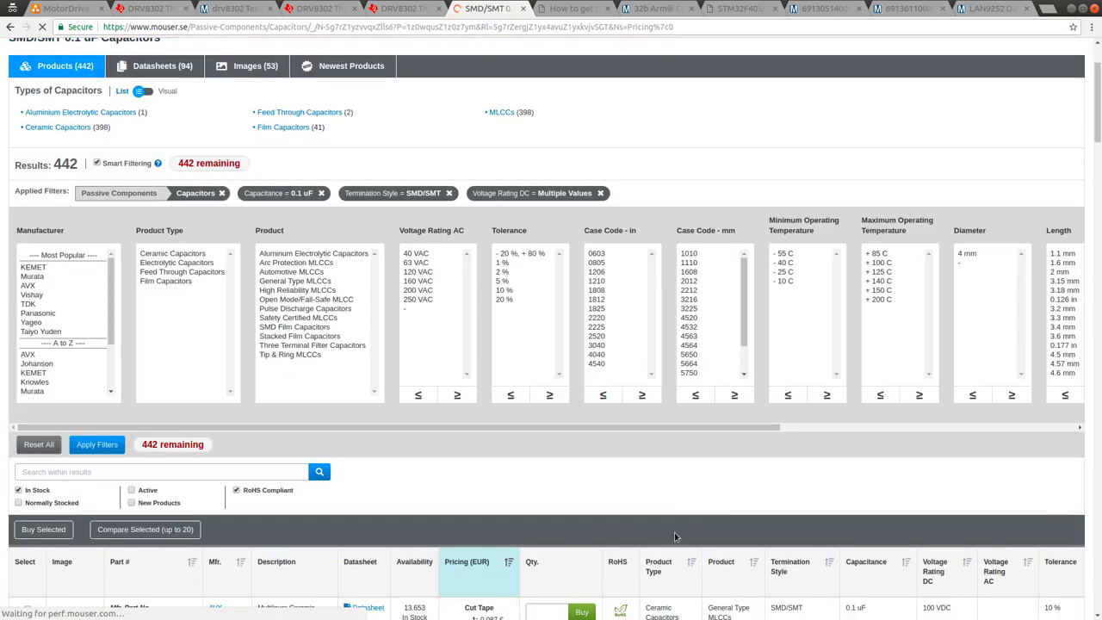
scroll(665, 516, down, 5)
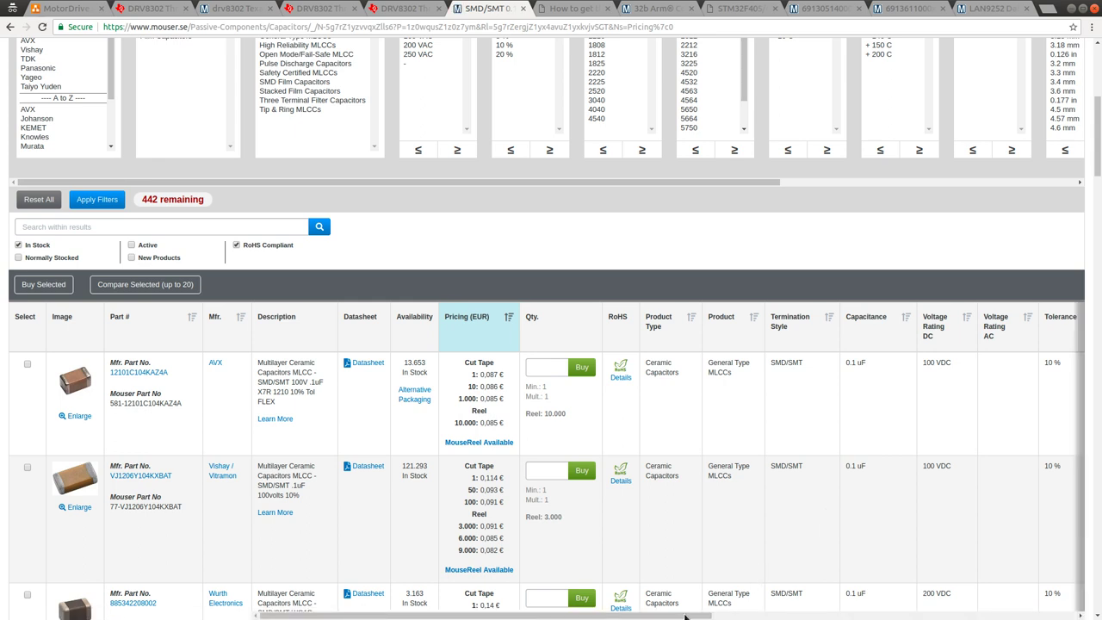
scroll(462, 442, down, 1)
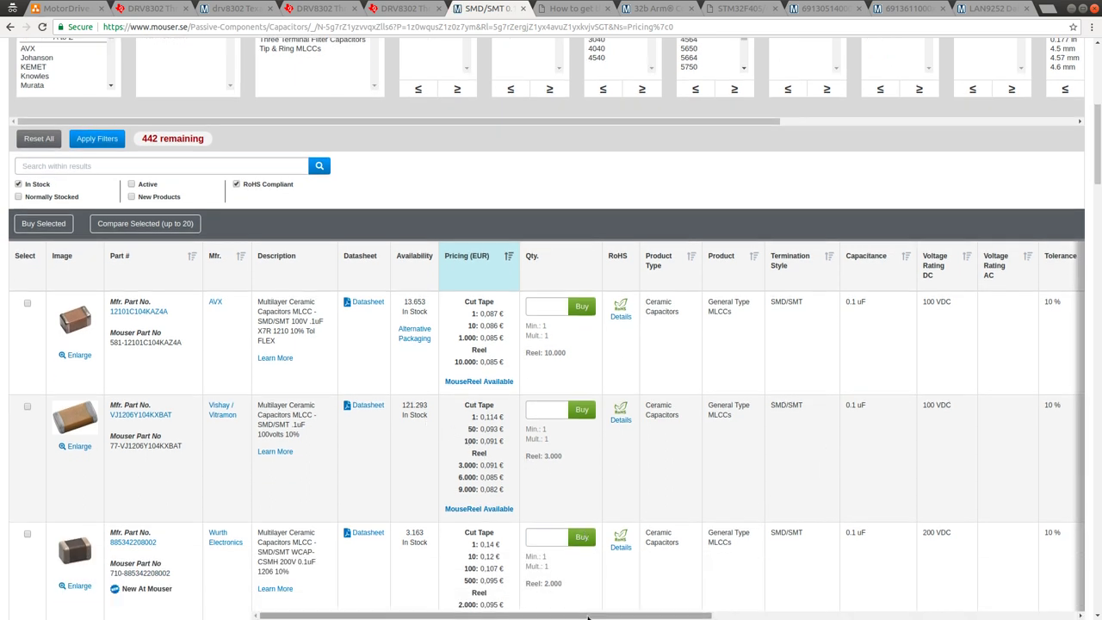
drag(590, 615, 739, 616)
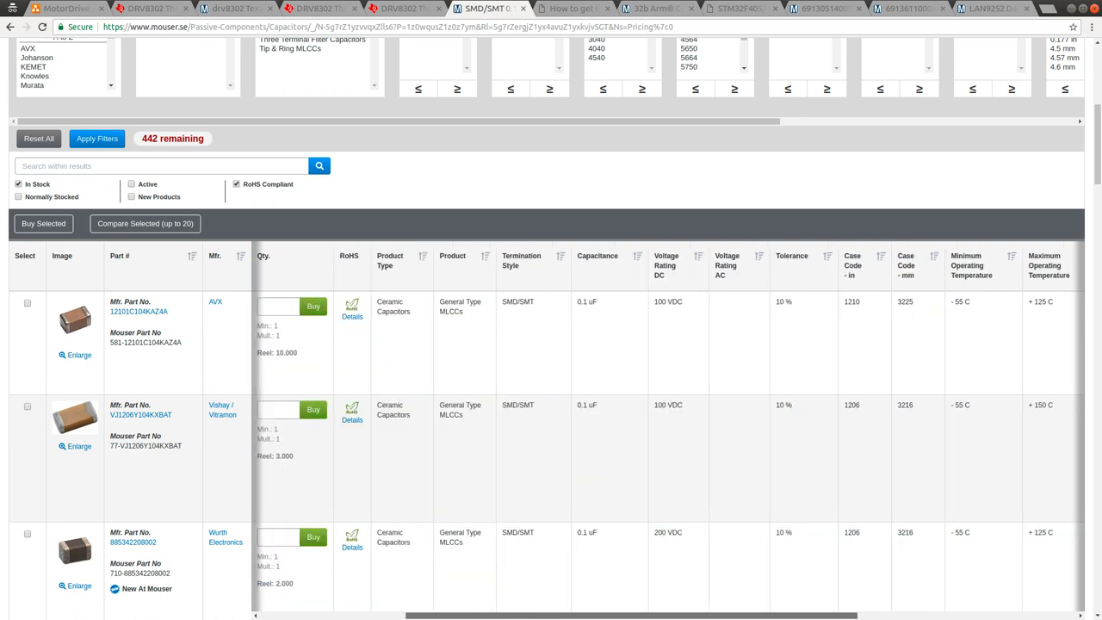
drag(740, 616, 710, 614)
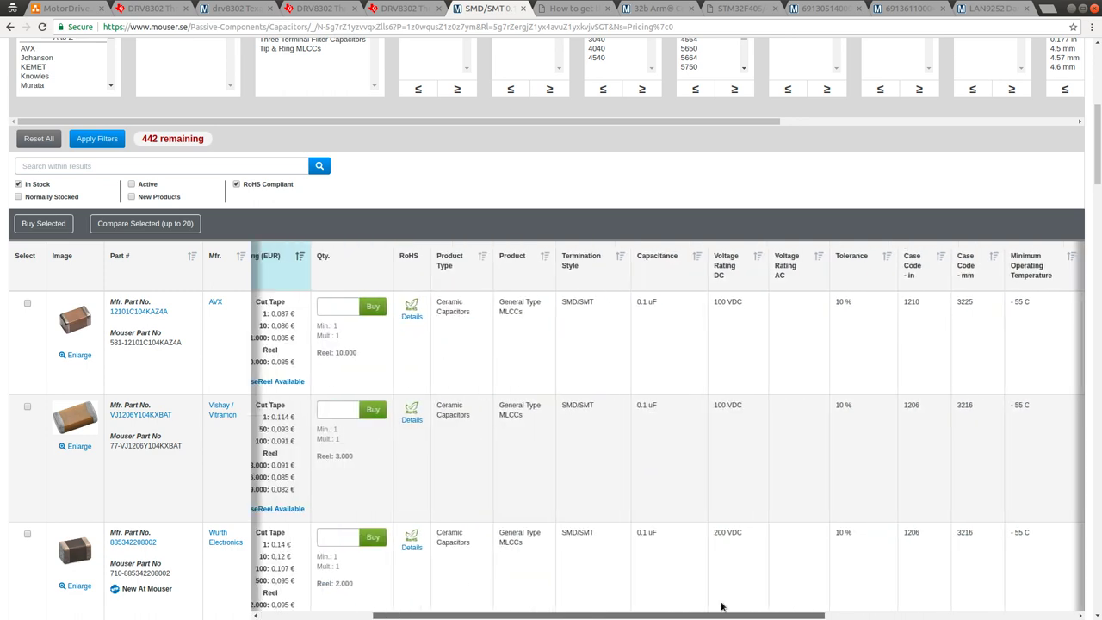
scroll(820, 492, down, 3)
scroll(820, 492, down, 2)
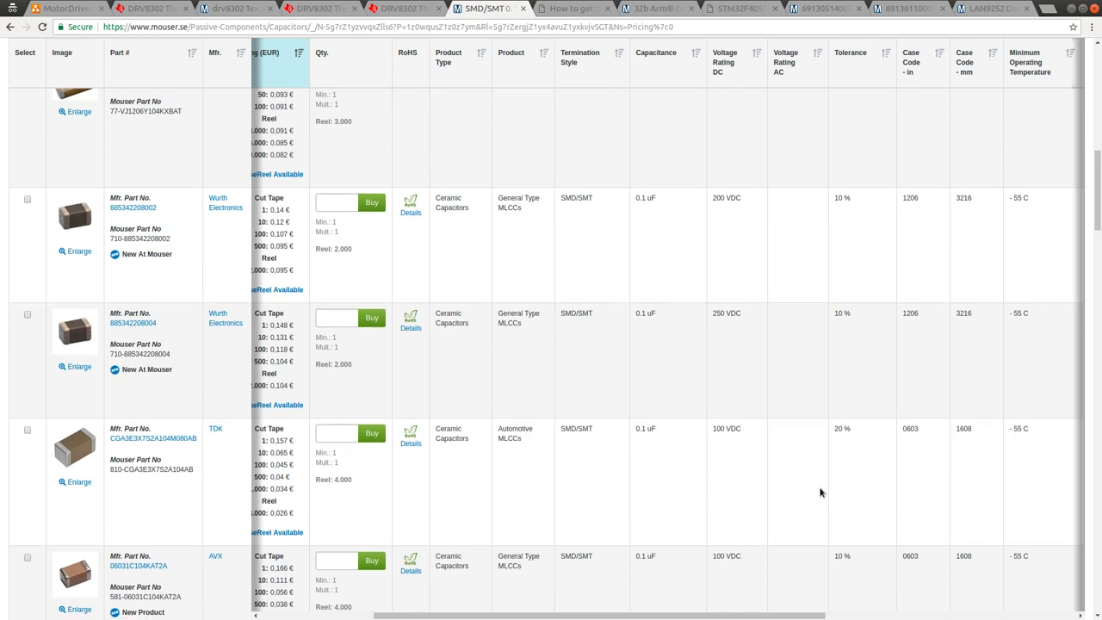
scroll(885, 446, down, 4)
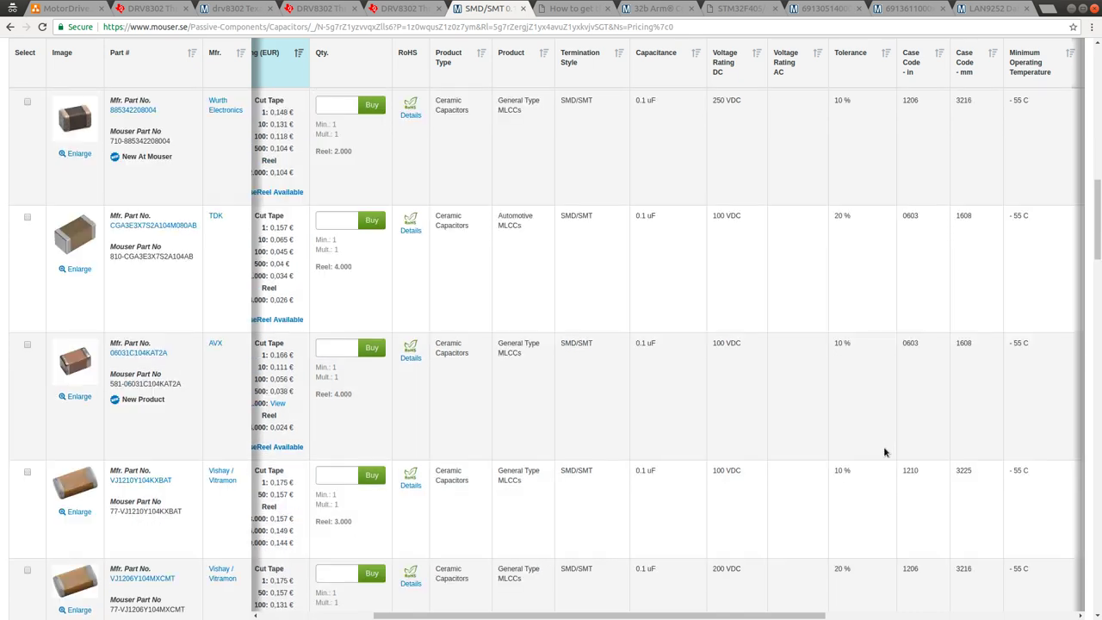
scroll(884, 446, down, 12)
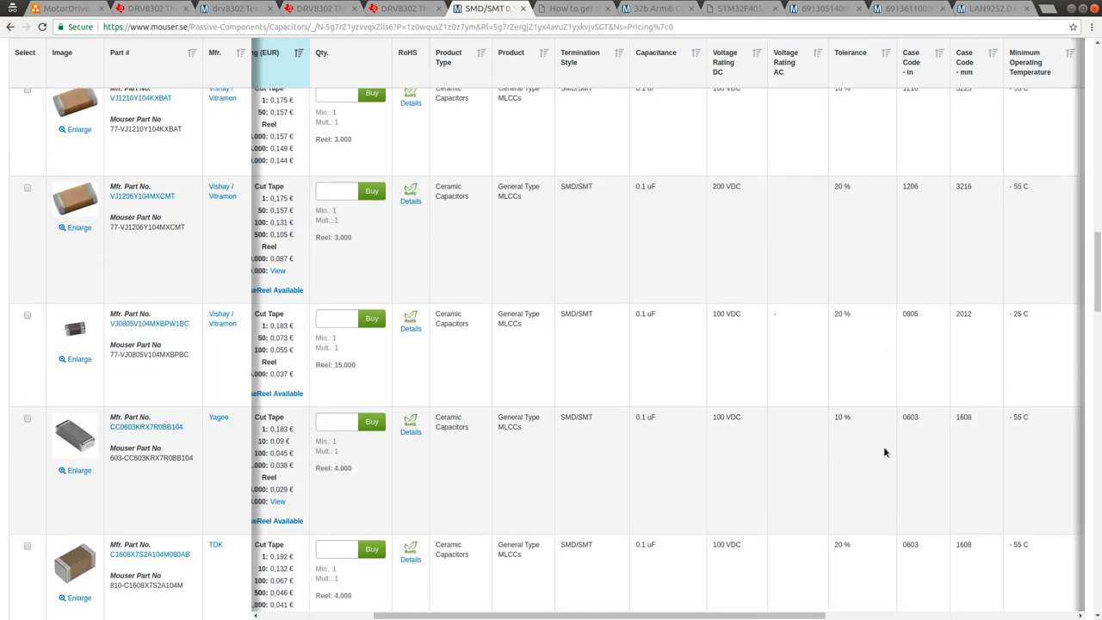
scroll(883, 446, down, 10)
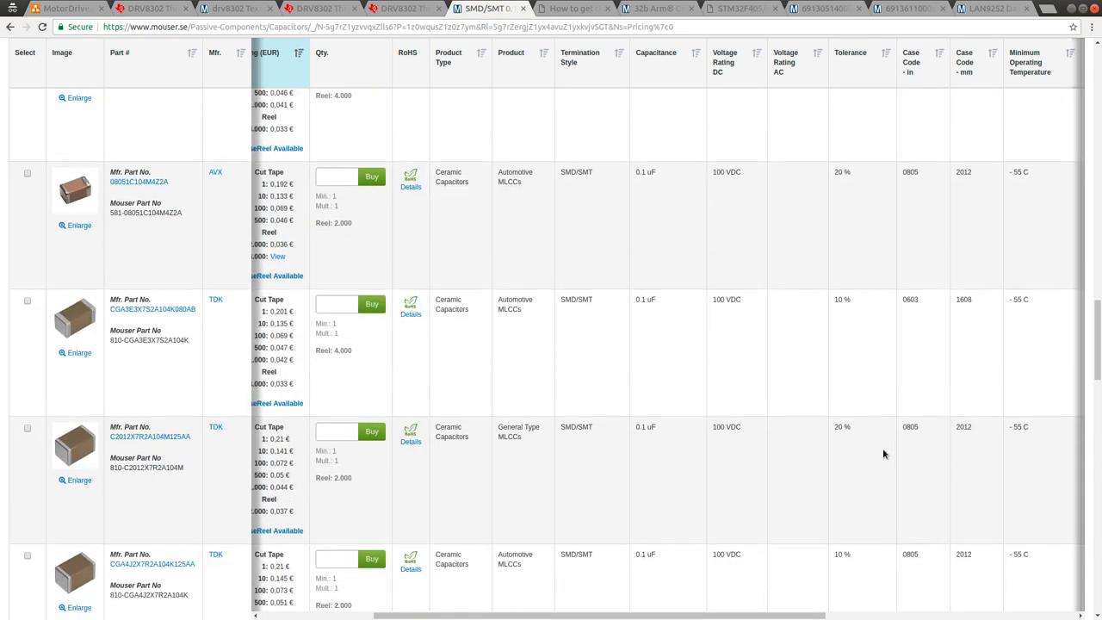
scroll(883, 450, down, 2)
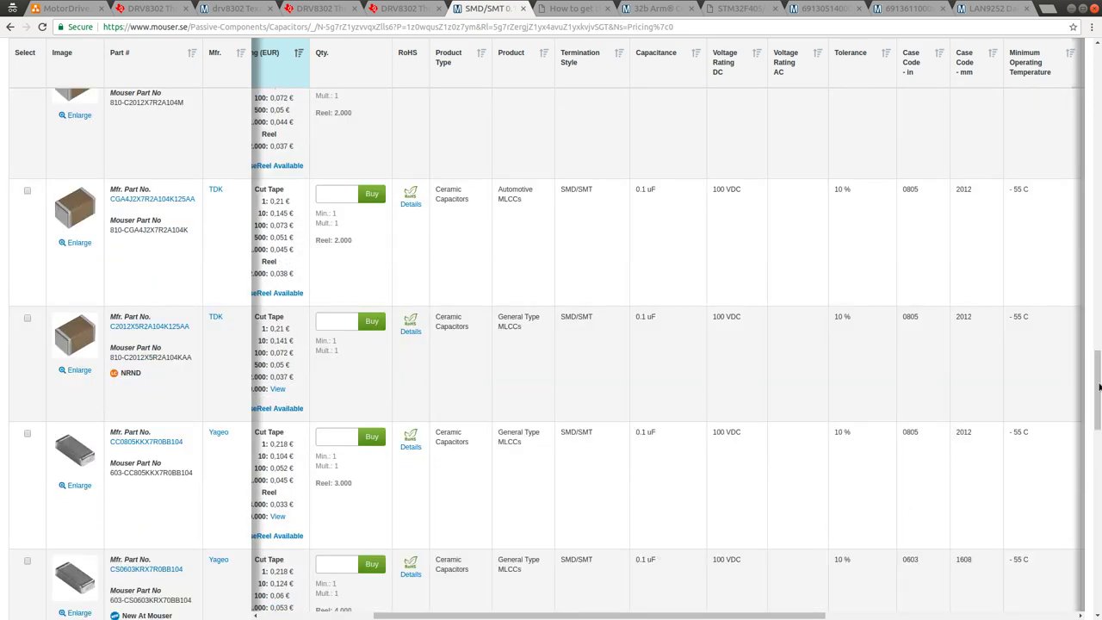
drag(1098, 387, 1097, 208)
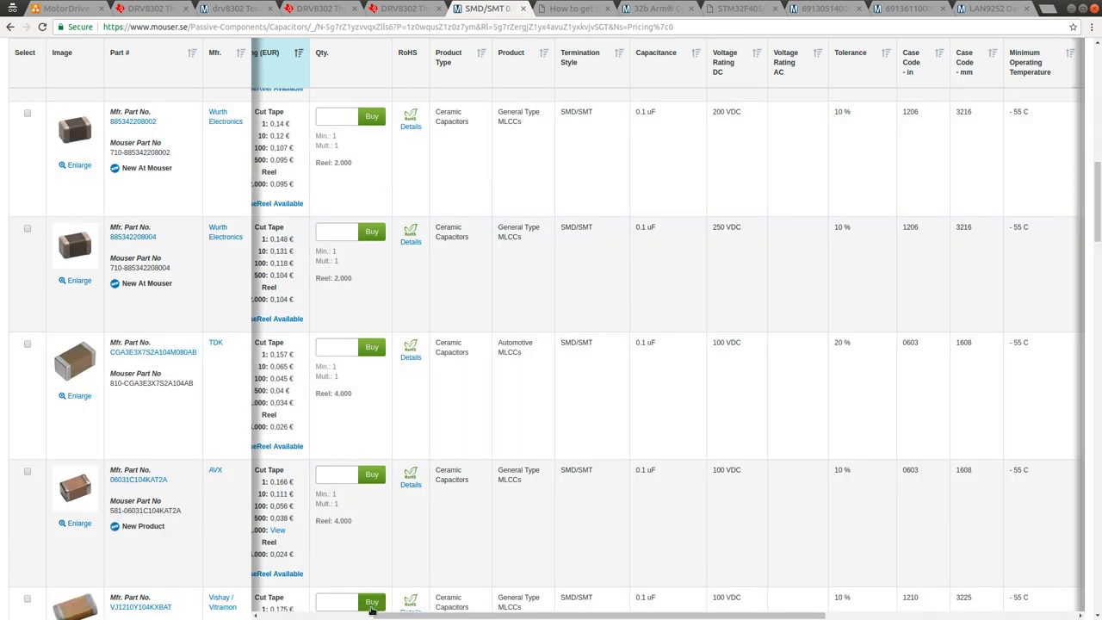
Compare the stock quantities, prices, descriptions and package sizes of the low-cost 0.1 uF capacitors.
drag(390, 617, 302, 617)
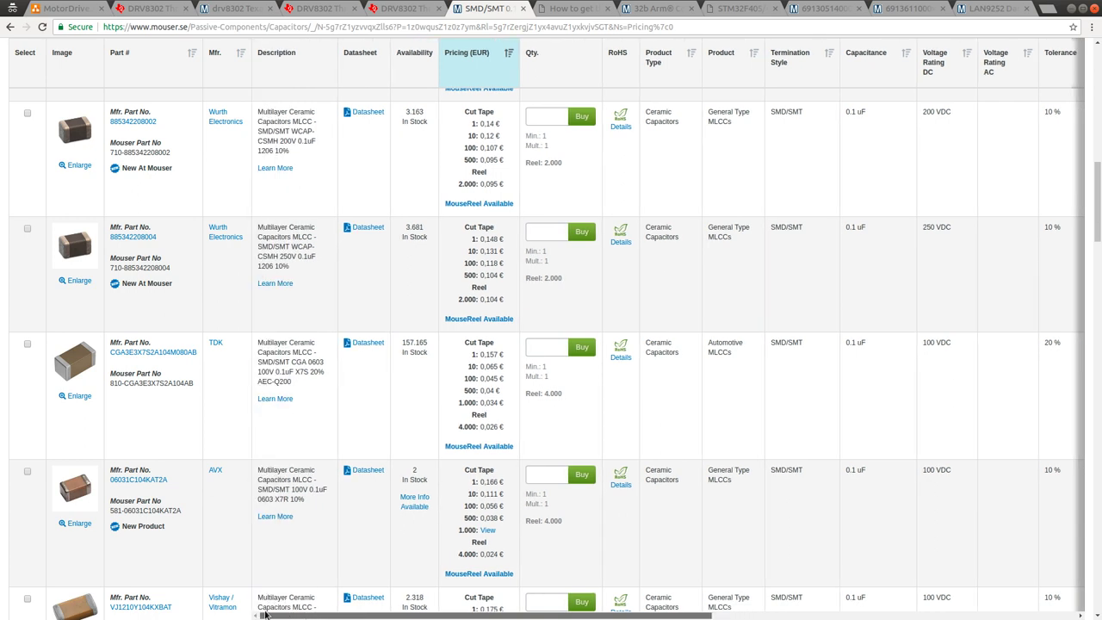
scroll(422, 412, down, 1)
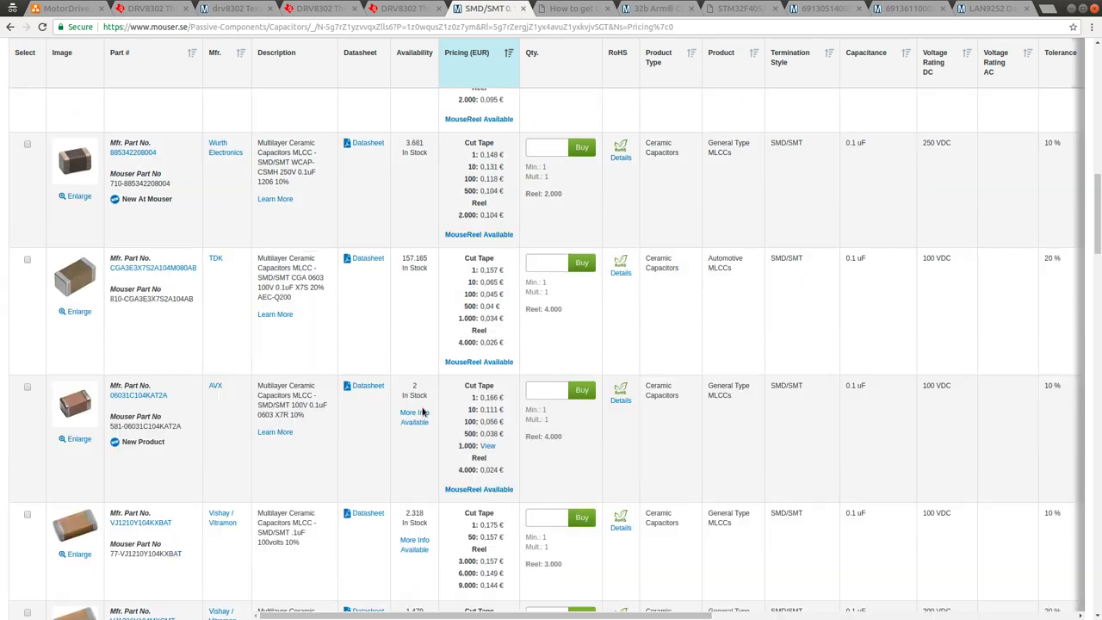
scroll(422, 412, down, 4)
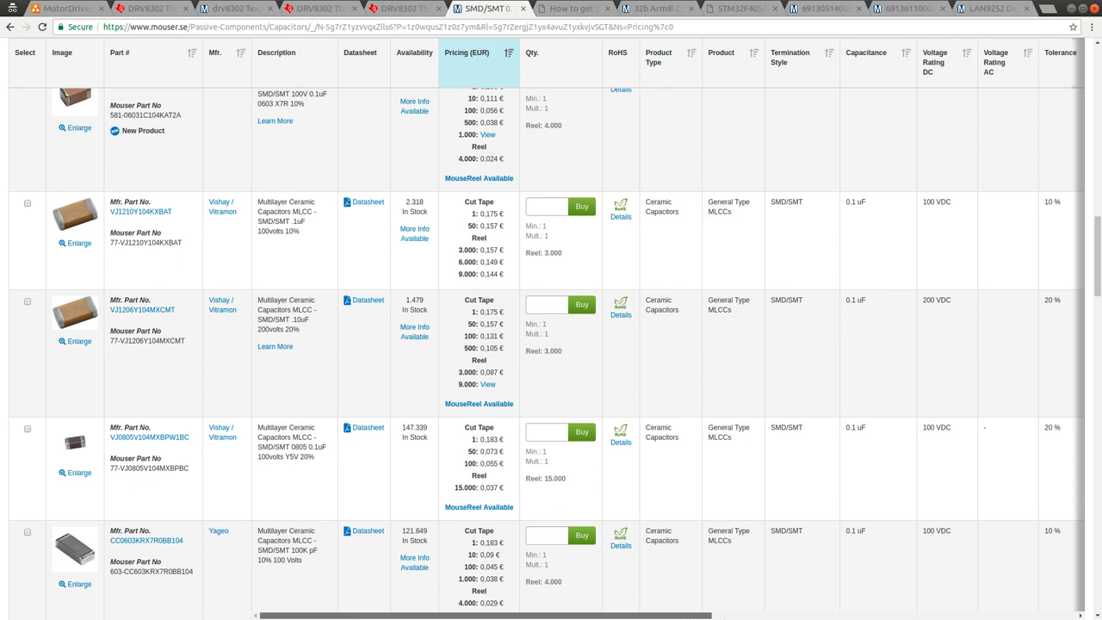
mouse_move(686, 616)
mouse_down()
mouse_move(802, 617)
mouse_move(685, 616)
mouse_up()
drag(794, 617, 914, 613)
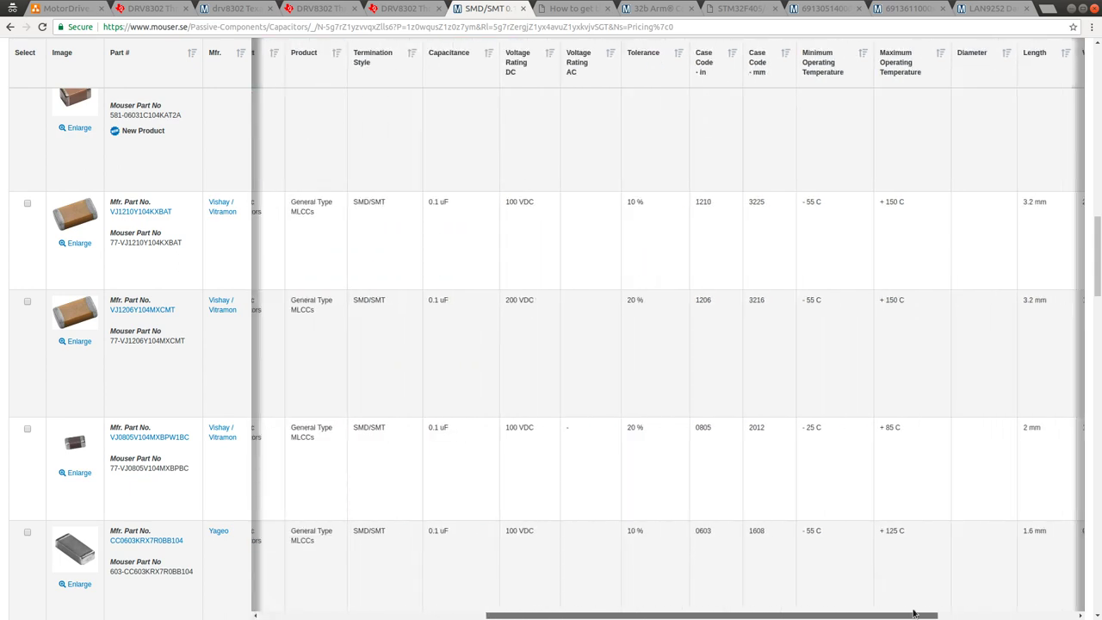
drag(775, 613, 508, 568)
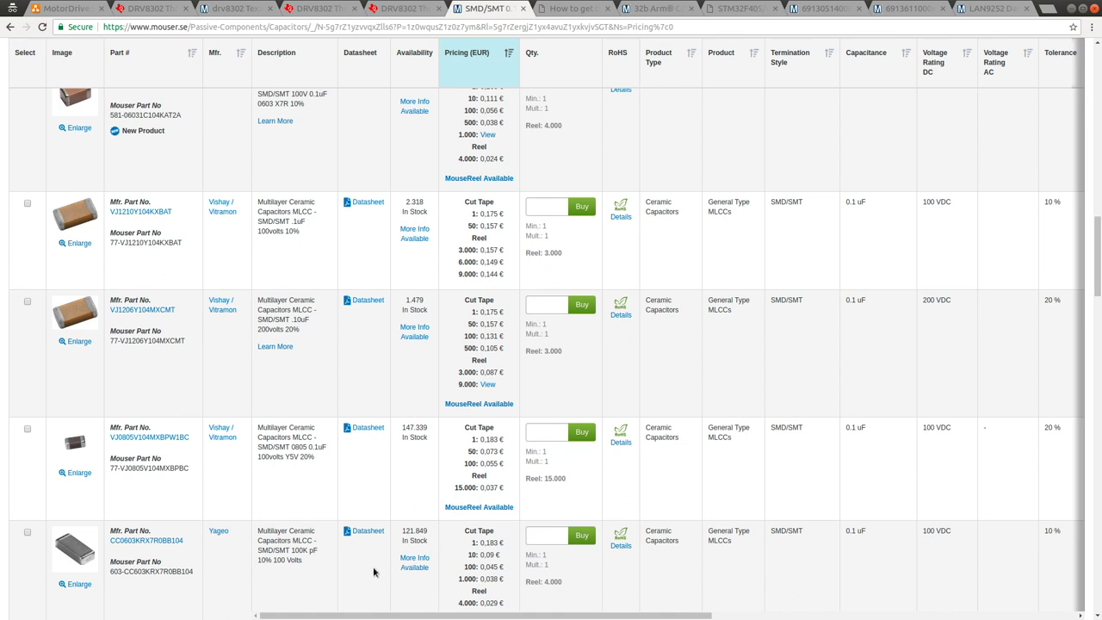
scroll(1090, 216, down, 2)
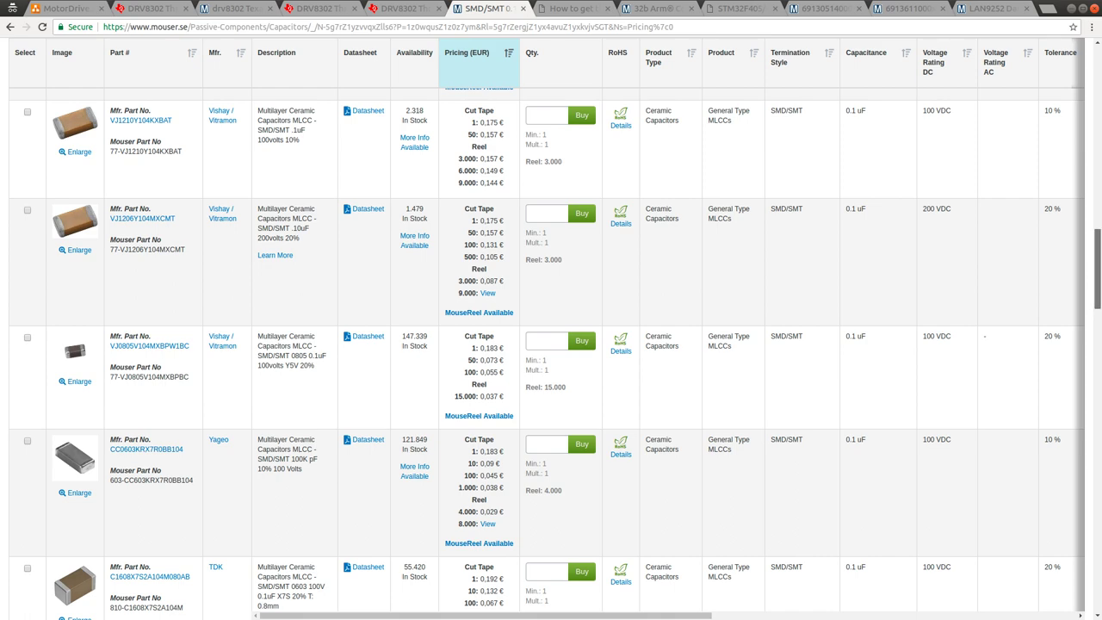
drag(1098, 269, 1097, 85)
scroll(1098, 86, down, 2)
scroll(1098, 85, down, 3)
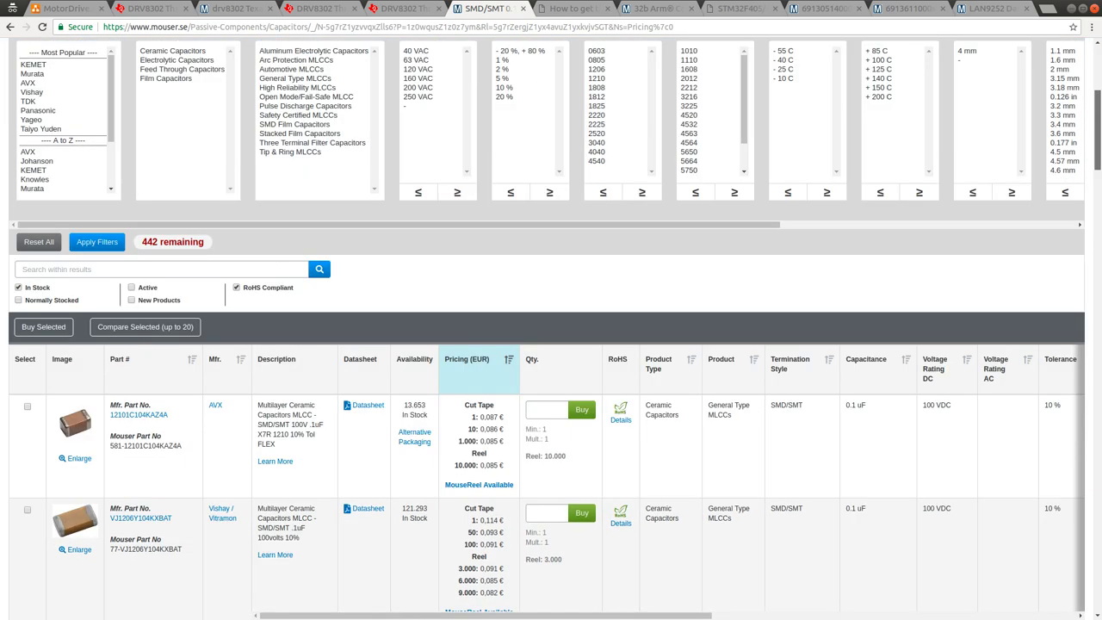
Compare the price-sorted 0.1 uF capacitors and select Yageo's manufacturer part number CC0603KRX7R0BB104 for copying.
scroll(1098, 86, down, 2)
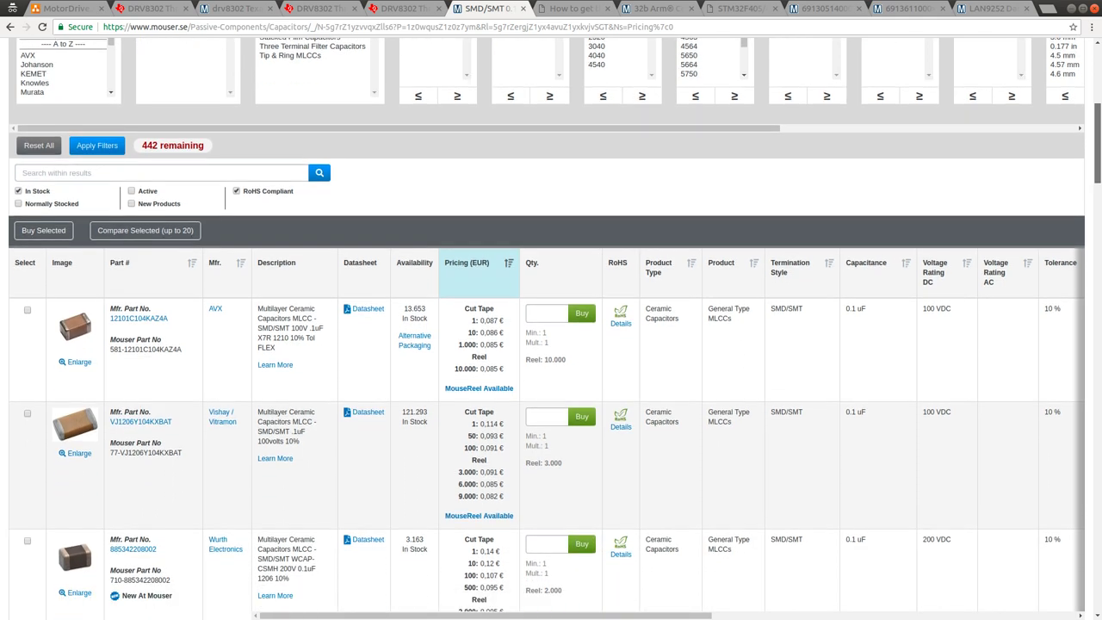
scroll(1098, 85, down, 4)
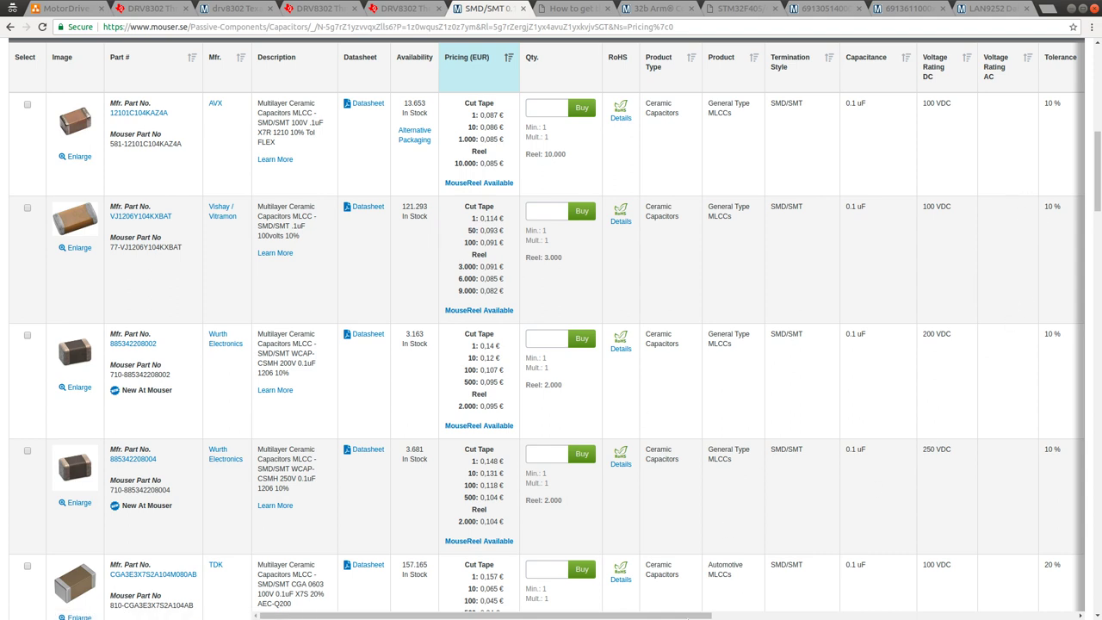
scroll(482, 615, right, 3)
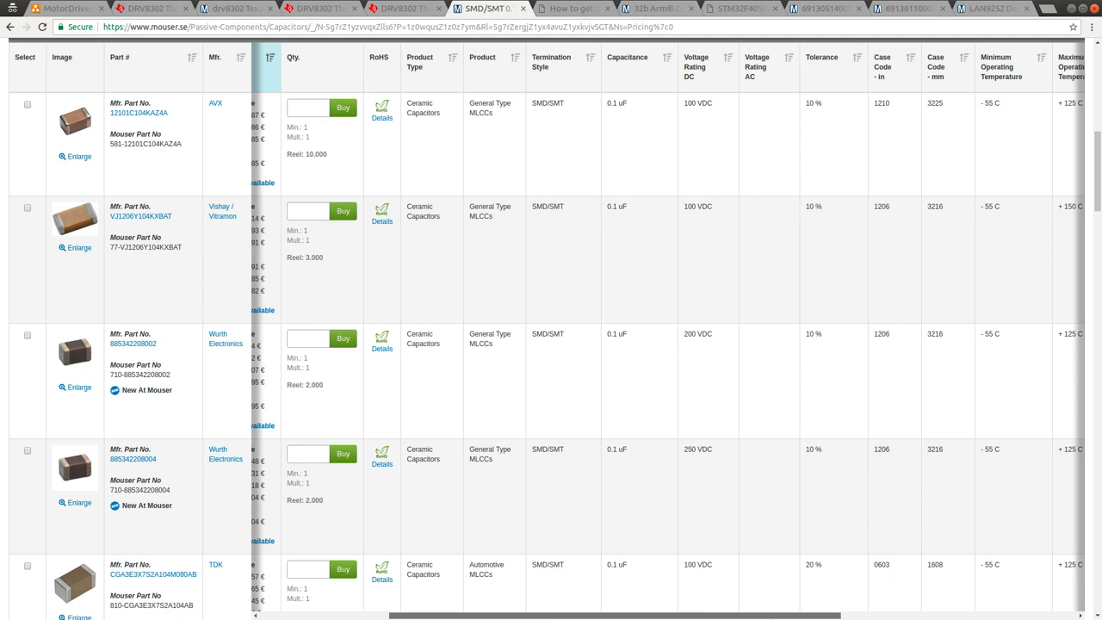
scroll(747, 617, left, 1)
scroll(654, 610, left, 3)
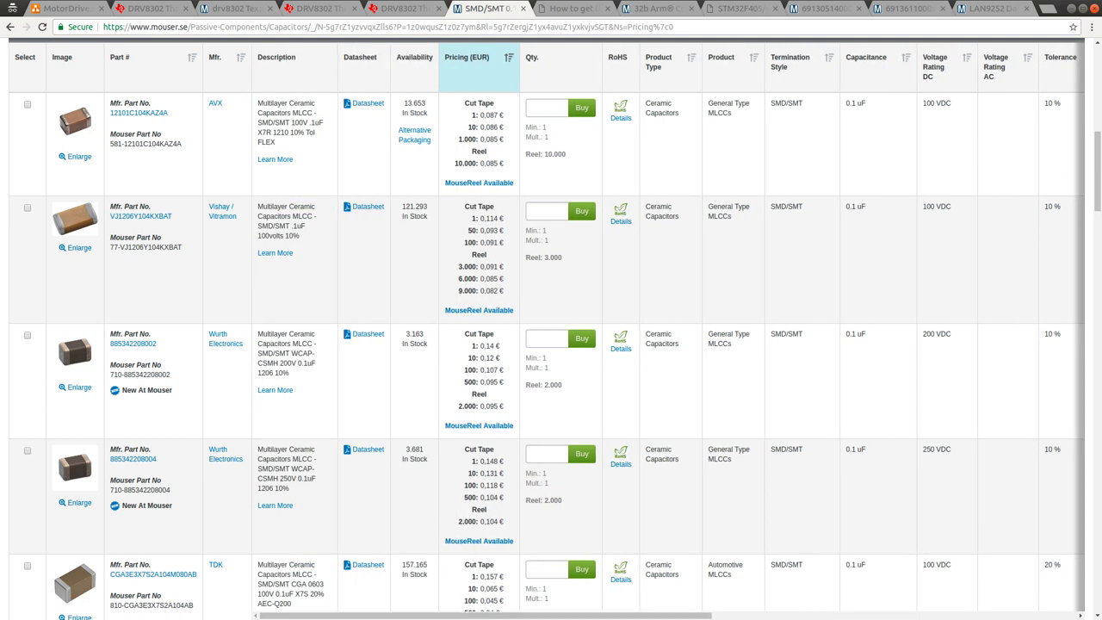
drag(1097, 159, 1099, 282)
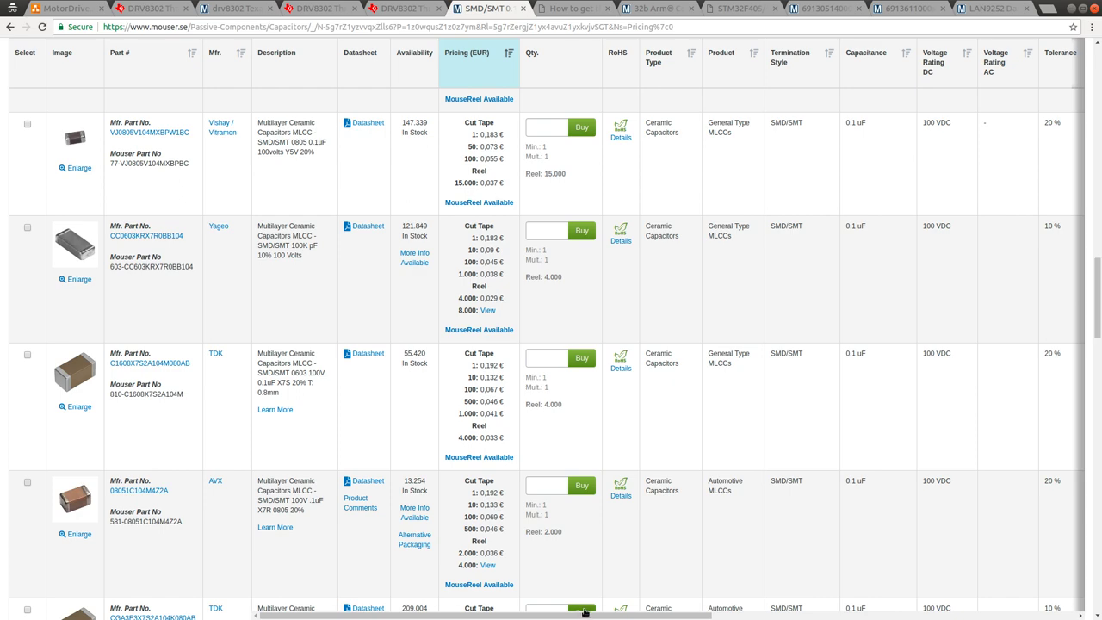
mouse_move(582, 615)
mouse_down()
mouse_move(700, 615)
mouse_move(583, 615)
mouse_up()
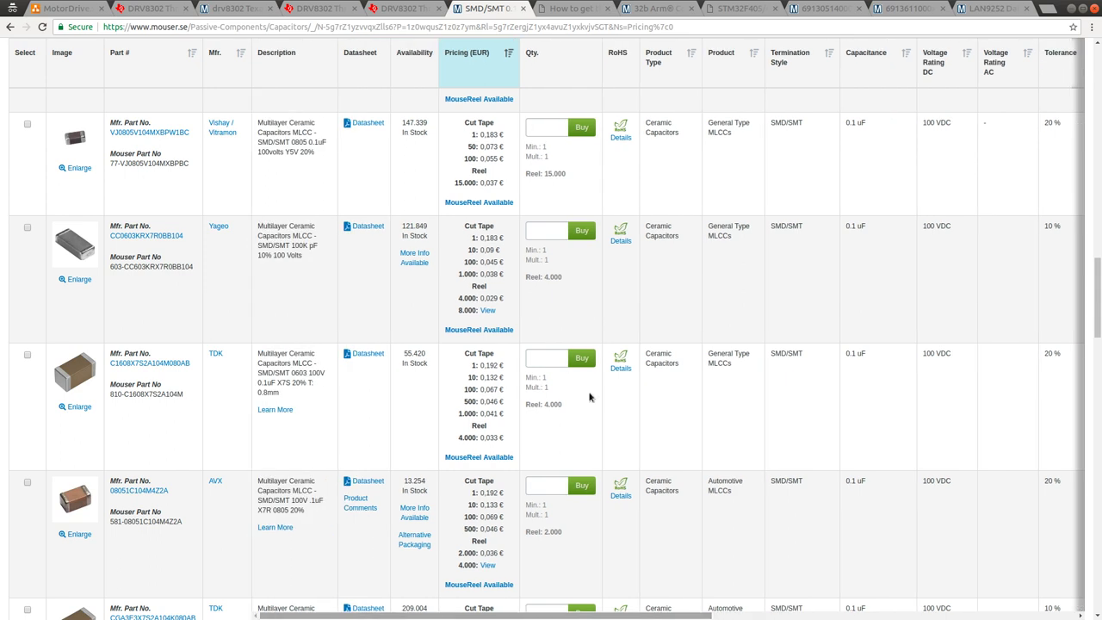
drag(188, 237, 109, 238)
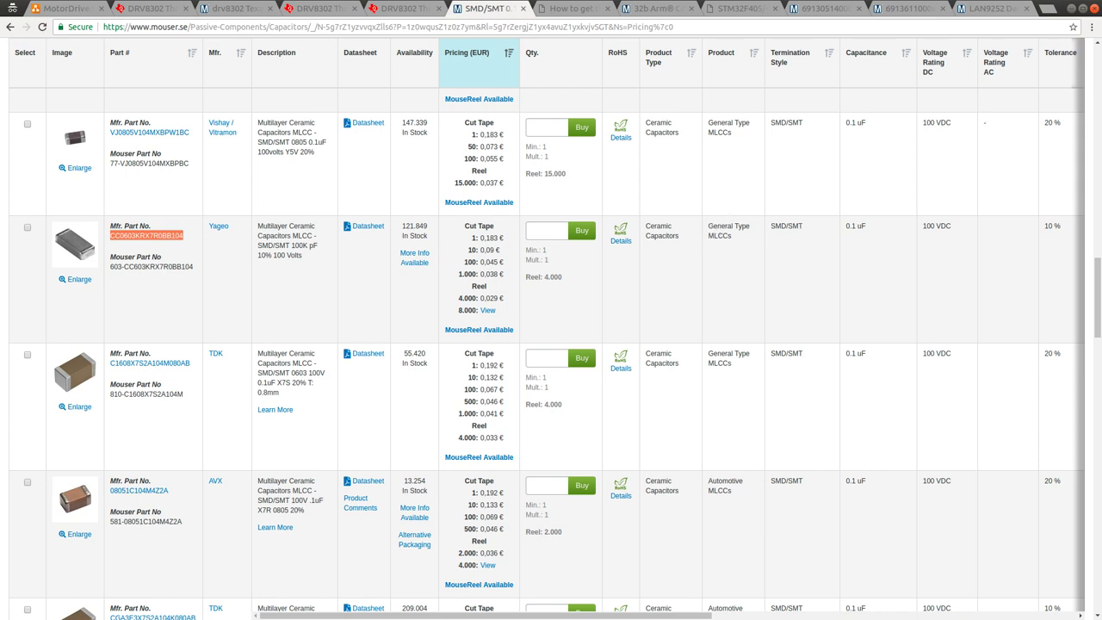
Switch to Eeschema and duplicate the CAP_100nF_10V_0603 symbol in the SwEmb library using the Symbol Library Editor.
key(alt+Tab)
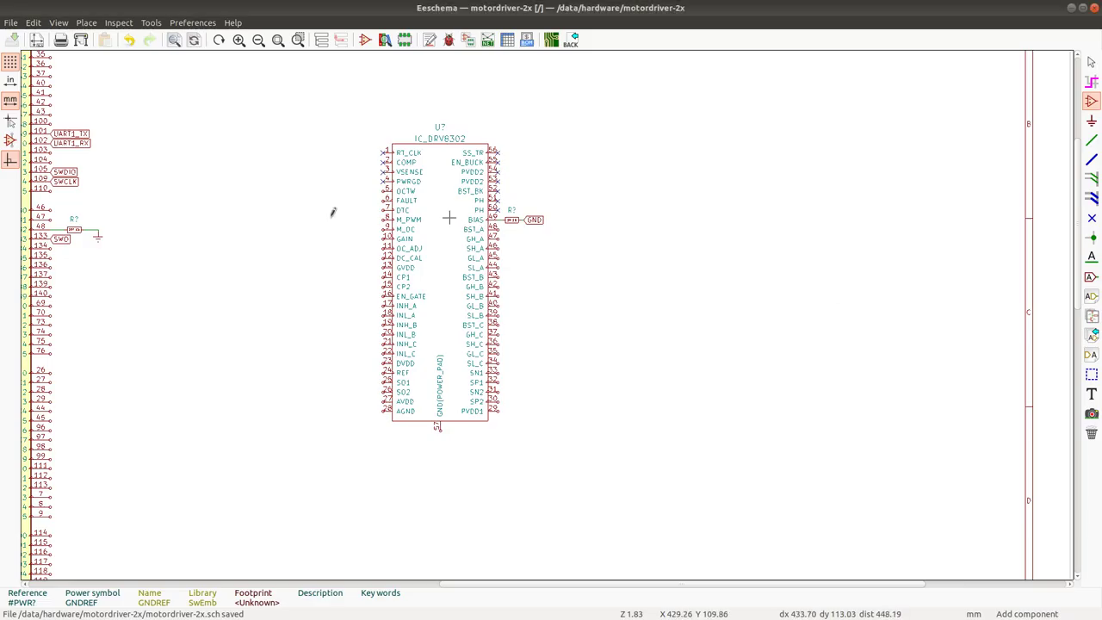
click(364, 41)
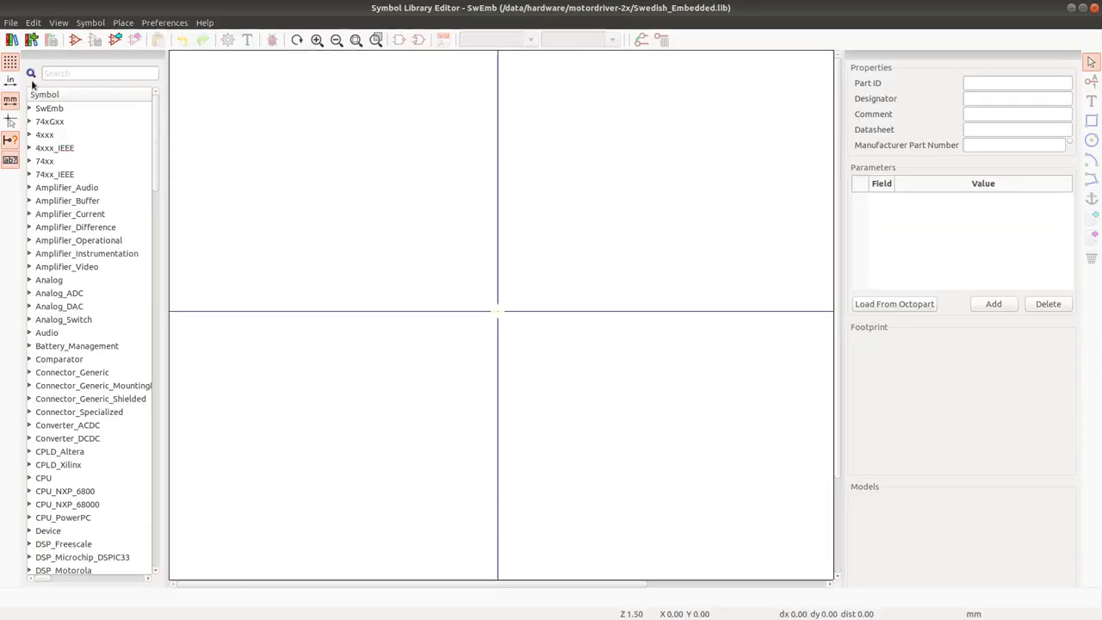
double_click(47, 108)
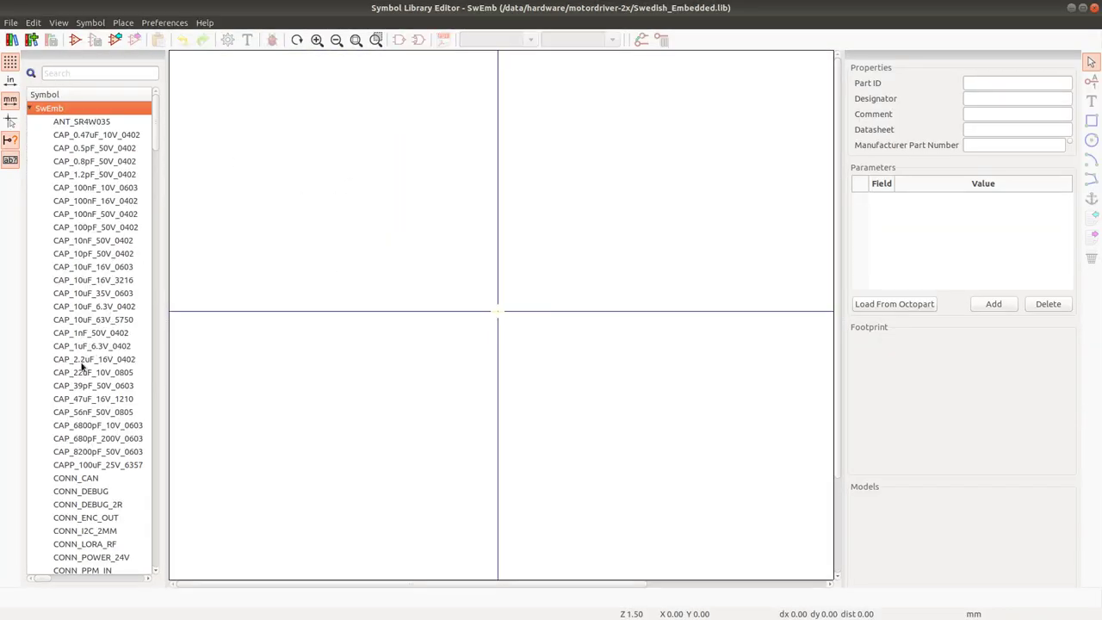
click(104, 228)
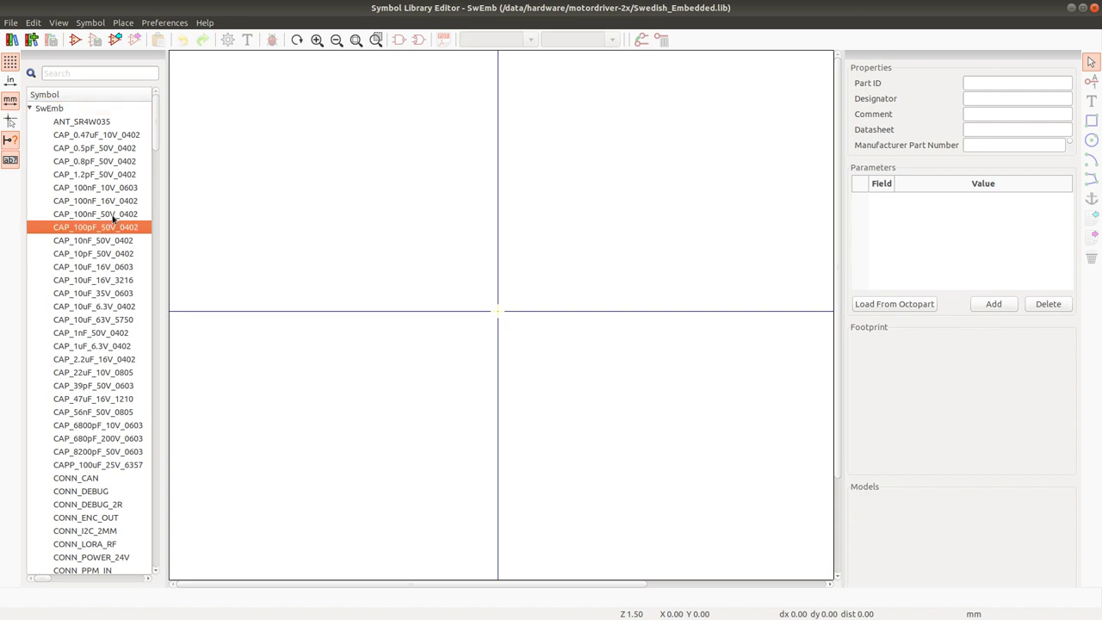
double_click(99, 187)
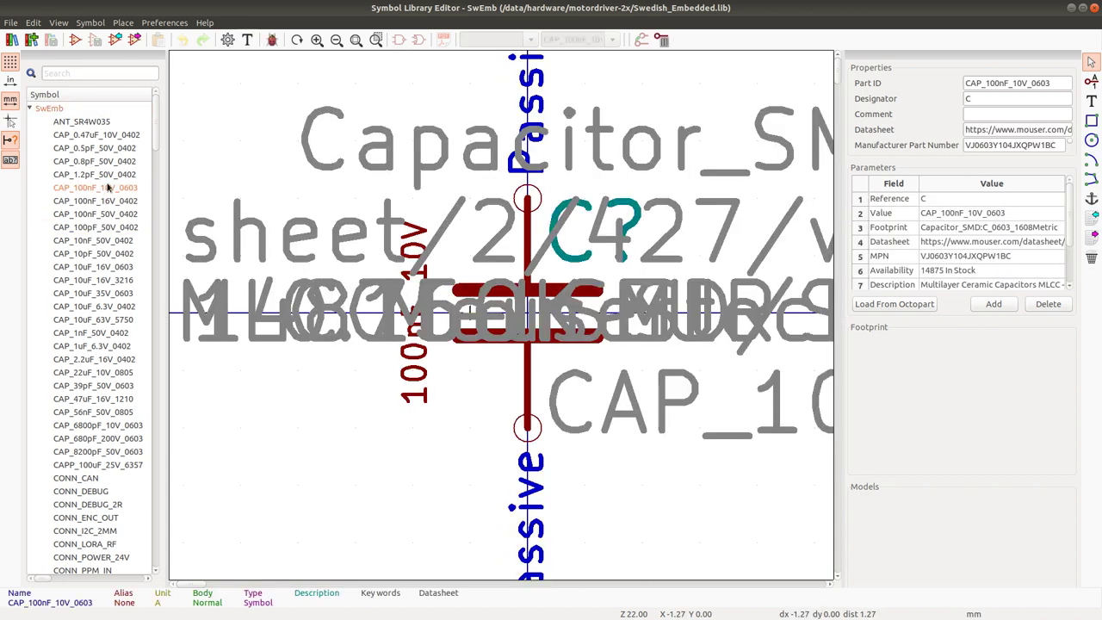
right_click(108, 188)
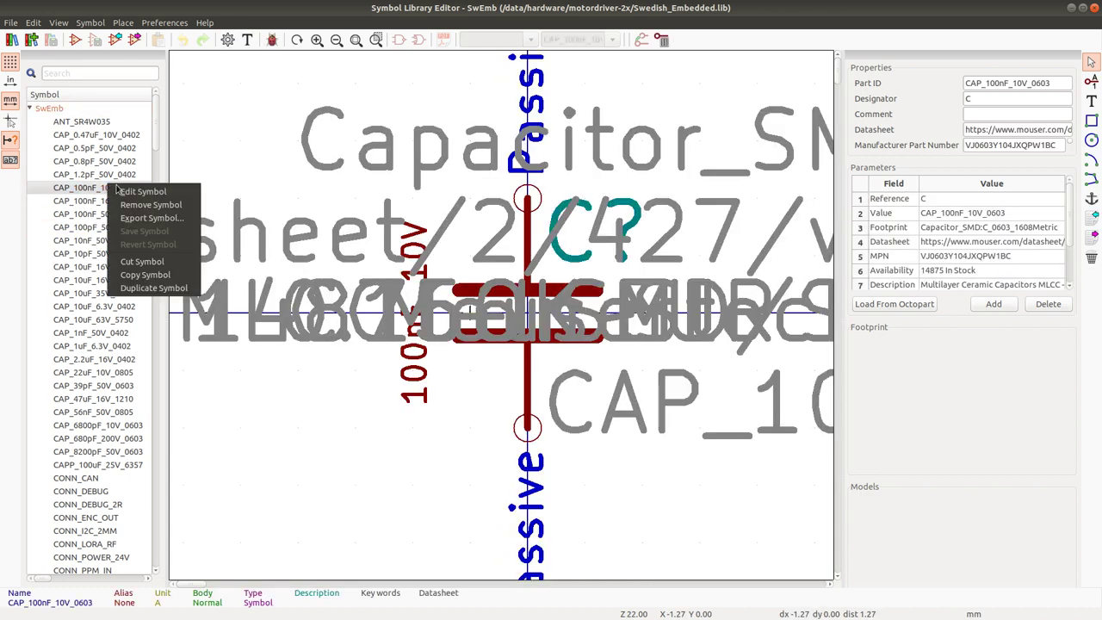
click(156, 289)
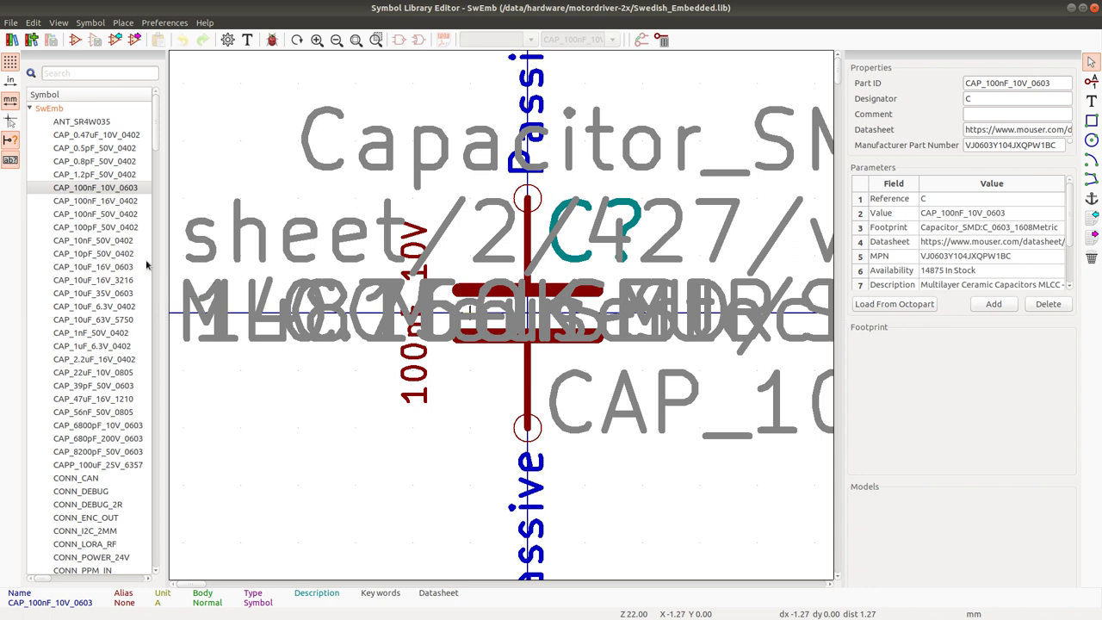
Set the open capacitor symbol's Part ID to CAP_100nF_100V_0603 and its manufacturer part number to CC0603KRX7R0BB104, and save the library.
click(1022, 82)
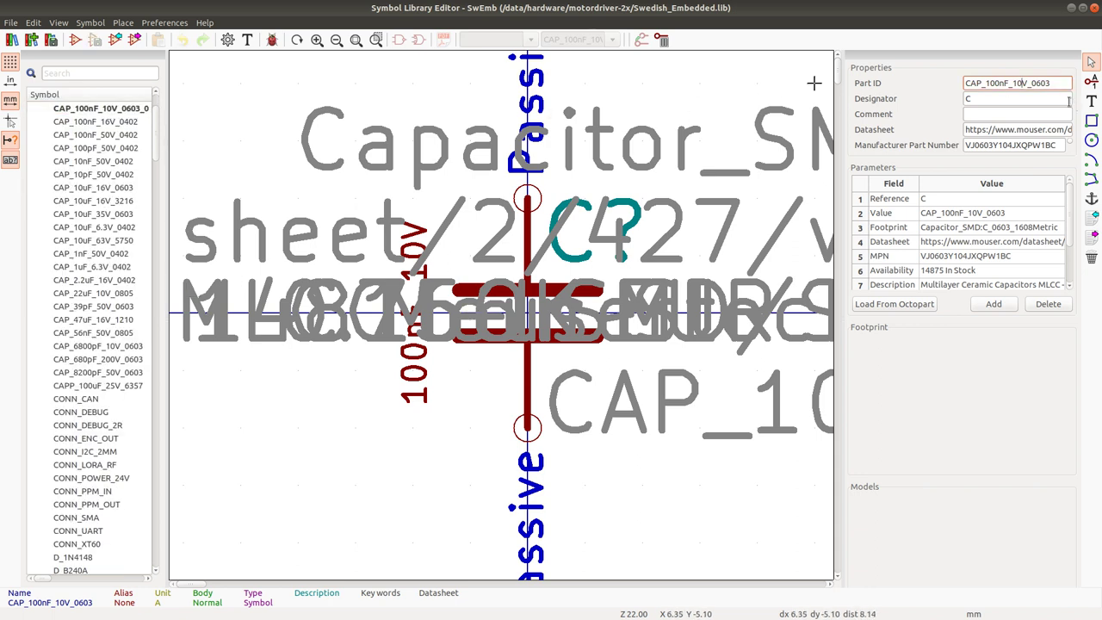
text(0)
click(1014, 145)
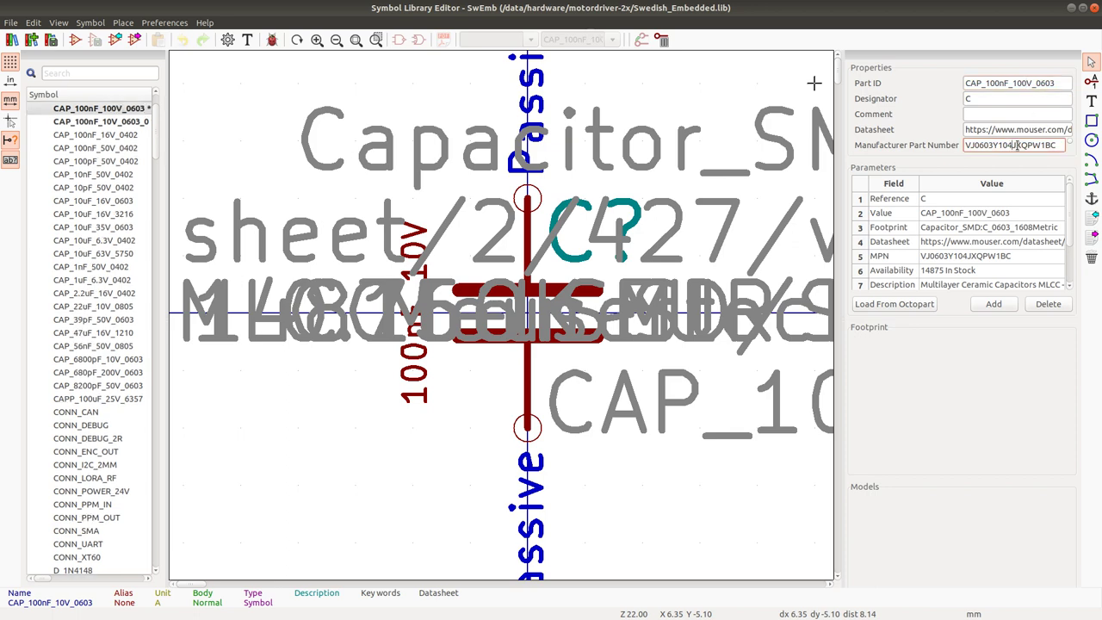
key(ctrl+a)
key(ctrl+v)
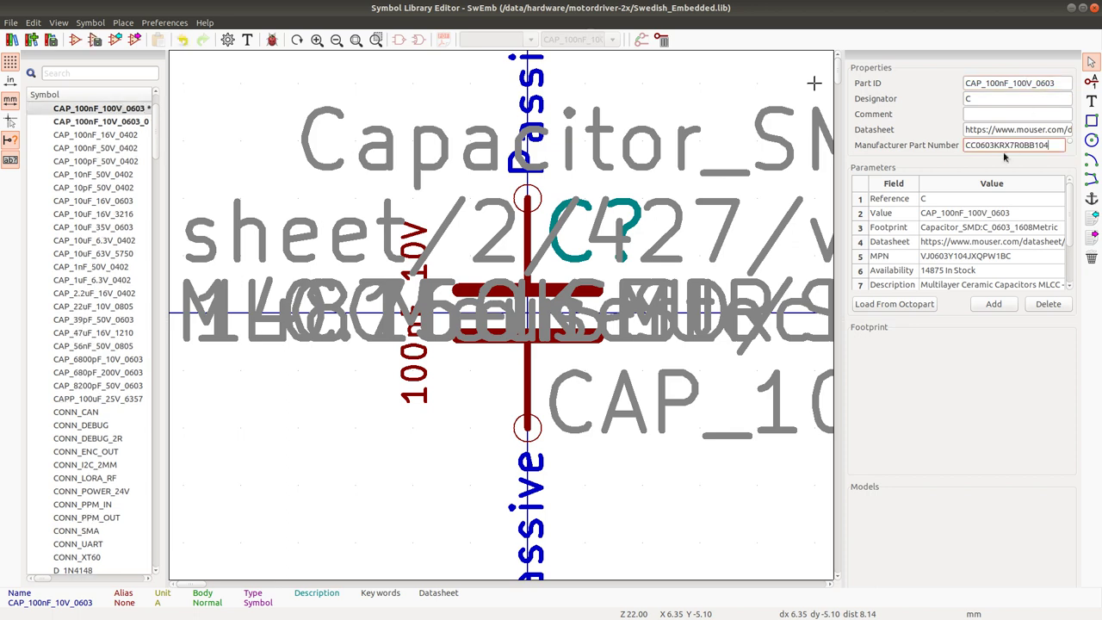
key(ctrl+s)
Change the vertical value text on the capacitor symbol to 100nF 100V and save the library.
double_click(420, 344)
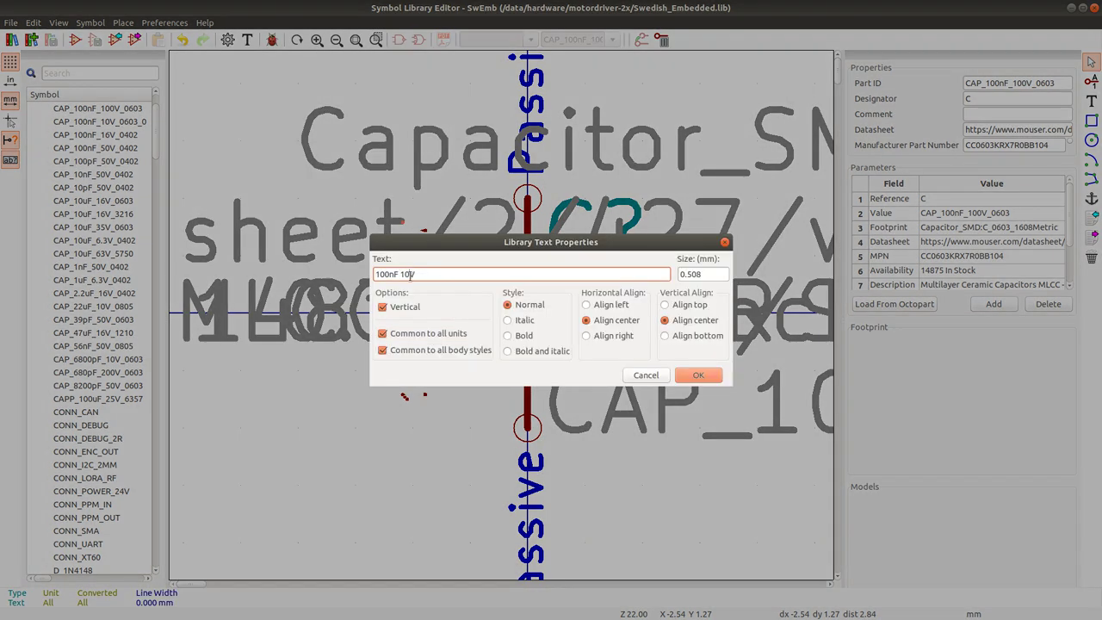
click(698, 374)
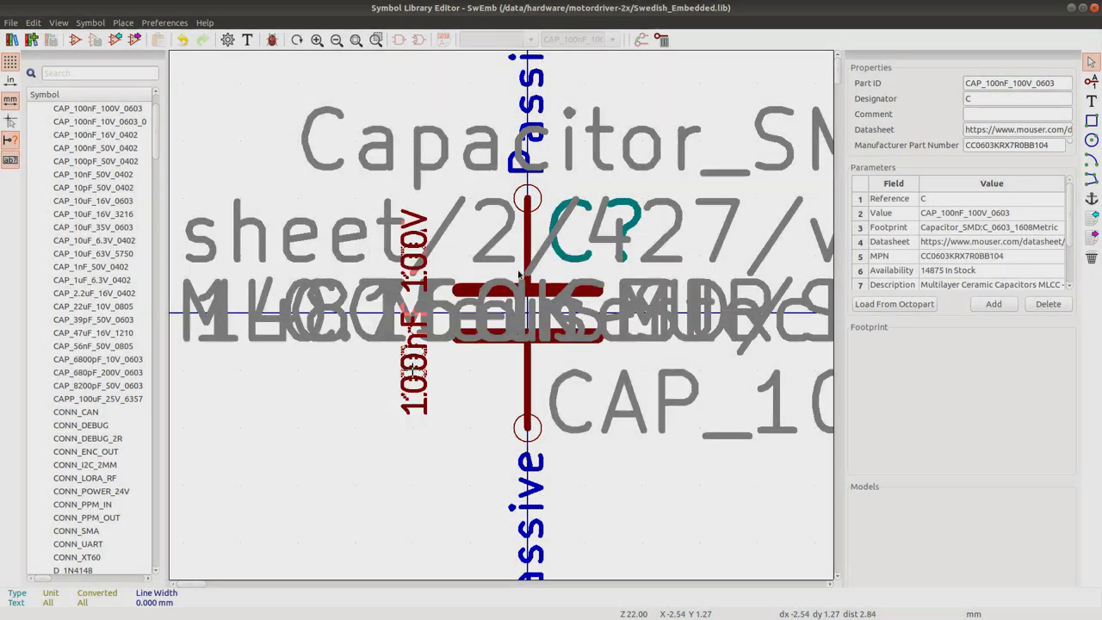
key(ctrl+s)
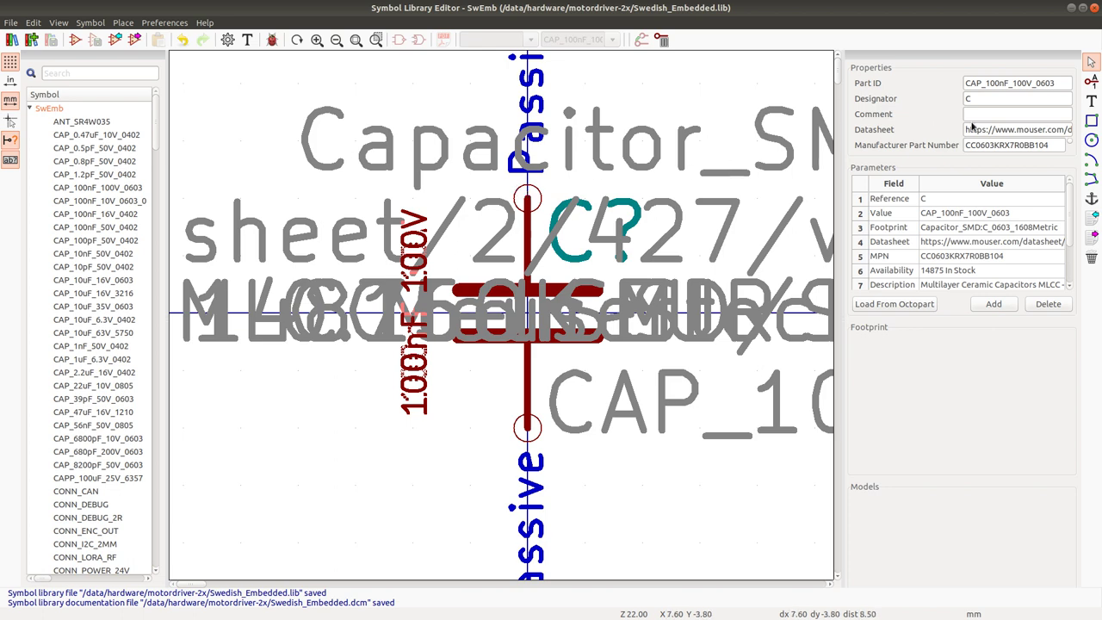
Clear the Vendor field's value in the CAP_100nF_100V_0603 symbol's field properties and save the library.
click(247, 40)
double_click(660, 298)
click(380, 265)
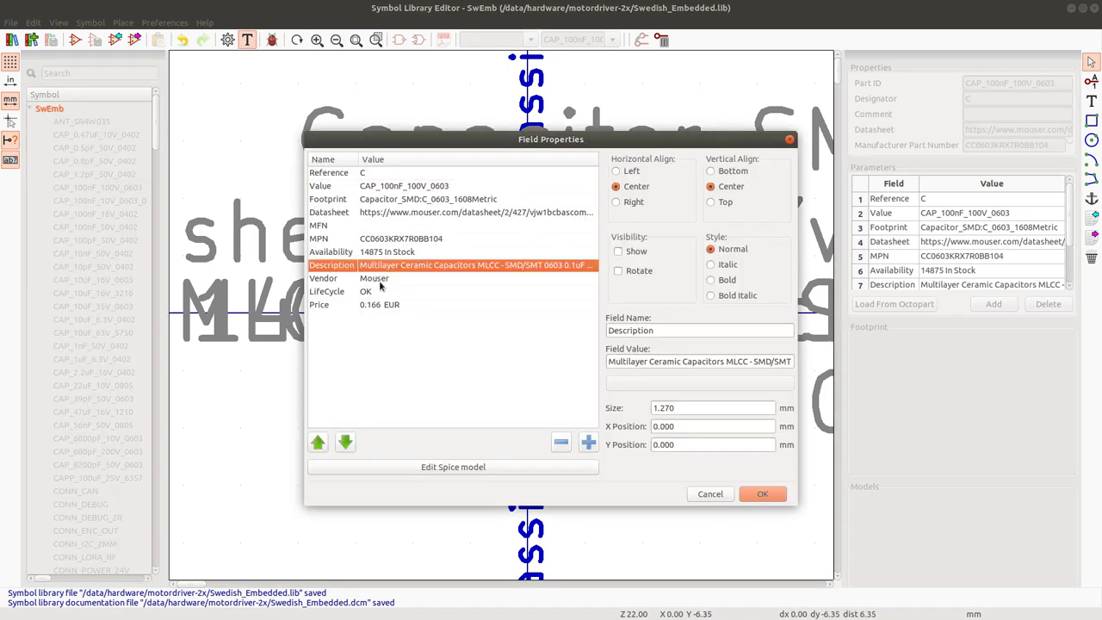
click(380, 279)
click(560, 442)
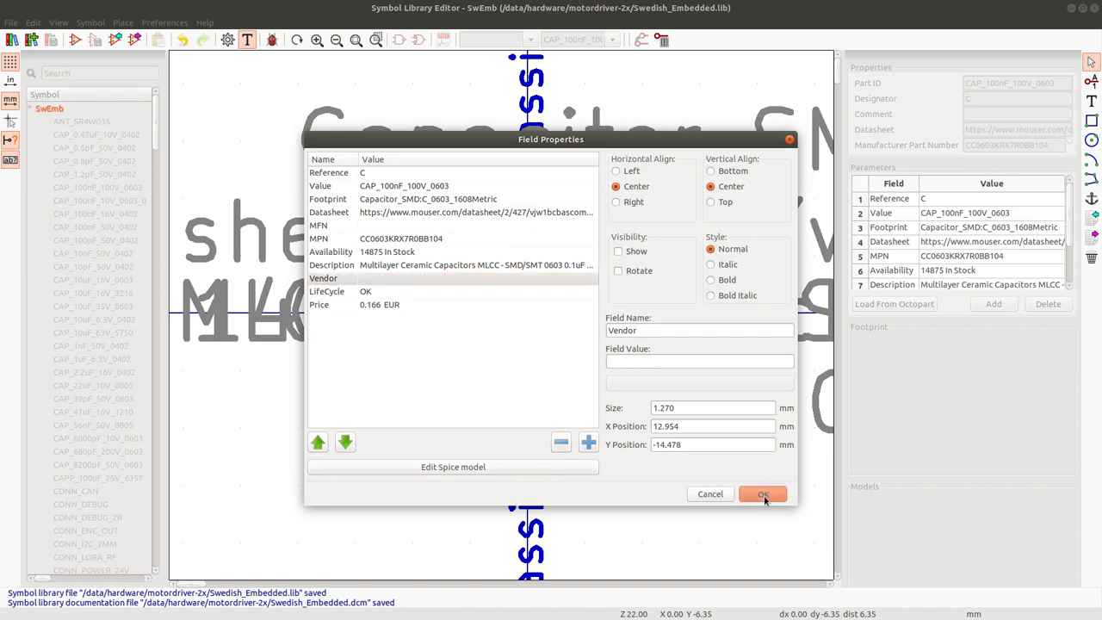
click(763, 495)
key(ctrl+s)
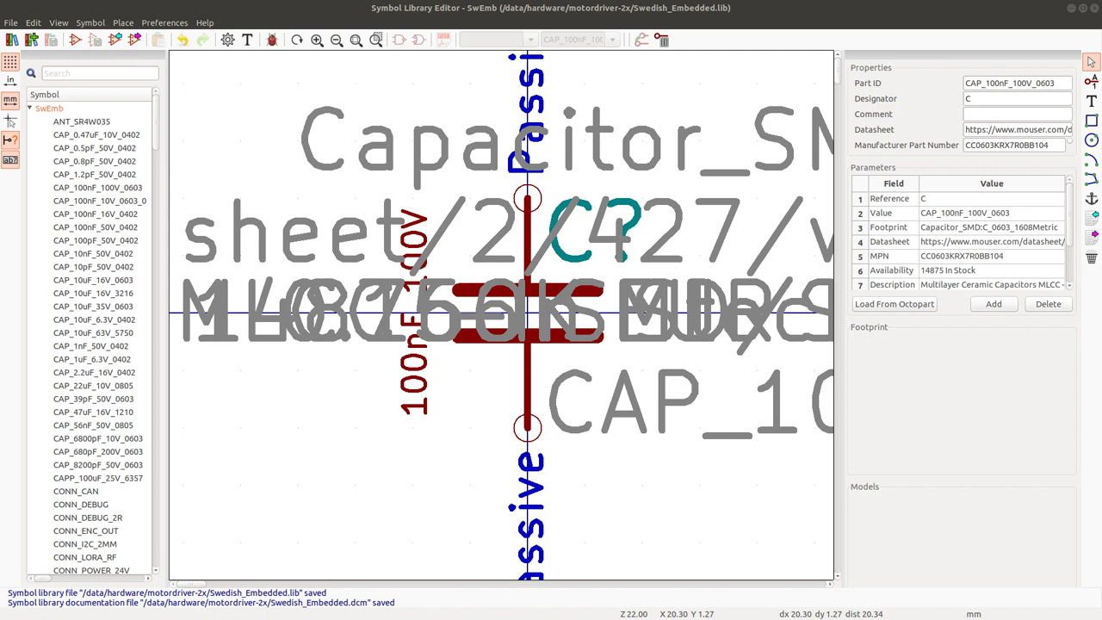
Close the symbol editor and place a CAP_100nF_100V_0603 capacitor in the schematic to the right of the DRV8302's SH_A and GL_A pins.
click(1095, 8)
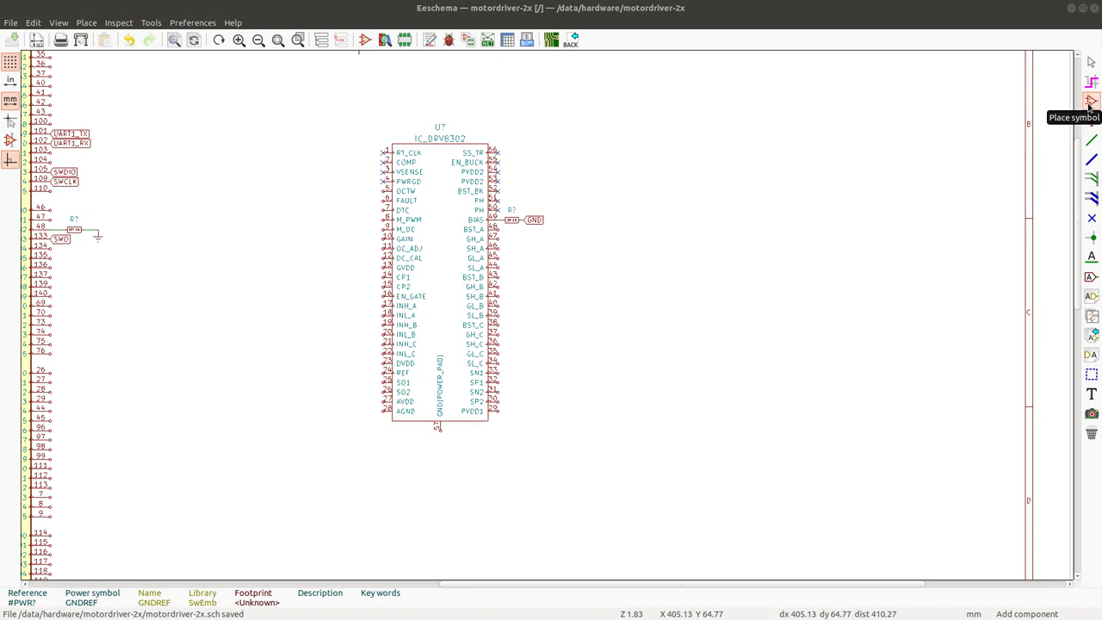
click(585, 269)
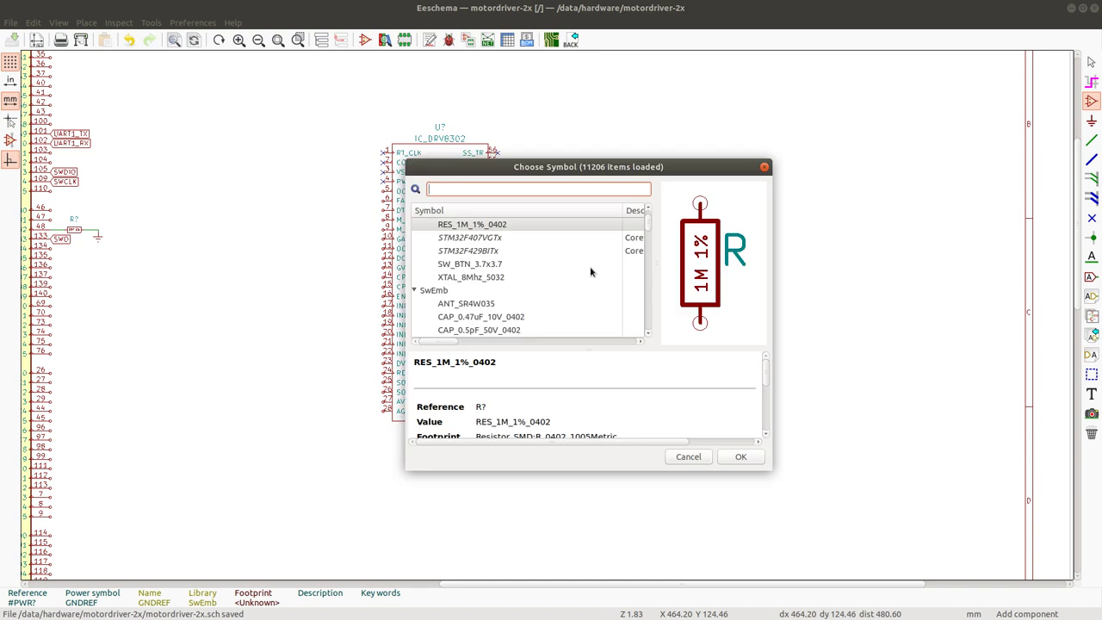
text(100nF)
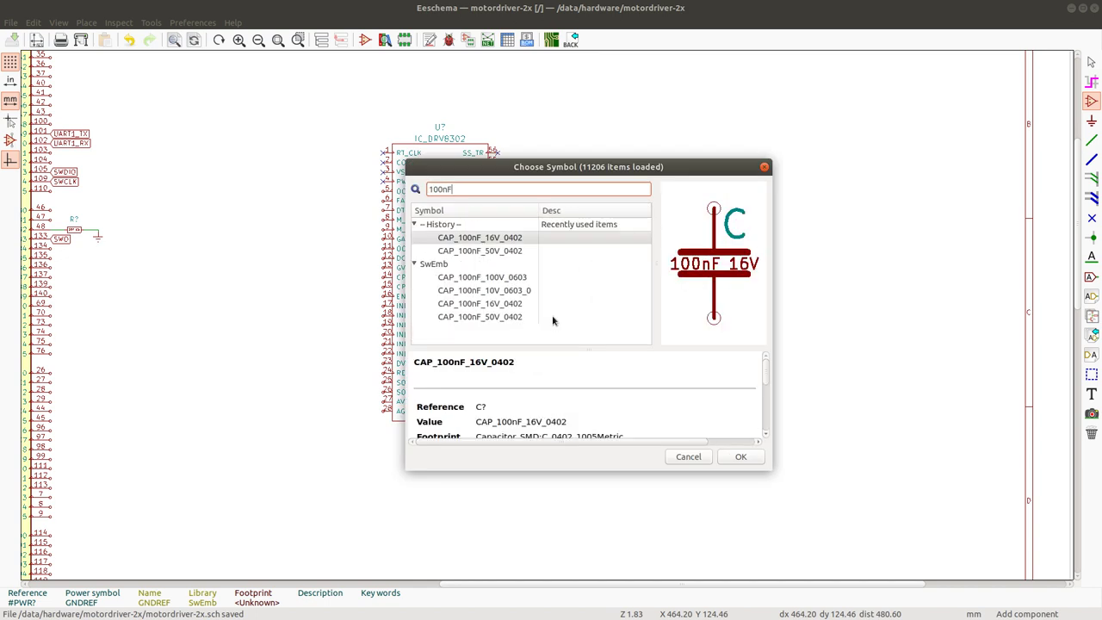
click(500, 280)
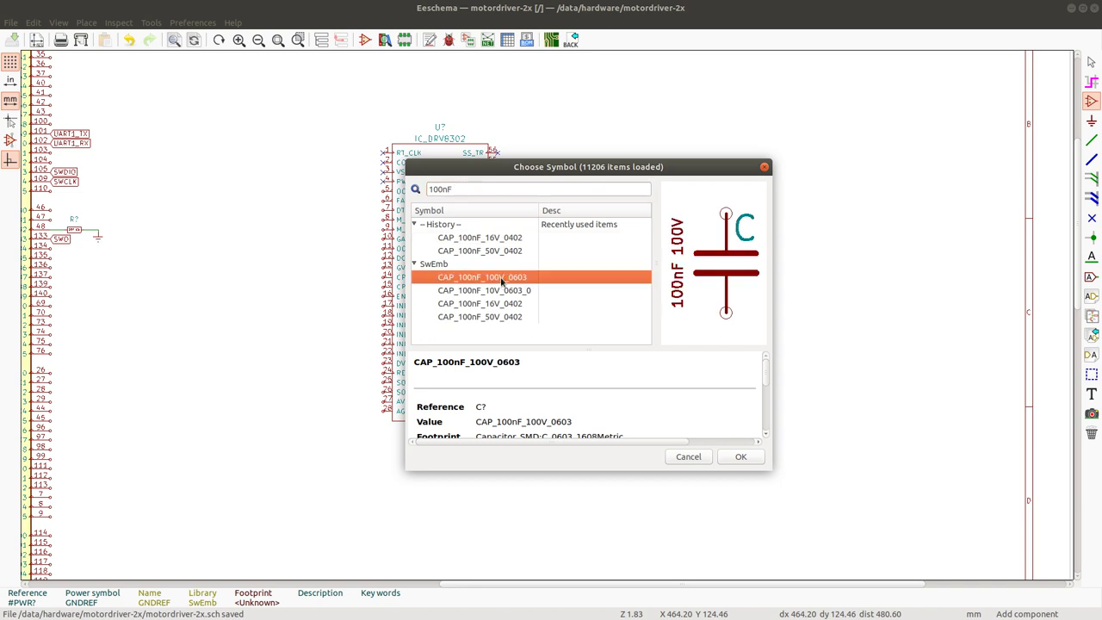
double_click(500, 280)
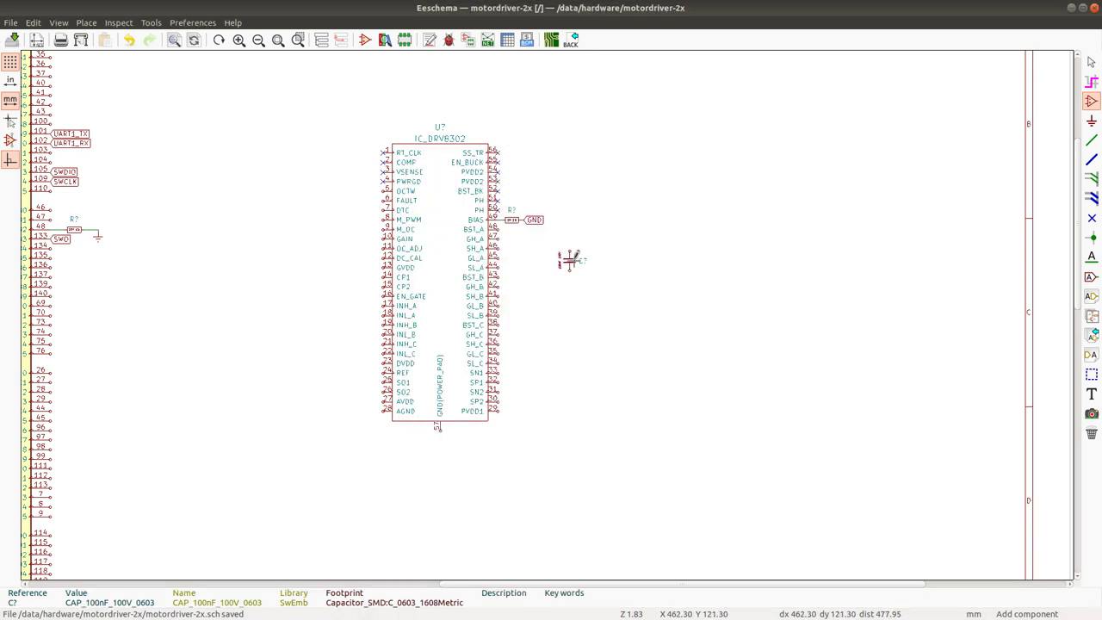
click(570, 260)
Check the placed capacitor's part number, availability, price and vendor fields, leaving its properties unmodified.
key(e)
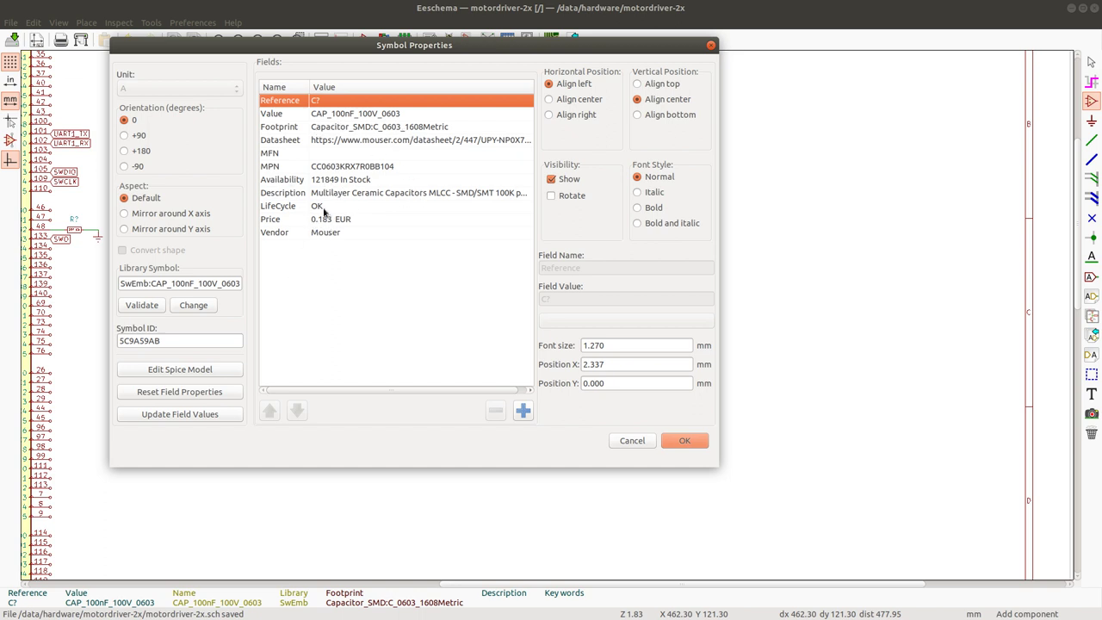
click(631, 441)
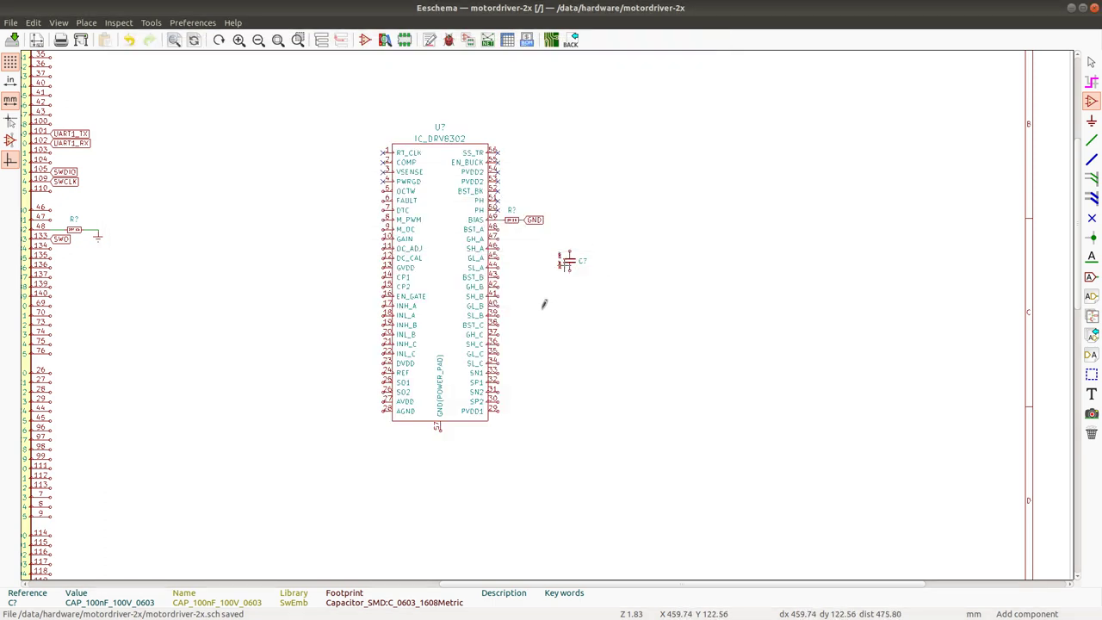
scroll(544, 305, up, 1)
scroll(534, 301, up, 1)
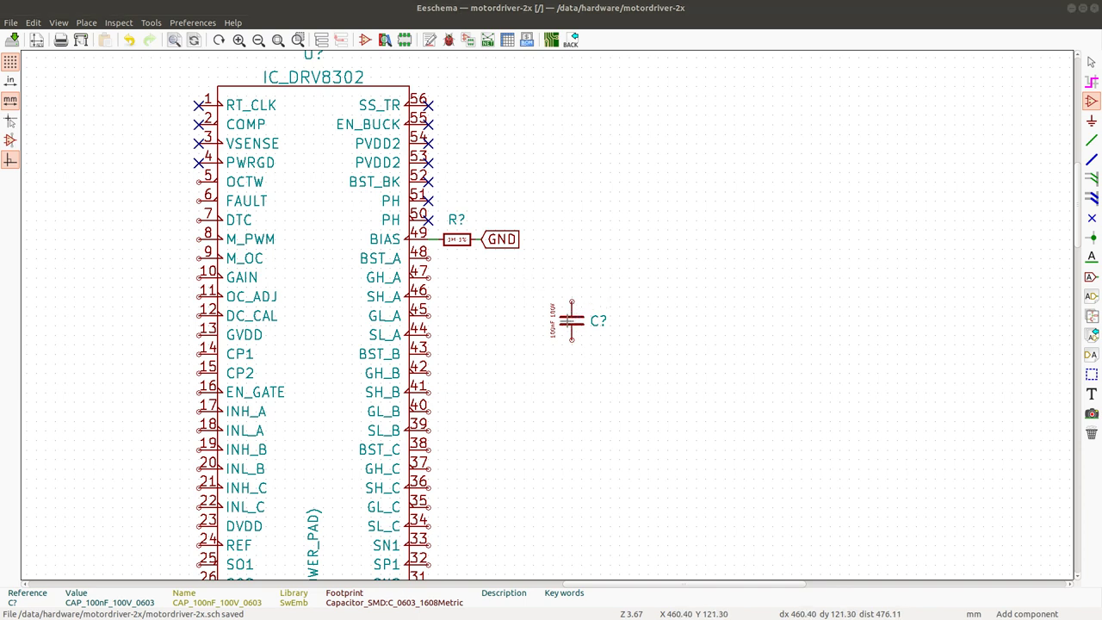
Switch to the browser and bring up the DRV8302 datasheet's Pin Functions table covering the bootstrap and half-bridge pins.
key(alt+Tab)
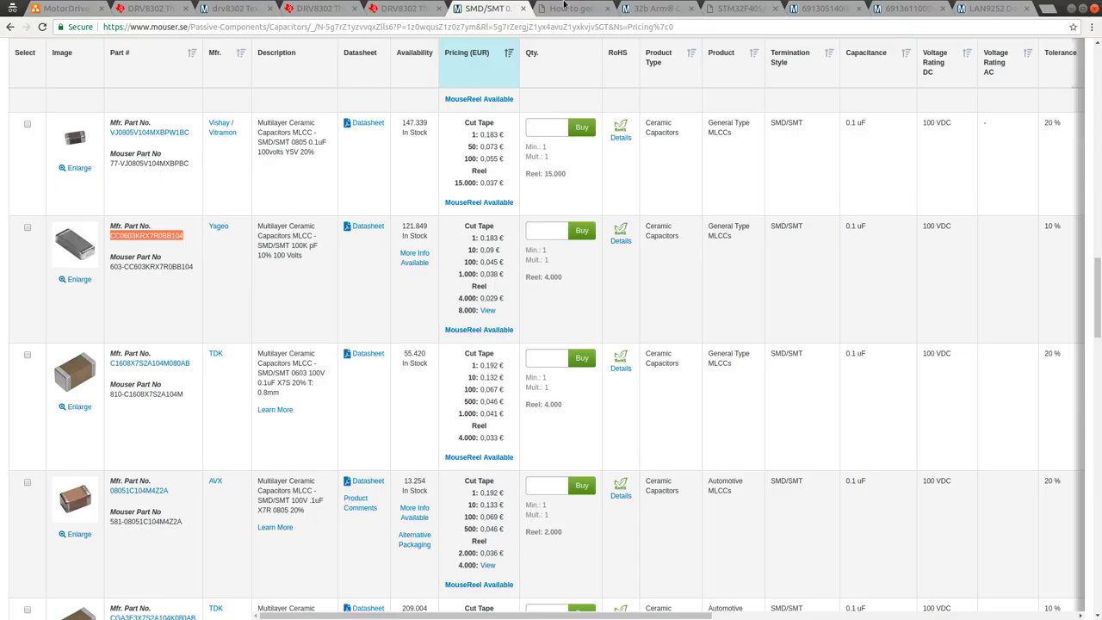
click(228, 7)
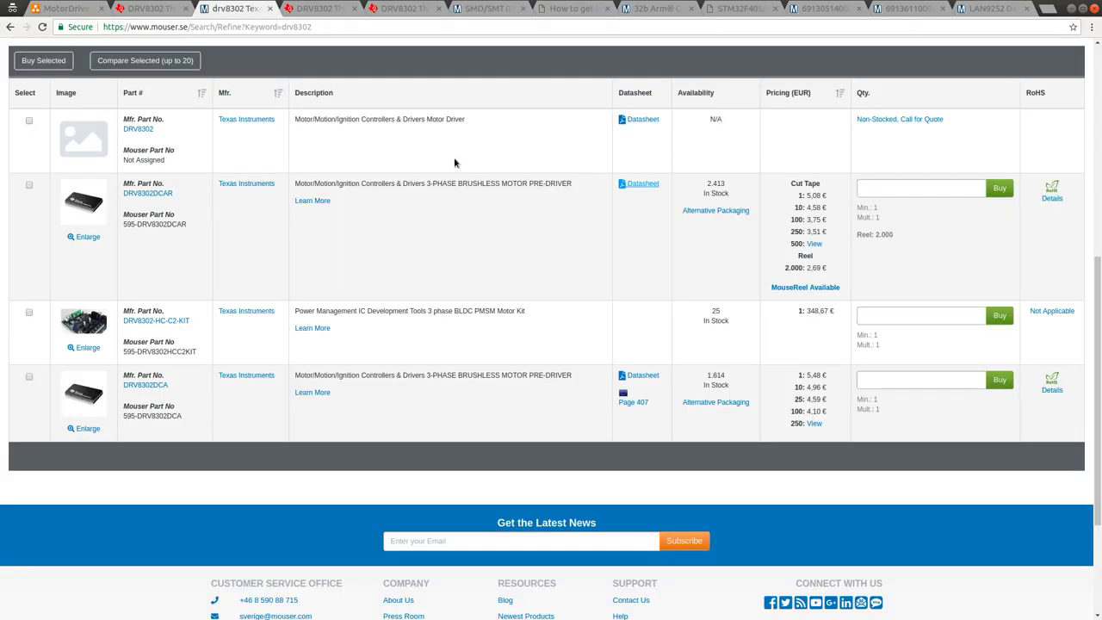
click(314, 12)
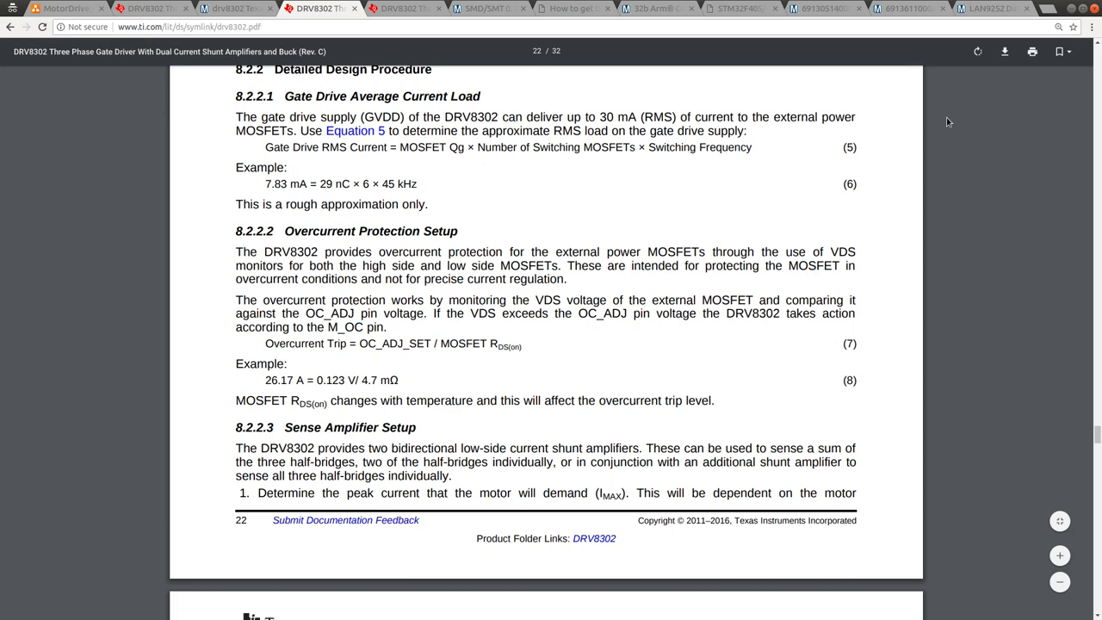
click(387, 10)
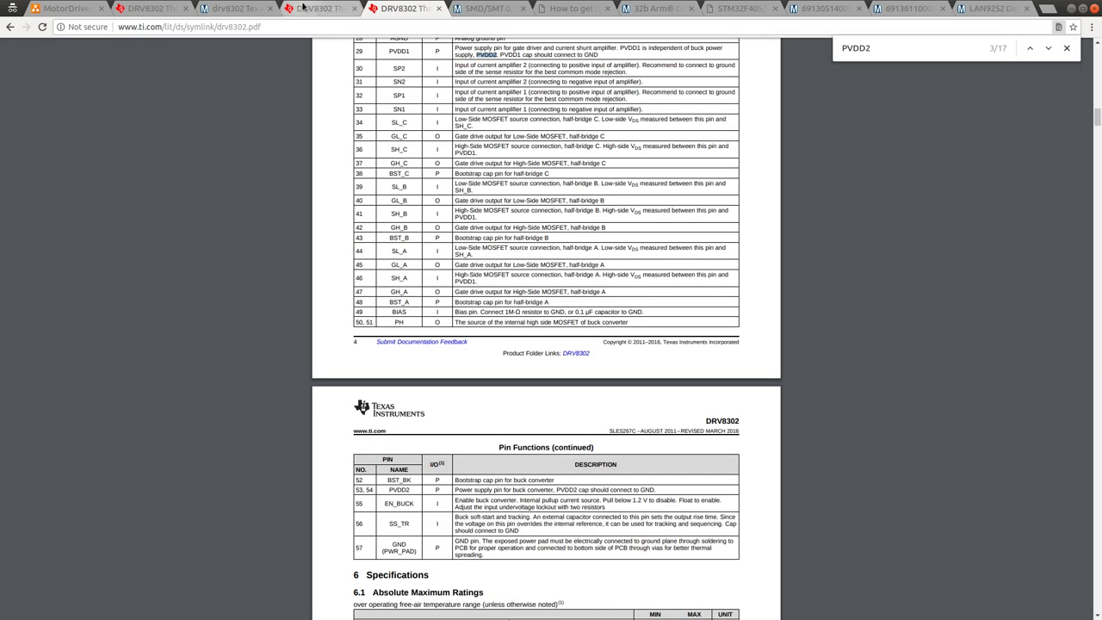
Bring up the Typical Application schematic in section 8.2 of the DRV8302 datasheet and examine the bootstrap capacitor connections.
click(302, 7)
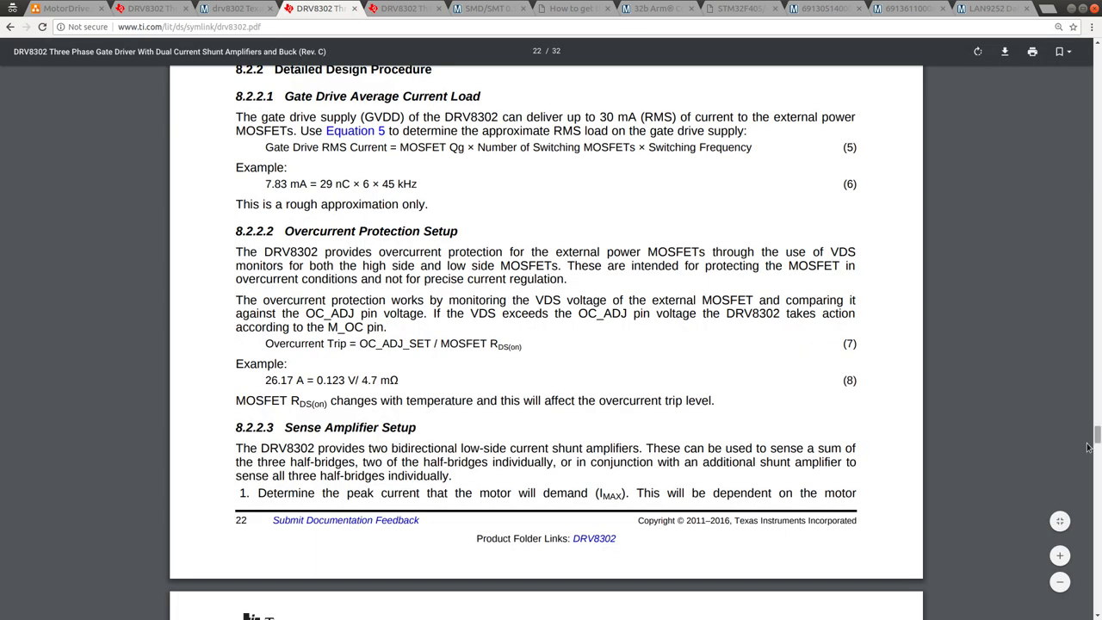
drag(1096, 437, 1094, 410)
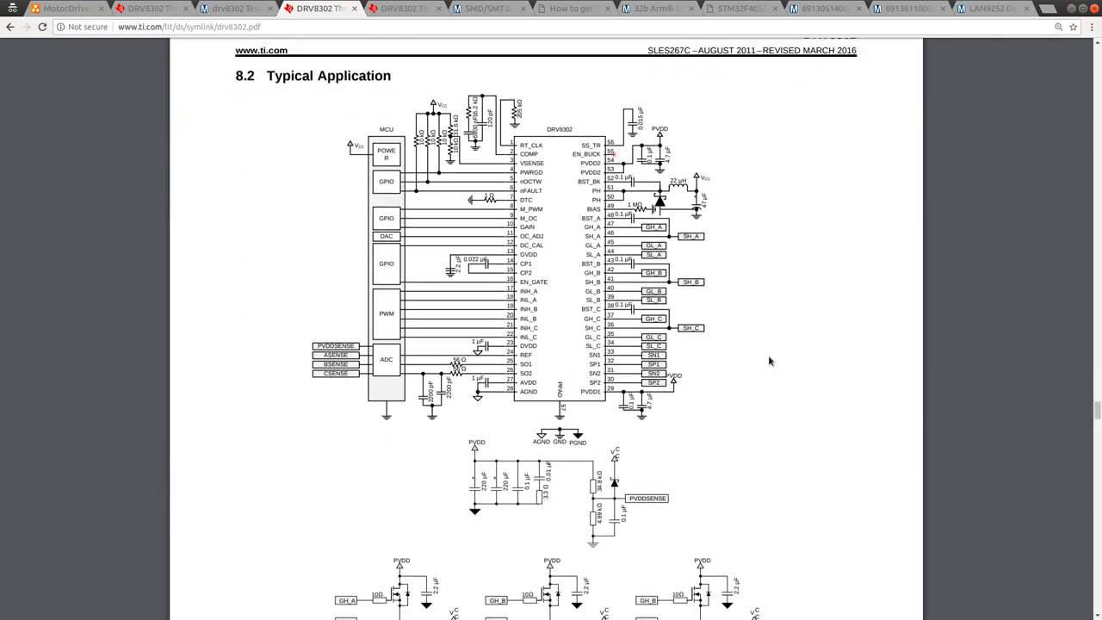
scroll(769, 360, down, 1)
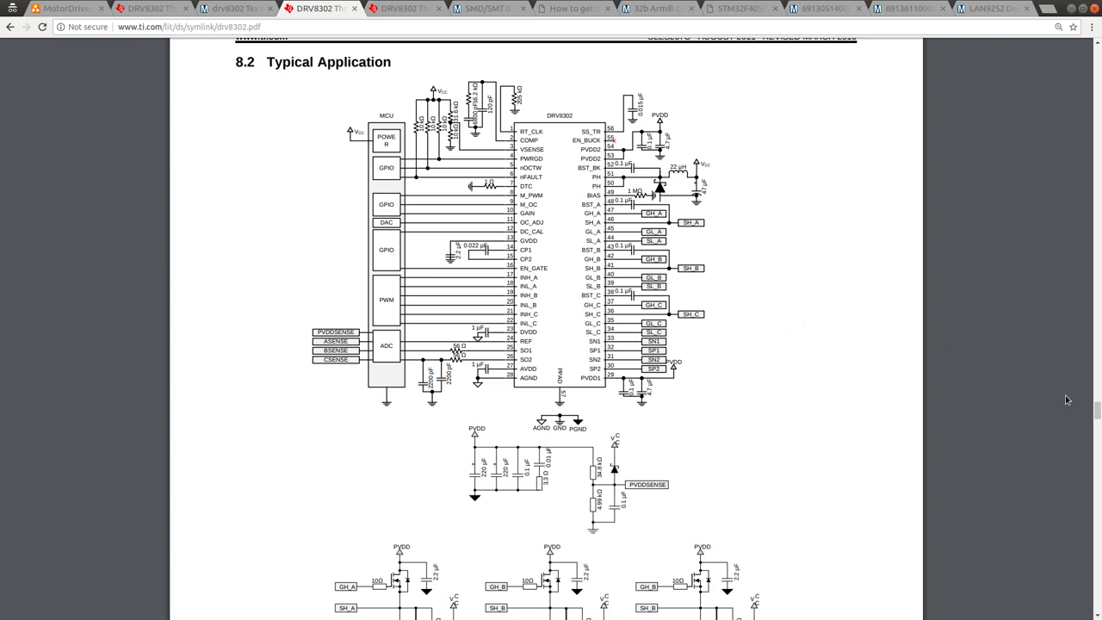
Back in Eeschema, move the capacitor beside BST_A and SH_A and place two more beside BST_B/SH_B and BST_C/SH_C.
key(alt+Tab)
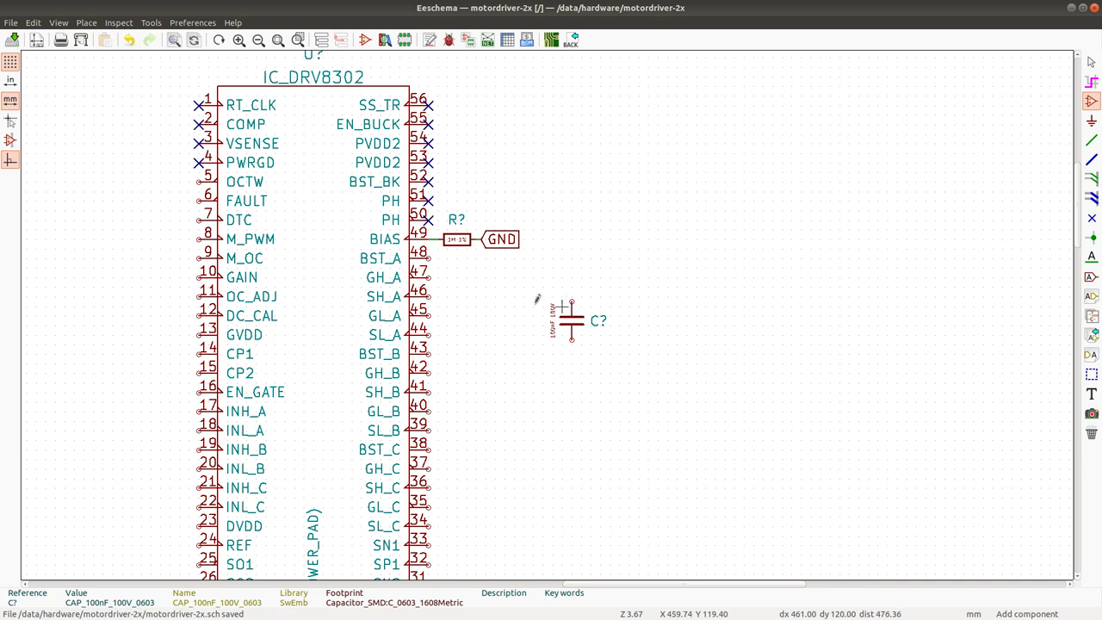
key(m)
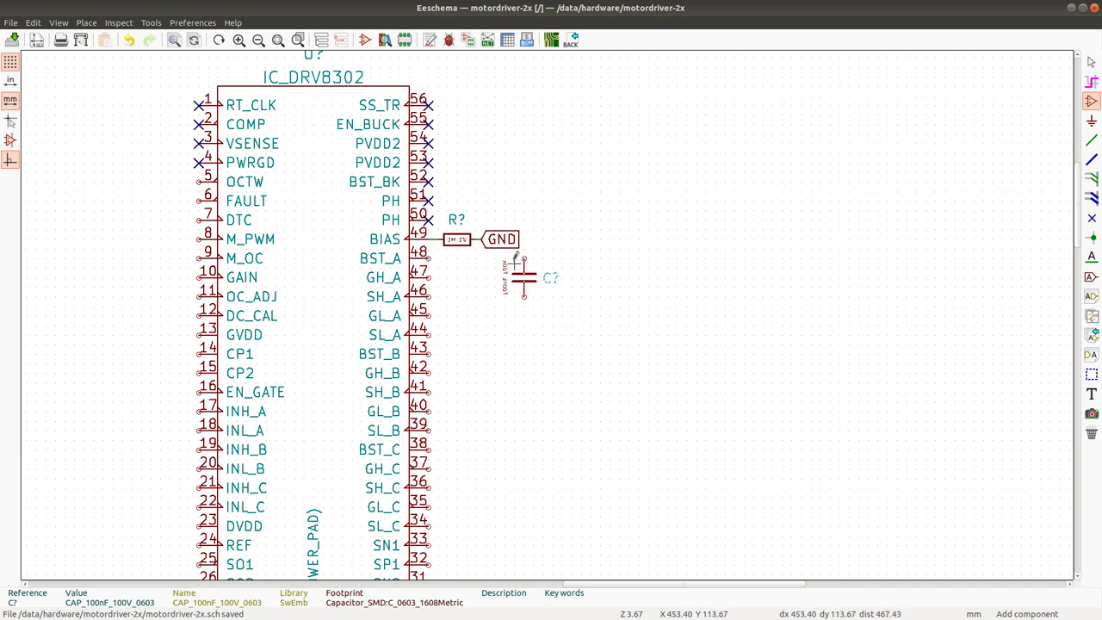
click(515, 258)
click(528, 259)
click(739, 457)
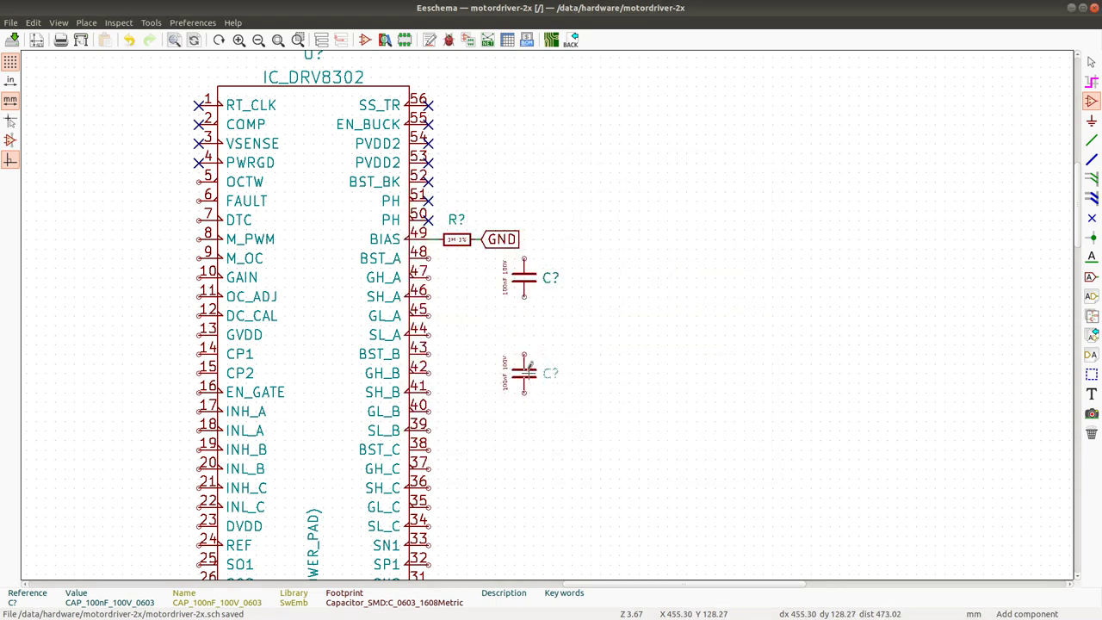
click(524, 372)
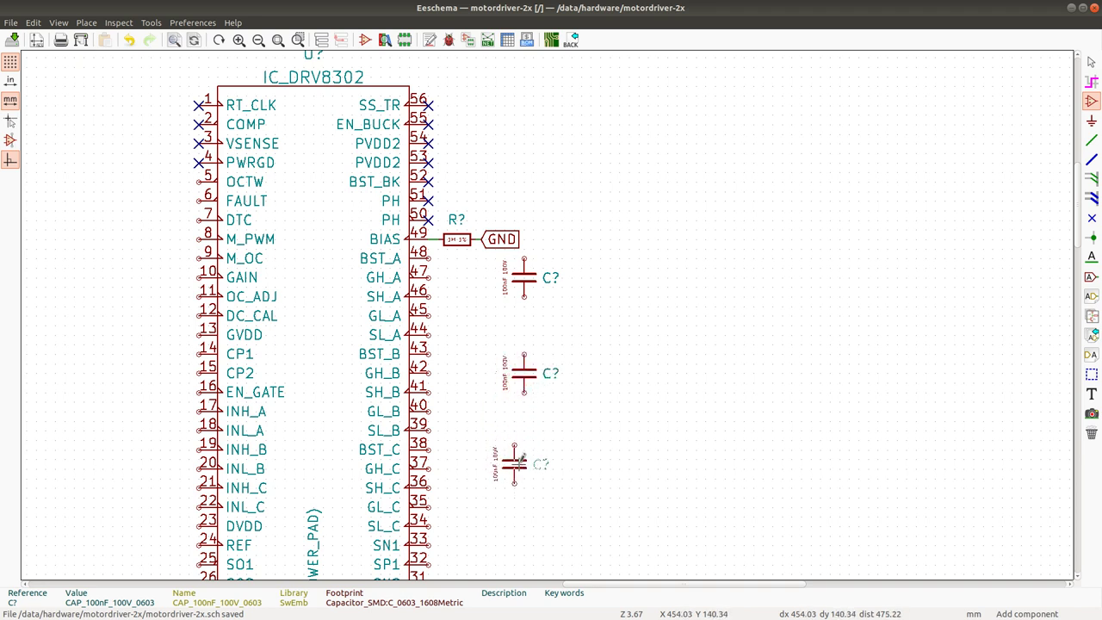
click(525, 468)
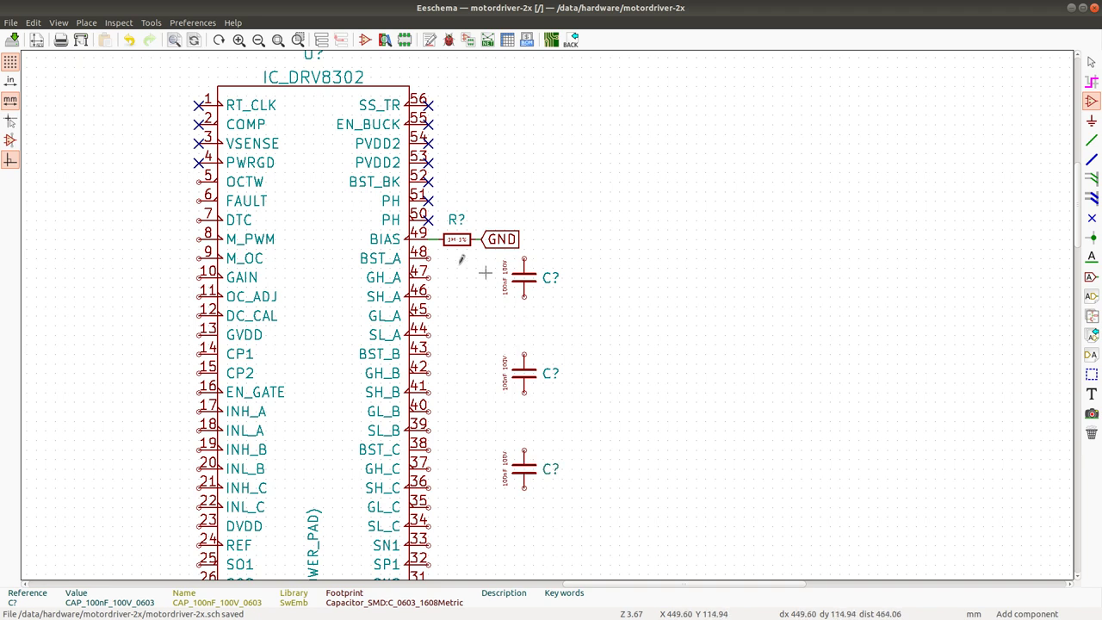
Wire the three 100 nF capacitors between BST_A and SH_A, BST_B and SH_B, and BST_C and SH_C.
key(w)
click(523, 258)
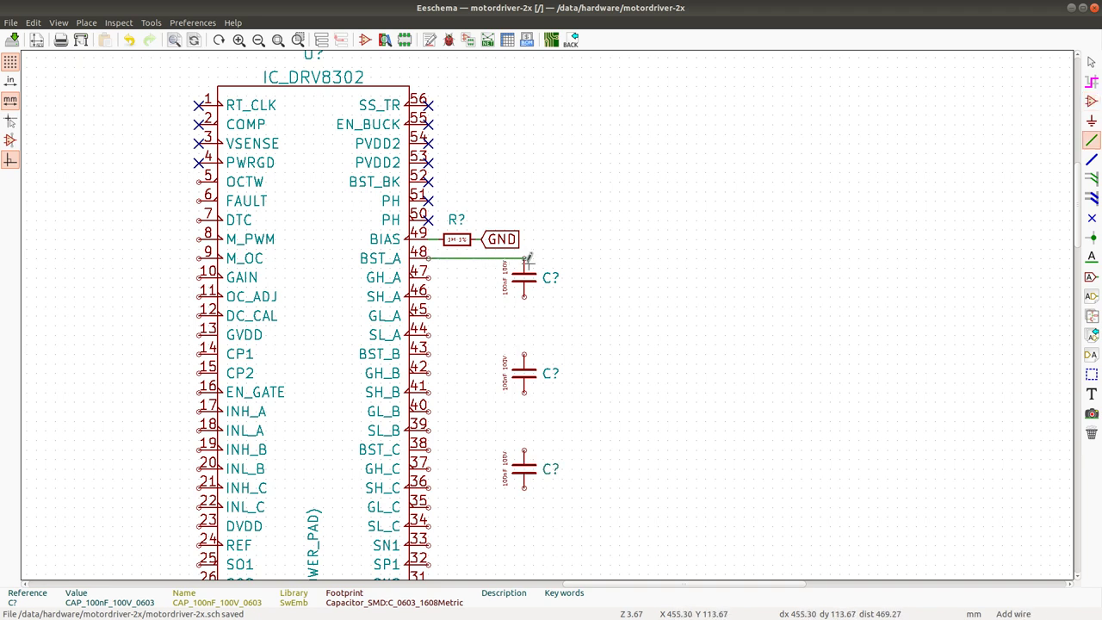
click(429, 295)
click(523, 296)
click(429, 354)
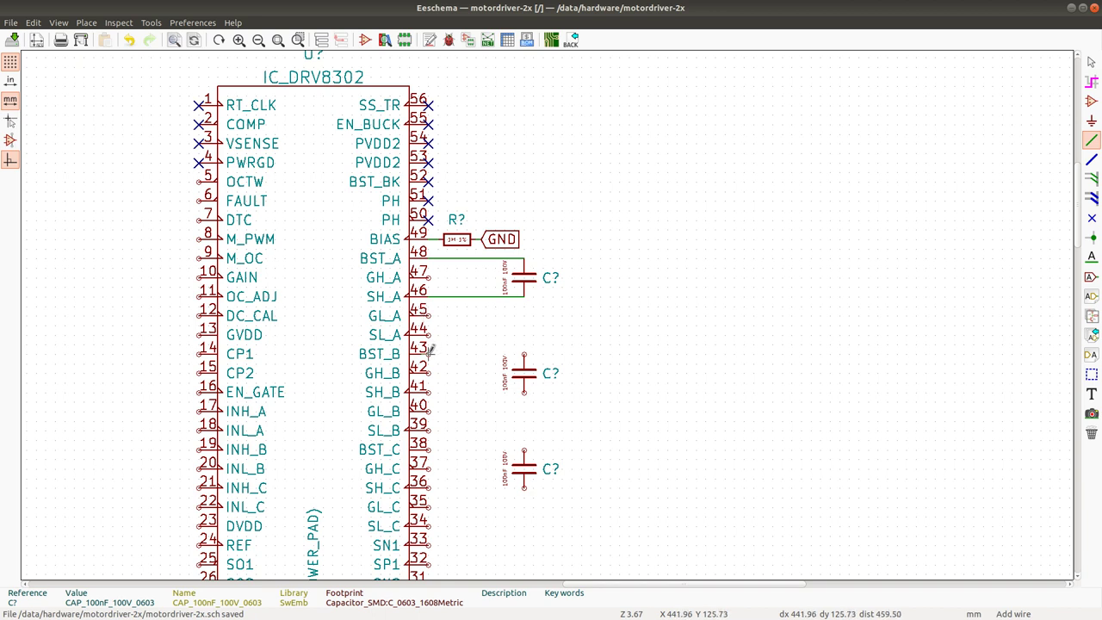
click(525, 353)
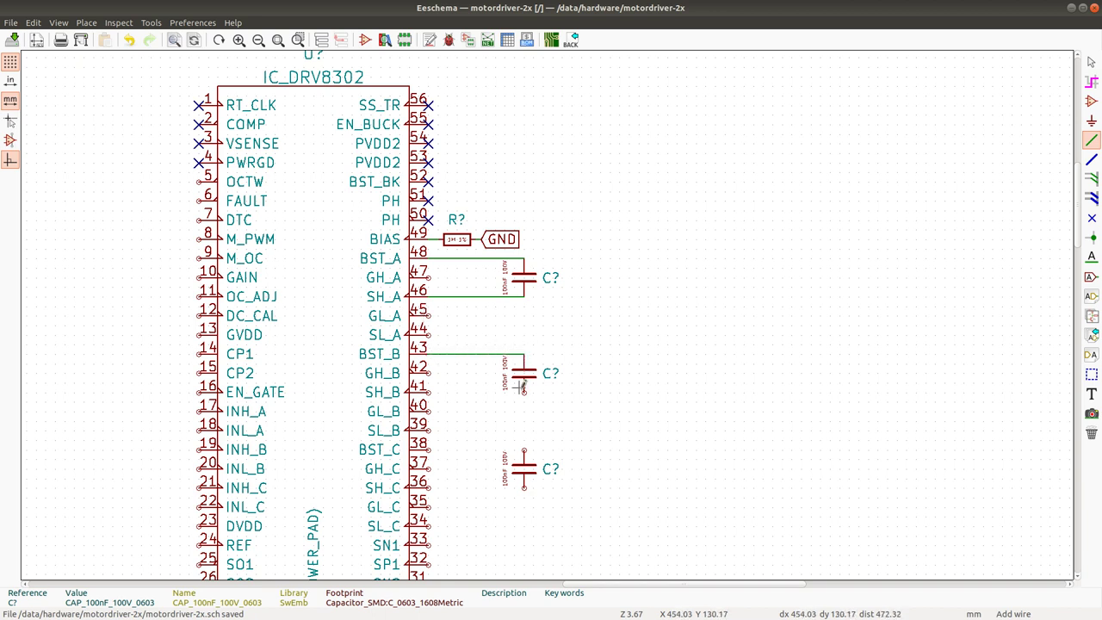
click(524, 392)
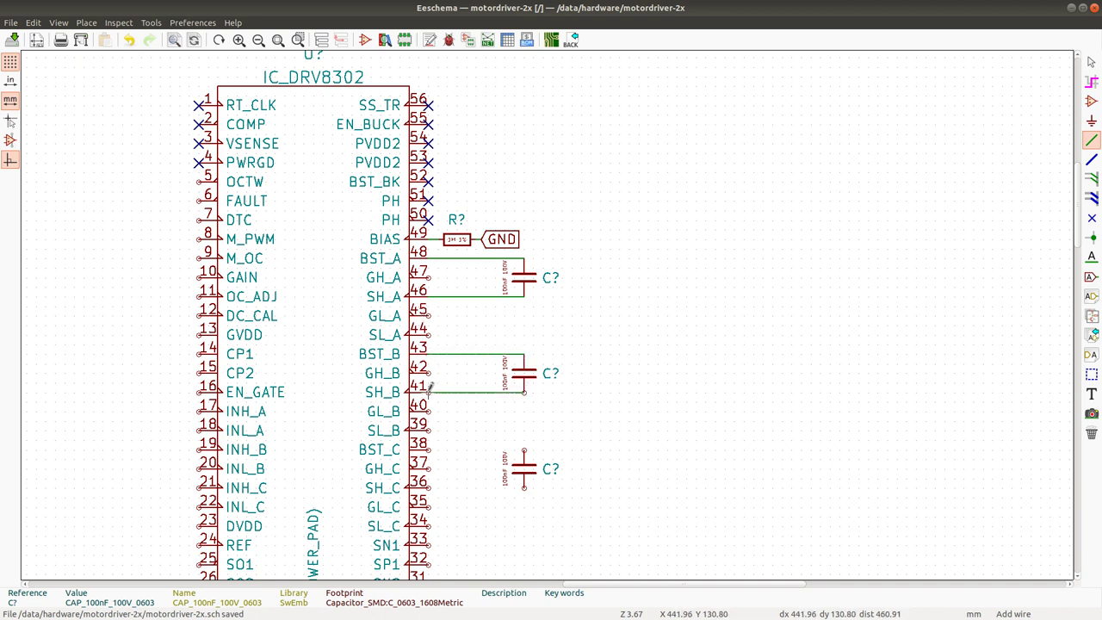
key(Escape)
click(430, 448)
click(522, 447)
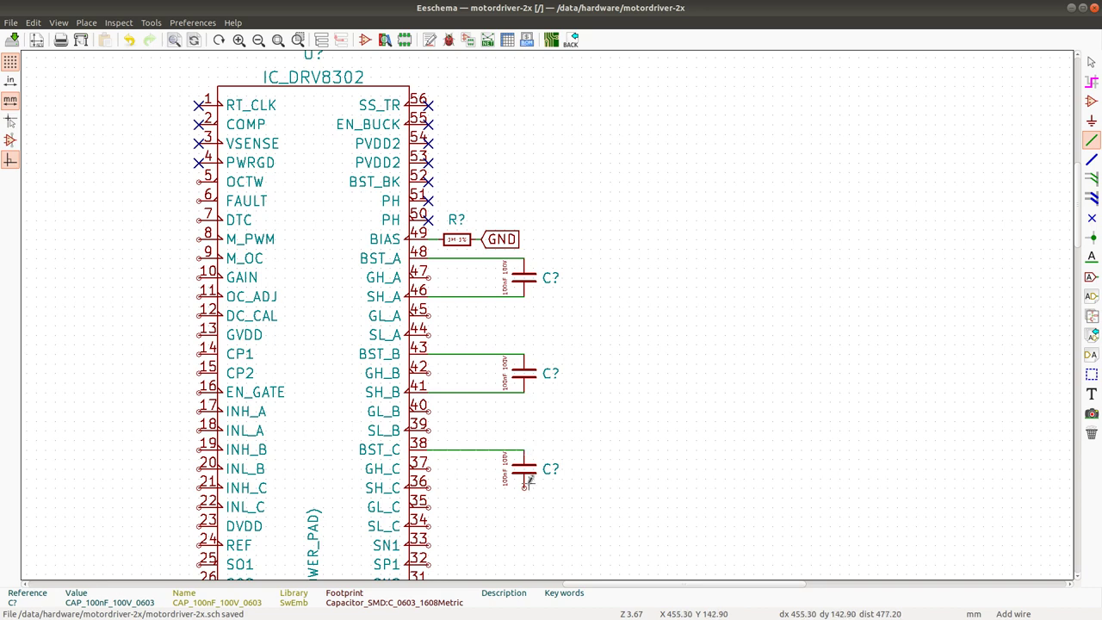
click(519, 487)
click(430, 488)
Check the datasheet's Typical Application circuit in the browser for the half-bridge connections and the remaining DRV8302 pins, including DTC.
key(alt+Tab)
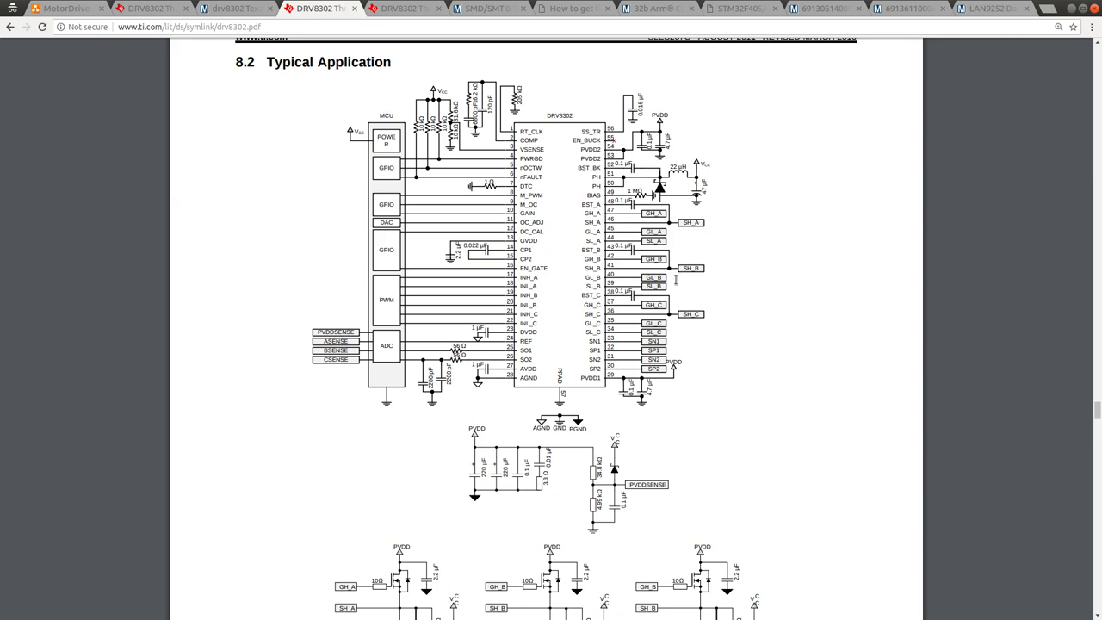
scroll(647, 421, down, 3)
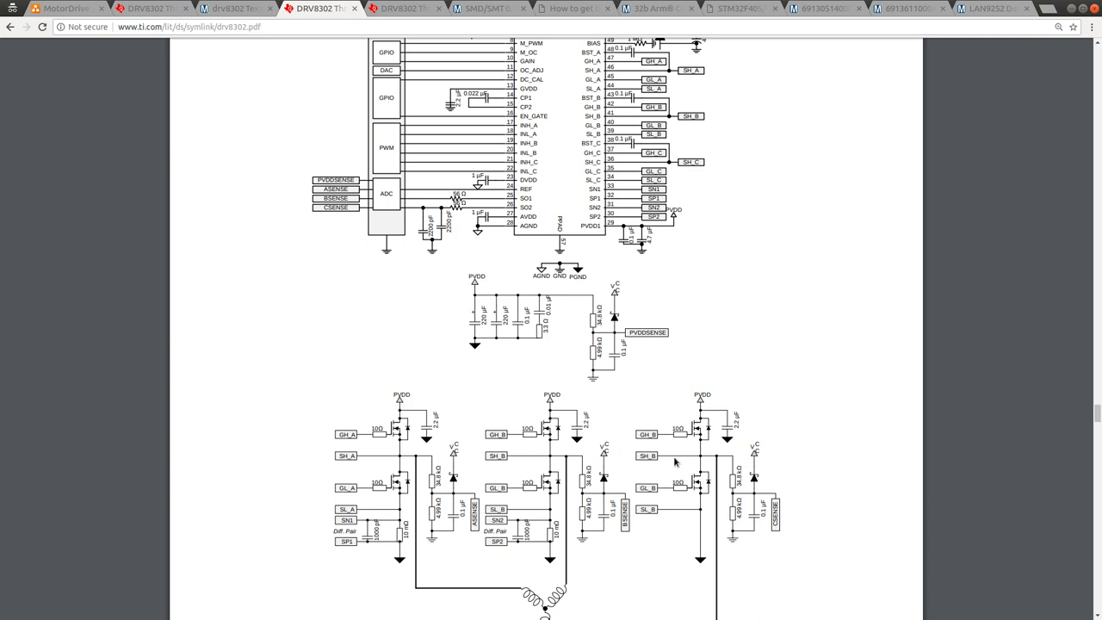
scroll(675, 462, up, 3)
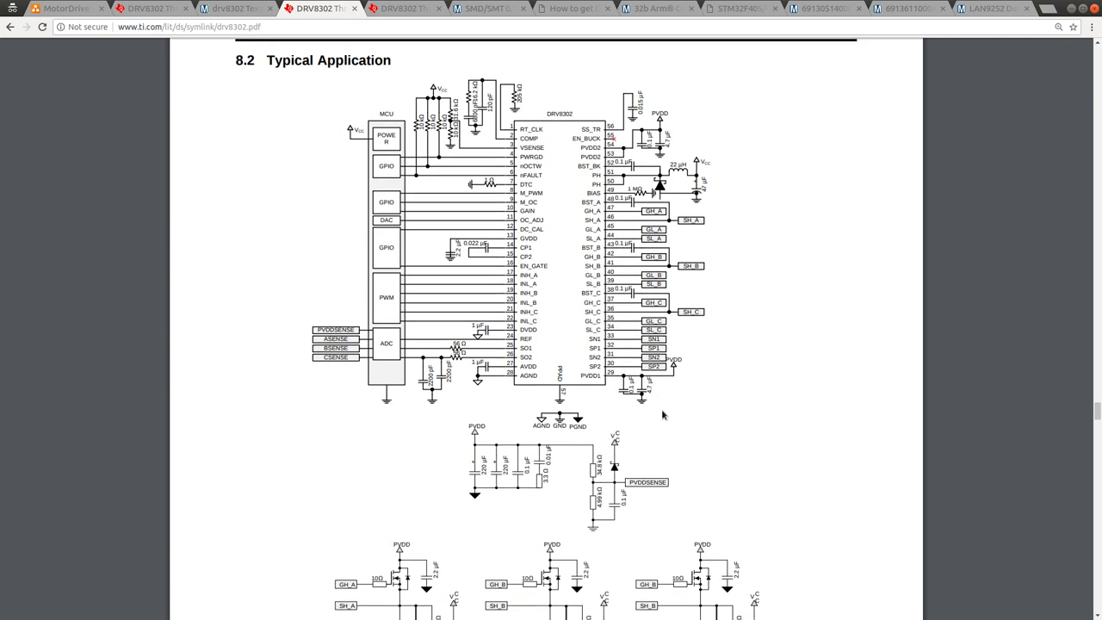
scroll(662, 415, down, 1)
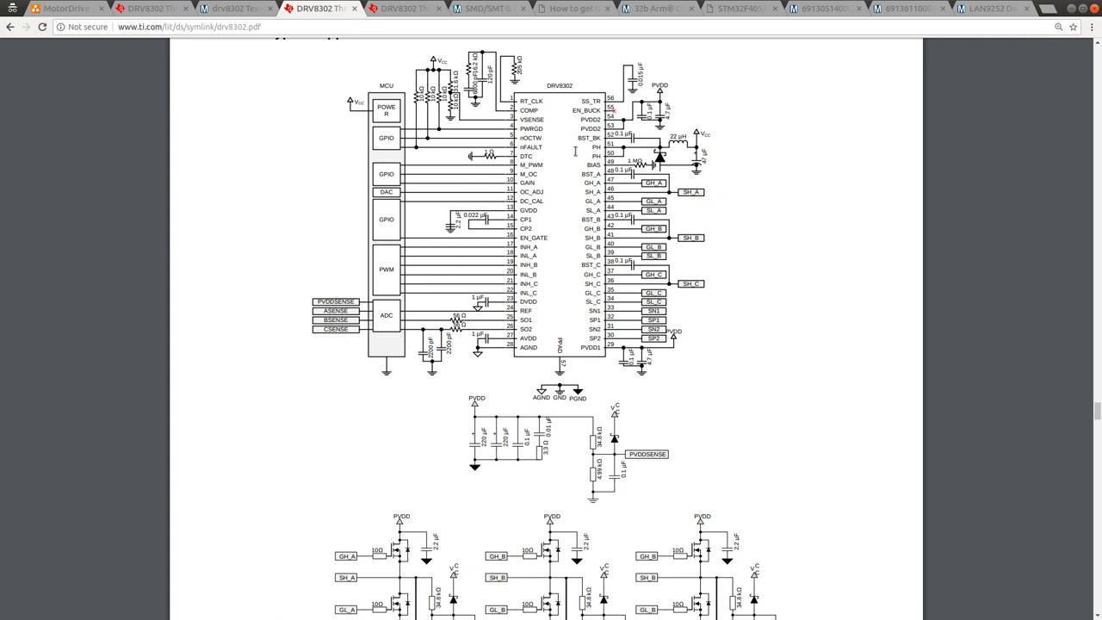
key(alt+Tab)
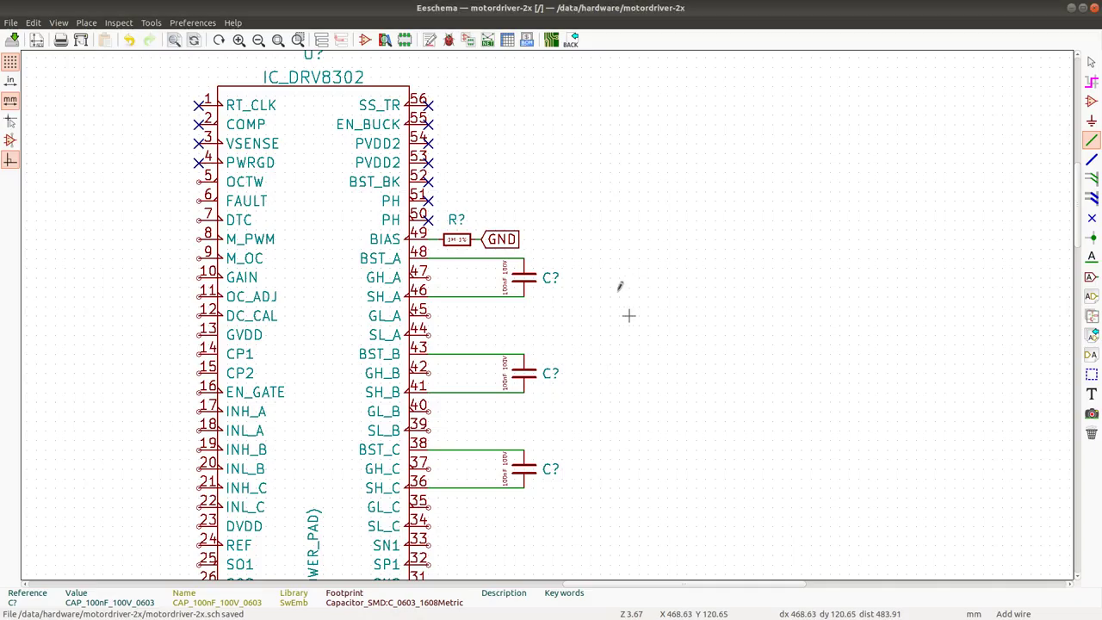
key(alt+Tab)
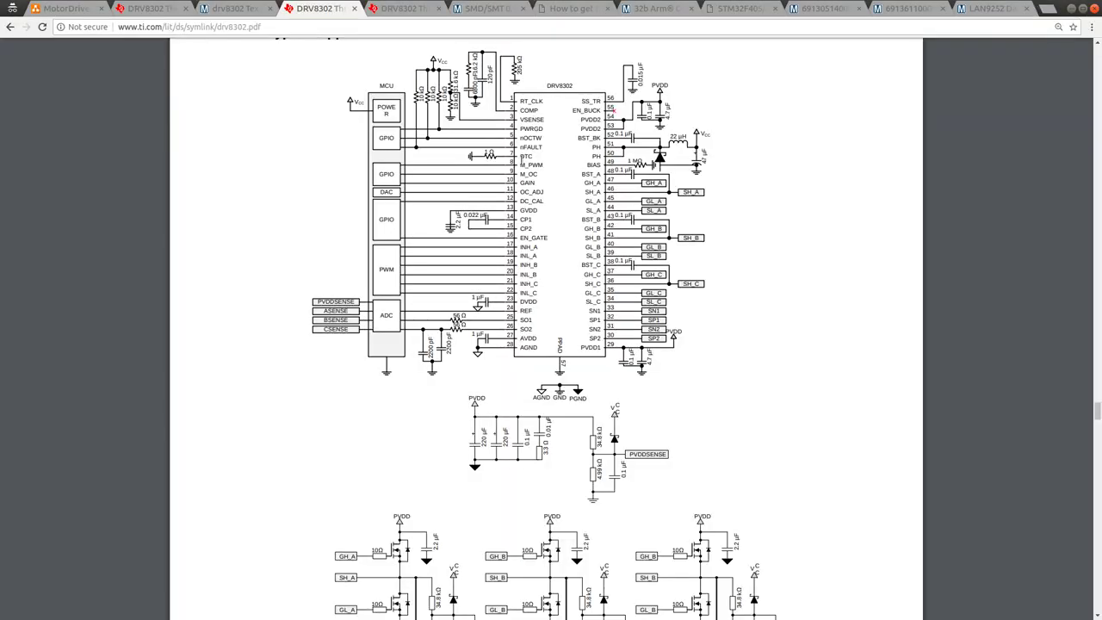
In Eeschema, connect a copy of the 1M 1% resistor to the DTC pin and attach a mirrored GND label copy to its free end.
key(alt+Tab)
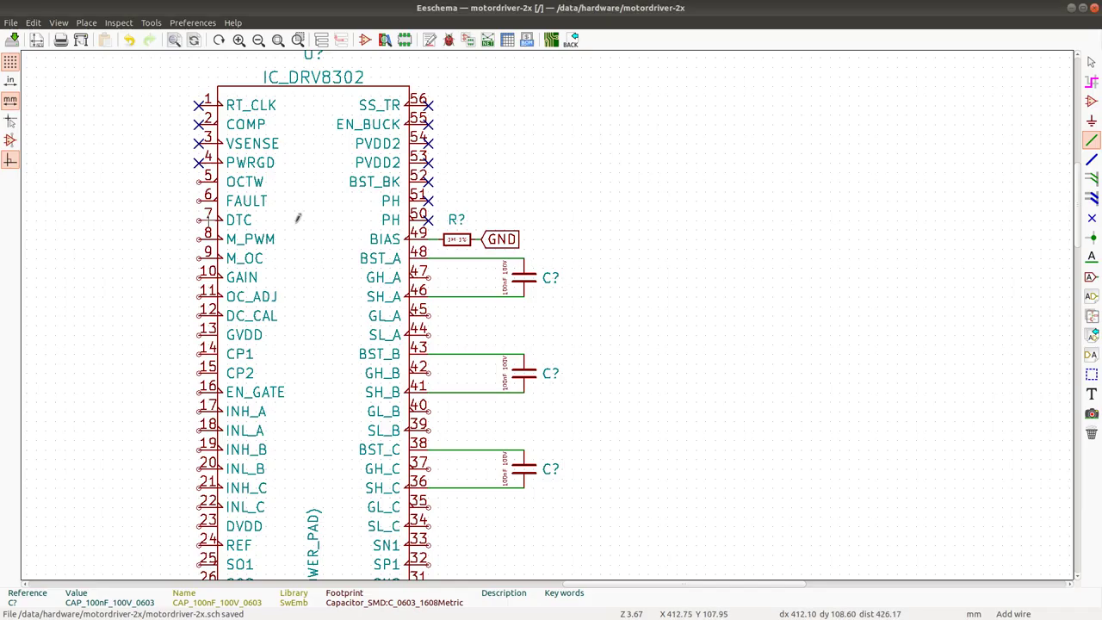
key(c)
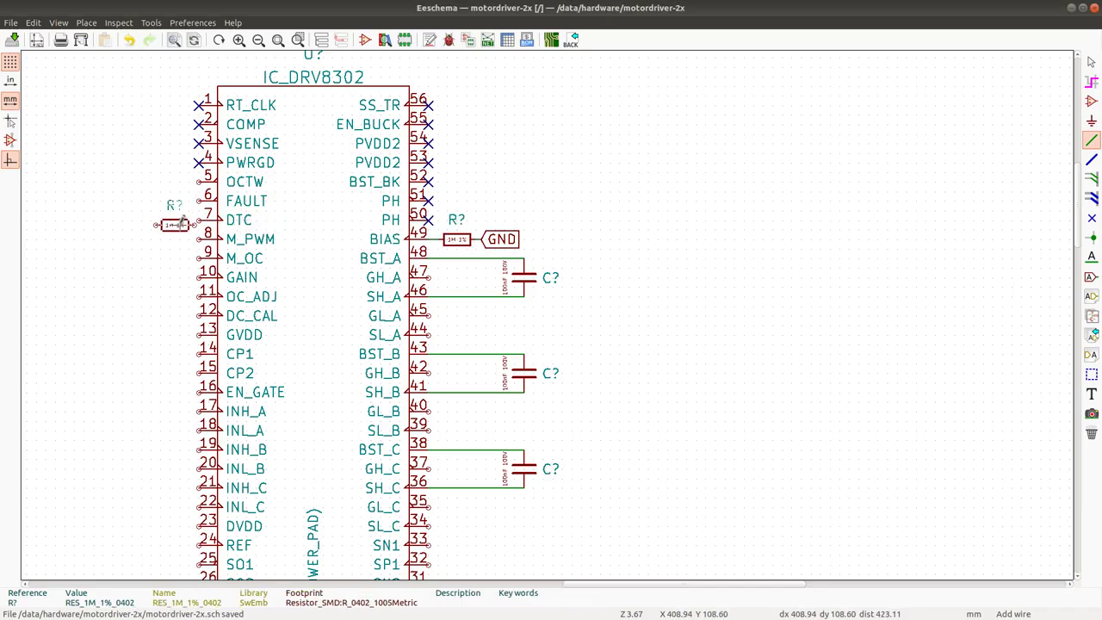
click(197, 220)
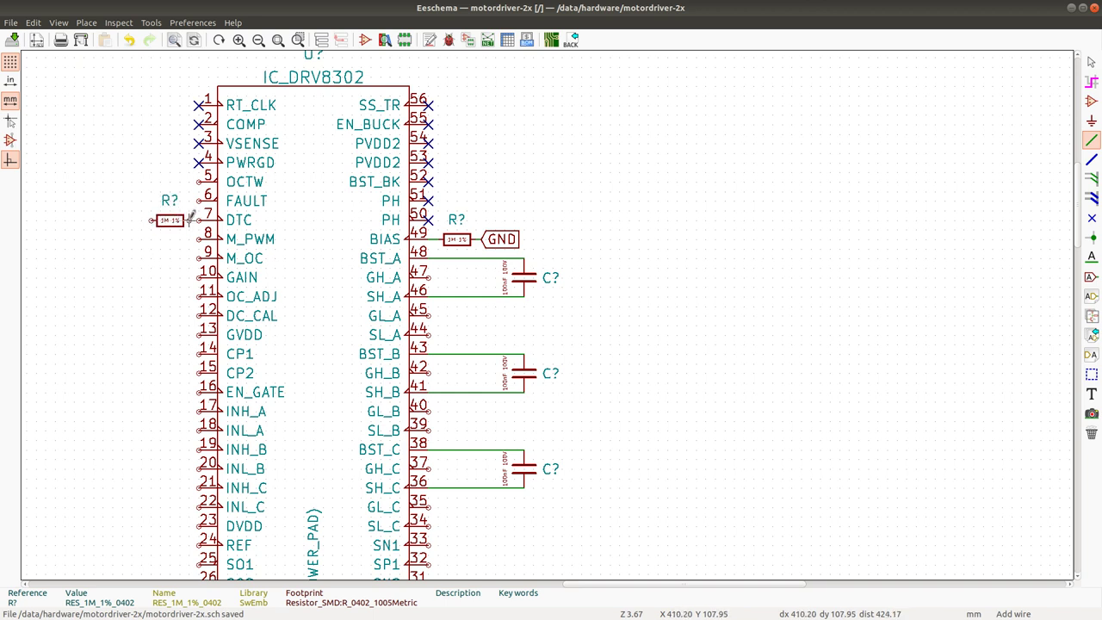
key(c)
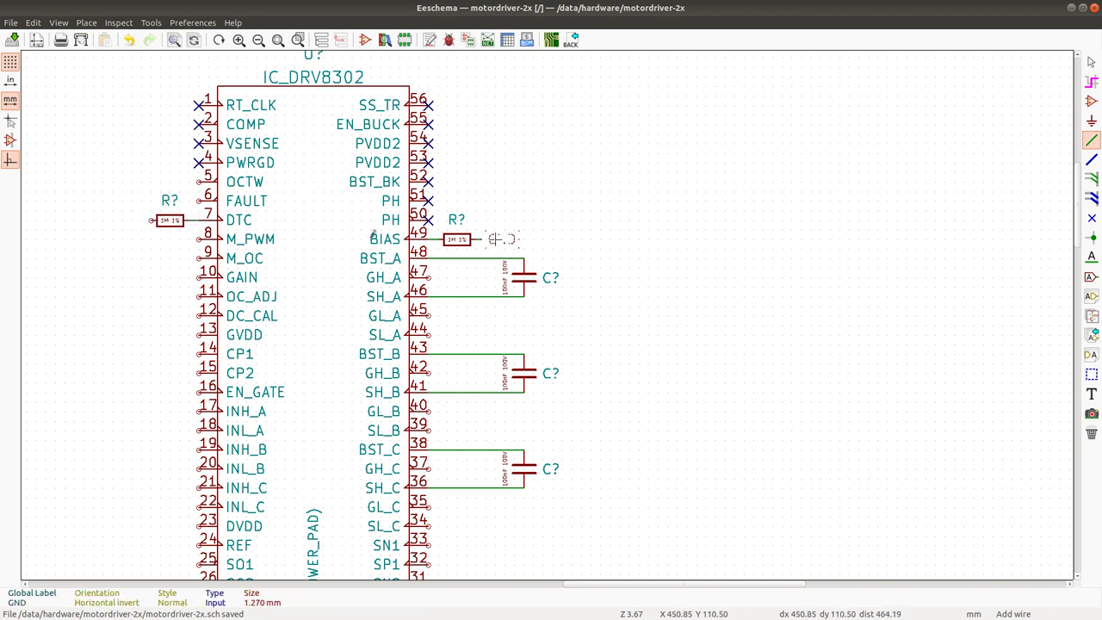
key(y)
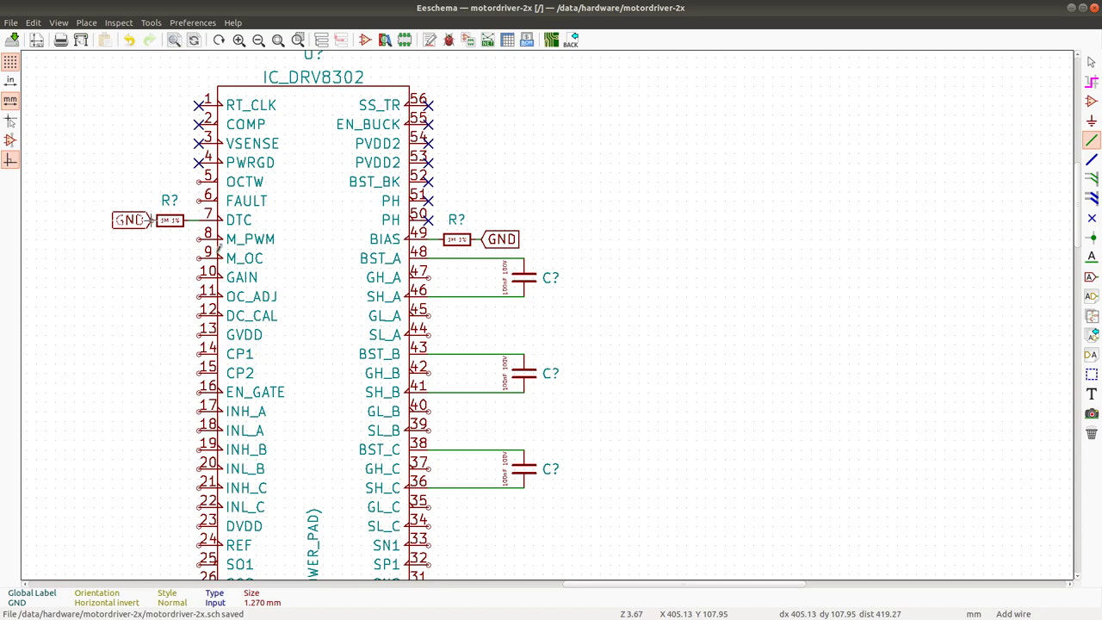
click(150, 220)
Switch to the other DRV8302 datasheet tab in the browser and look through the Pin Functions tables for the DTC pin.
key(alt+Tab)
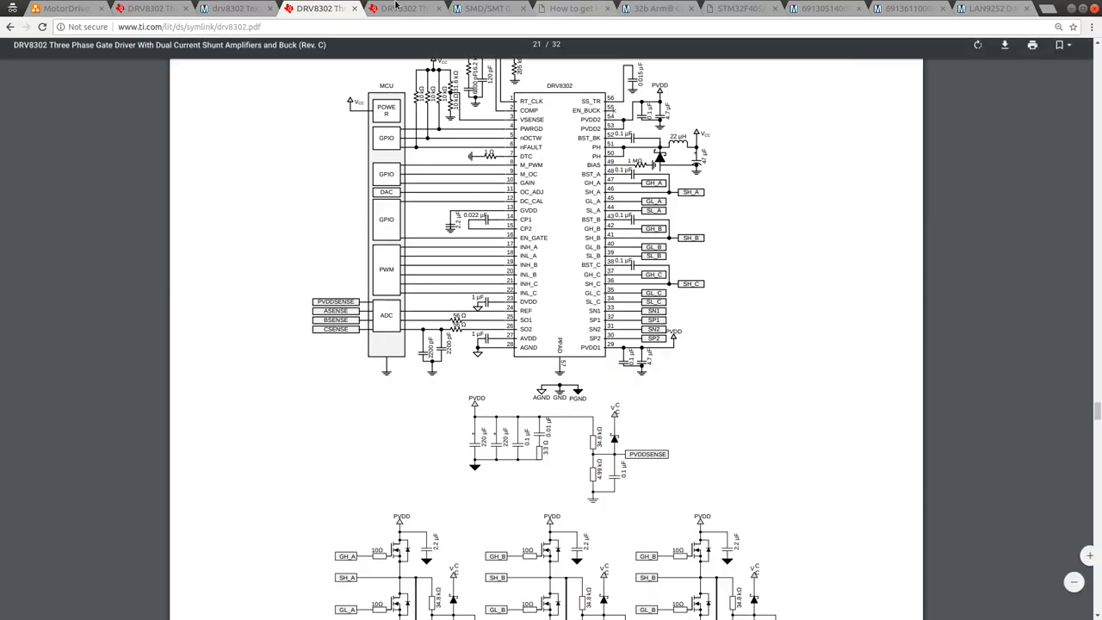
key(ctrl+Tab)
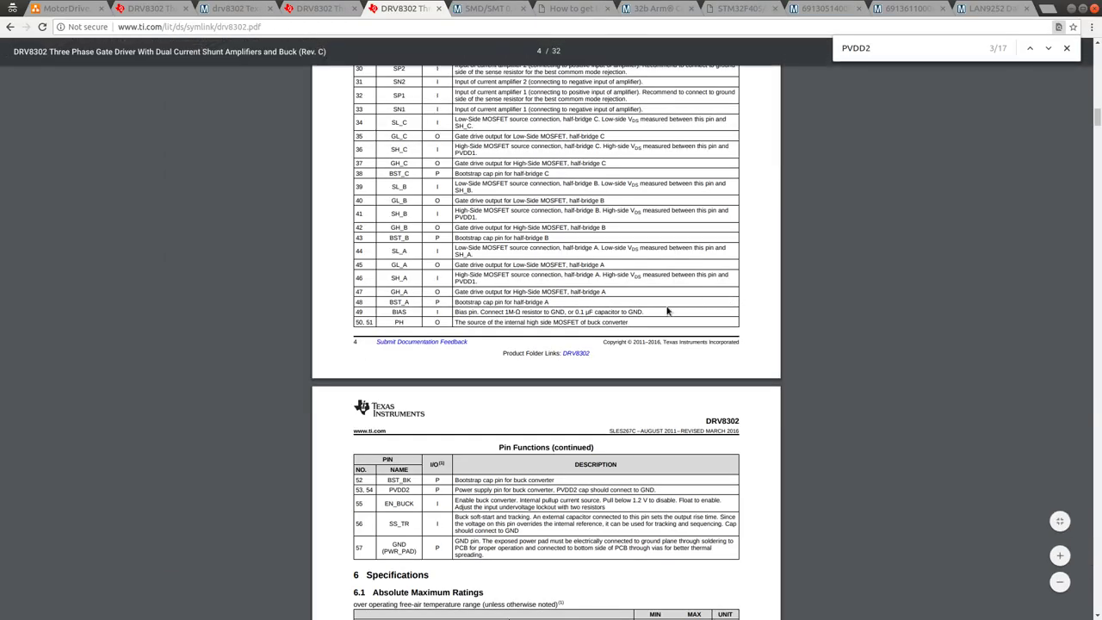
scroll(637, 336, up, 2)
scroll(634, 339, up, 5)
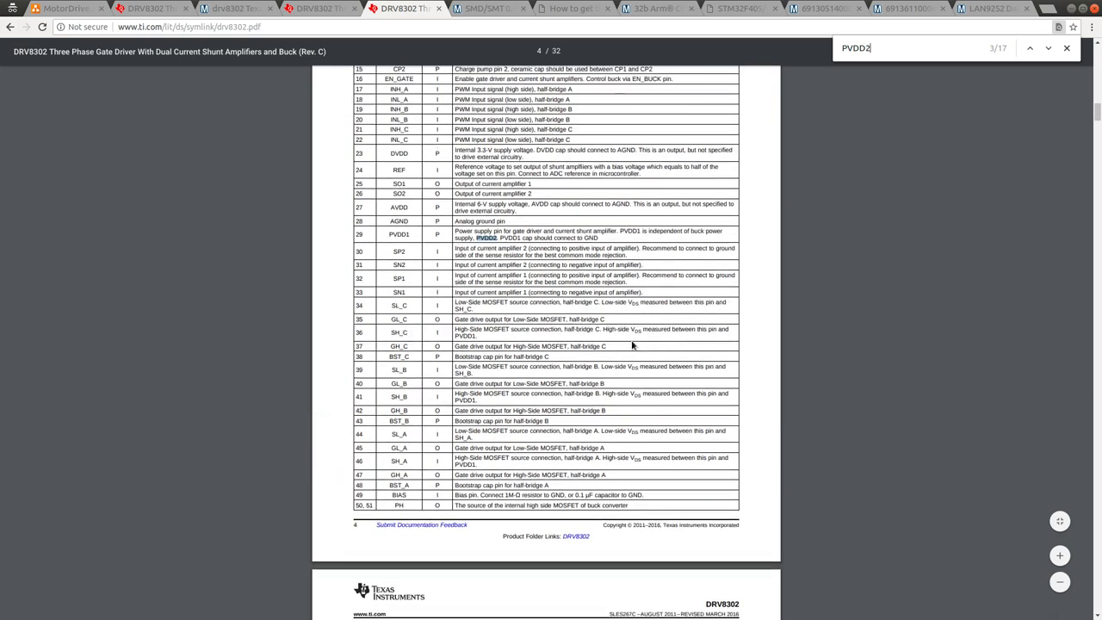
scroll(632, 345, up, 5)
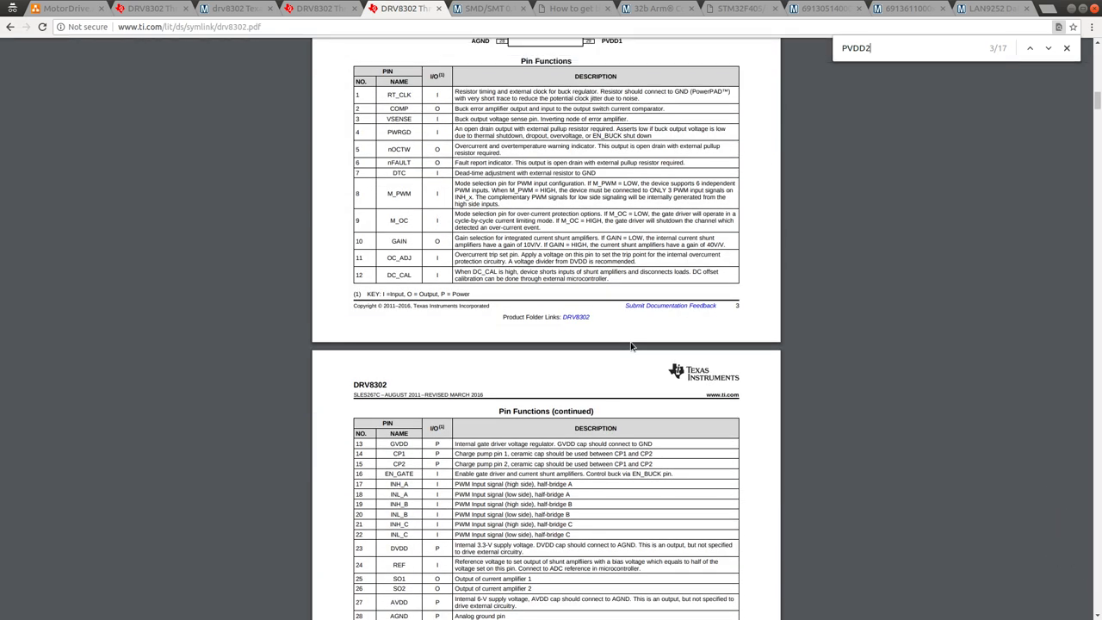
scroll(631, 346, down, 3)
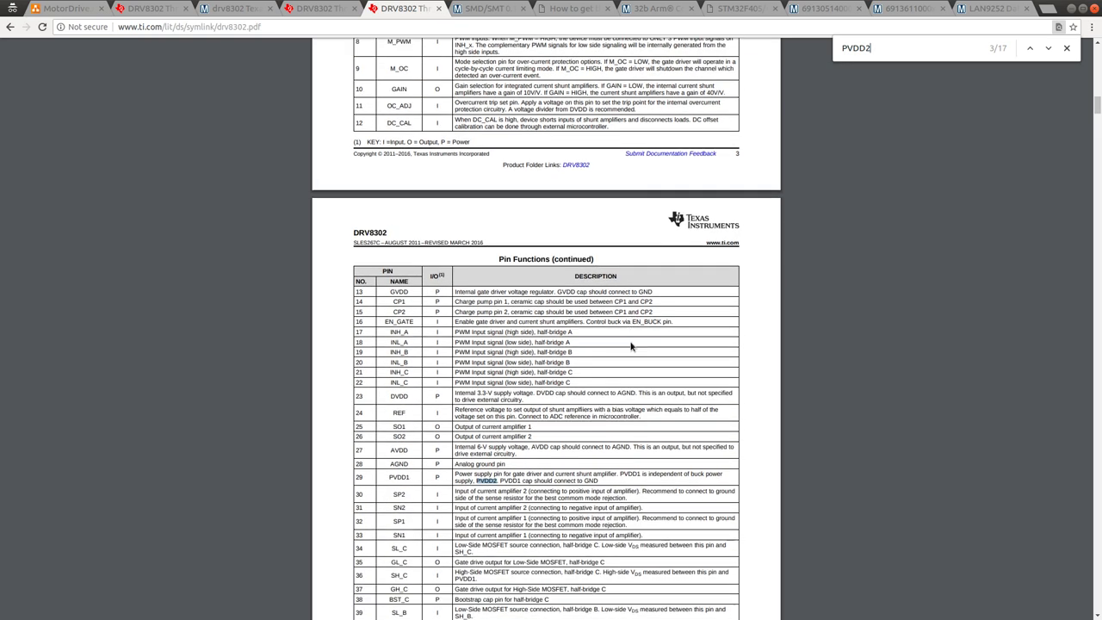
scroll(631, 346, down, 4)
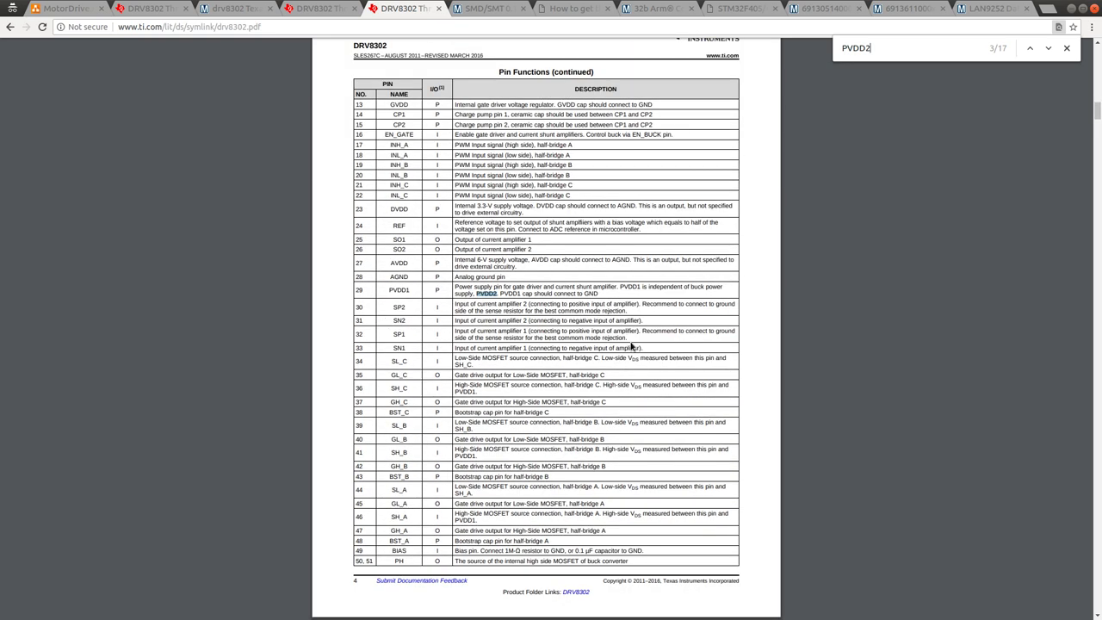
Search the datasheet for "DTC" and examine the matches on the dead-time resistor range and gate timing characteristics.
key(ctrl+f)
text(D)
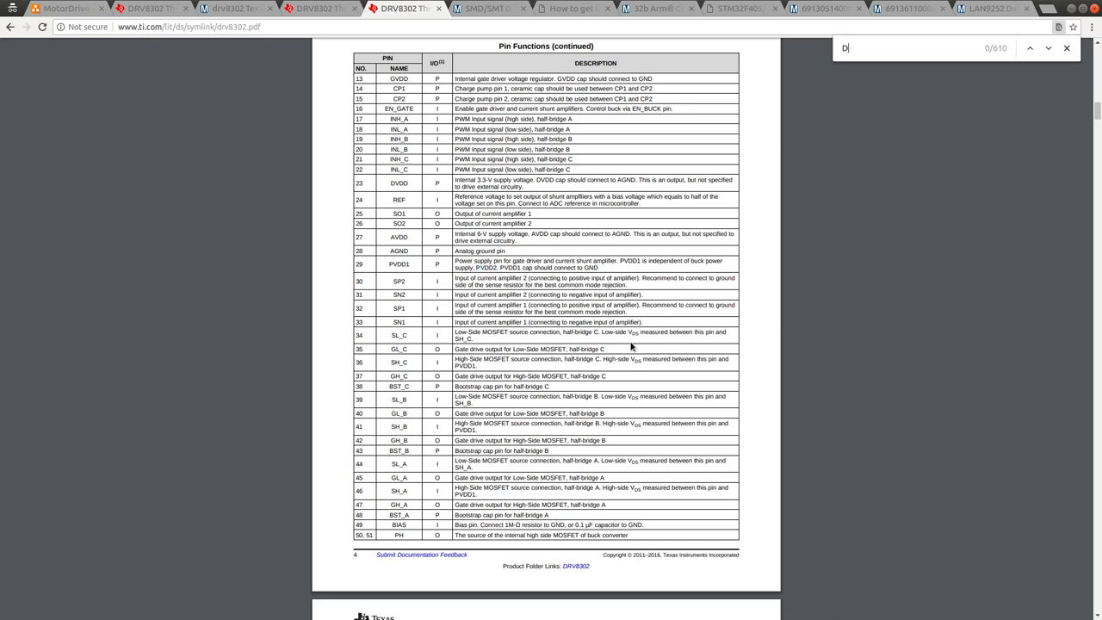
text(TC)
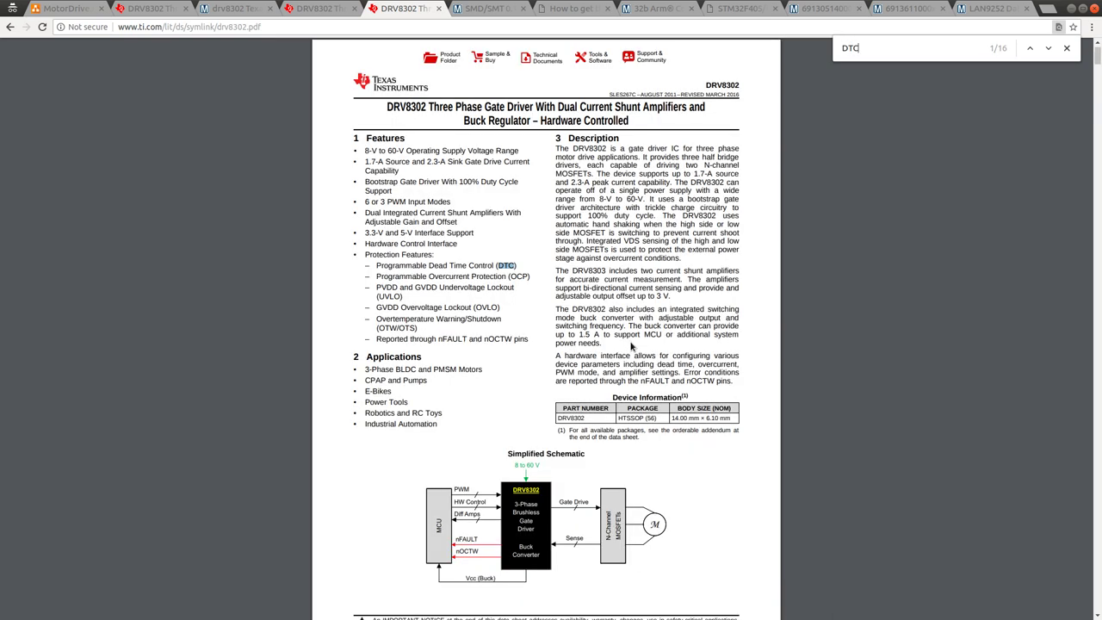
key(Return)
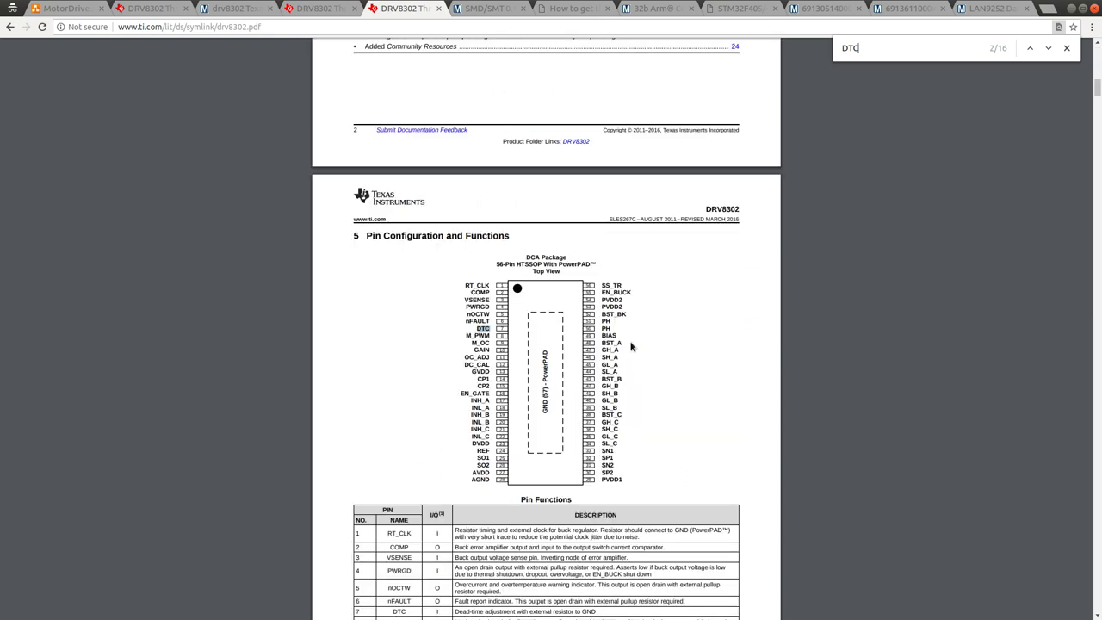
key(Return)
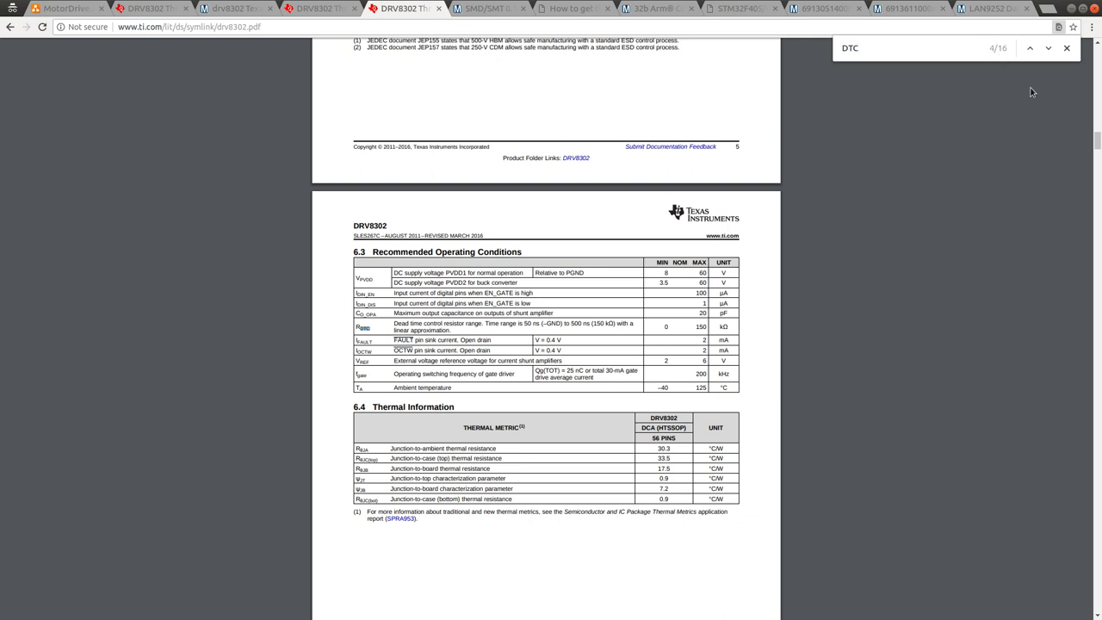
click(1048, 50)
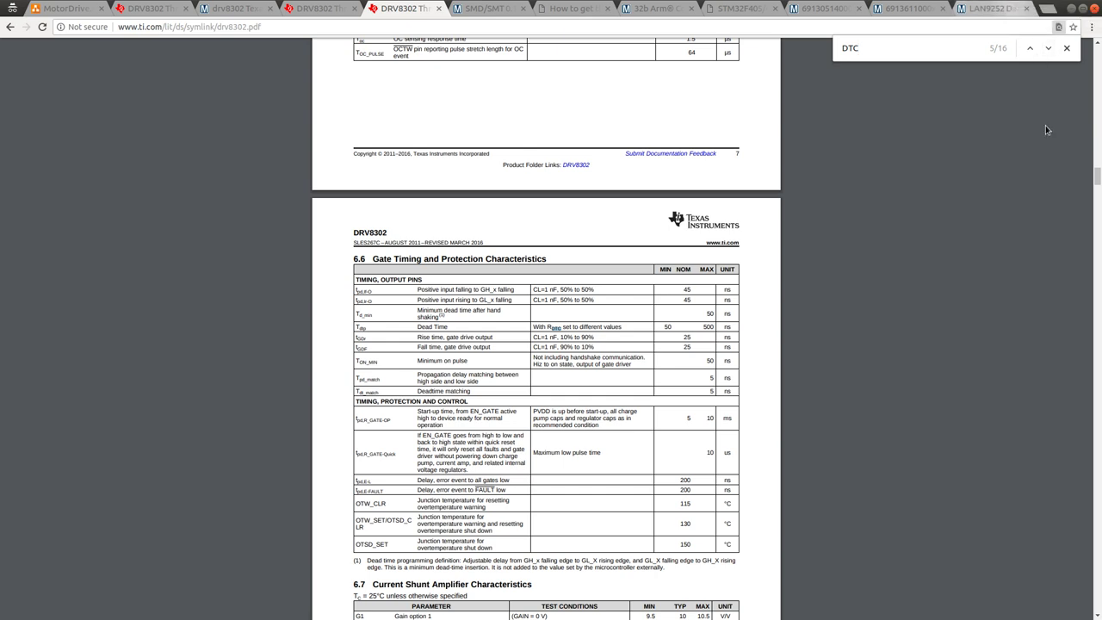
Switch between the datasheet and Eeschema to compare the dead-time resistor entry with the DTC pin connection.
key(alt+Tab)
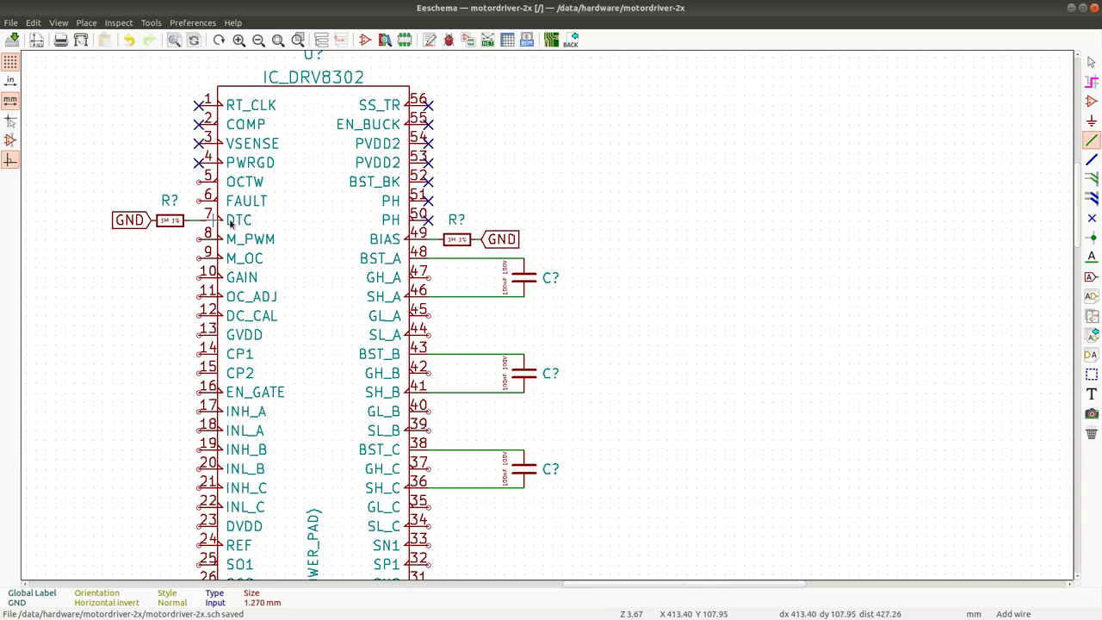
key(alt+Tab)
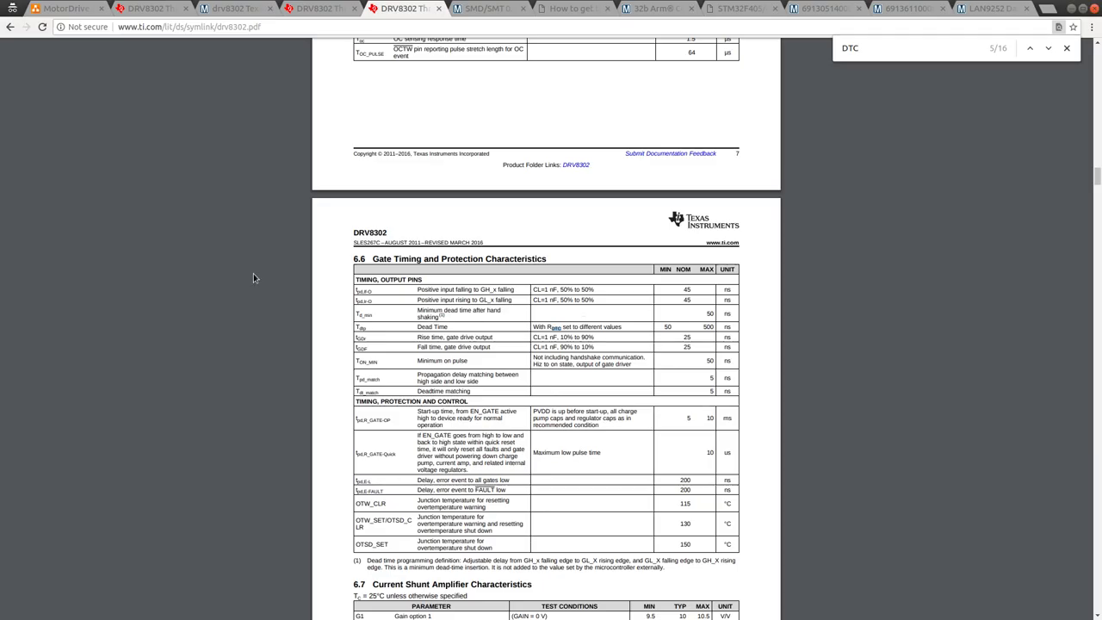
key(alt+Tab)
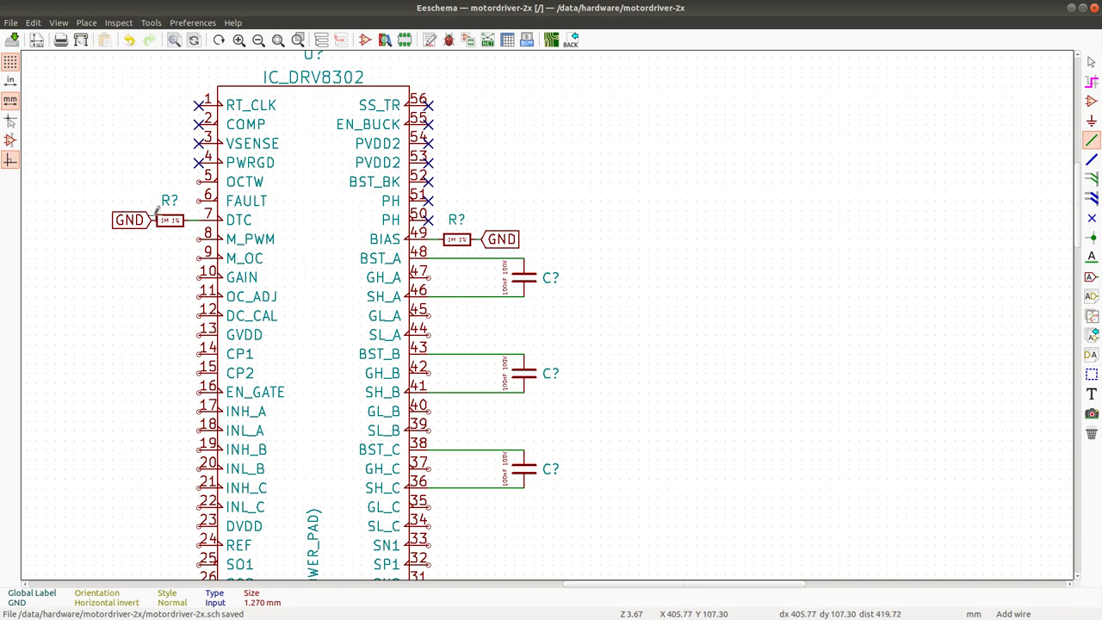
scroll(534, 348, down, 2)
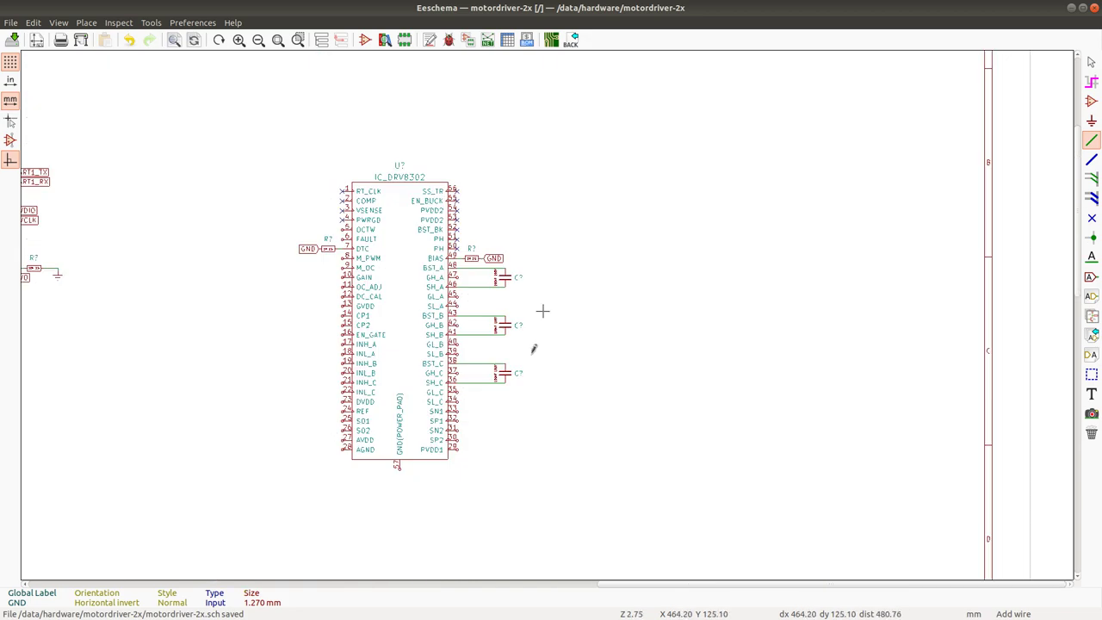
scroll(534, 348, down, 1)
scroll(542, 319, up, 3)
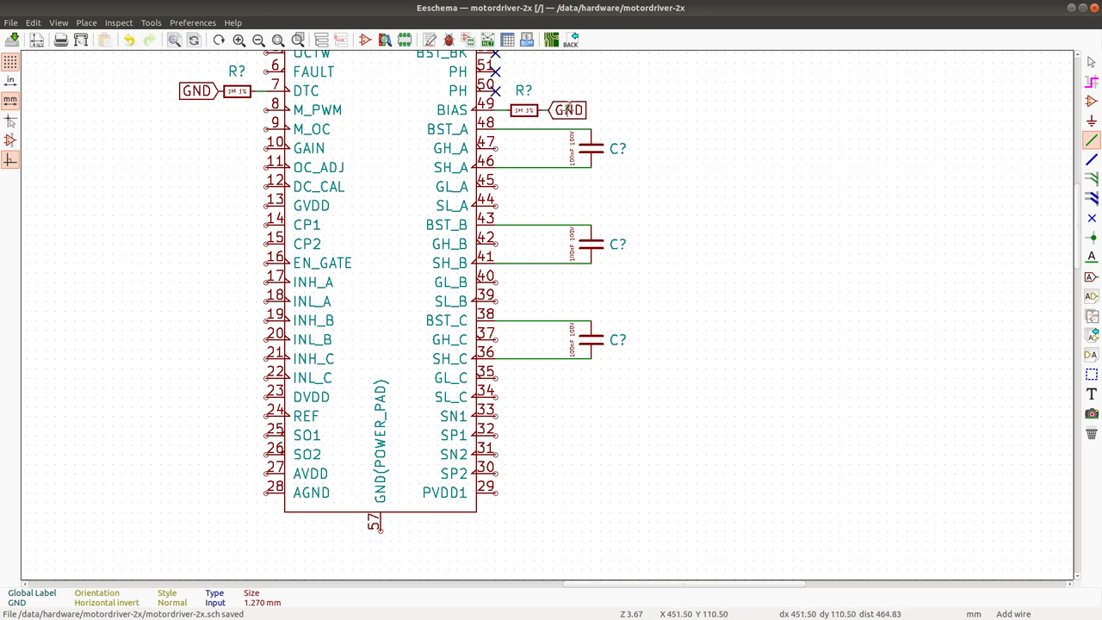
key(c)
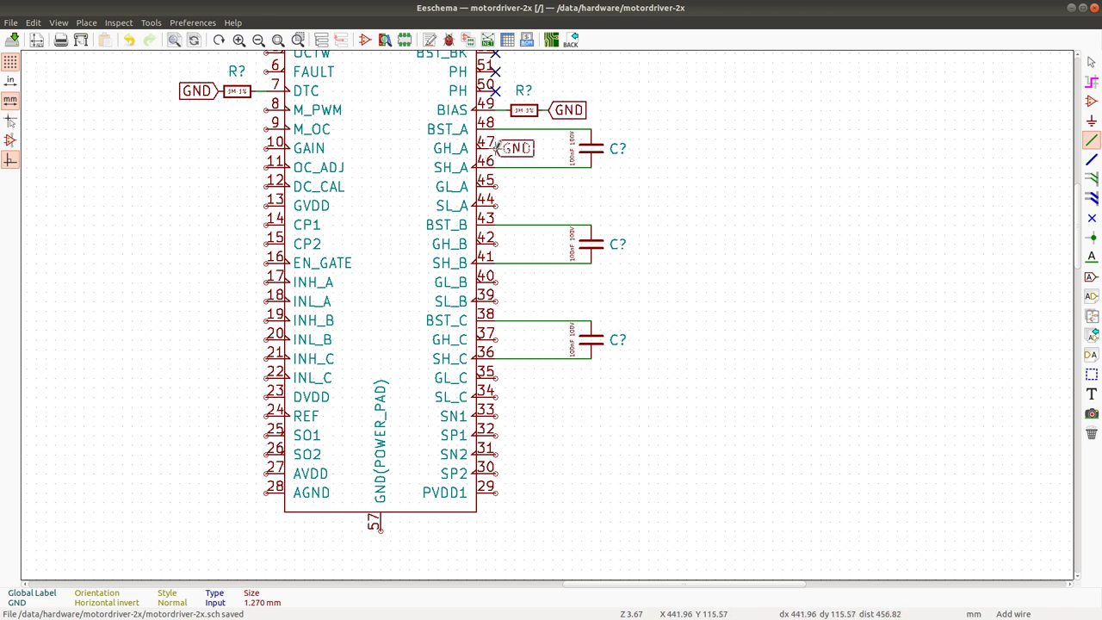
click(497, 147)
key(Delete)
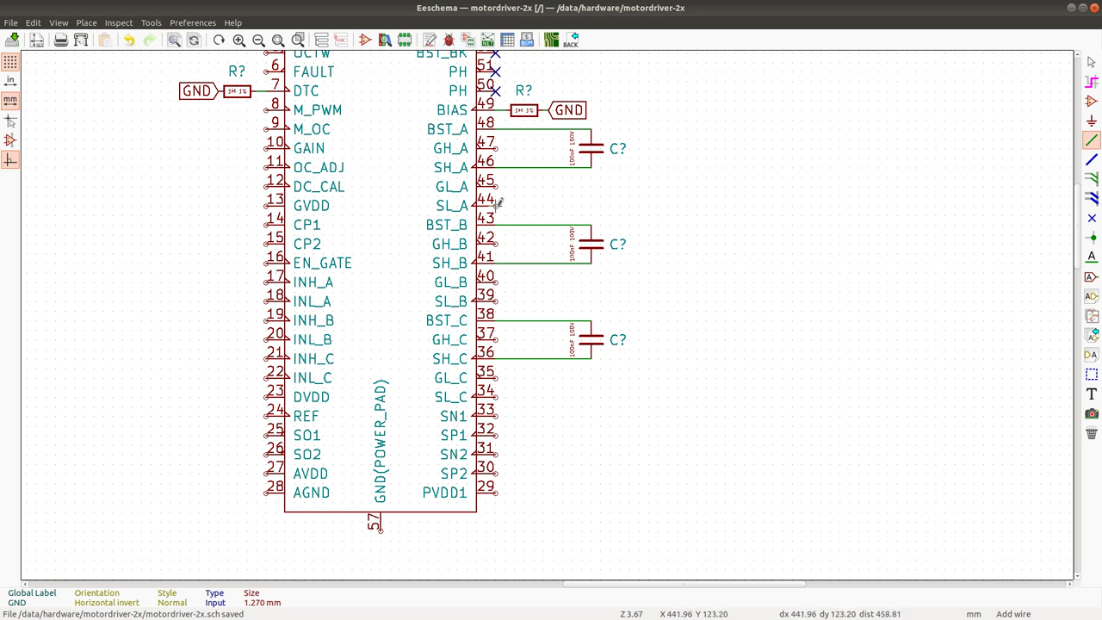
Switch to the browser's other DRV8302 datasheet tab and examine the Typical Application circuit's gate outputs and MOSFET half-bridges.
key(alt+Tab)
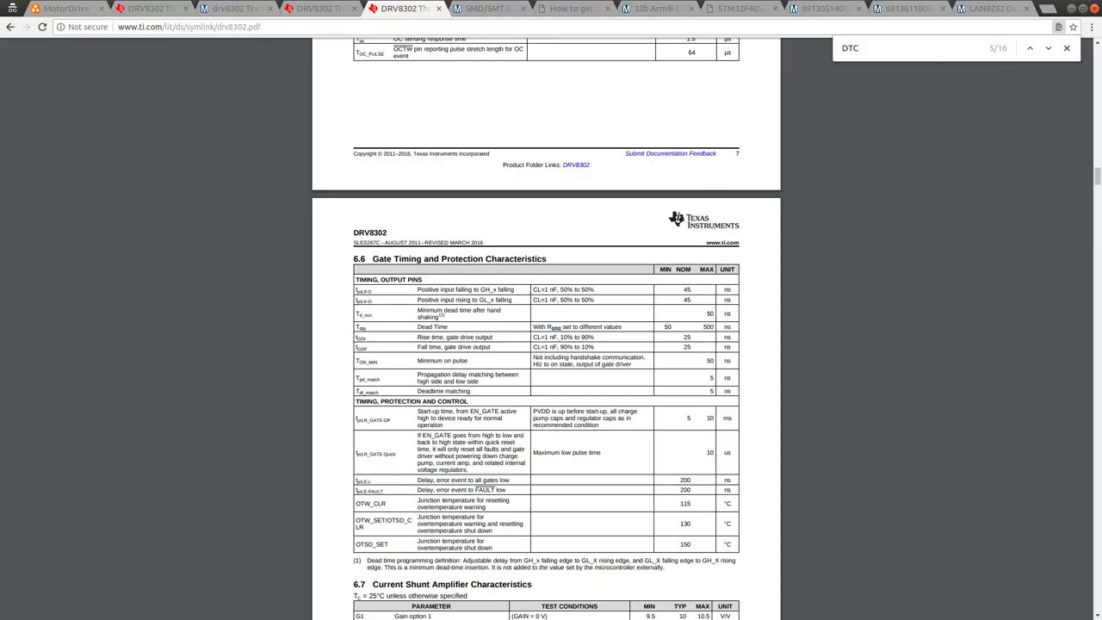
key(ctrl+Page_Up)
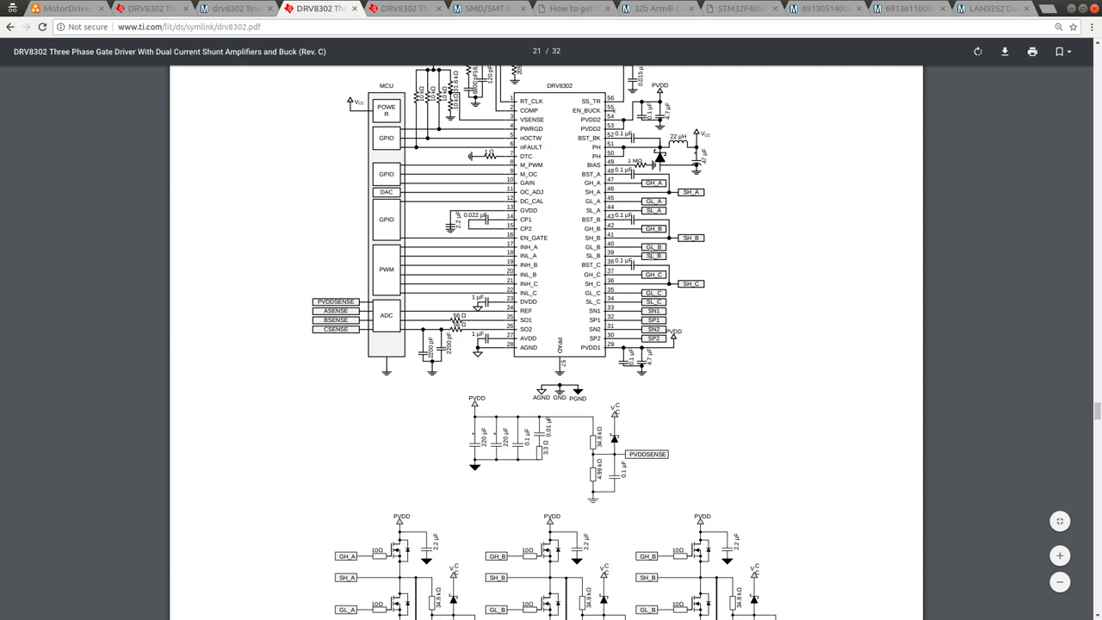
scroll(465, 558, down, 2)
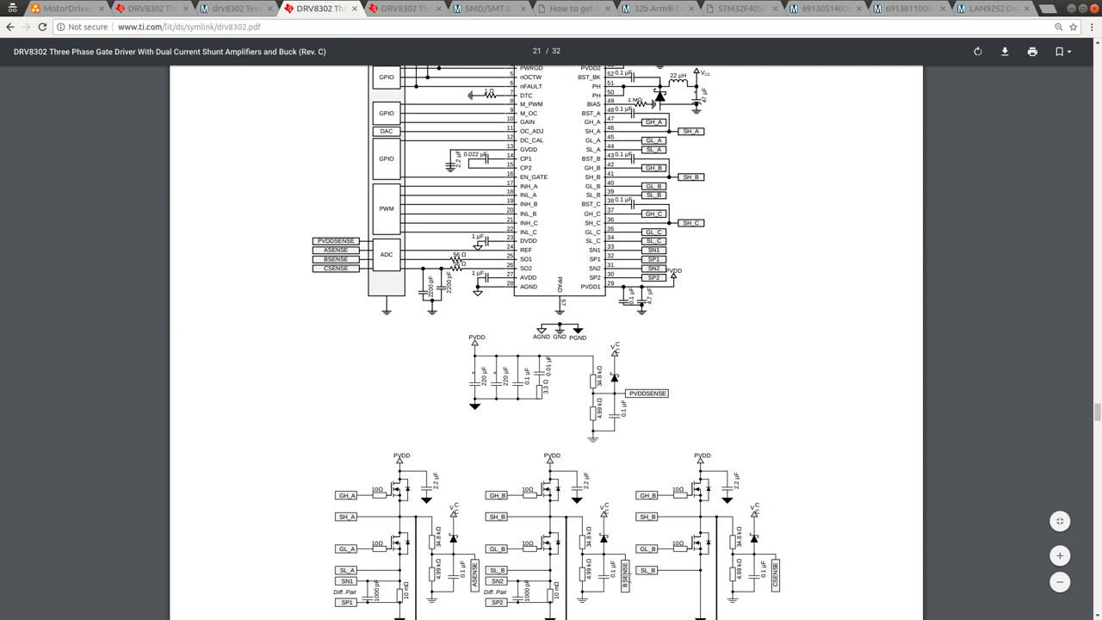
scroll(702, 558, down, 2)
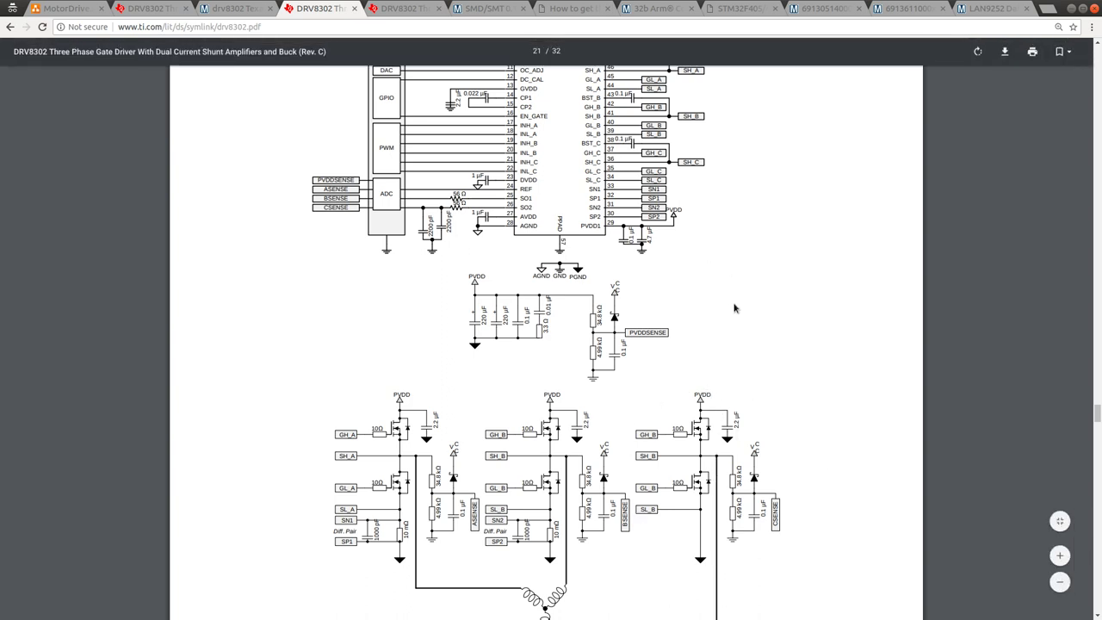
scroll(718, 364, up, 3)
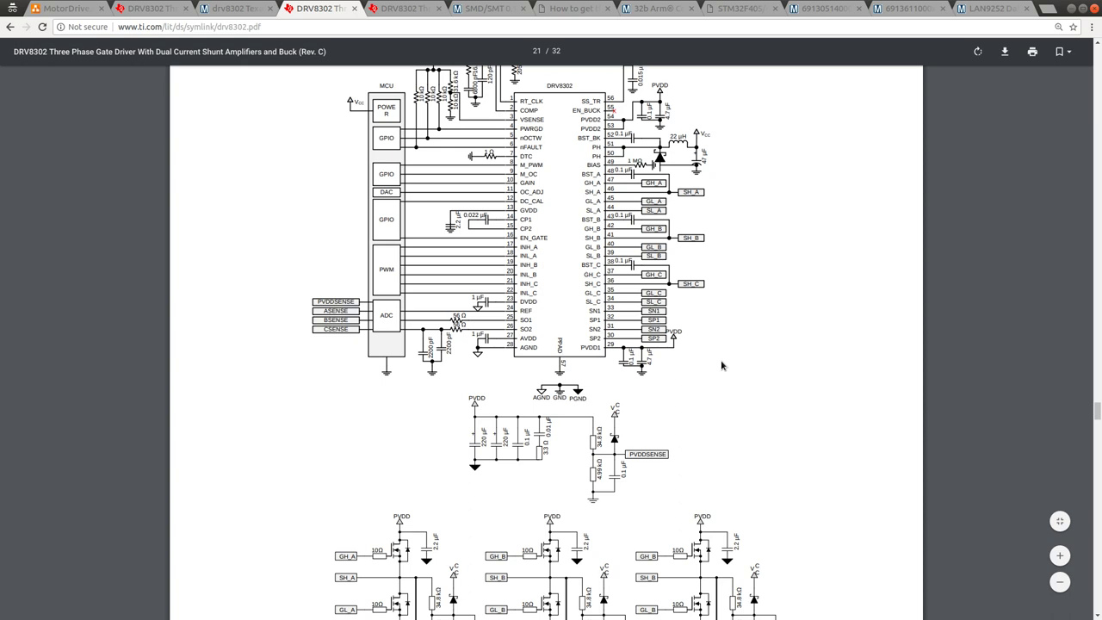
scroll(722, 365, up, 1)
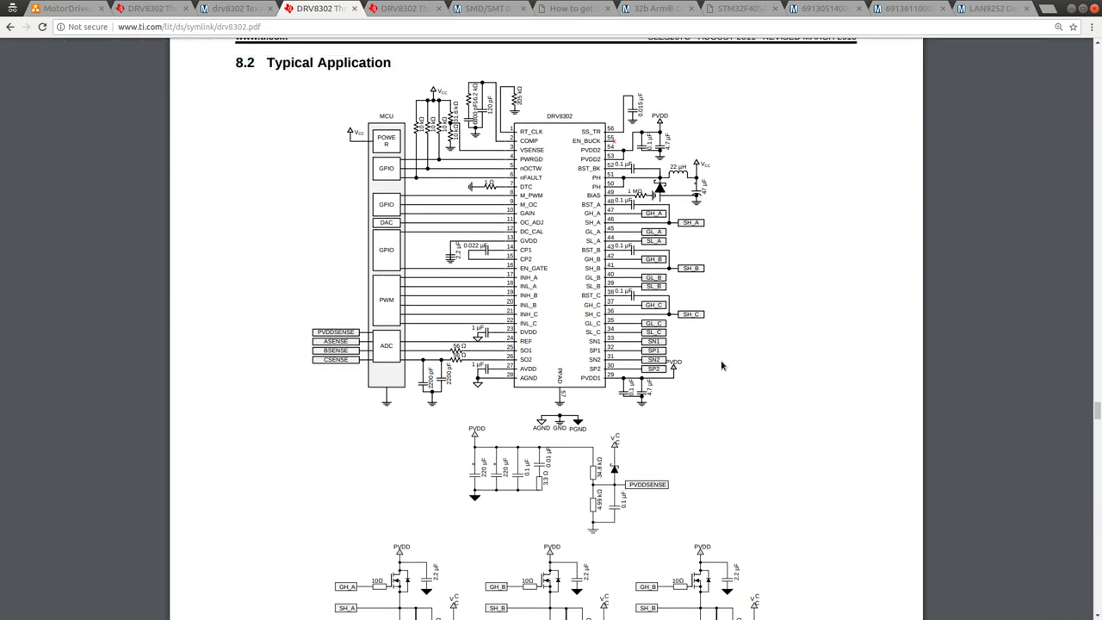
scroll(721, 365, down, 3)
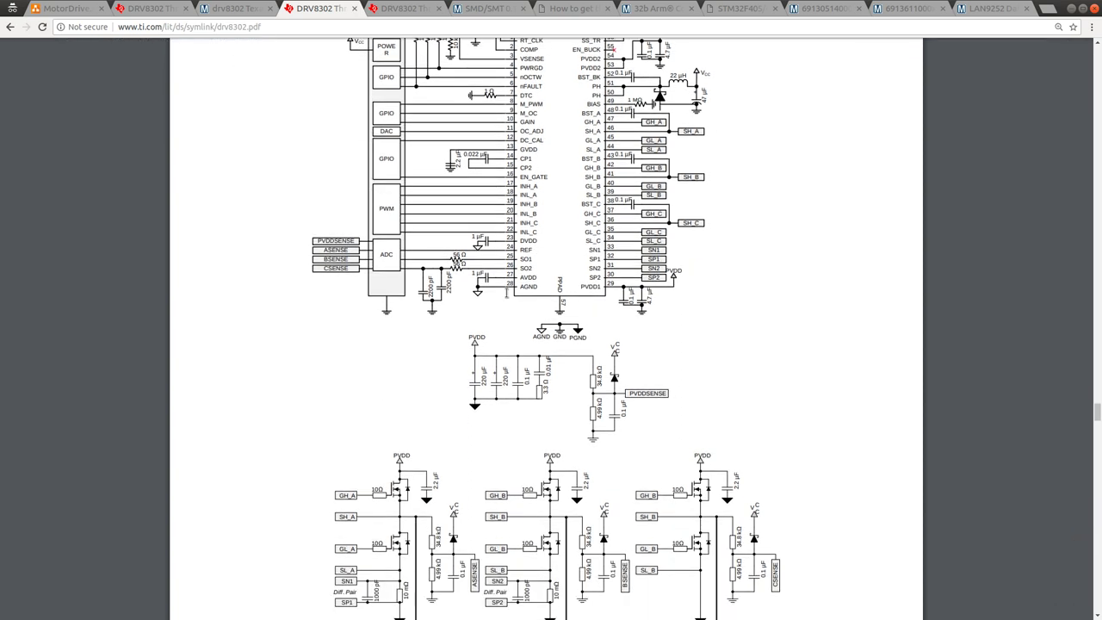
Switch to the Mouser capacitor results tab, search the site for "mosfet" and open the MOSFET category.
click(485, 8)
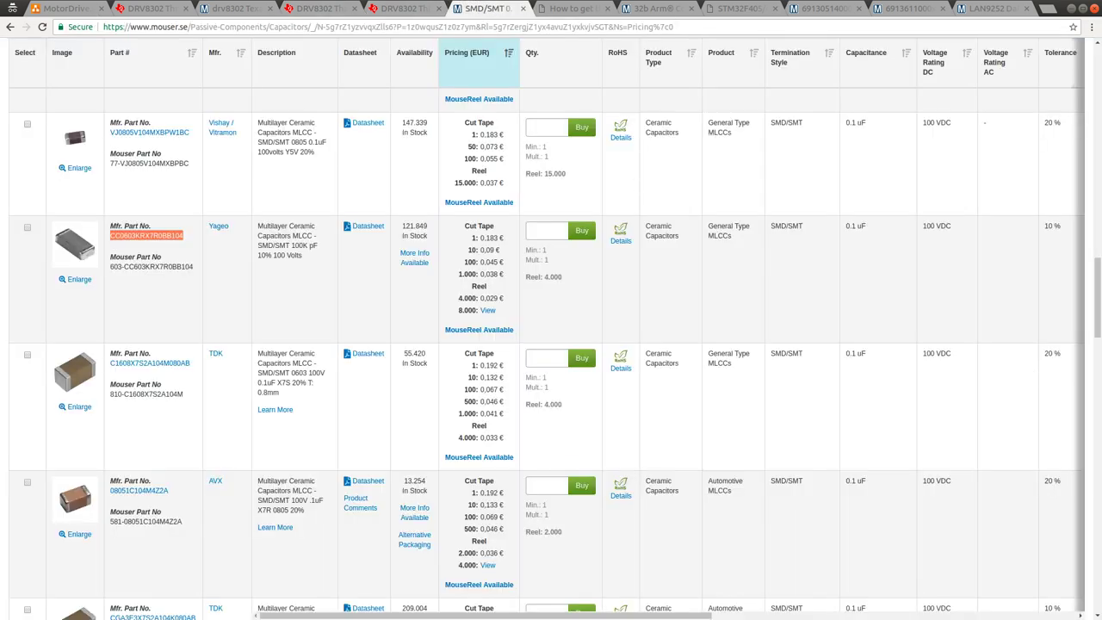
drag(1098, 288, 594, 125)
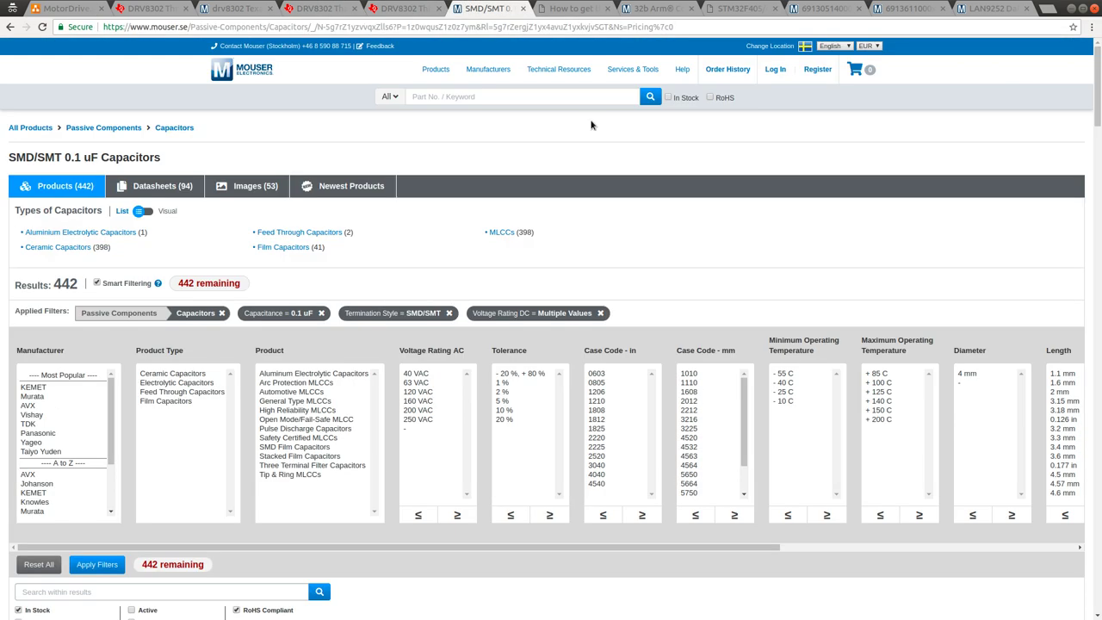
click(497, 96)
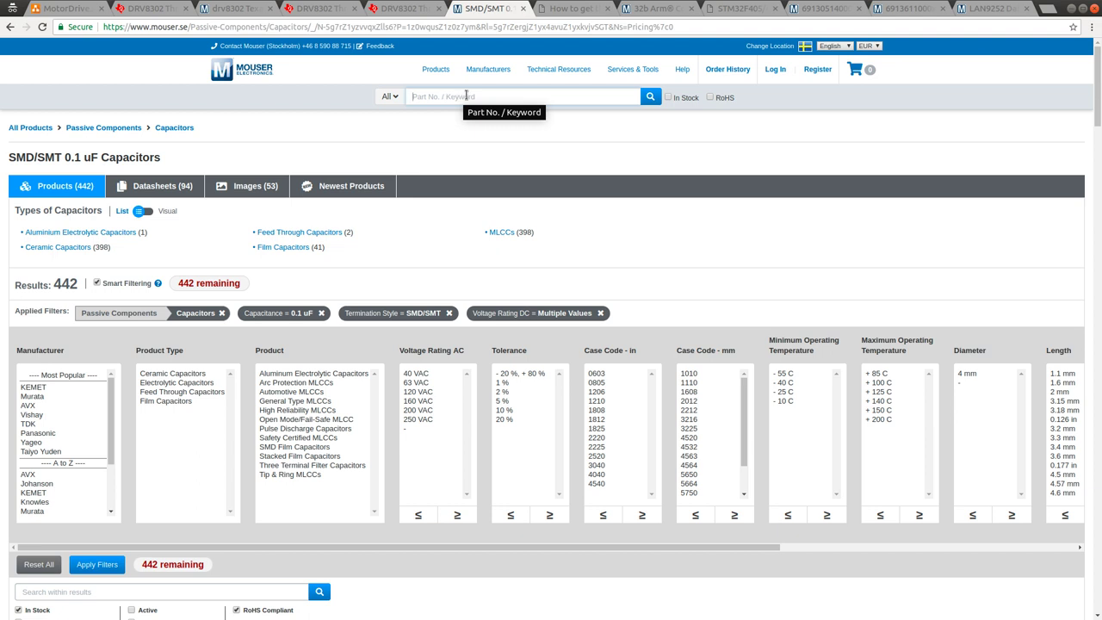
click(466, 95)
text(mosfet)
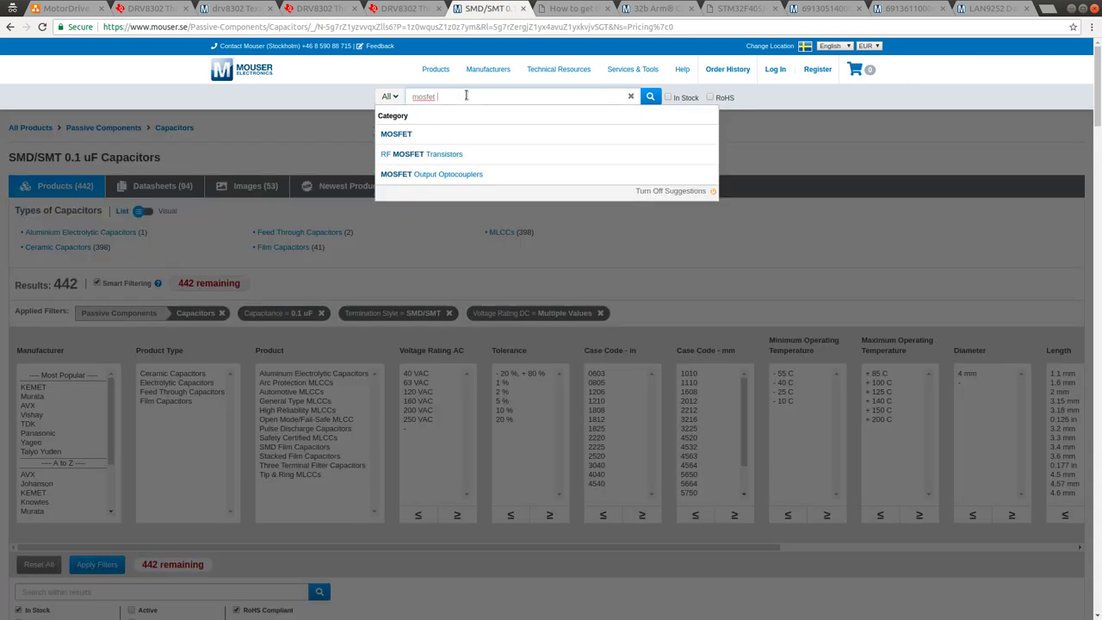
click(435, 133)
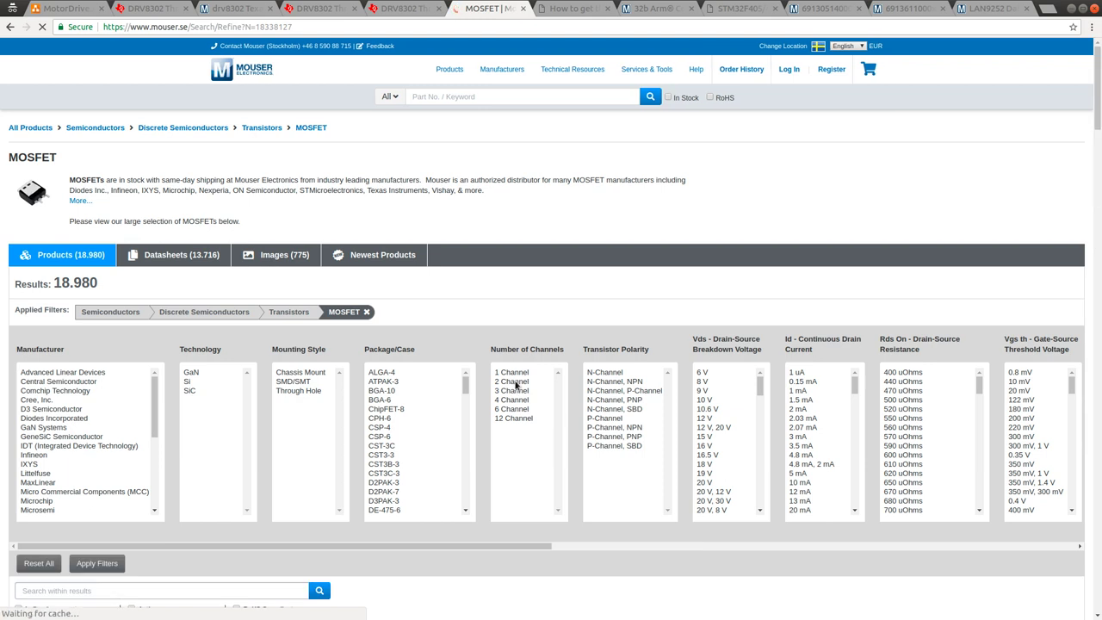
Filter the MOSFETs to 2 Channel, N-Channel parts with a drain-source breakdown voltage of 62 V or greater.
click(513, 382)
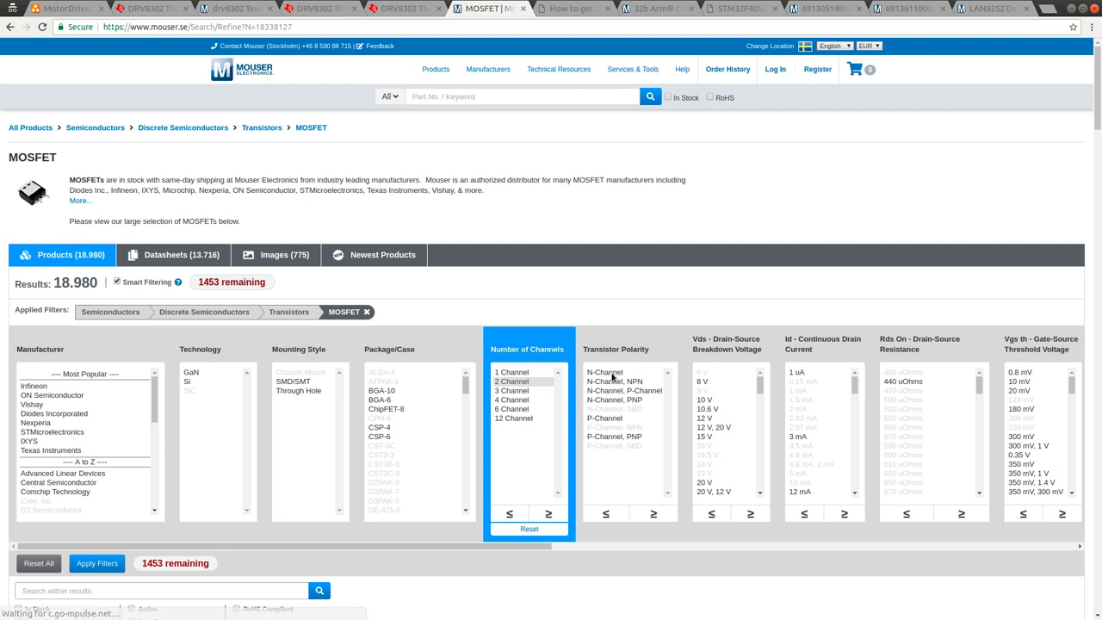
click(615, 372)
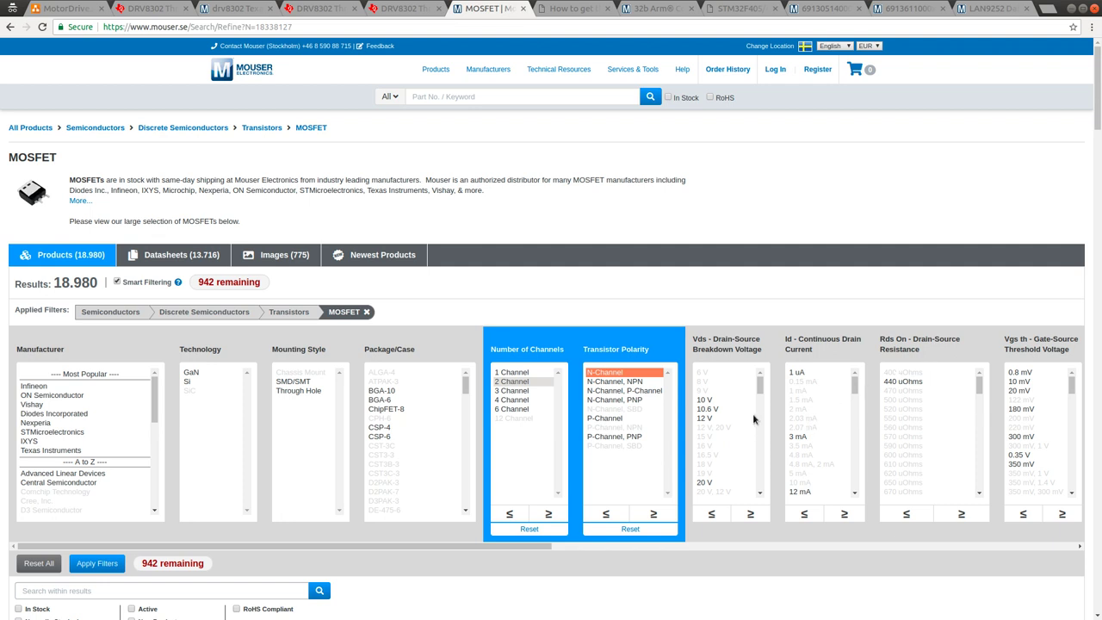
scroll(774, 456, down, 3)
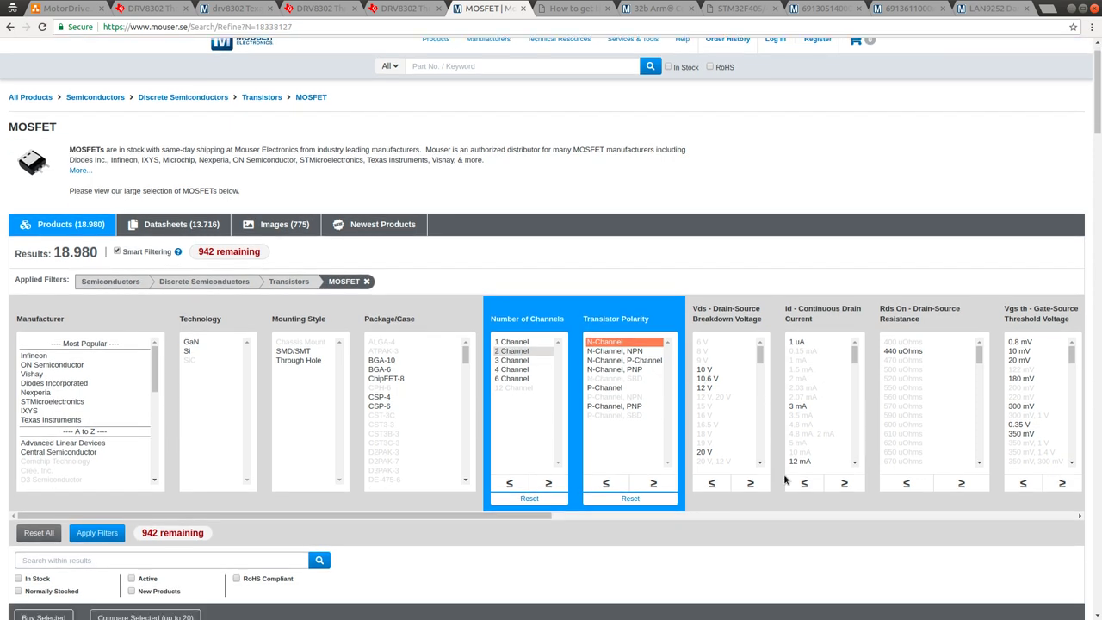
scroll(785, 489, down, 3)
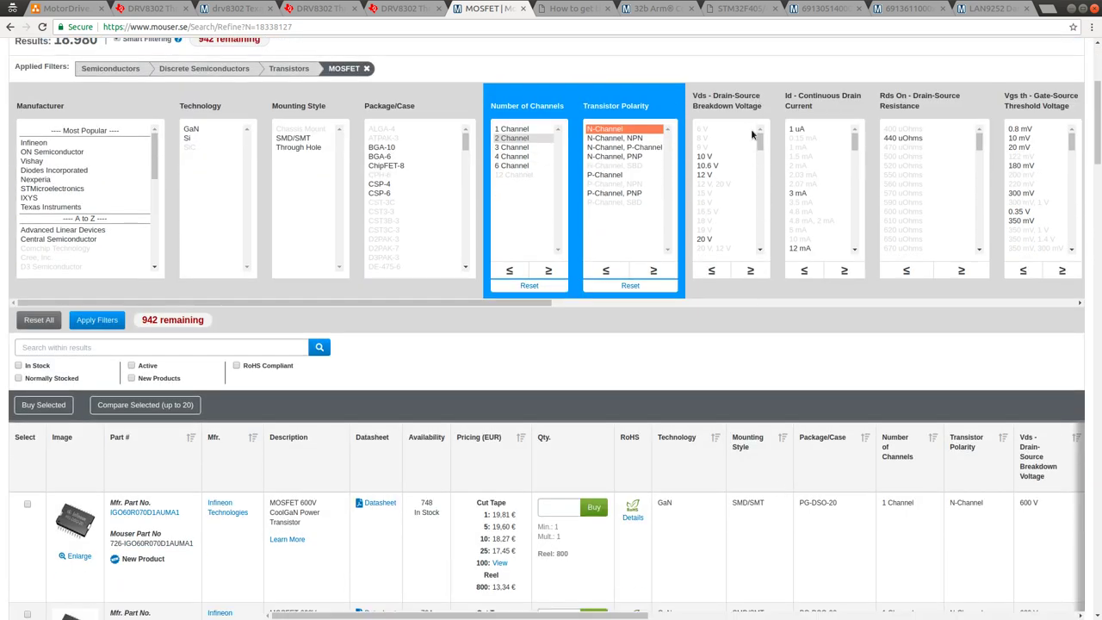
drag(759, 145, 760, 179)
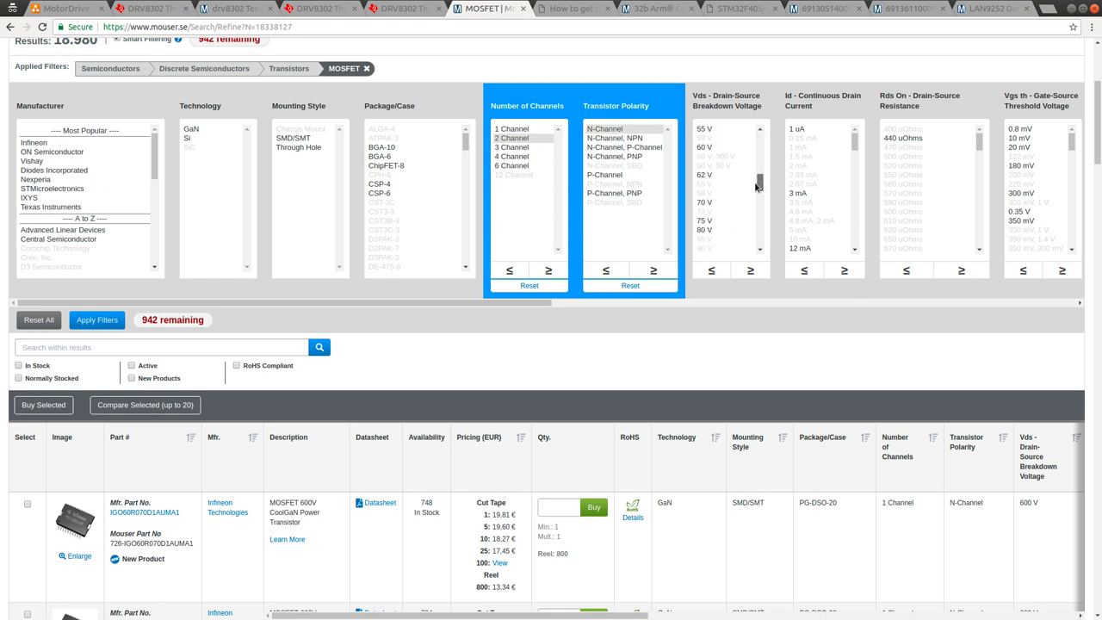
click(704, 147)
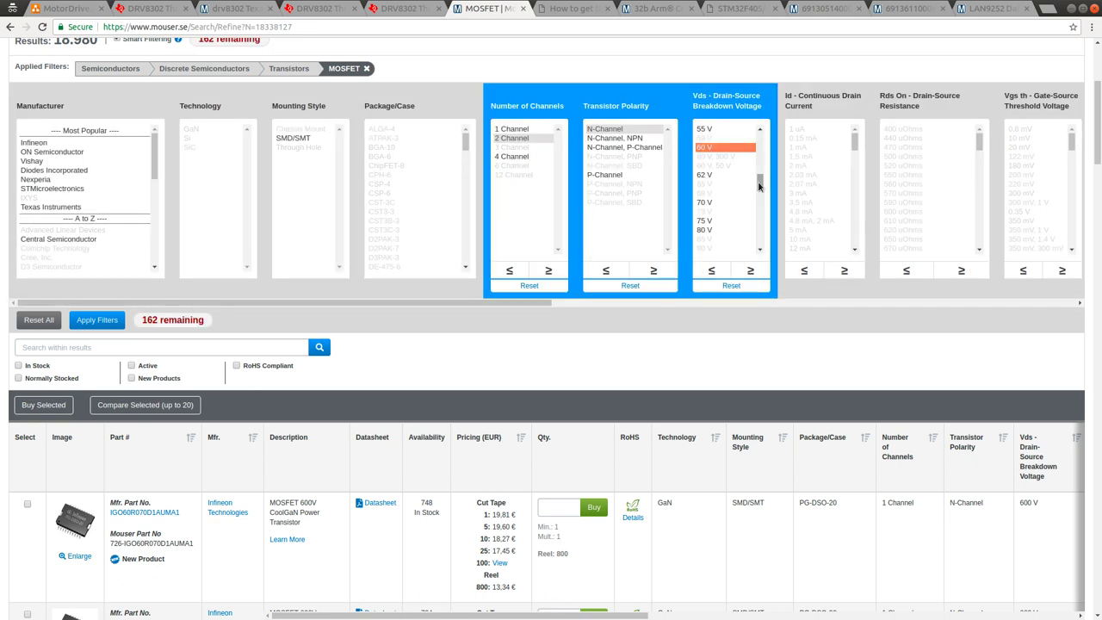
click(705, 176)
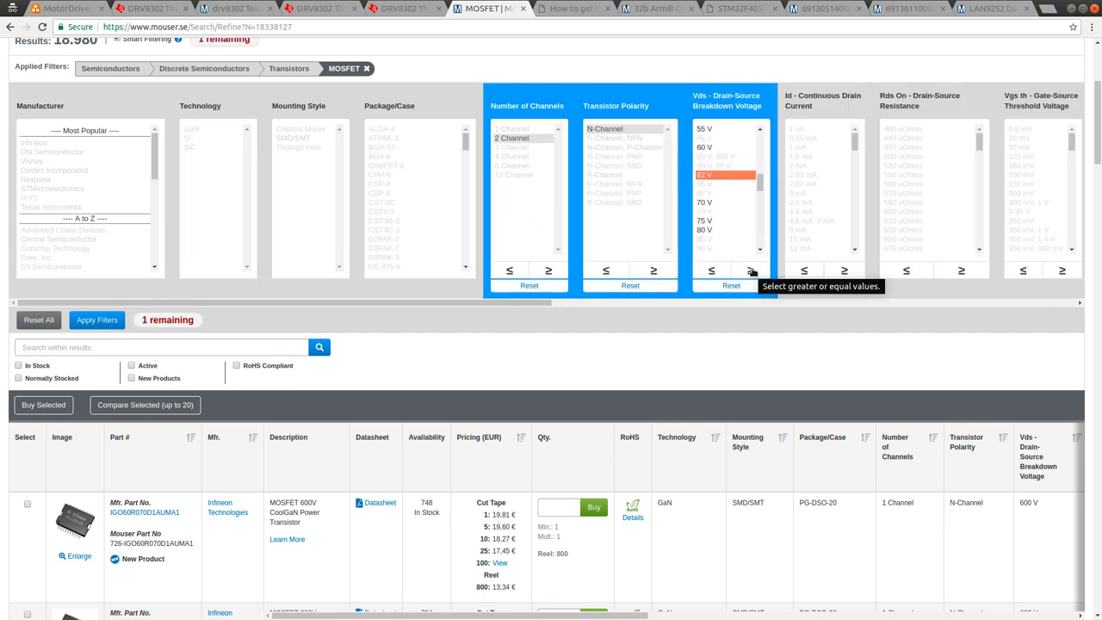
click(750, 270)
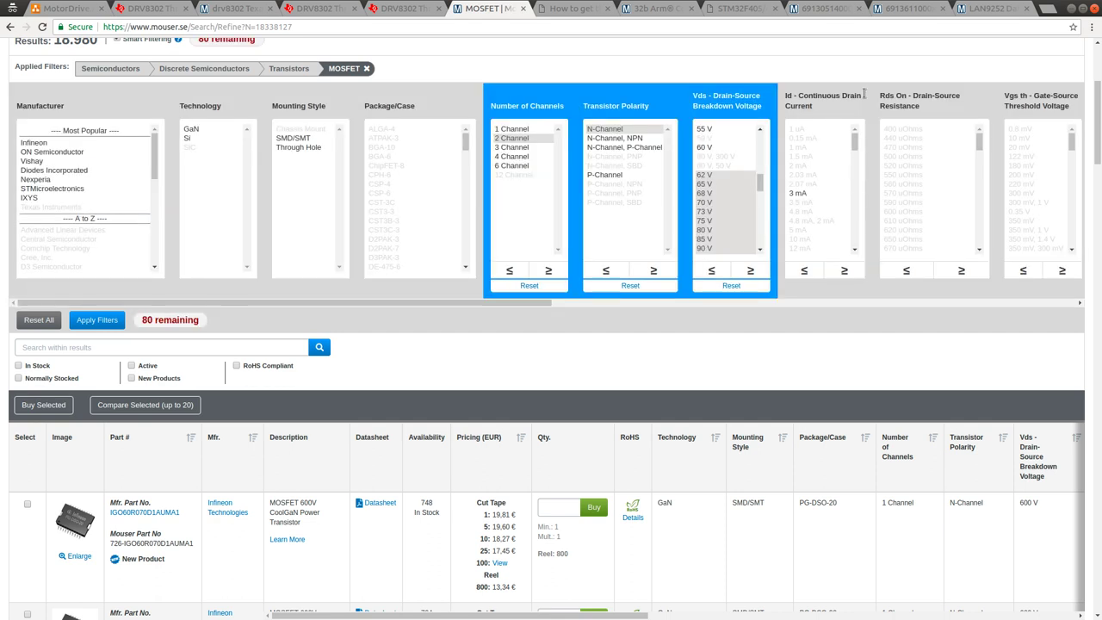
Restrict the continuous drain current filter to 48 A and greater.
drag(855, 141, 855, 205)
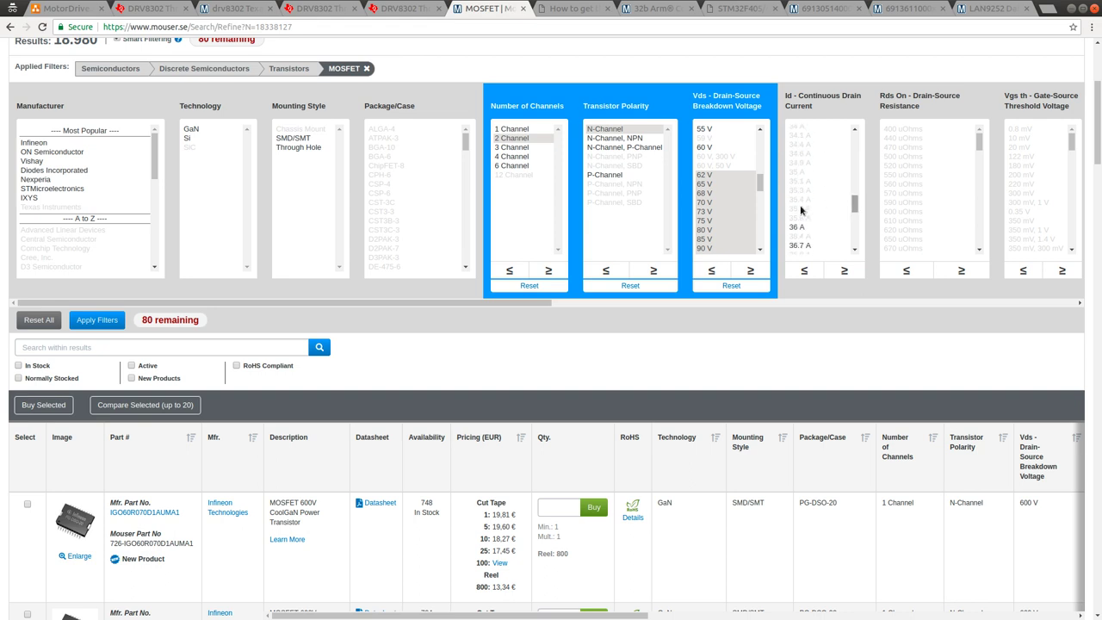
scroll(803, 210, down, 5)
scroll(812, 205, down, 6)
scroll(800, 168, up, 2)
click(799, 163)
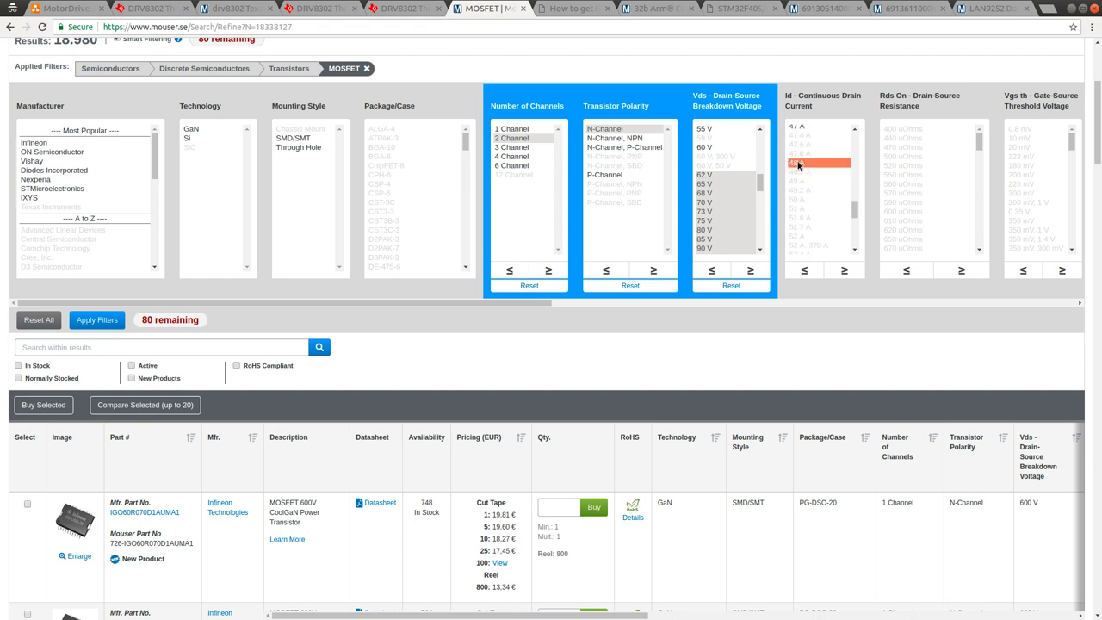
click(846, 271)
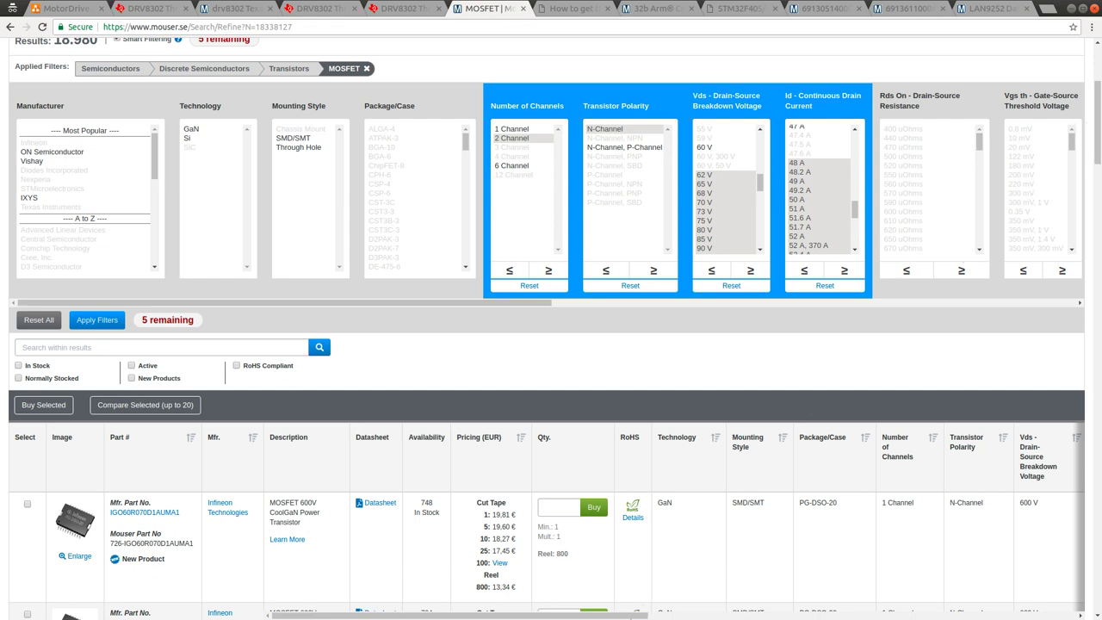
Restrict the gate-source voltage filter to 20 V and greater.
drag(626, 618, 582, 617)
drag(535, 319, 660, 331)
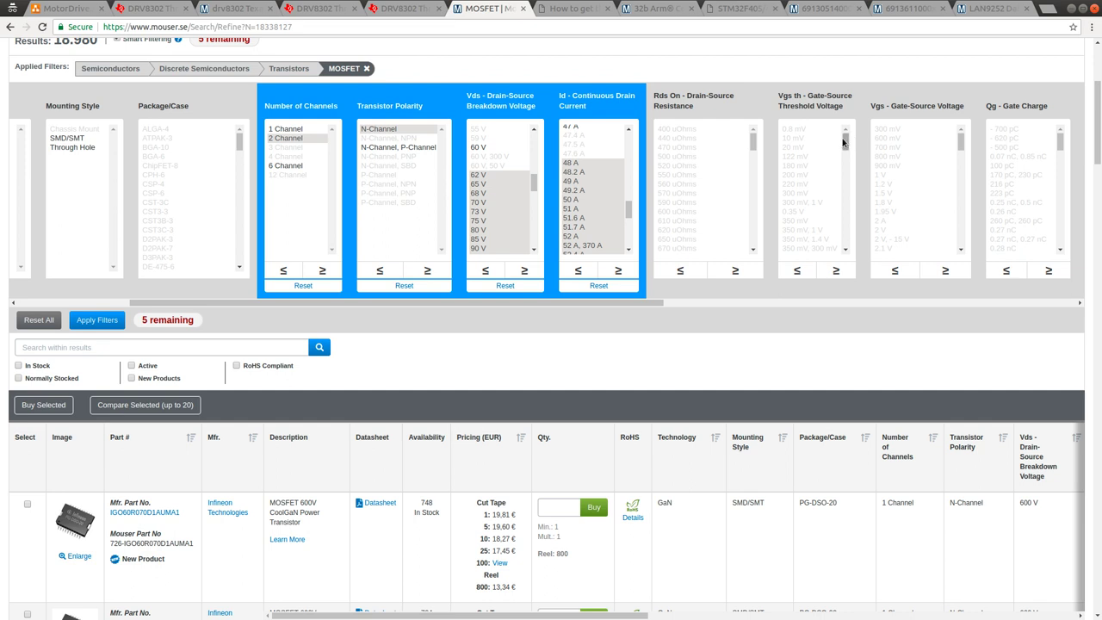
drag(852, 218, 854, 133)
drag(963, 148, 959, 222)
click(882, 149)
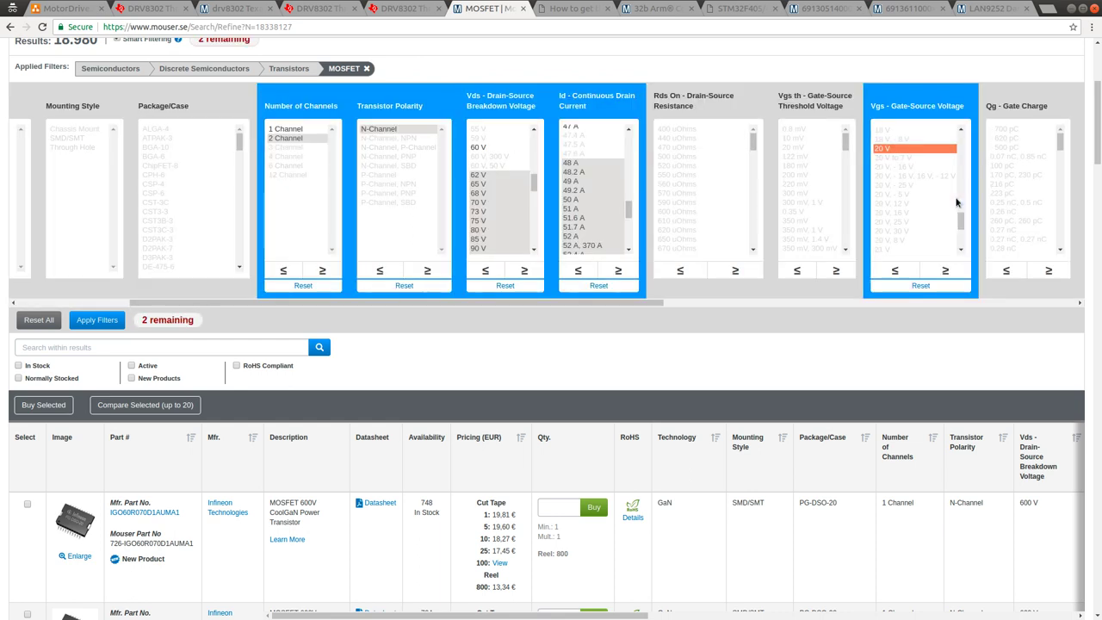
mouse_move(962, 228)
mouse_down()
mouse_move(963, 248)
mouse_move(962, 209)
mouse_up()
click(943, 274)
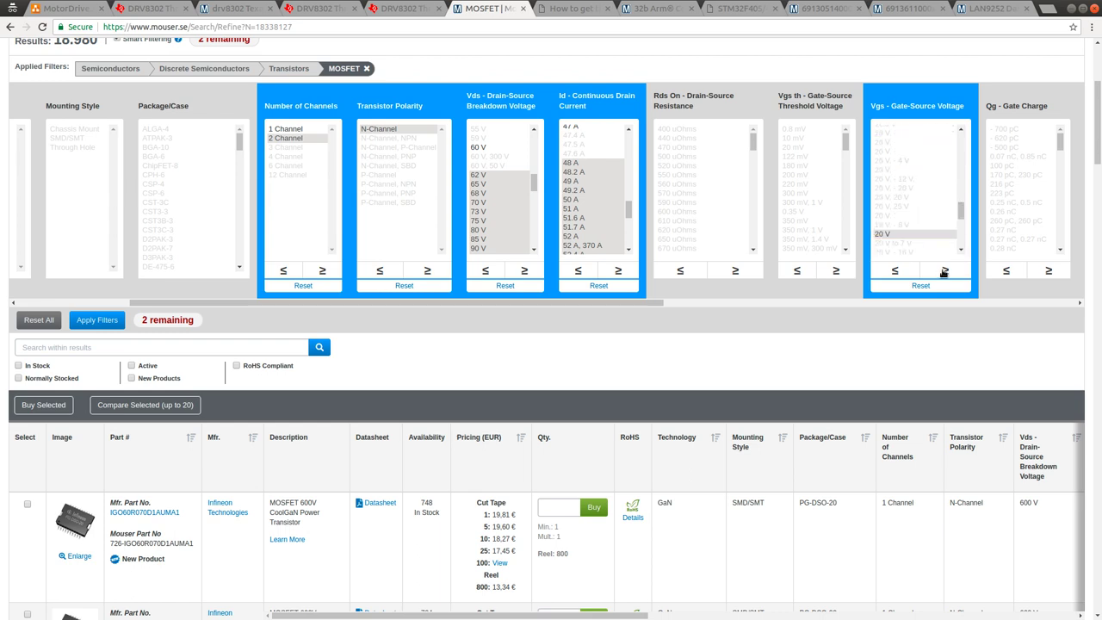
click(945, 271)
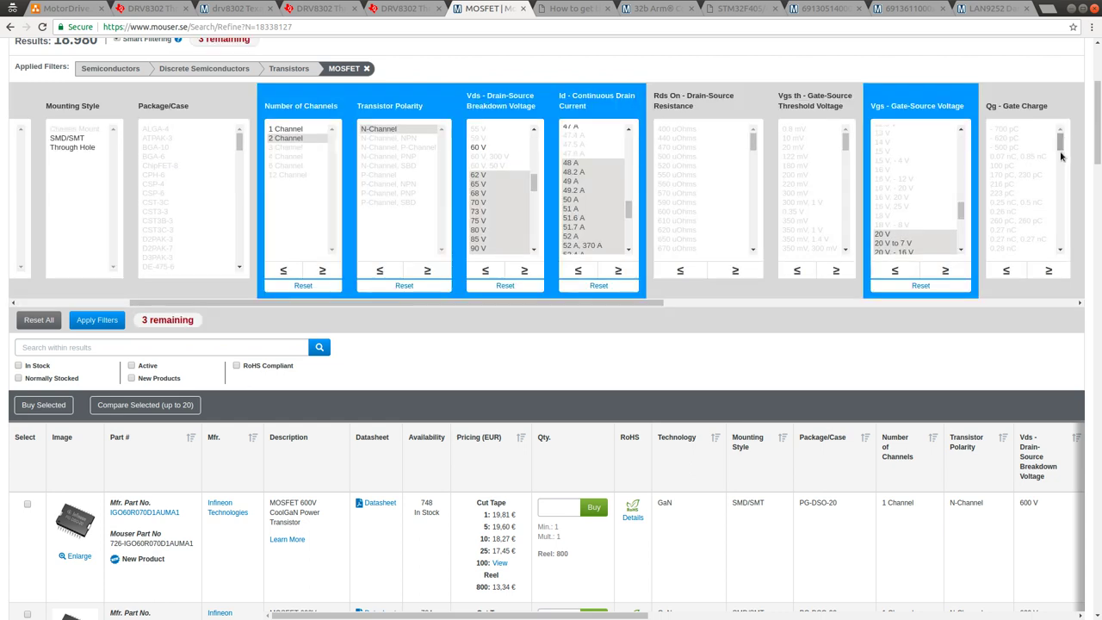
Apply the selected MOSFET filters and review the specification columns of the matching parts.
scroll(1057, 172, down, 5)
scroll(1055, 228, up, 5)
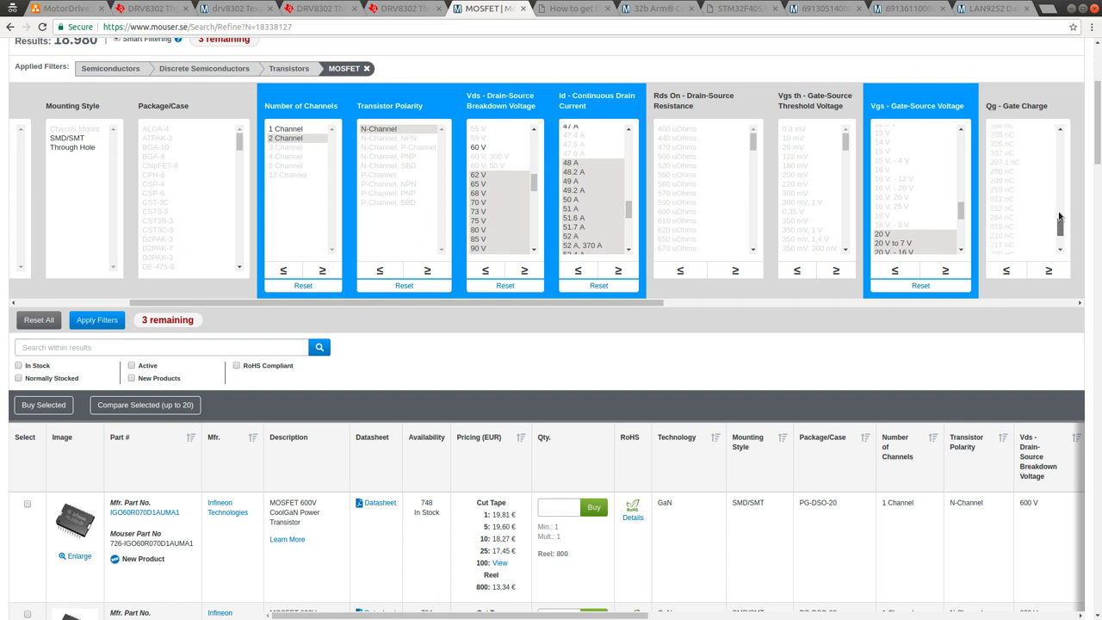
scroll(1060, 199, up, 5)
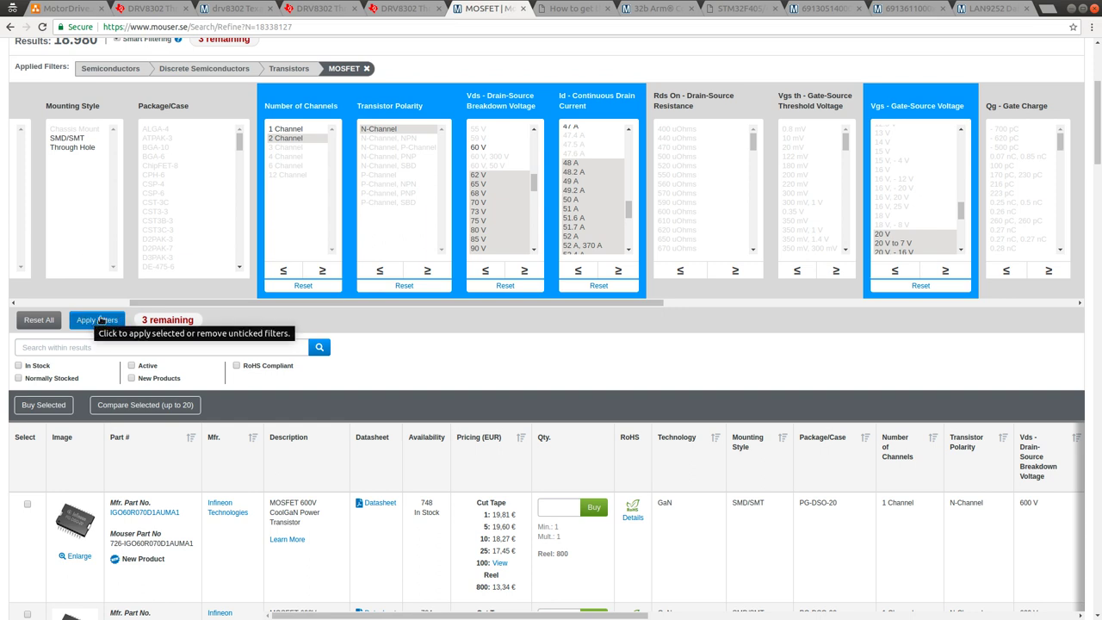
click(96, 322)
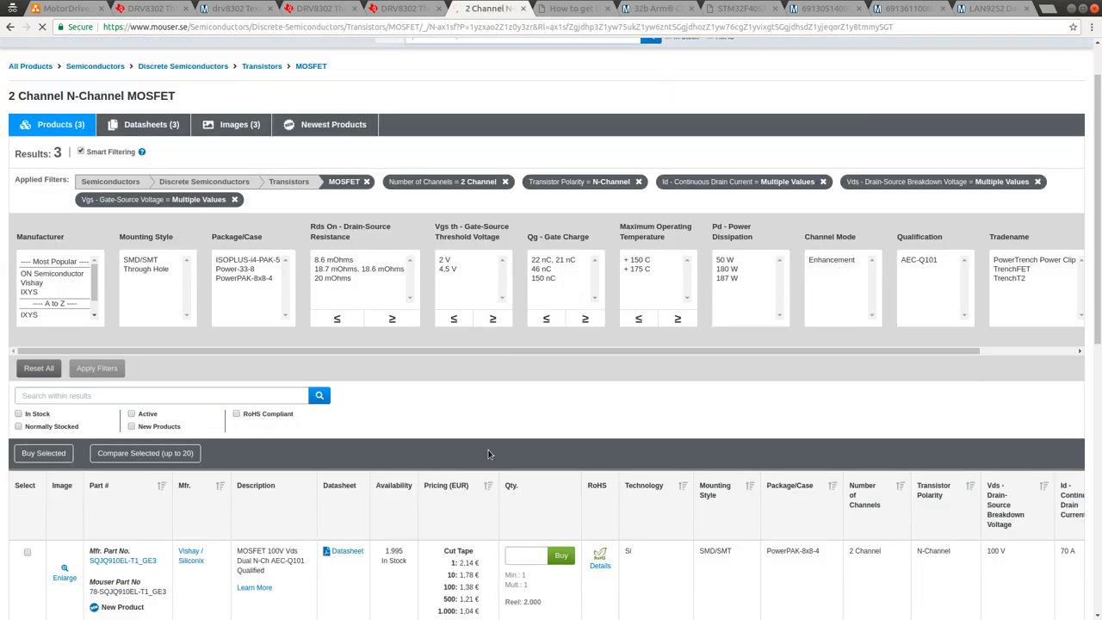
scroll(500, 488, down, 4)
scroll(500, 489, down, 1)
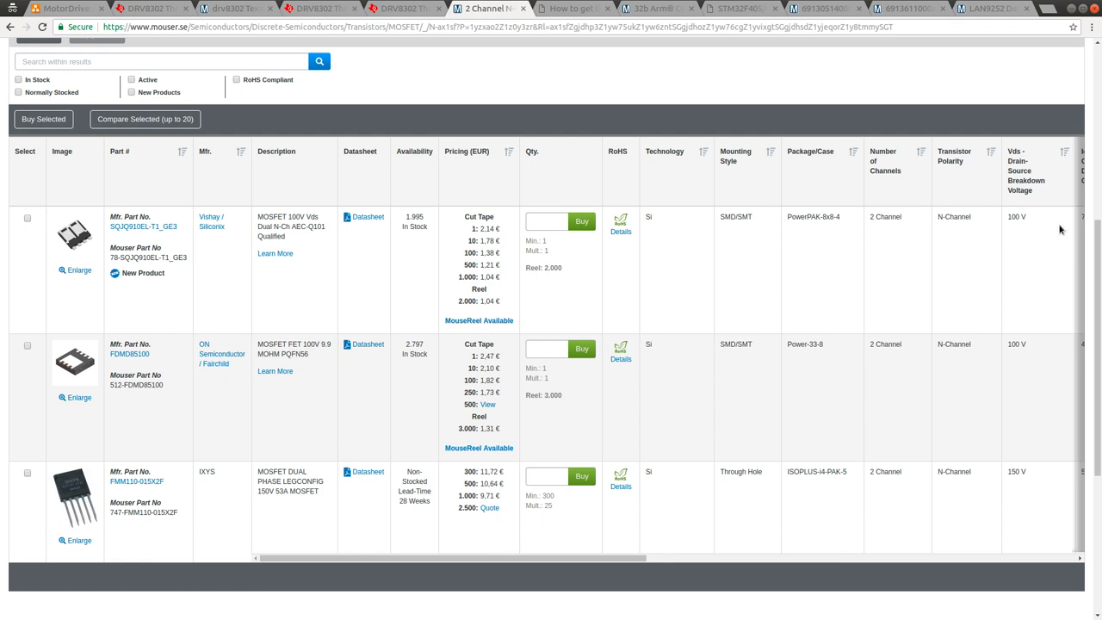
drag(649, 562, 1075, 583)
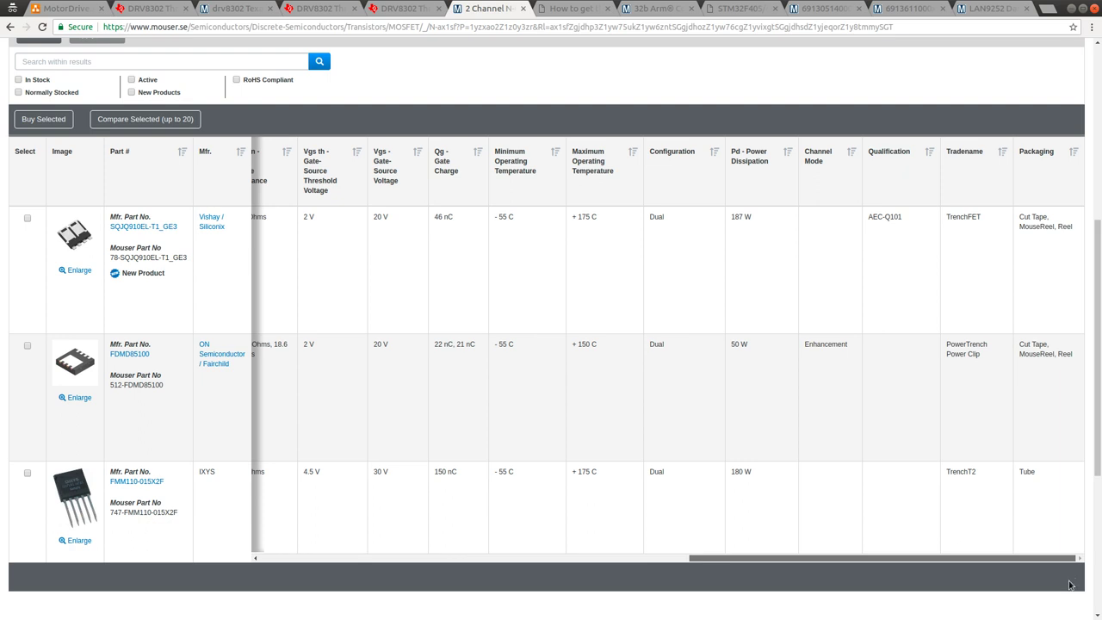
drag(762, 558, 333, 564)
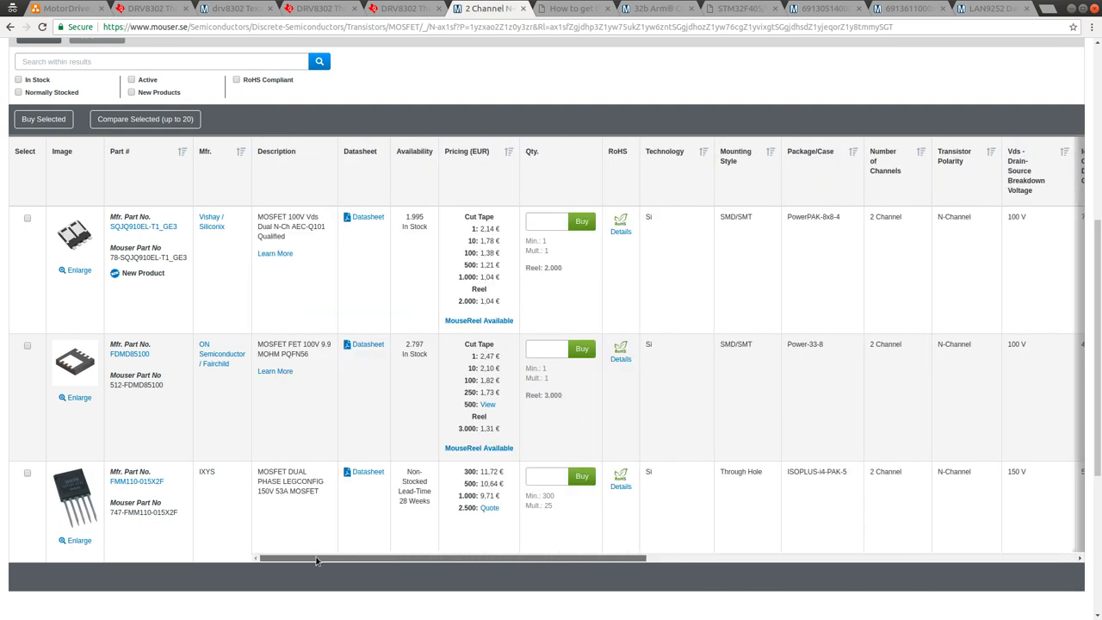
Open the SQJQ910EL-T1_GE3 datasheet, examine its pinout and maximum ratings, and return to the Mouser results.
click(350, 217)
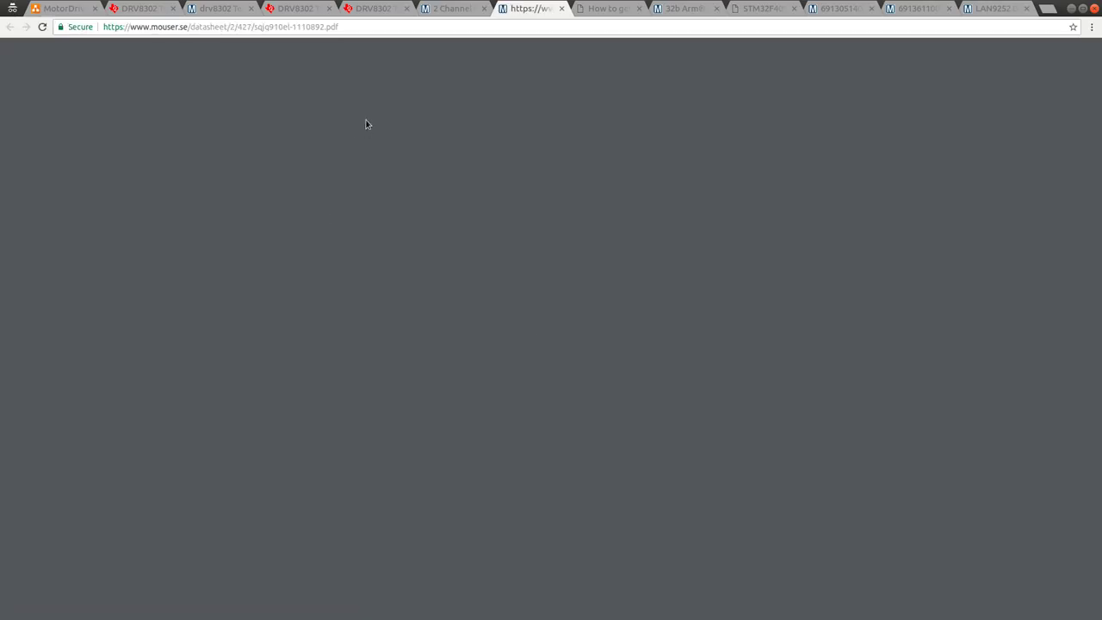
click(448, 11)
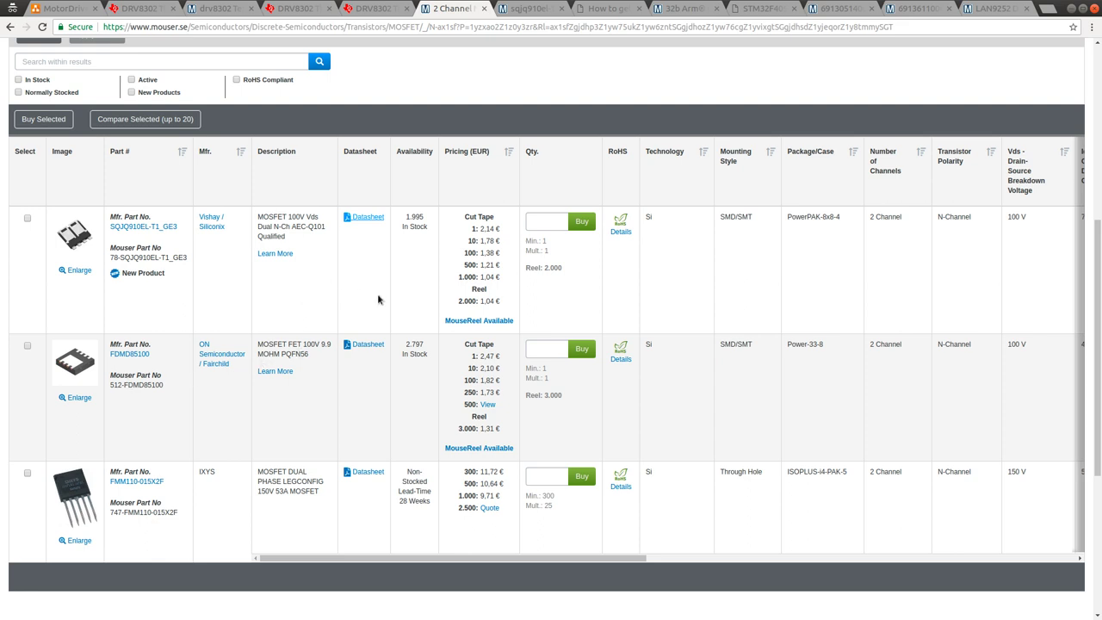
click(525, 7)
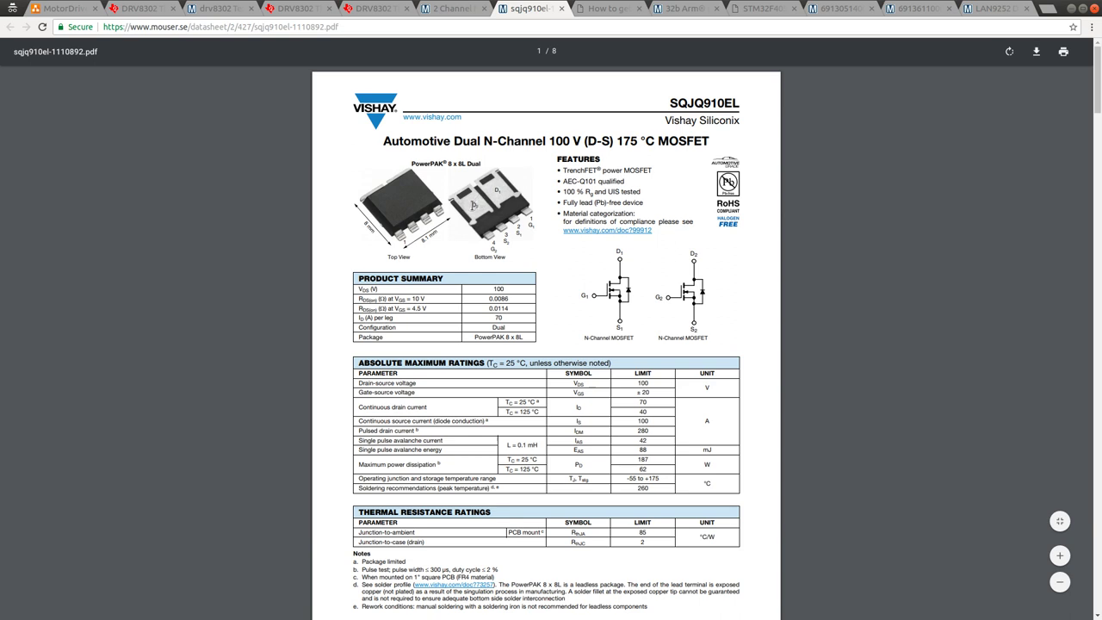
click(476, 8)
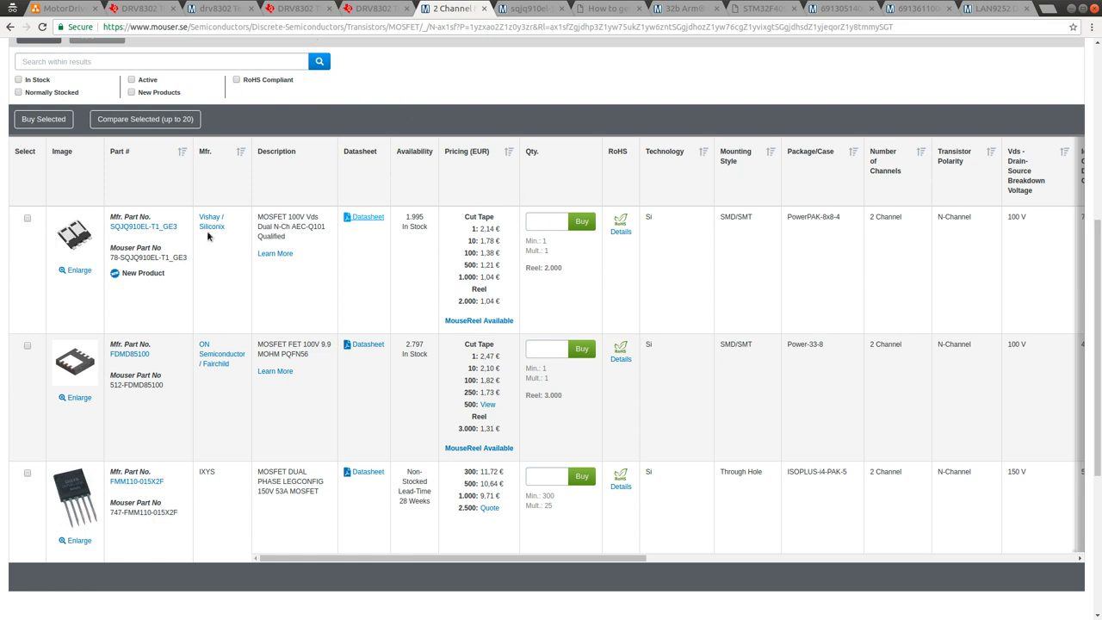
Copy the part number SQJQ910EL-T1_GE3, switch to KiCad's Symbol Library Editor and expand the SwEmb library to its NMOS symbols.
triple_click(150, 226)
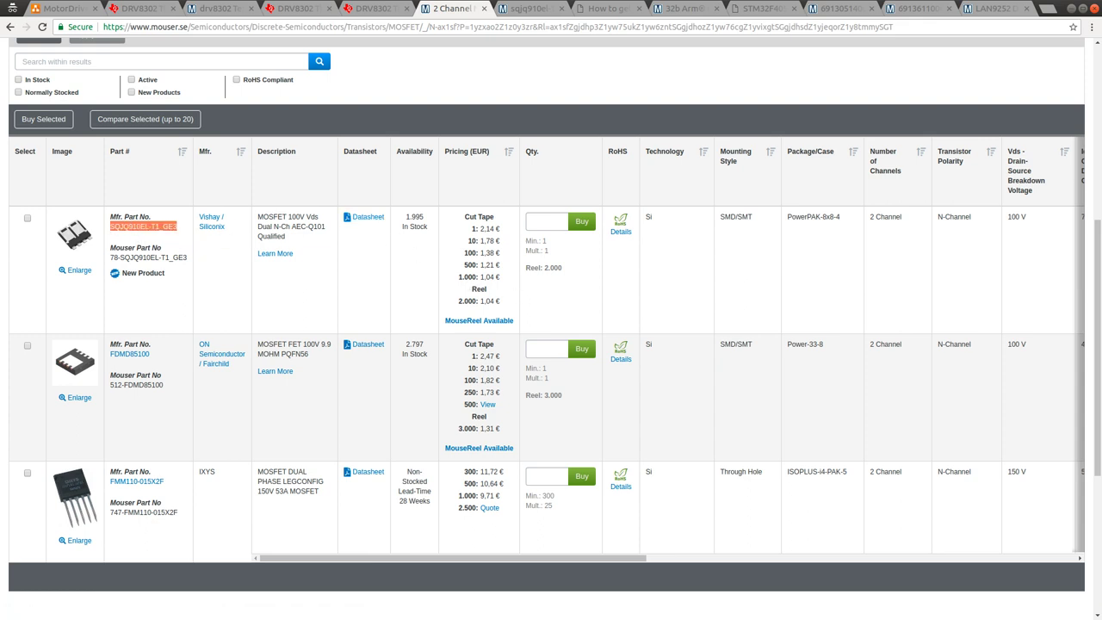
key(alt+Tab)
click(219, 71)
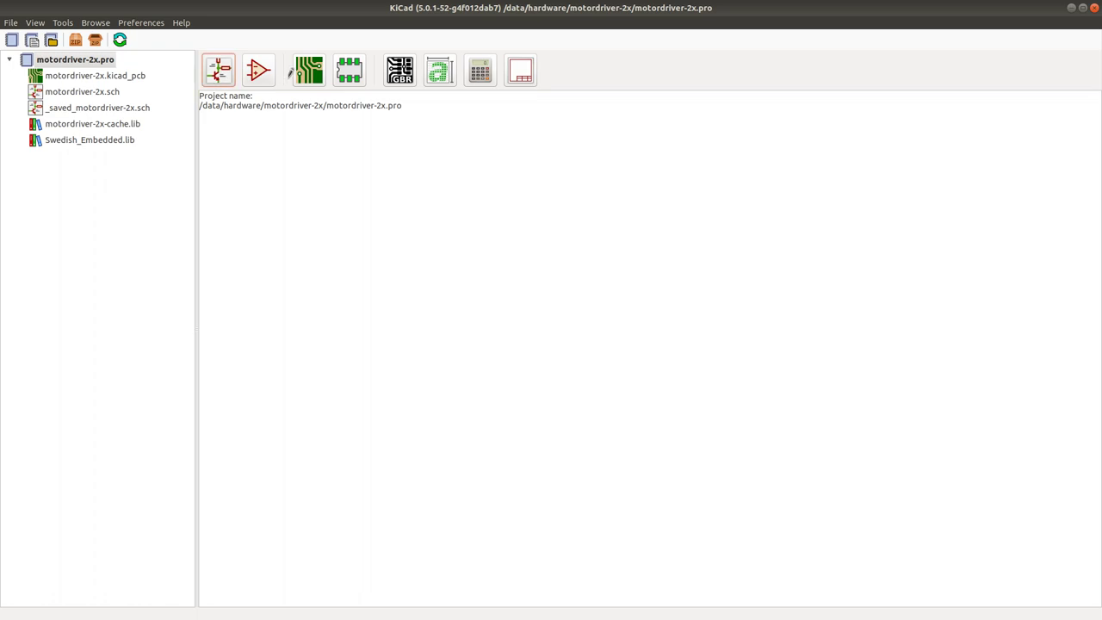
key(a)
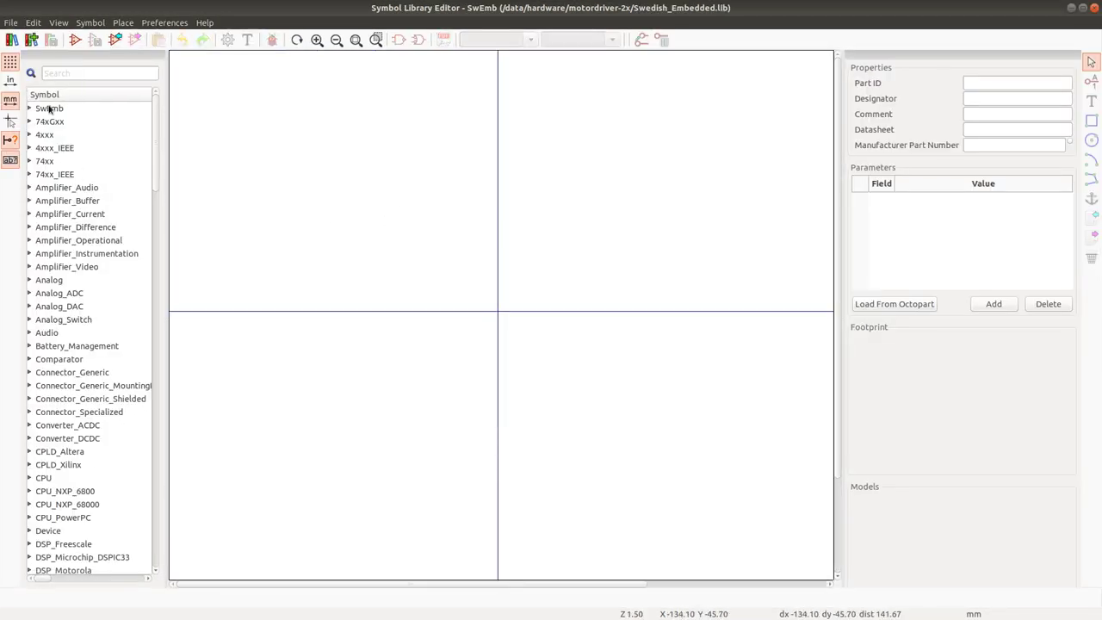
double_click(49, 108)
scroll(84, 289, down, 10)
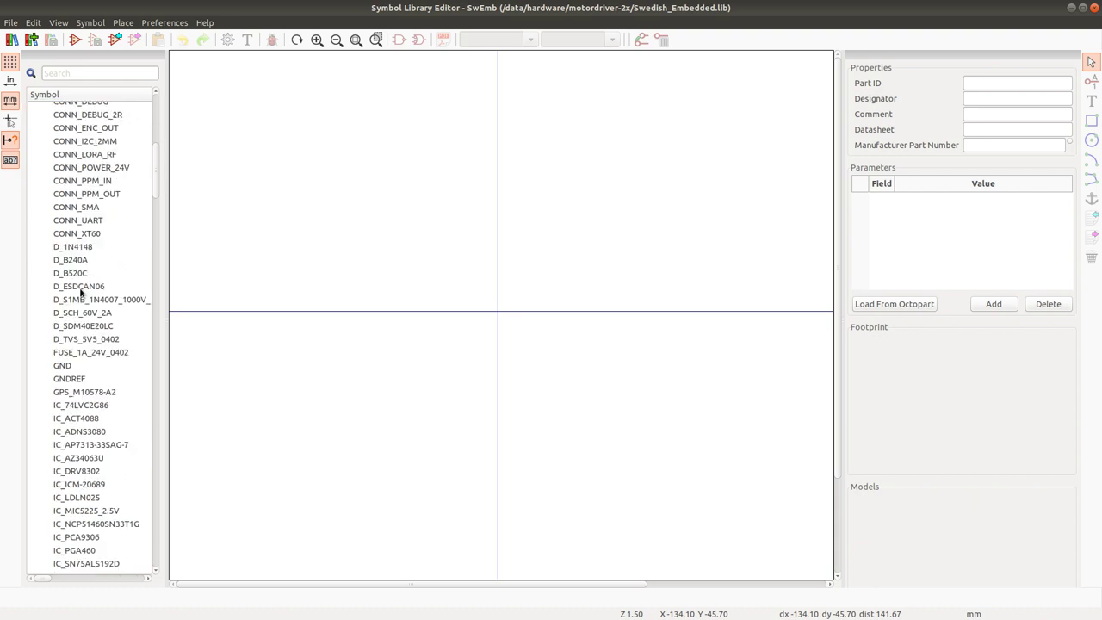
scroll(92, 318, down, 14)
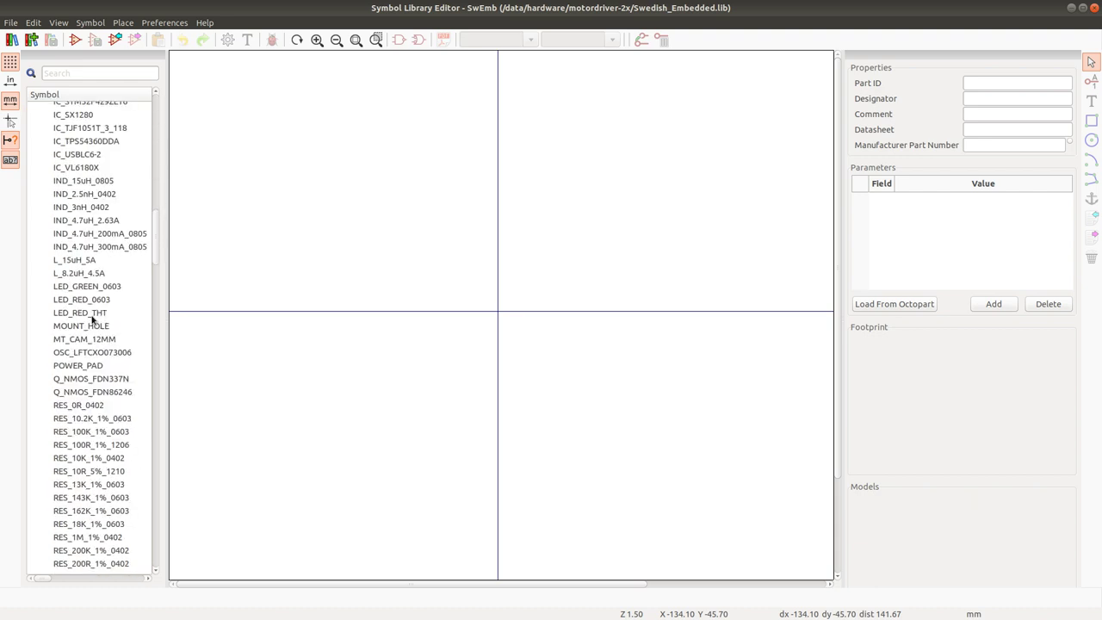
Compare the Q_NMOS_FDN337N and Q_NMOS_FDN86246 symbols, duplicate Q_NMOS_FDN337N in SwEmb and open the copy.
click(96, 392)
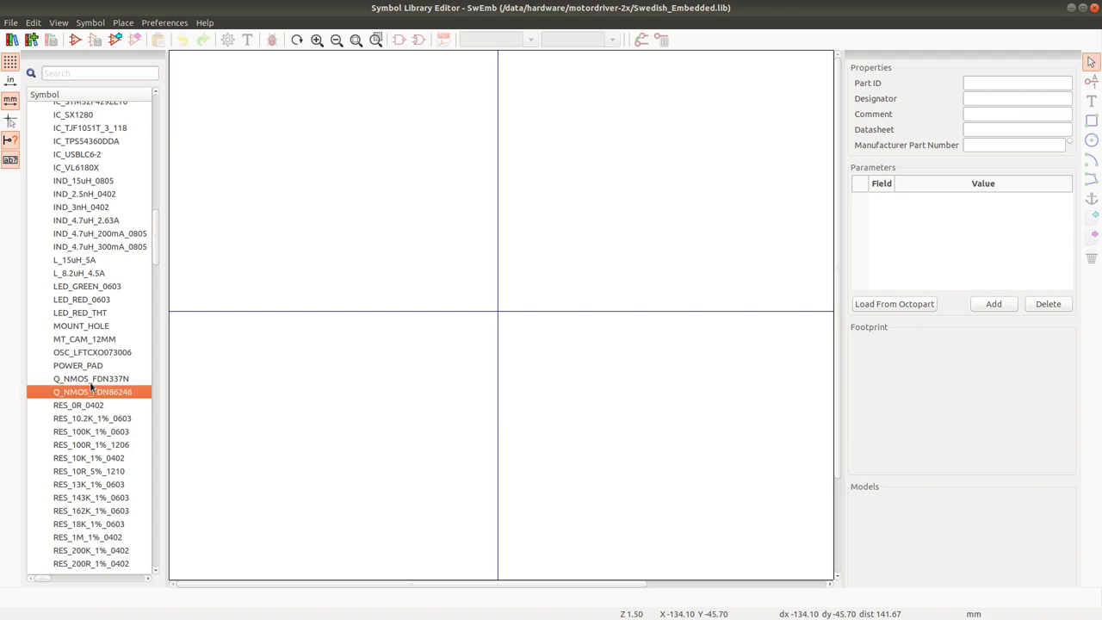
double_click(91, 379)
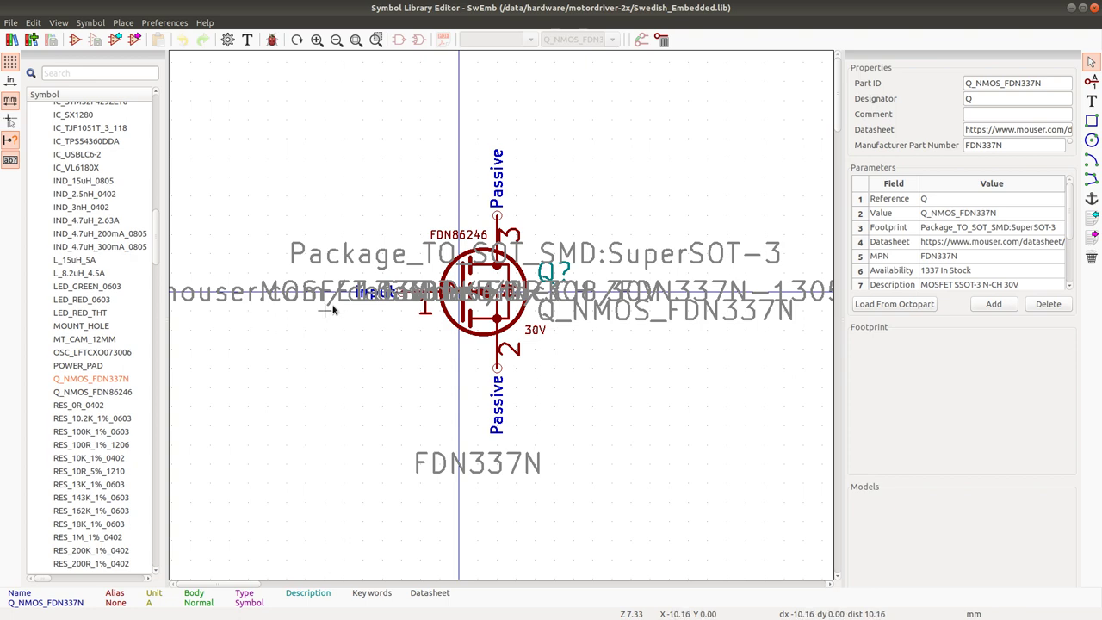
click(83, 393)
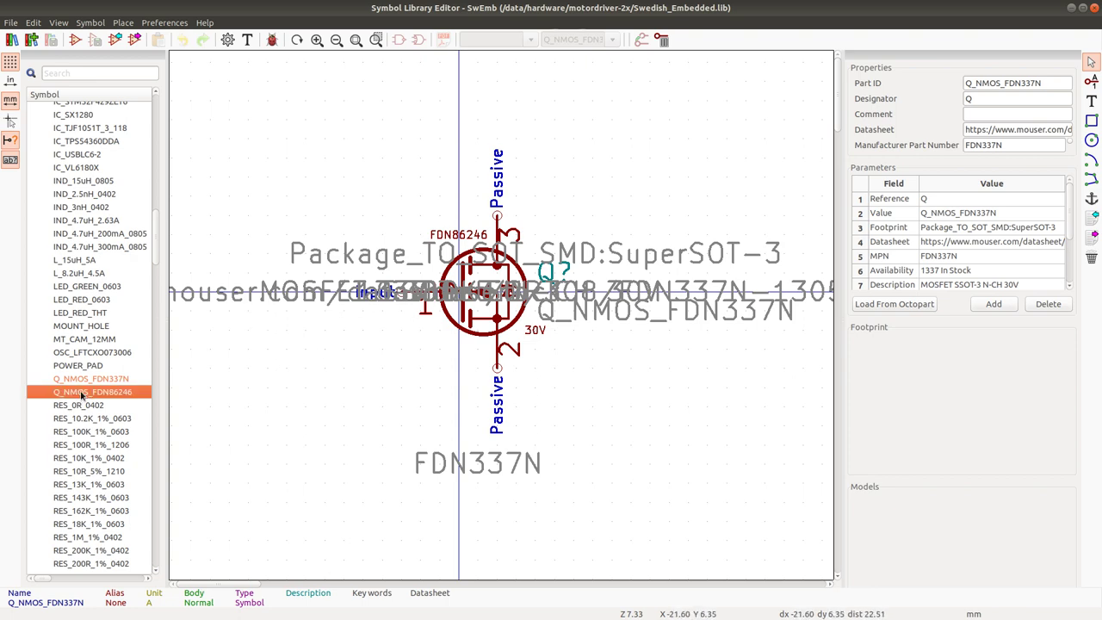
double_click(82, 394)
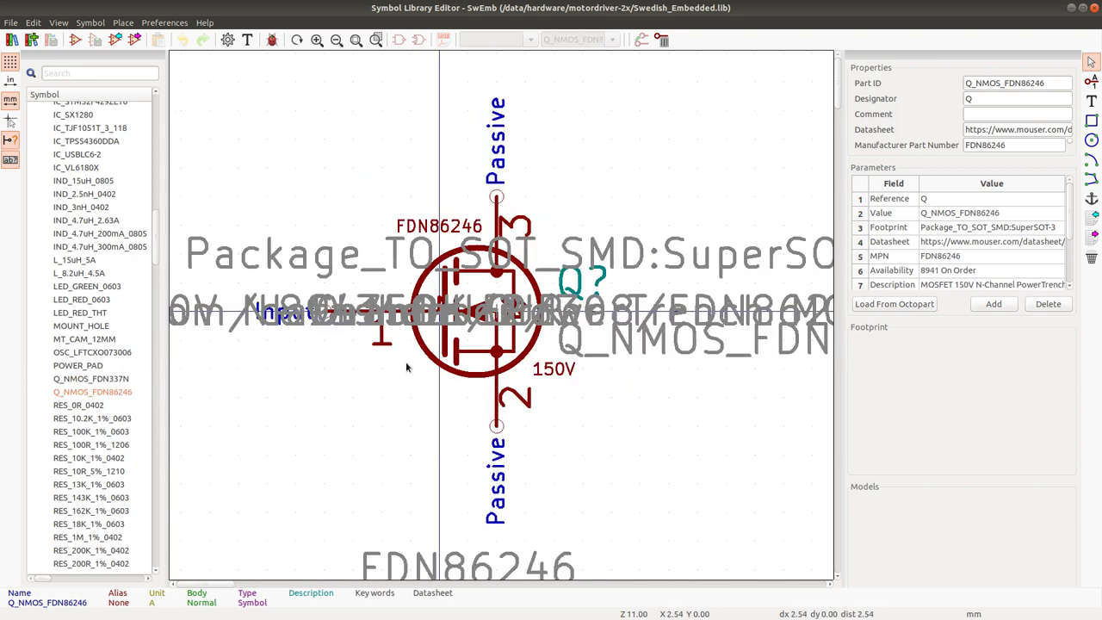
double_click(92, 381)
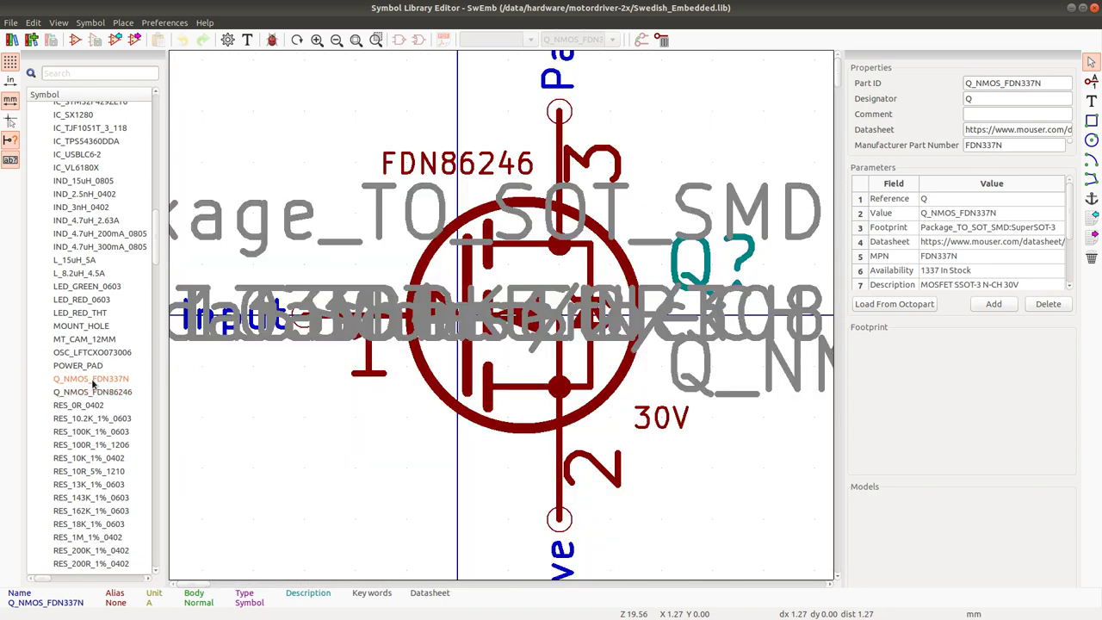
right_click(93, 383)
click(129, 481)
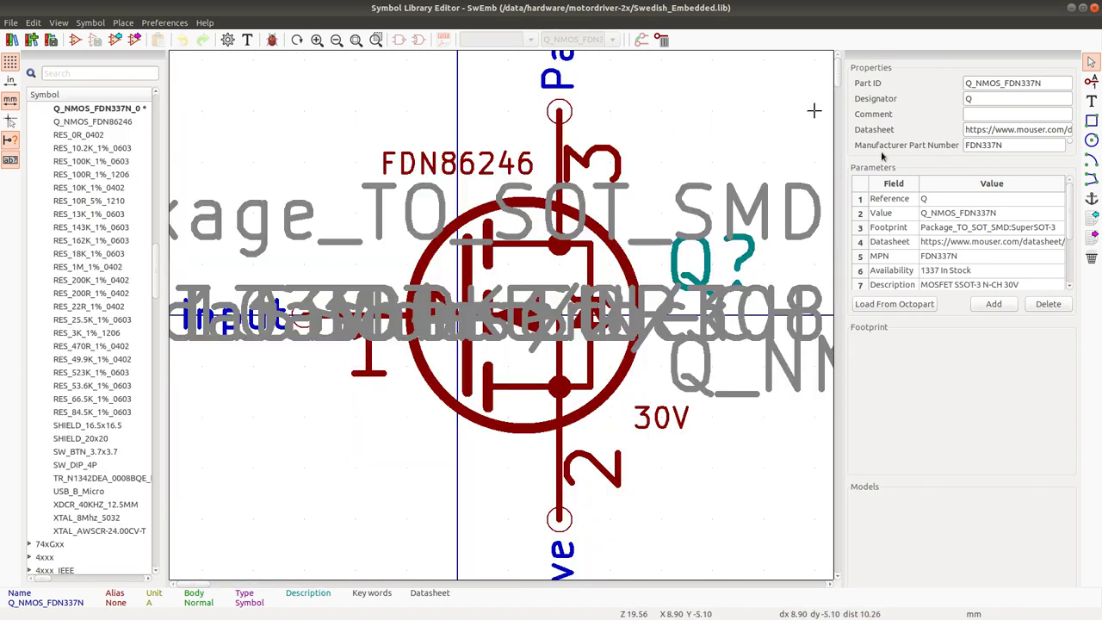
click(113, 109)
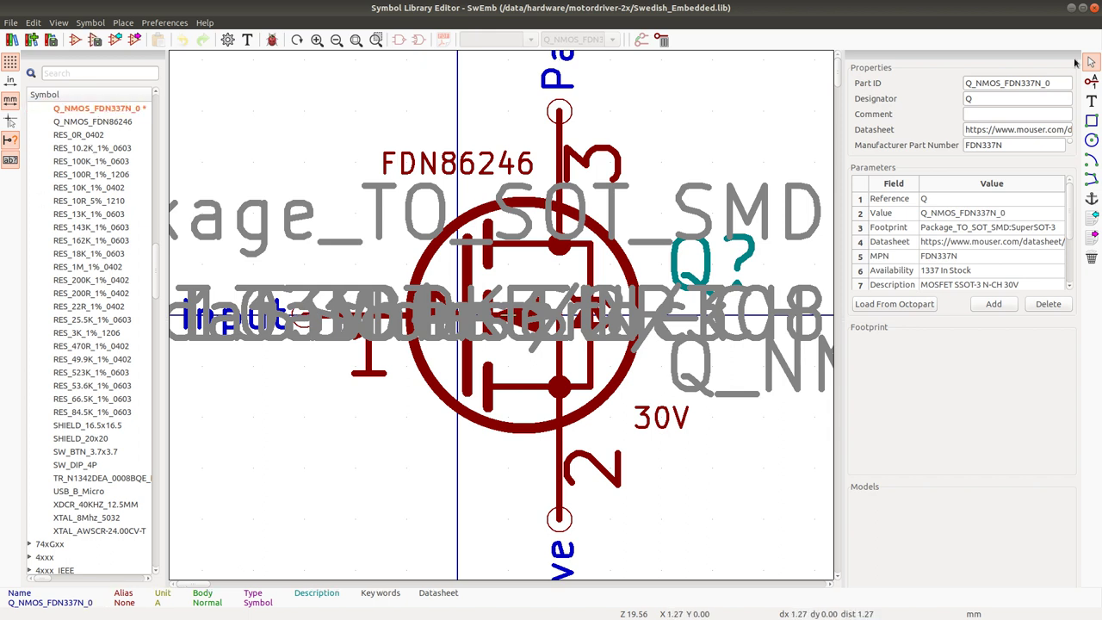
Set the copied symbol's Part ID to Q_NMOS_2X_100V_70A, checking the voltage and current ratings on Mouser.
drag(1056, 83, 999, 83)
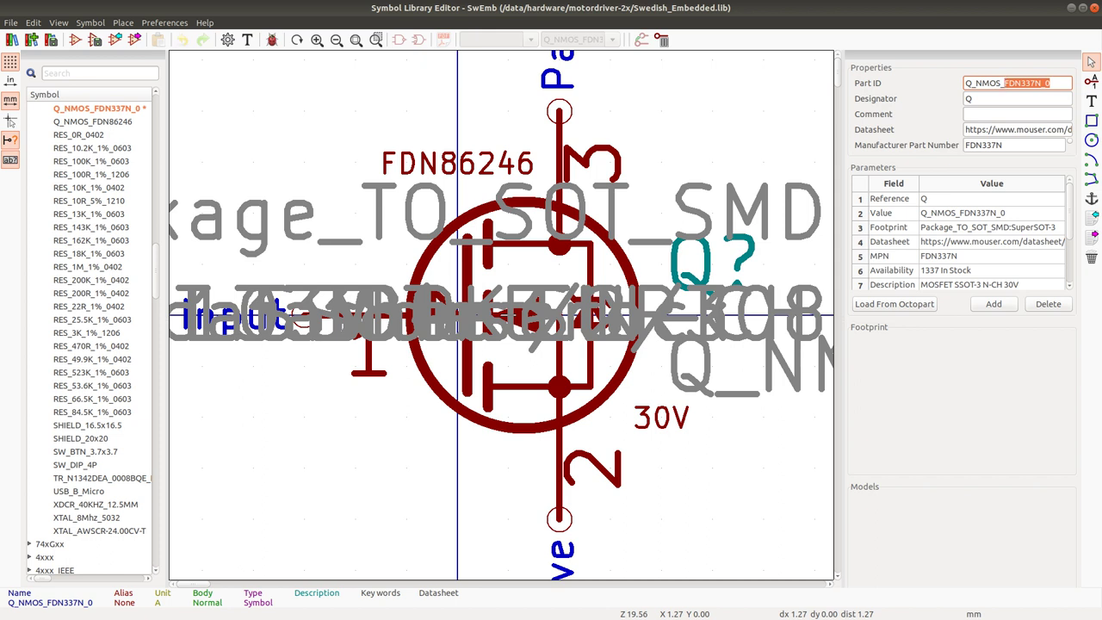
text(2X)
key(alt+Tab)
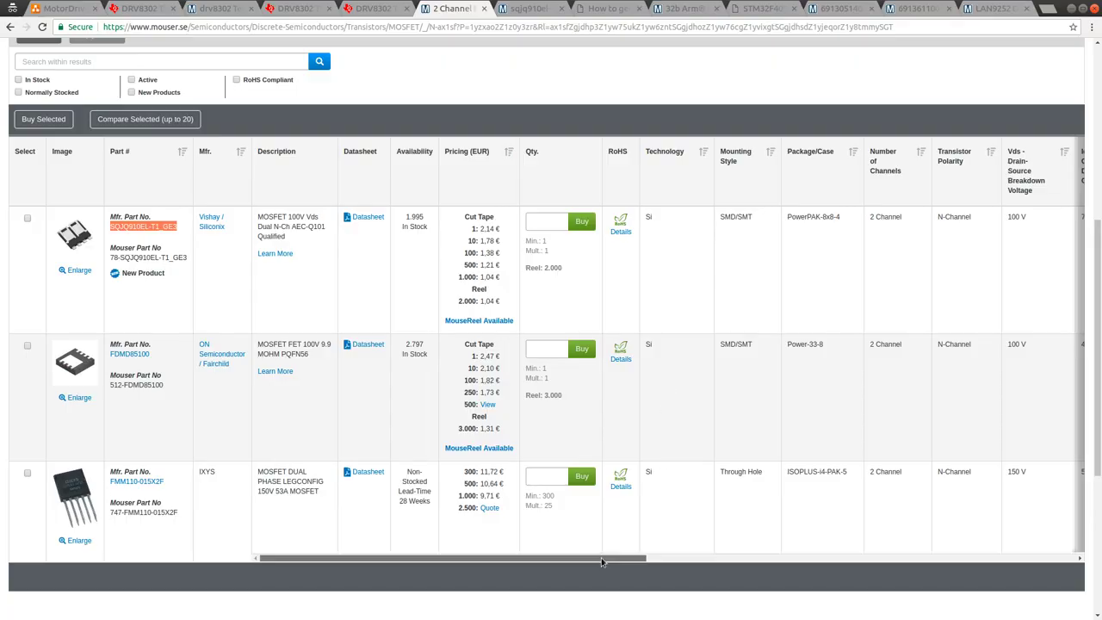
drag(646, 558, 675, 562)
key(alt+Tab)
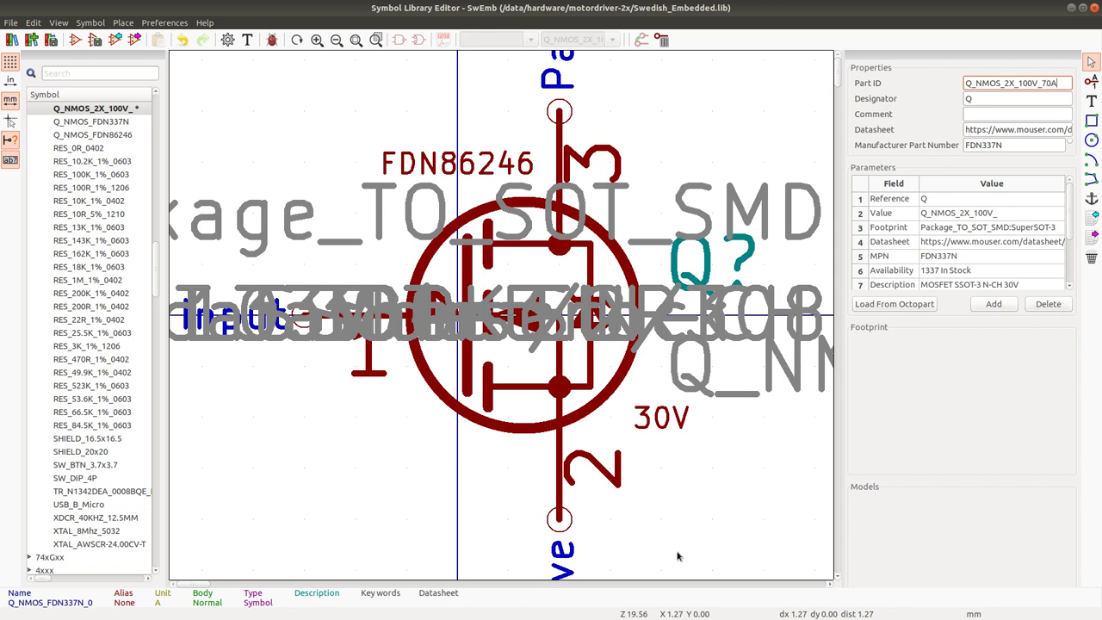
Set the manufacturer part number to SQJQ910EL-T1_GE3 and save the symbol library.
click(1006, 145)
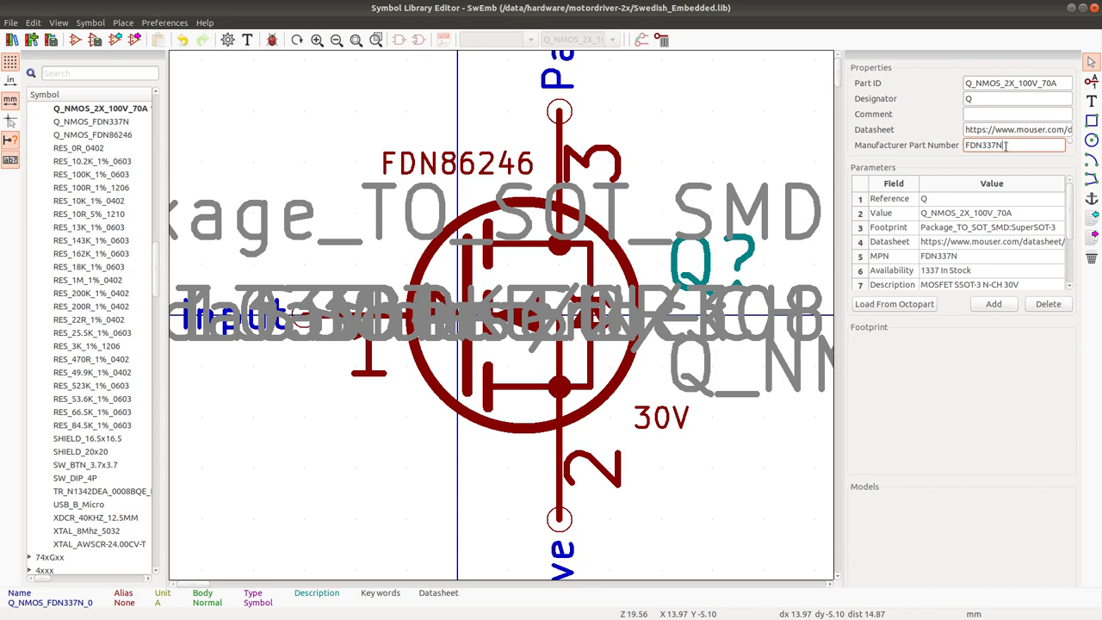
key(ctrl+a)
text(SQJQ910EL-T1_GE3)
key(ctrl+s)
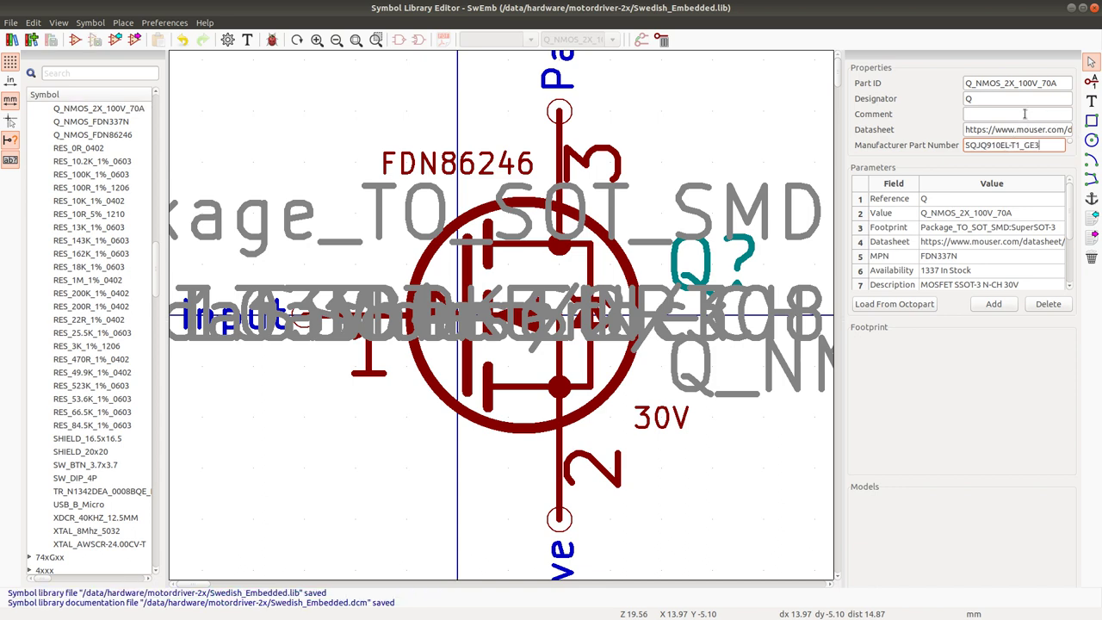
key(Tab)
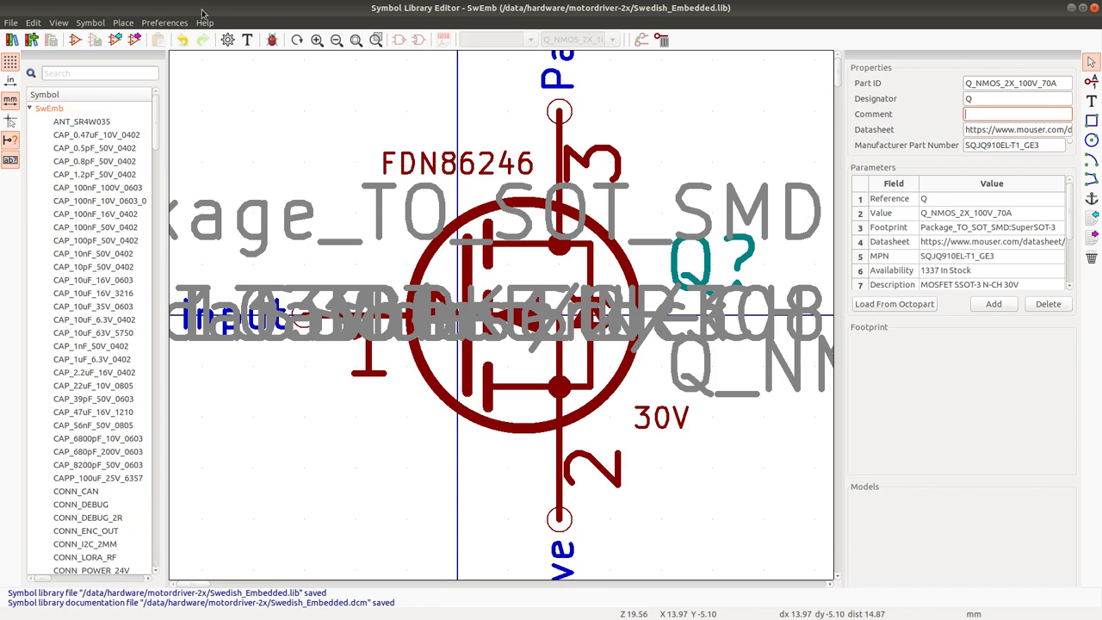
Clear the Vendor value in the field properties of the Q_NMOS_2X_100V_70A symbol.
double_click(497, 225)
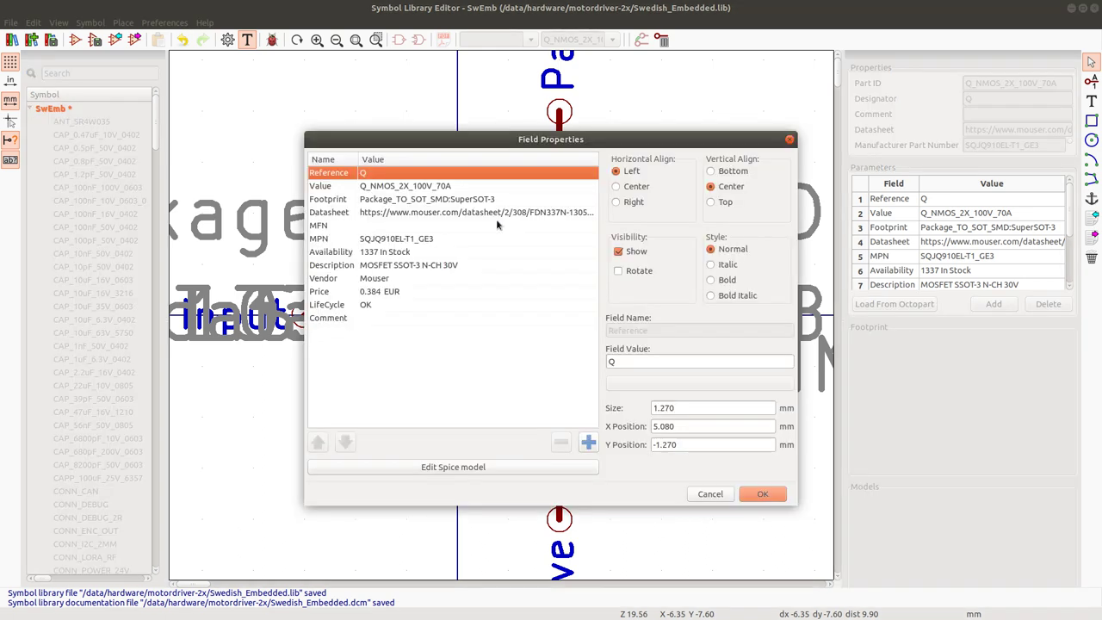
click(411, 279)
click(562, 442)
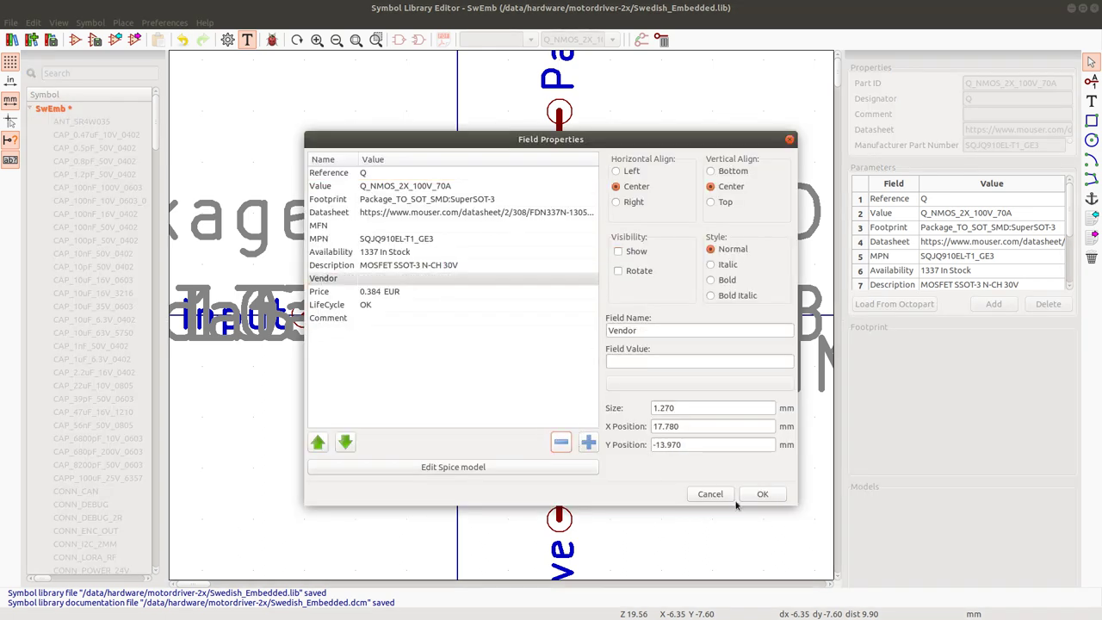
click(775, 496)
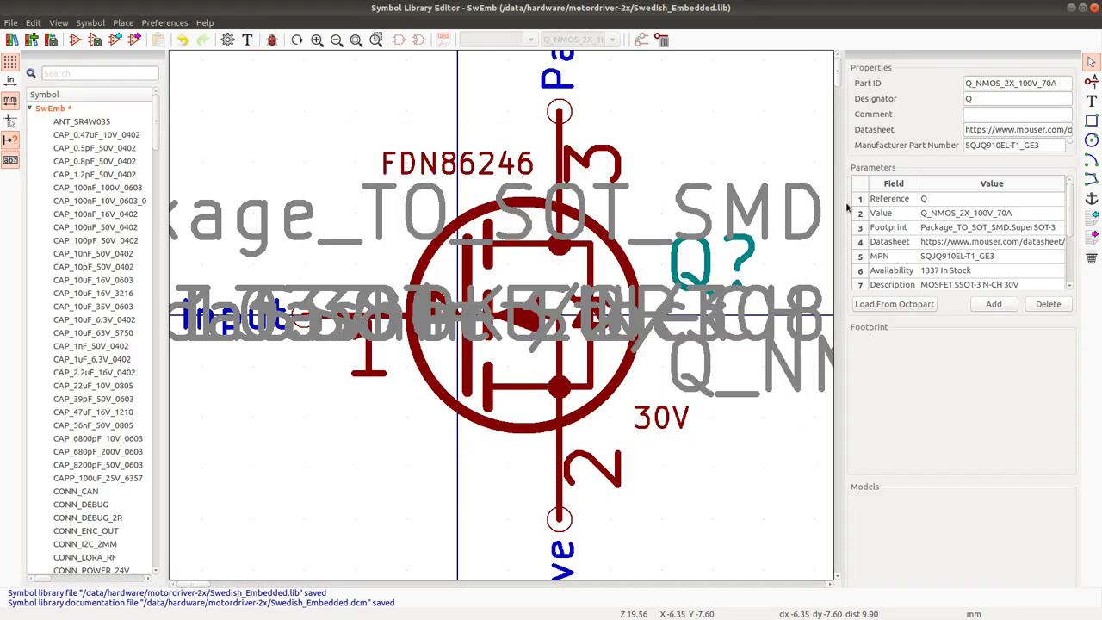
Move the footprint, datasheet, value and description fields off the transistor drawing into the empty area below it.
scroll(435, 306, down, 4)
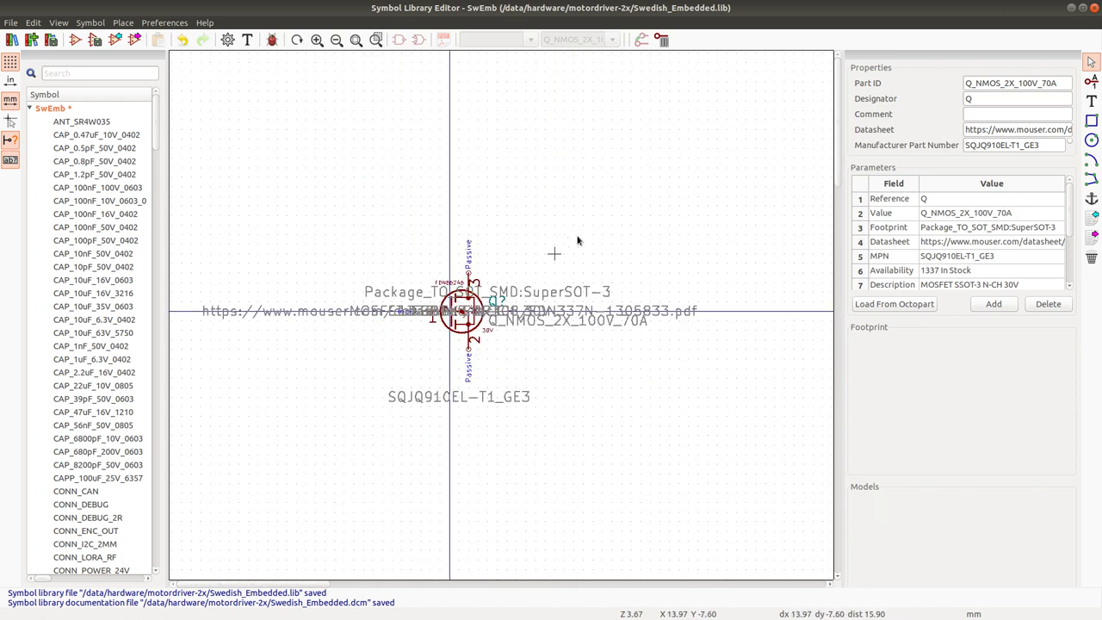
drag(560, 291, 646, 376)
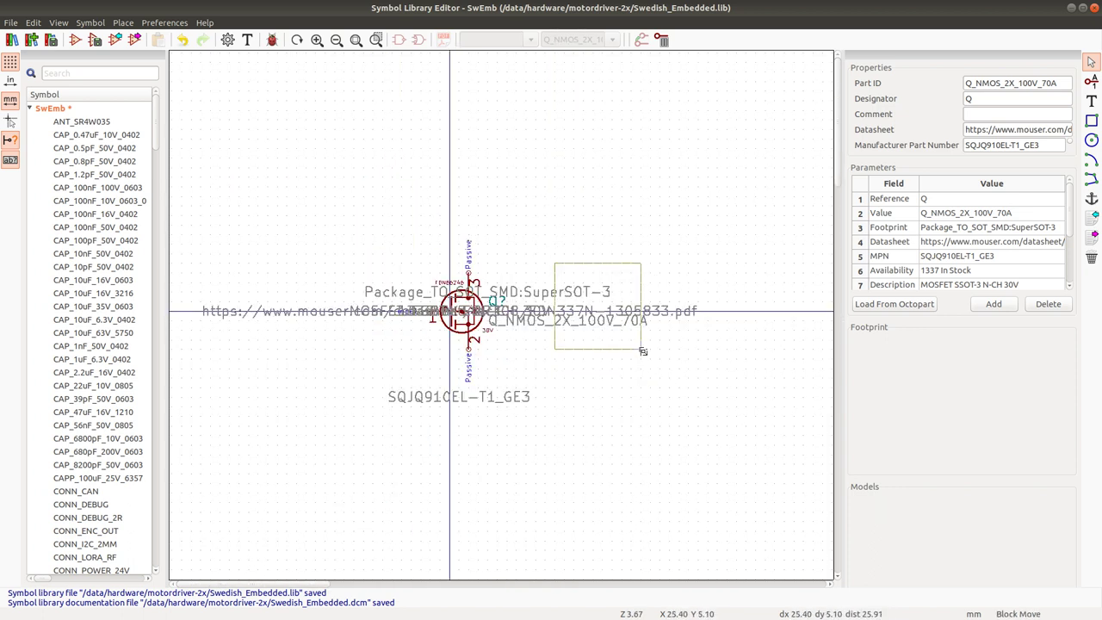
click(648, 499)
drag(515, 282, 567, 360)
click(586, 531)
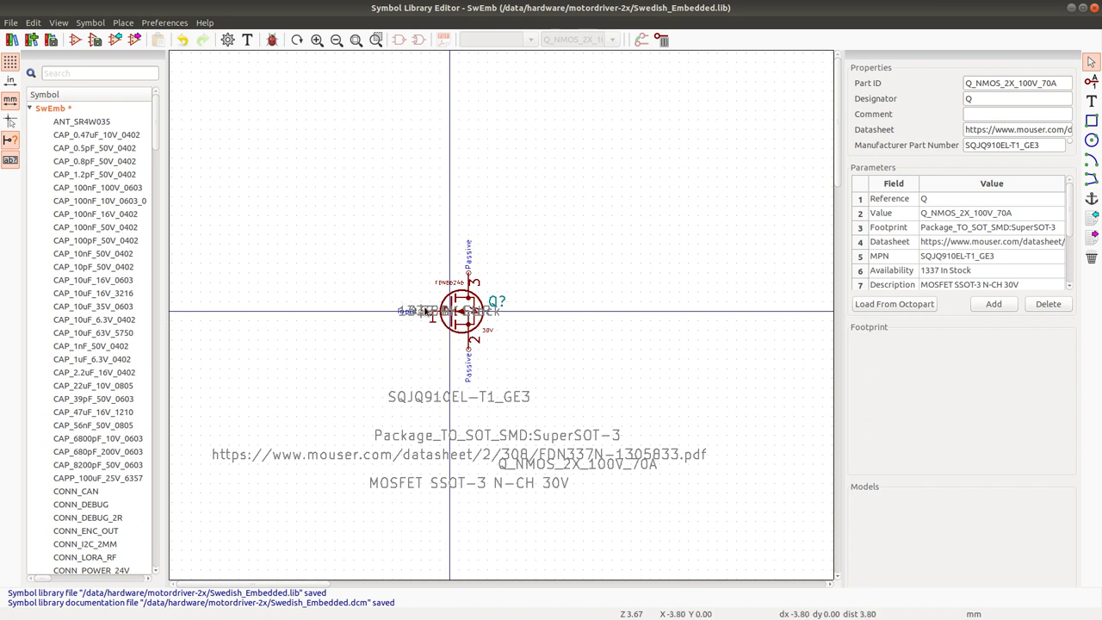
Move the availability, price and LifeCycle fields below the description, and shift the block of fields below the MPN further down.
drag(392, 283, 415, 341)
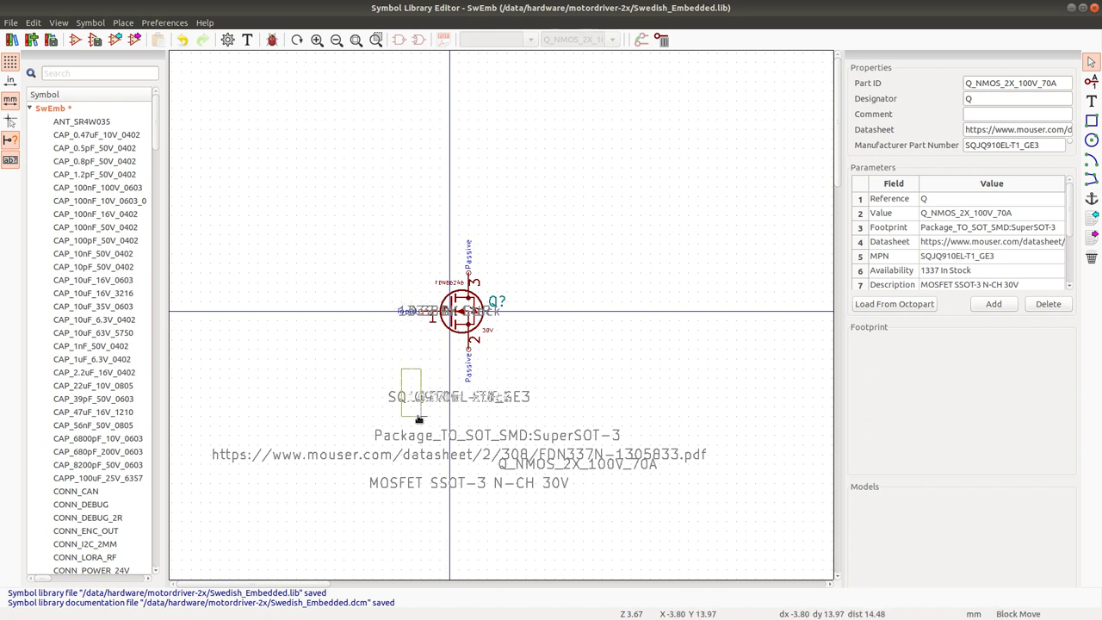
key(Escape)
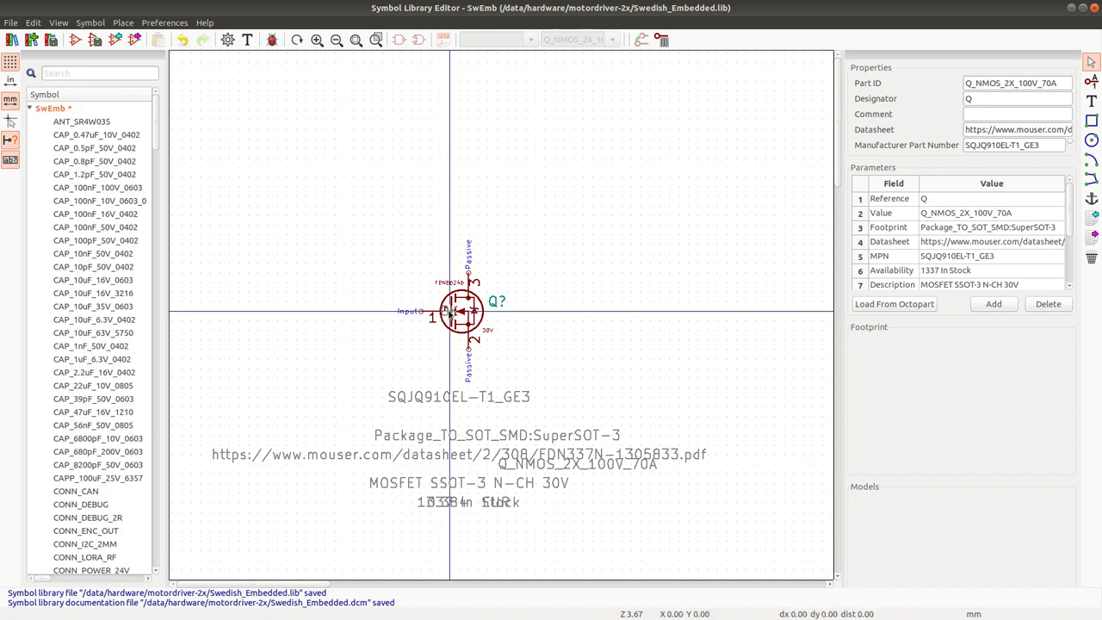
click(449, 313)
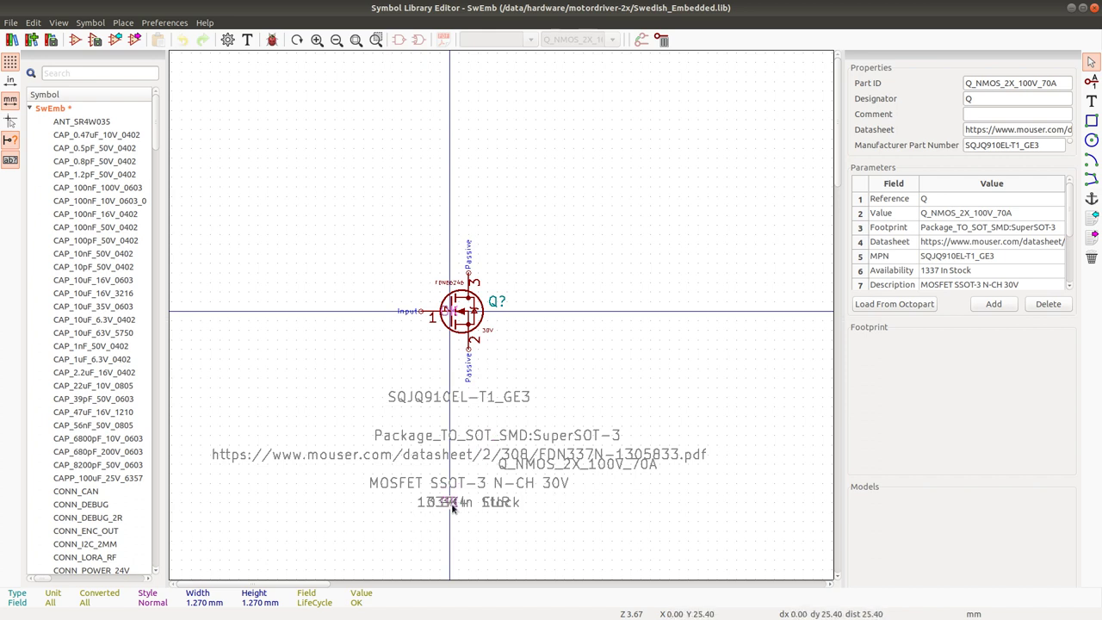
drag(452, 508, 450, 522)
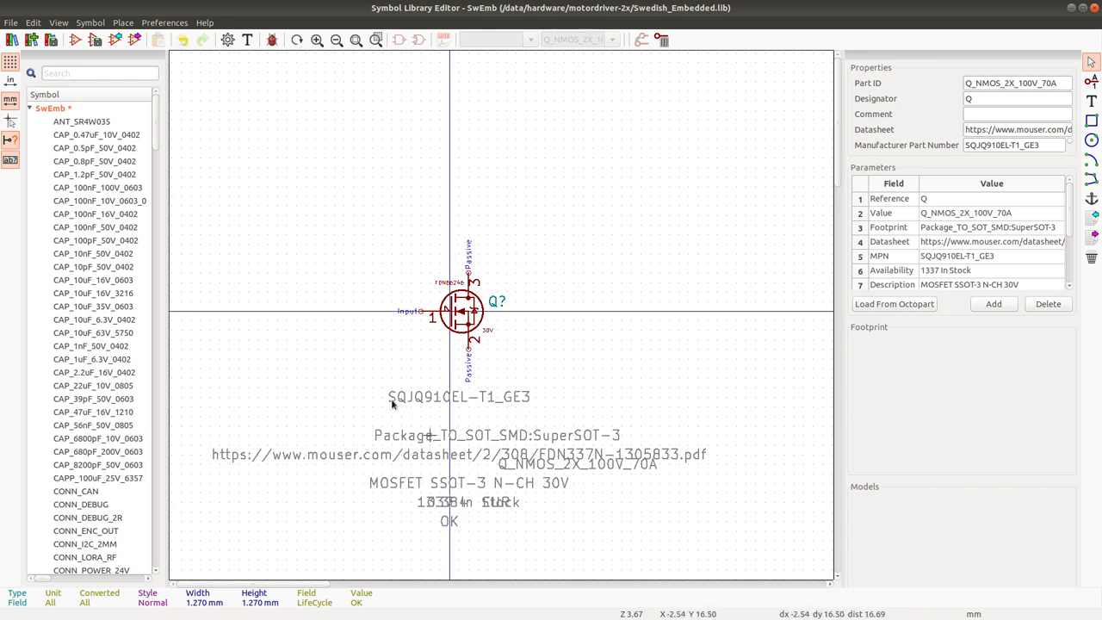
drag(317, 417, 707, 531)
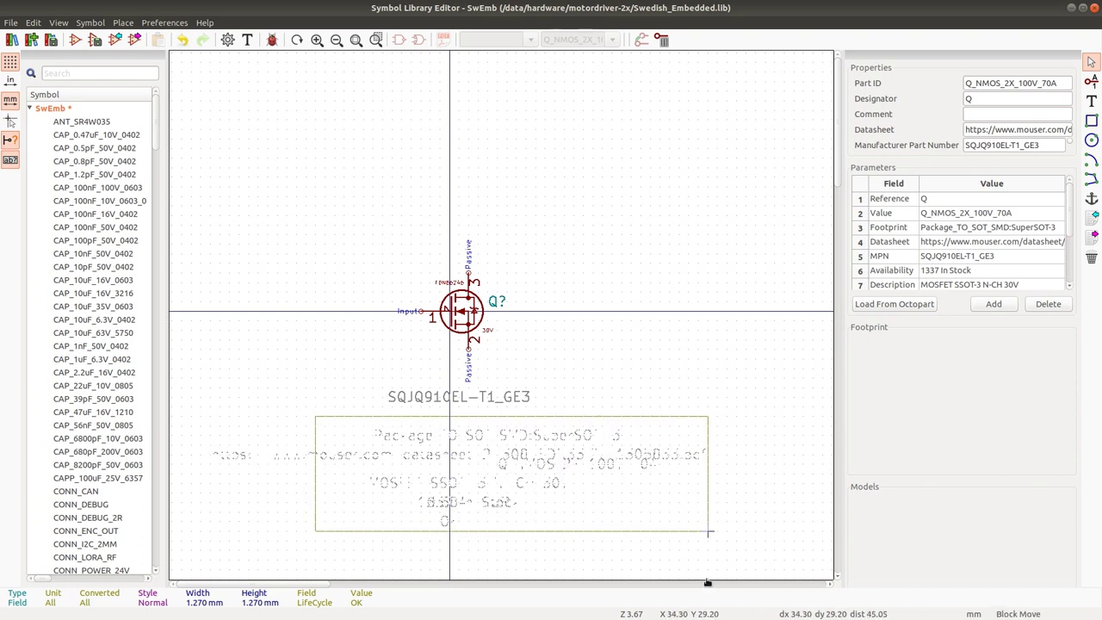
click(663, 524)
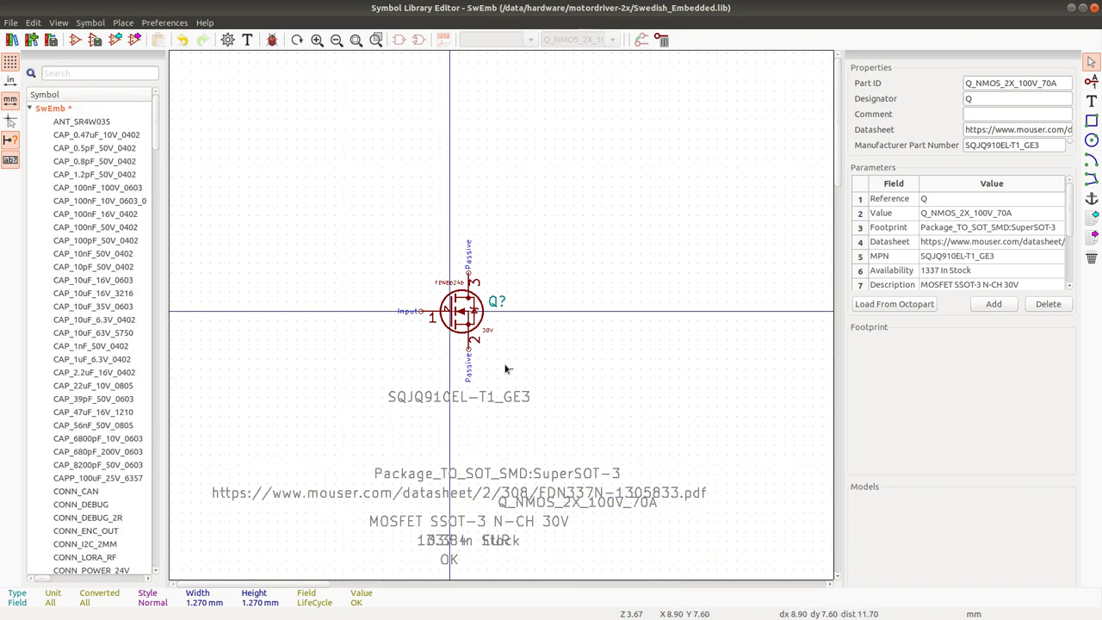
Change the FDN86246 text above the transistor to SQJQ910EL-T1_GE3.
double_click(451, 282)
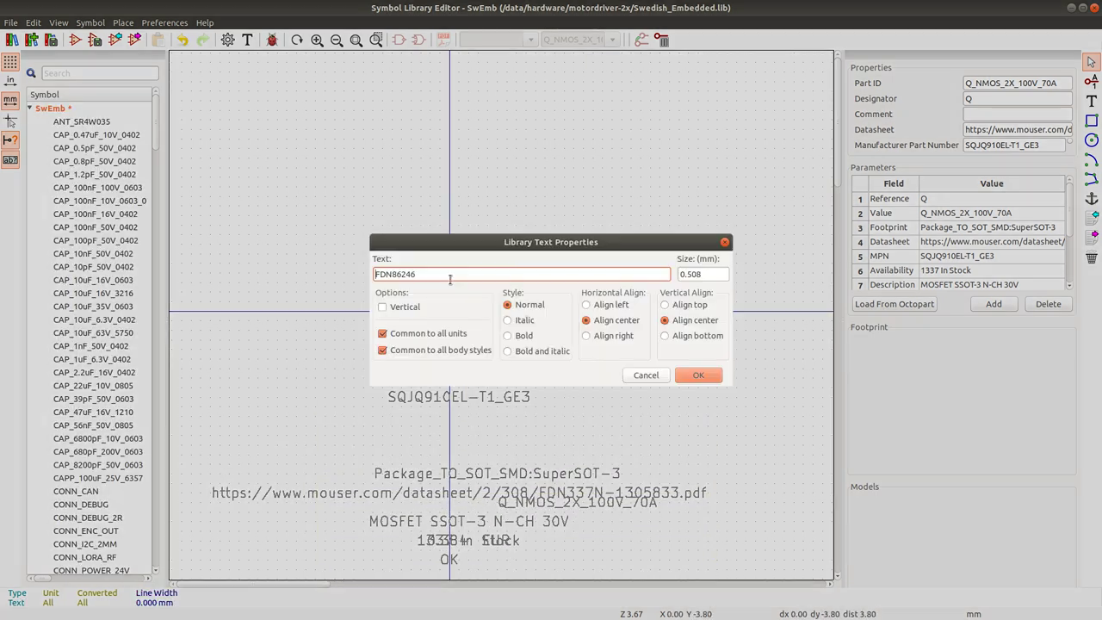
double_click(445, 273)
text(SQJQ910EL-T1_GE3)
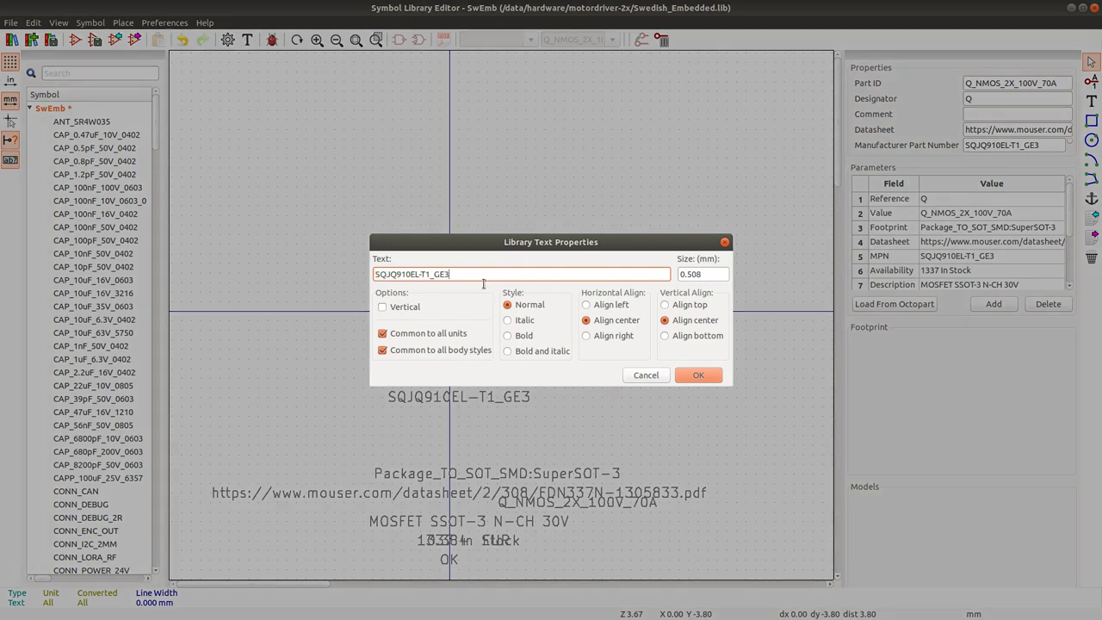
click(693, 377)
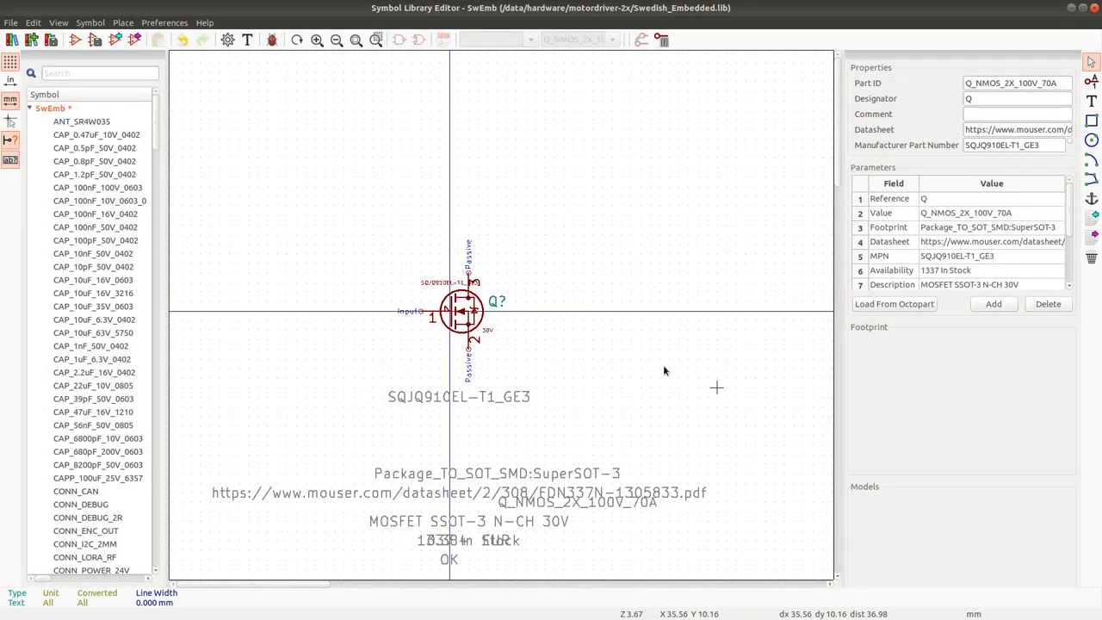
Change the voltage rating text beside the transistor to 100V.
double_click(486, 333)
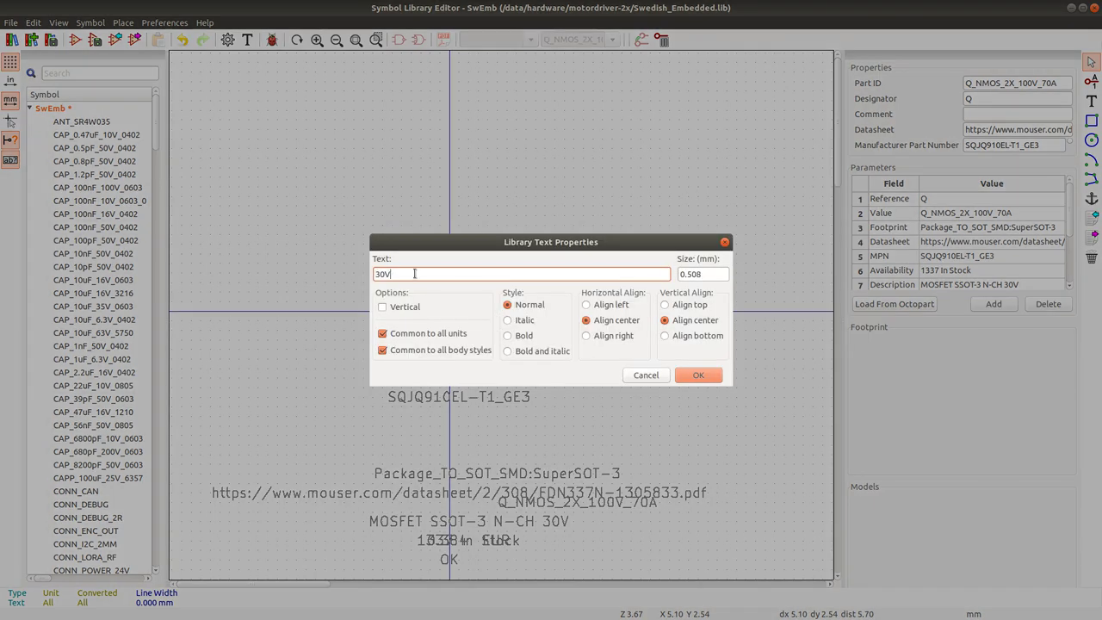
double_click(414, 274)
text(100V)
key(Return)
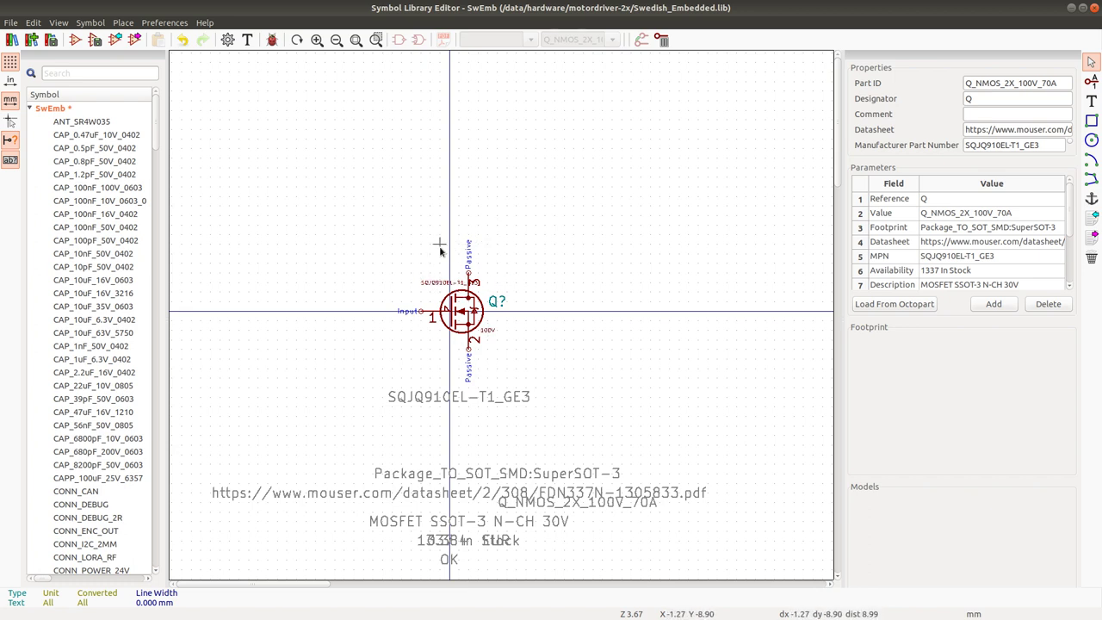
Duplicate the transistor drawing with its pins and labels as a block.
drag(392, 226, 550, 377)
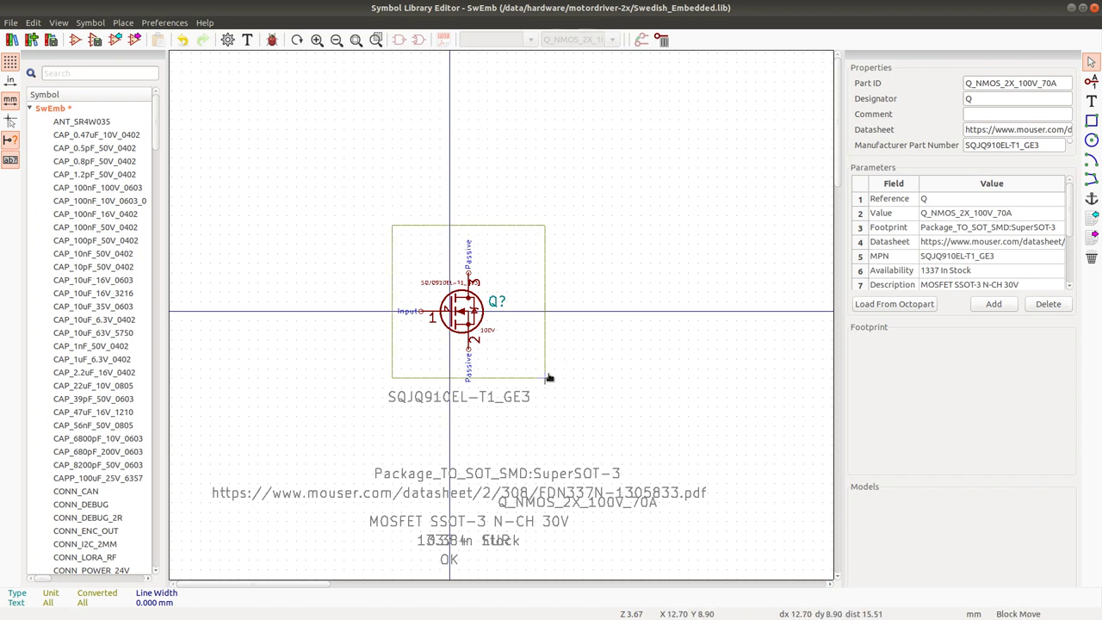
right_click(548, 372)
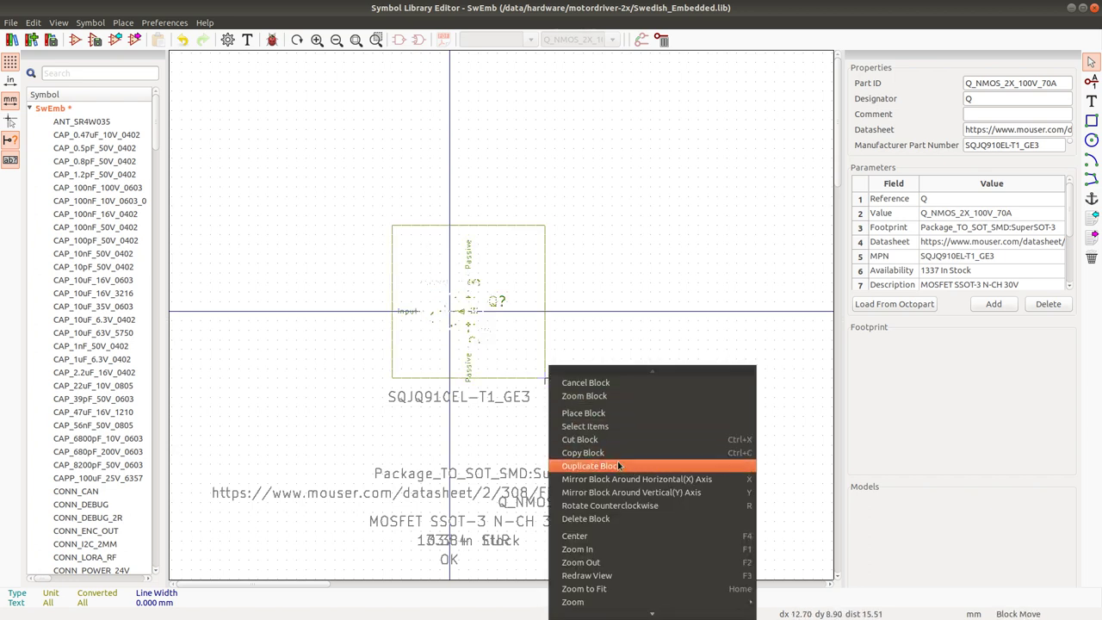
Duplicate the MOSFET drawing to the right of the original, and move the original up onto the vertical axis above the origin.
click(618, 465)
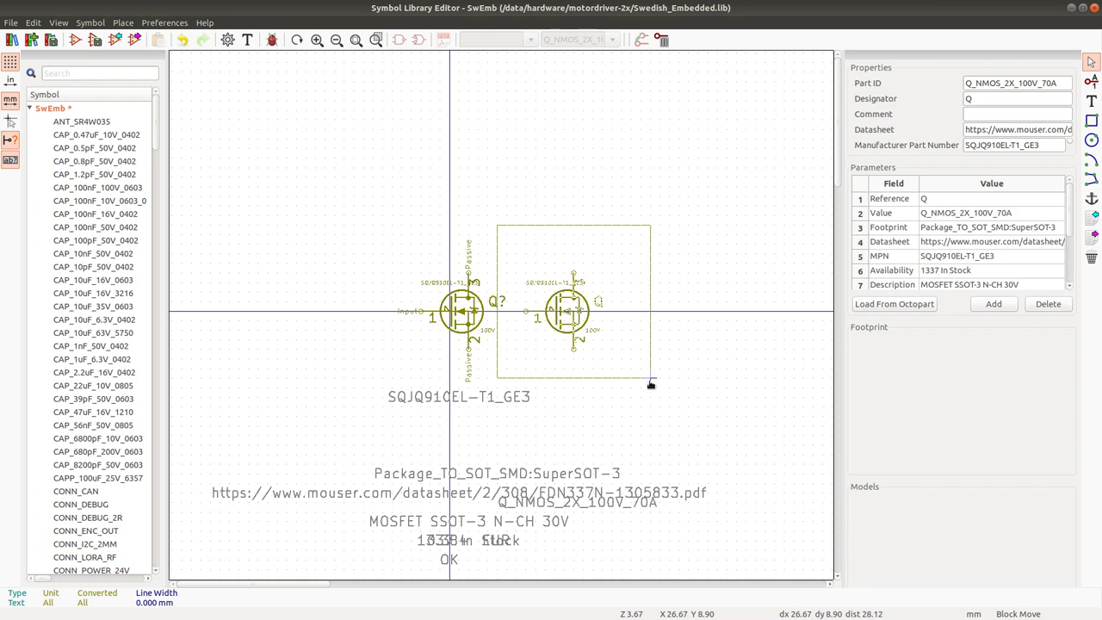
click(651, 385)
drag(402, 234, 506, 368)
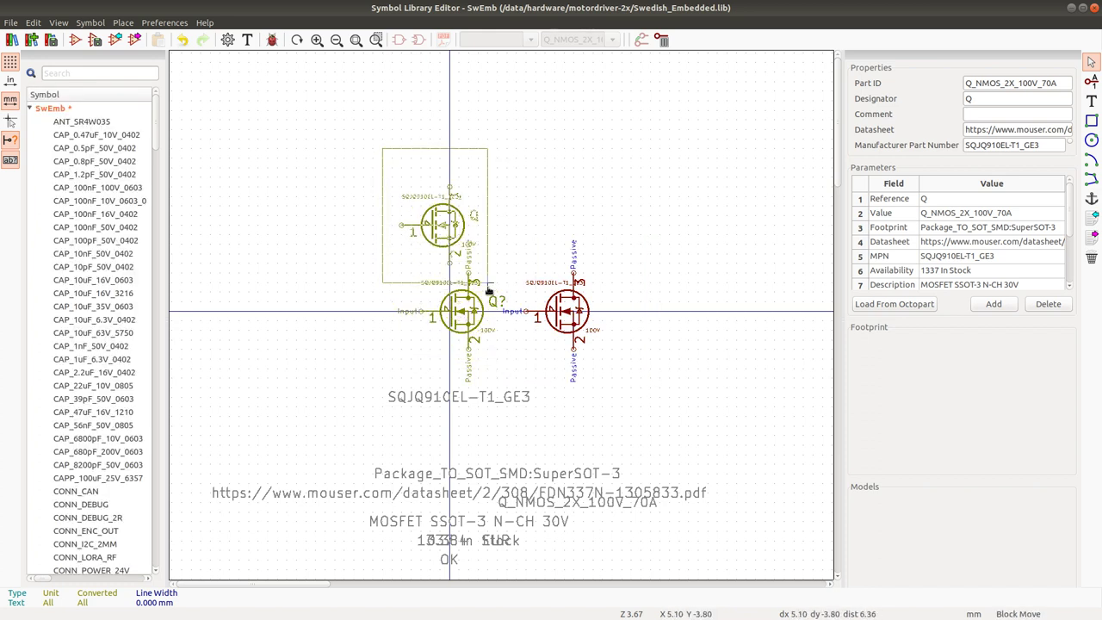
click(484, 285)
Move the duplicate MOSFET onto the vertical axis directly below the first one, and move the SQJQ910EL-T1_GE3 part number text beneath it.
drag(506, 247, 628, 384)
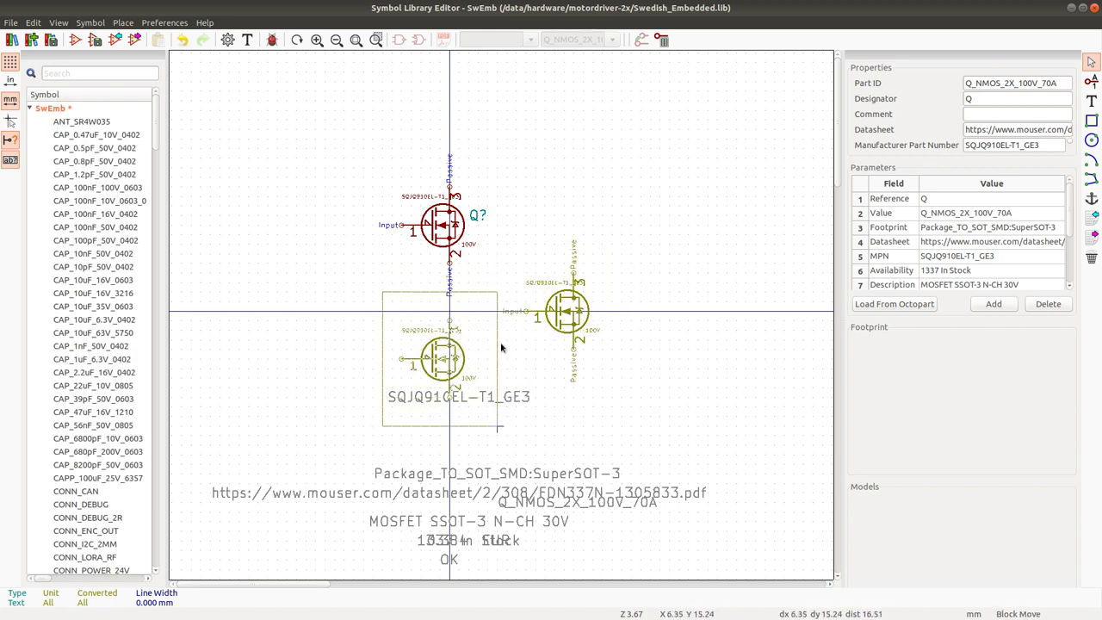
click(497, 426)
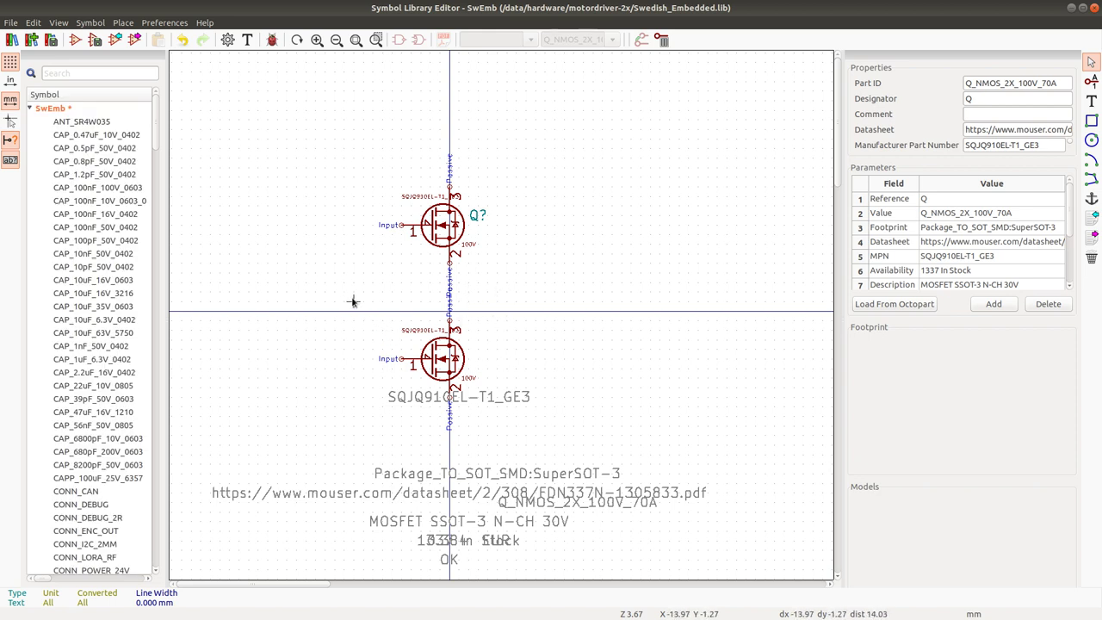
click(546, 423)
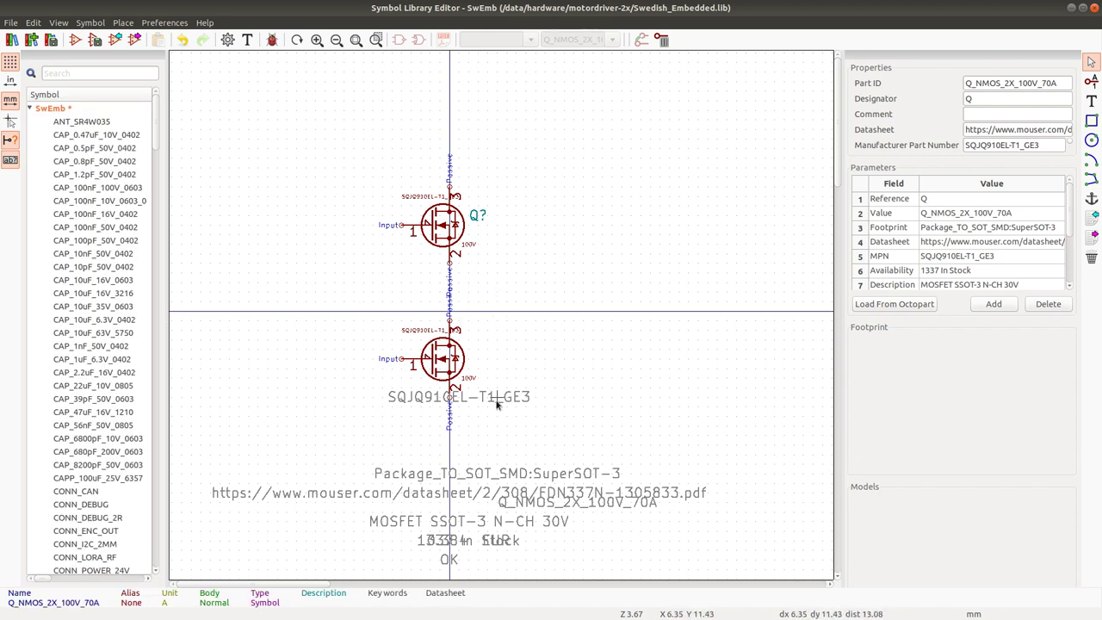
drag(497, 404, 469, 460)
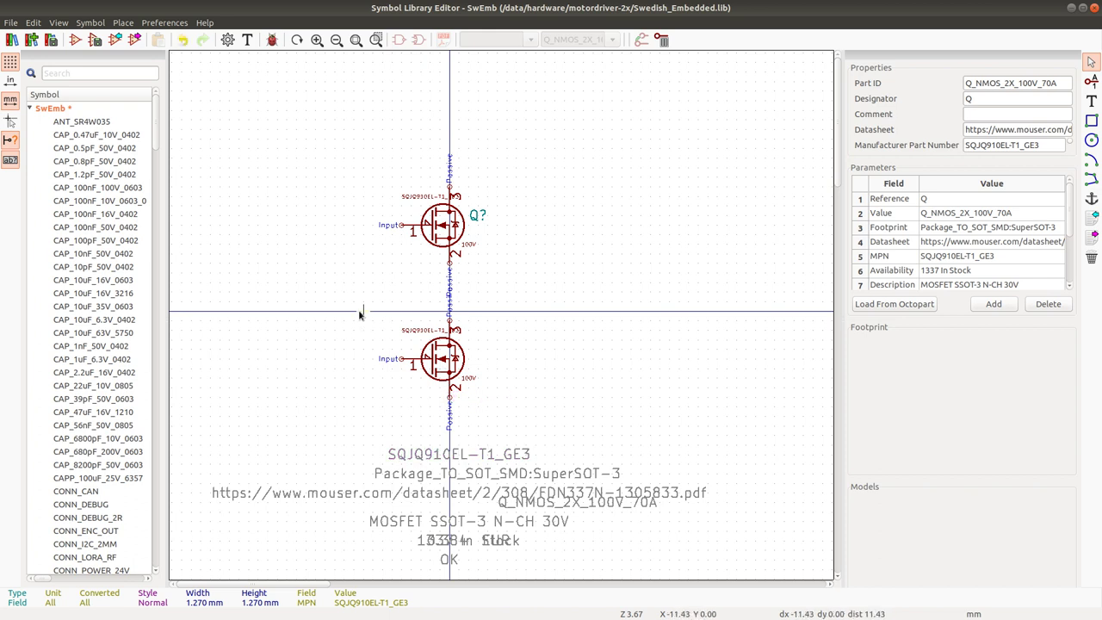
Move the lower MOSFET up along the vertical axis, closer to the upper MOSFET.
drag(353, 300, 509, 433)
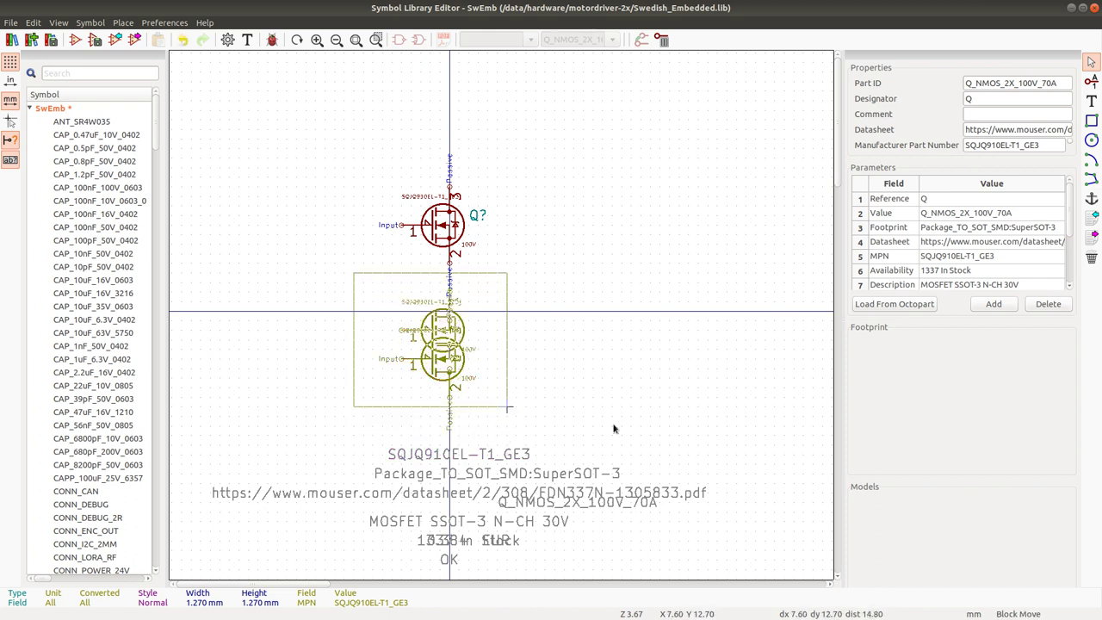
key(Escape)
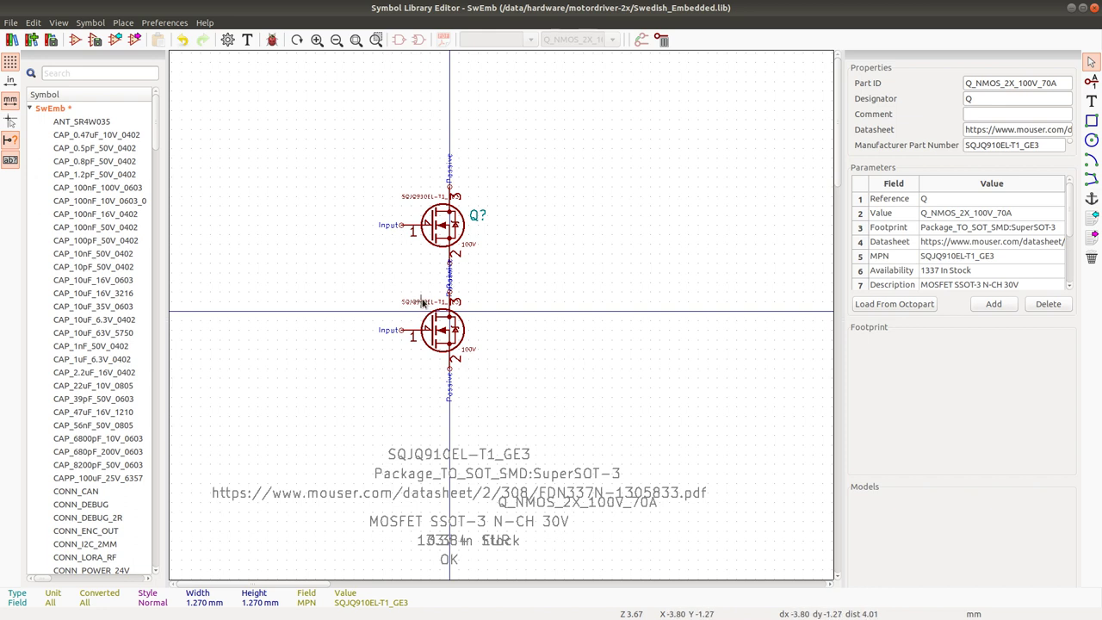
key(Delete)
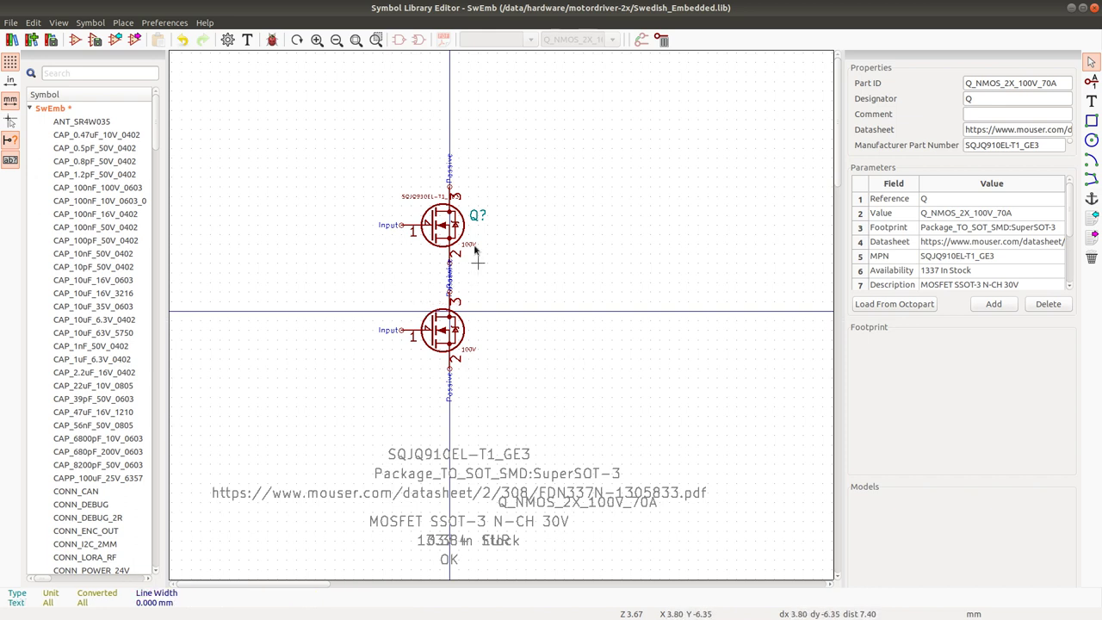
Switch to the browser and compare the SQJQ910EL datasheet's pin names and dual MOSFET diagrams with the drawn symbol.
key(alt+Tab)
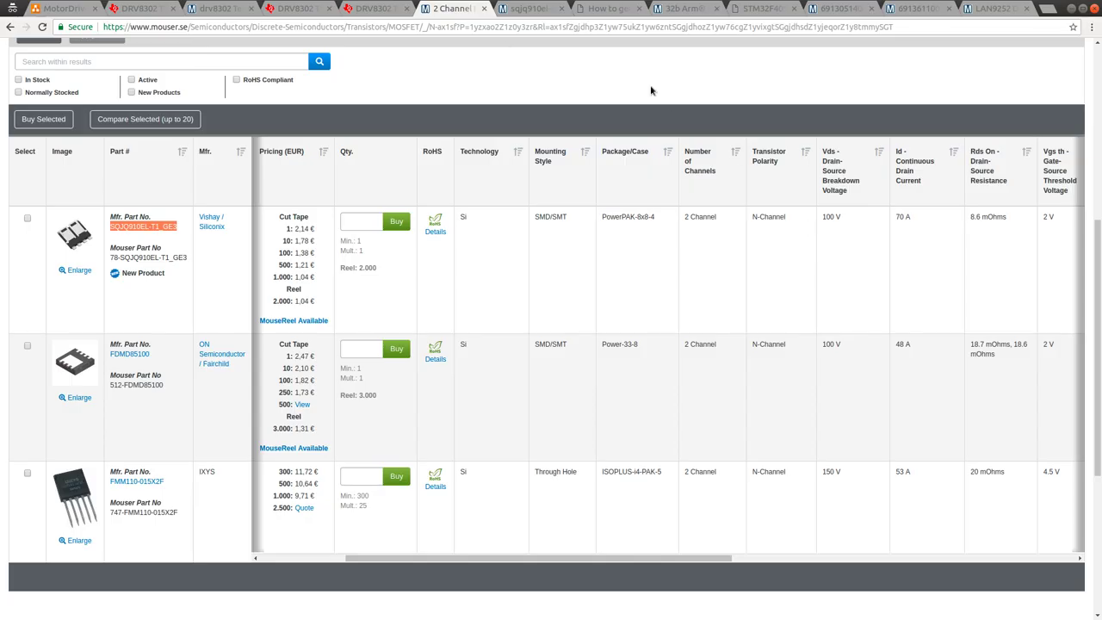
click(533, 10)
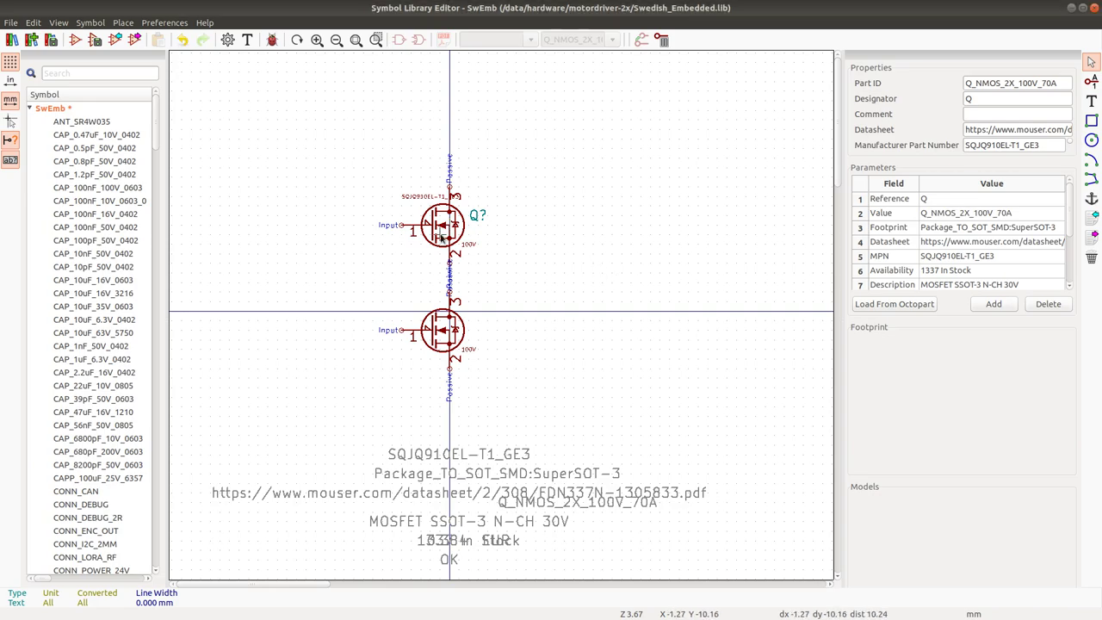
key(alt+Tab)
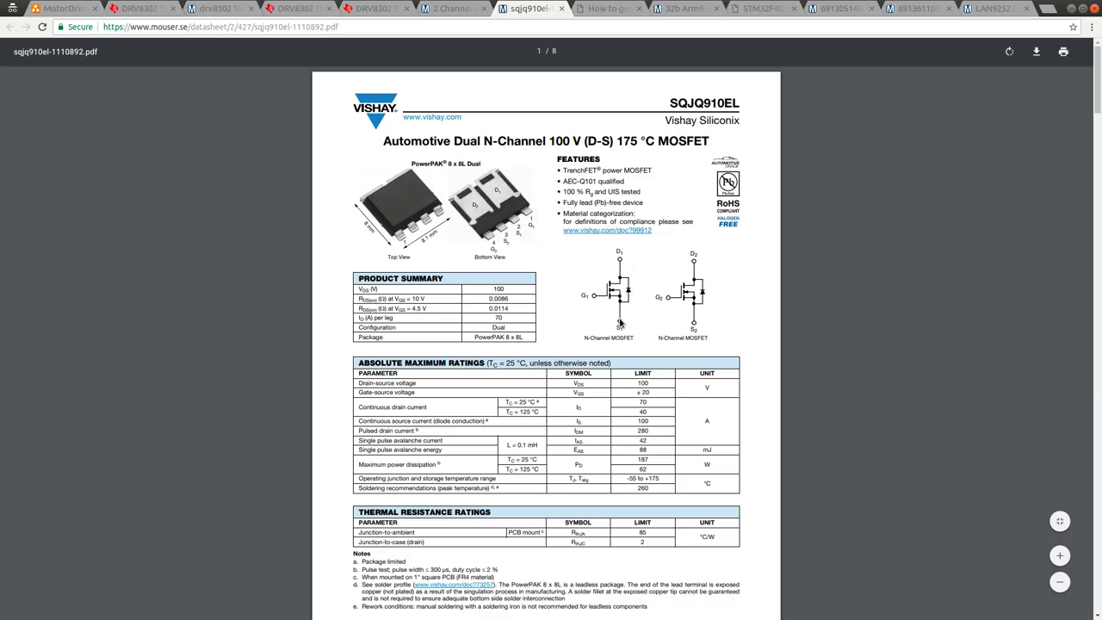
key(alt+Tab)
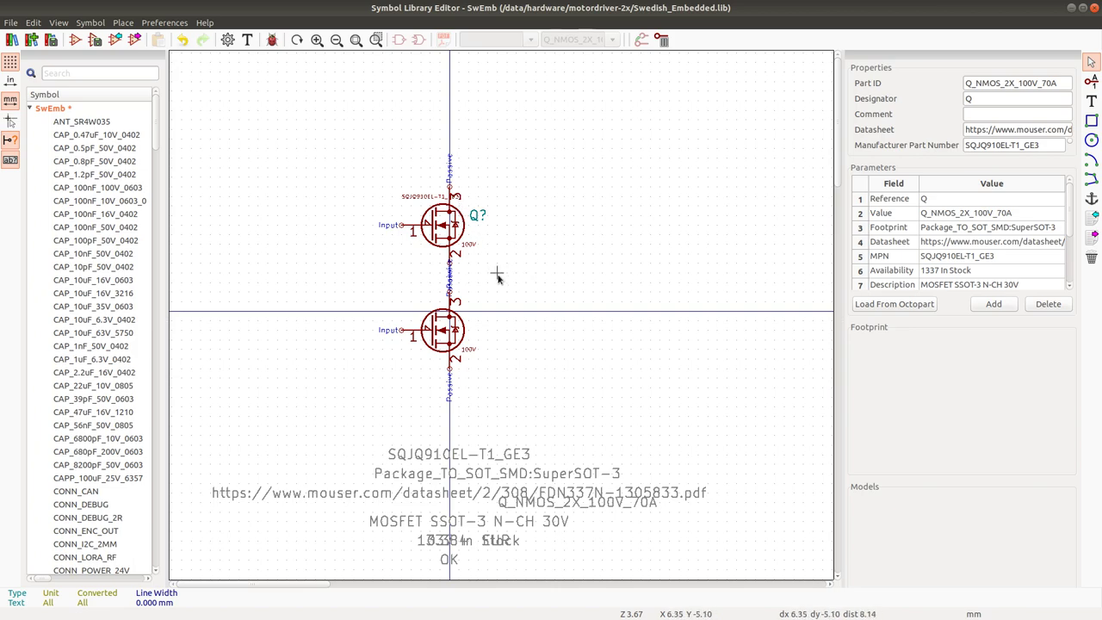
key(alt+Tab)
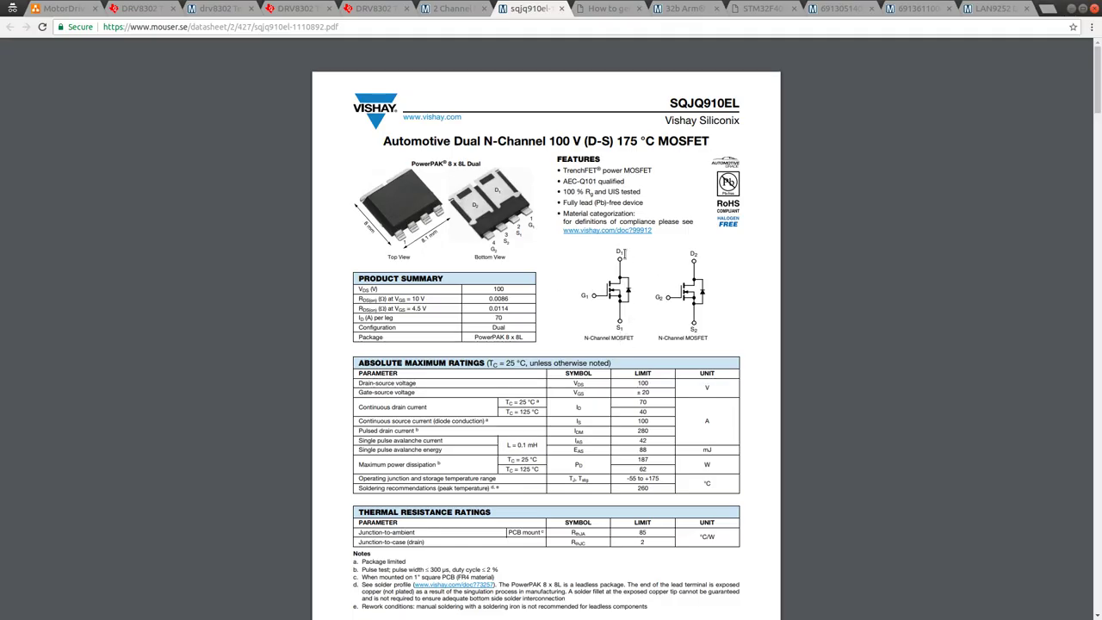
key(alt+Tab)
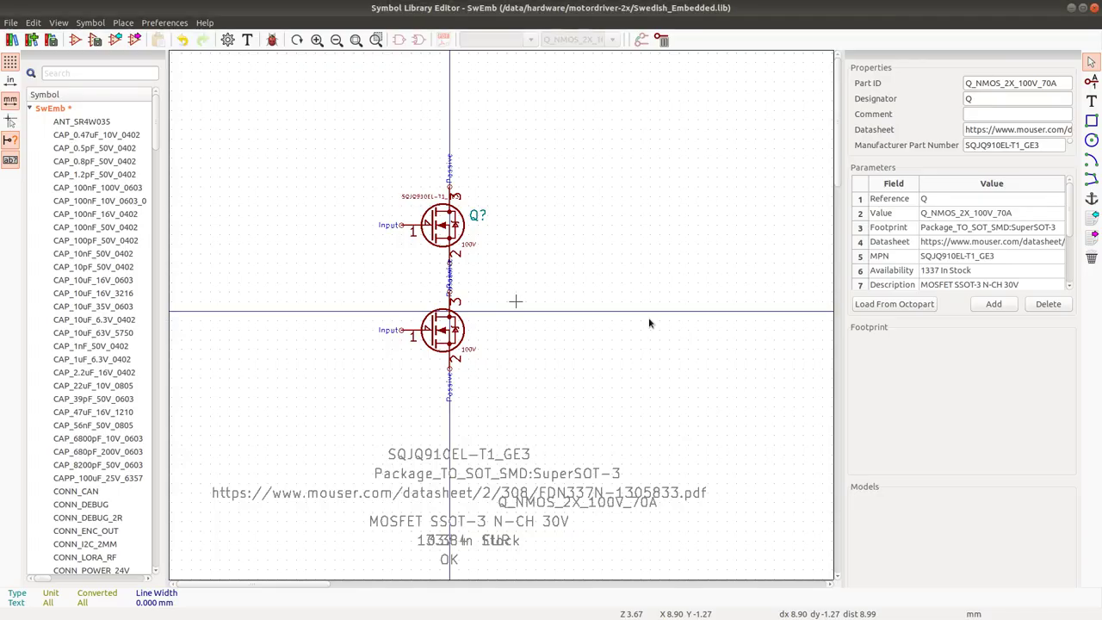
key(alt+Tab)
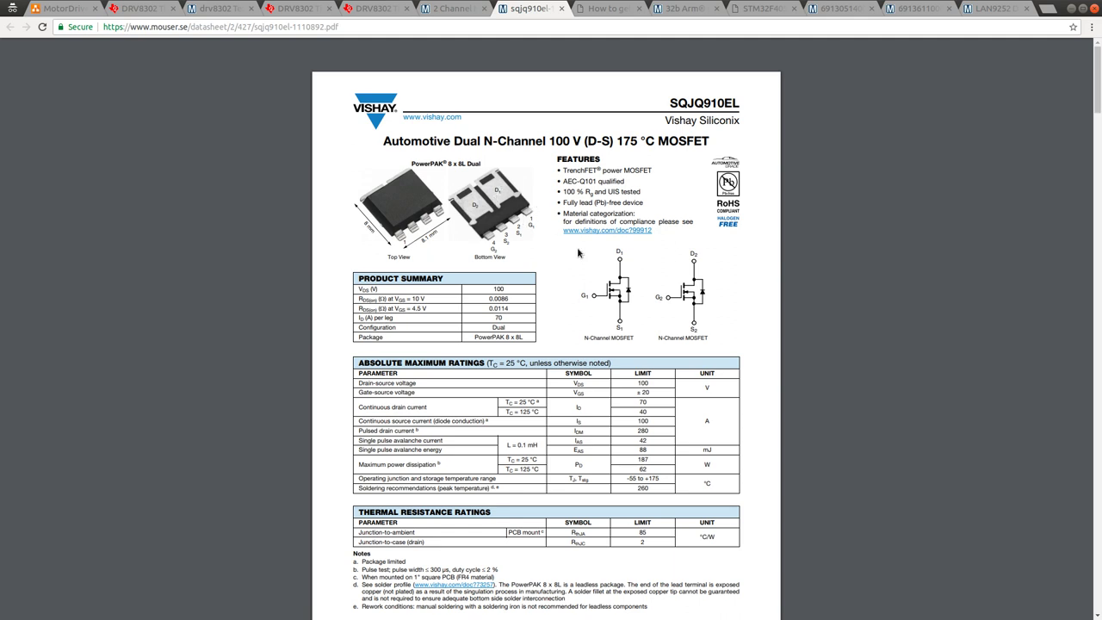
key(alt+Tab)
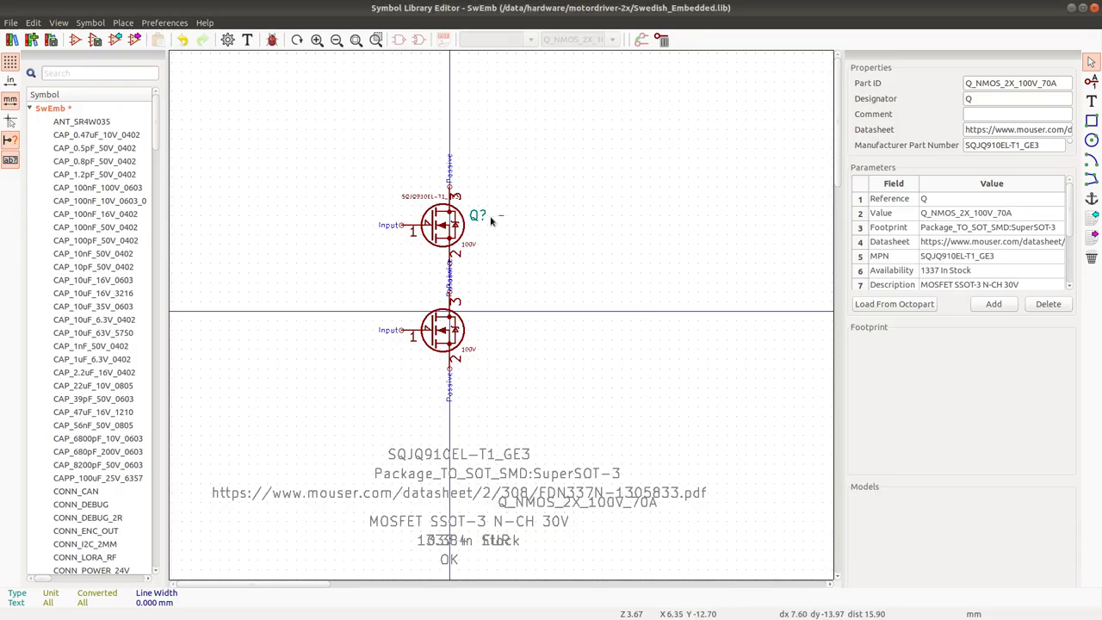
Browse the footprint libraries for the symbol's Footprint field and assign DirectFET_L8 from the Package_DirectFET library.
click(246, 41)
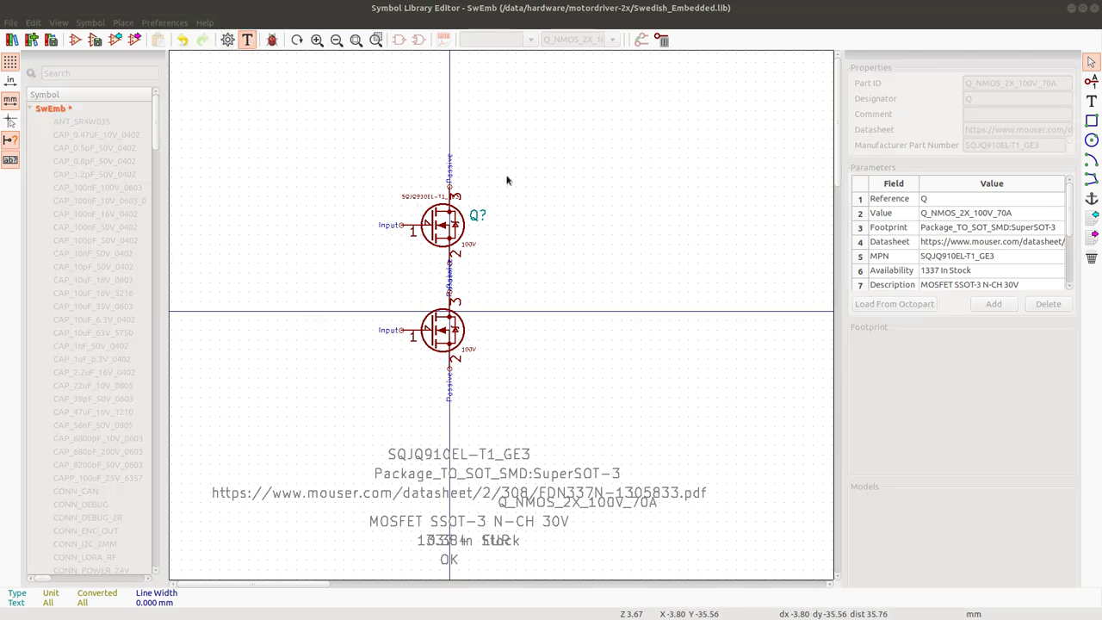
click(447, 199)
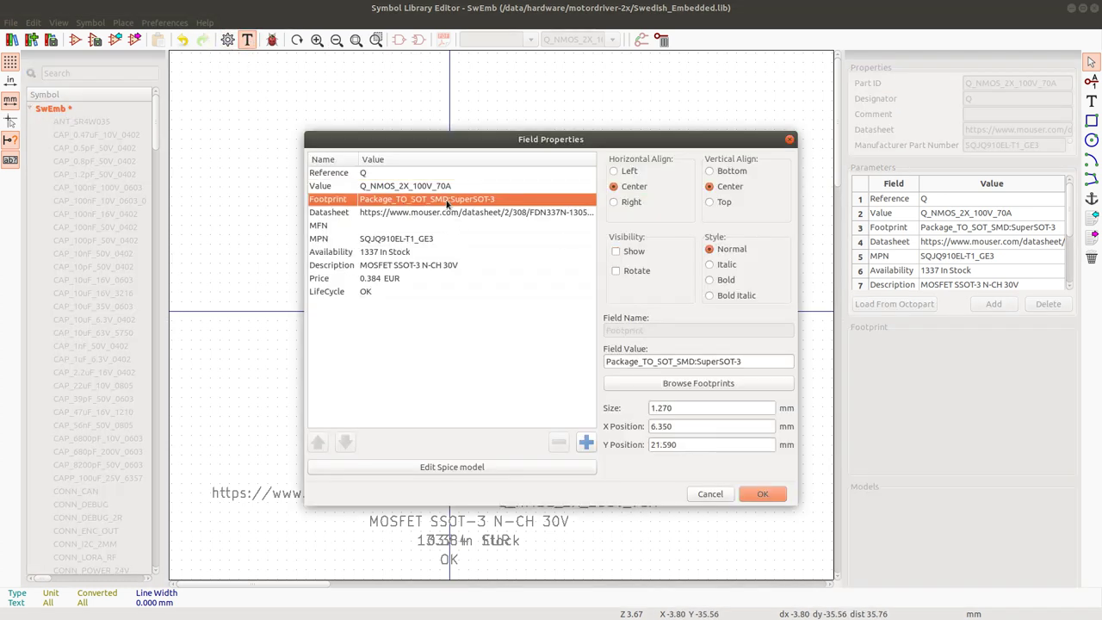
click(683, 384)
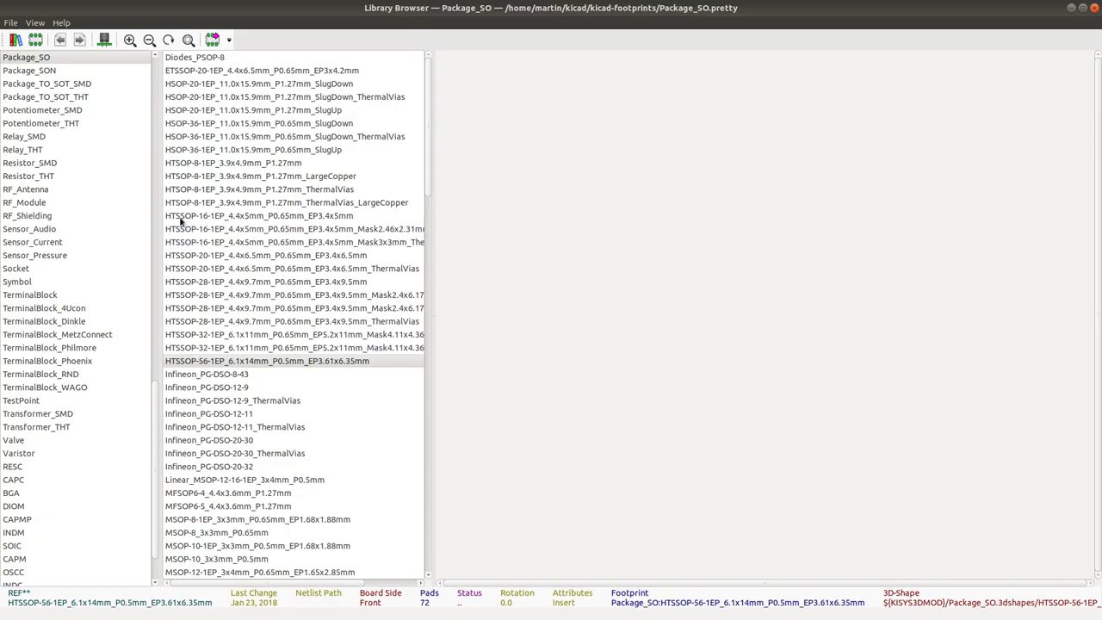
scroll(51, 224, up, 4)
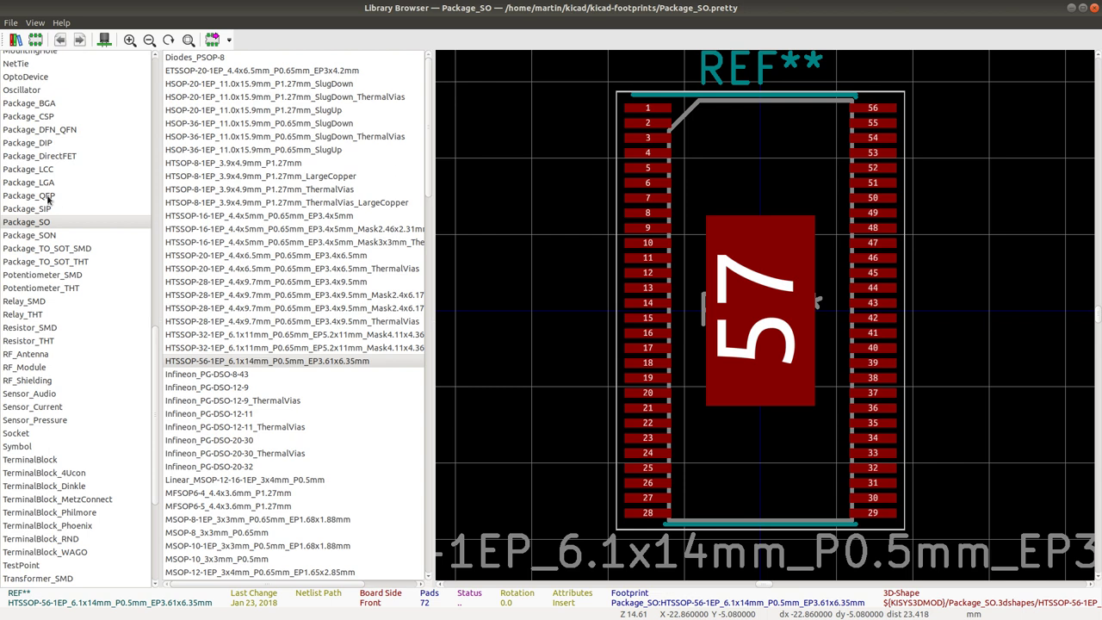
scroll(52, 204, up, 4)
scroll(45, 215, up, 3)
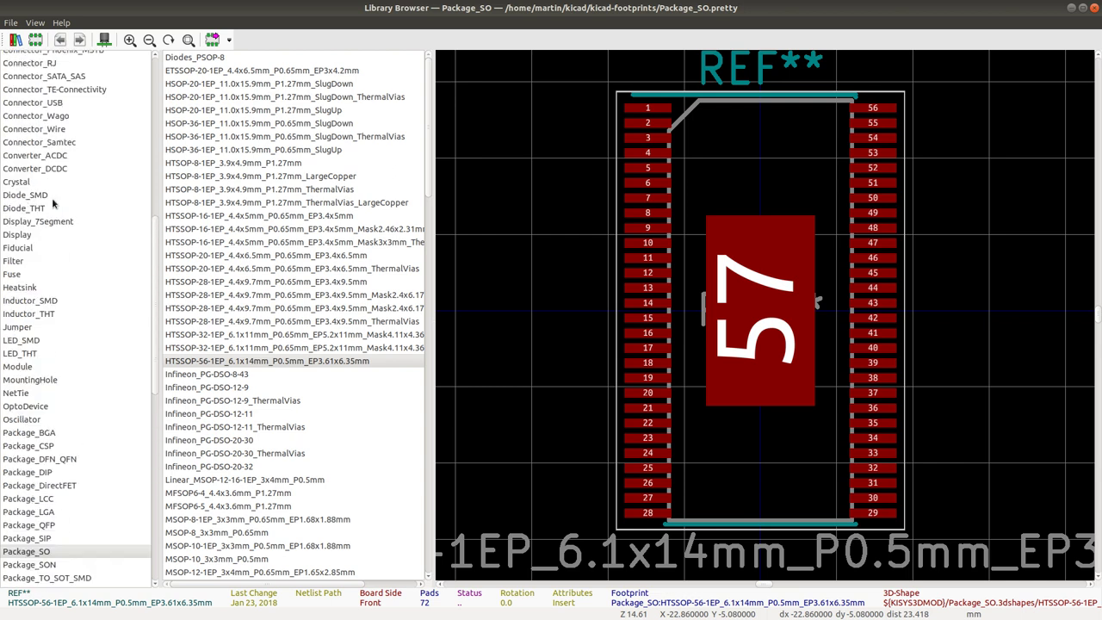
scroll(44, 217, up, 5)
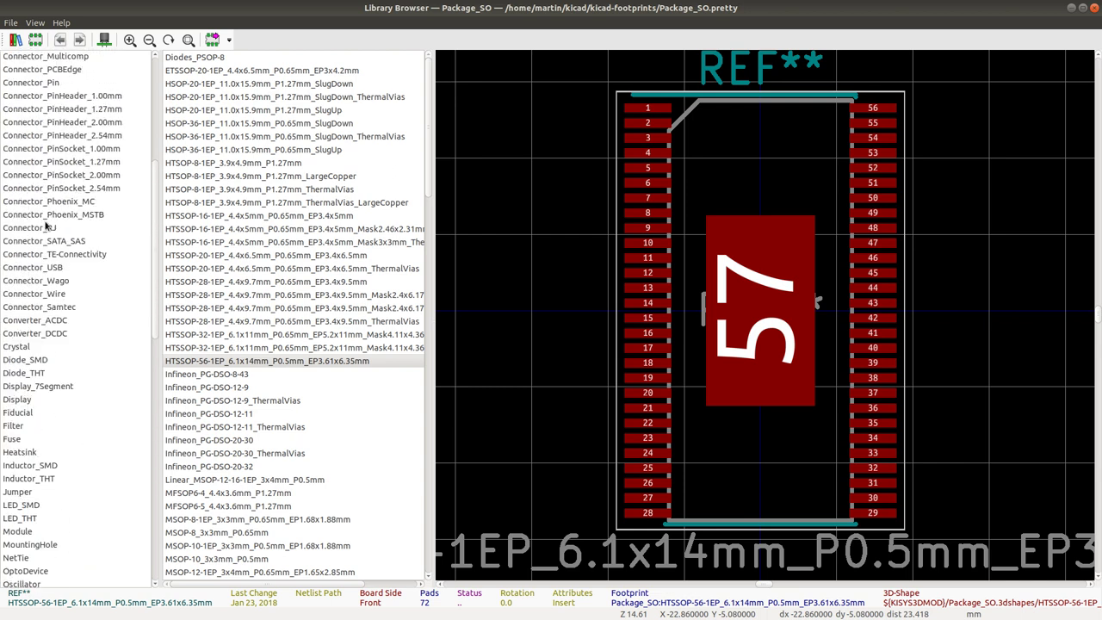
scroll(49, 225, up, 7)
scroll(49, 227, up, 1)
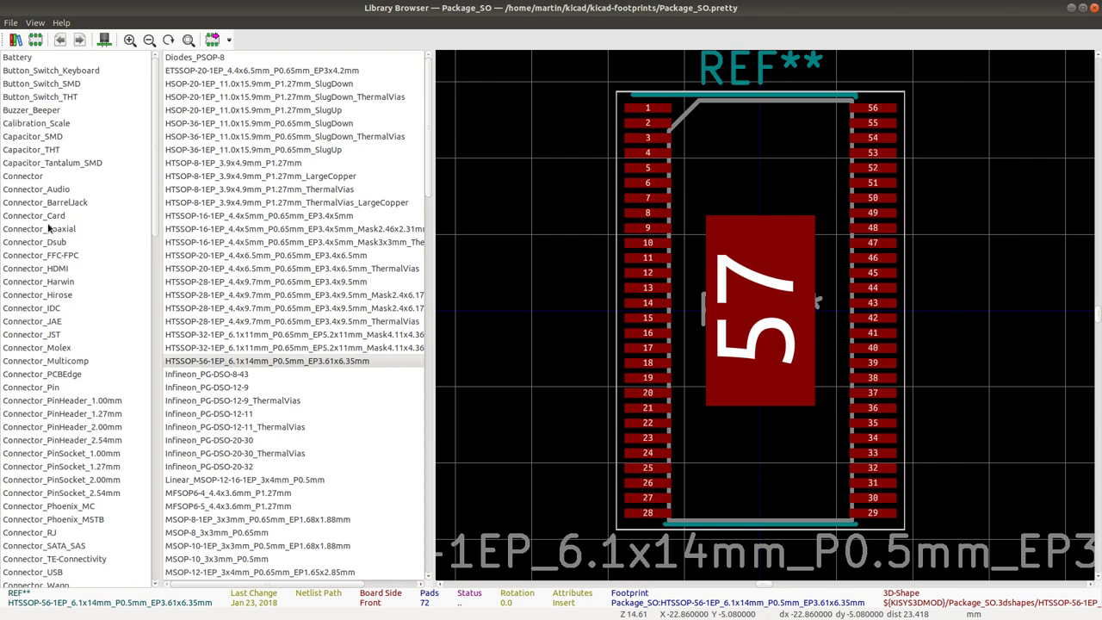
scroll(50, 229, down, 15)
scroll(50, 229, down, 10)
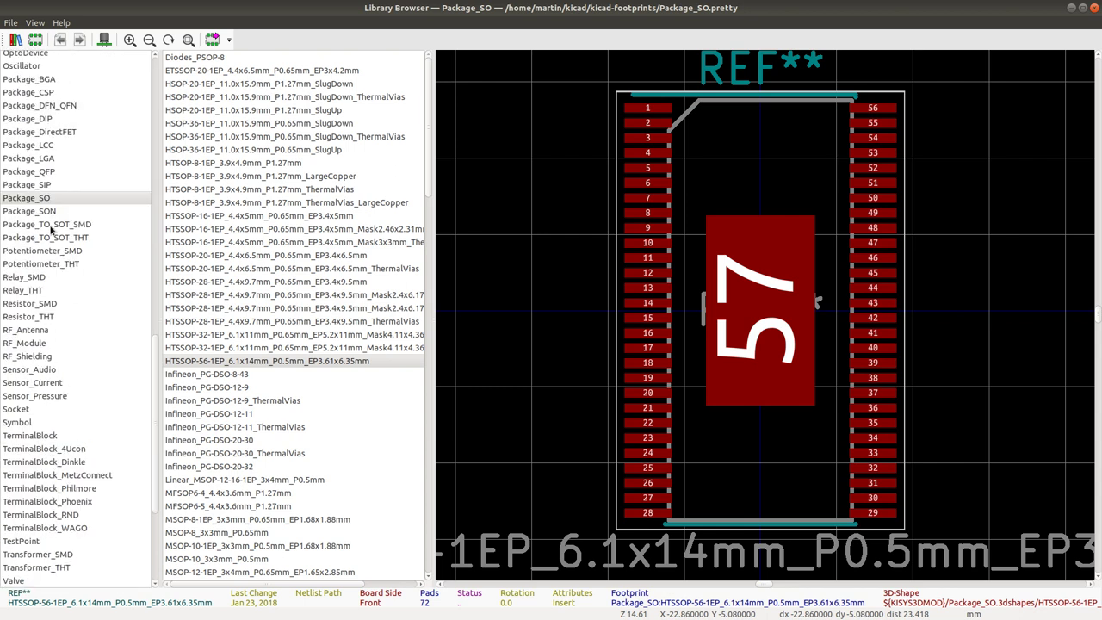
scroll(51, 230, up, 7)
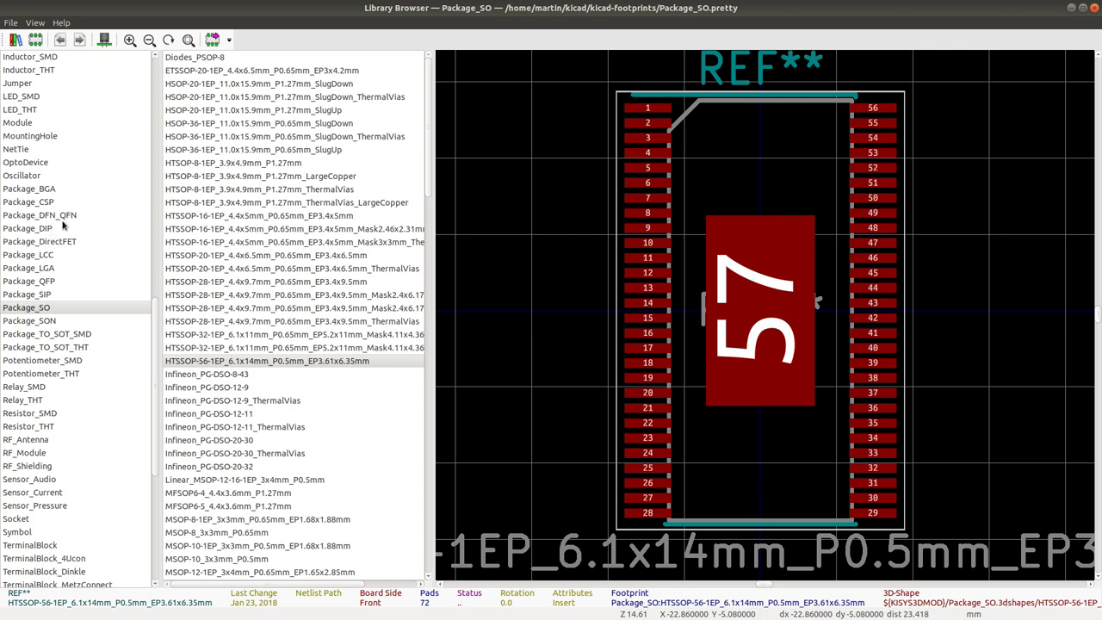
click(69, 244)
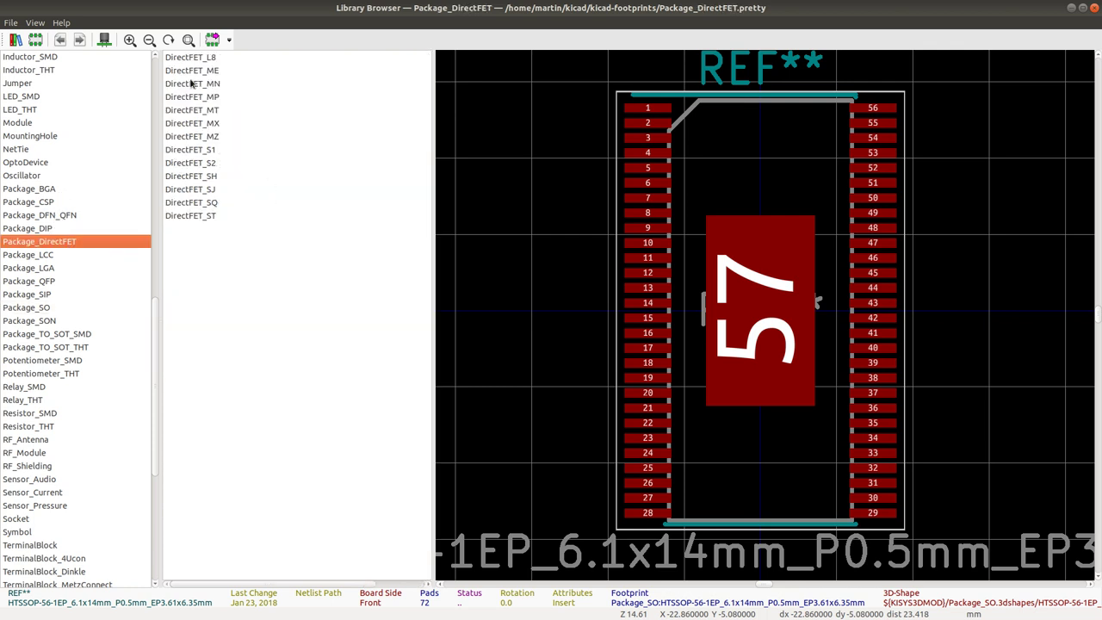
key(Escape)
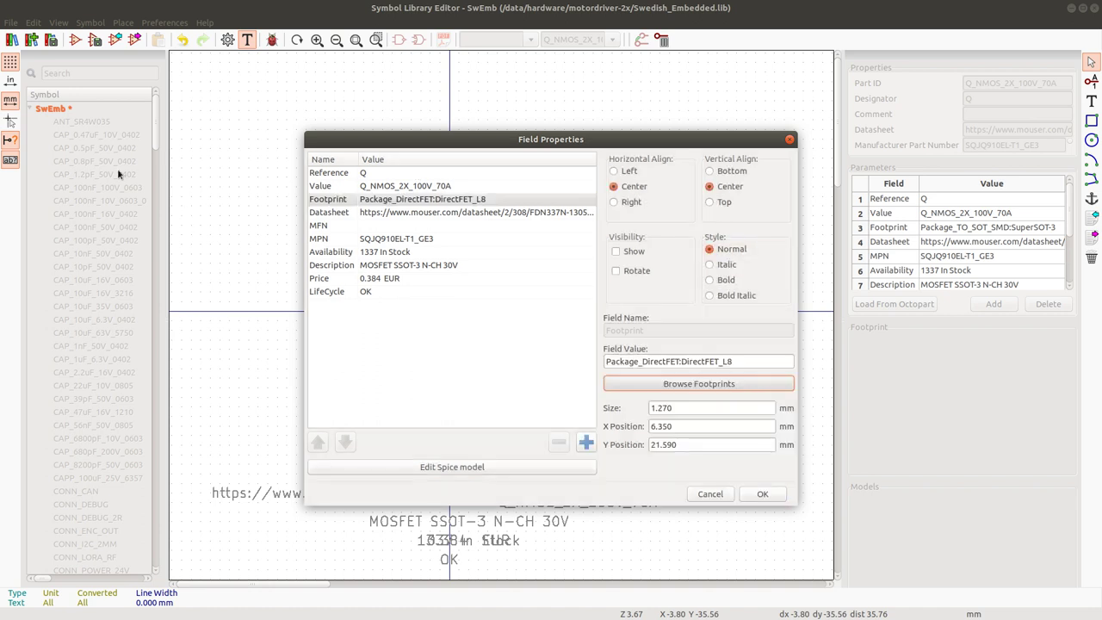
Preview the DirectFET footprints from DirectFET_L8 through DirectFET_ST and compare their pads with the SQJQ910EL package in the browser's datasheet.
click(694, 385)
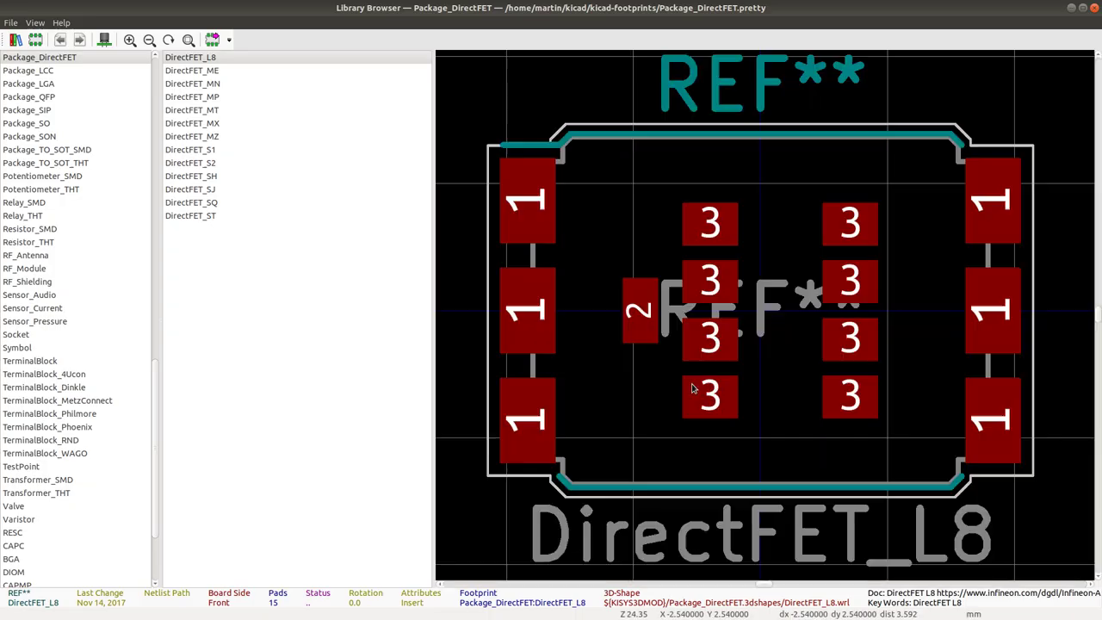
click(694, 387)
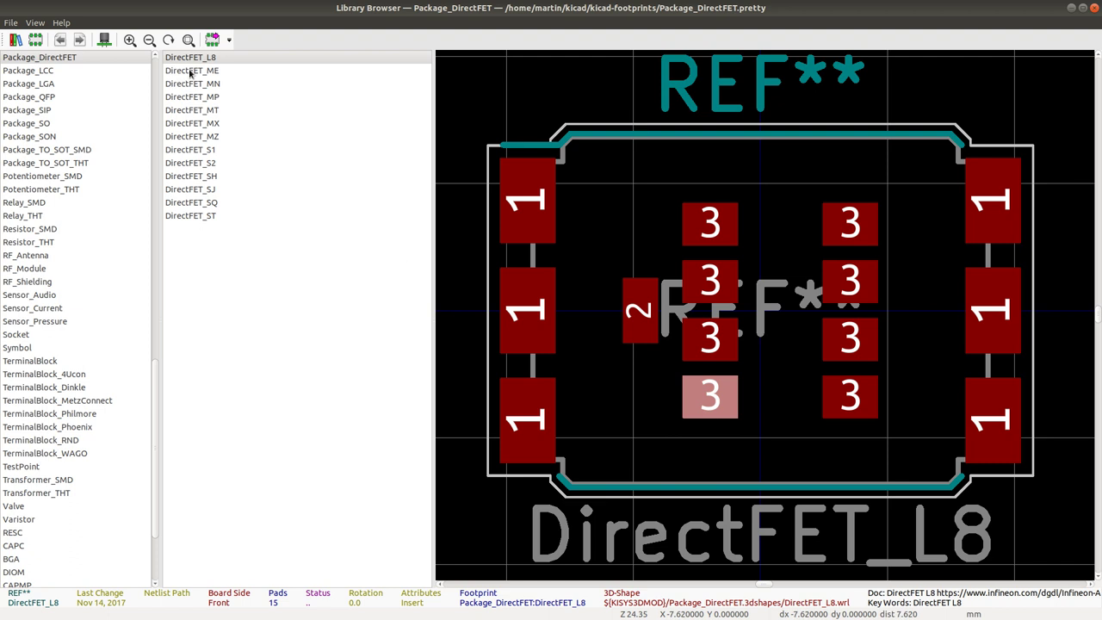
drag(190, 74, 194, 232)
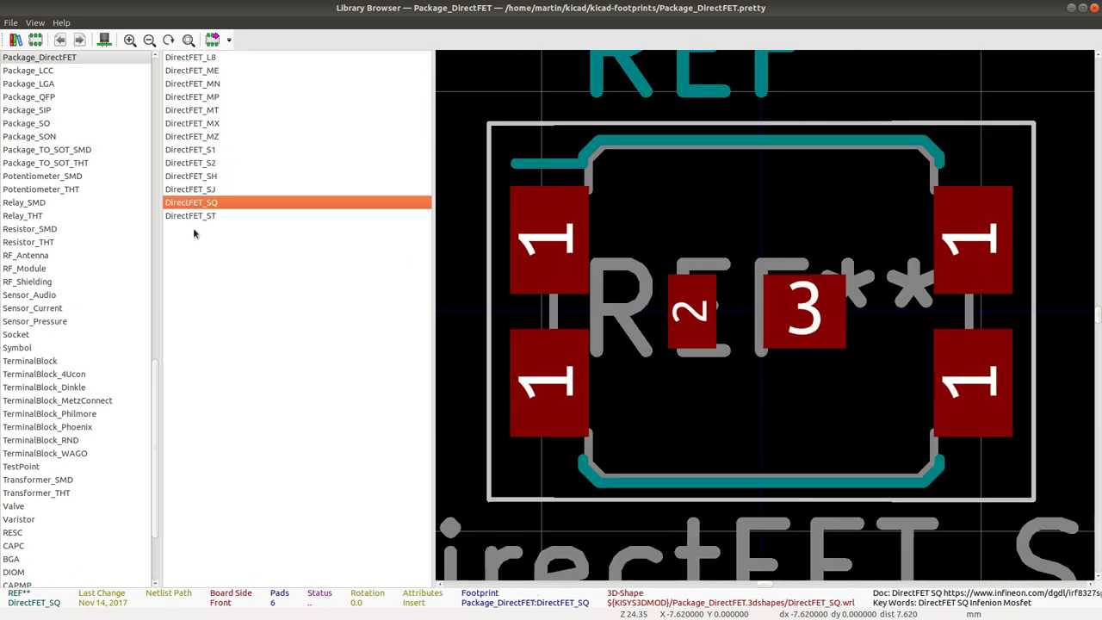
click(195, 217)
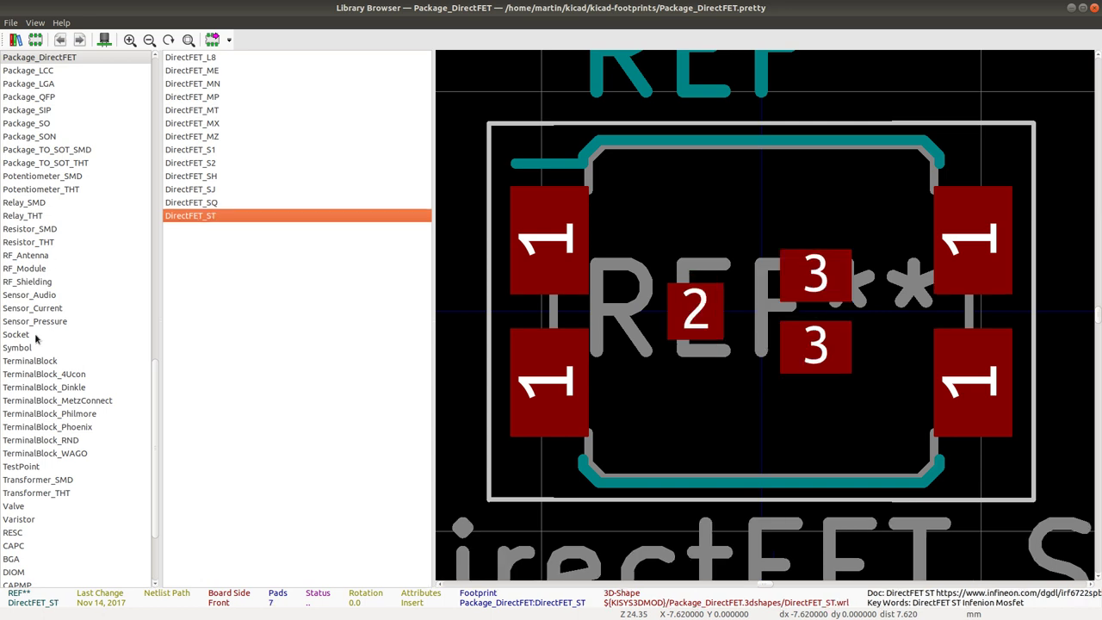
key(alt+Tab)
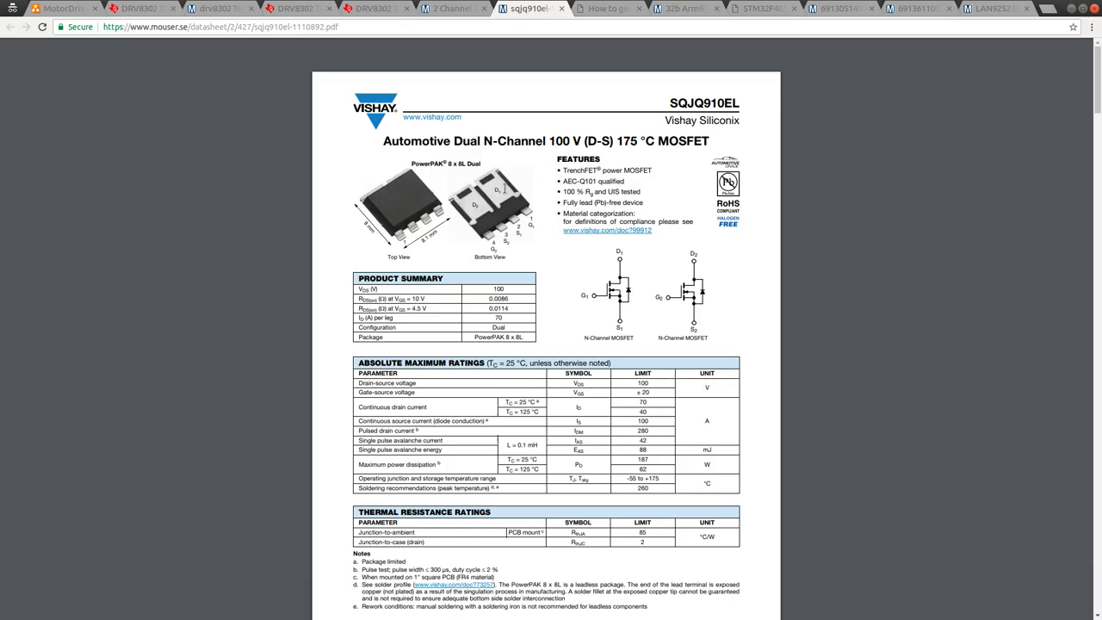
key(alt+Tab)
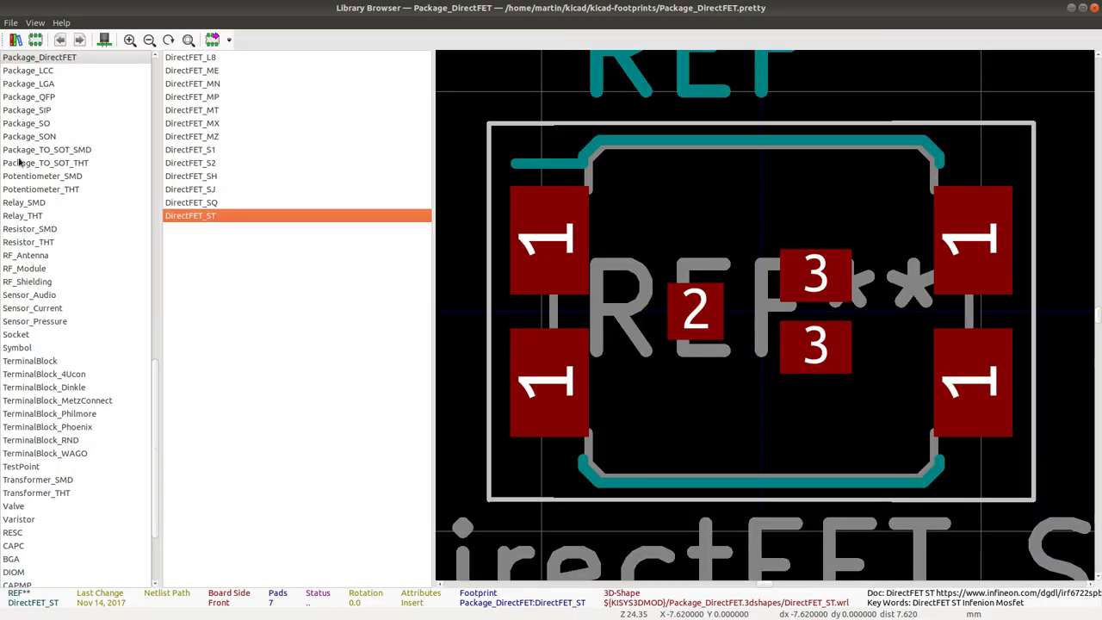
Look through the whole footprint library list for a library that could contain the PowerPAK 8 x 8L Dual package.
scroll(58, 249, up, 6)
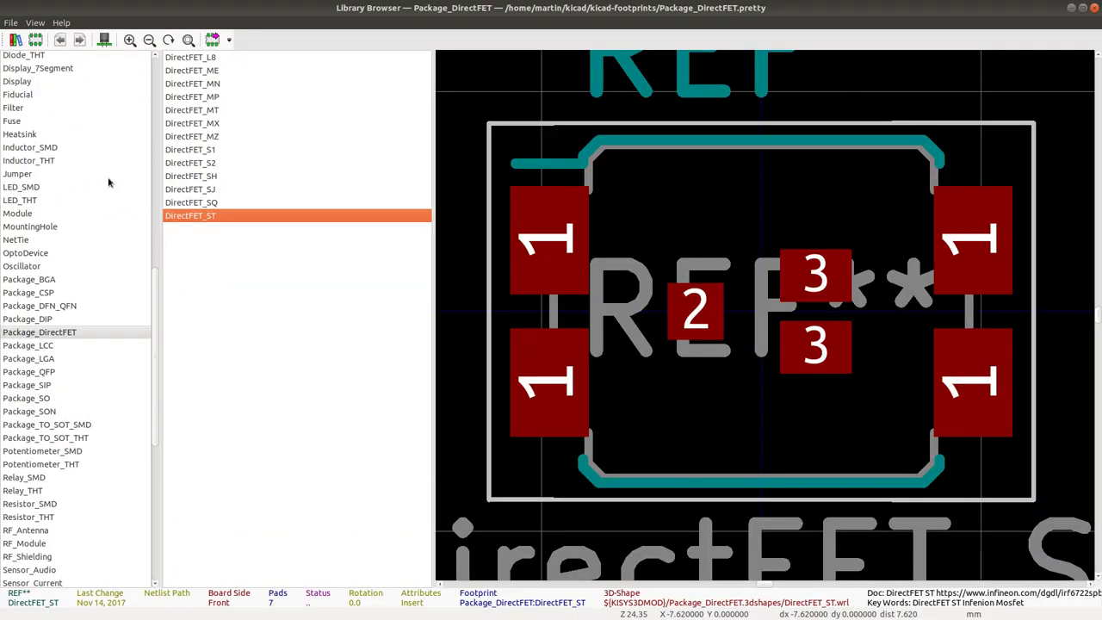
scroll(64, 210, down, 5)
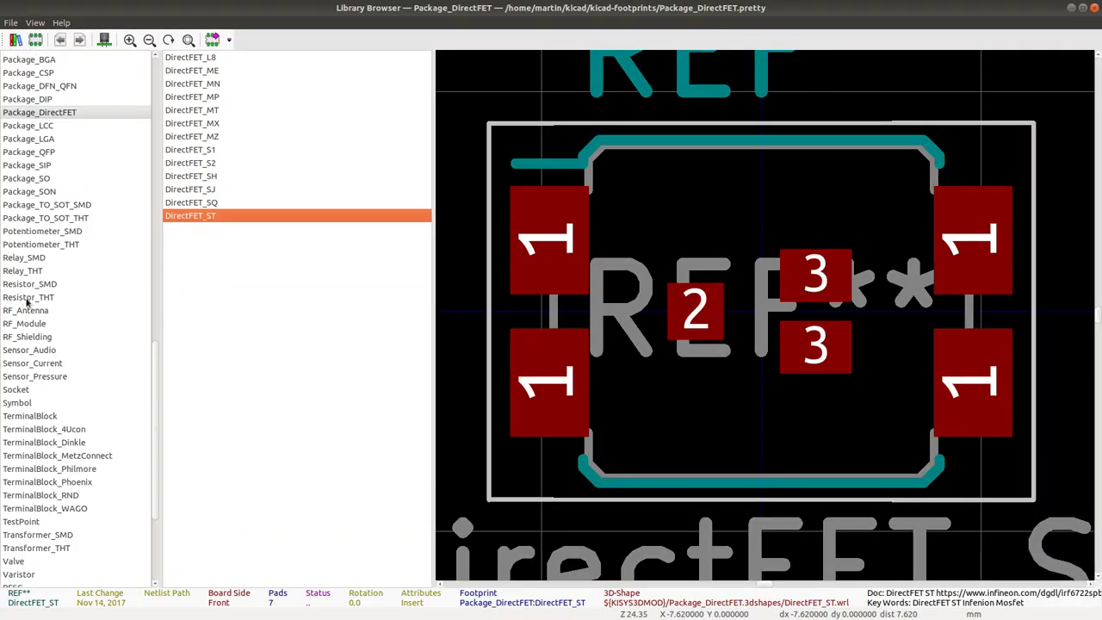
scroll(31, 244, up, 8)
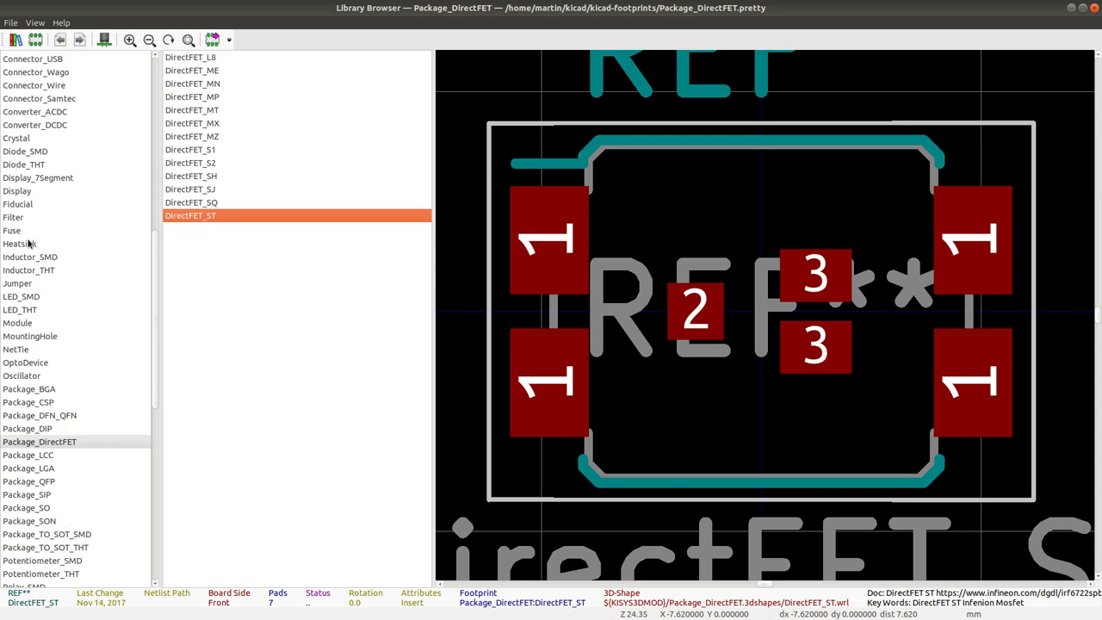
scroll(29, 243, up, 1)
scroll(28, 244, up, 3)
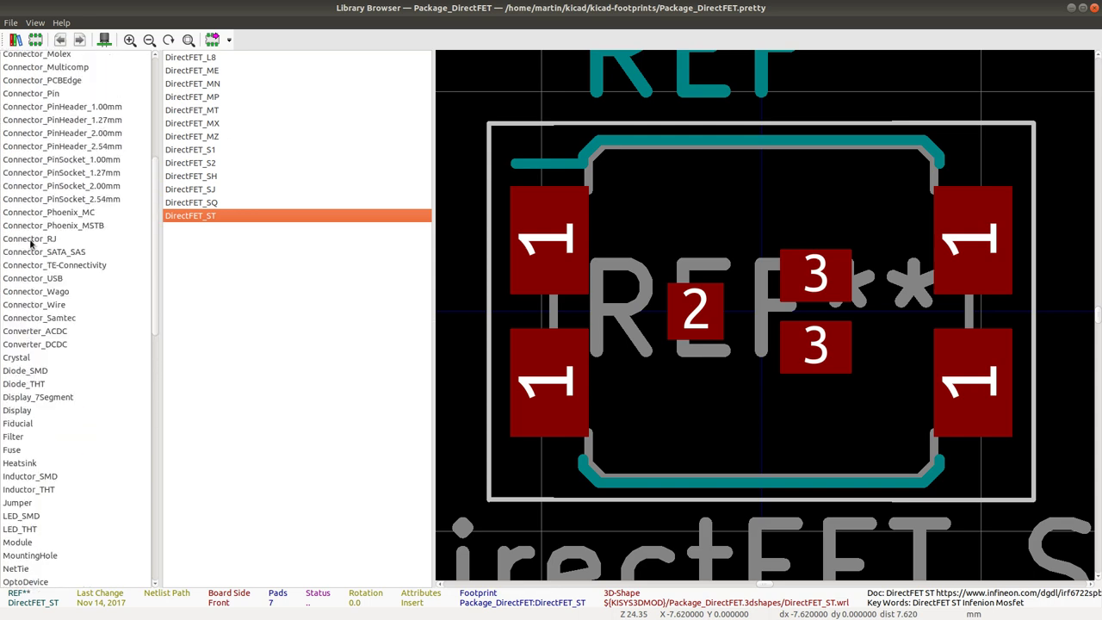
scroll(31, 244, down, 2)
scroll(68, 285, down, 3)
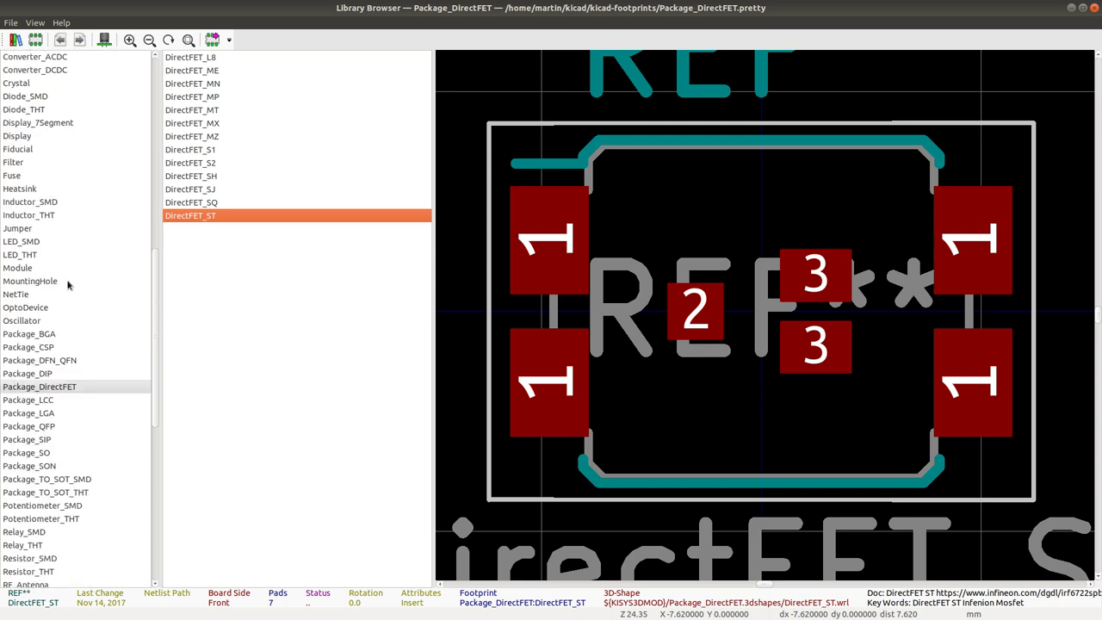
scroll(68, 284, down, 4)
scroll(68, 284, down, 3)
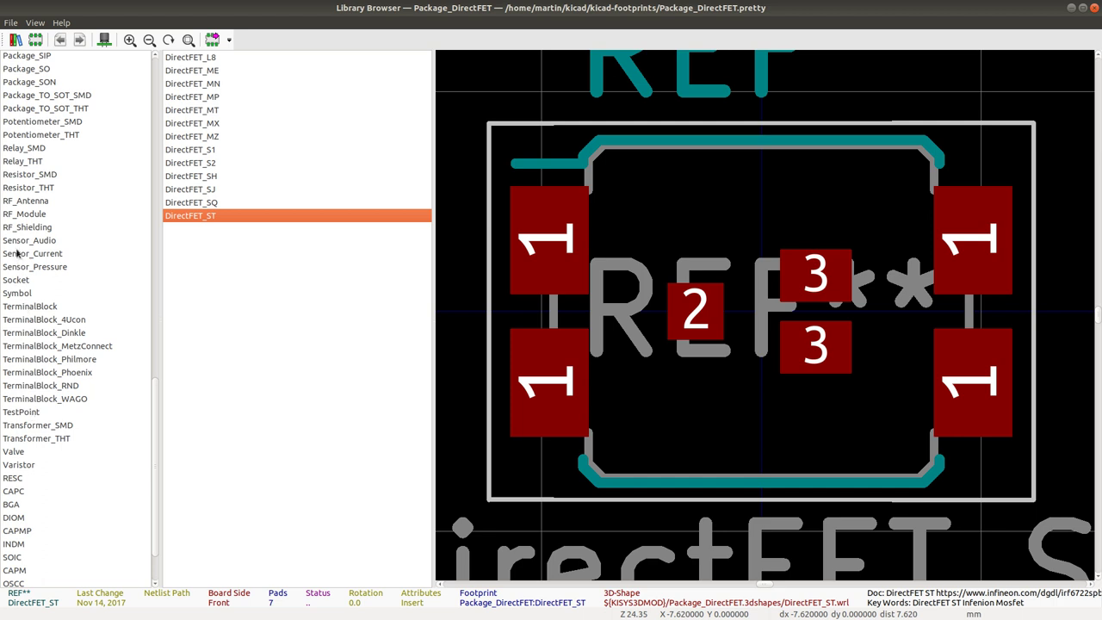
scroll(41, 255, up, 3)
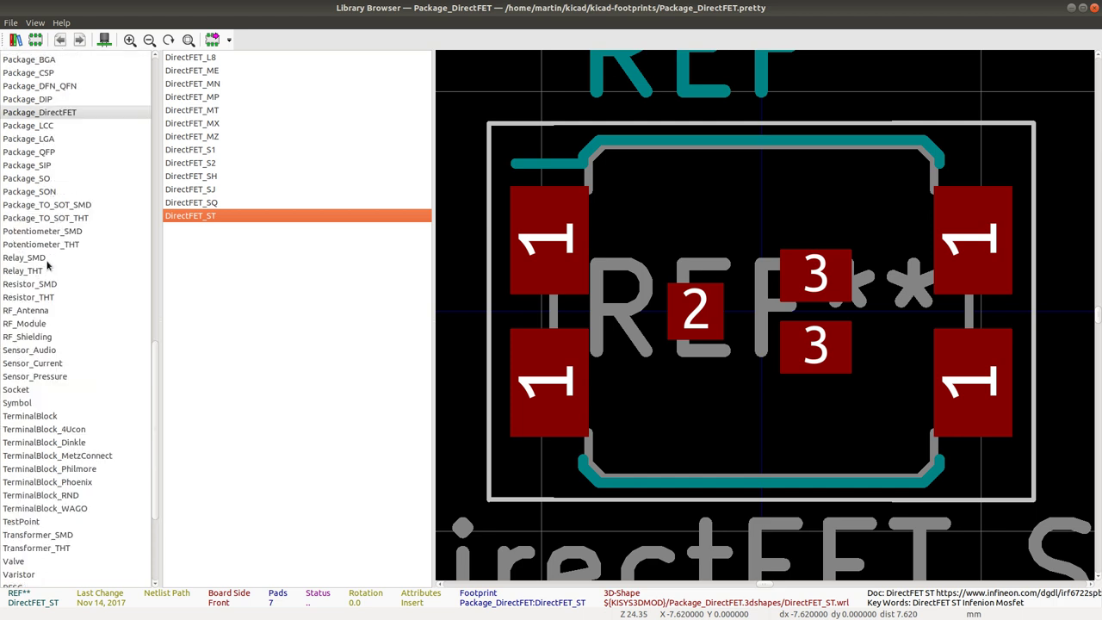
scroll(48, 265, up, 2)
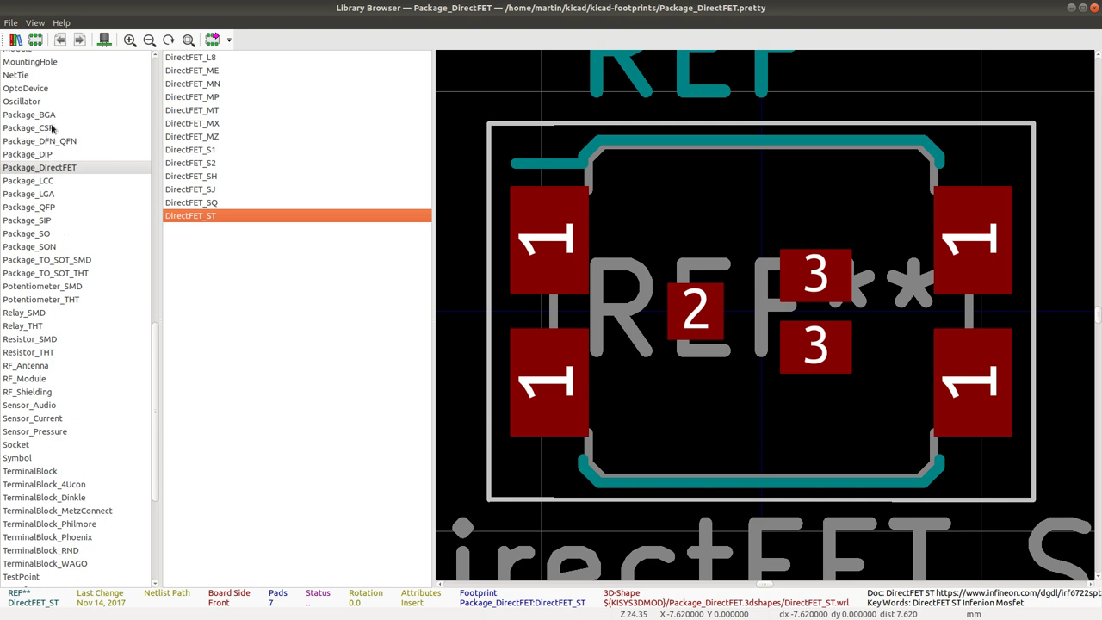
scroll(55, 129, up, 7)
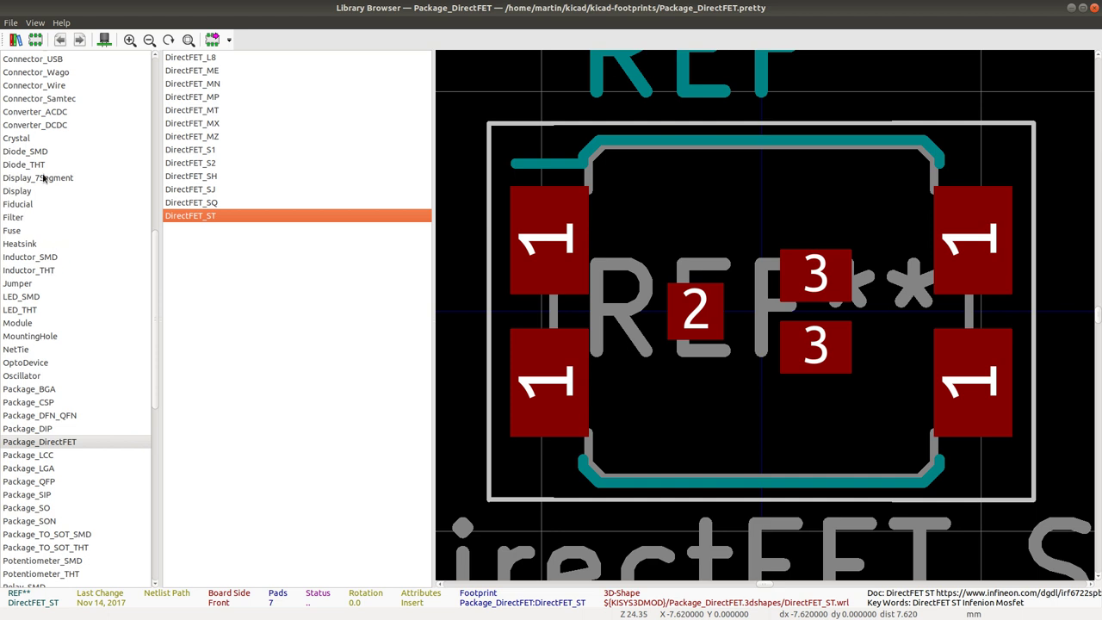
scroll(43, 177, up, 3)
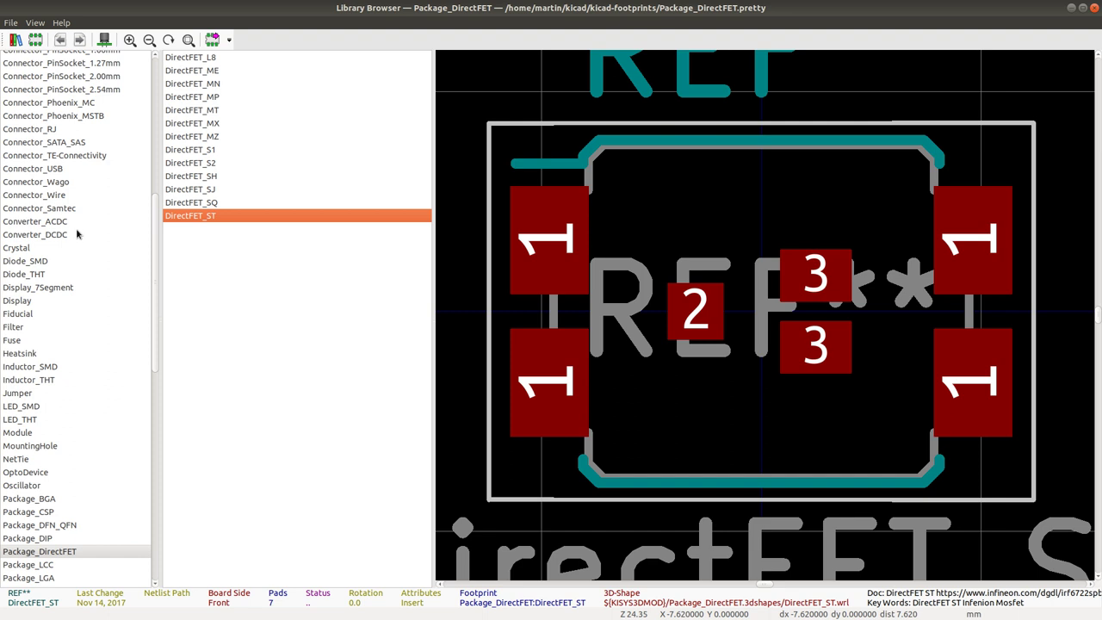
scroll(76, 233, up, 3)
scroll(76, 235, up, 4)
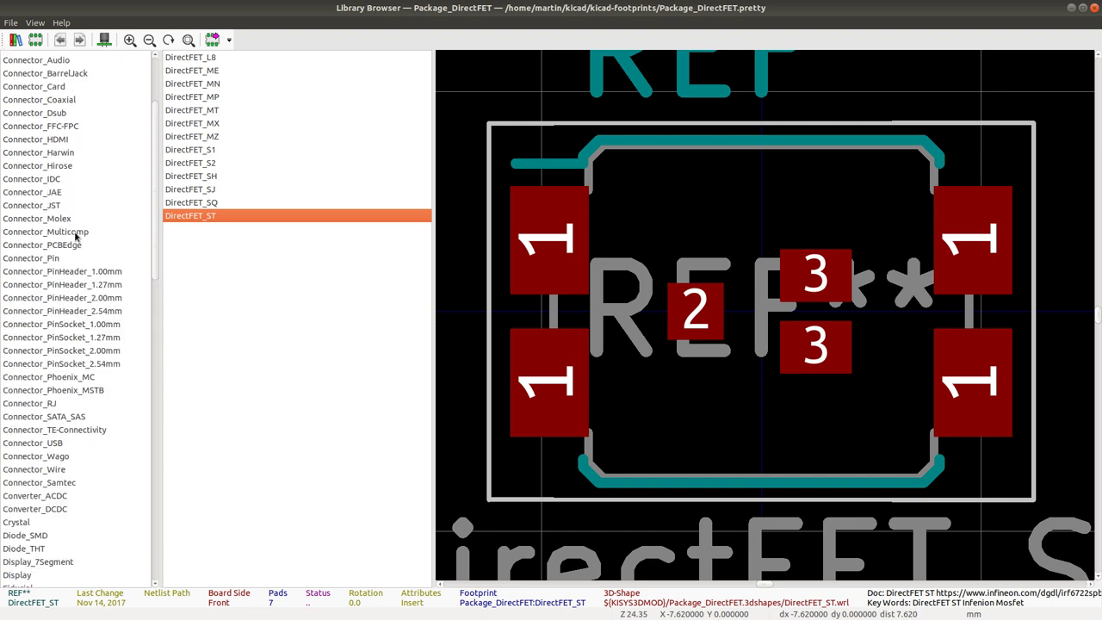
scroll(74, 240, up, 3)
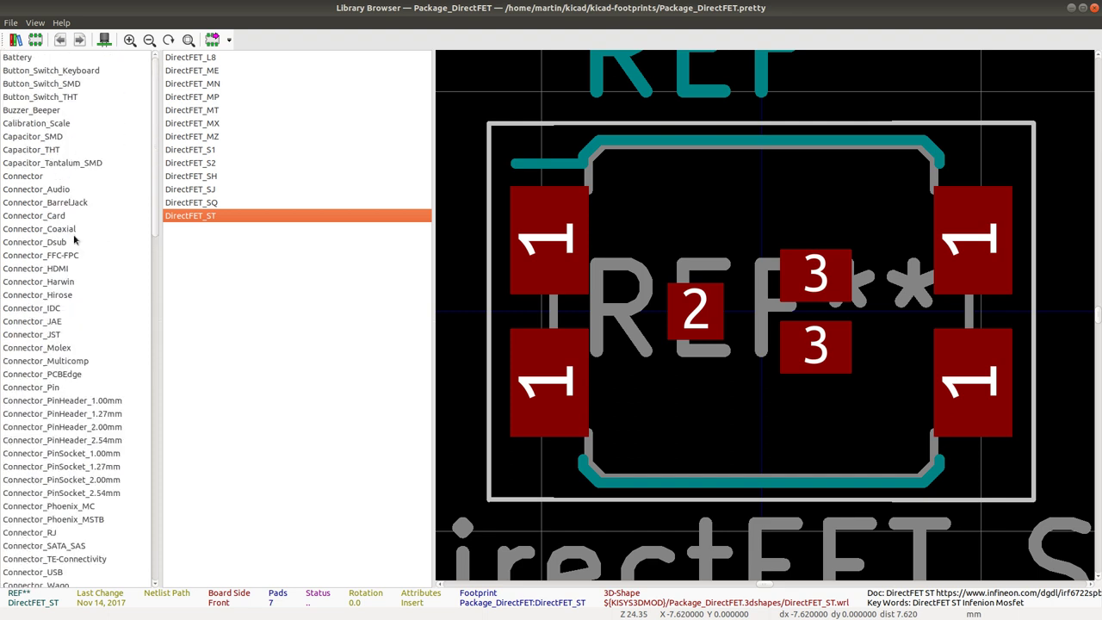
scroll(72, 241, down, 20)
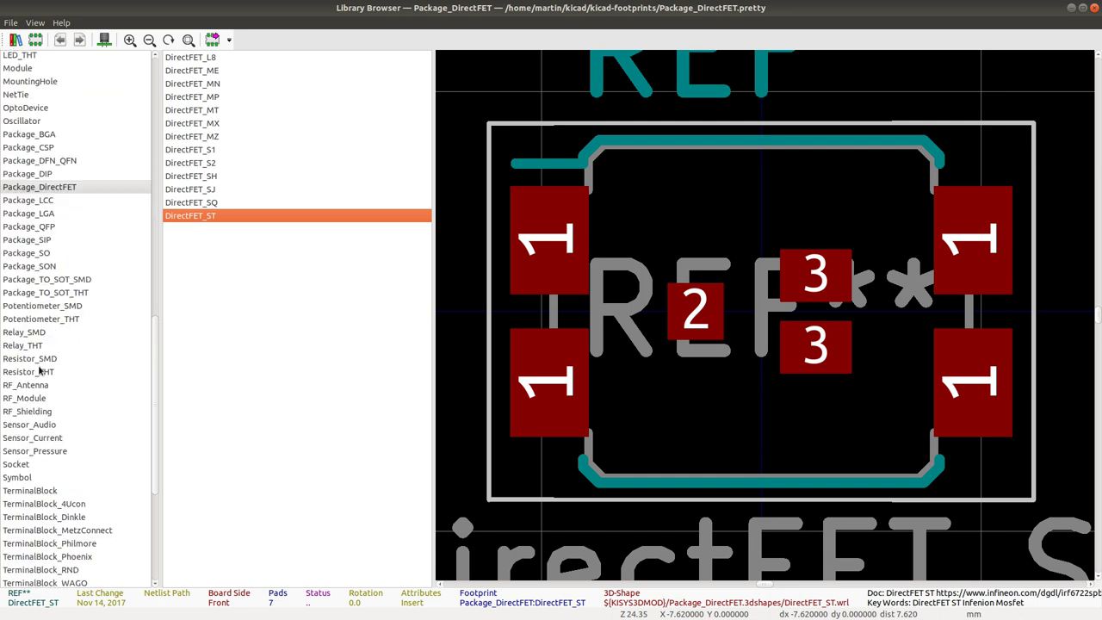
scroll(45, 450, down, 6)
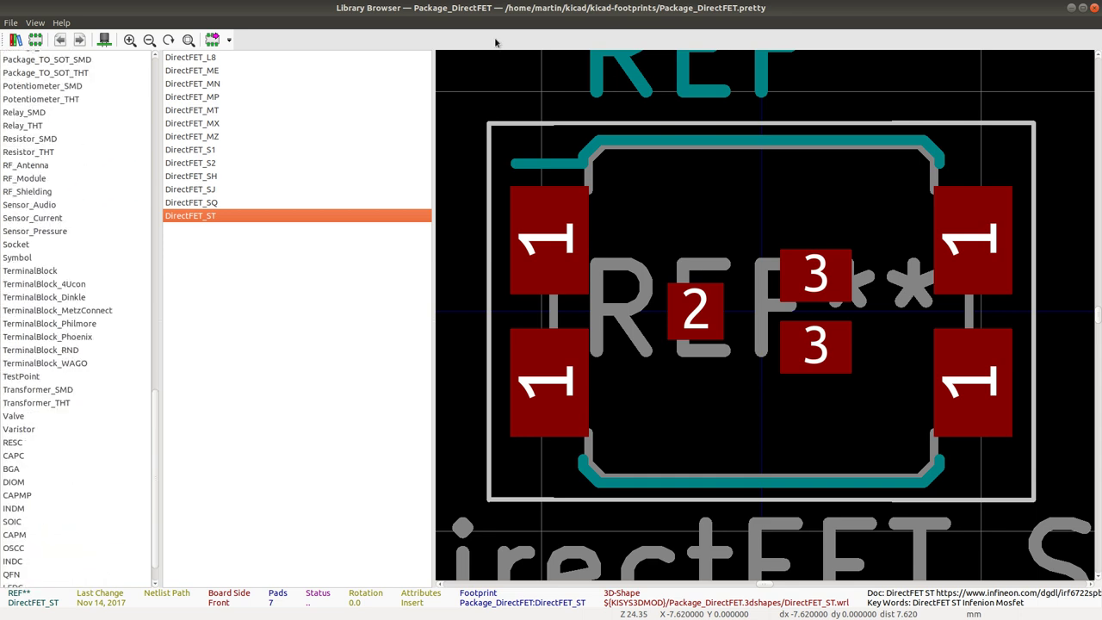
Close the footprint browser and discard the pending change to the symbol's Footprint field.
click(399, 9)
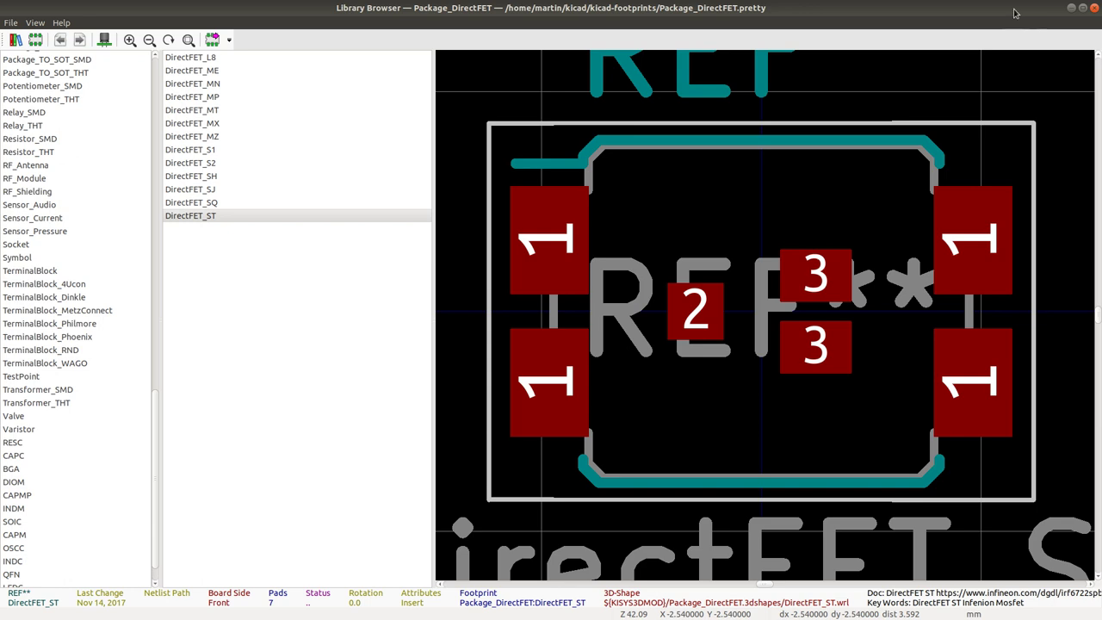
click(1094, 8)
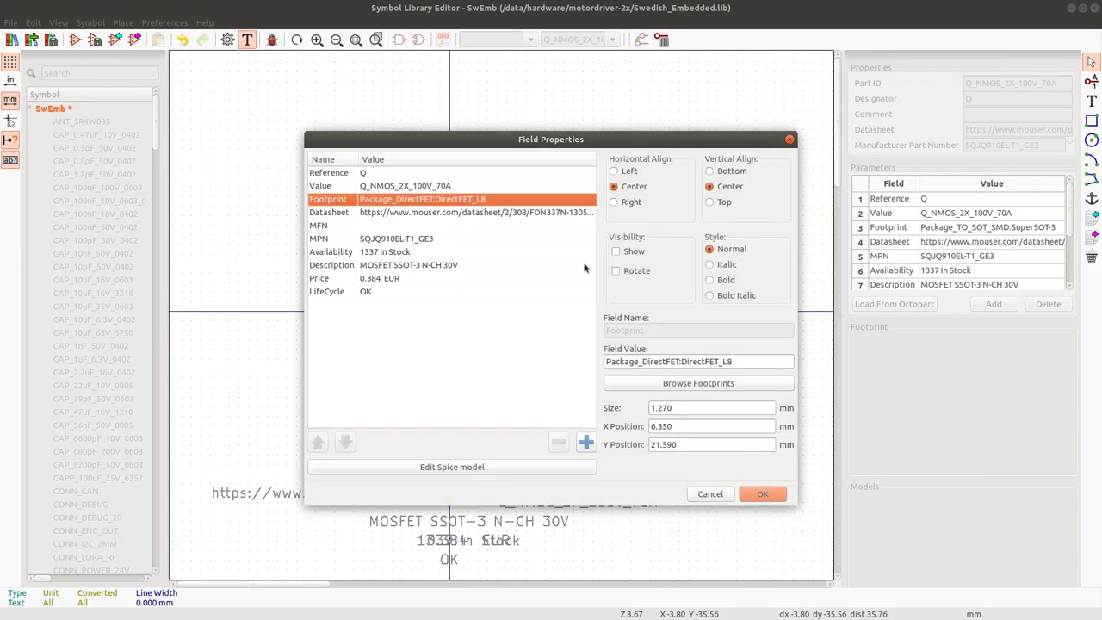
click(711, 494)
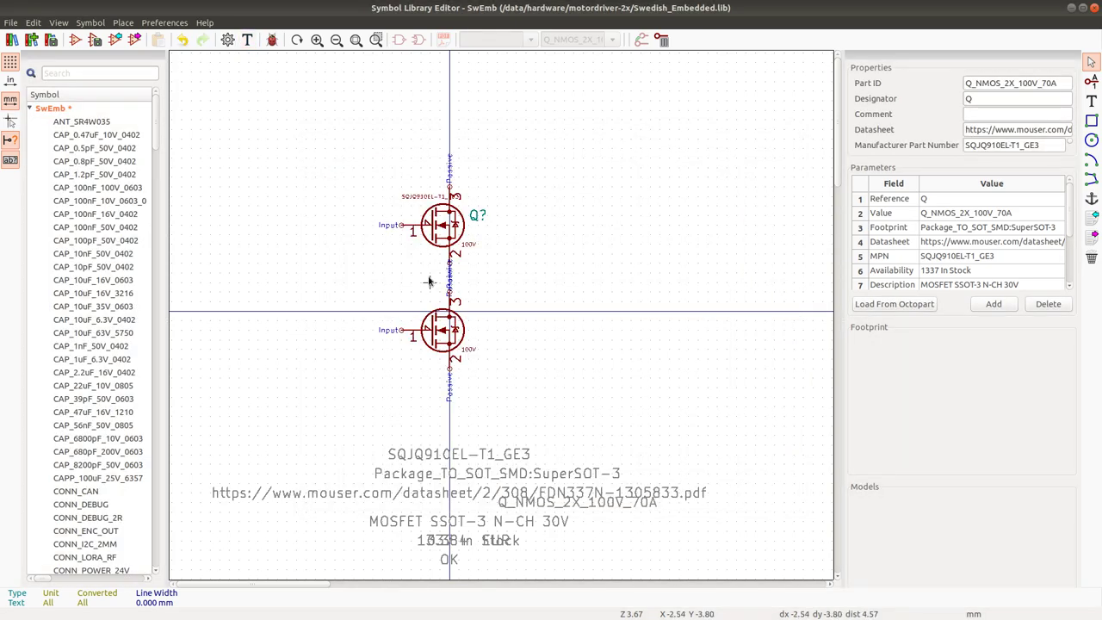
Check the SQJQ910EL datasheet's pinout in the browser and set the lower MOSFET's source pin number to 3.
key(alt+Tab)
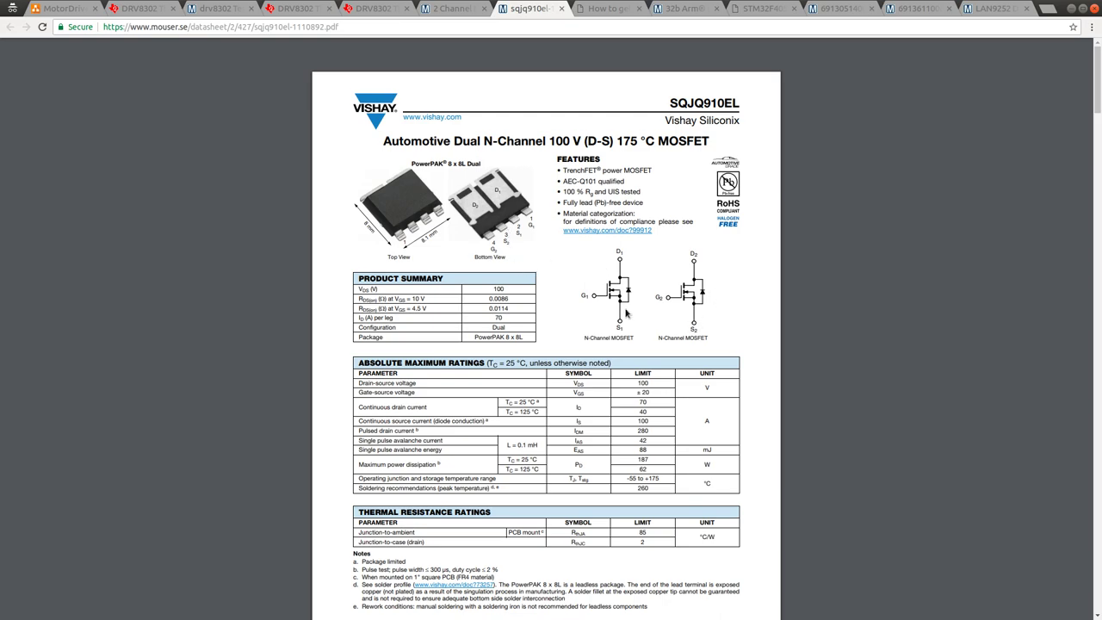
key(alt+Tab)
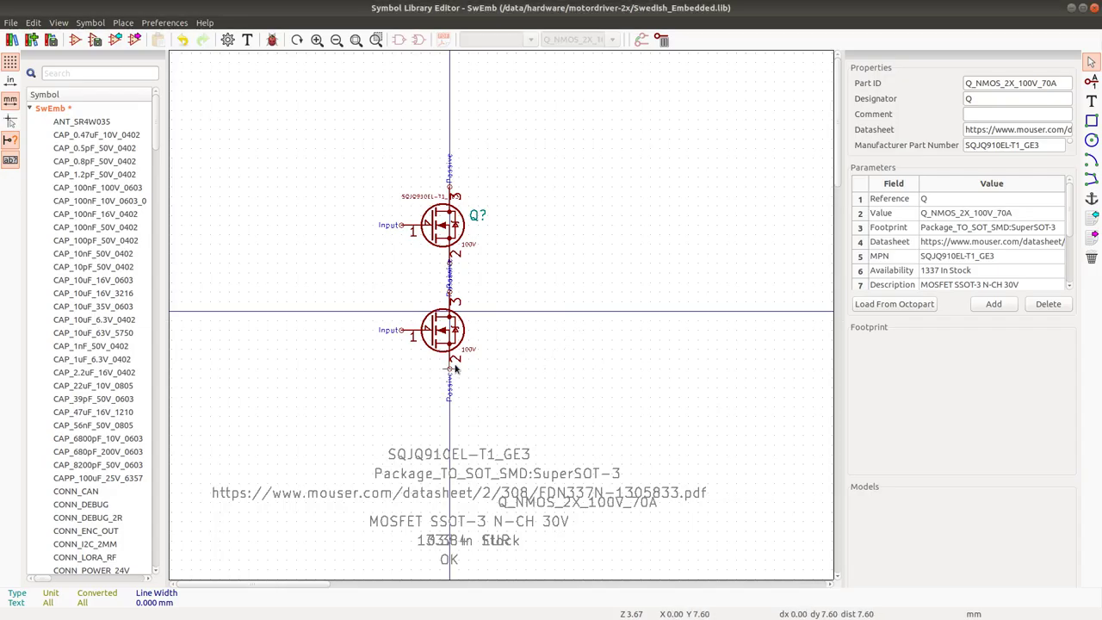
key(alt+Tab)
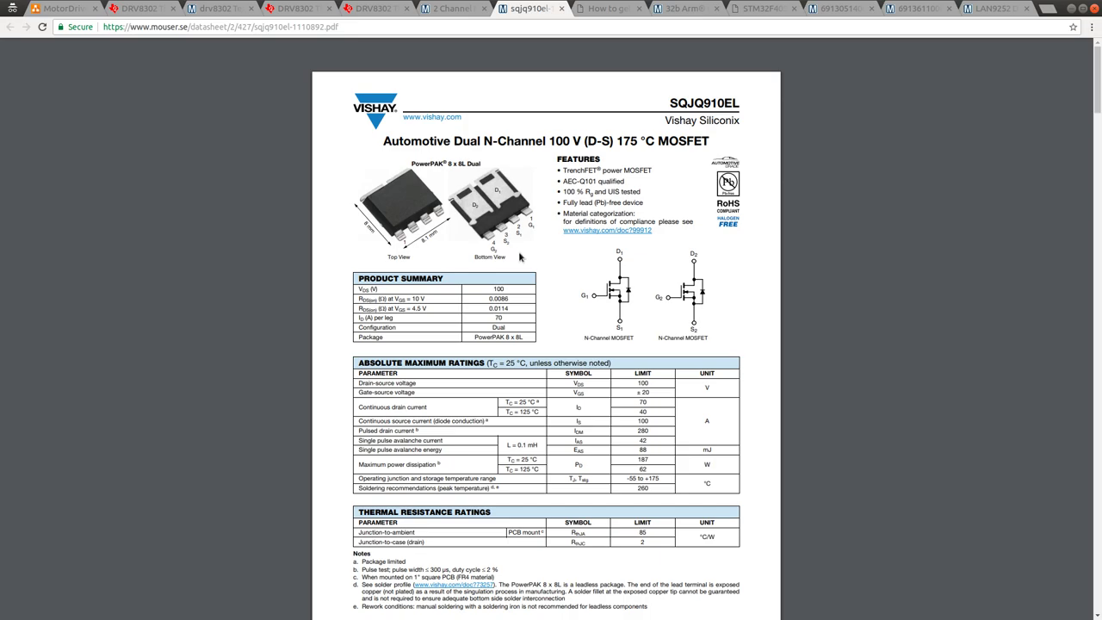
key(alt+Tab)
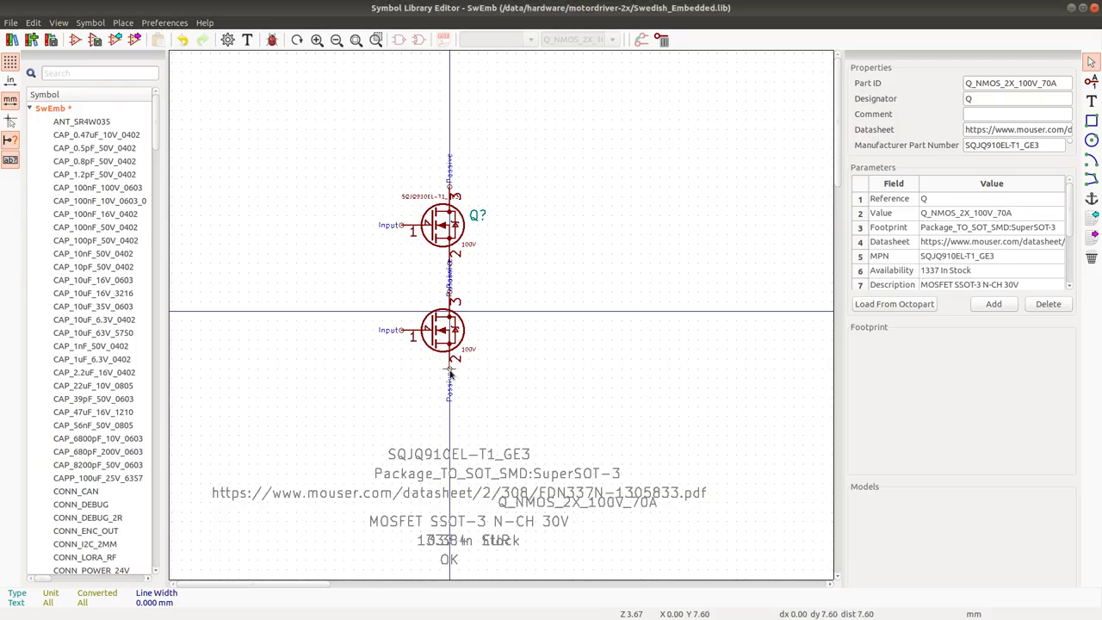
double_click(449, 373)
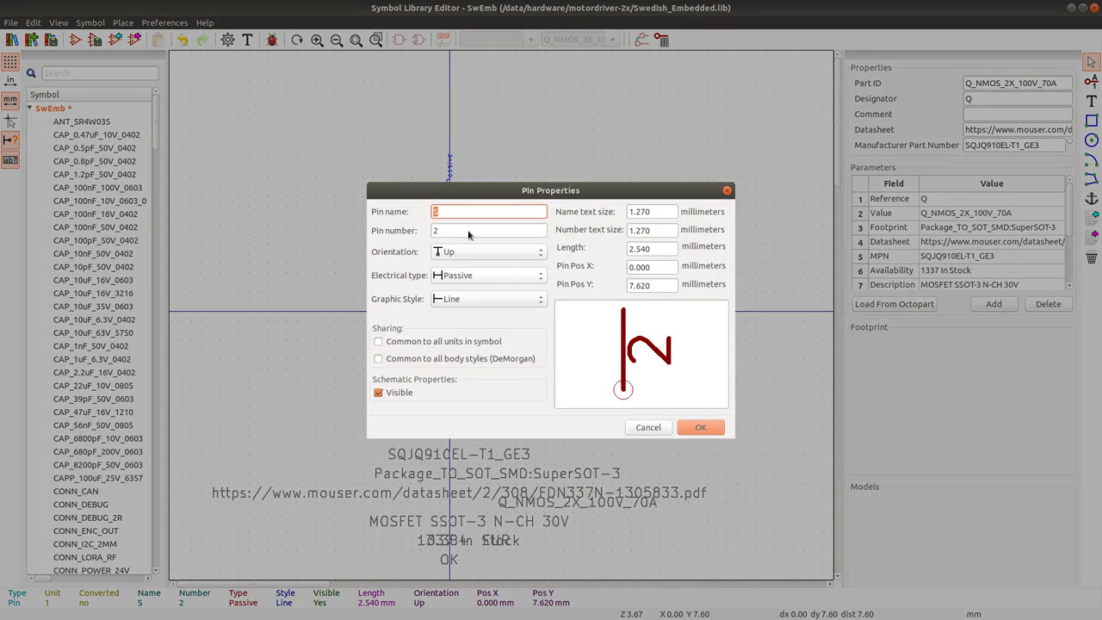
key(Tab)
text(3)
click(703, 427)
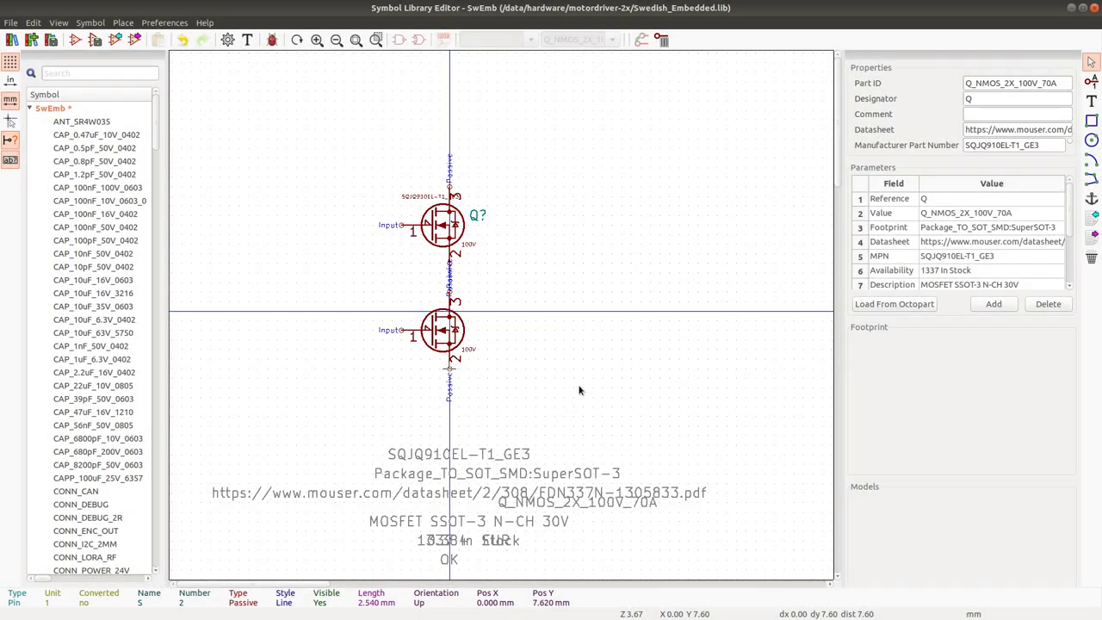
Recheck the datasheet's pinout and set the lower MOSFET's gate pin number to 4.
key(alt+Tab)
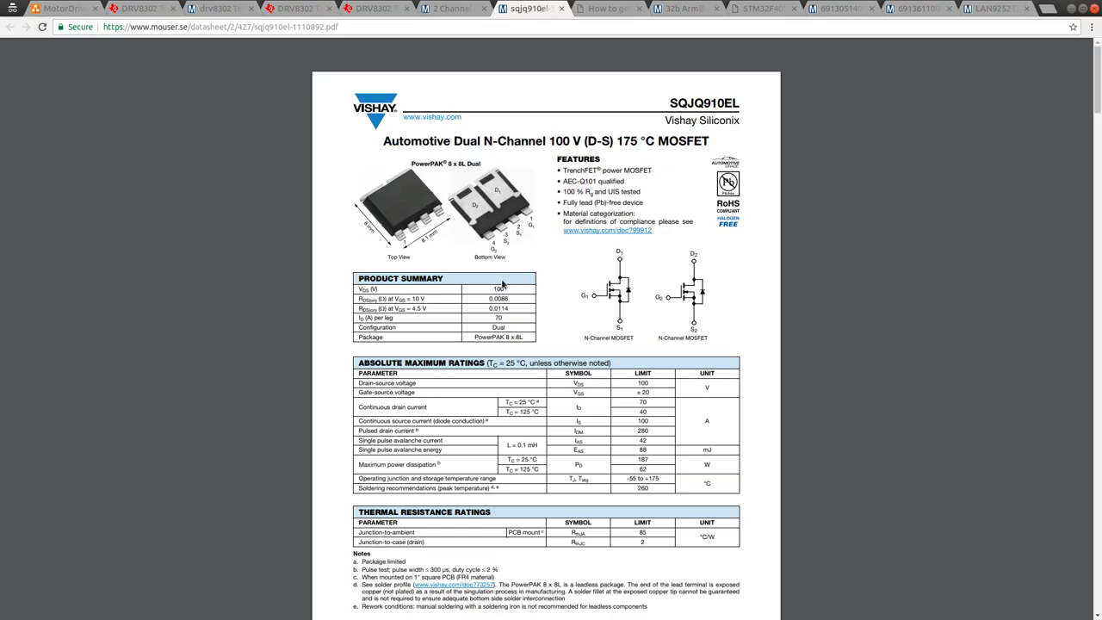
key(alt+Tab)
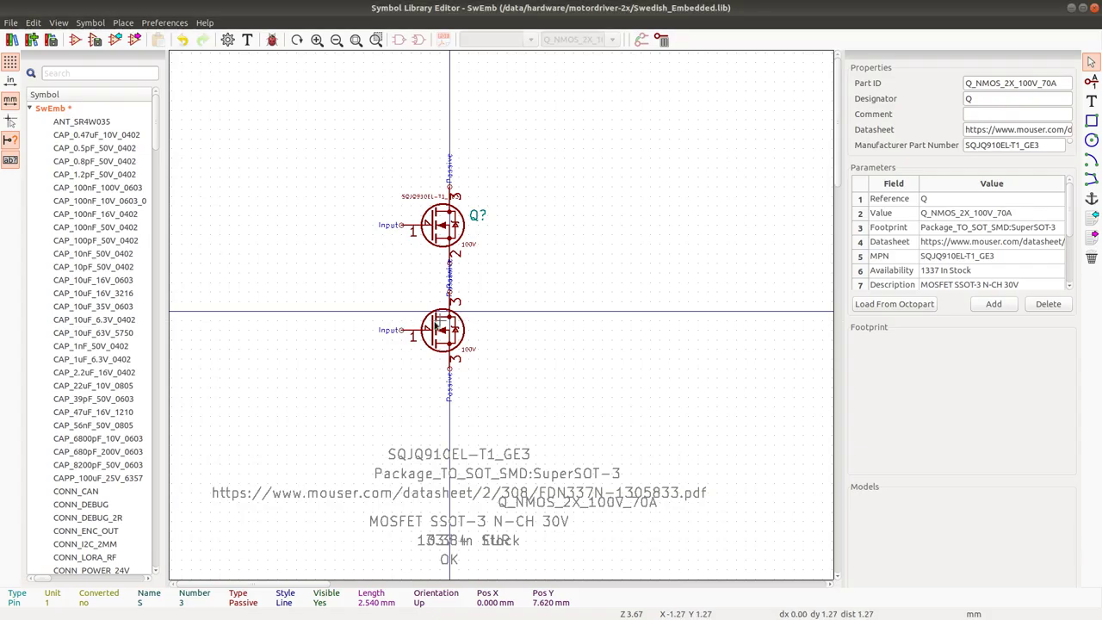
double_click(403, 332)
double_click(443, 229)
text(4)
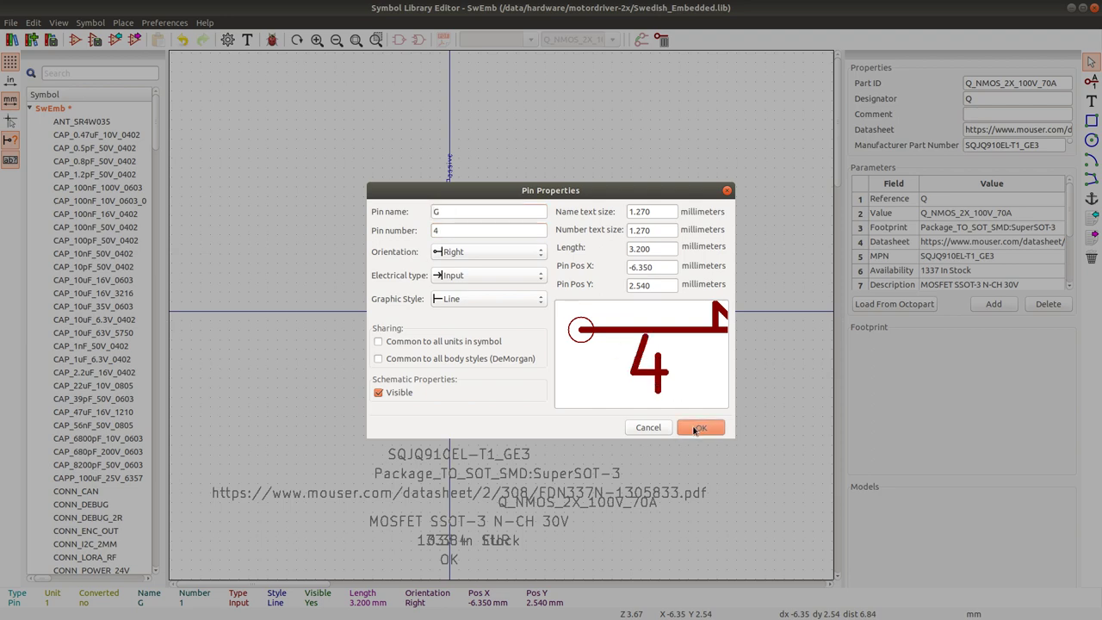
click(699, 427)
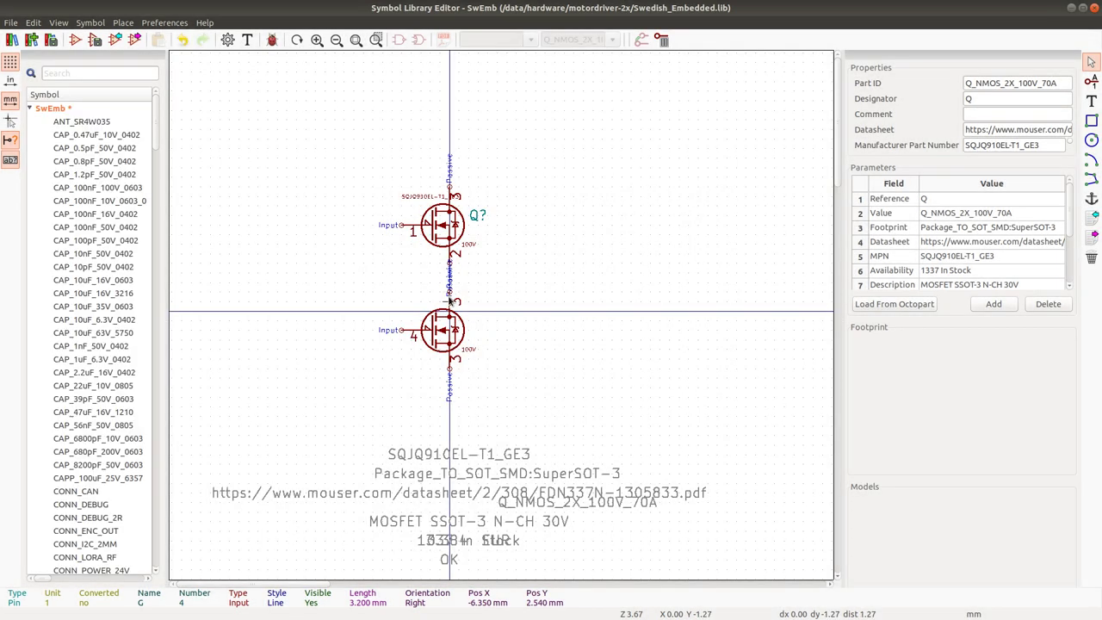
Recheck the SQJQ910EL datasheet's pinout and set the lower MOSFET's drain pin number to 5.
double_click(448, 300)
double_click(462, 231)
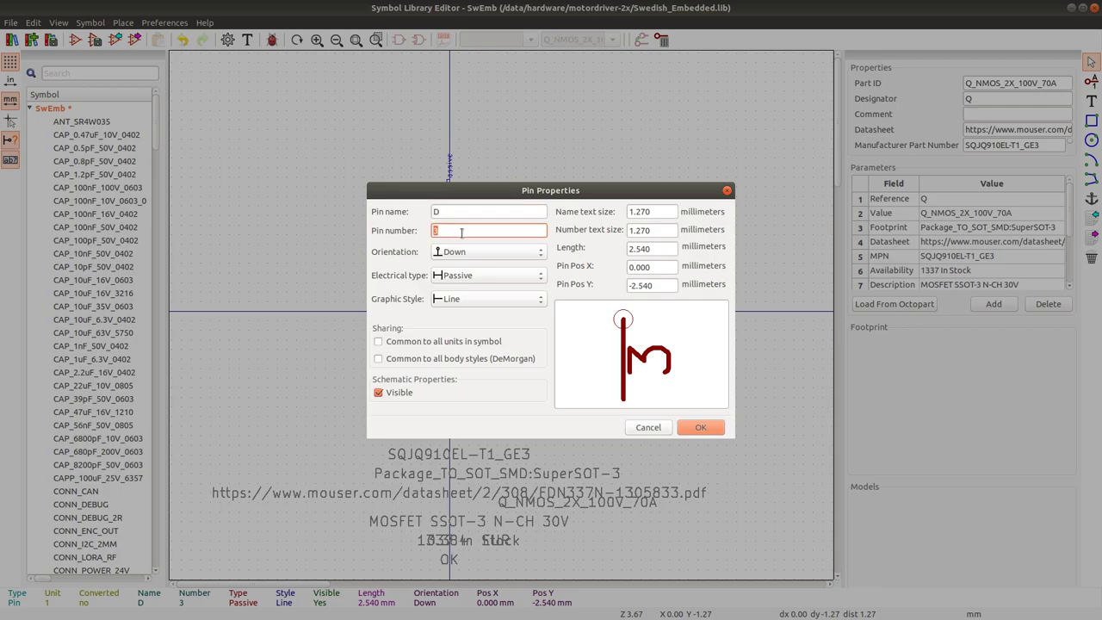
key(alt+Tab)
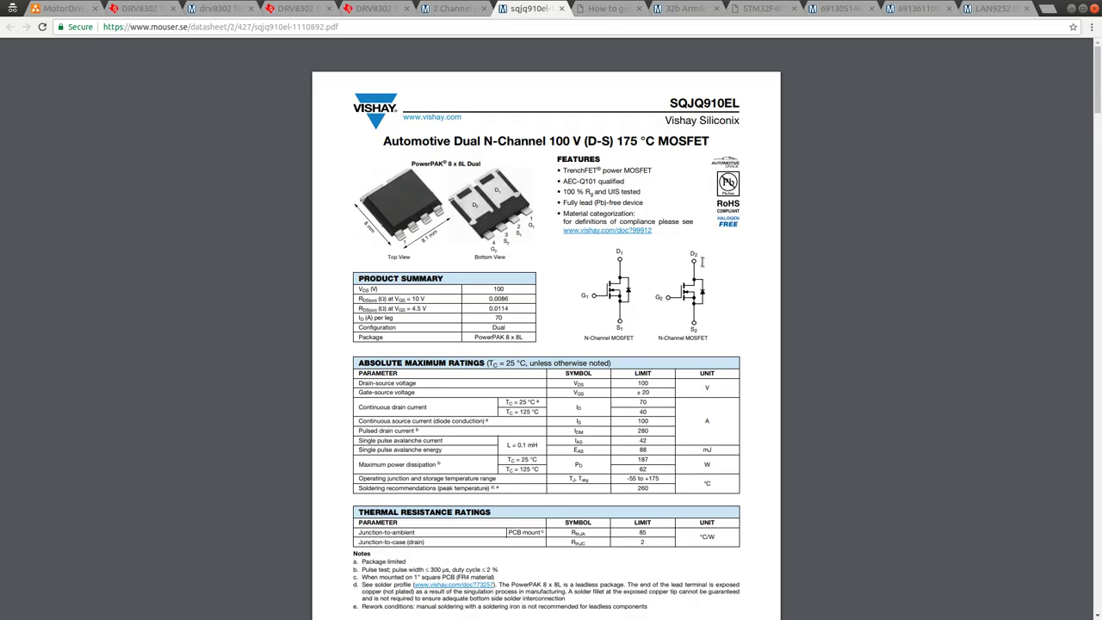
key(alt+Tab)
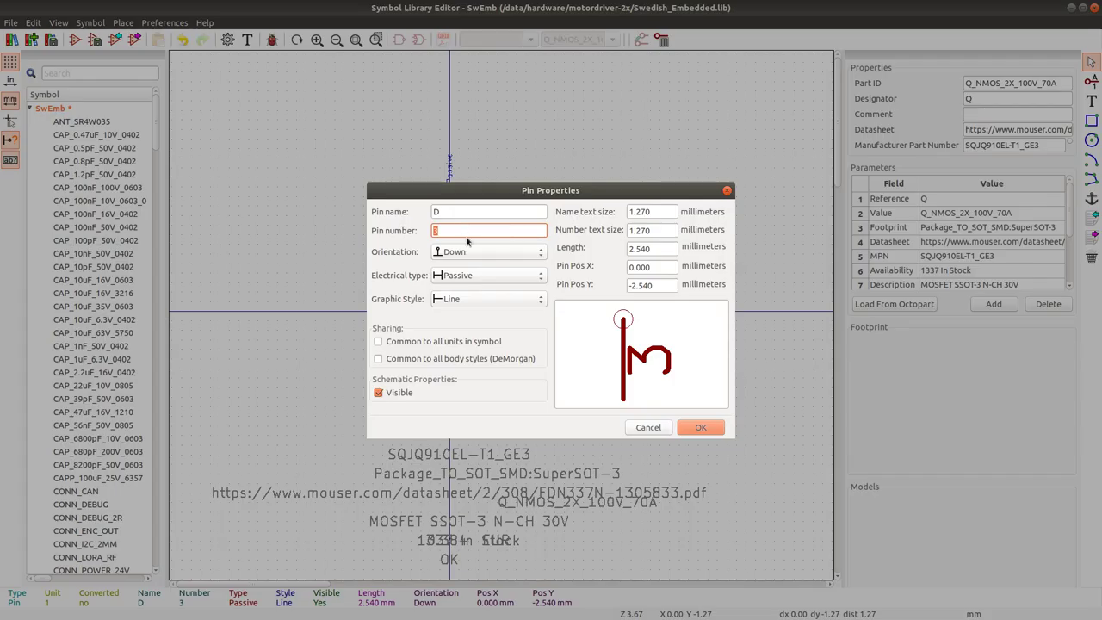
text(5)
click(700, 427)
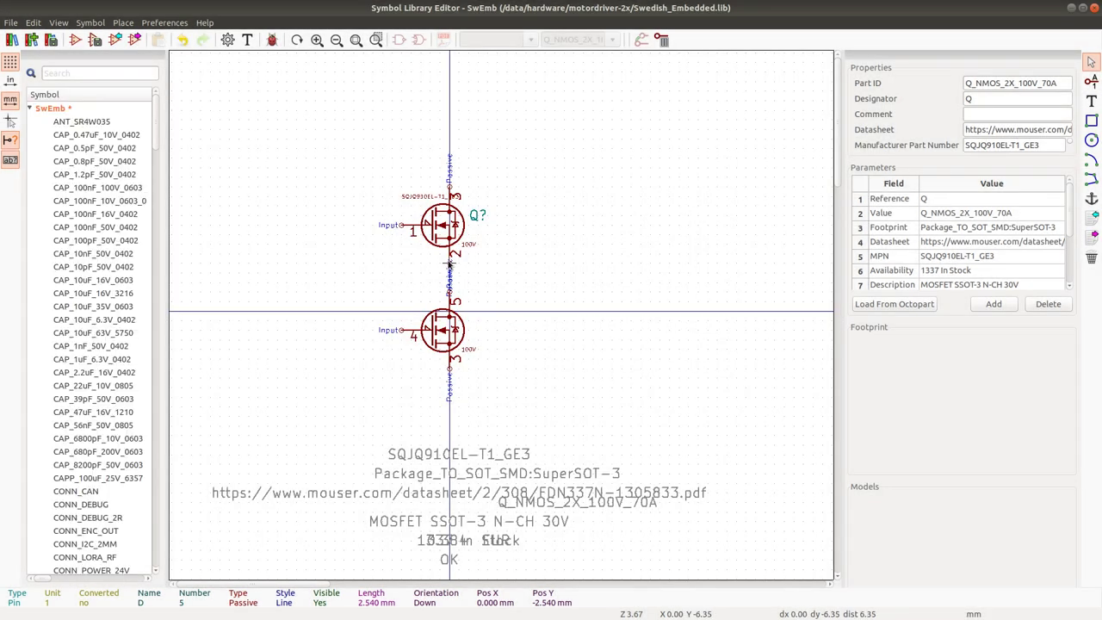
Check the datasheet's drain connections and set the upper MOSFET's drain pin number to 5, leaving its source pin unedited.
double_click(449, 266)
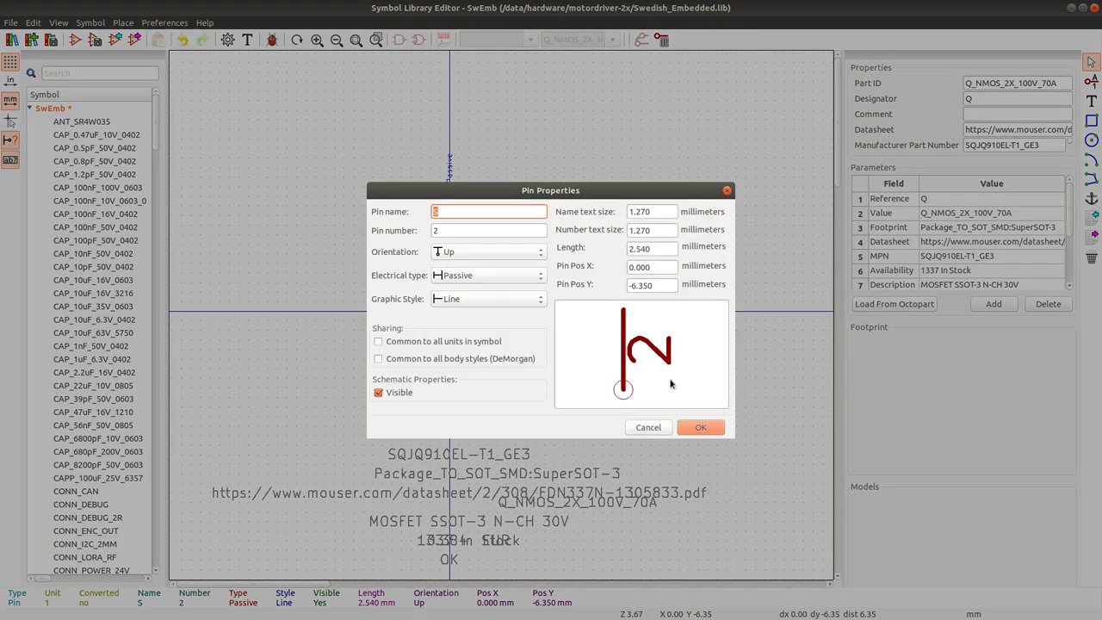
click(647, 427)
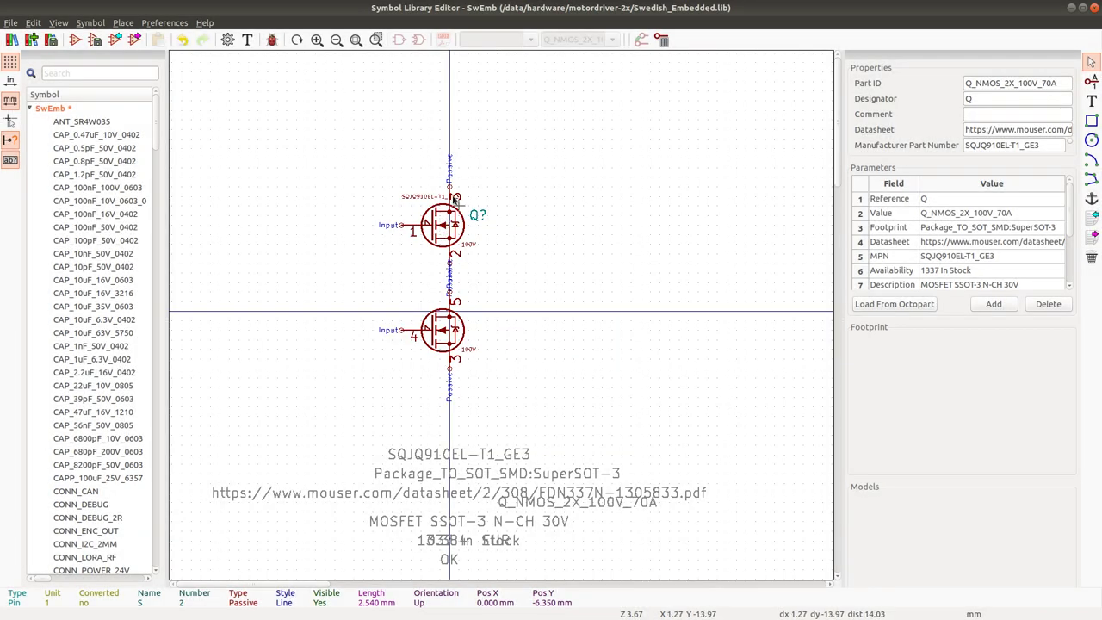
key(alt+Tab)
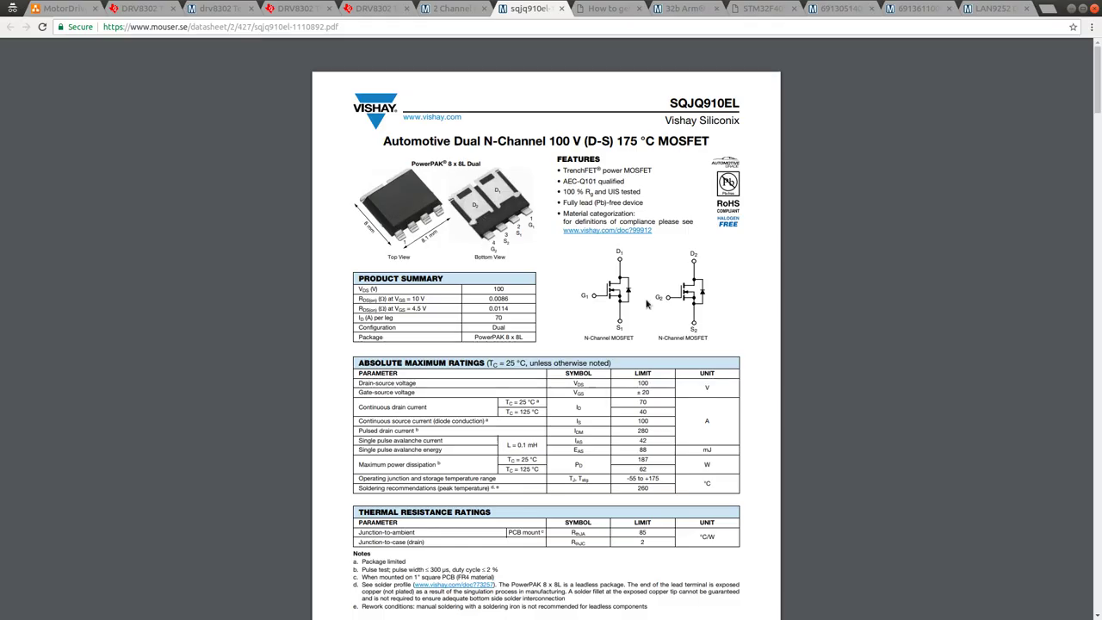
key(alt+Tab)
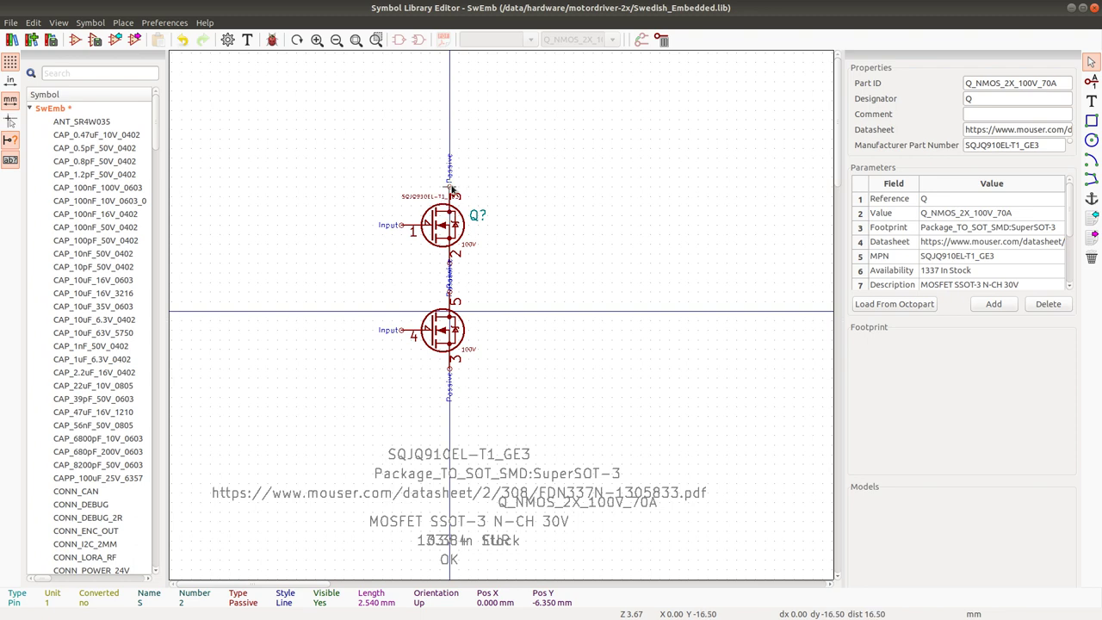
double_click(450, 188)
key(Tab)
text(4)
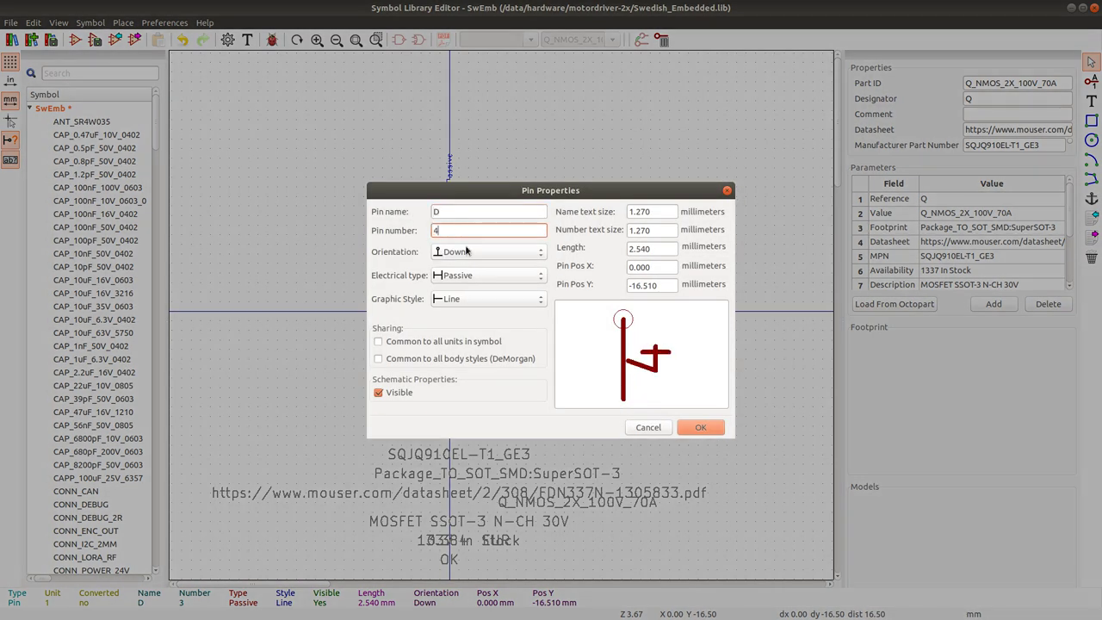
text(5)
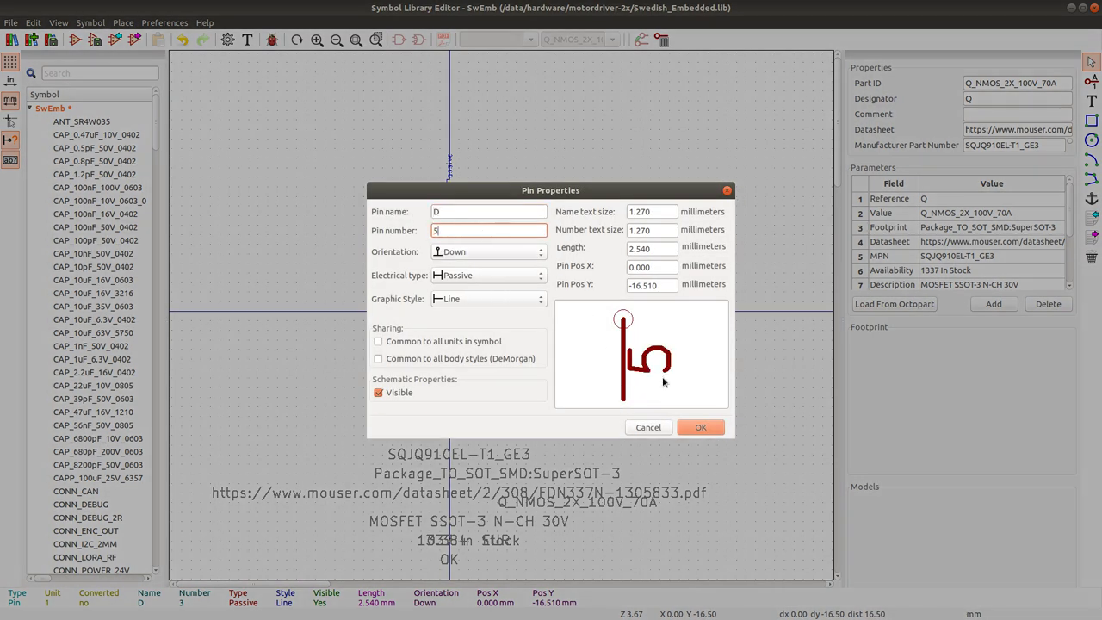
click(699, 429)
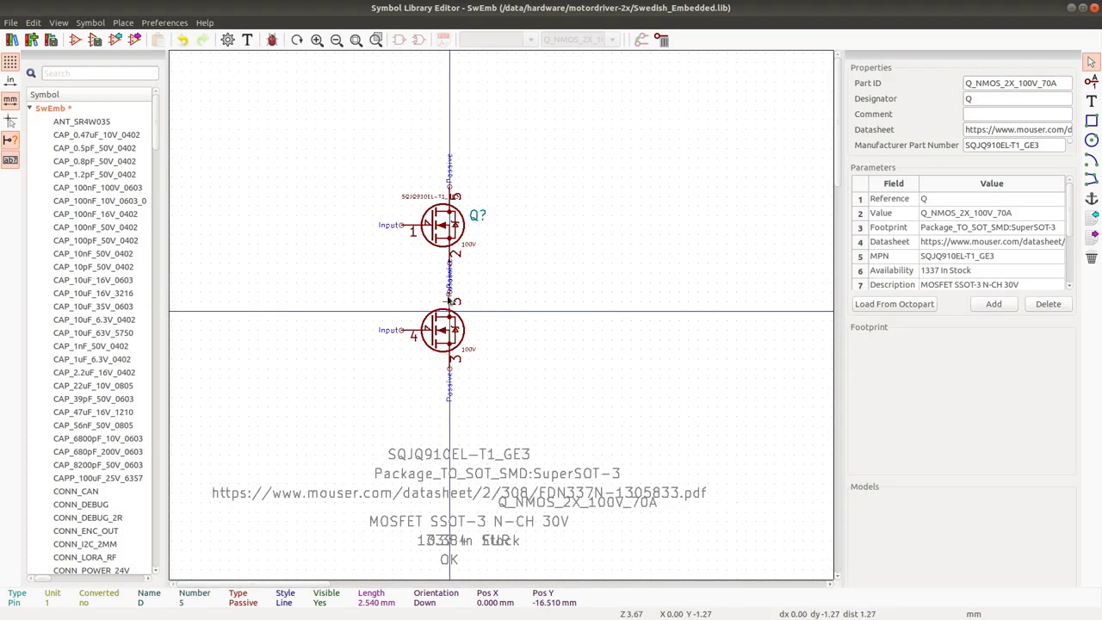
Set the lower MOSFET's drain pin number to 6 and save the symbol library.
double_click(447, 292)
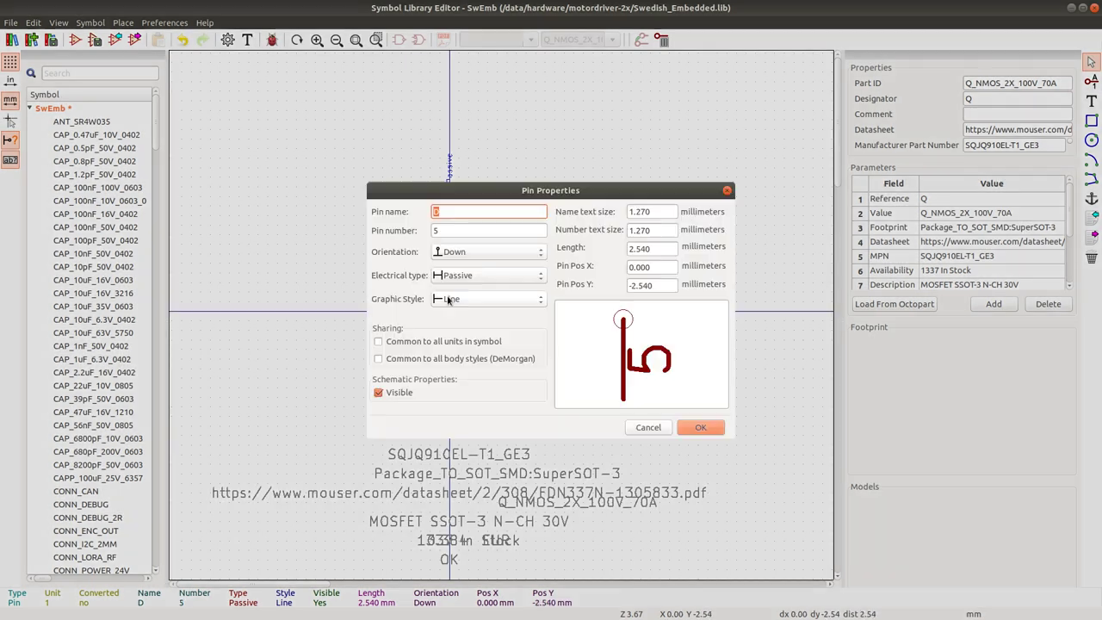
click(450, 229)
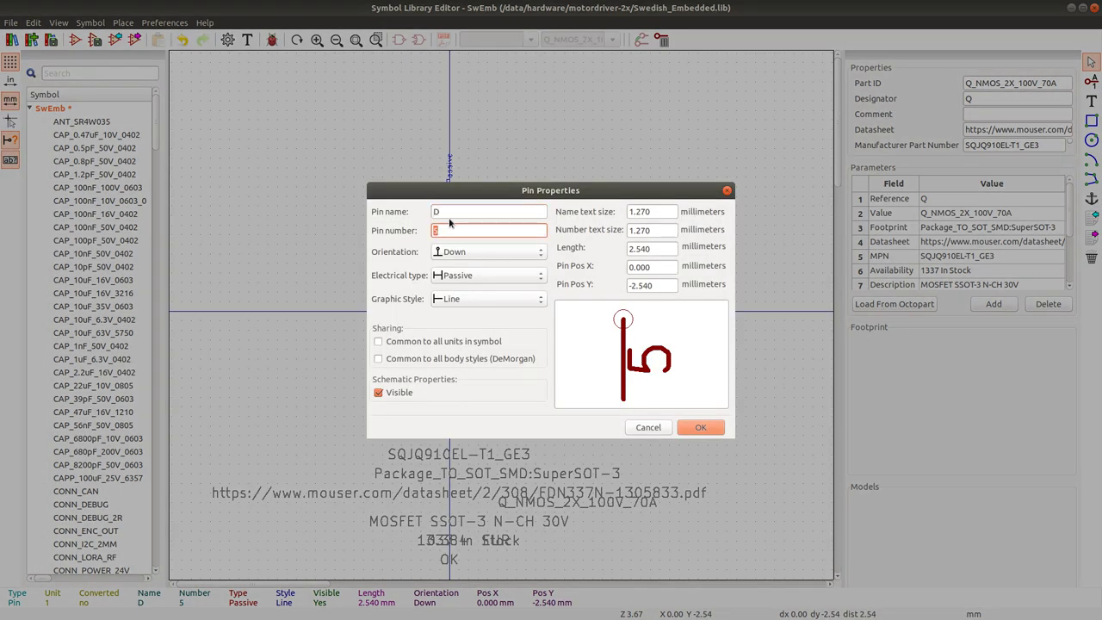
text(6)
click(698, 428)
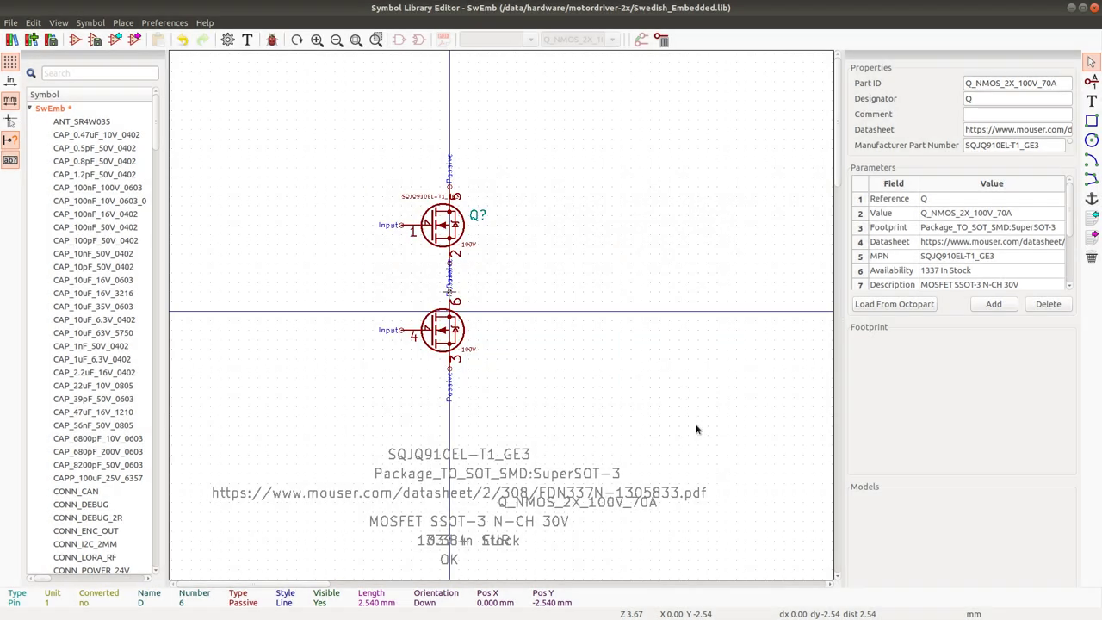
key(ctrl+s)
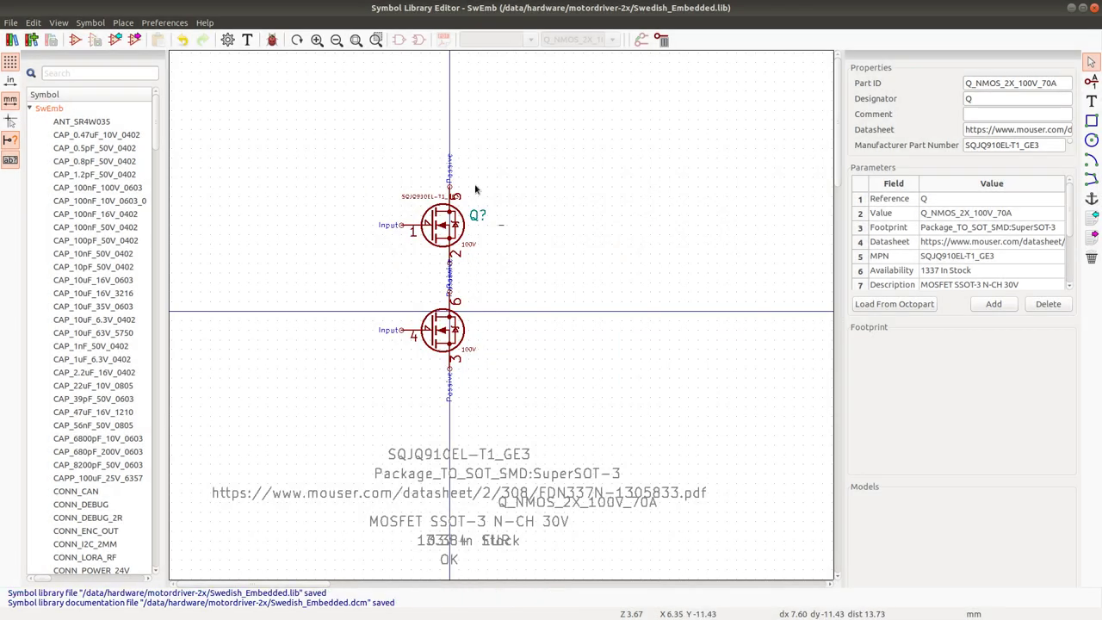
Move both MOSFETs down towards the origin, shift the lower one up closer to the upper one, and save the library.
drag(344, 149, 505, 425)
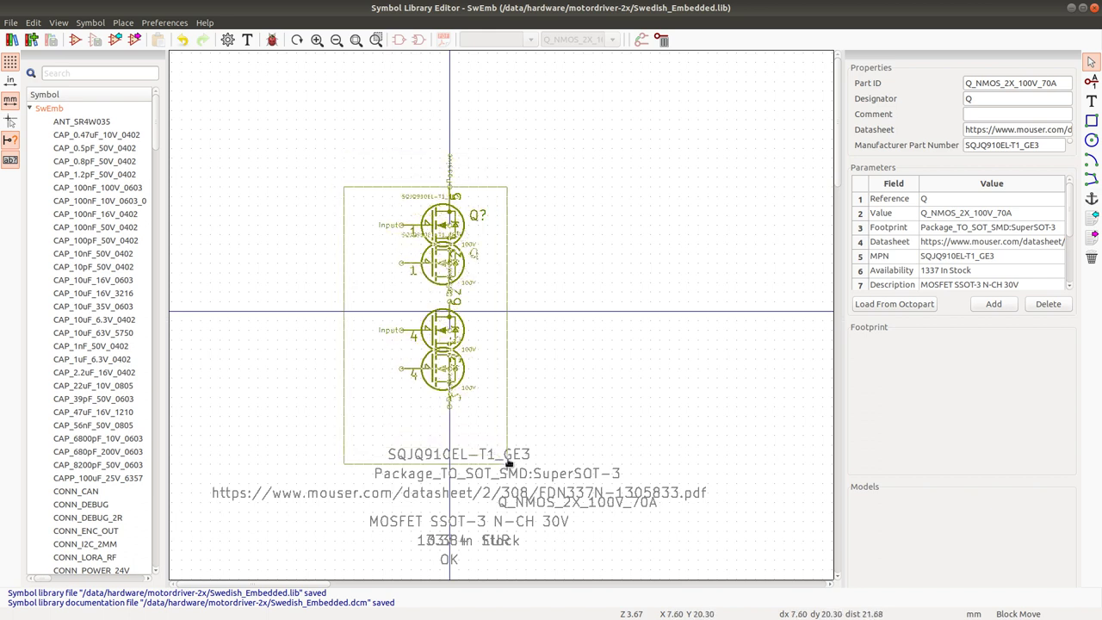
click(552, 401)
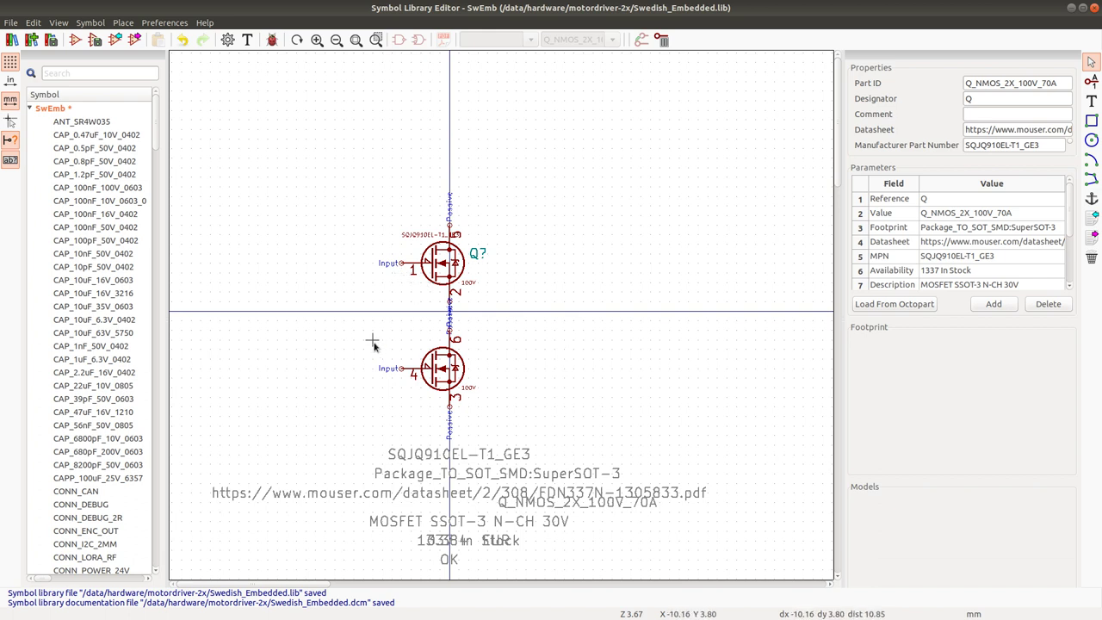
drag(373, 343, 529, 420)
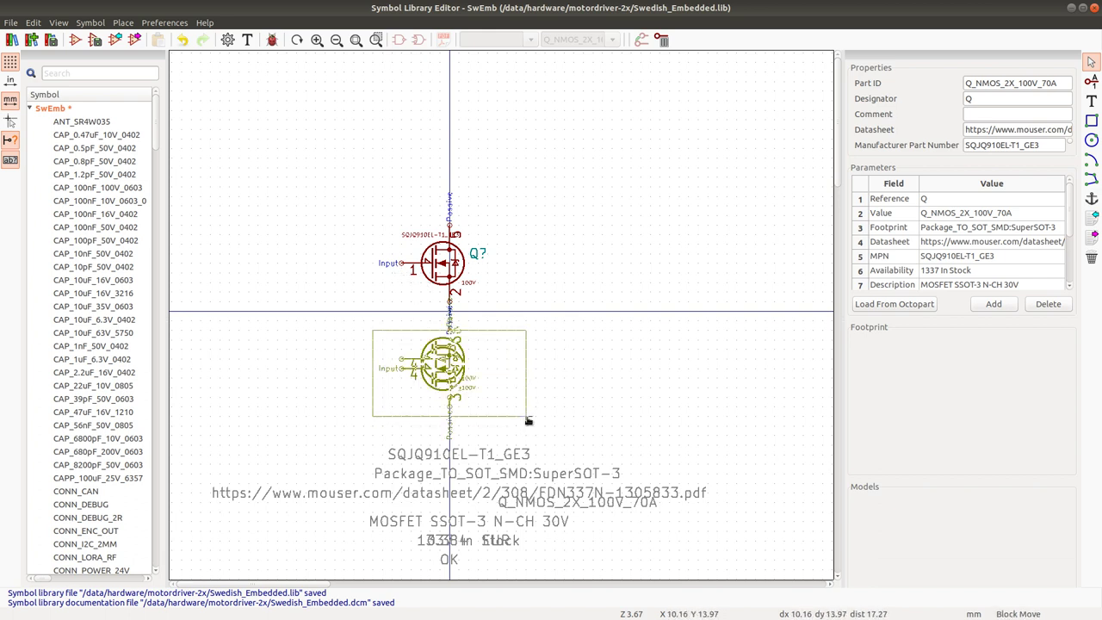
click(528, 420)
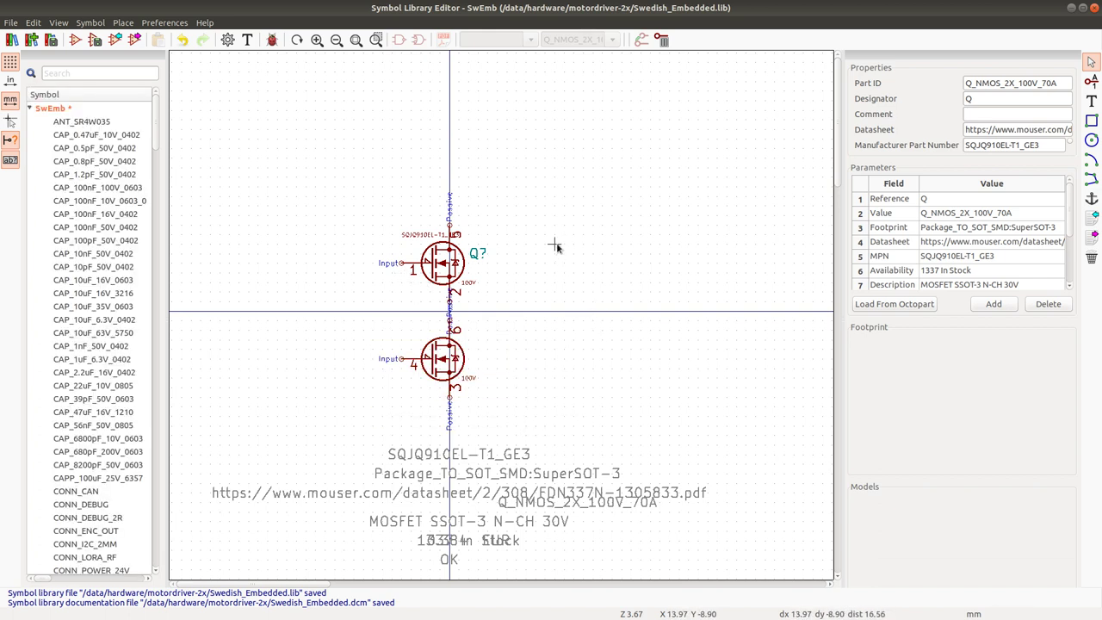
key(ctrl+s)
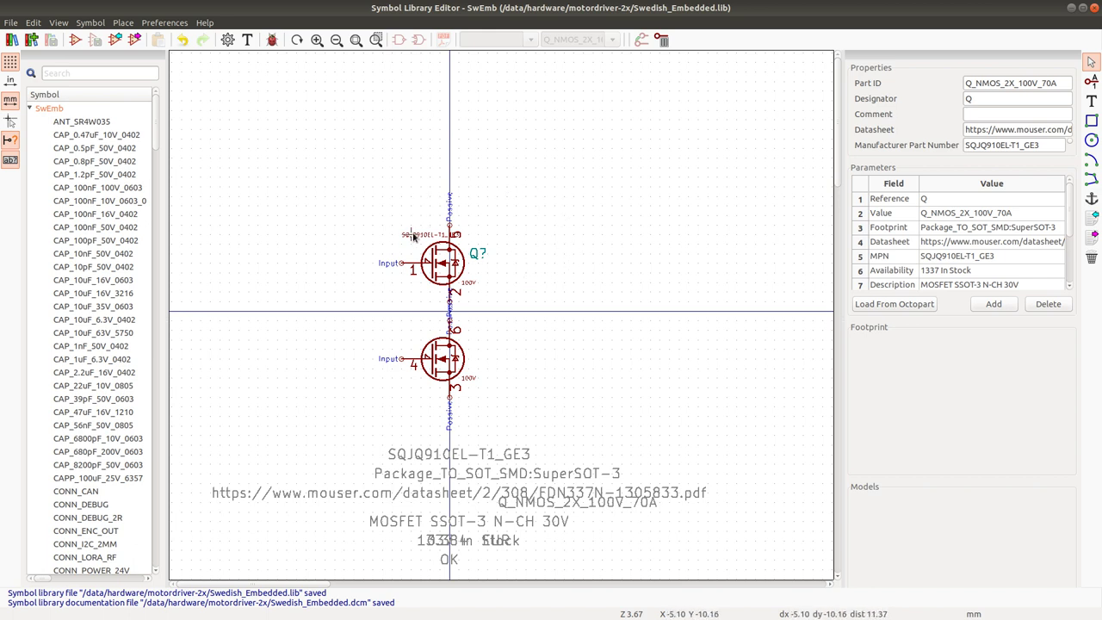
Move the SQJQ910EL-T1_GE3 text below the upper MOSFET's 100V label, keep its text properties, and save the library.
drag(413, 238, 480, 285)
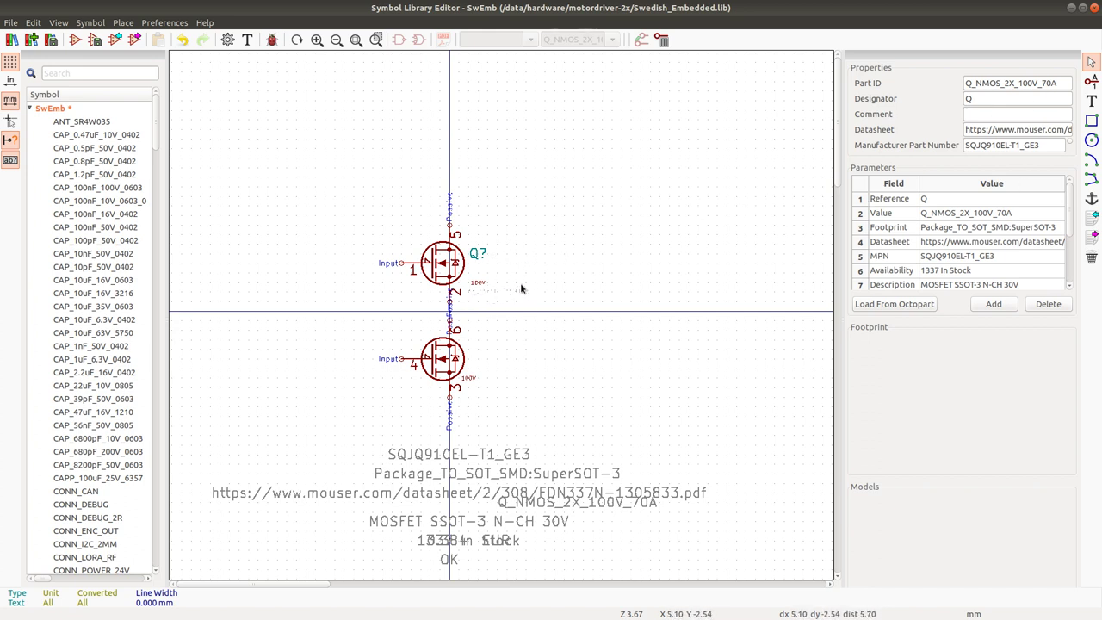
double_click(520, 289)
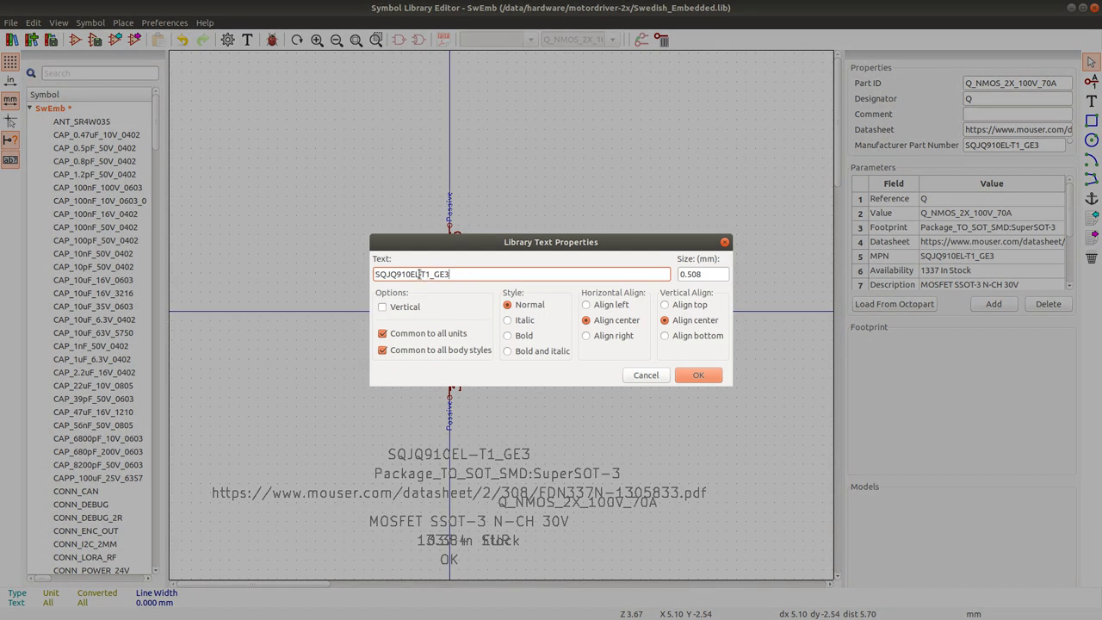
click(699, 375)
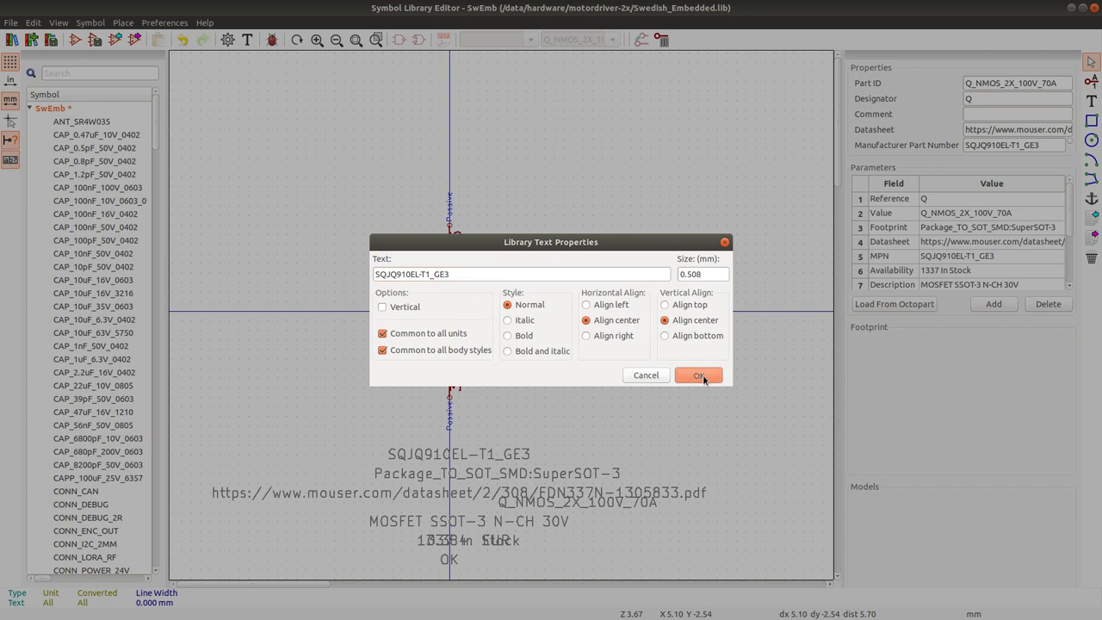
key(ctrl+s)
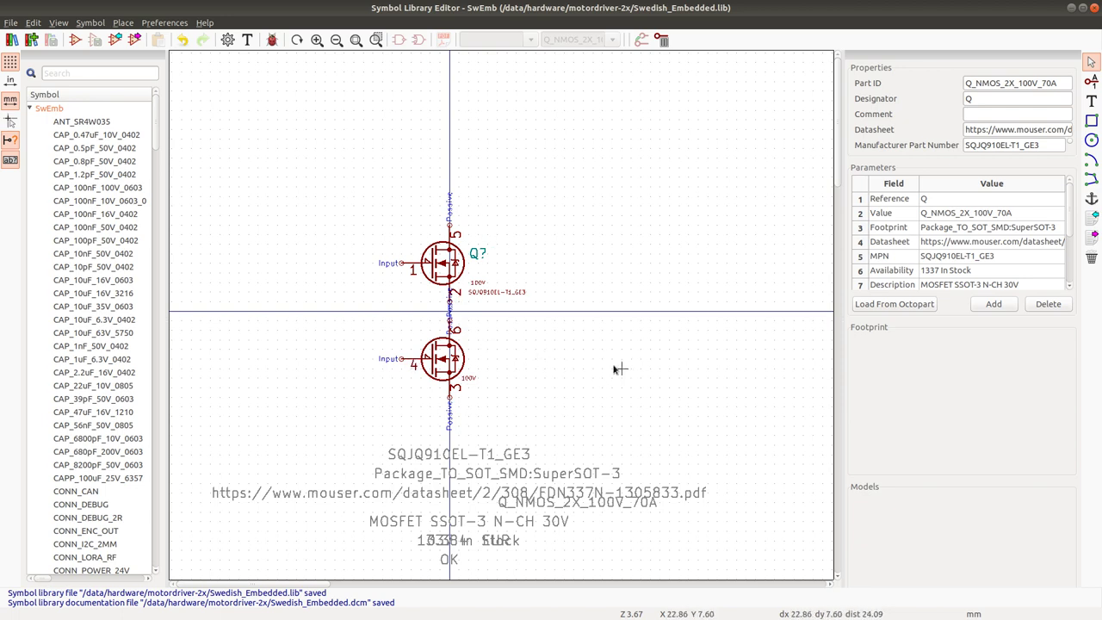
Compare the symbol's pin numbers with the package pinout in the SQJQ910EL datasheet.
key(alt+Tab)
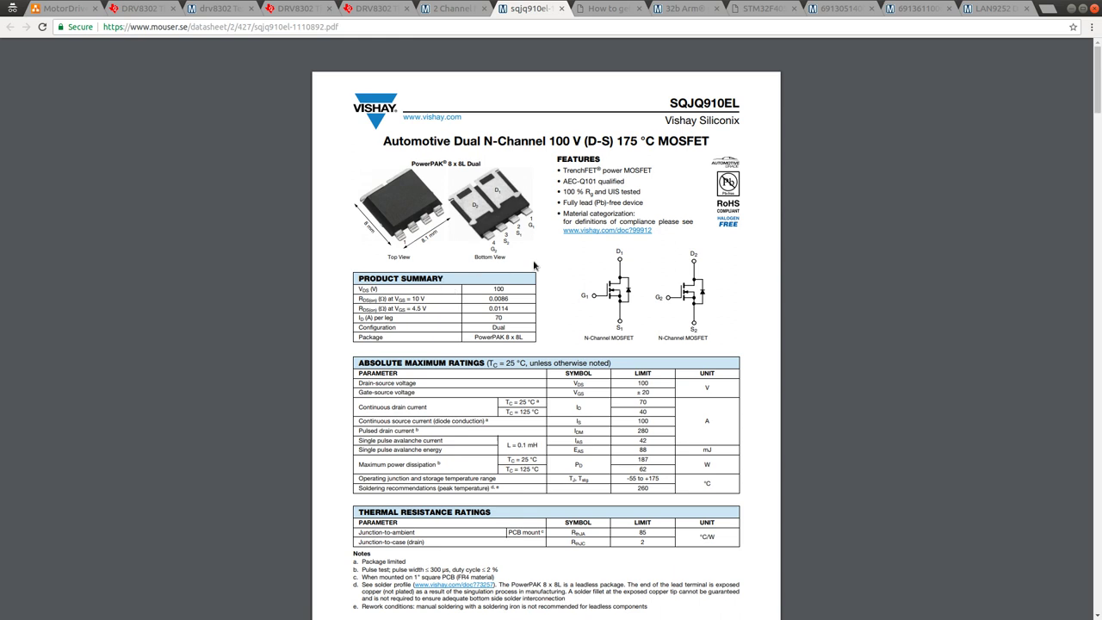
key(alt+Tab)
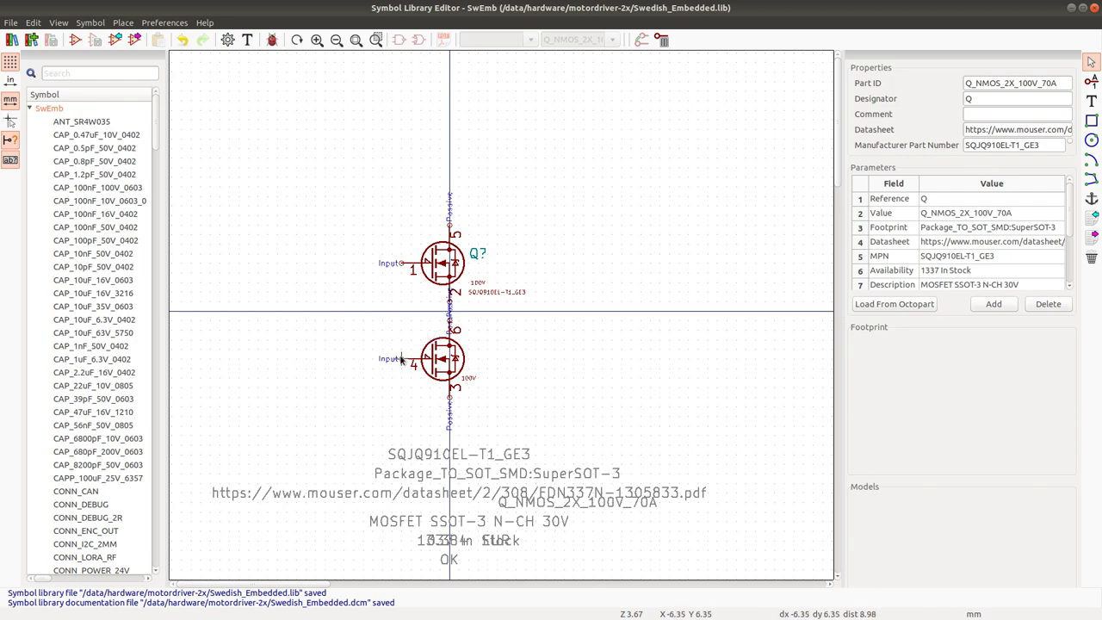
key(alt+Tab)
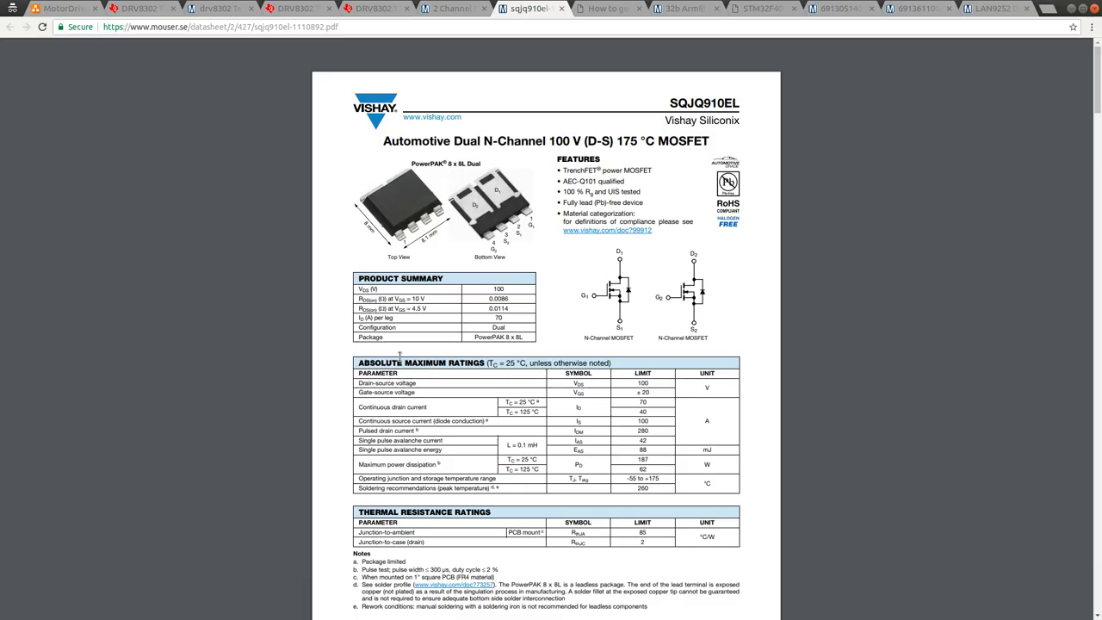
key(alt+Tab)
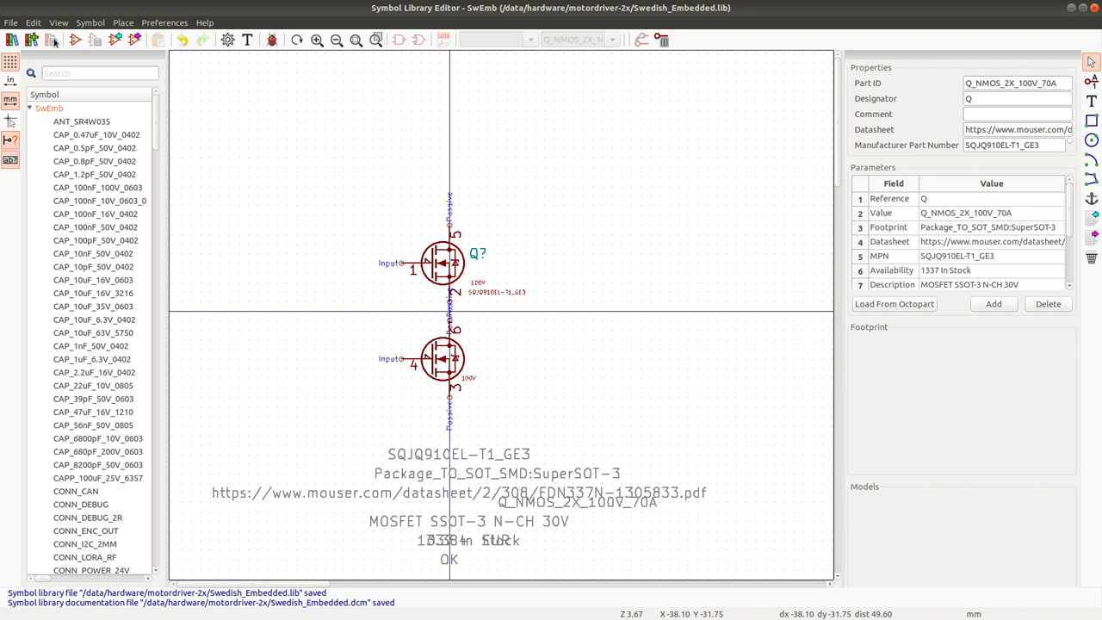
Switch to the Footprint Editor and open the project-specific footprint library table.
key(alt+Tab)
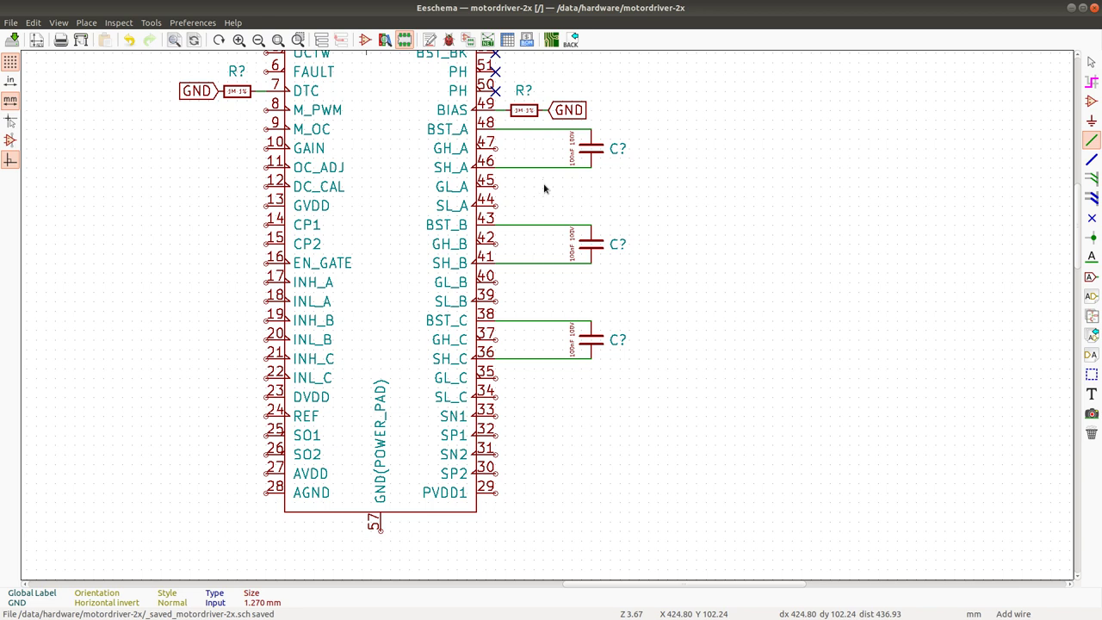
key(alt+Tab)
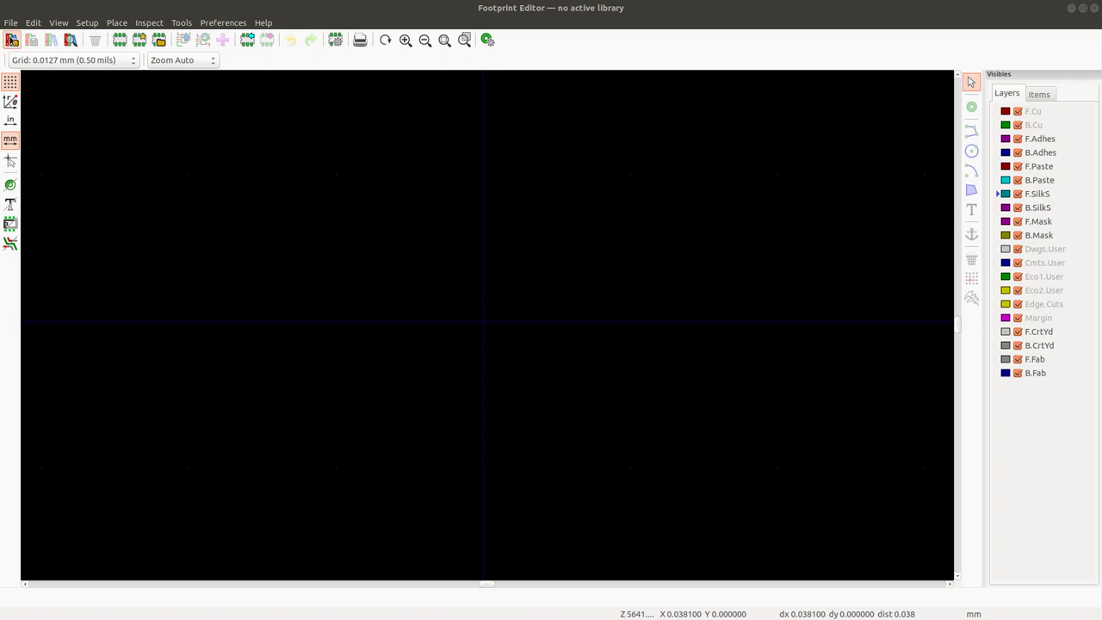
click(11, 40)
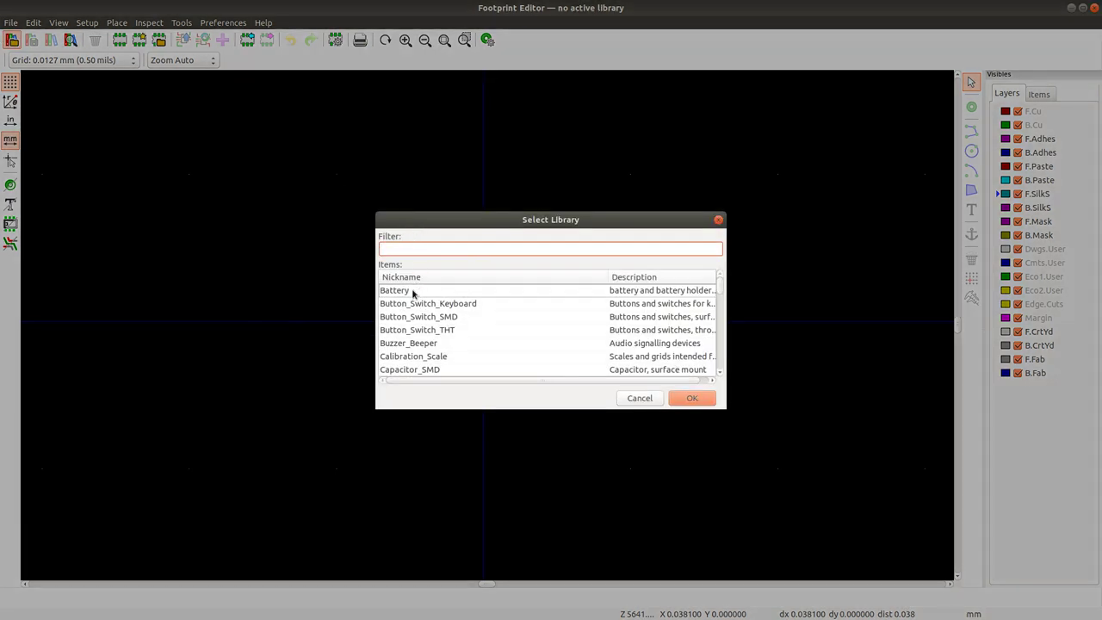
click(640, 398)
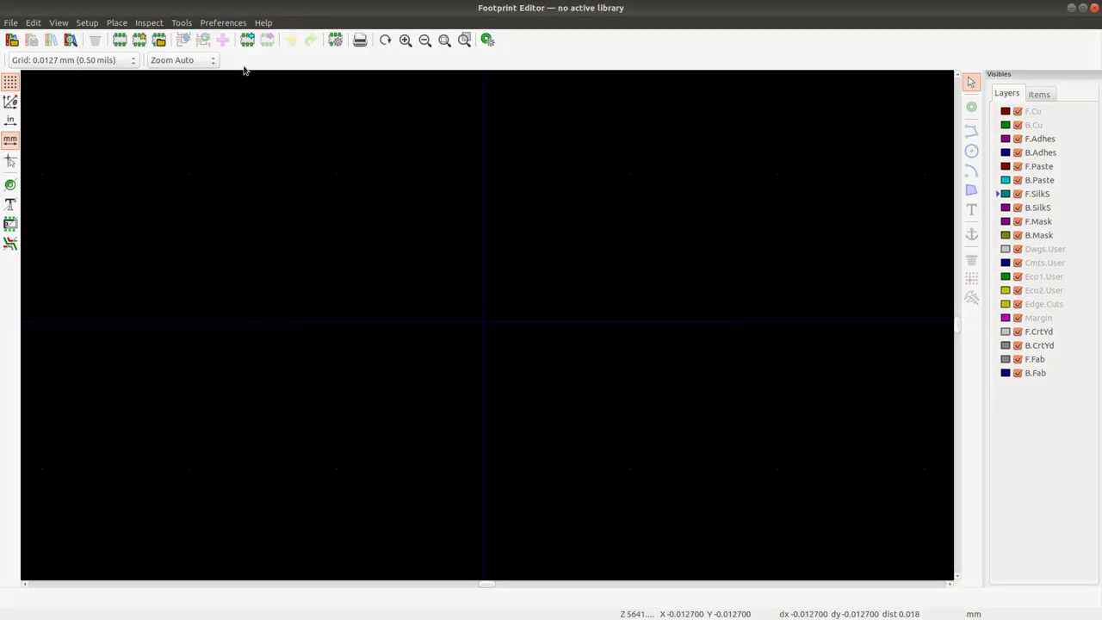
click(223, 23)
click(234, 52)
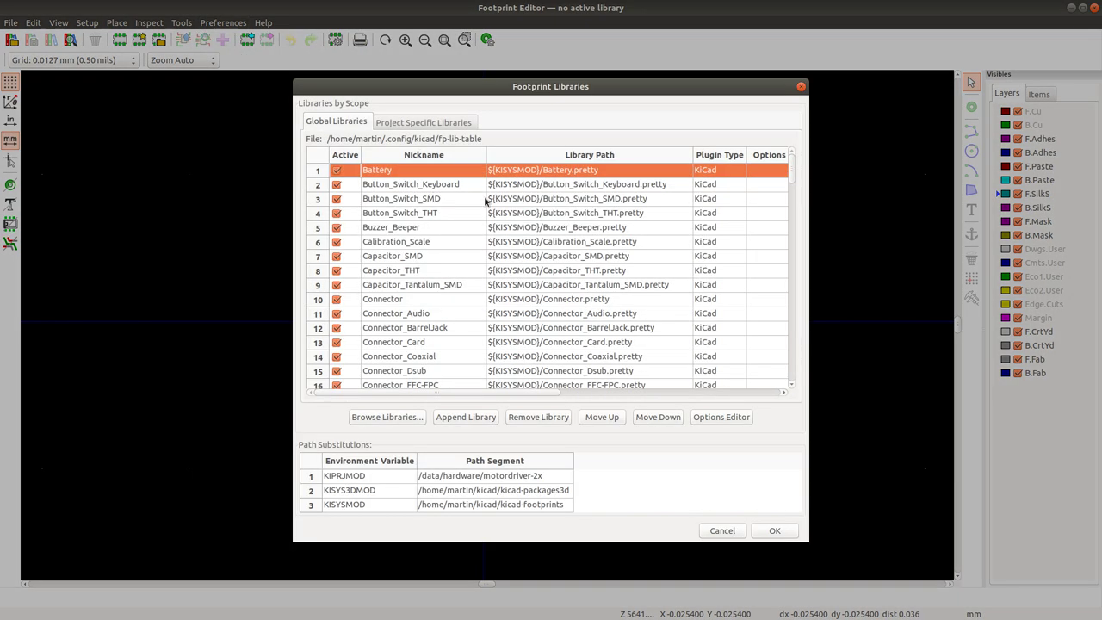
click(415, 122)
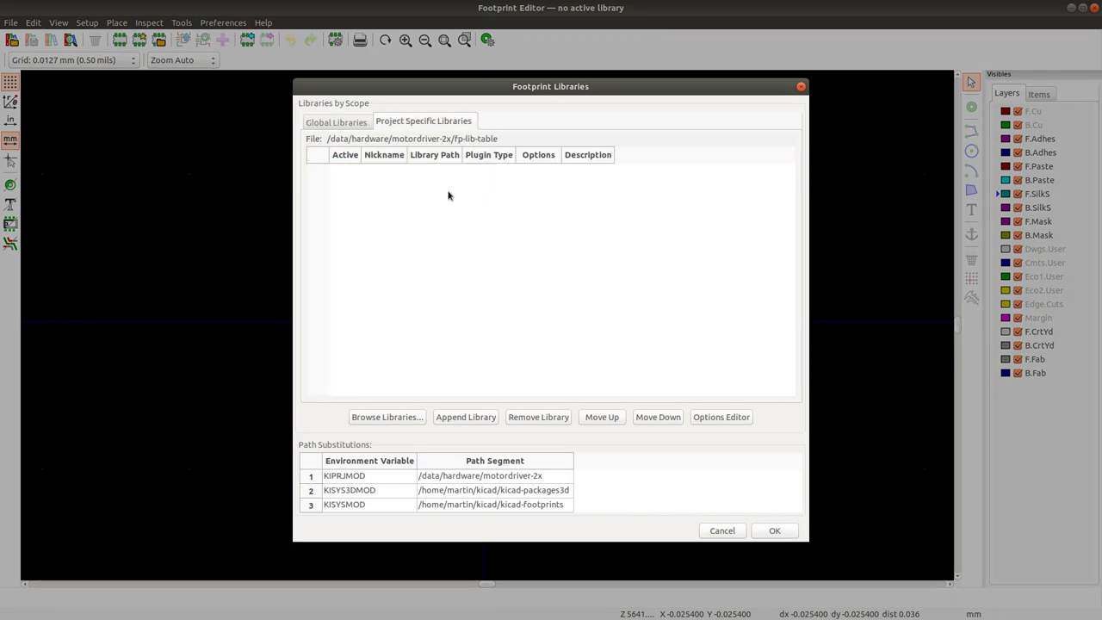
Append a project-specific footprint library entry with the nickname CUSTOM.
click(473, 419)
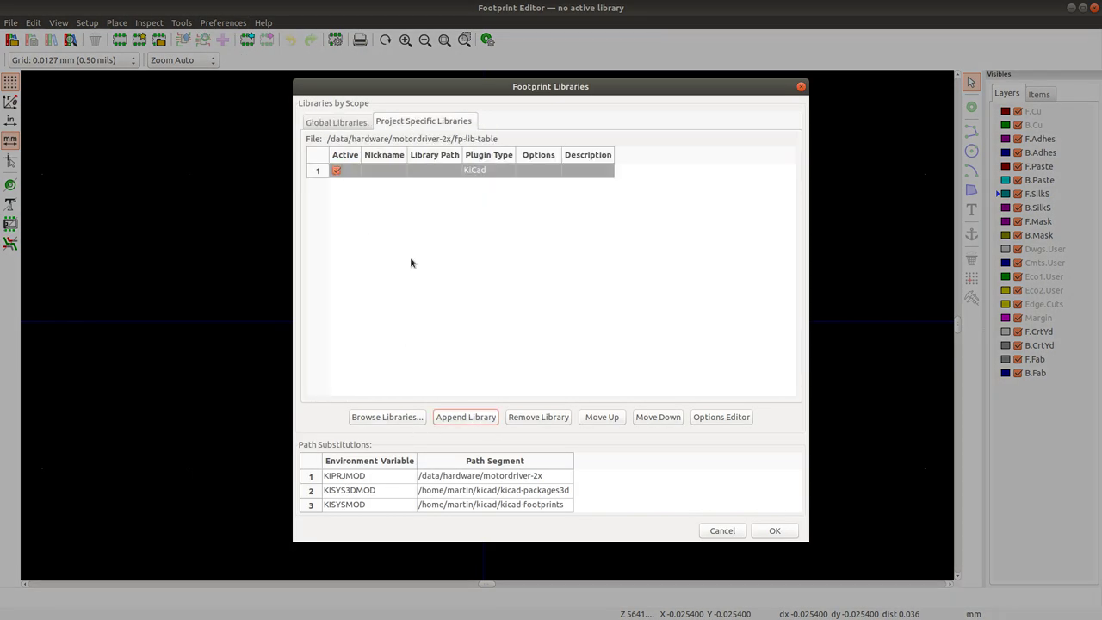
click(385, 171)
text(CUST)
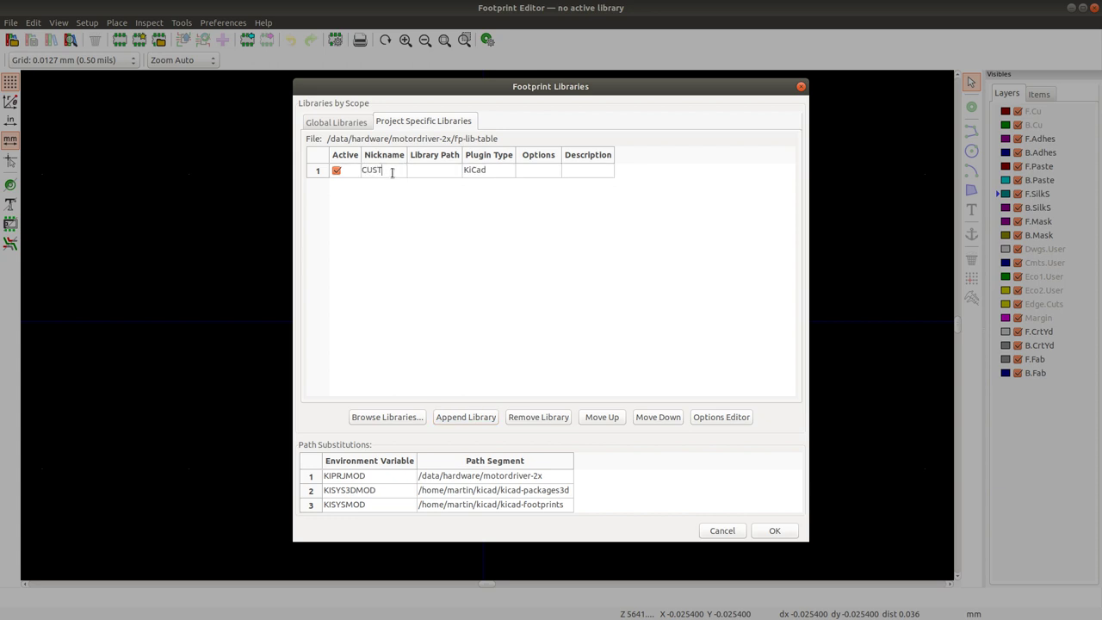
text(OM)
key(Tab)
Set the new library's path to ${KIPRJMOD}/CUSTOM.pretty, apply the table, and make CUSTOM the active footprint library.
text($)
text({KIPRJMOD)
text(}/)
text(CUSTOM.pret)
text(ty)
click(780, 534)
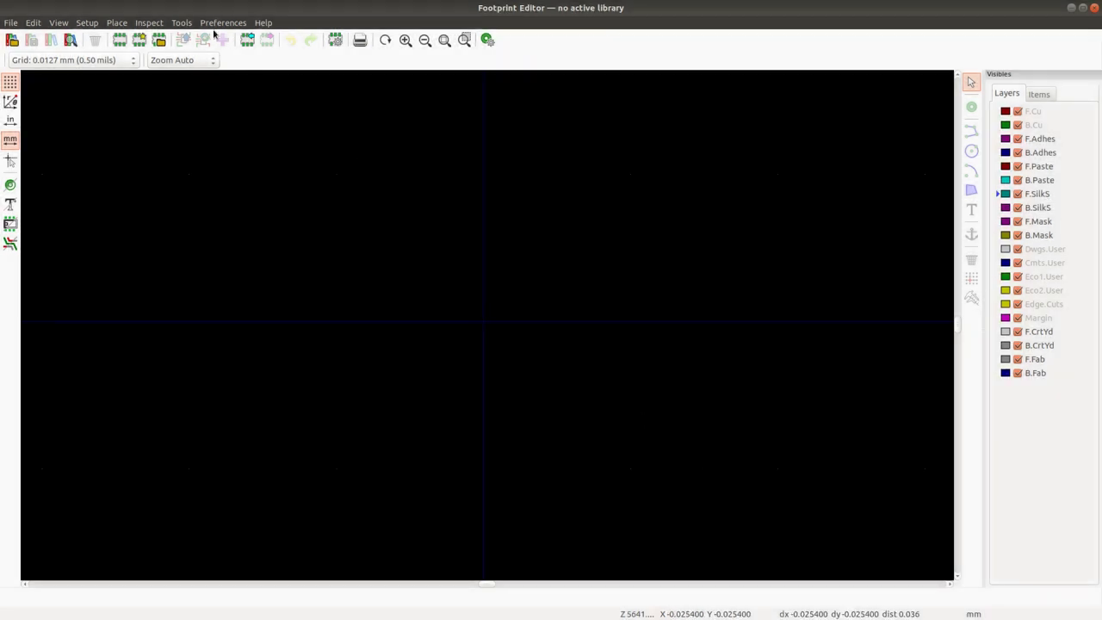
click(18, 42)
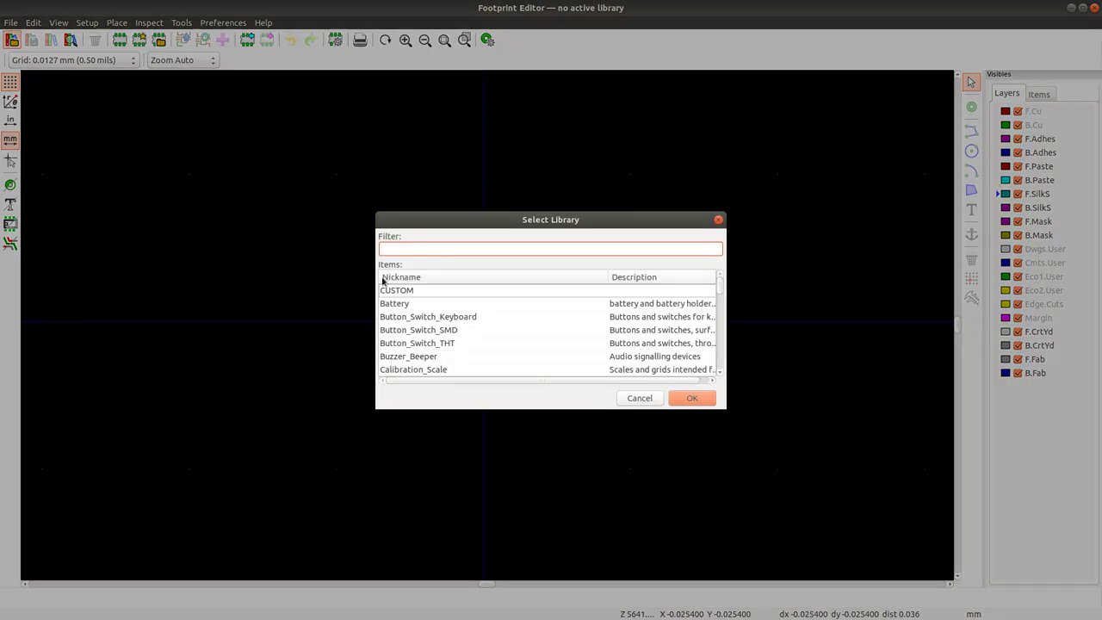
double_click(398, 290)
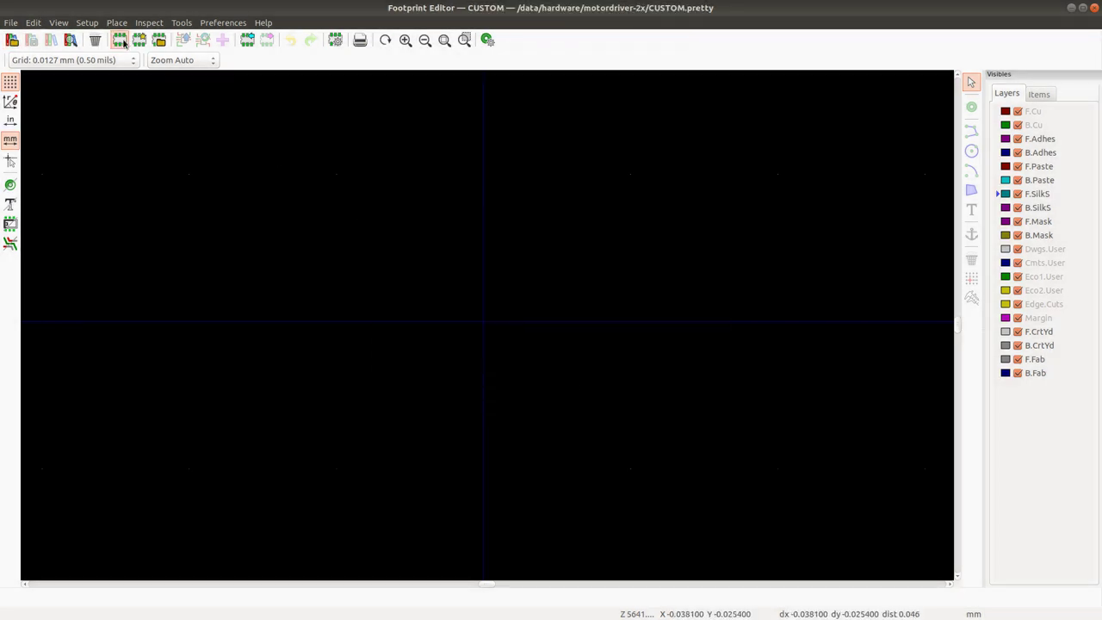
Create a new footprint named SQJQ910EL-T1_GE3.
click(120, 40)
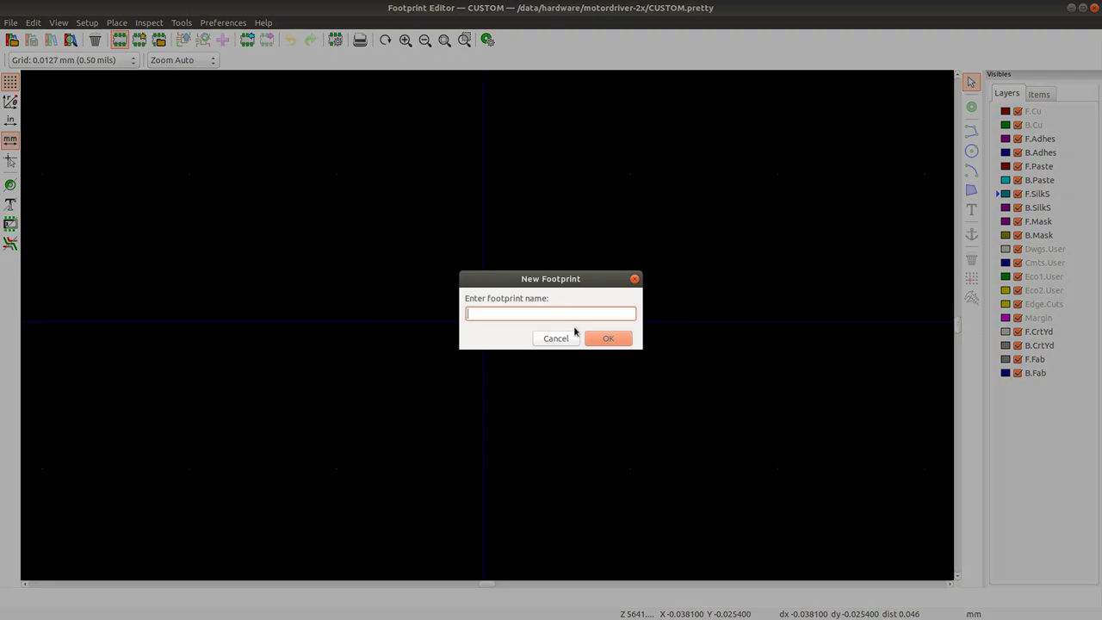
text(SQJQ910EL-T1_GE3)
click(608, 339)
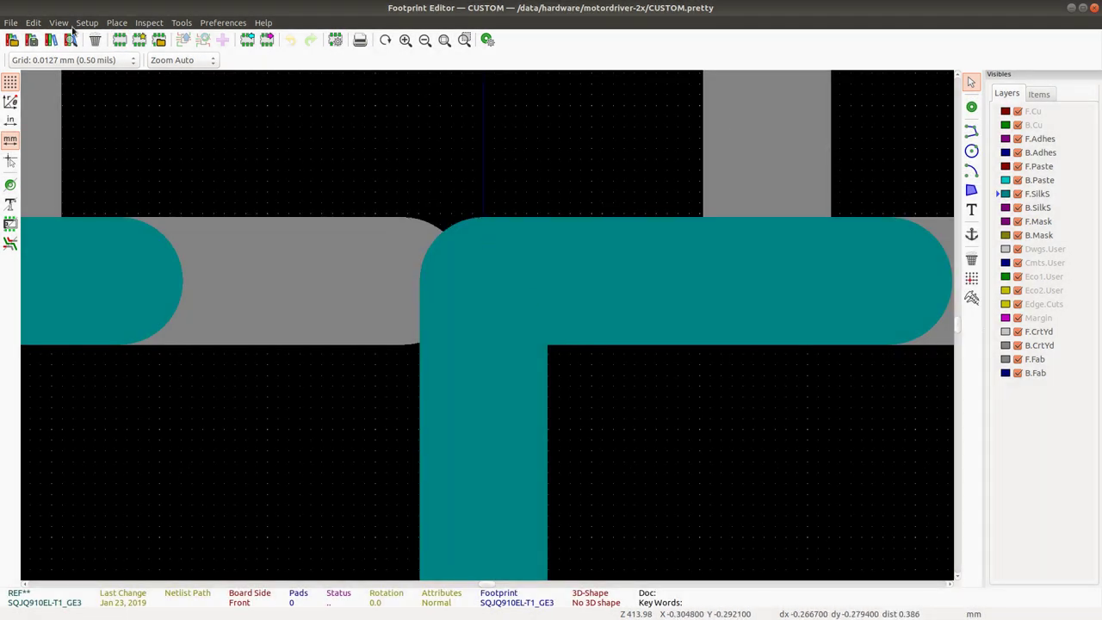
Check the package name in the SQJQ910EL datasheet and create a new footprint named PowerPack-8x8-Dual.
click(126, 46)
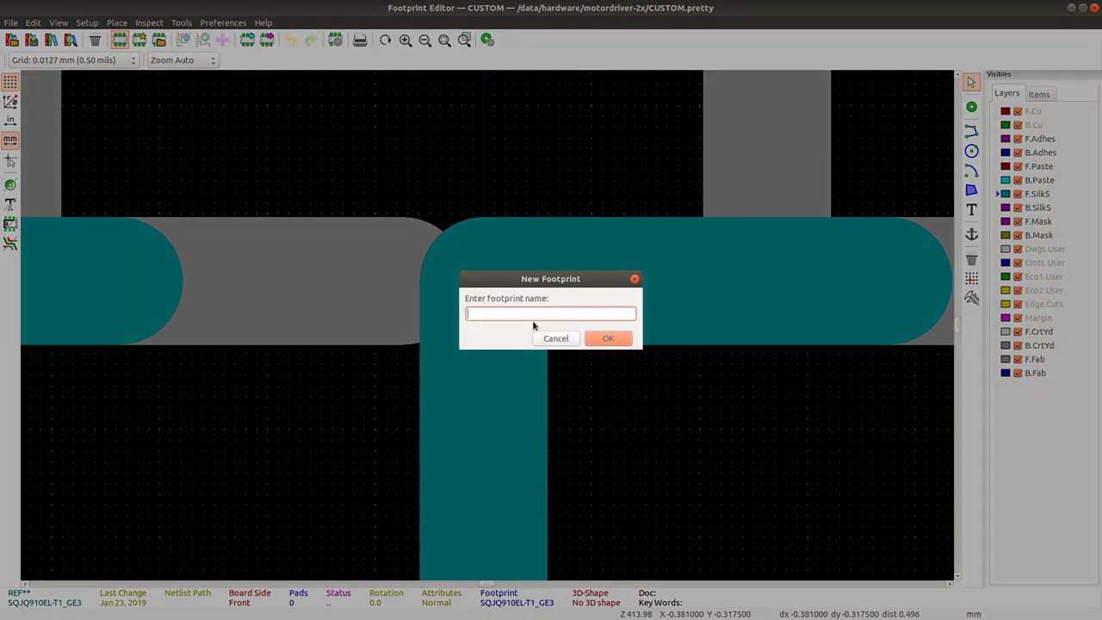
click(704, 297)
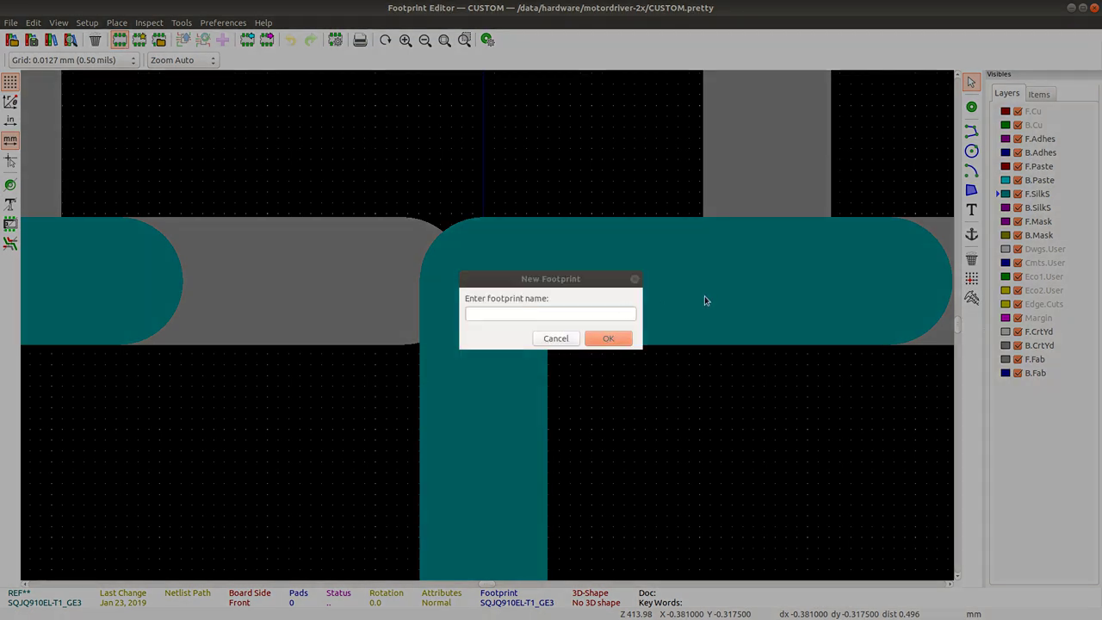
key(alt+Tab)
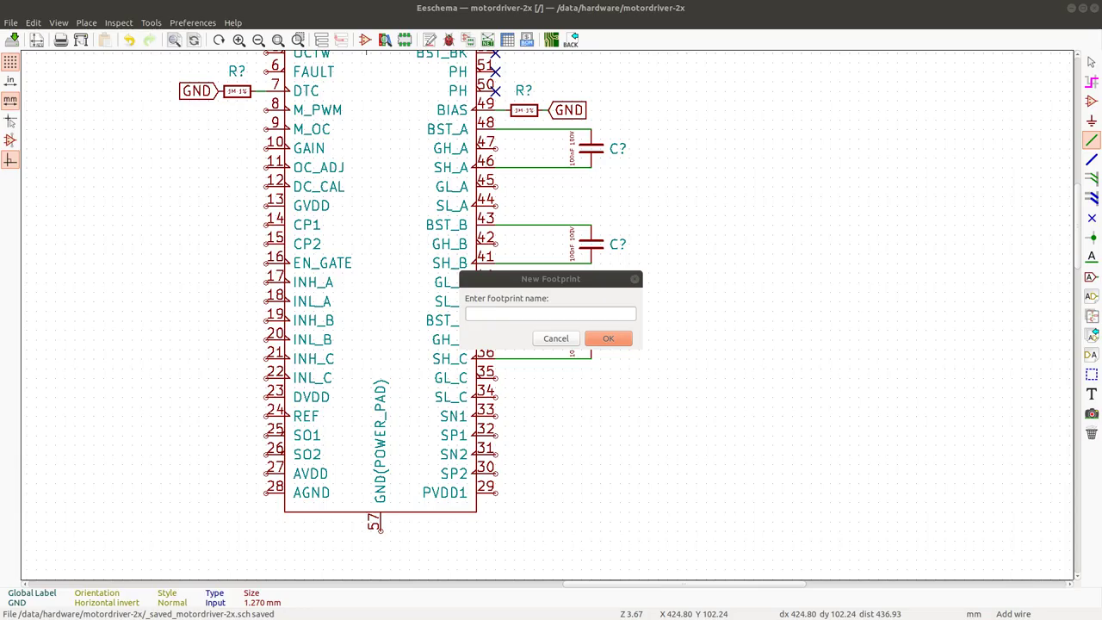
key(alt+Tab)
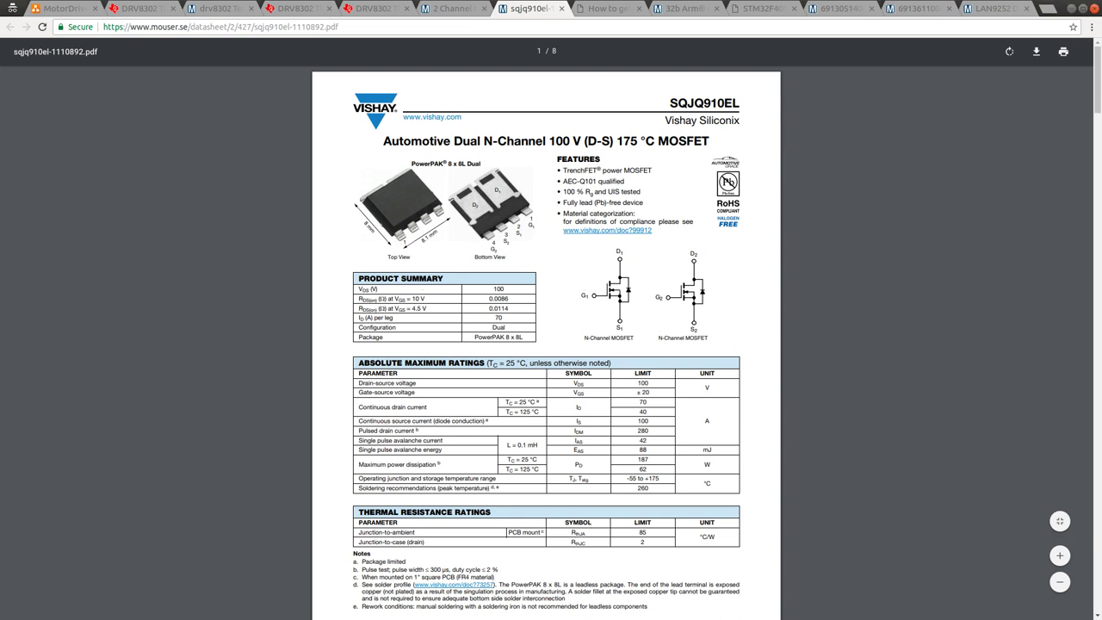
key(alt+Tab)
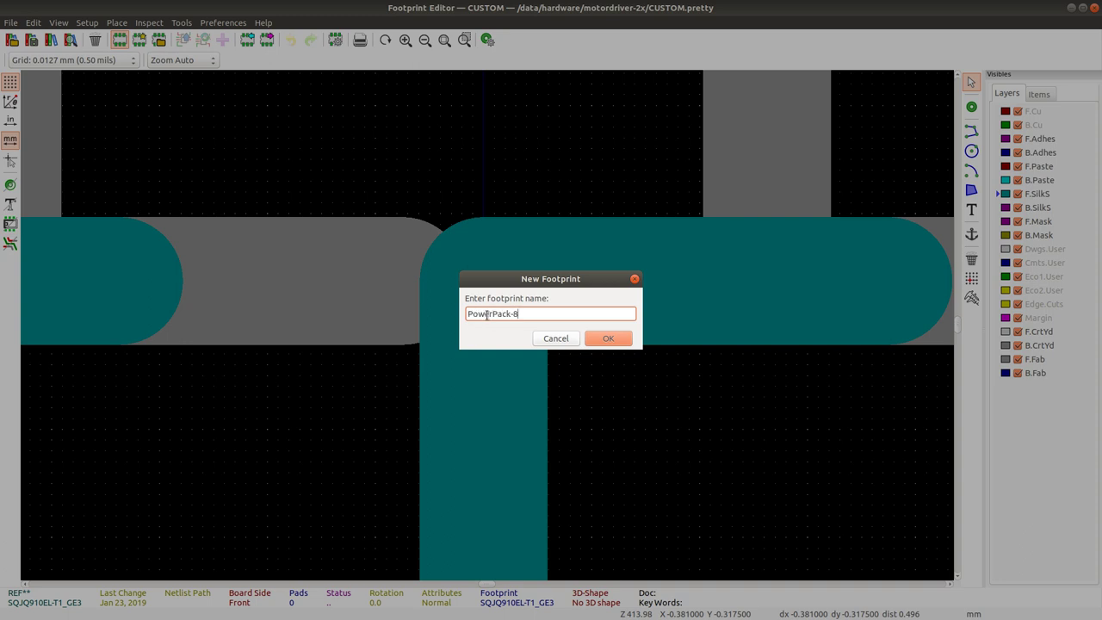
text(x8-Dual)
click(608, 339)
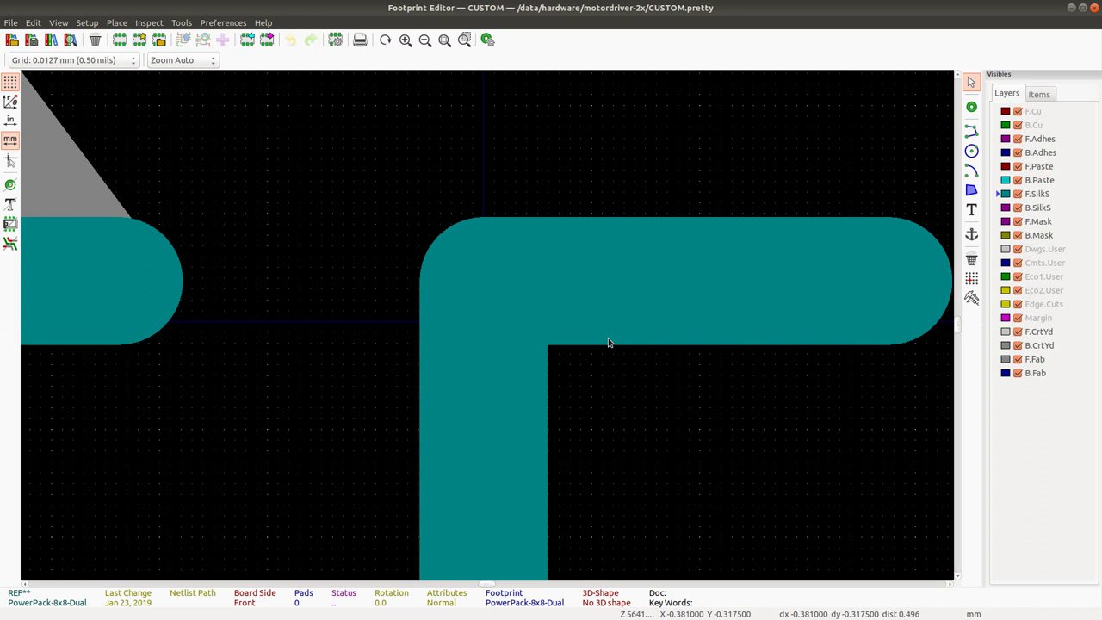
Save the PowerPack-8x8-Dual footprint into the CUSTOM library.
key(ctrl+s)
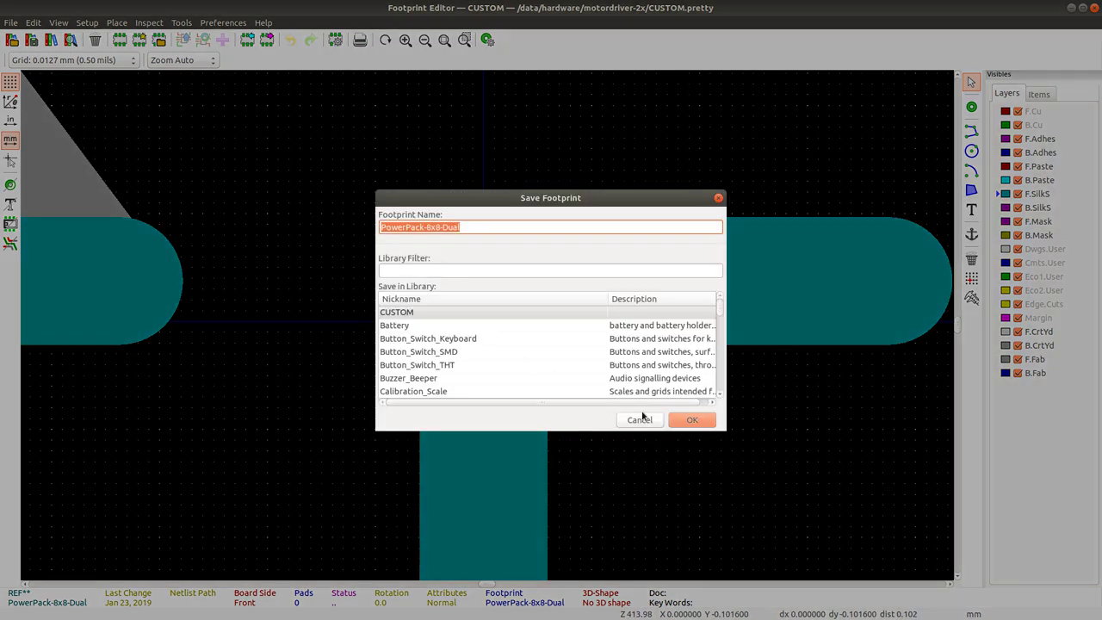
double_click(396, 312)
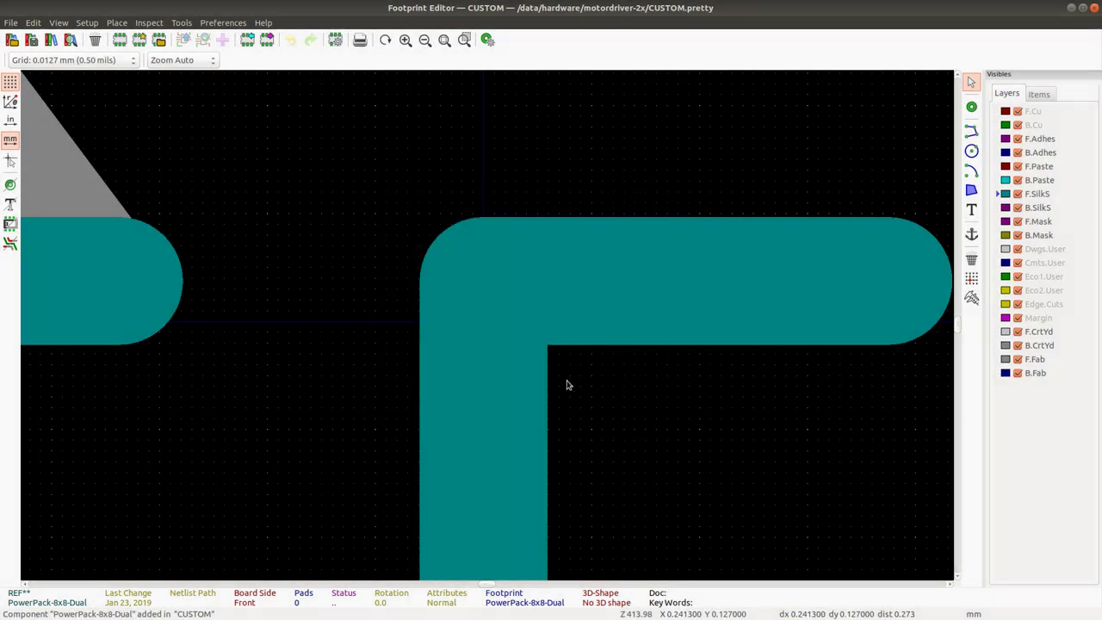
ctrl+scroll(433, 293, right, 3)
scroll(433, 292, down, 5)
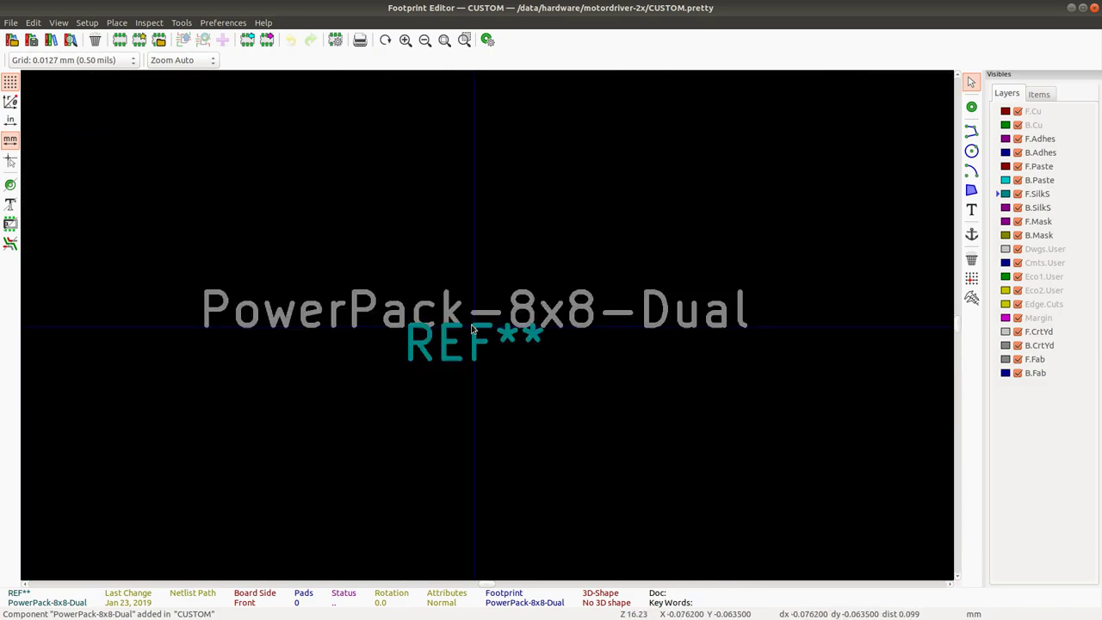
Look through the SQJQ910EL datasheet from the first to the last page for the package's dimension drawing.
key(alt+Tab)
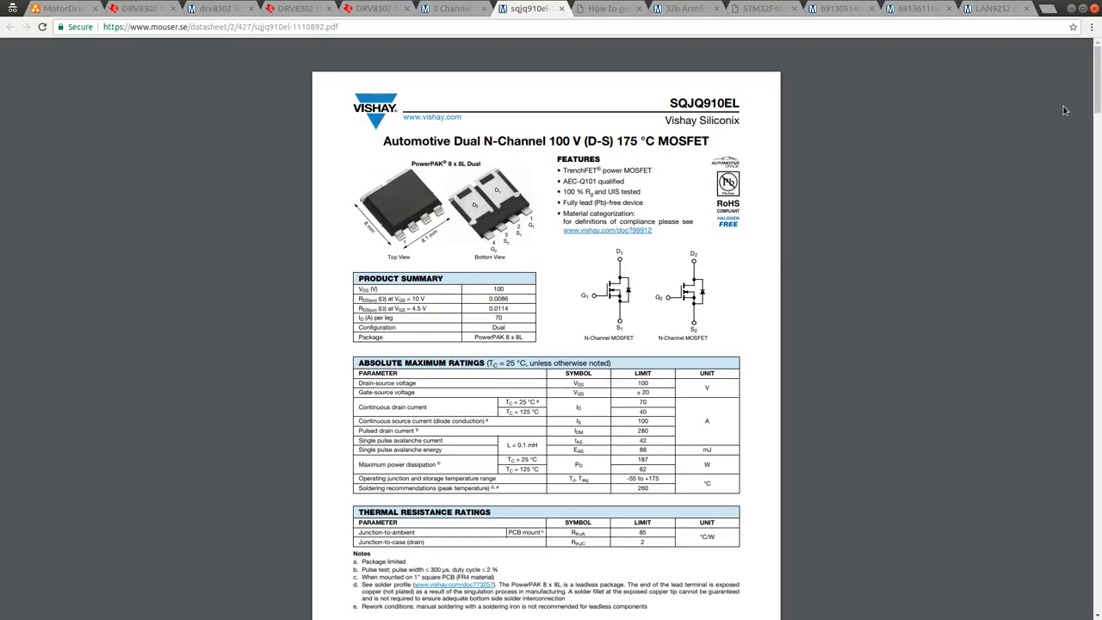
scroll(1065, 111, down, 20)
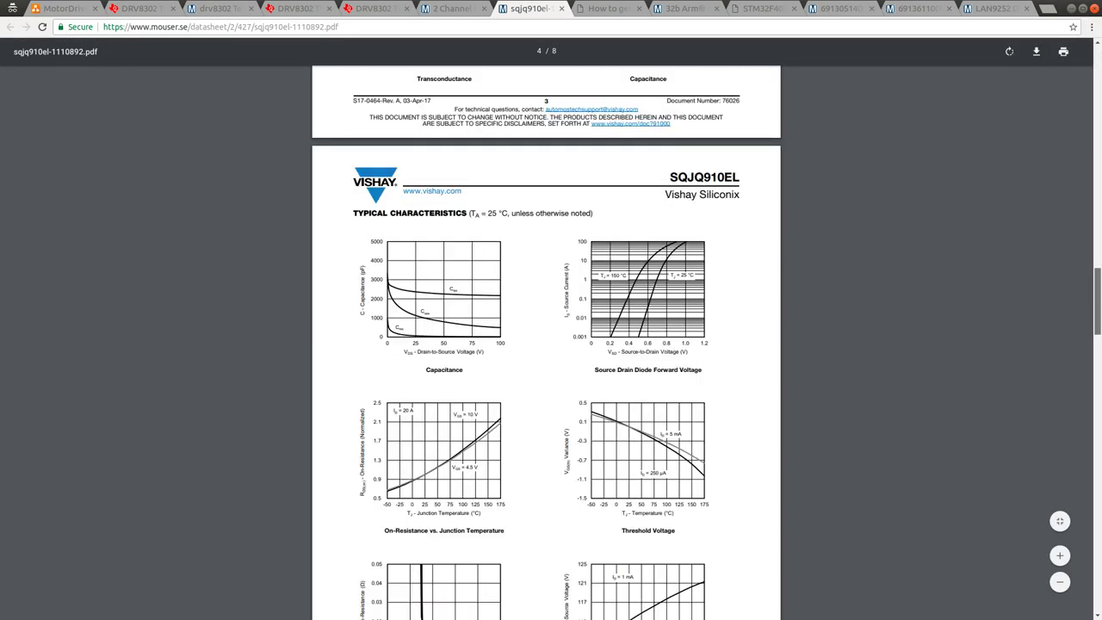
drag(1089, 302, 1081, 615)
drag(1097, 579, 1096, 39)
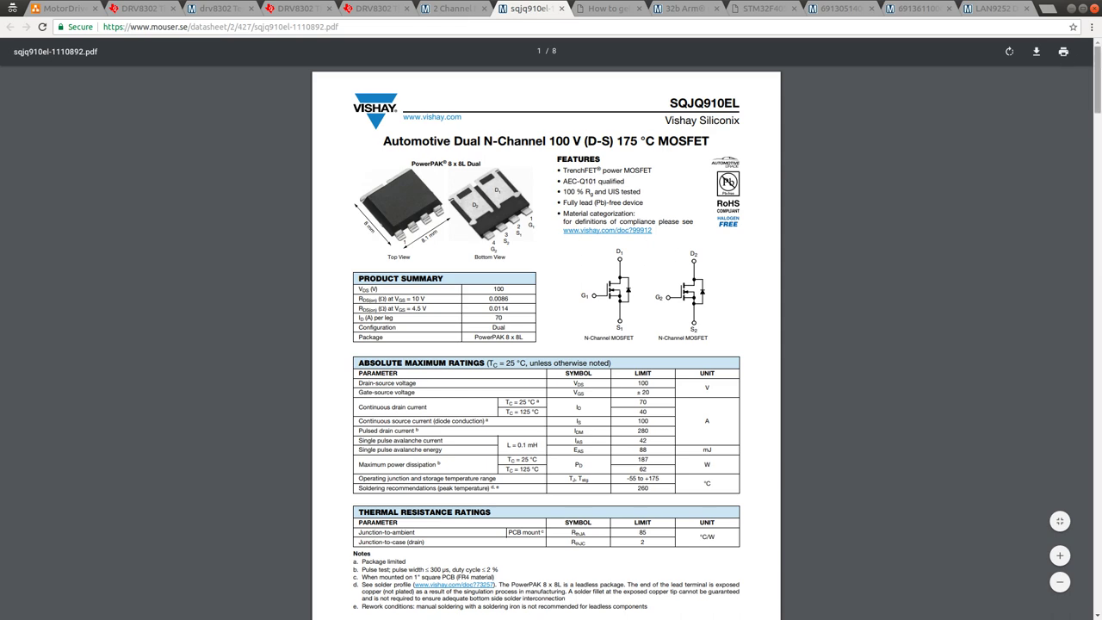
scroll(546, 345, down, 9)
drag(1099, 185, 1099, 586)
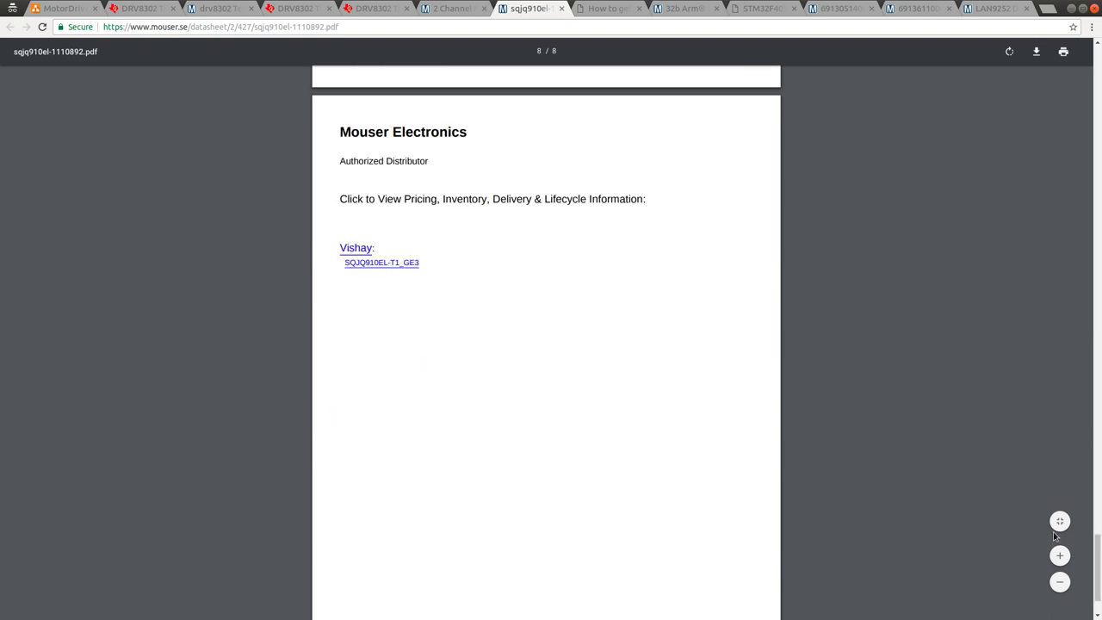
Search the web for "powerpack 8x8" in the browser tab beside the datasheet.
click(603, 9)
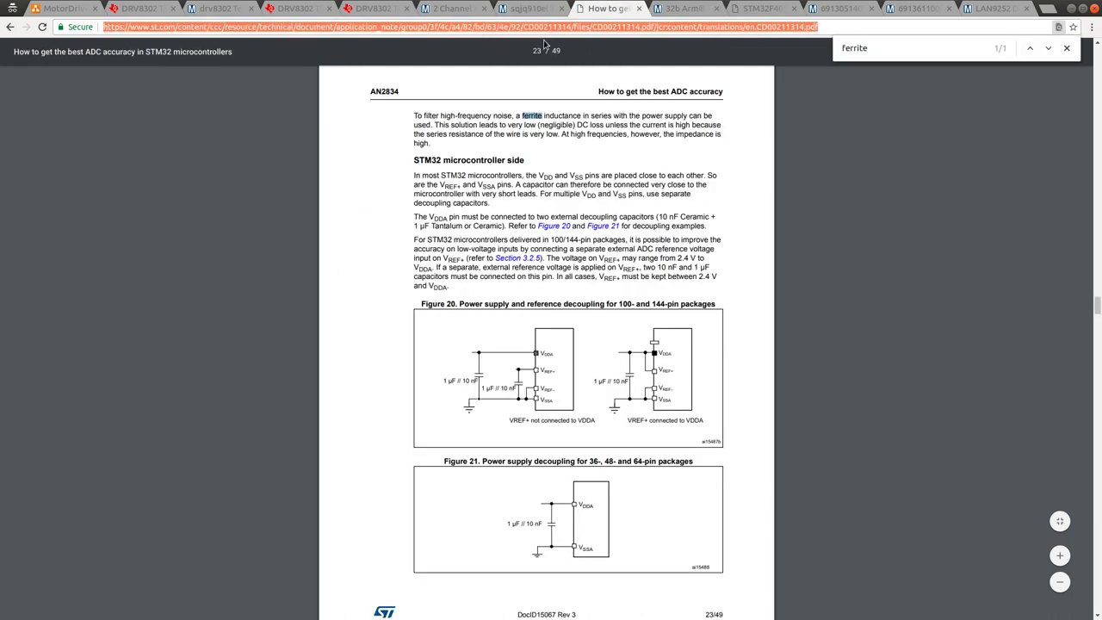
text(powerpac)
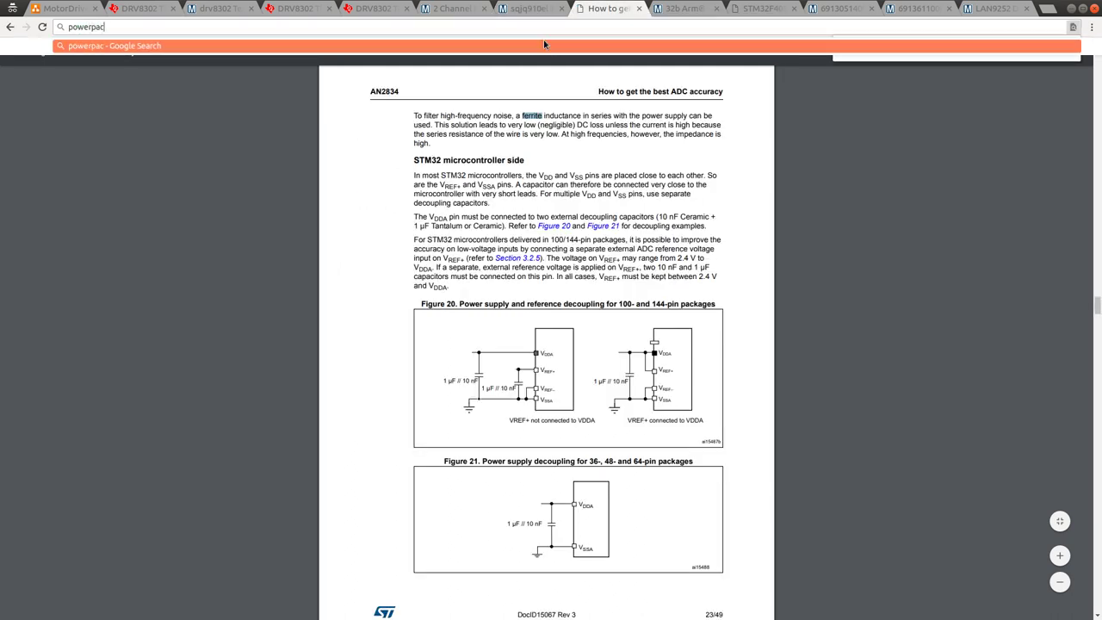
text(k)
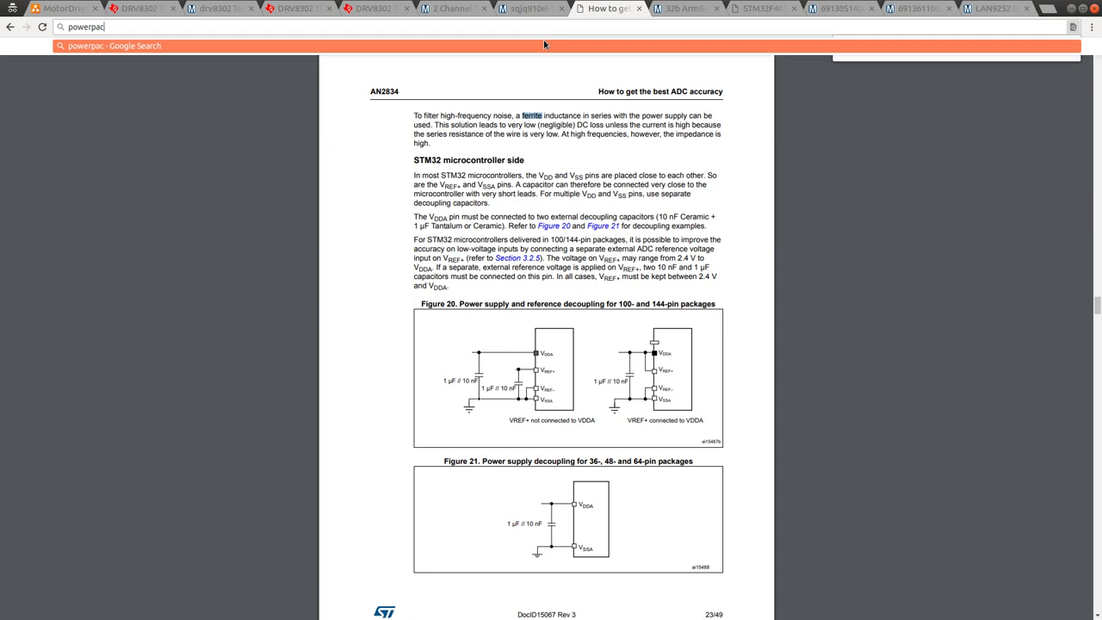
text( 8x8)
key(Return)
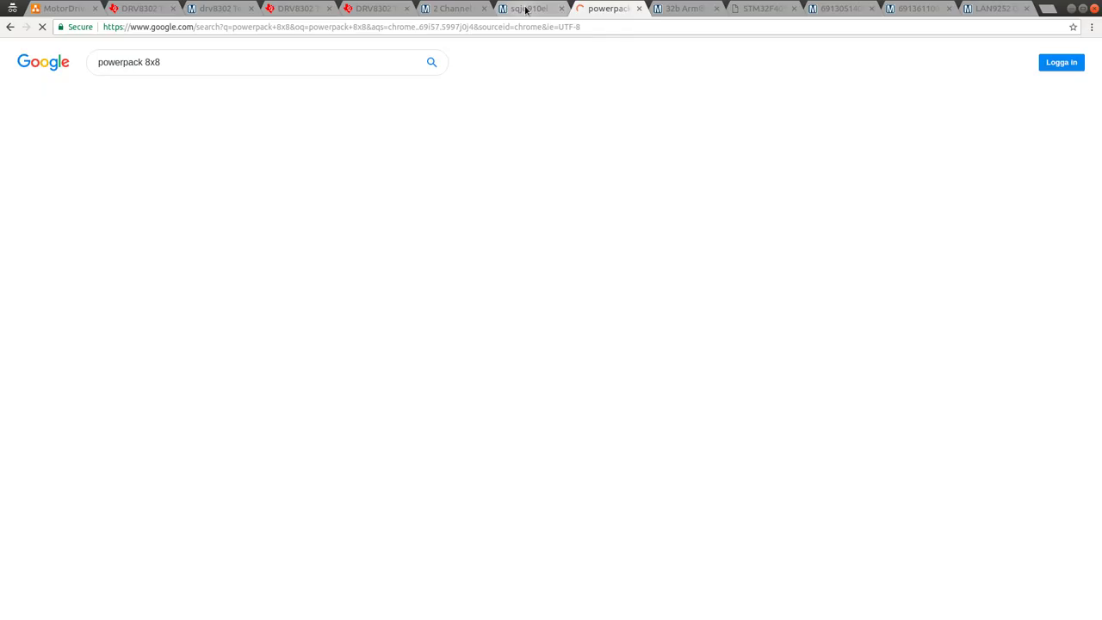
Check the package name's spelling on the datasheet's first page and correct the web search to "powerpak 8x8".
click(525, 9)
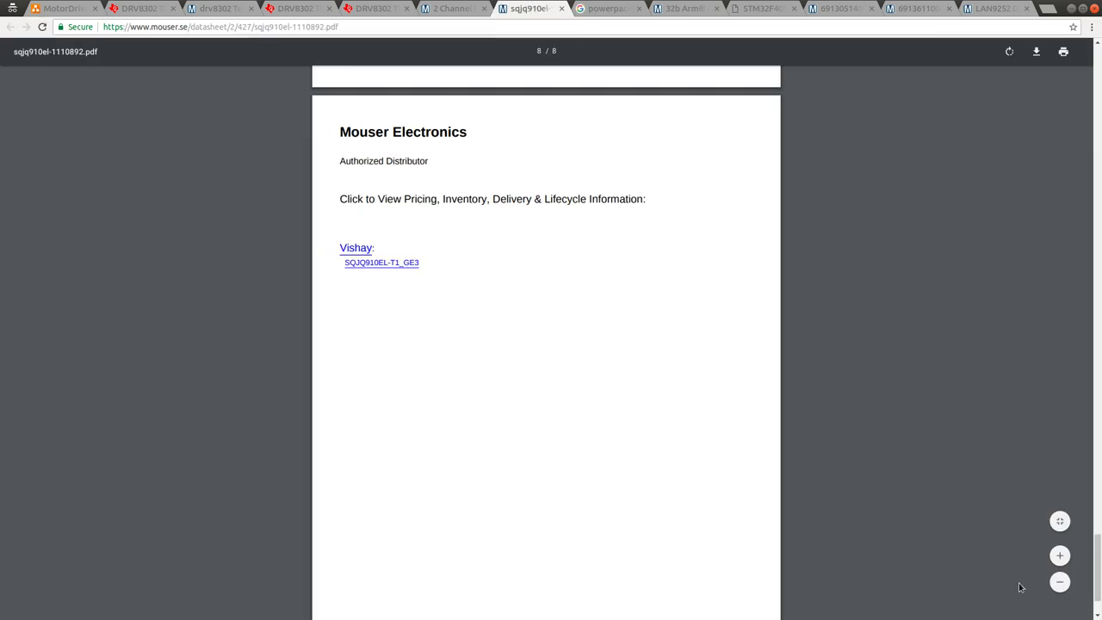
click(1087, 147)
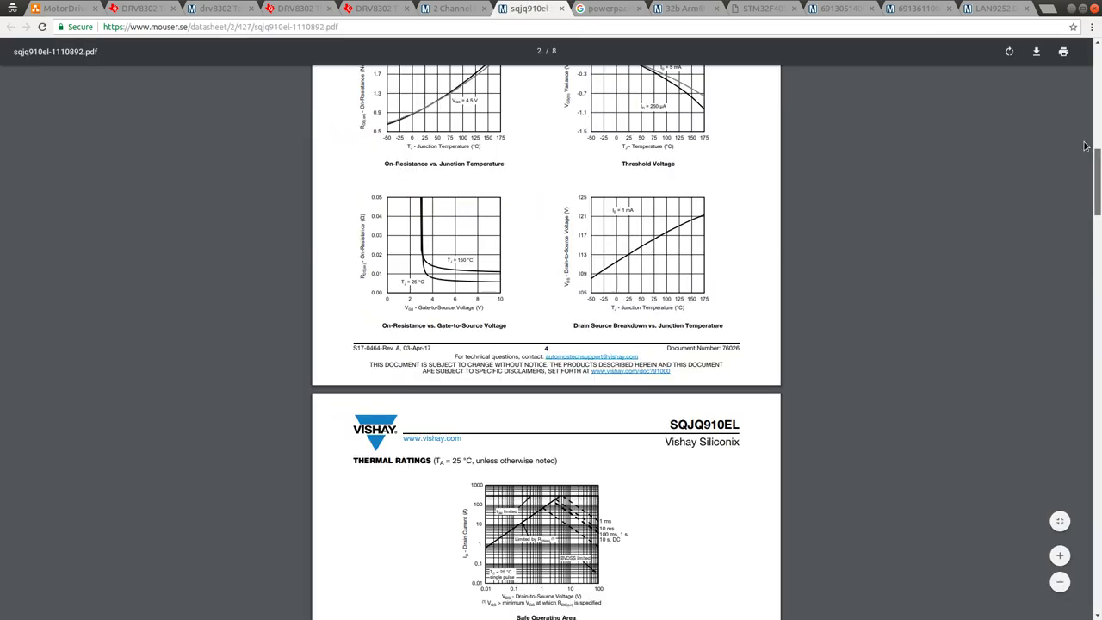
scroll(1086, 146, up, 15)
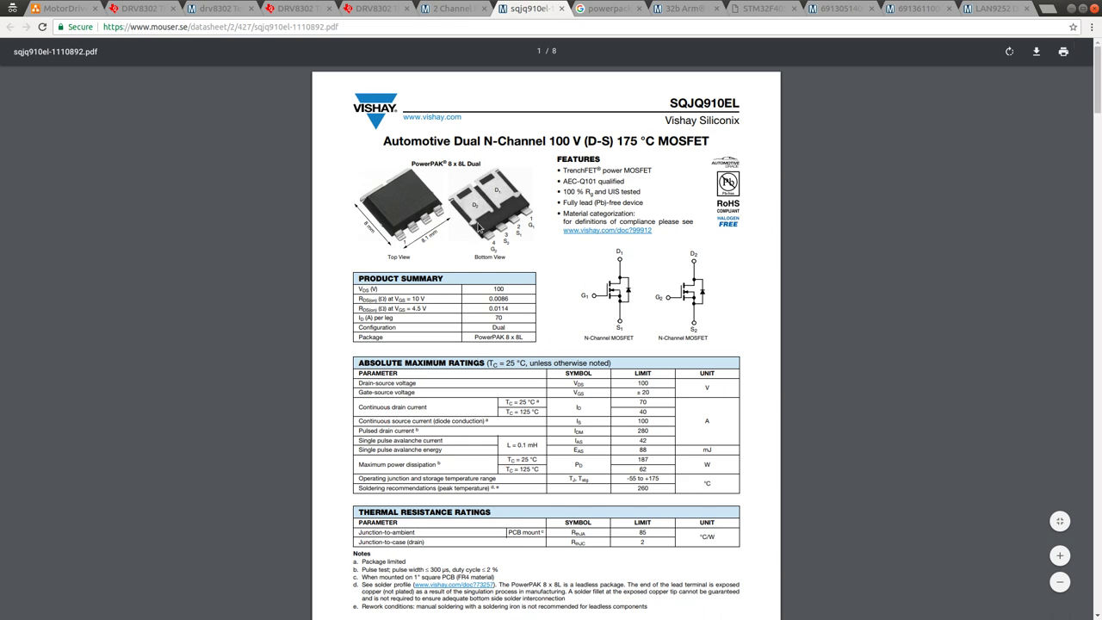
key(ctrl+Tab)
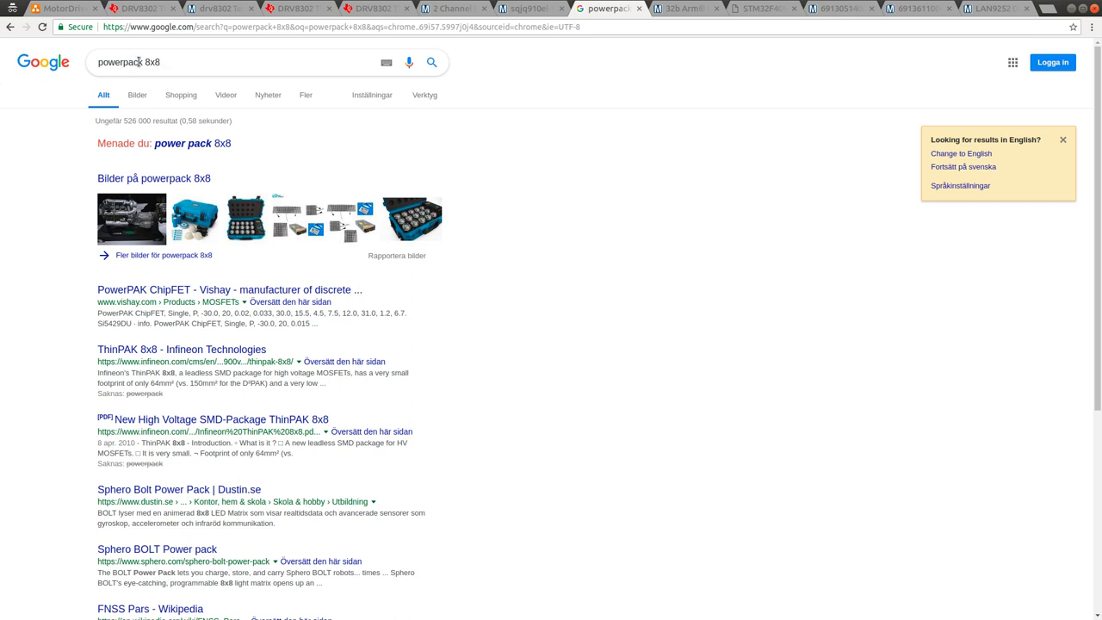
key(Left)
key(Left)
key(Left)
key(Left)
key(Left)
key(BackSpace)
key(Return)
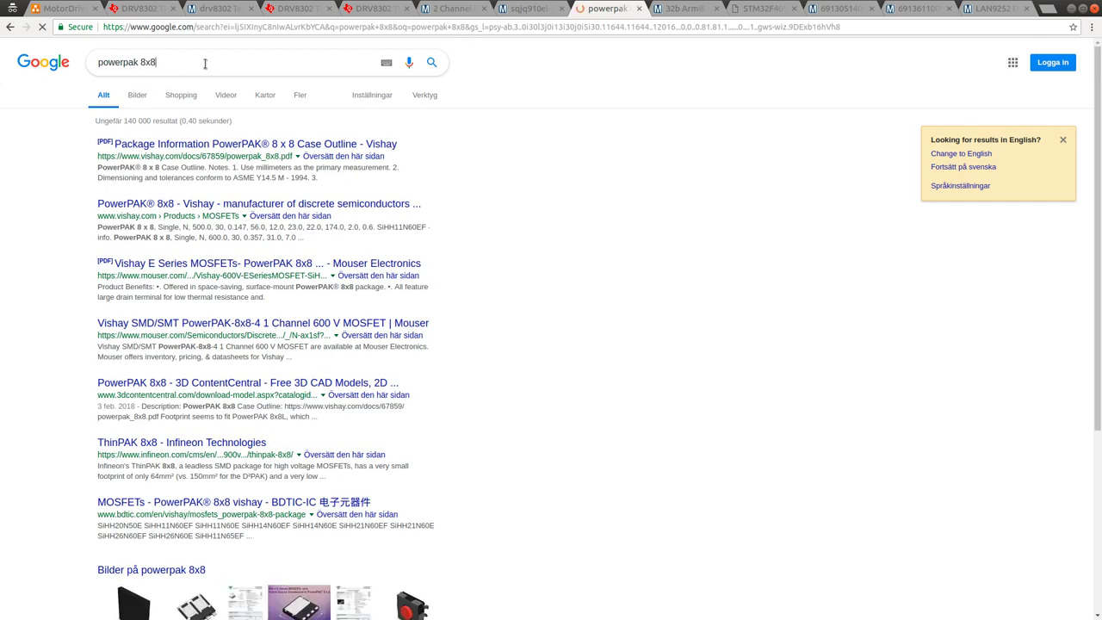
Examine Vishay's PowerPAK 8 x 8 Case Outline document for the package drawing, then return to the search results.
click(274, 145)
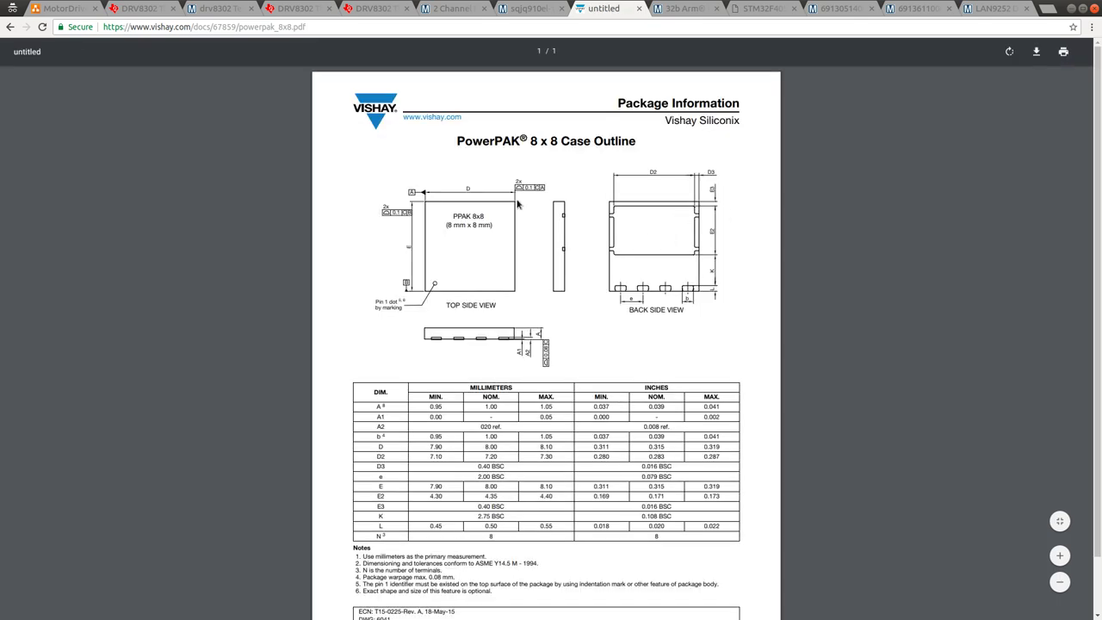
scroll(504, 346, down, 1)
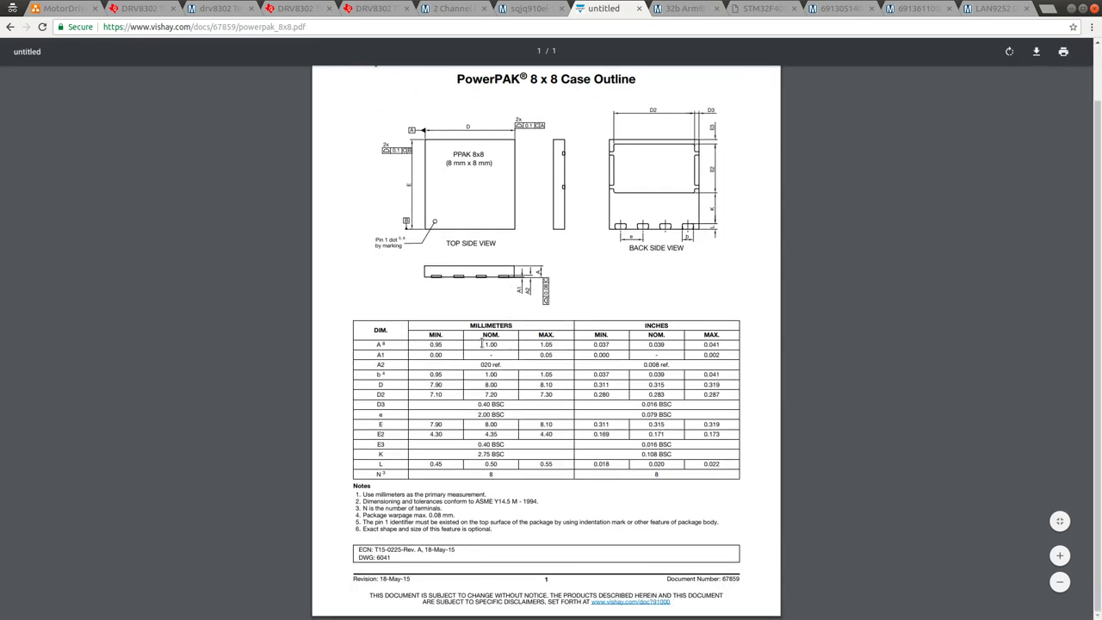
click(10, 28)
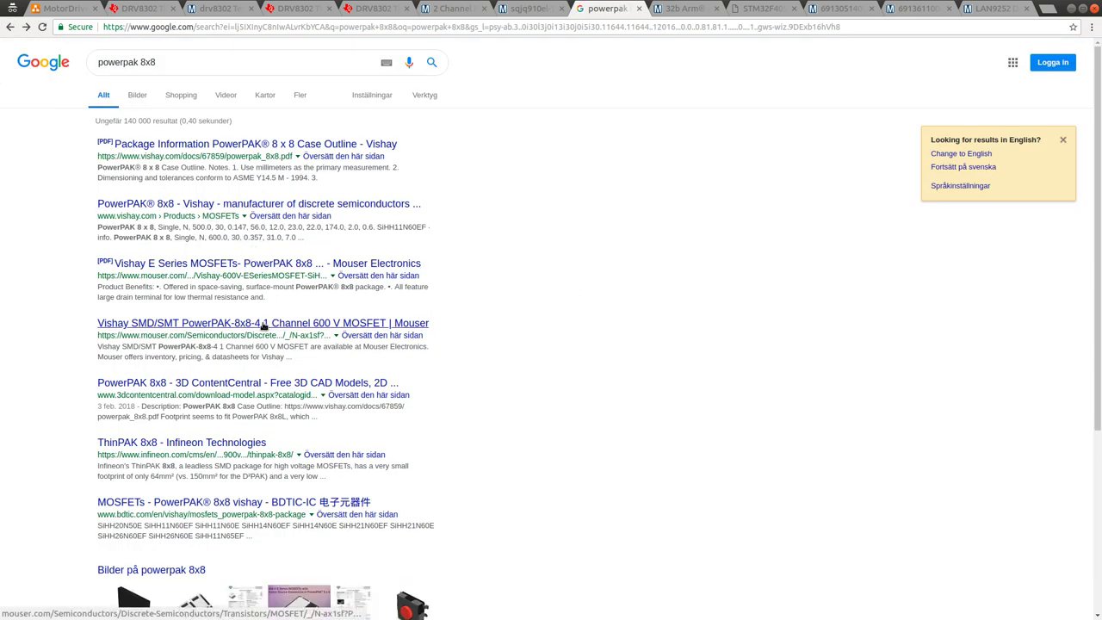
Refine the web search to "powerpak 8x8 dual" and open Vishay's recommended minimum pad patterns document.
click(216, 64)
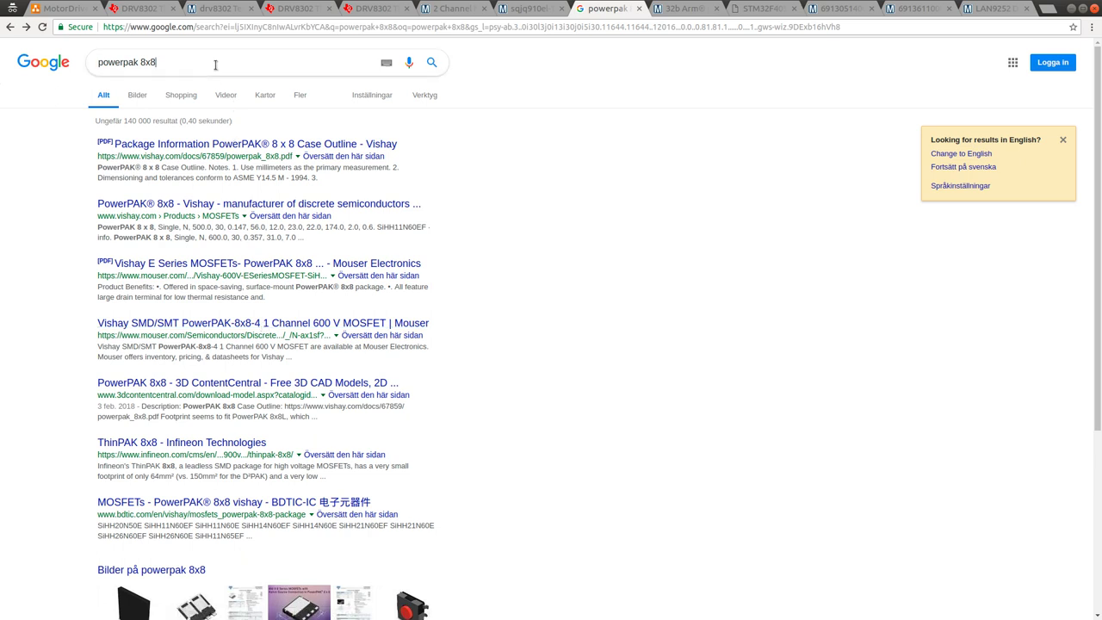
text(dual)
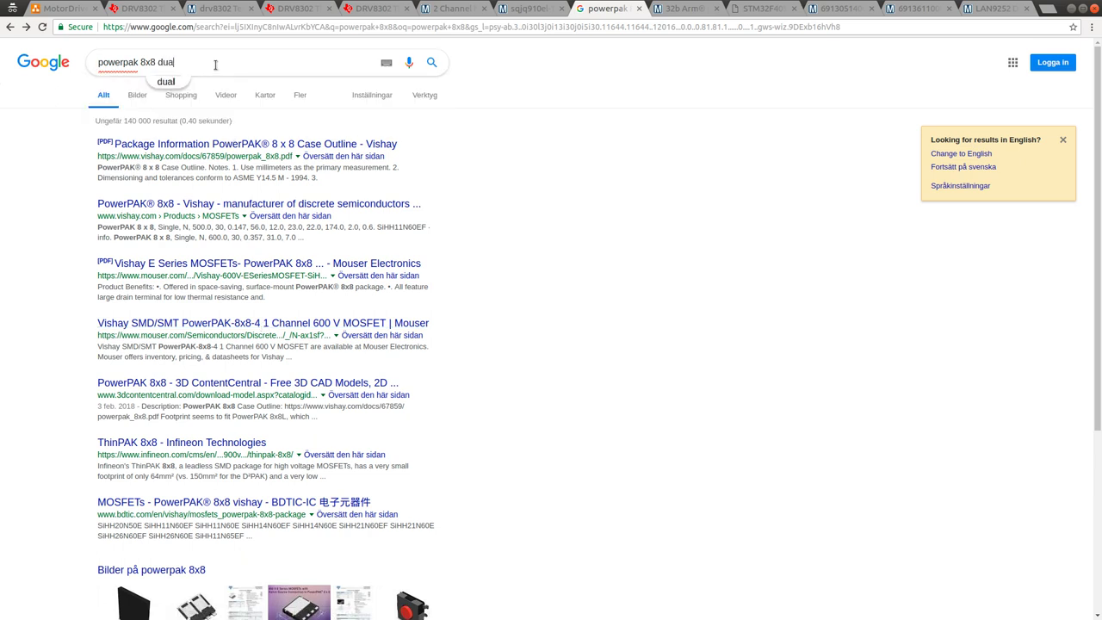
key(Return)
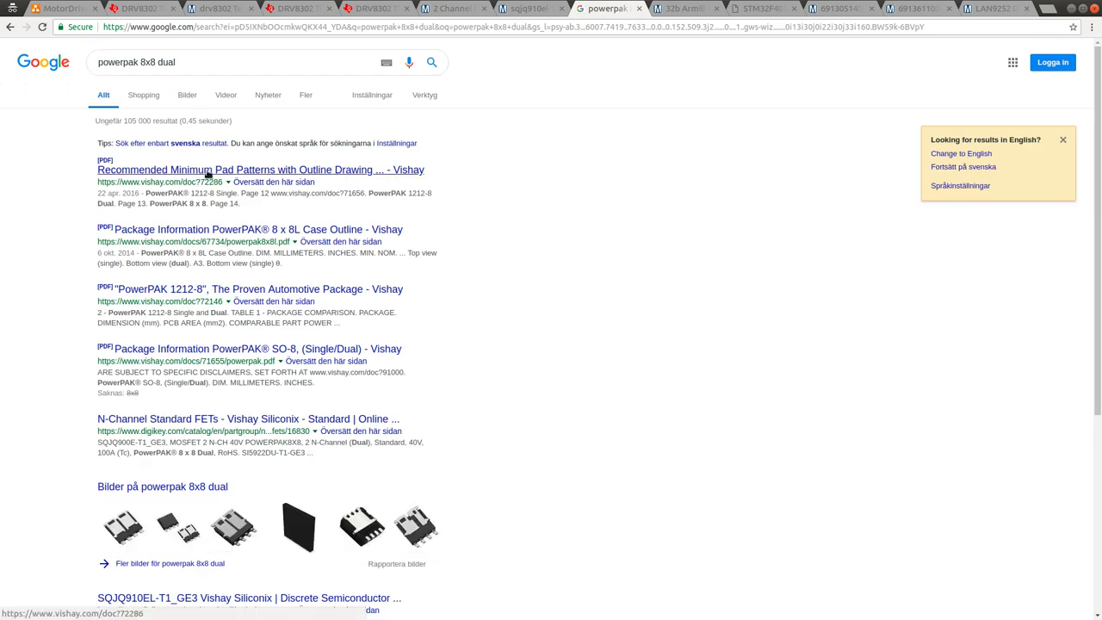
click(208, 175)
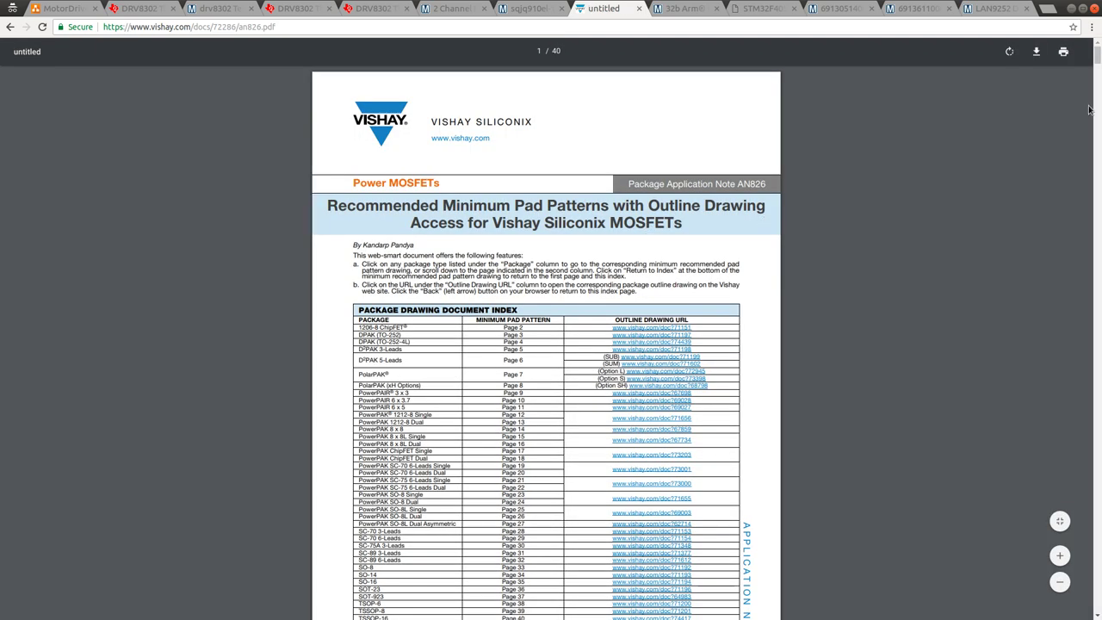
Search the application note for "powerpak" and open the PowerPAK 8 x 8L Dual pad pattern on page 16.
drag(1096, 53, 1097, 99)
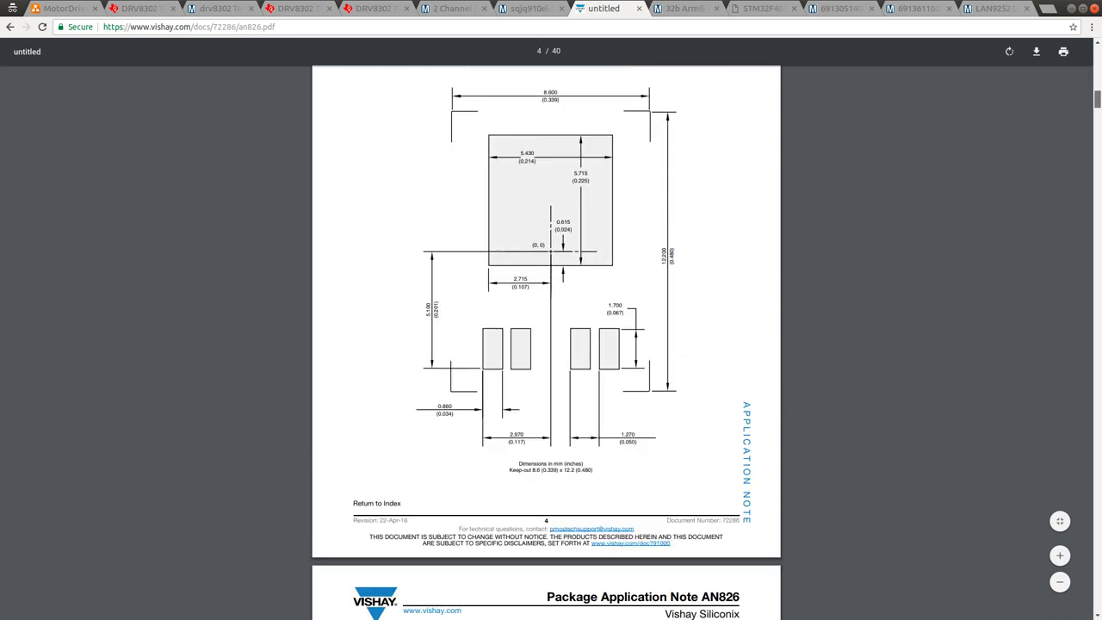
scroll(695, 184, up, 8)
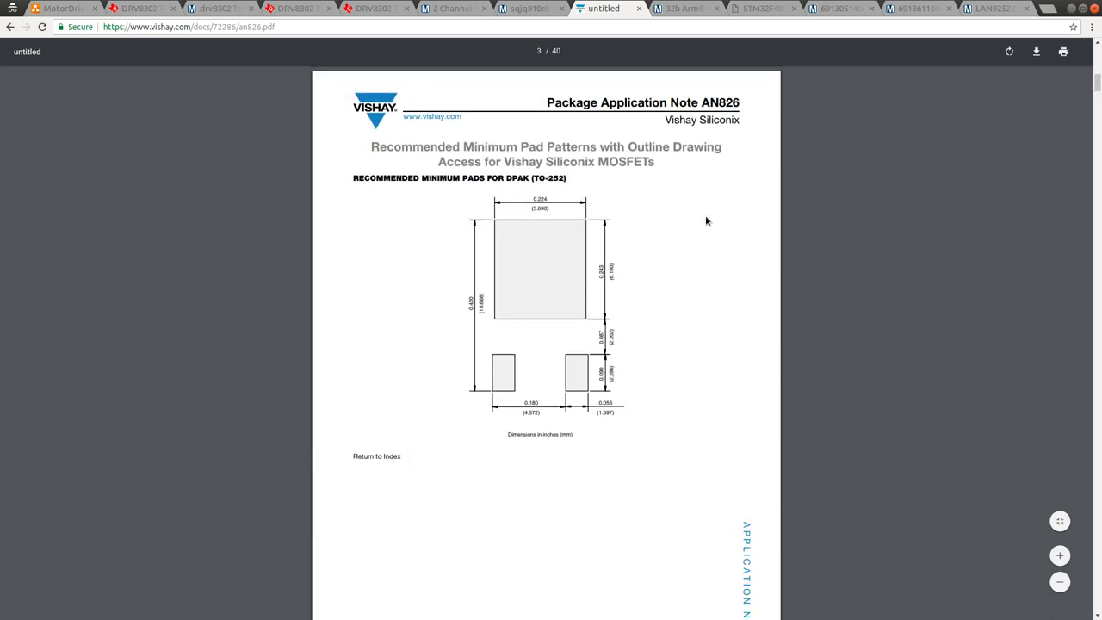
scroll(706, 221, down, 2)
key(ctrl+f)
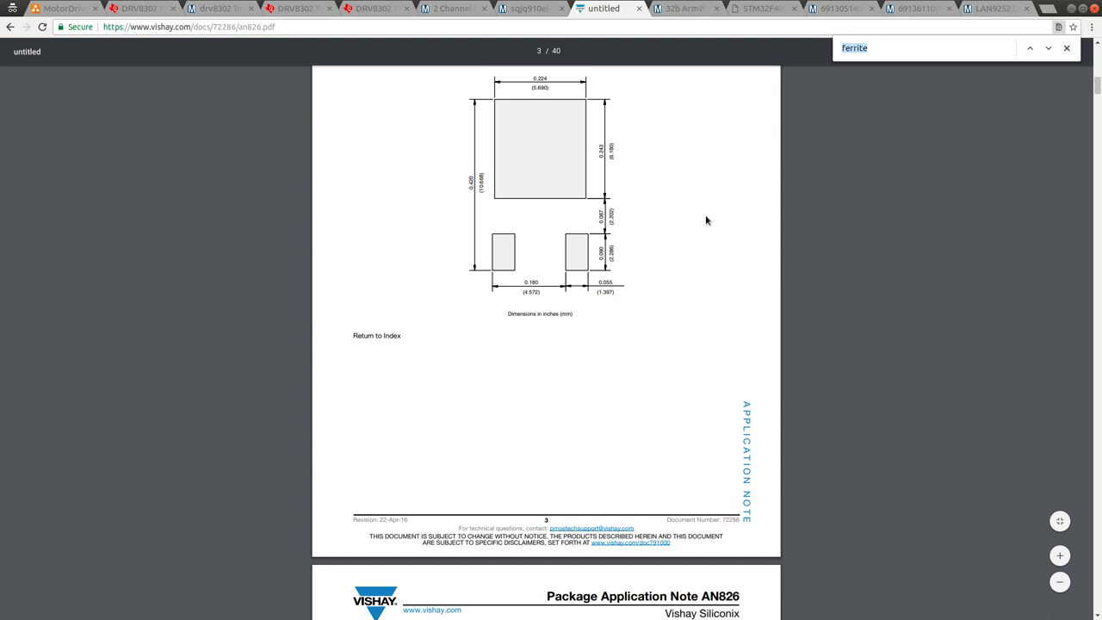
text(powerpak)
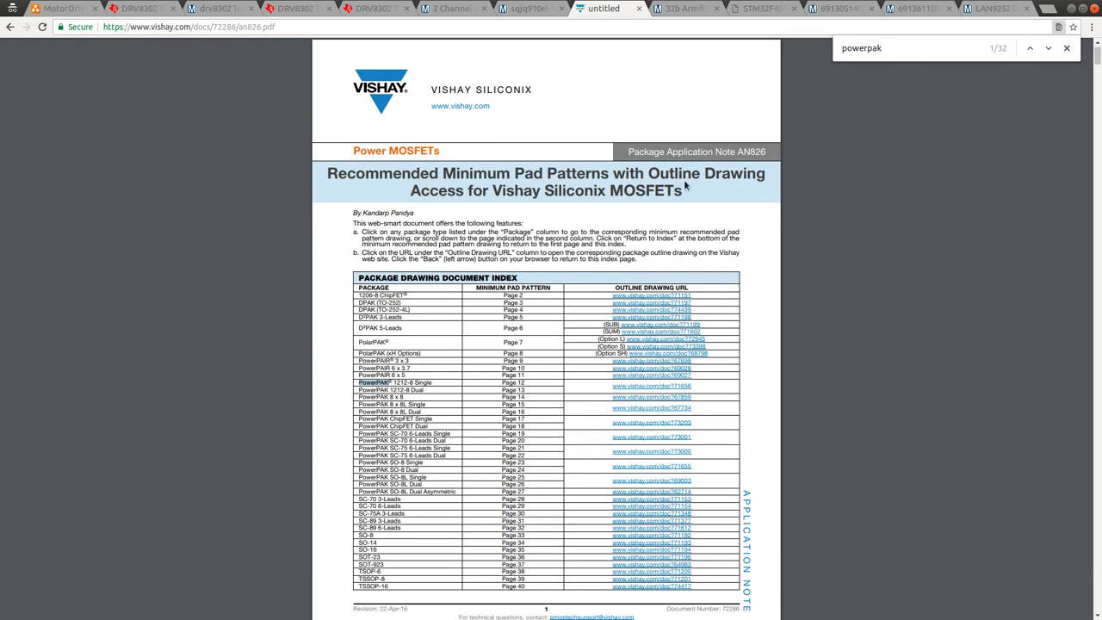
click(515, 412)
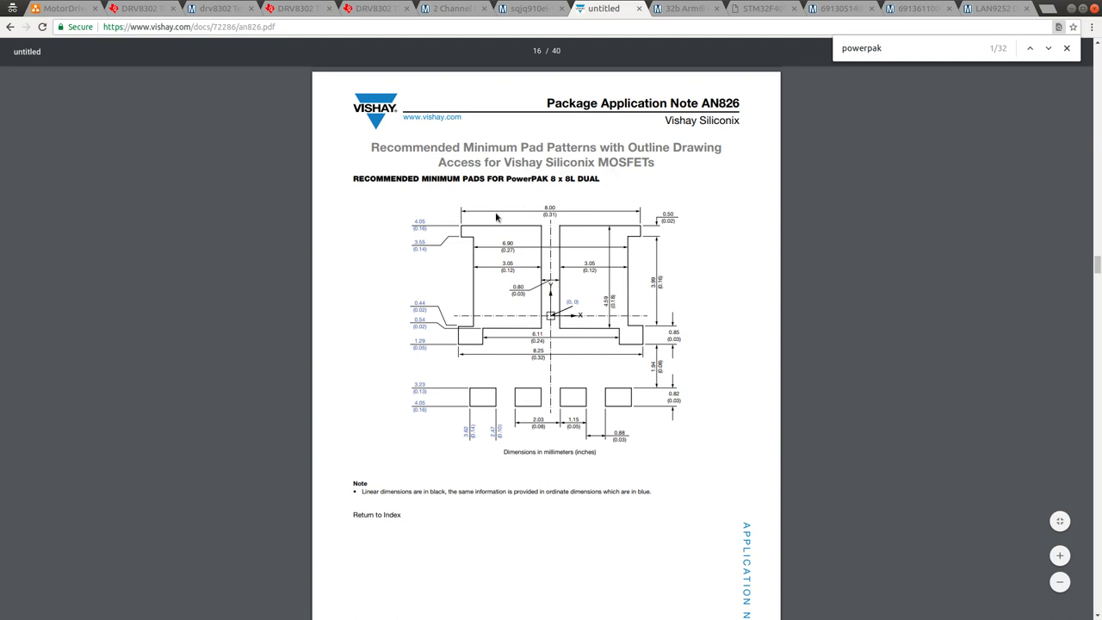
scroll(538, 348, down, 1)
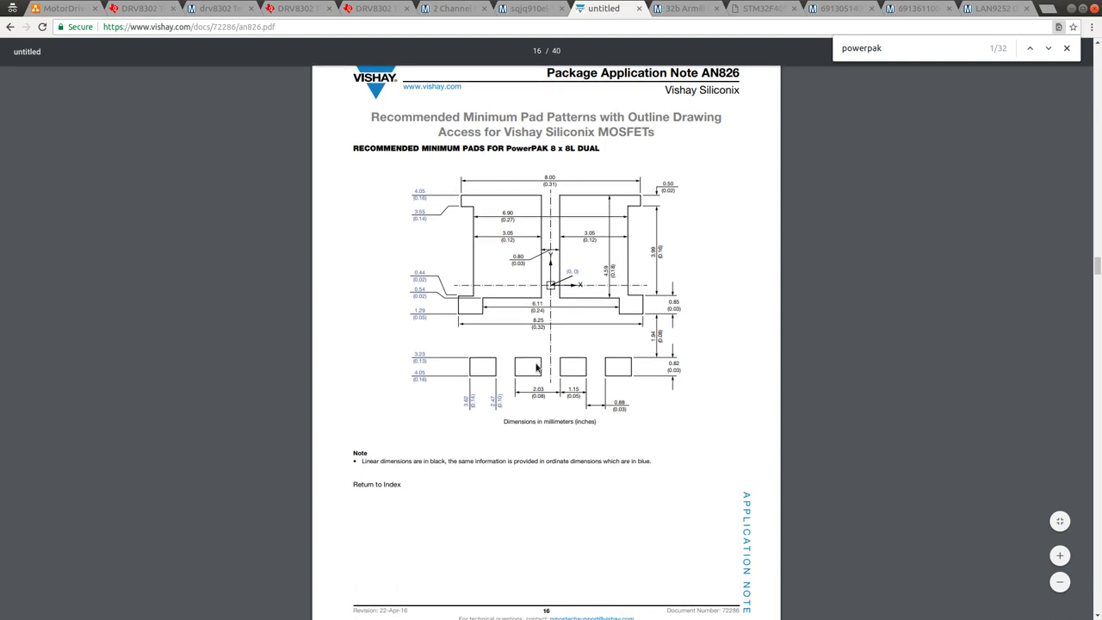
scroll(597, 317, up, 1)
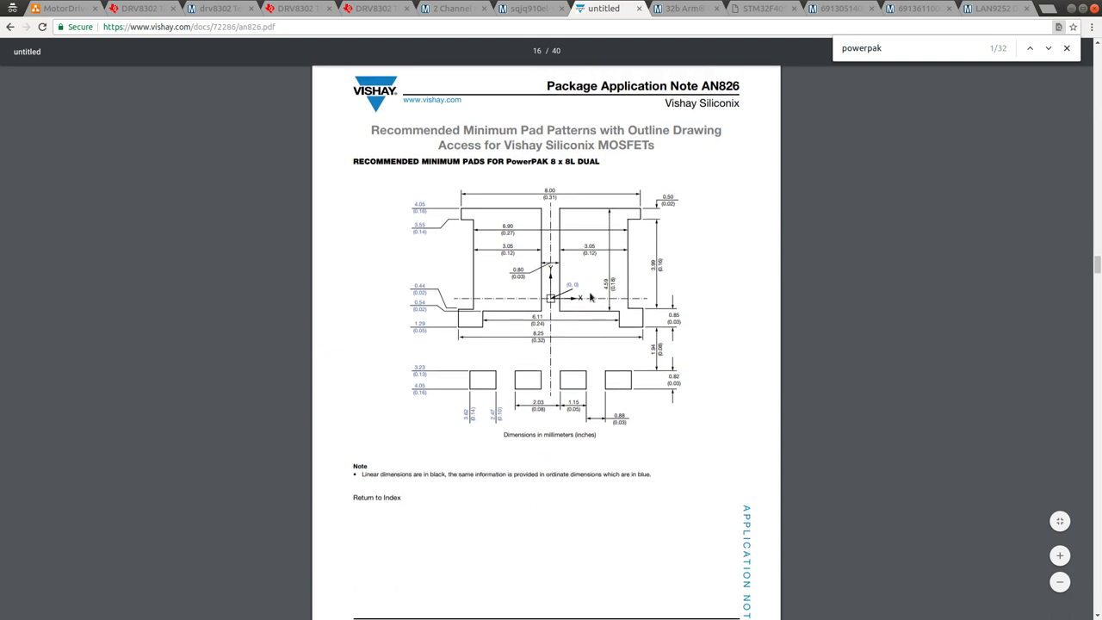
Compare the package name and drawing on the SQJQ910EL datasheet's first page with the PowerPAK 8 x 8L Dual pad pattern.
click(528, 9)
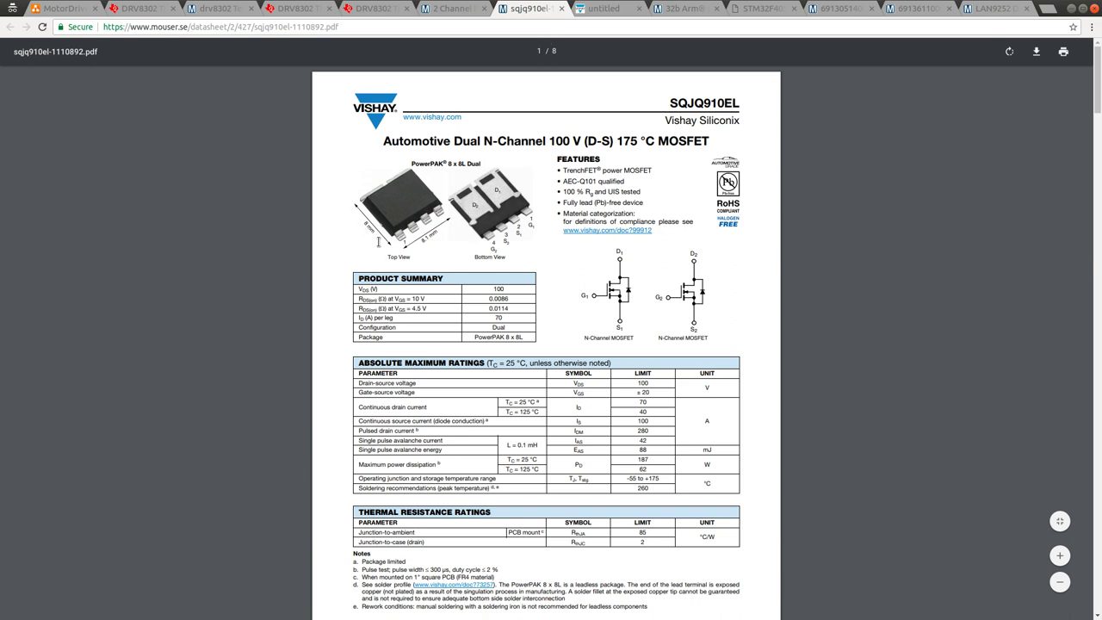
click(604, 8)
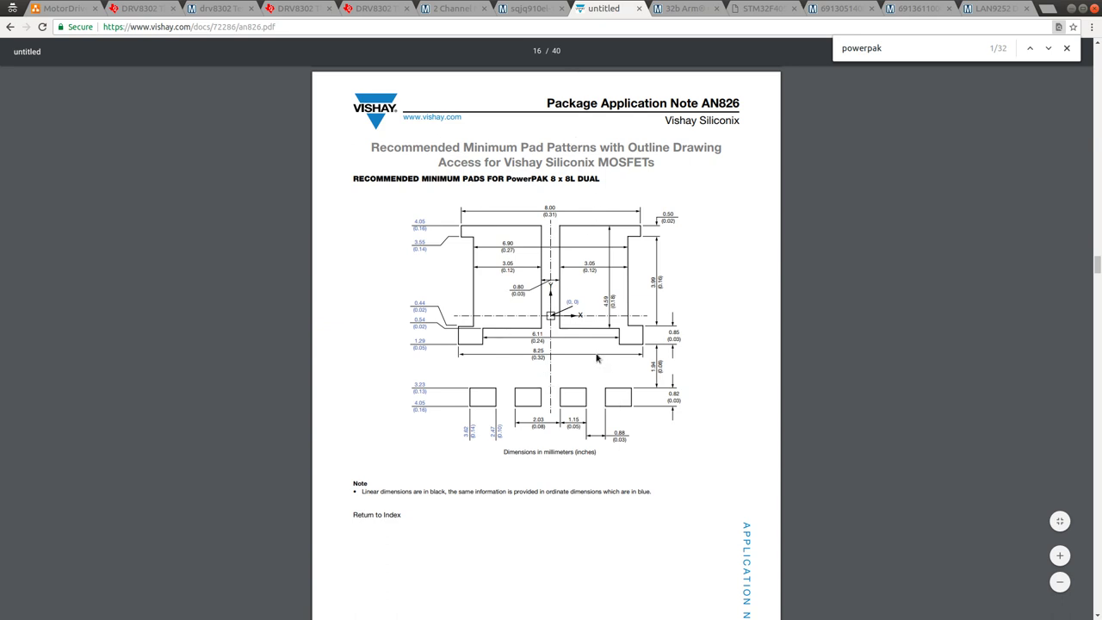
key(alt+Tab)
key(alt+Tab)
click(549, 11)
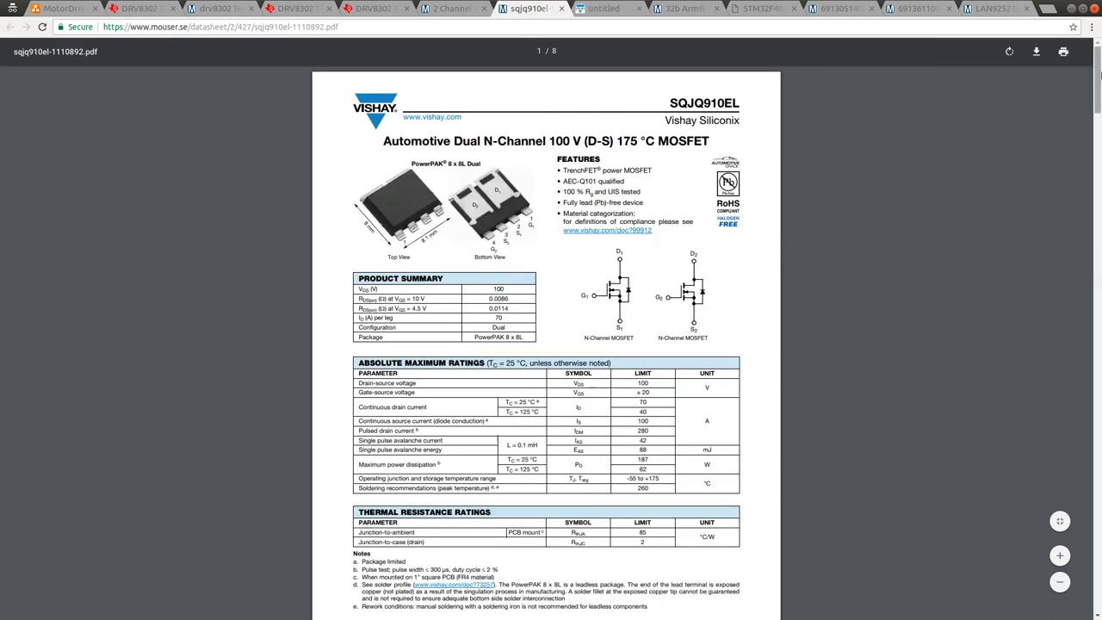
mouse_move(1096, 77)
mouse_down()
mouse_move(1096, 310)
mouse_move(1096, 77)
mouse_up()
click(603, 8)
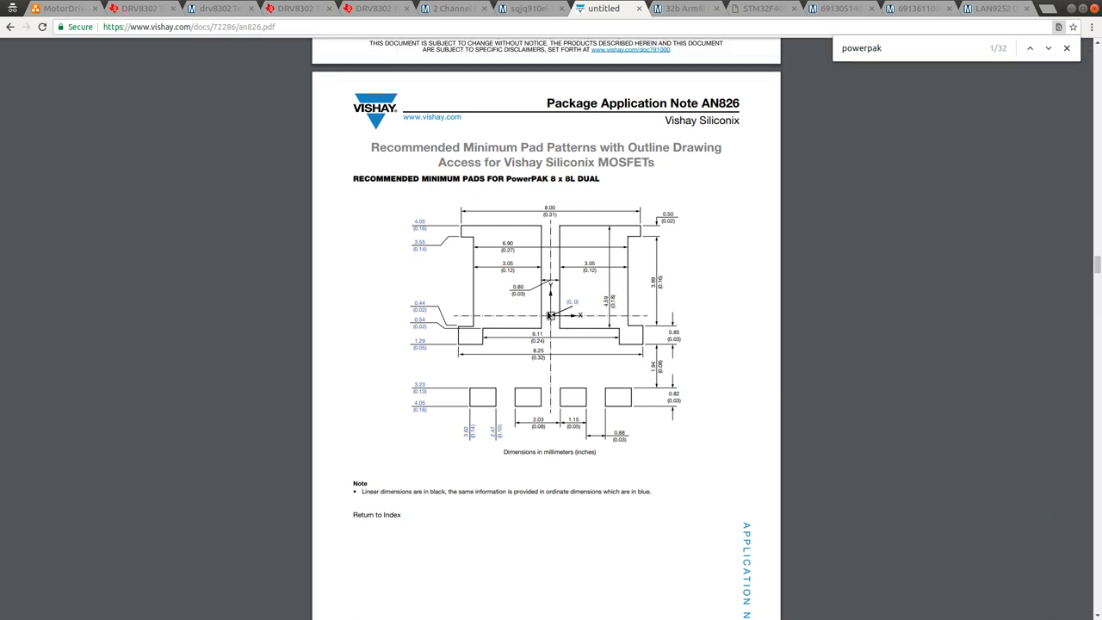
Switch to the Footprint Editor, place a pad above the origin and make it a rectangular SMD pad.
key(alt+Tab)
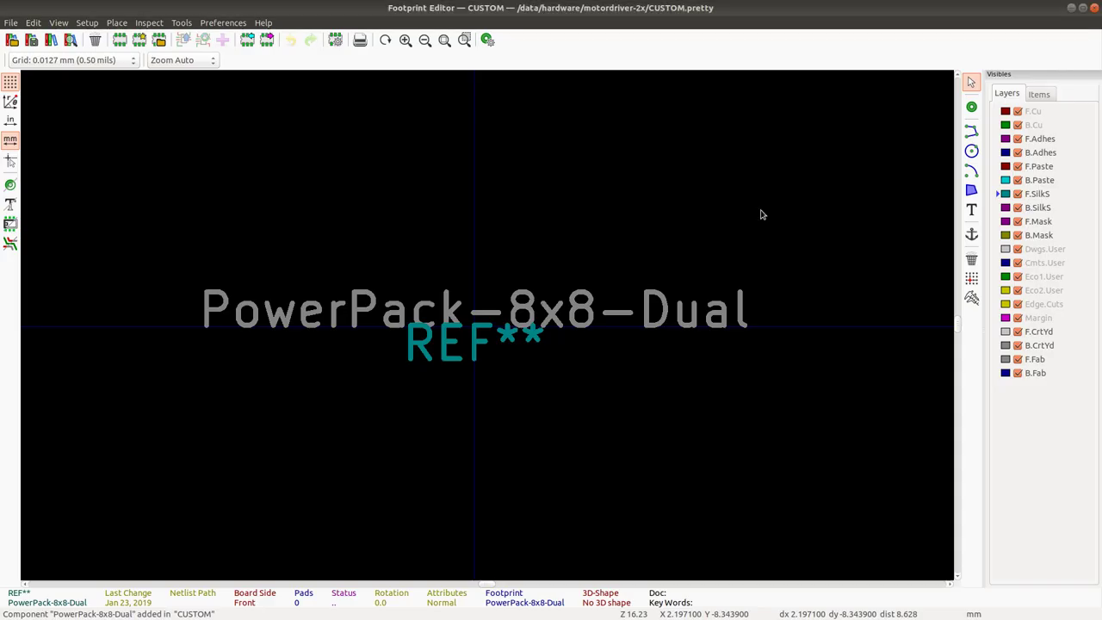
click(971, 106)
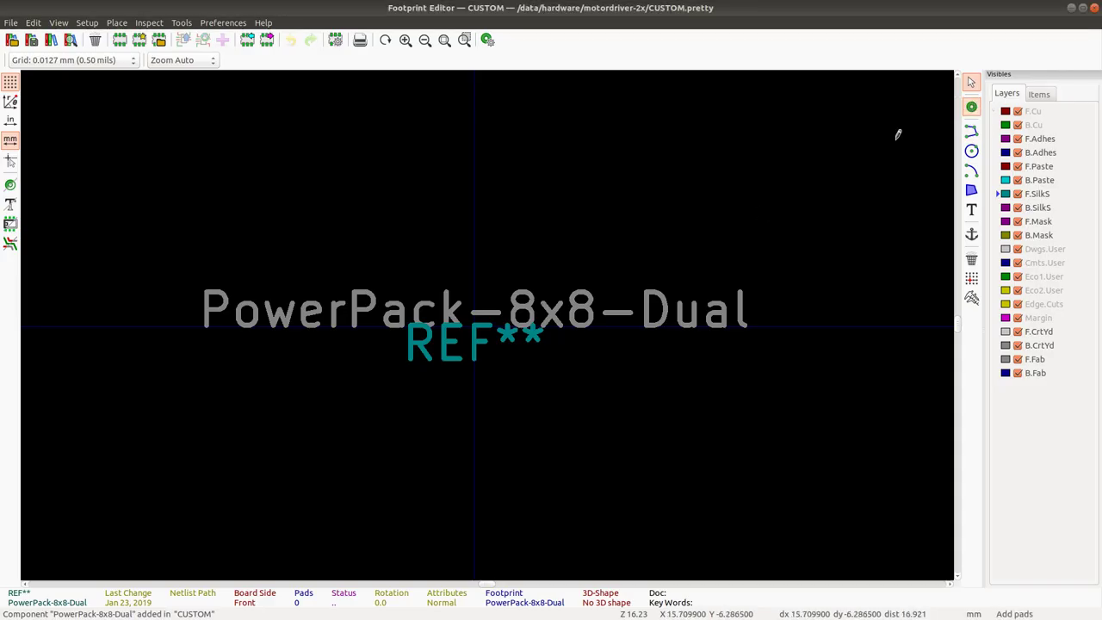
click(526, 191)
key(Escape)
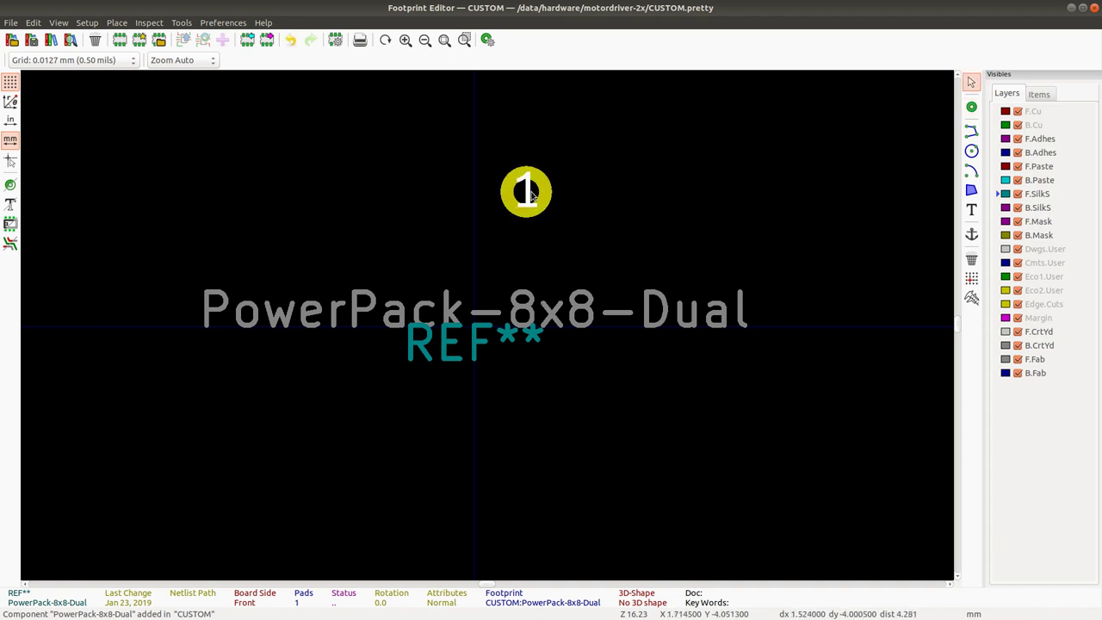
double_click(535, 195)
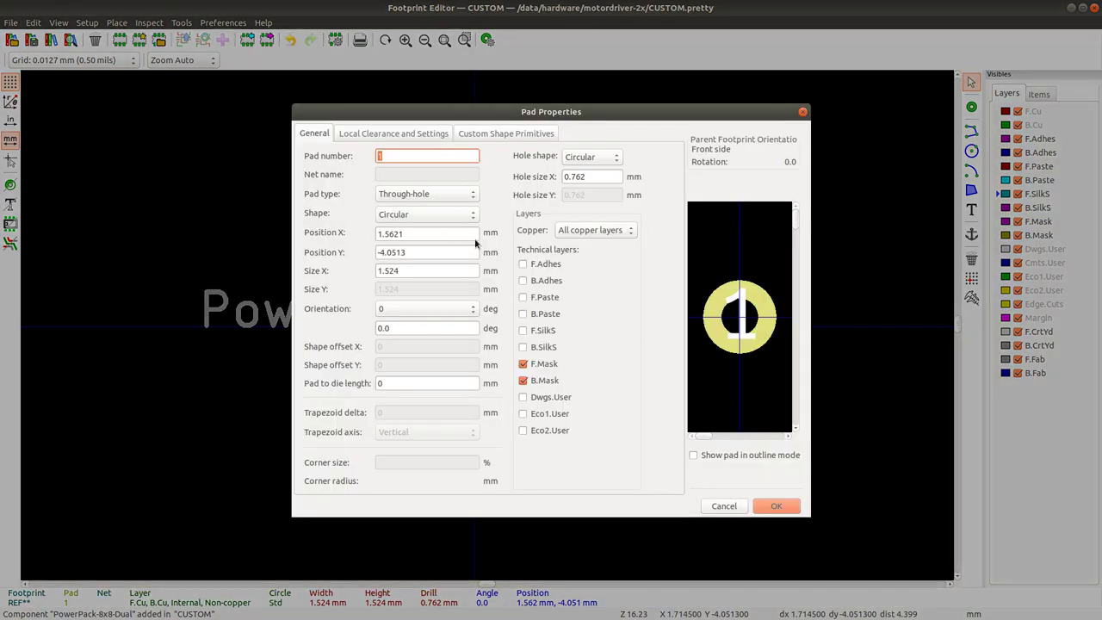
click(432, 200)
click(446, 210)
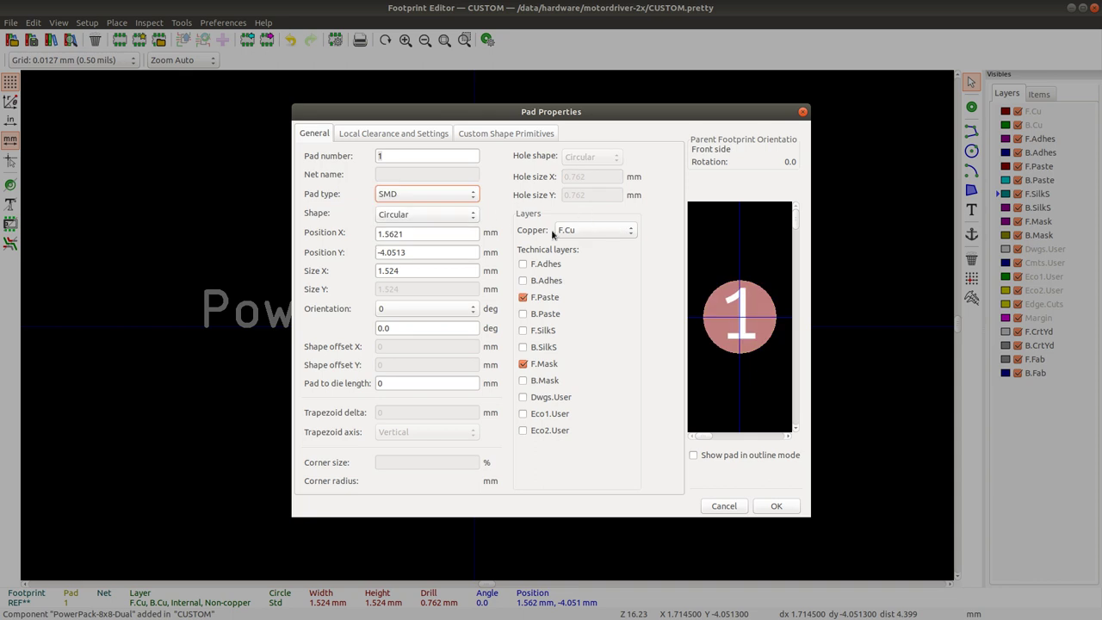
click(413, 215)
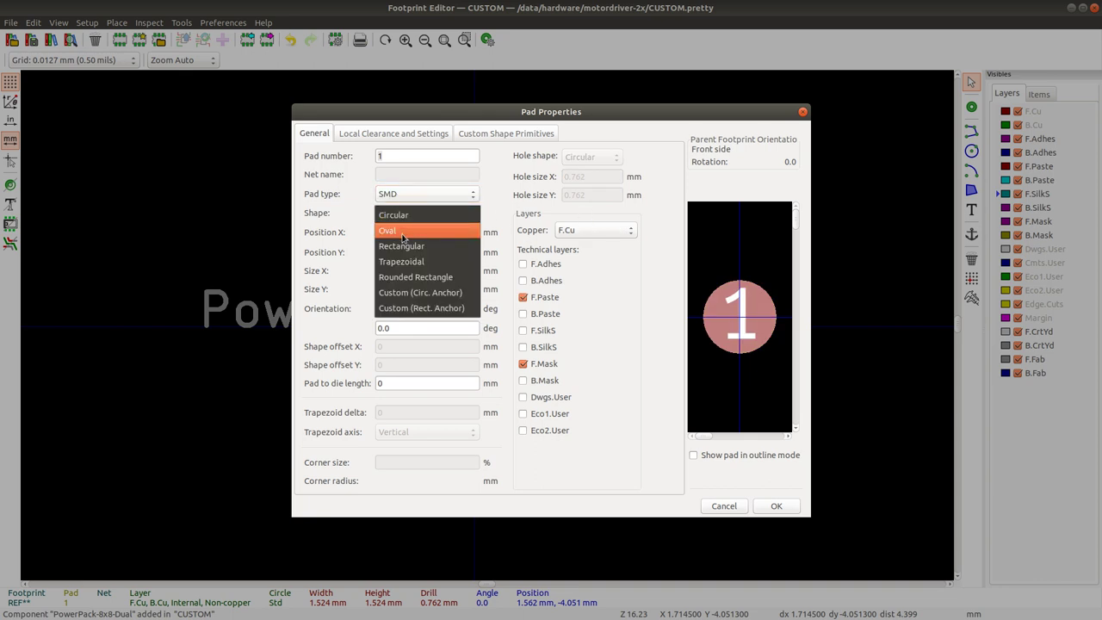
click(407, 244)
Consult the pad pattern drawing and set pad 1's size to 1.15 mm in X and 0.82 mm in Y.
key(alt+Tab)
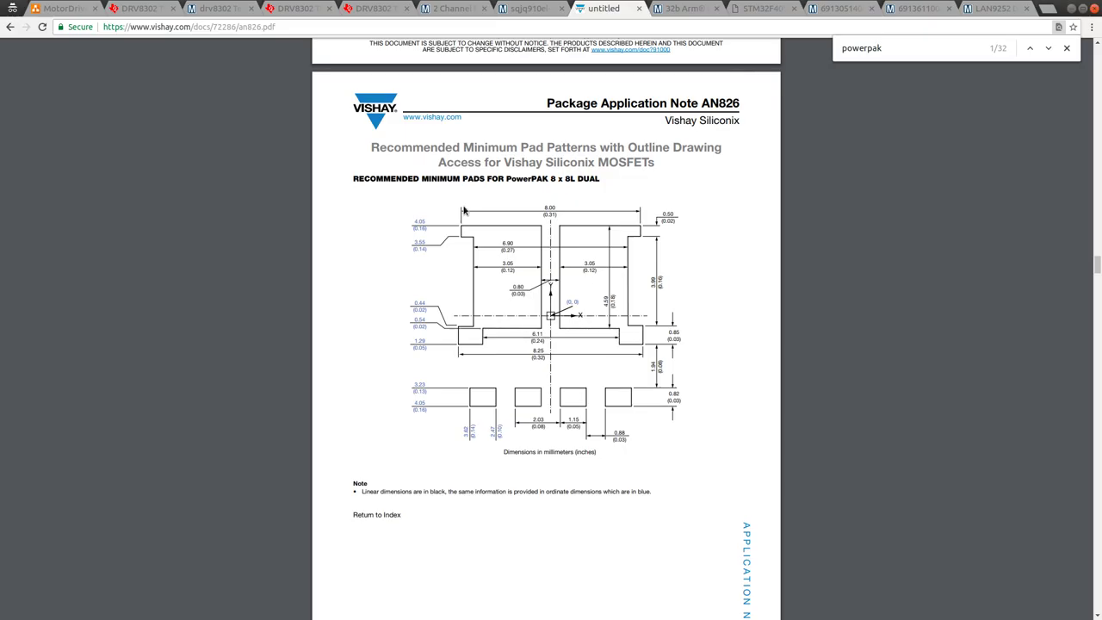
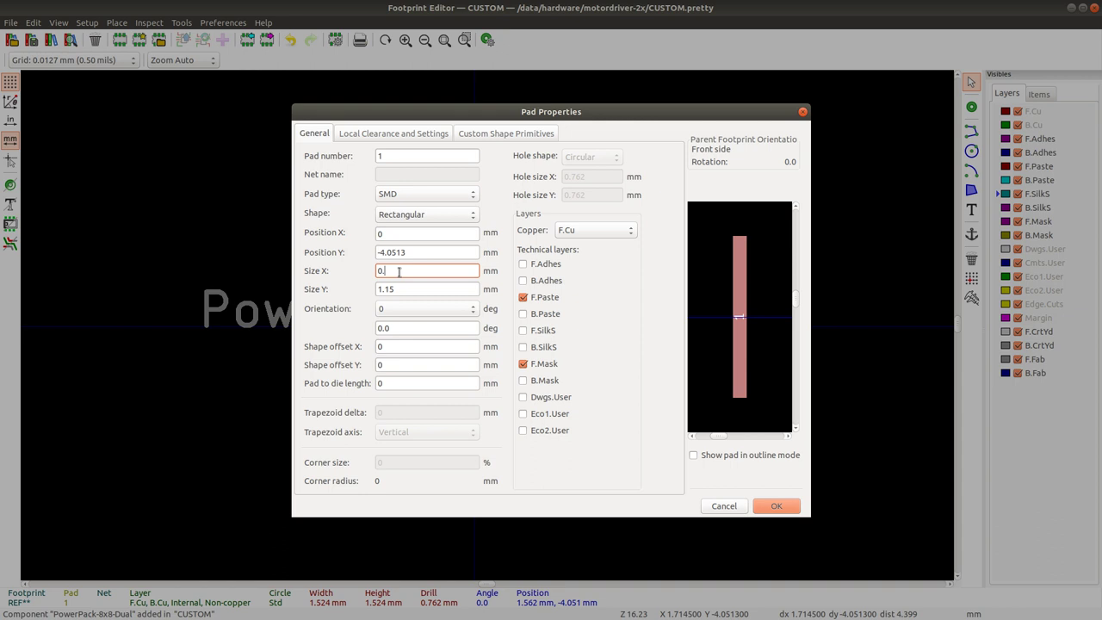
key(BackSpace)
key(BackSpace)
text(1.15)
key(Tab)
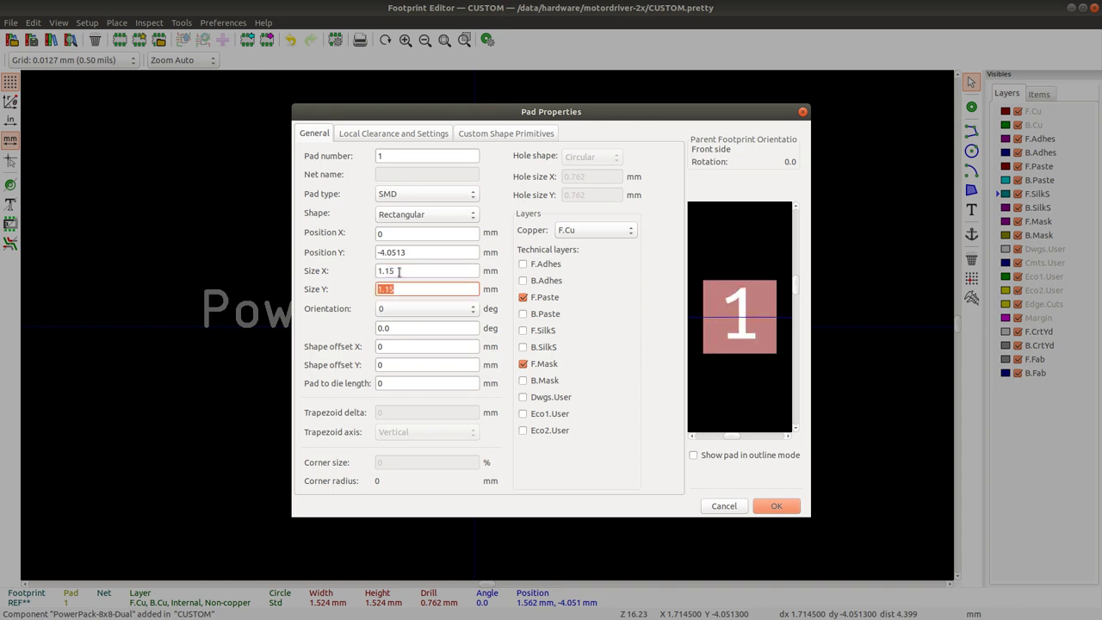
text(0.82)
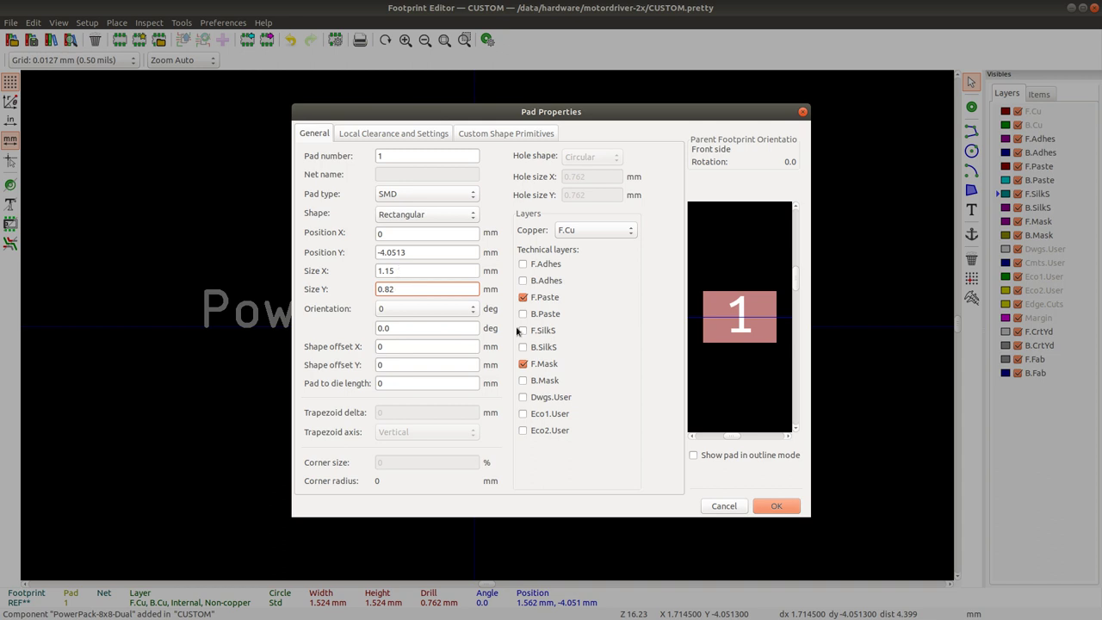
click(772, 506)
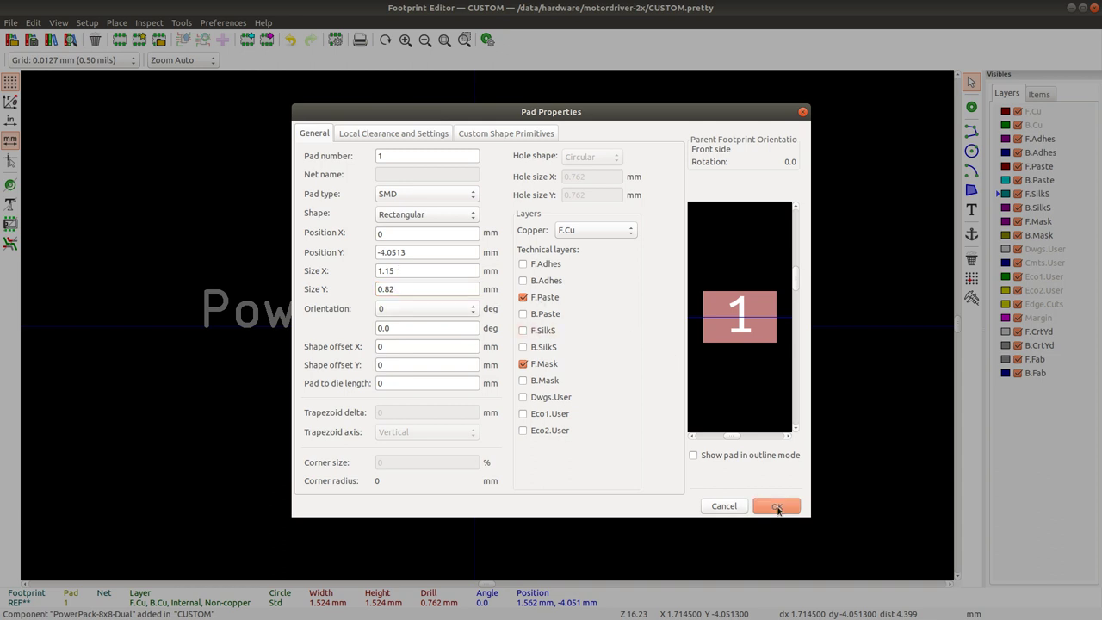
Check the pin numbering and orientation of the lead pads on the SQJQ910EL datasheet's package drawing.
click(474, 191)
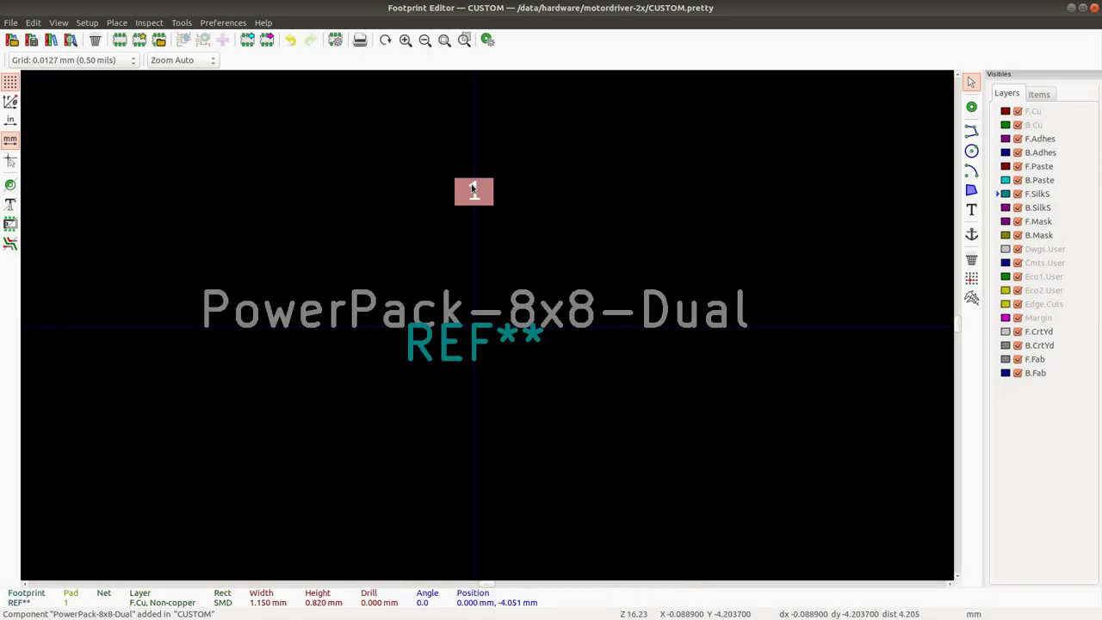
key(alt+Tab)
key(alt+Tab)
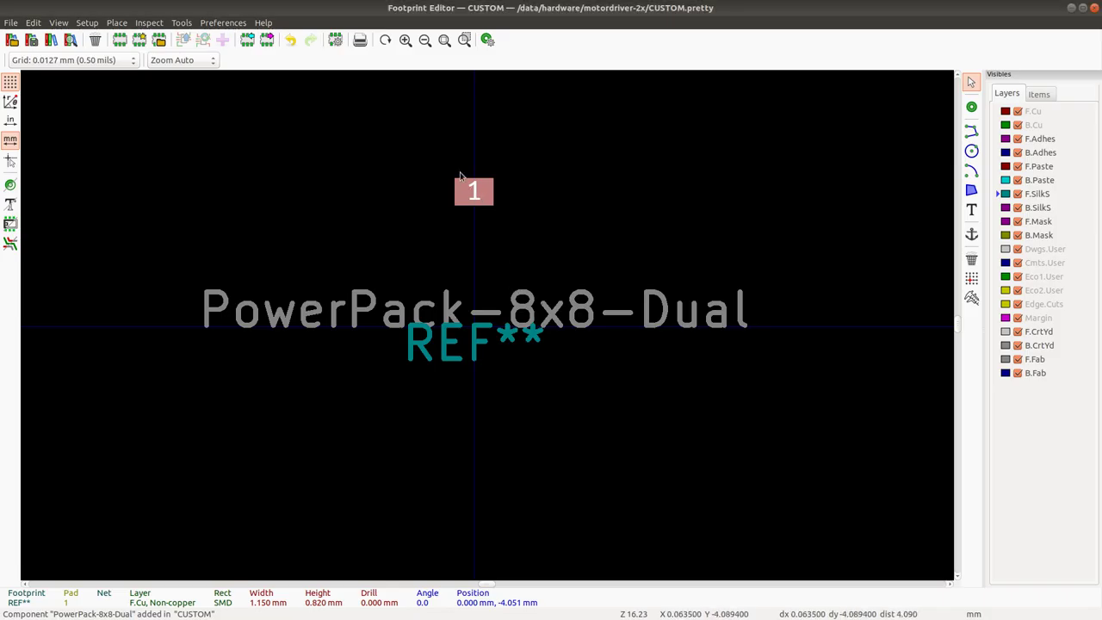
key(alt+Tab)
click(523, 7)
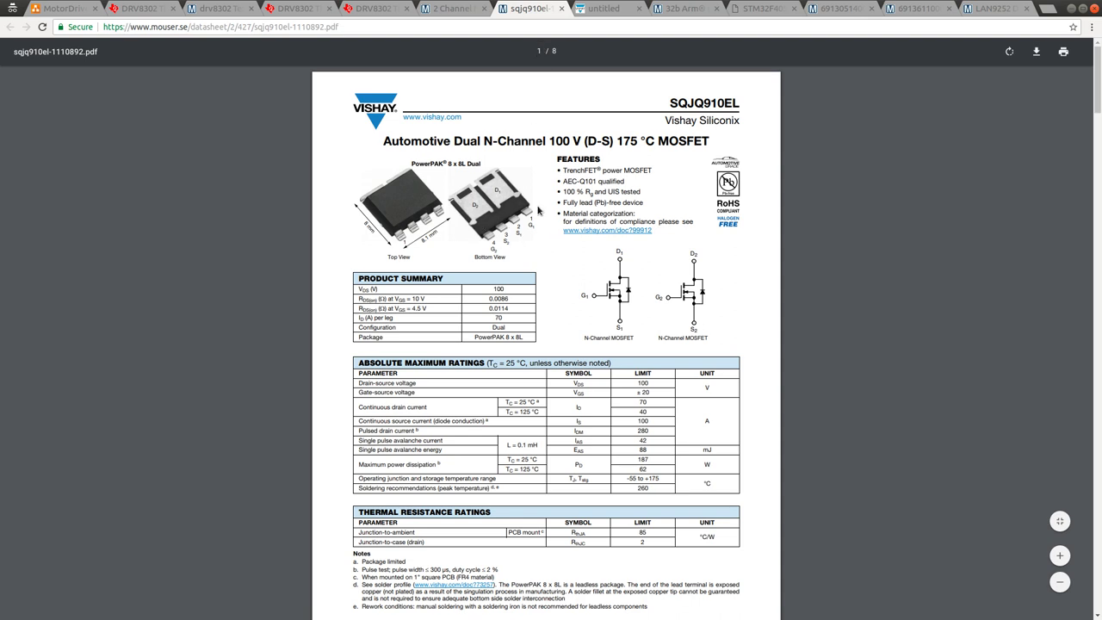
key(alt+Tab)
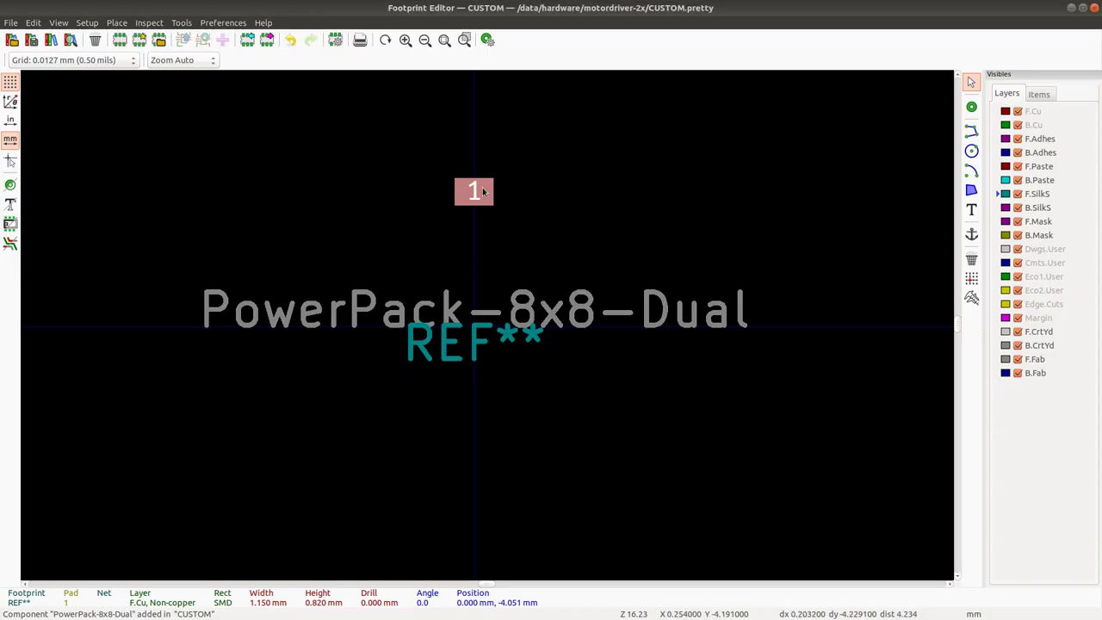
Move pad 1 to about X -3.43 mm, Y 1.59 mm and place a duplicate about 1.65 mm to its right.
drag(483, 191, 360, 384)
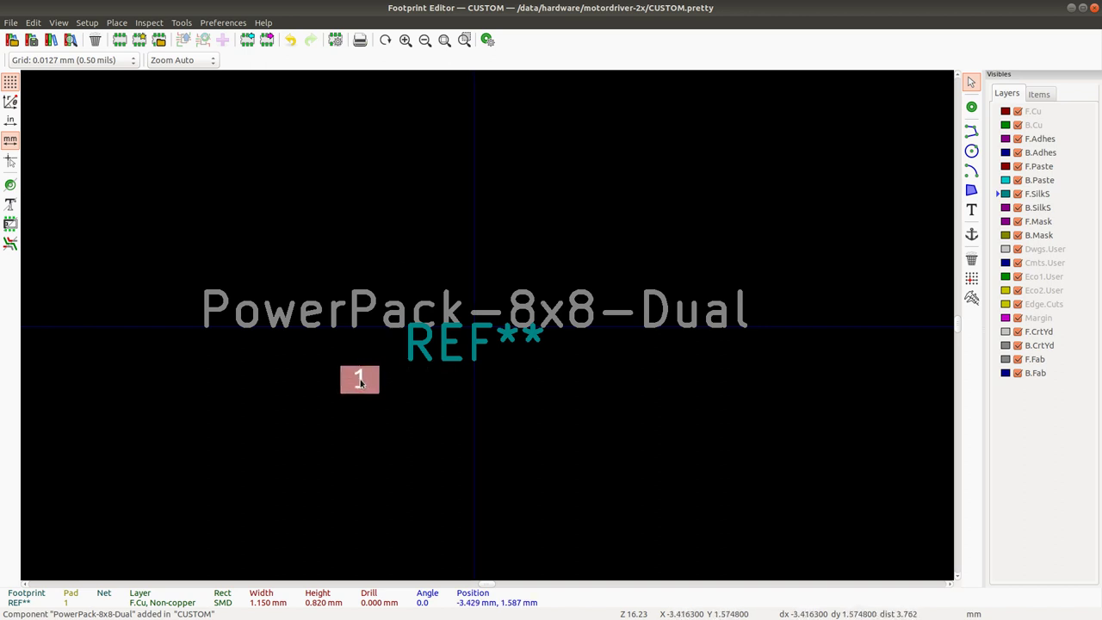
key(ctrl+d)
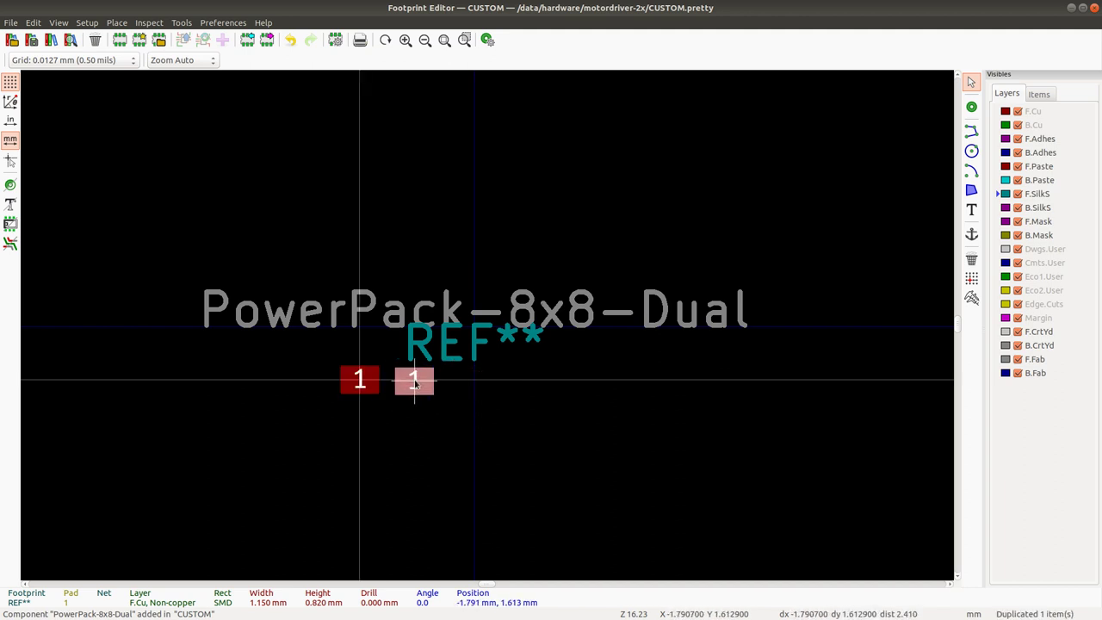
click(414, 380)
Consult Vishay's PowerPAK 8 x 8L Dual pad pattern drawing for the spacing and position of the lead pads.
key(alt+Tab)
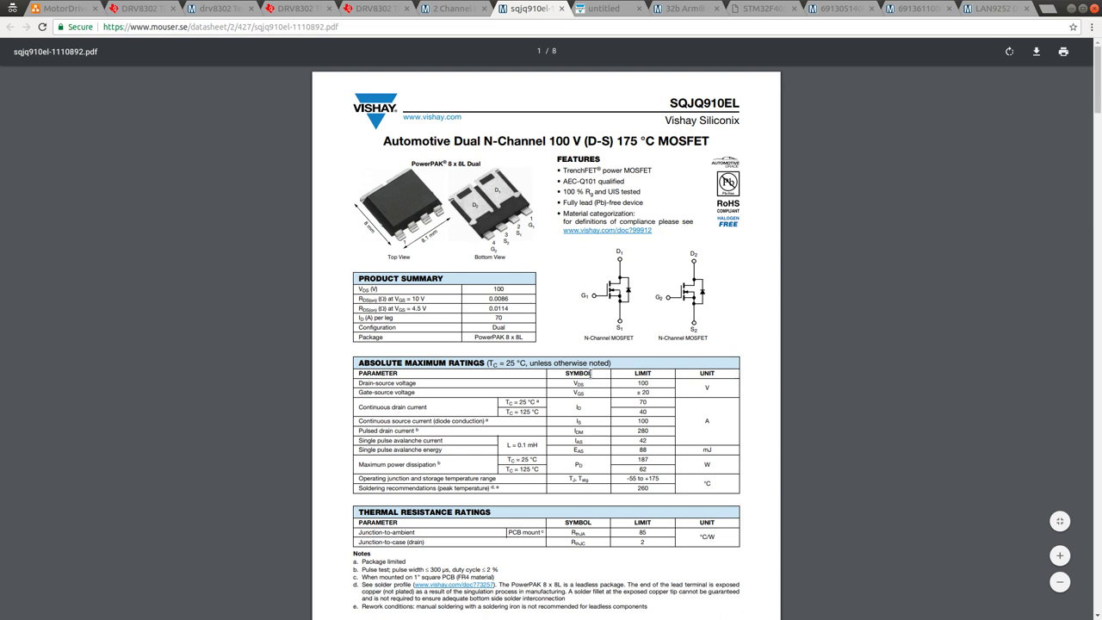
click(603, 8)
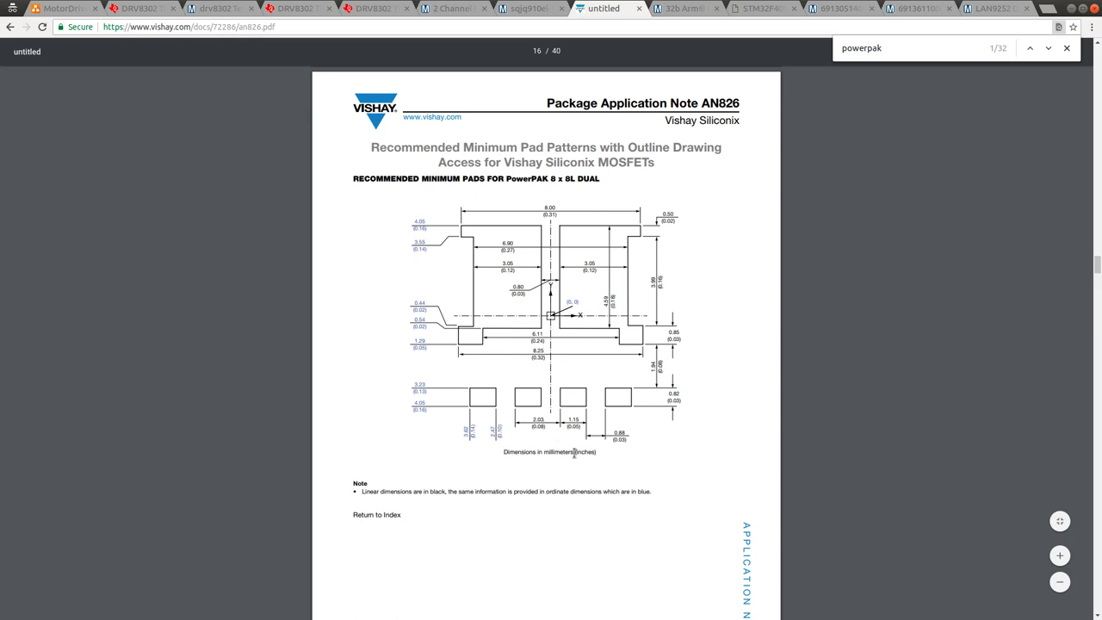
key(alt+Tab)
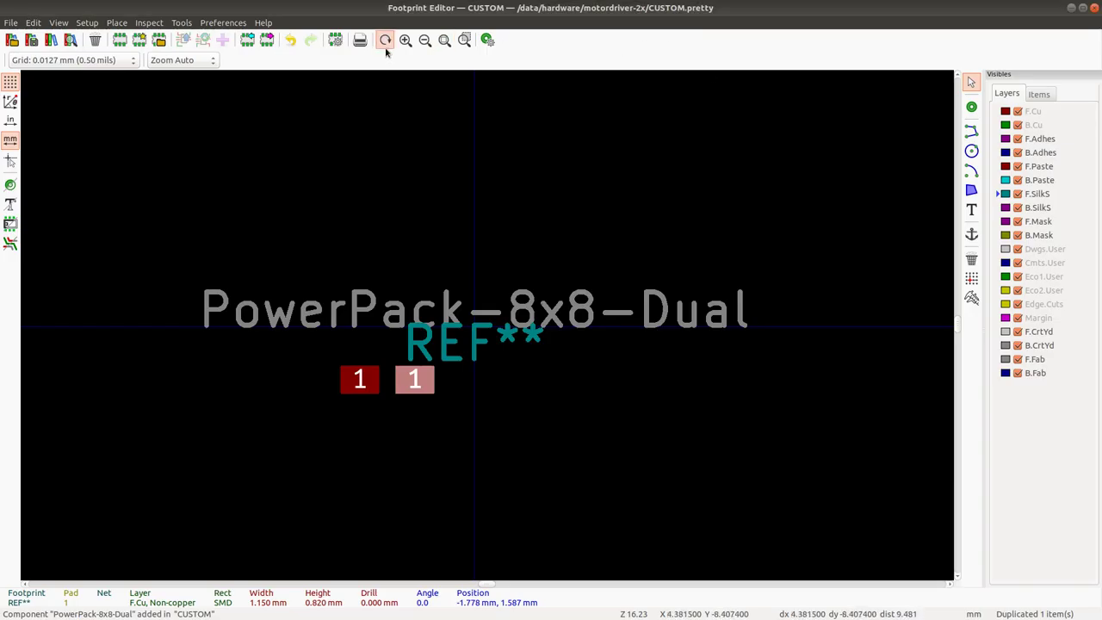
click(223, 23)
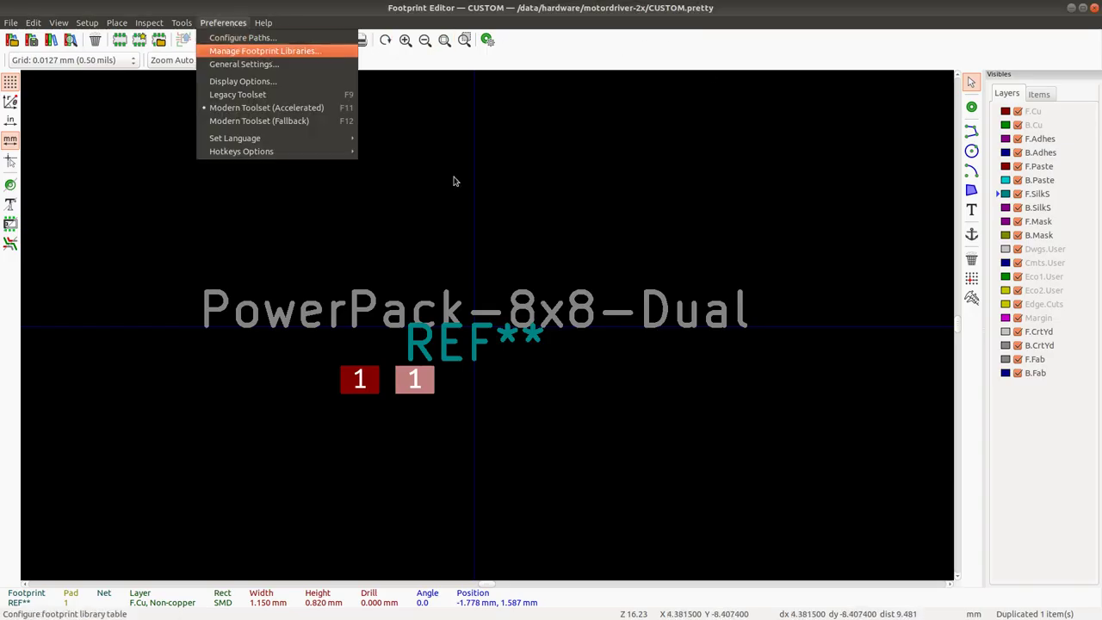
key(alt+Tab)
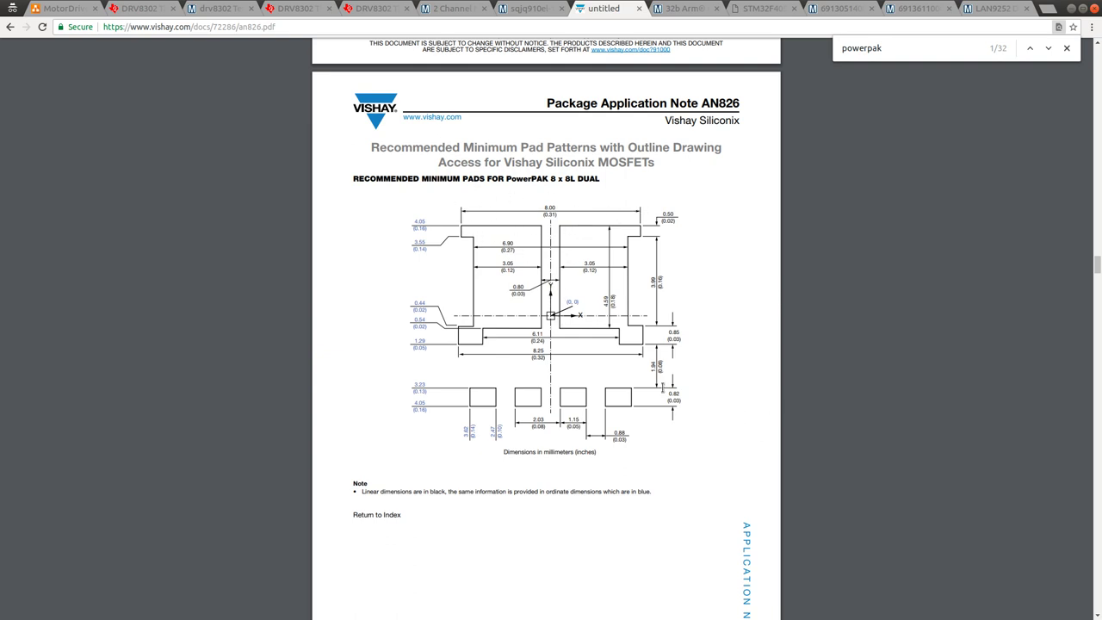
key(alt+Tab)
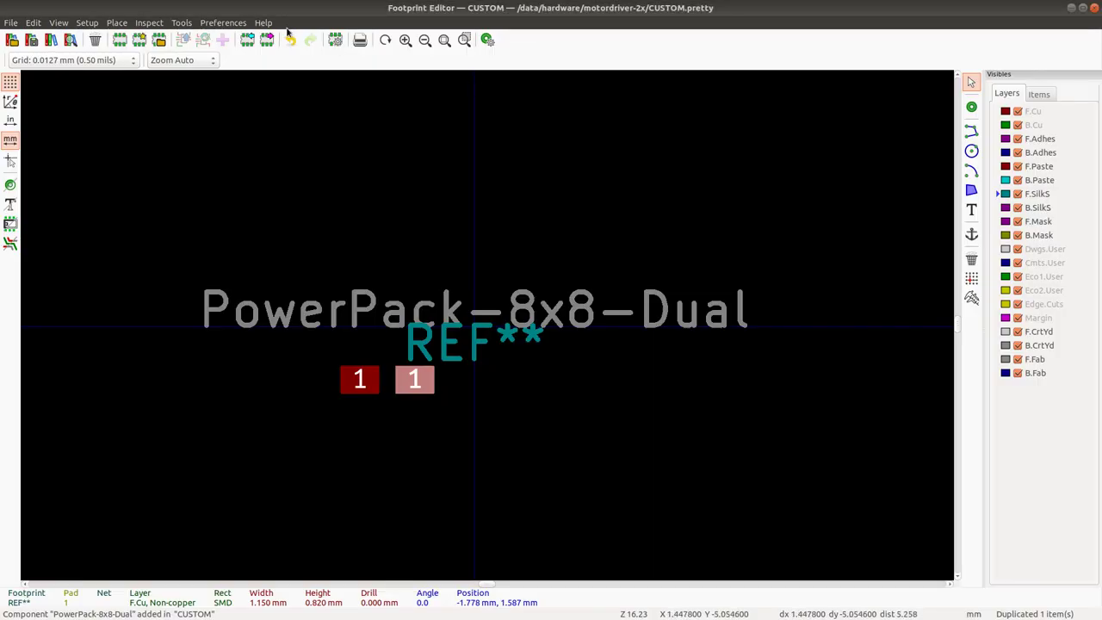
click(223, 22)
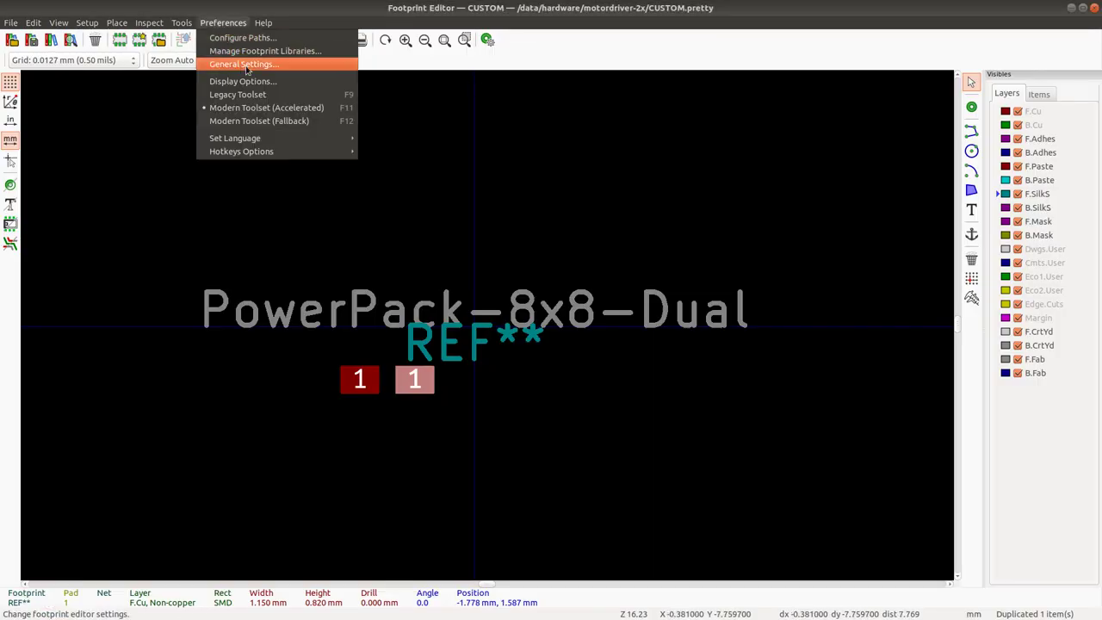
click(242, 66)
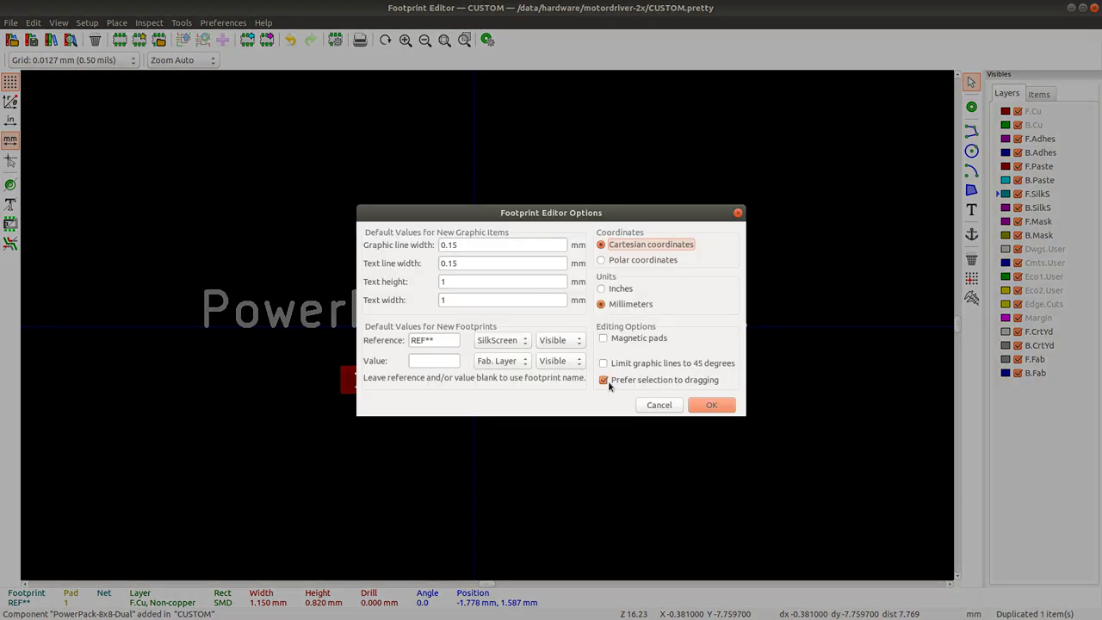
click(671, 406)
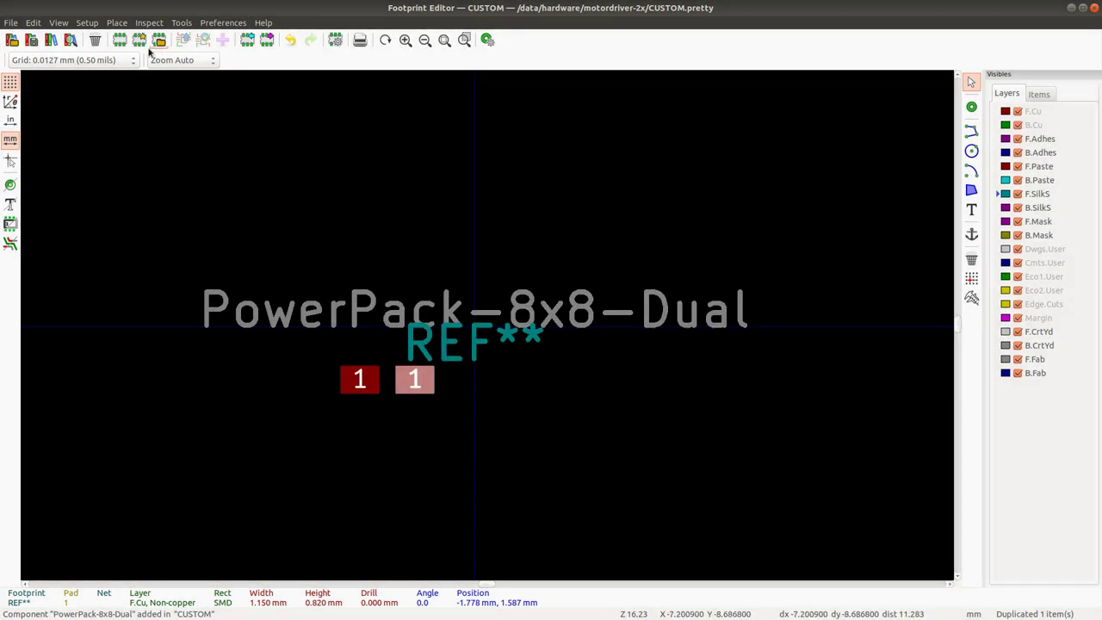
Set the grid to 1.0000 mm and move the two pads to X -2 mm and X 0 mm, both at Y 3 mm.
click(103, 57)
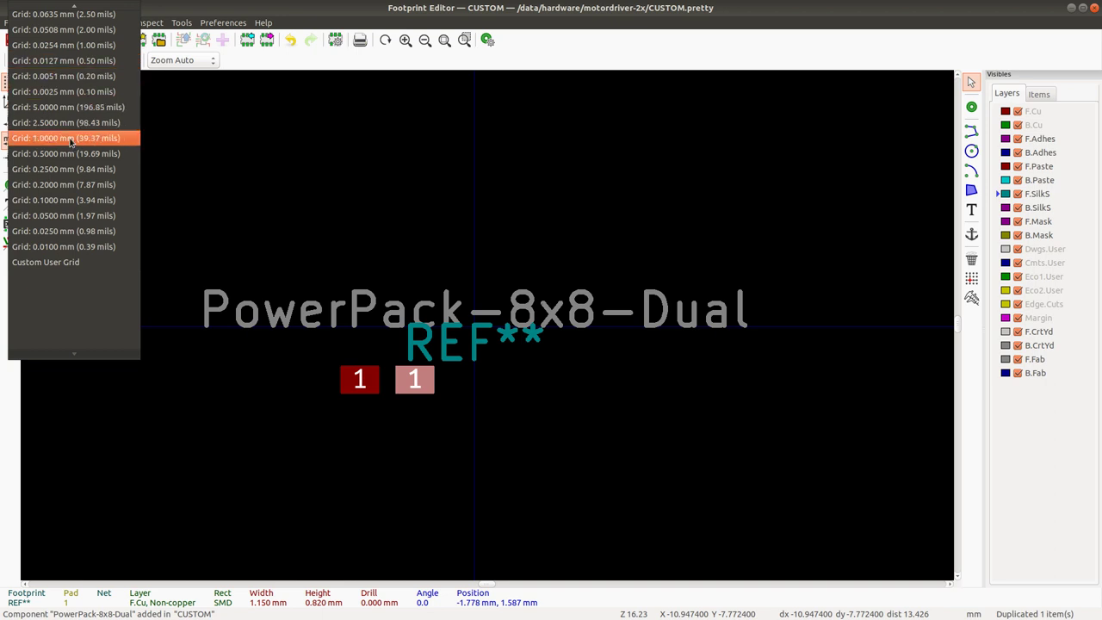
click(69, 139)
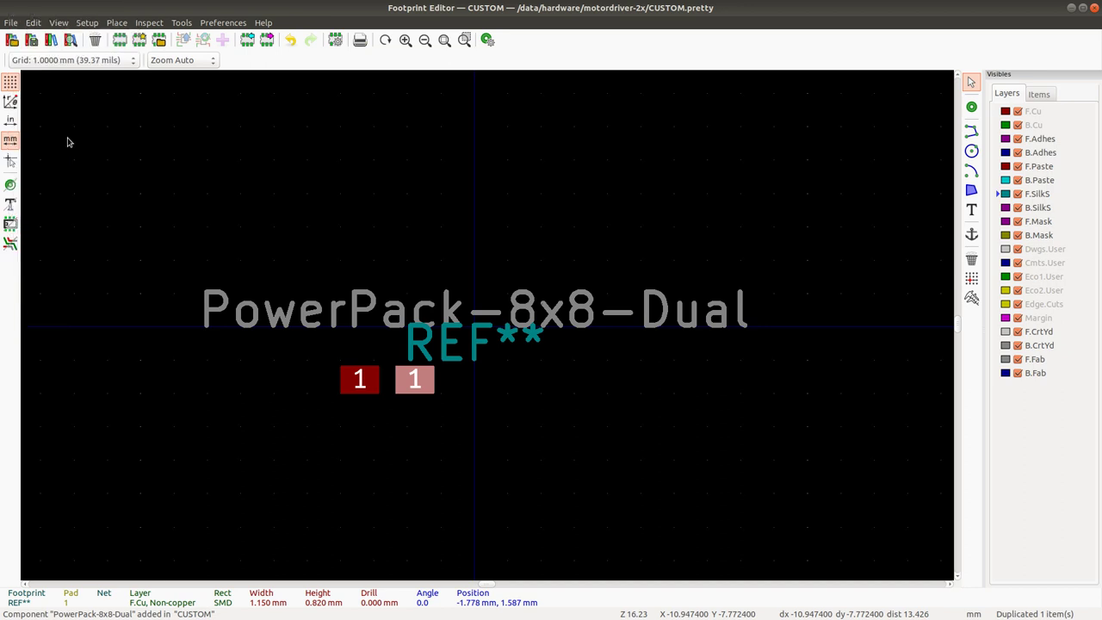
click(372, 382)
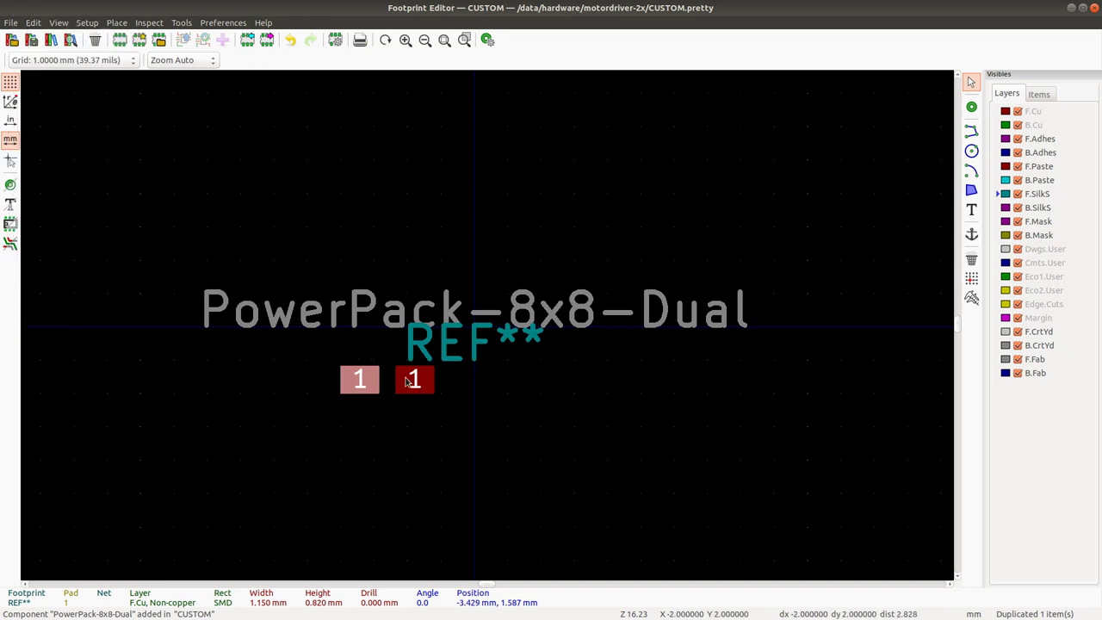
click(409, 381)
drag(409, 382, 344, 381)
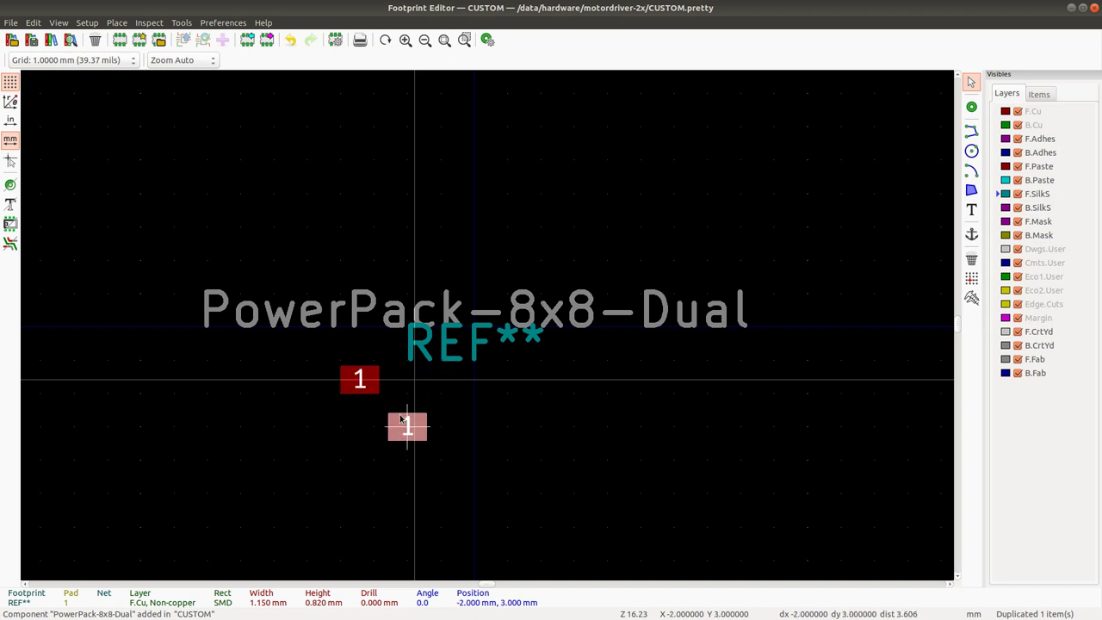
click(406, 426)
click(360, 386)
drag(360, 386, 412, 435)
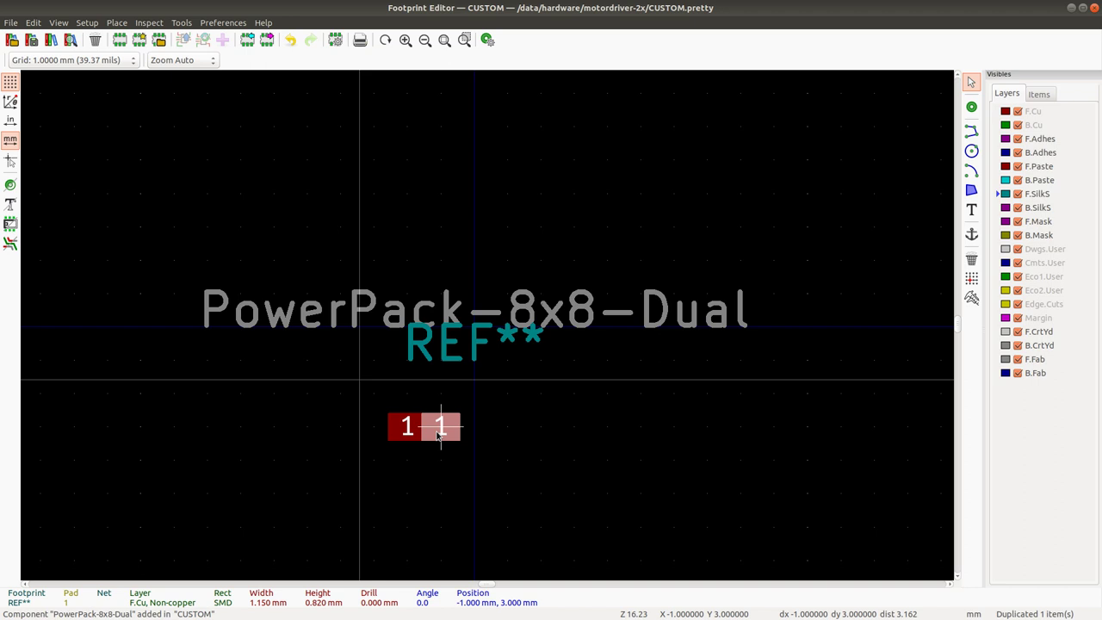
click(465, 433)
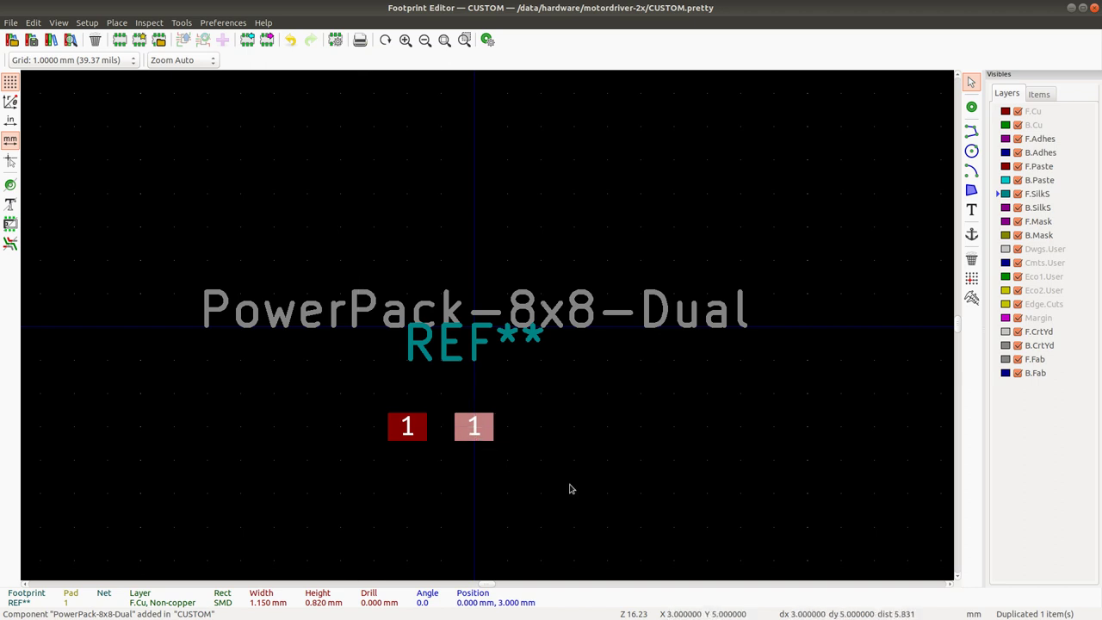
Renumber the pad at X 0 mm, Y 3 mm as pad 2.
double_click(473, 428)
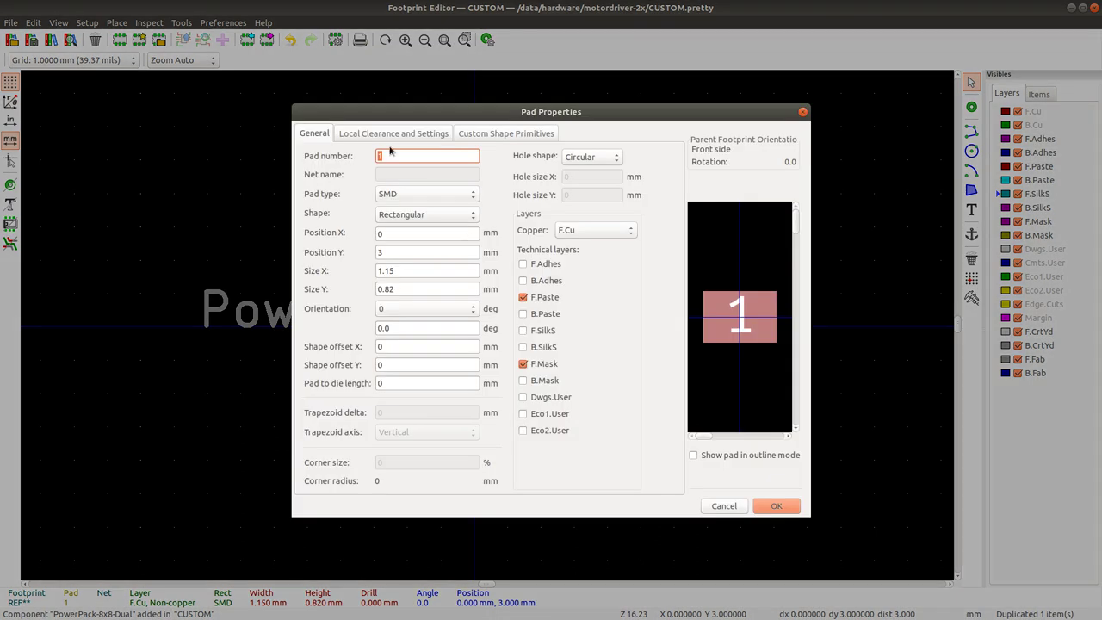
text(2)
click(775, 505)
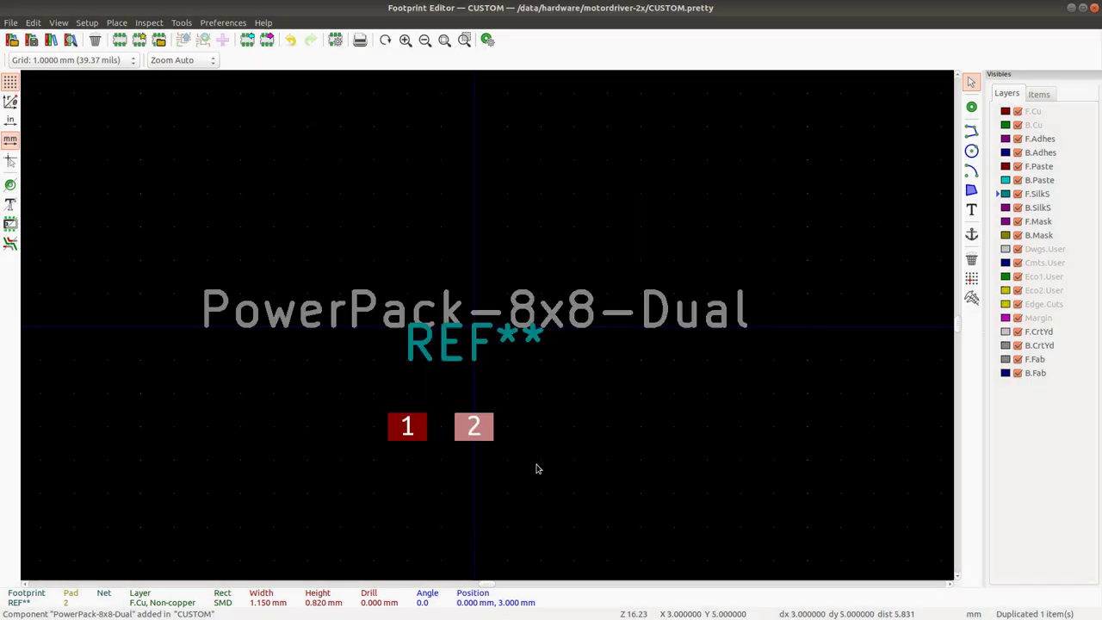
Duplicate pad 2 twice along the row, placing the copies at X 2 mm and X 4 mm, Y 3 mm.
key(ctrl+d)
click(541, 433)
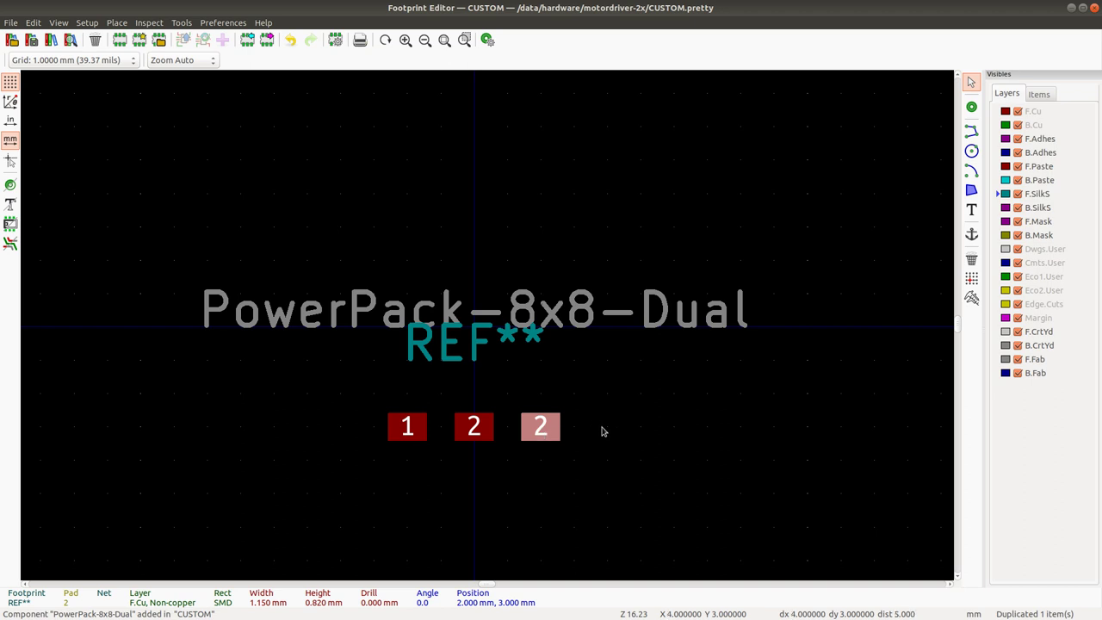
click(577, 428)
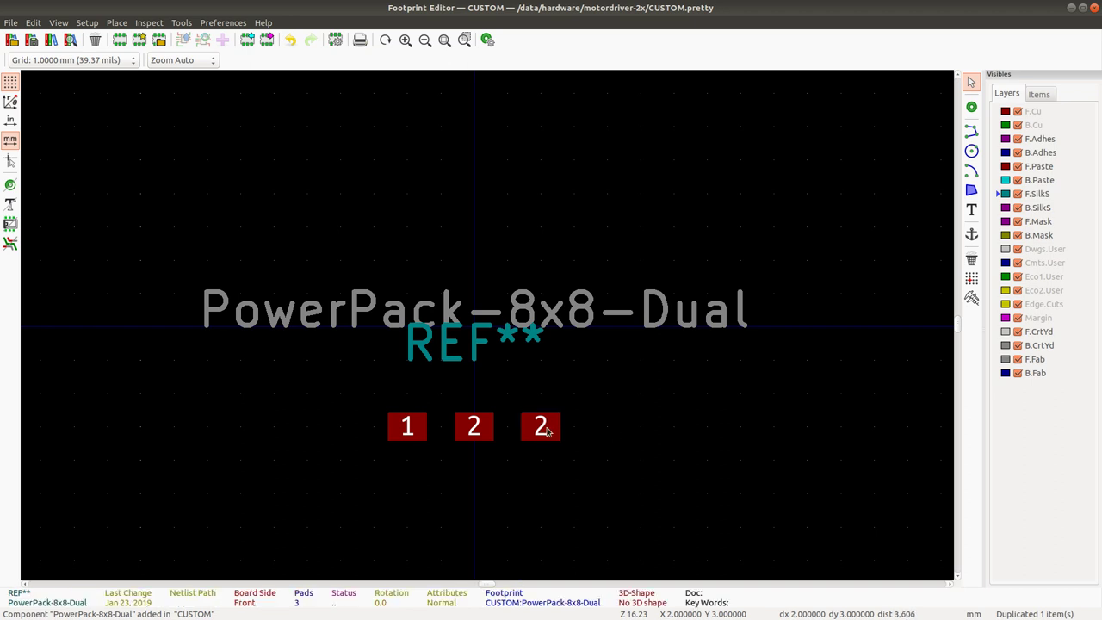
click(546, 431)
key(ctrl+d)
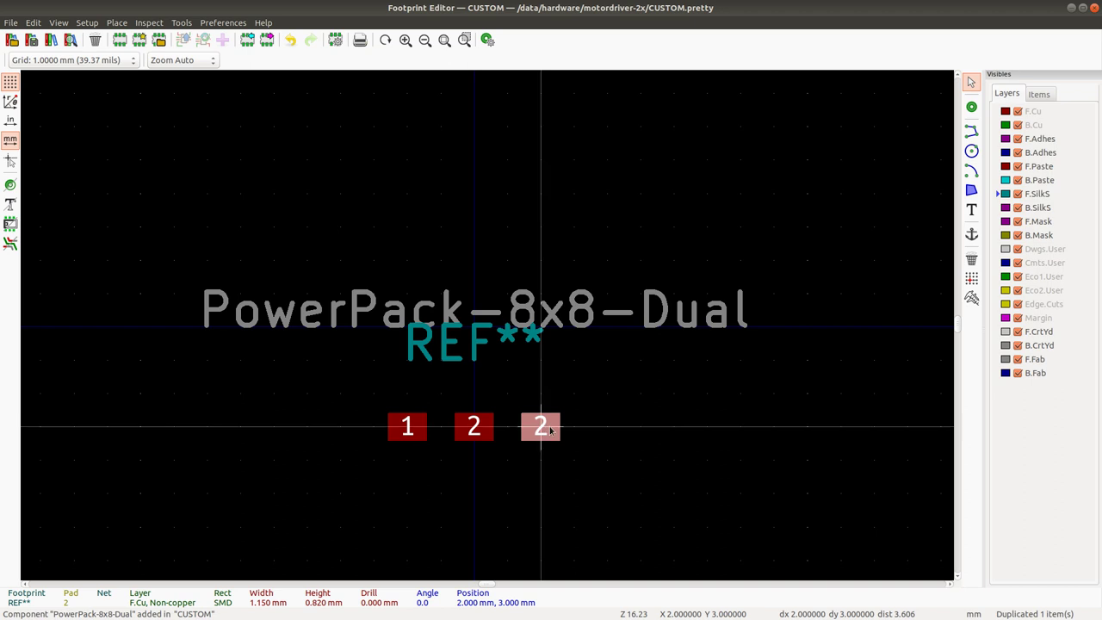
click(618, 428)
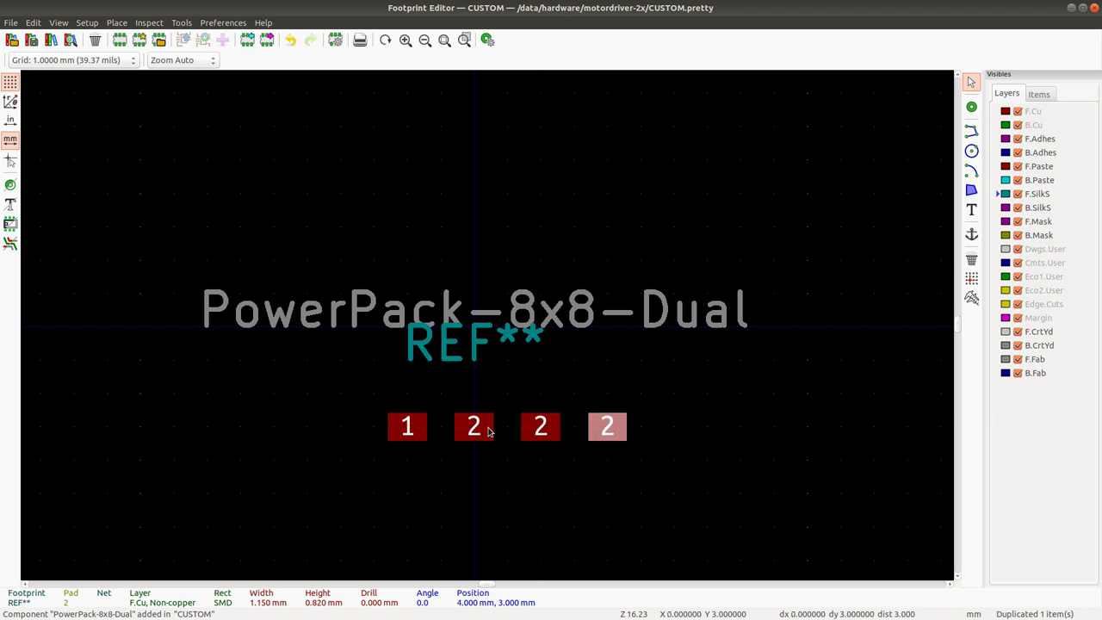
Renumber the third pad in the row, at X 2 mm, as pad 3.
click(490, 431)
click(543, 436)
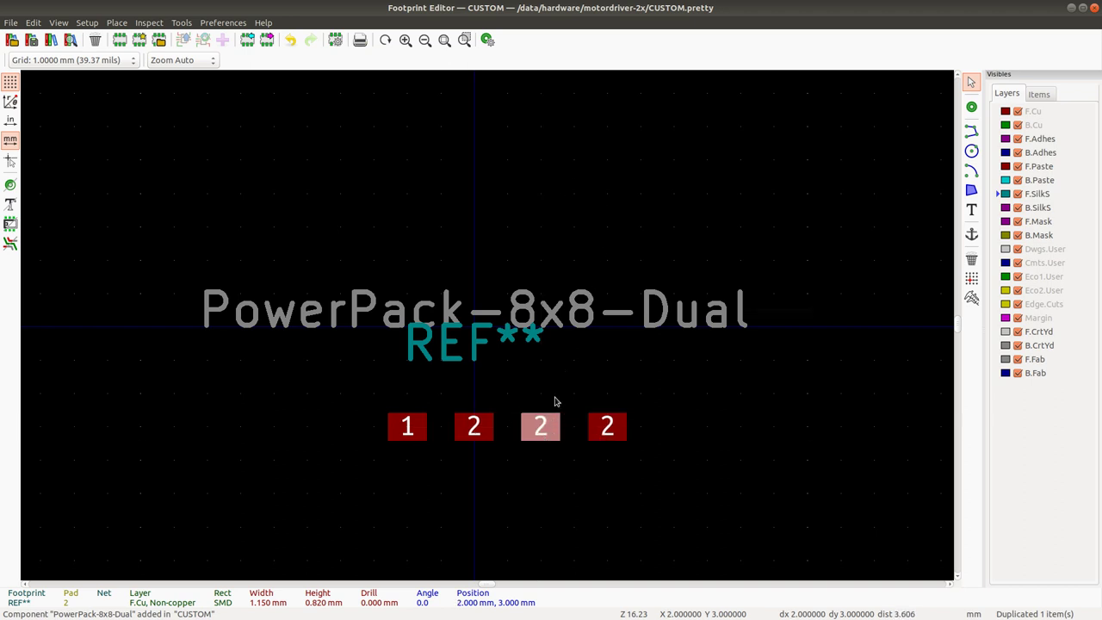
text(e)
text(3)
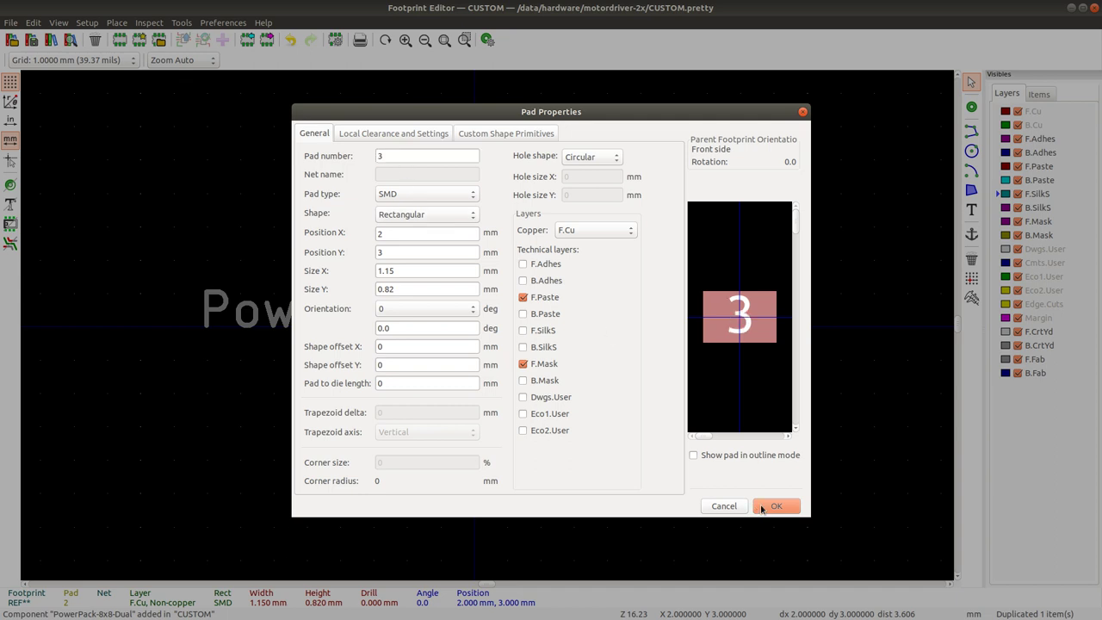
click(776, 505)
Renumber the last pad in the row as pad 4 and place a copy of it above at X 4 mm, Y 1 mm.
click(607, 432)
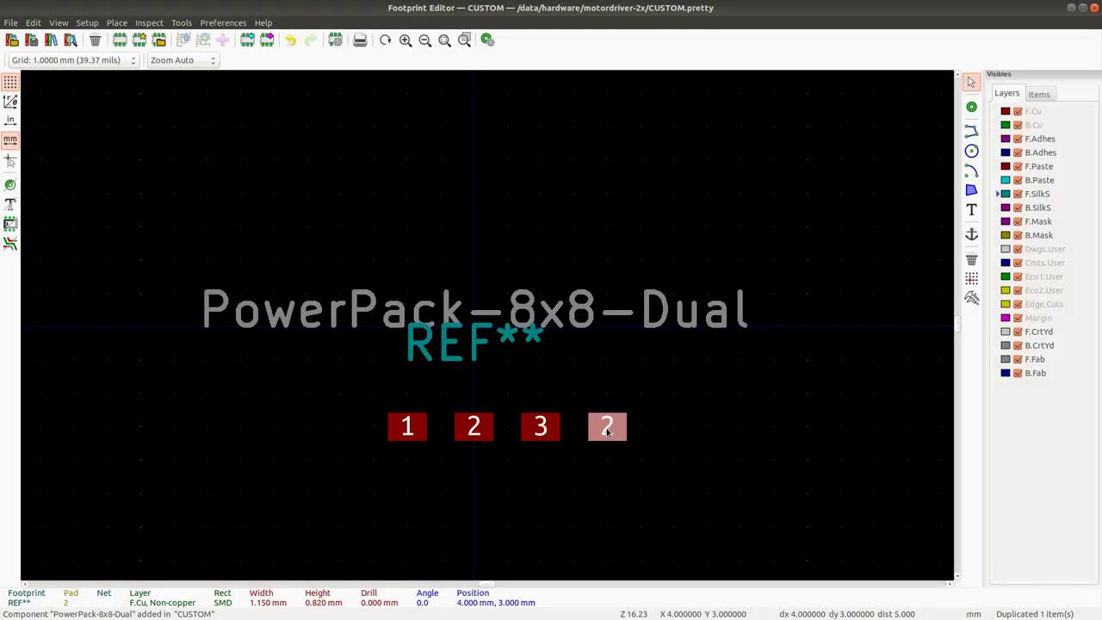
text(e)
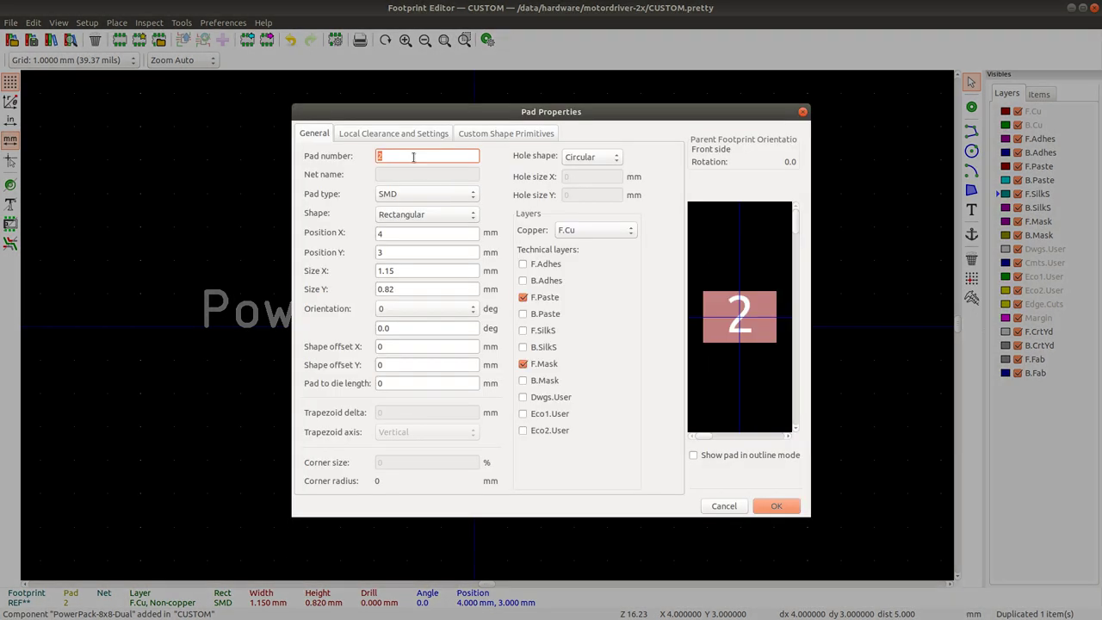
text(4)
click(766, 505)
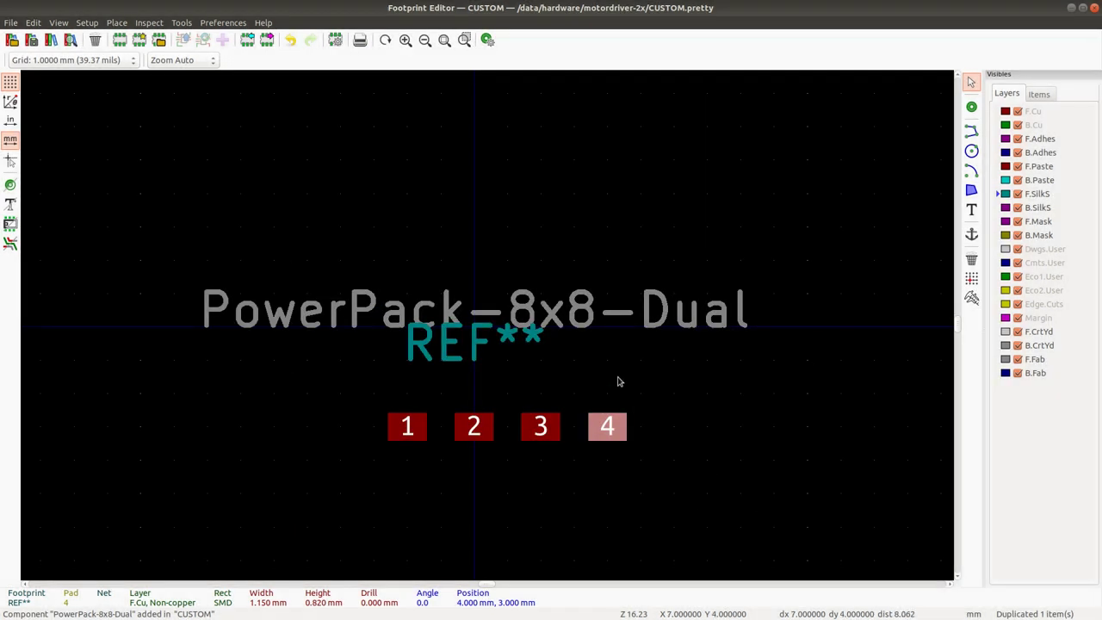
drag(608, 431, 607, 359)
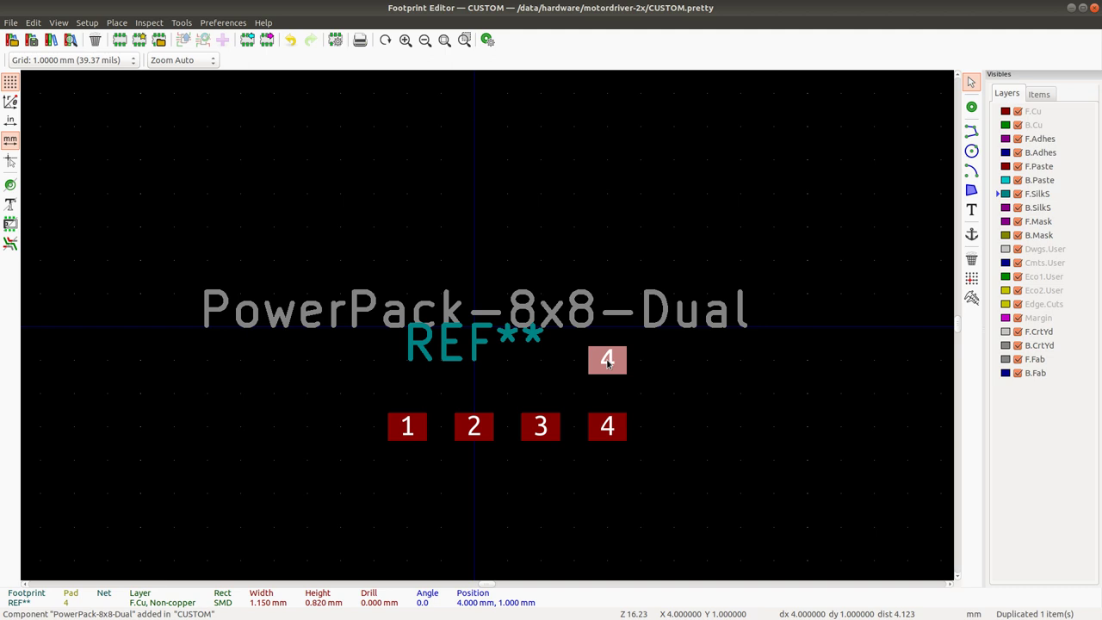
Examine the drain pads on the pad pattern drawing and the SQJQ910EL datasheet's first page, and switch to the schematic in Eeschema.
key(alt+Tab)
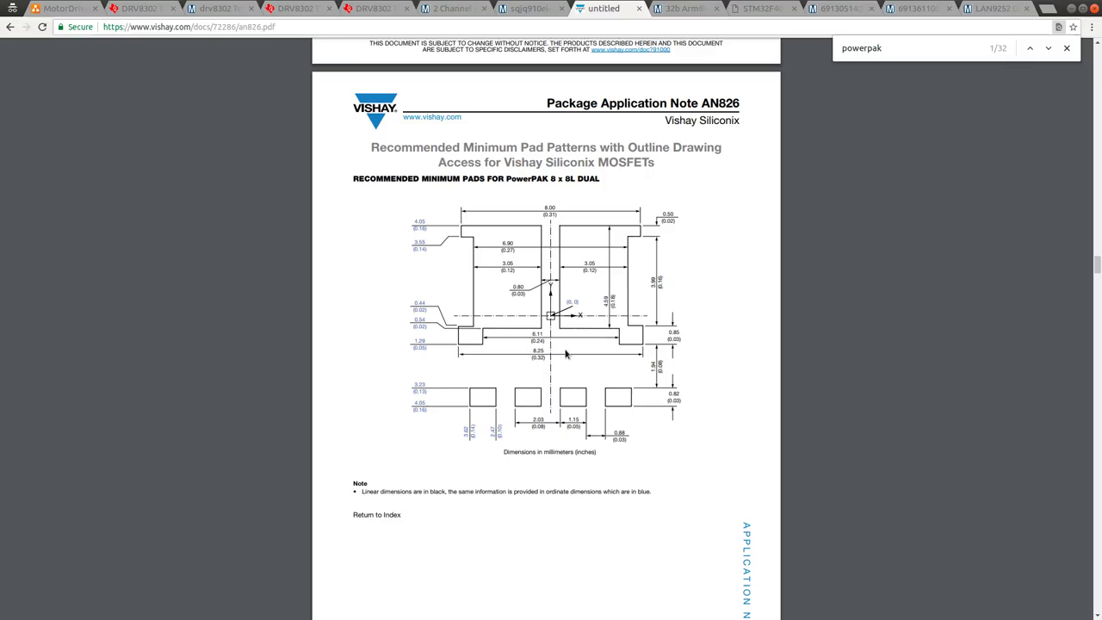
click(529, 8)
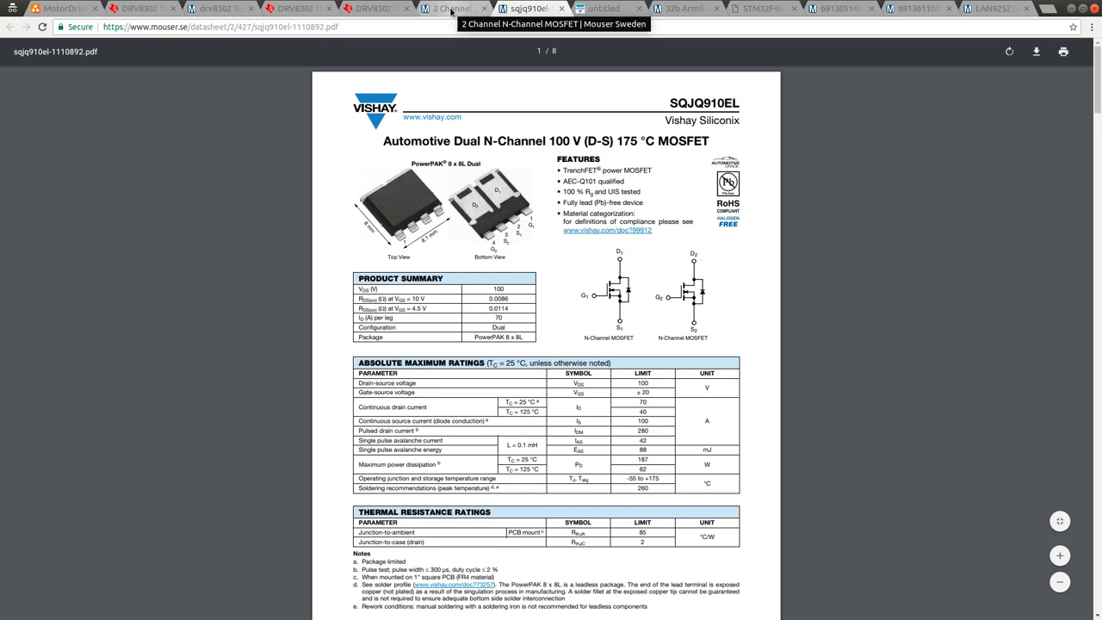
key(alt+Tab)
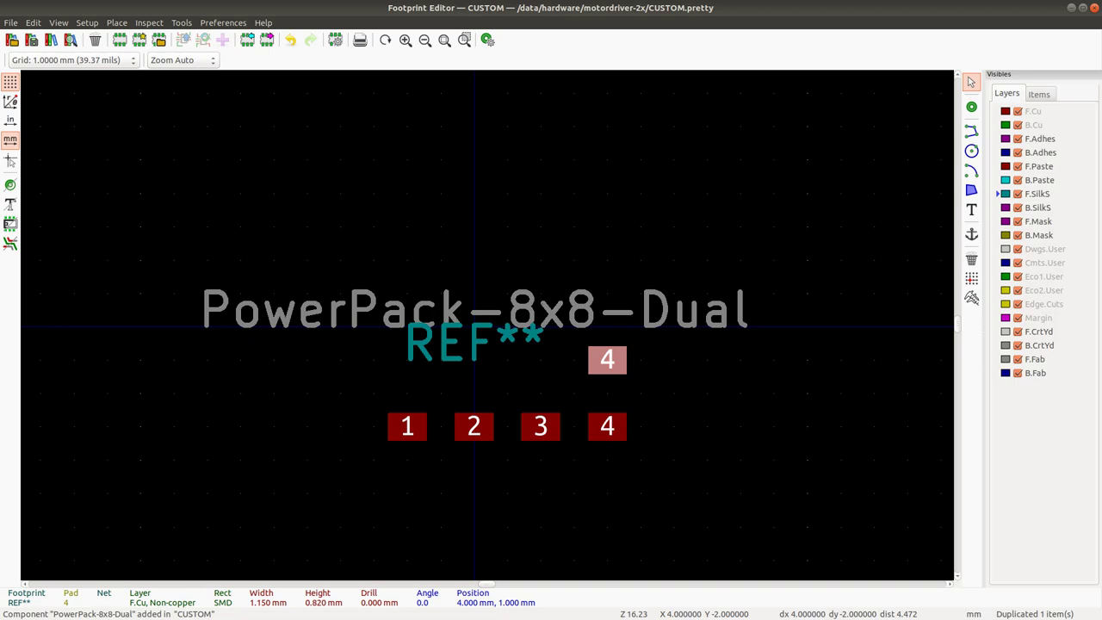
key(alt+Tab)
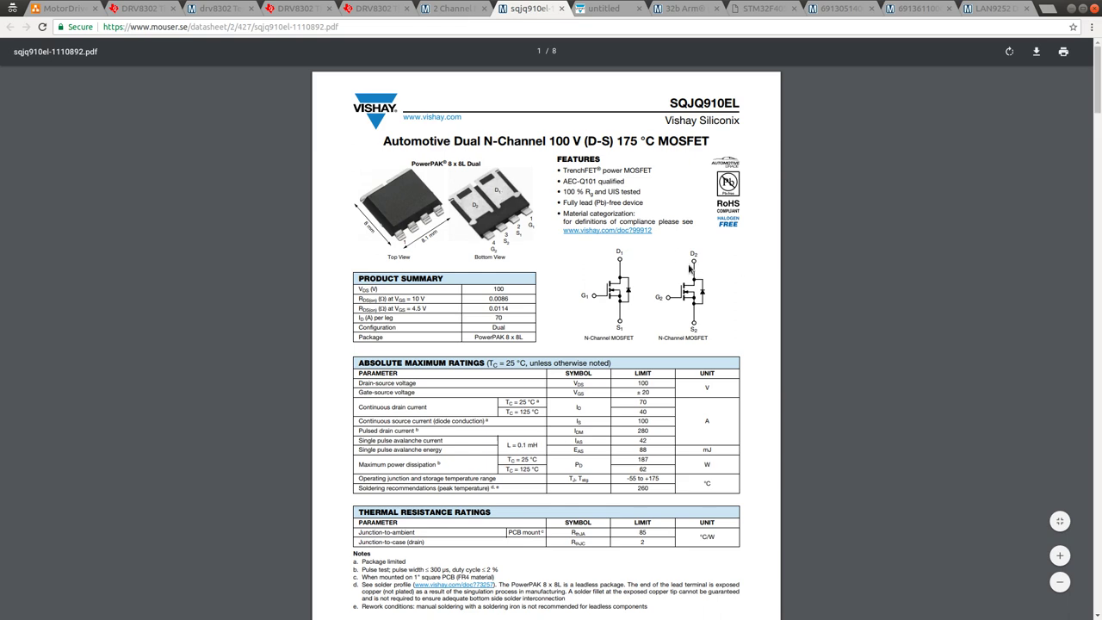
key(alt+Tab)
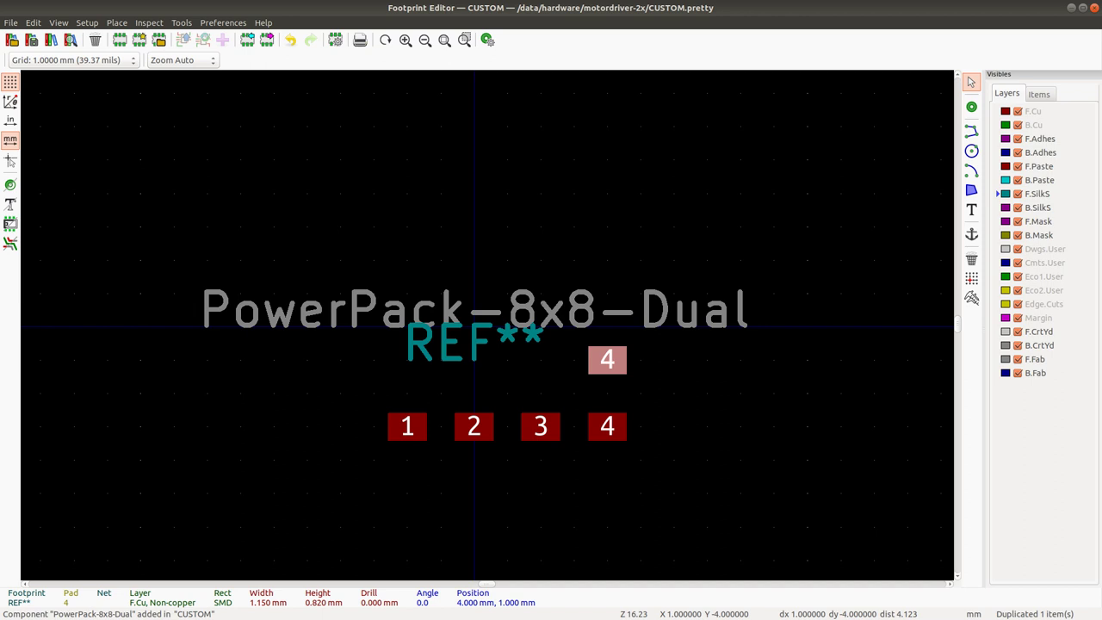
key(alt+Tab)
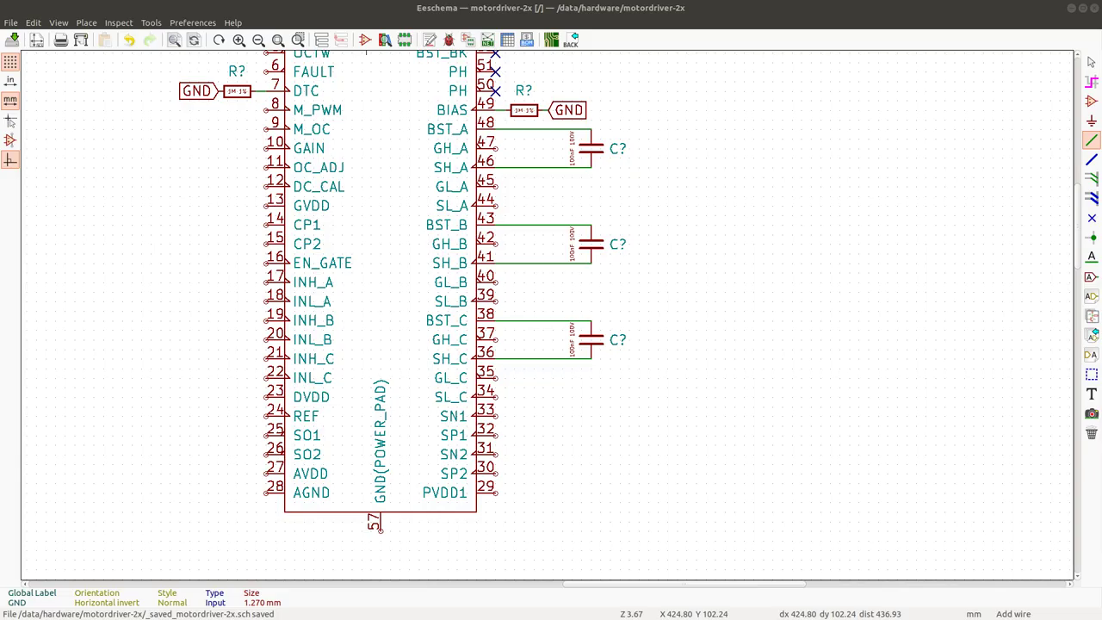
Open the Symbol Library Editor and load the Q_NMOS_2X_100V_70A symbol from the SwEmb library.
click(366, 41)
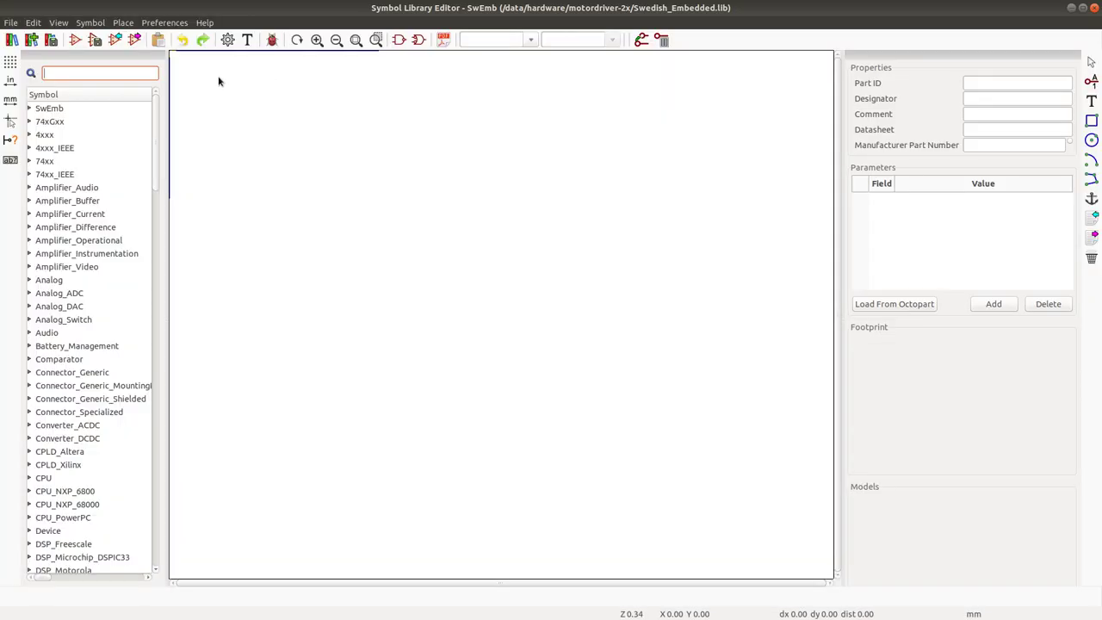
double_click(58, 108)
scroll(74, 275, down, 15)
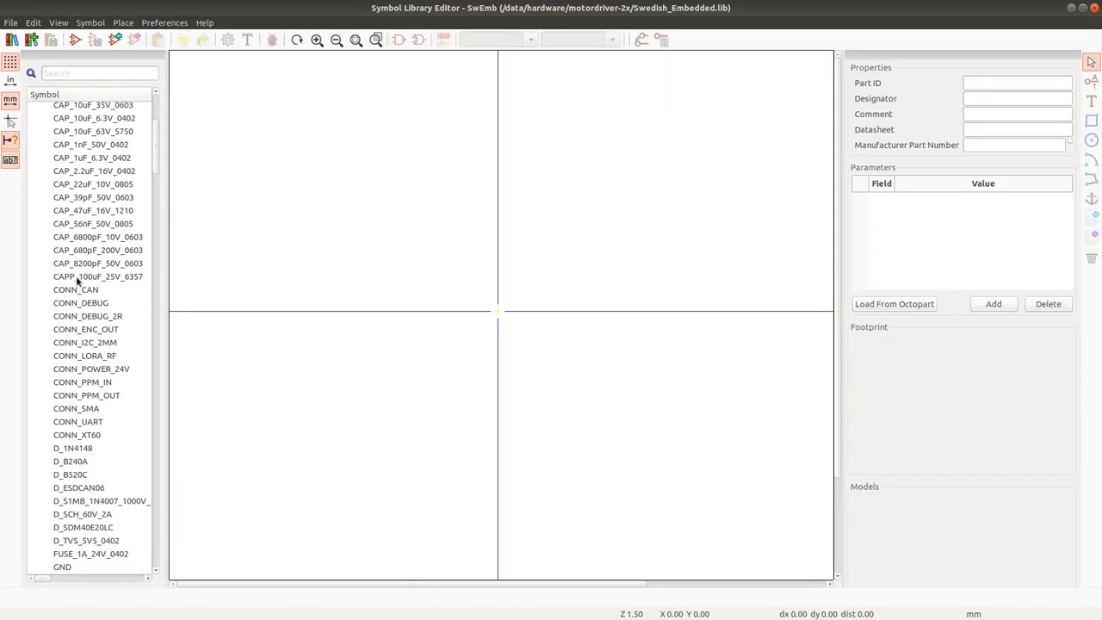
scroll(76, 282, down, 5)
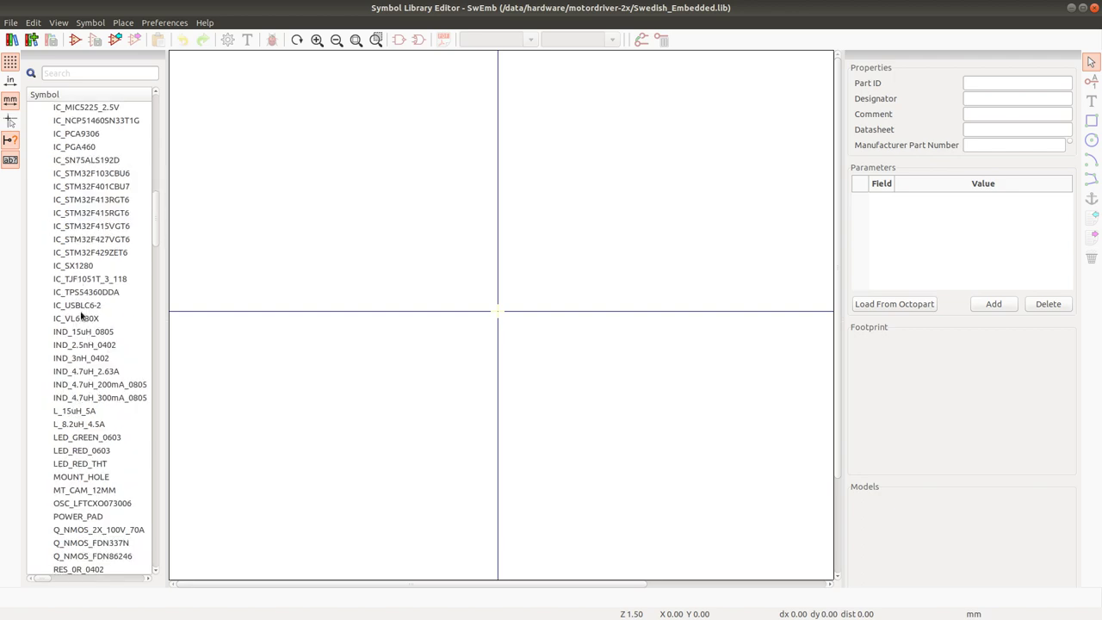
scroll(80, 327, down, 15)
scroll(86, 315, up, 3)
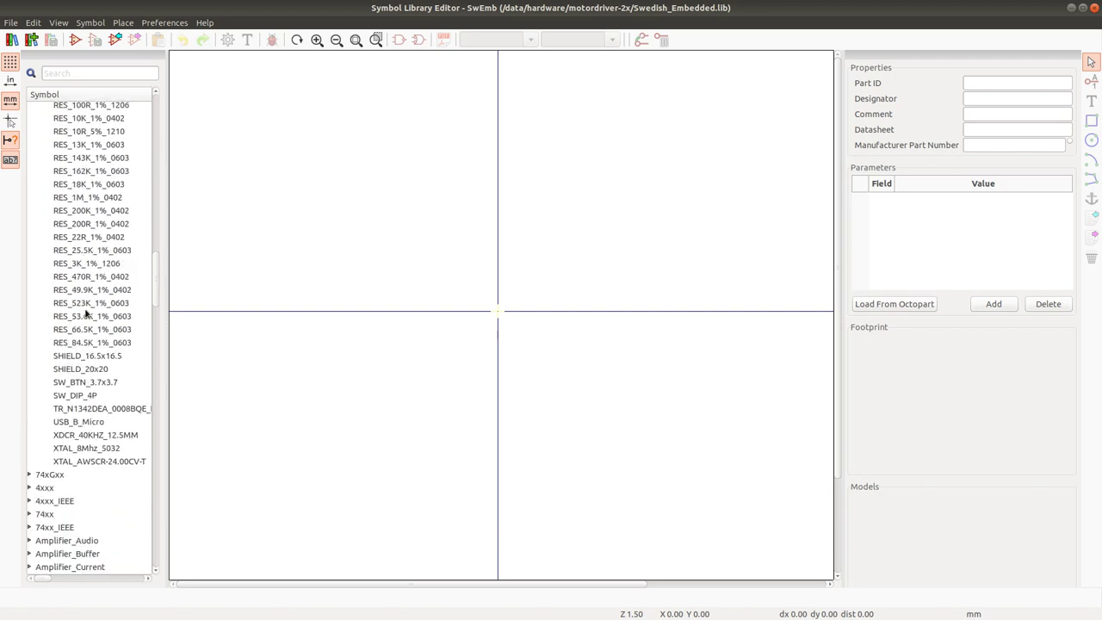
scroll(86, 315, up, 4)
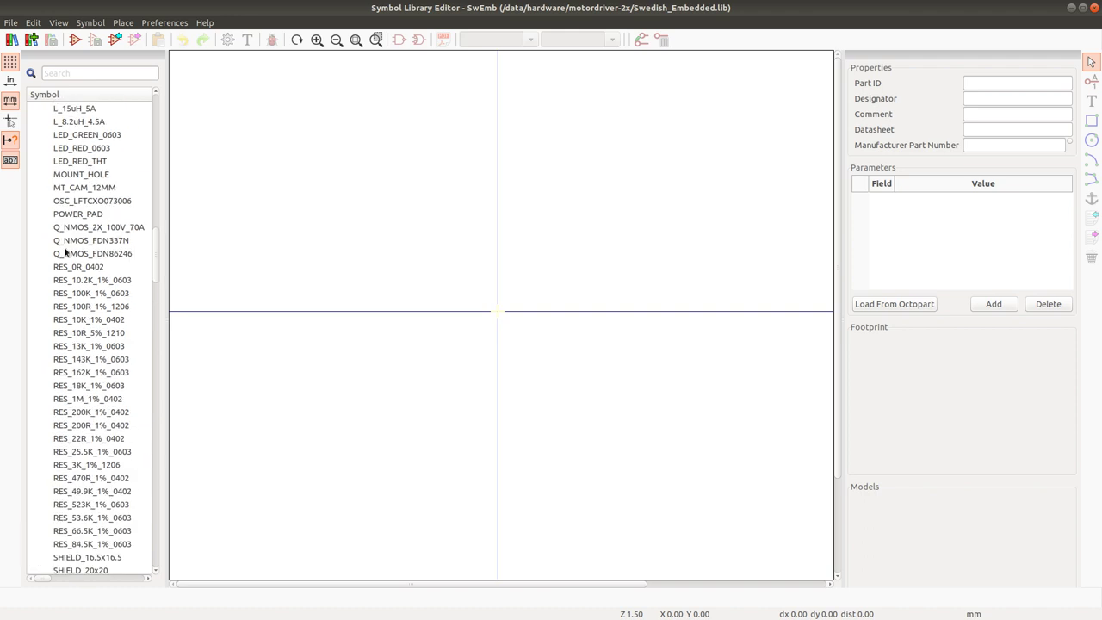
click(99, 228)
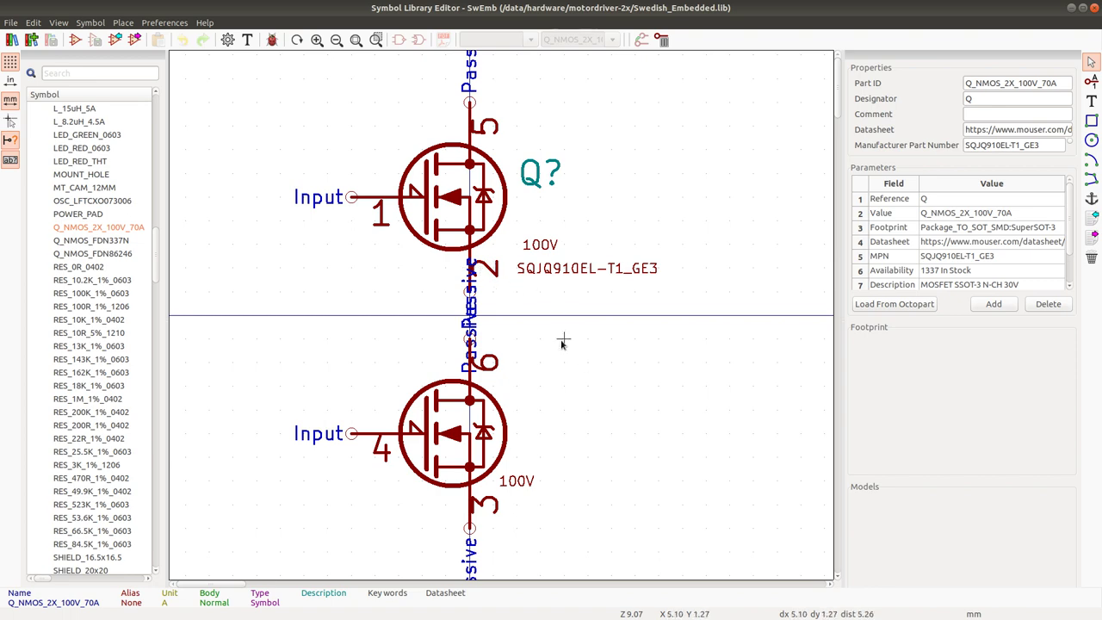
Compare the symbol's pin numbers with the SQJQ910EL datasheet, and in the Footprint Editor renumber the pad at X 4 mm, Y 1 mm as 5.
key(alt+Tab)
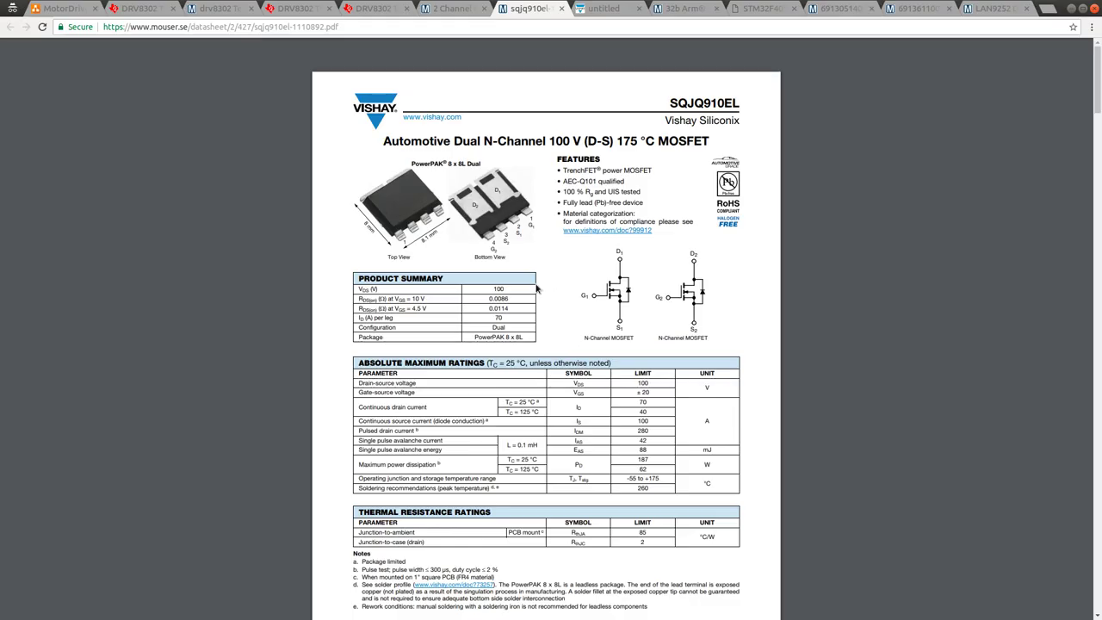
key(alt+Tab)
key(alt+Tab)
key(alt+Tab)
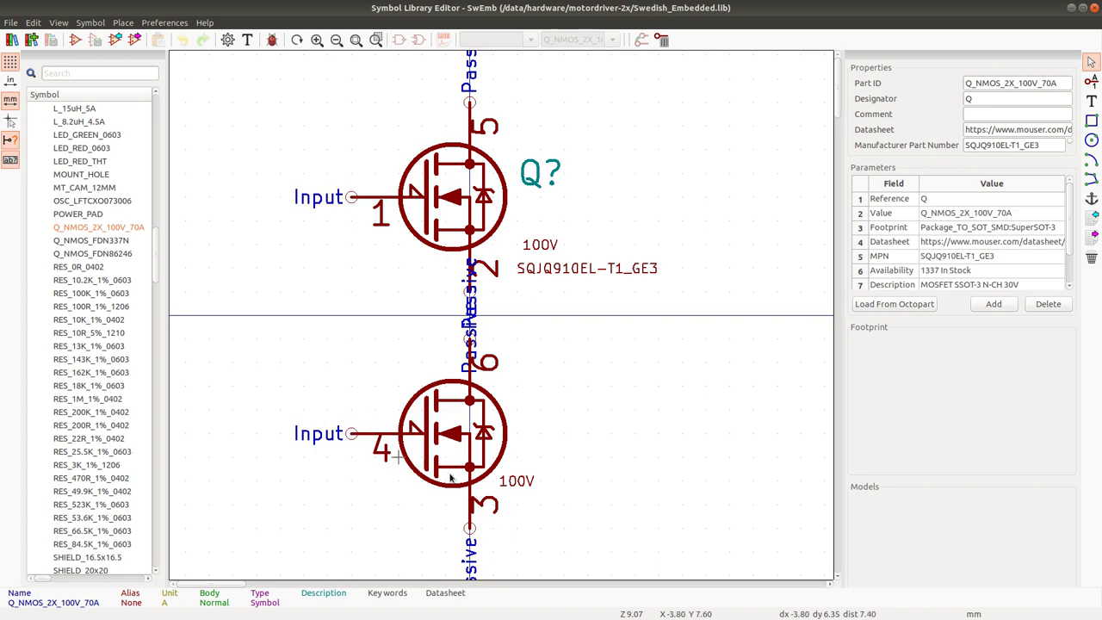
key(alt+Tab)
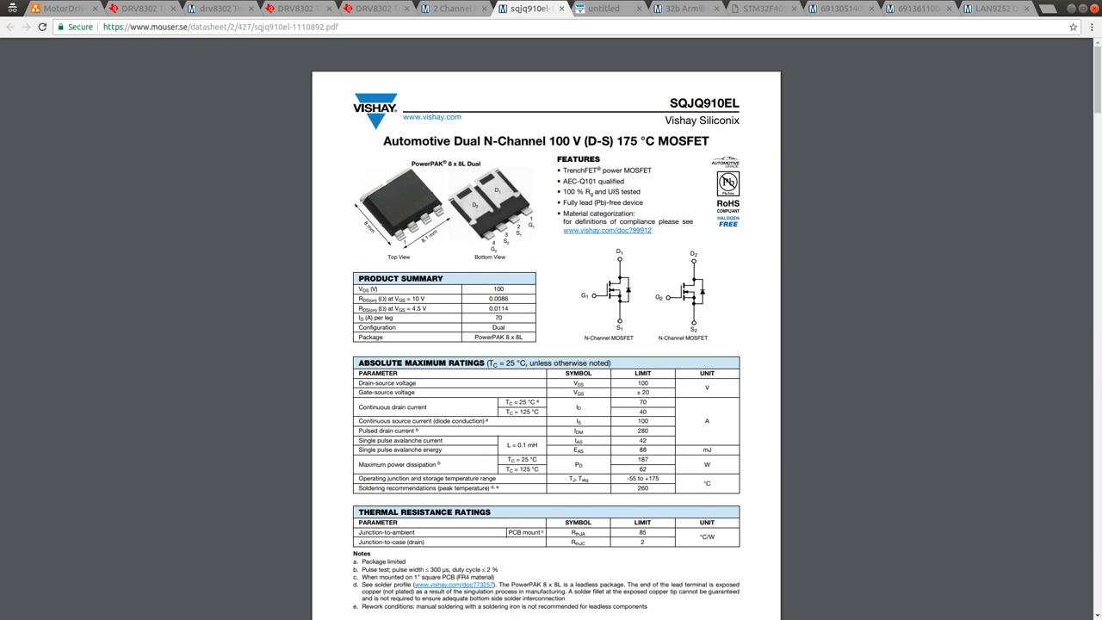
key(alt+Tab)
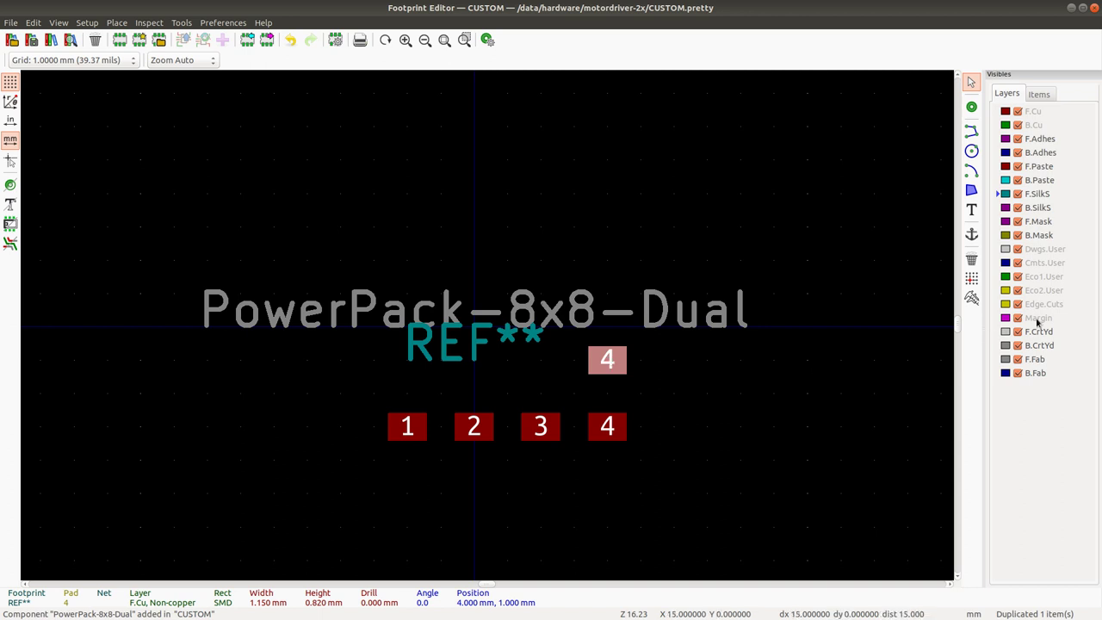
double_click(616, 359)
double_click(396, 155)
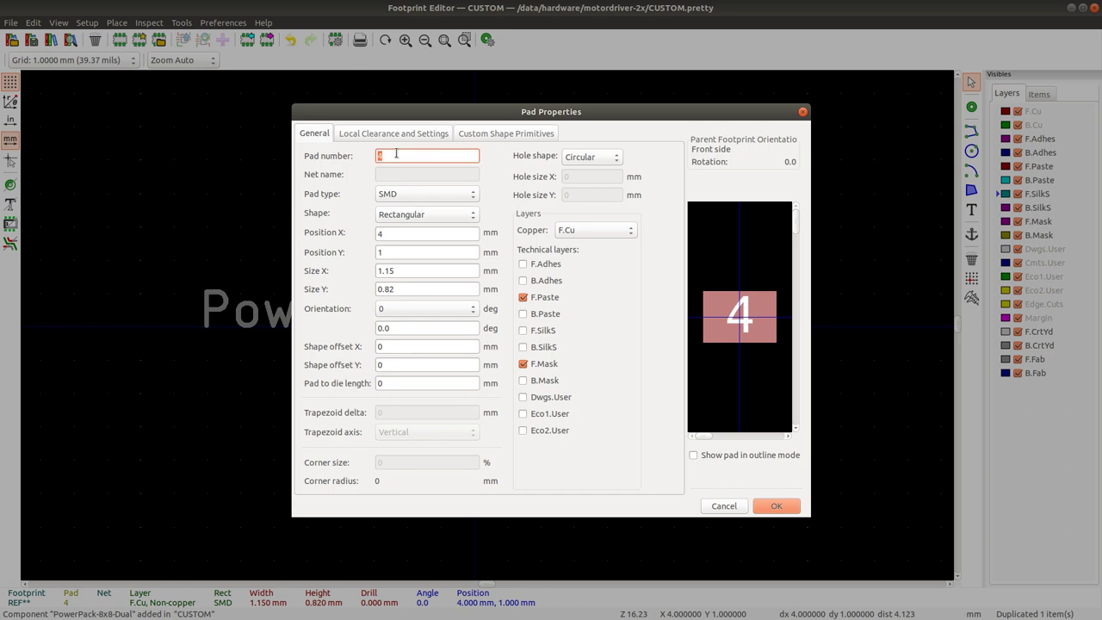
text(5)
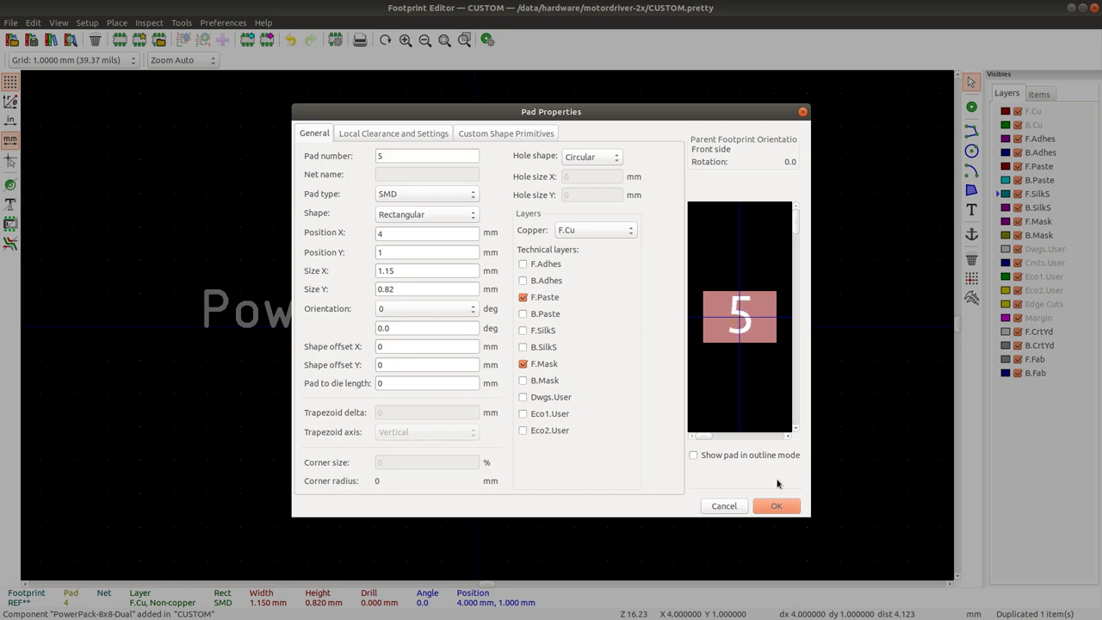
click(776, 505)
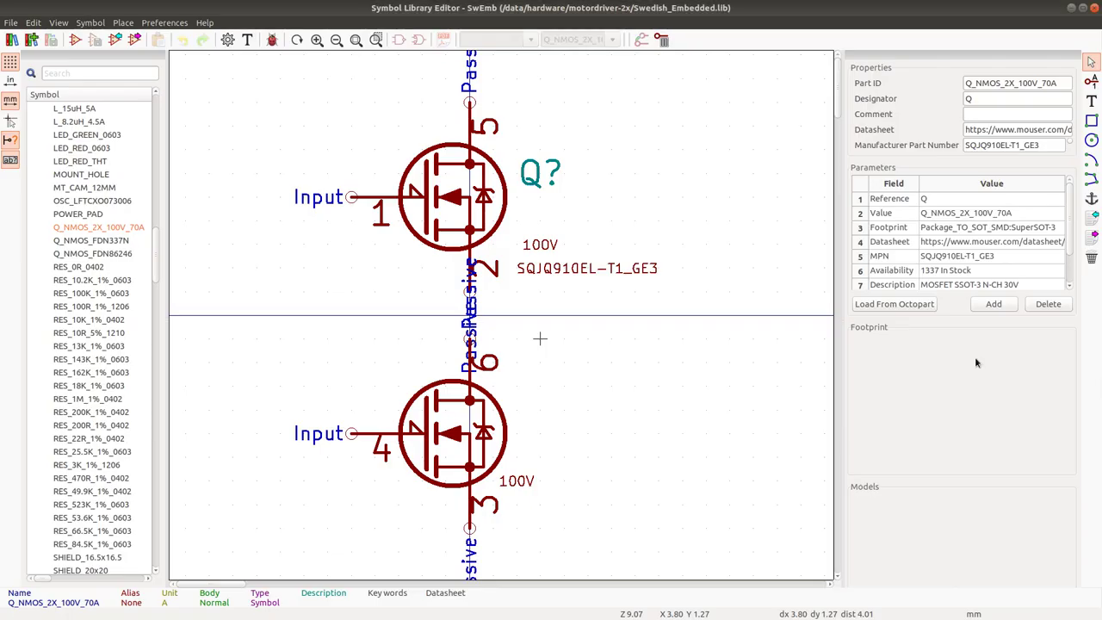
In the Symbol Library Editor, set the upper transistor's drain pin number to 6.
double_click(469, 103)
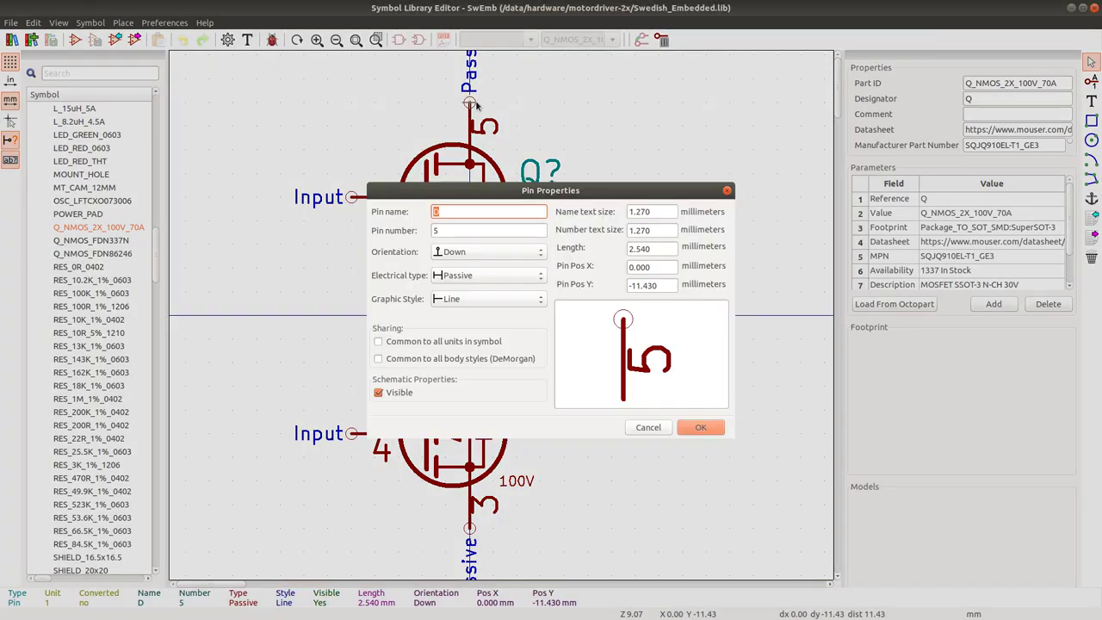
key(Tab)
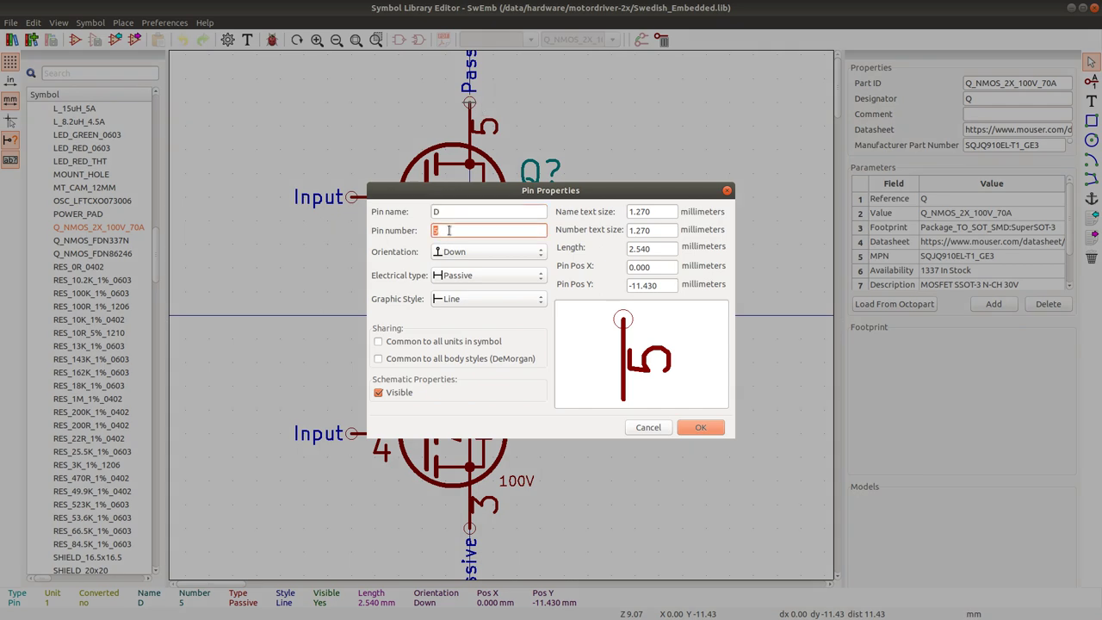
text(5)
click(700, 427)
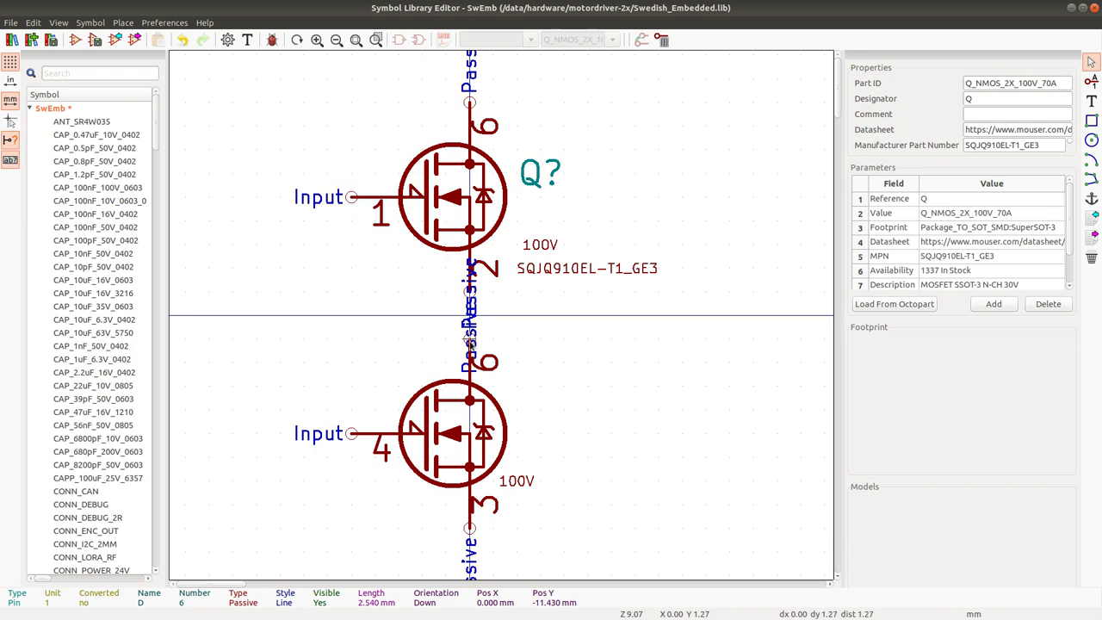
Set the lower transistor's drain pin number to 5 and save the symbol library.
double_click(469, 336)
click(454, 229)
double_click(454, 229)
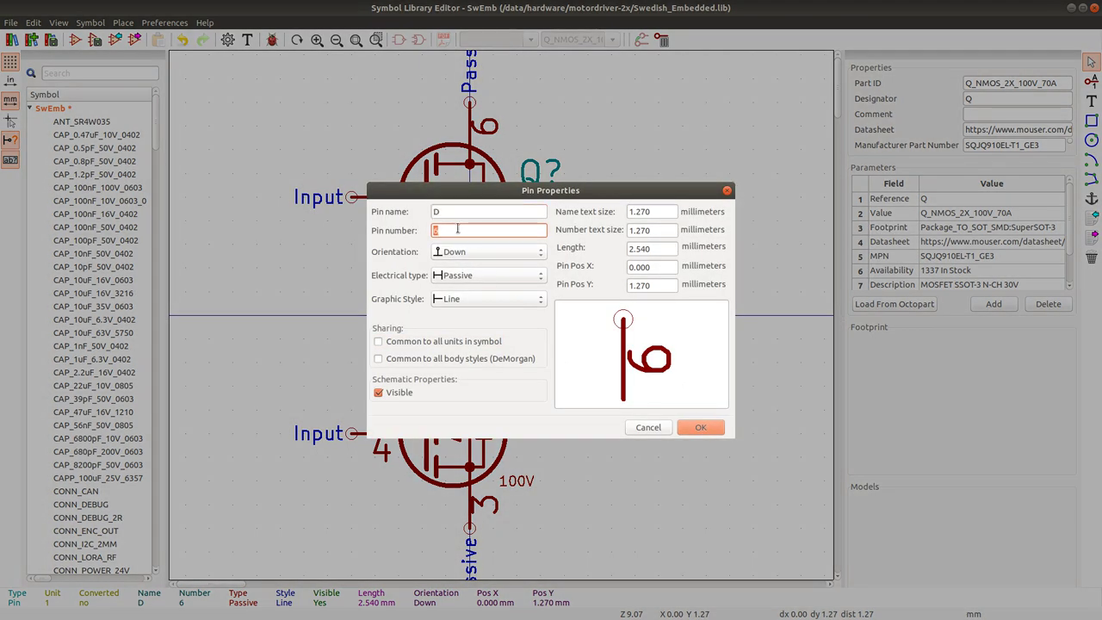
text(5)
click(705, 427)
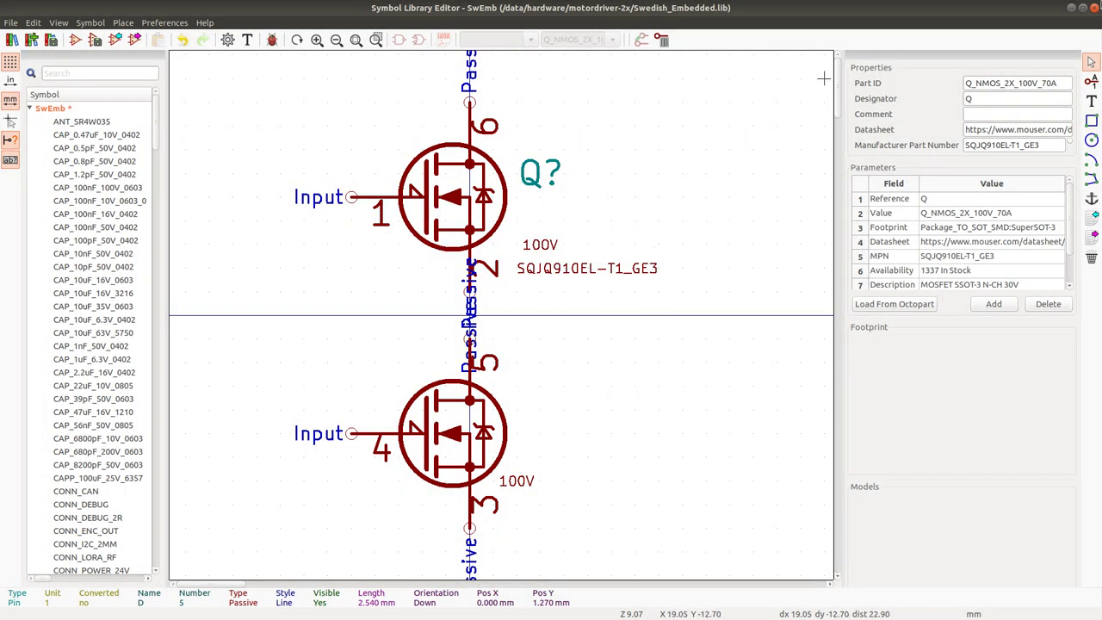
key(ctrl+s)
Consult Vishay's PowerPAK 8 x 8L Dual pad pattern and set footprint pad 5's size to X 3.05 mm, Y 4.59 mm.
key(alt+Tab)
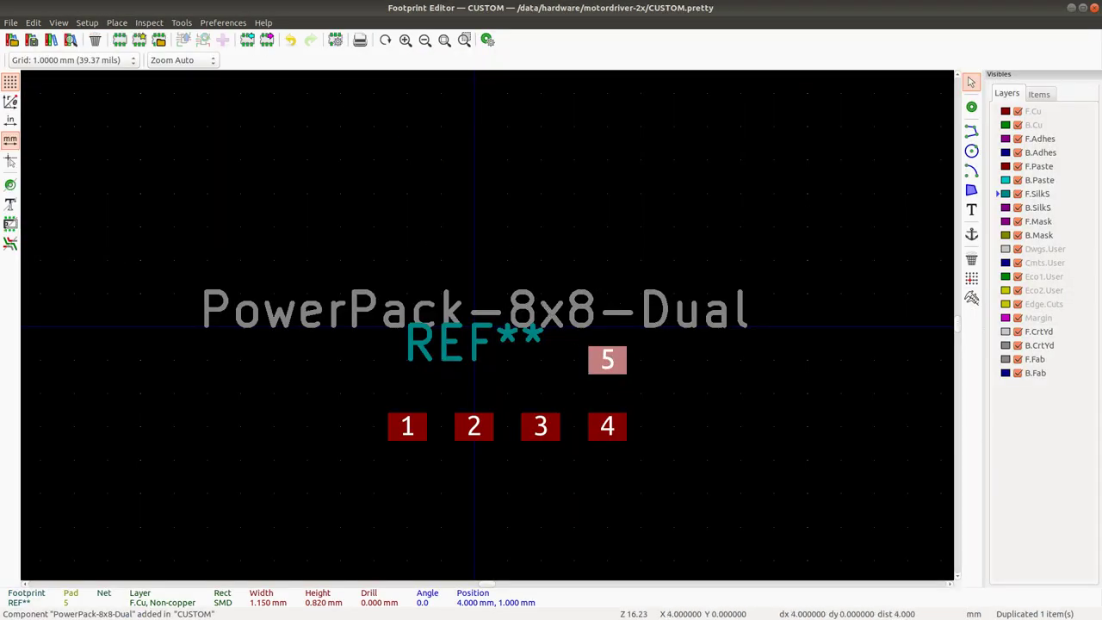
key(alt+Tab)
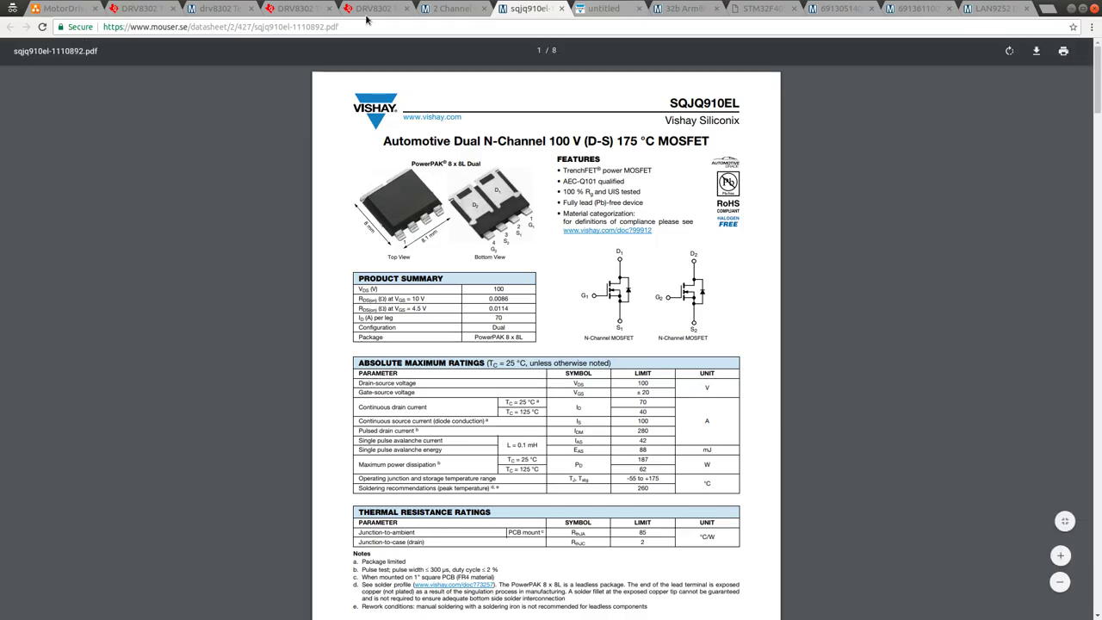
click(623, 14)
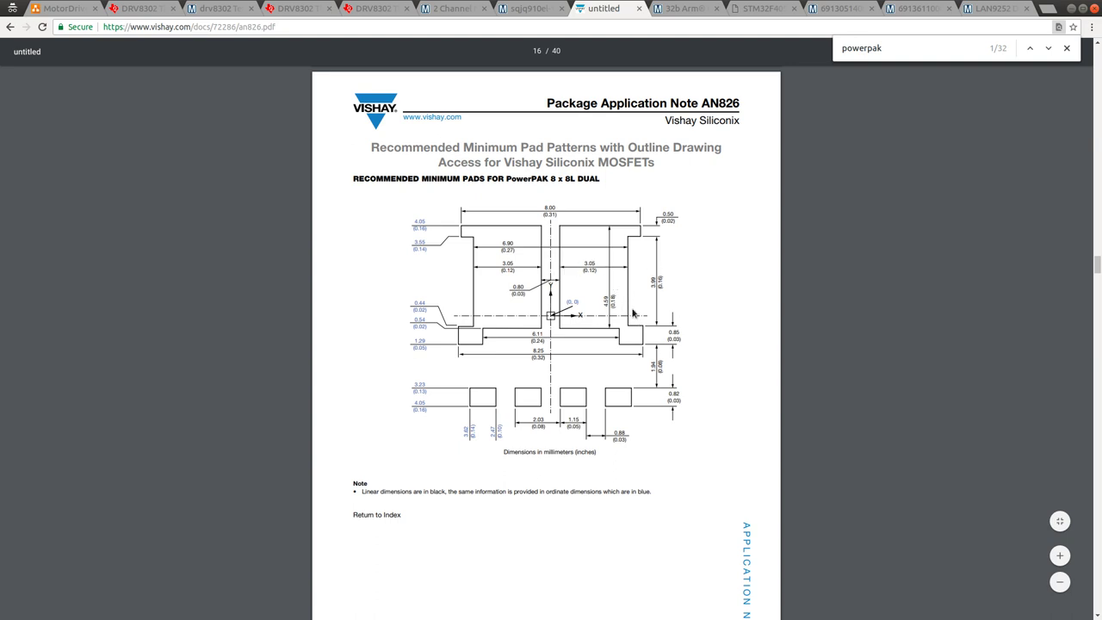
key(alt+Tab)
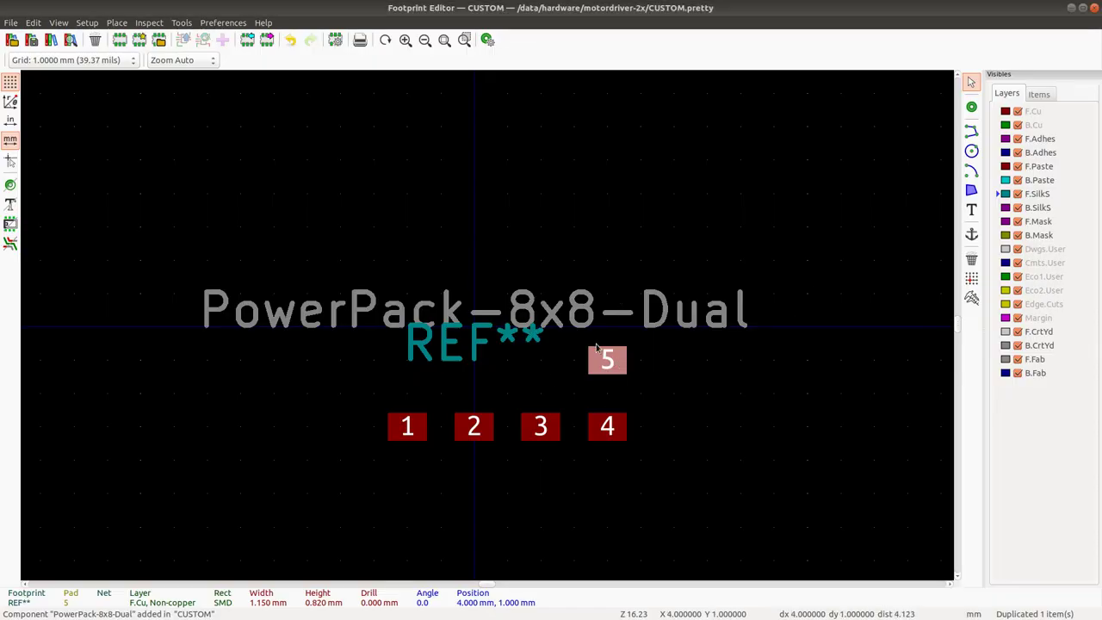
double_click(618, 366)
click(395, 270)
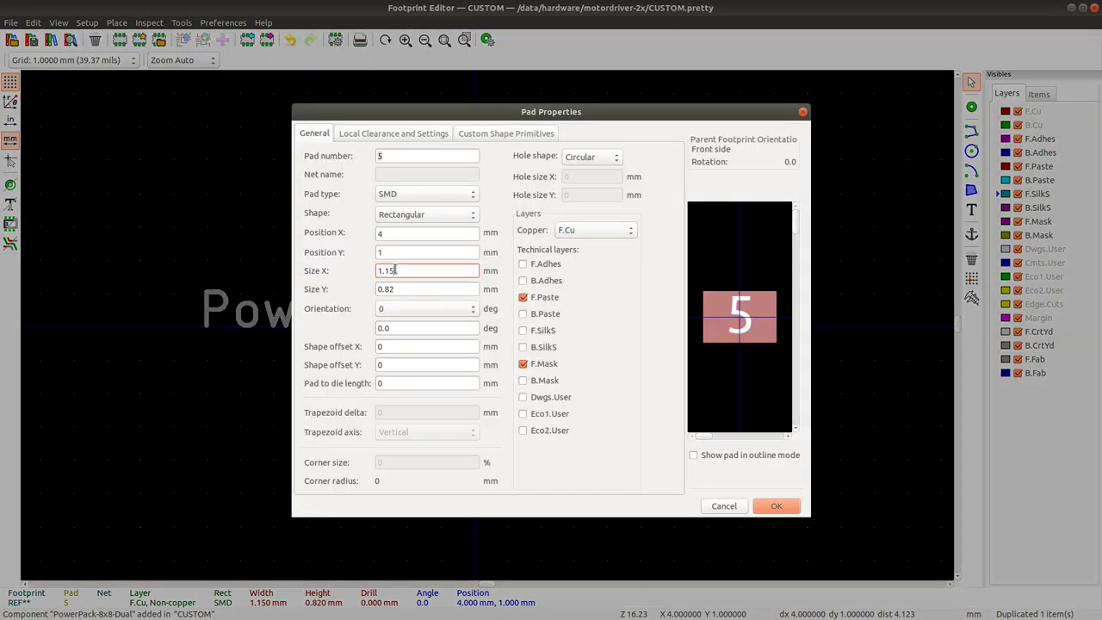
double_click(396, 270)
text(3.)
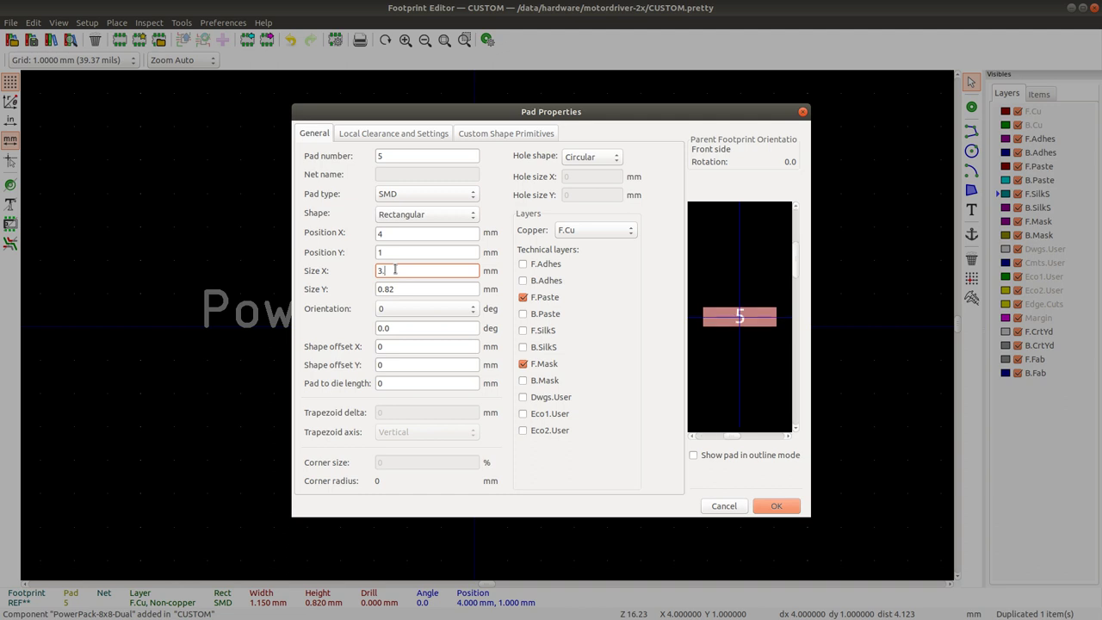
text(05)
key(Tab)
text(4)
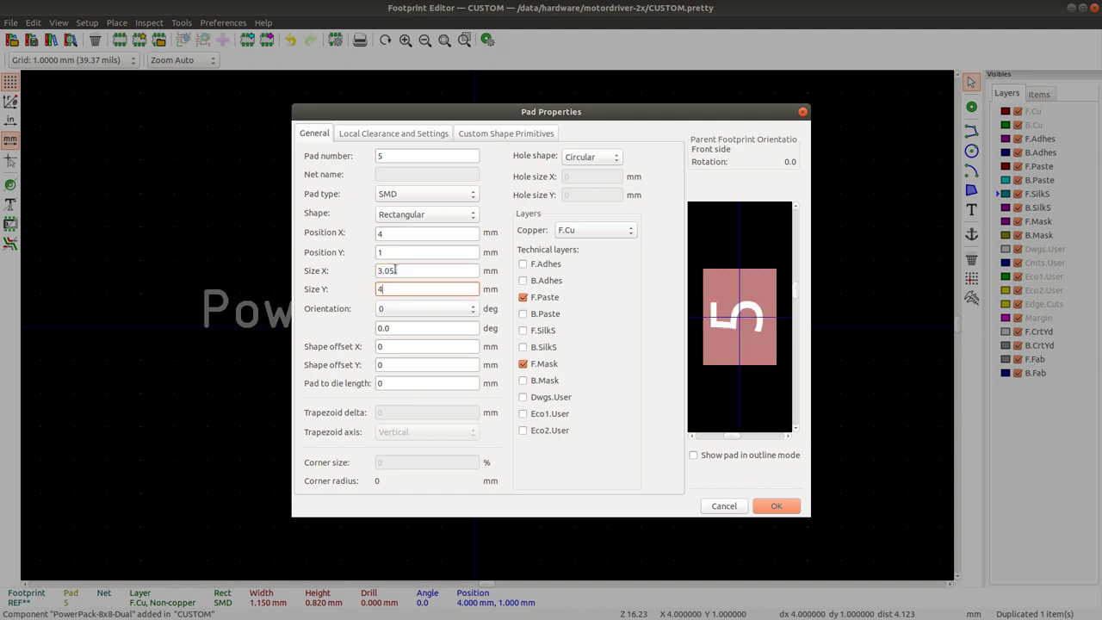
text(.59)
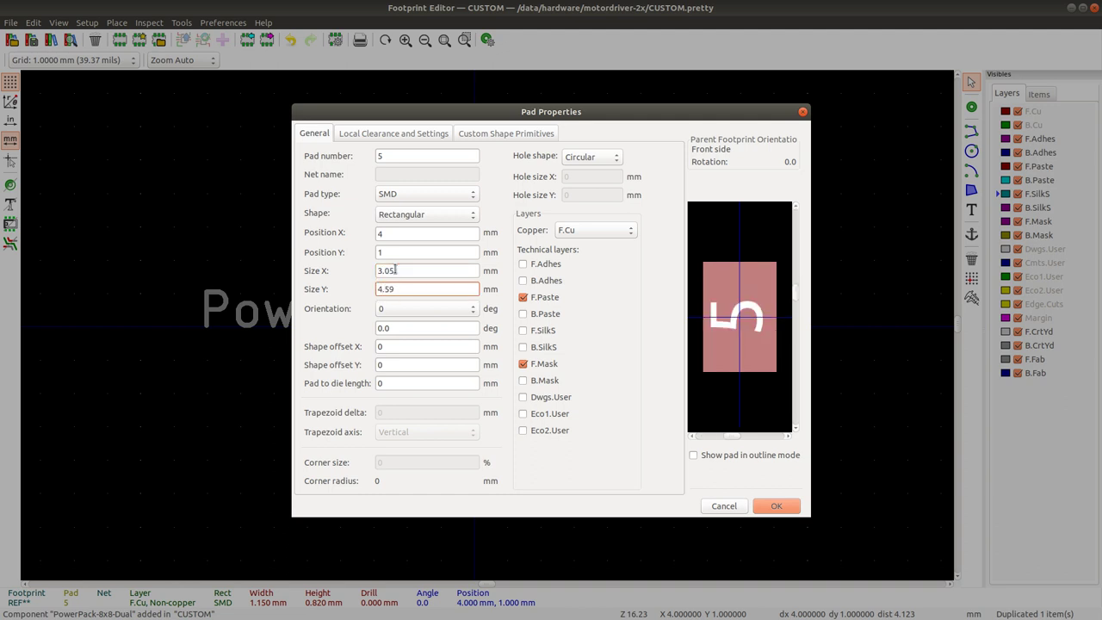
Change pad 5's Y size to 4.6 mm and apply the pad properties.
key(BackSpace)
key(BackSpace)
text(6)
click(395, 269)
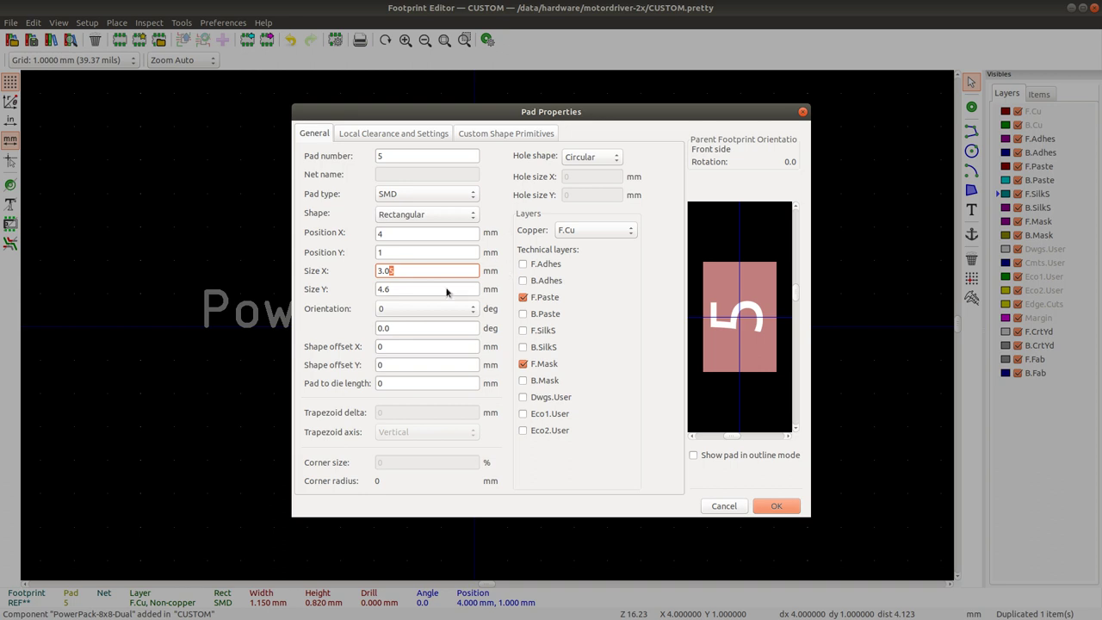
key(Tab)
key(Tab)
click(786, 505)
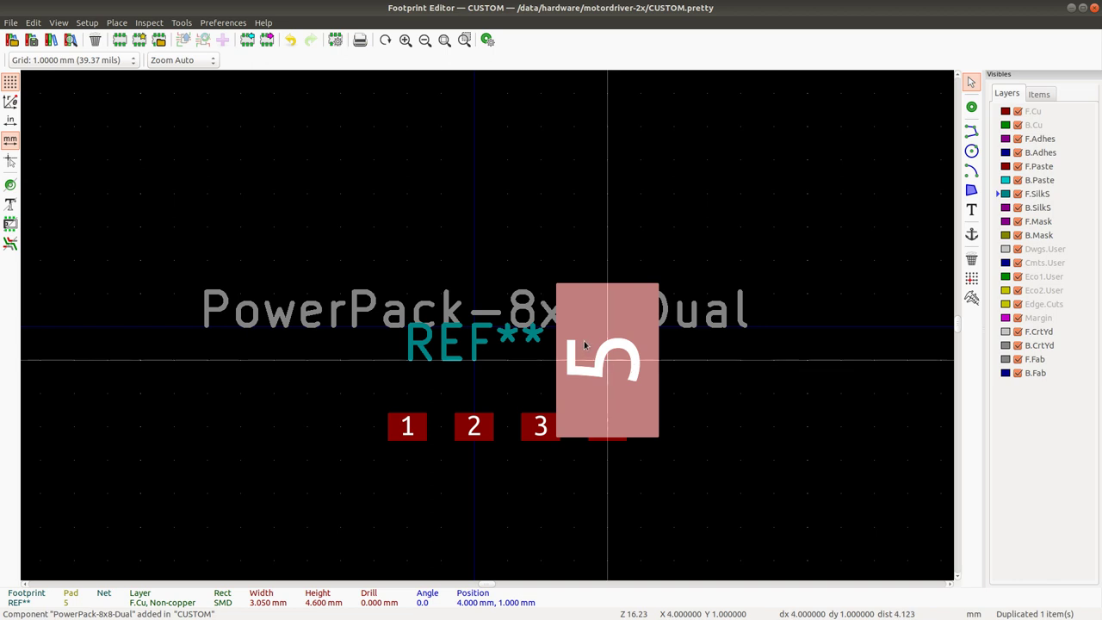
Move pad 5 to X 3 mm, Y -1 mm and place a duplicate at X -1 mm, Y -1 mm.
key(Escape)
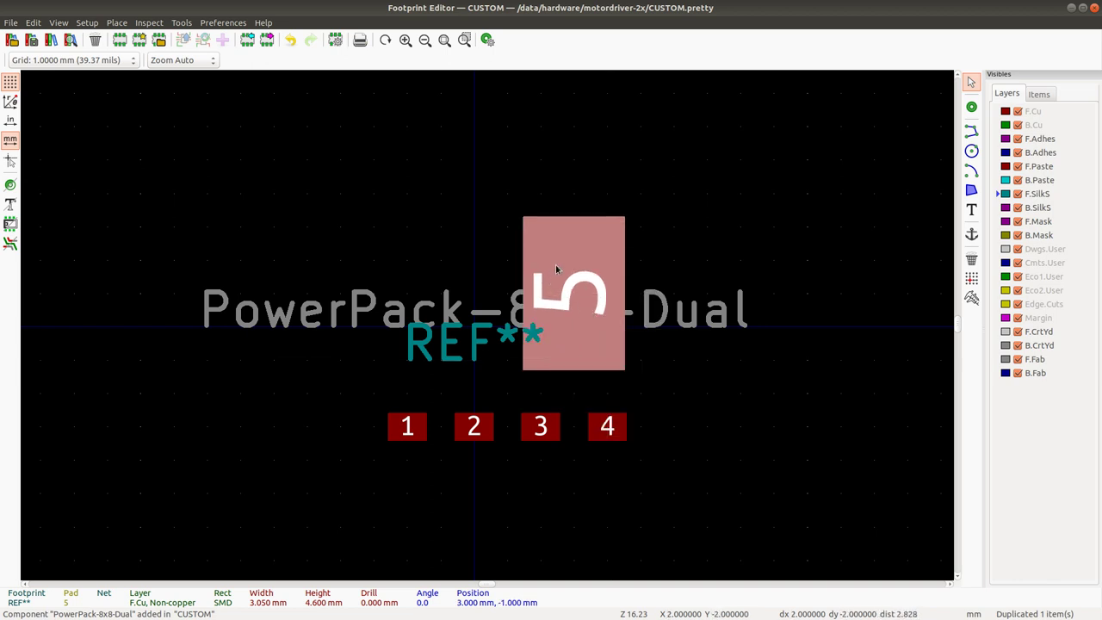
key(ctrl+d)
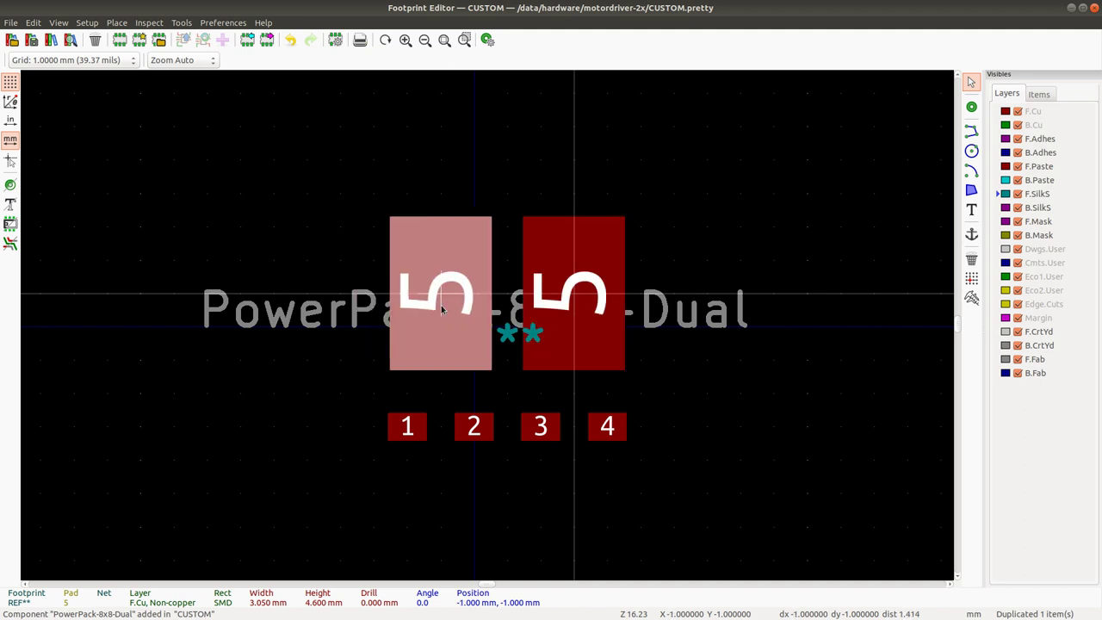
click(440, 304)
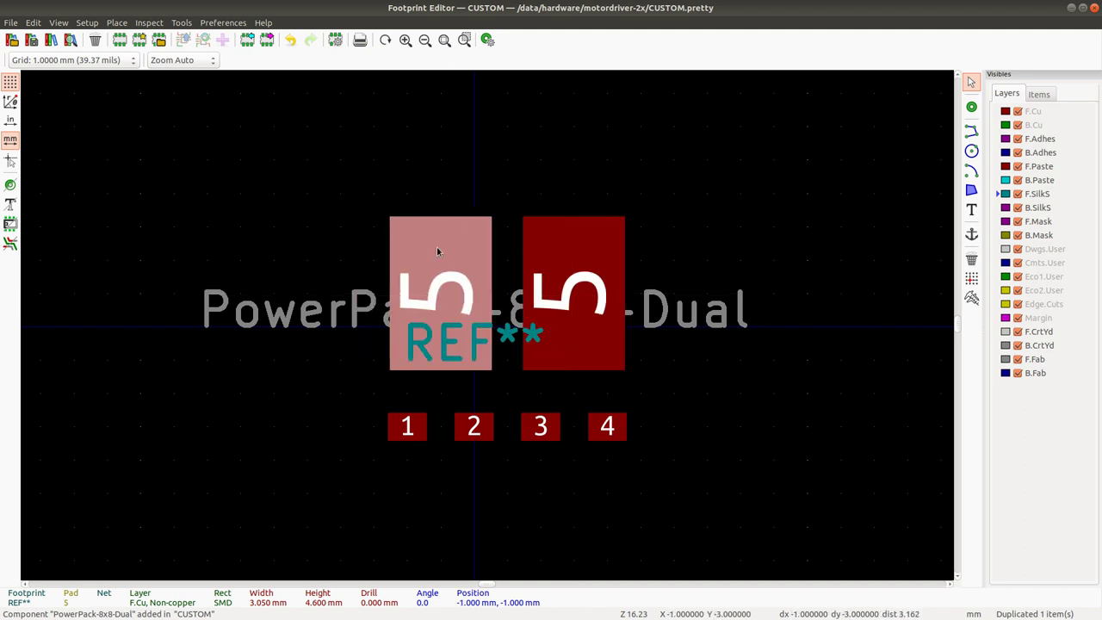
Renumber the duplicated large pad at X -1 mm, Y -1 mm as pad 6.
double_click(482, 268)
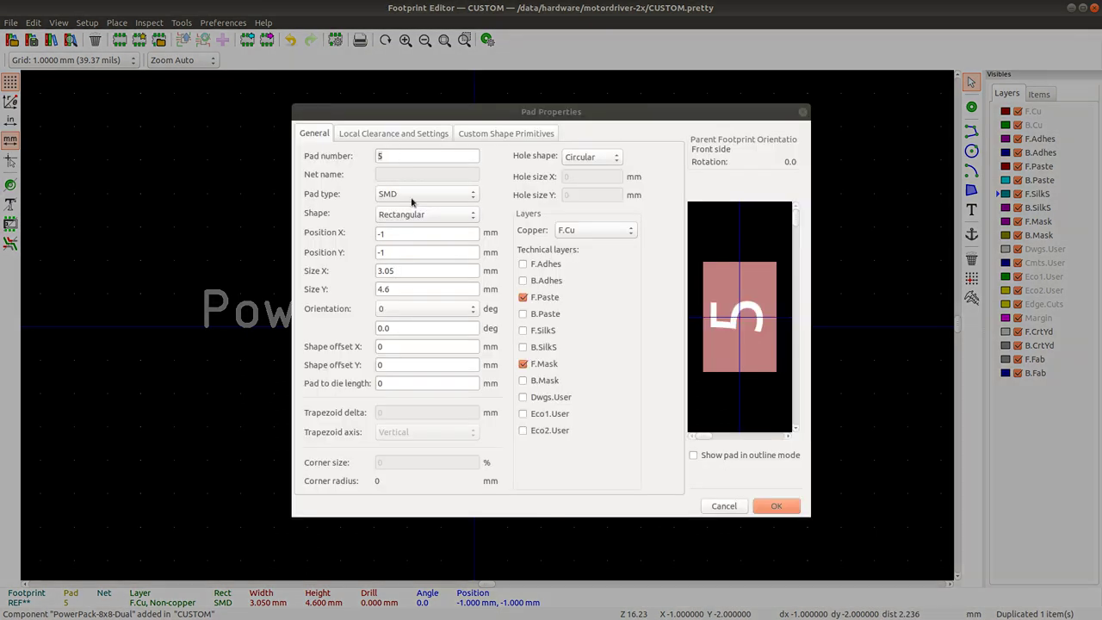
click(396, 156)
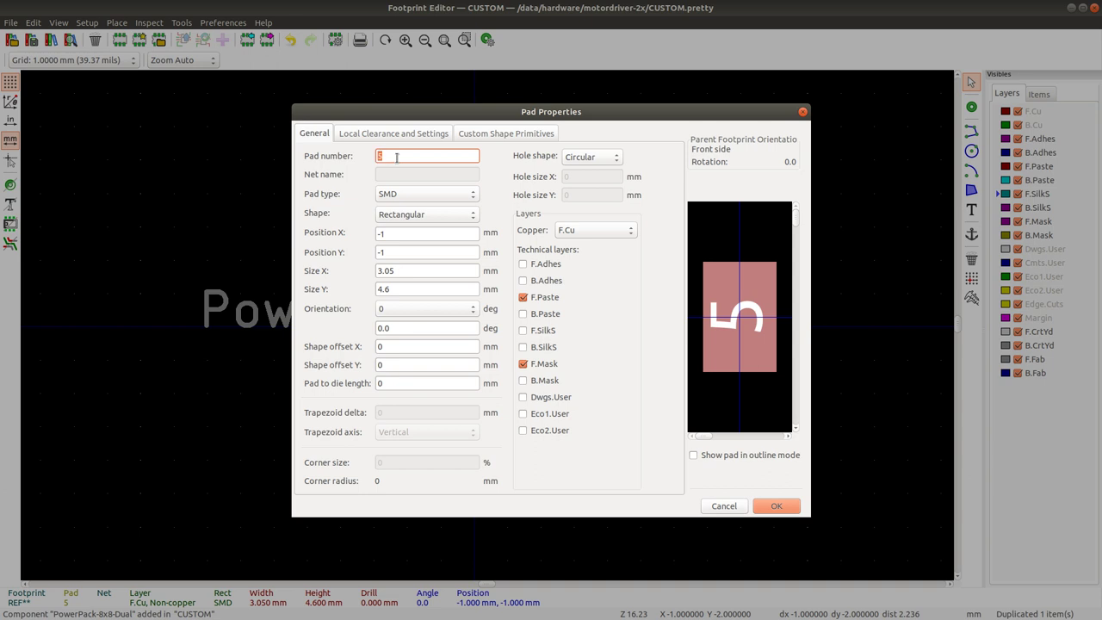
text(6)
click(774, 506)
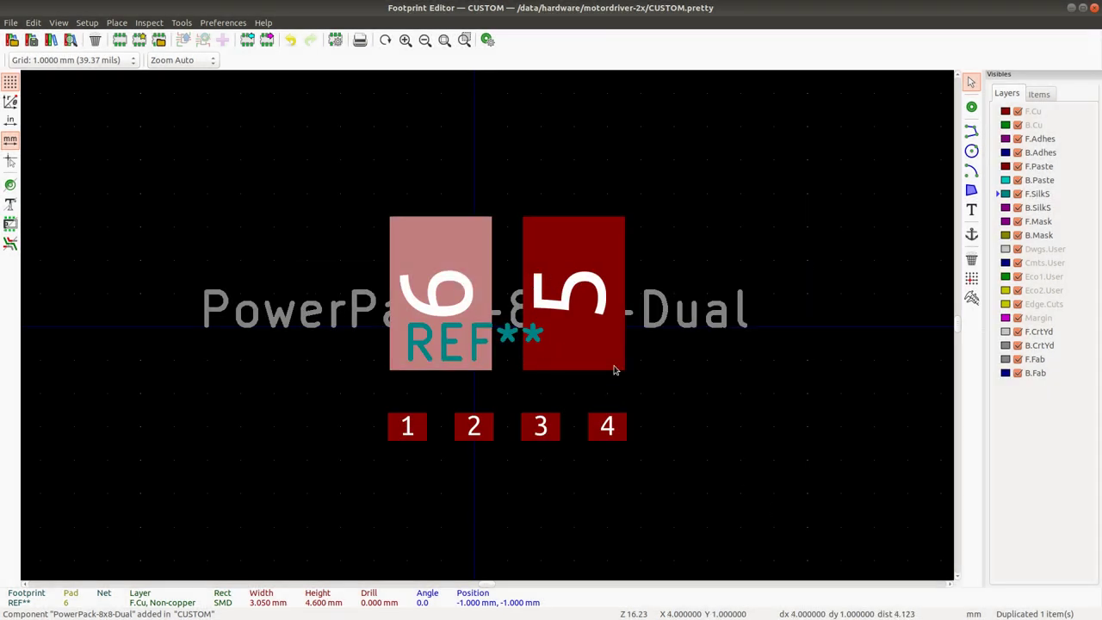
Move pads 1 to 4 together farther below the large pads 5 and 6, keeping their row spacing.
click(613, 430)
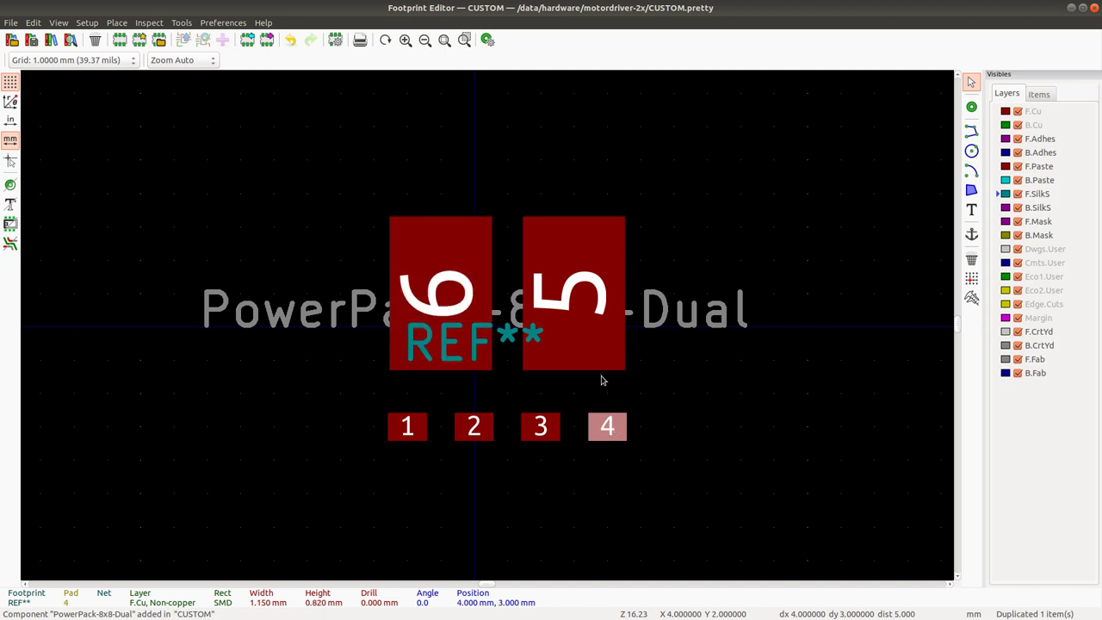
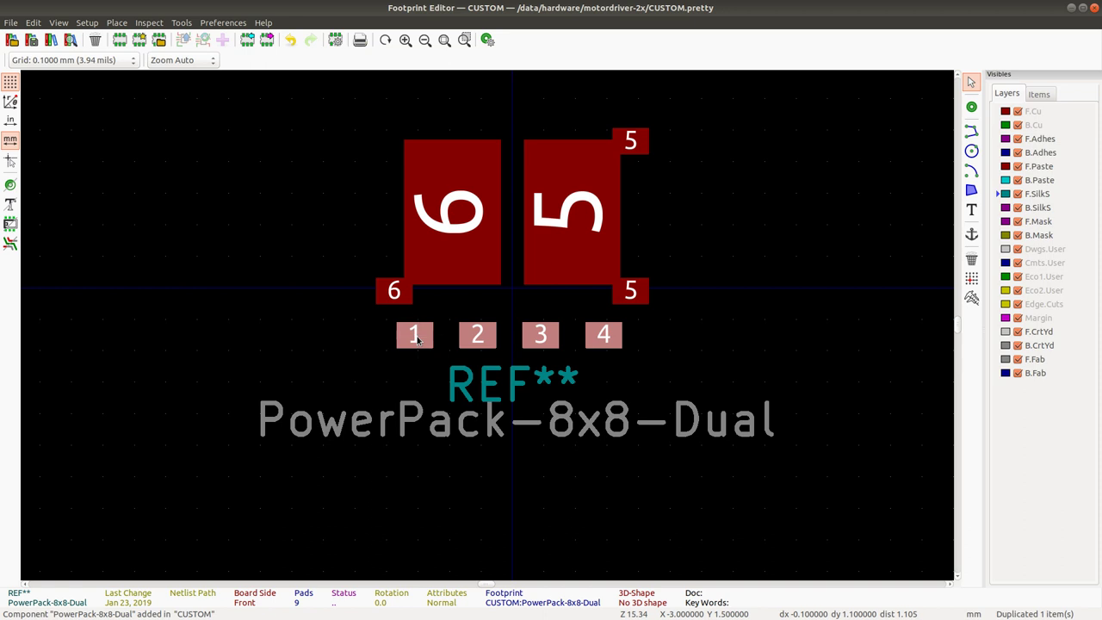
drag(417, 338, 418, 367)
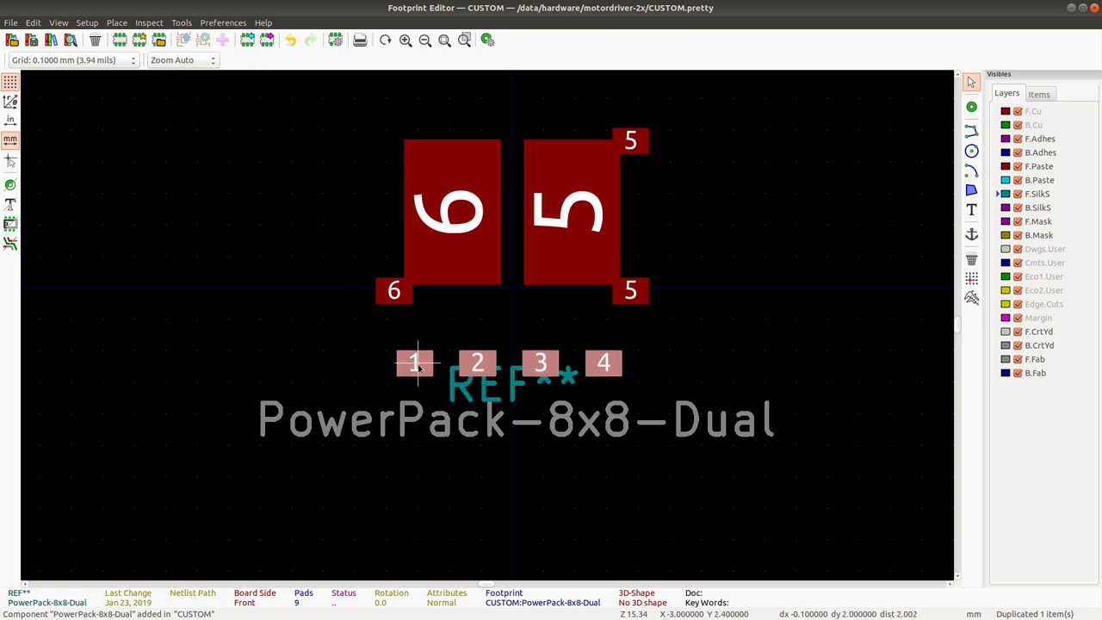
drag(418, 367, 422, 405)
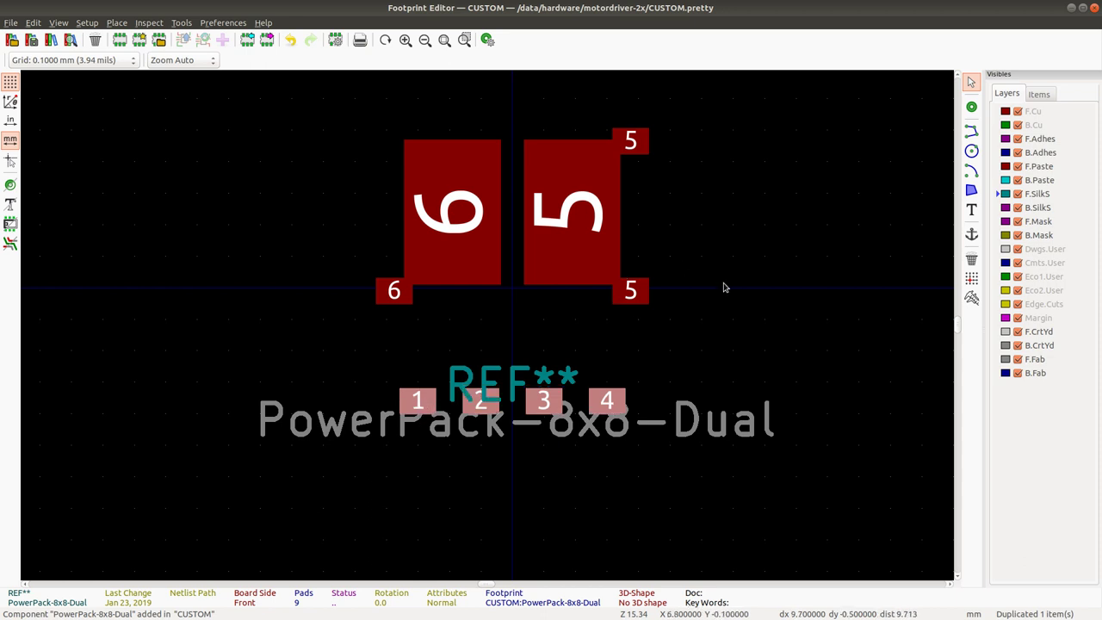
Consult Vishay's PowerPAK 8 x 8L Dual pad pattern and move all pads numbered 5 and 6 down 0.7 mm as a group.
key(alt+Tab)
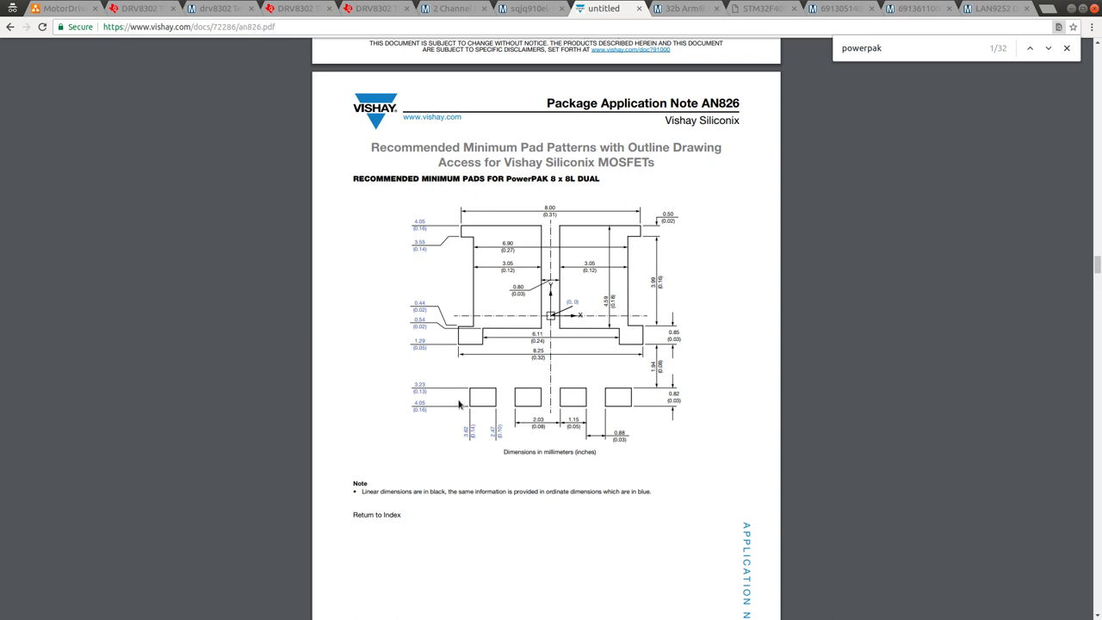
key(alt+Tab)
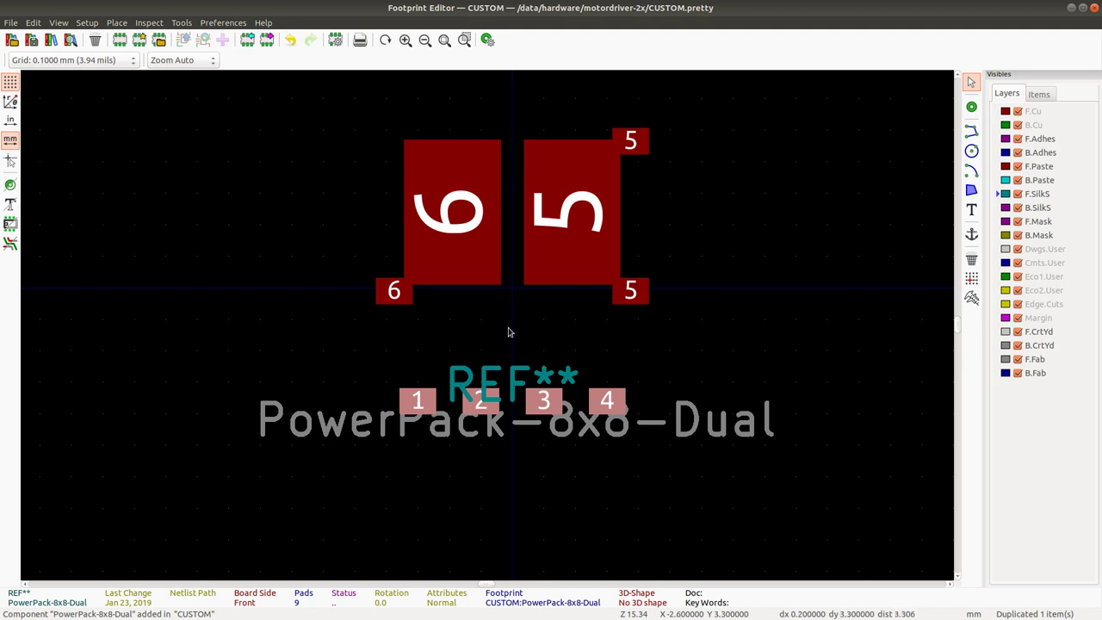
key(alt+Tab)
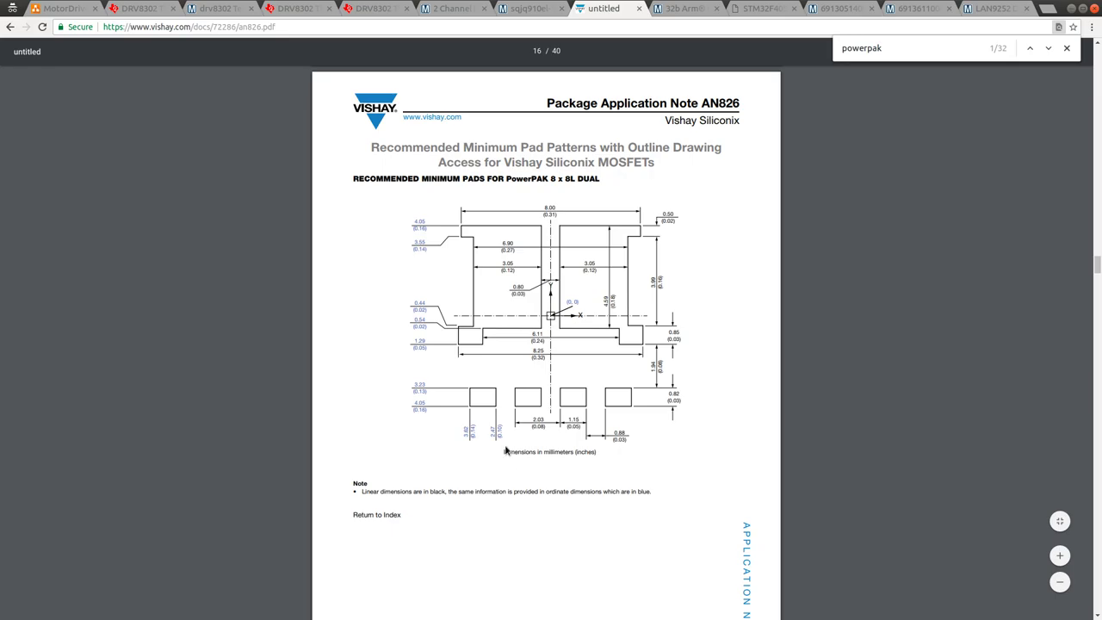
key(alt+Tab)
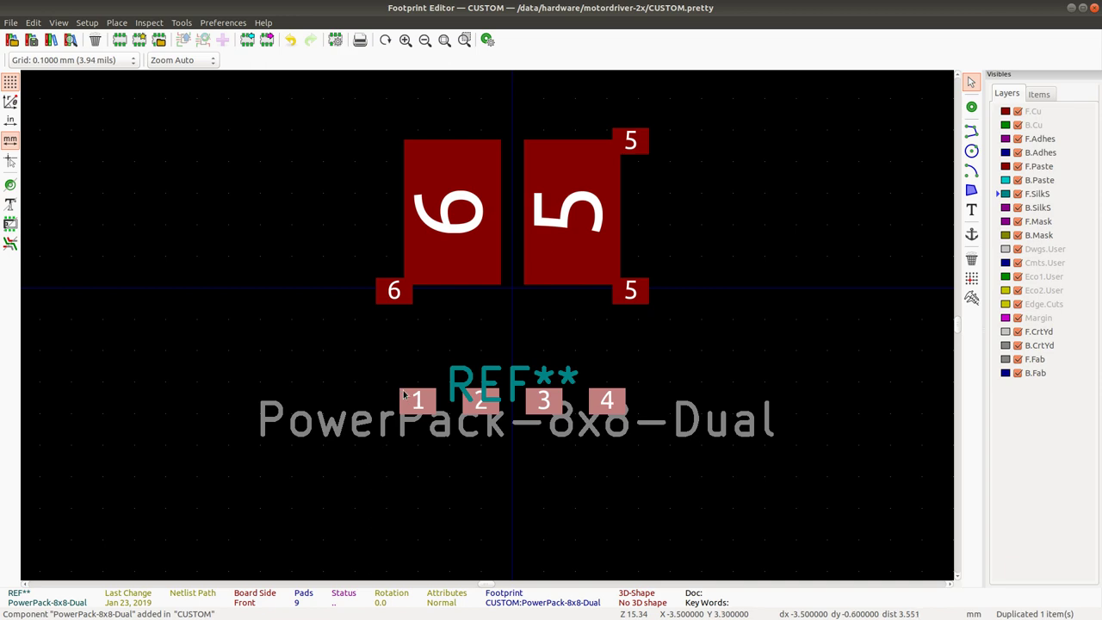
key(alt+Tab)
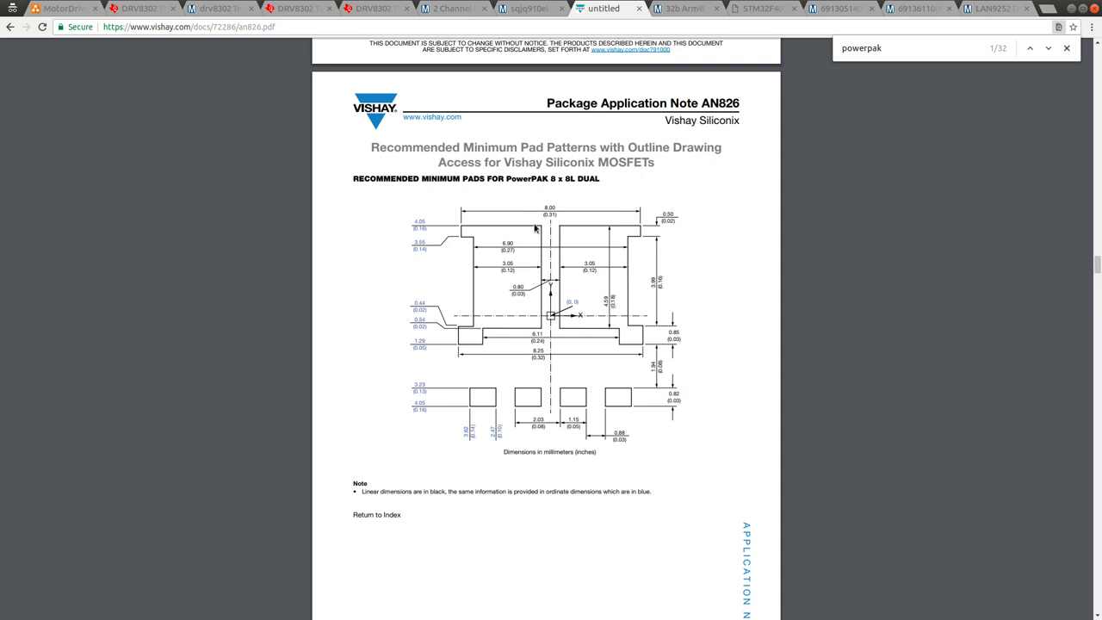
key(alt+Tab)
drag(367, 118, 688, 351)
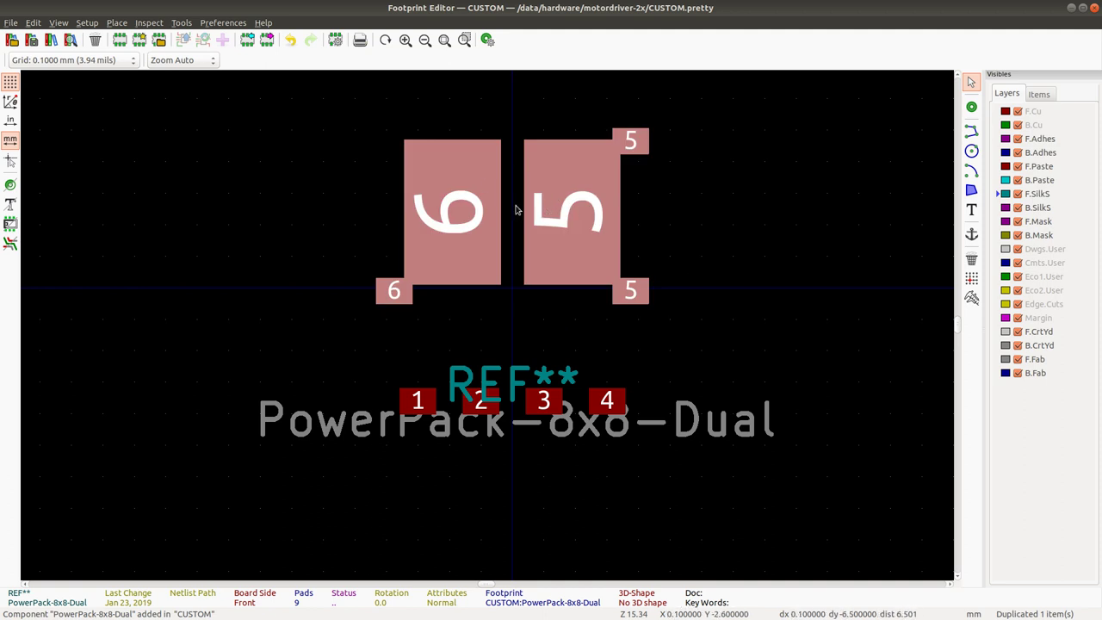
key(alt+Tab)
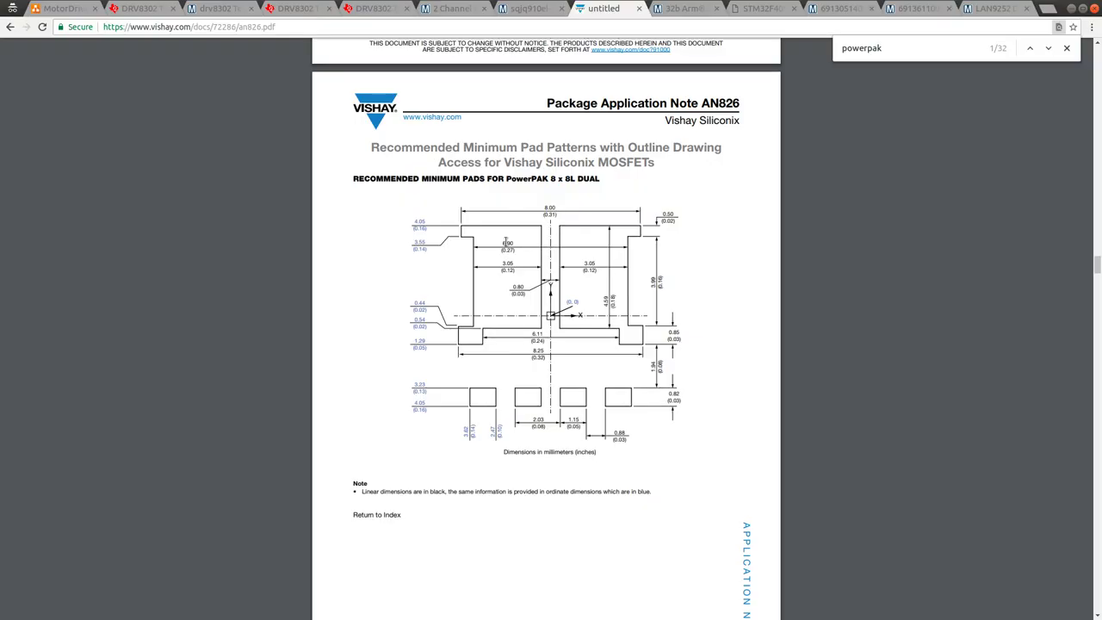
key(alt+Tab)
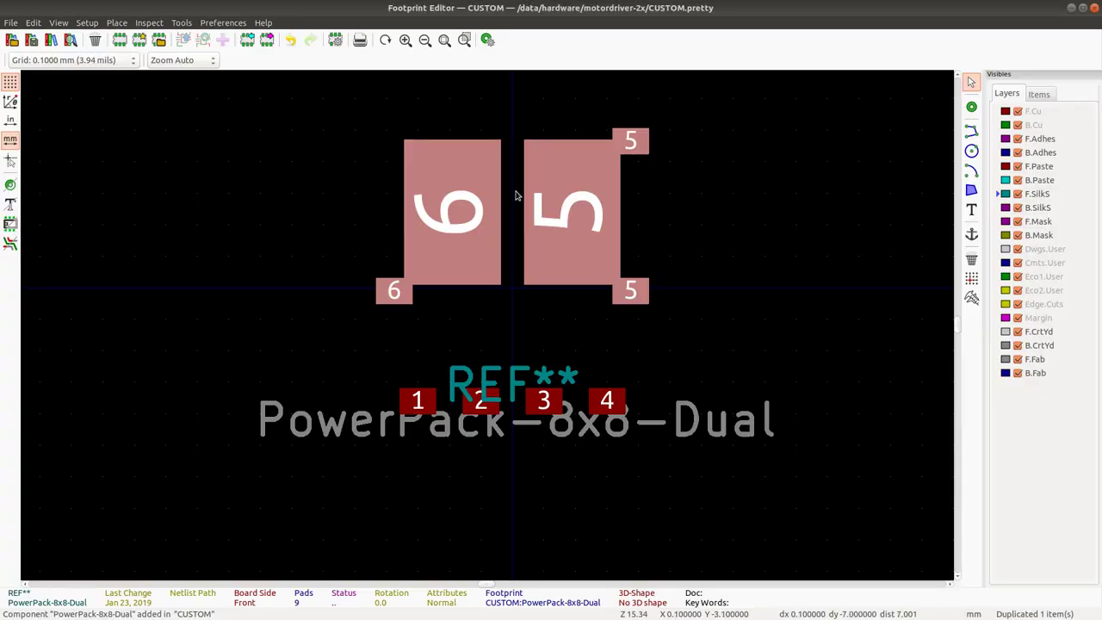
key(m)
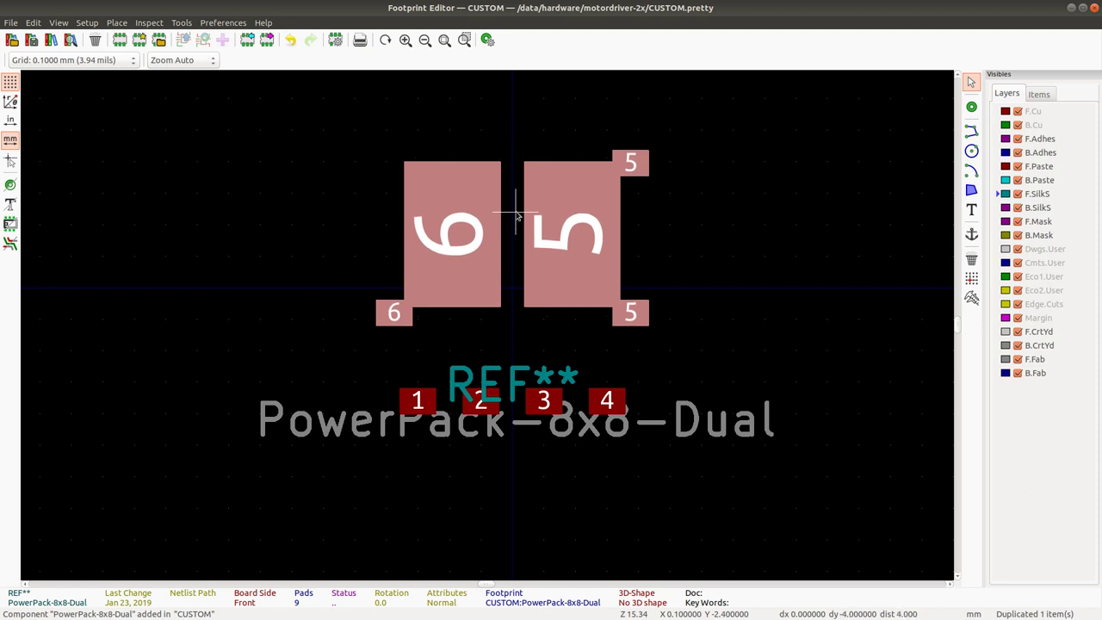
click(517, 215)
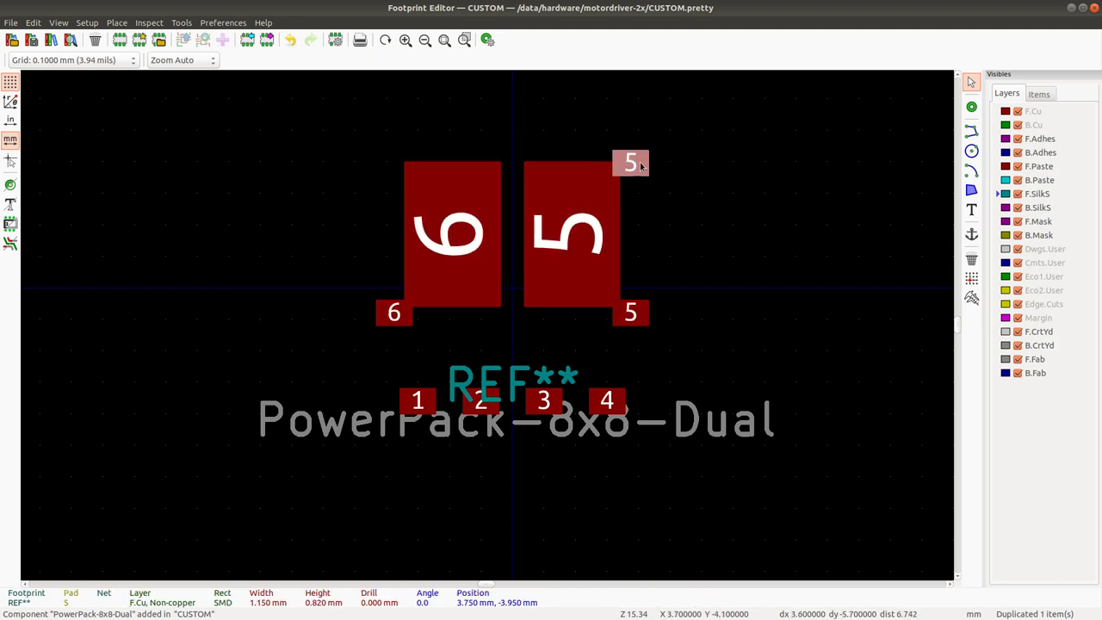
Move the small upper pad 5 to X 3.4 mm, Y -3.6 mm, consulting Vishay's pad pattern for its placement.
click(633, 165)
key(m)
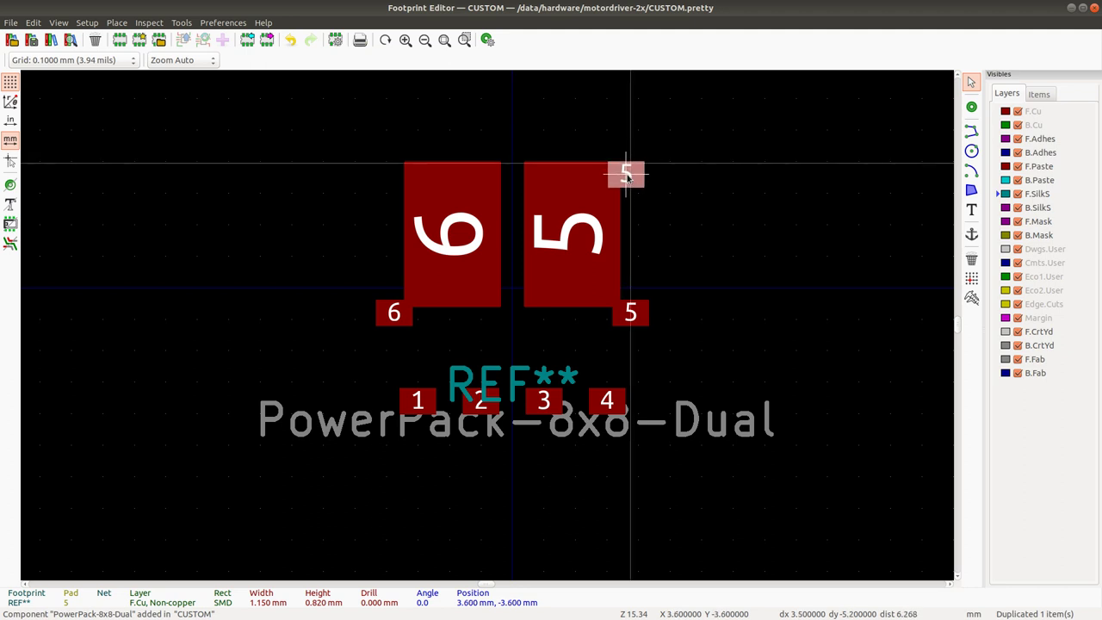
click(626, 175)
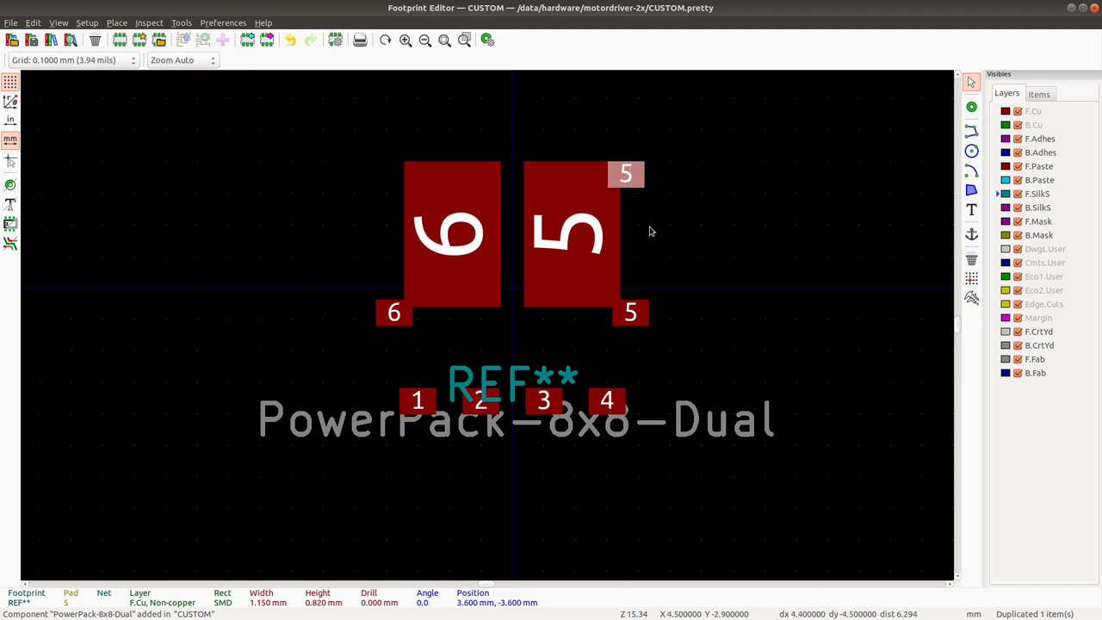
key(alt+Tab)
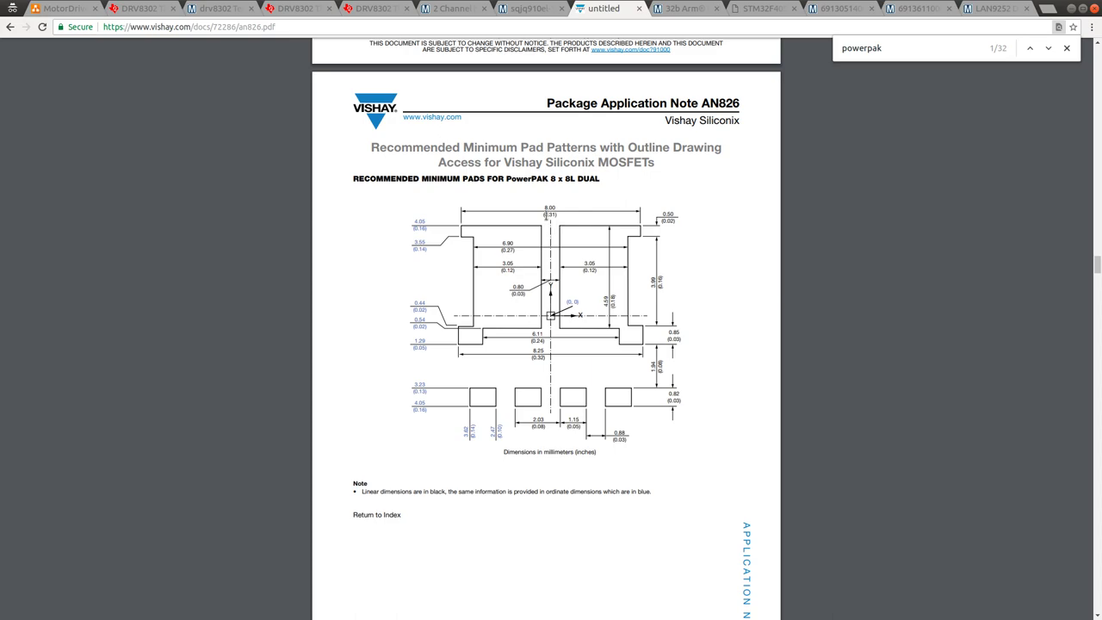
key(alt+Tab)
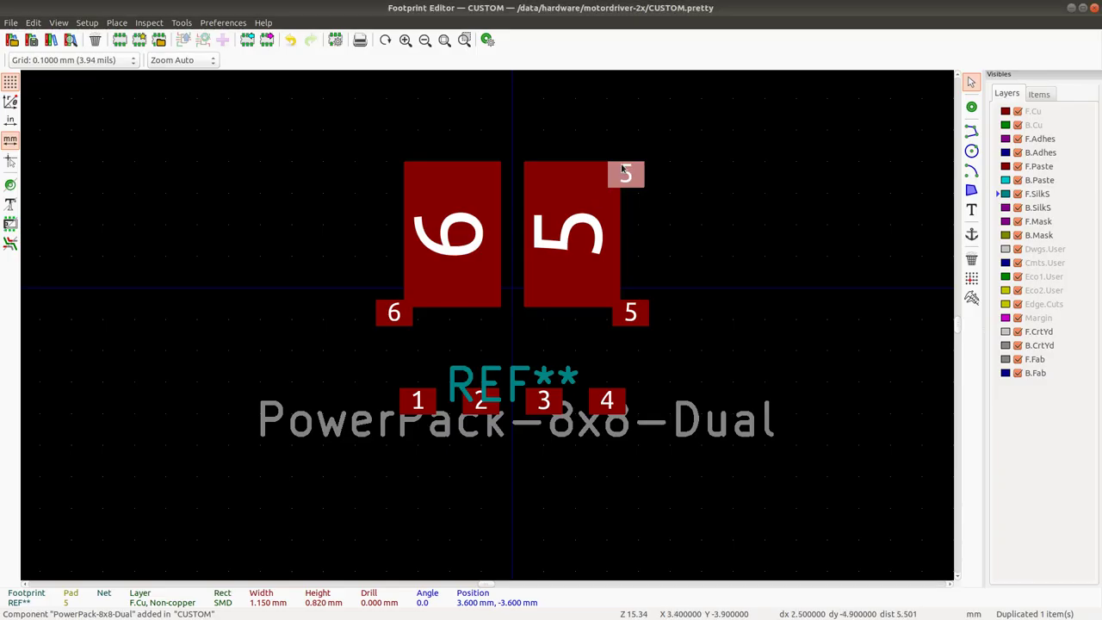
key(m)
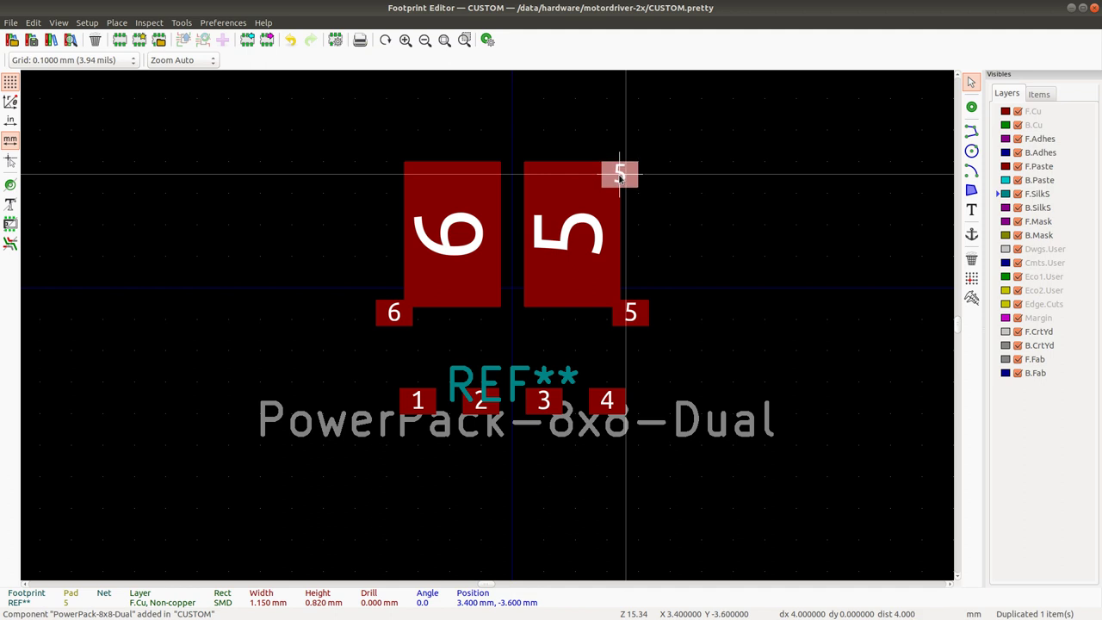
click(619, 176)
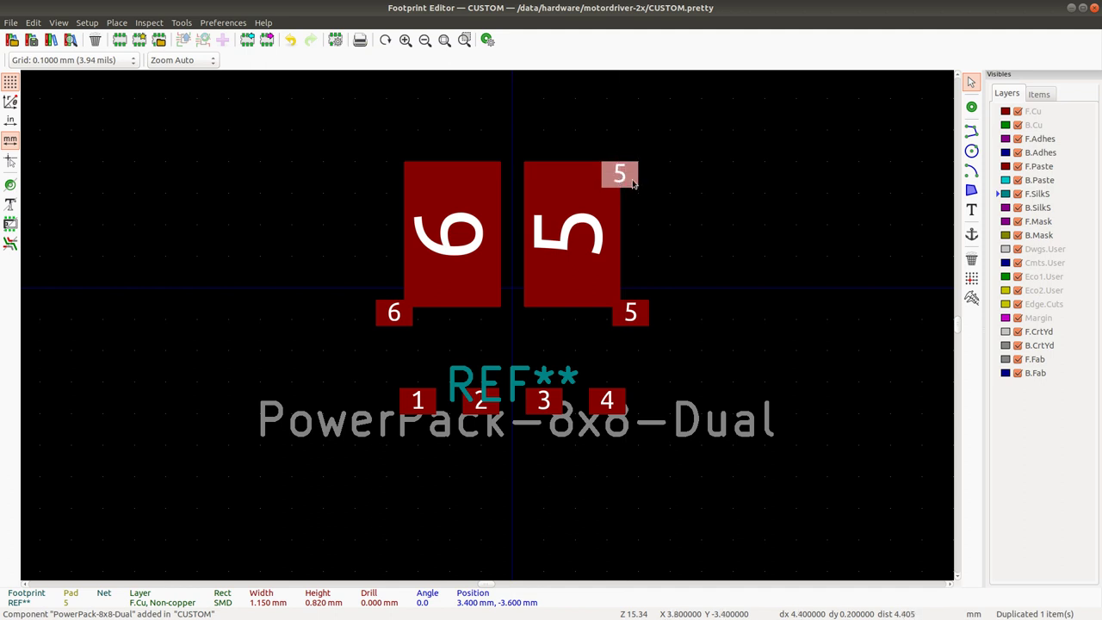
Set the small upper pad 5's Y size to 0.5 mm.
key(e)
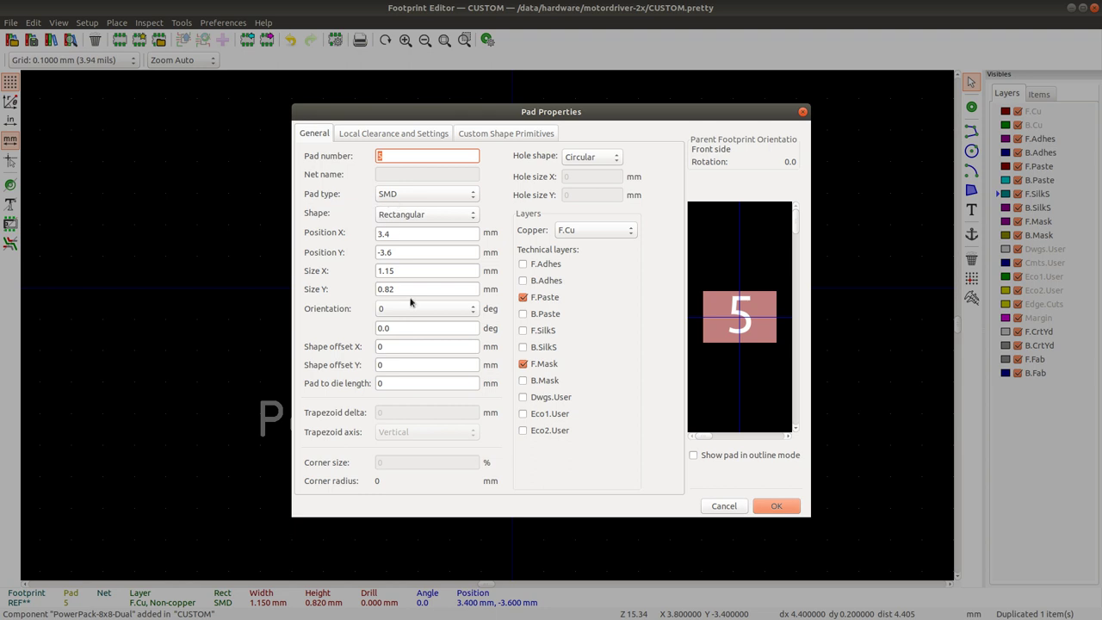
double_click(407, 290)
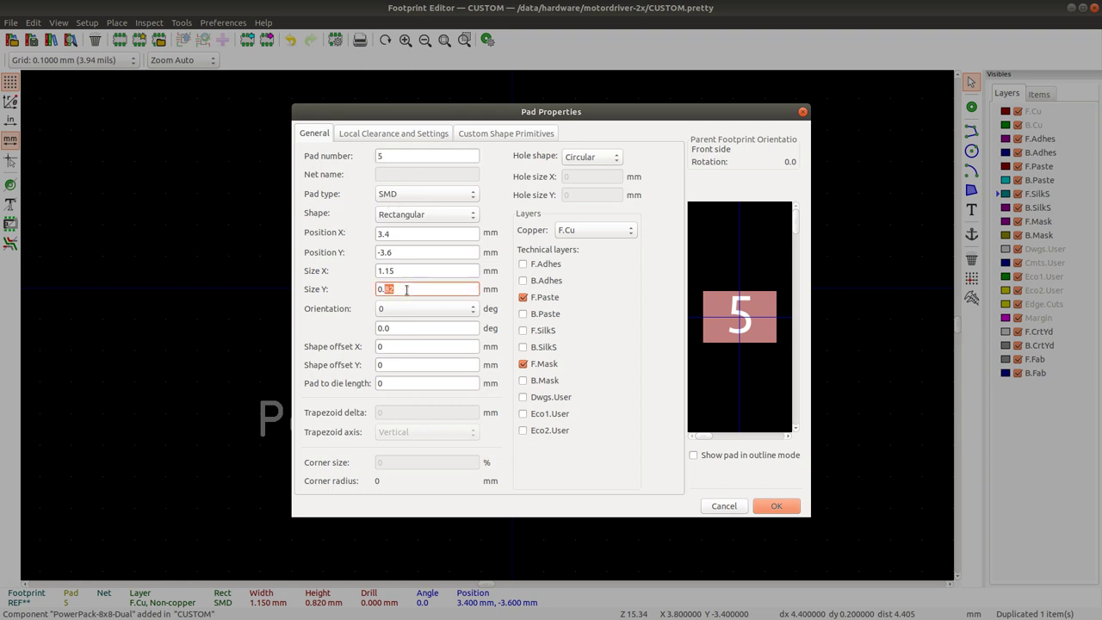
text(5)
key(Return)
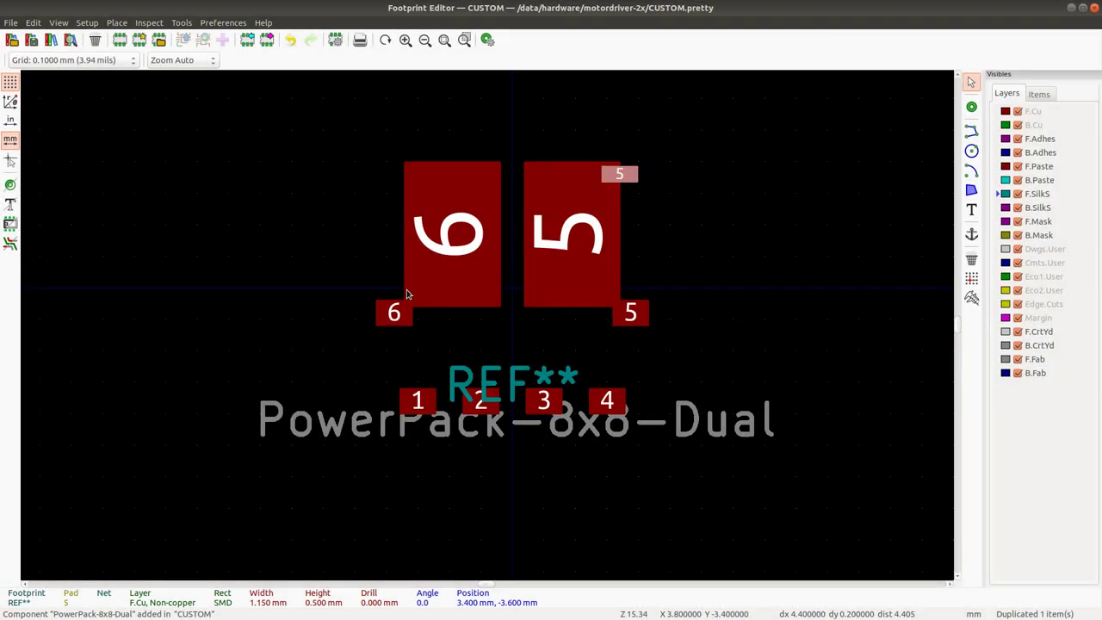
Set the grid to 0.05 mm and align the small upper pad 5 with the large pad's top edge at X 3.4 mm, Y -3.75 mm.
scroll(612, 178, up, 3)
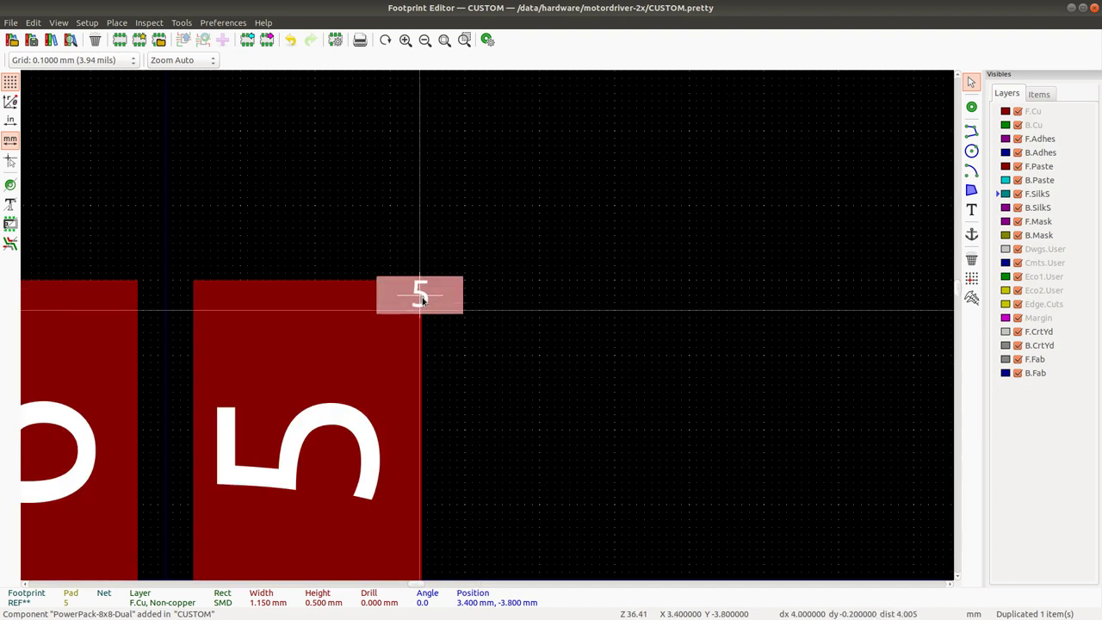
click(422, 303)
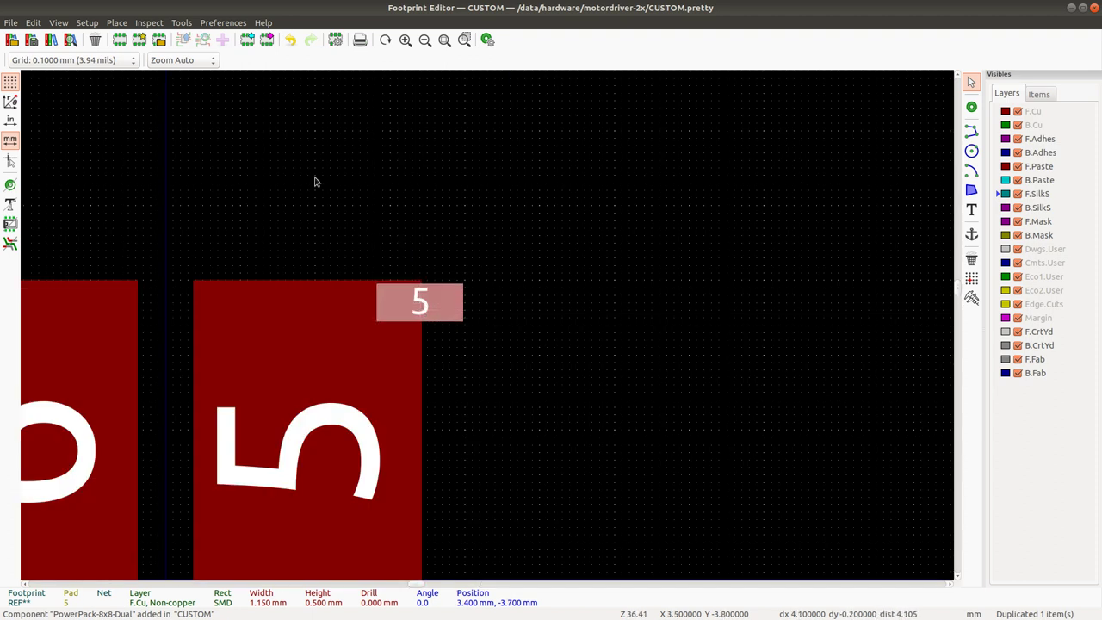
click(92, 60)
click(76, 77)
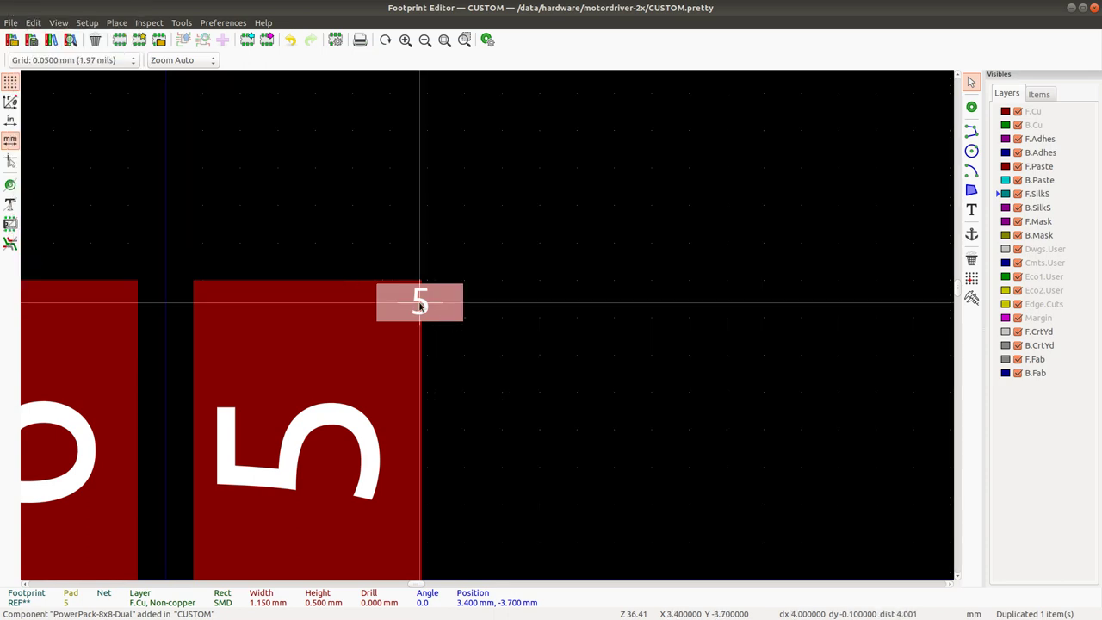
drag(421, 302, 419, 299)
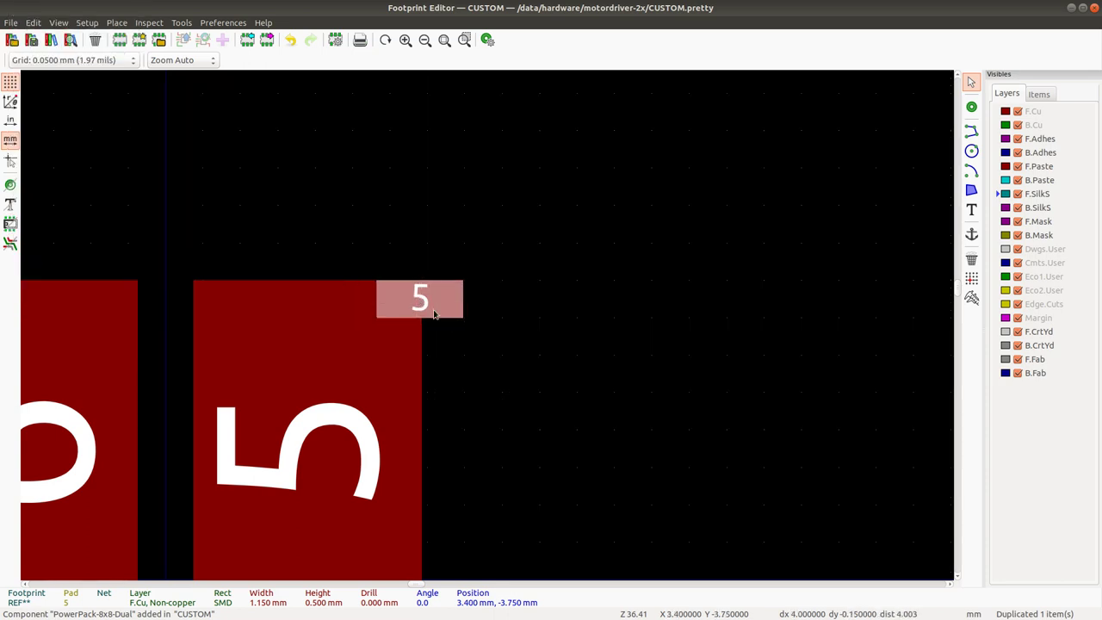
scroll(373, 363, down, 3)
scroll(484, 330, down, 4)
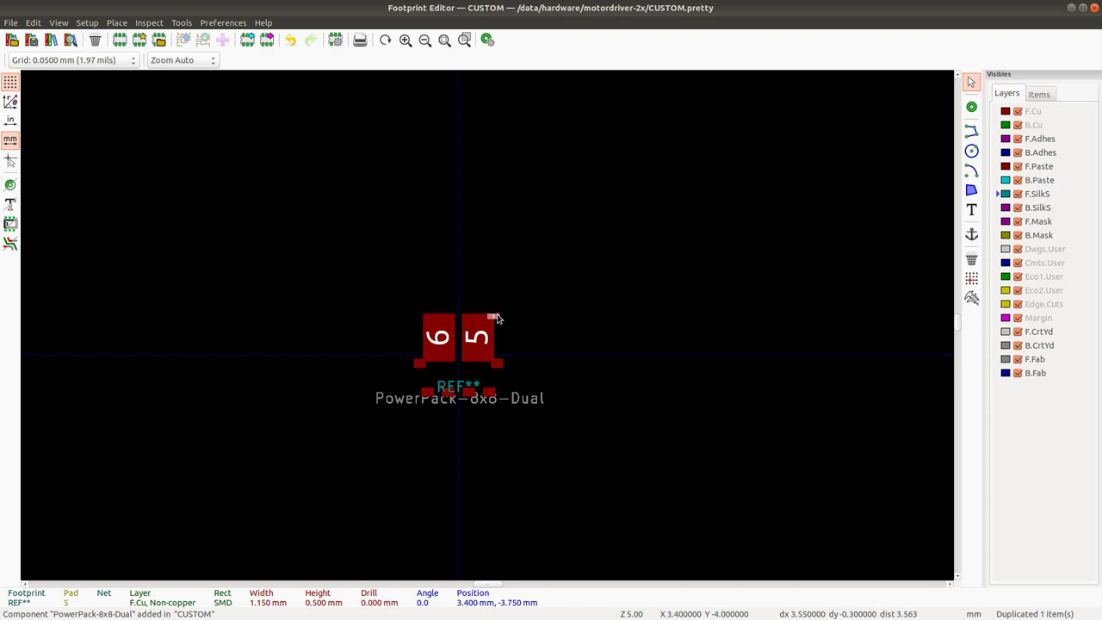
Duplicate the small upper pad 5 and place the copy at X -3.4 mm, Y -3.75 mm on pad 6's outer corner.
scroll(484, 332, up, 3)
drag(485, 332, 322, 336)
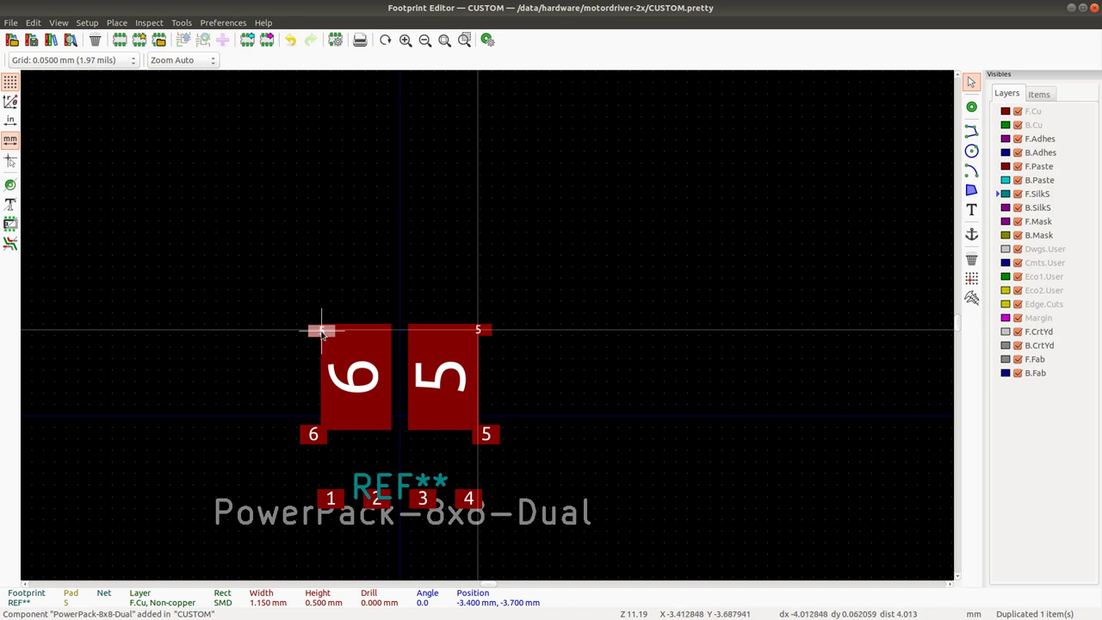
scroll(322, 335, up, 9)
drag(495, 322, 527, 332)
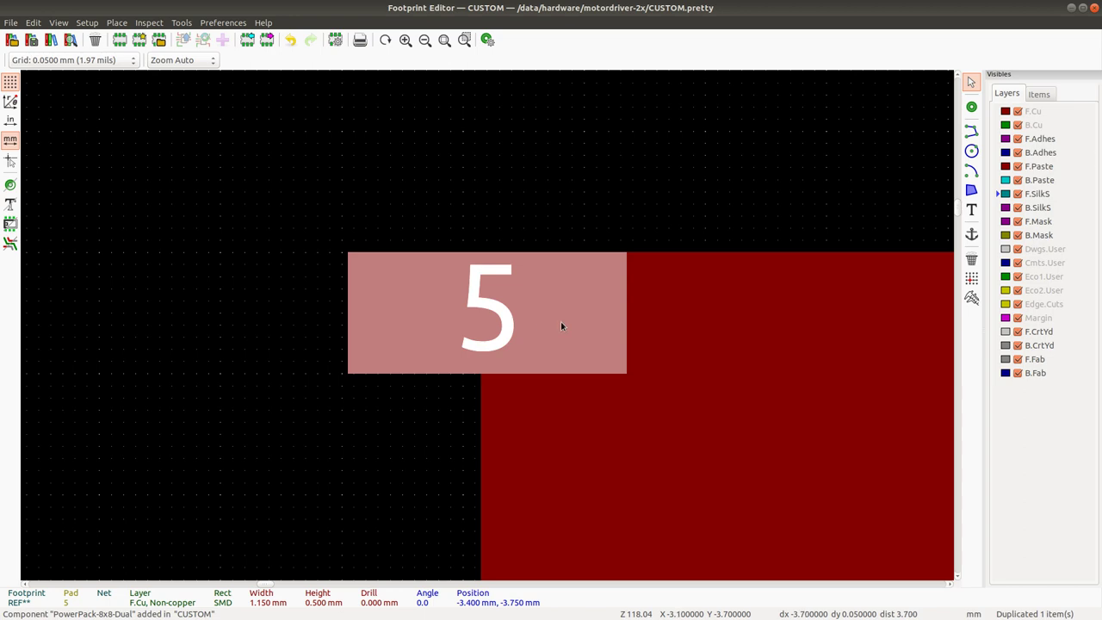
Renumber the duplicated small pad at X -3.4 mm, Y -3.75 mm as pad 6.
scroll(560, 321, down, 6)
double_click(442, 322)
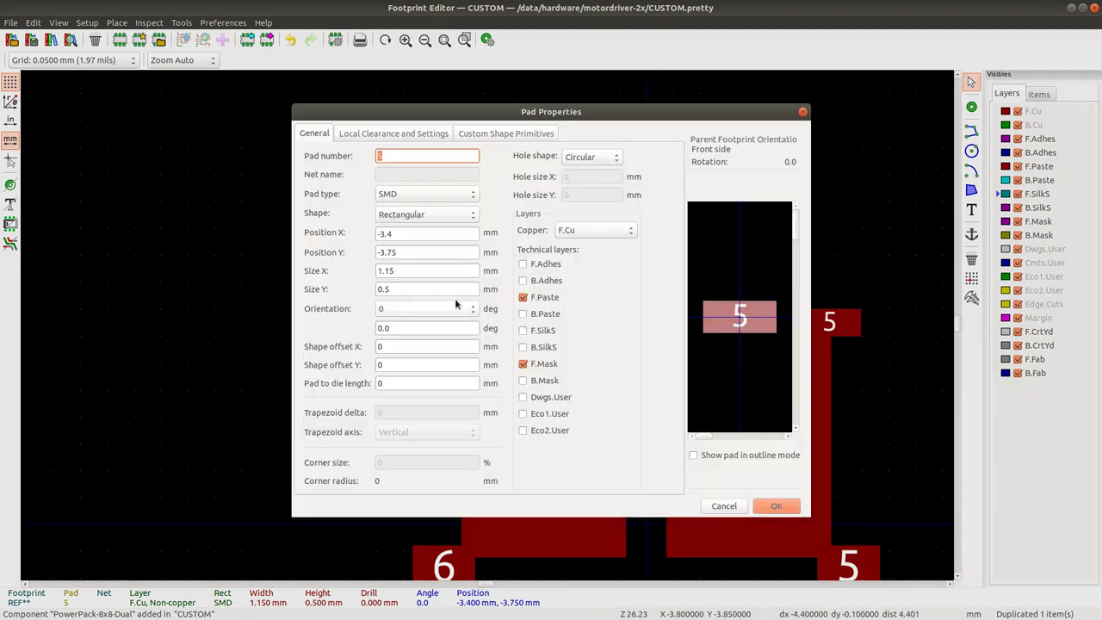
text(6)
key(Return)
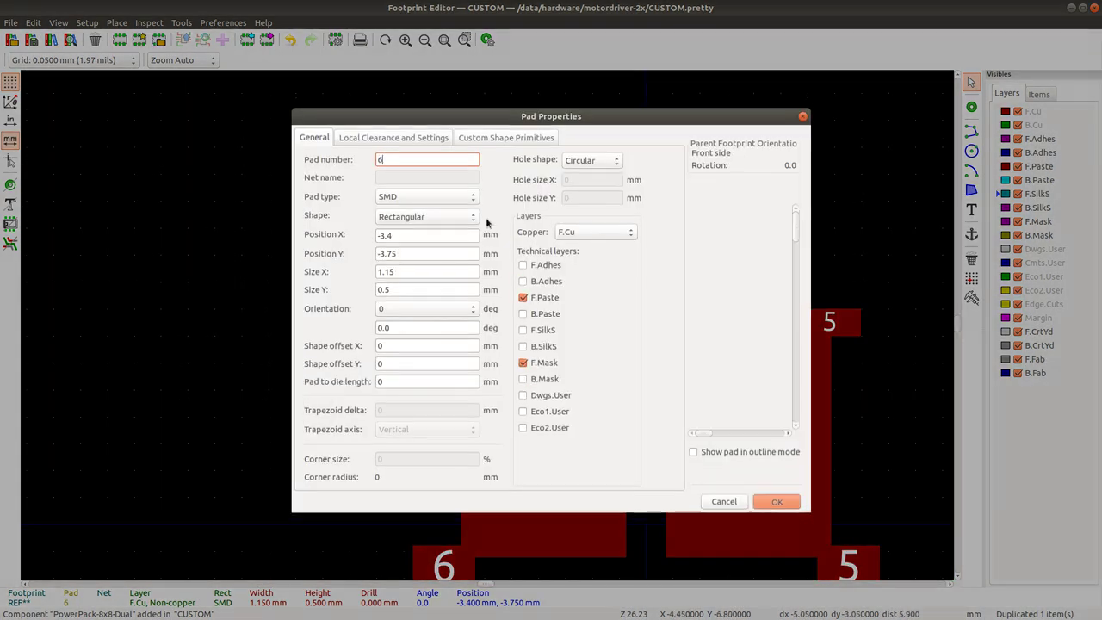
Compare the whole pad layout with Vishay's recommended PowerPAK 8 x 8L Dual pad pattern.
scroll(714, 423, up, 3)
scroll(490, 332, down, 10)
scroll(488, 331, up, 15)
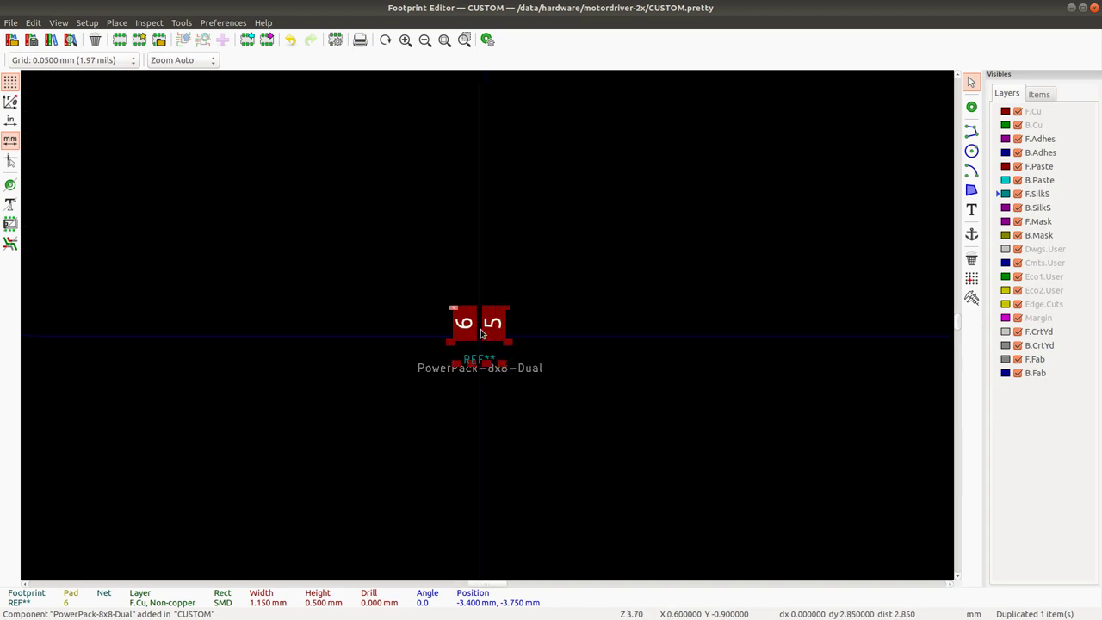
scroll(487, 329, down, 5)
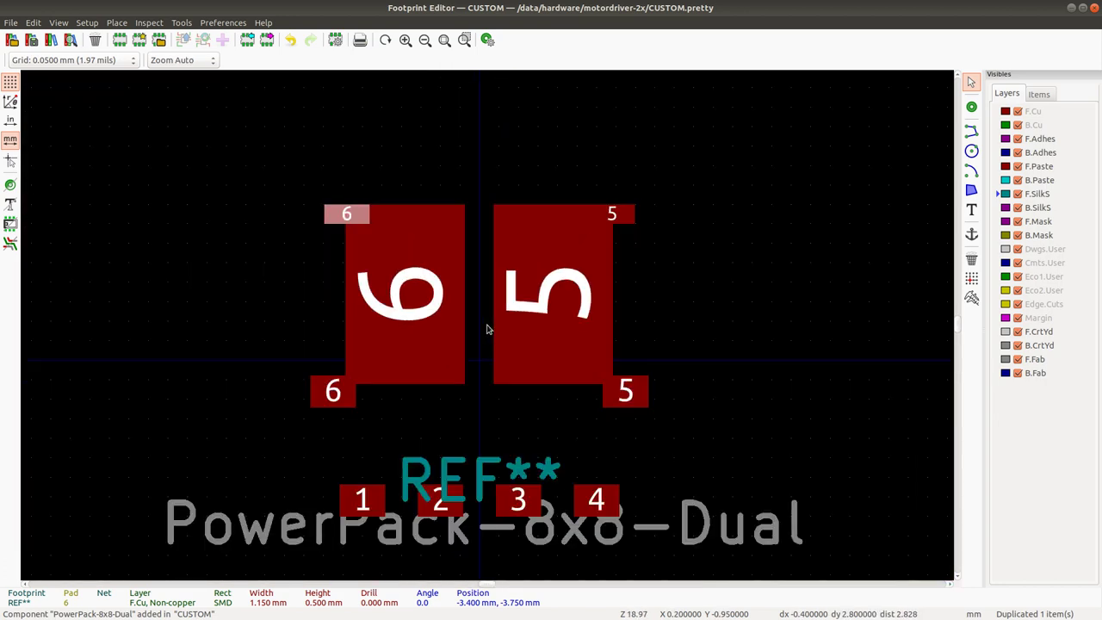
key(alt+Tab)
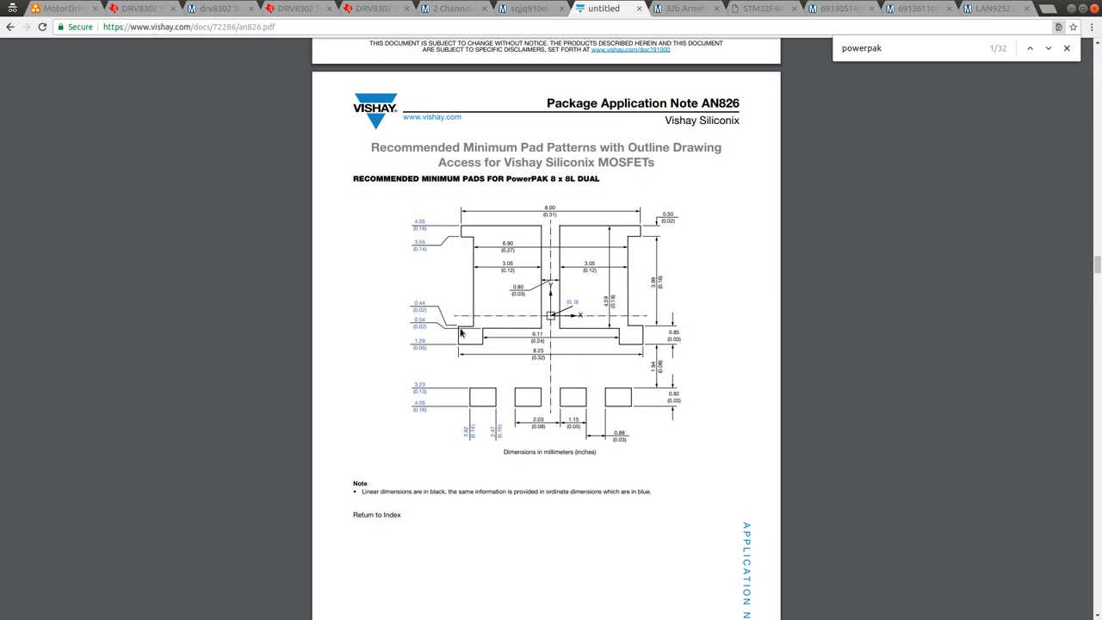
Check the lower corner pads against Vishay's drawing and move the small lower pad 6 to X -3.75 mm, Y 0.85 mm.
key(alt+Tab)
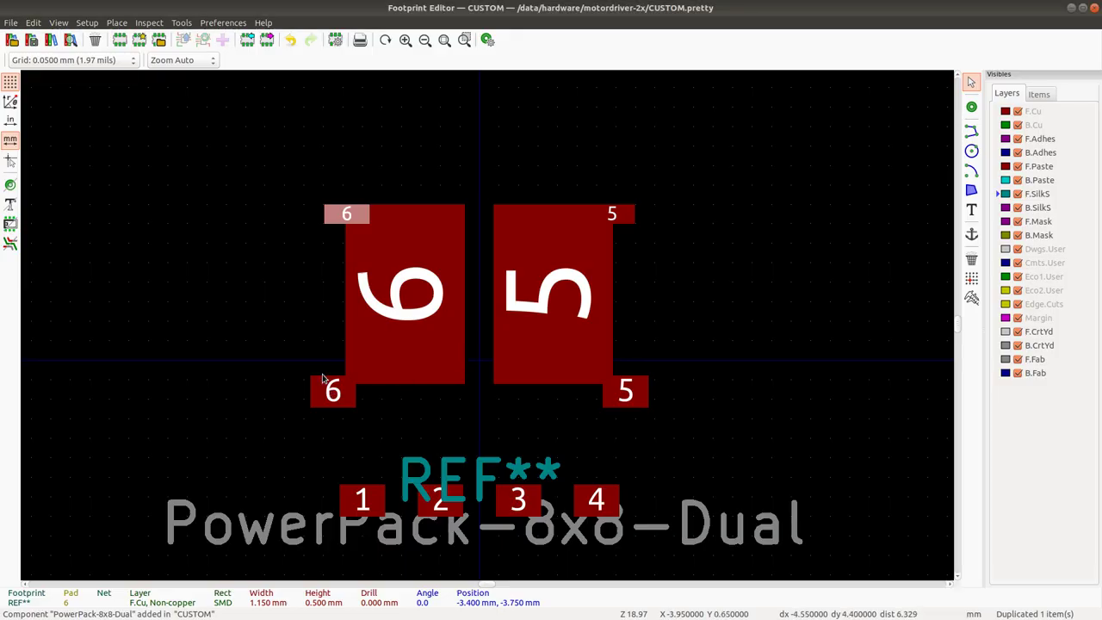
key(alt+Tab)
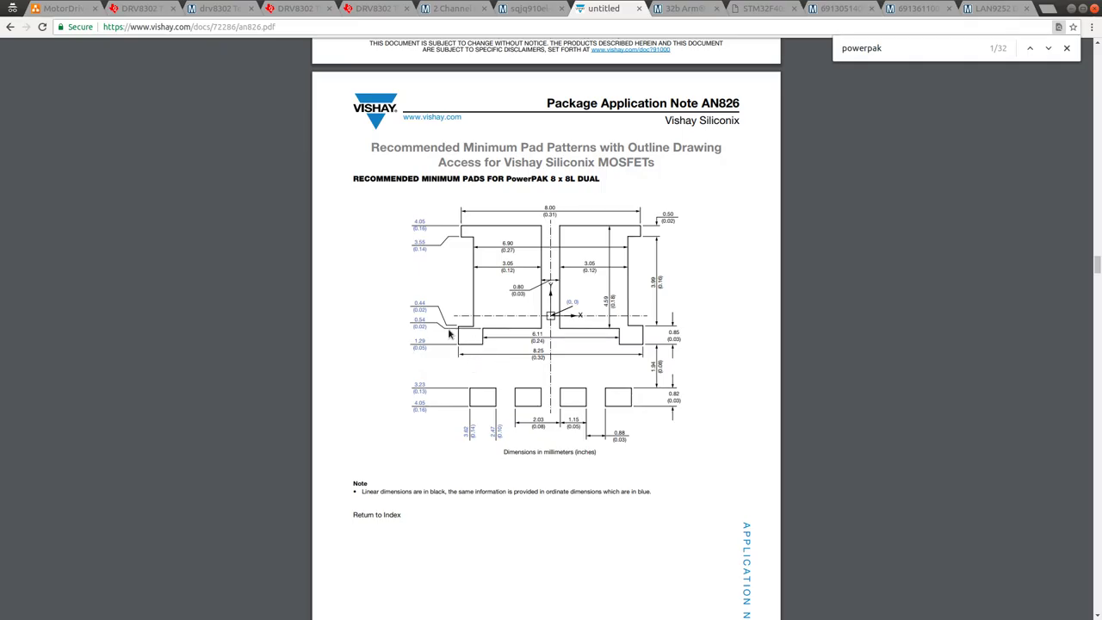
key(alt+Tab)
scroll(302, 386, up, 3)
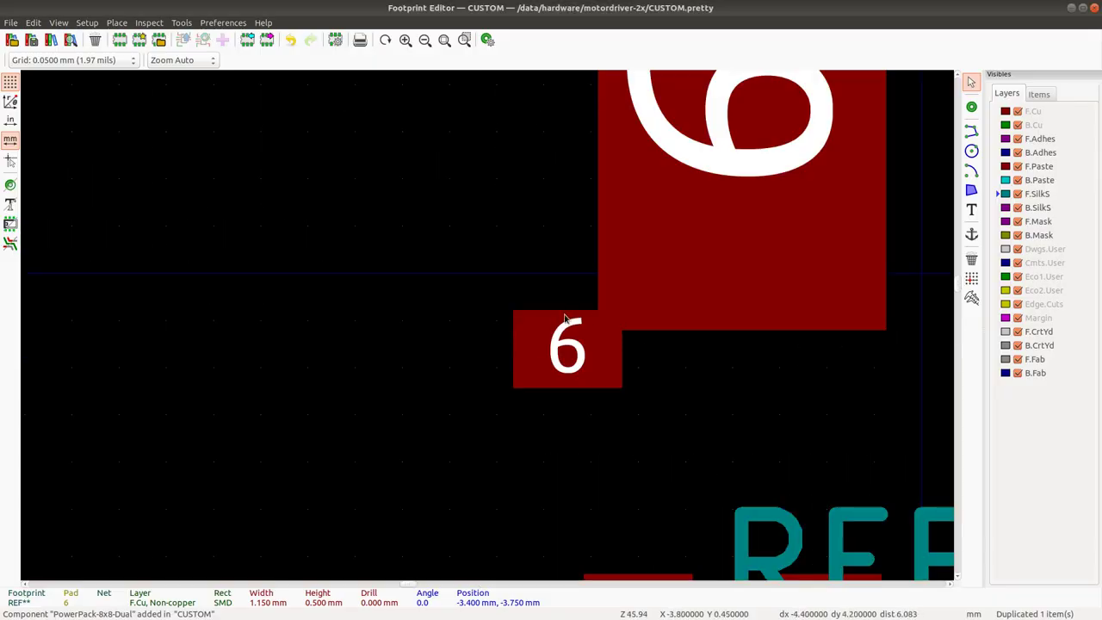
key(space)
click(573, 353)
mouse_move(576, 360)
mouse_down()
mouse_move(568, 315)
mouse_move(567, 364)
mouse_up()
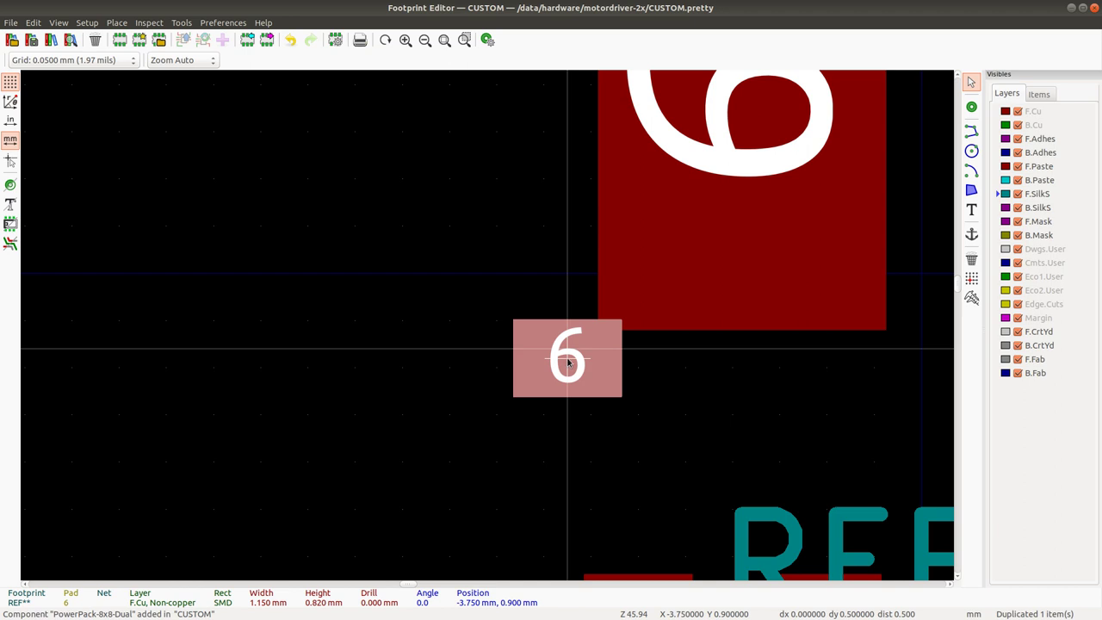
key(Up)
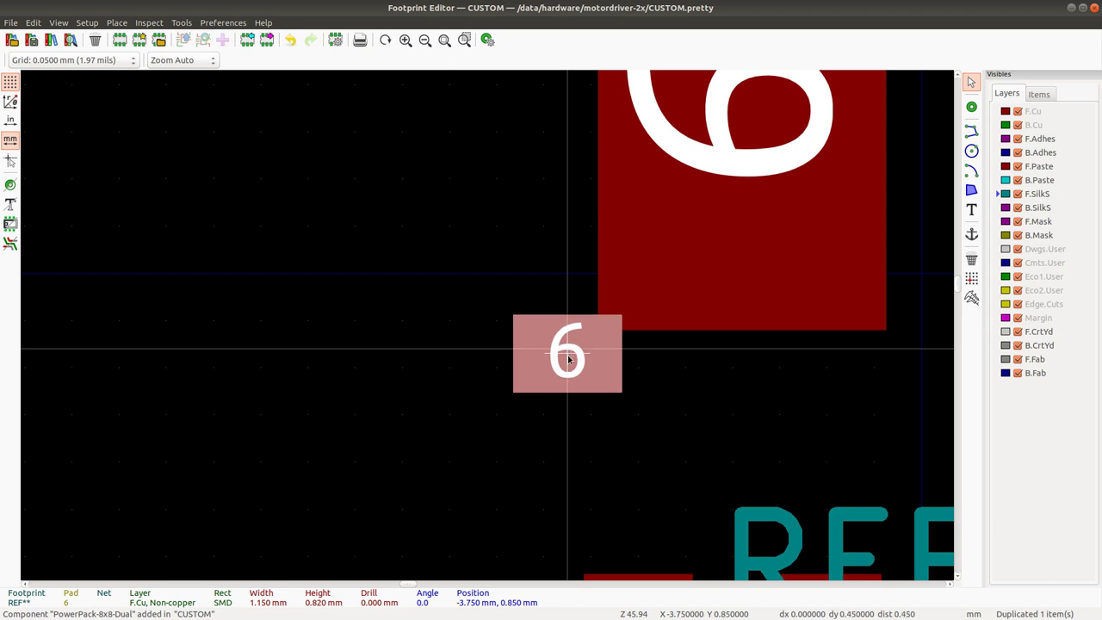
click(568, 360)
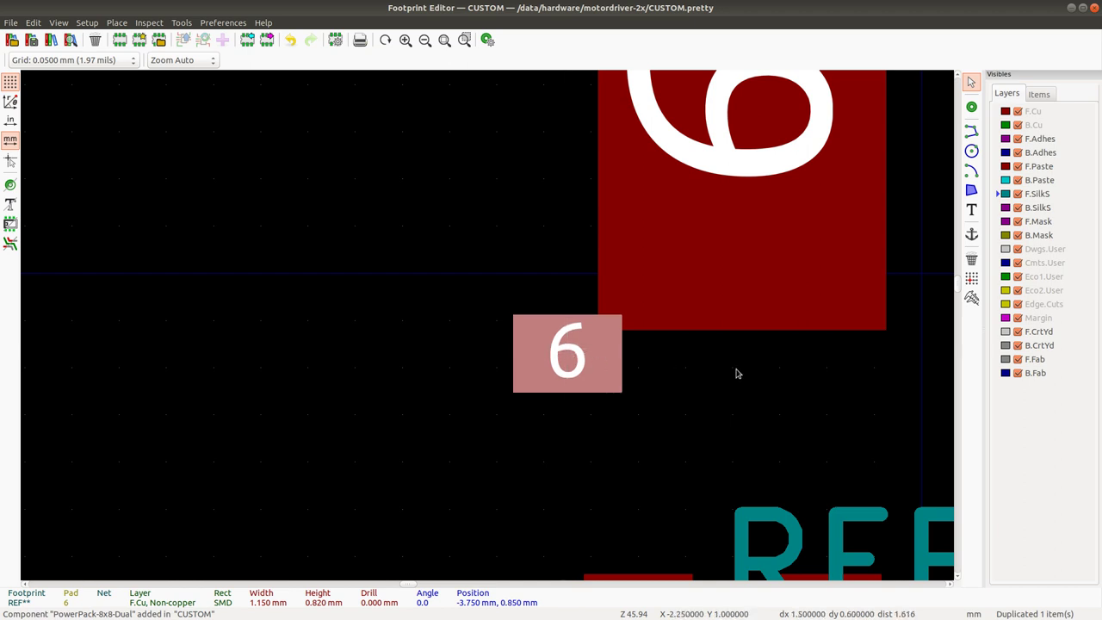
Move the small lower pad 5 to X 3.75 mm, Y 0.85 mm.
scroll(675, 342, down, 3)
middle_drag(783, 339, 470, 320)
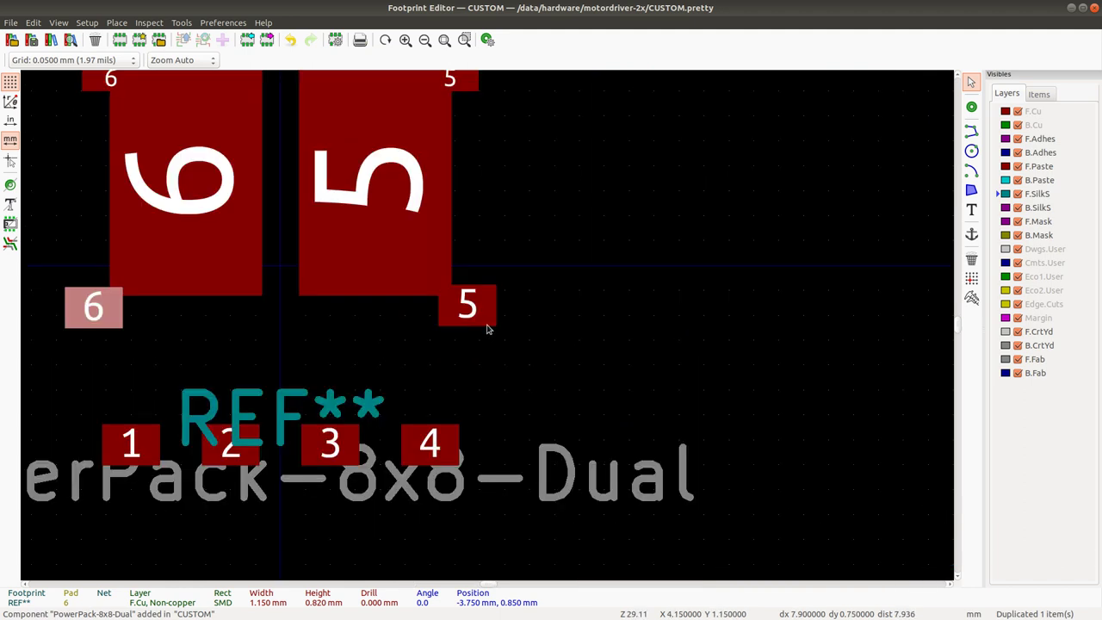
scroll(475, 267, up, 3)
click(476, 266)
scroll(422, 234, down, 3)
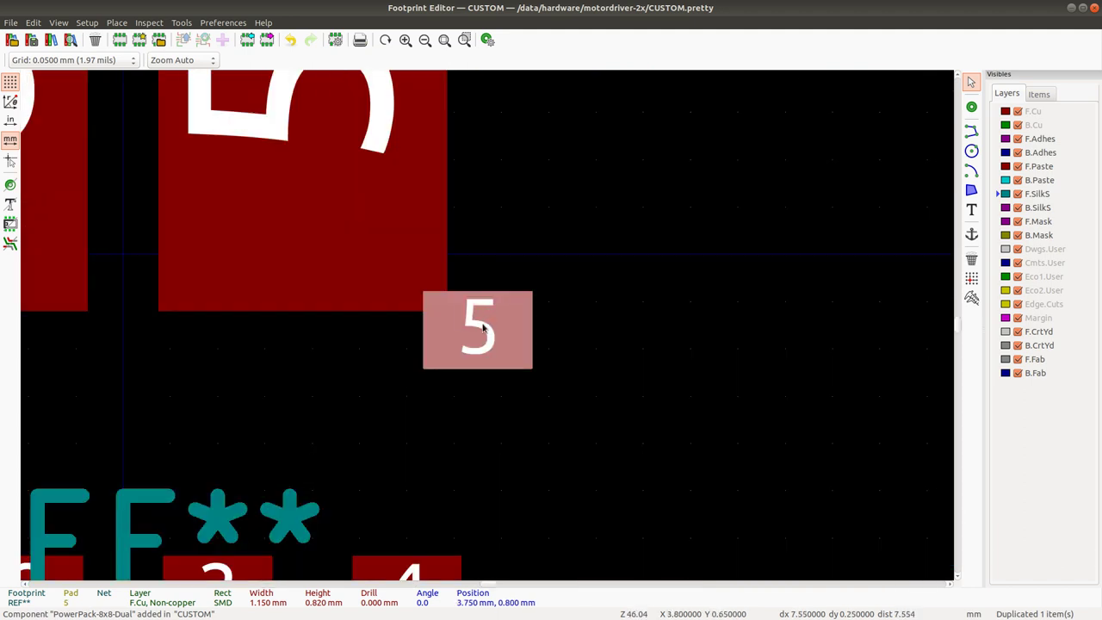
key(m)
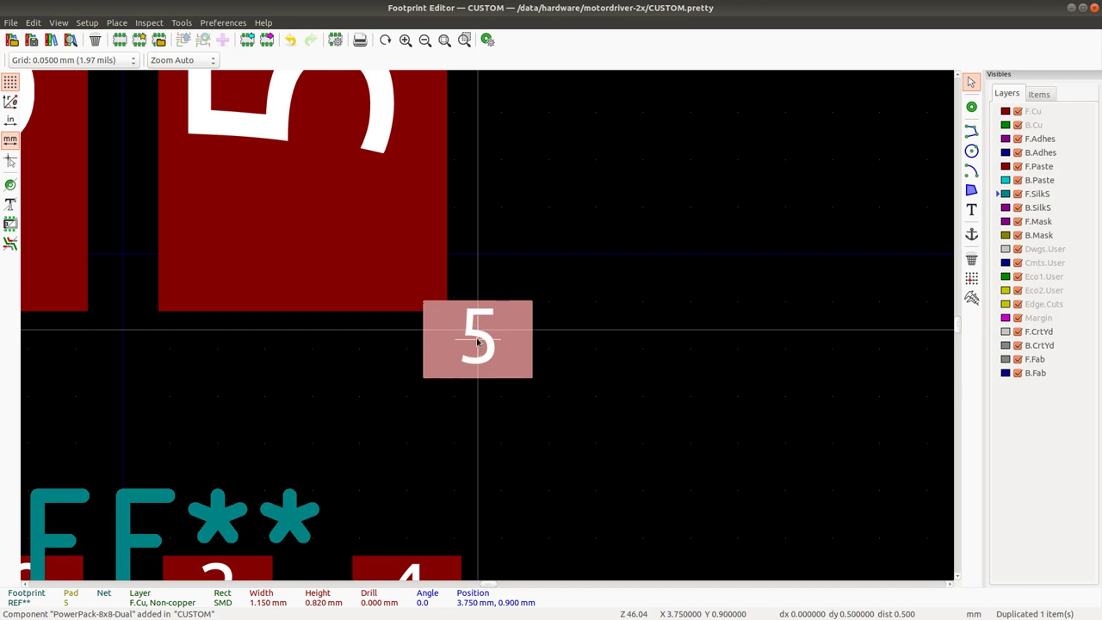
click(477, 338)
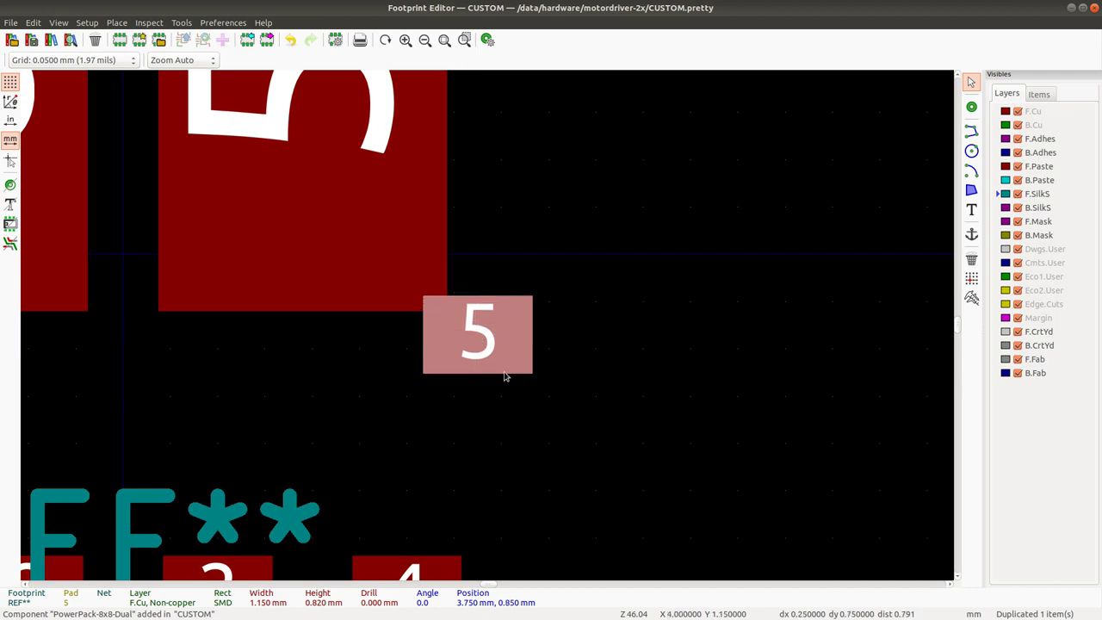
Save the footprint as PowerPack-8x8-Dual in the CUSTOM library.
scroll(504, 374, down, 5)
key(Escape)
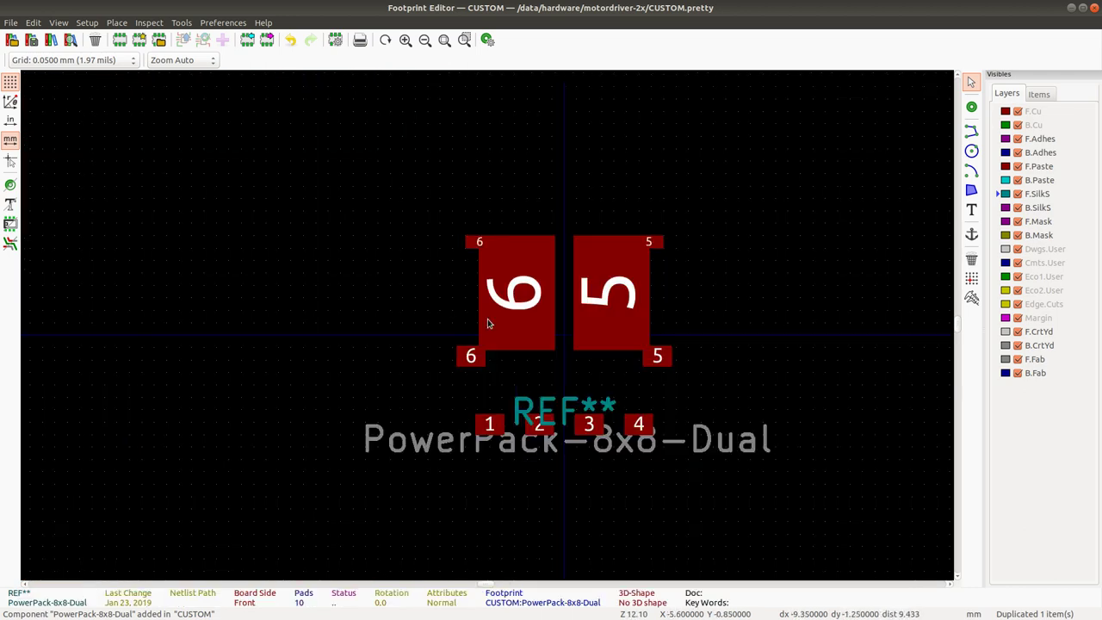
key(ctrl+s)
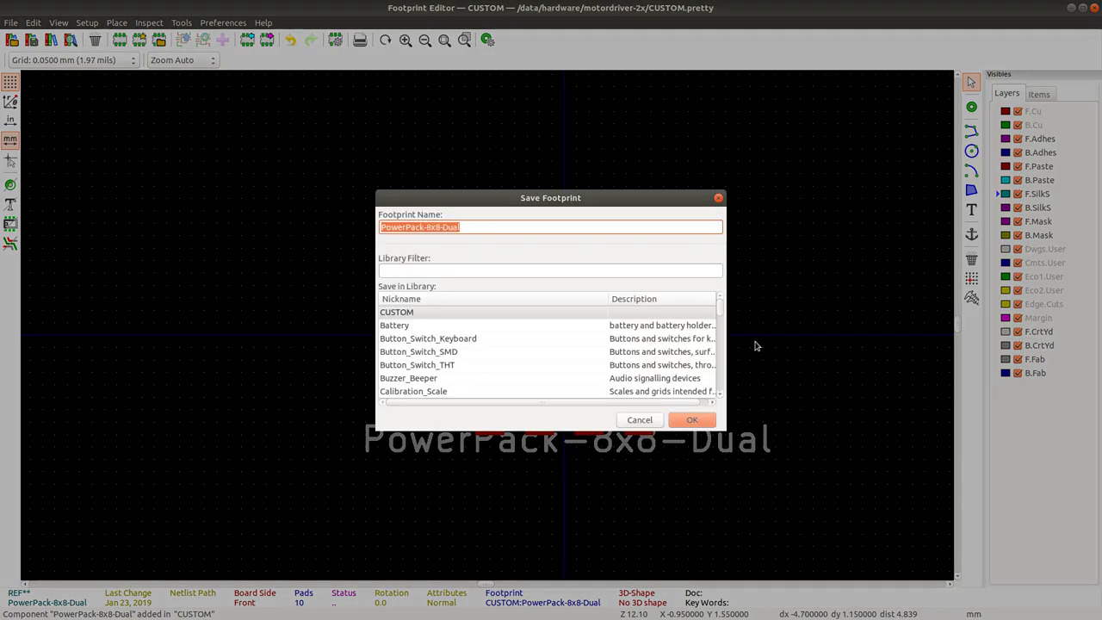
click(694, 420)
Recheck the lower pad spacing in Vishay's drawing and shift the small lower pad 6 inward to X -3.65 mm, Y 0.85 mm.
key(alt+Tab)
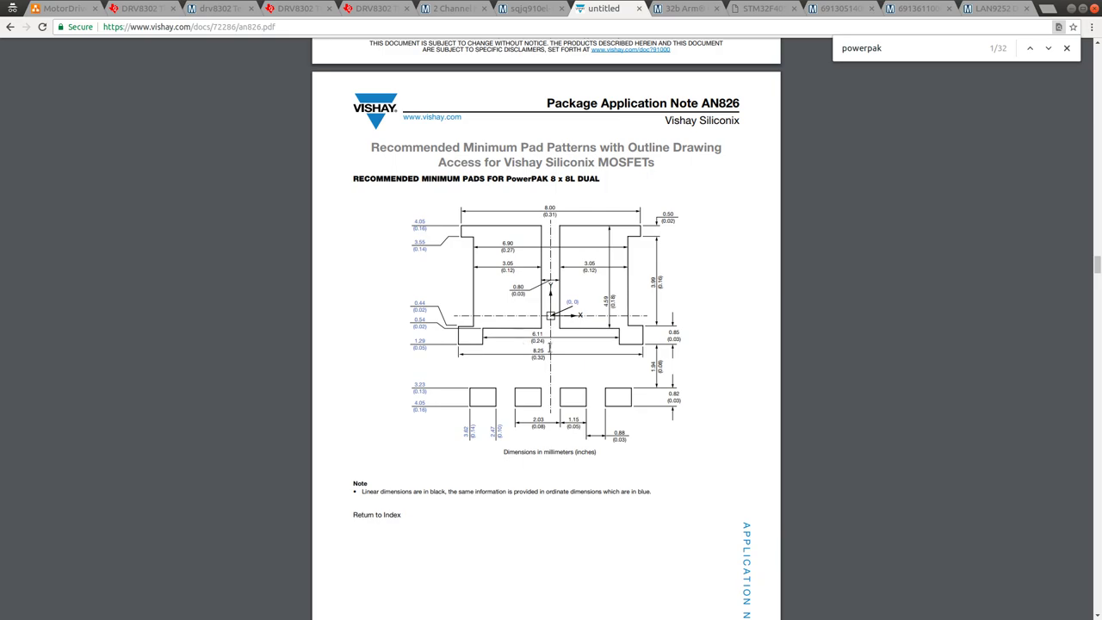
key(alt+Tab)
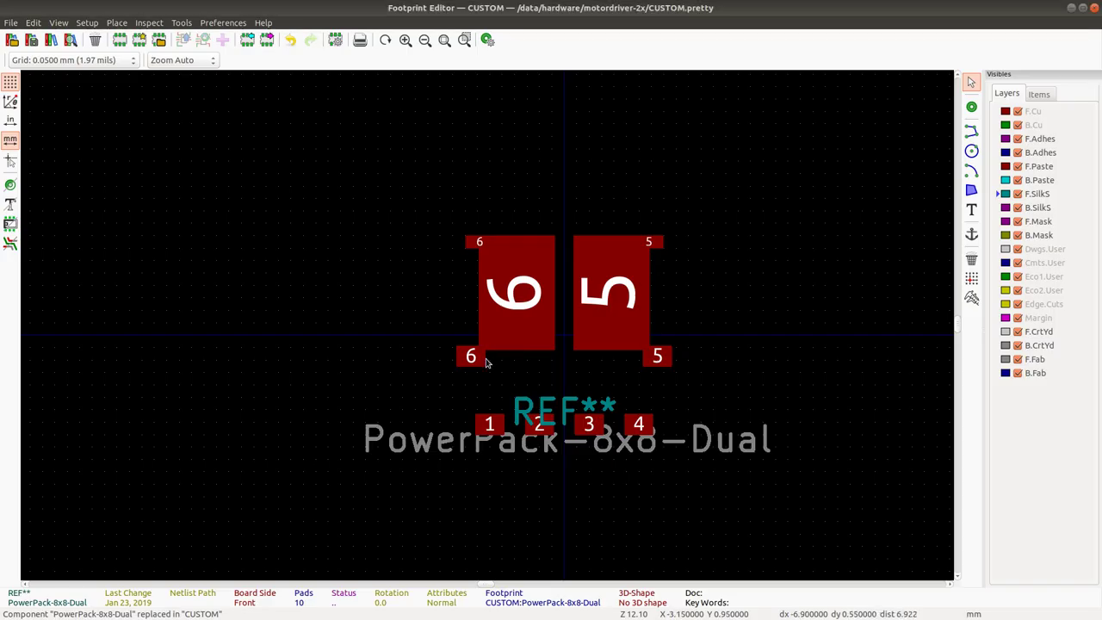
key(space)
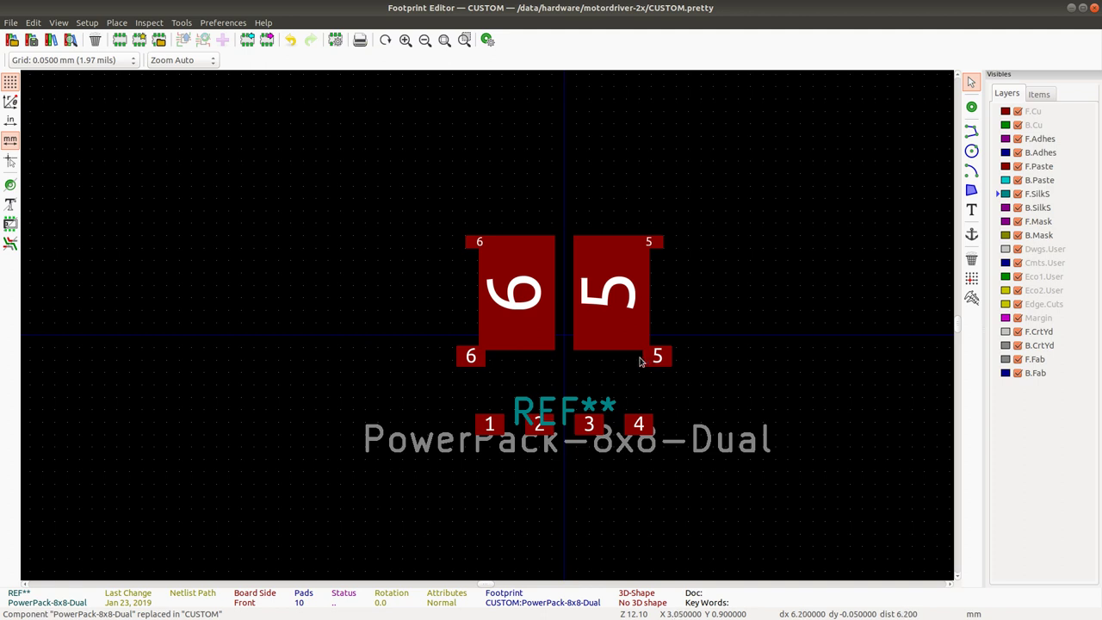
key(alt+Tab)
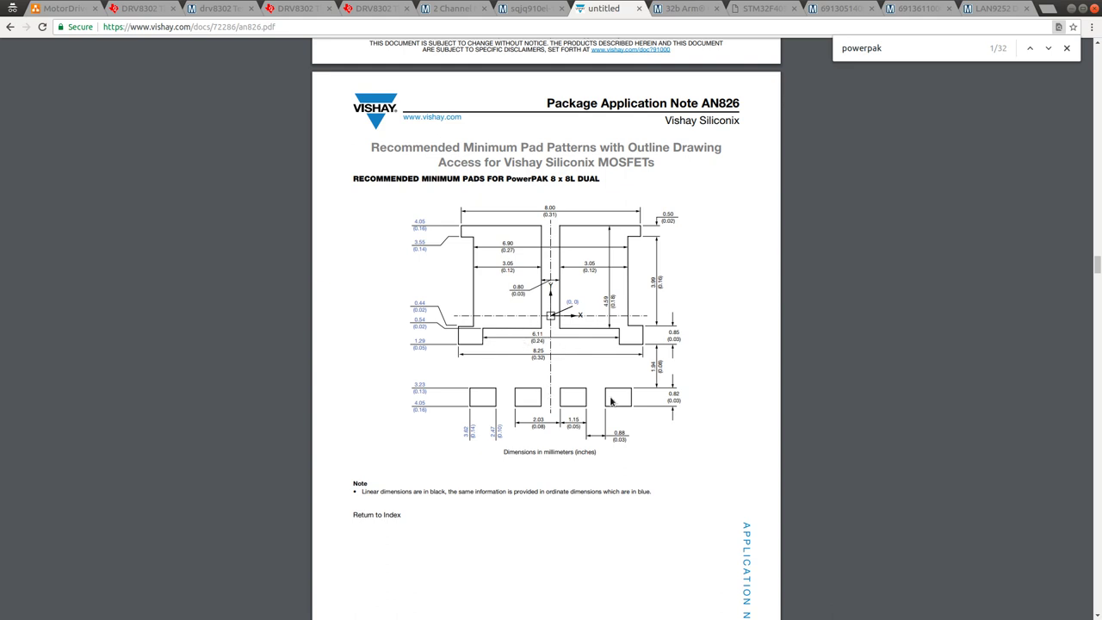
key(alt+Tab)
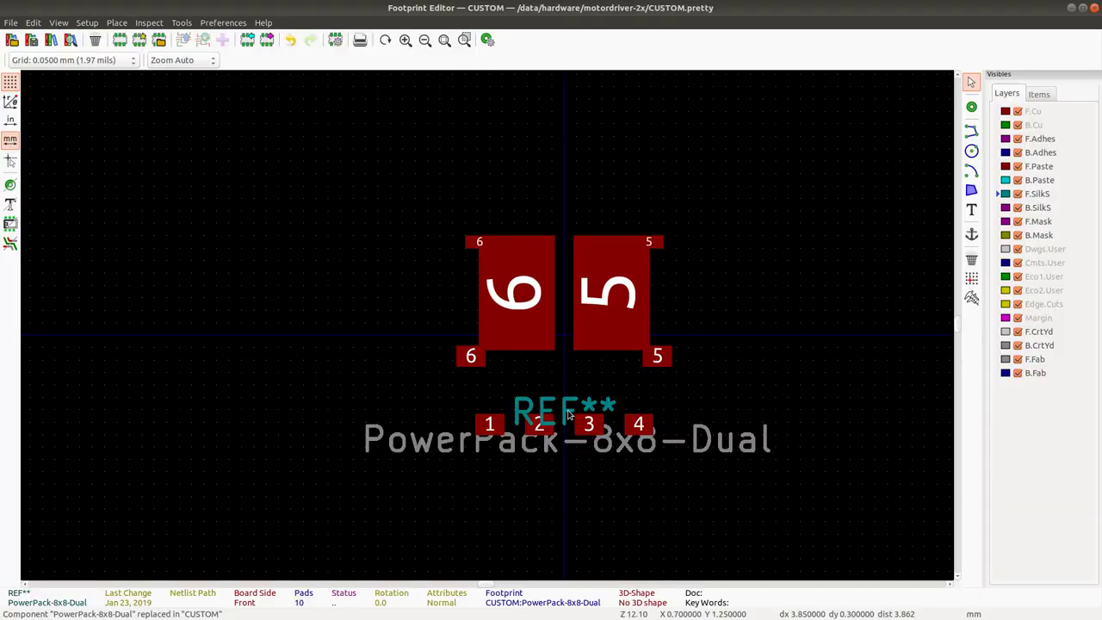
click(475, 360)
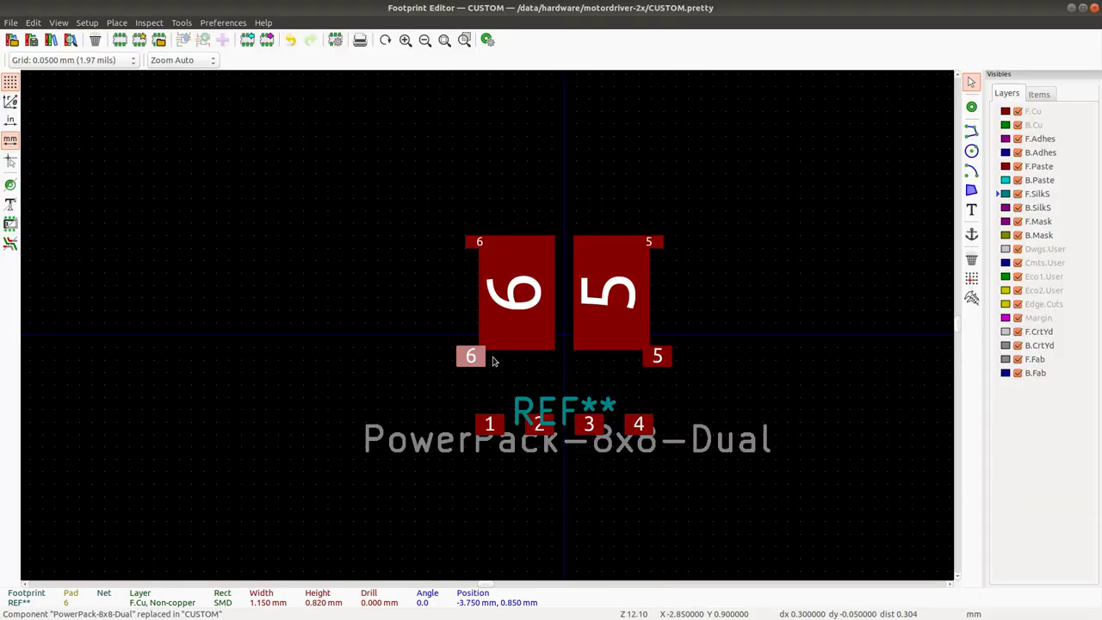
scroll(487, 330, up, 3)
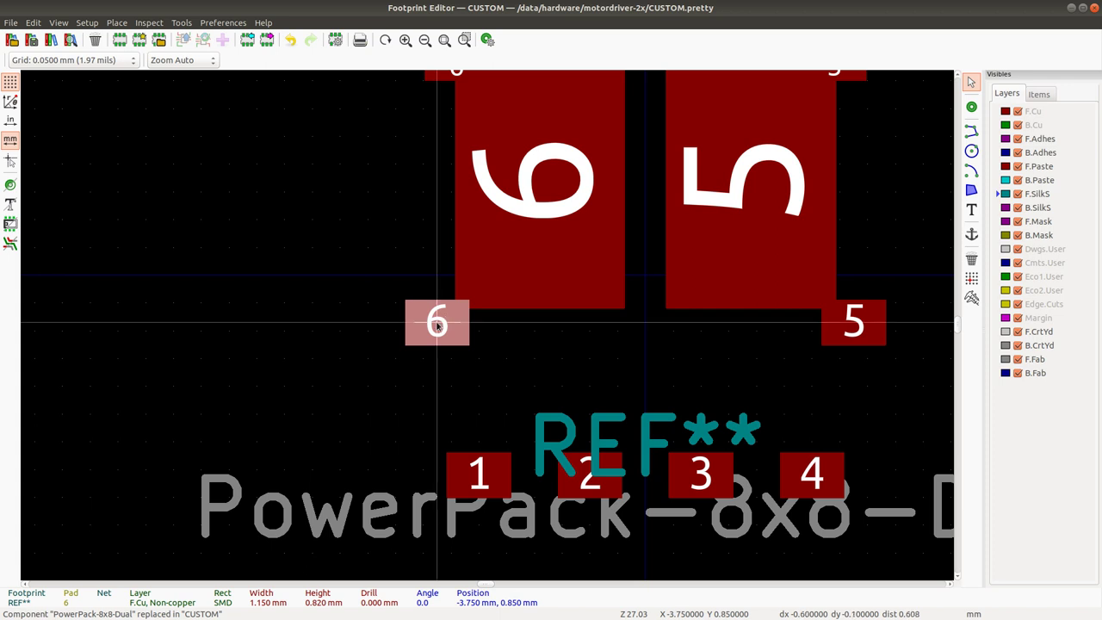
key(m)
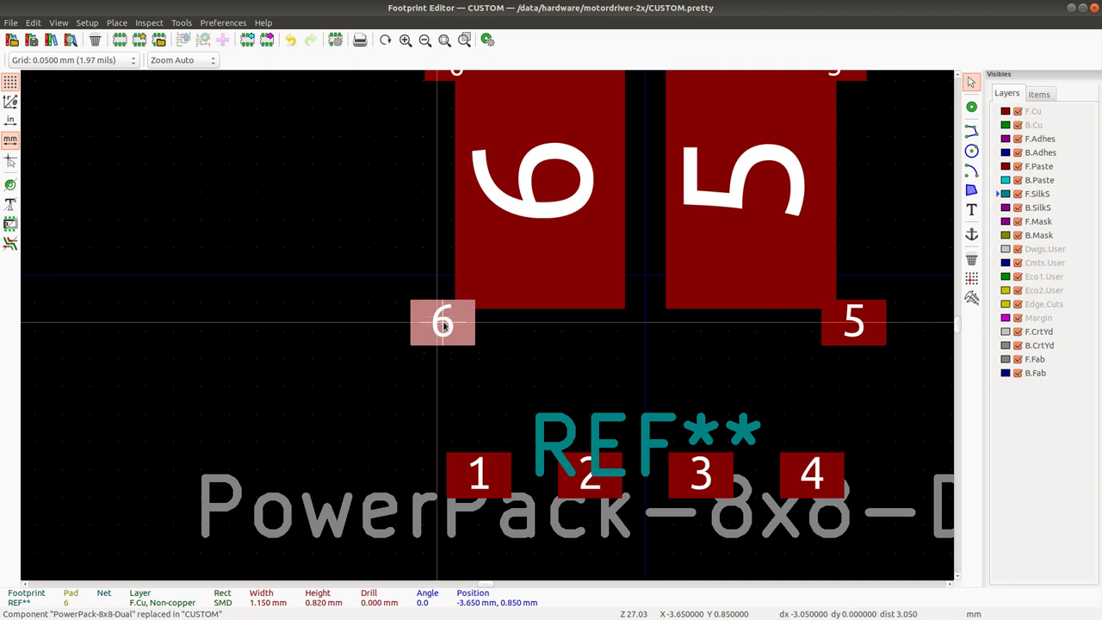
click(443, 322)
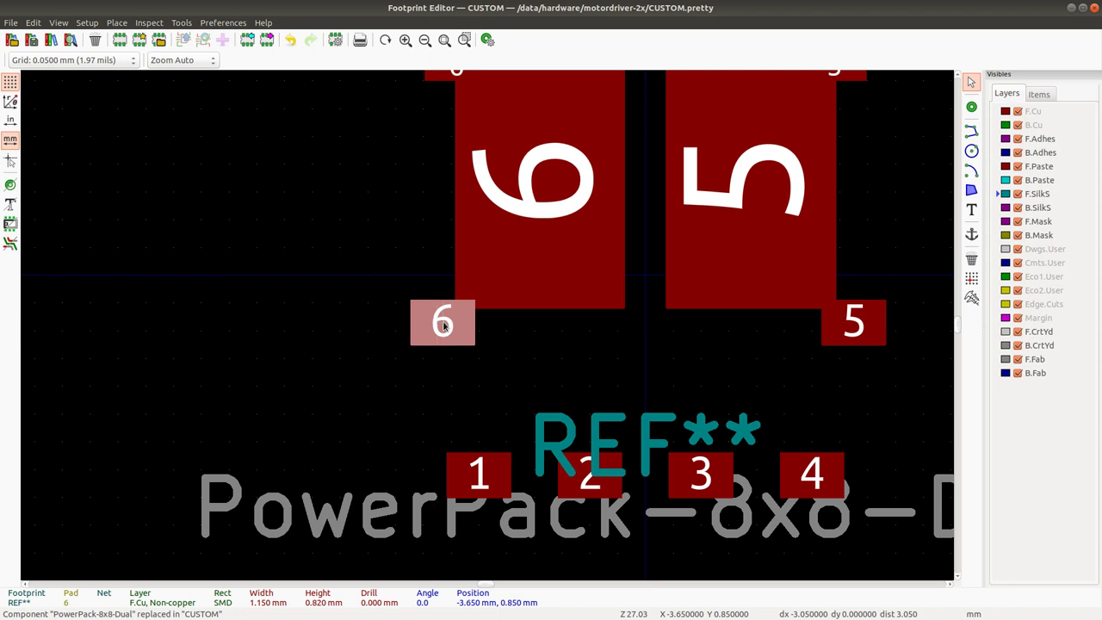
Shift the small lower pad 5 inward to X 3.65 mm, Y 0.85 mm.
click(853, 328)
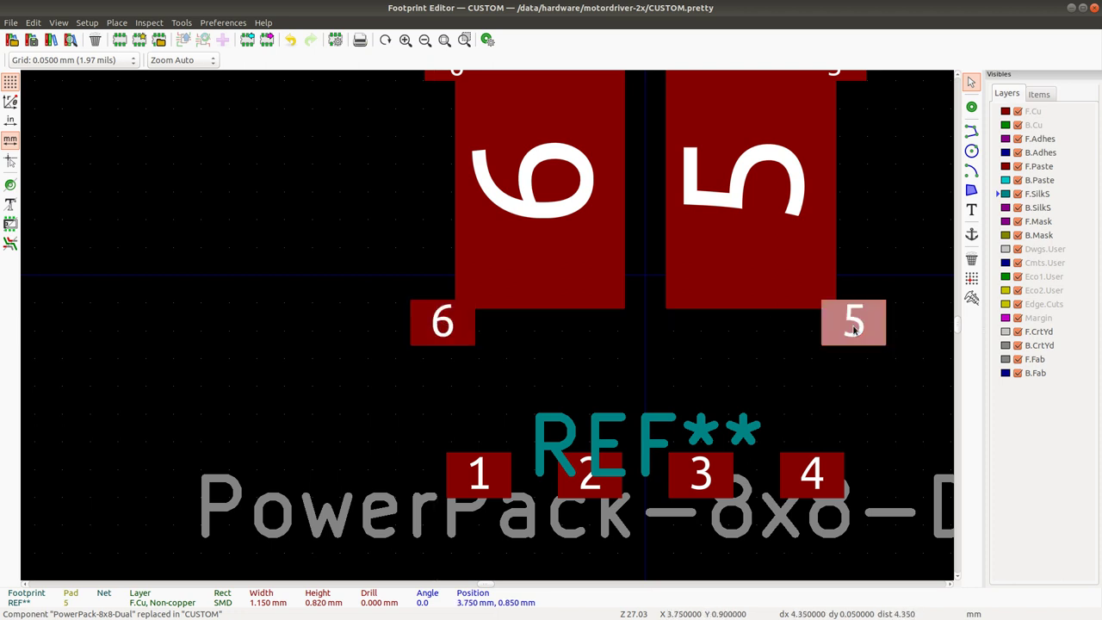
key(m)
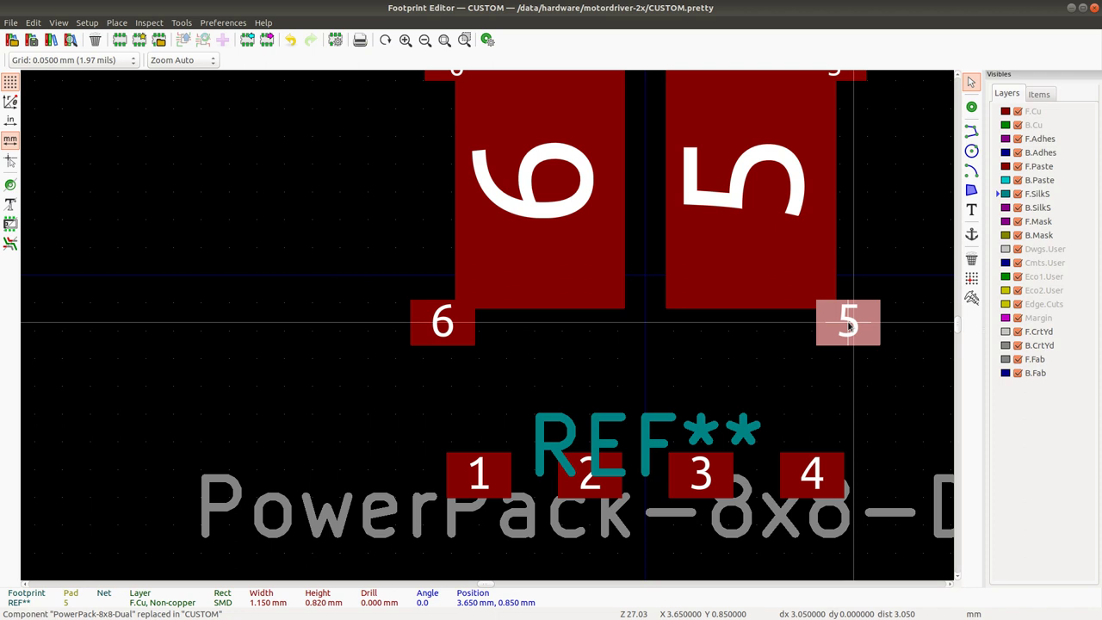
click(848, 324)
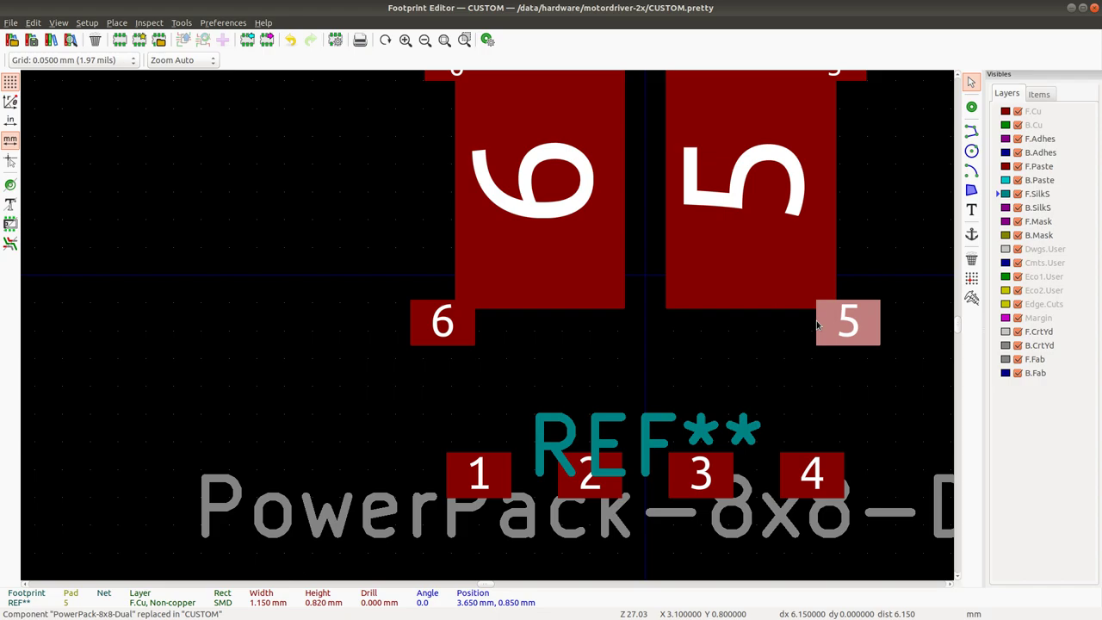
Check the pad layout against Vishay's drawing, save PowerPack-8x8-Dual again in the CUSTOM library, and close the Footprint Editor.
key(alt+Tab)
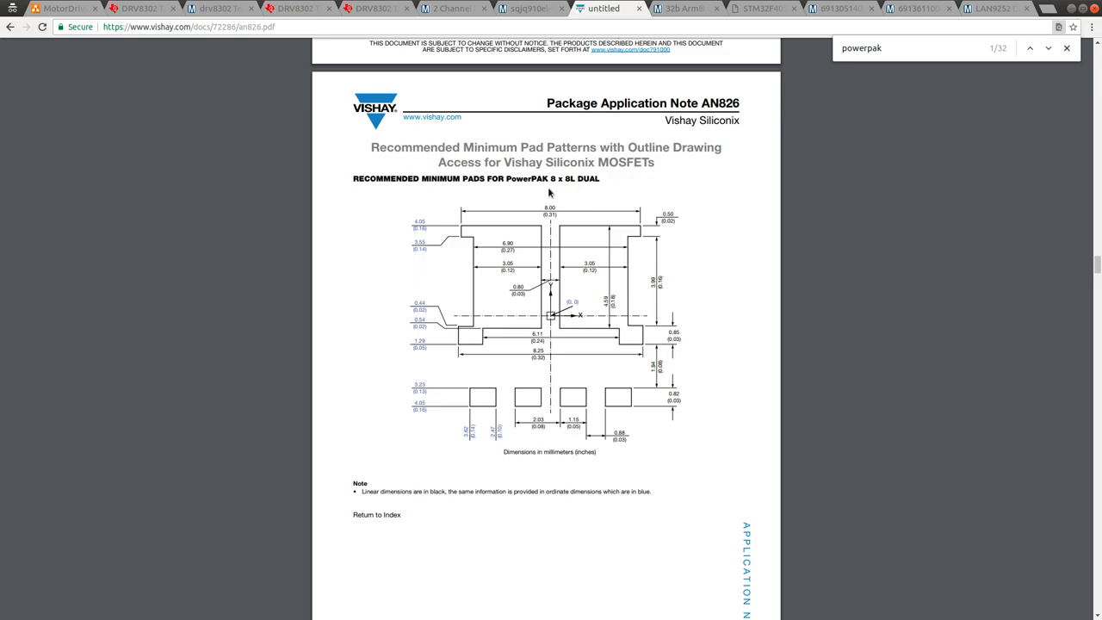
key(alt+Tab)
scroll(428, 81, down, 1)
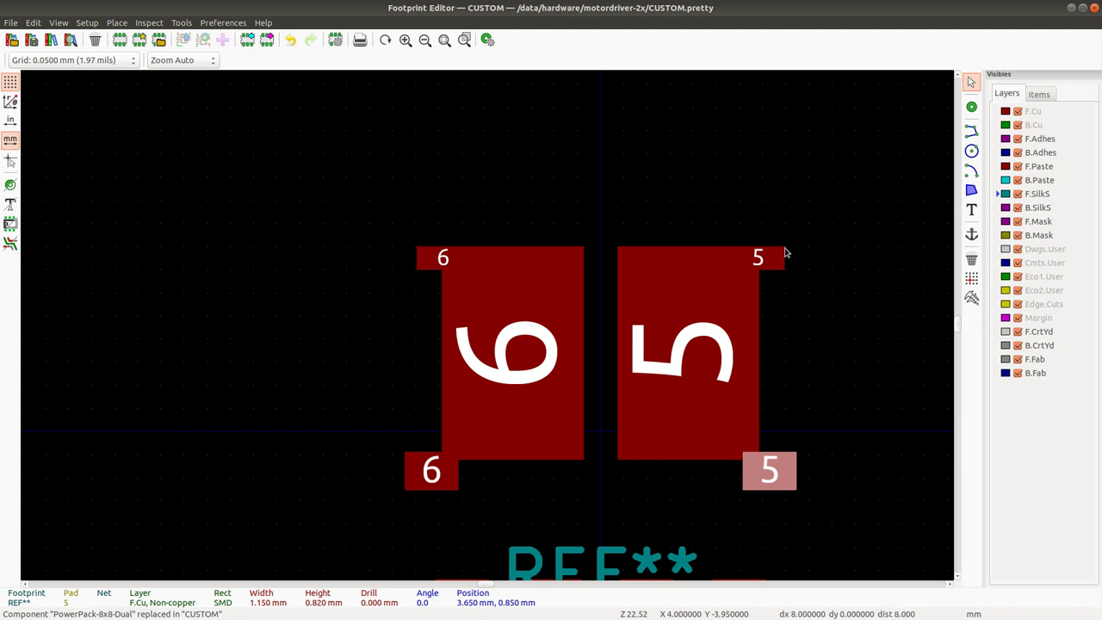
scroll(672, 298, down, 1)
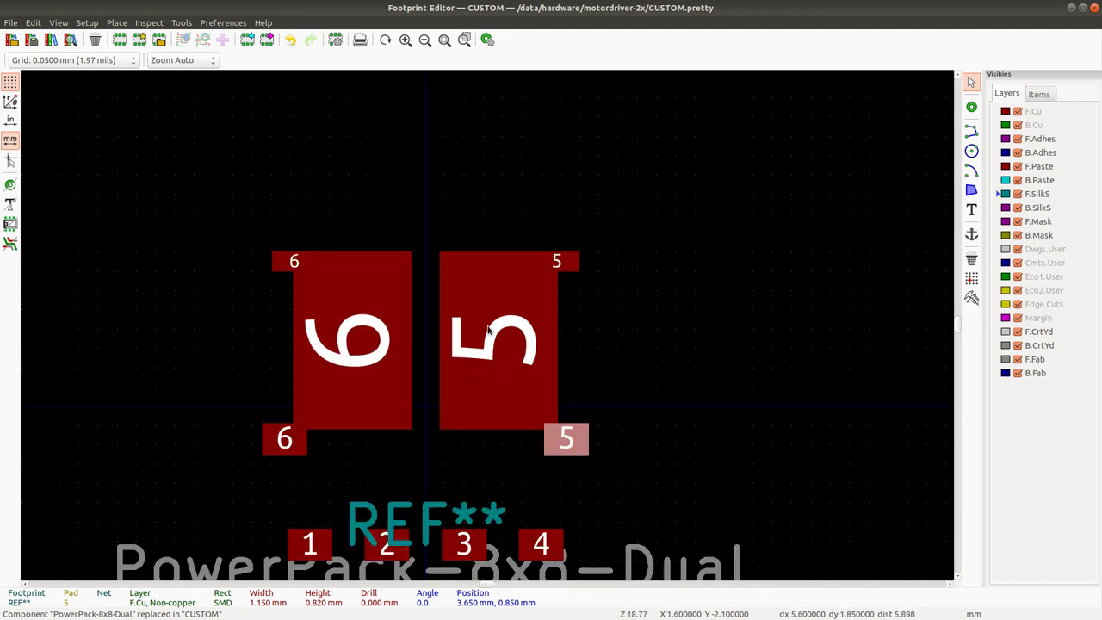
click(536, 249)
key(ctrl+s)
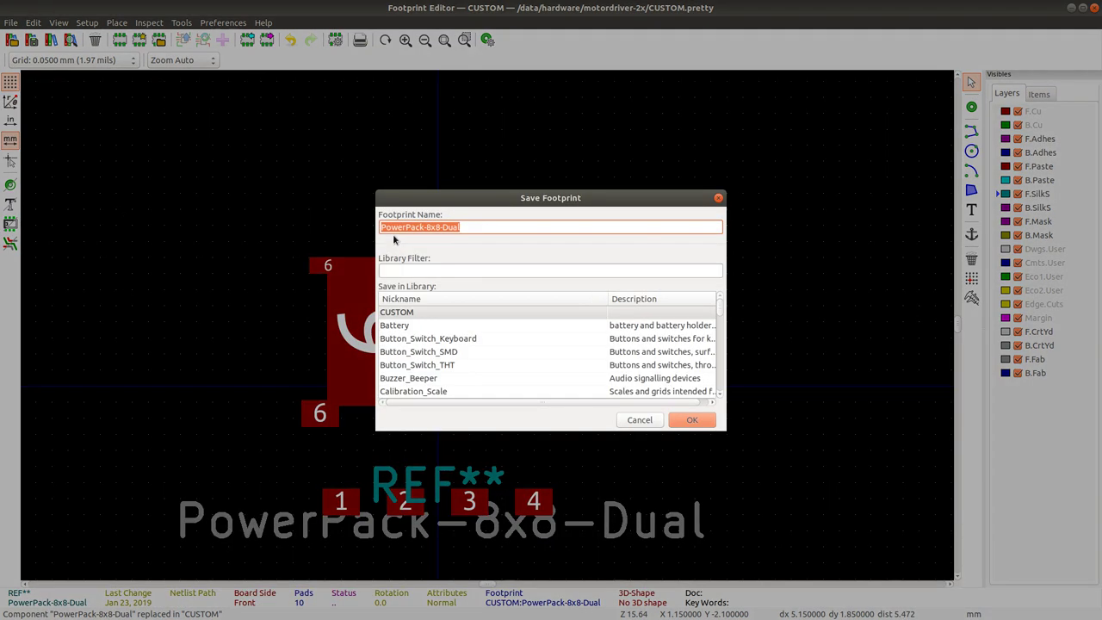
click(708, 420)
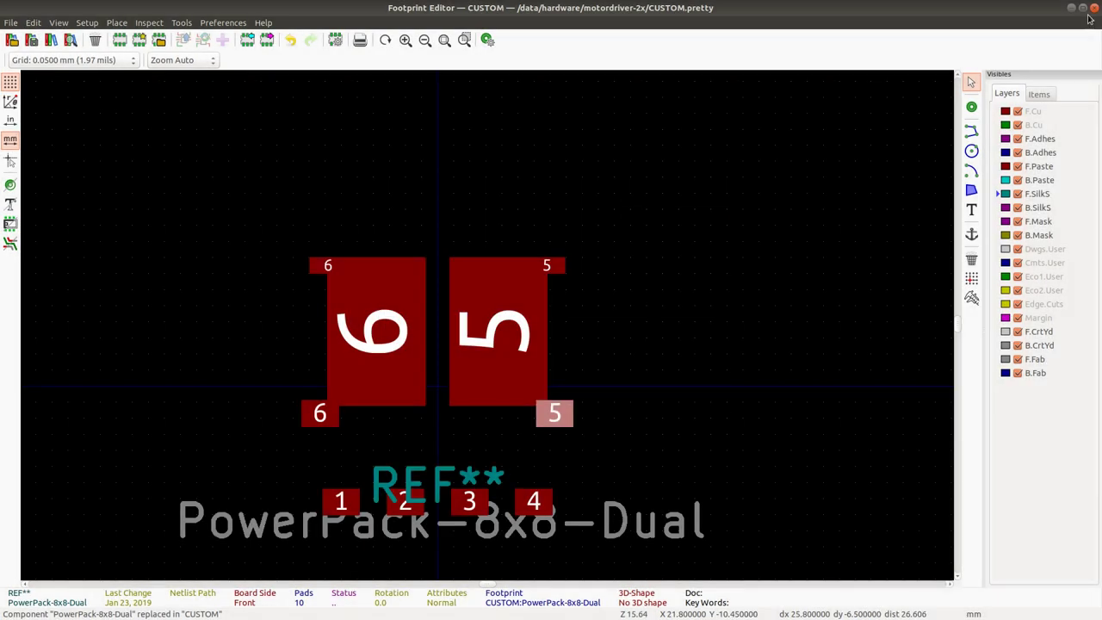
click(1095, 8)
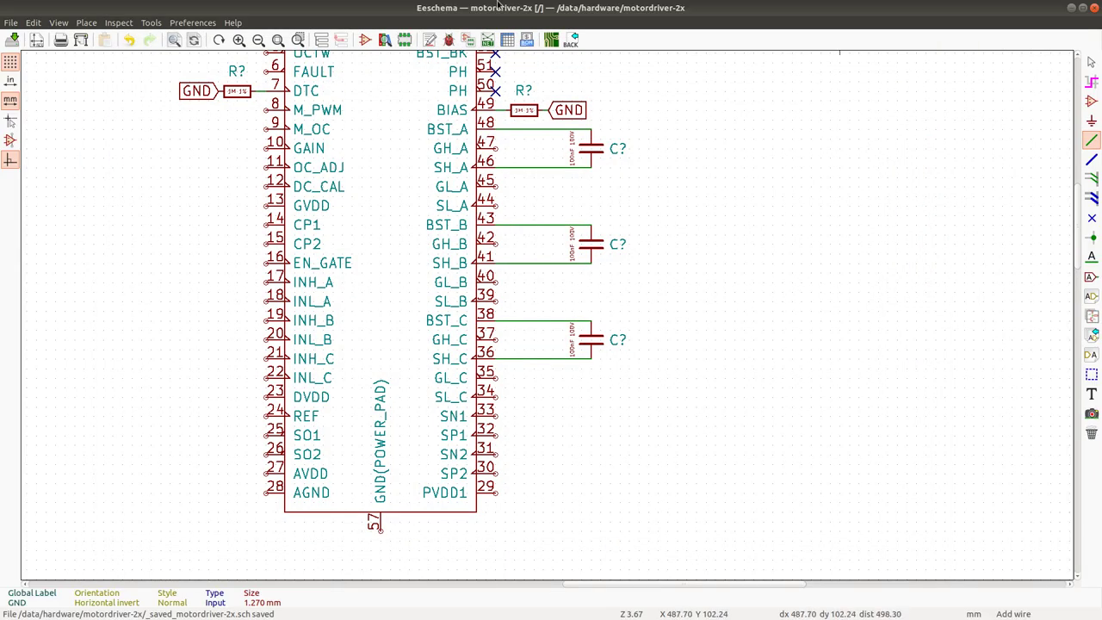
Assign the CUSTOM library footprint PowerPack-8x8-Dual to the Q_NMOS_2X_100V_70A symbol and close the Symbol Library Editor.
click(365, 41)
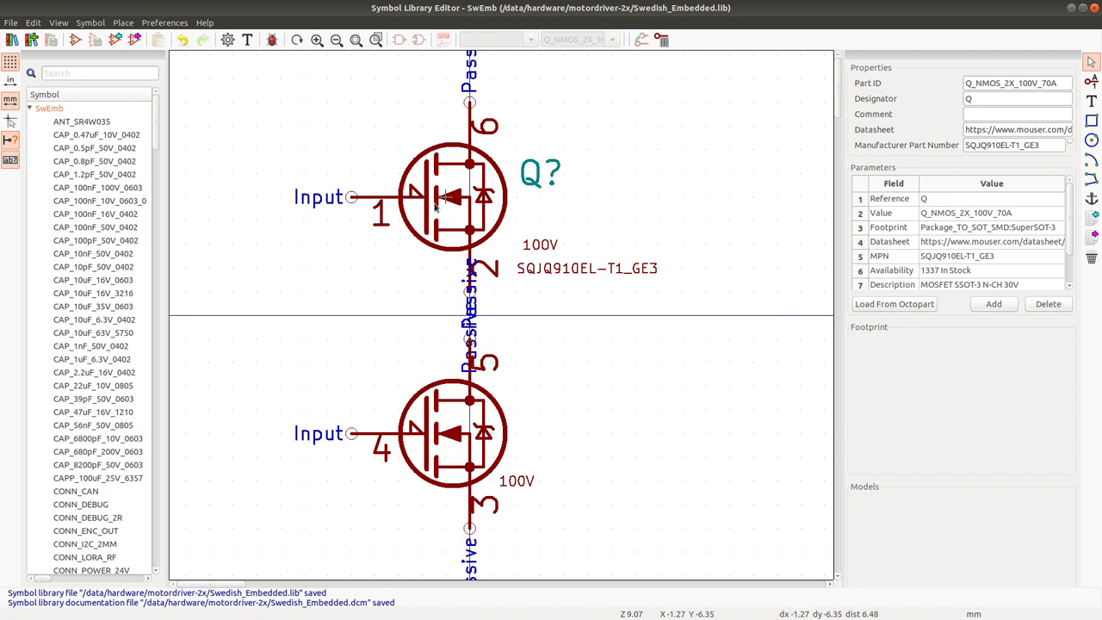
click(247, 39)
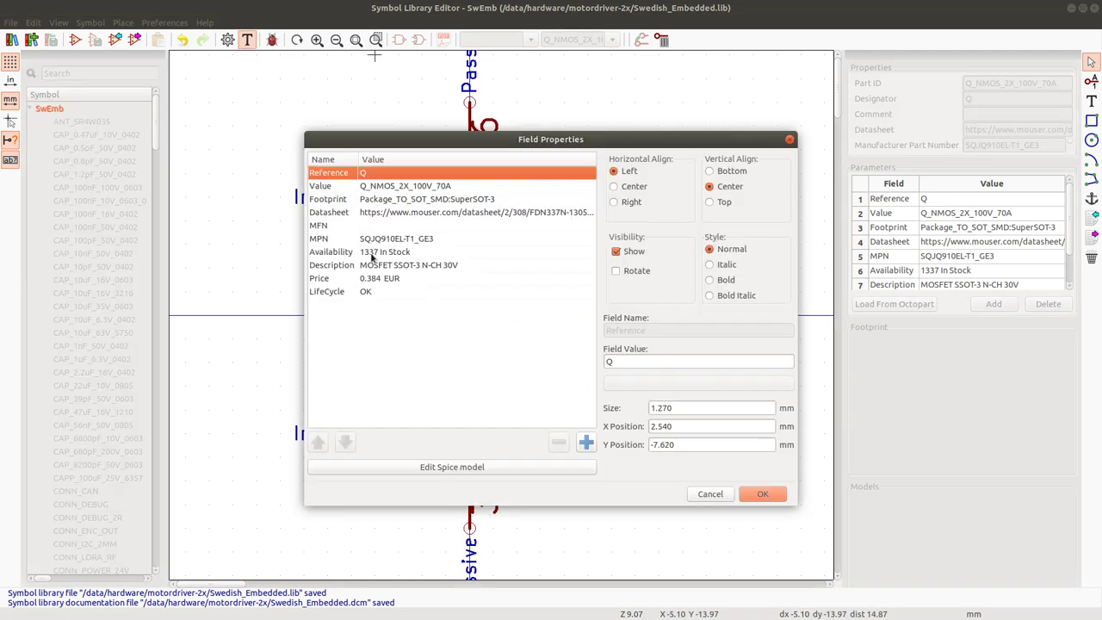
click(402, 199)
click(696, 383)
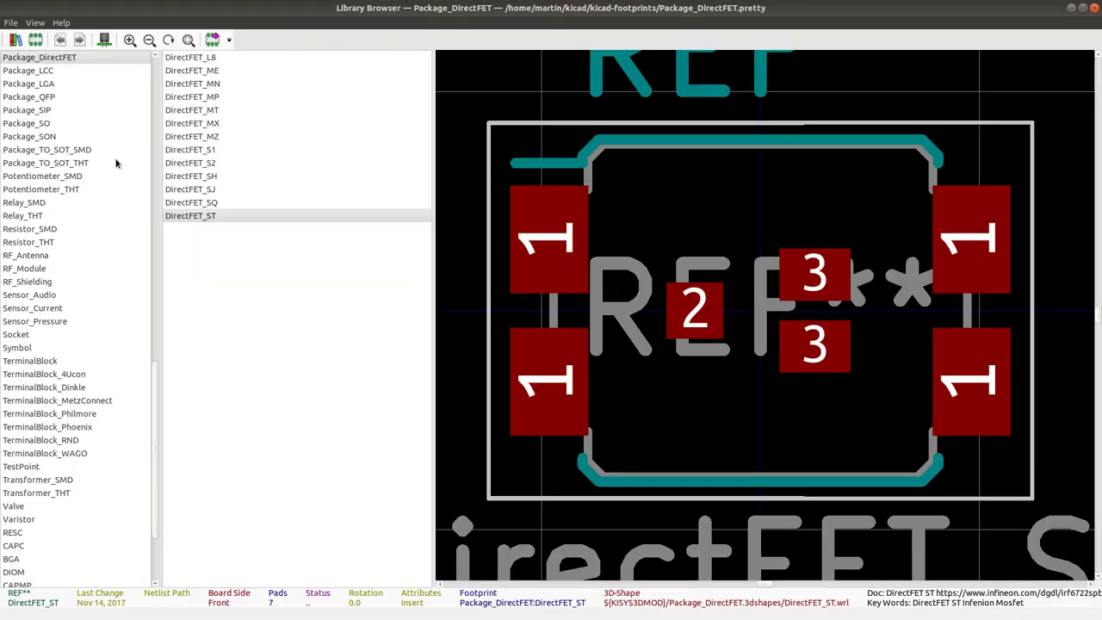
scroll(104, 153, up, 5)
scroll(105, 153, up, 3)
scroll(43, 69, up, 10)
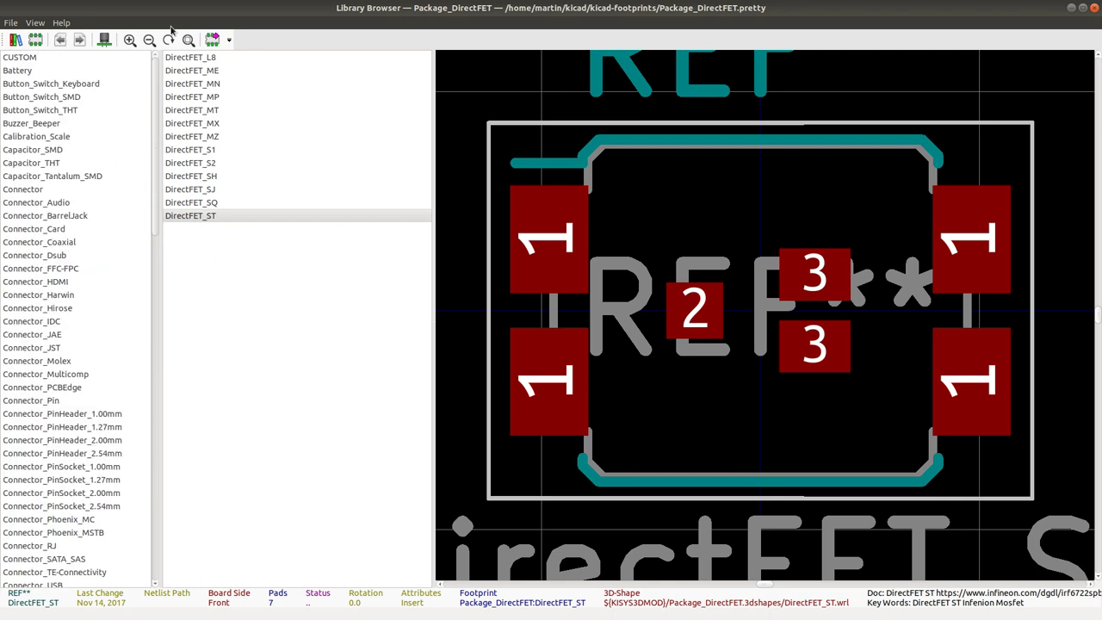
click(37, 58)
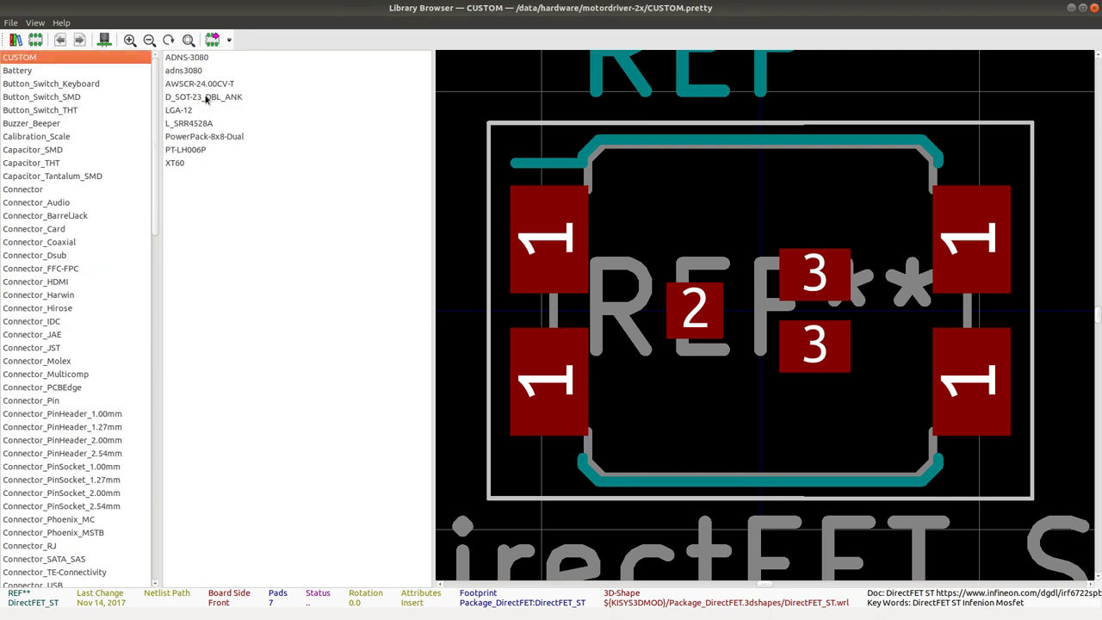
click(199, 136)
key(Escape)
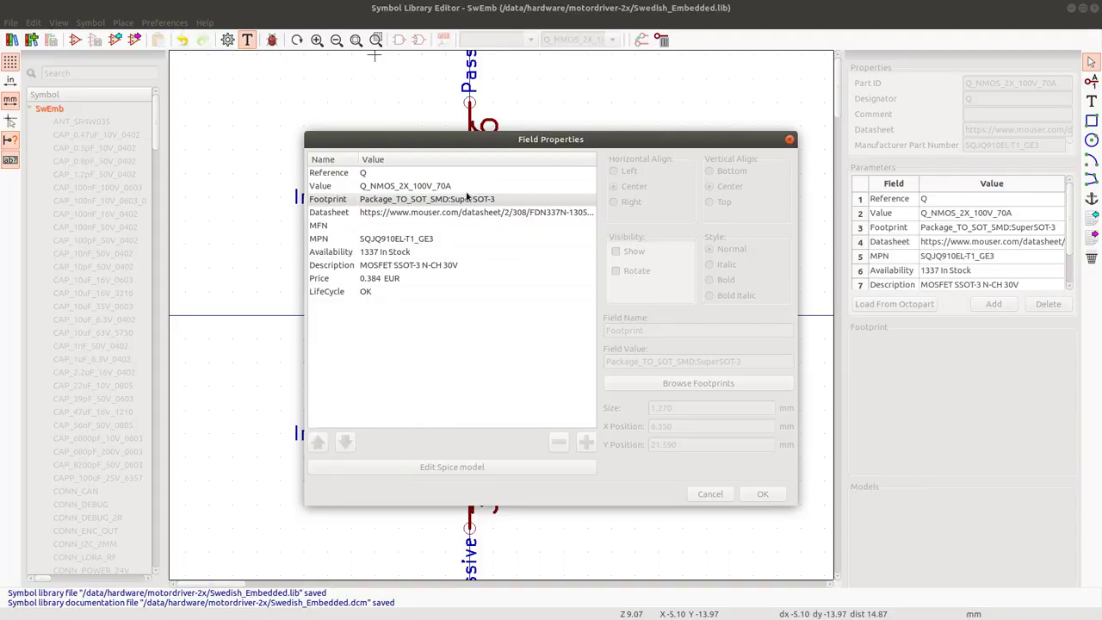
click(764, 494)
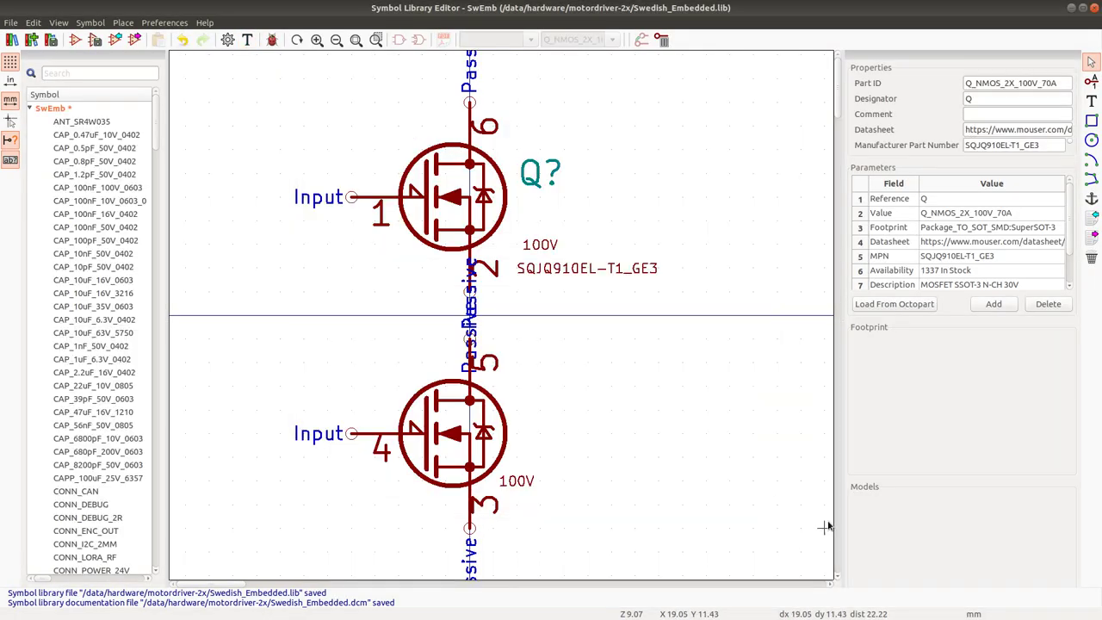
click(1095, 8)
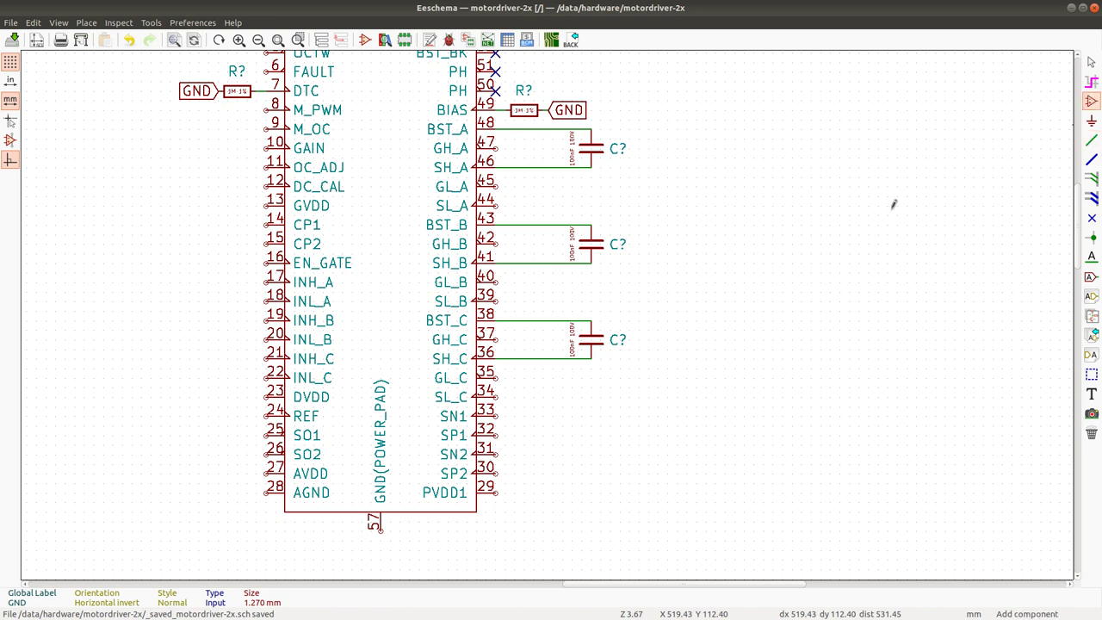
Place the Q_NMOS_2X_100V_70A symbol from the SwEmb library in the open area beside the three bootstrap capacitors.
click(729, 293)
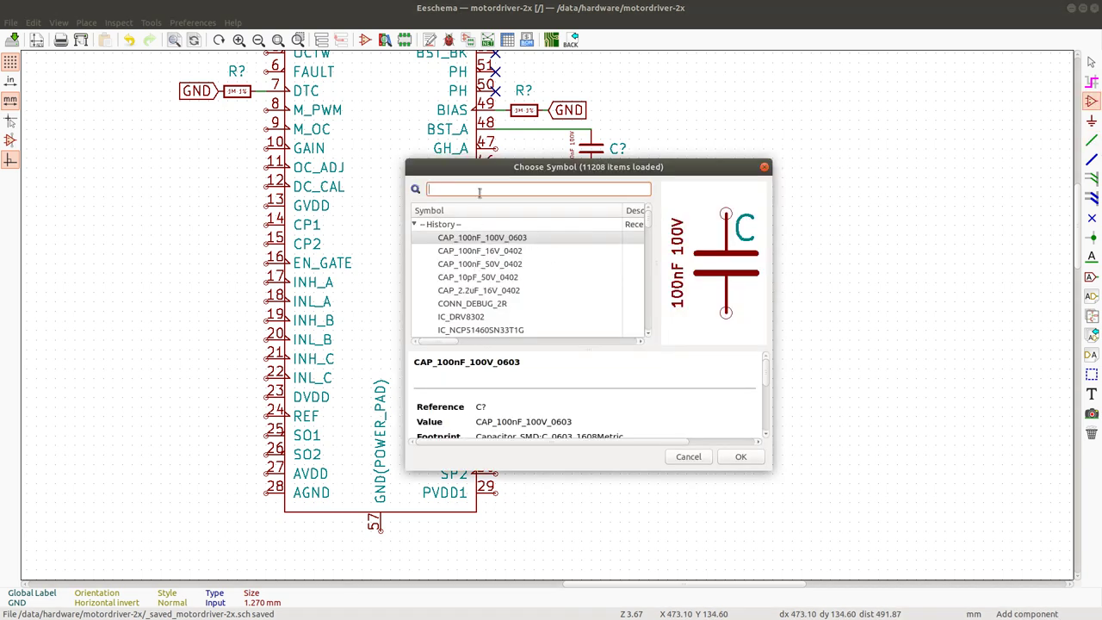
text(NMOS)
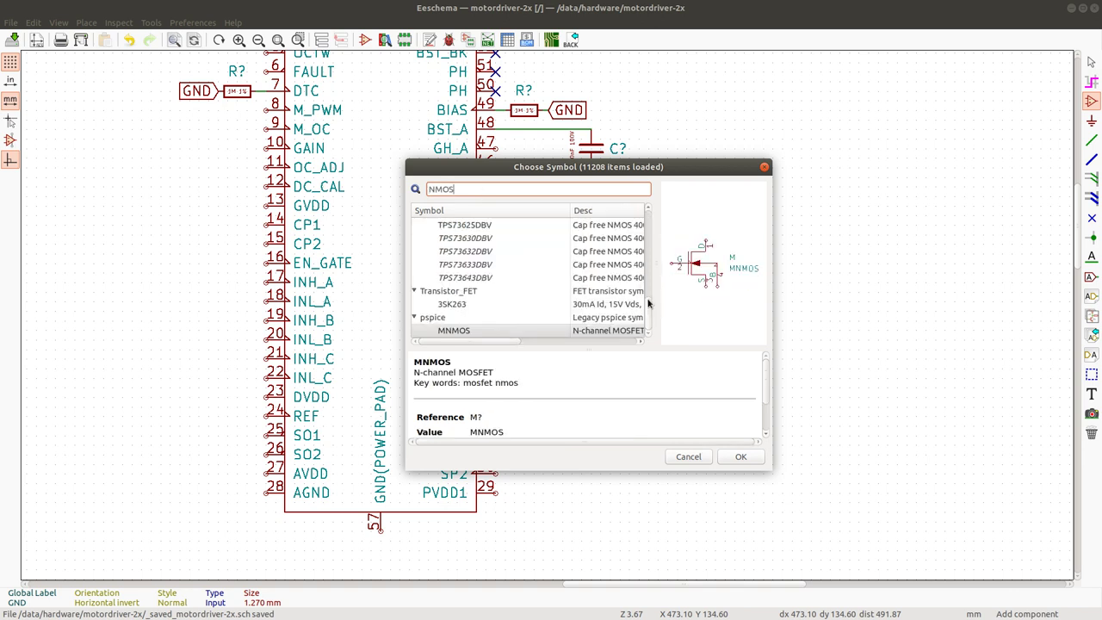
drag(648, 303, 644, 200)
click(481, 240)
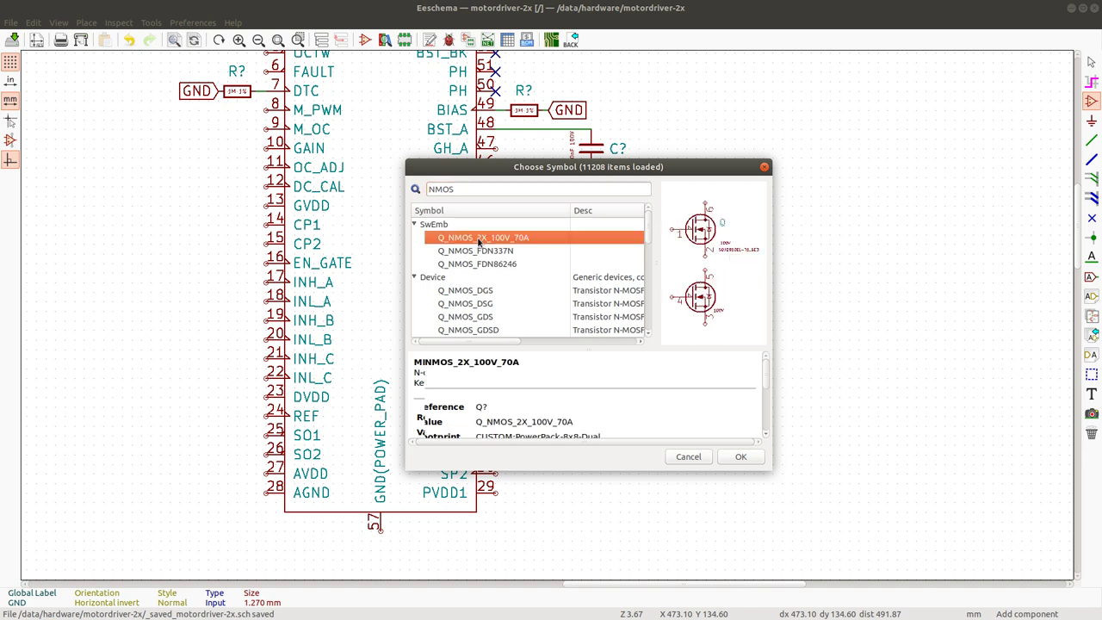
key(Return)
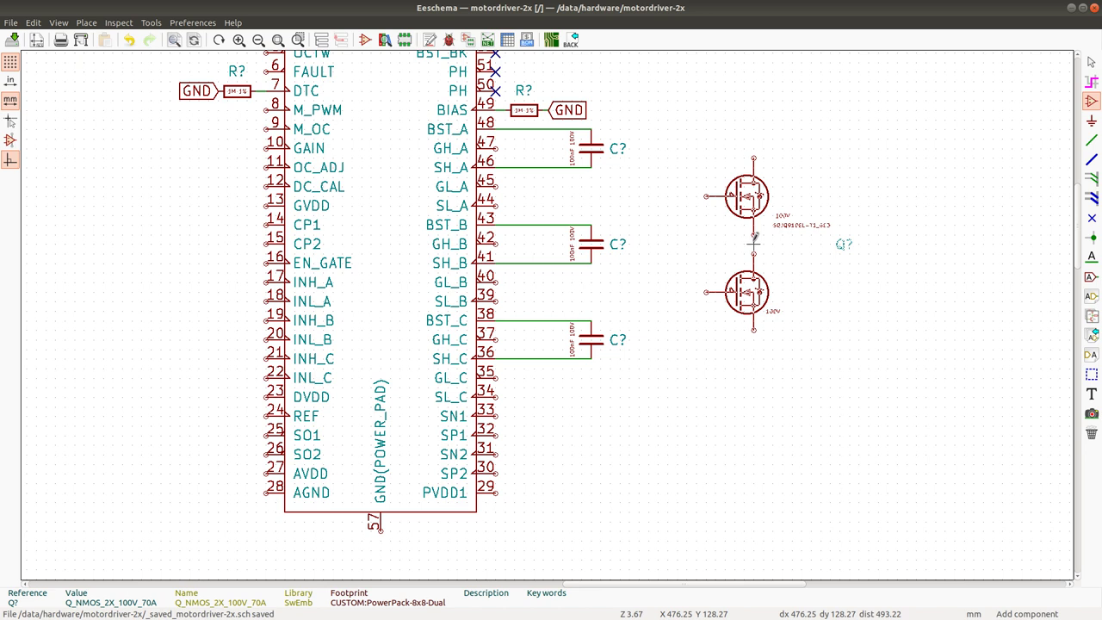
click(753, 243)
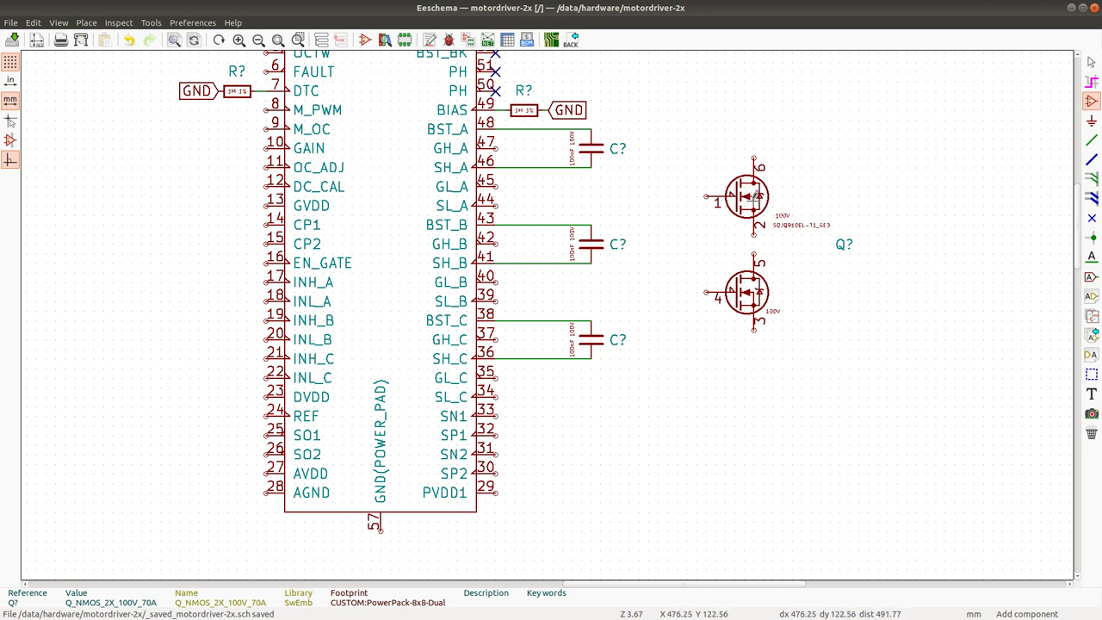
Duplicate the dual MOSFET symbol twice and place the copies side by side in line with the original.
key(ctrl+d)
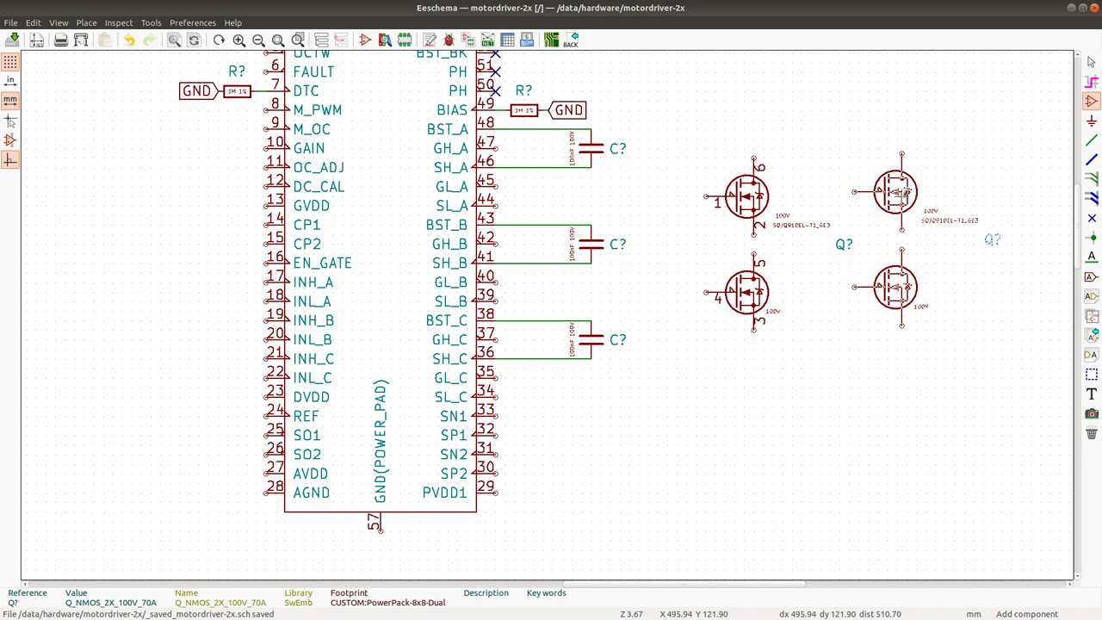
click(908, 196)
key(ctrl+d)
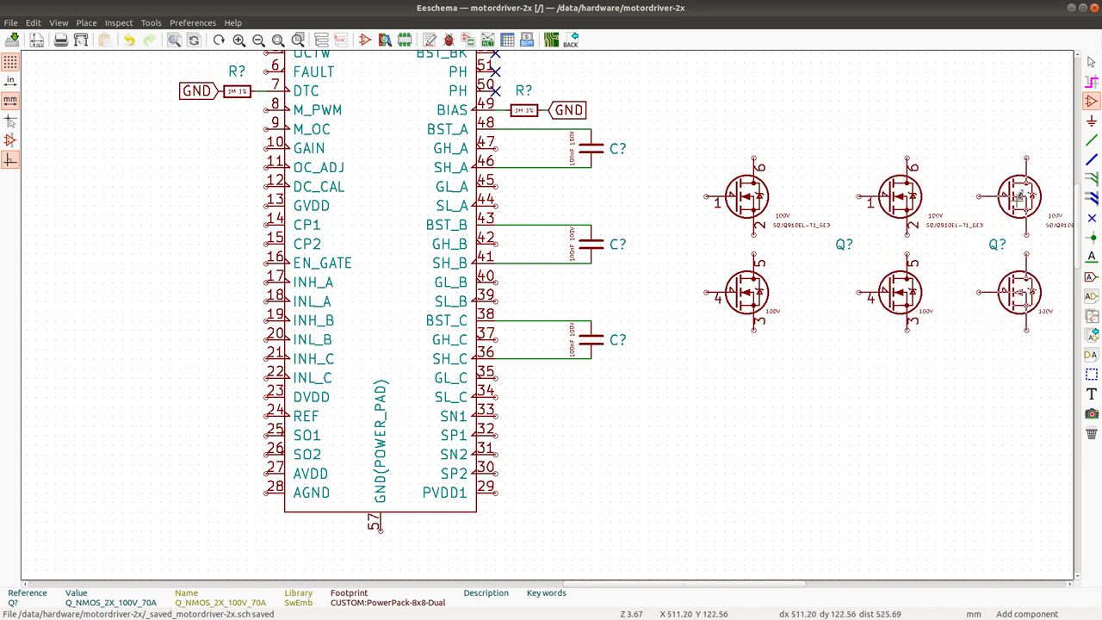
click(1022, 197)
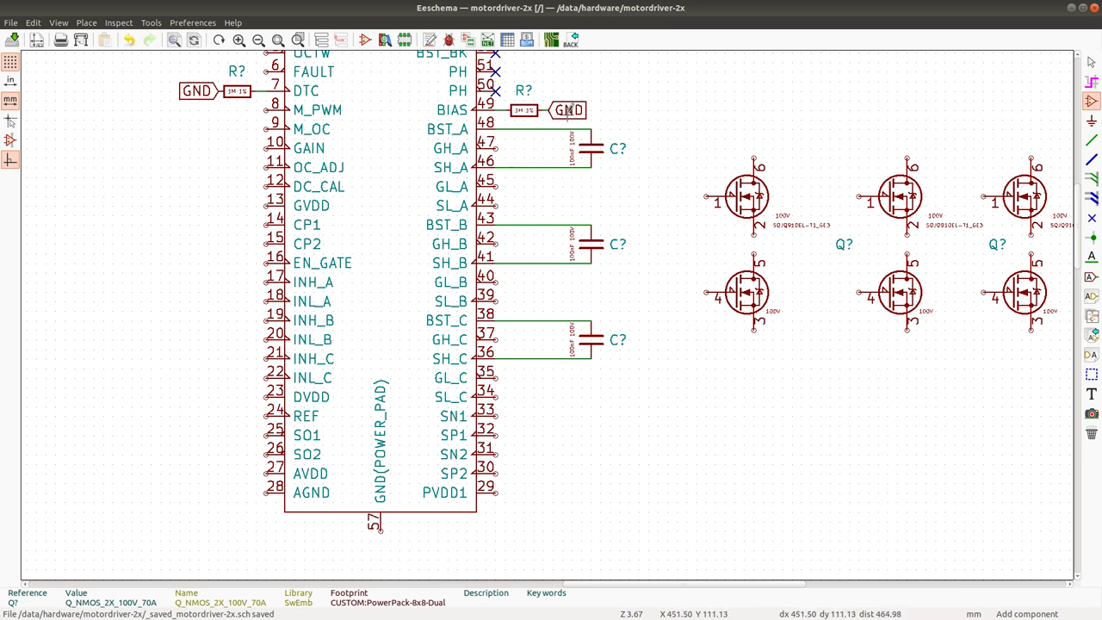
key(c)
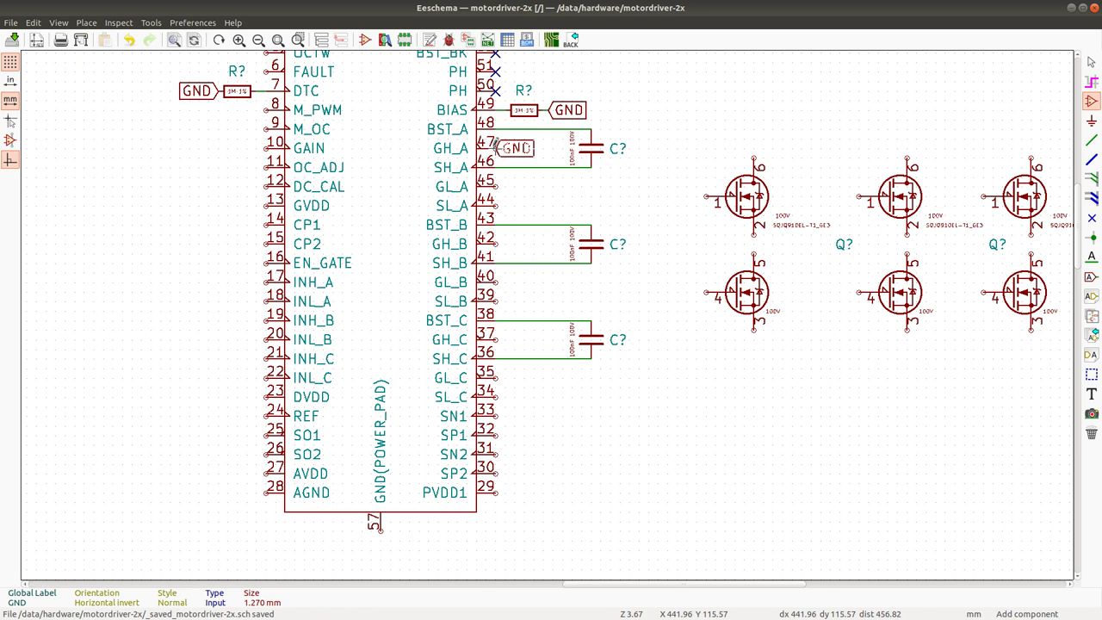
click(498, 146)
key(Delete)
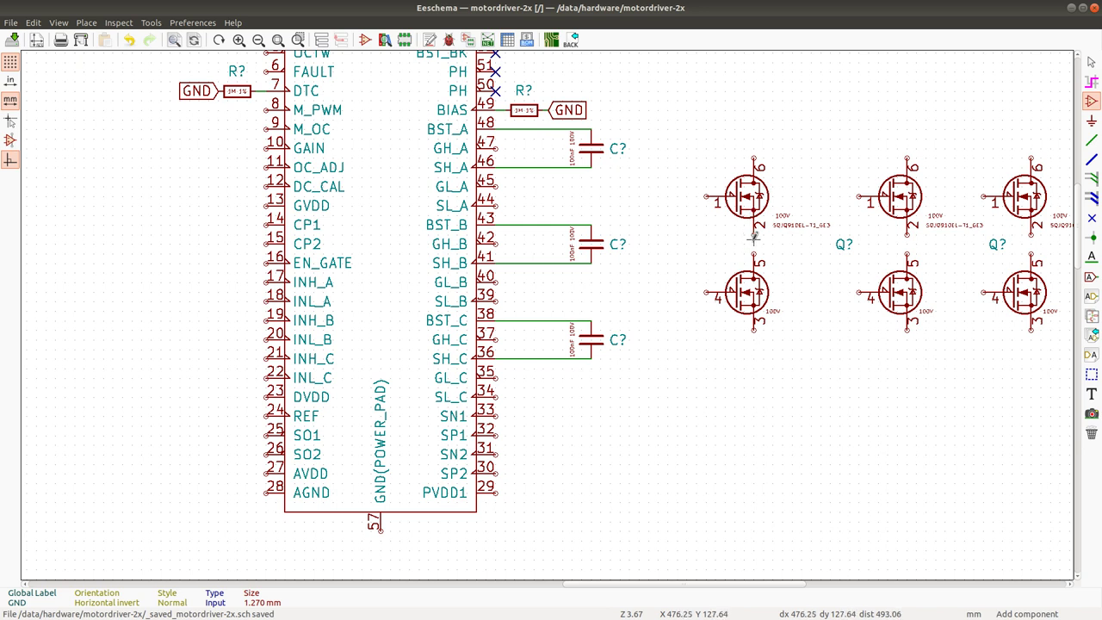
key(m)
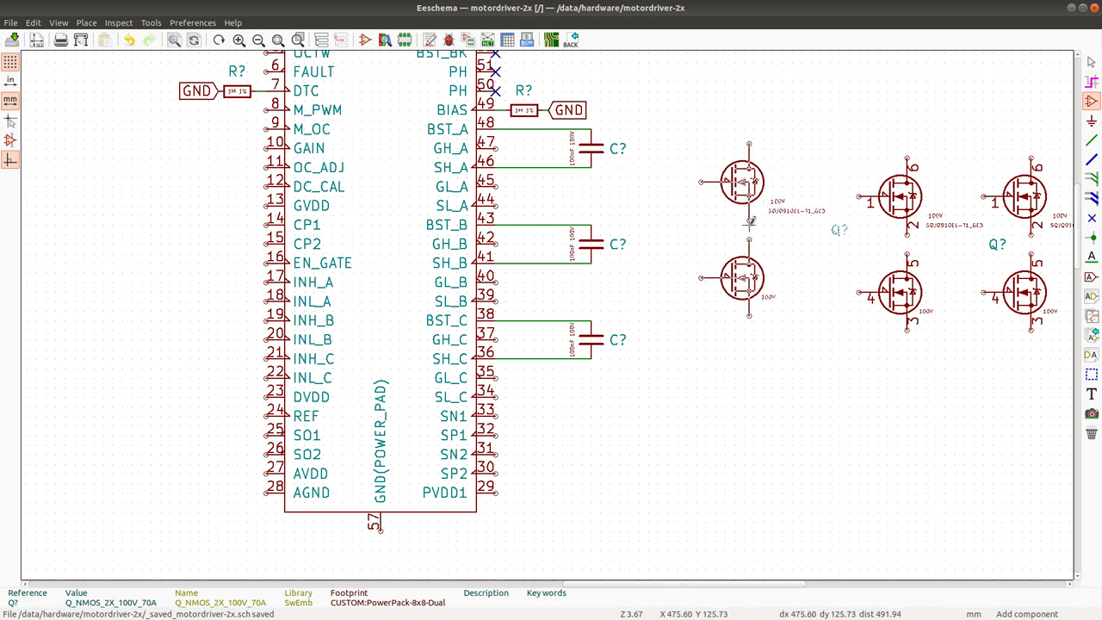
click(753, 226)
key(m)
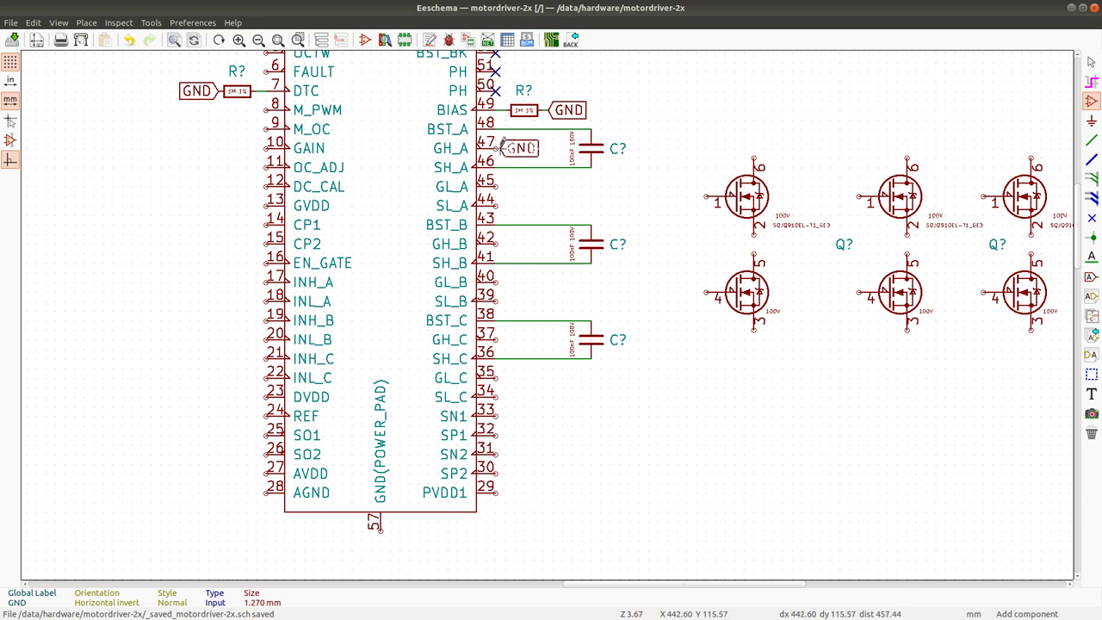
key(Escape)
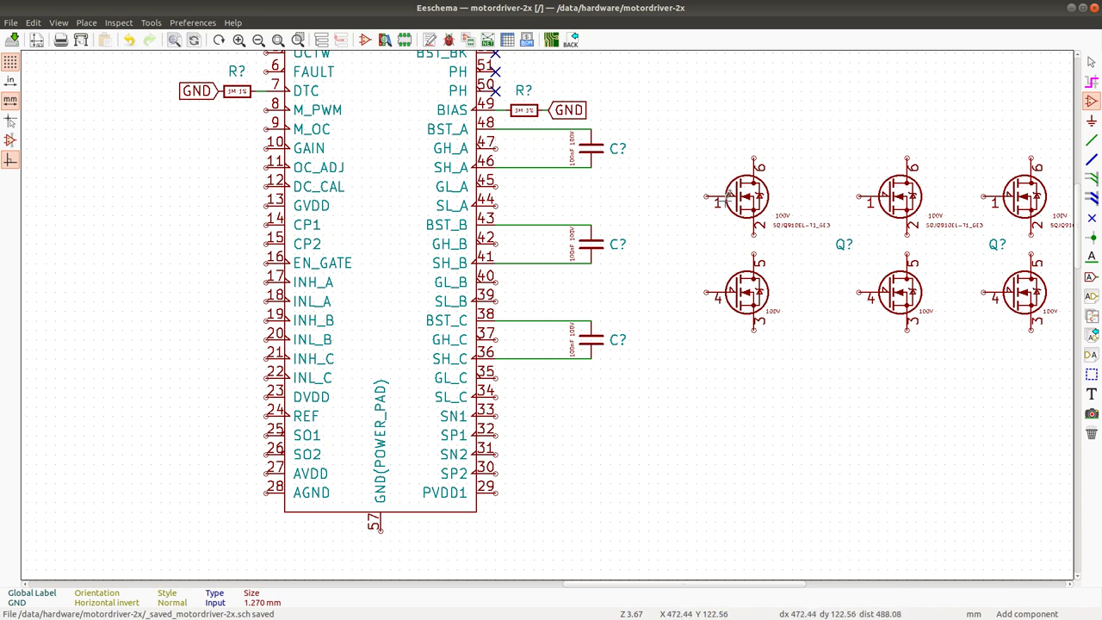
Place a horizontal RES_22R_1%_0402 resistor in line with gate pin 1 of the first dual MOSFET.
scroll(725, 216, down, 2)
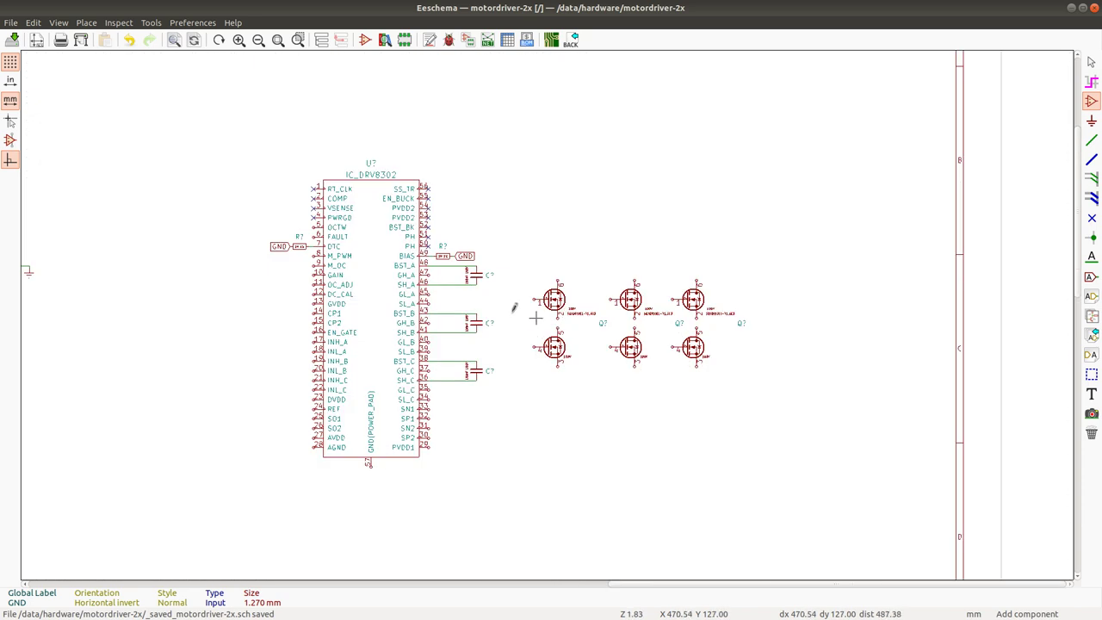
scroll(507, 314, up, 2)
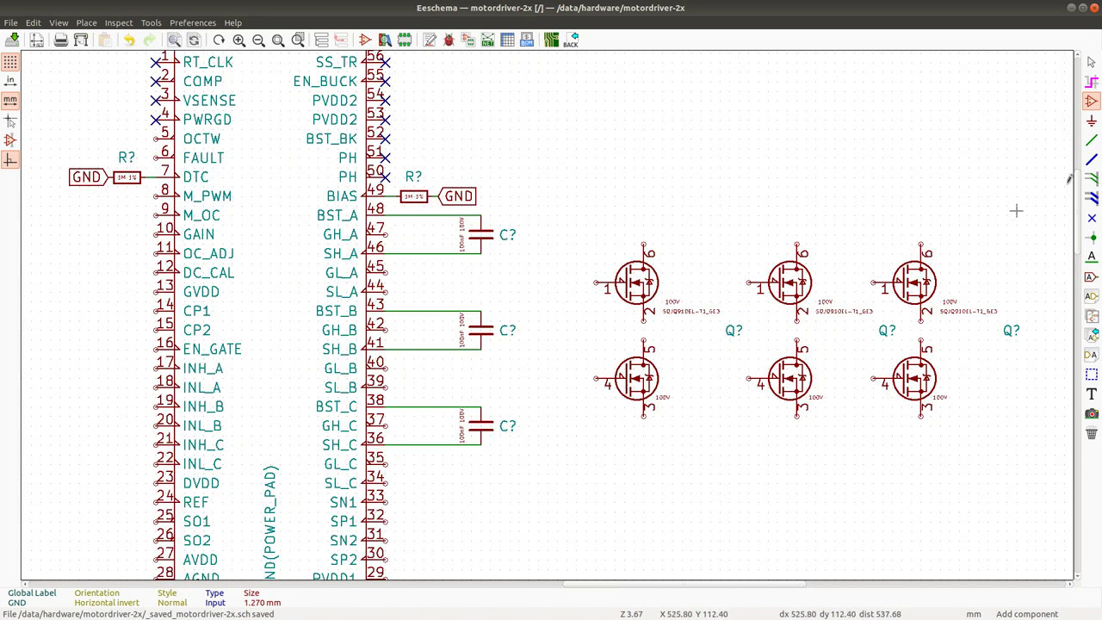
click(591, 269)
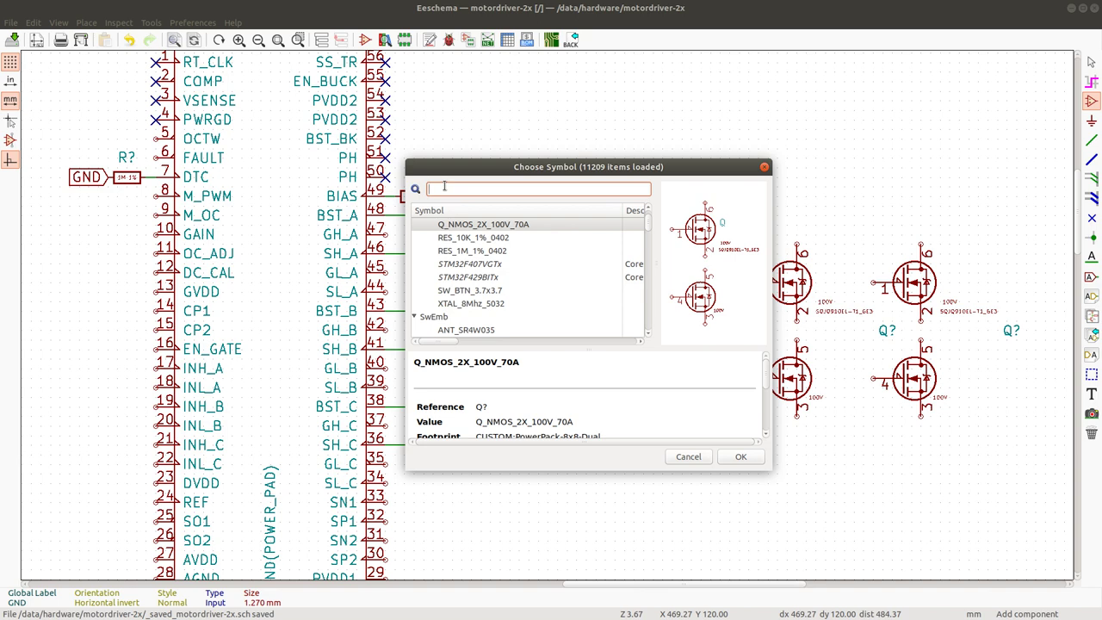
text(10R)
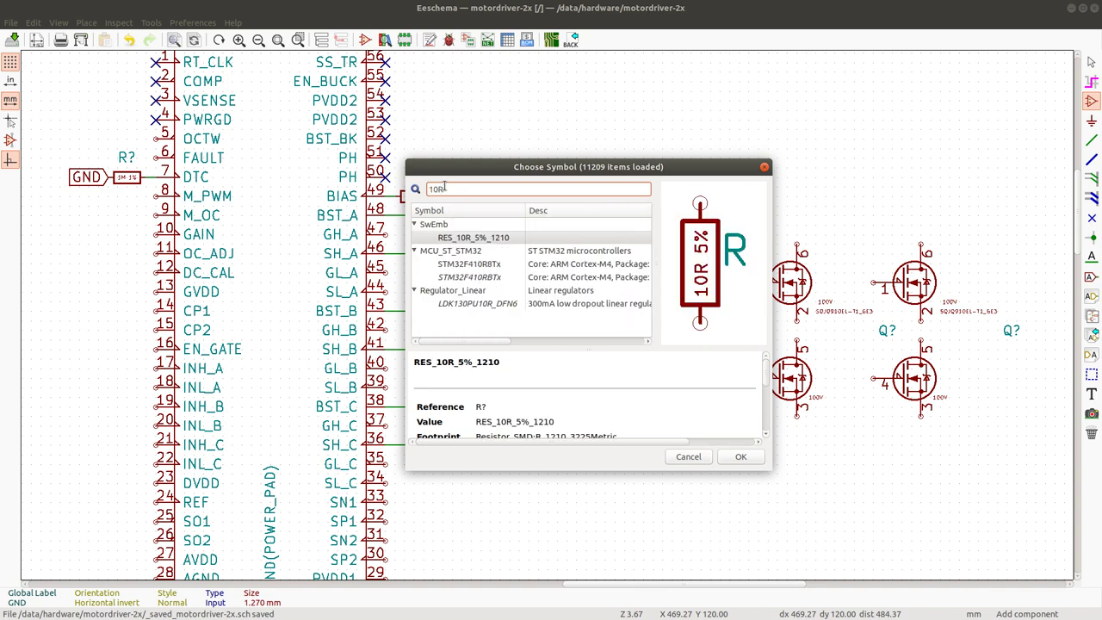
key(BackSpace)
key(BackSpace)
key(BackSpace)
text(2)
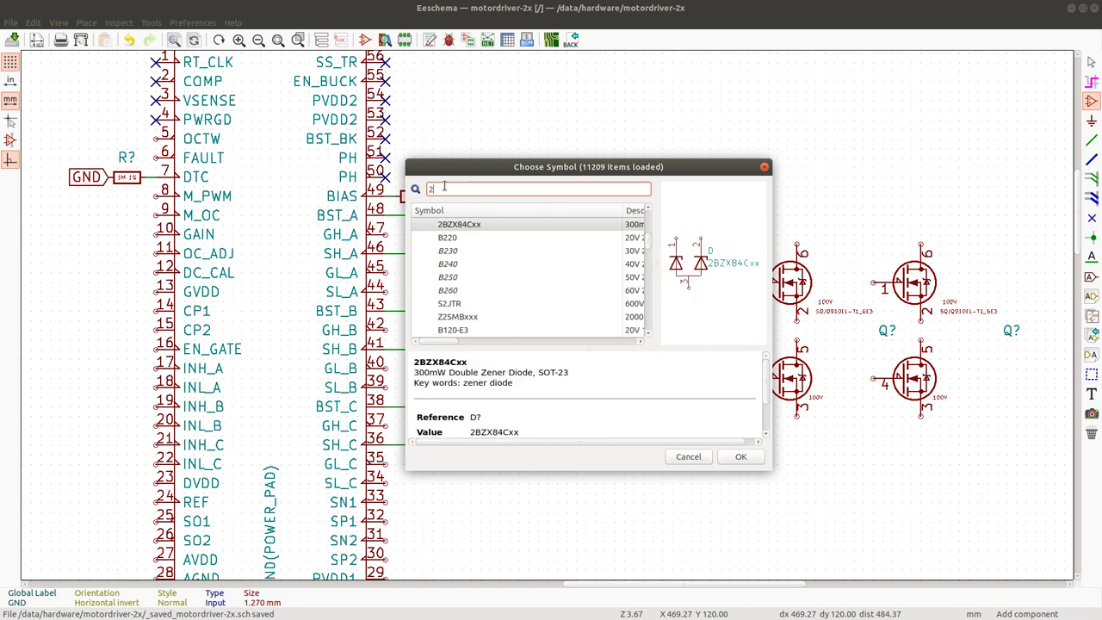
text(2R)
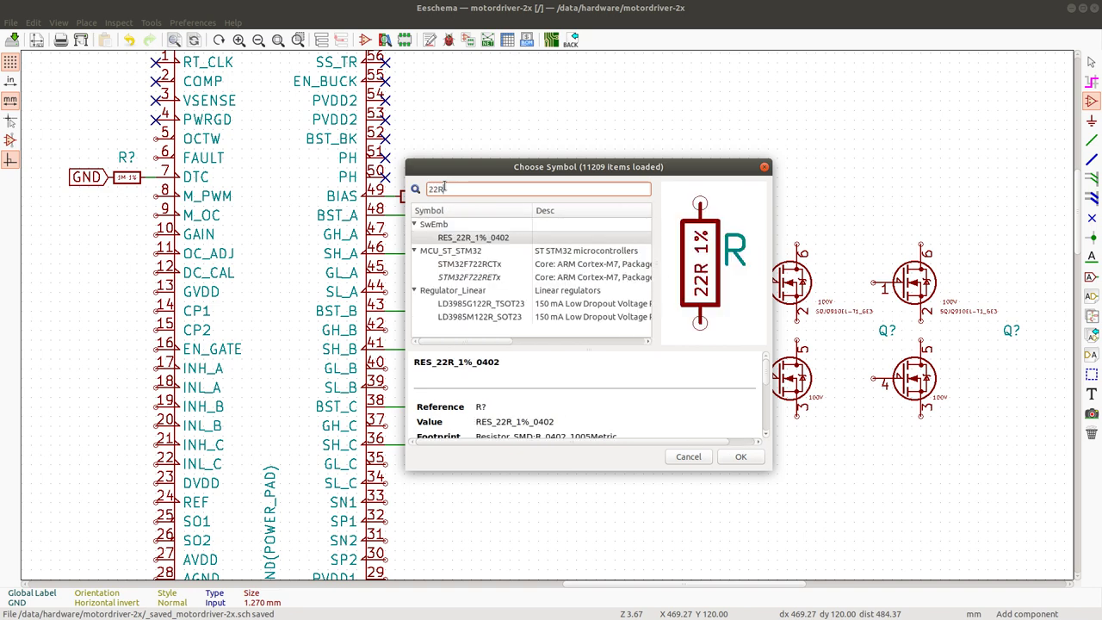
double_click(492, 238)
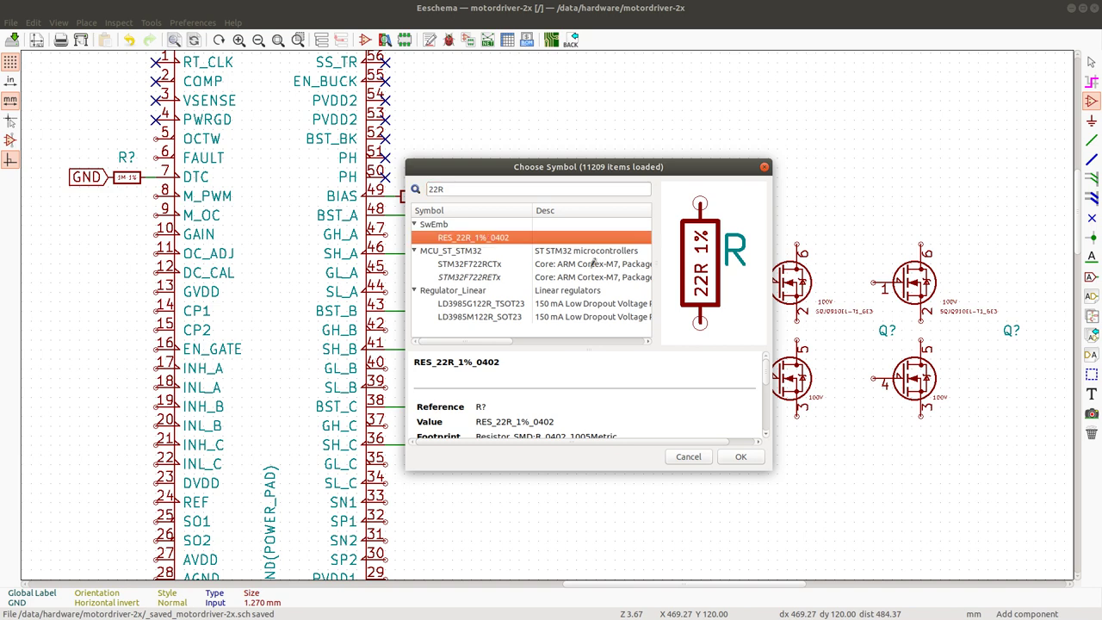
key(r)
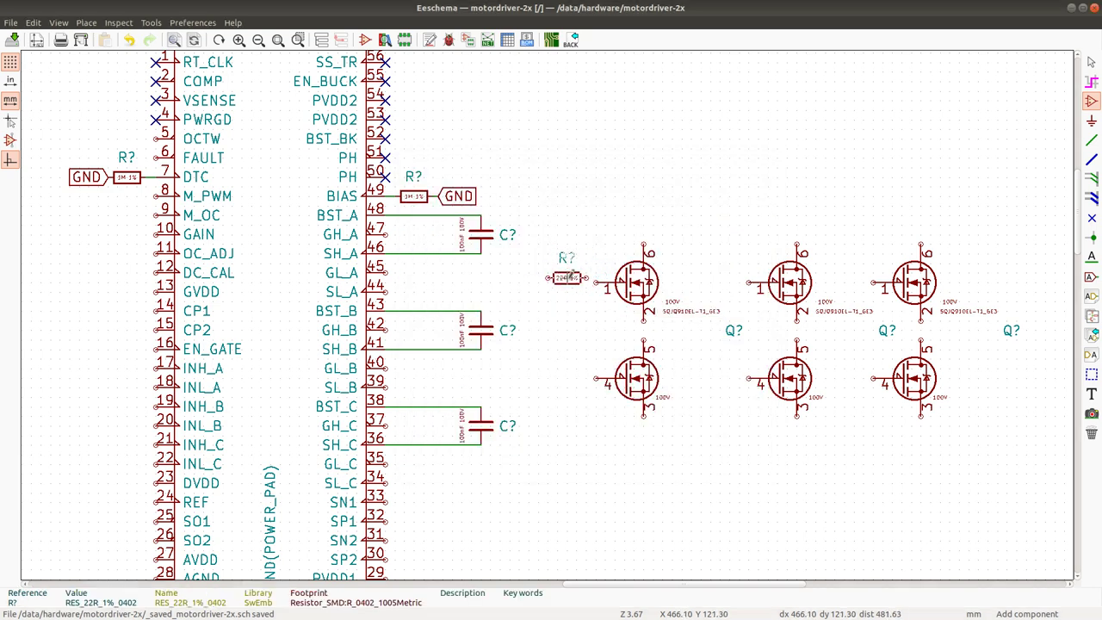
click(570, 277)
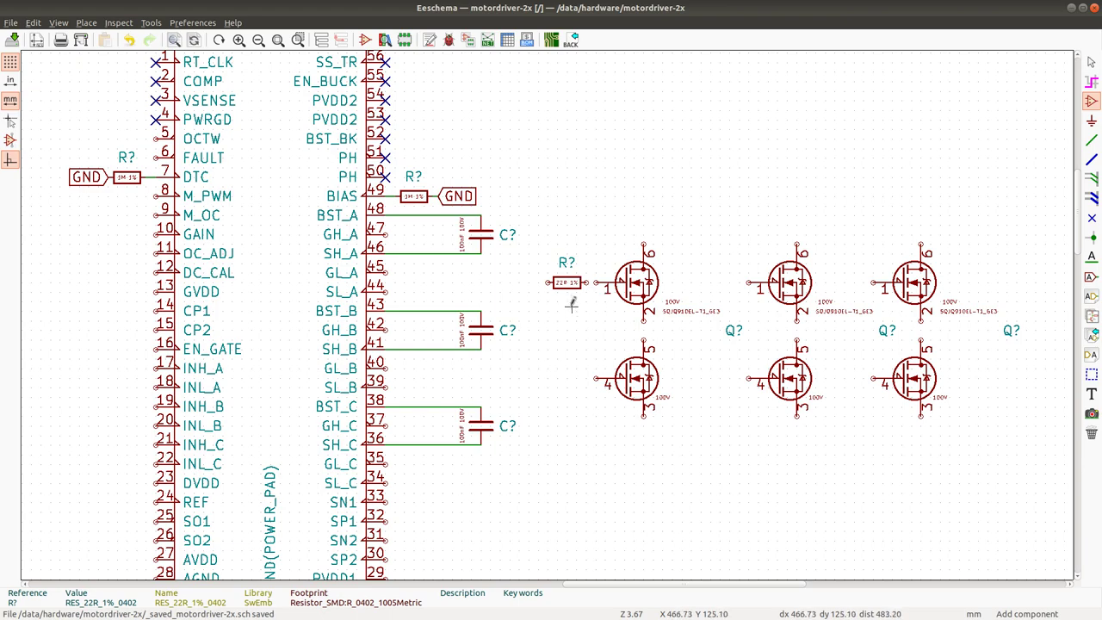
Shift the 22R resistor slightly farther away from the first MOSFET's gate, keeping it in line with pin 1.
key(alt+Tab)
key(alt+Tab)
click(598, 286)
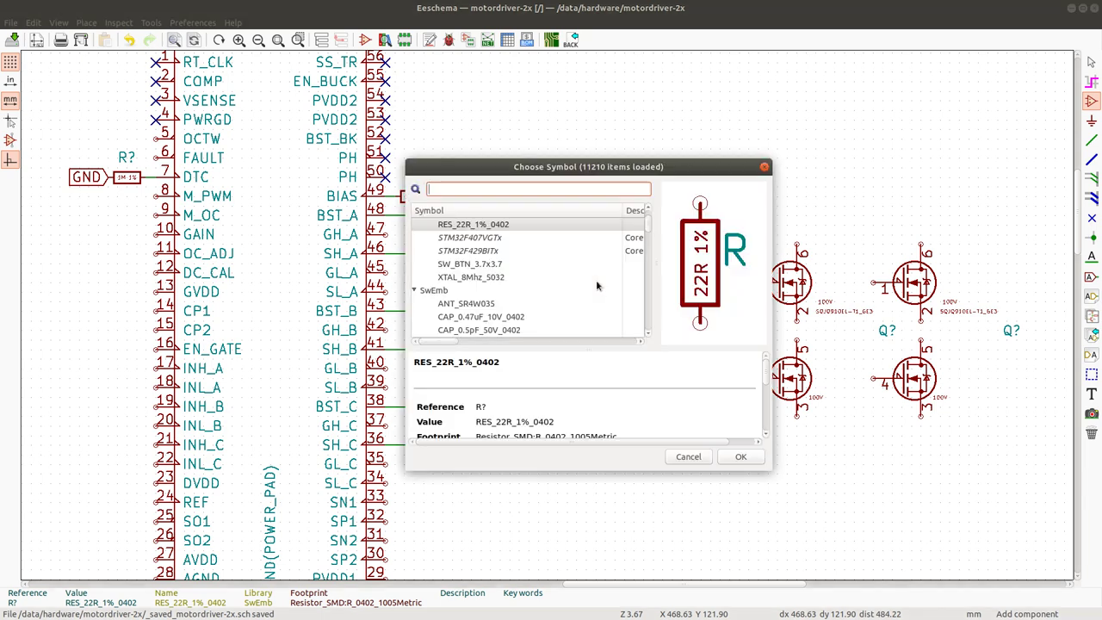
key(Return)
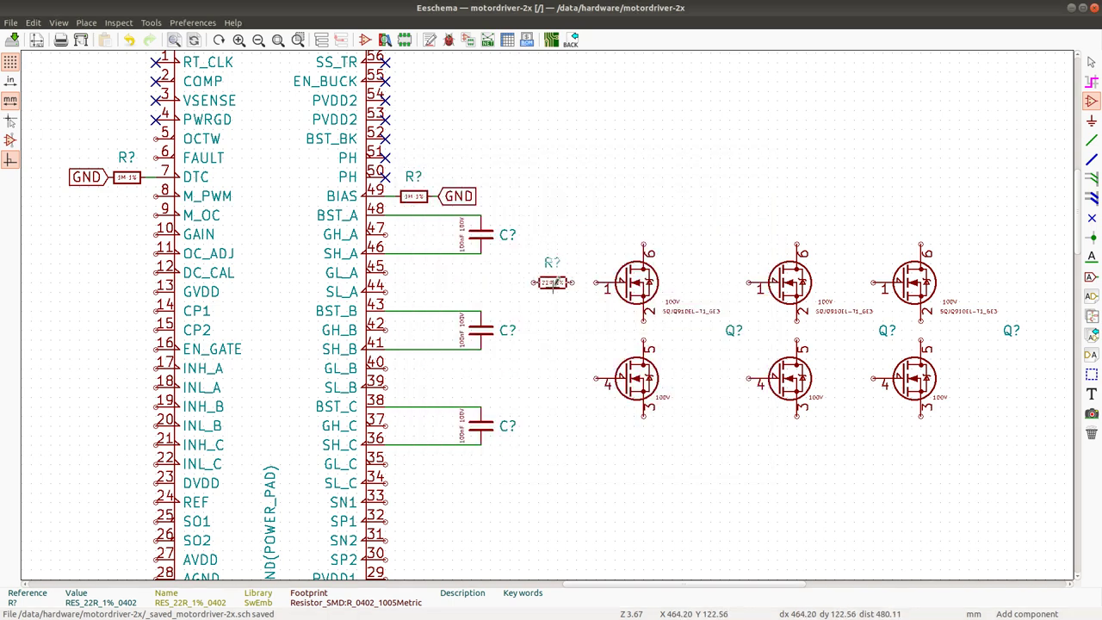
click(557, 282)
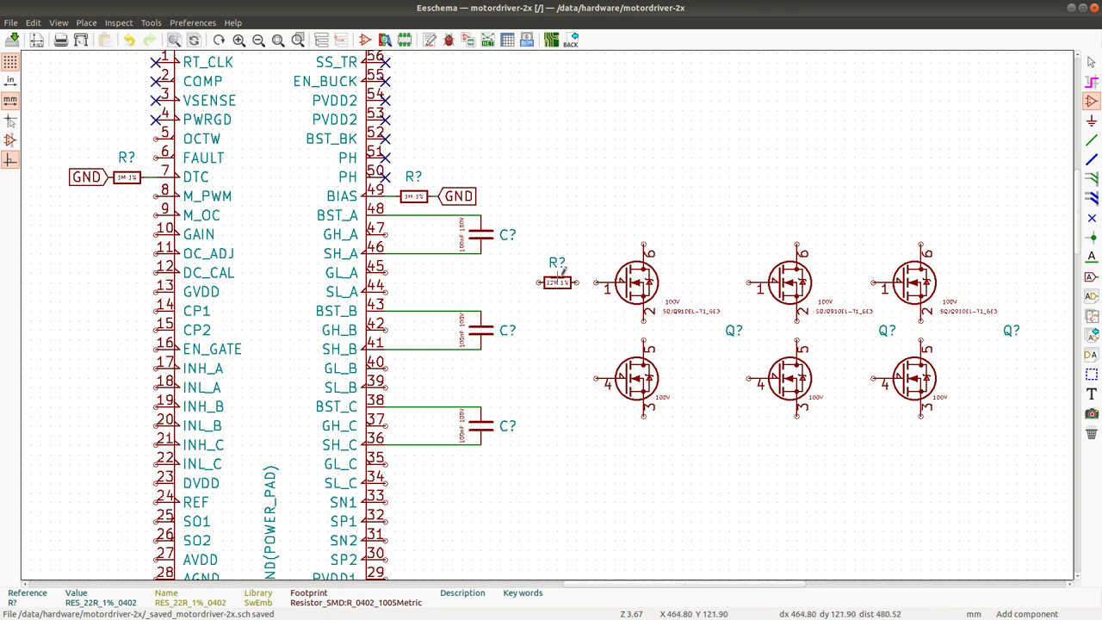
Add a horizontal RES_10K_1%_0402 resistor and position it directly above the 22R resistor.
scroll(388, 173, down, 1)
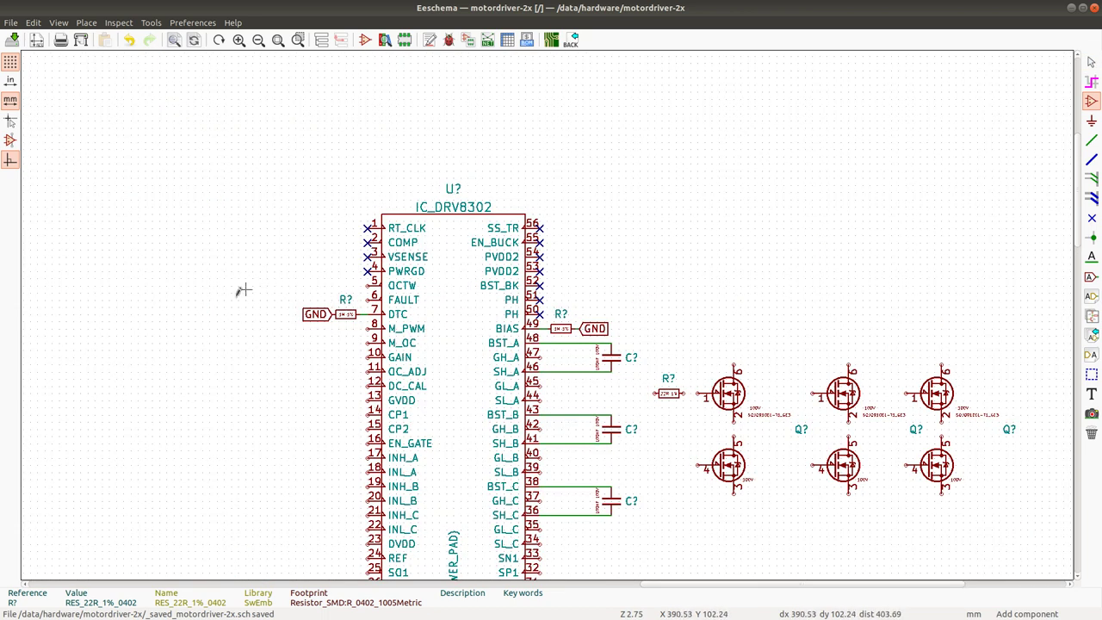
click(706, 332)
text(10)
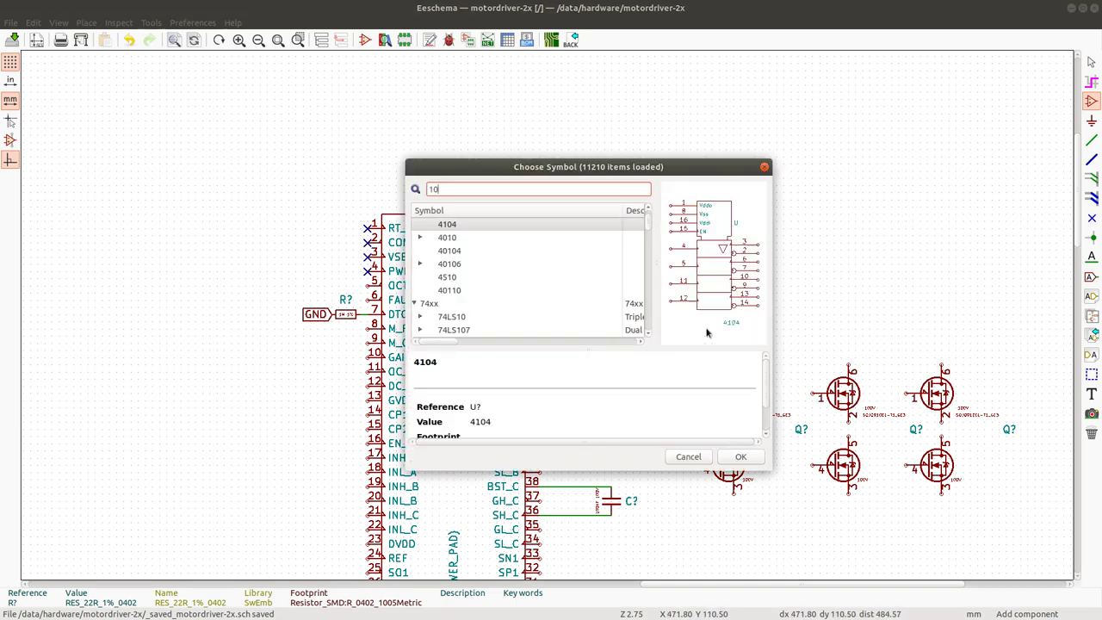
text(K)
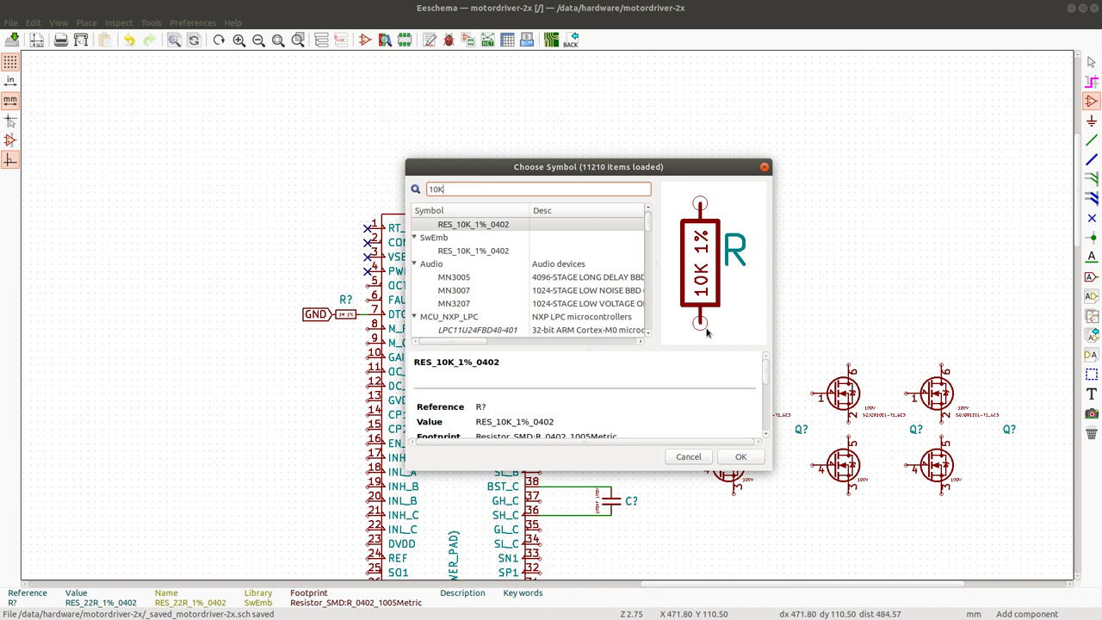
double_click(466, 222)
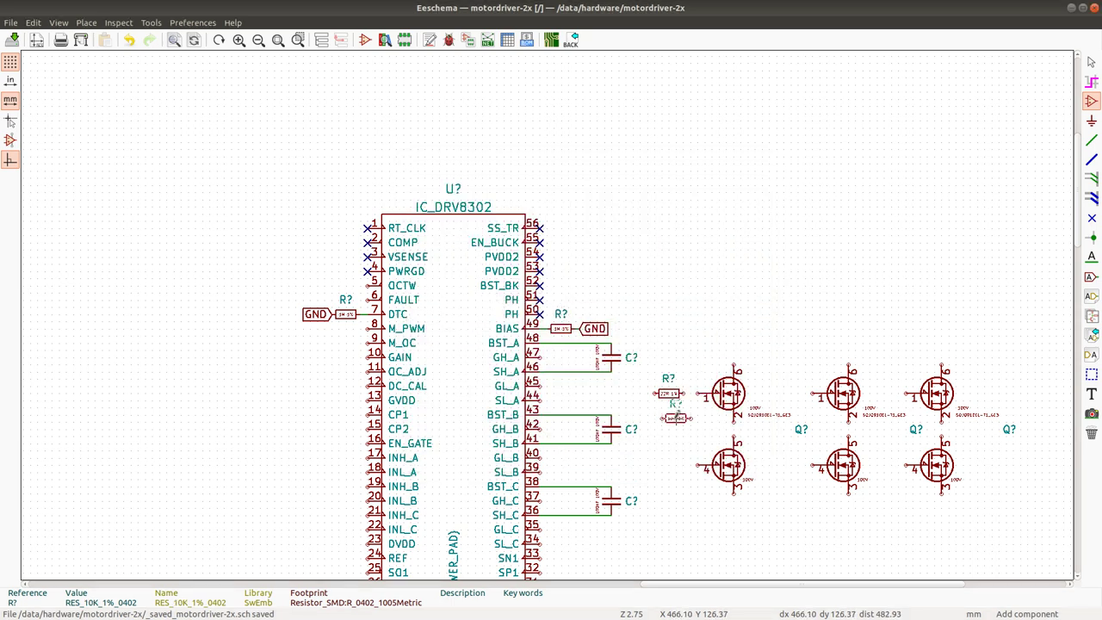
key(r)
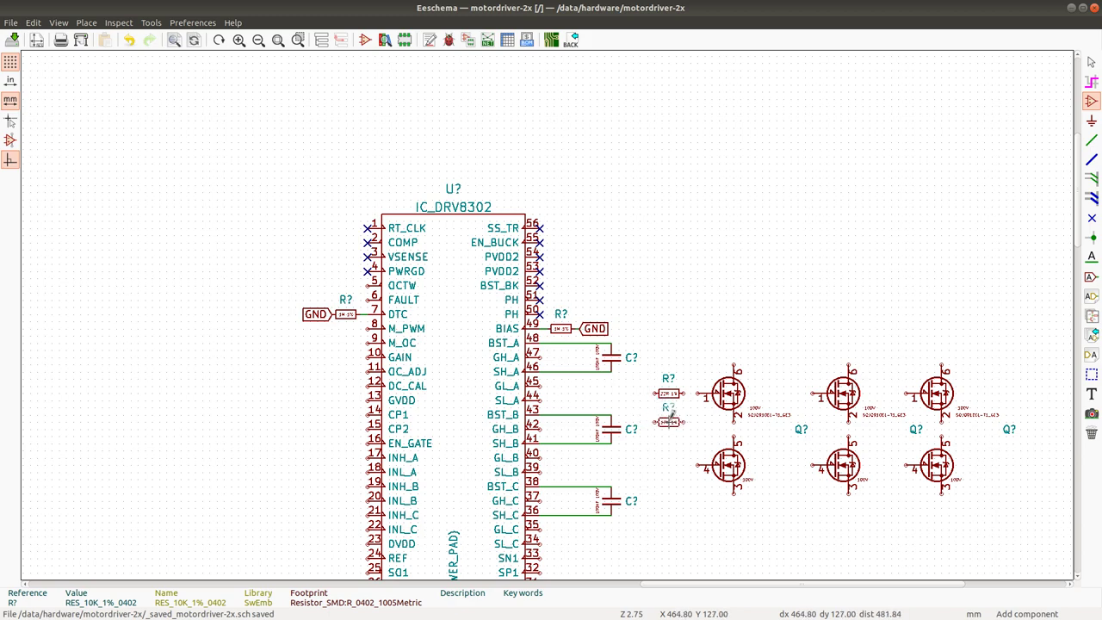
click(672, 414)
scroll(697, 440, up, 2)
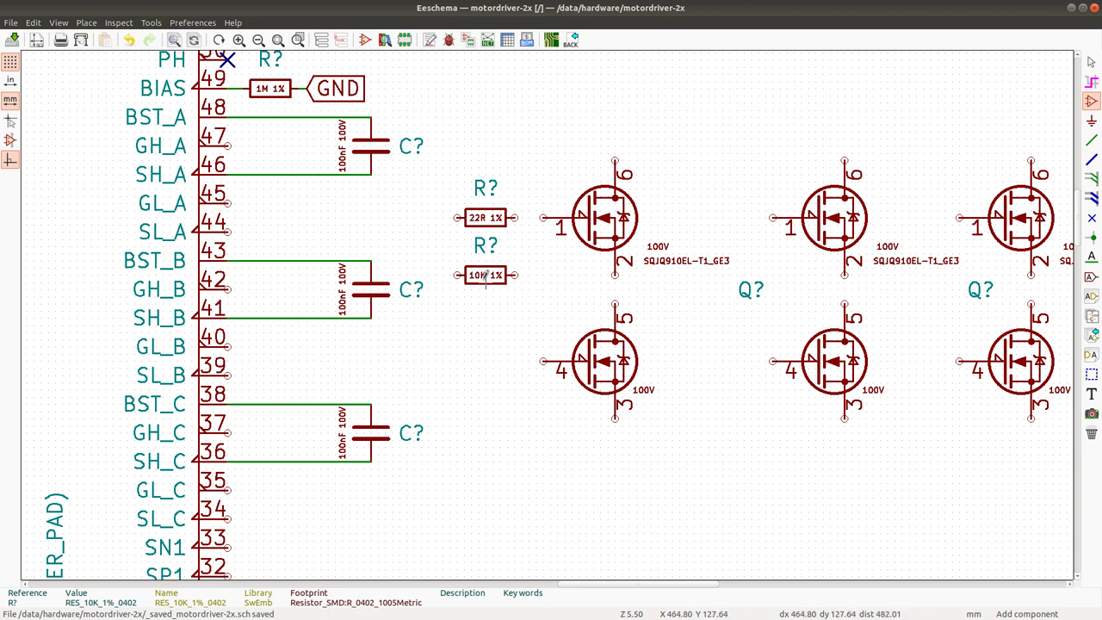
key(m)
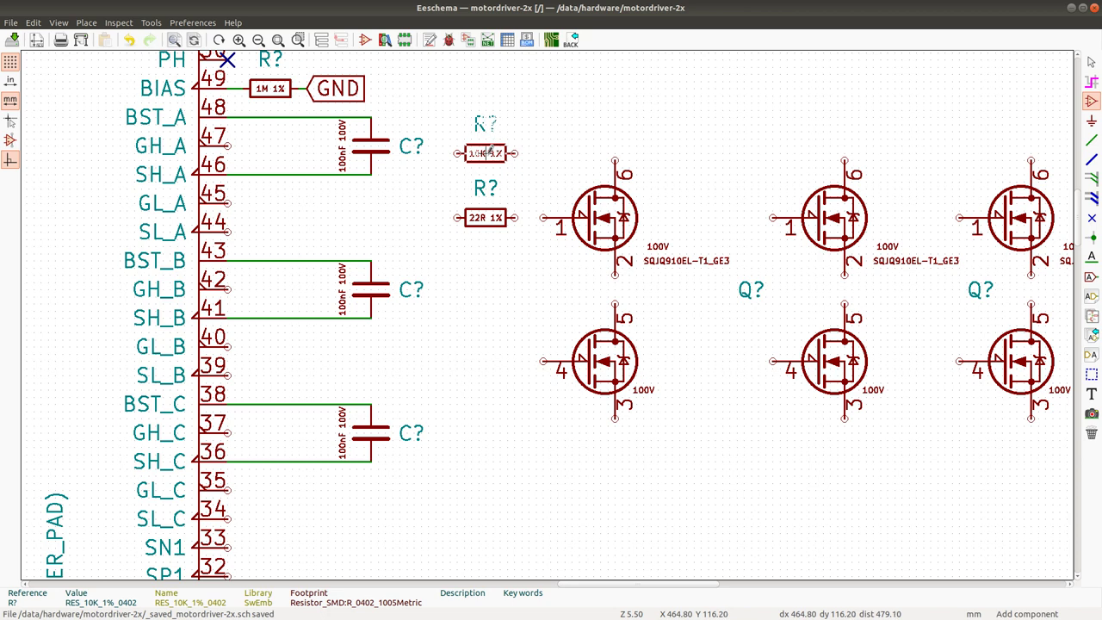
click(489, 150)
Copy a GND global label and attach it, suitably rotated, to the 10K resistor's end facing away from the MOSFET.
key(c)
key(r)
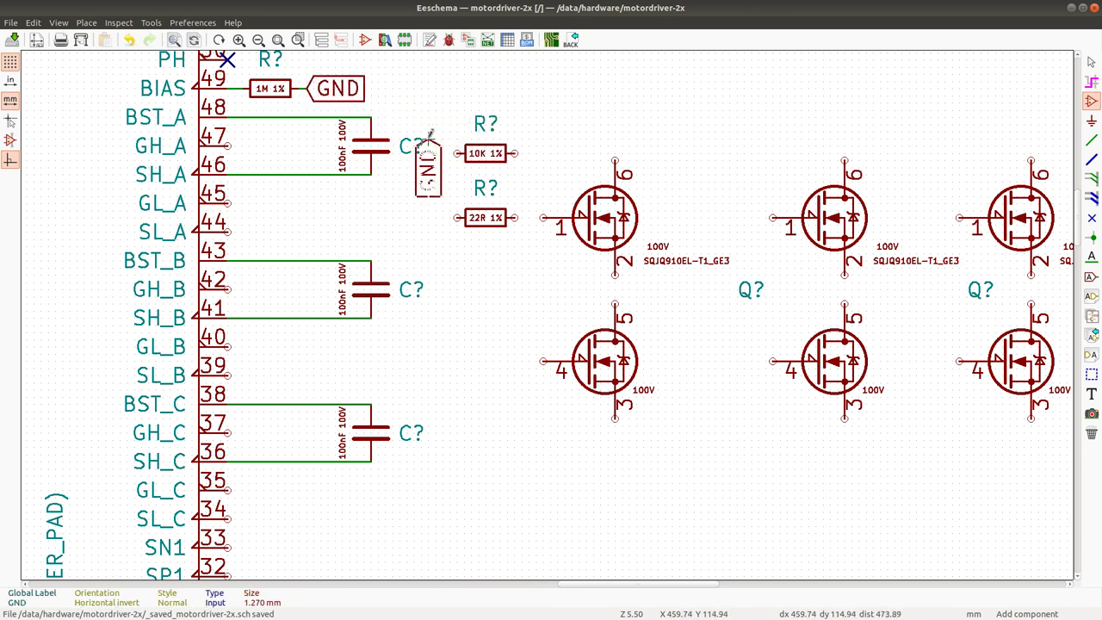
key(r)
click(457, 153)
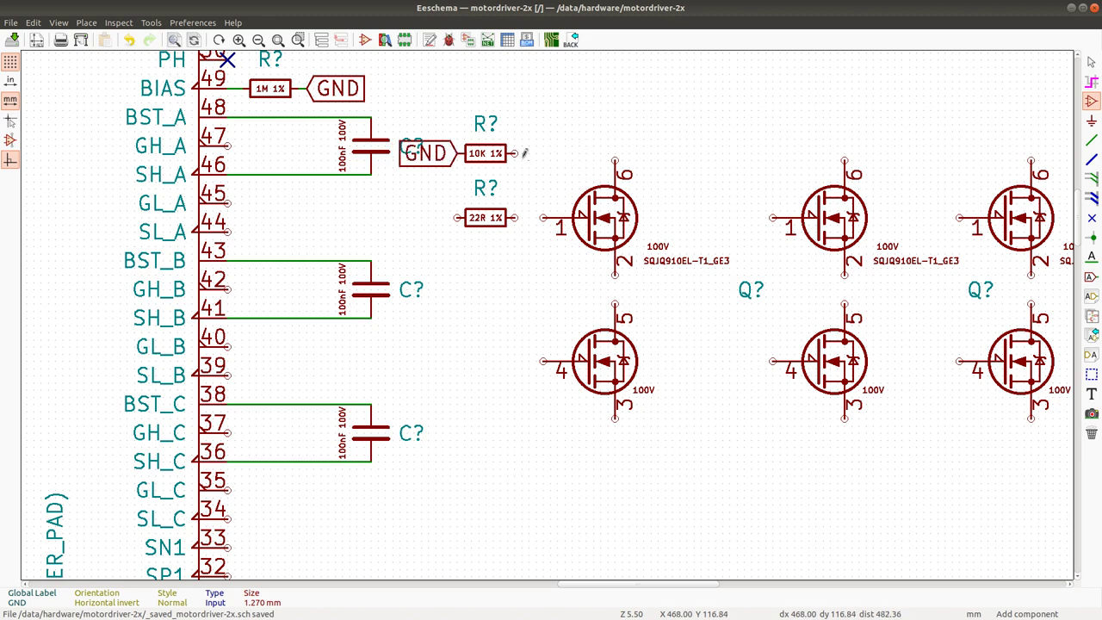
Move the 10K and 22R resistors, their GND label and all three dual MOSFETs together slightly farther from the driver IC.
scroll(521, 159, down, 4)
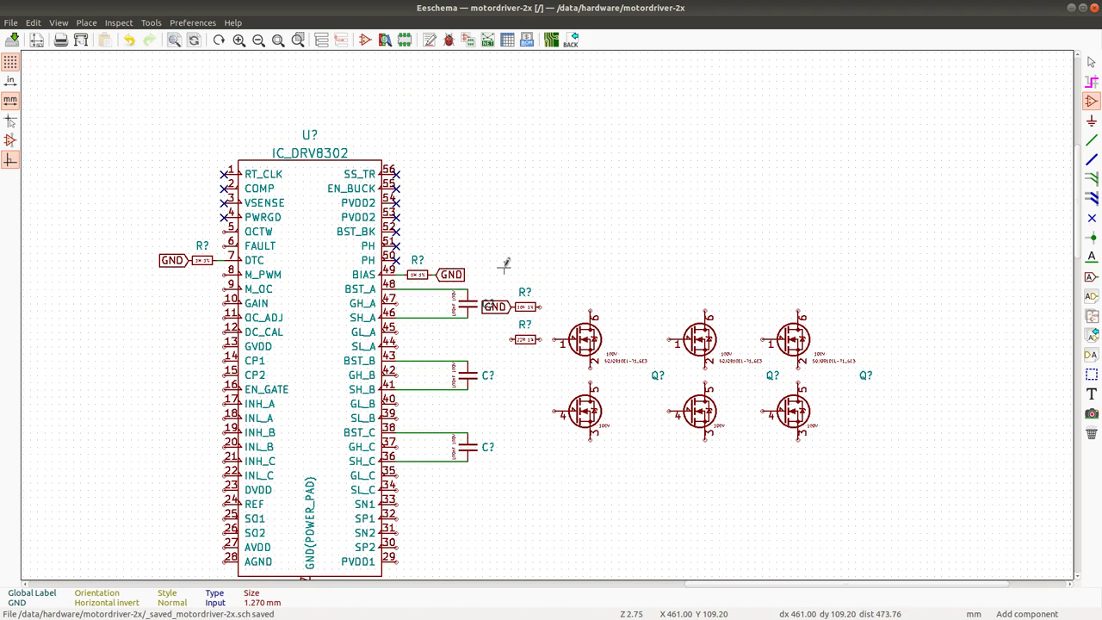
drag(503, 268, 900, 460)
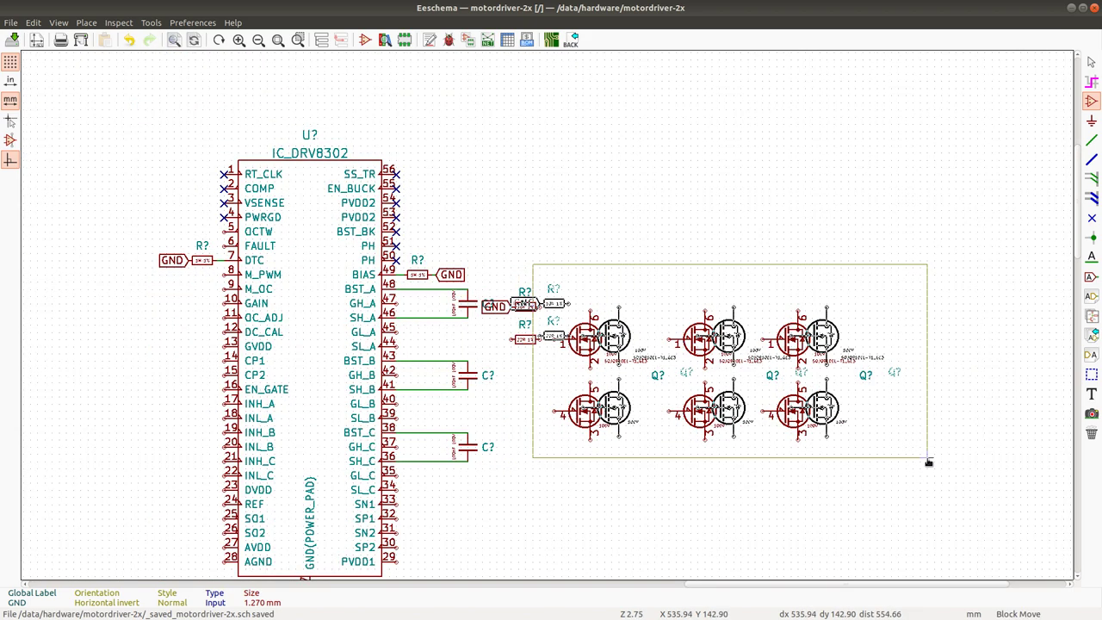
click(914, 458)
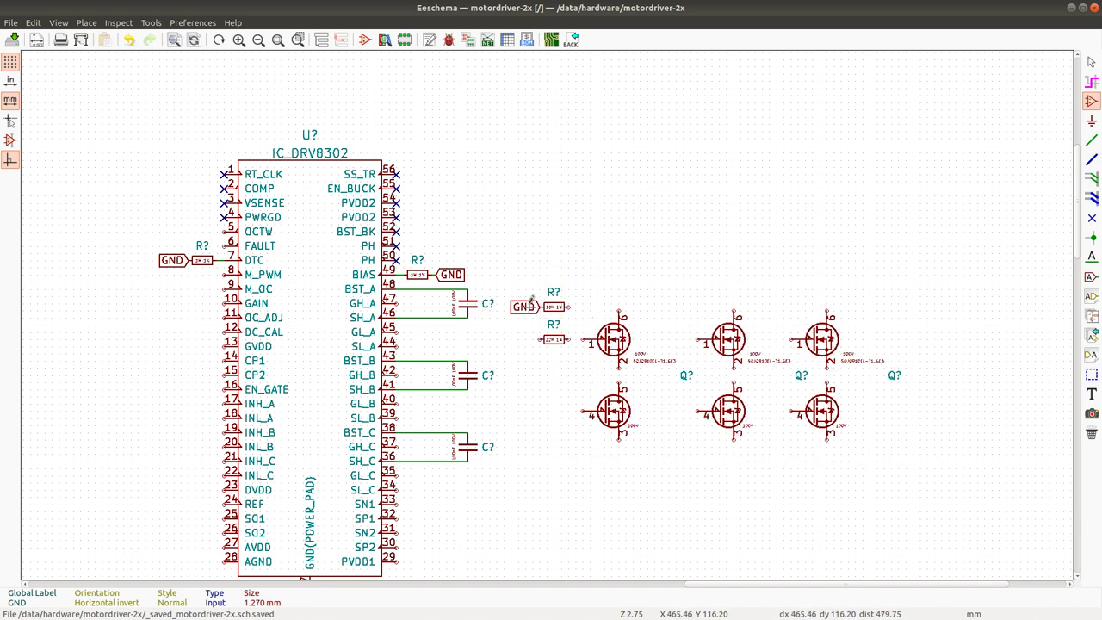
drag(507, 279, 576, 323)
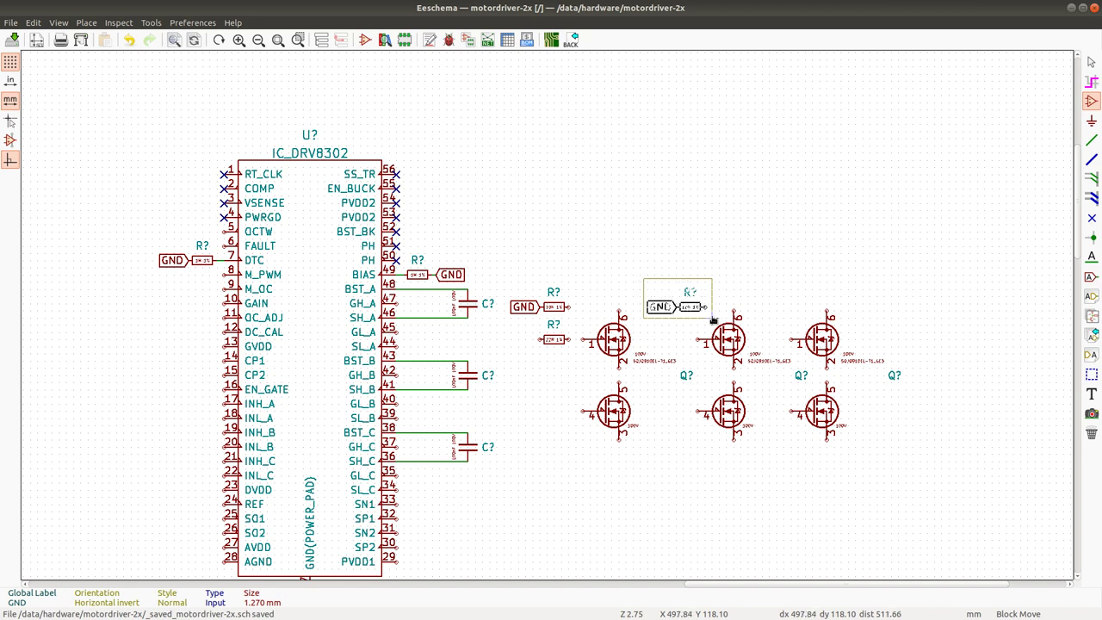
key(Escape)
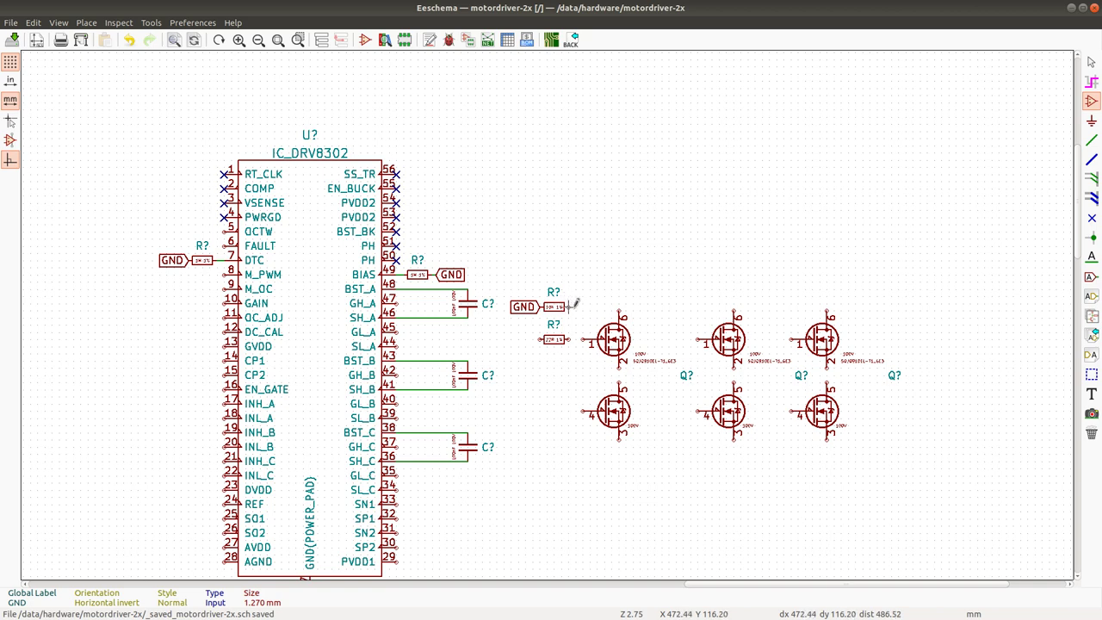
key(a)
click(699, 463)
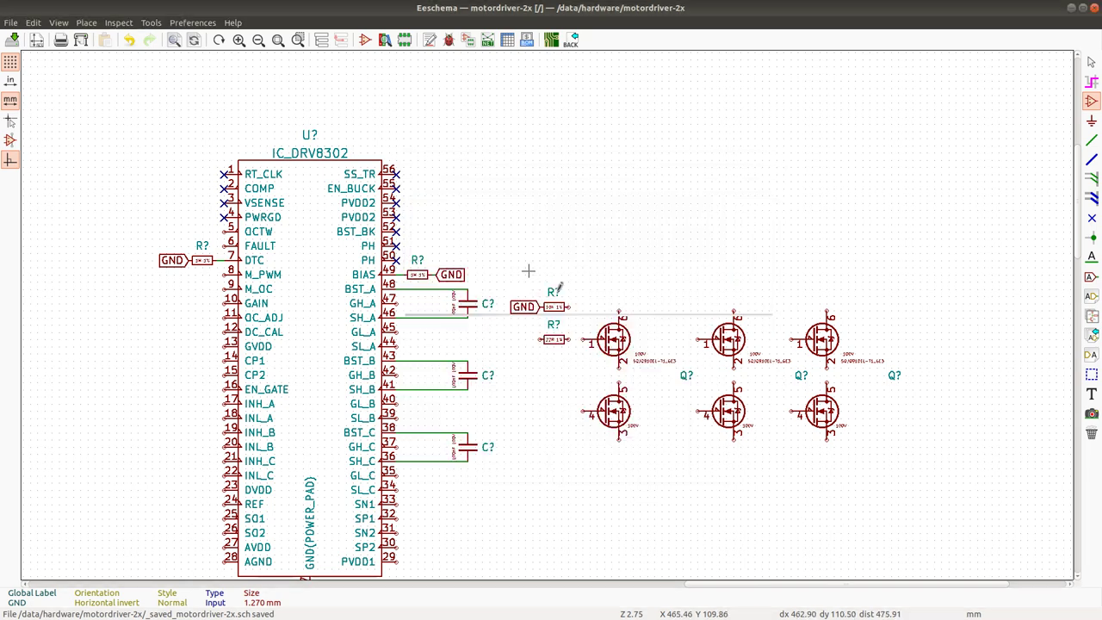
Wire the free end of the 10K resistor to the 22R resistor and gate pin 1 of the first MOSFET.
key(w)
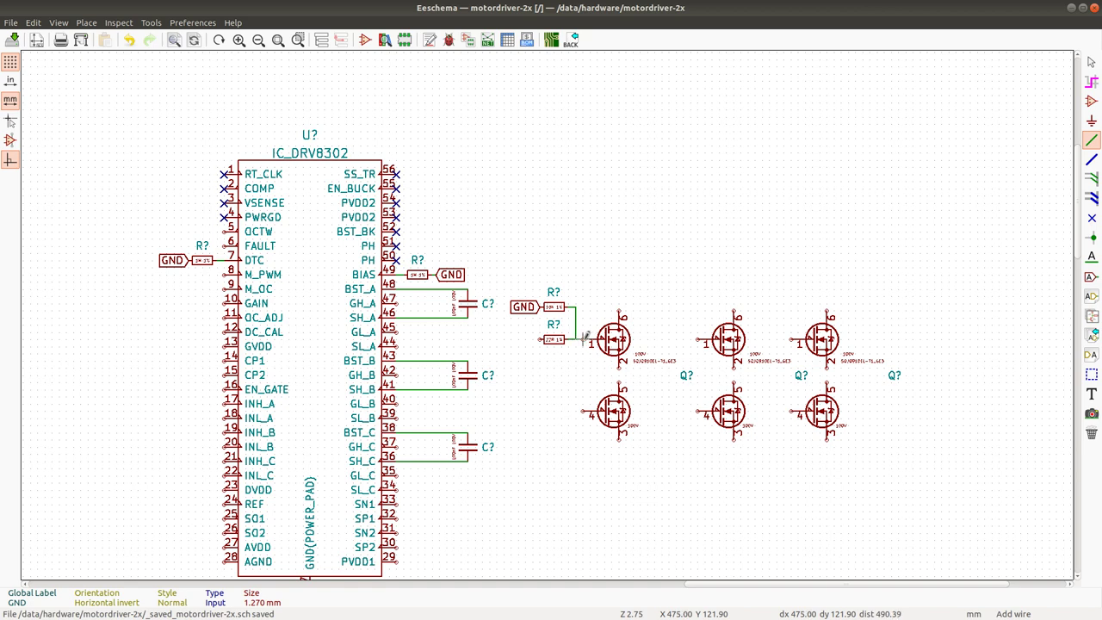
click(600, 339)
Copy the GND label onto the free end of the 22R resistor and change its text to GHA1.
scroll(524, 308, up, 4)
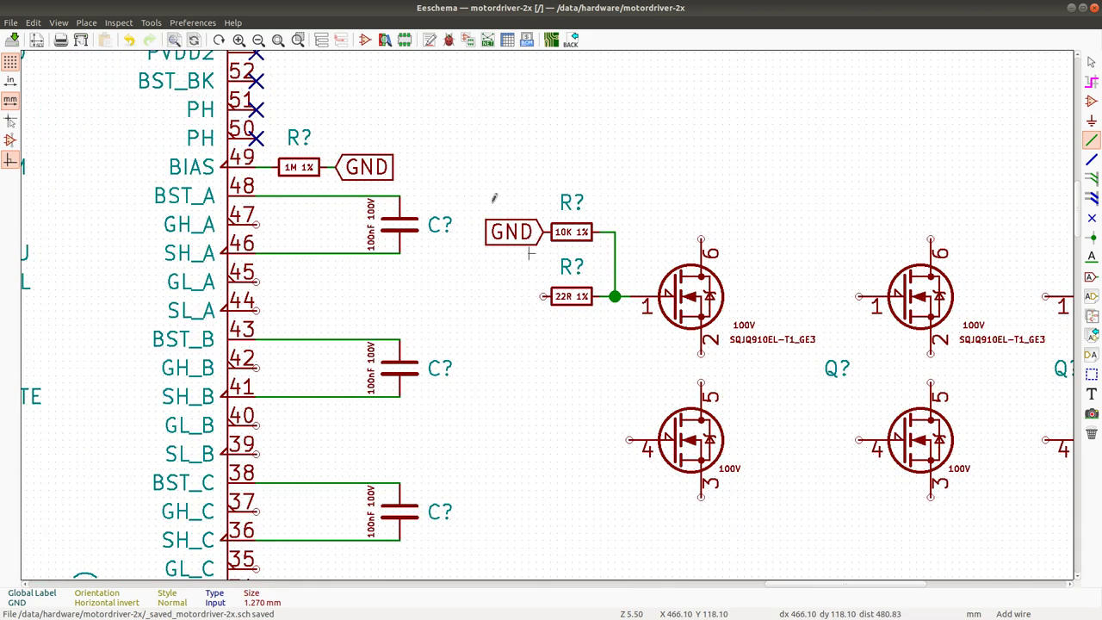
key(c)
click(513, 295)
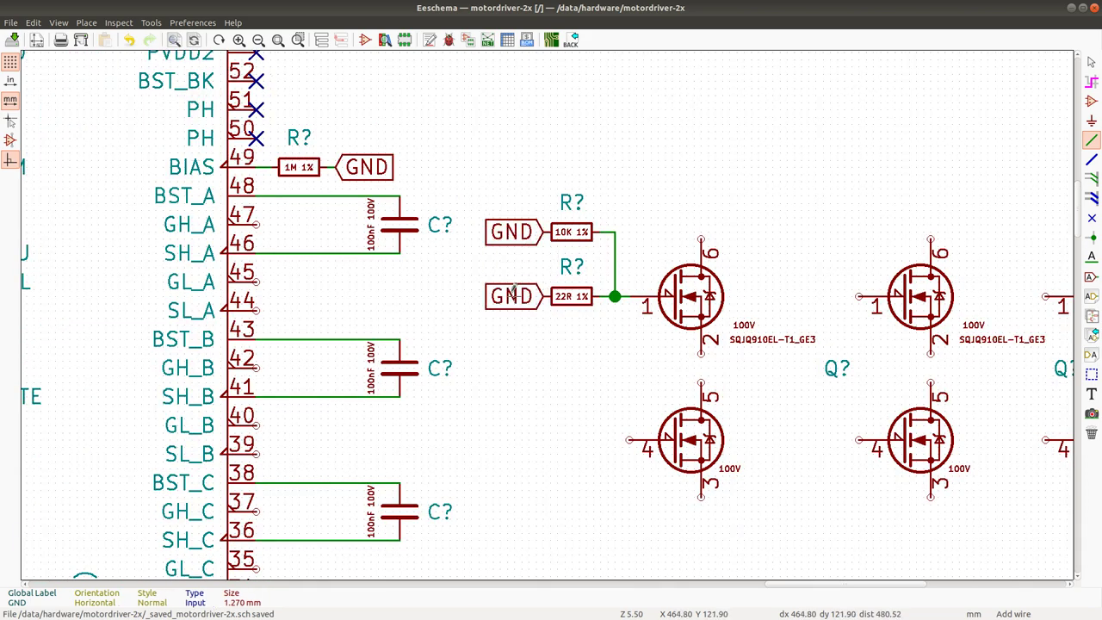
double_click(545, 295)
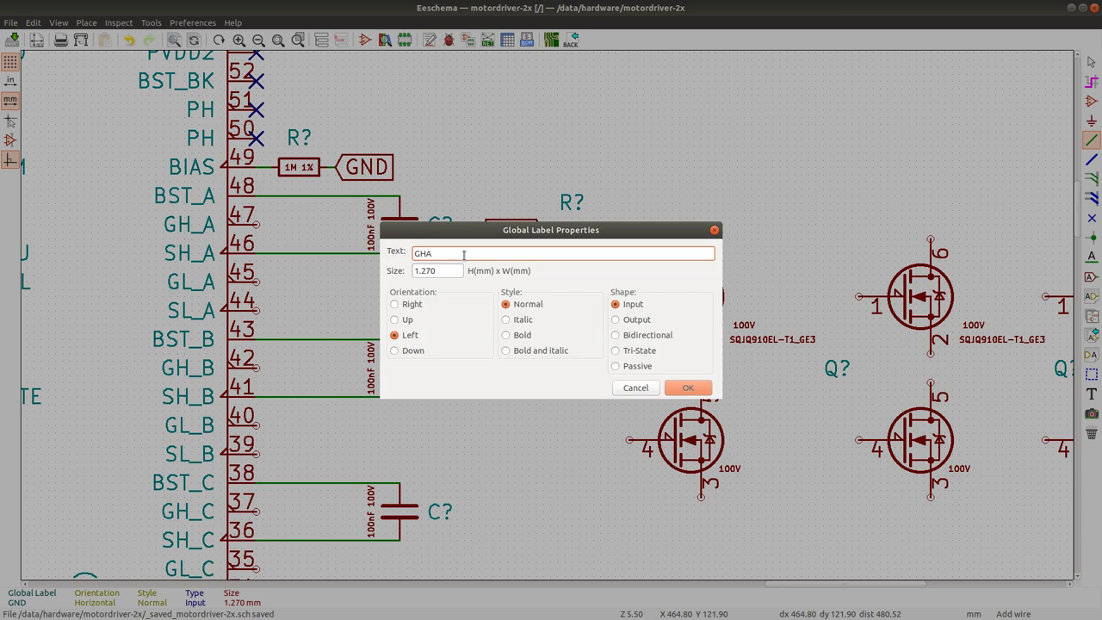
key(Return)
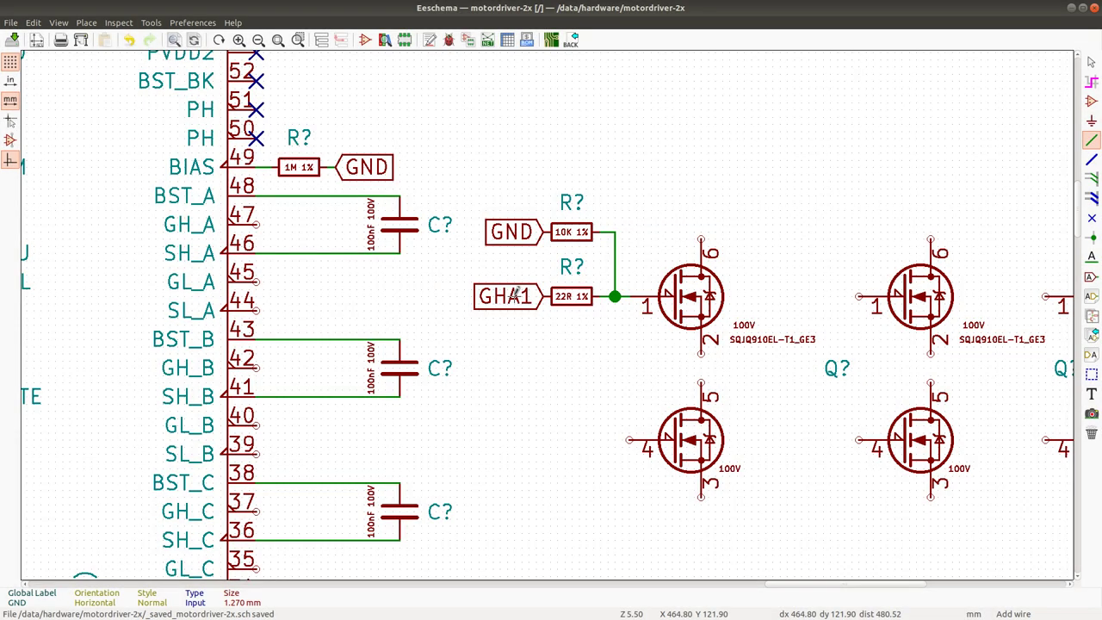
Copy the GHA1 global label onto the driver's GH_A pin 47.
key(ctrl+d)
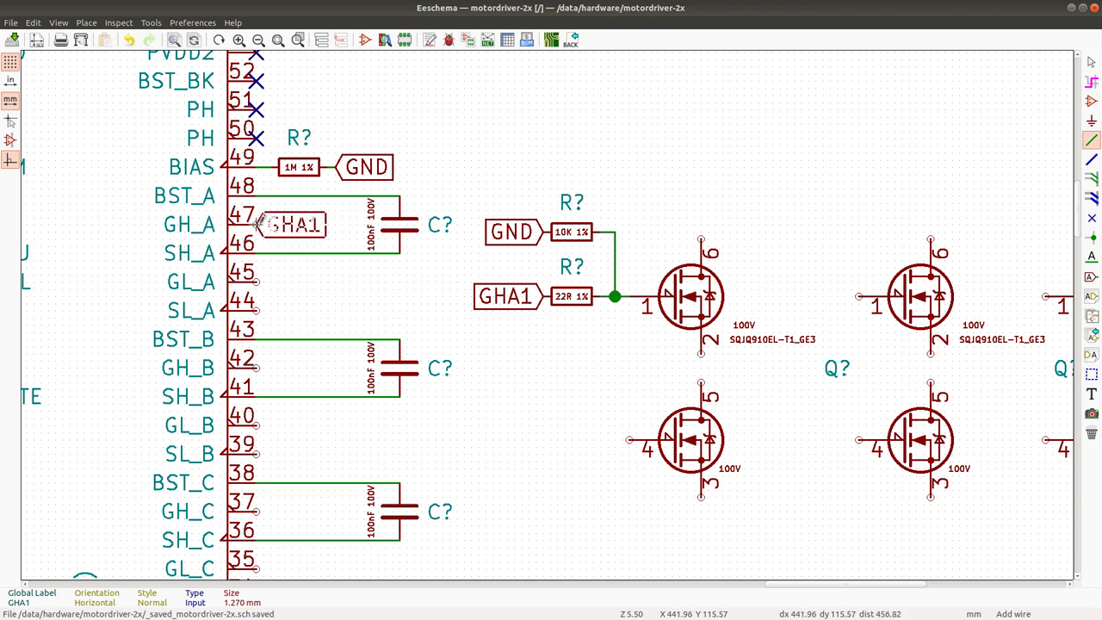
click(259, 224)
Copy the 10K and 22R resistors to gate pin 4 of the first MOSFET, with the 10K aligned directly below the 22R.
key(c)
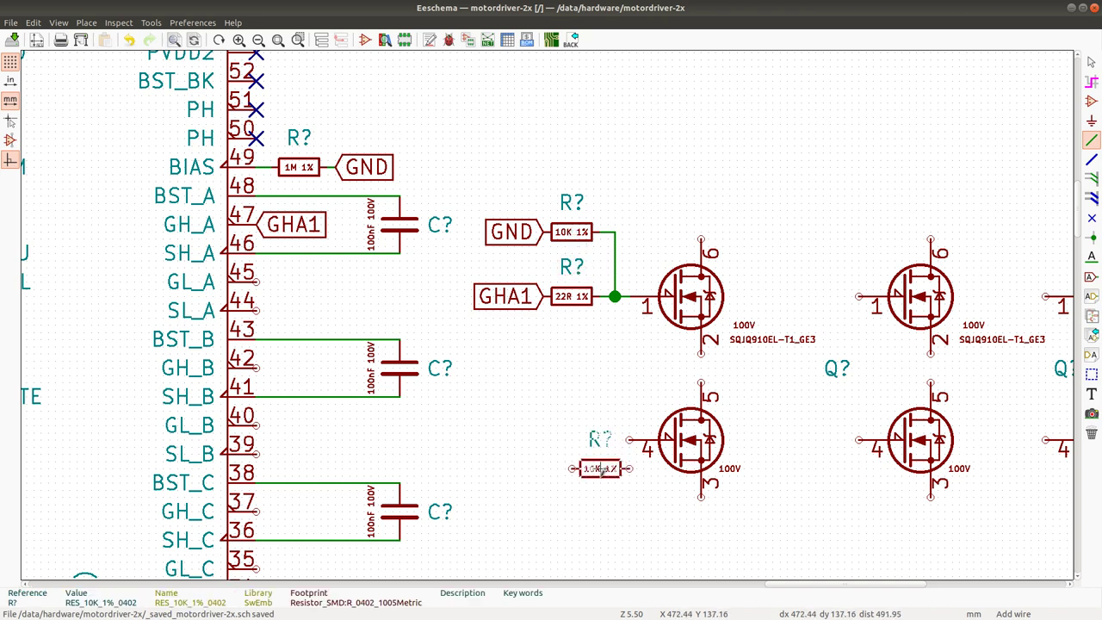
click(597, 494)
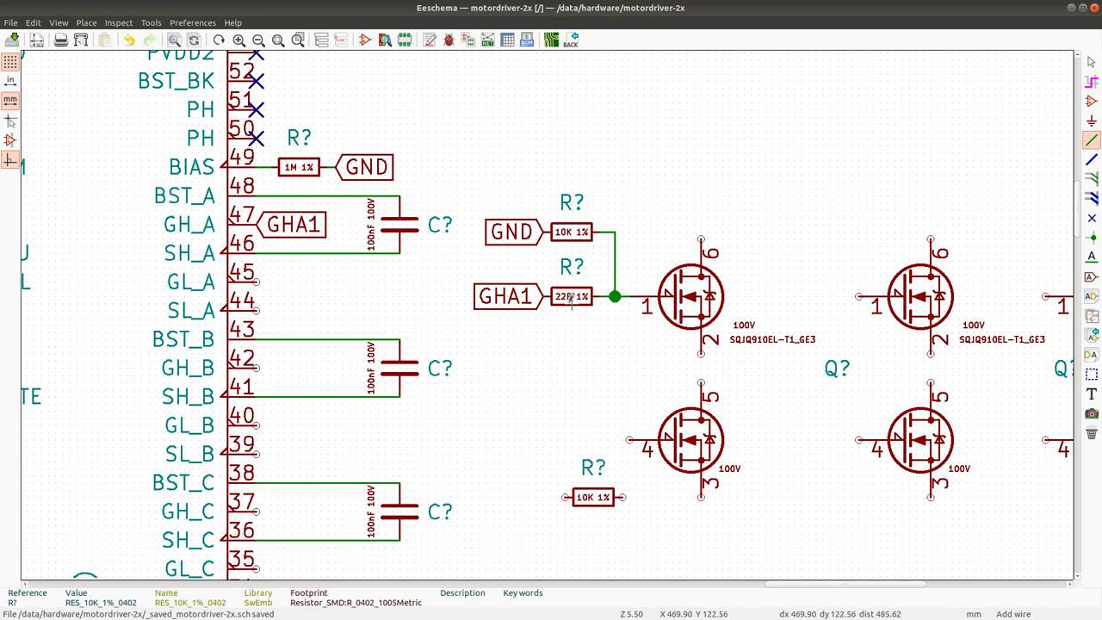
key(c)
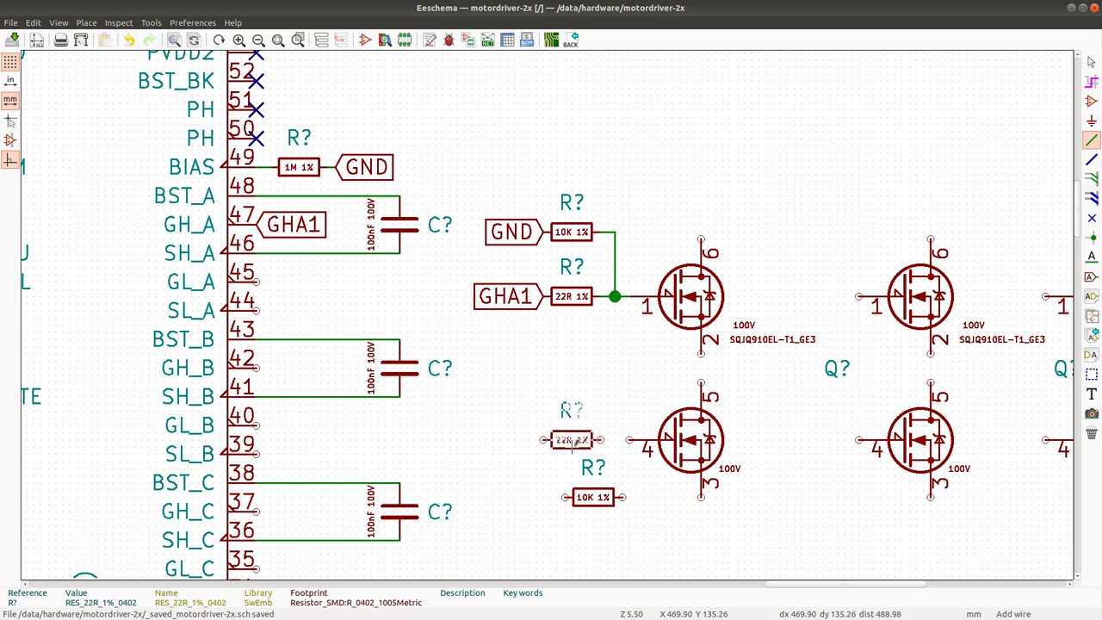
click(572, 441)
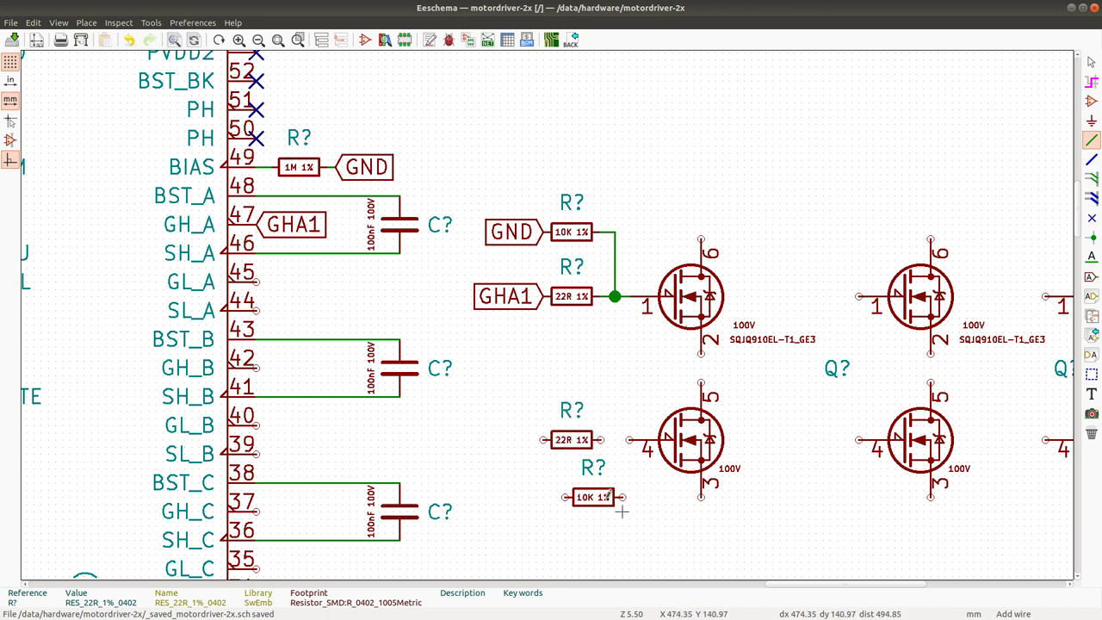
key(m)
click(575, 491)
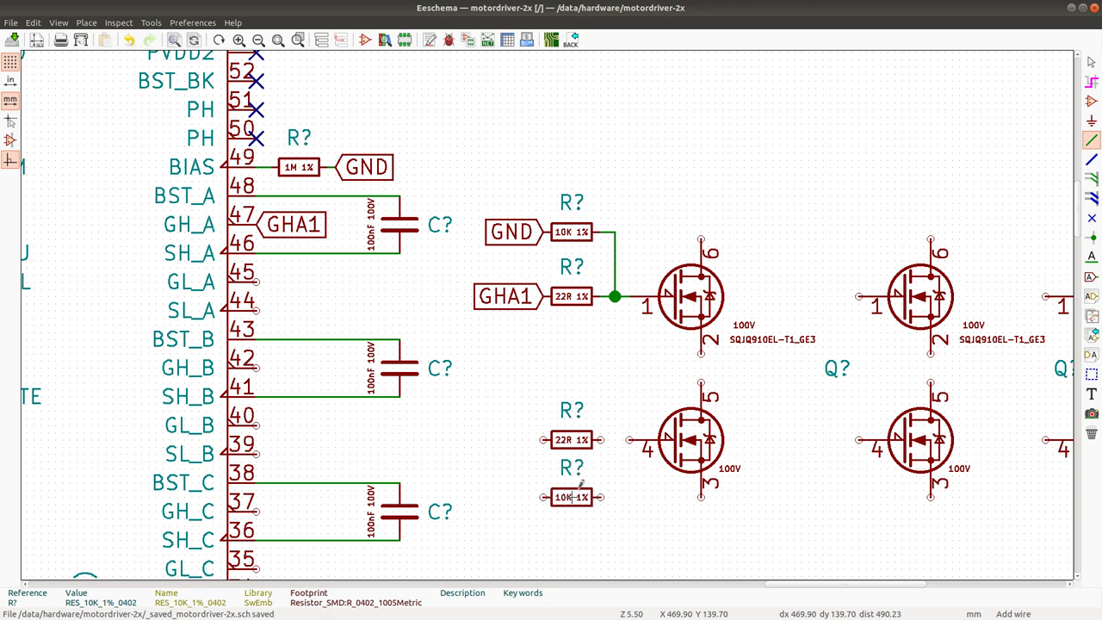
Wire the copied 22R resistor to gate pin 4 and join the copied 10K resistor to that wire.
click(604, 440)
click(629, 440)
click(615, 440)
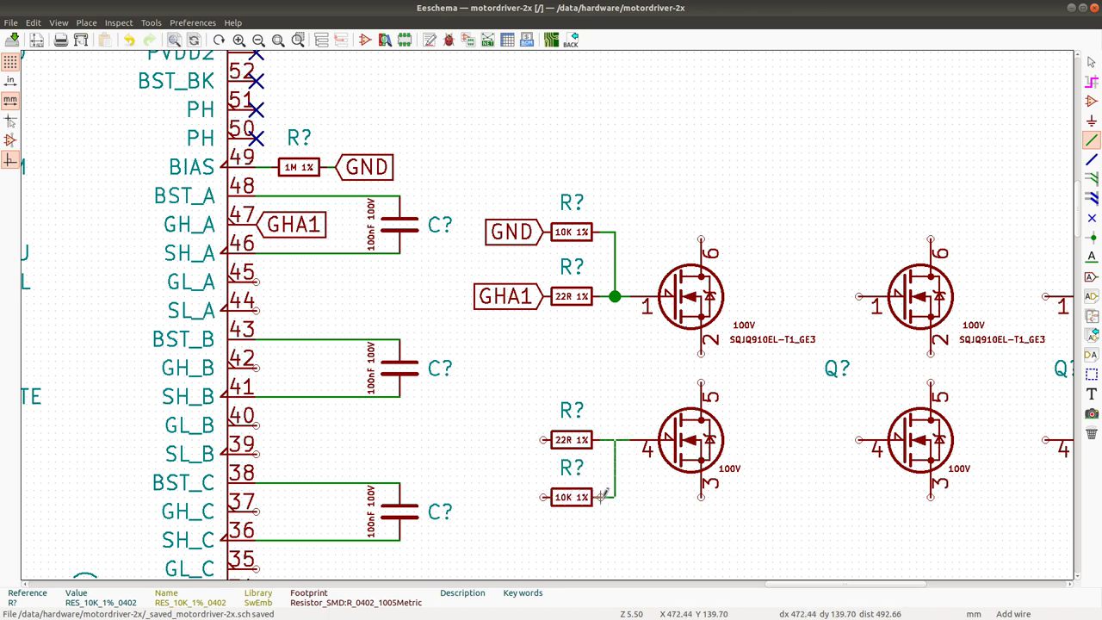
click(603, 496)
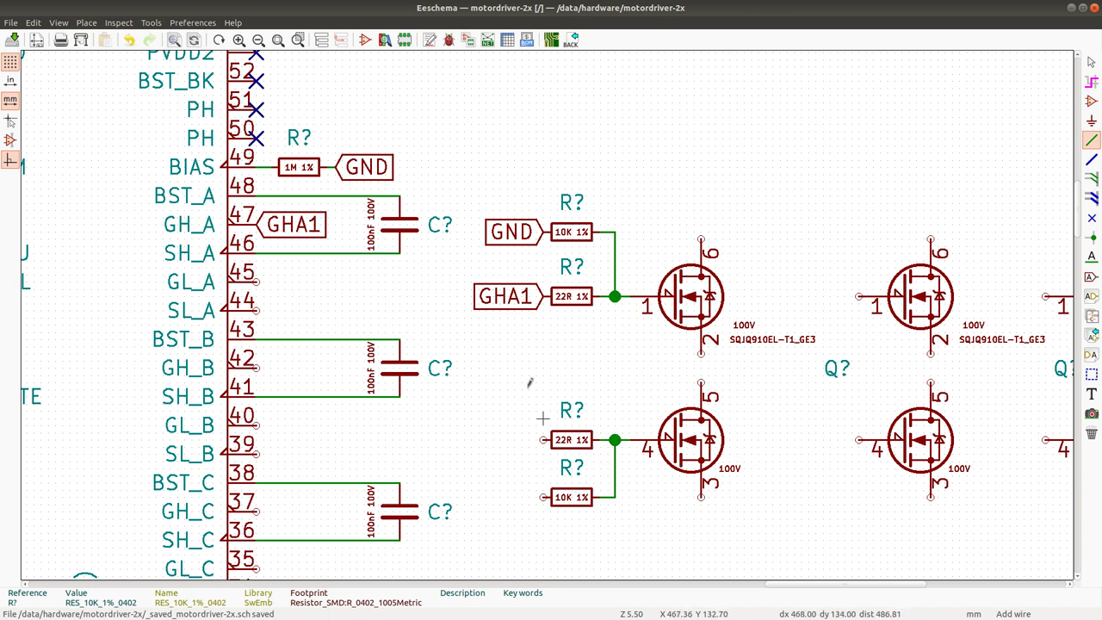
Copy a GND label onto the lower 10K resistor's free end and the GHA1 label onto the lower 22R's, changing the latter to GLA1.
key(ctrl+d)
click(536, 497)
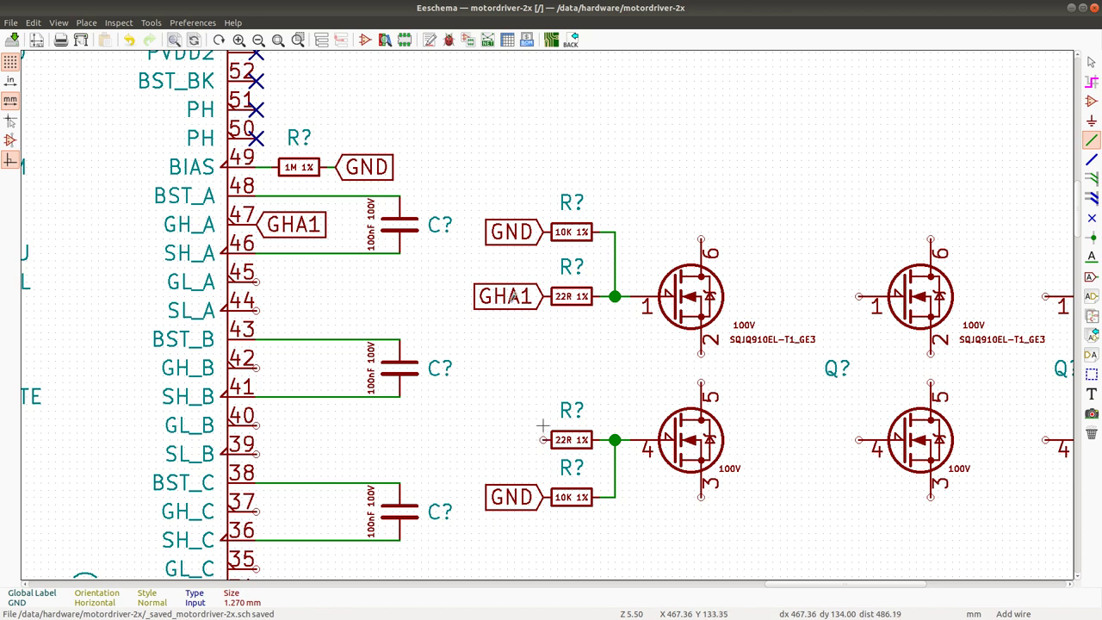
key(ctrl+d)
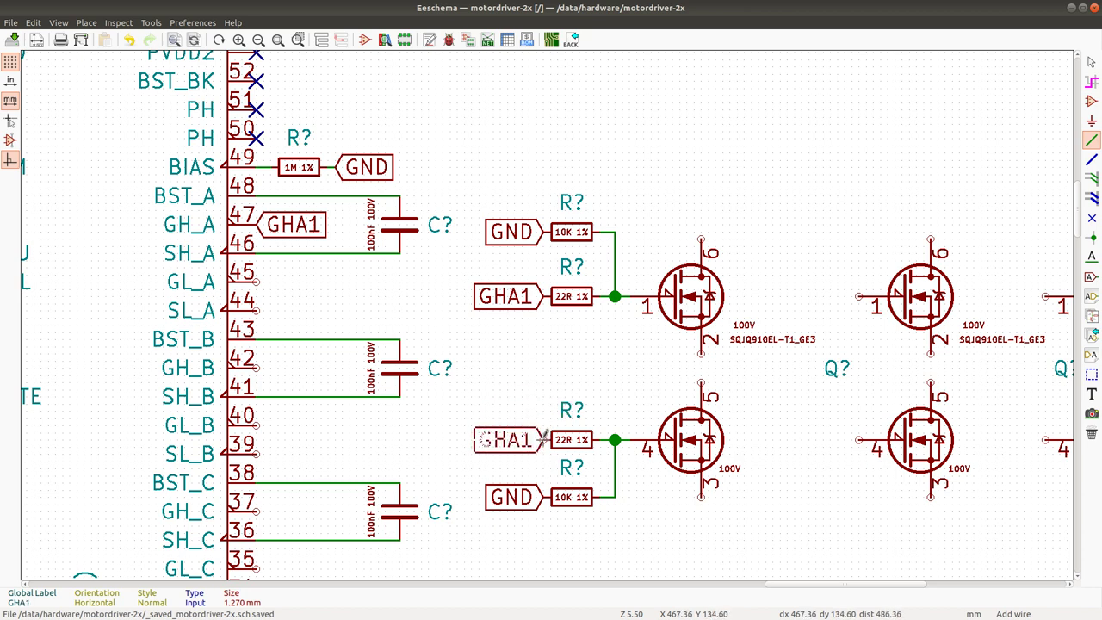
click(527, 439)
double_click(527, 439)
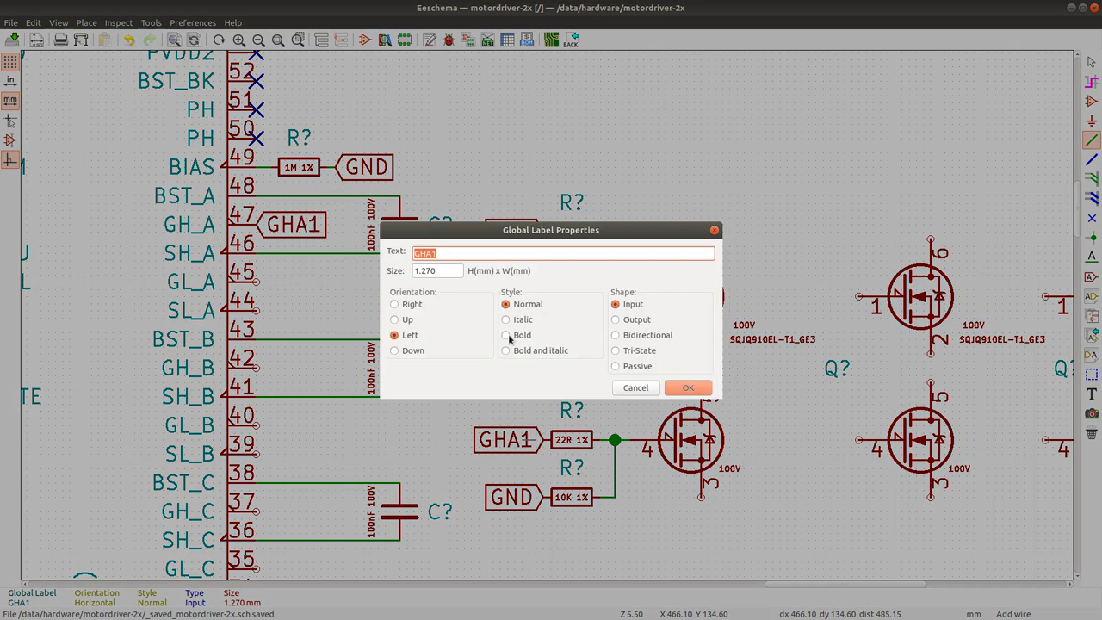
click(432, 253)
text(L)
key(Return)
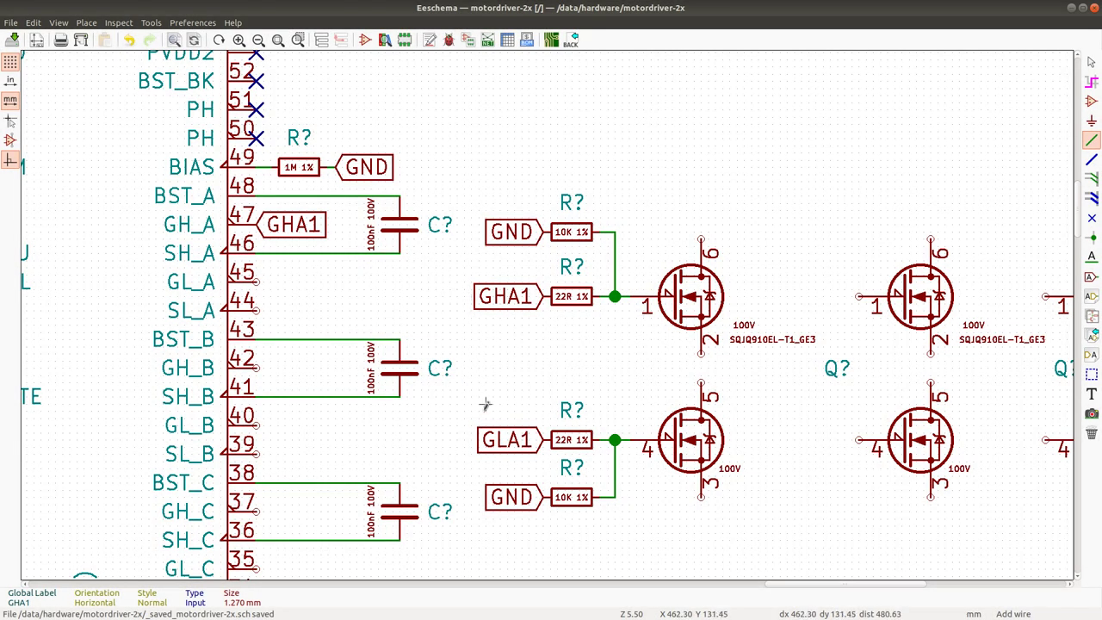
Copy the GLA1 label onto driver pins GL_A (45) and SL_A (44), and change the SL_A copy's text to SLA1.
key(c)
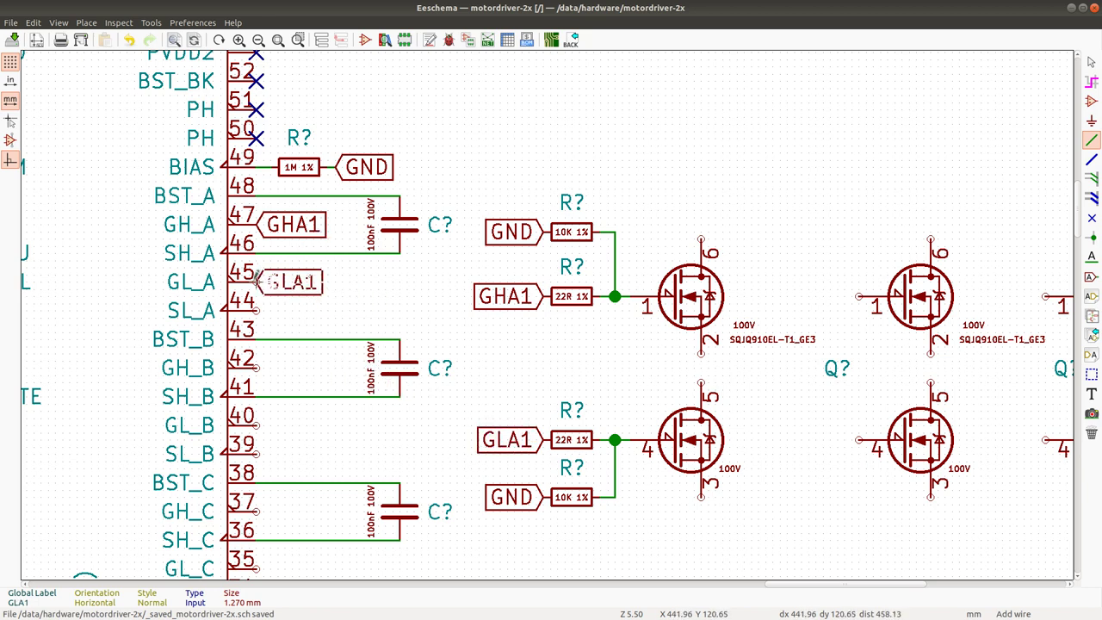
click(260, 282)
key(c)
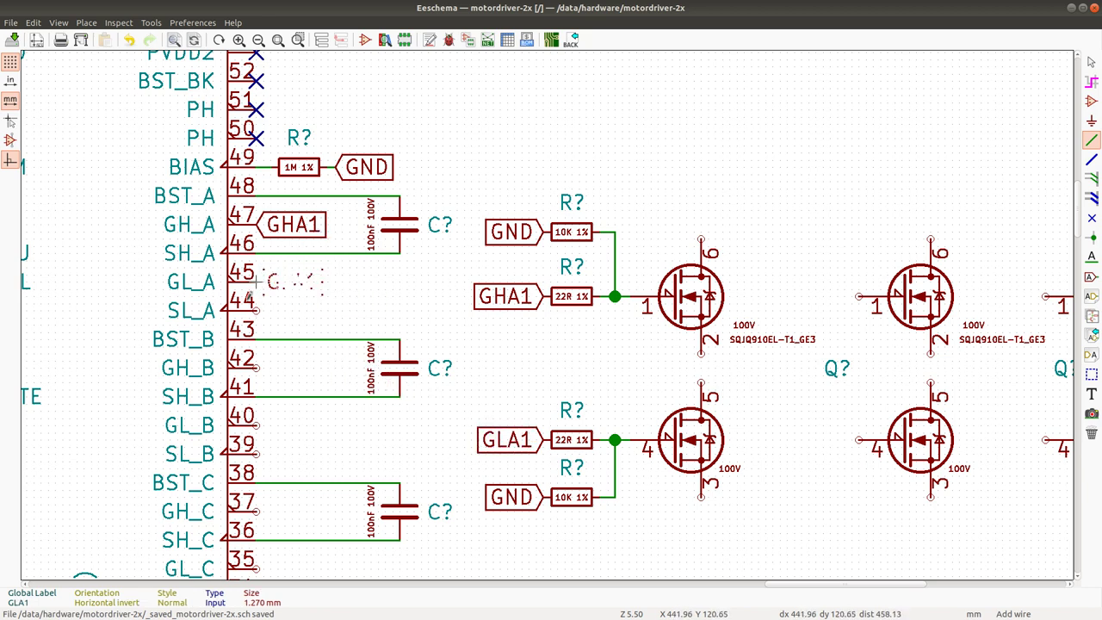
click(259, 308)
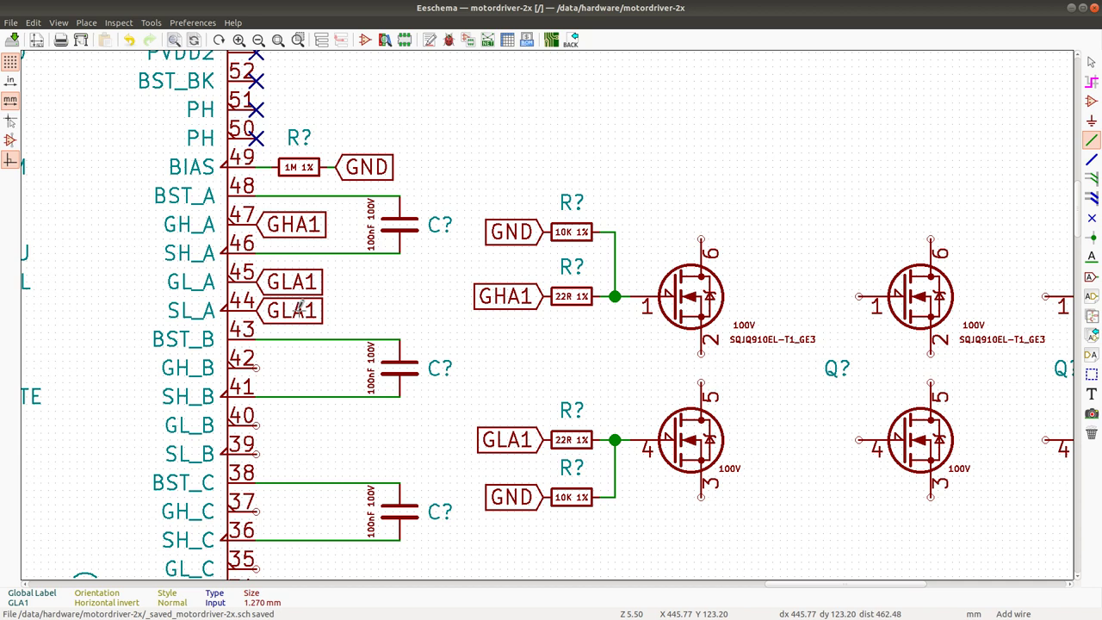
key(e)
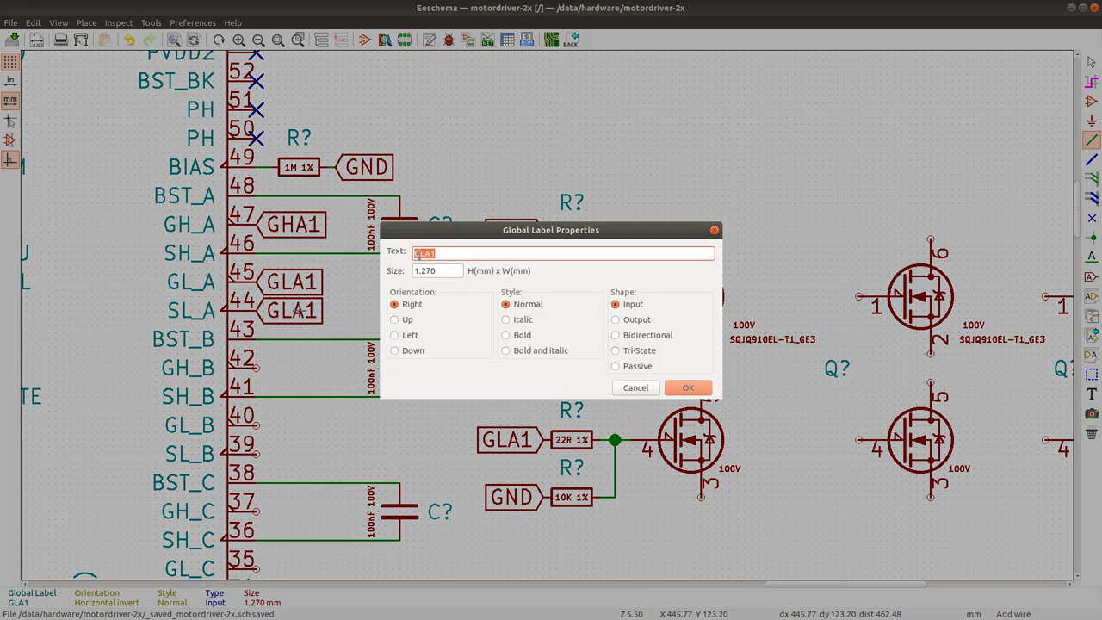
click(421, 253)
text(S)
key(Return)
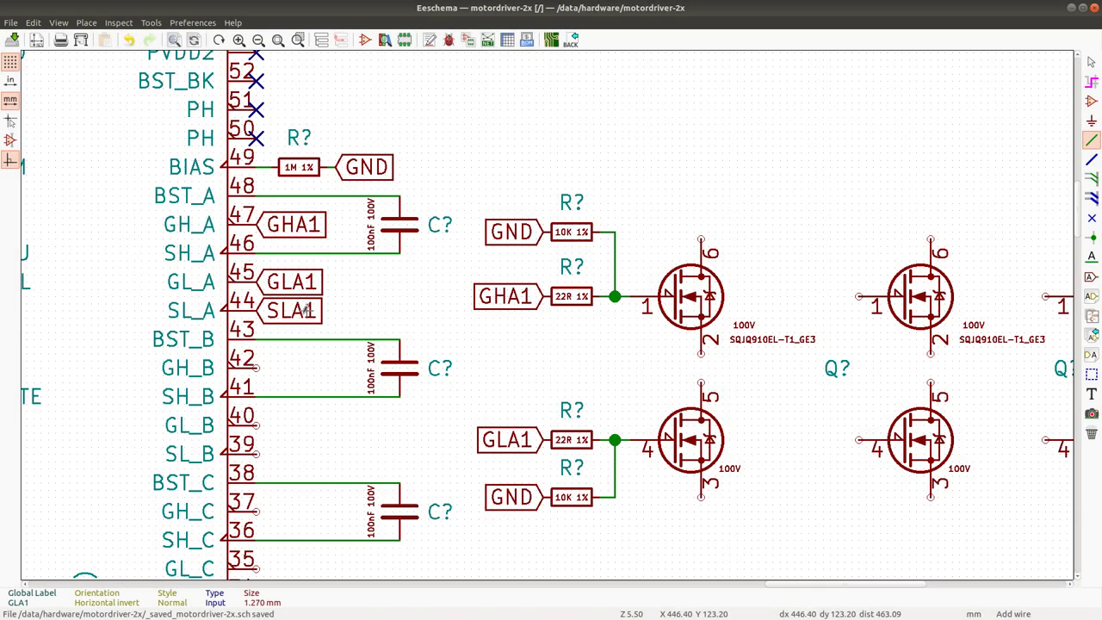
Copy the SLA1 label beside the half-bridge midpoint and wire it to MOSFET pins 2 and 5.
key(c)
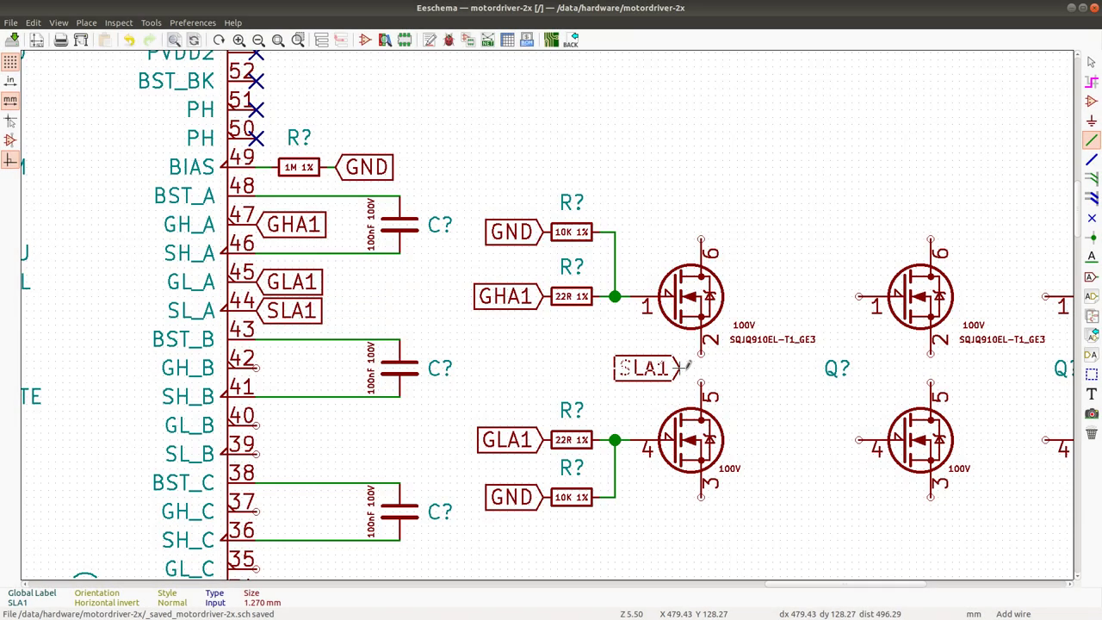
click(695, 365)
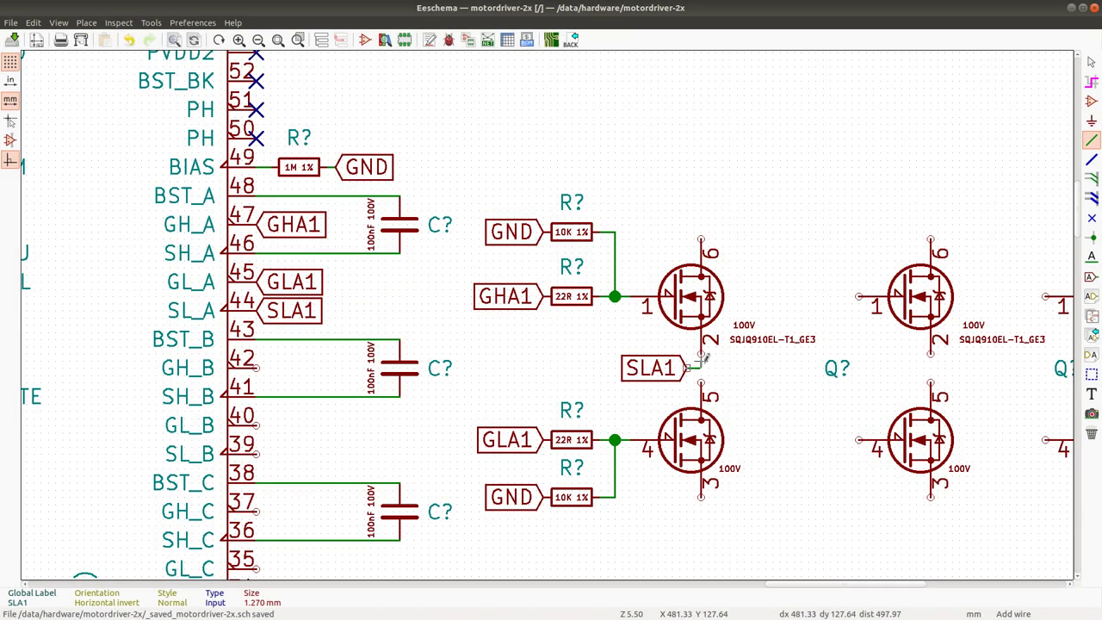
click(702, 367)
click(701, 383)
Copy a GND label onto MOSFET pin 6, rotate it to point up, and change its text to VMOT.
scroll(571, 317, down, 3)
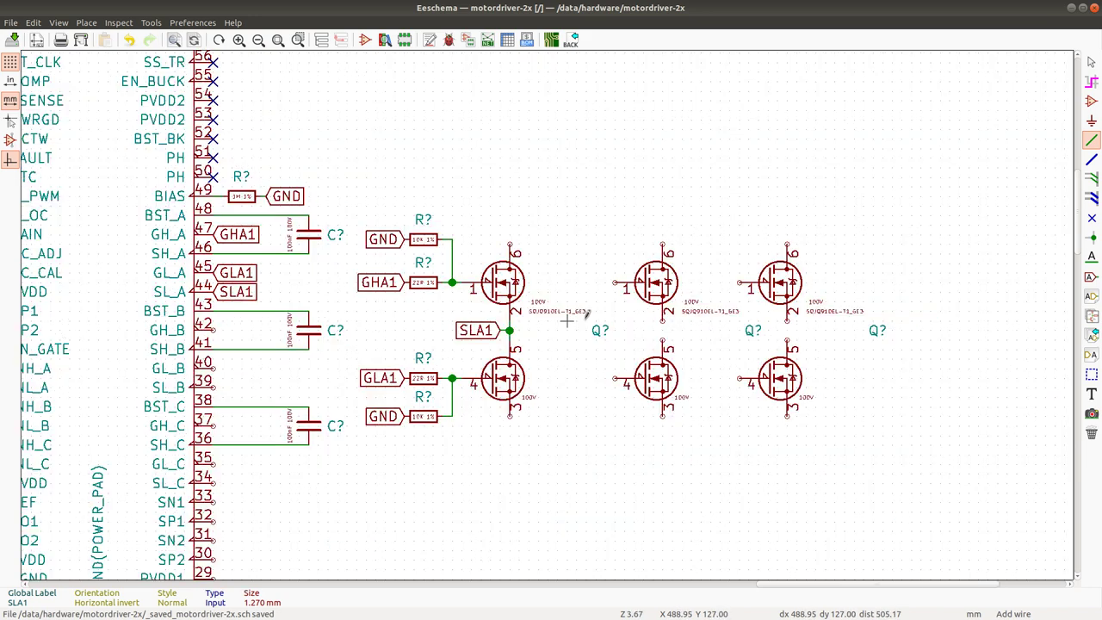
click(416, 245)
key(c)
key(r)
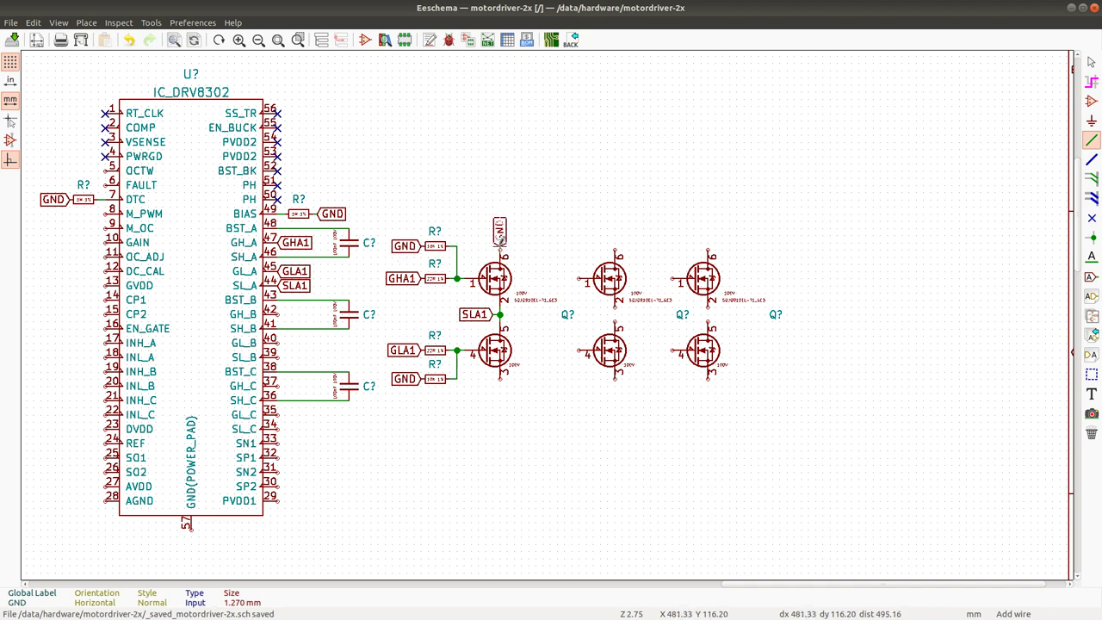
text(re)
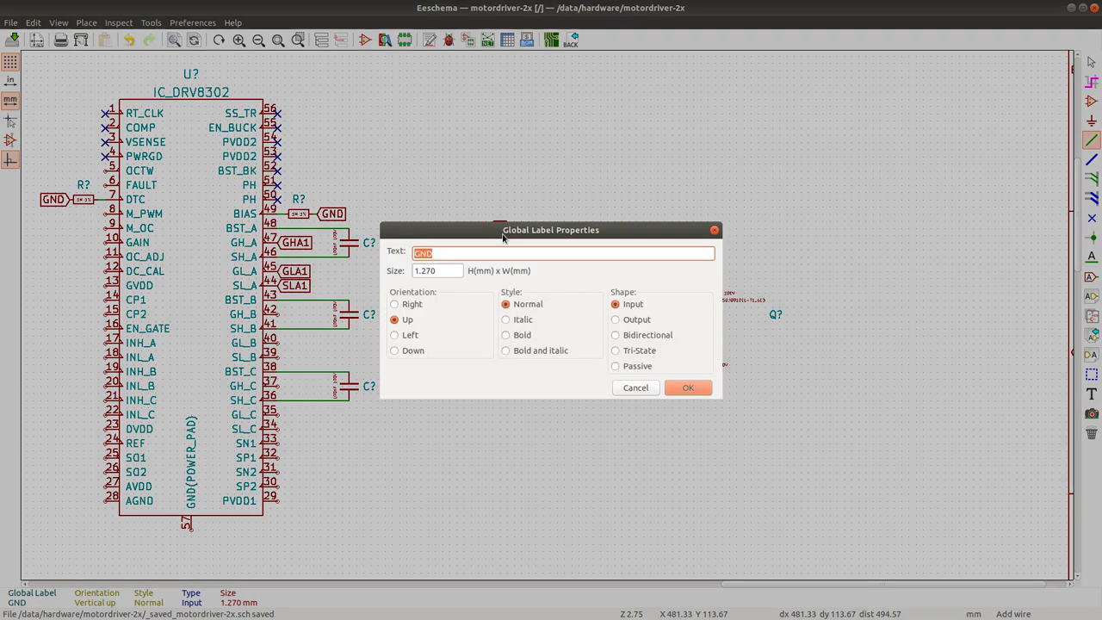
text(VMOT)
key(Return)
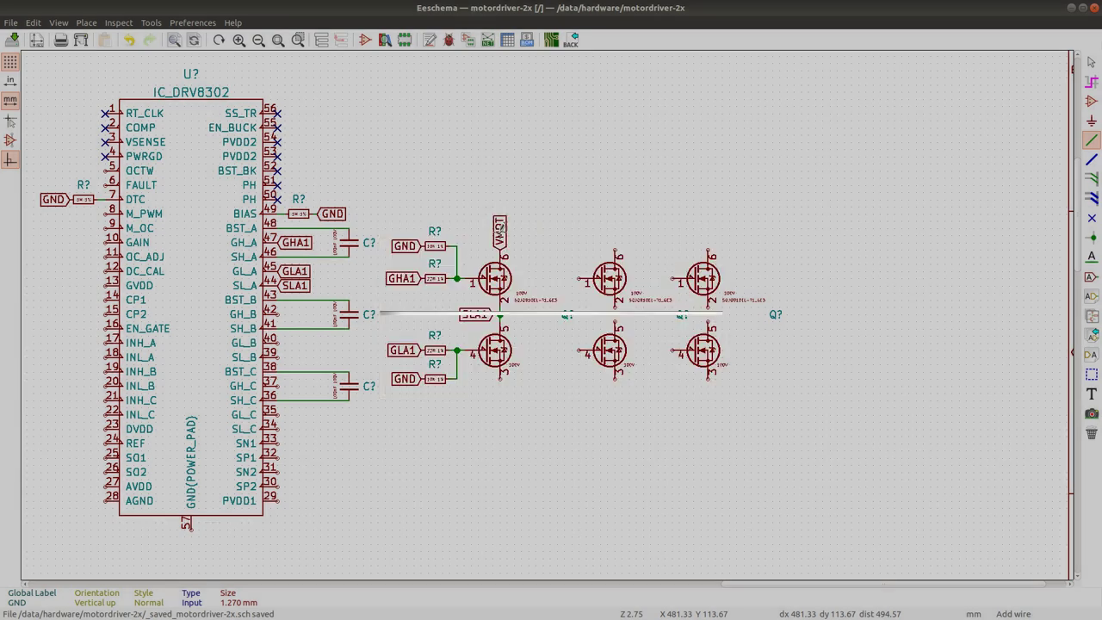
click(503, 238)
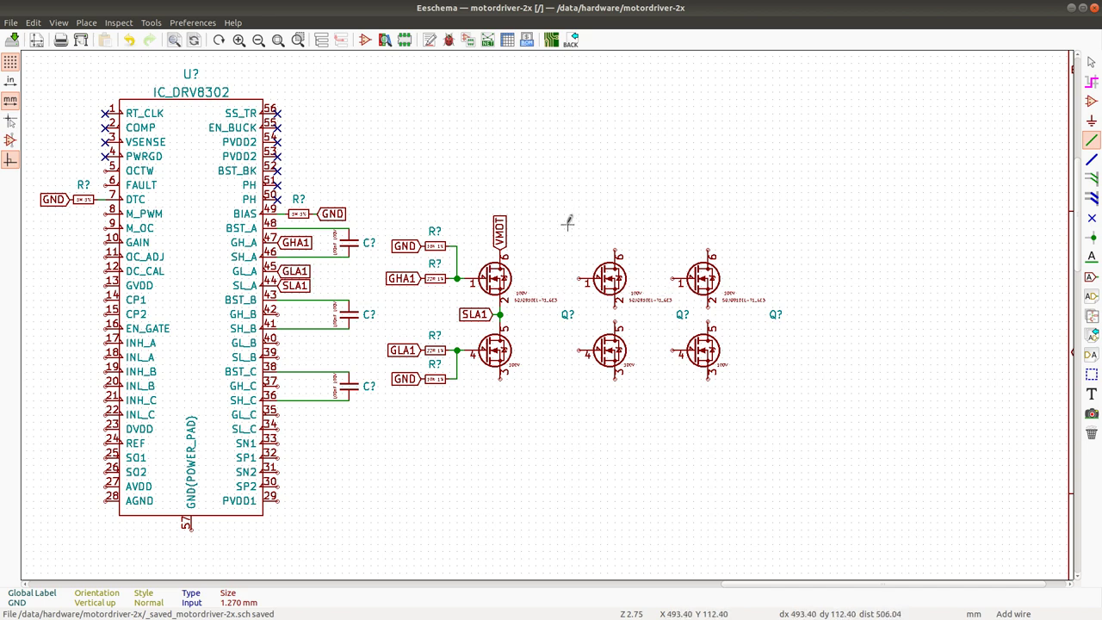
Delete the two unconnected dual MOSFETs beside the finished half-bridge.
drag(568, 215, 815, 397)
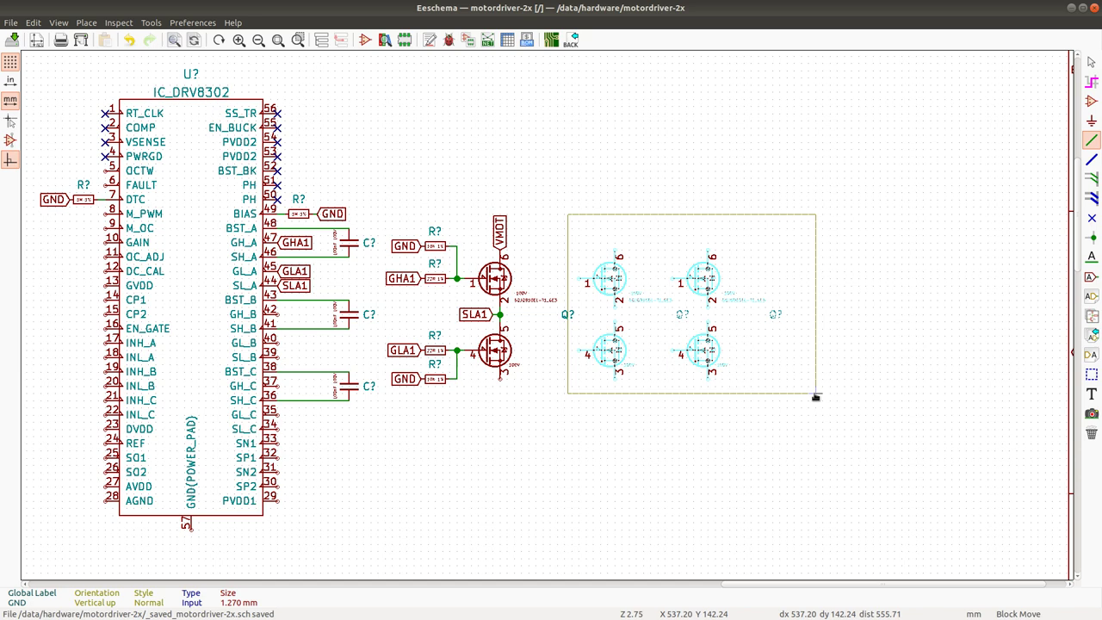
key(Delete)
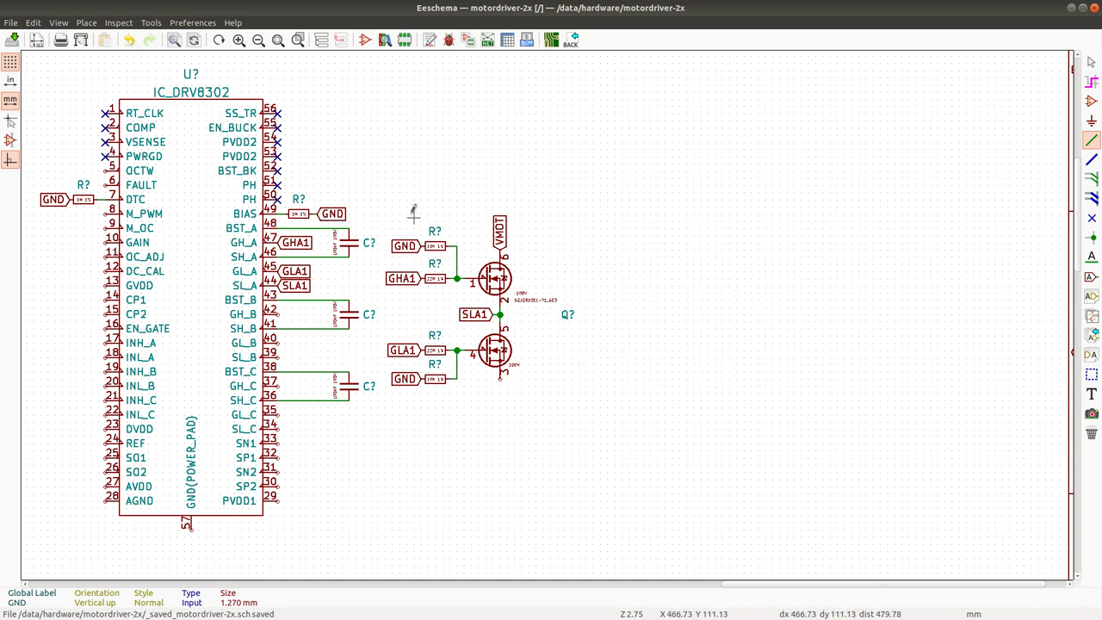
drag(382, 204, 601, 408)
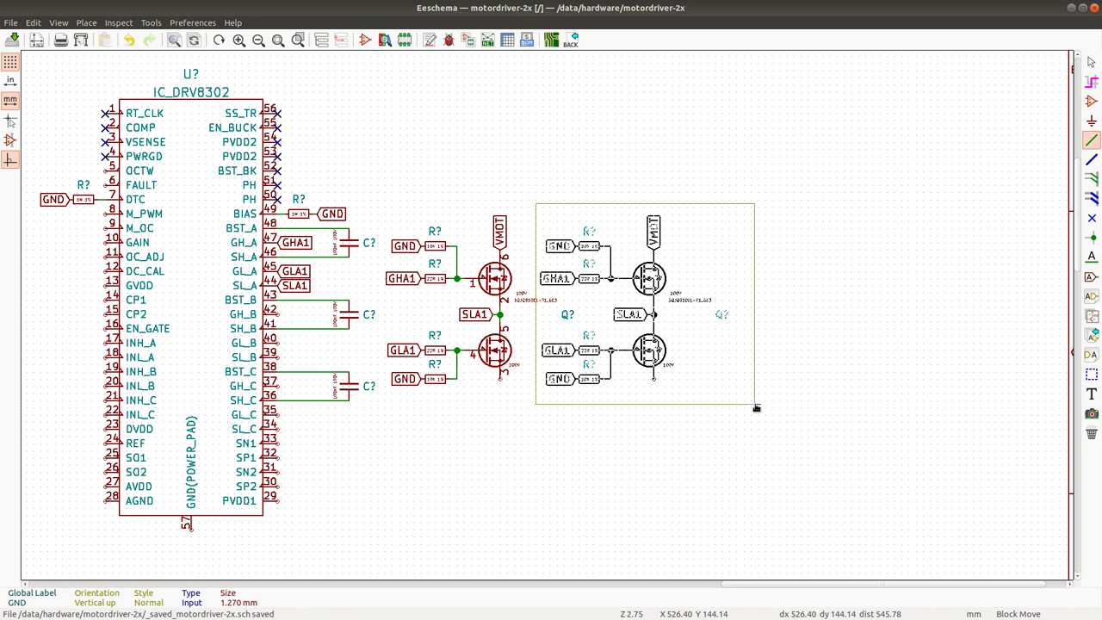
click(756, 408)
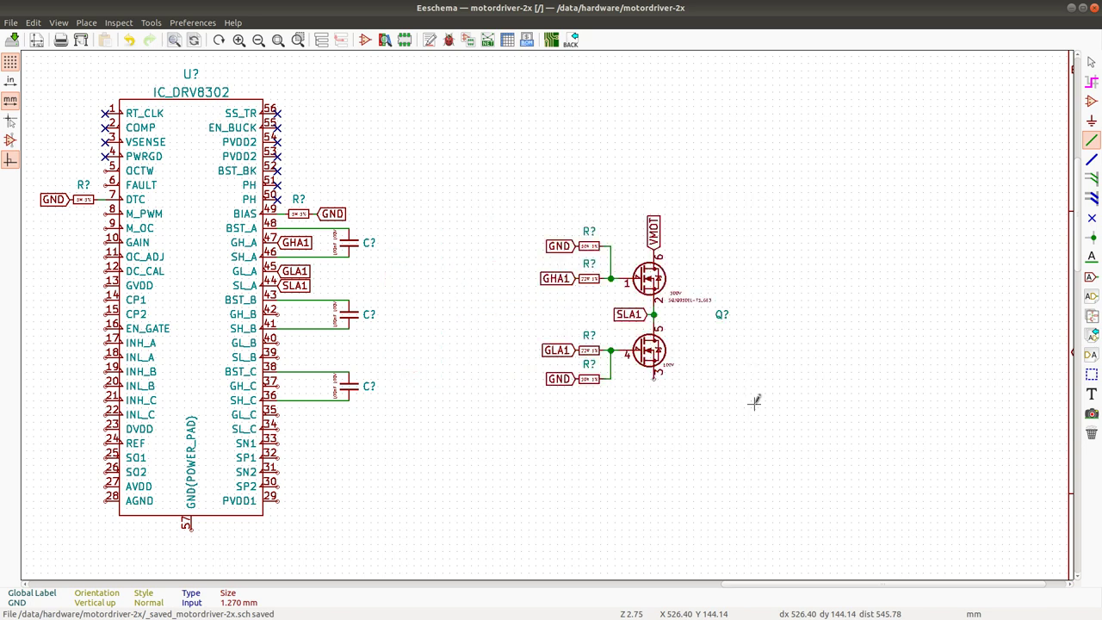
key(ctrl+z)
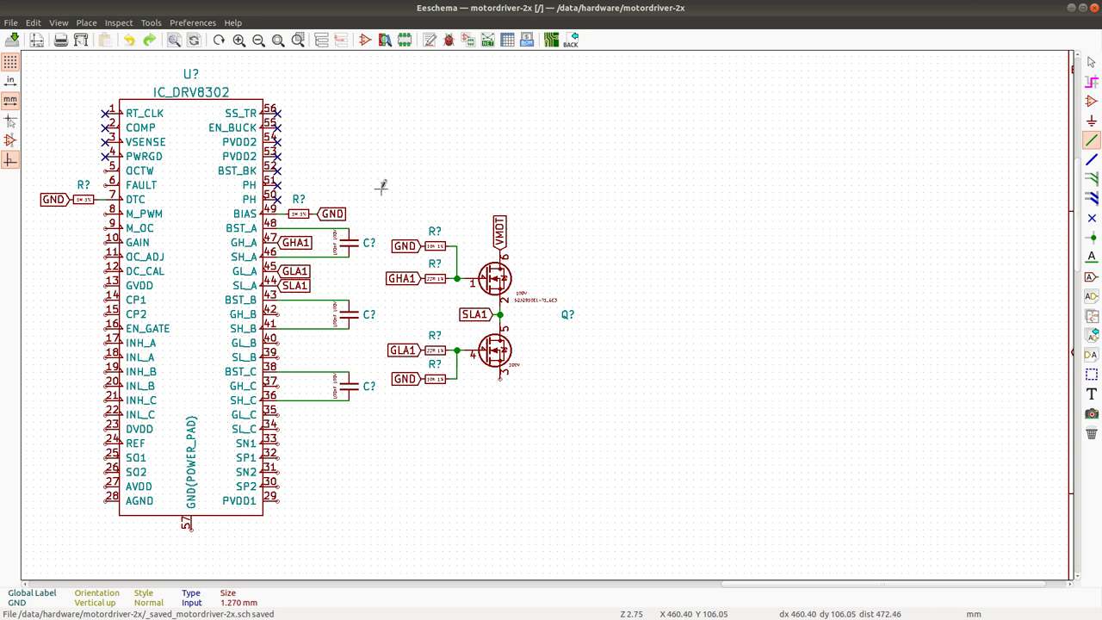
Duplicate the complete half-bridge block with its gate resistors and labels, placing the copy level beside the original.
drag(381, 189, 579, 429)
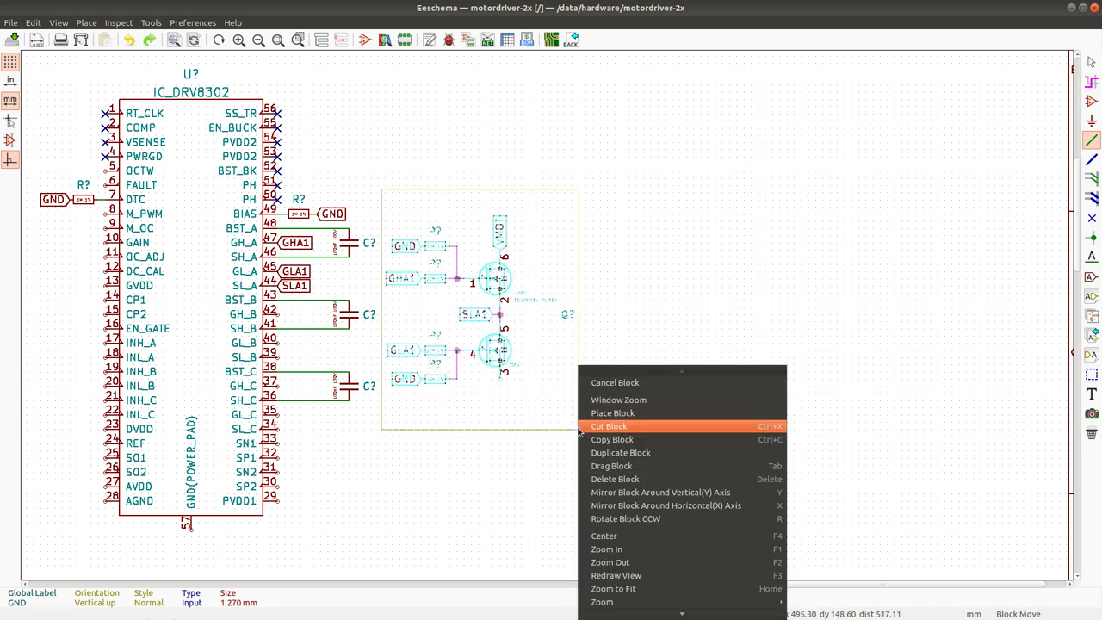
click(635, 453)
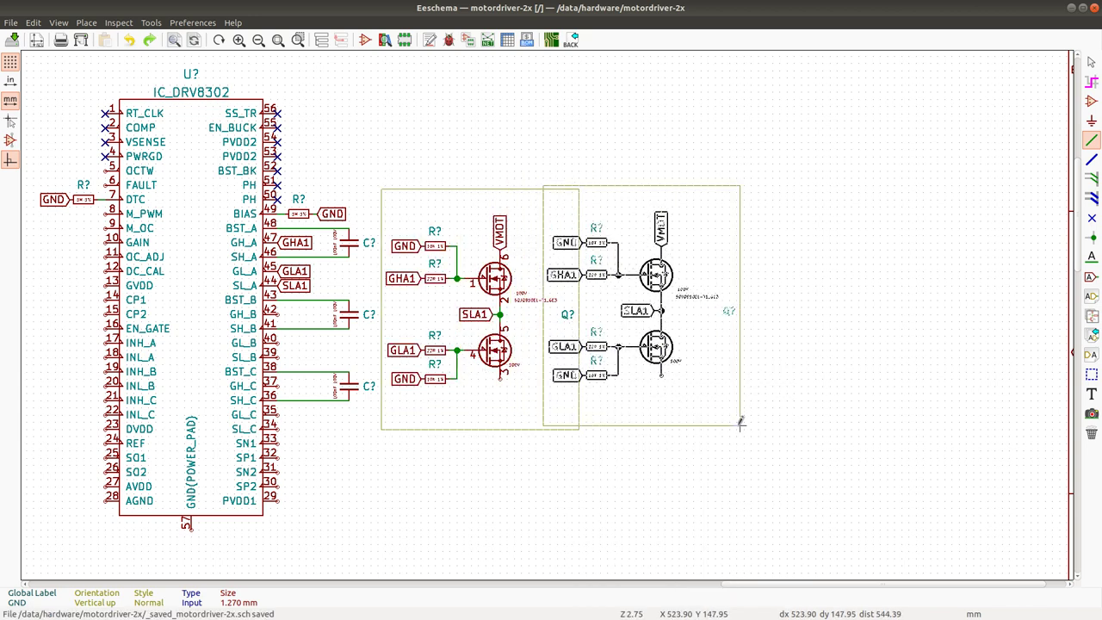
click(726, 428)
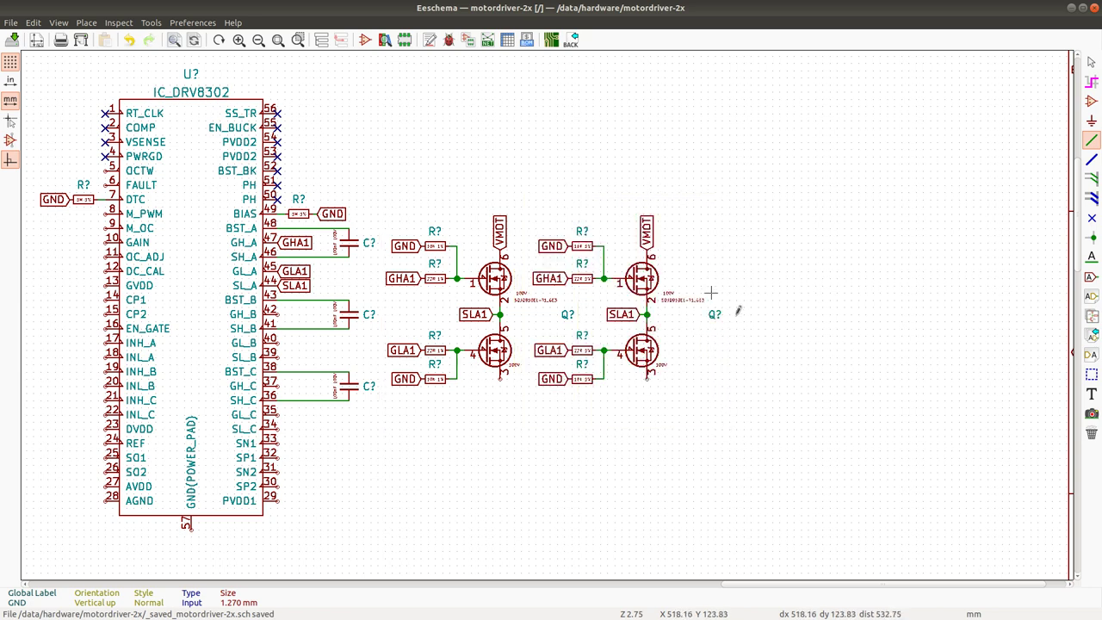
drag(532, 207, 757, 417)
right_click(757, 416)
click(860, 403)
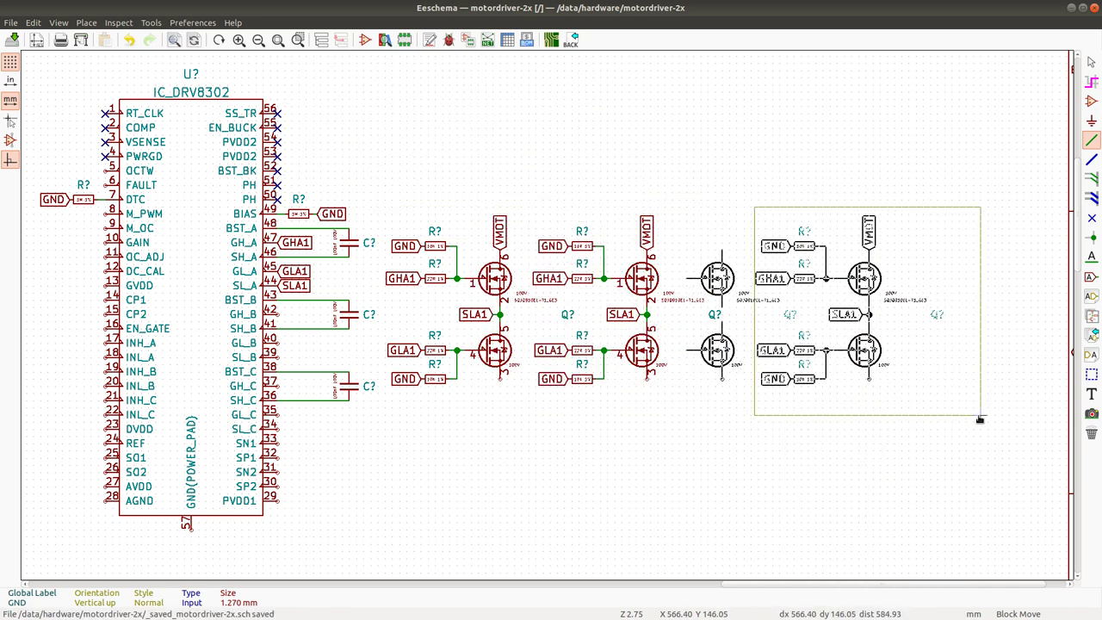
key(Escape)
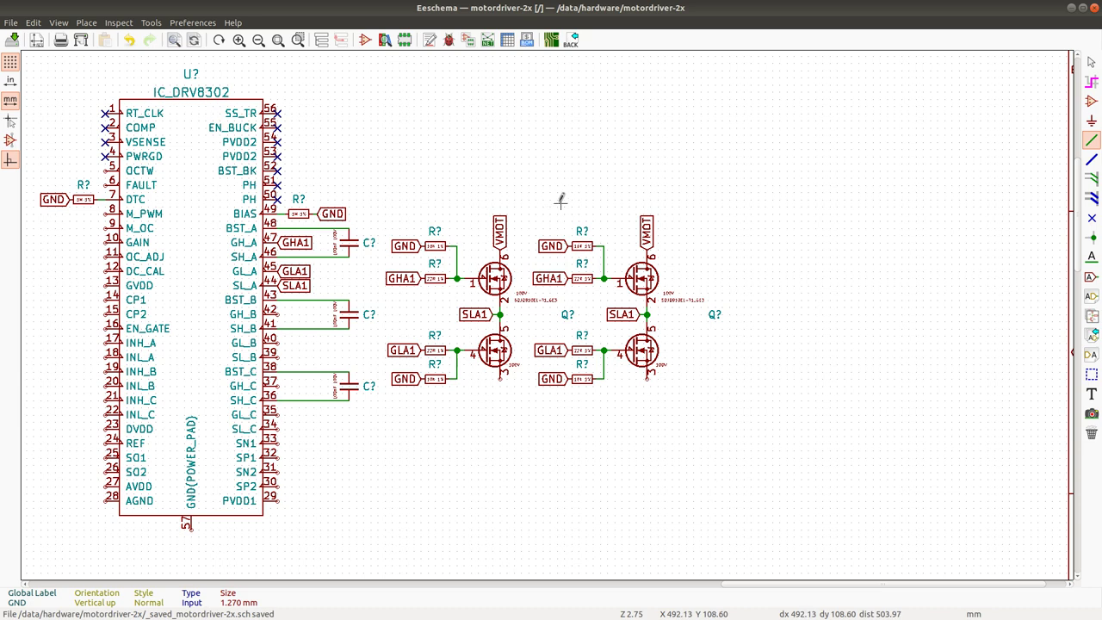
Duplicate the second half-bridge block with its gate resistors and labels, placing the third copy level beside it.
drag(560, 204, 744, 405)
right_click(744, 405)
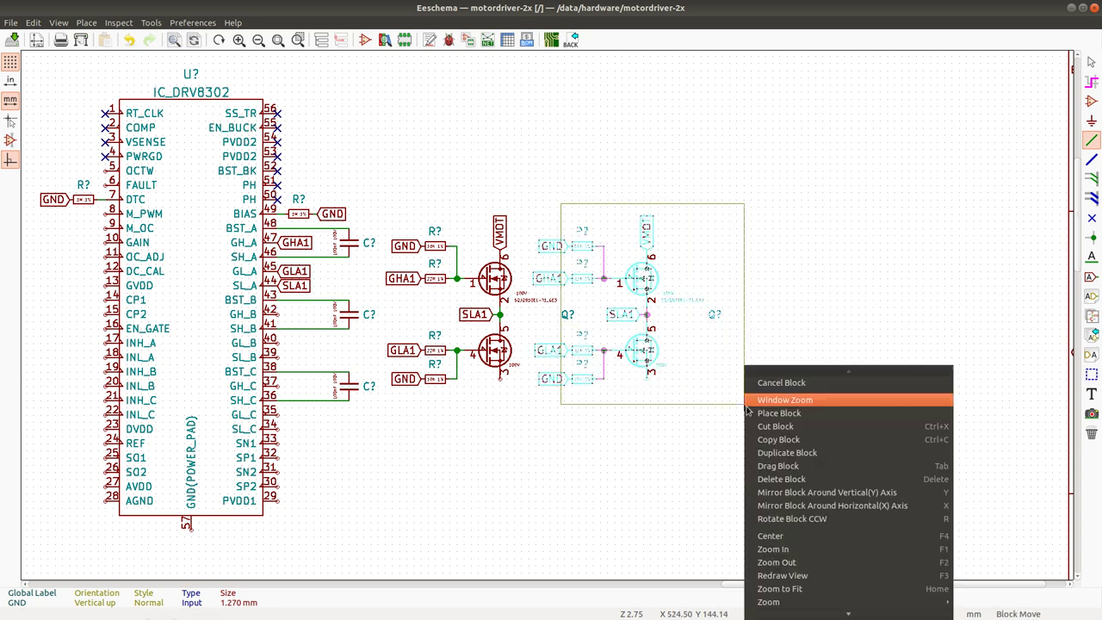
click(779, 452)
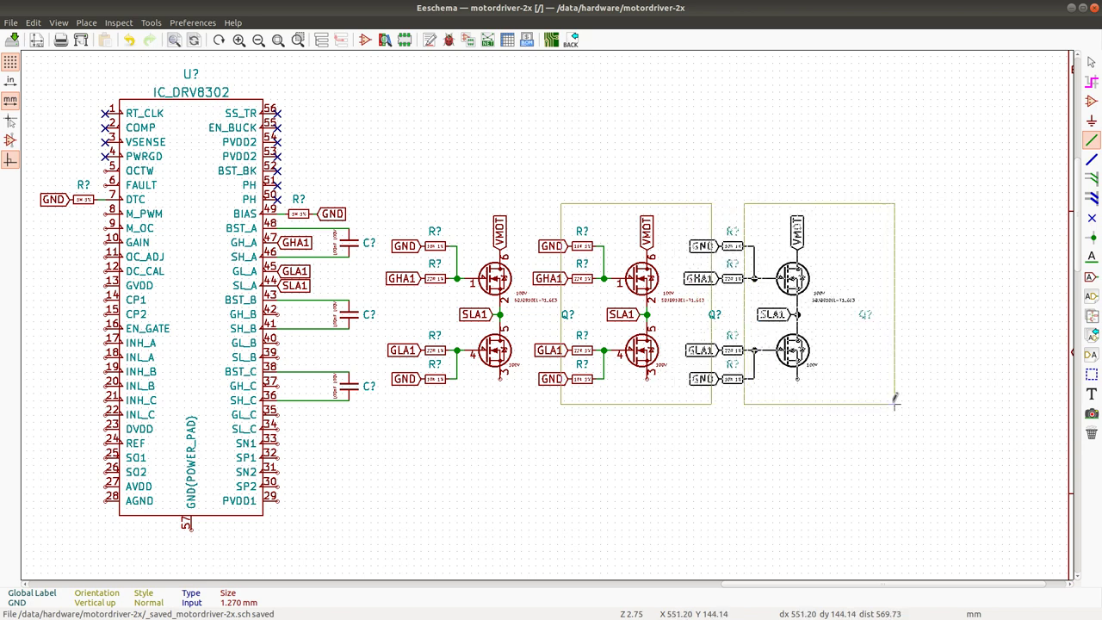
click(895, 398)
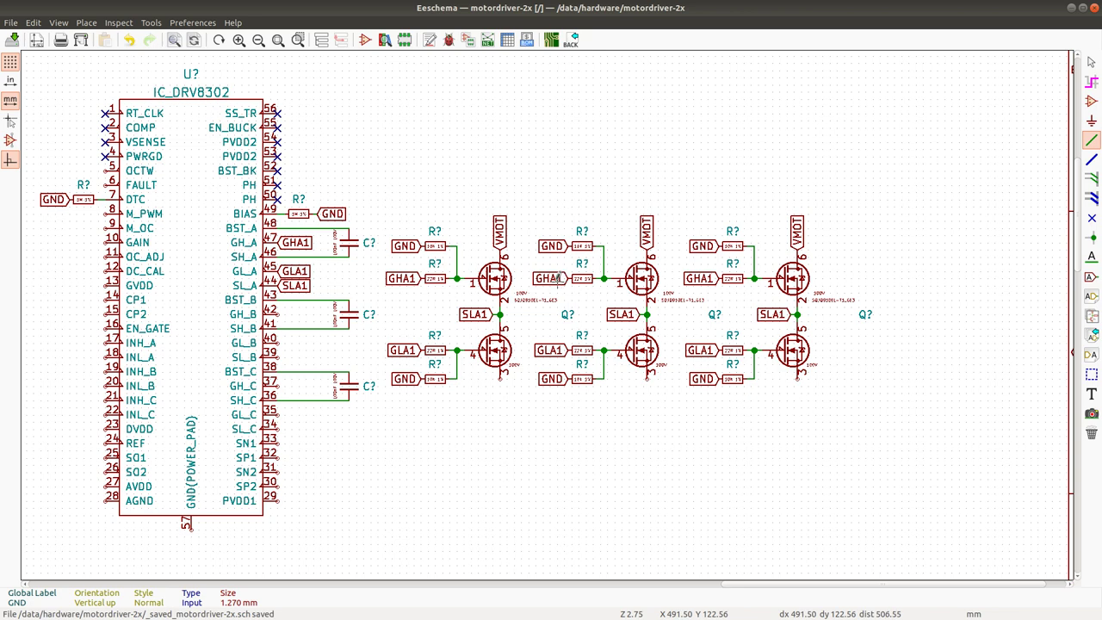
Change the second half-bridge's gate labels to GHB1 for the upper MOSFET and GLB1 for the lower one.
click(558, 278)
key(Escape)
double_click(558, 281)
click(438, 254)
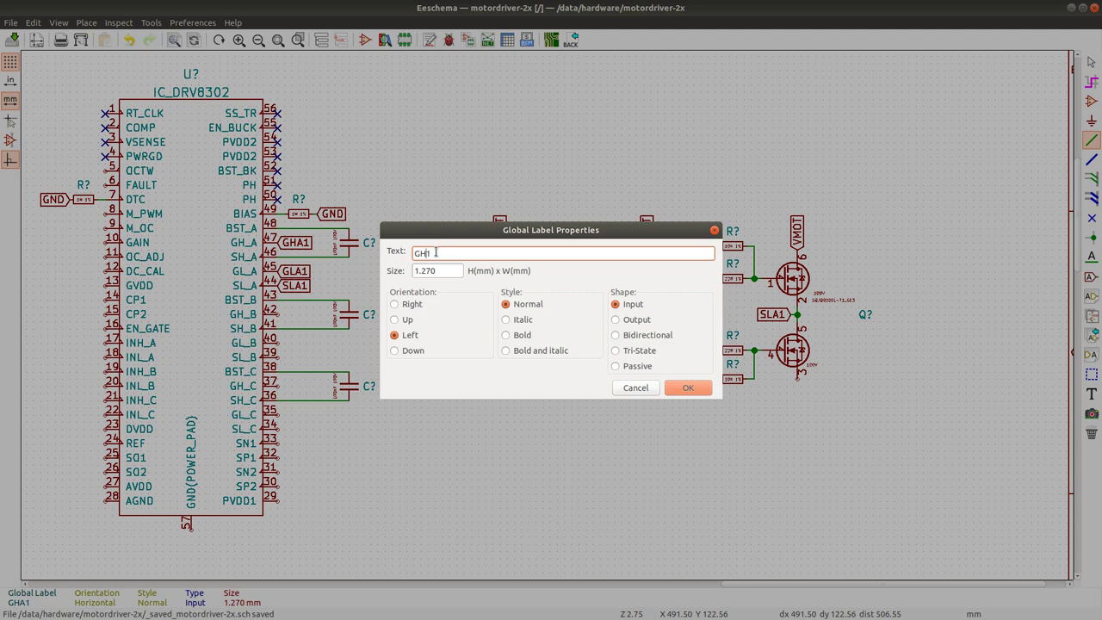
text(B)
key(Return)
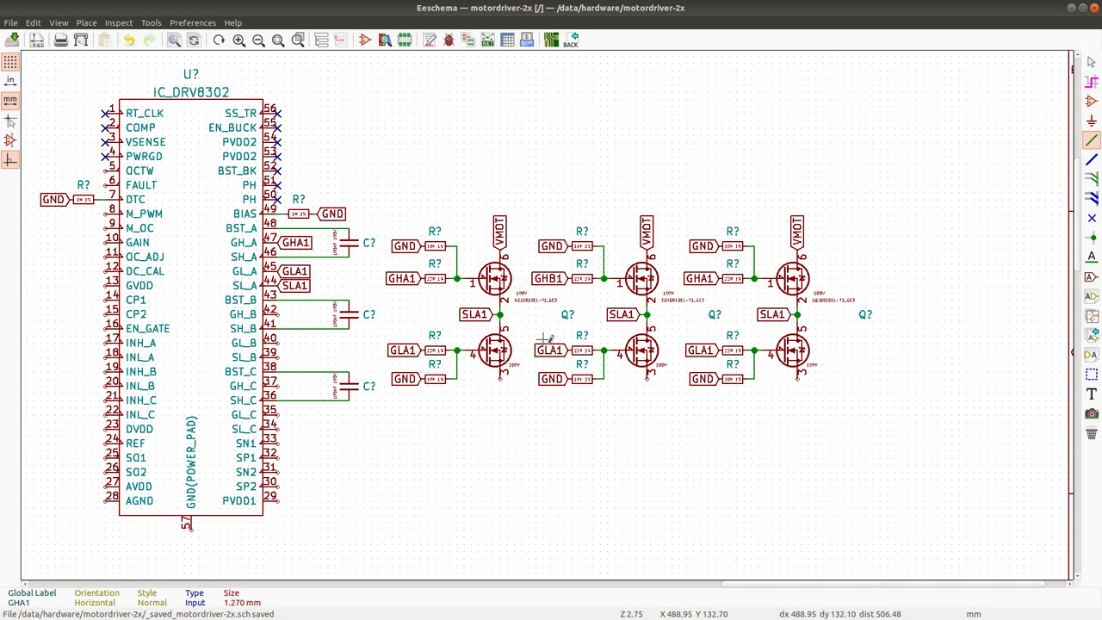
click(553, 348)
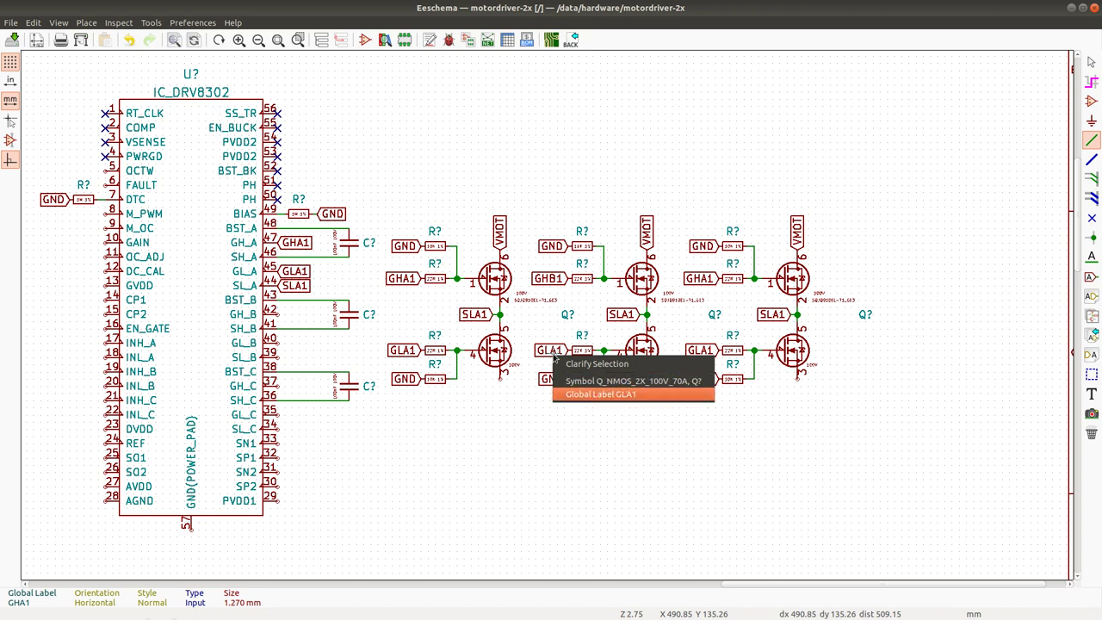
key(Return)
click(430, 253)
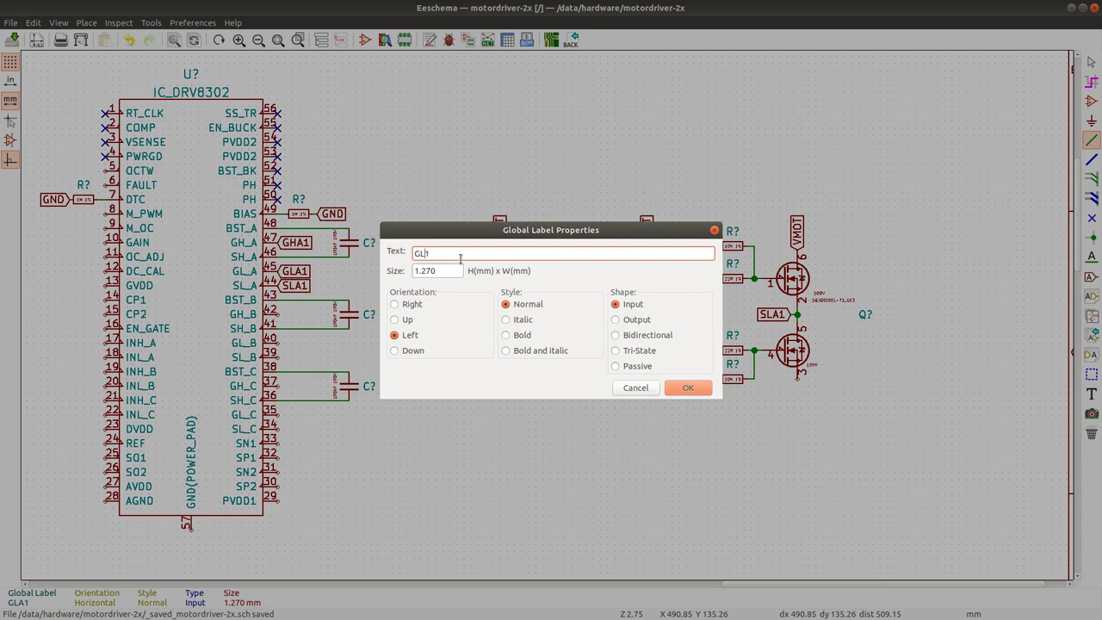
key(Return)
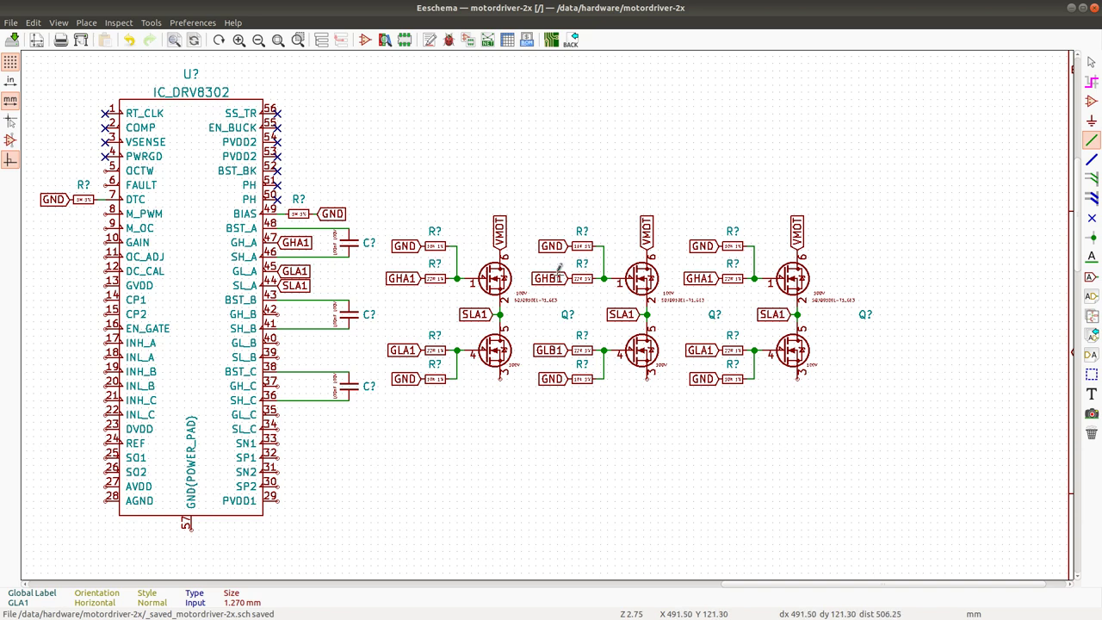
Copy the GHB1 label onto pin 42 (GH_B) of the DRV8302.
key(c)
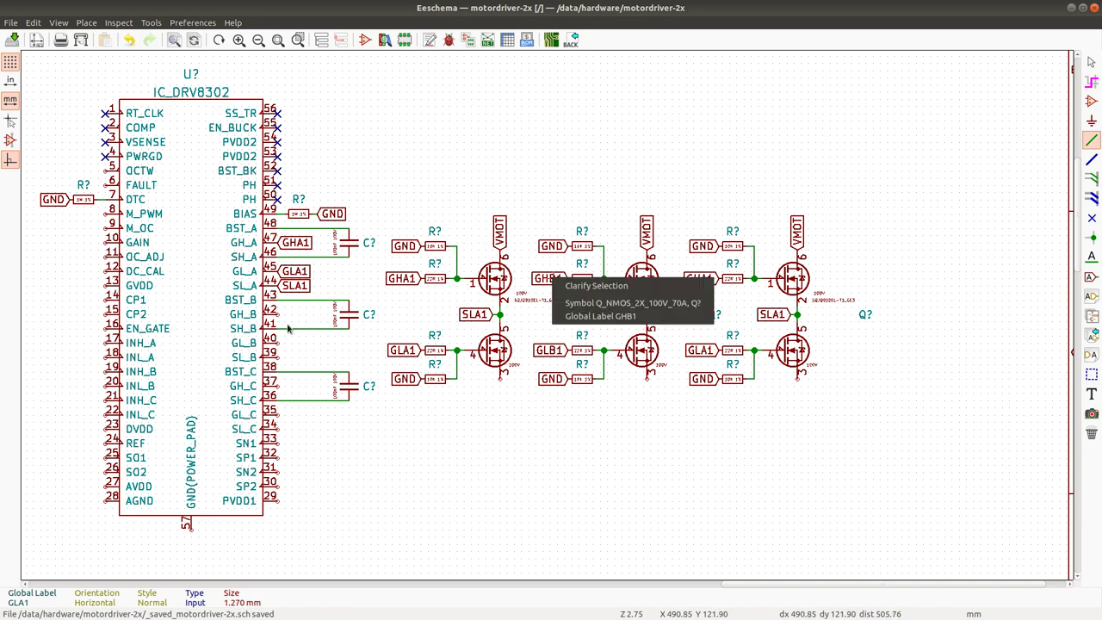
click(572, 310)
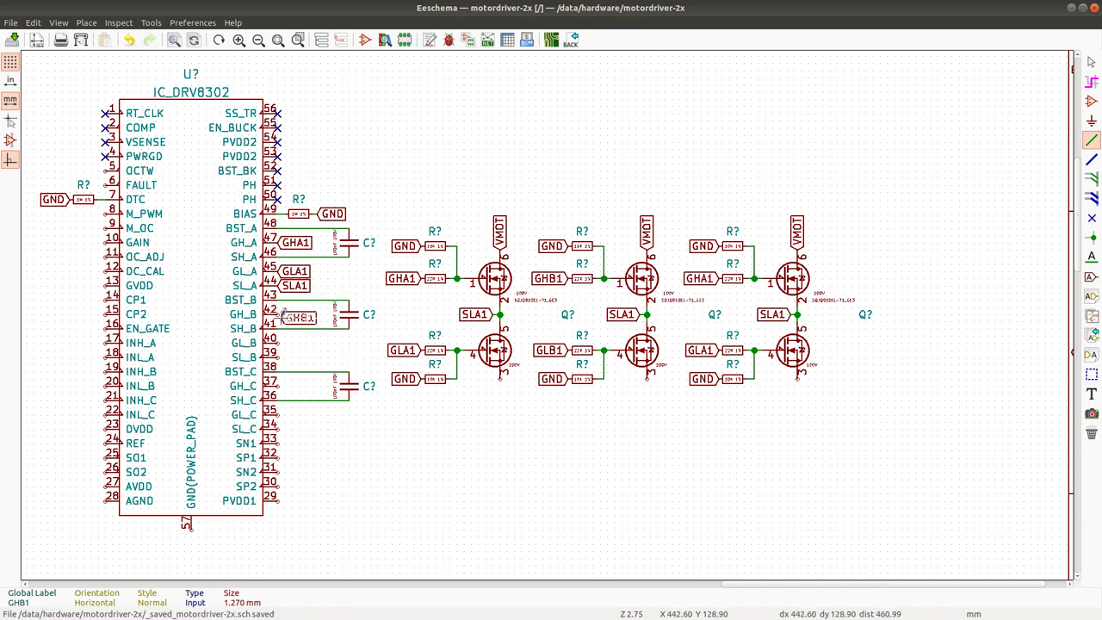
click(284, 314)
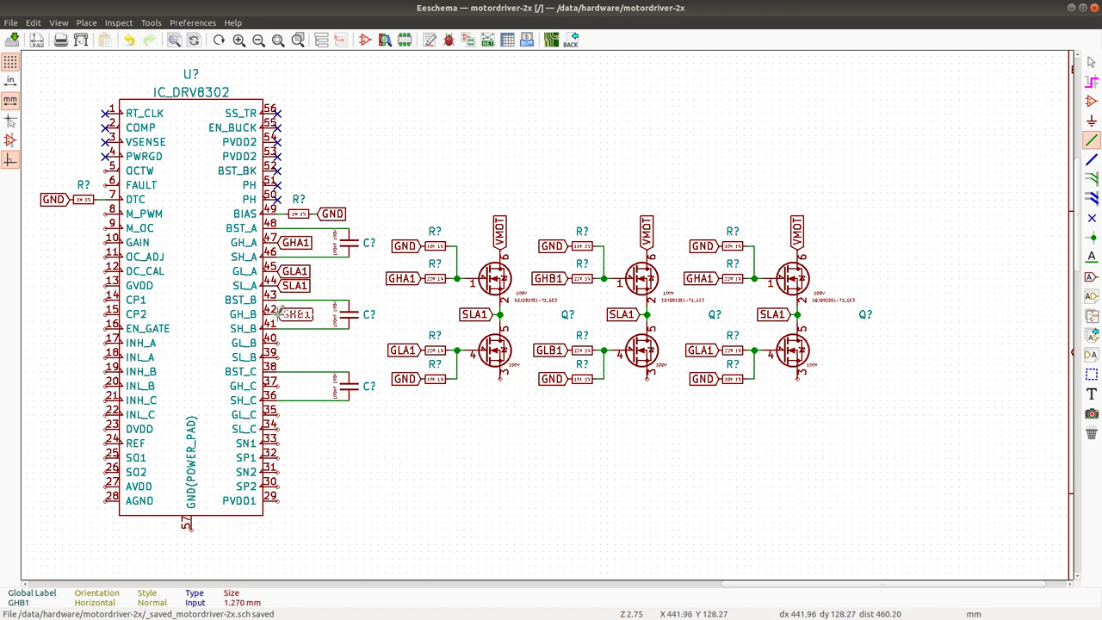
Copy the GLB1 label onto DRV8302 pin 40 (GL_B), oriented like the GHB1 label above it.
key(c)
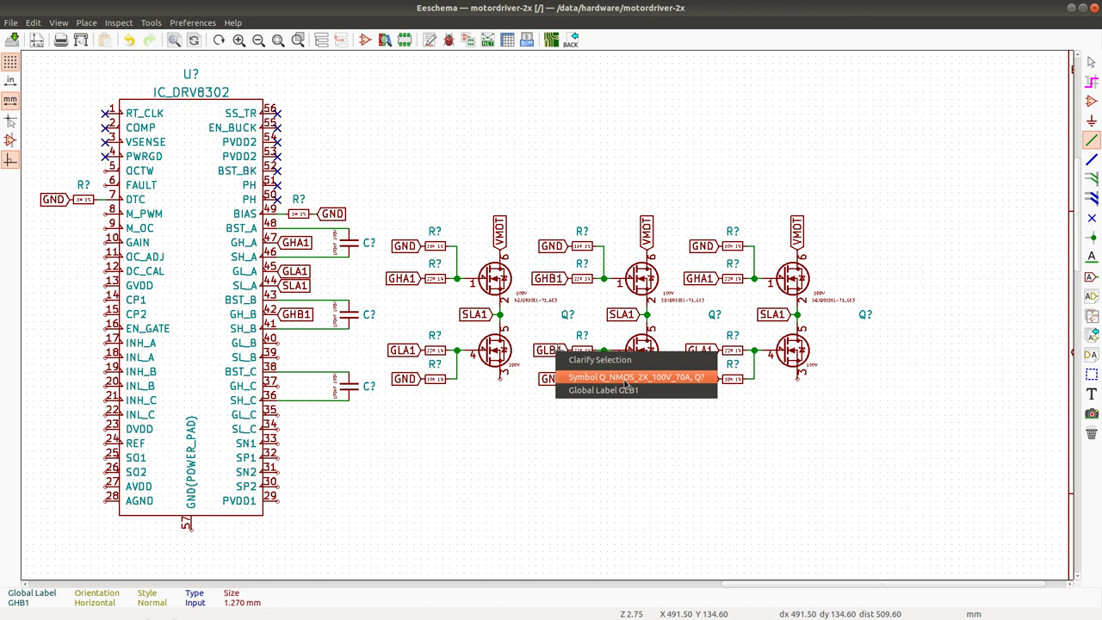
click(613, 390)
key(r)
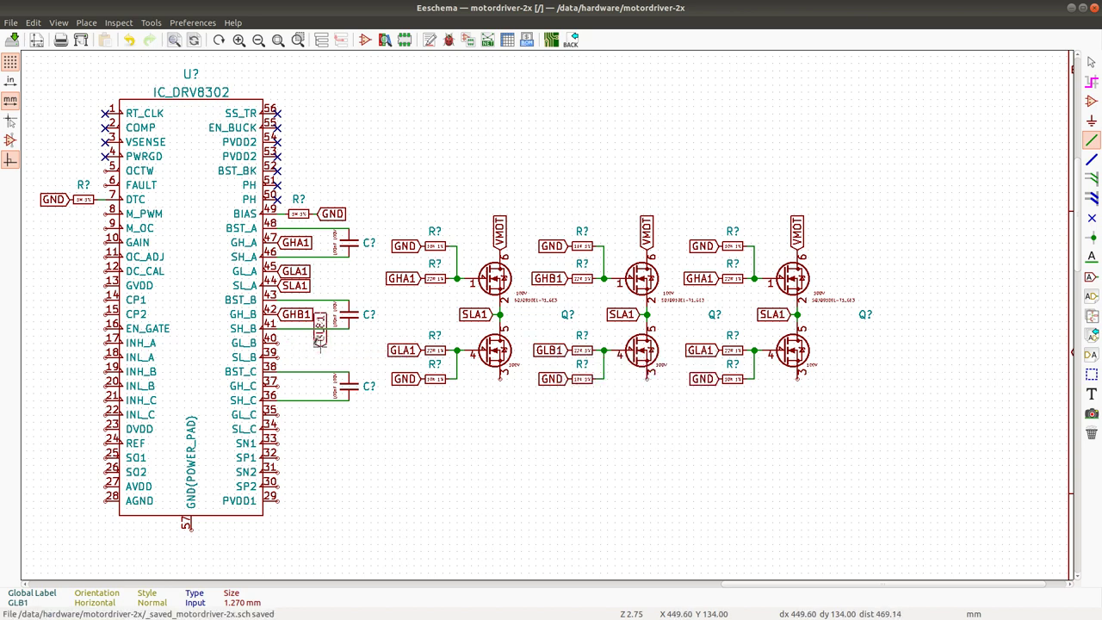
key(r)
key(r)
key(r)
click(277, 343)
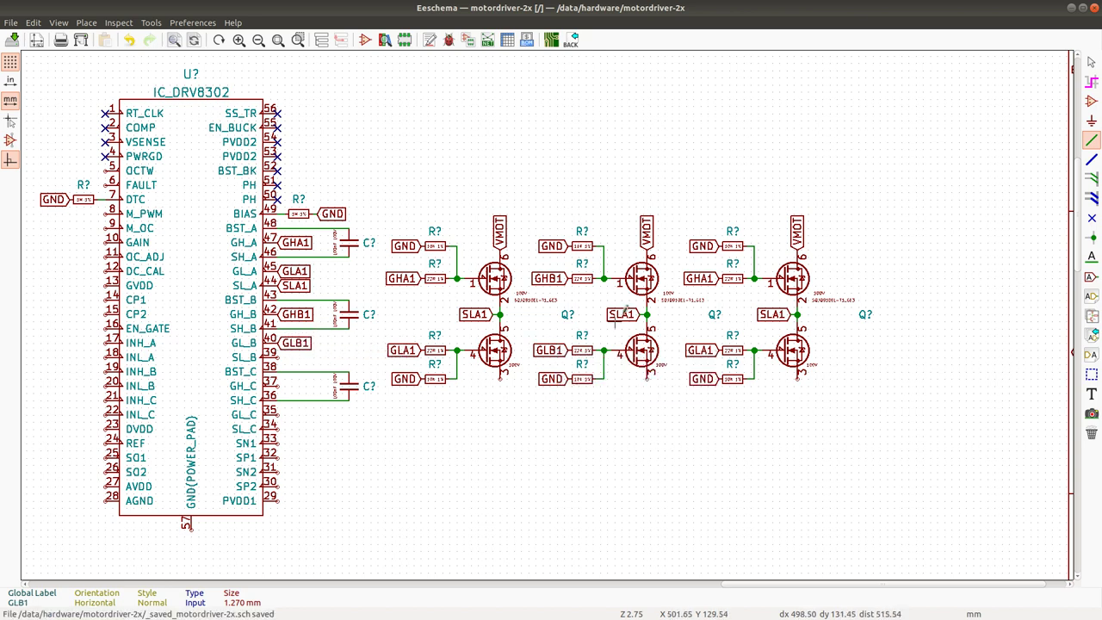
Change the second half-bridge's midpoint label text to SLB1.
click(623, 316)
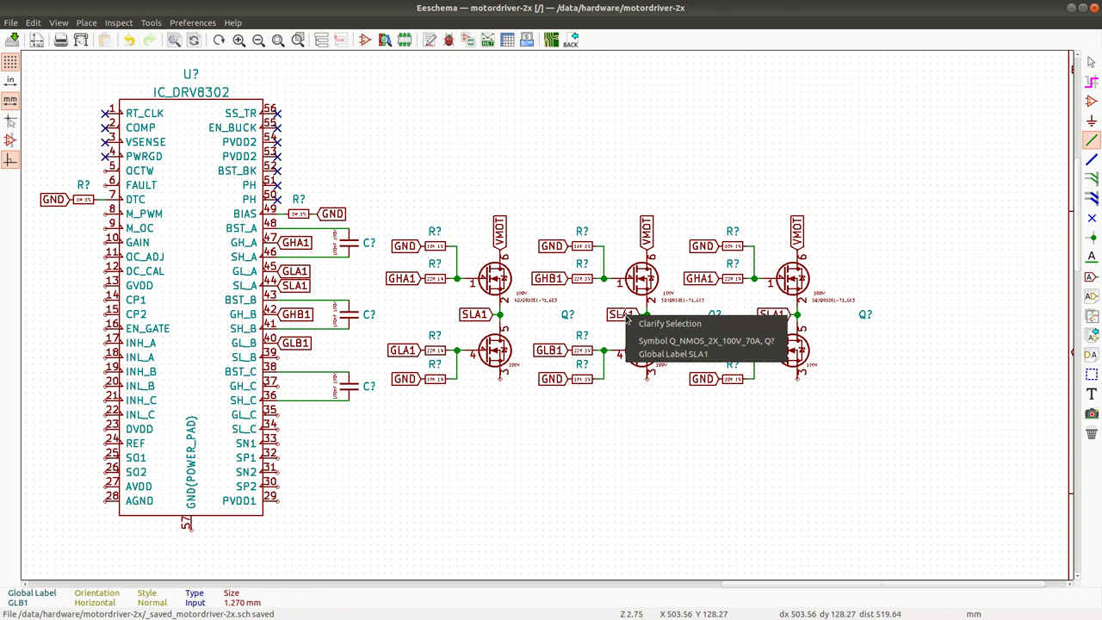
click(668, 354)
key(e)
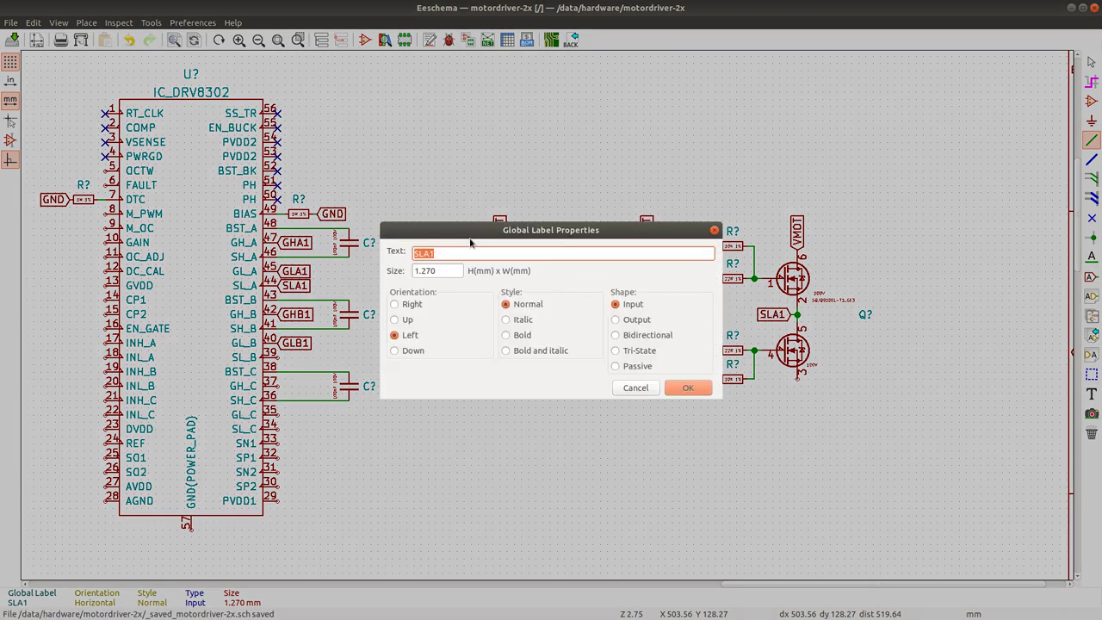
click(432, 253)
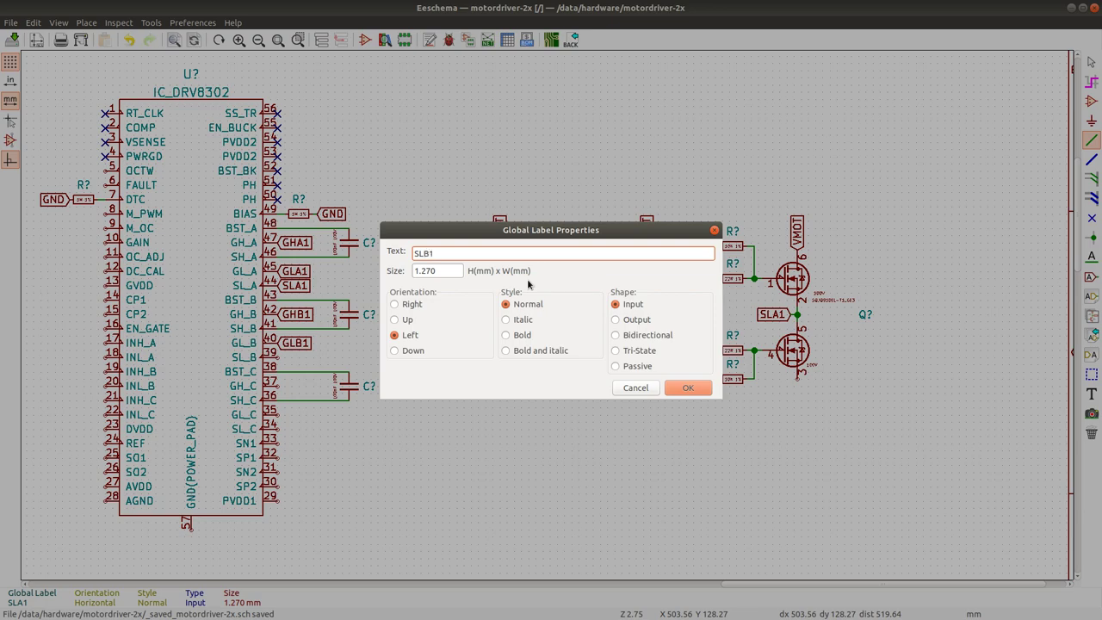
key(Return)
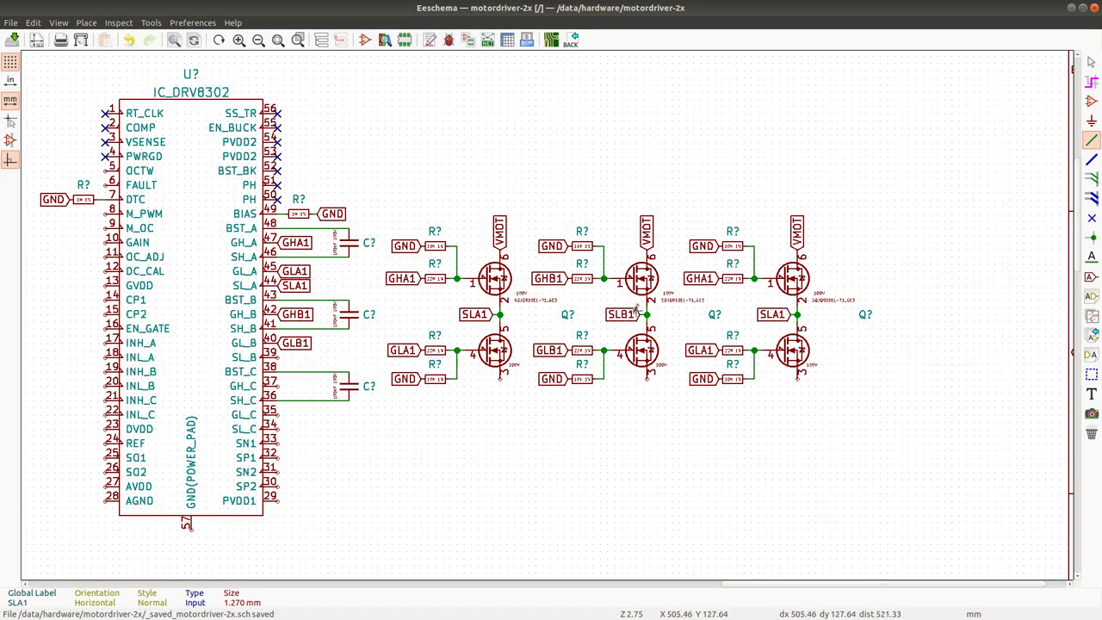
Copy the SLB1 label onto pin 39 (SL_B) of the DRV8302.
click(624, 321)
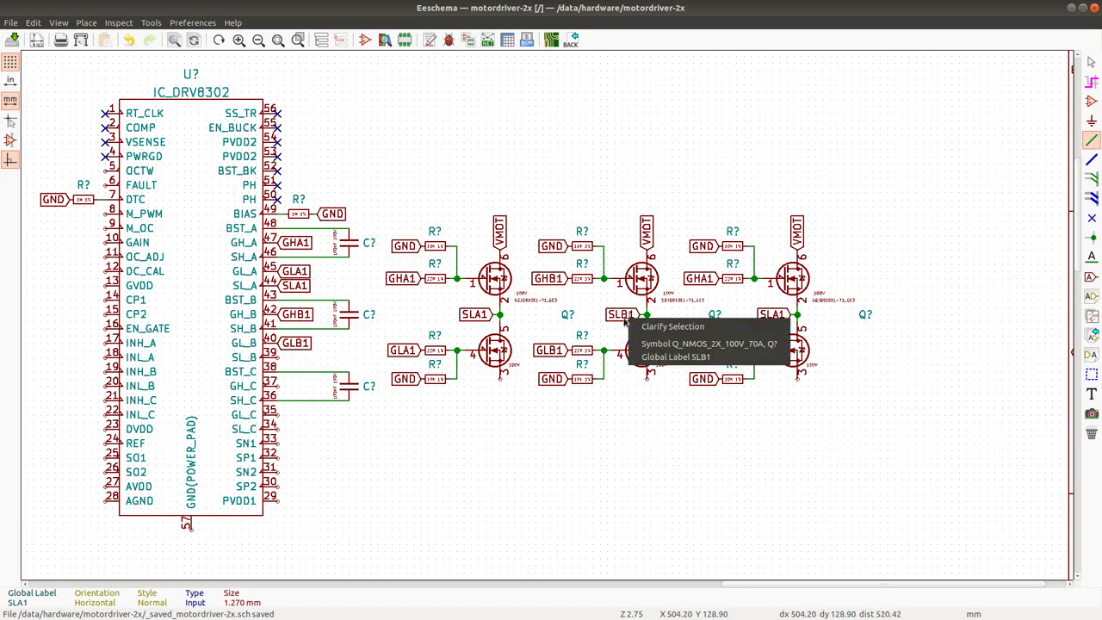
click(676, 357)
key(ctrl+d)
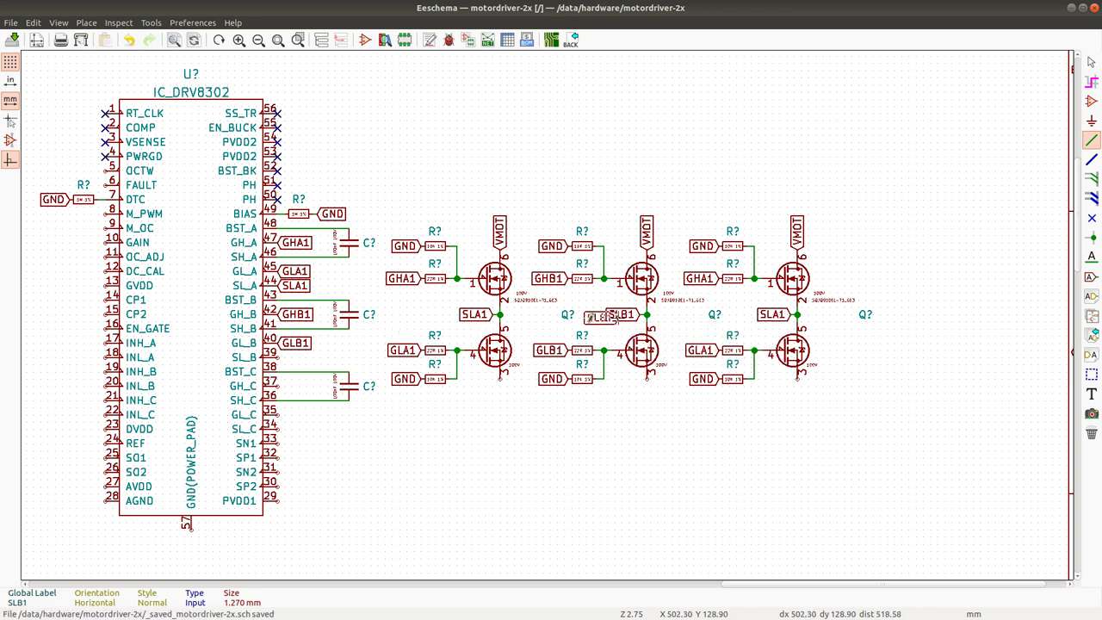
click(278, 357)
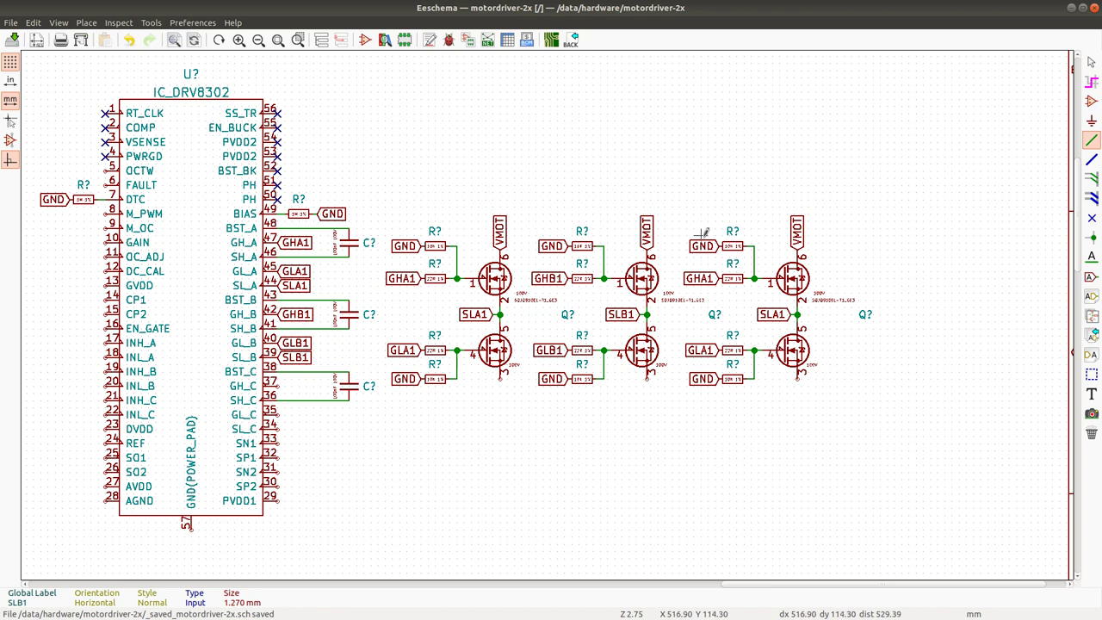
Change the third half-bridge's gate labels to GHC1 for the upper MOSFET and GLC1 for the lower one.
click(704, 284)
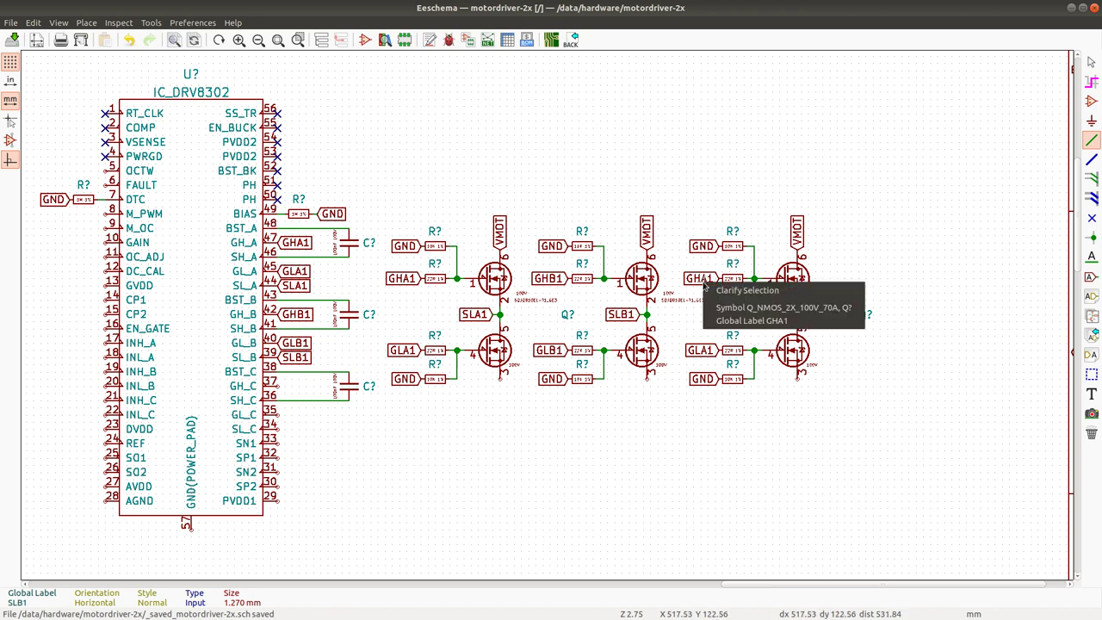
click(760, 323)
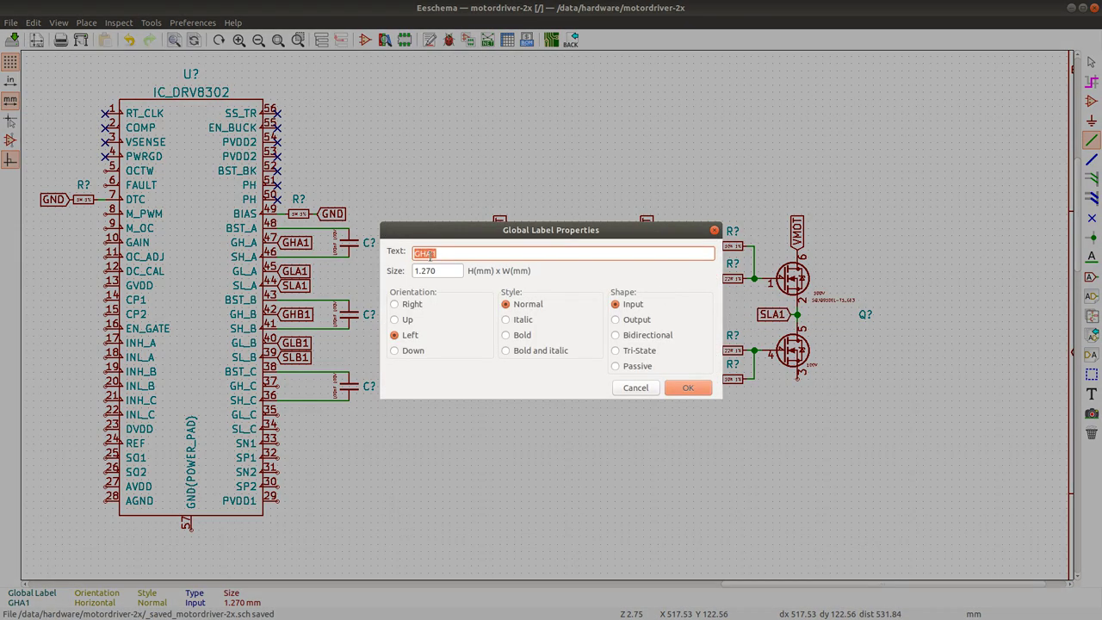
click(430, 254)
key(Return)
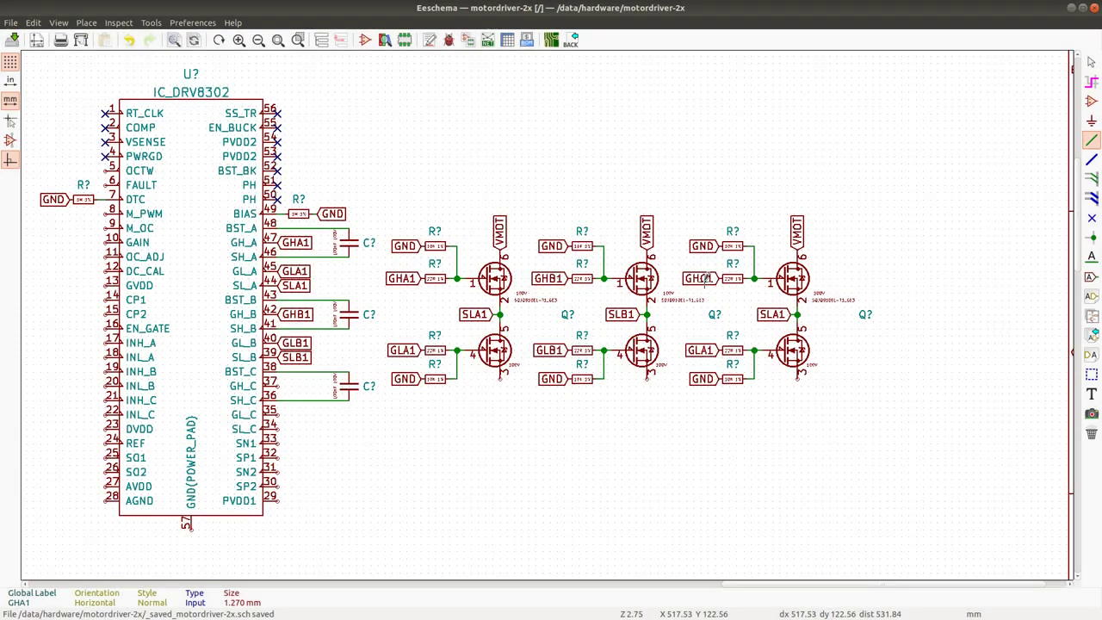
click(702, 351)
click(749, 393)
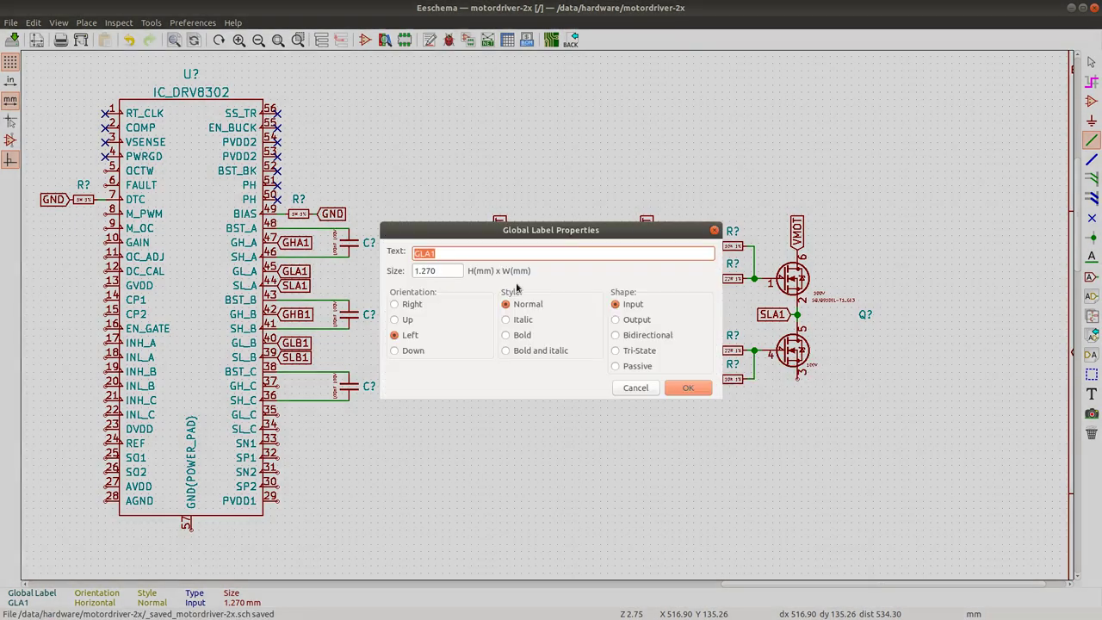
click(429, 253)
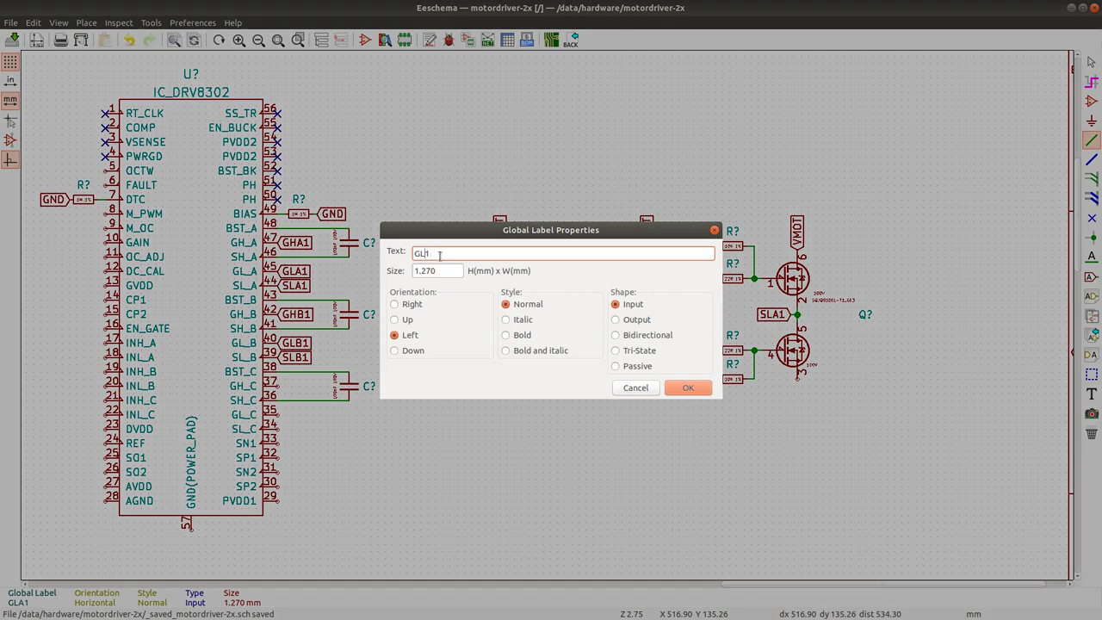
key(Return)
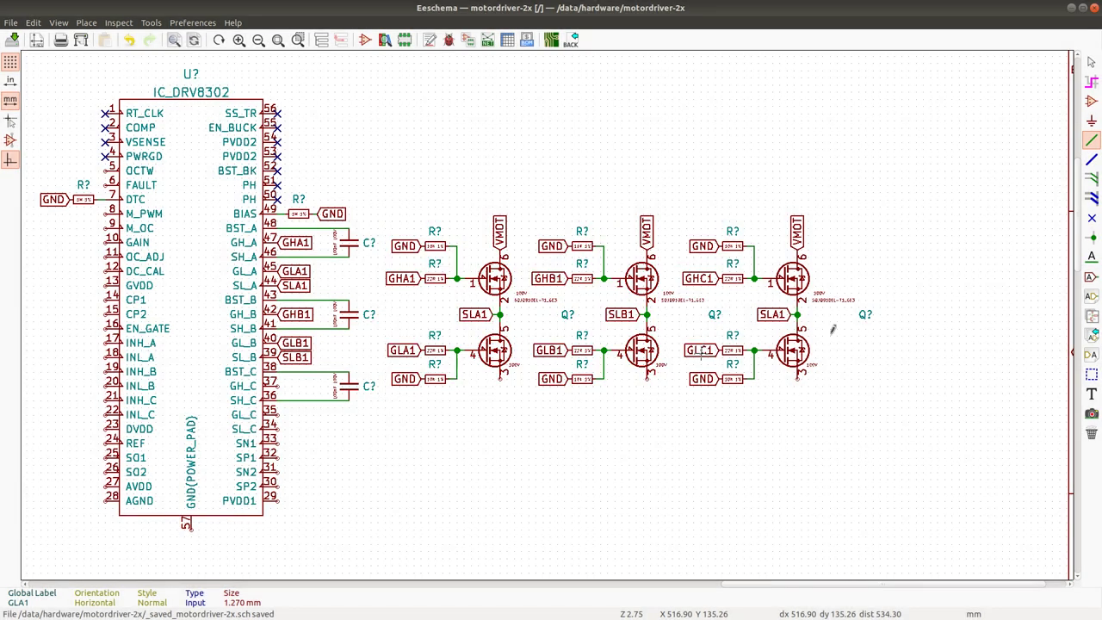
Change the third half-bridge's midpoint label text to SLC1.
click(772, 312)
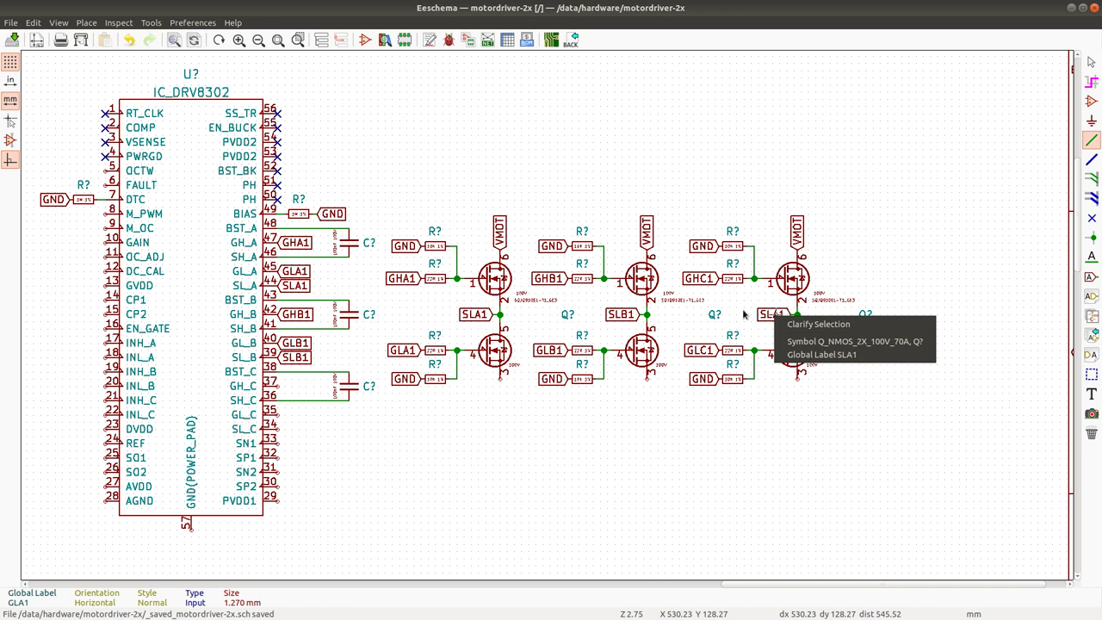
click(822, 353)
key(e)
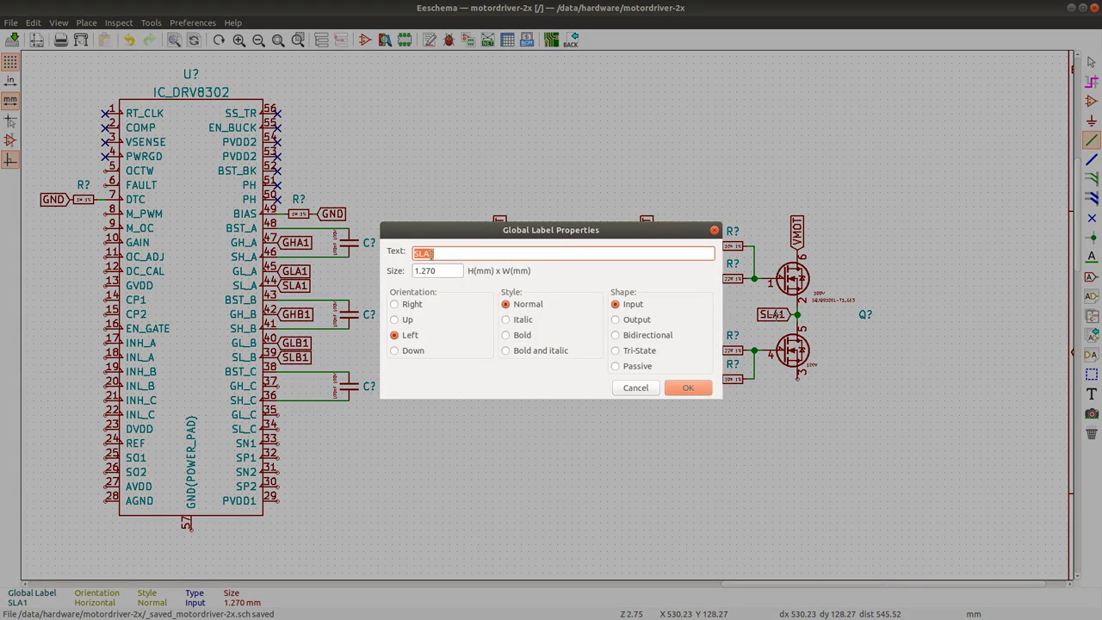
click(423, 253)
text(C)
key(Return)
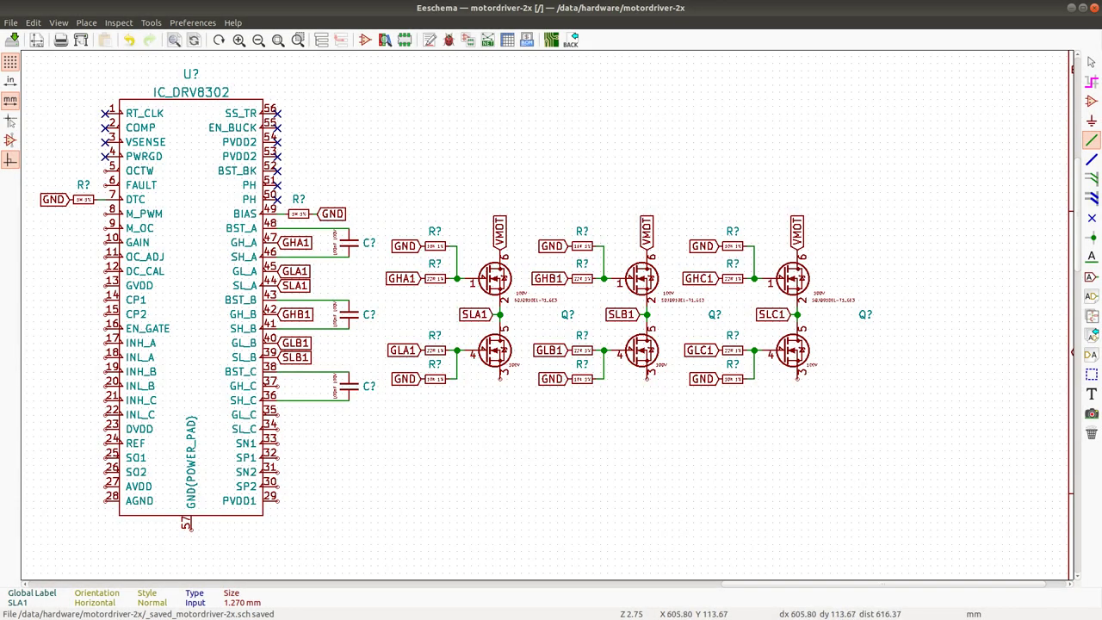
key(alt+Tab)
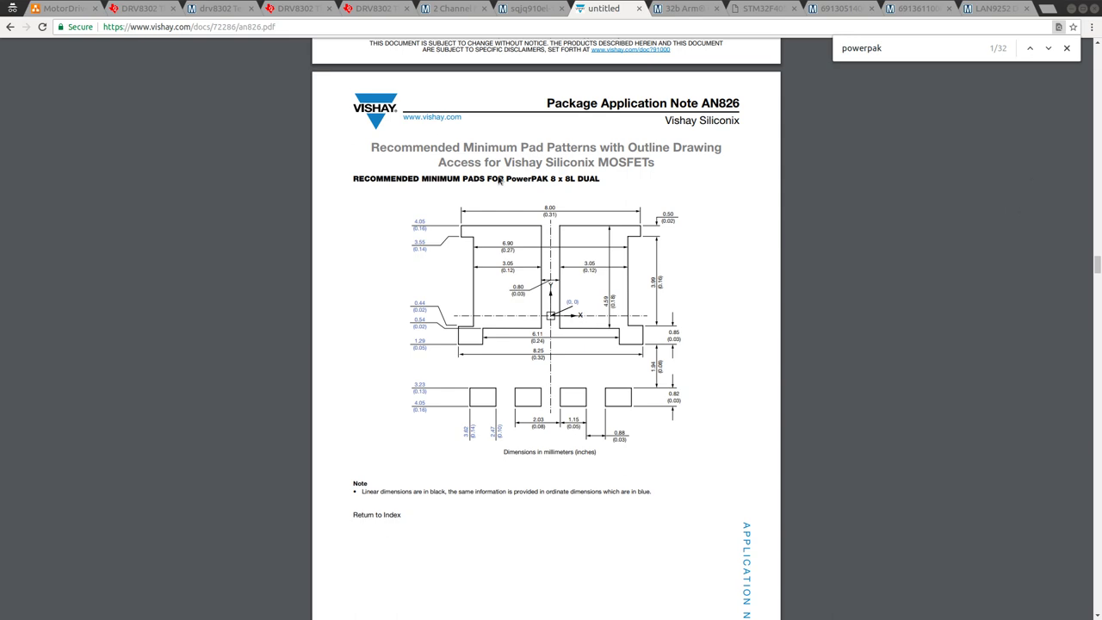
key(alt+Tab)
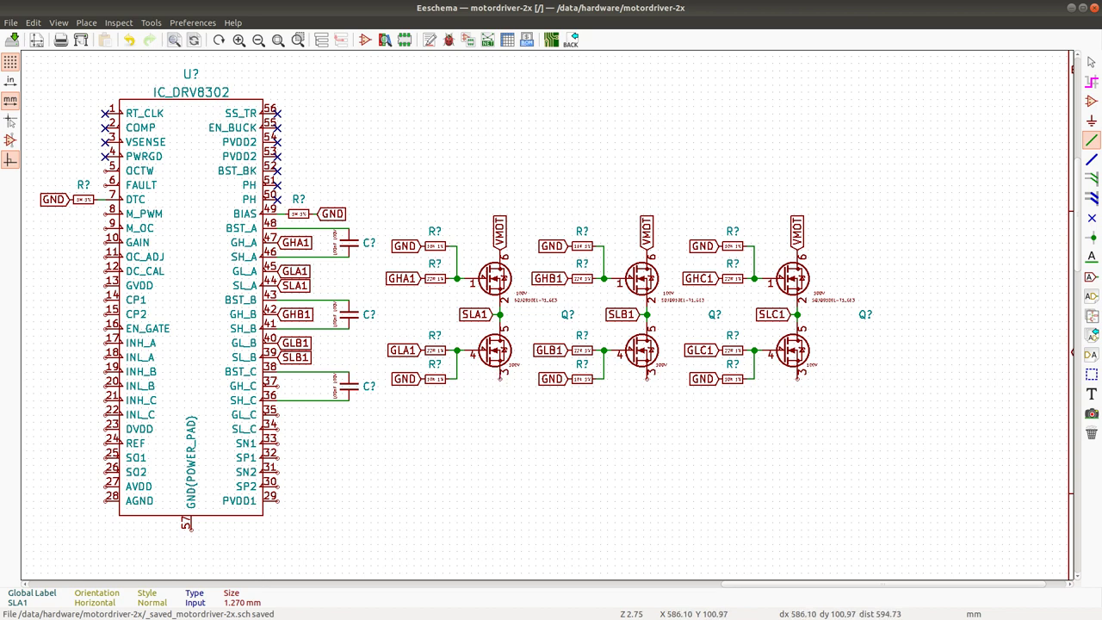
Search the symbol library for a 10R resistor, then close the chooser without placing a part.
click(1092, 101)
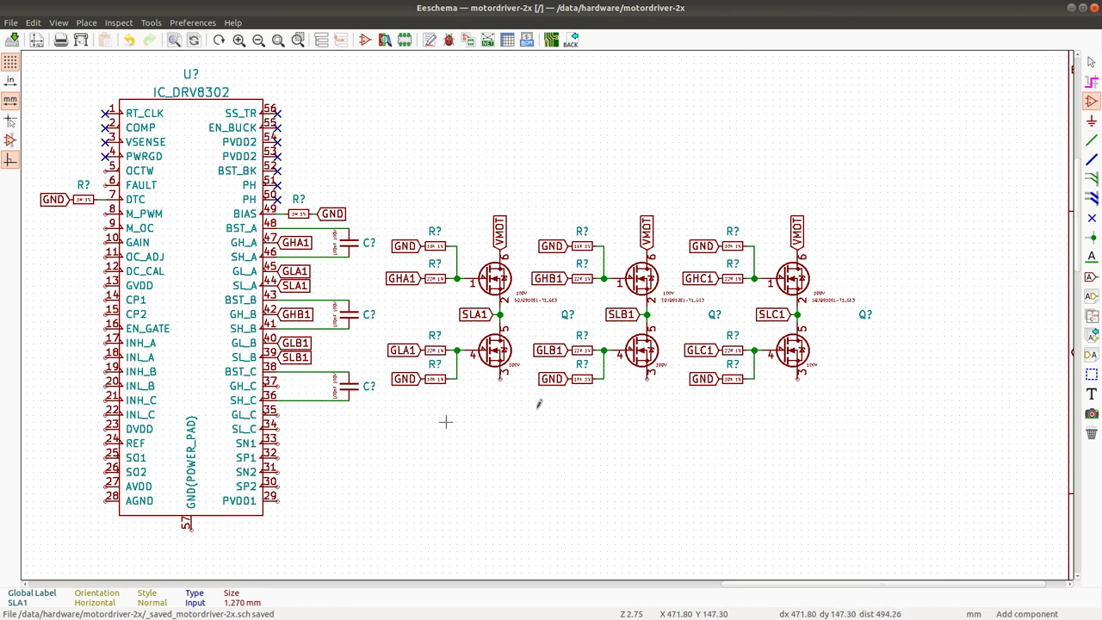
click(607, 407)
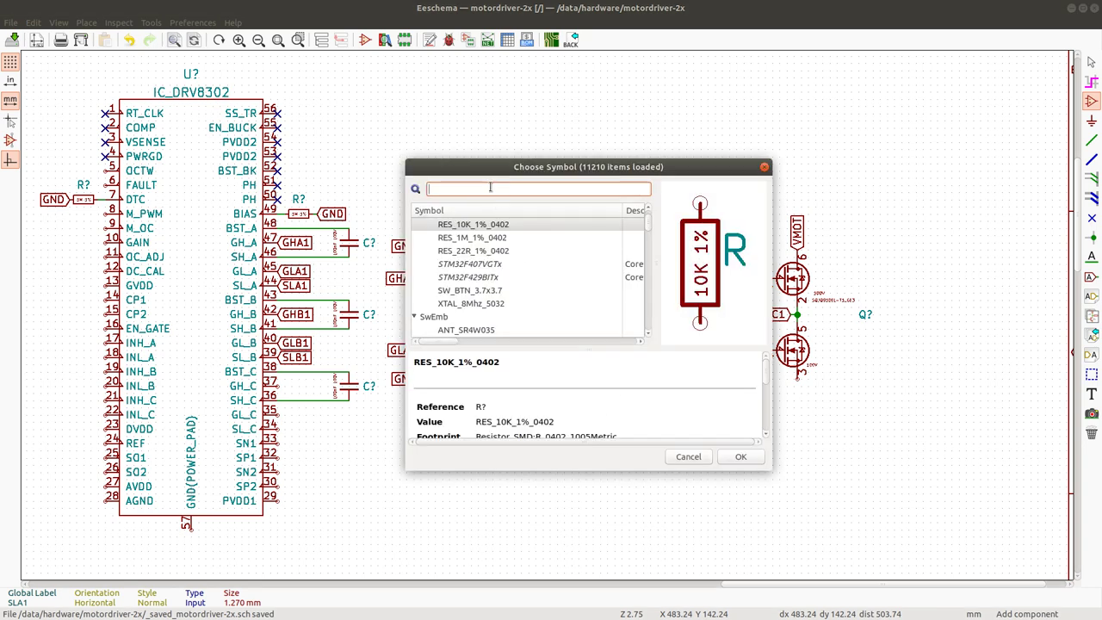
text(10R)
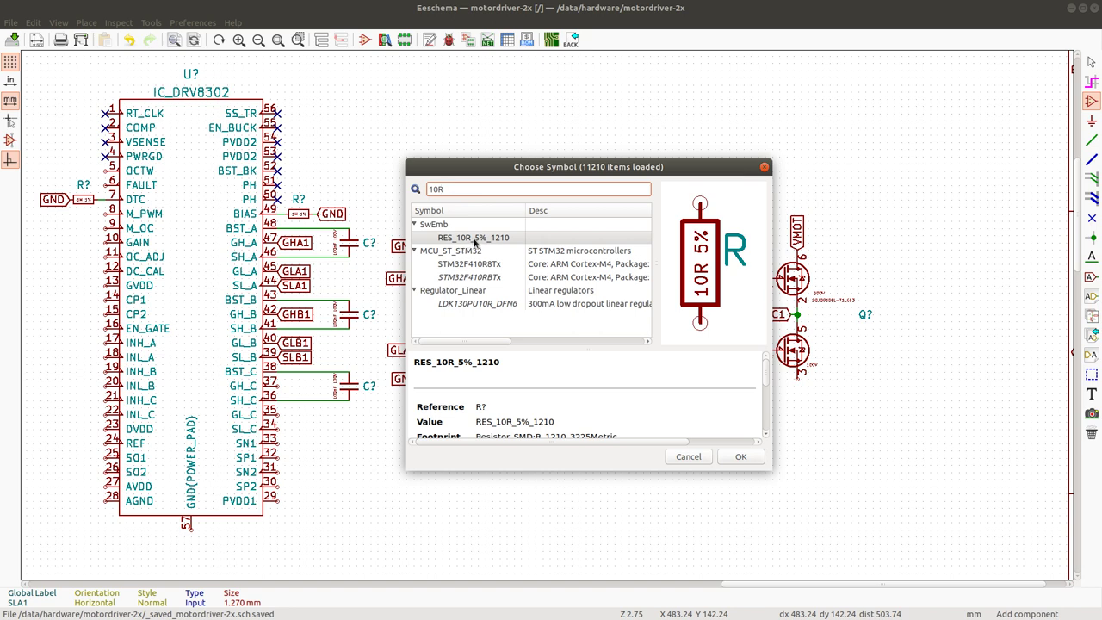
click(689, 458)
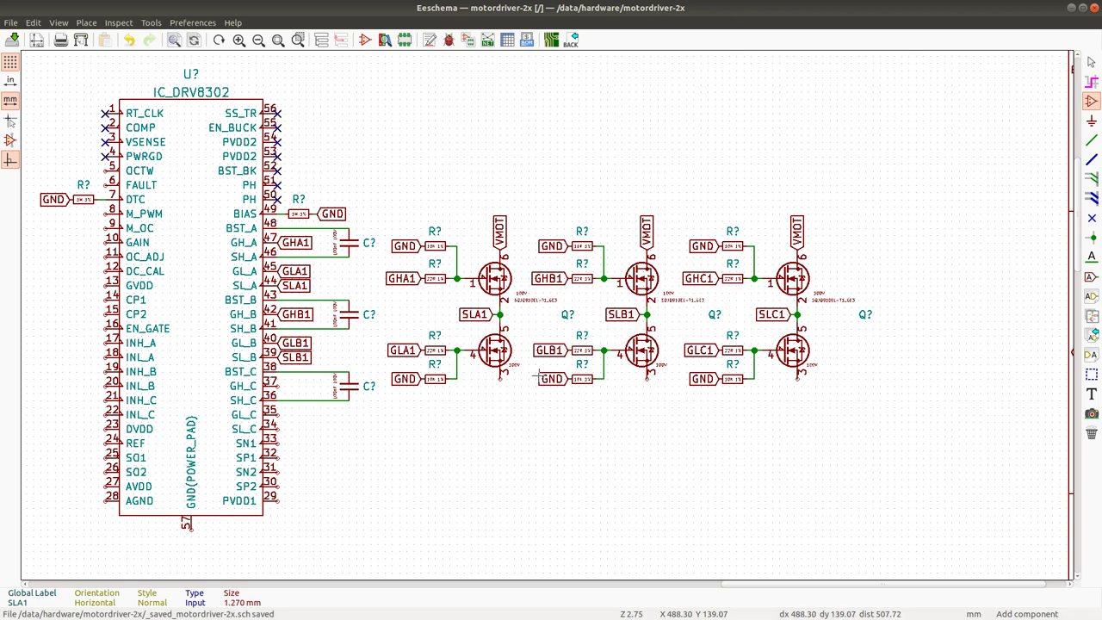
Switch to the browser and examine the half-bridge and shunt resistor wiring in the DRV8302 datasheet's application schematic.
key(alt+Tab)
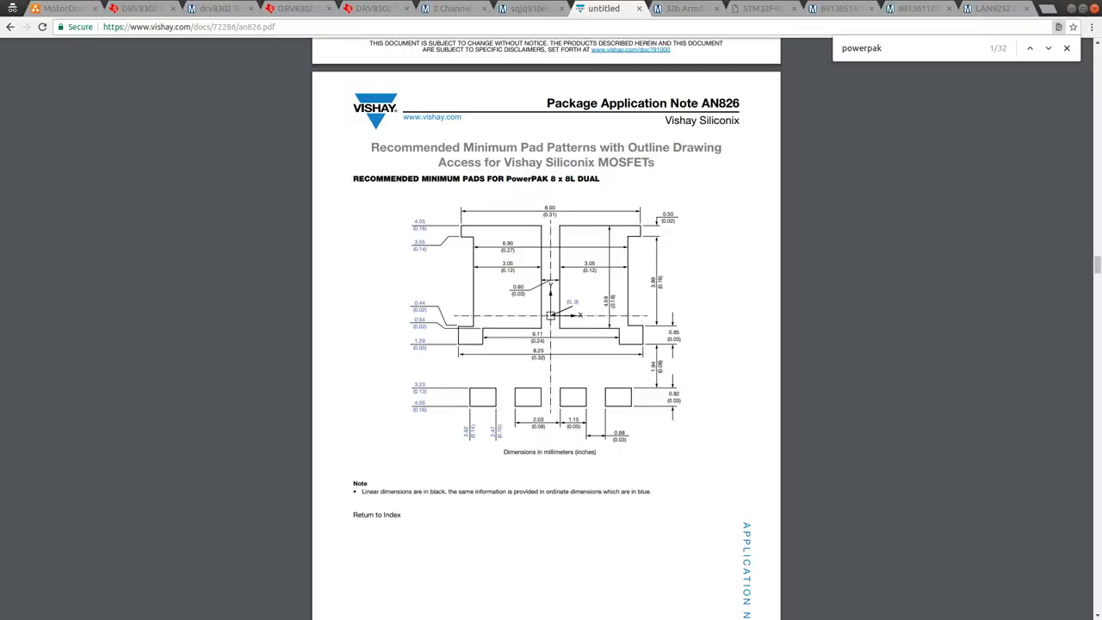
click(464, 10)
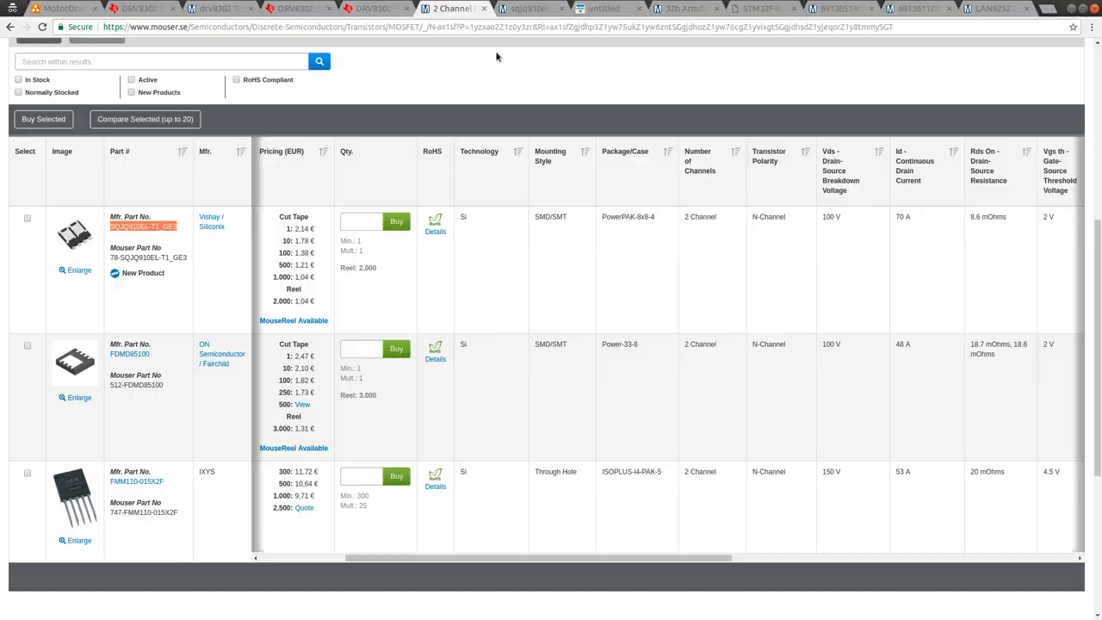
click(526, 9)
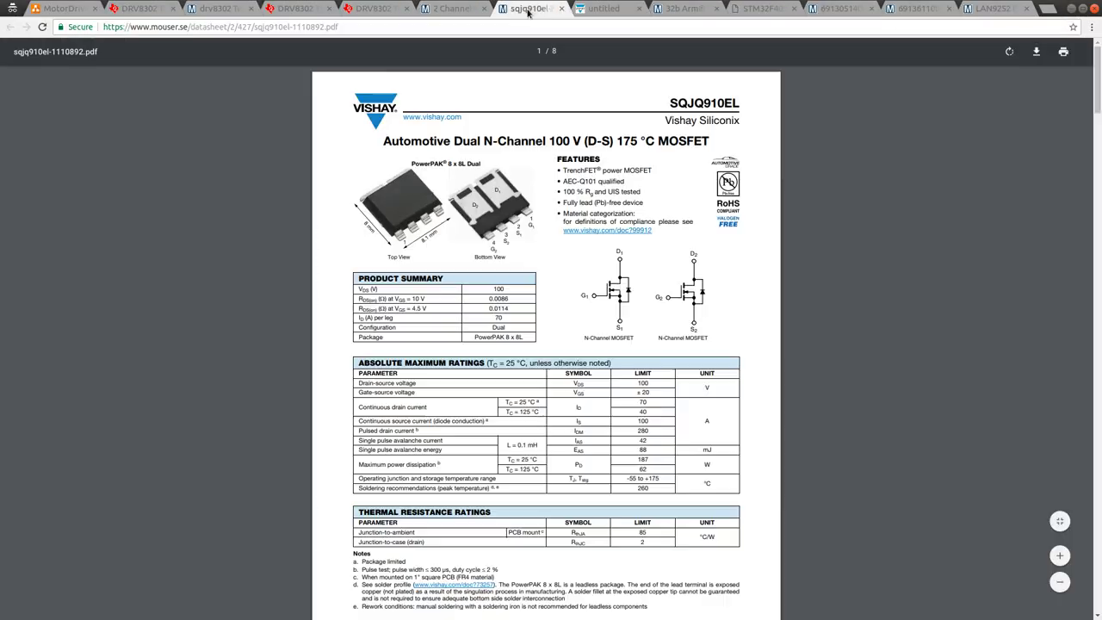
click(372, 9)
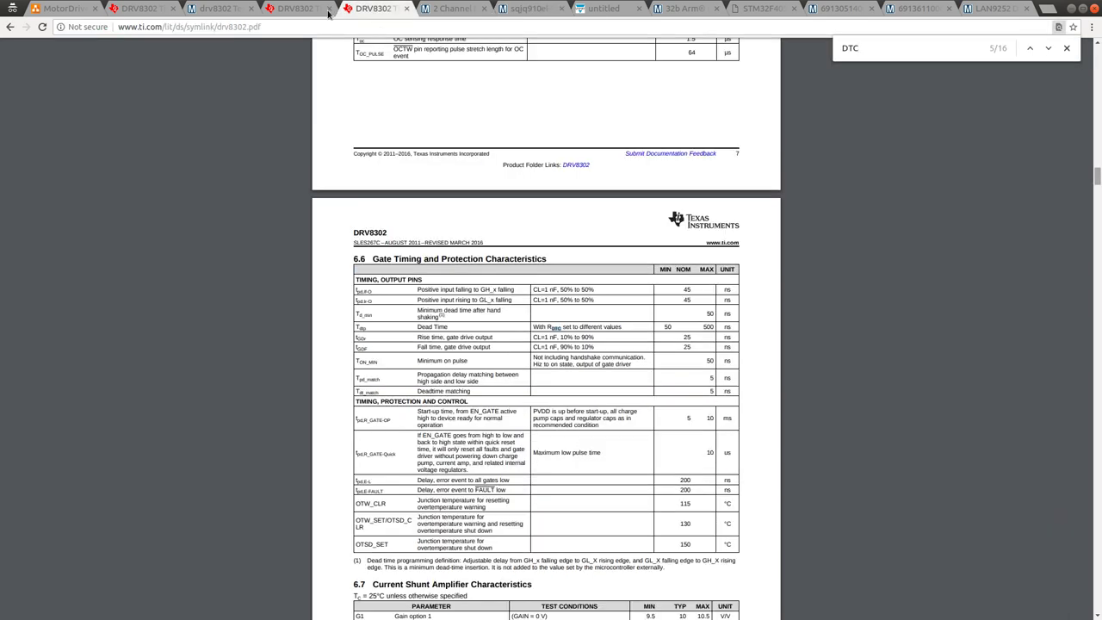
click(295, 8)
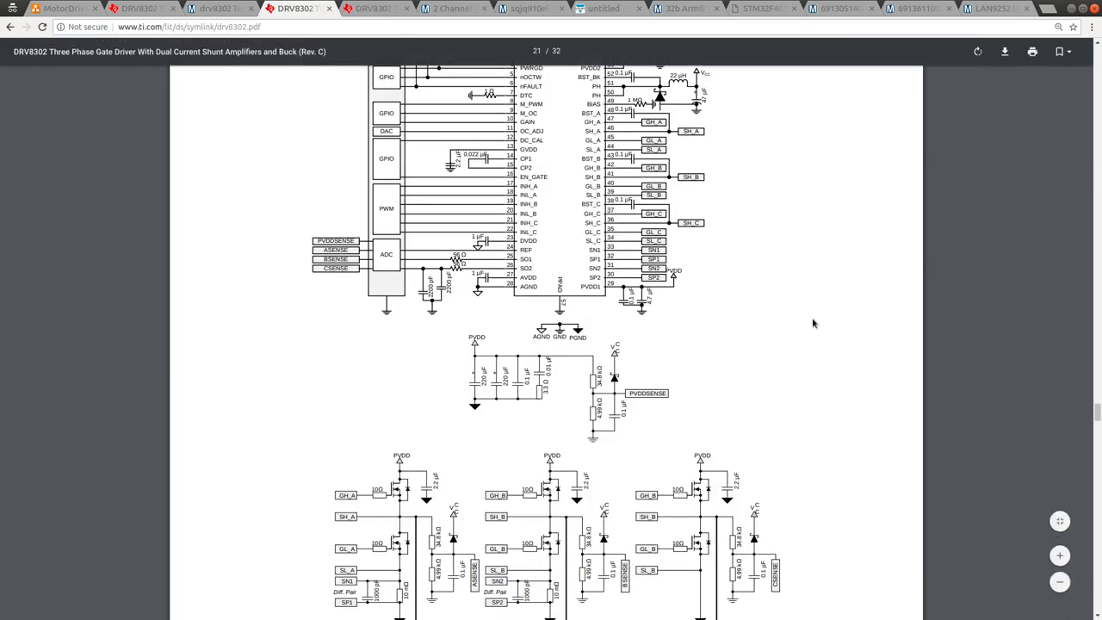
scroll(672, 418, down, 2)
scroll(672, 419, down, 1)
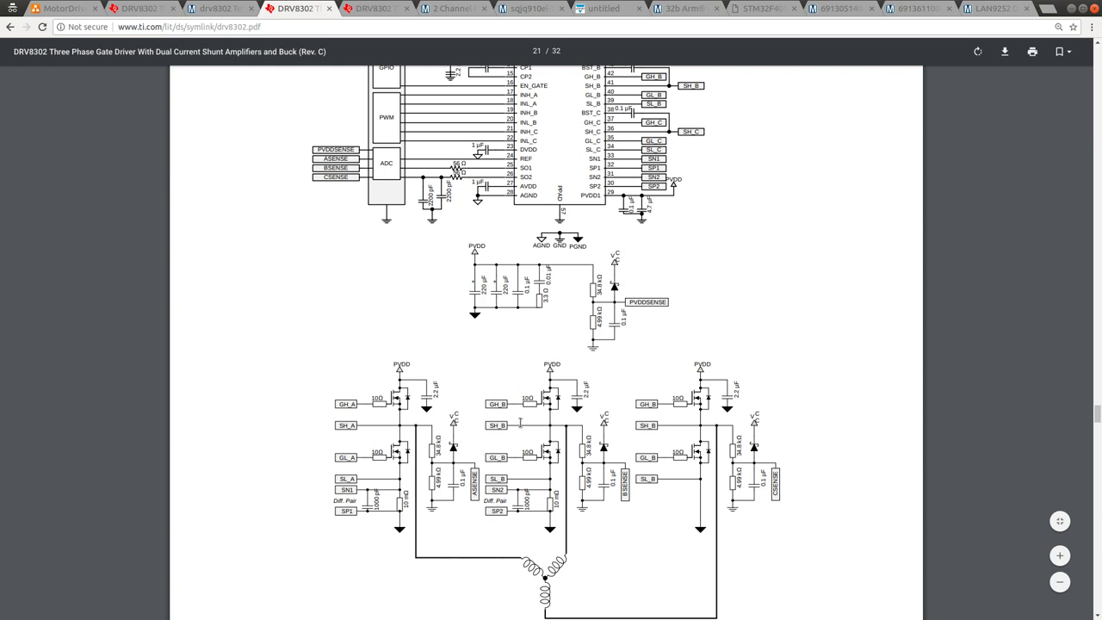
Return to Eeschema and search the symbol library for 10m, then browse the RES parts without placing any.
key(alt+Tab)
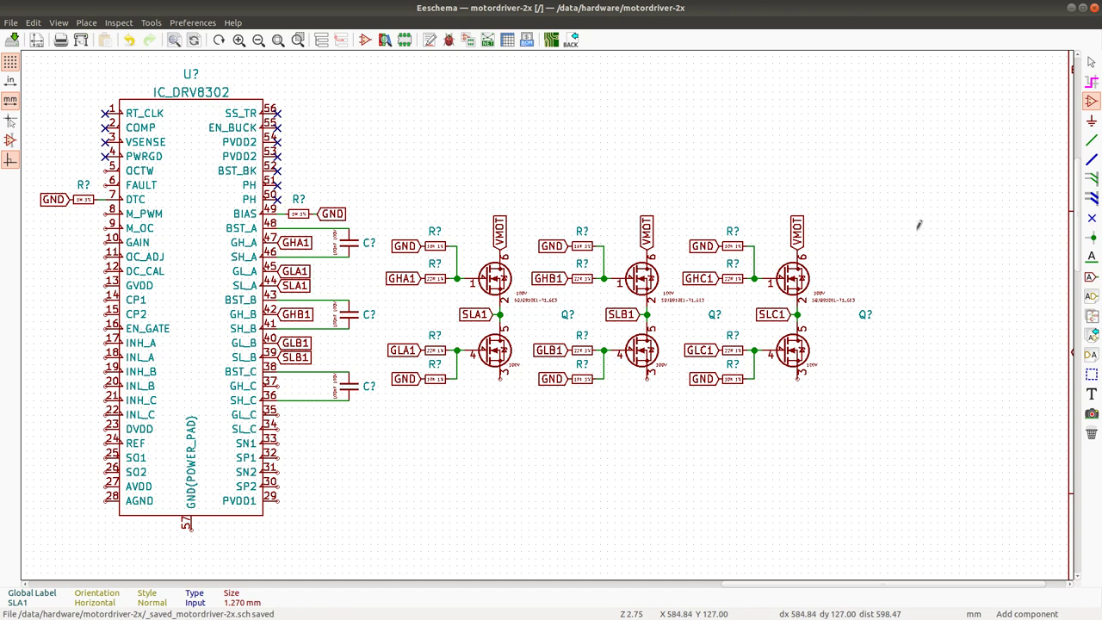
click(485, 407)
text(10m)
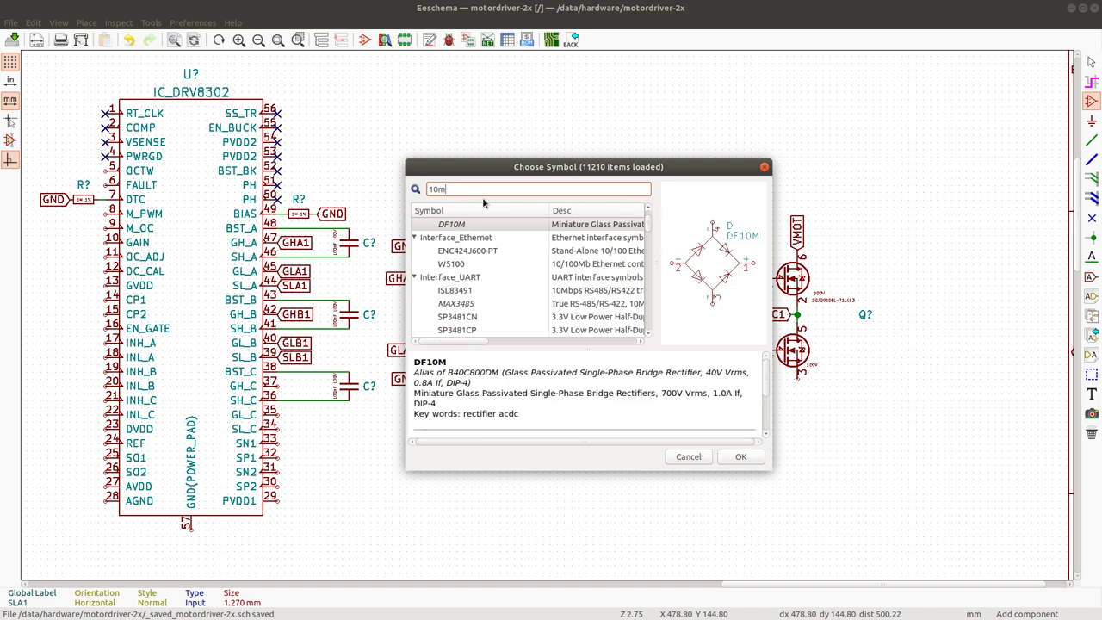
key(BackSpace)
key(BackSpace)
key(BackSpace)
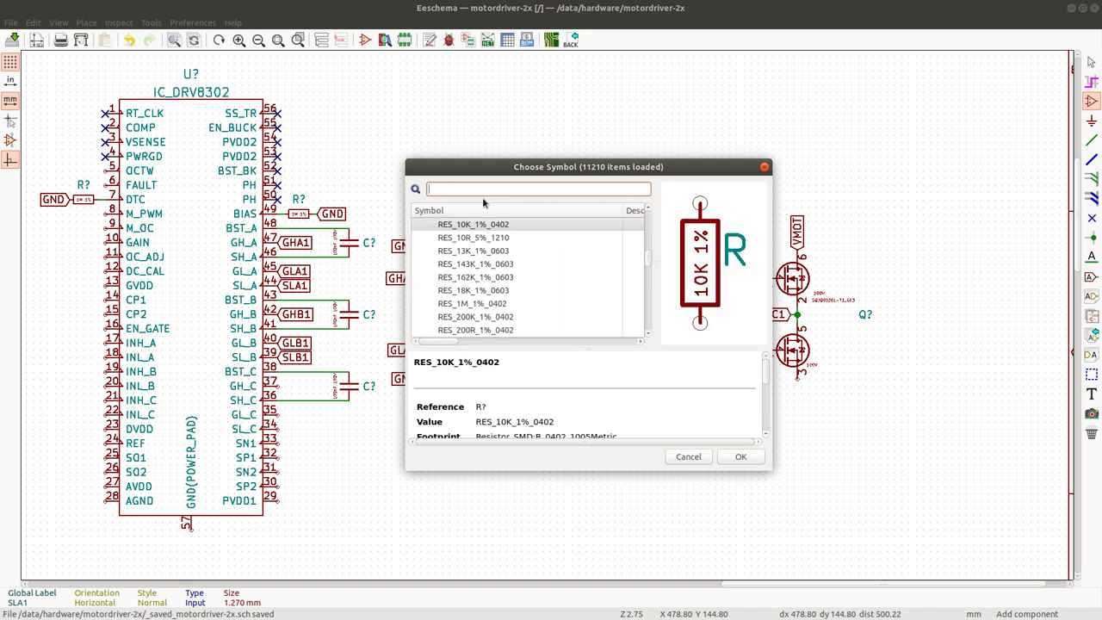
text(RES)
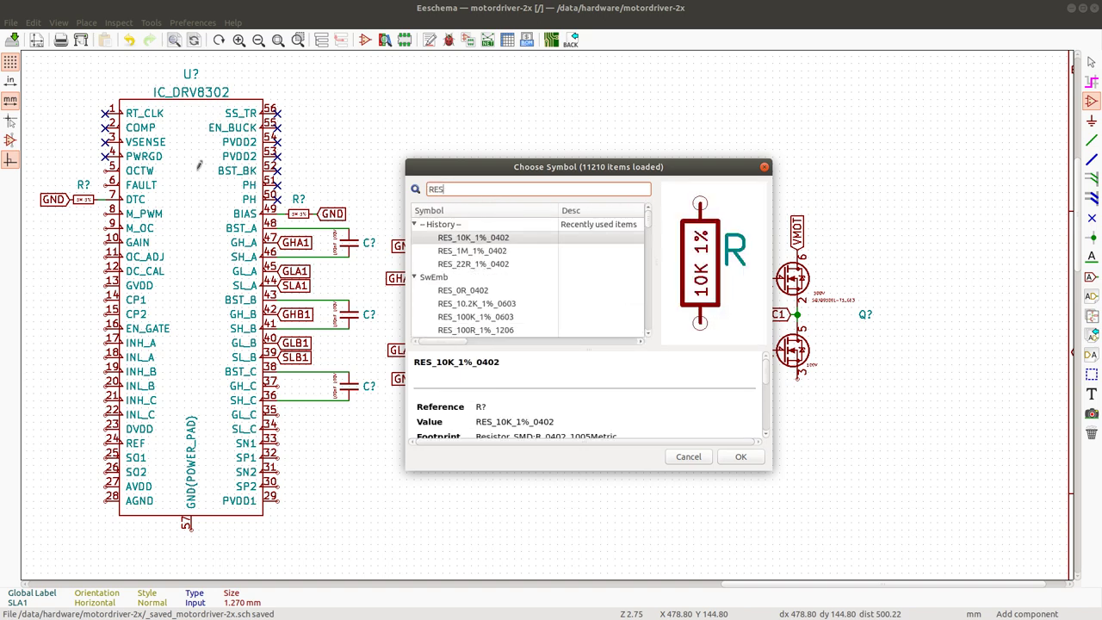
scroll(531, 291, down, 3)
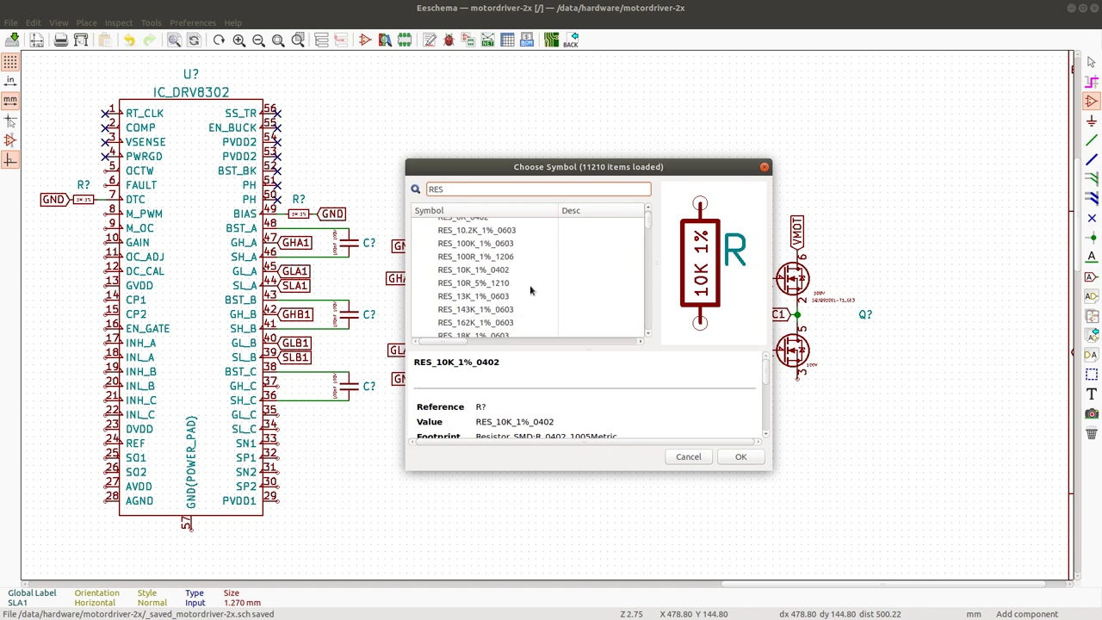
scroll(475, 276, down, 5)
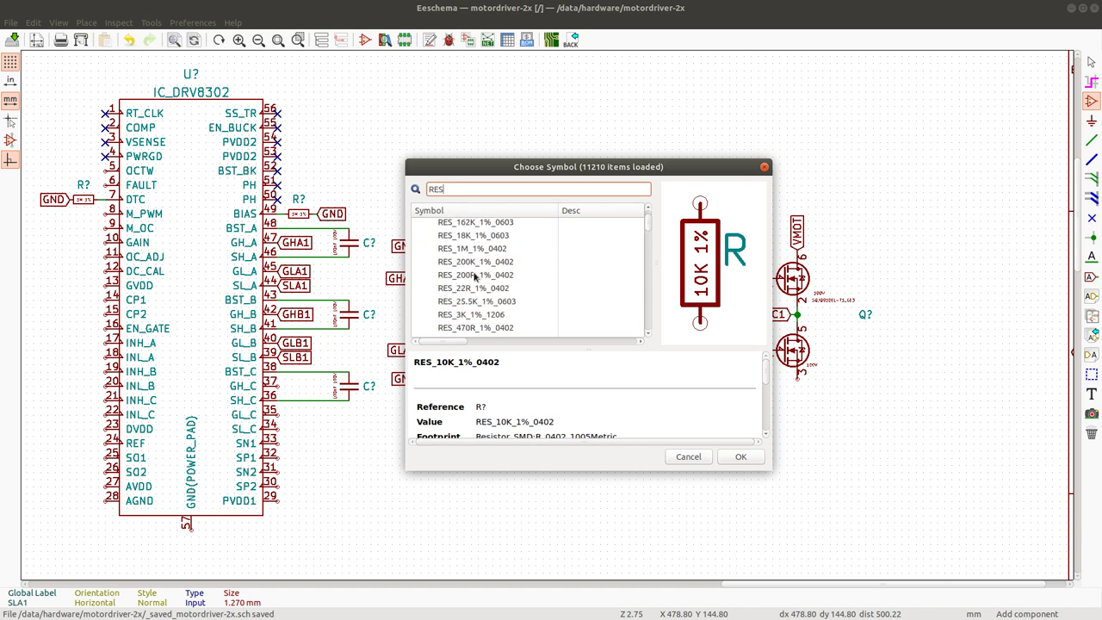
scroll(474, 276, down, 5)
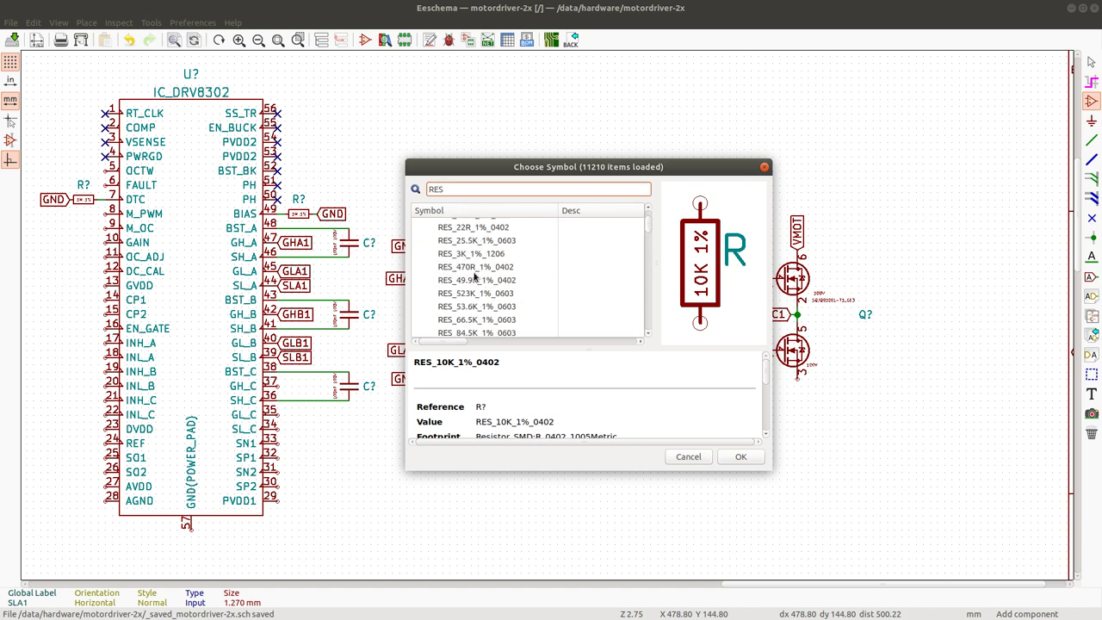
click(694, 457)
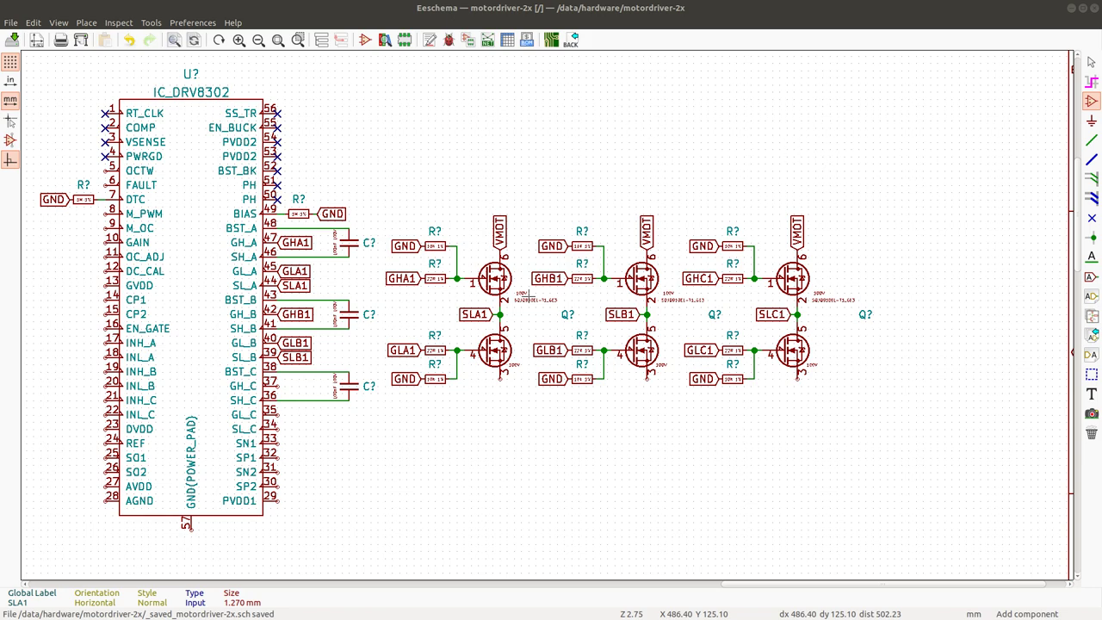
Switch to the browser and review the Mouser two-channel MOSFET listings and the SQJQ910EL datasheet.
key(alt+Tab)
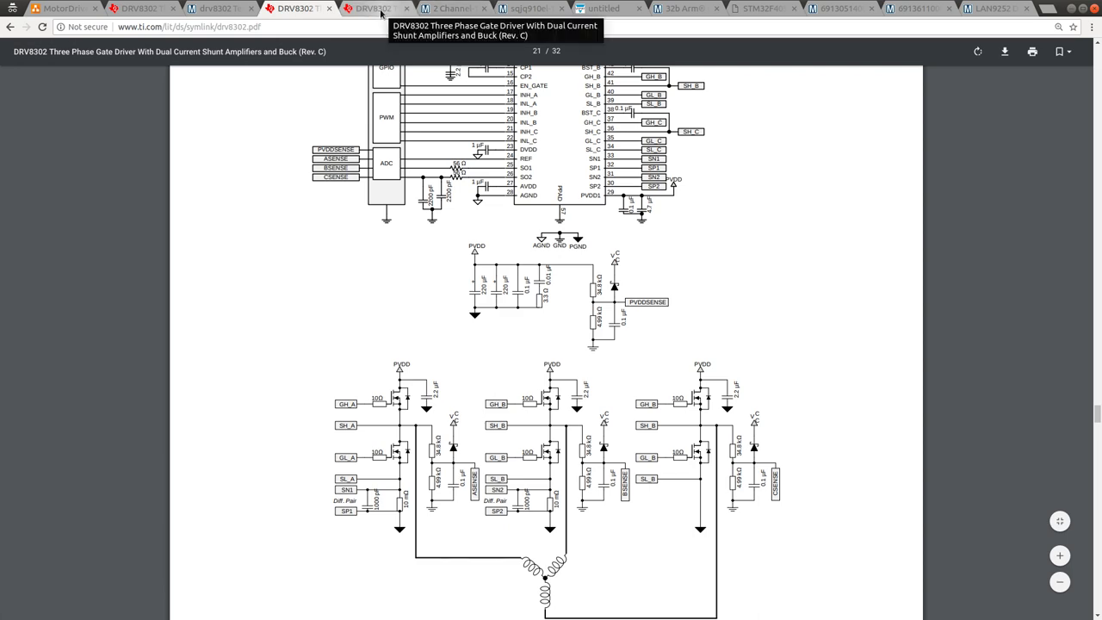
click(449, 9)
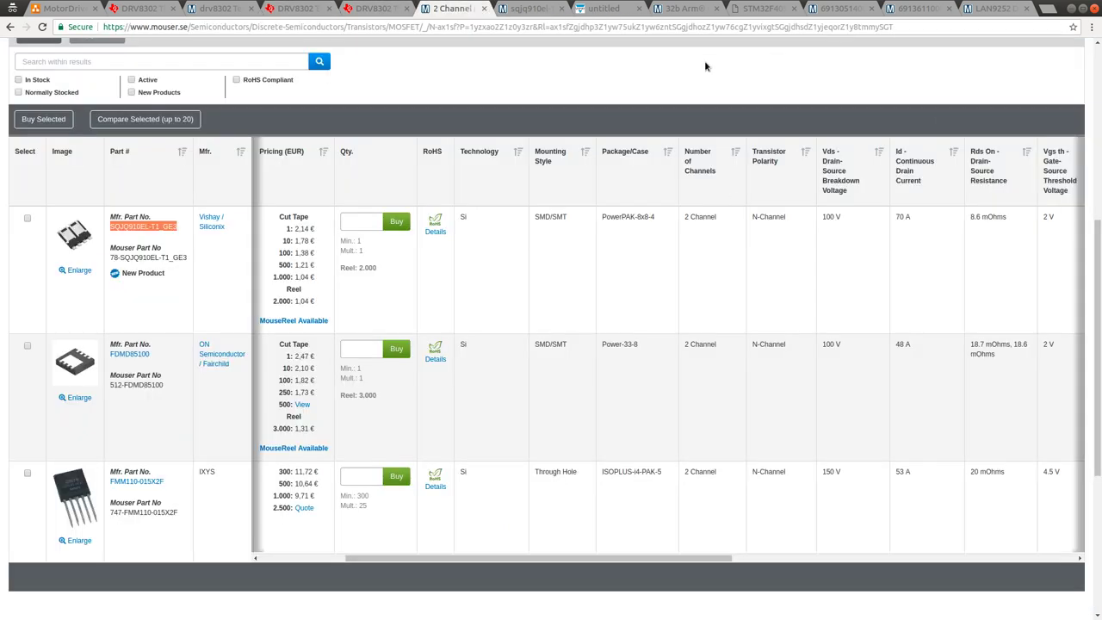
click(531, 10)
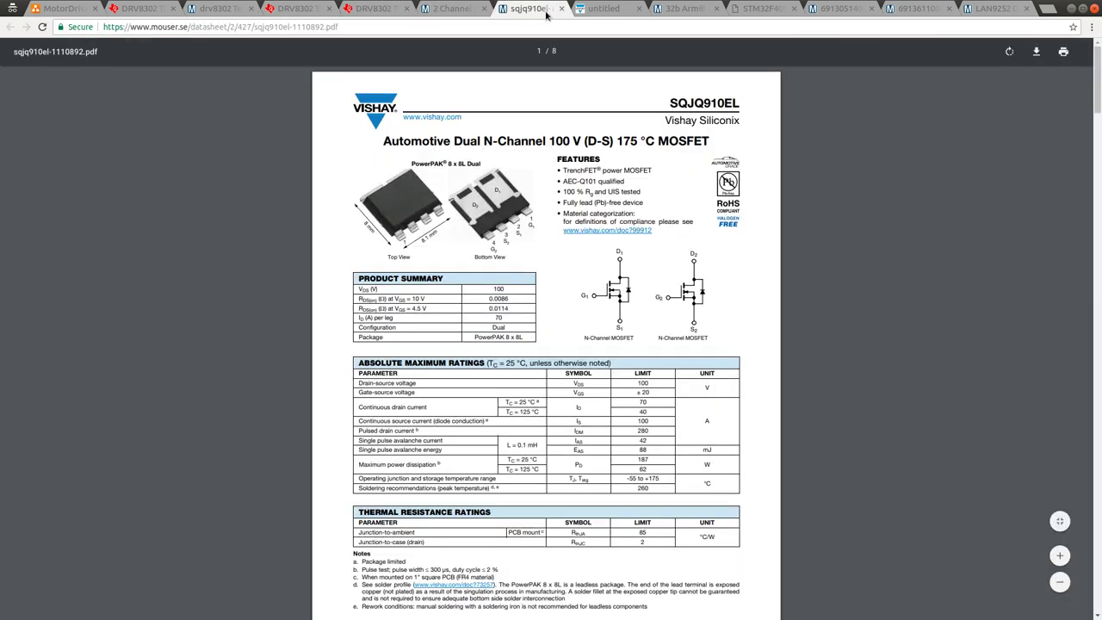
click(444, 11)
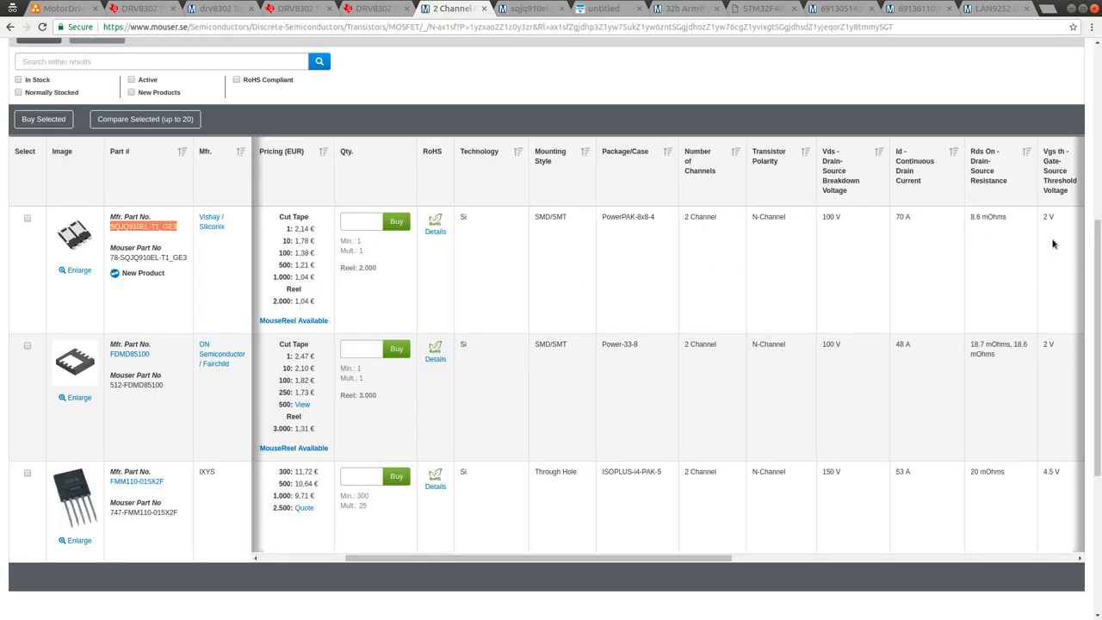
key(alt+Tab)
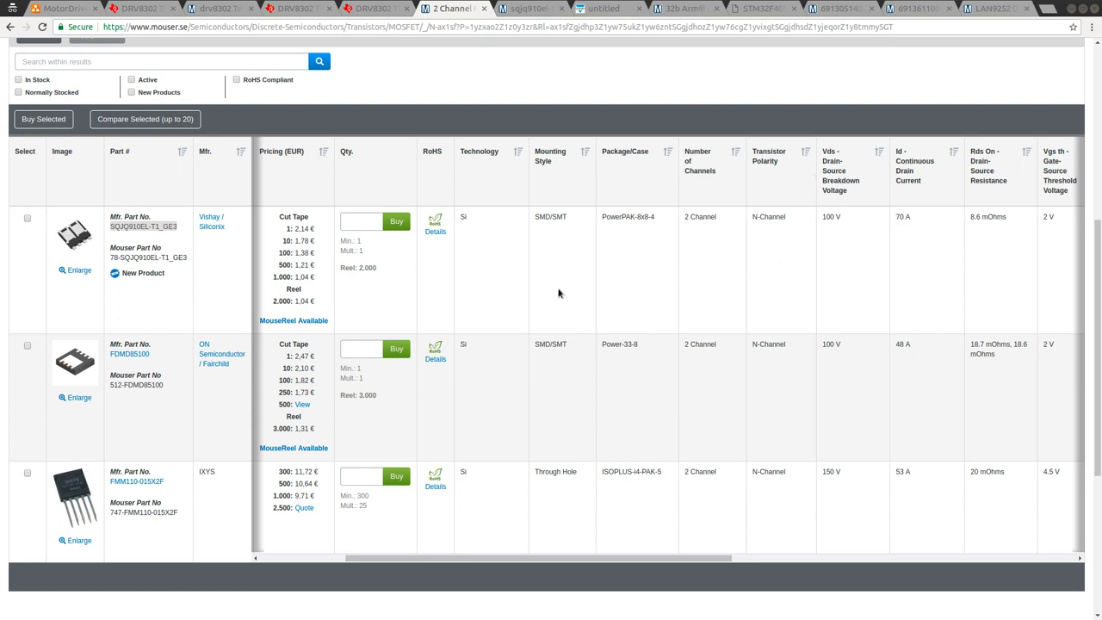
key(alt+Tab)
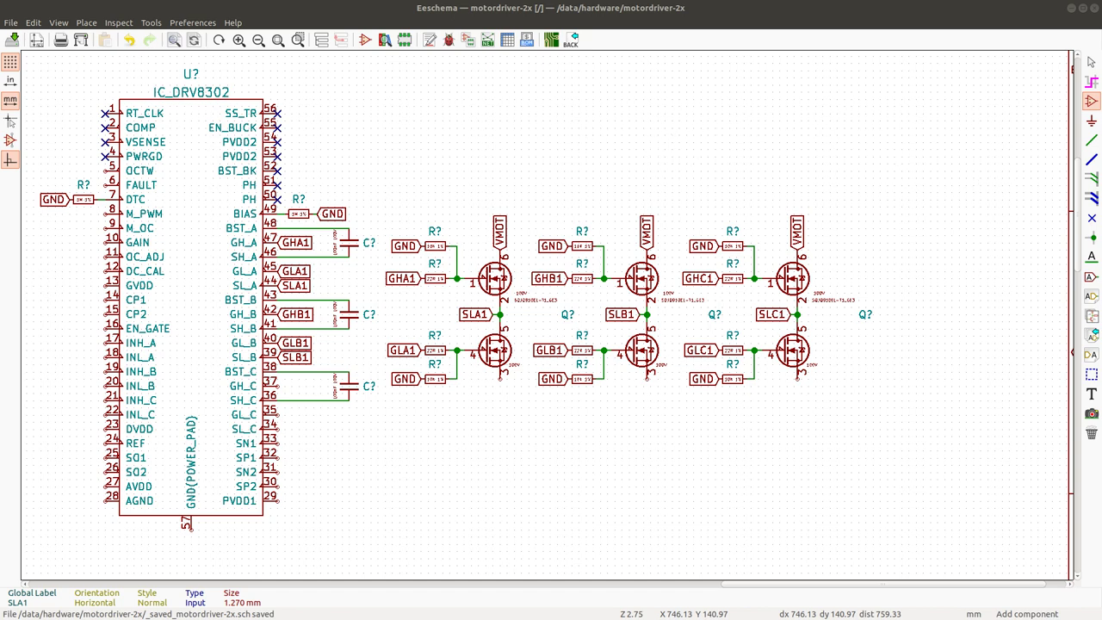
key(alt+Tab)
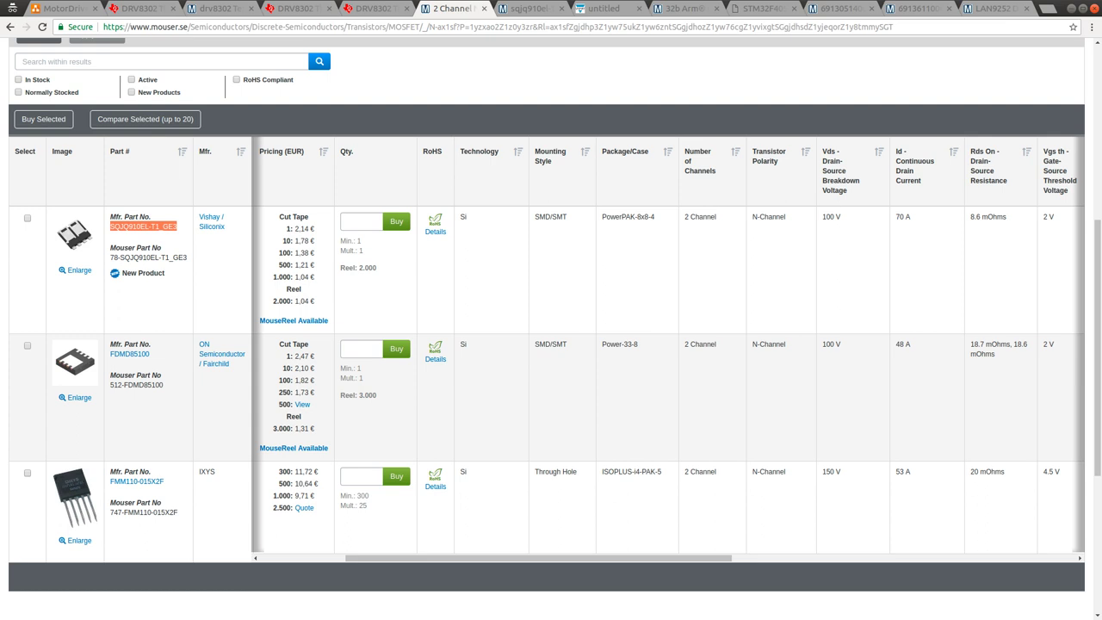
key(alt+Tab)
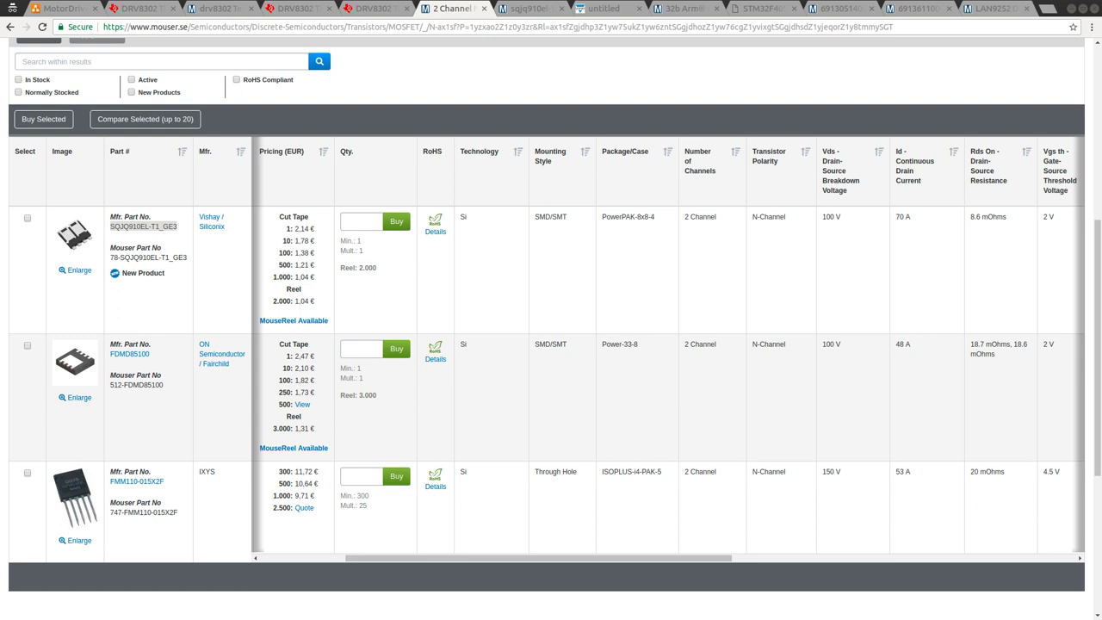
key(alt+Tab)
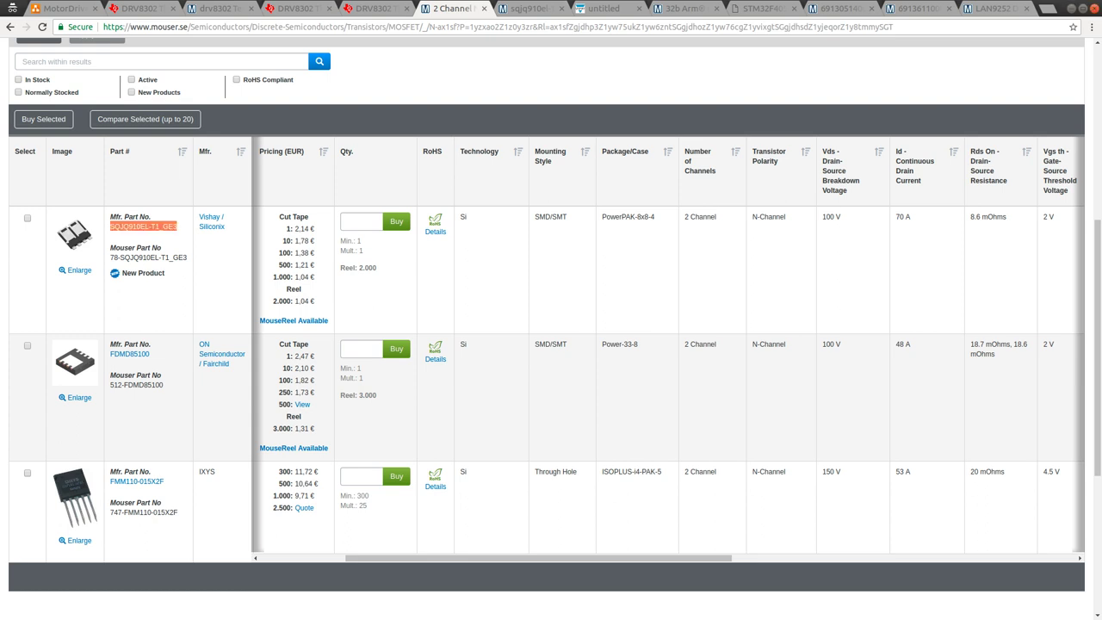
key(alt+Tab)
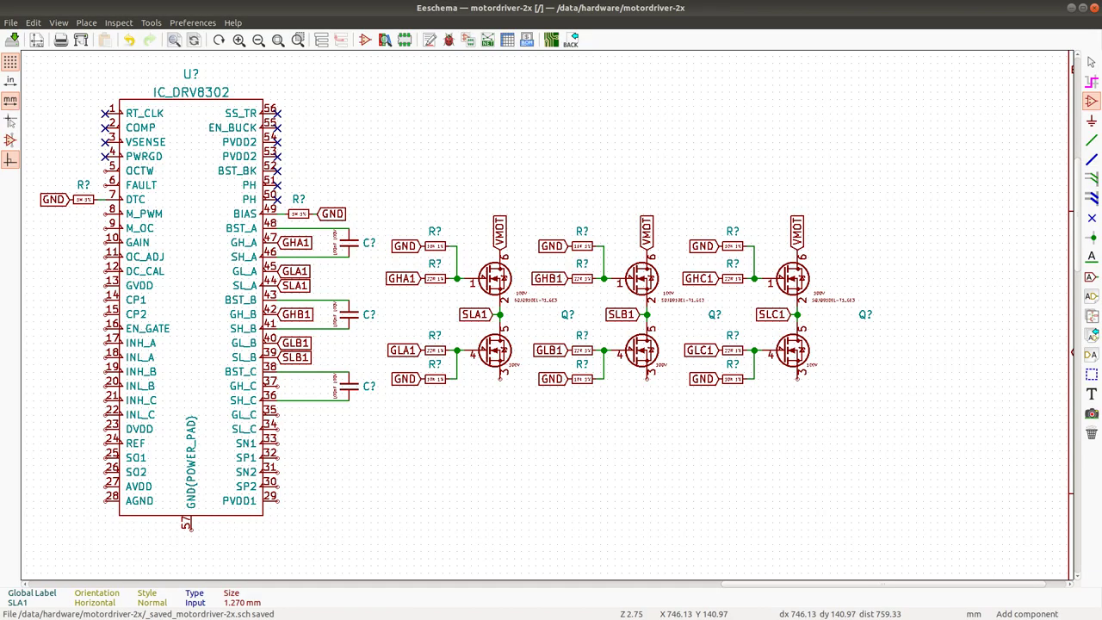
key(alt+Tab)
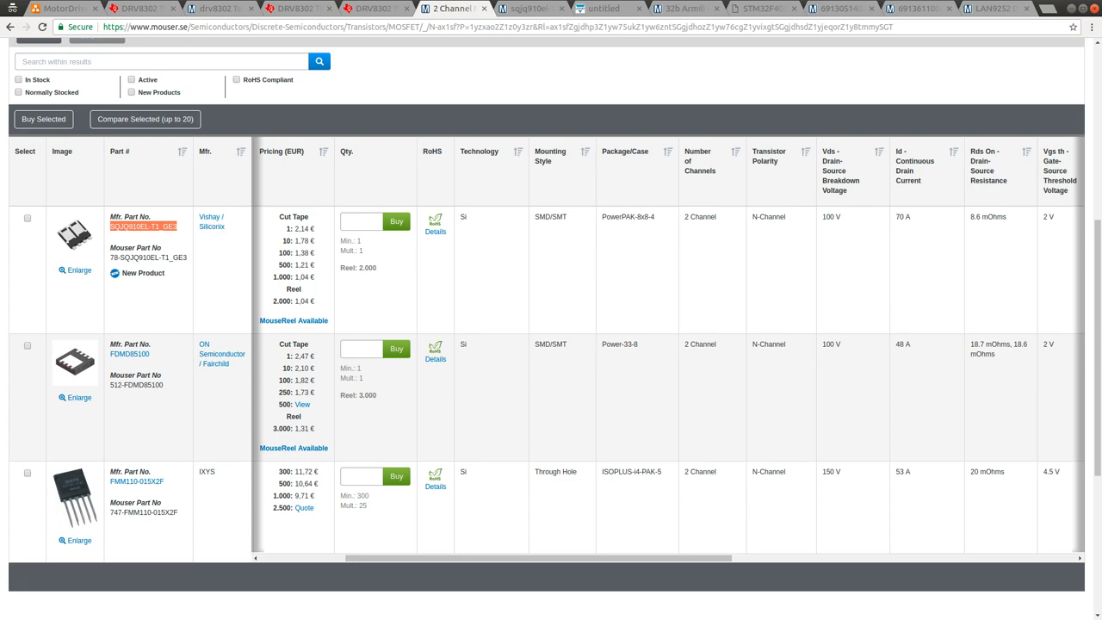
key(alt+Tab)
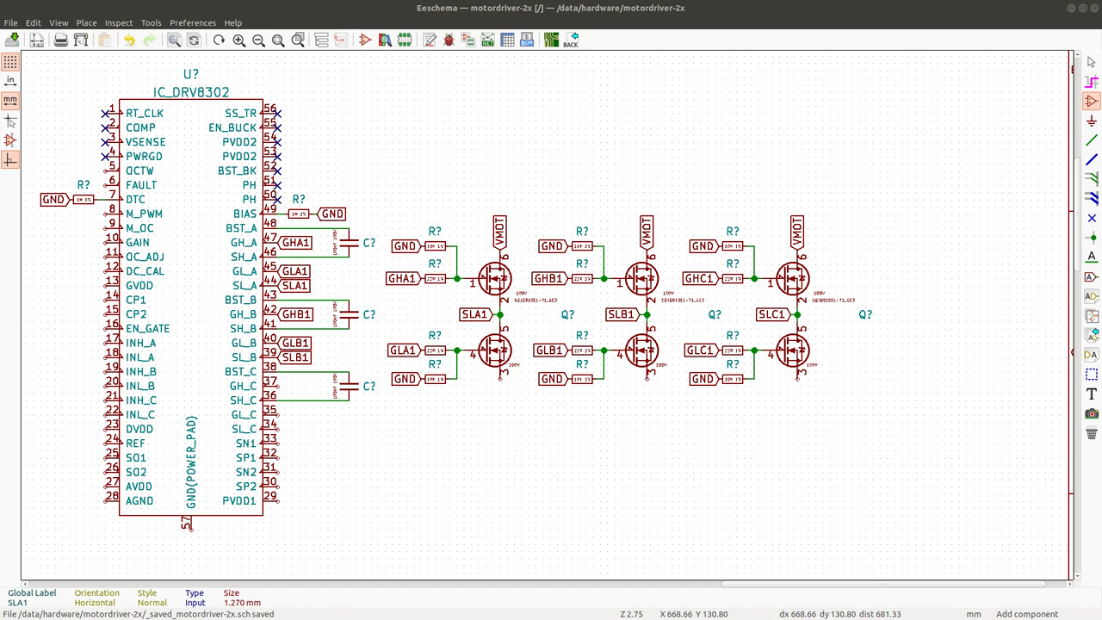
Switch to the browser and search the DRV8302 datasheet for "current sens".
key(alt+Tab)
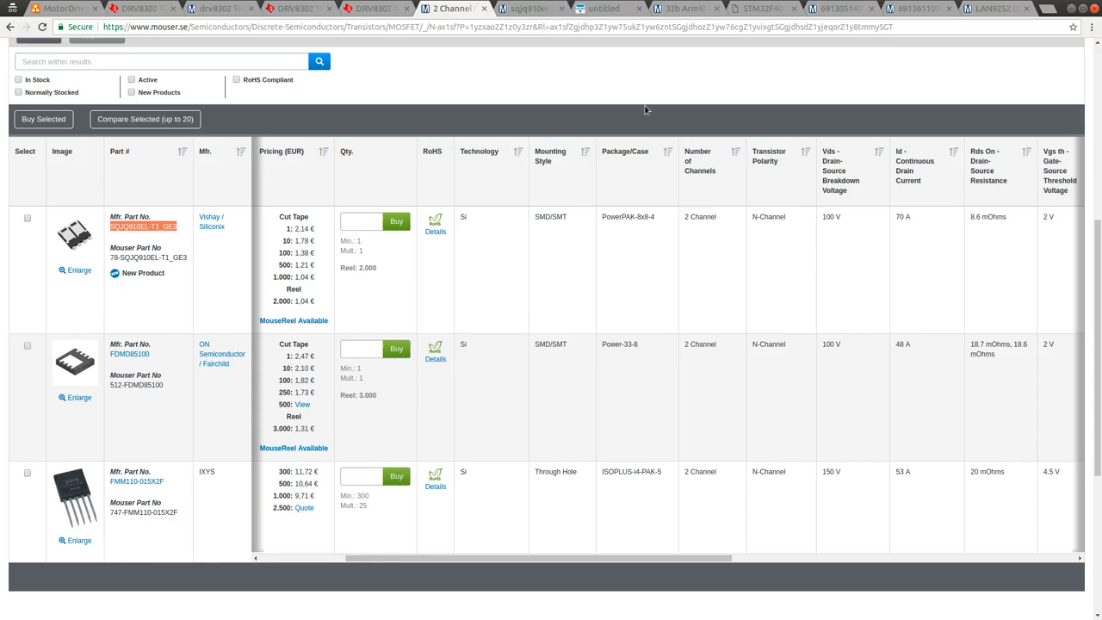
click(376, 9)
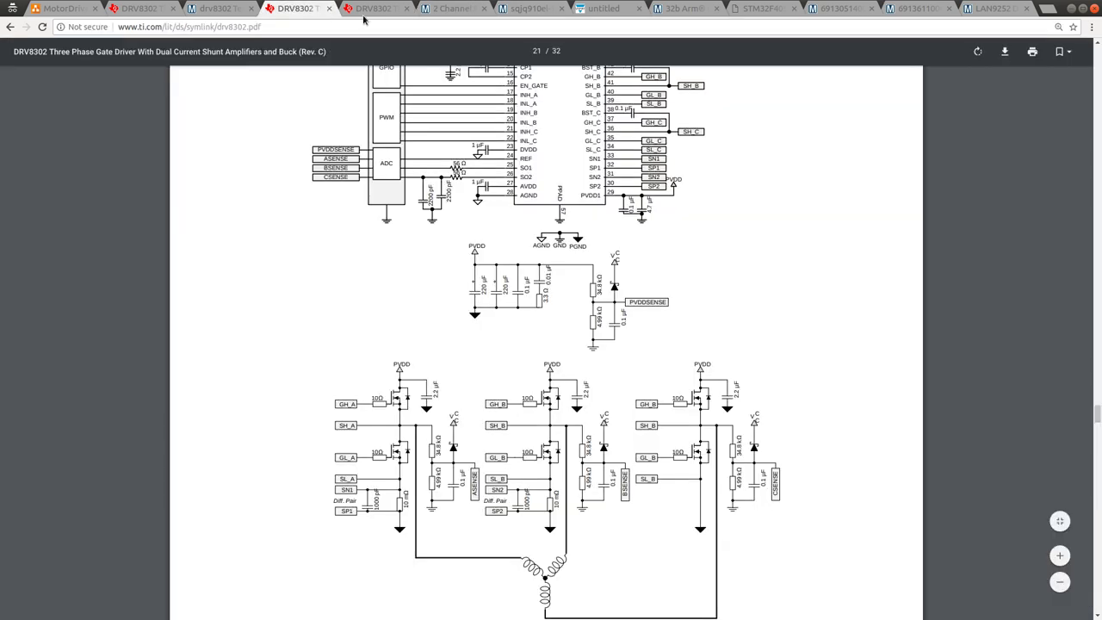
key(Return)
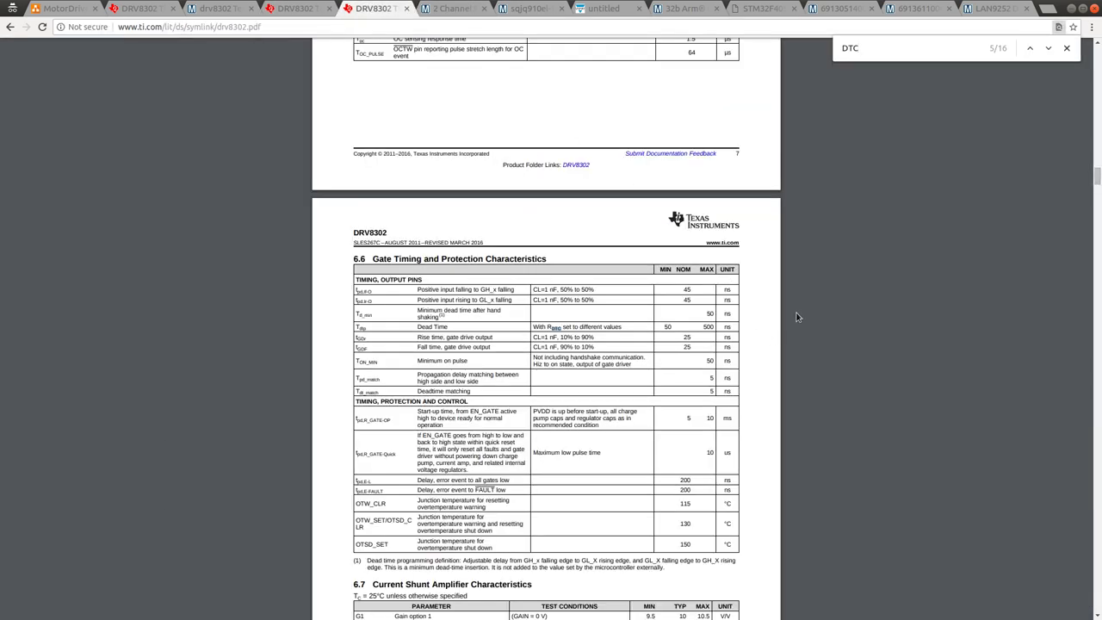
scroll(757, 323, down, 4)
key(ctrl+a)
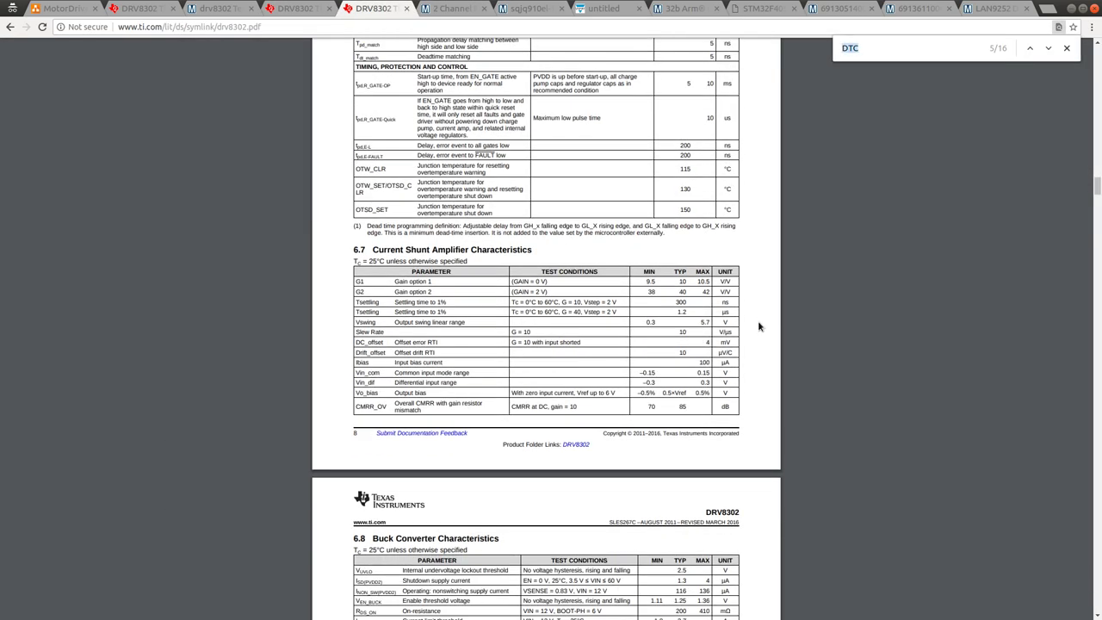
text(current sen)
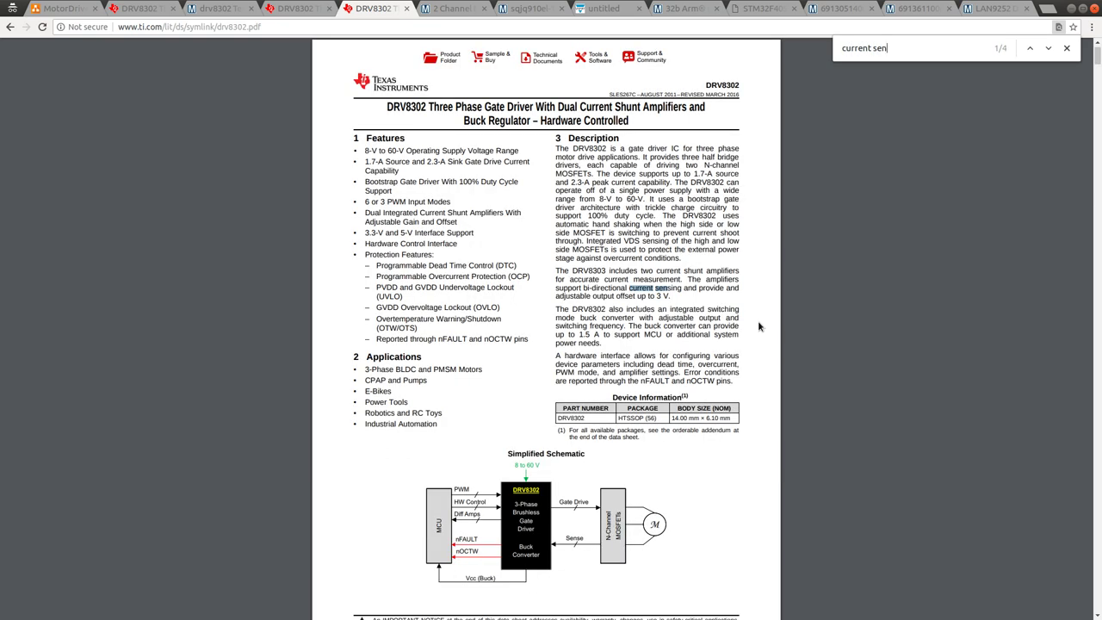
text(s)
key(Return)
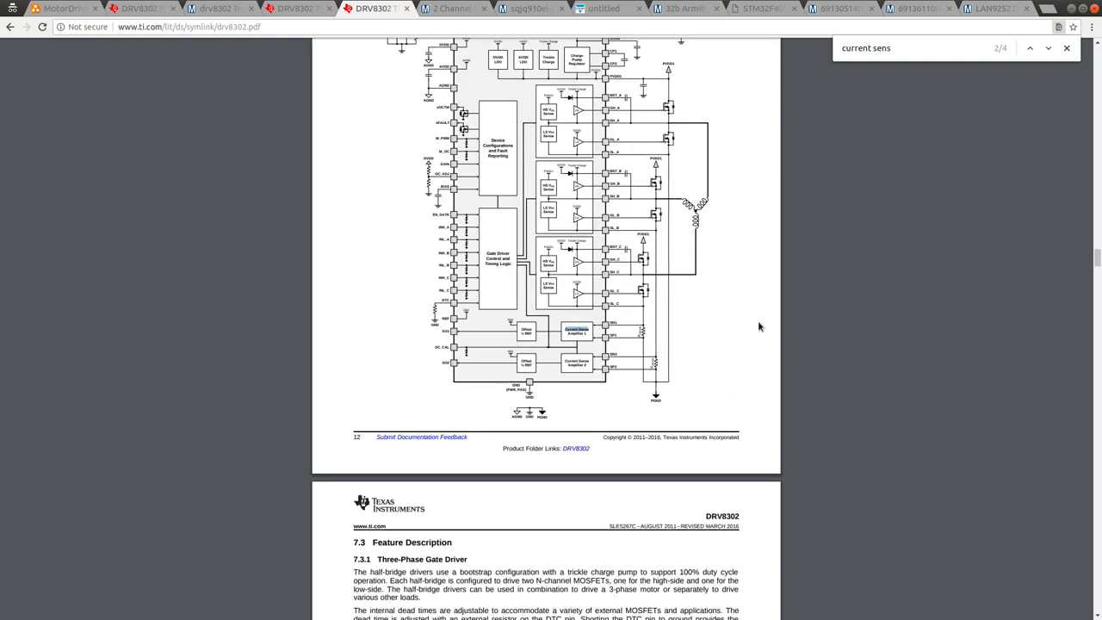
Examine the current sense amplifiers and sense resistors in the function block diagram, and step through the other "current sens" matches.
key(ctrl+plus)
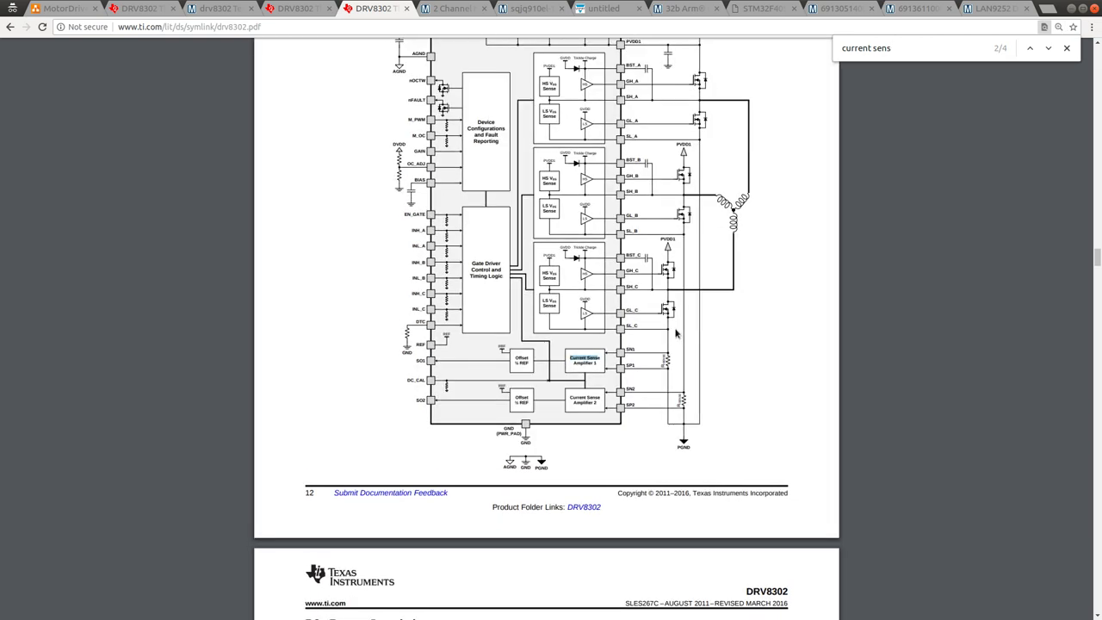
key(ctrl+plus)
key(ctrl+plus)
key(ctrl+plus)
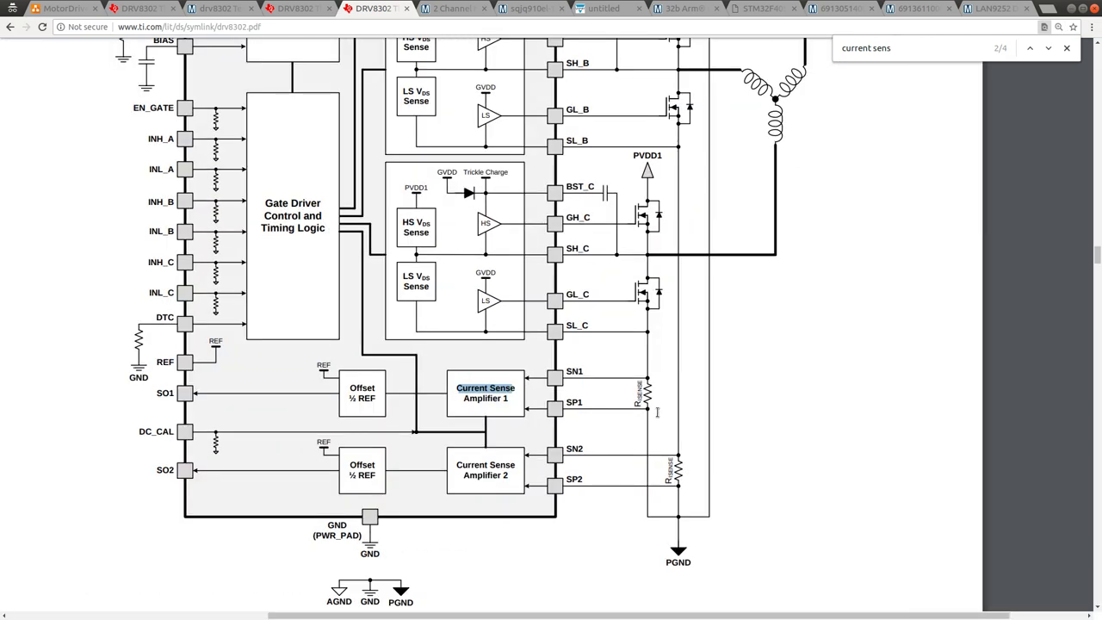
key(ctrl+minus)
key(ctrl+minus)
key(ctrl+minus)
key(ctrl+minus)
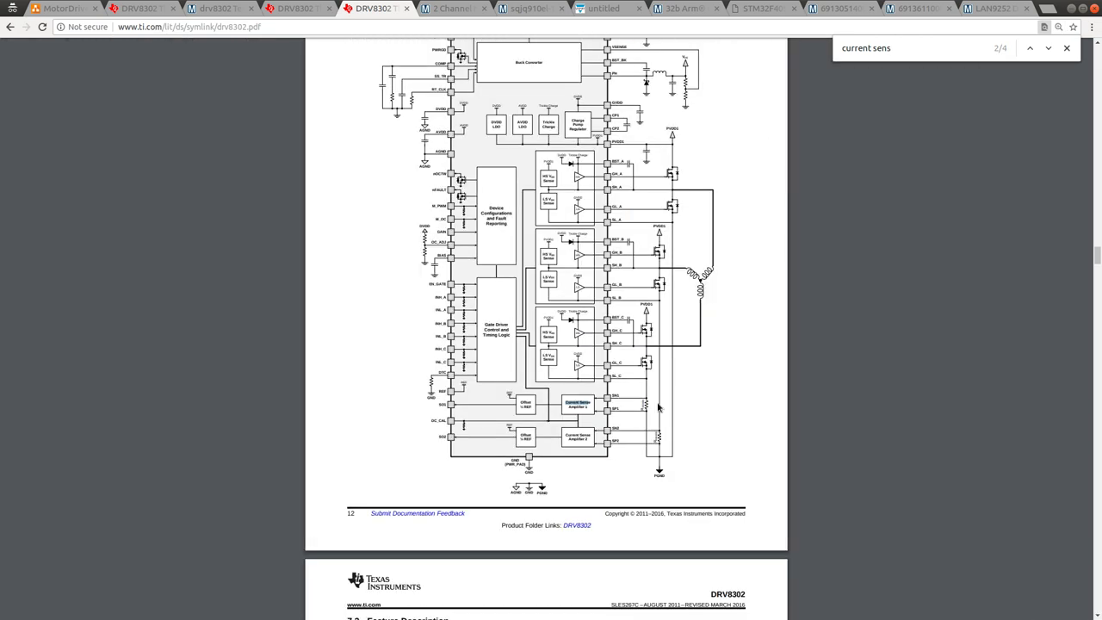
click(1049, 48)
click(1049, 49)
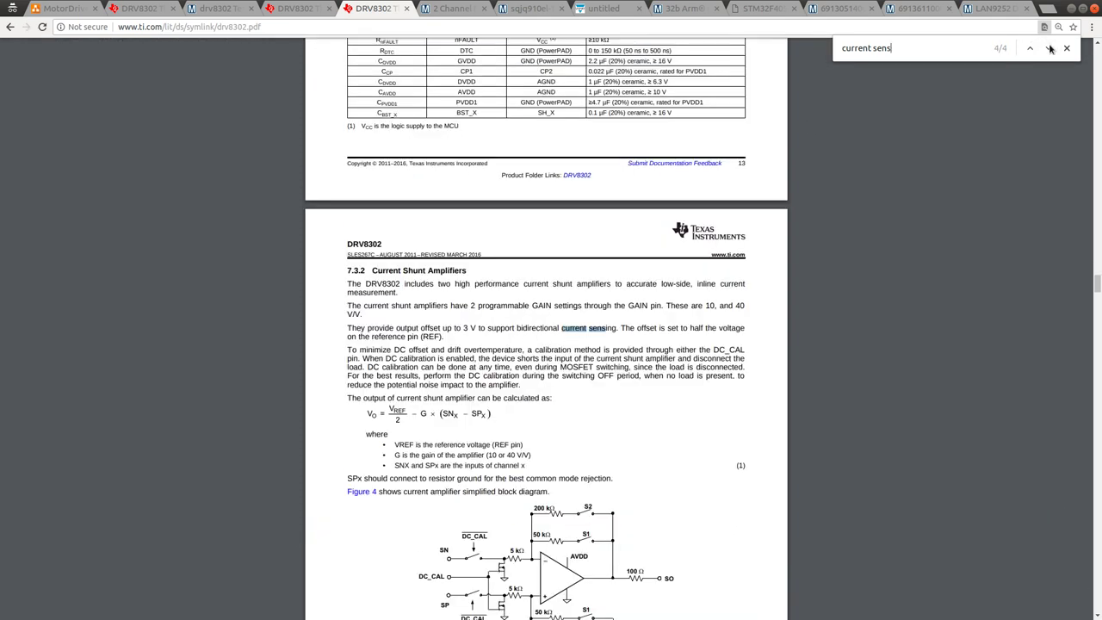
click(1049, 48)
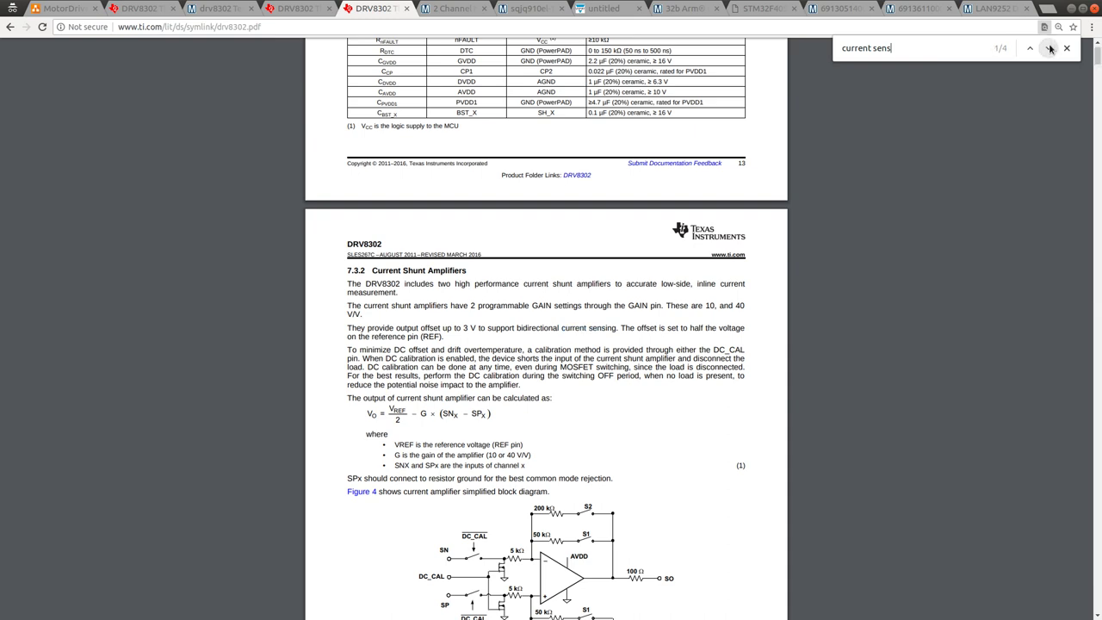
click(1049, 49)
Search the datasheet for "Risense" and browse ahead through the feature description pages.
click(931, 46)
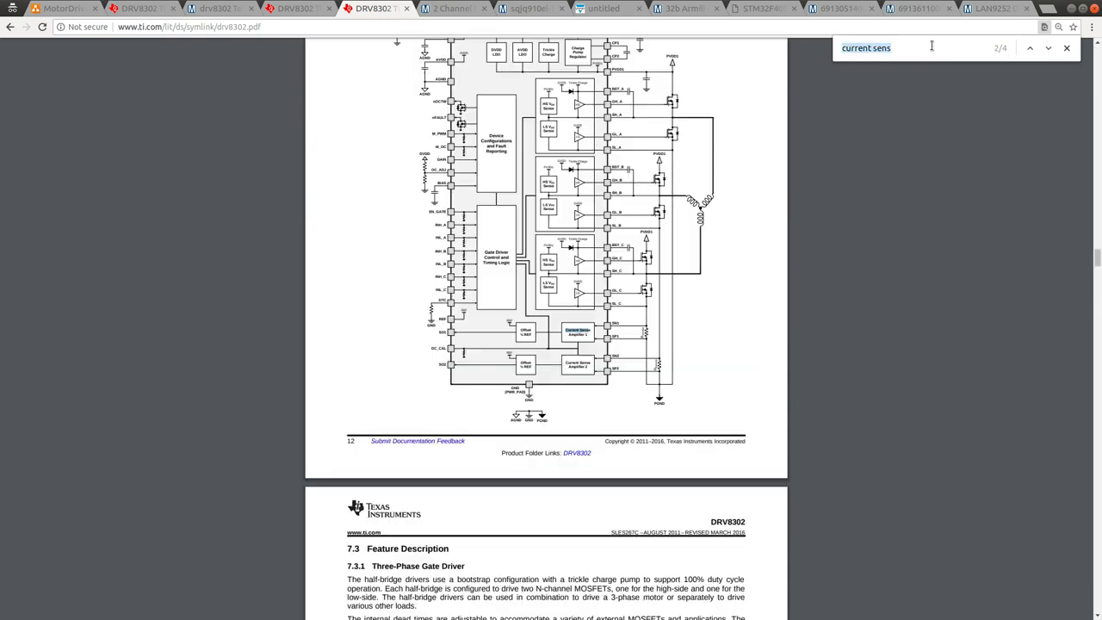
text(Risense)
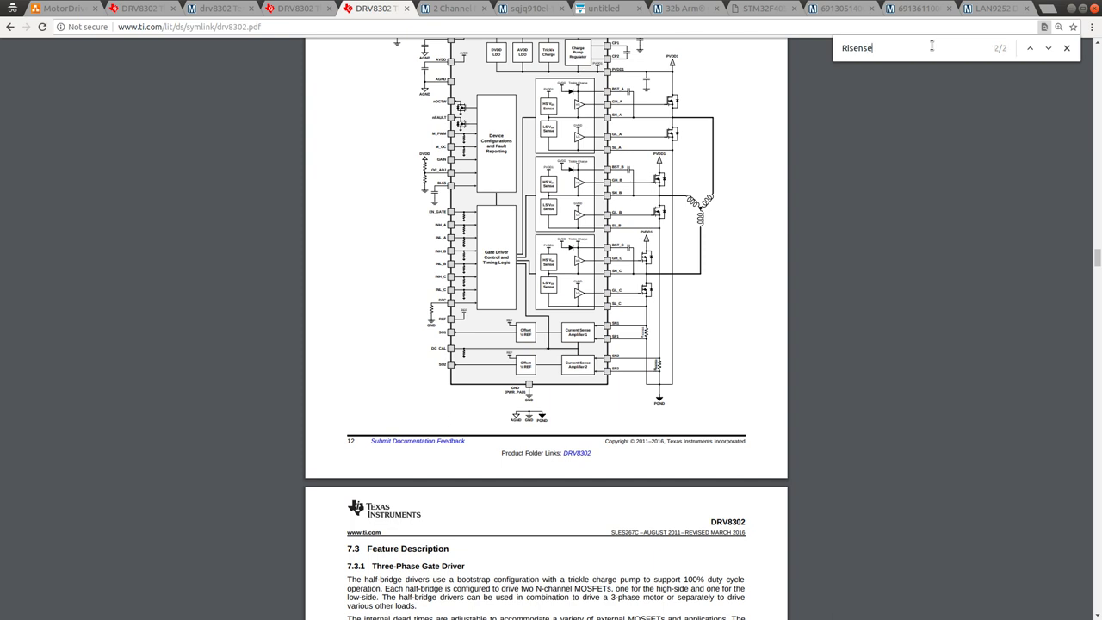
click(1049, 49)
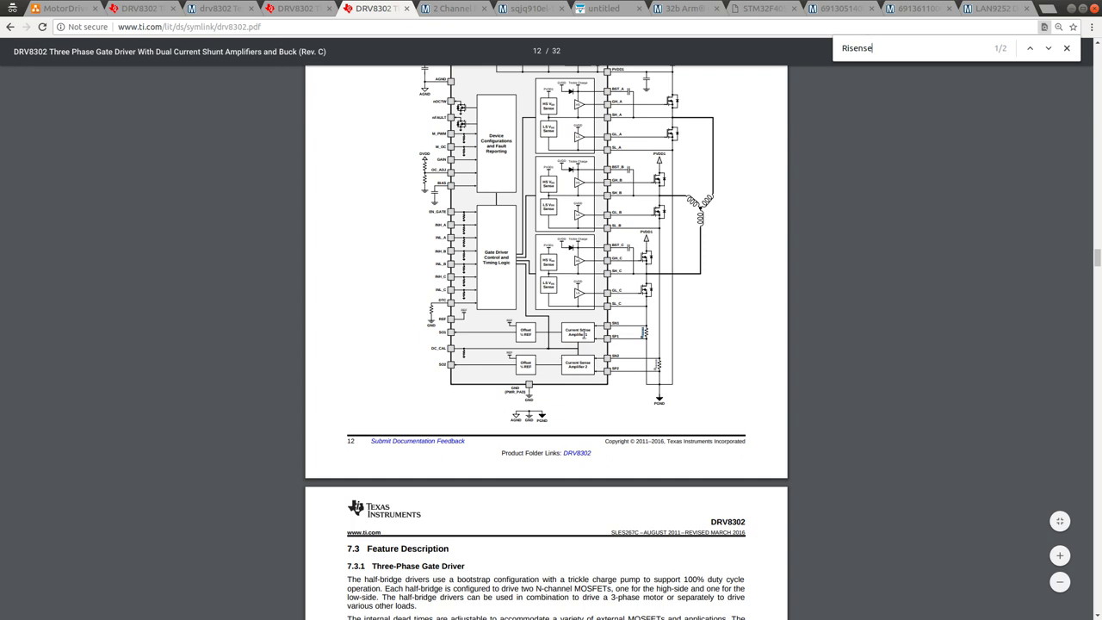
double_click(876, 47)
drag(1097, 251, 1098, 316)
scroll(835, 284, down, 4)
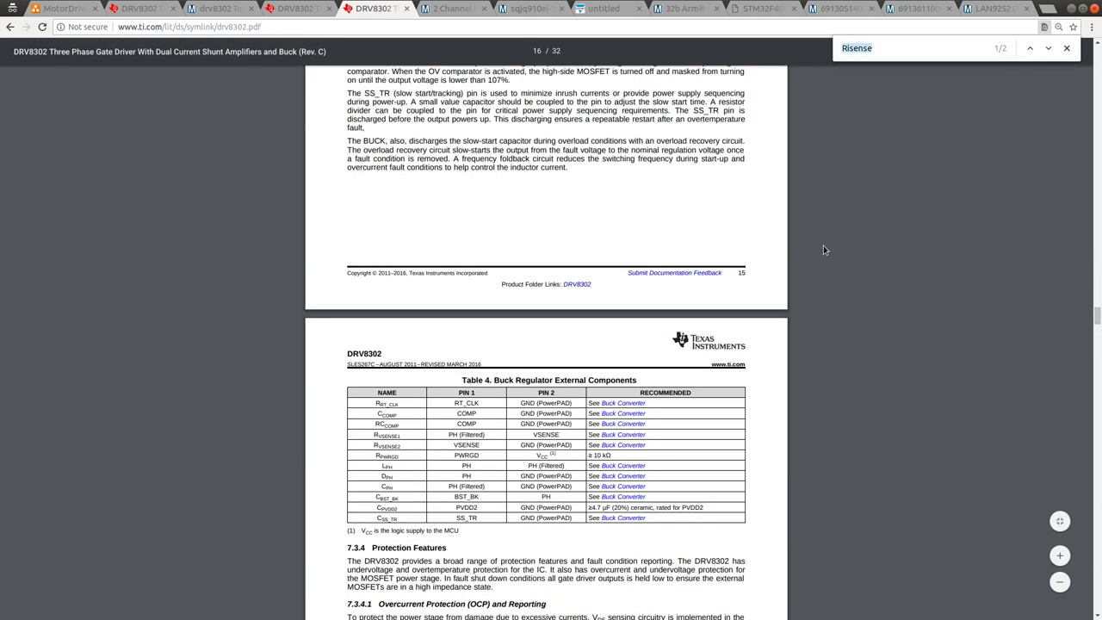
Search the datasheet for "gain" and read the GAIN and current amplifier entries in the Pin Functions tables.
text(gain)
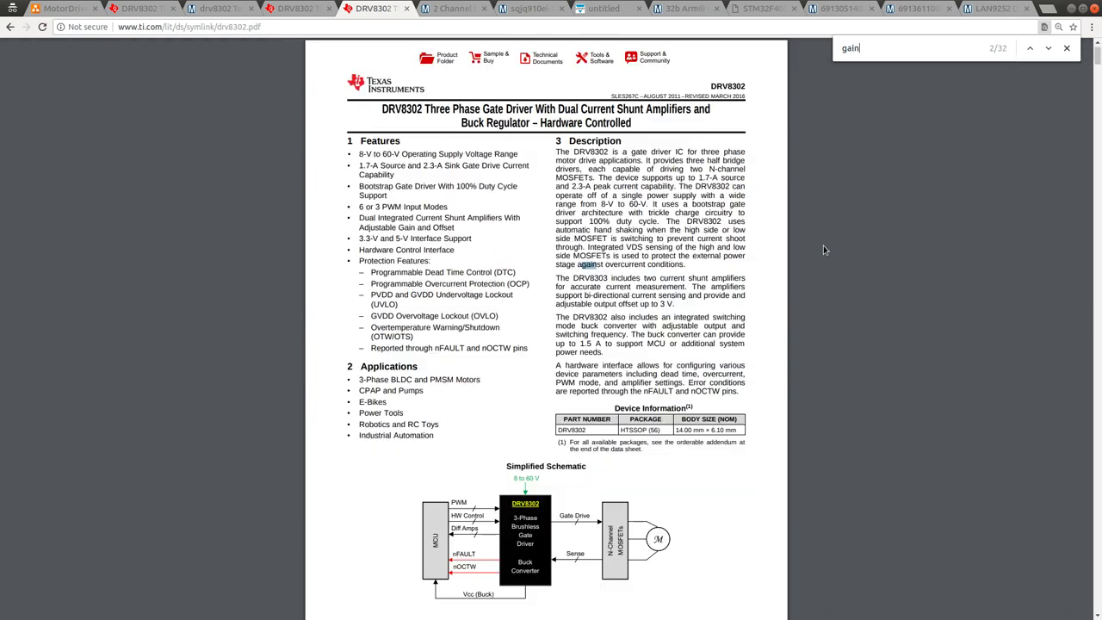
key(Return)
key(Return)
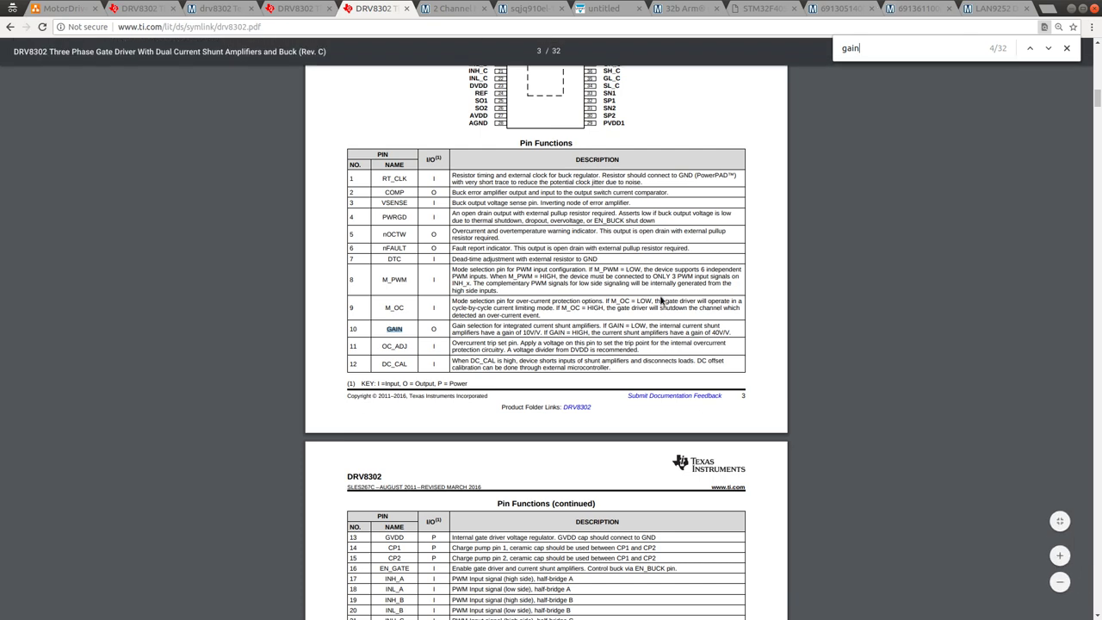
key(alt+Tab)
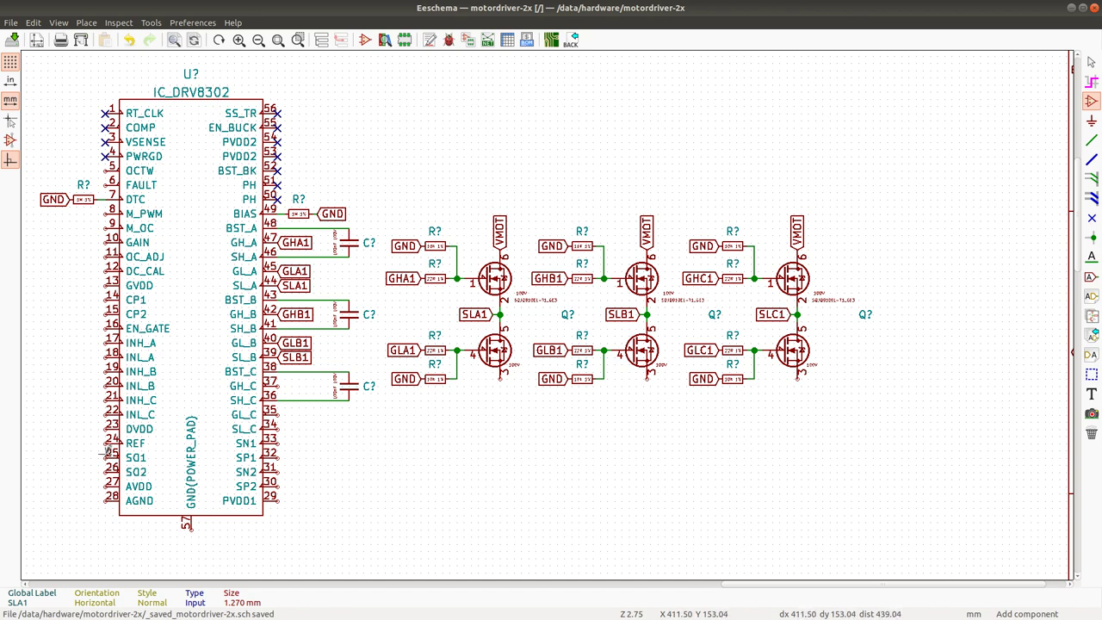
key(alt+Tab)
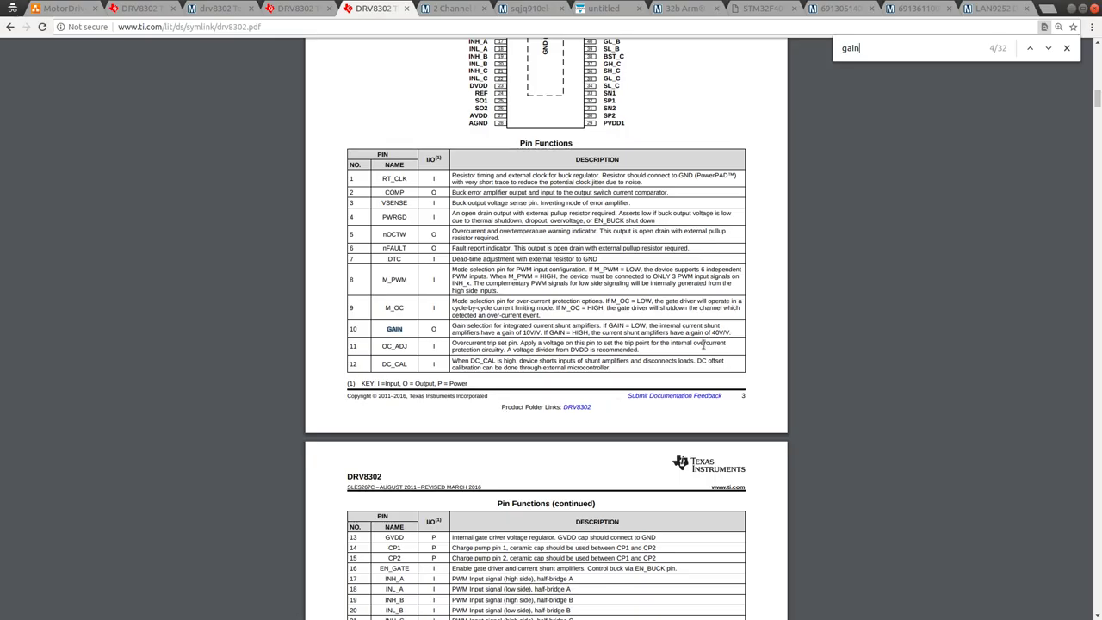
scroll(564, 349, down, 2)
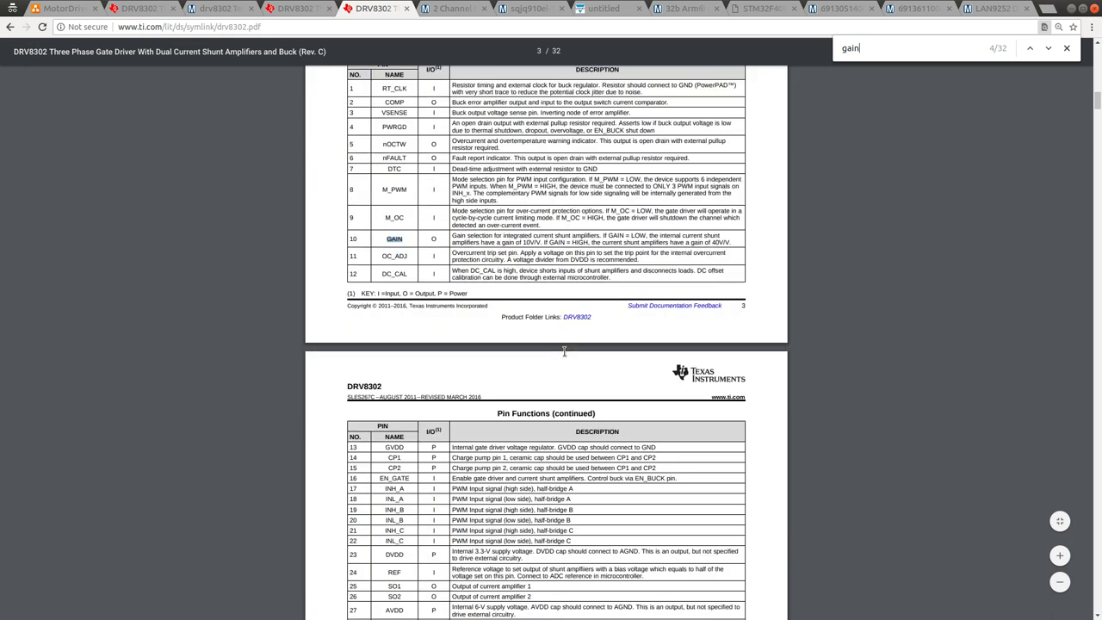
scroll(564, 351, up, 1)
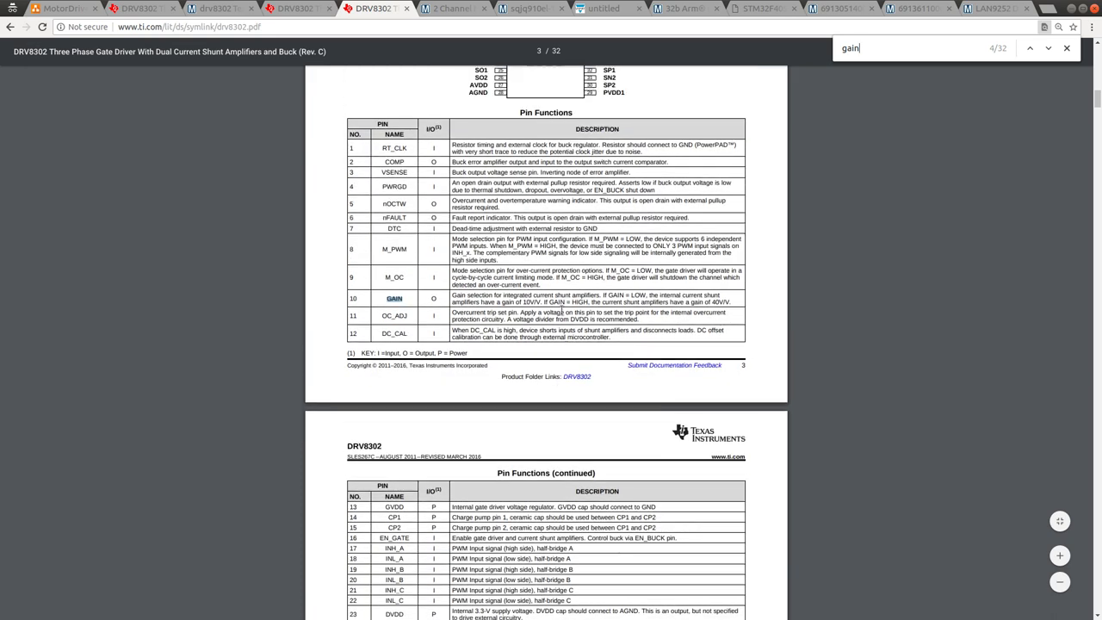
scroll(570, 258, down, 6)
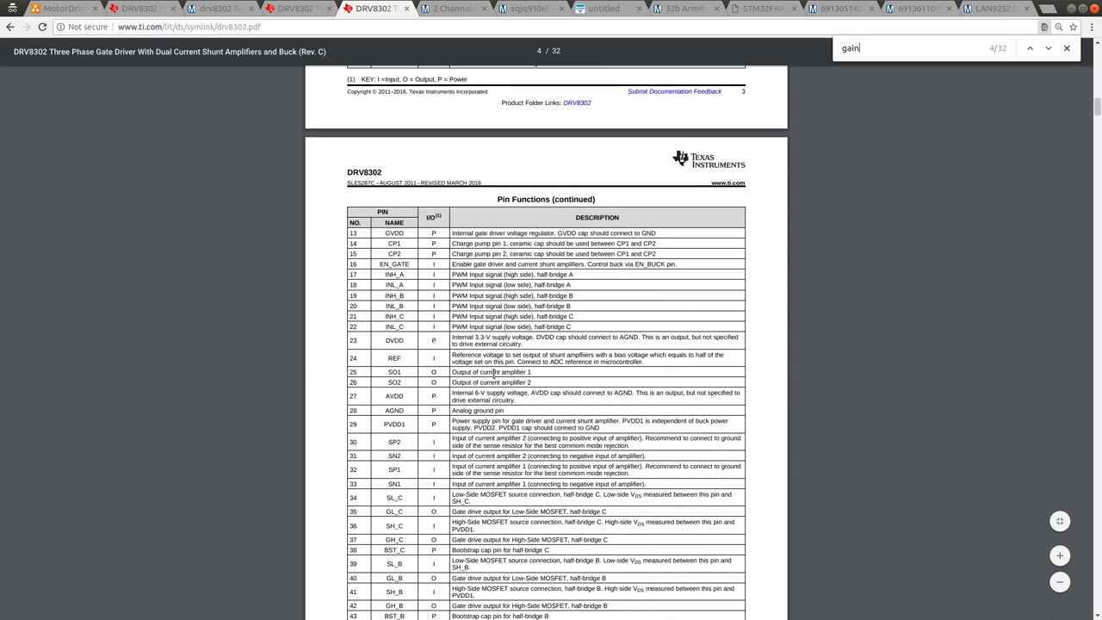
Search the datasheet for "SO1" and step through the matches to the Typical Application schematic.
key(ctrl+f)
text(SO1)
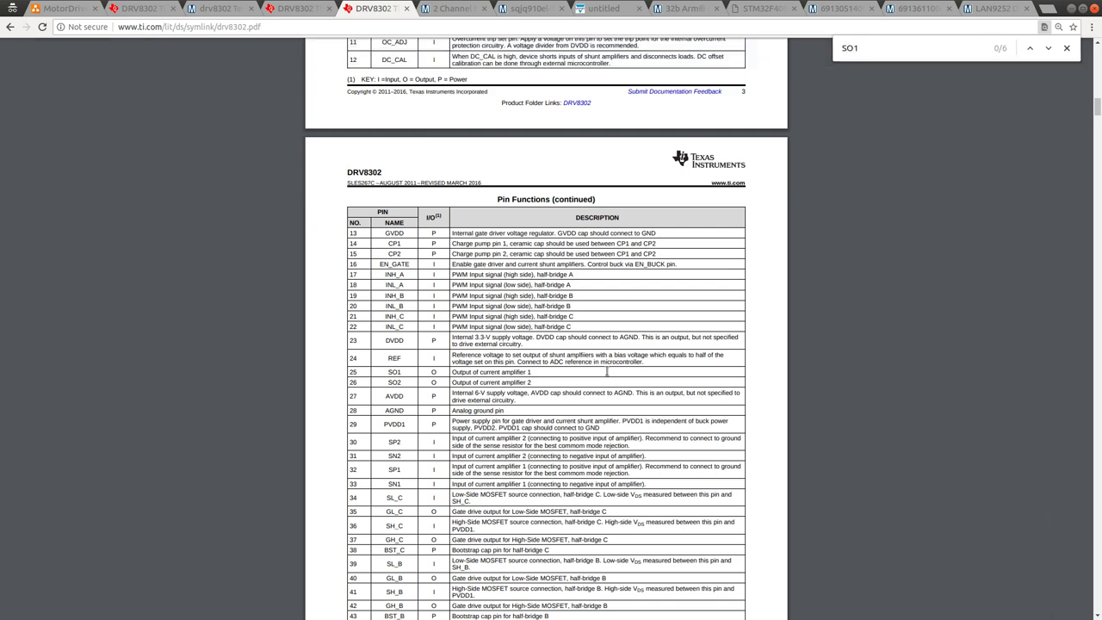
key(Return)
key(Return)
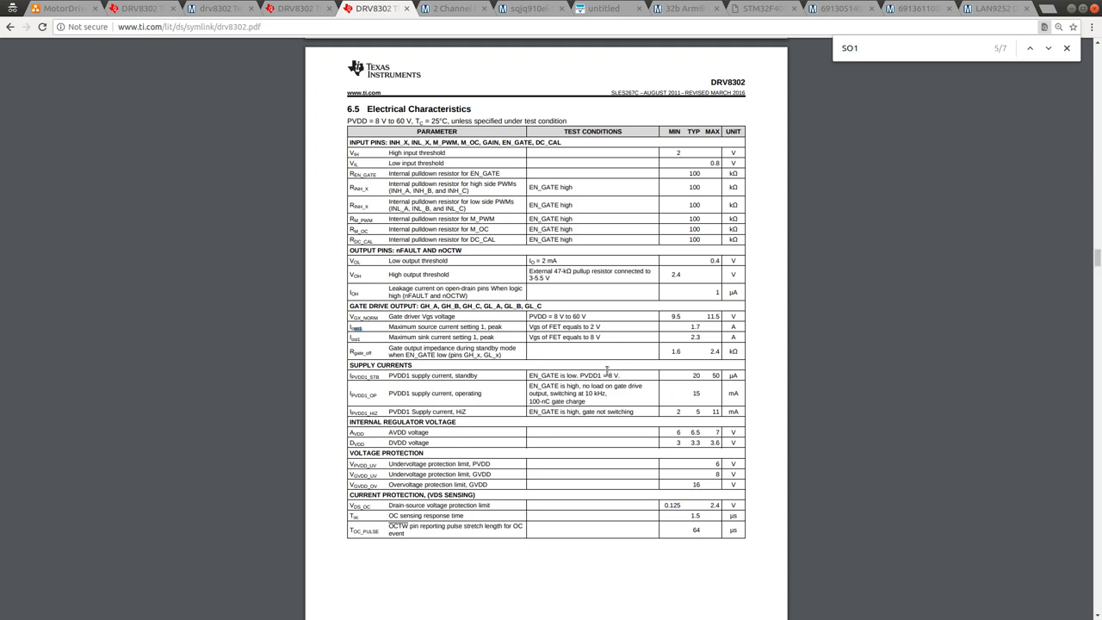
key(Return)
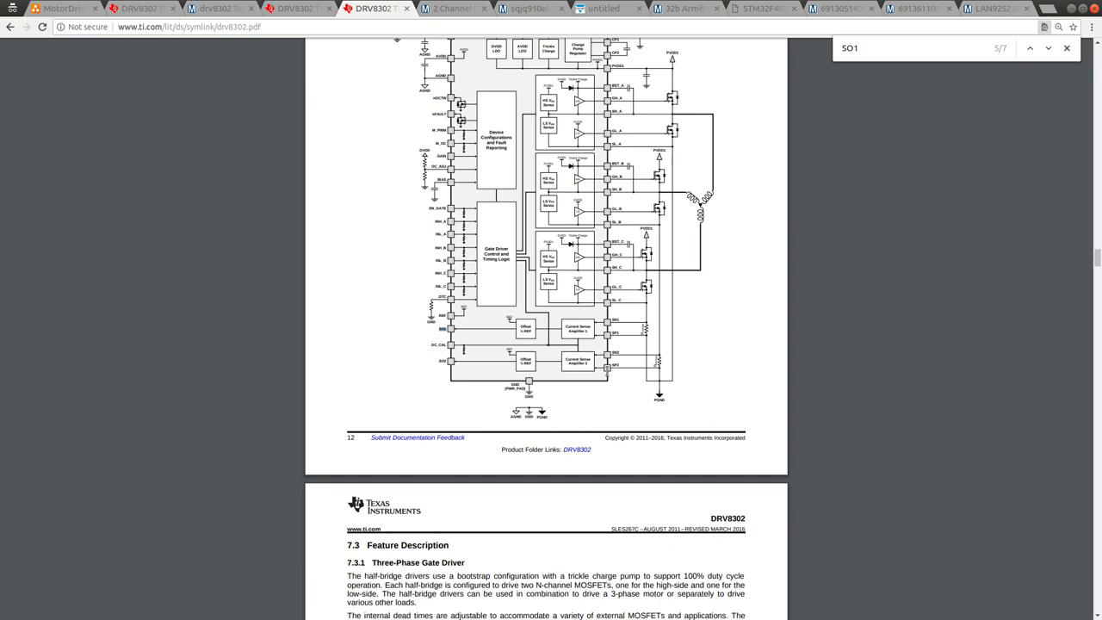
key(Return)
key(Return)
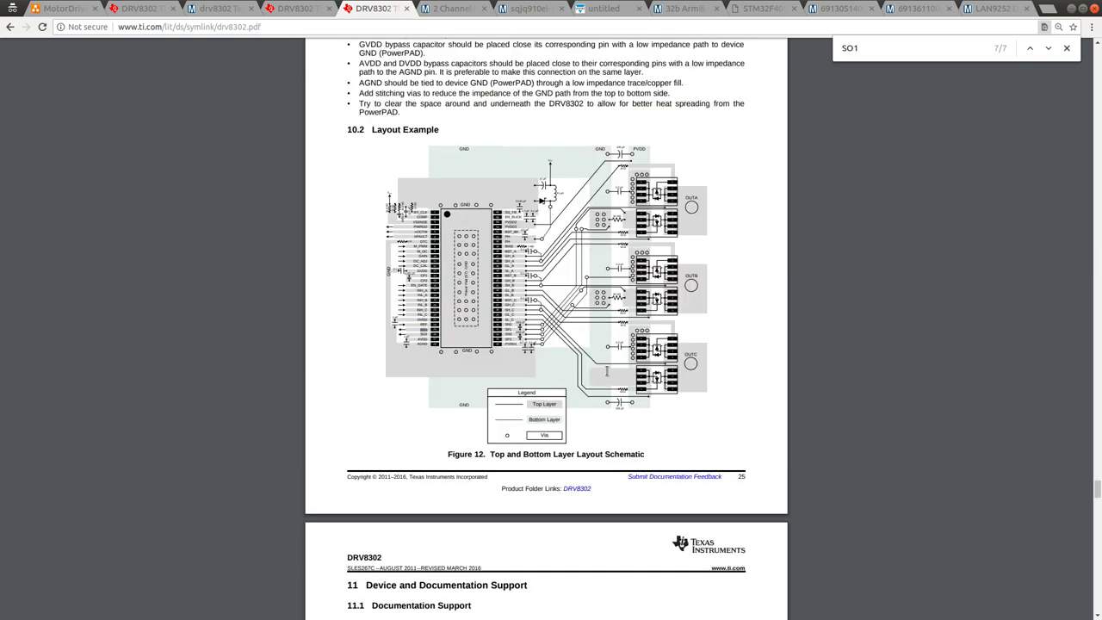
key(Return)
key(Return)
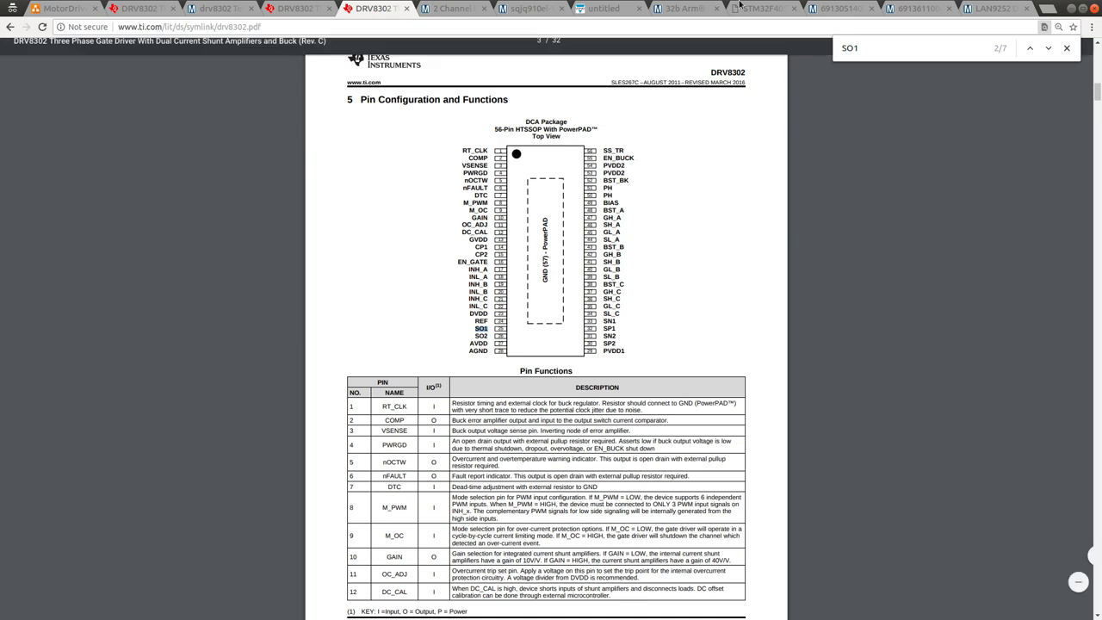
click(1029, 49)
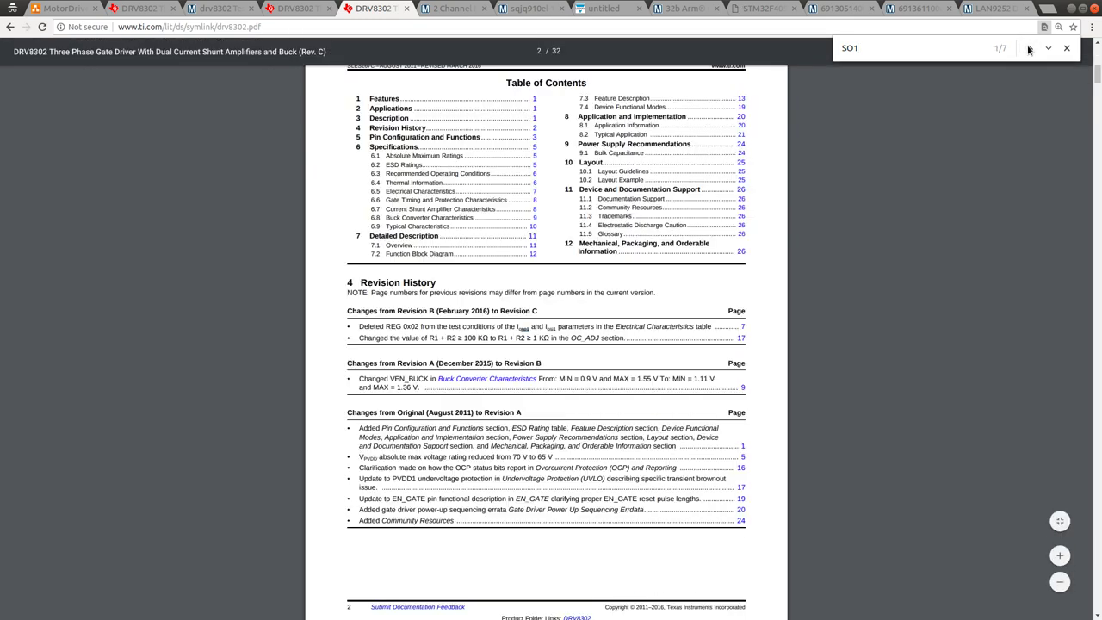
click(1029, 48)
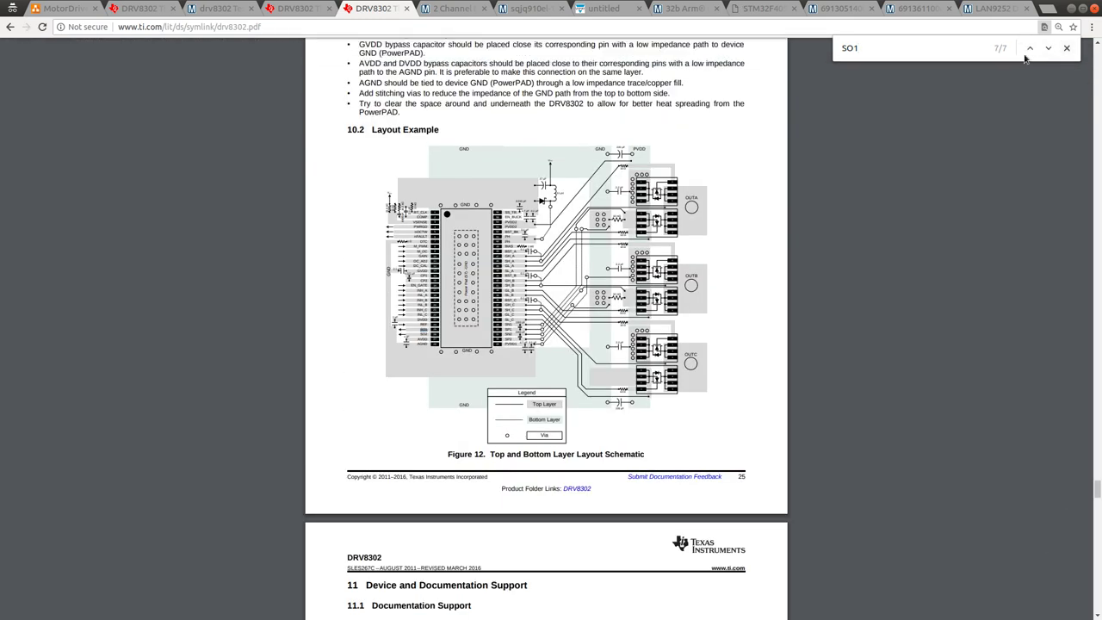
click(1030, 49)
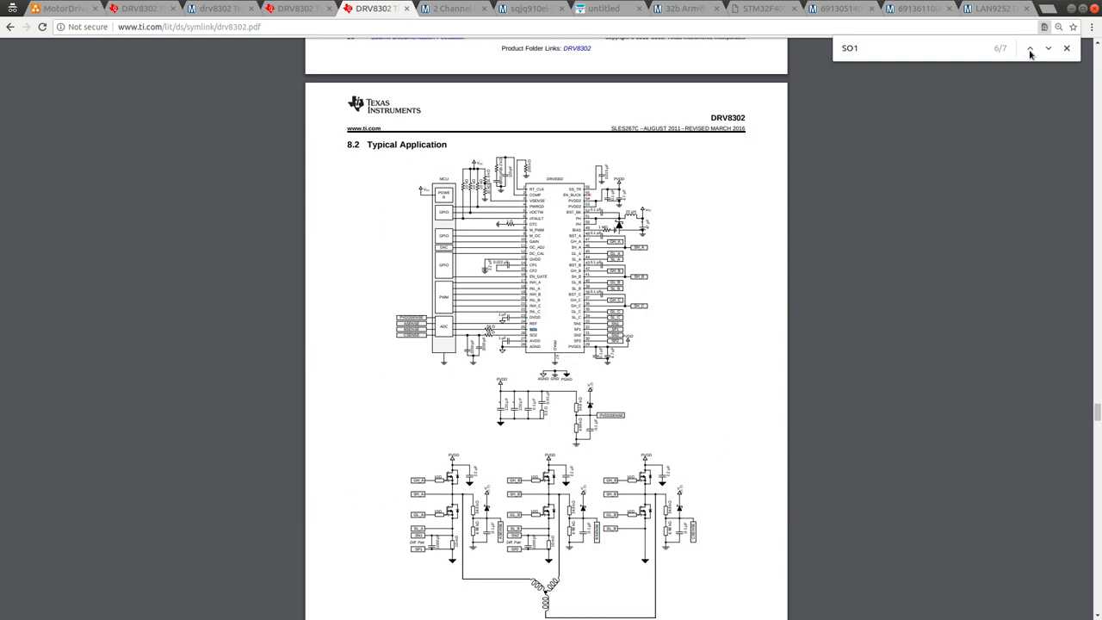
click(1029, 49)
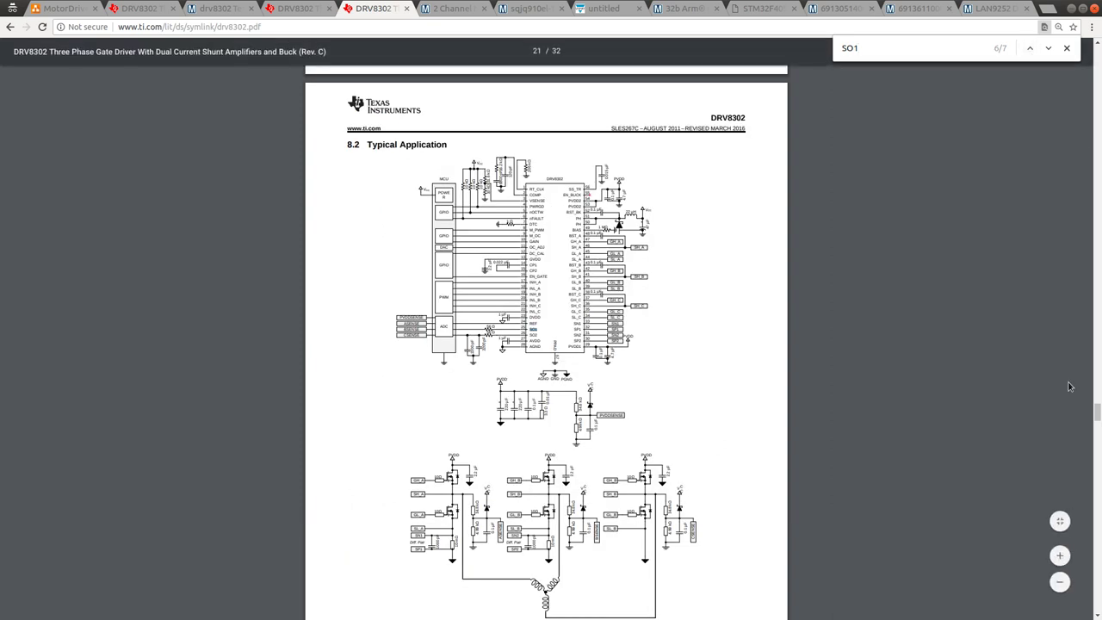
drag(1098, 416, 1098, 342)
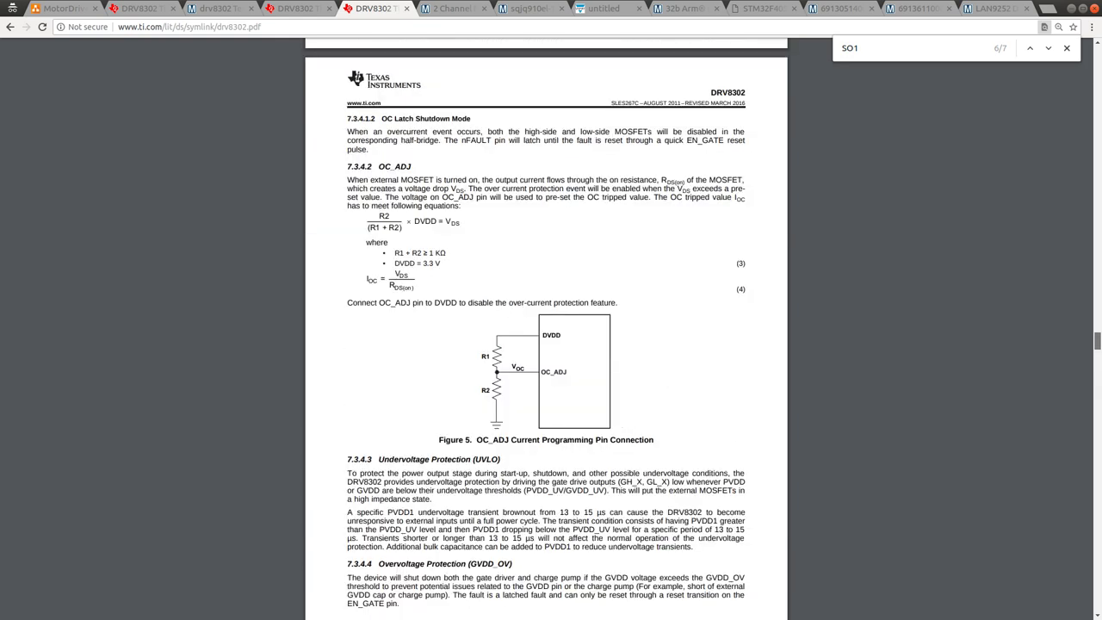
click(869, 47)
text(current sen)
key(BackSpace)
key(BackSpace)
key(BackSpace)
key(BackSpace)
key(BackSpace)
key(BackSpace)
key(BackSpace)
key(BackSpace)
key(BackSpace)
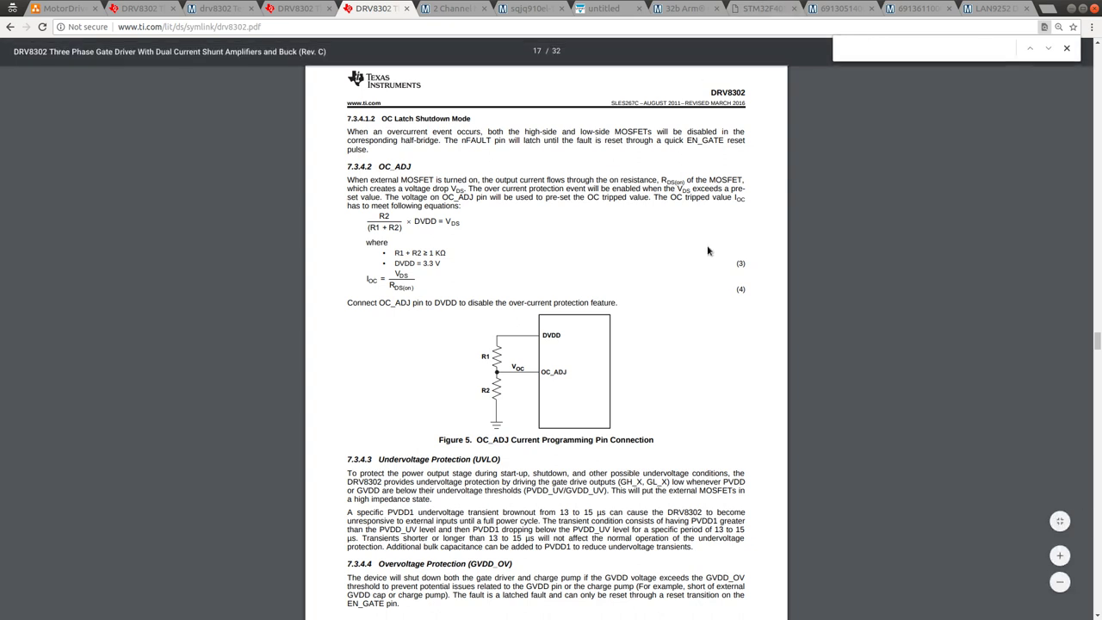
Browse back through the datasheet to section 6.7 and read the Current Shunt Amplifier Characteristics table.
scroll(698, 250, up, 1)
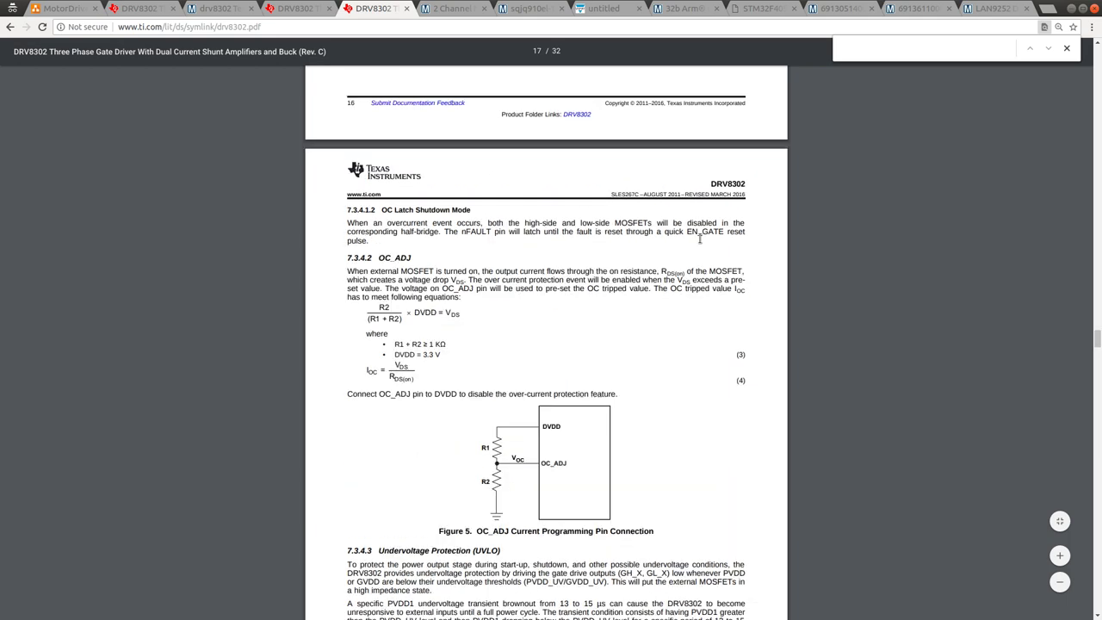
scroll(697, 264, up, 2)
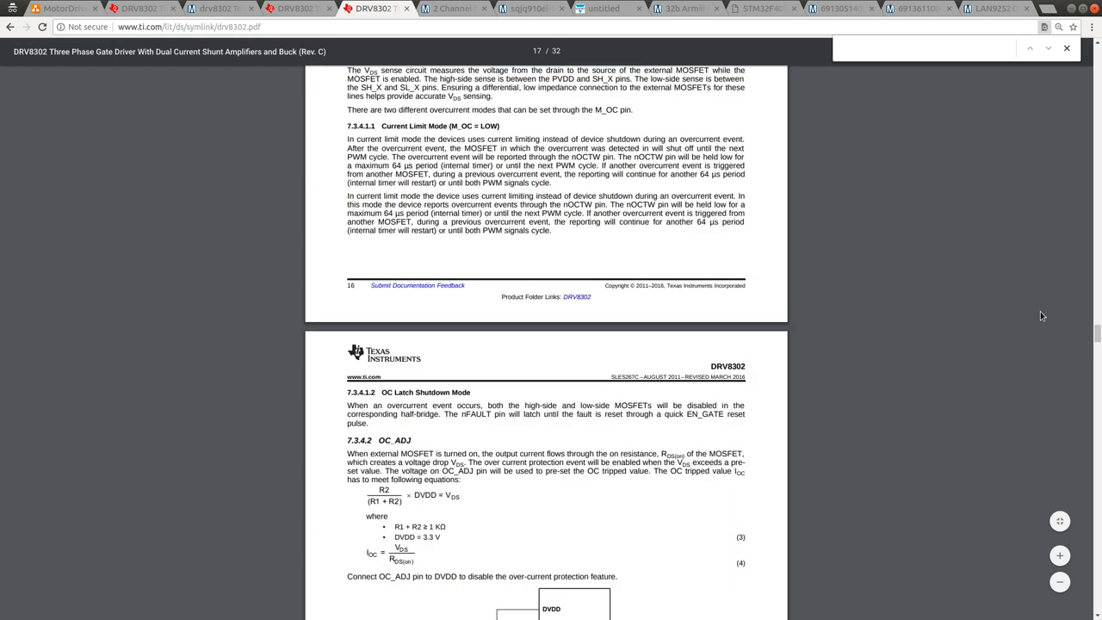
scroll(546, 345, up, 15)
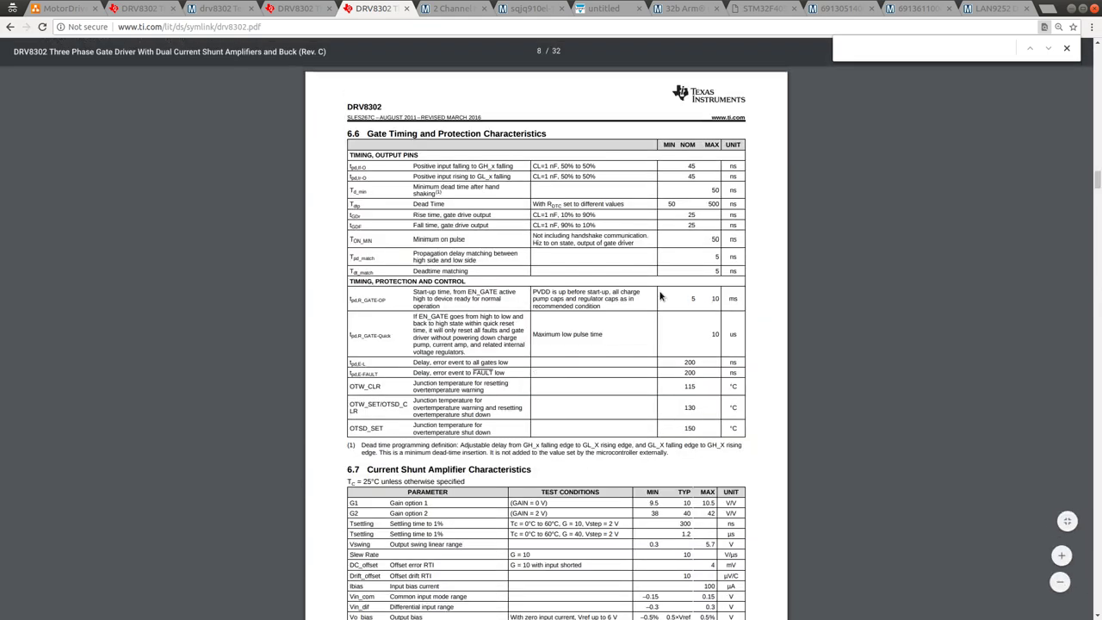
scroll(661, 297, down, 3)
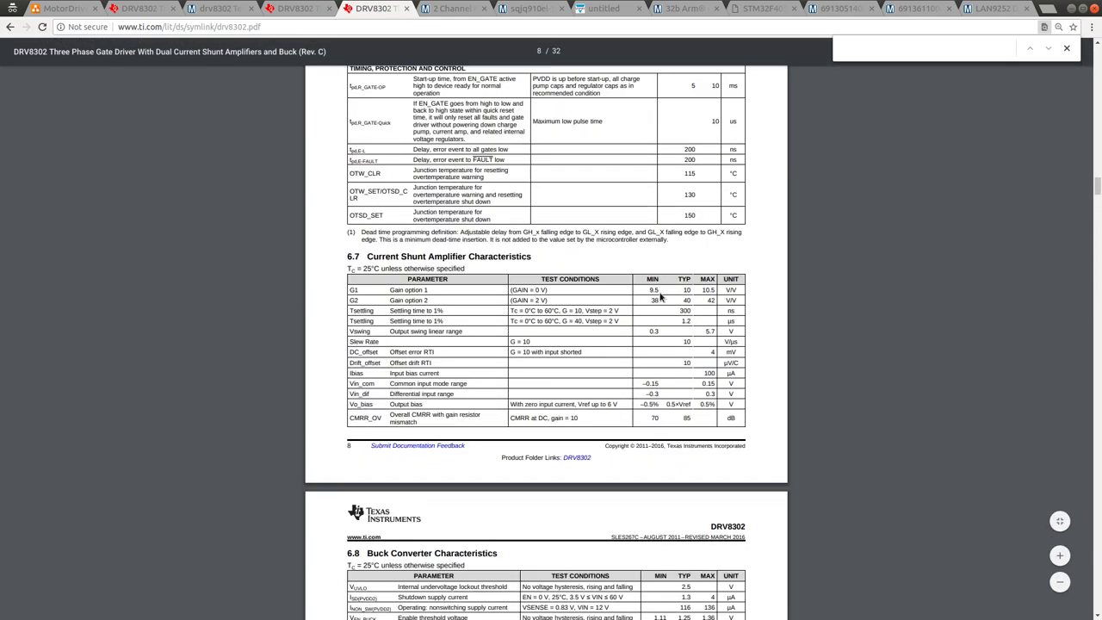
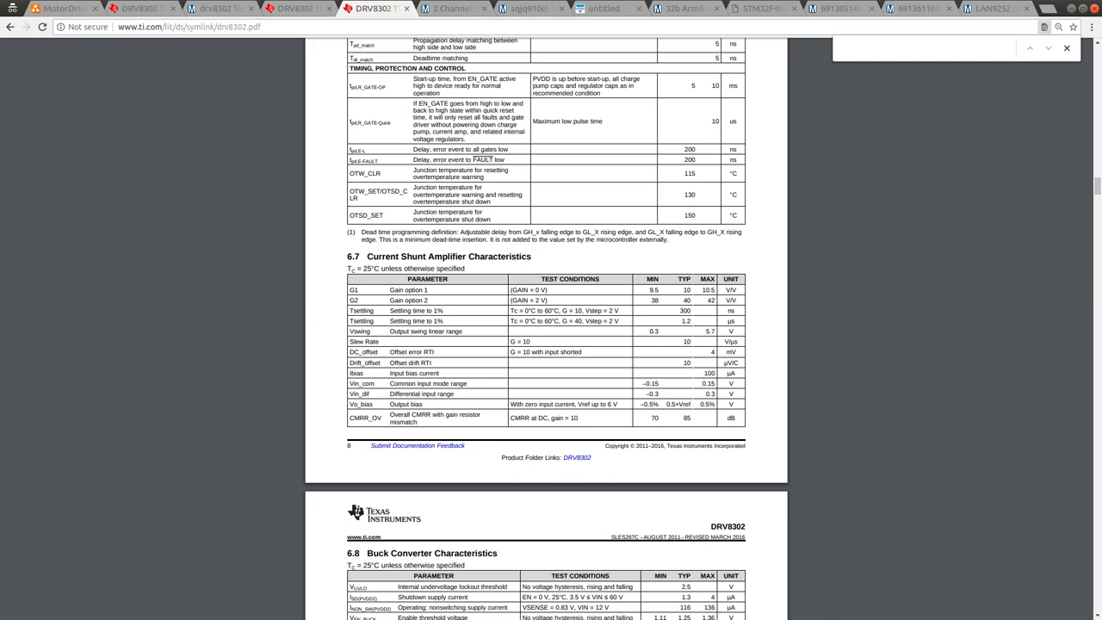
Switch to the Mouser MOSFET page, search for "current sense" and open the Current Sense Resistors - SMD category.
click(233, 8)
click(514, 10)
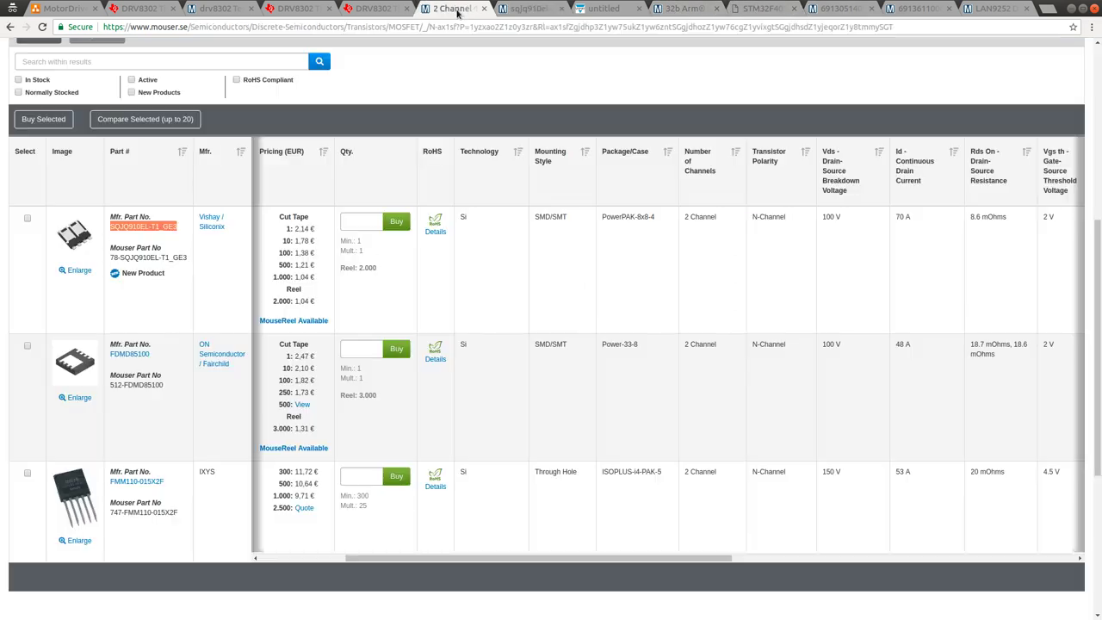
click(454, 9)
scroll(488, 210, up, 5)
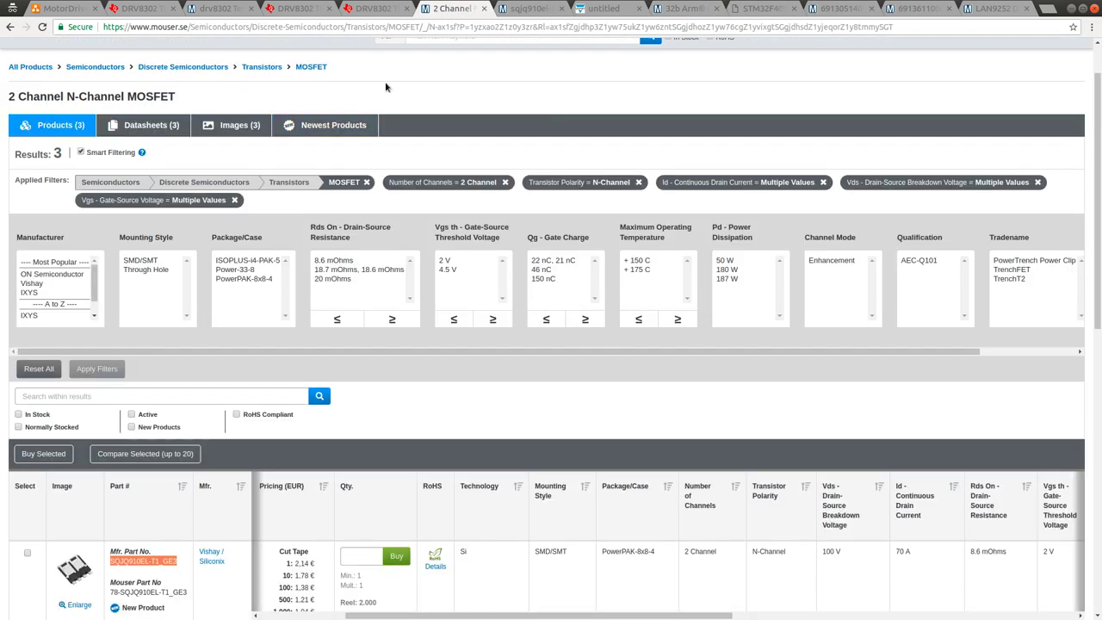
scroll(432, 63, up, 1)
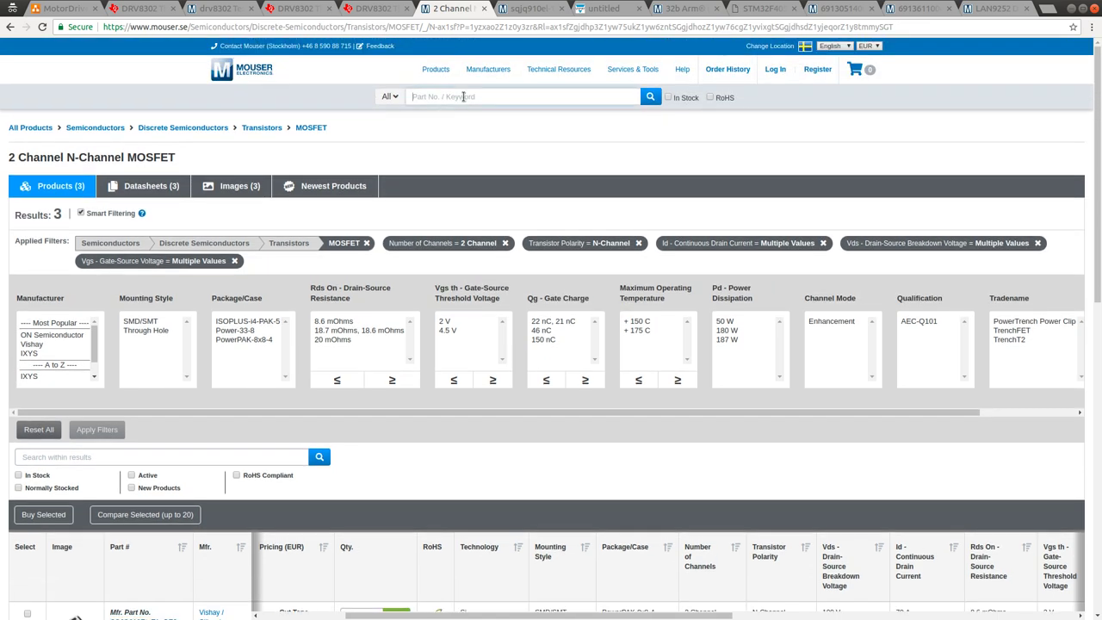
click(463, 96)
text(current sense)
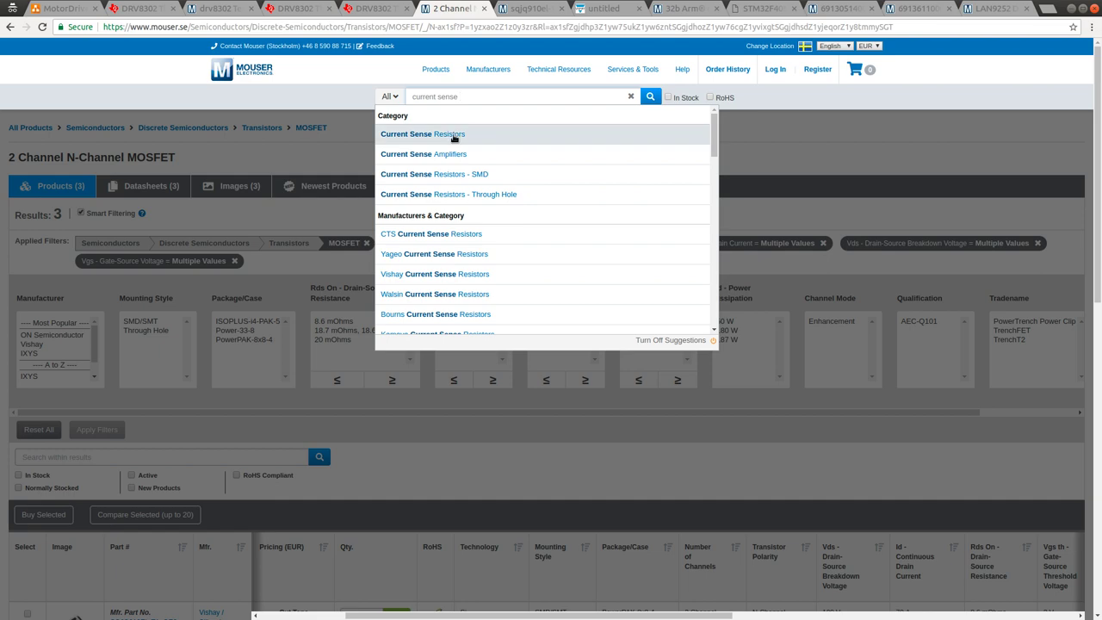
click(457, 175)
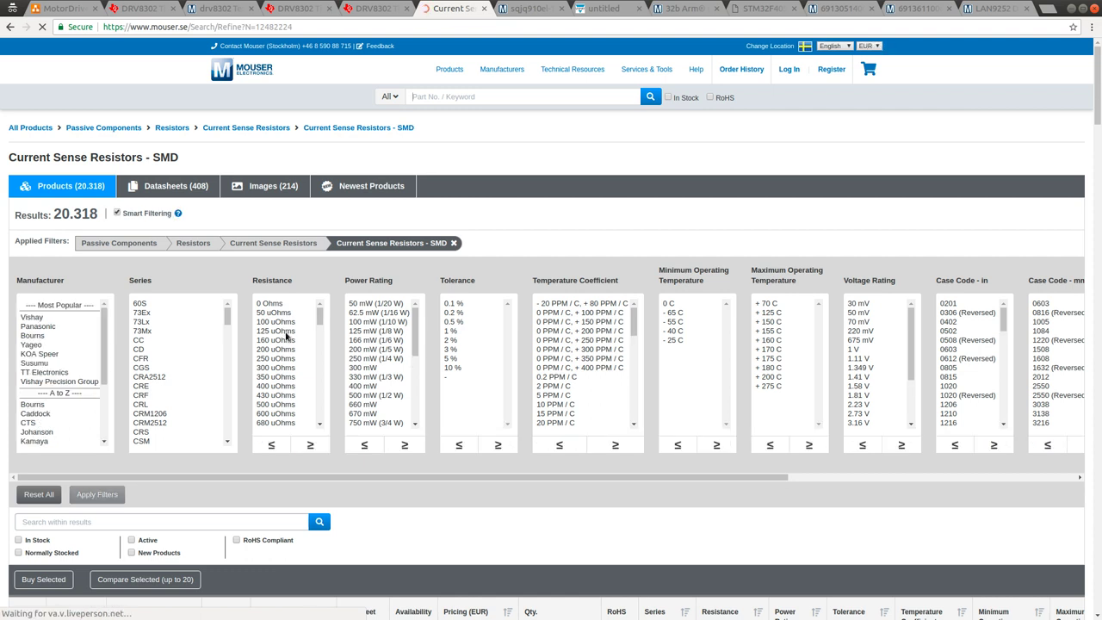
Filter the SMD current sense resistors to a resistance of 1 mOhms.
scroll(320, 328, down, 10)
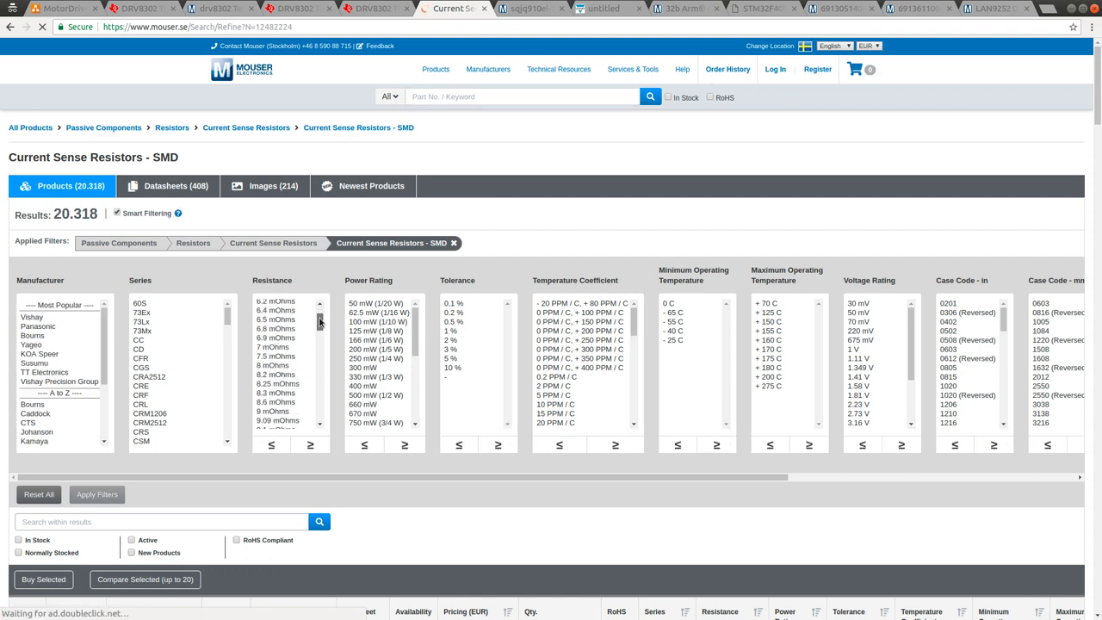
scroll(282, 342, up, 4)
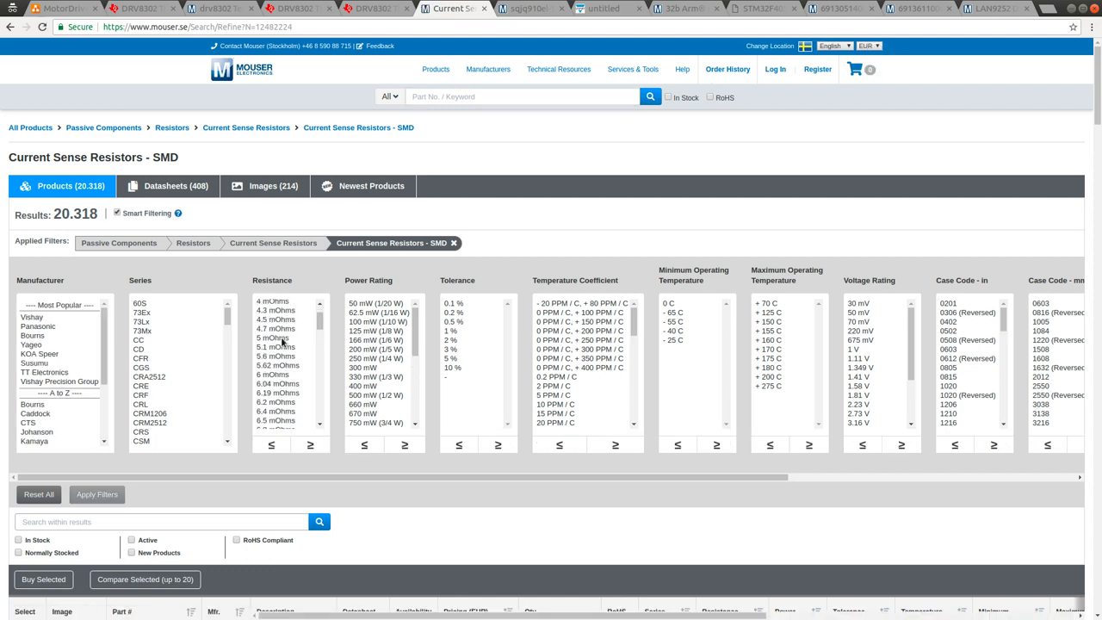
scroll(282, 342, up, 5)
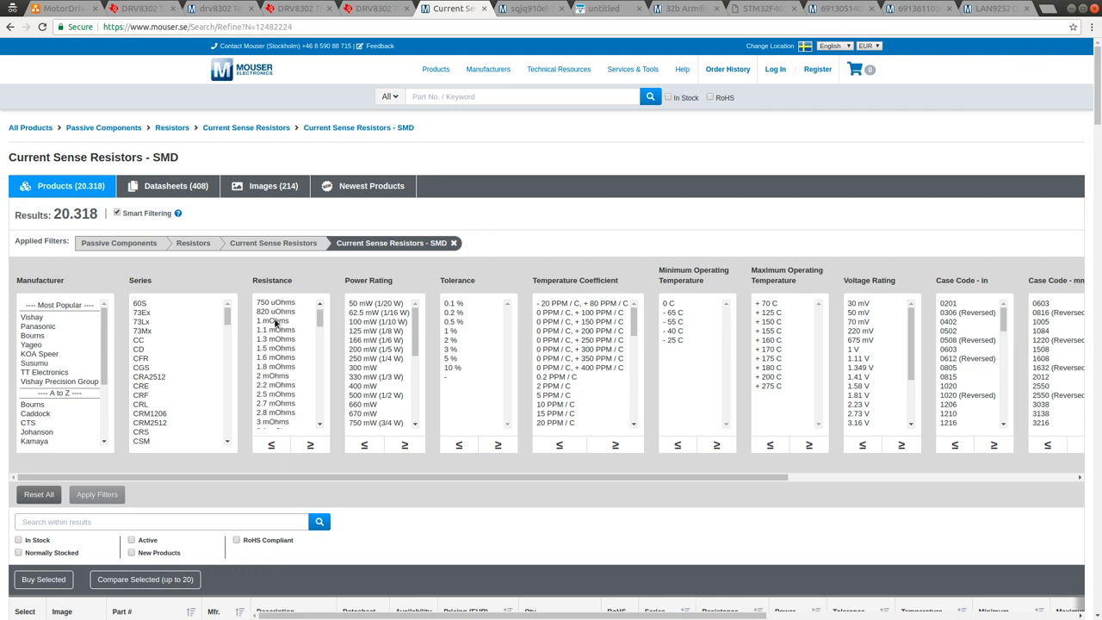
scroll(276, 324, up, 2)
scroll(280, 332, up, 2)
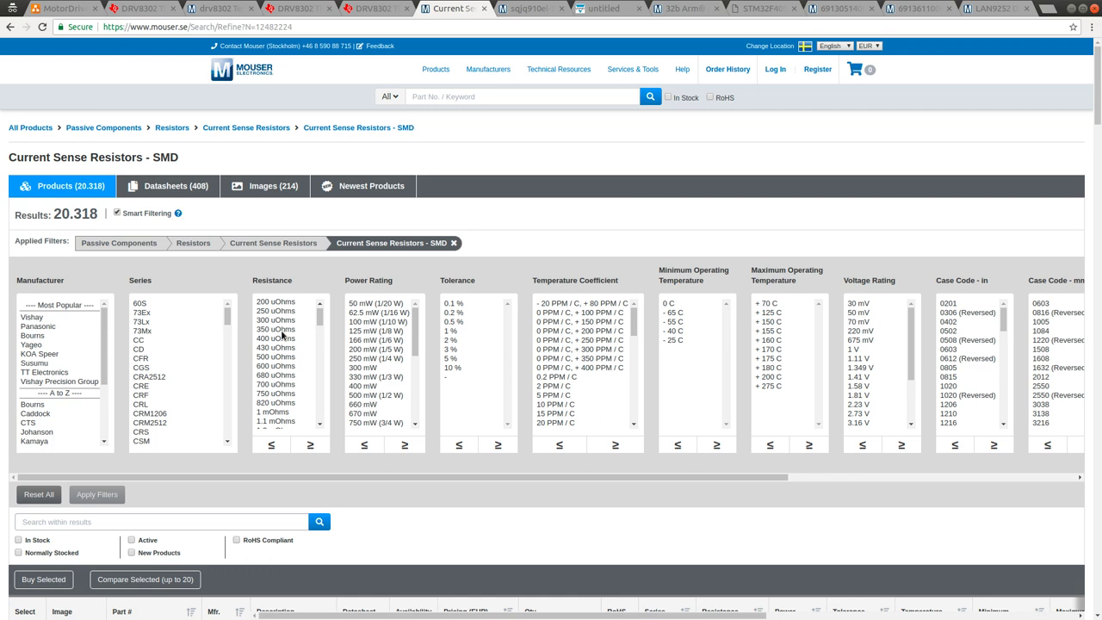
scroll(282, 334, up, 2)
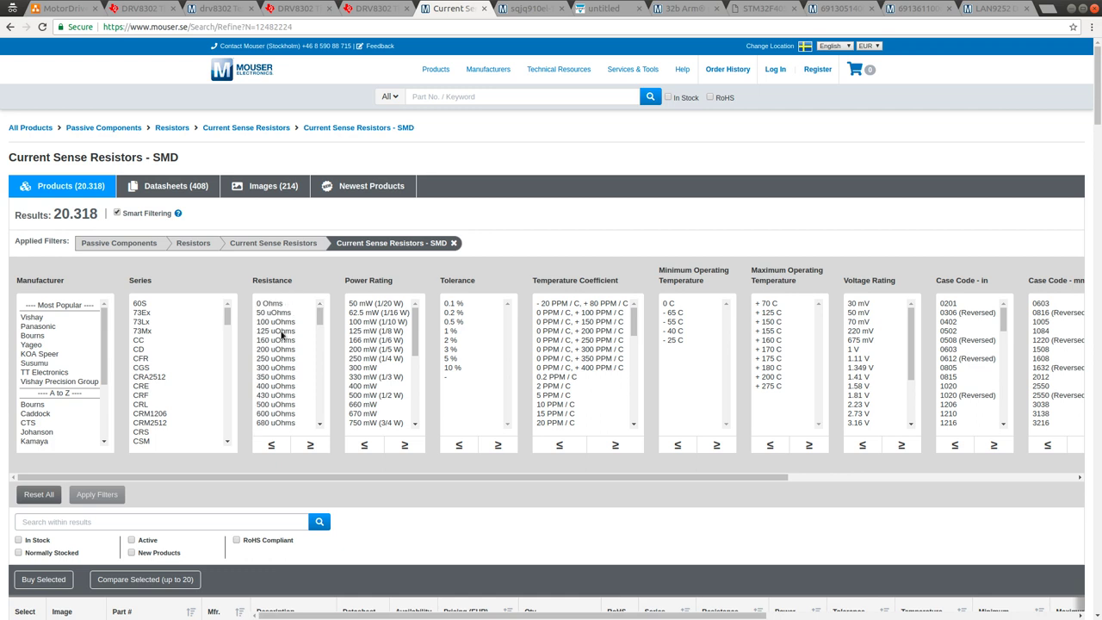
click(282, 322)
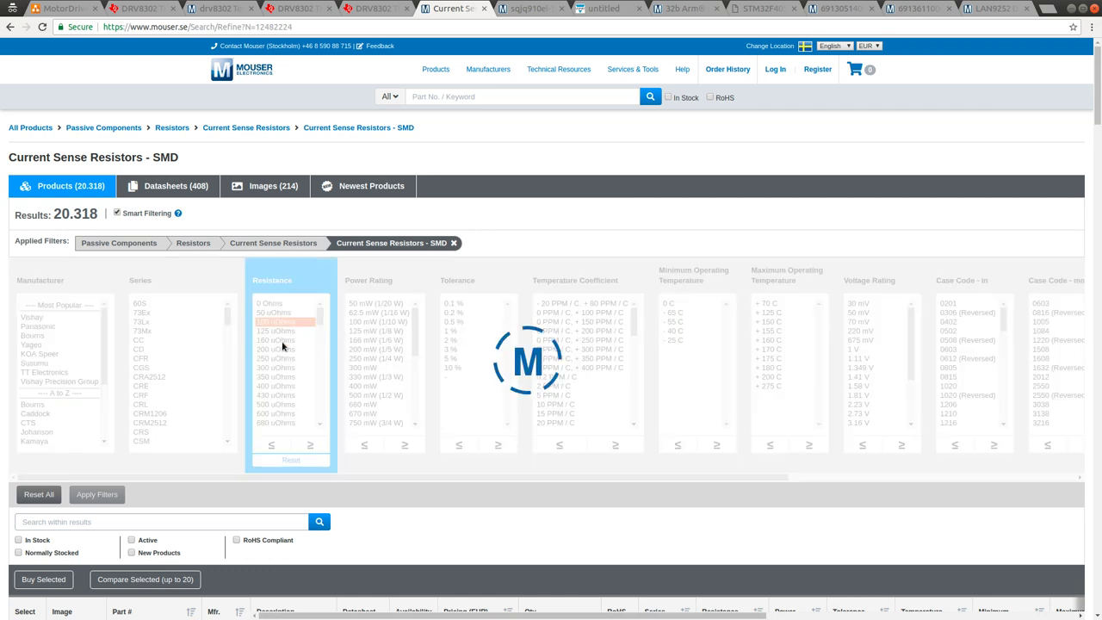
scroll(292, 342, down, 1)
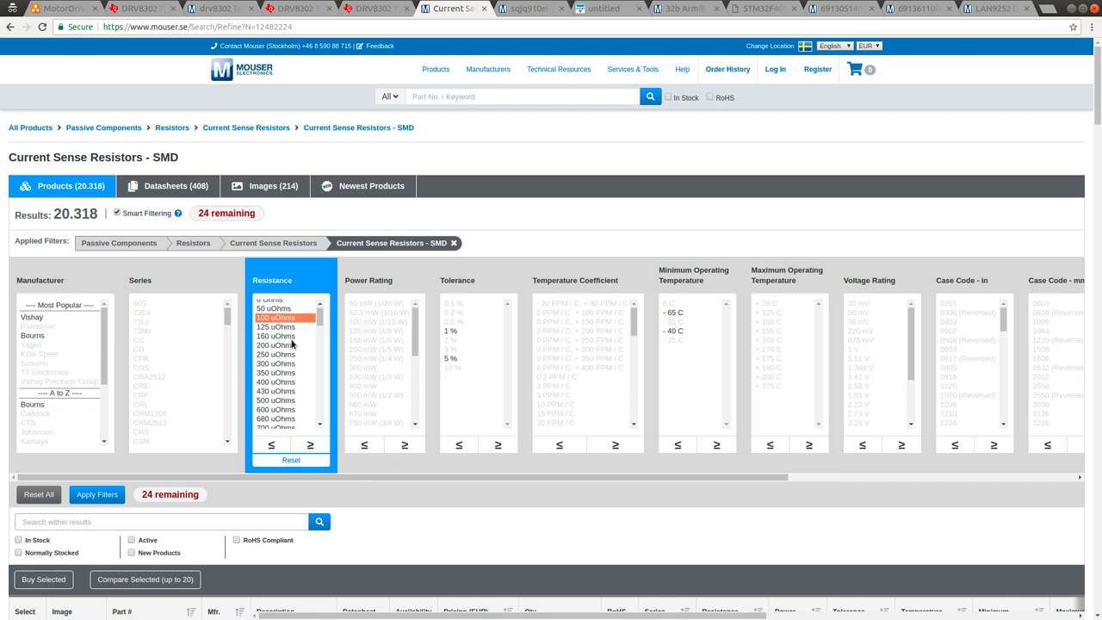
scroll(292, 343, down, 4)
click(275, 339)
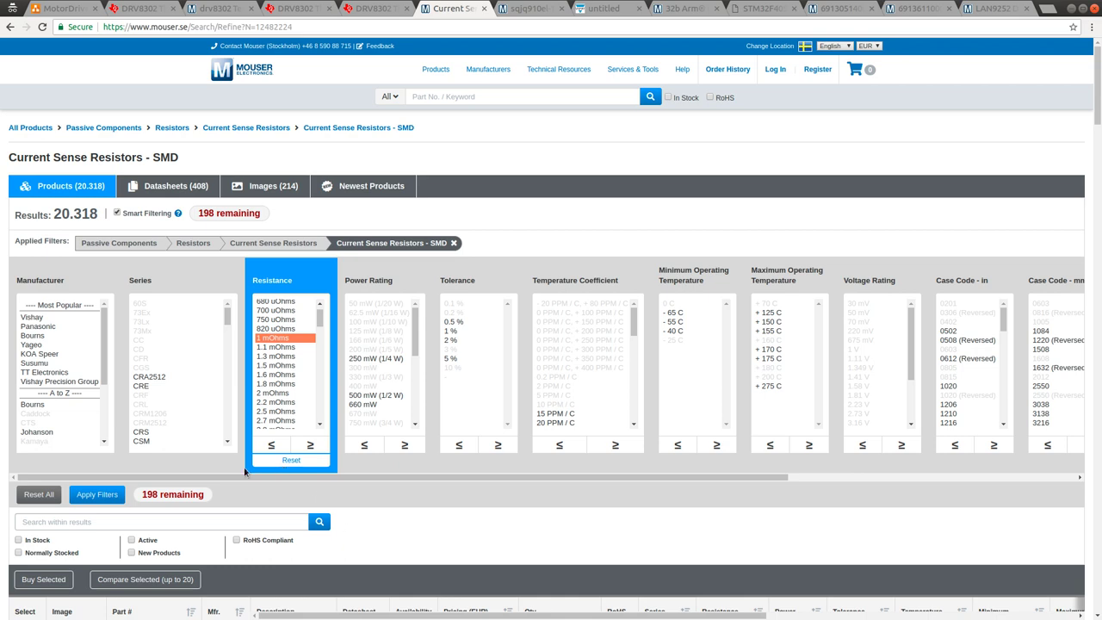
click(95, 494)
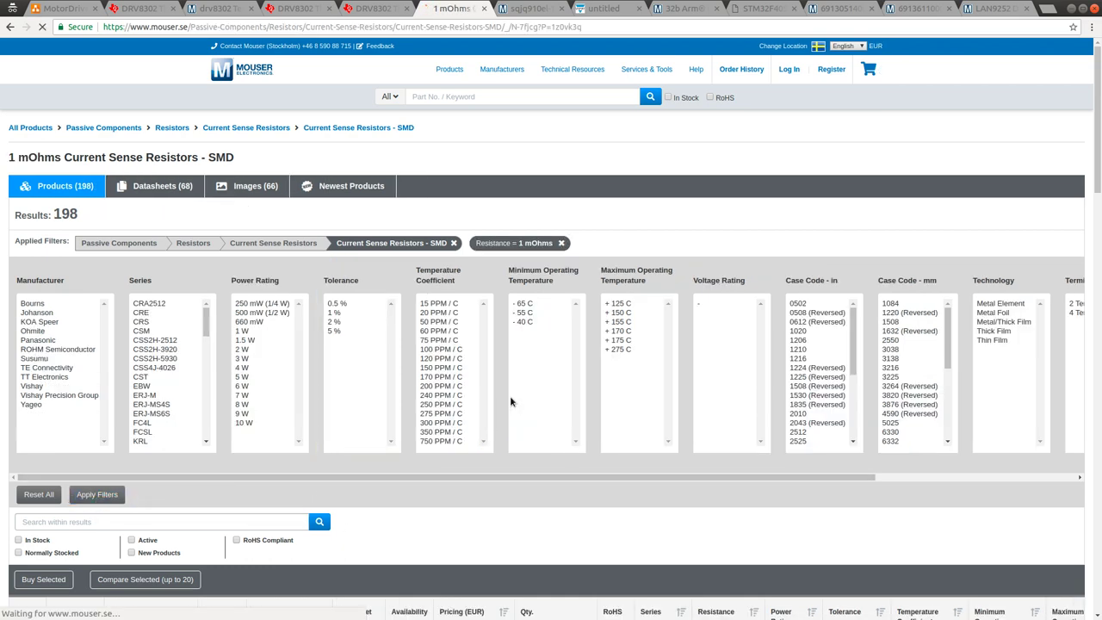
Browse the filtered 1 mOhm resistors and compare their packages, power ratings, tolerances and prices.
scroll(423, 520, down, 1)
scroll(423, 520, down, 10)
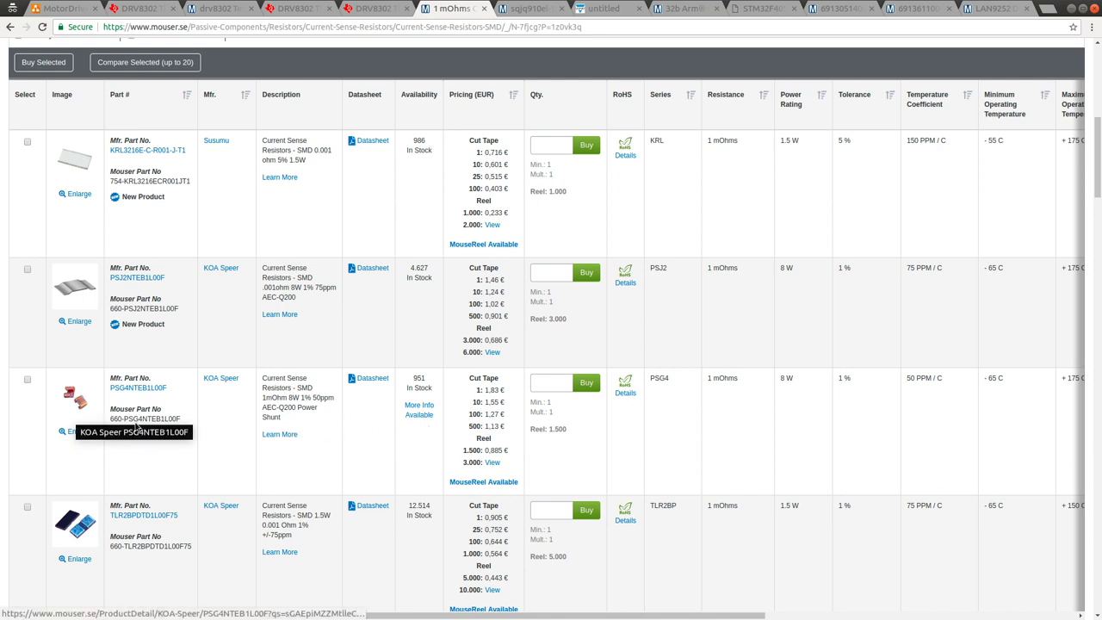
scroll(157, 426, down, 5)
scroll(158, 426, down, 4)
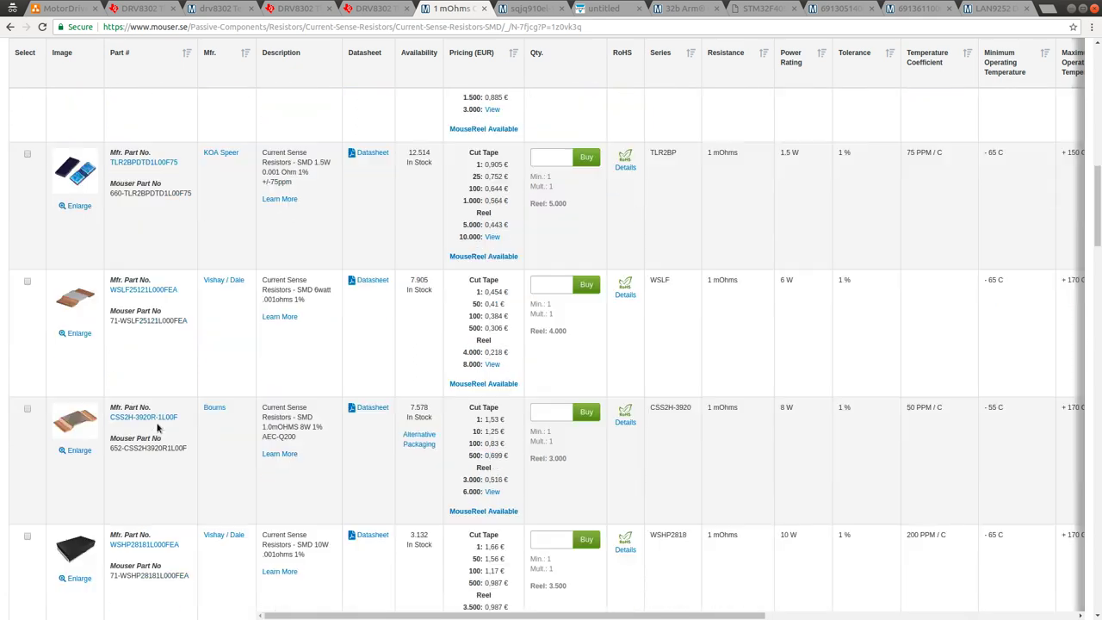
scroll(157, 423, down, 5)
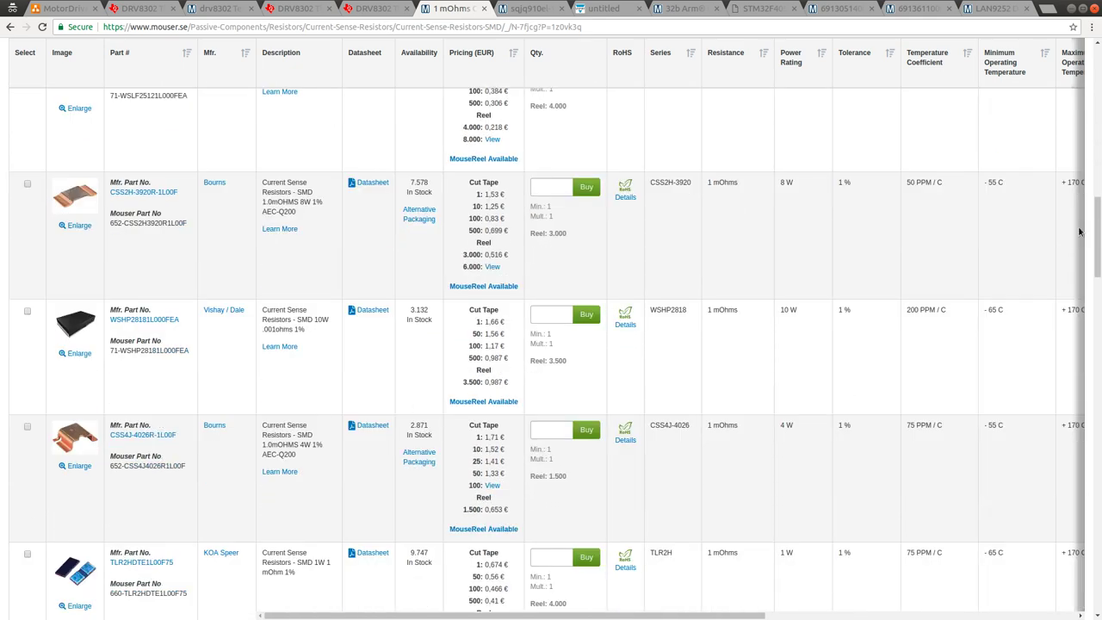
drag(1098, 220, 1099, 315)
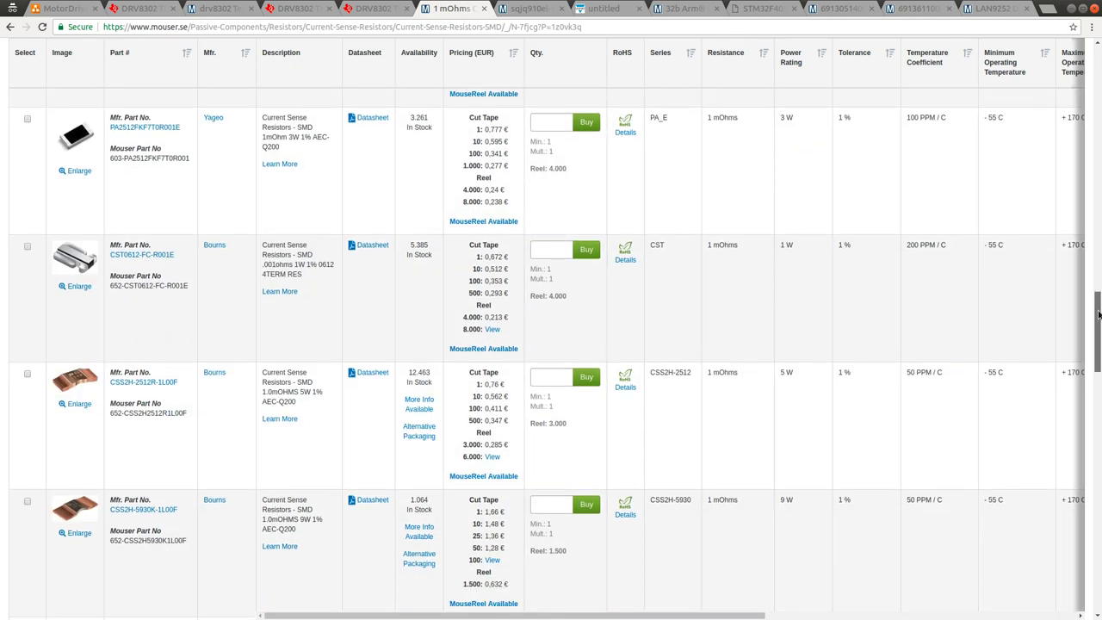
drag(1098, 315, 1098, 328)
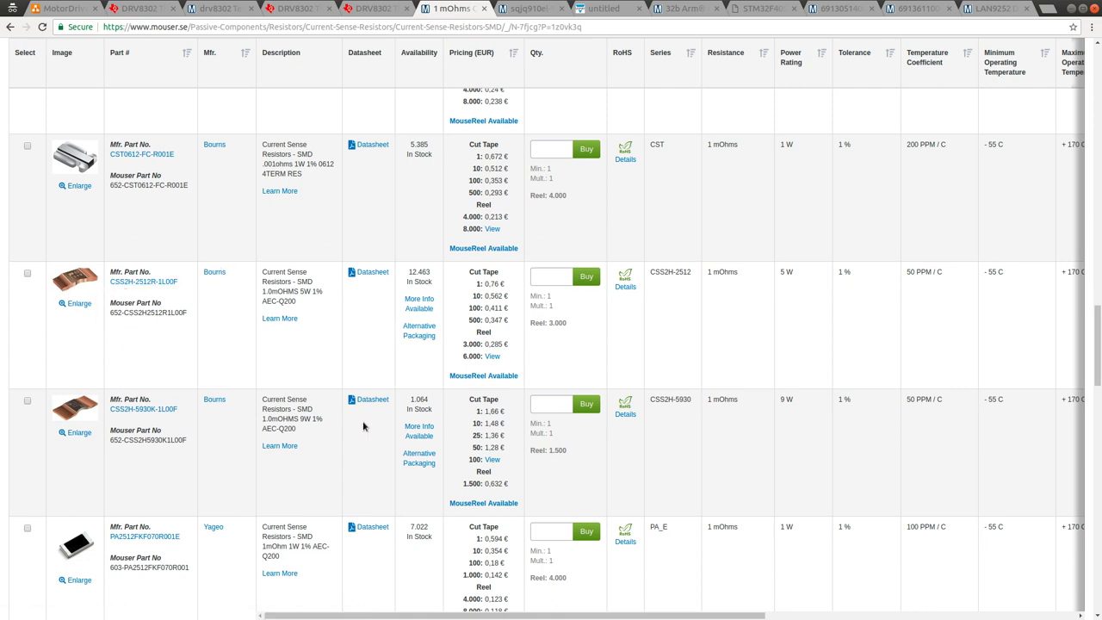
scroll(360, 461, down, 6)
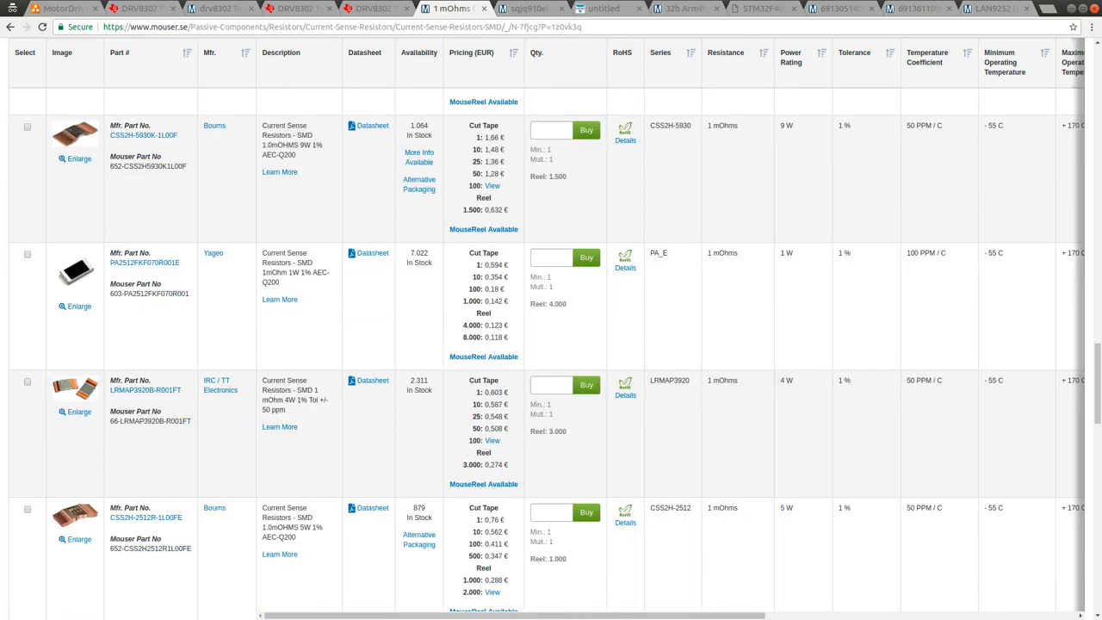
scroll(1089, 412, down, 6)
drag(1089, 412, 1096, 321)
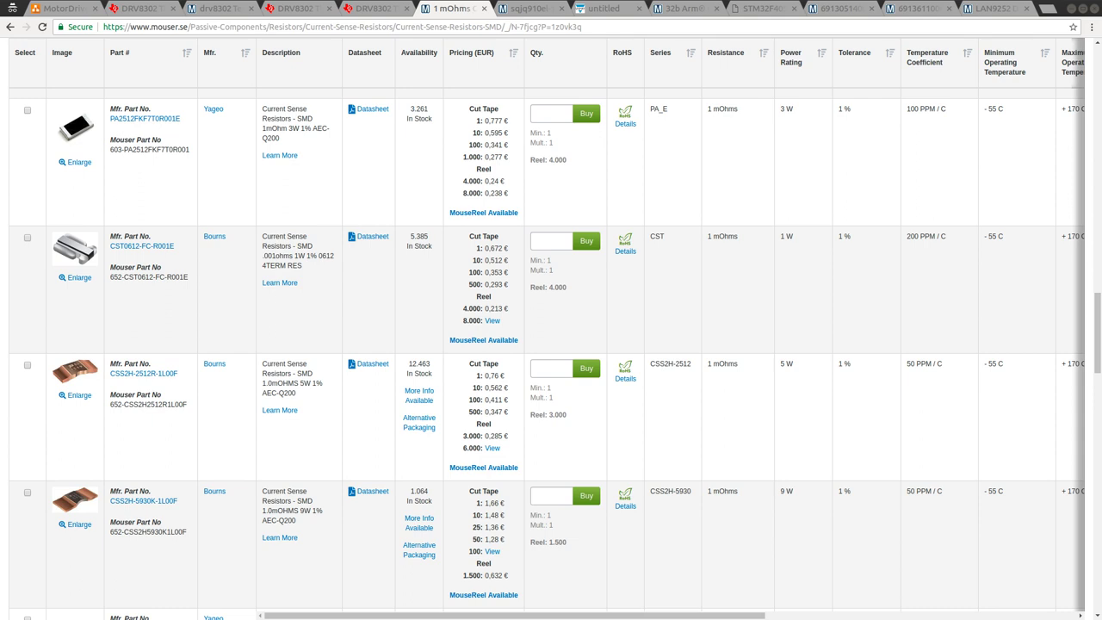
Look through more of the 1 mOhm listings down to the ROHM parts, and return to the motordriver-2x schematic in Eeschema.
key(alt+Tab)
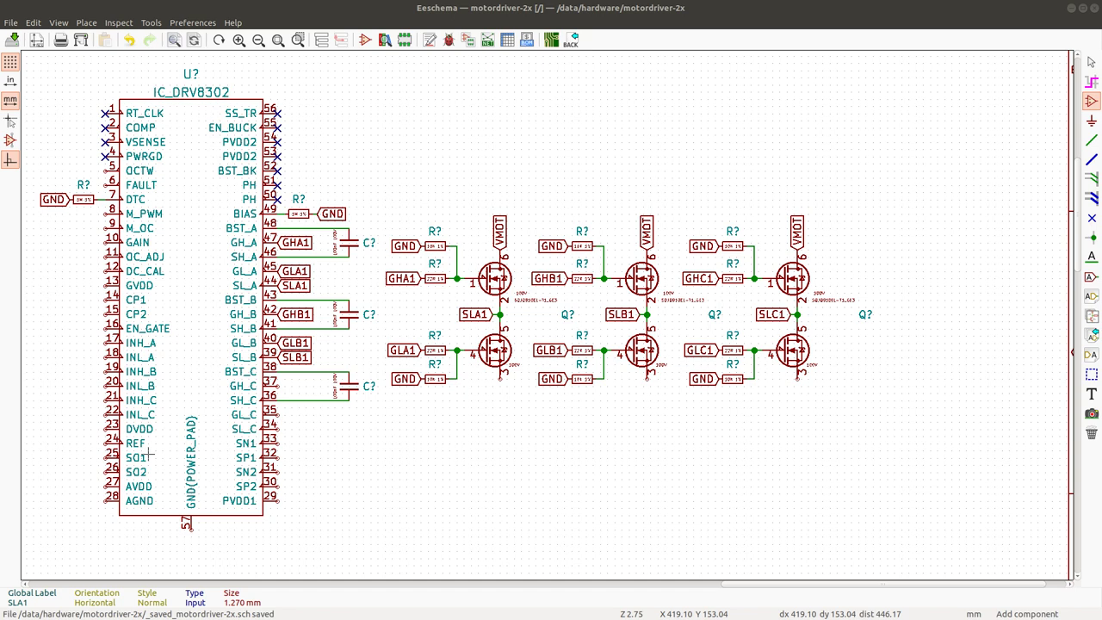
key(alt+Tab)
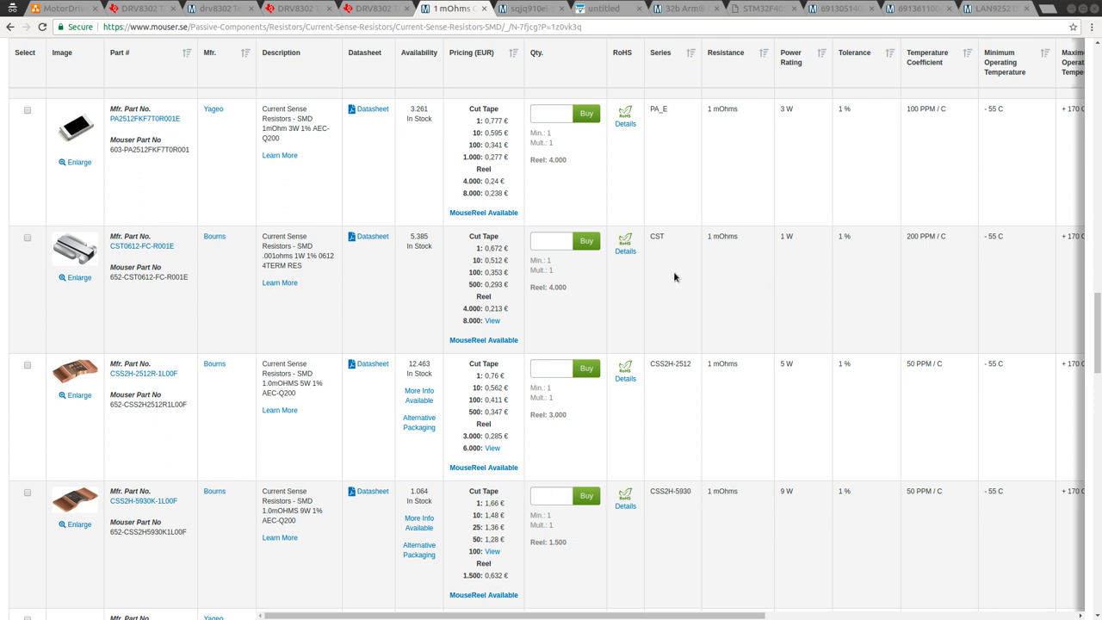
scroll(438, 266, up, 1)
scroll(353, 233, up, 2)
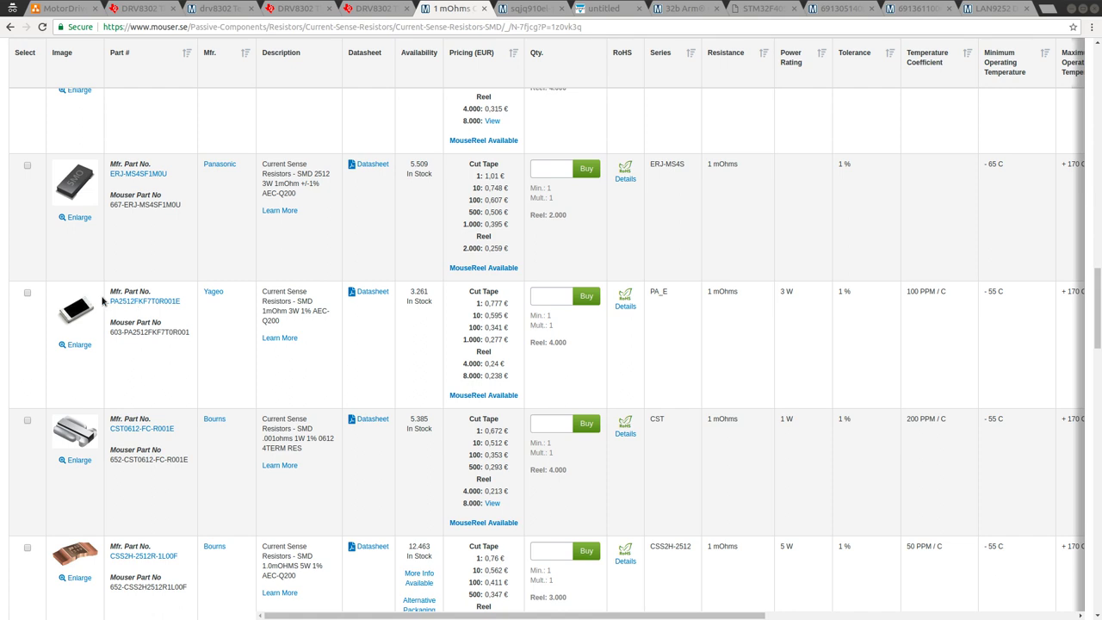
scroll(192, 268, up, 4)
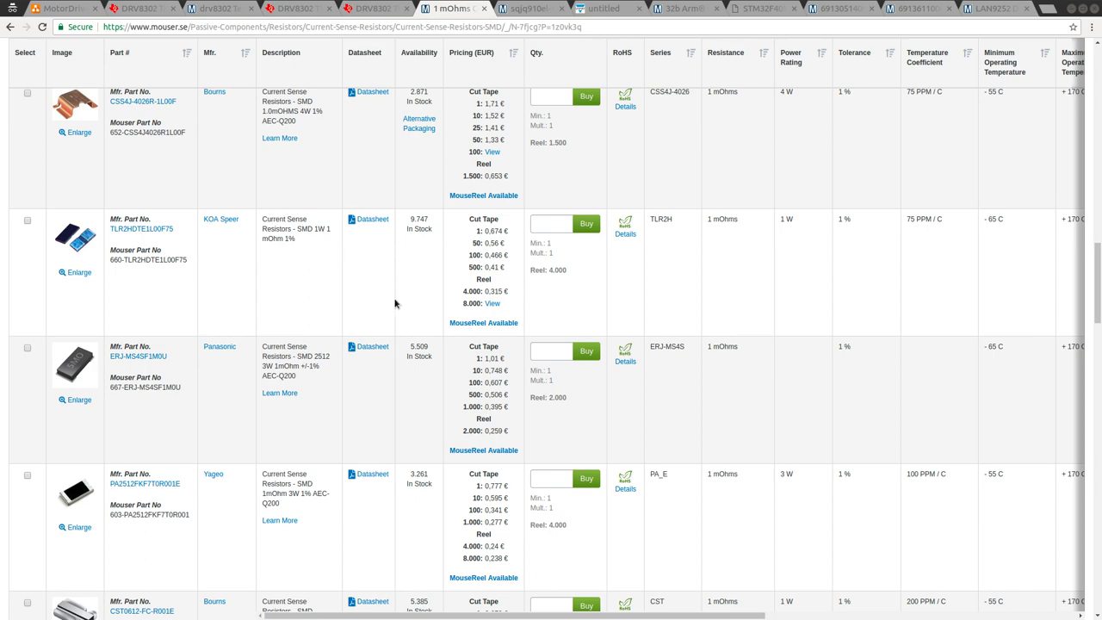
scroll(361, 304, up, 2)
scroll(366, 314, up, 2)
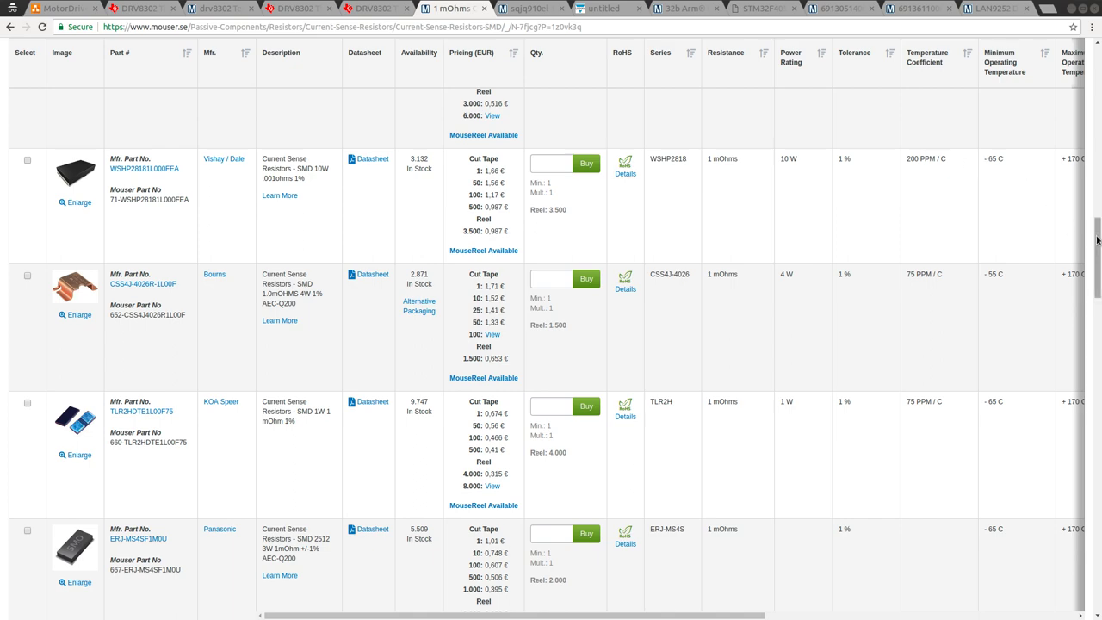
drag(1096, 246, 1095, 504)
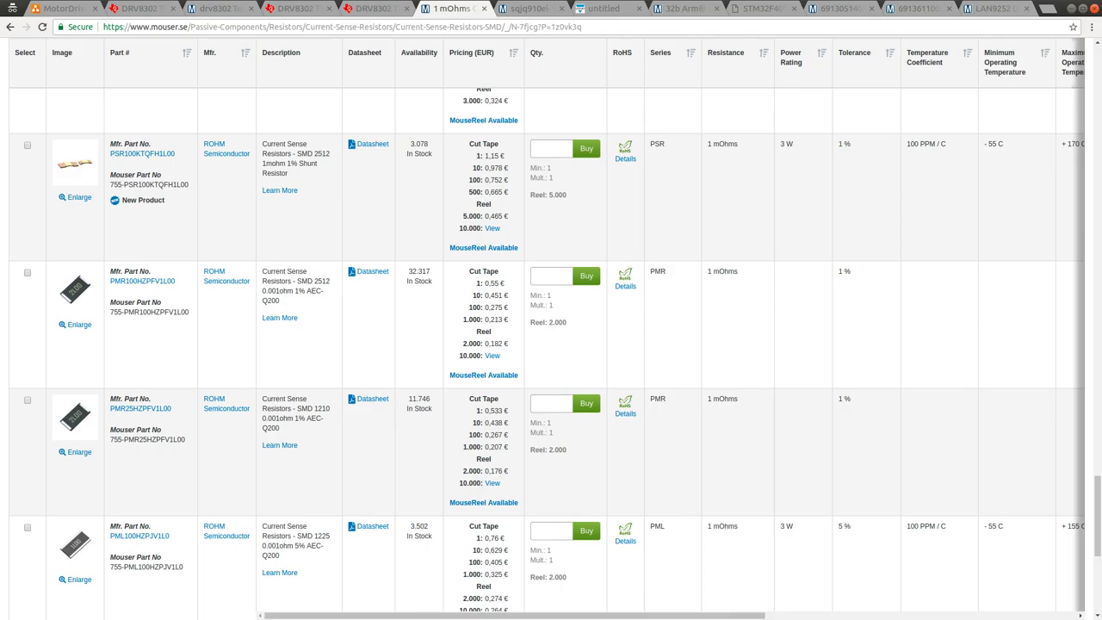
key(alt+Tab)
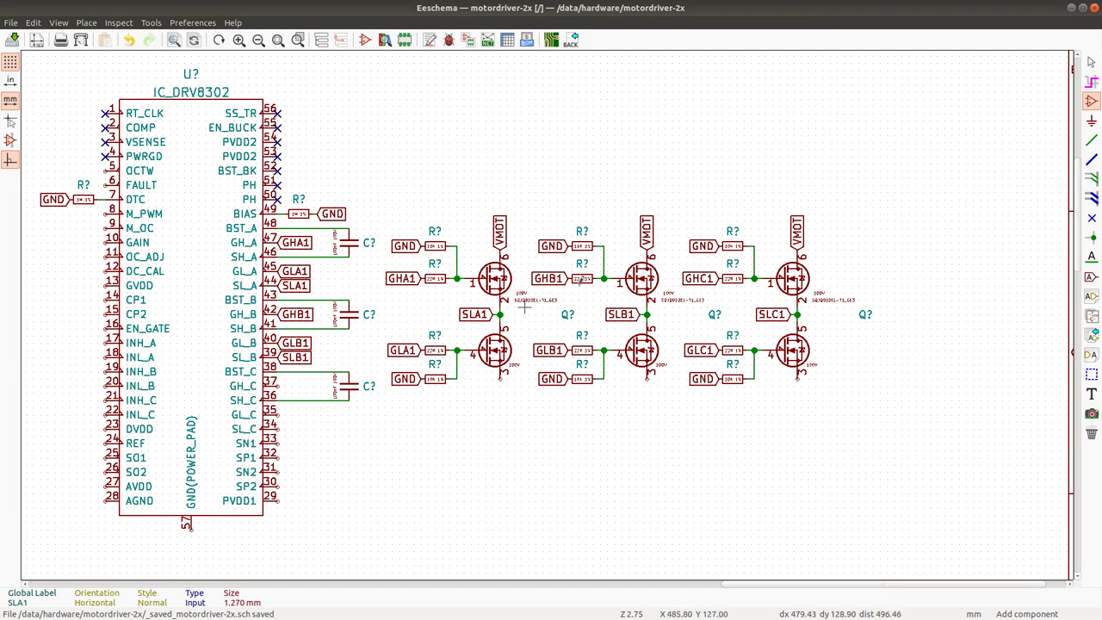
Switch back to the Mouser results and re-examine the 1 mOhm resistors for part type, power rating, tolerance and price.
key(alt+Tab)
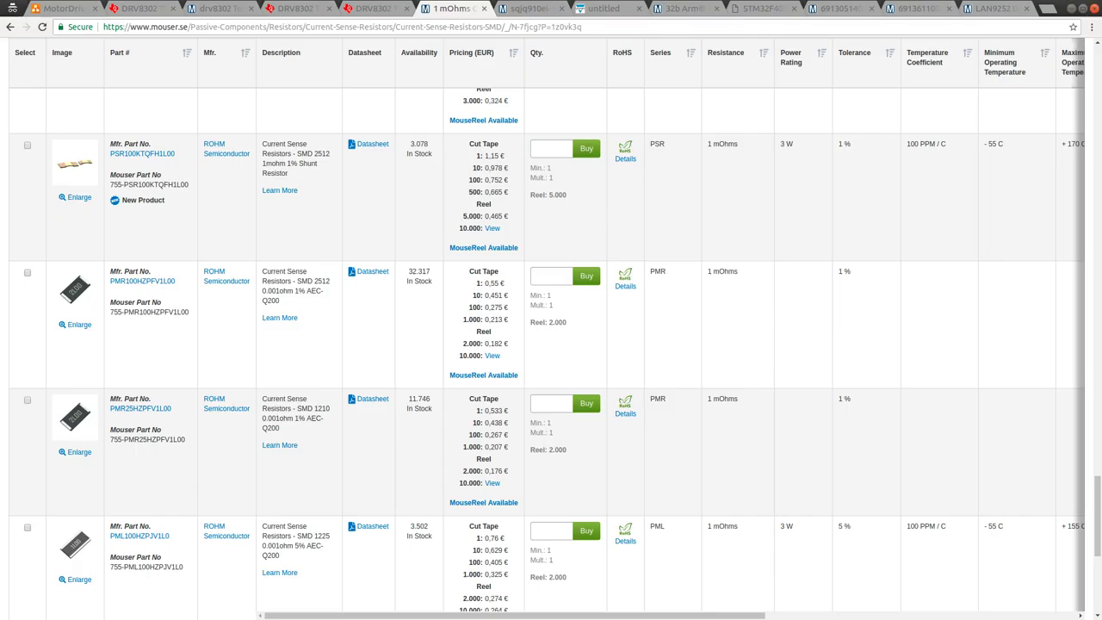
drag(1098, 486, 1065, 261)
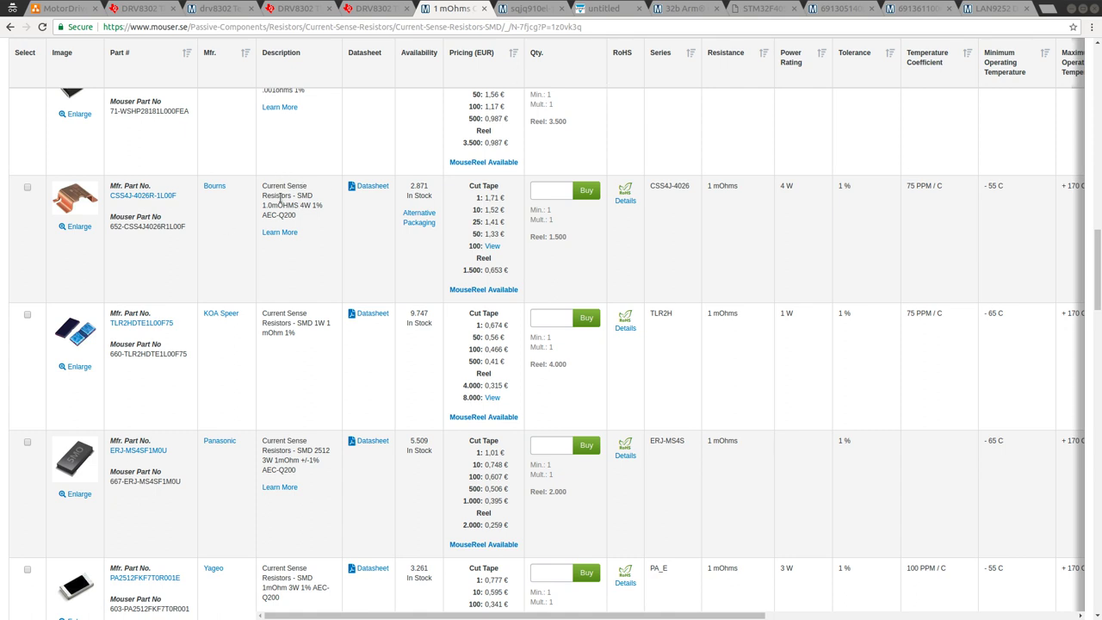
scroll(280, 200, up, 1)
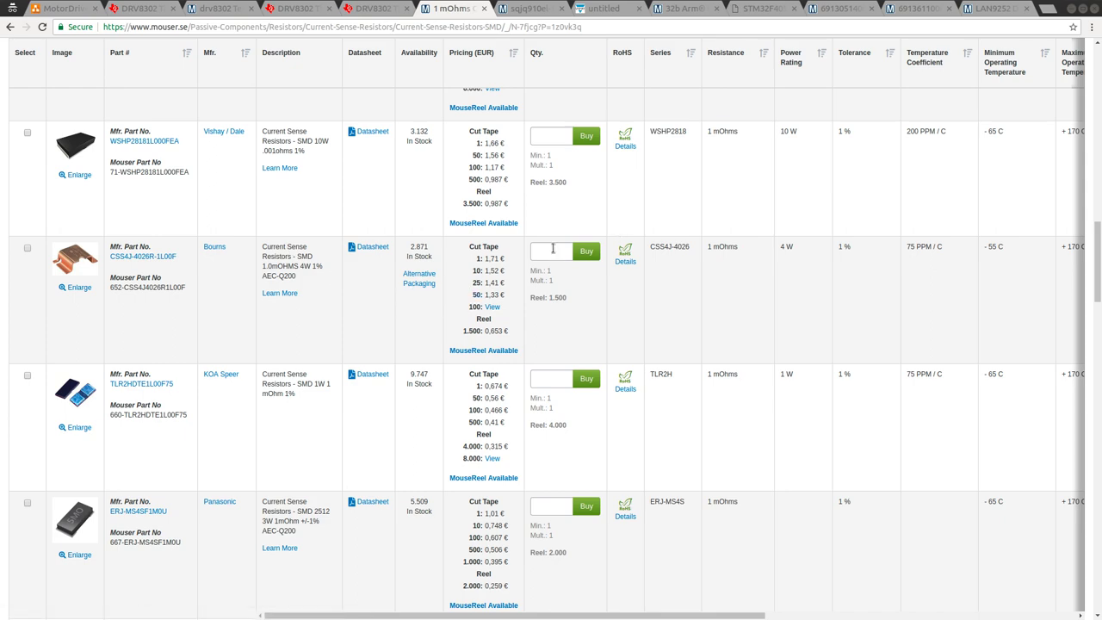
scroll(422, 289, up, 5)
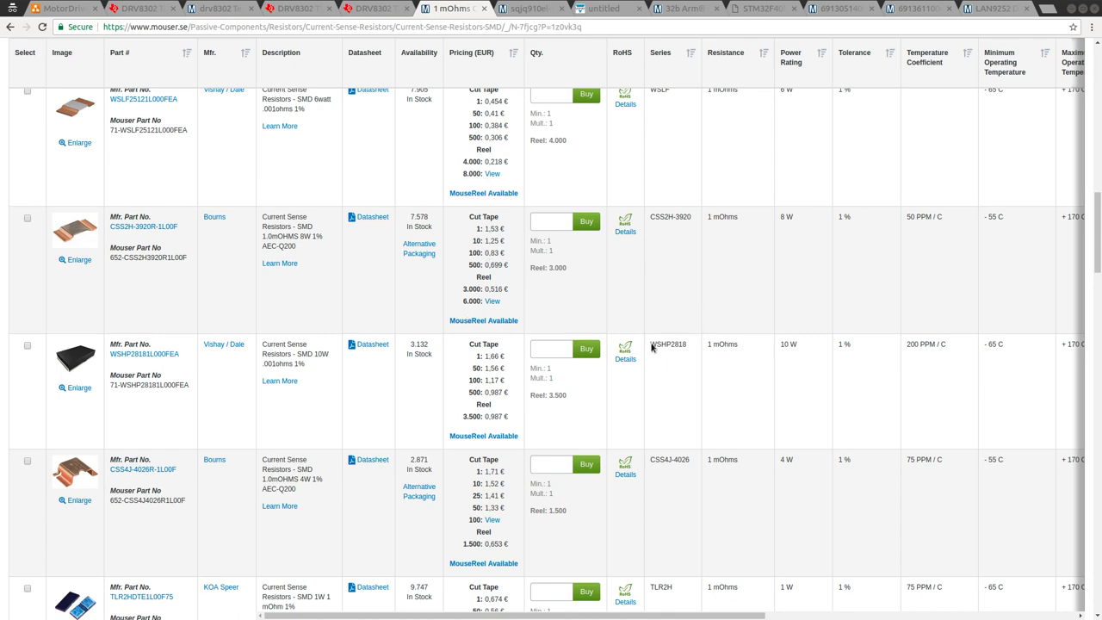
scroll(375, 241, up, 3)
scroll(375, 243, up, 2)
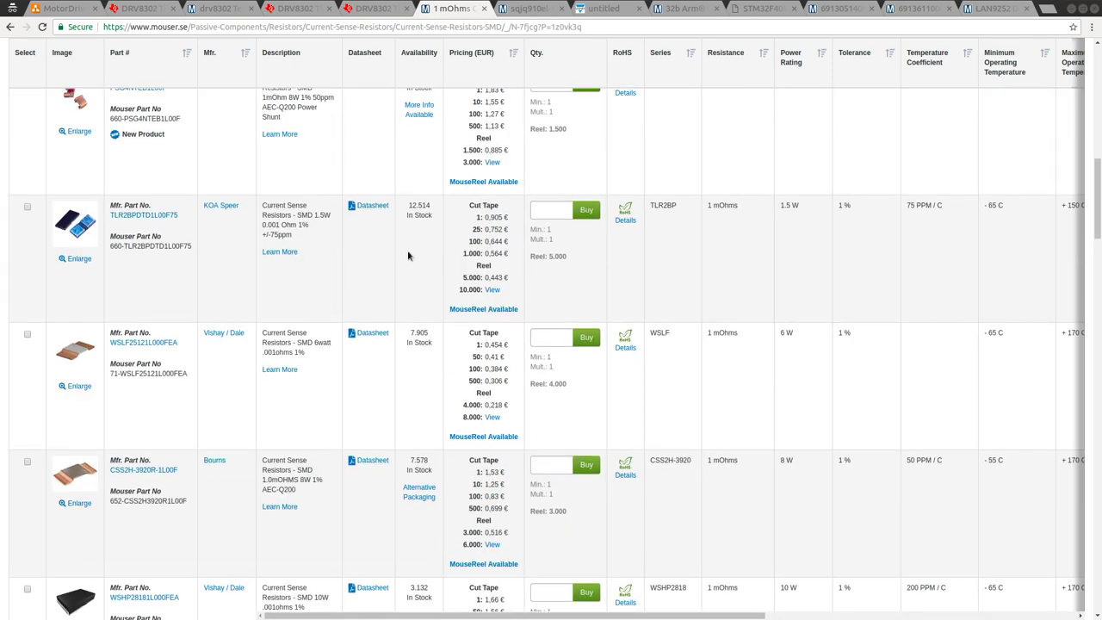
scroll(406, 258, up, 2)
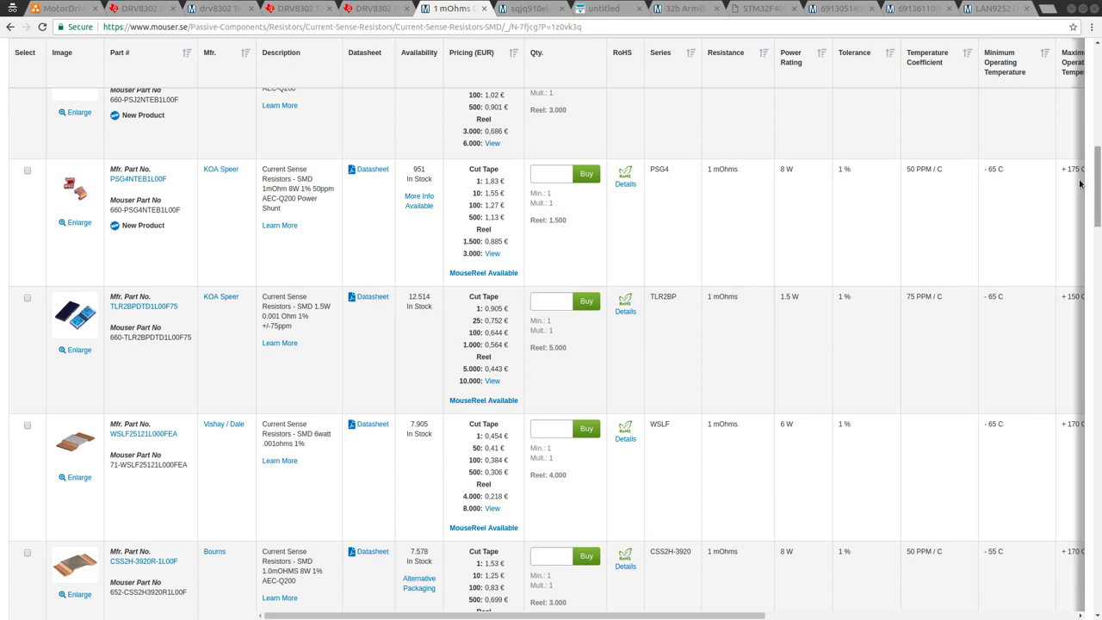
scroll(552, 344, up, 3)
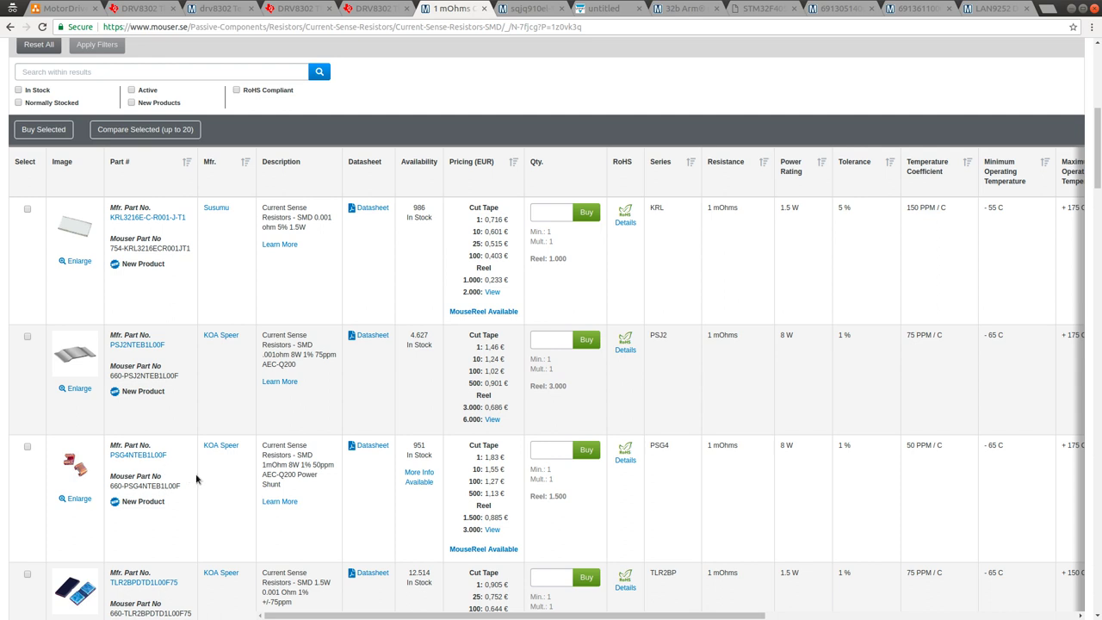
Sort the 1 mOhm current sense resistors by price, cheapest first, and bring up the start of the sorted list.
scroll(366, 489, down, 1)
scroll(366, 489, down, 1)
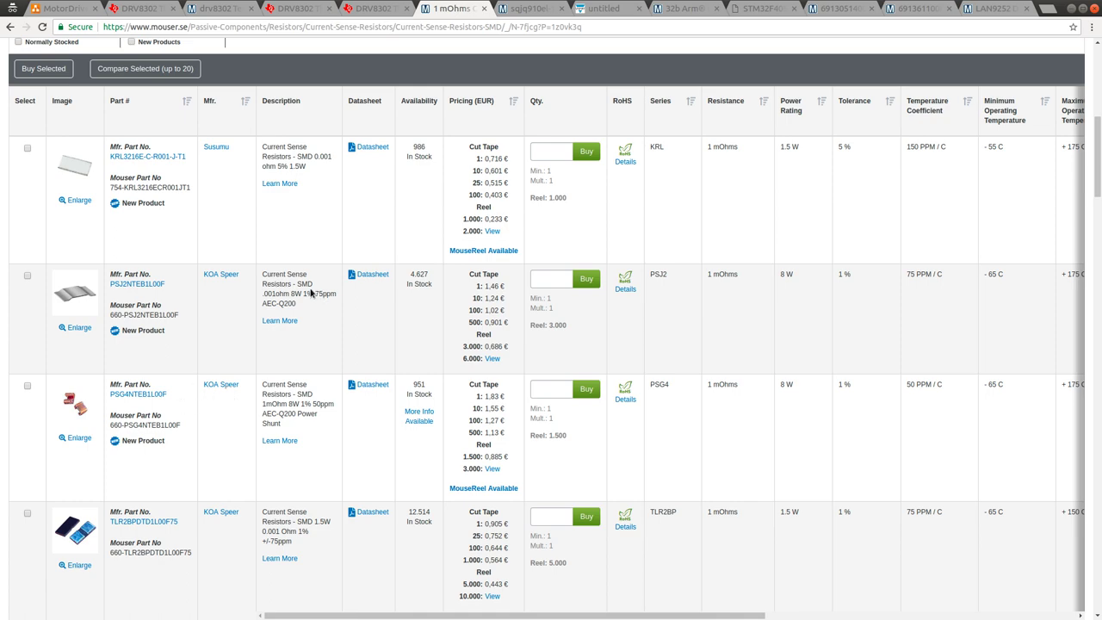
click(514, 102)
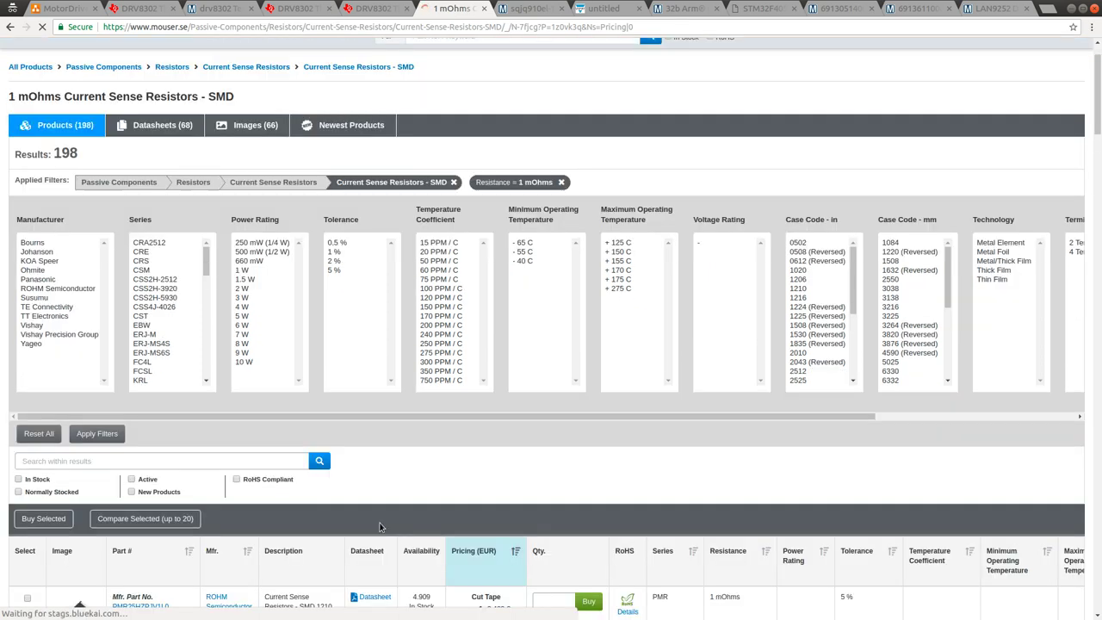
scroll(381, 510, down, 7)
scroll(381, 509, down, 1)
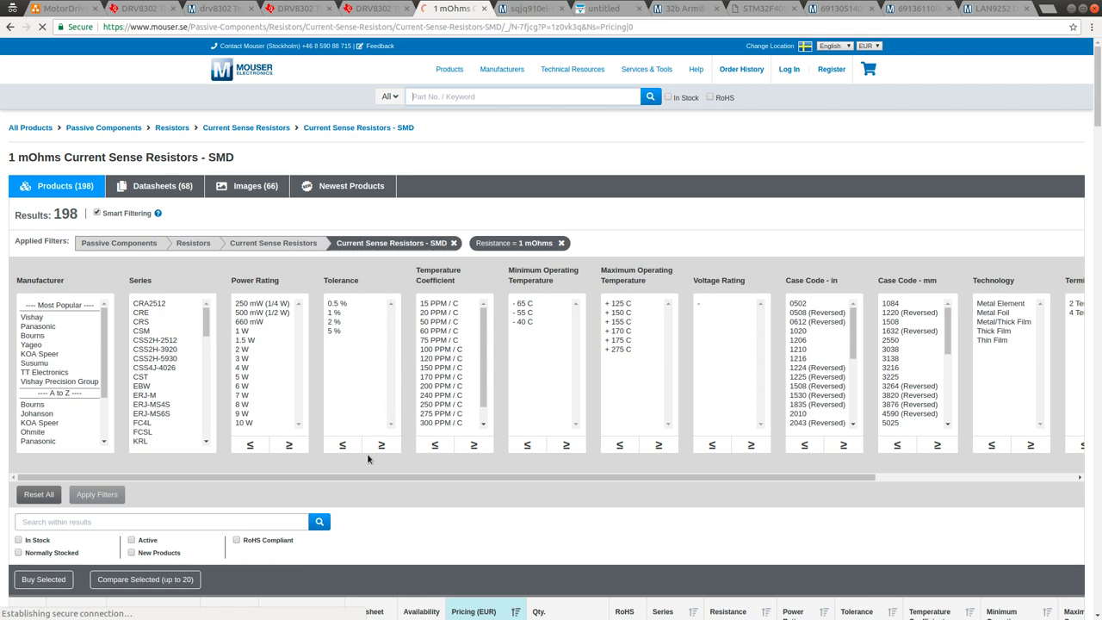
scroll(379, 499, down, 5)
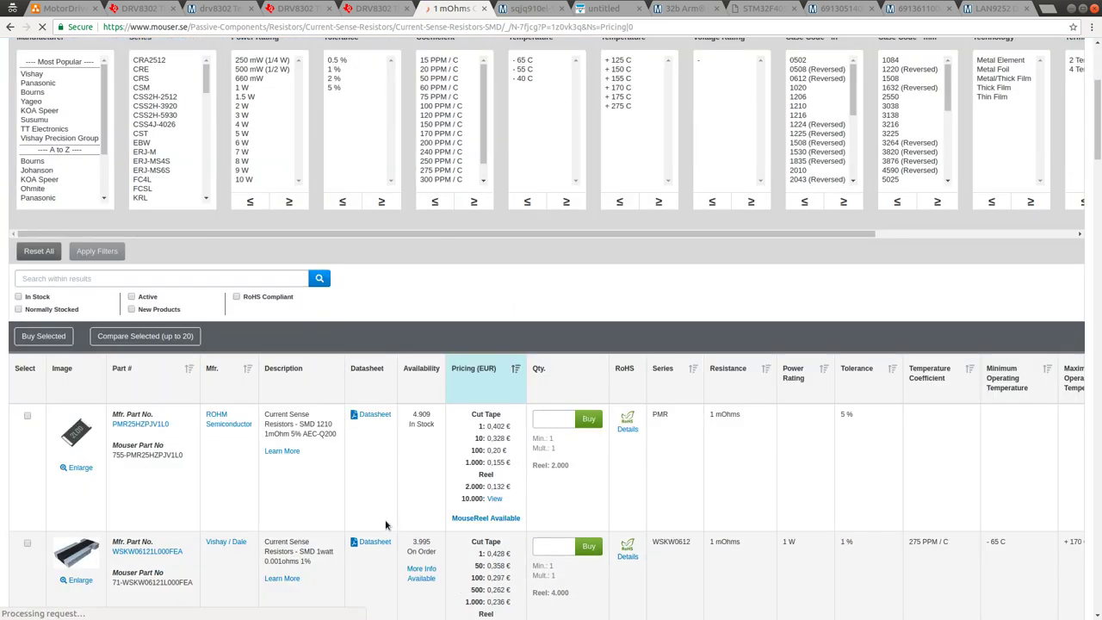
scroll(388, 524, down, 1)
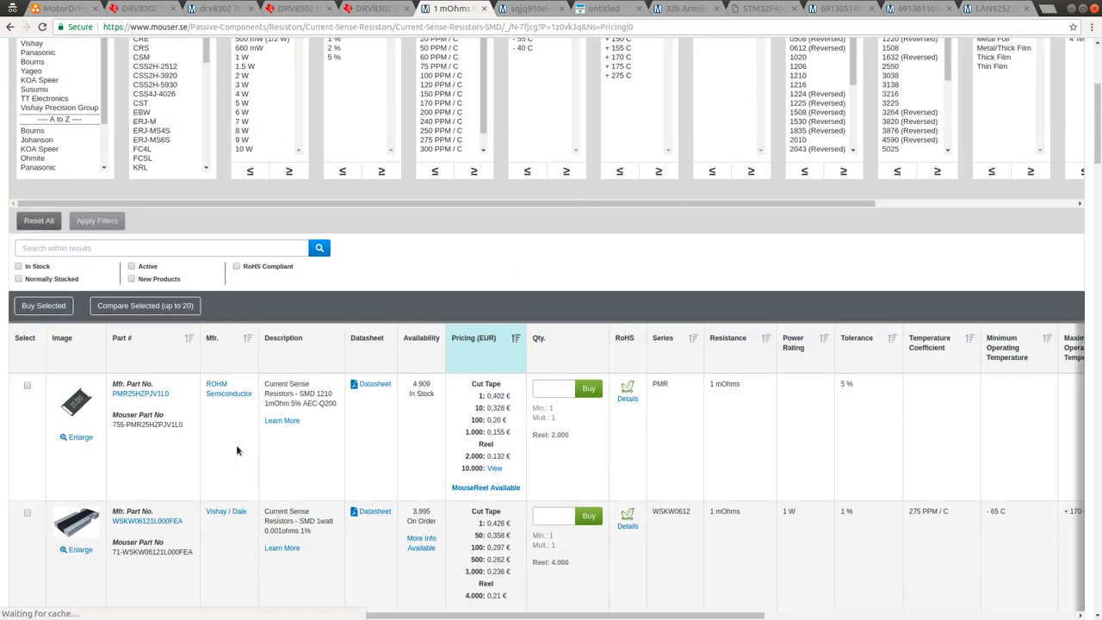
Examine the first page of price-sorted resistors, comparing package, power rating, tolerance, stock and price down to the last listing.
scroll(341, 542, down, 3)
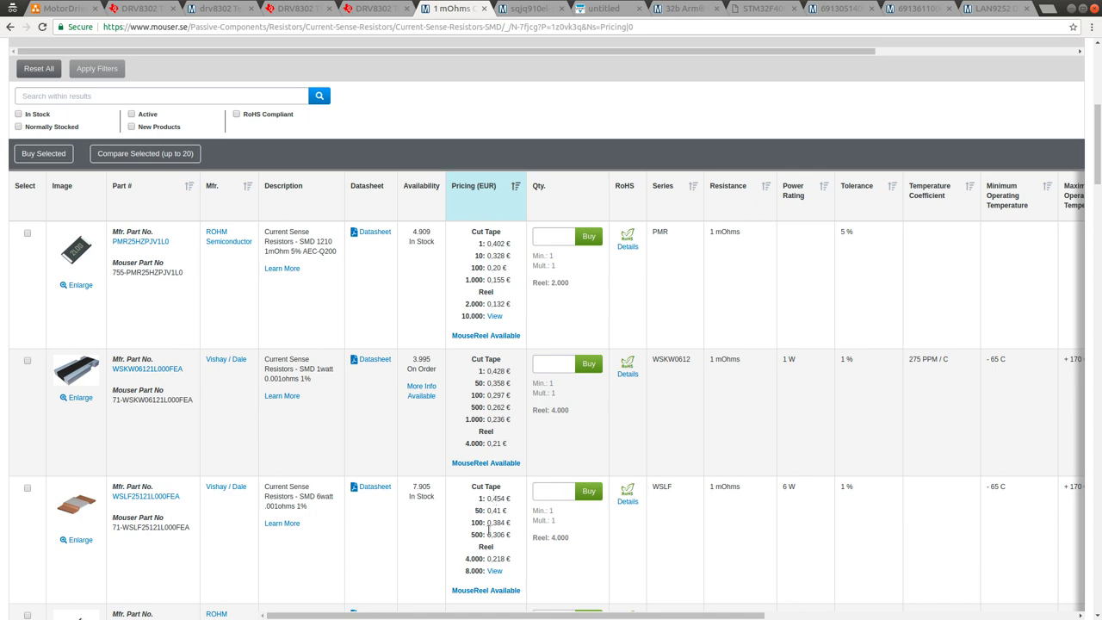
scroll(396, 521, down, 3)
scroll(382, 527, down, 1)
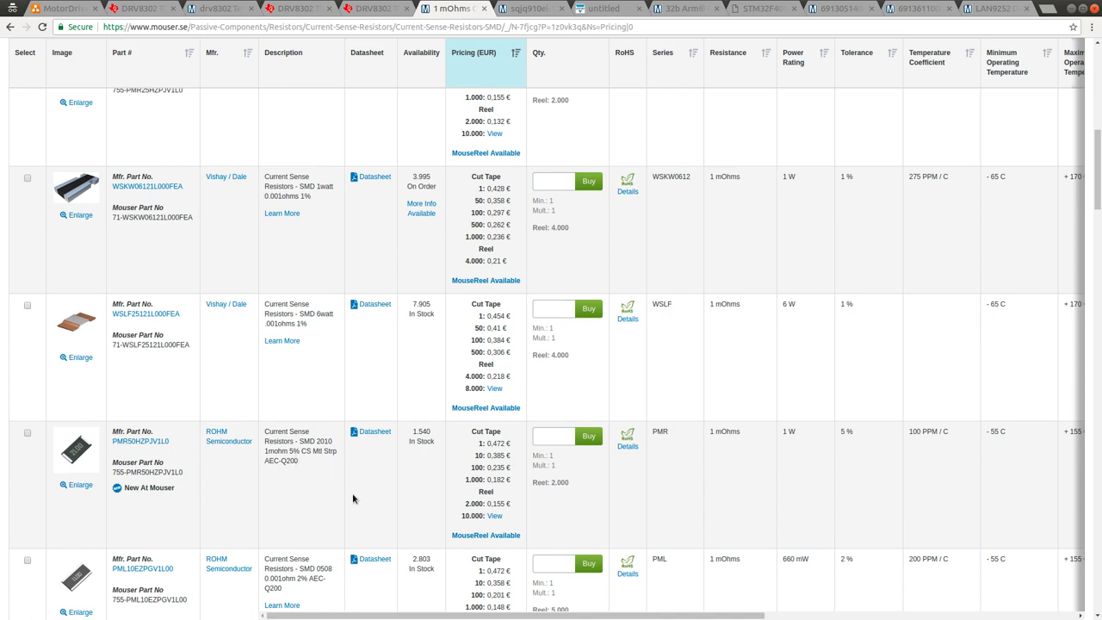
scroll(353, 498, down, 4)
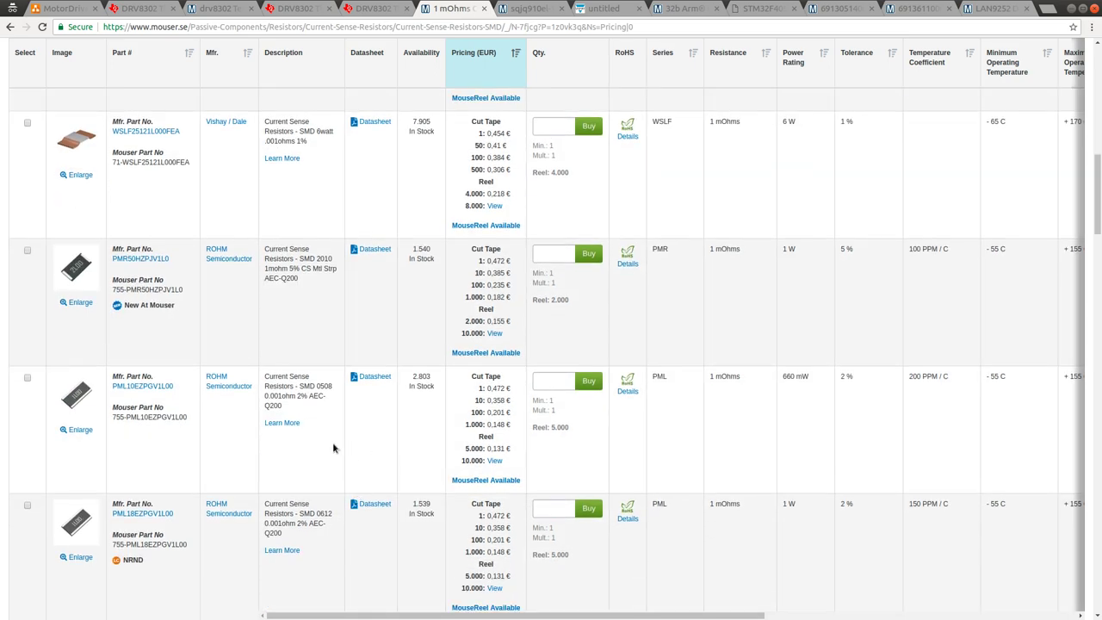
scroll(335, 447, down, 5)
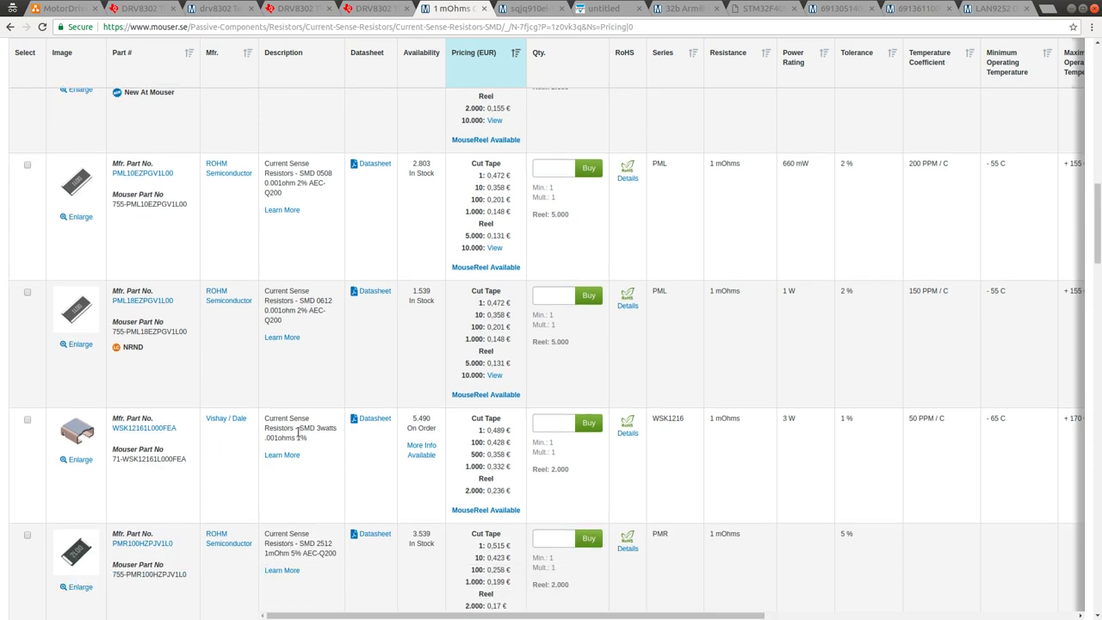
scroll(221, 484, down, 6)
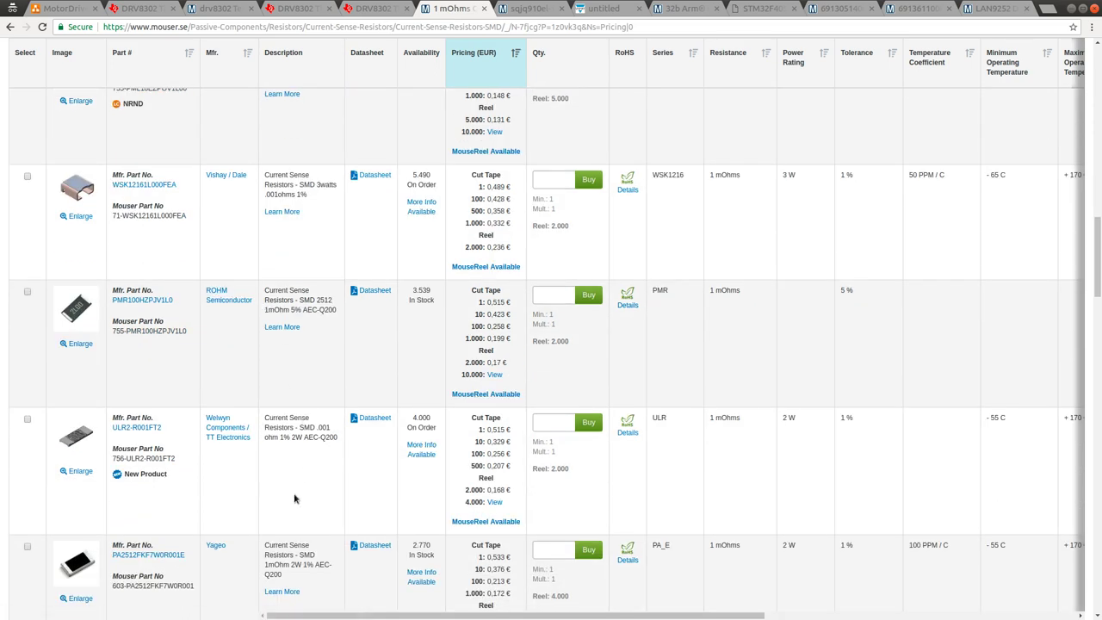
scroll(298, 508, down, 3)
scroll(304, 534, down, 5)
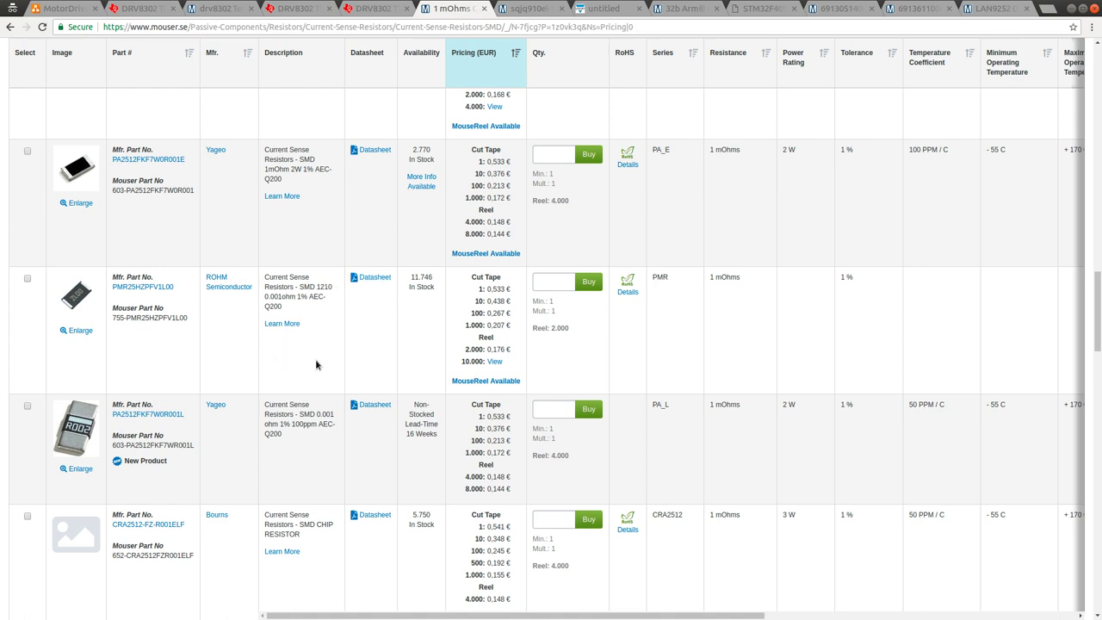
scroll(316, 365, down, 1)
scroll(316, 365, down, 1)
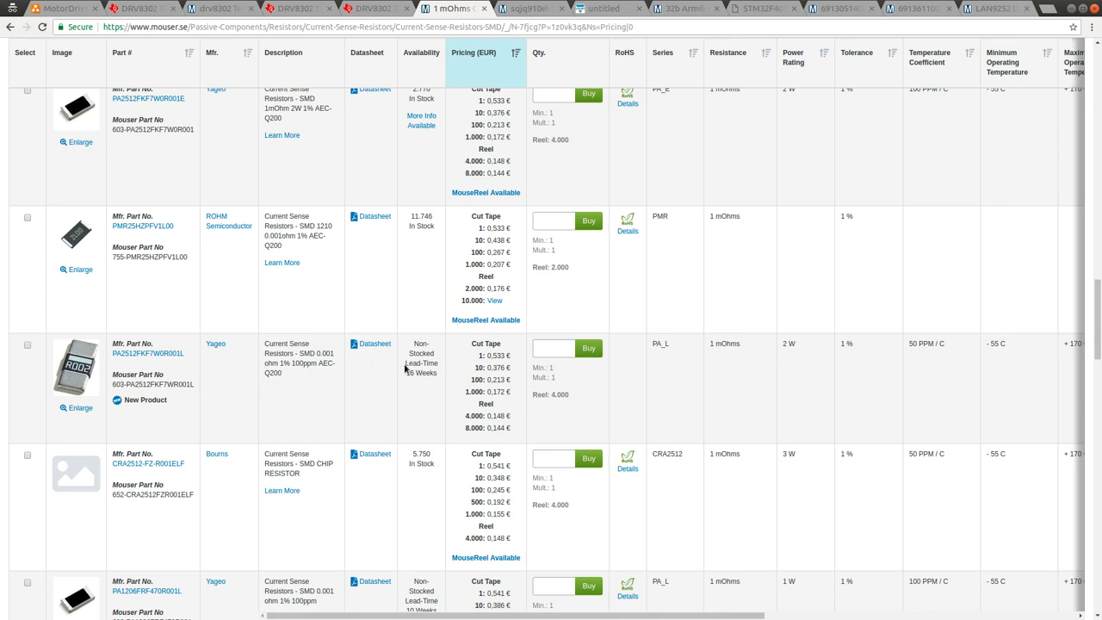
scroll(400, 431, down, 2)
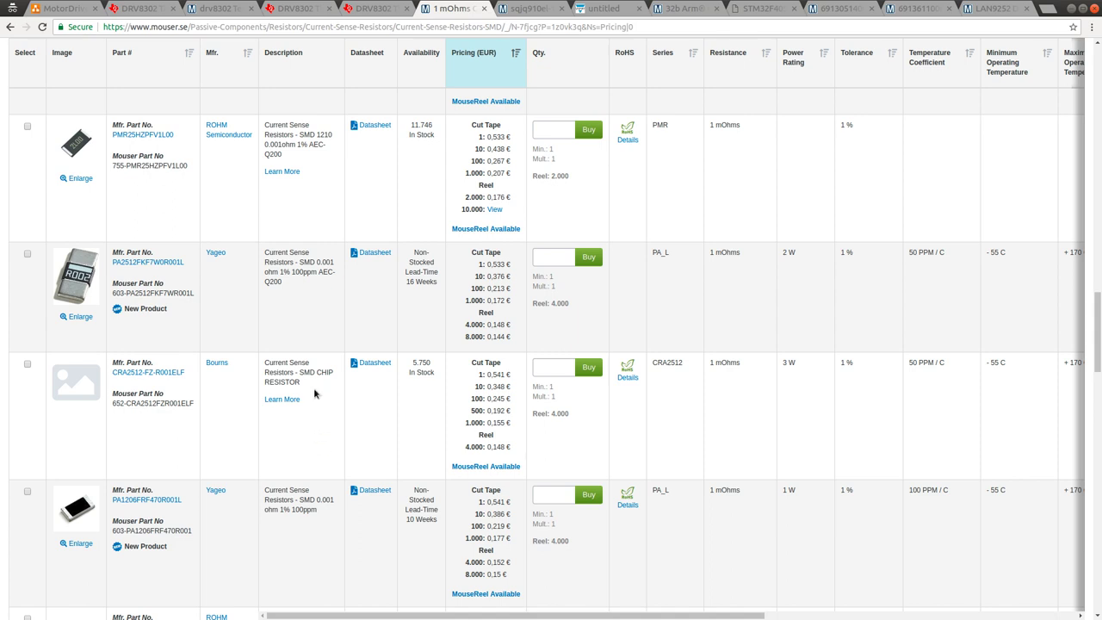
scroll(292, 447, down, 1)
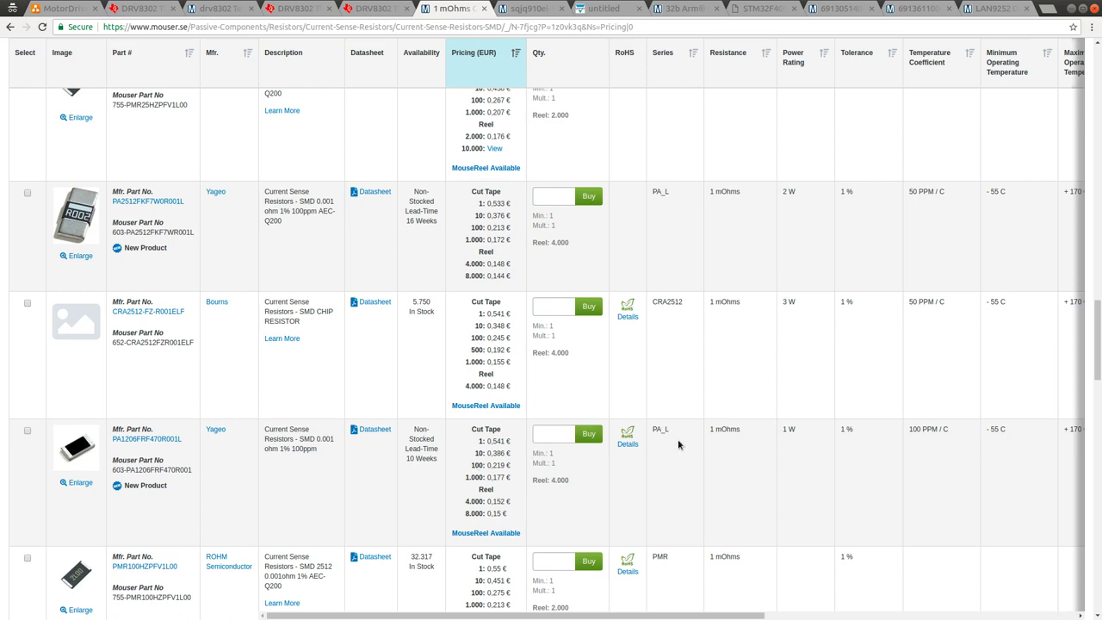
scroll(473, 461, down, 6)
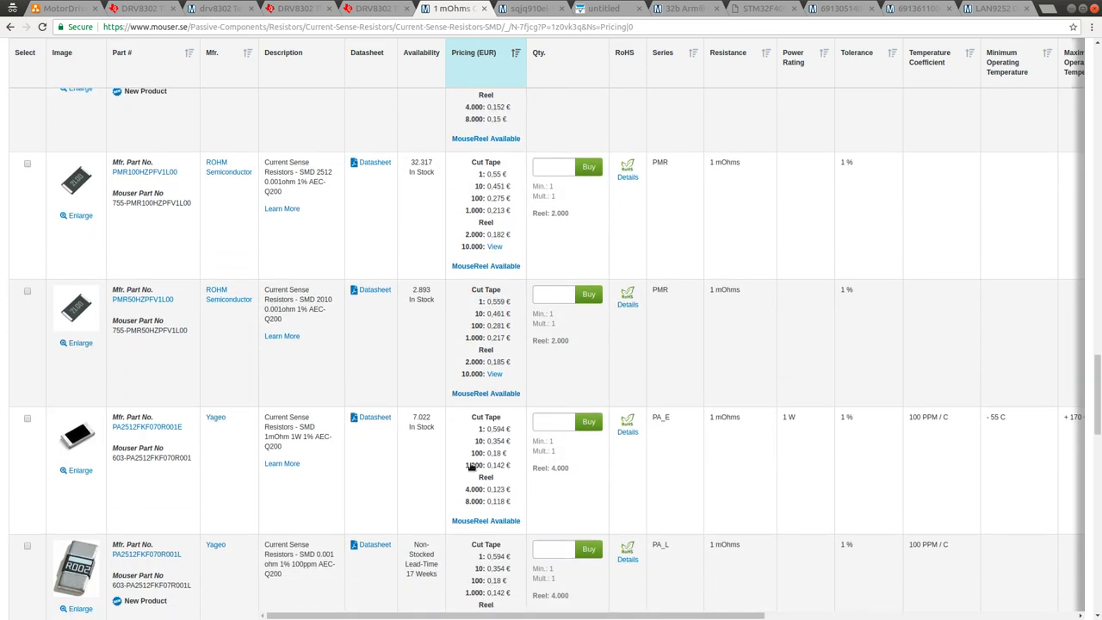
scroll(471, 466, down, 7)
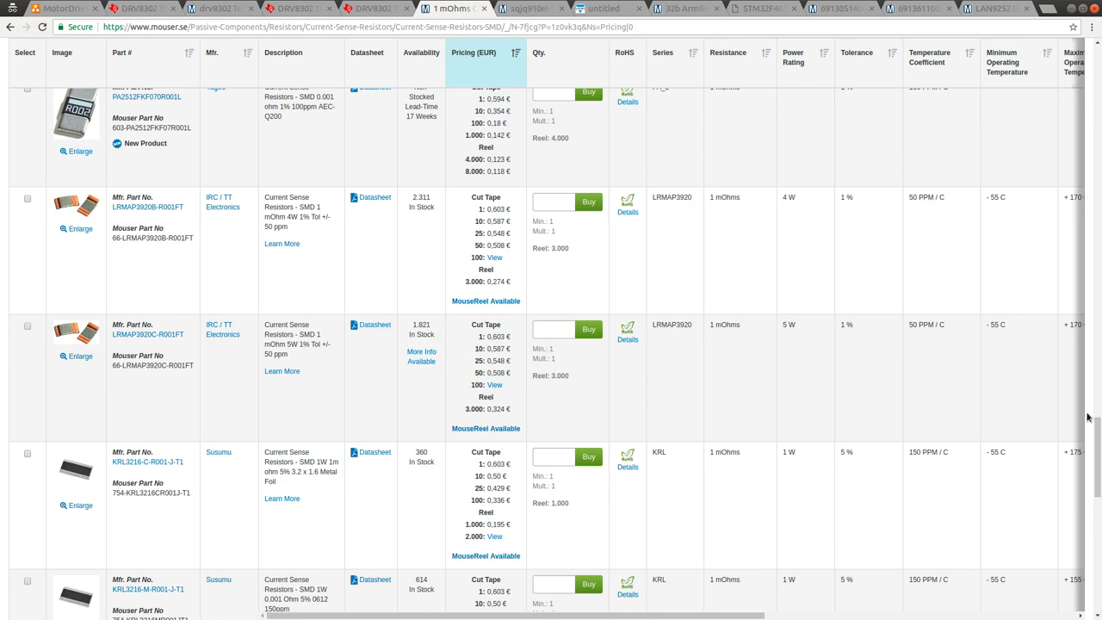
scroll(783, 431, down, 7)
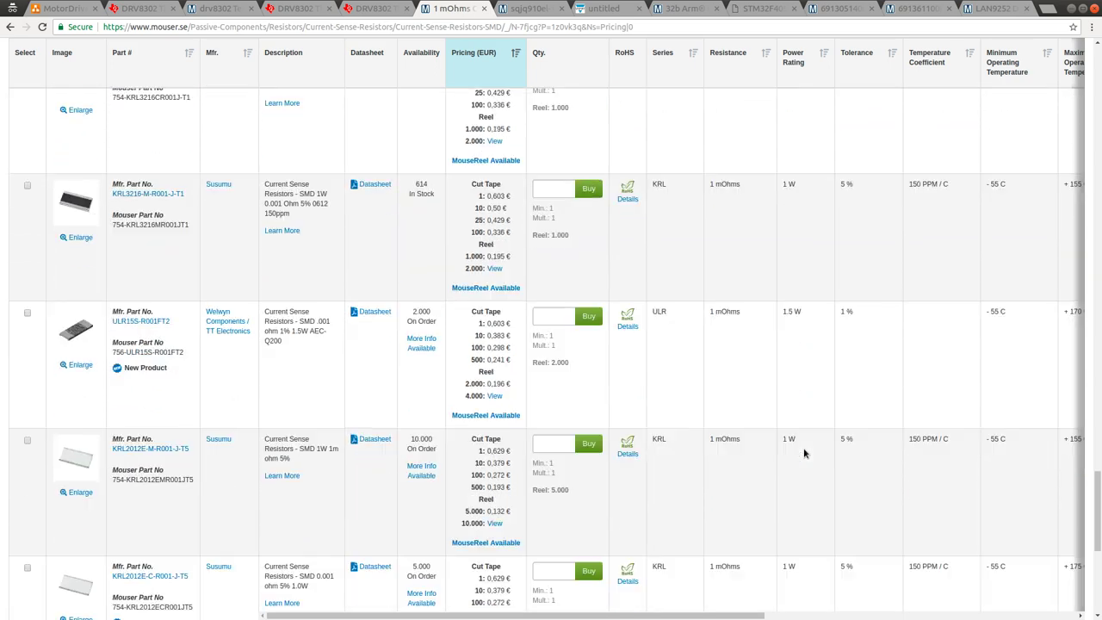
scroll(801, 451, down, 3)
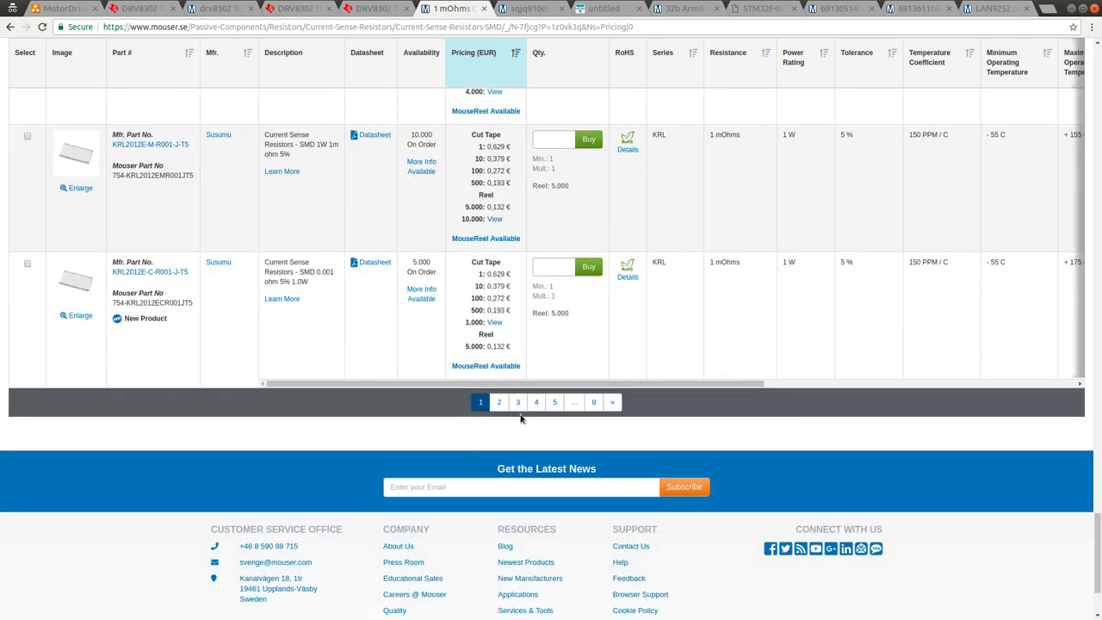
Open page 2 of the price-sorted resistors, look through its listings for power rating and price, and go on to page 3.
click(500, 403)
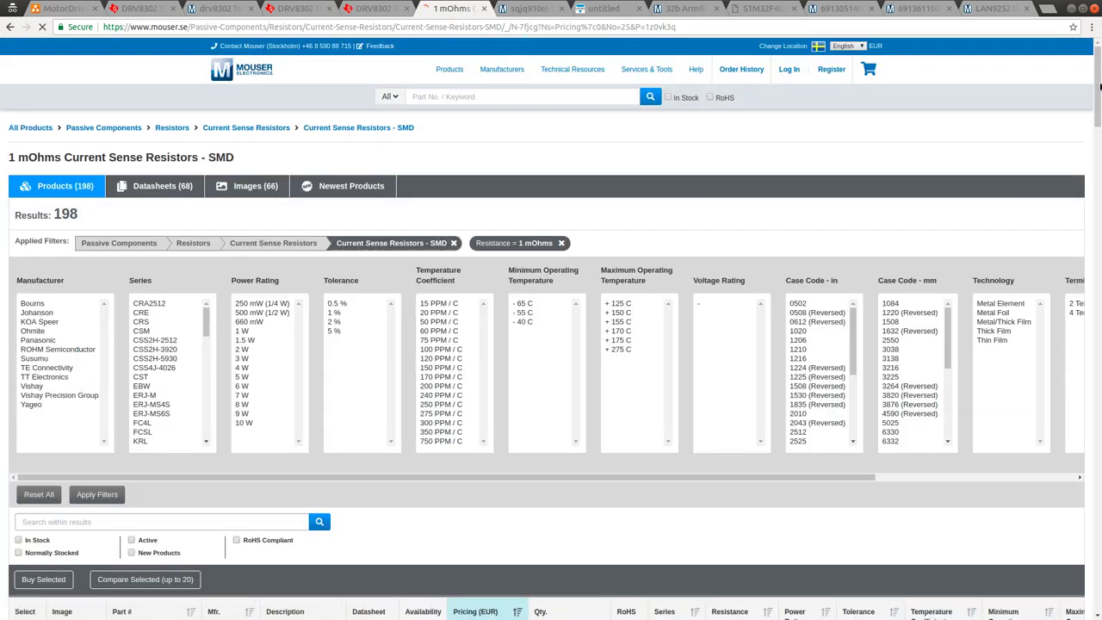
scroll(1044, 128, down, 3)
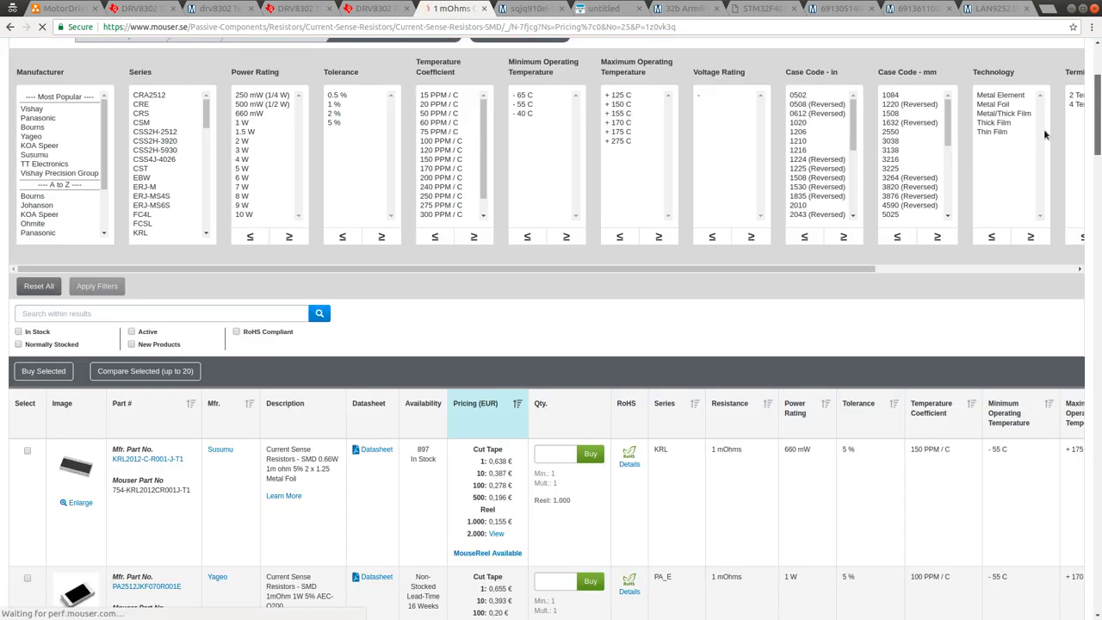
scroll(482, 375, down, 3)
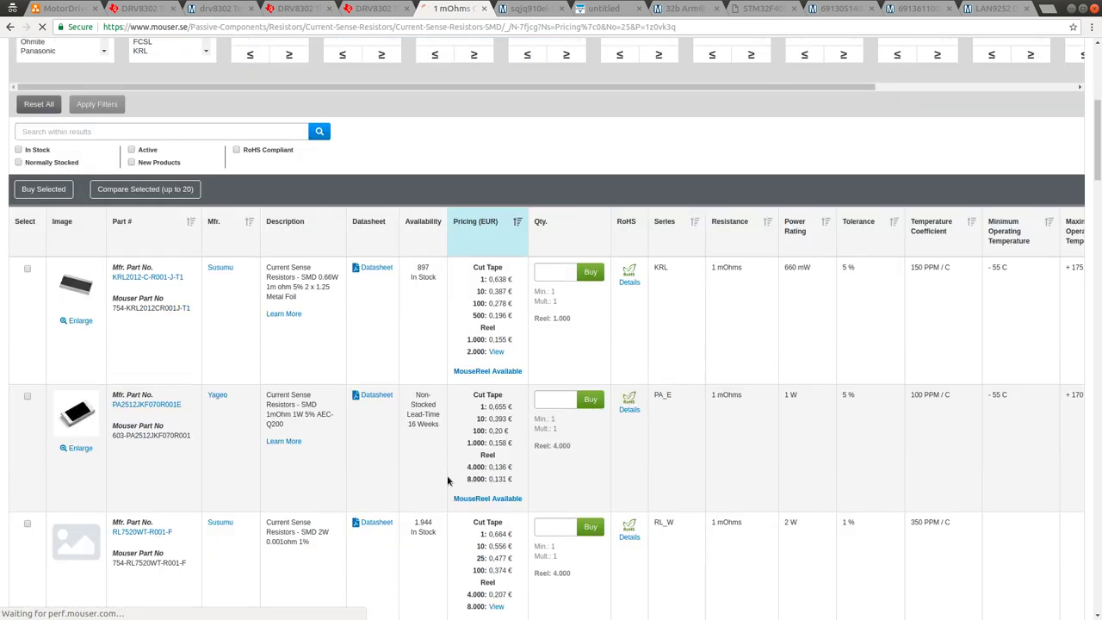
scroll(448, 482, down, 1)
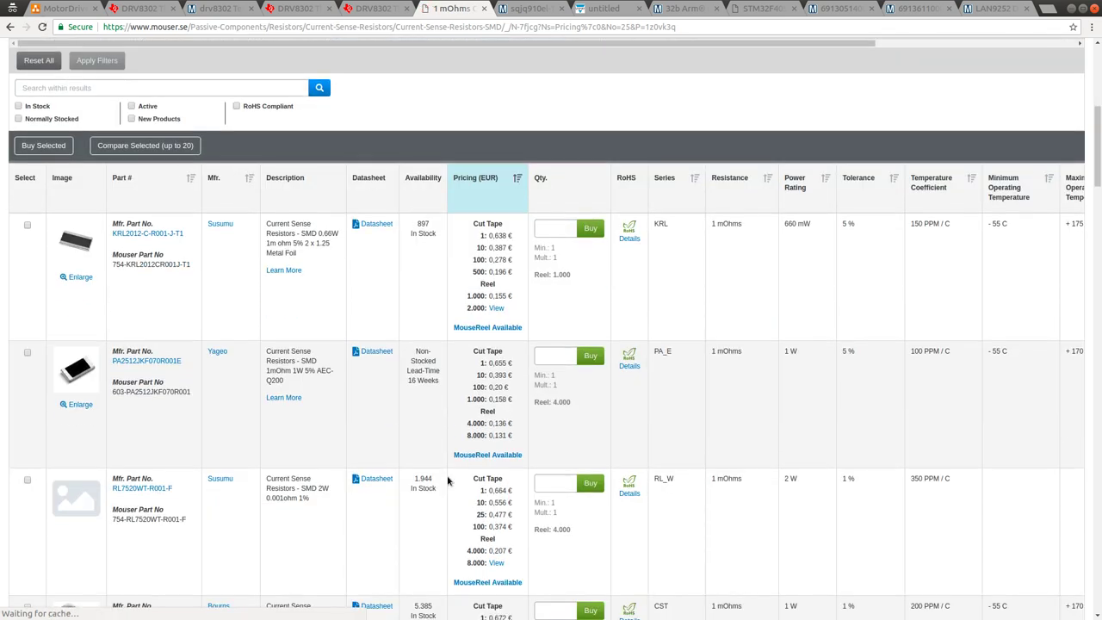
scroll(448, 481, down, 6)
scroll(448, 481, down, 9)
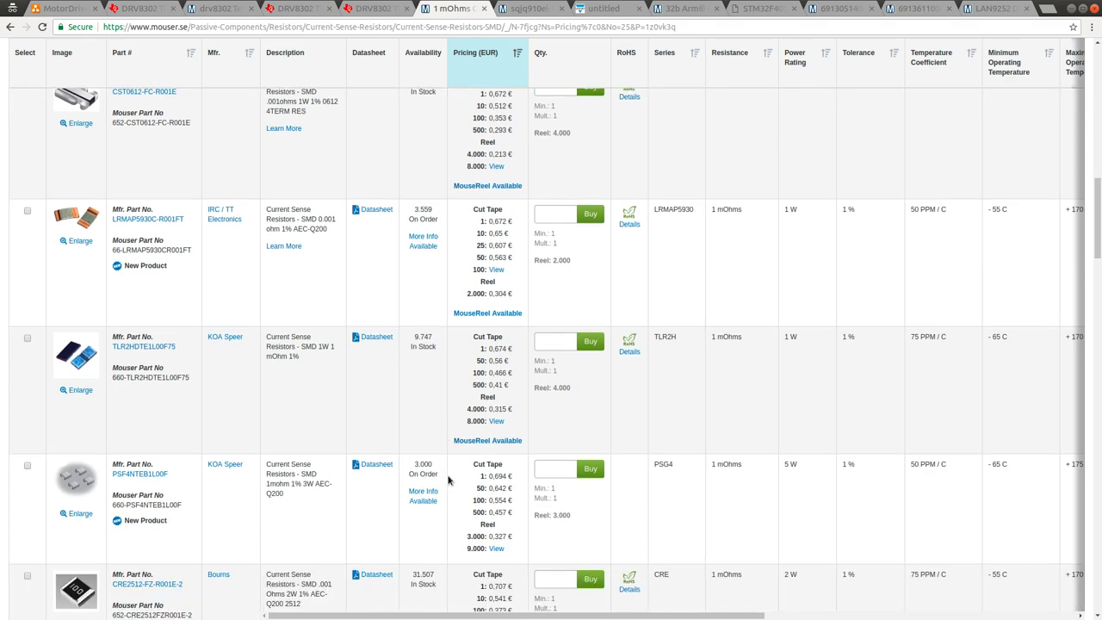
scroll(448, 481, down, 10)
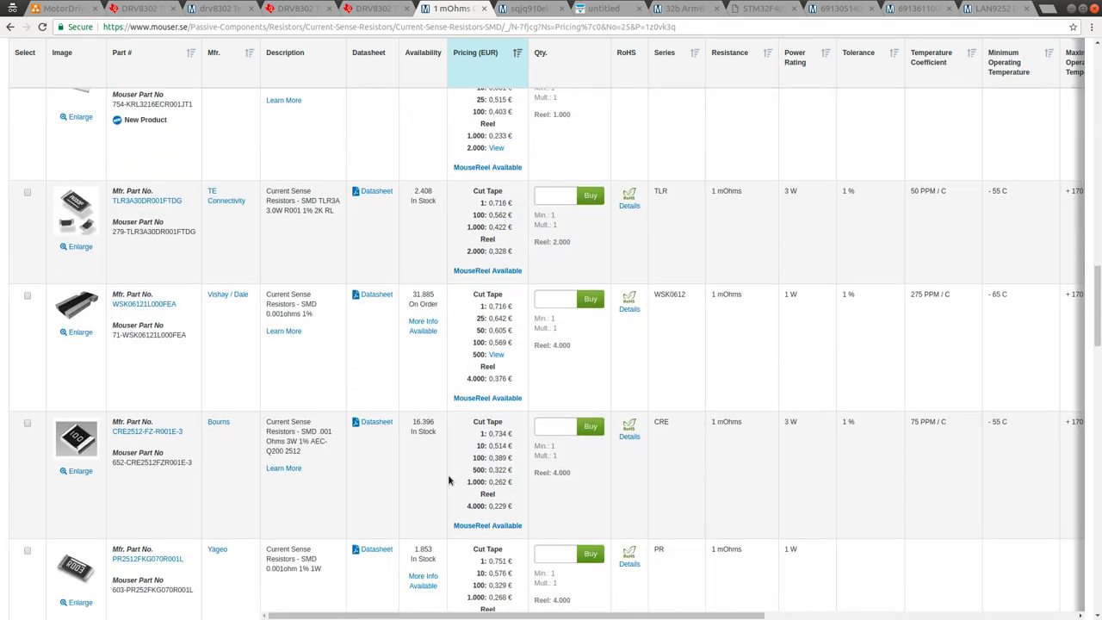
scroll(448, 482, down, 9)
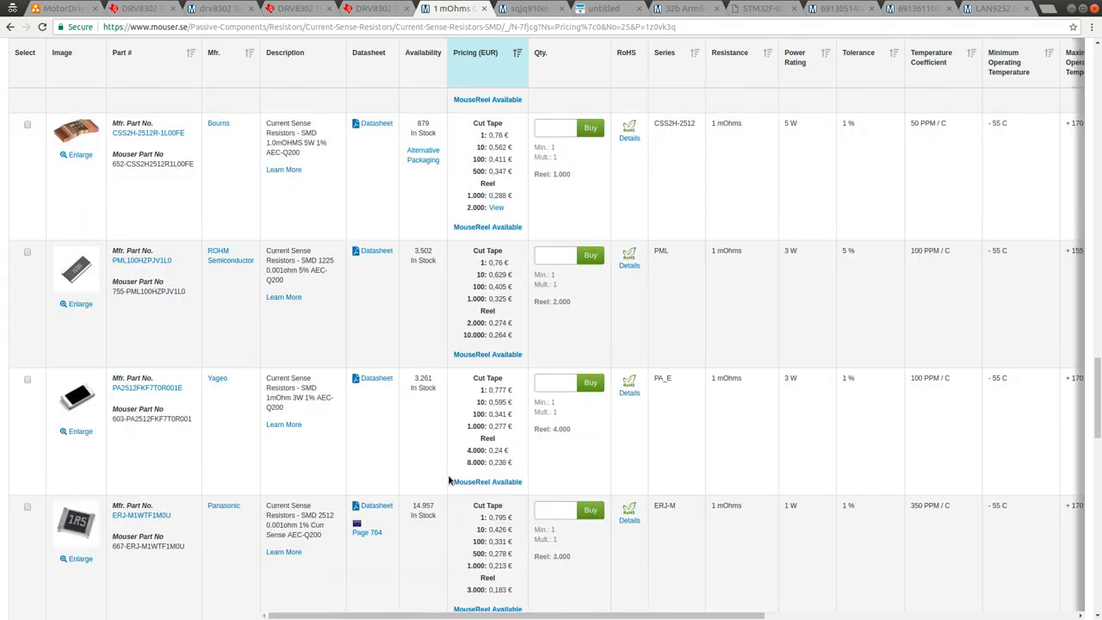
scroll(447, 481, down, 8)
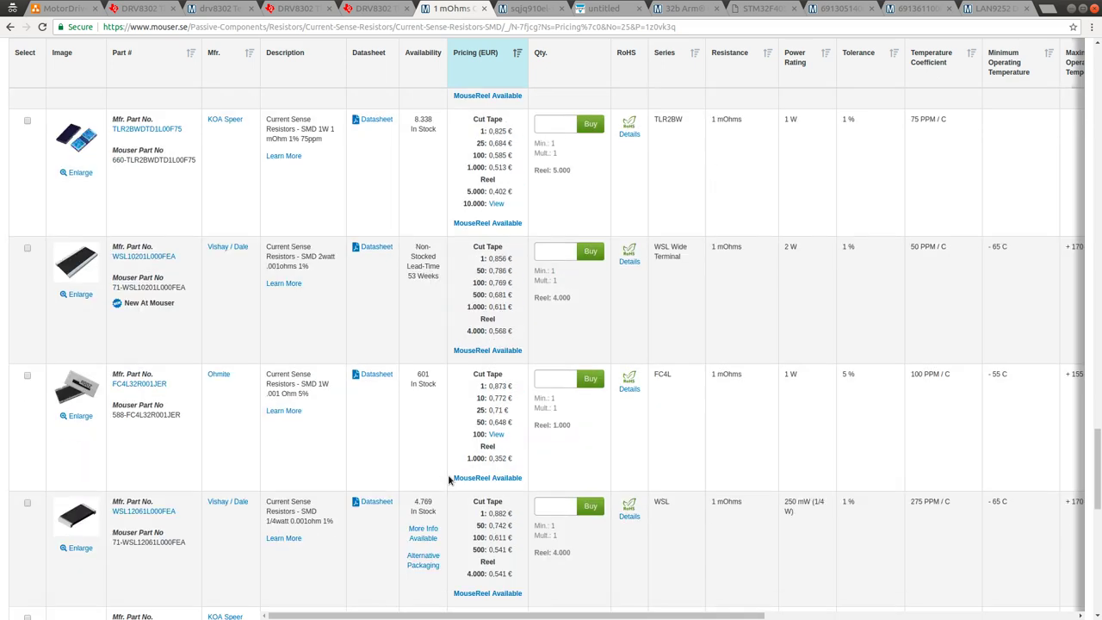
scroll(448, 480, down, 3)
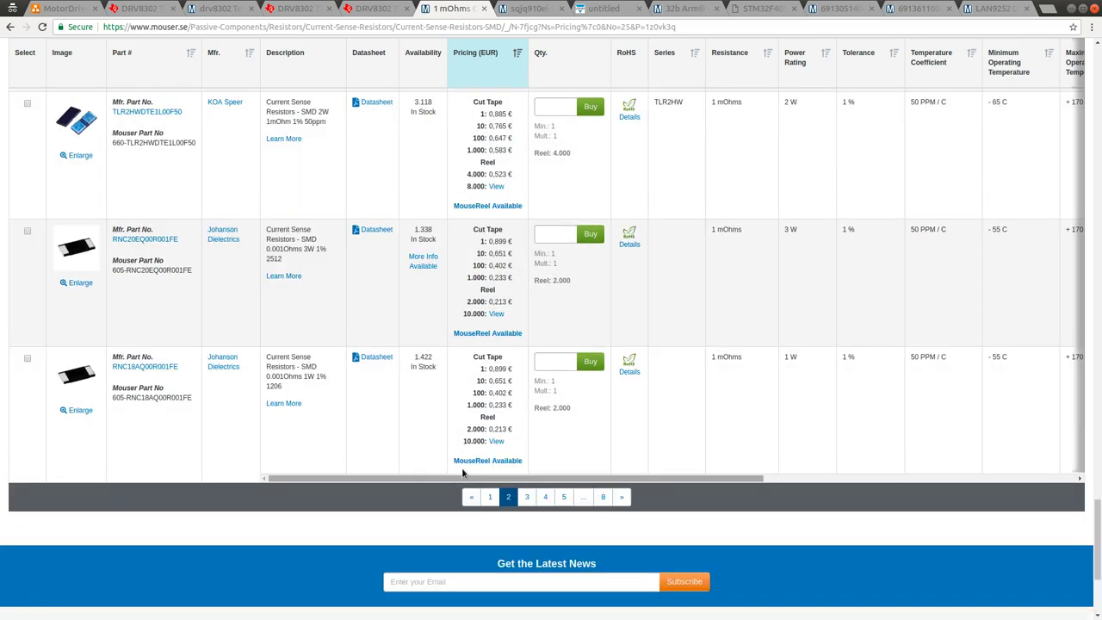
click(526, 496)
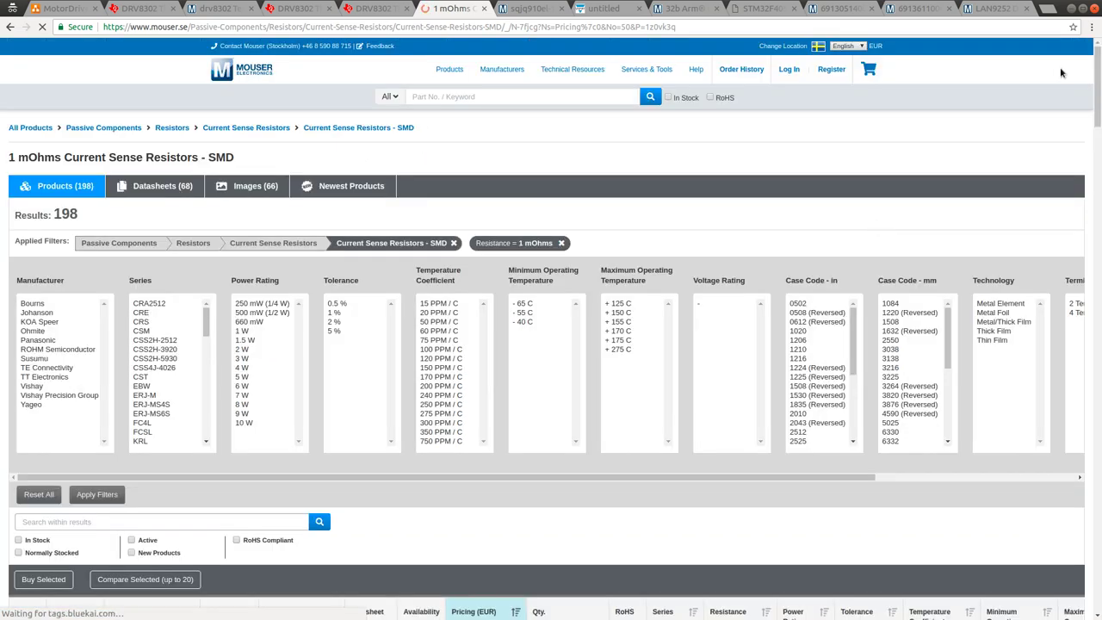
Look through page 3 of the price-sorted 1 mOhm resistors down to the last listing, and go on to page 4.
drag(1098, 83, 1099, 128)
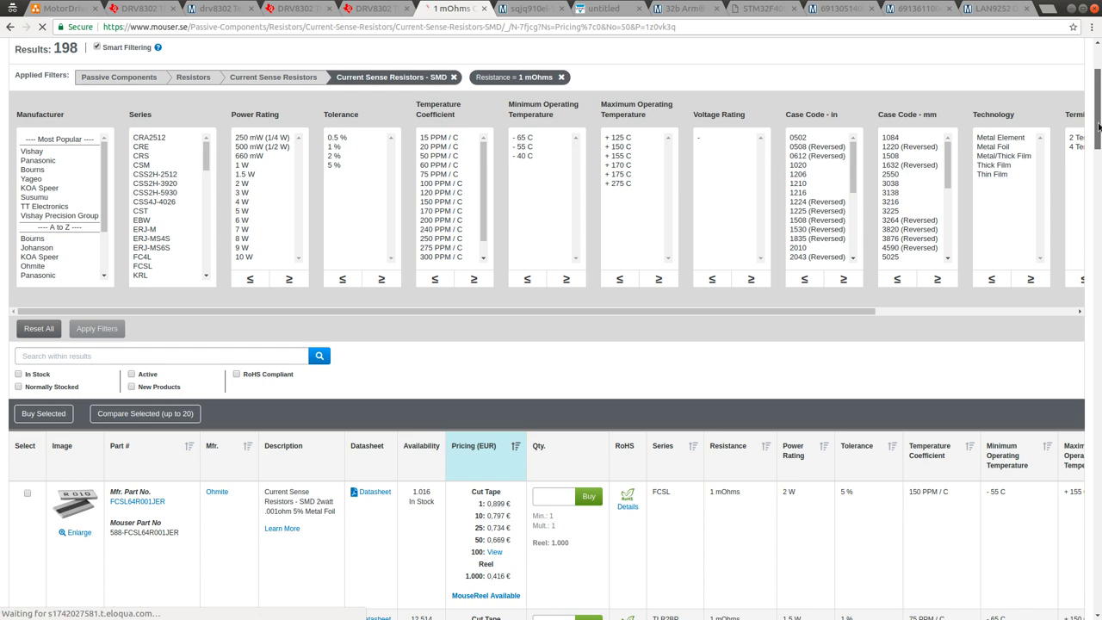
scroll(1099, 128, down, 3)
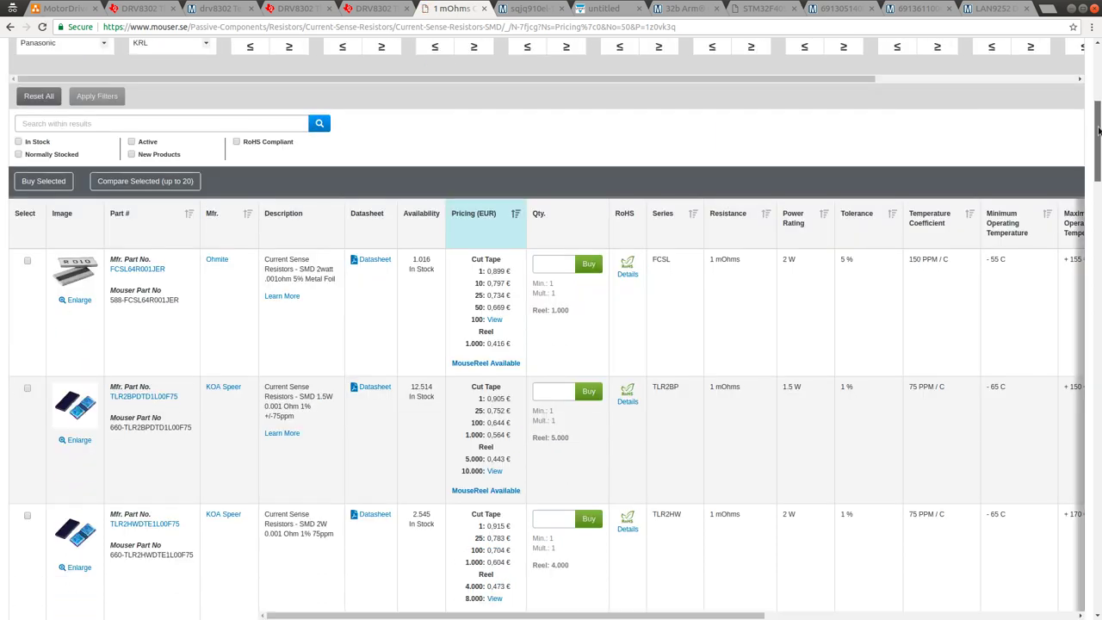
drag(1099, 129, 1098, 549)
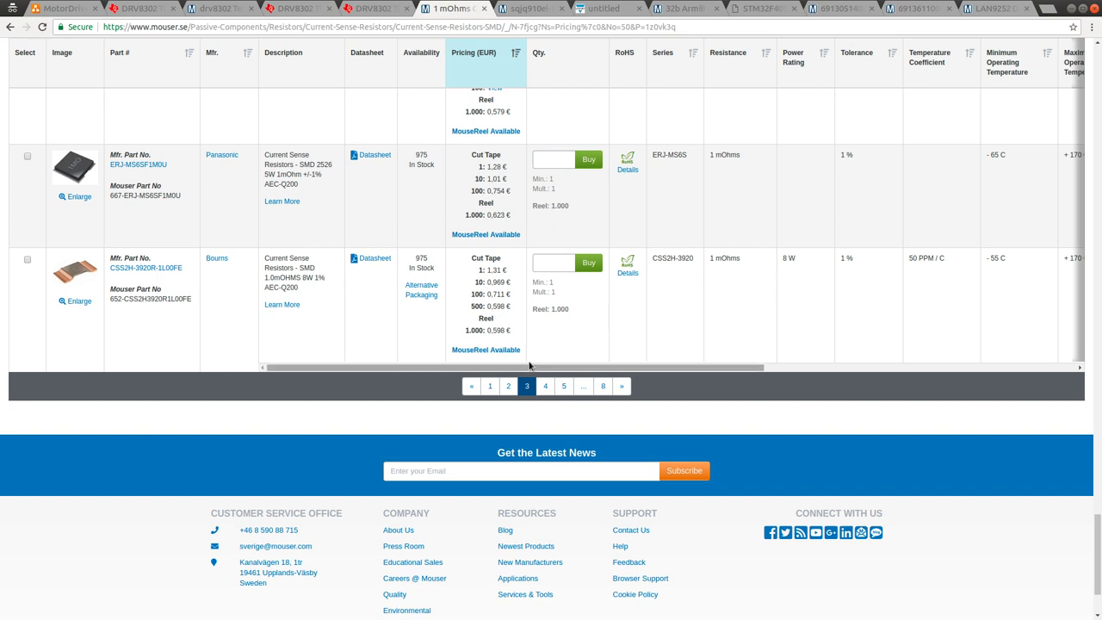
click(549, 387)
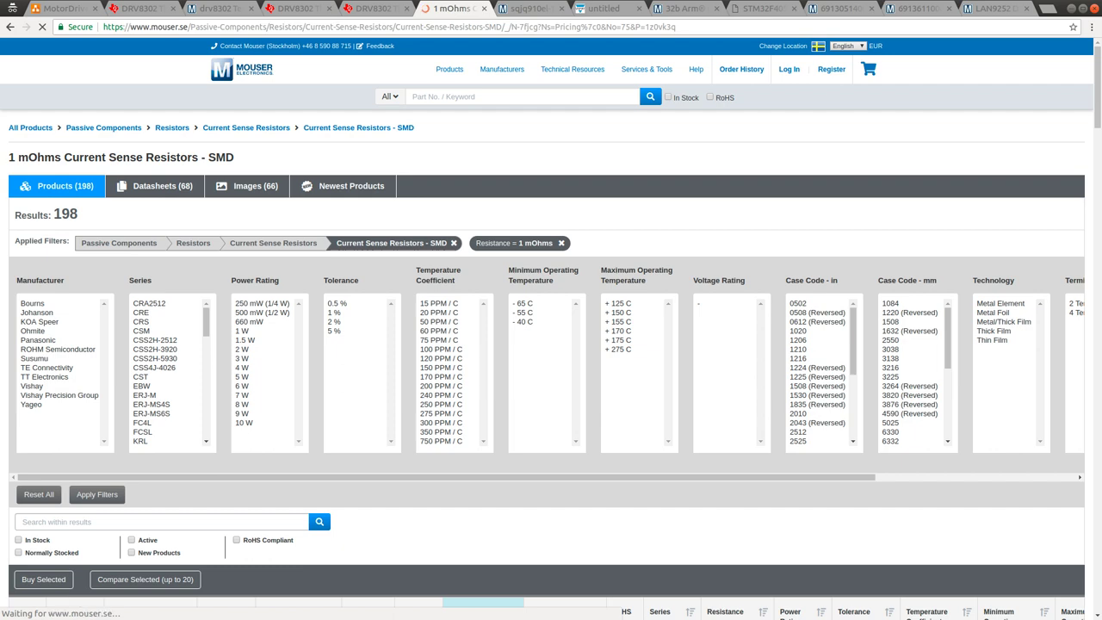
Examine the page 4 resistors for package, power rating, tolerance, temperature coefficient, stock and price.
scroll(551, 327, down, 7)
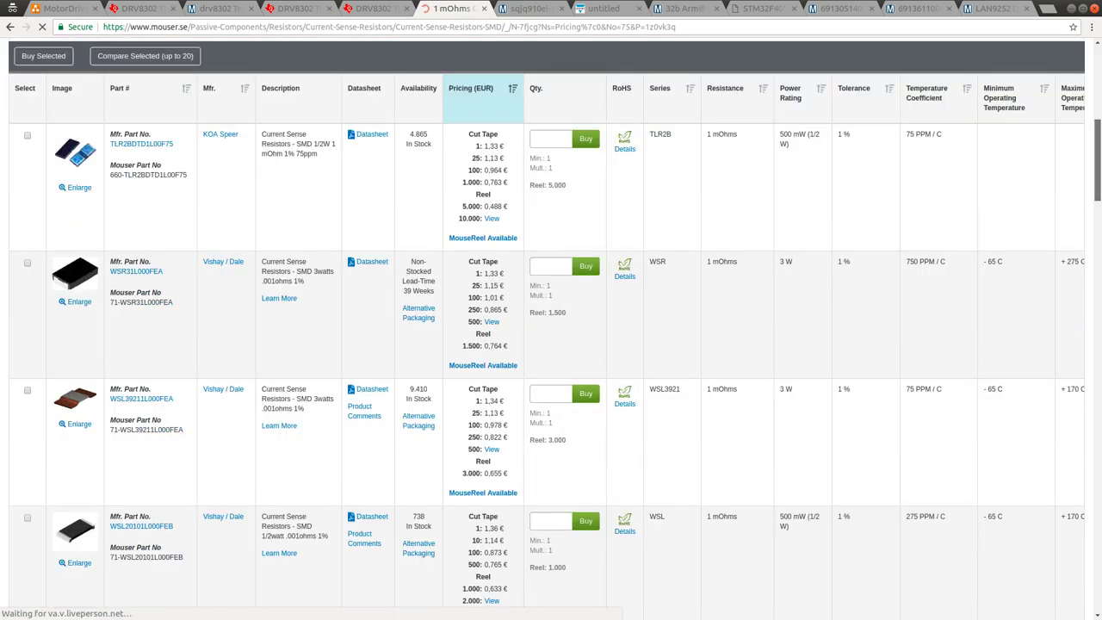
scroll(551, 328, down, 3)
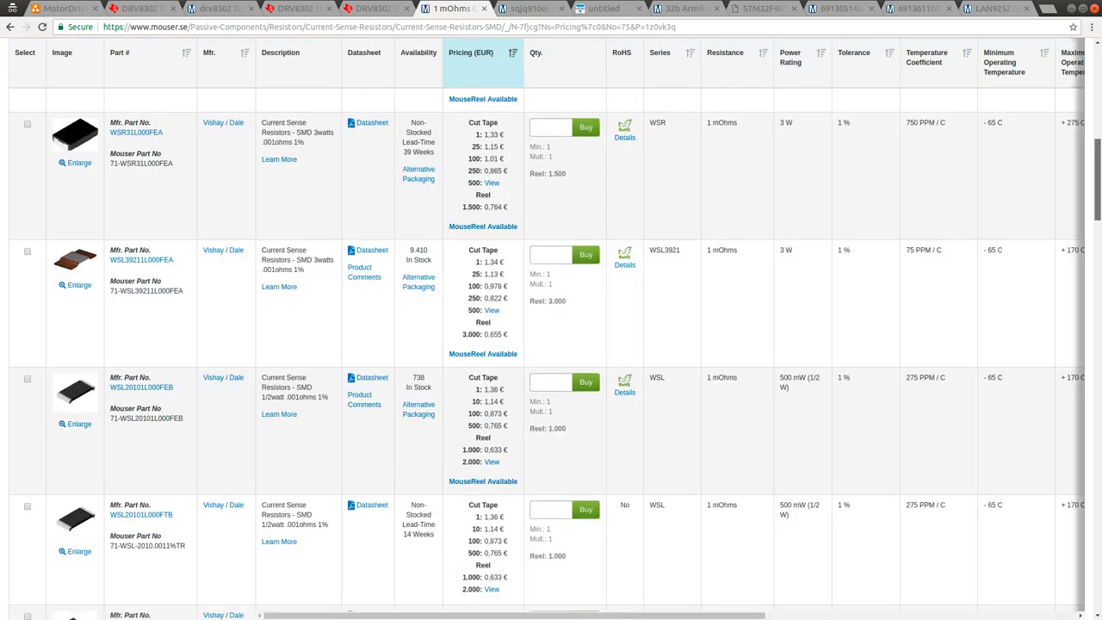
scroll(551, 353, down, 9)
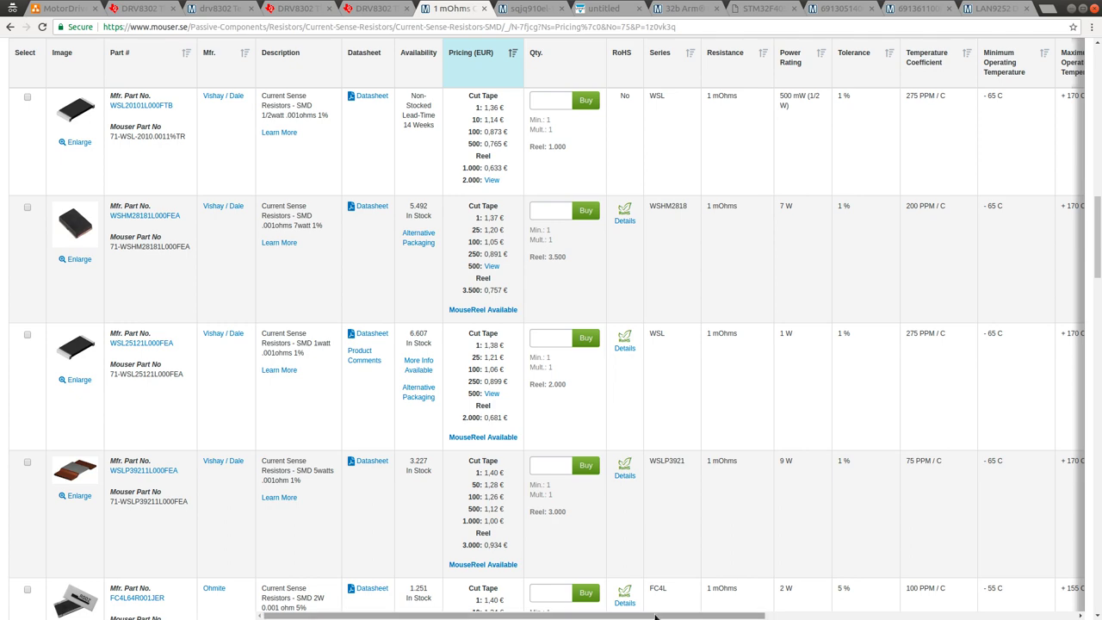
drag(514, 615, 556, 616)
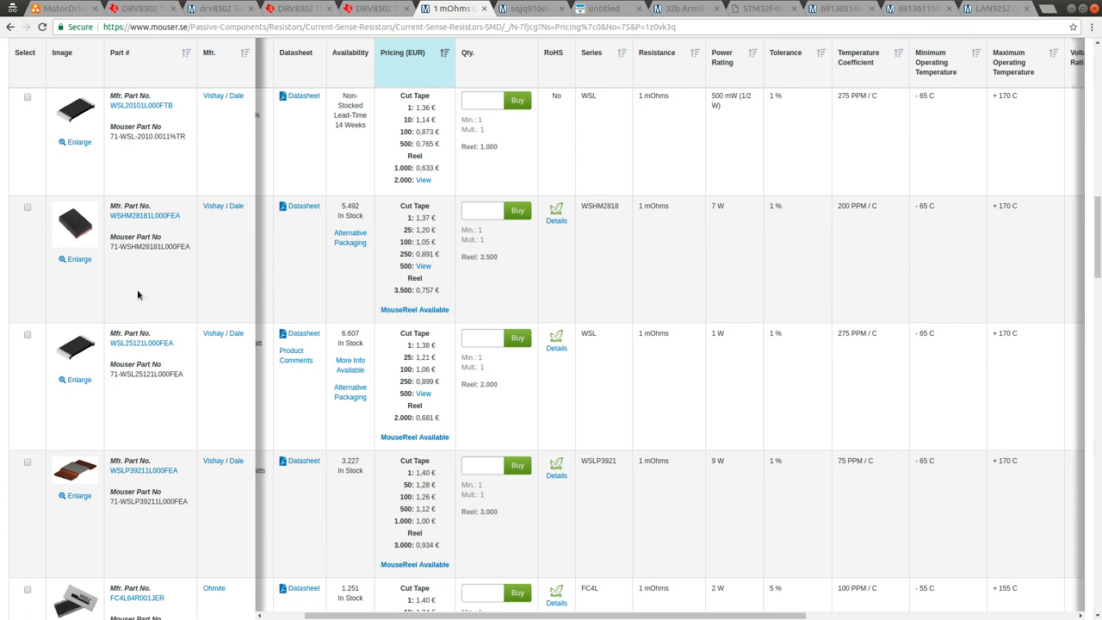
scroll(156, 490, down, 5)
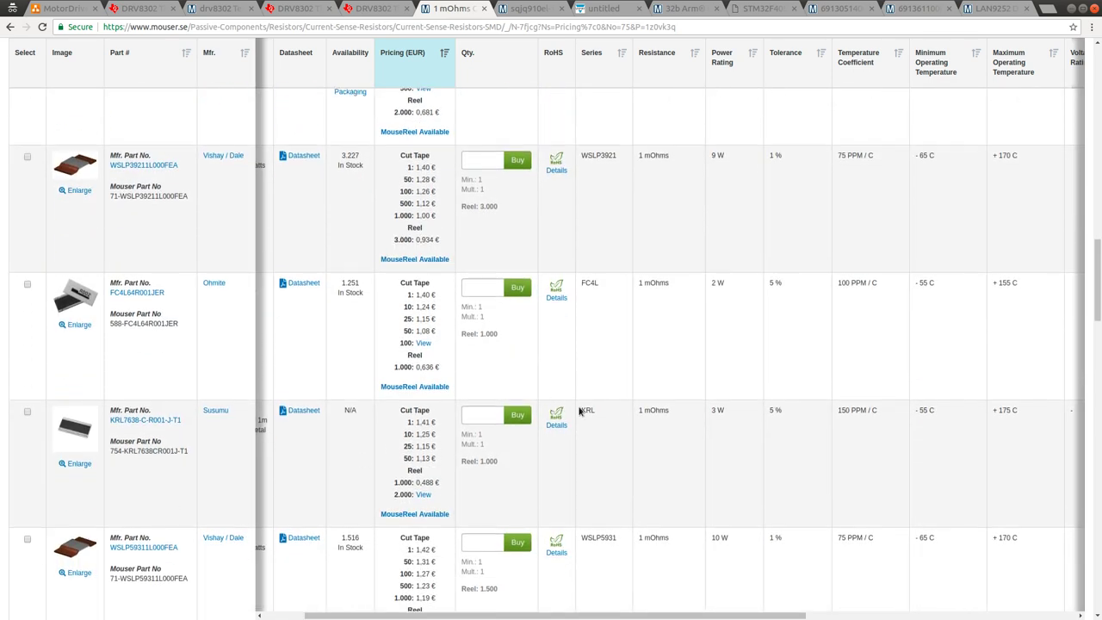
scroll(591, 425, down, 3)
scroll(589, 428, down, 10)
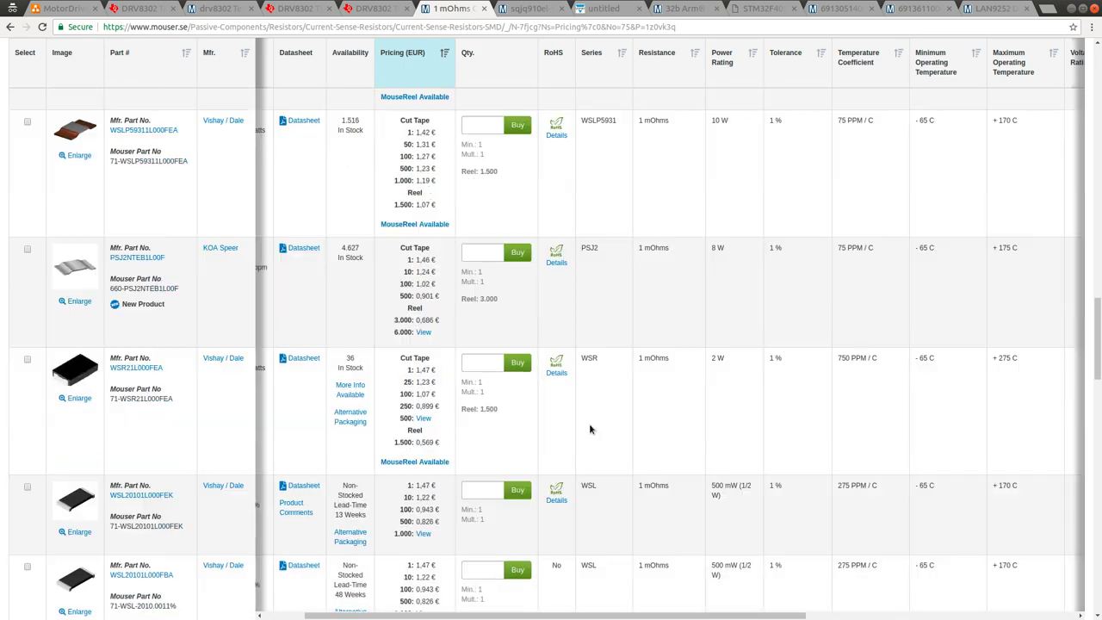
scroll(589, 430, down, 2)
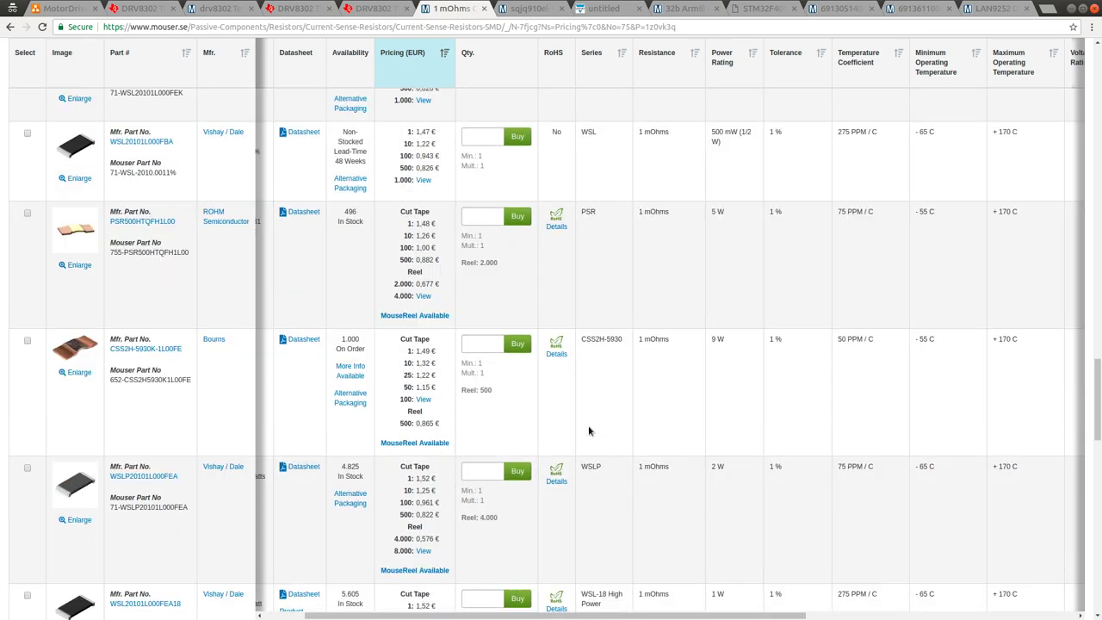
Re-examine the page 4 listings from the later parts back towards the first, comparing power rating, tolerance and price.
scroll(194, 318, up, 3)
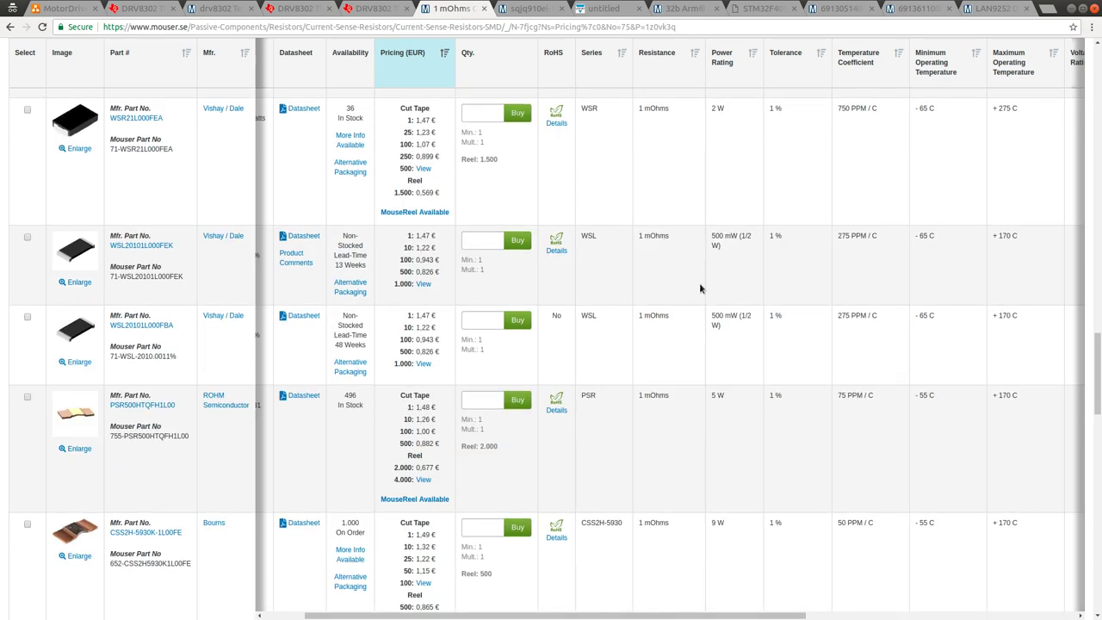
scroll(733, 291, up, 2)
scroll(734, 291, up, 5)
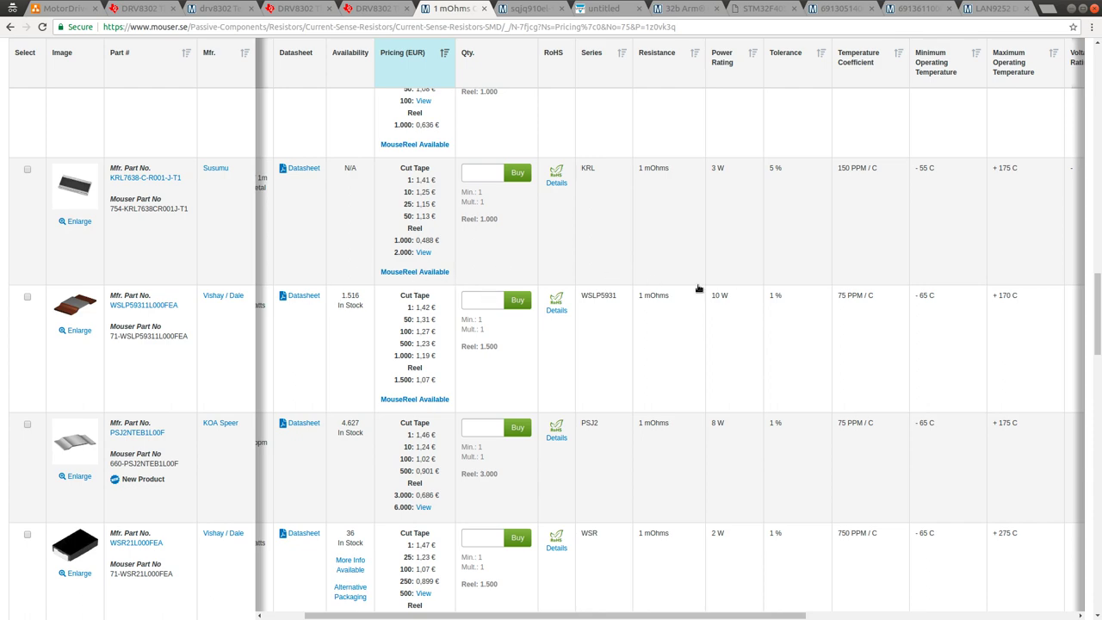
scroll(837, 267, up, 1)
scroll(837, 267, up, 10)
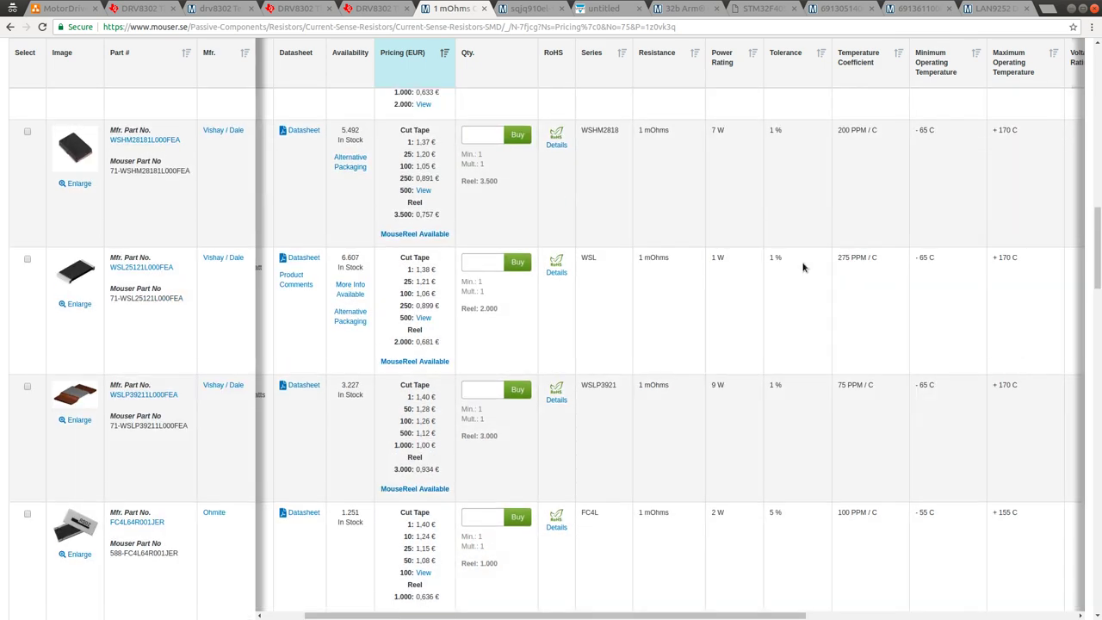
scroll(800, 268, up, 8)
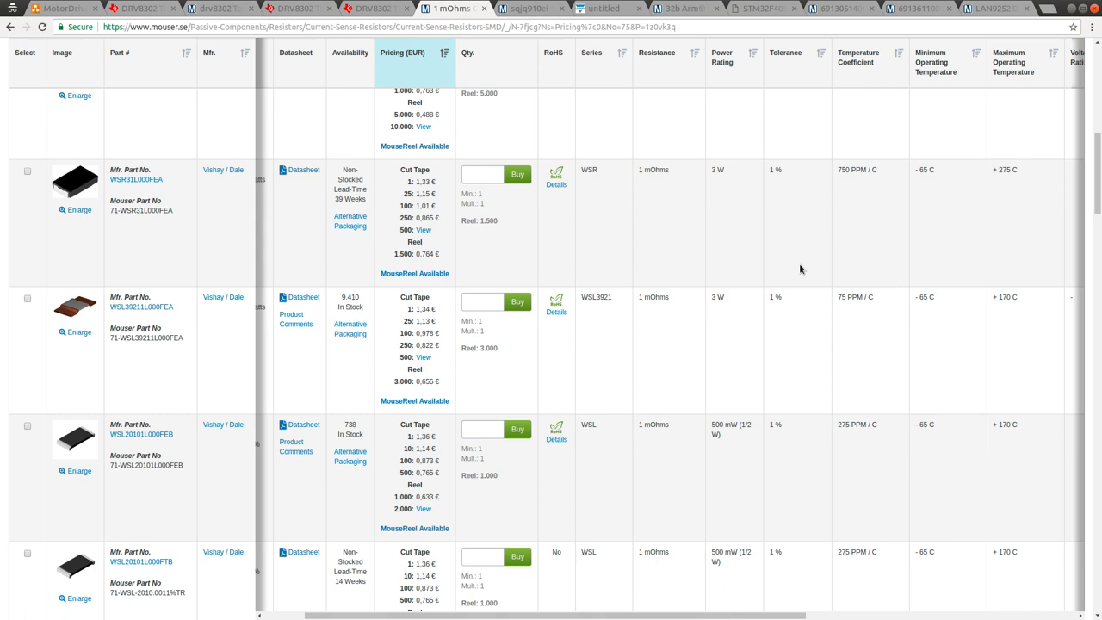
Return to page 3 of the results and copy the Bourns part number CSS2H-3920R-1L00FE.
click(10, 29)
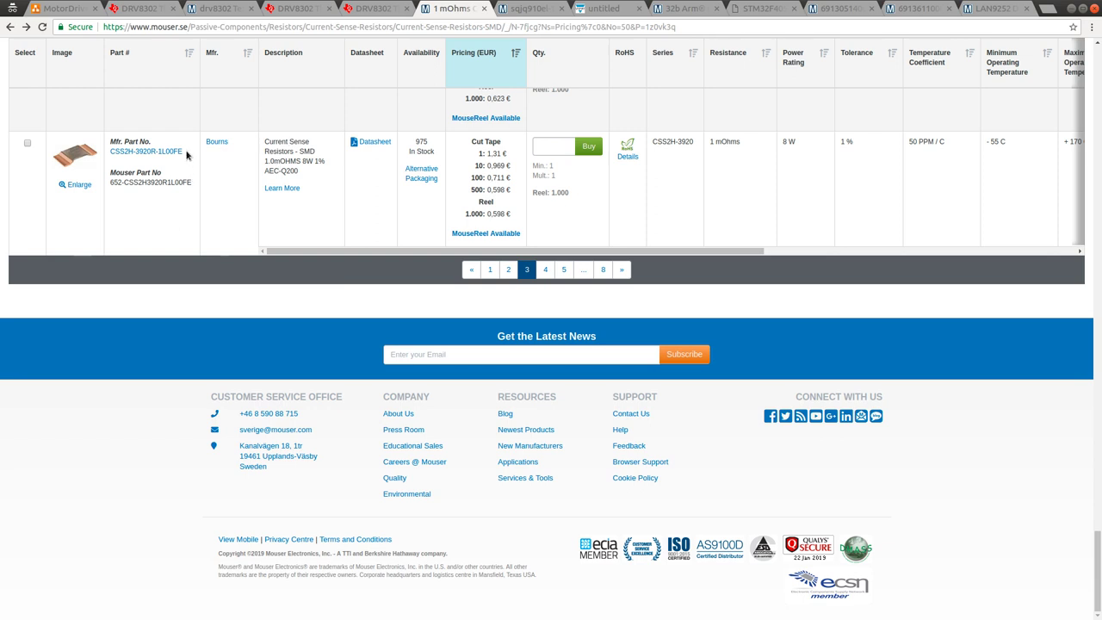
drag(186, 153, 111, 152)
key(ctrl+c)
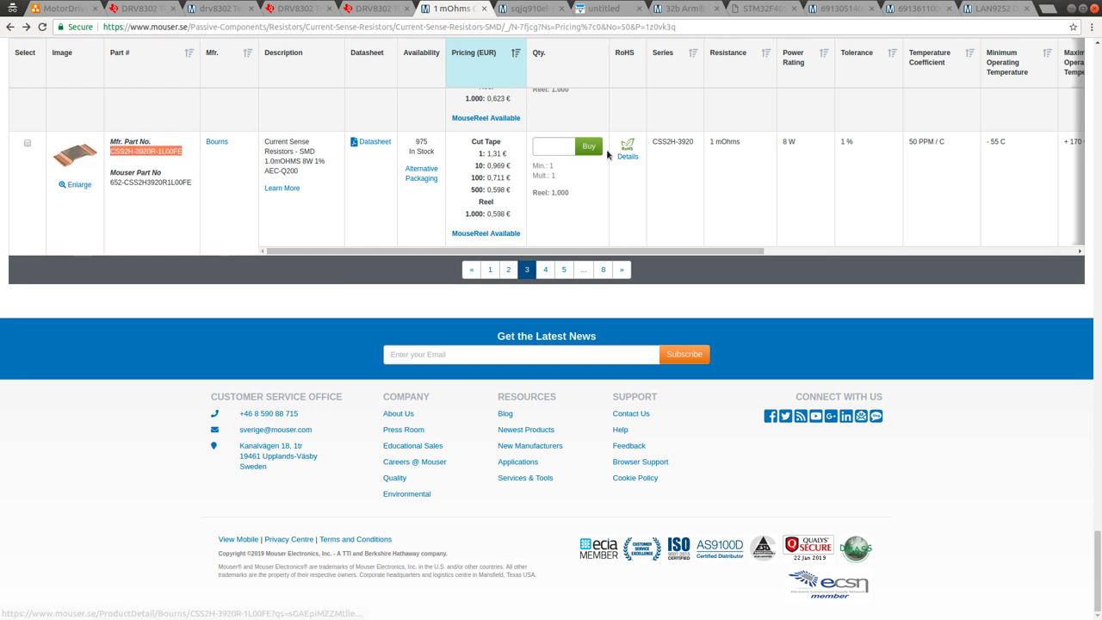
Switch to KiCad's Symbol Library Editor and expand the SwEmb library to reach its resistor symbols.
key(alt+Tab)
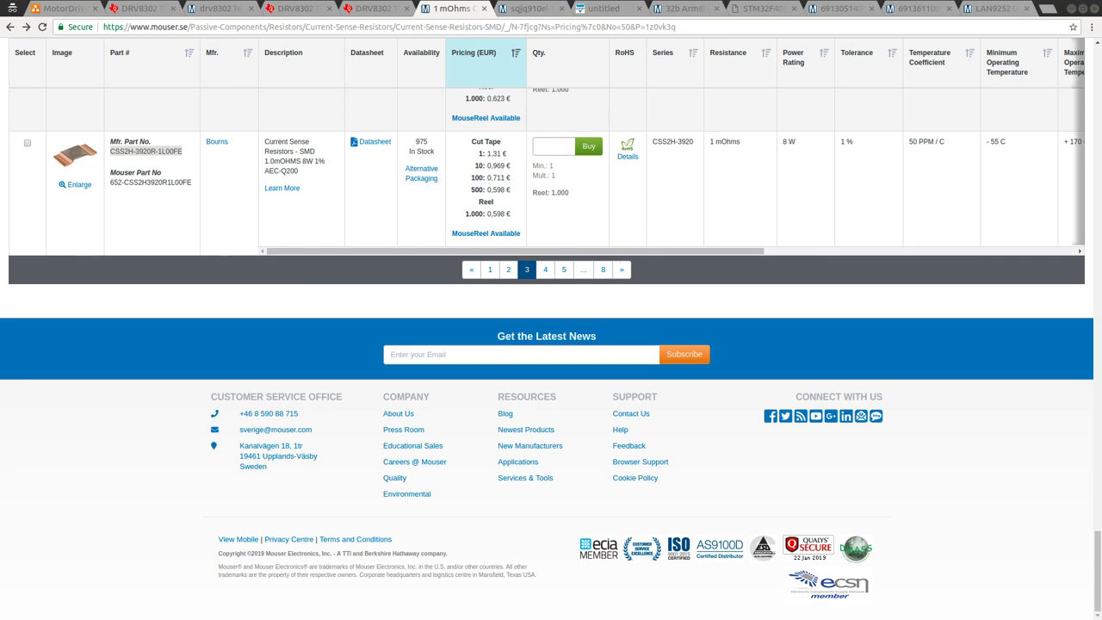
key(alt+Tab)
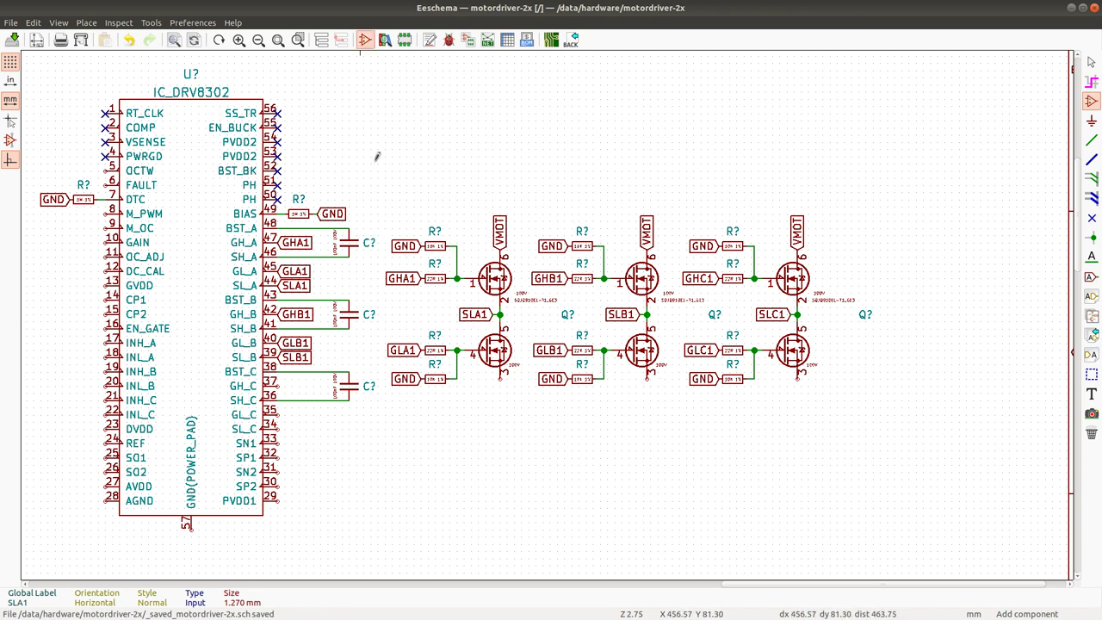
click(365, 39)
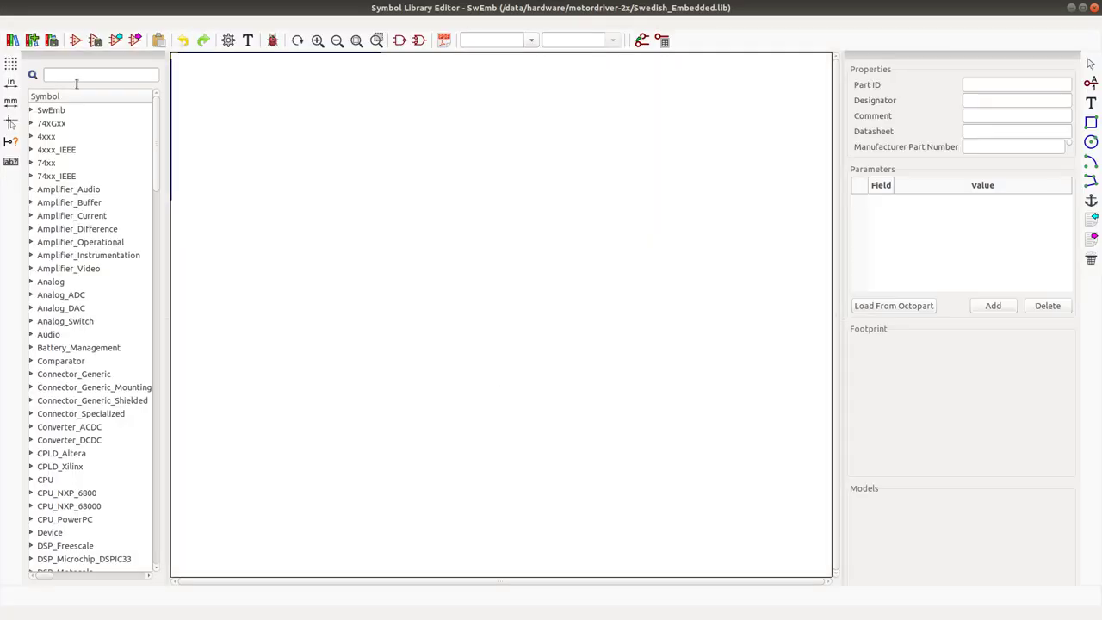
double_click(57, 110)
scroll(82, 224, down, 20)
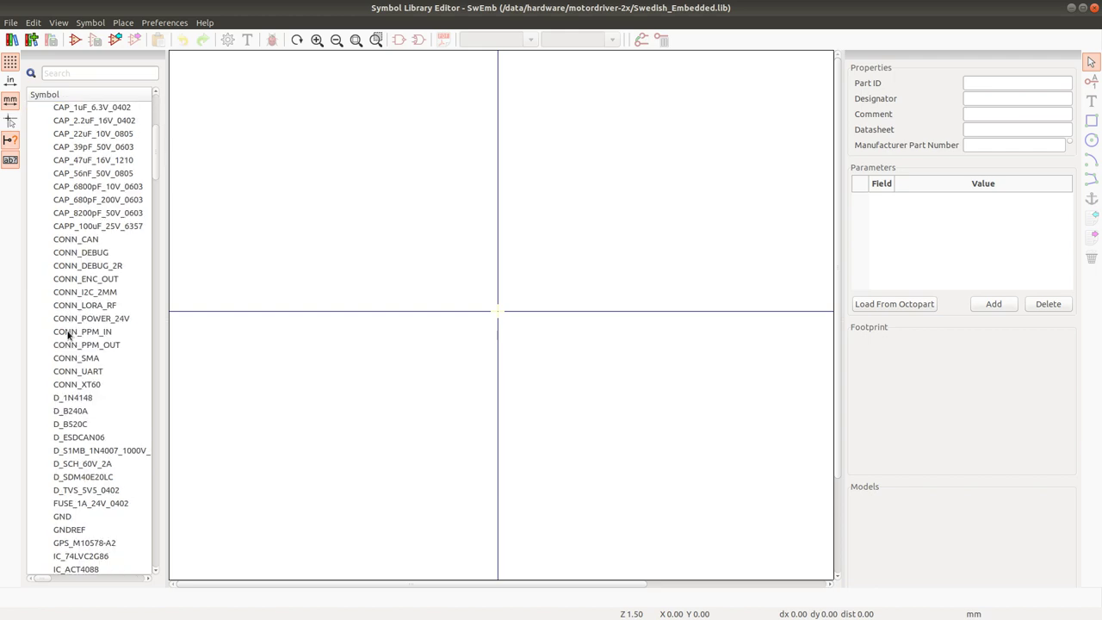
scroll(97, 368, down, 3)
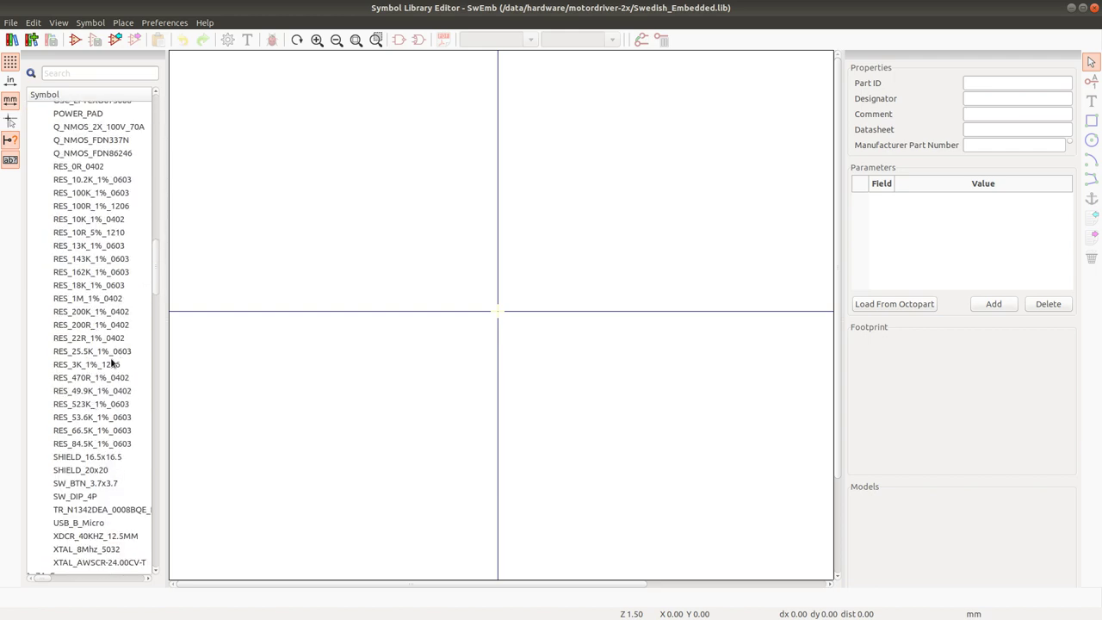
Load the RES_22R_1%_0402 symbol from the SwEmb library and duplicate it.
click(94, 339)
double_click(89, 339)
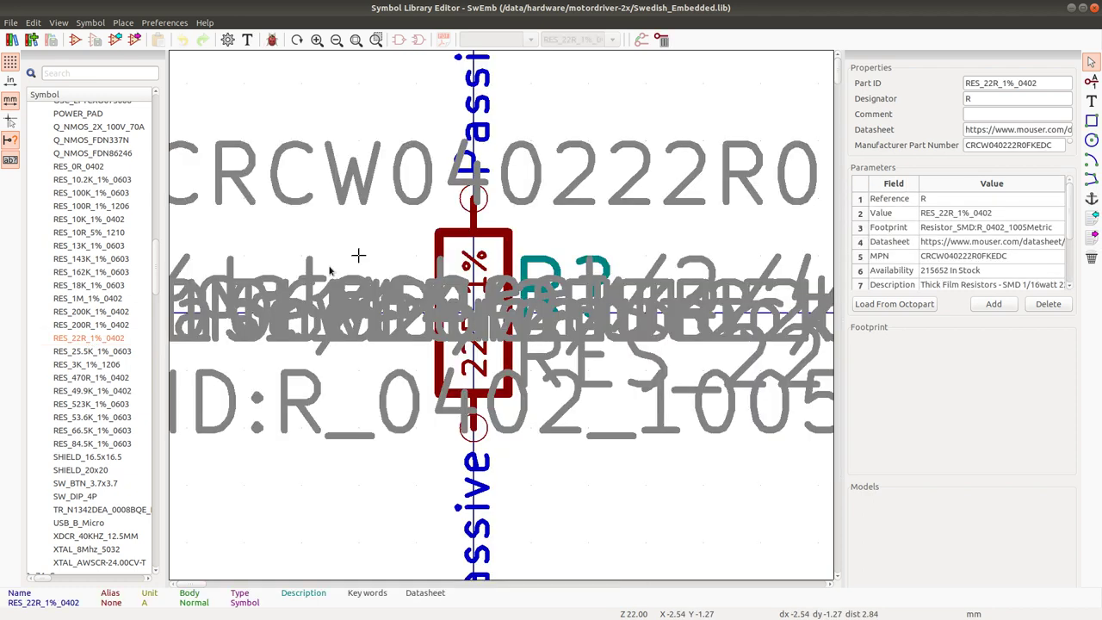
right_click(97, 340)
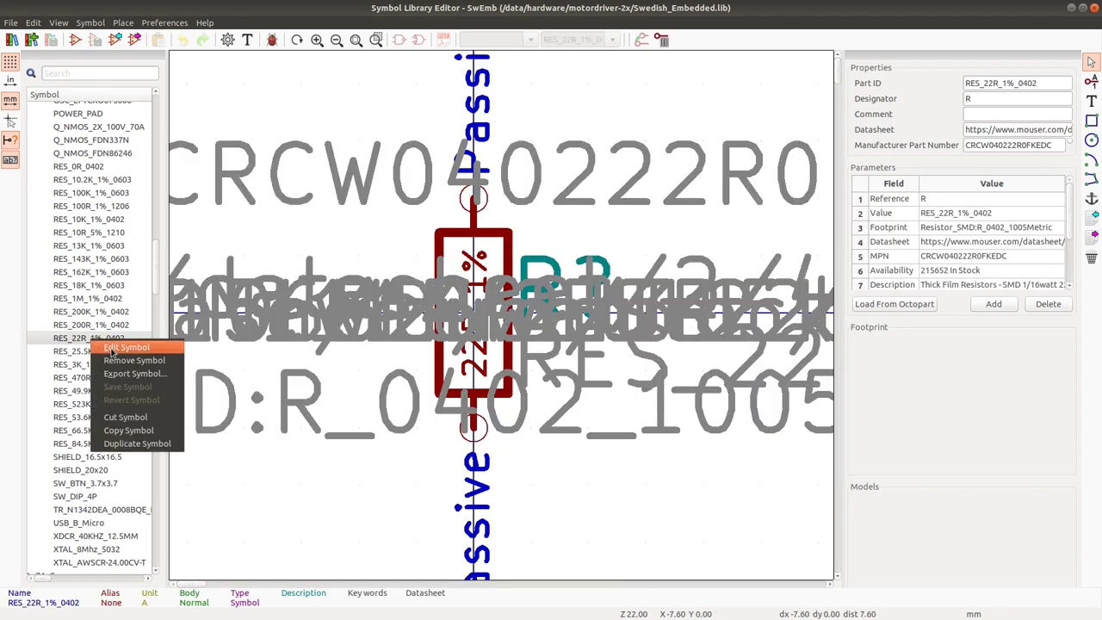
click(133, 444)
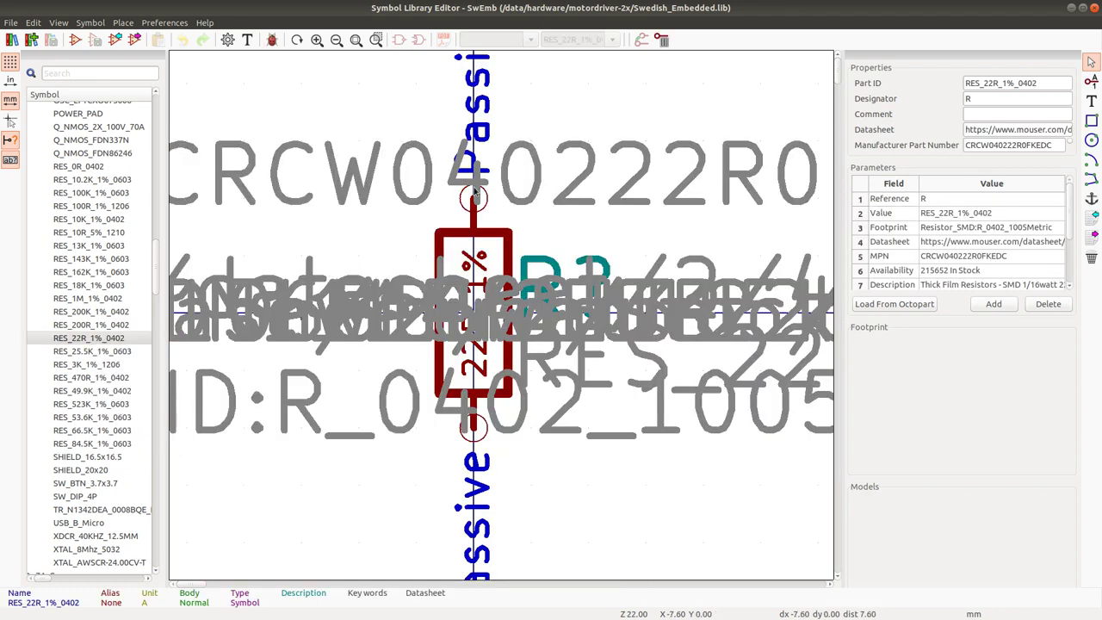
Load the duplicated 22R resistor symbol and set its Part ID to RES_1mOhm_1%.
click(1007, 82)
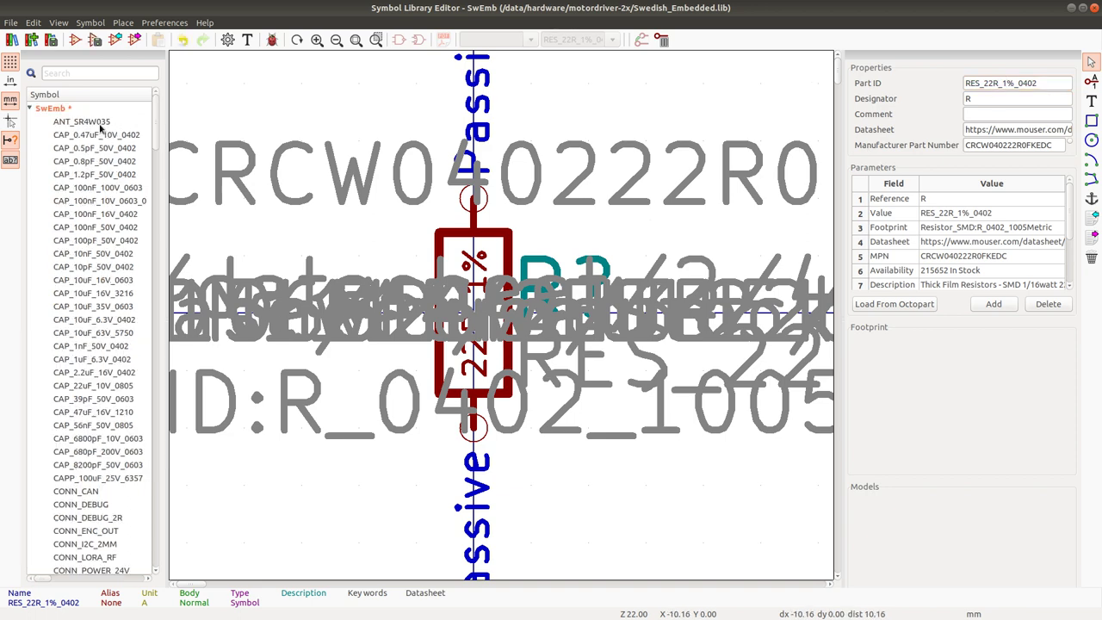
scroll(94, 273, down, 20)
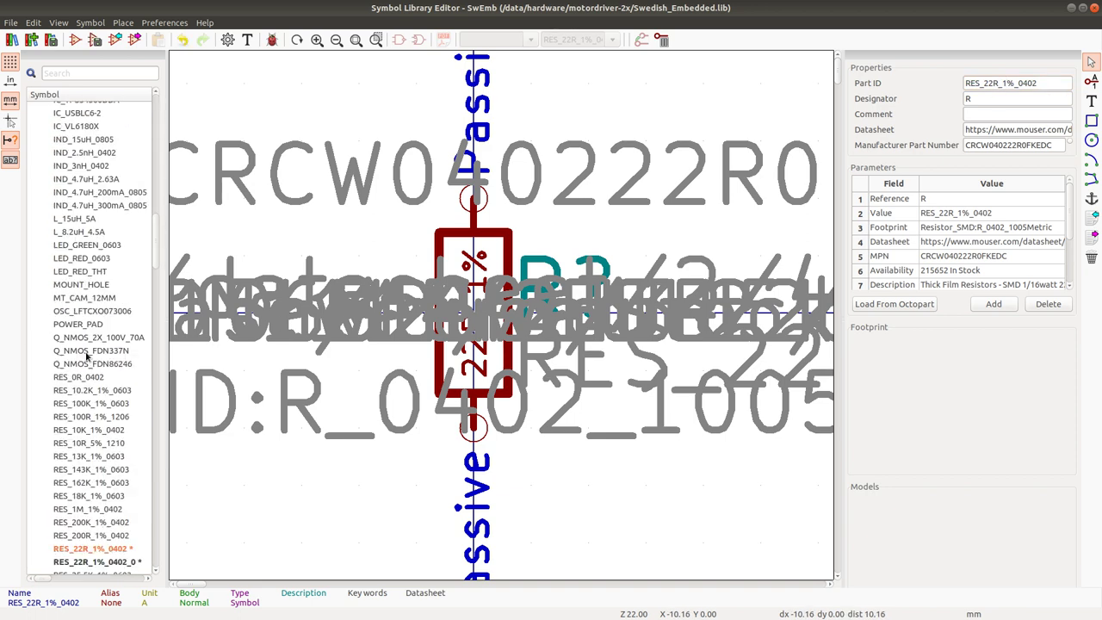
double_click(96, 362)
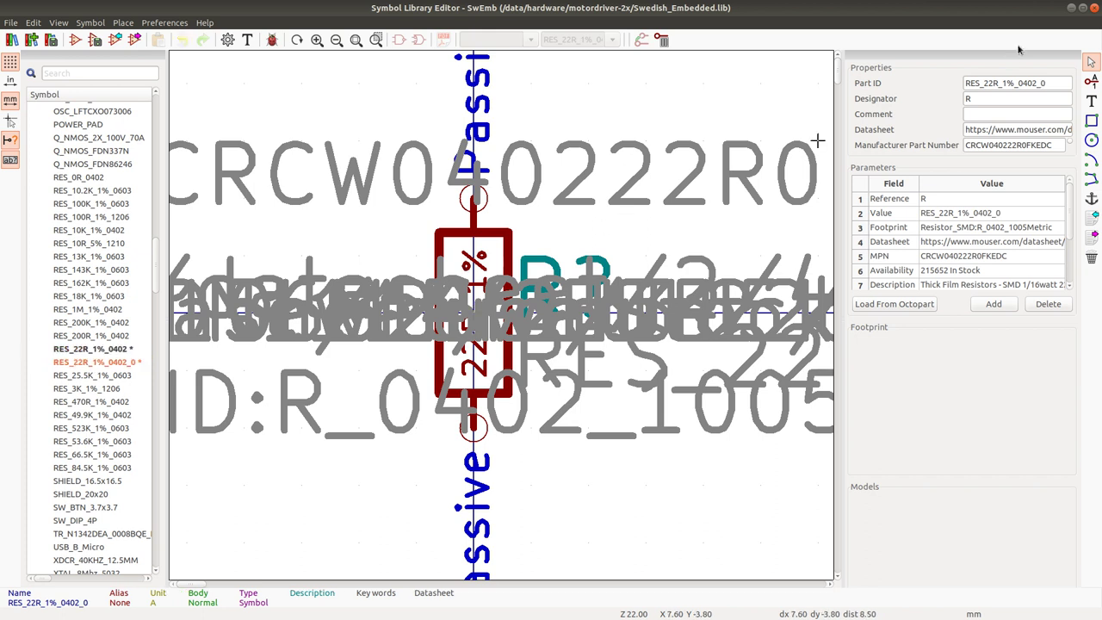
click(1051, 84)
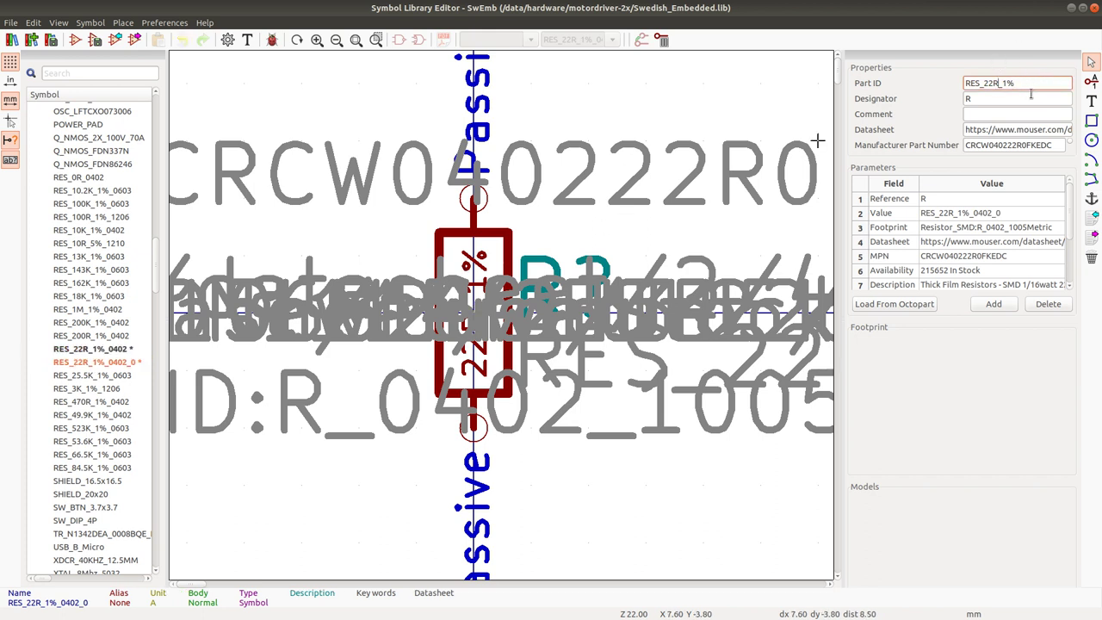
key(BackSpace)
key(BackSpace)
key(BackSpace)
text(1mOhm)
Set the new resistor symbol's manufacturer part number to the copied CSS2H-3920R-1L00FE.
double_click(1011, 145)
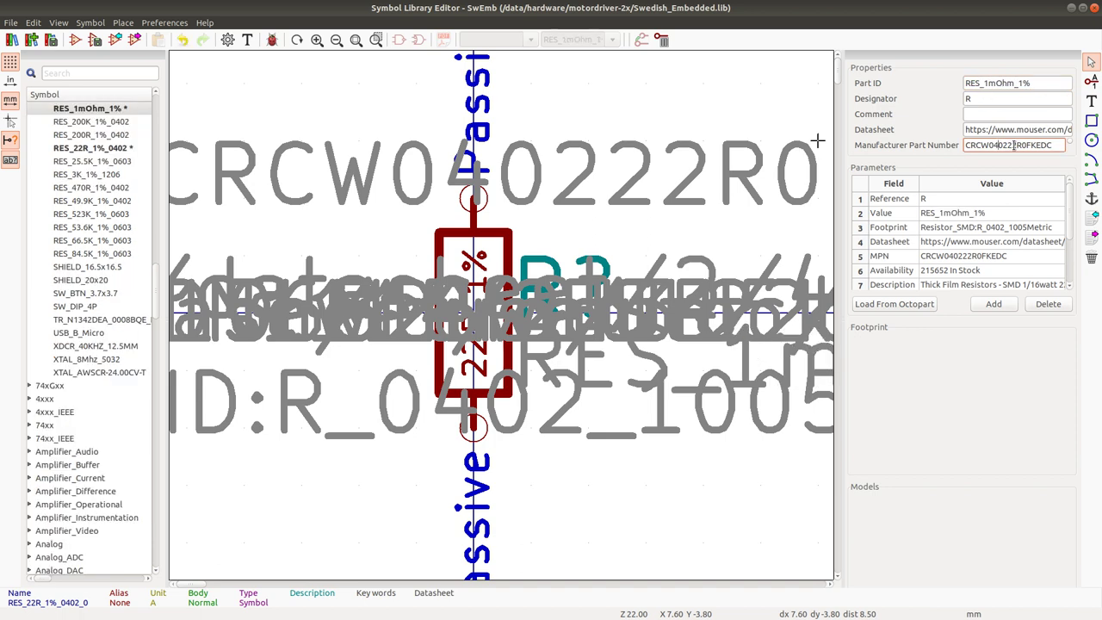
key(ctrl+v)
key(Return)
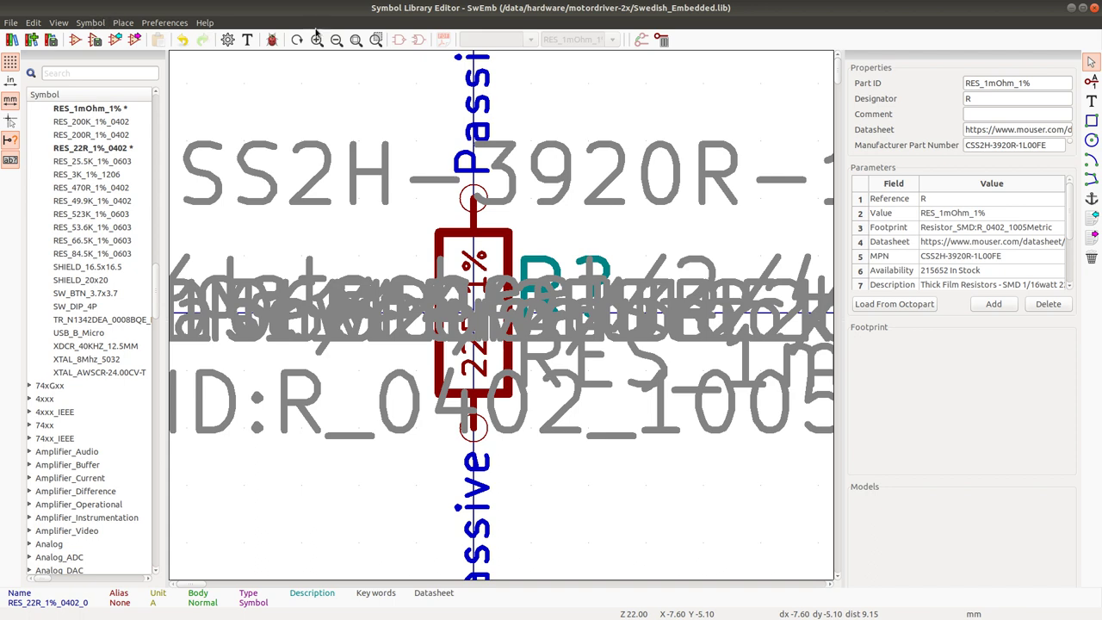
Clear the Vendor value in the RES_1mOhm_1% symbol's field properties and apply the change.
click(247, 40)
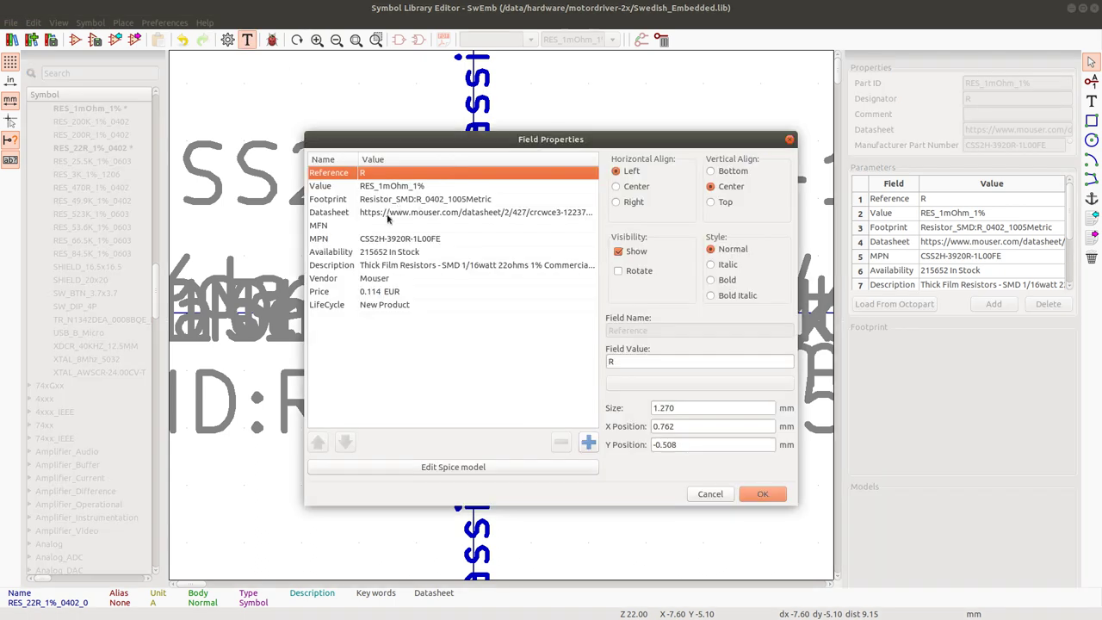
click(380, 279)
click(561, 442)
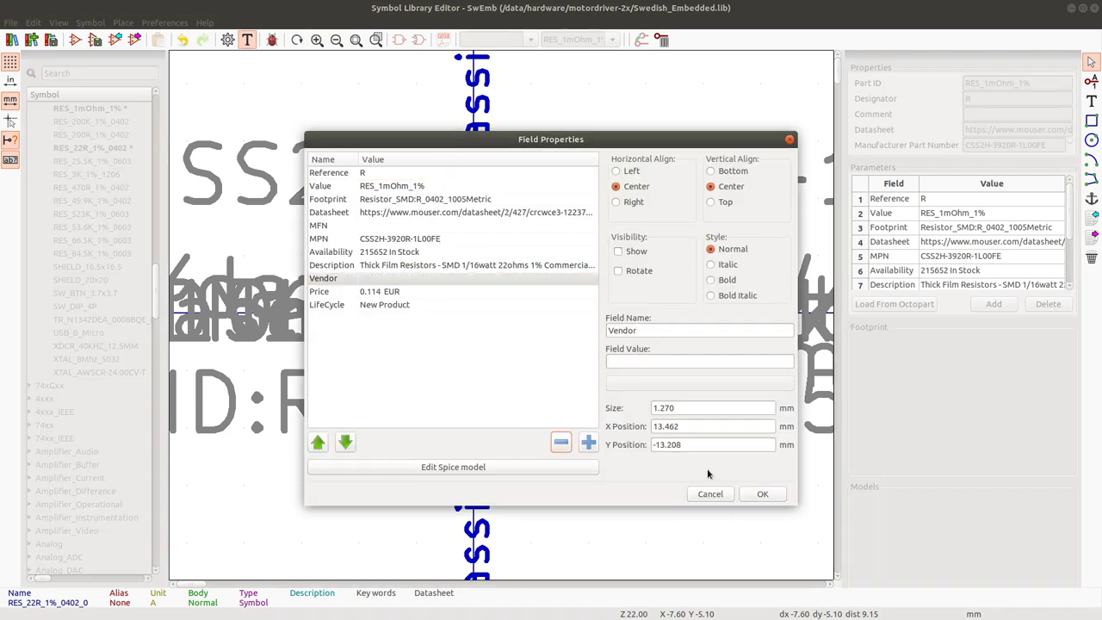
click(763, 494)
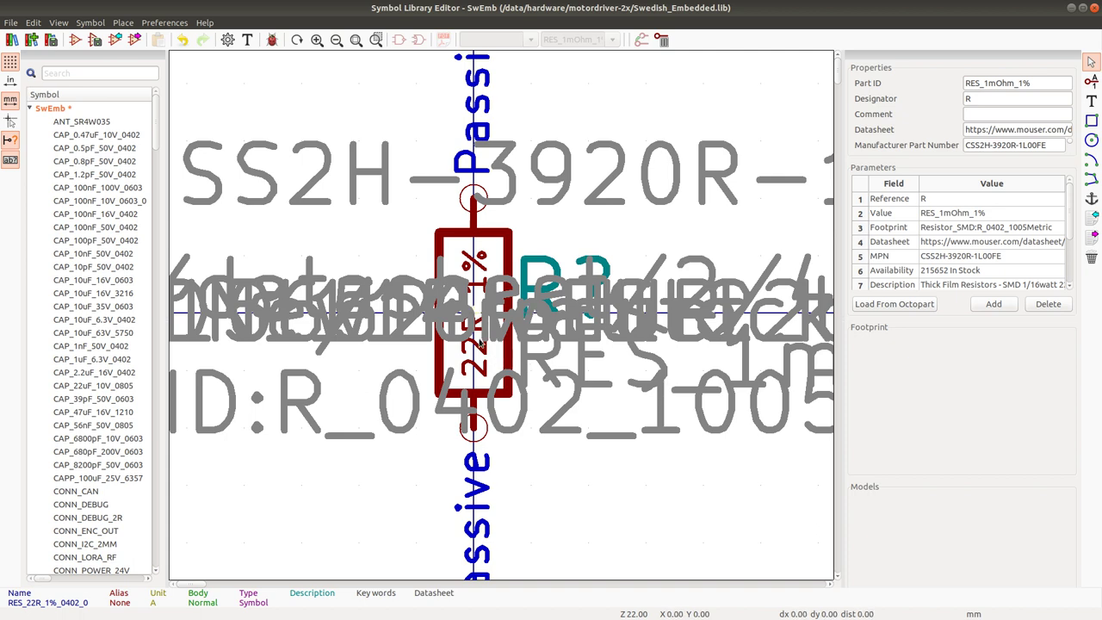
Change the graphic text inside the RES_1mOhm_1% resistor body to "1m 8W 1%".
right_click(481, 342)
click(508, 386)
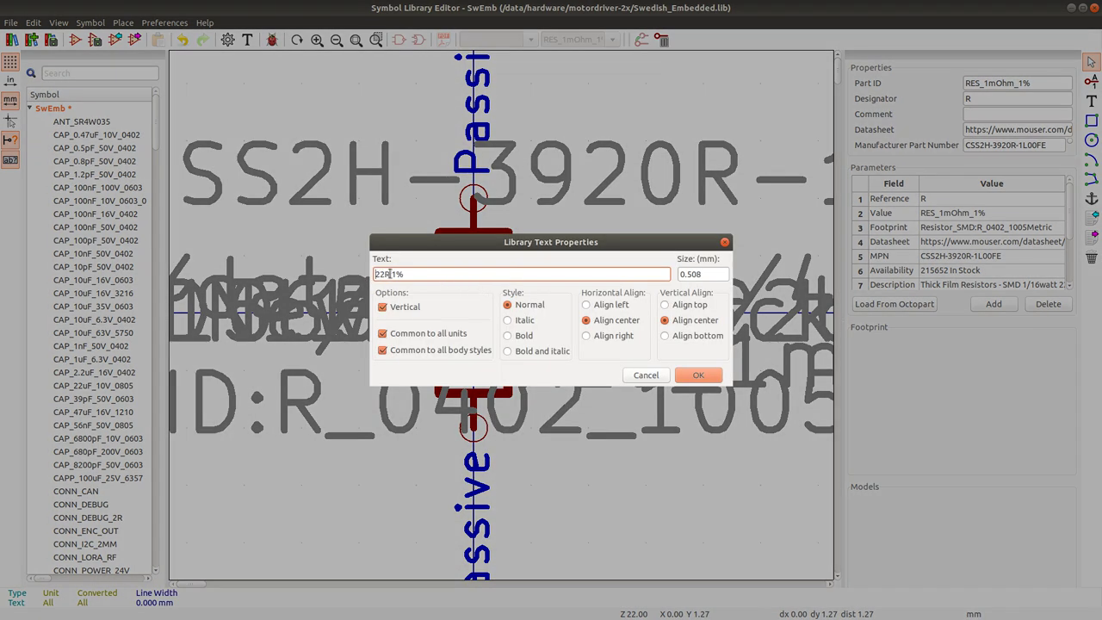
double_click(390, 274)
text(1m 8W)
key(Return)
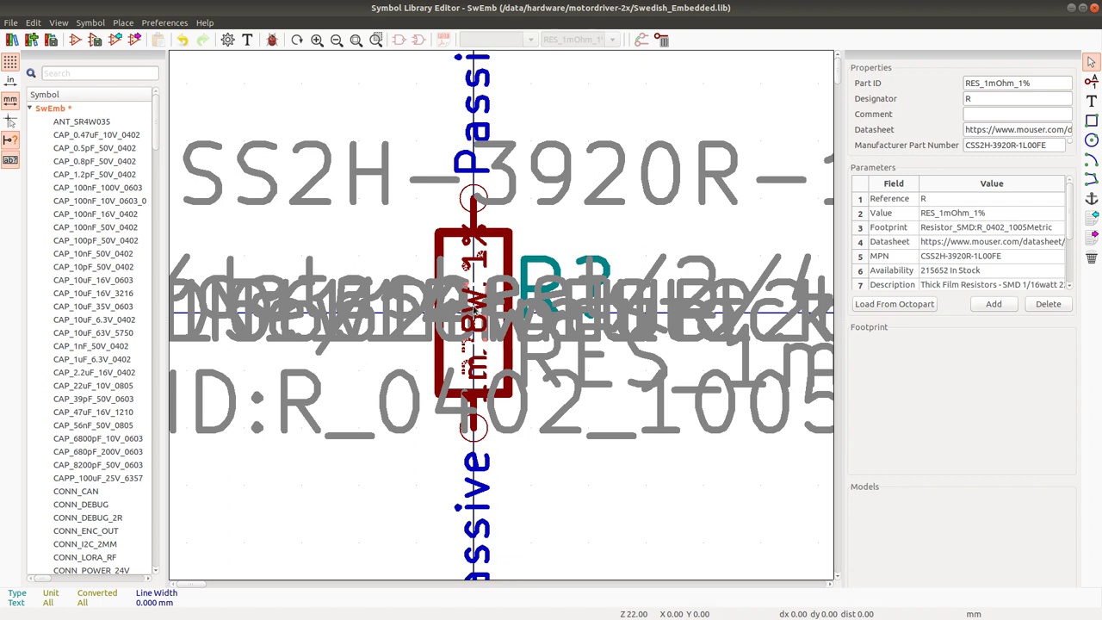
Set the graphic text inside the resistor body to "1mR 1%" and save the symbol library.
click(474, 308)
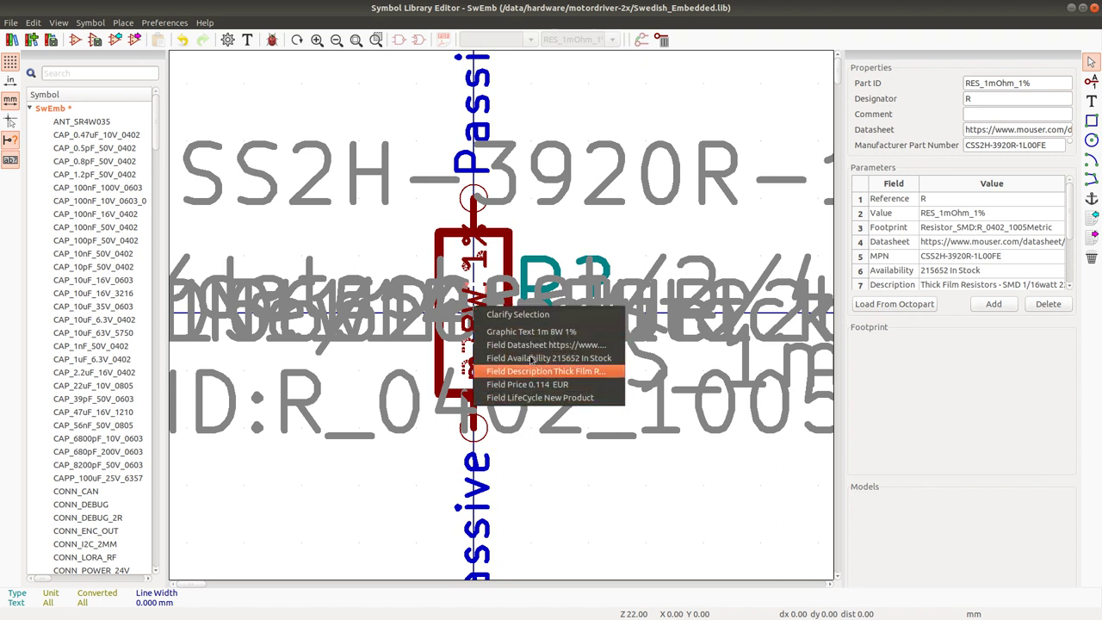
click(531, 331)
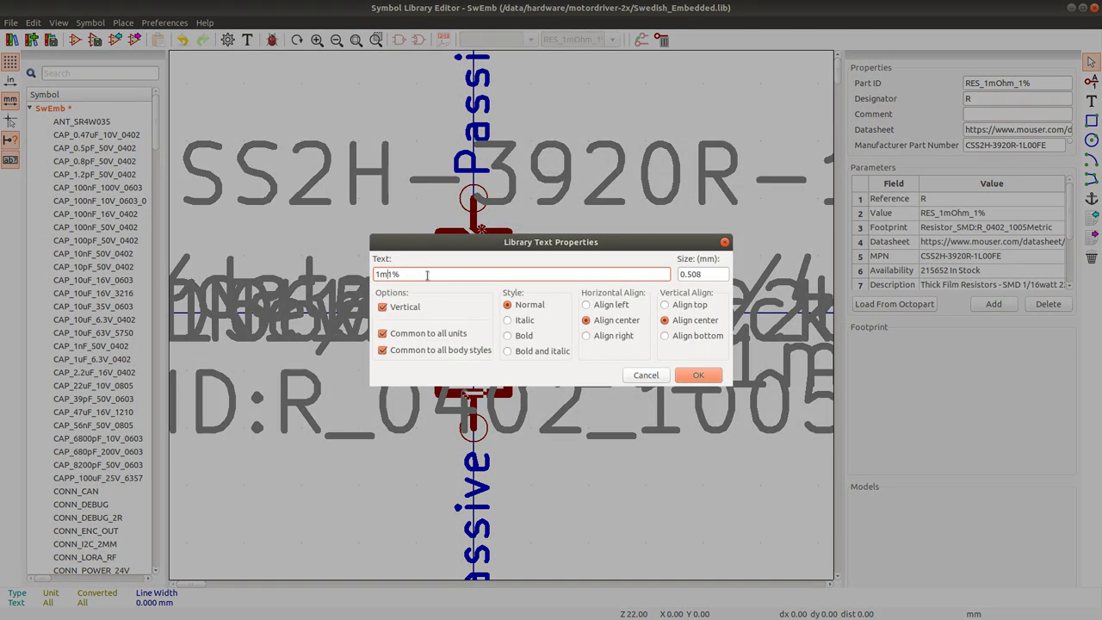
key(Return)
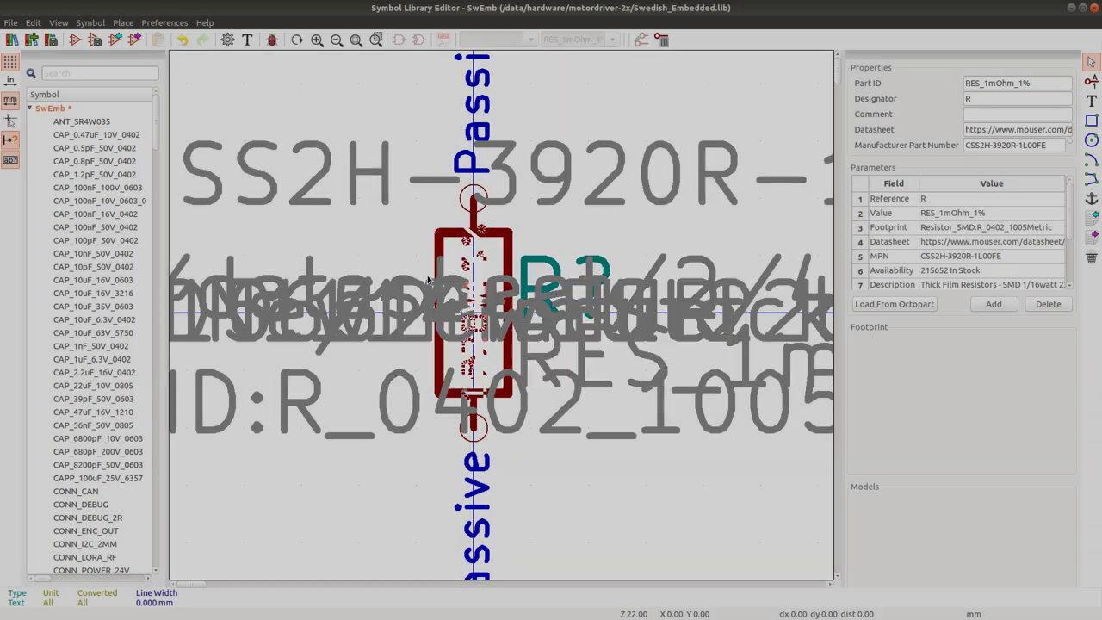
key(ctrl+s)
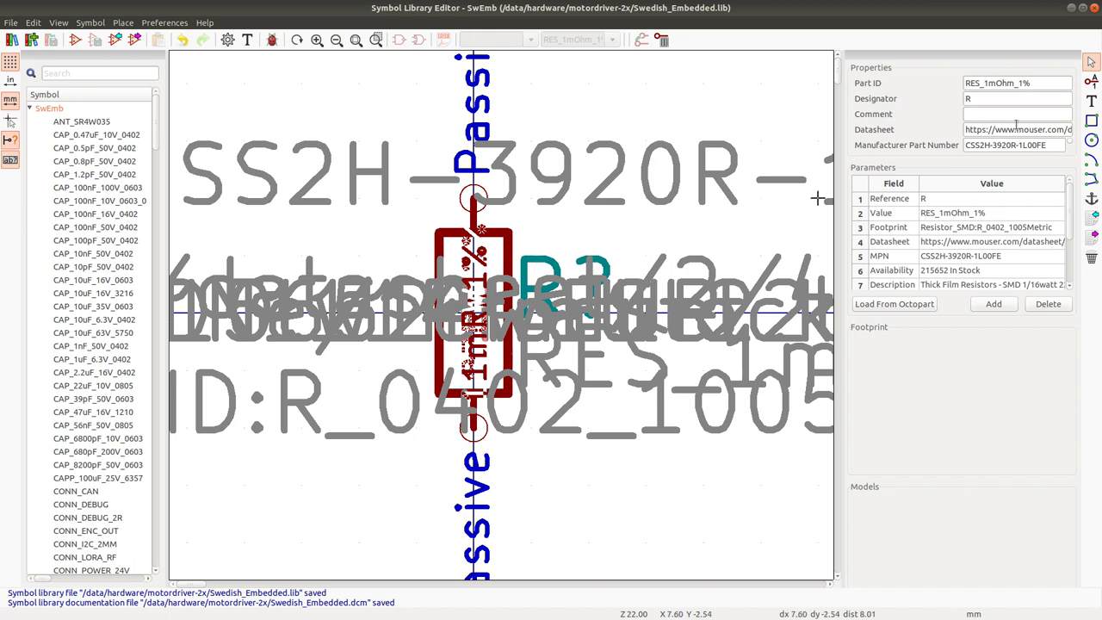
Set the RES_1mOhm_1% symbol's Comment to 8W and return to the schematic.
click(984, 115)
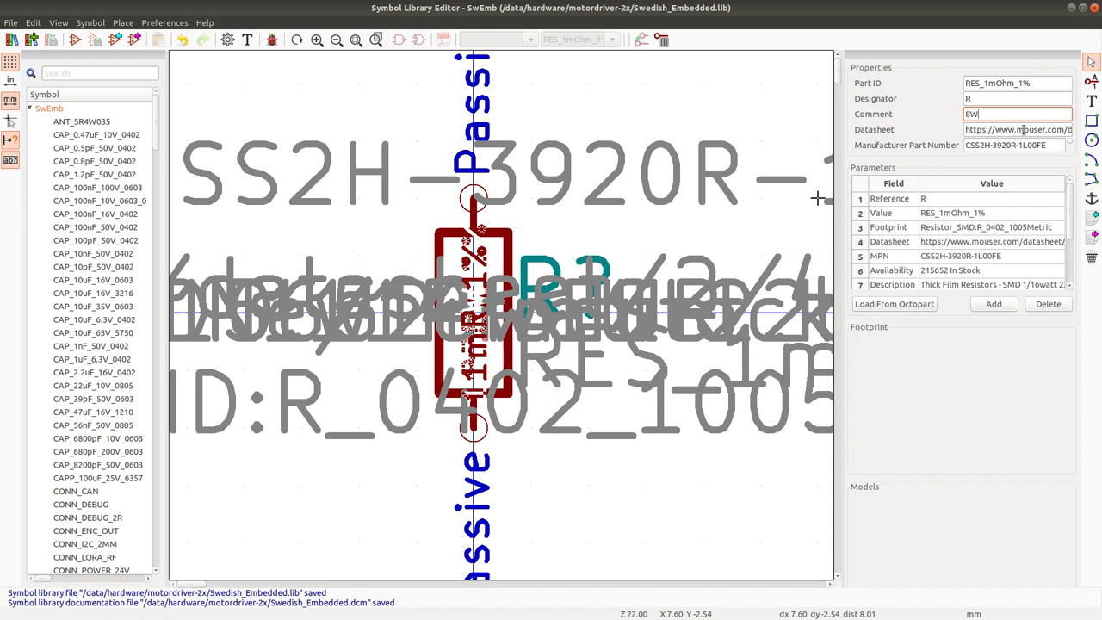
text(8W)
key(Return)
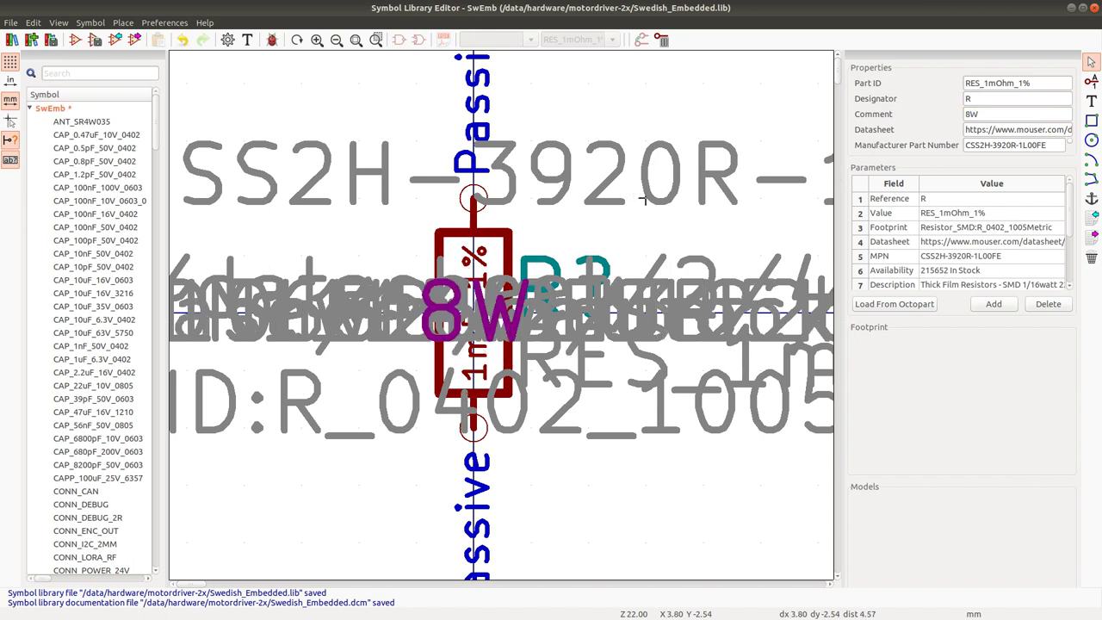
click(1092, 9)
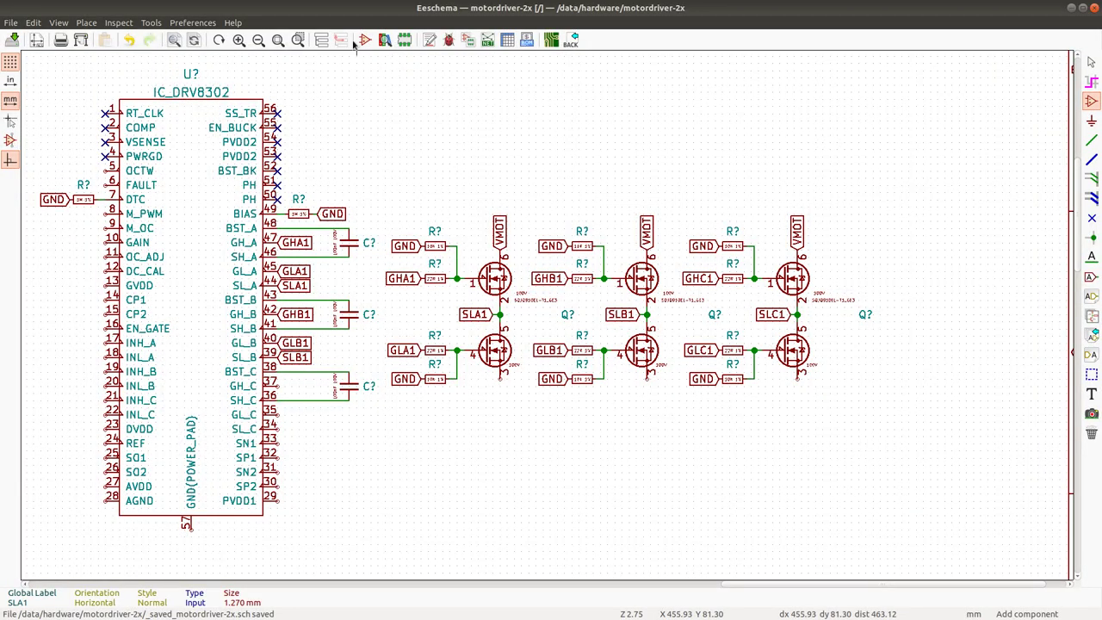
Look up the new 1 mOhm resistor's name among the SwEmb library symbols and return to the schematic.
key(ctrl+e)
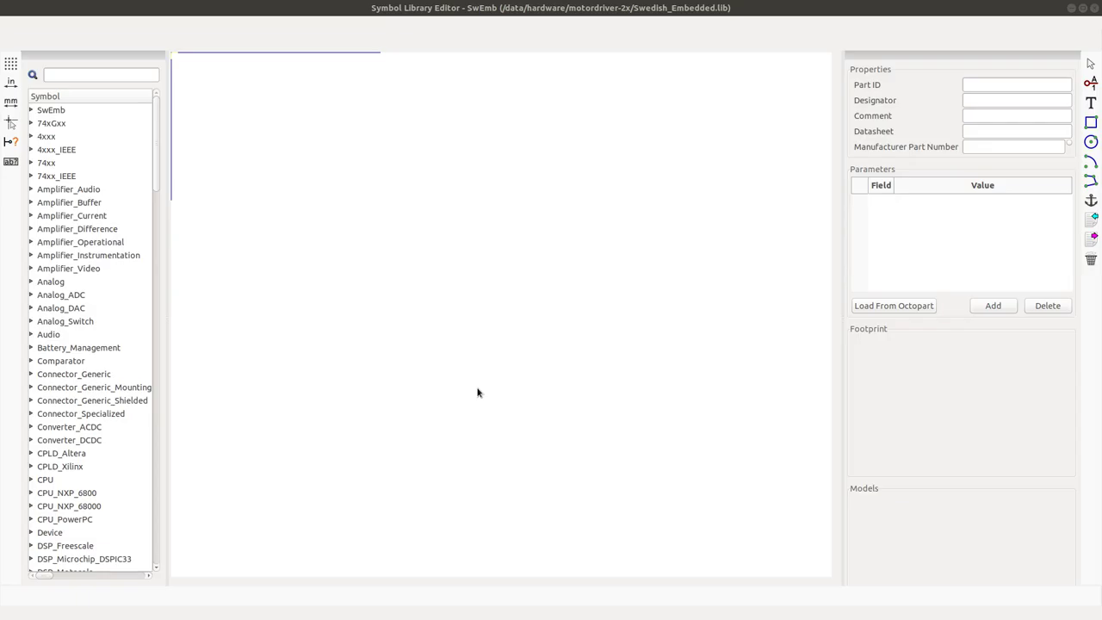
double_click(59, 109)
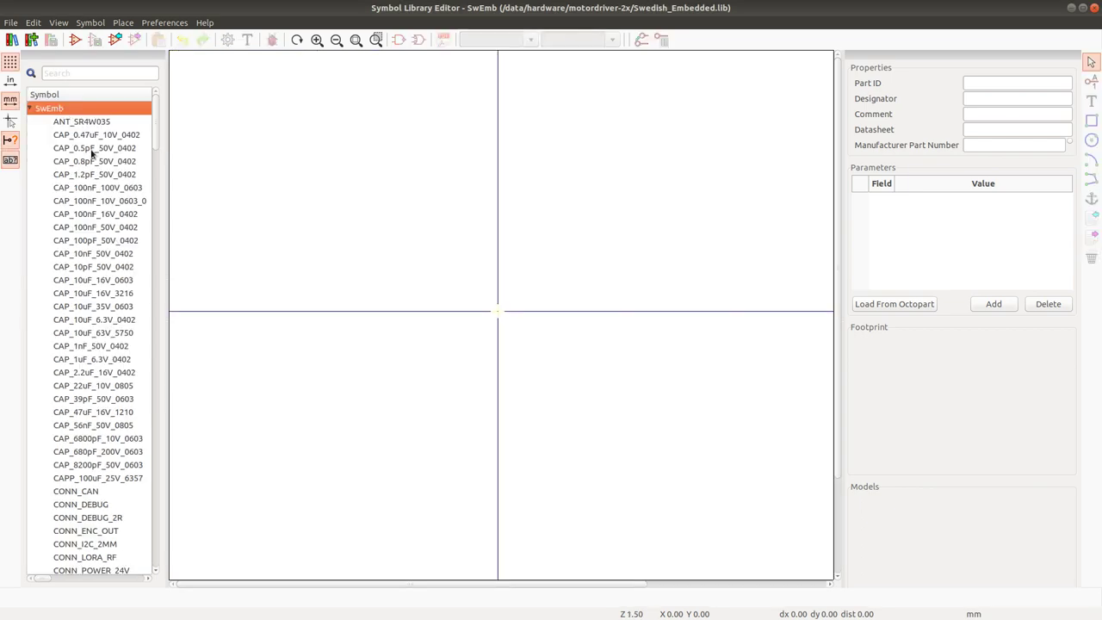
drag(157, 133, 159, 289)
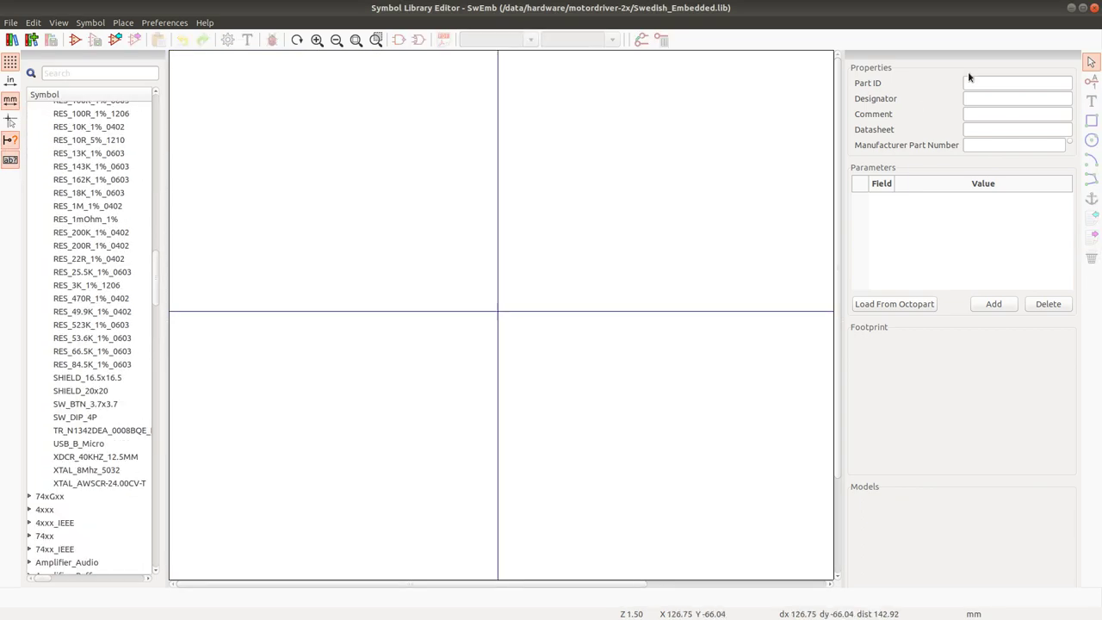
click(1094, 7)
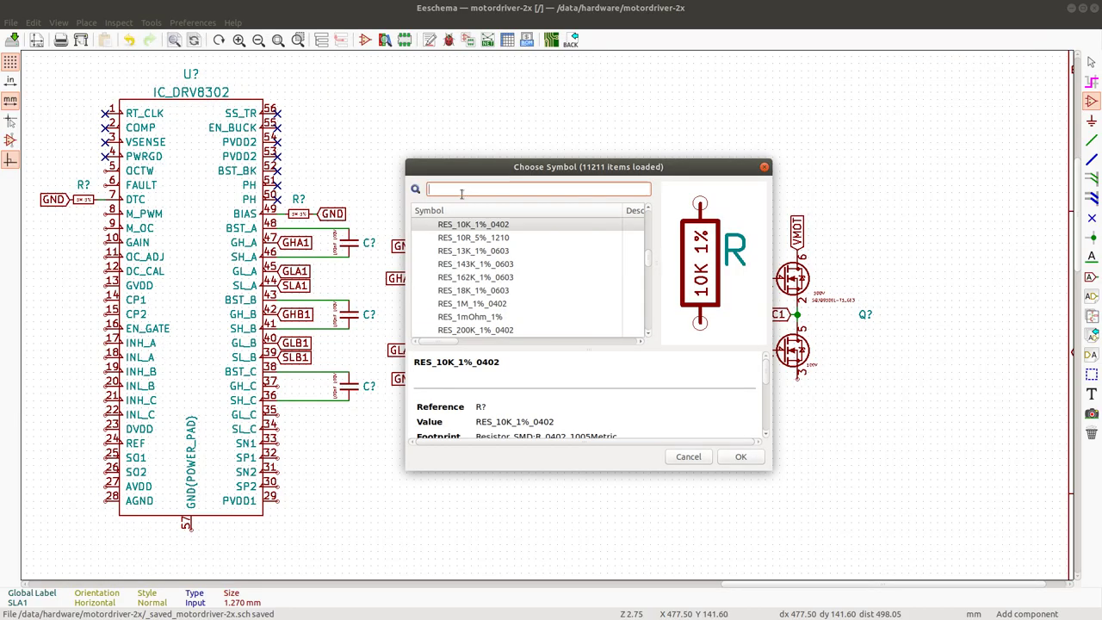
Find the RES_1mOhm_1% symbol and place it below the low-side MOSFET of the SLA1 half-bridge.
text(1mR)
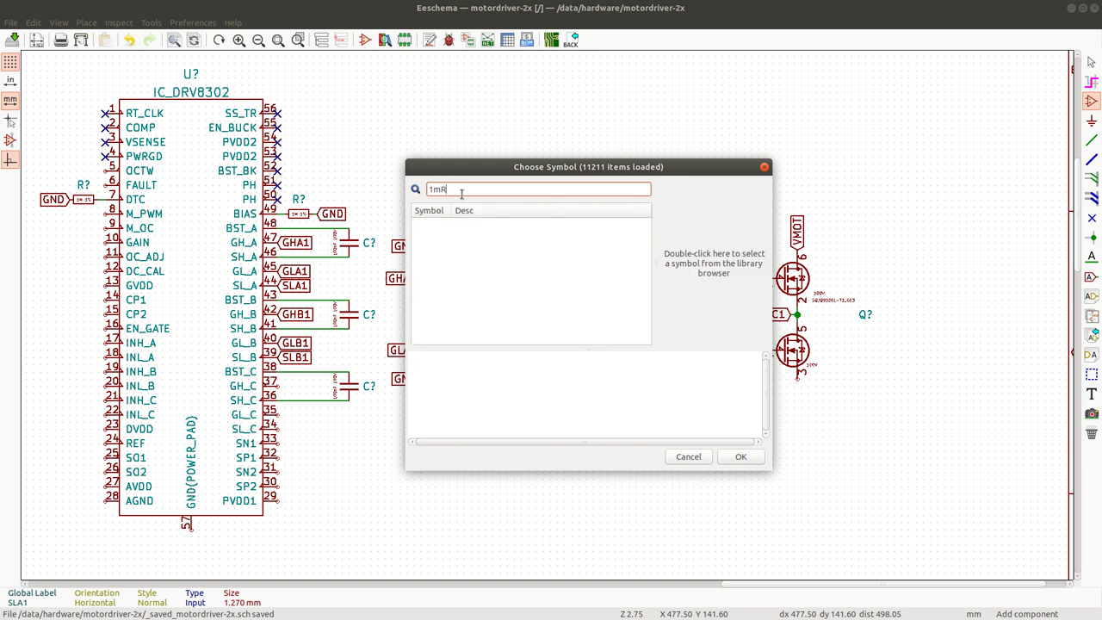
click(689, 456)
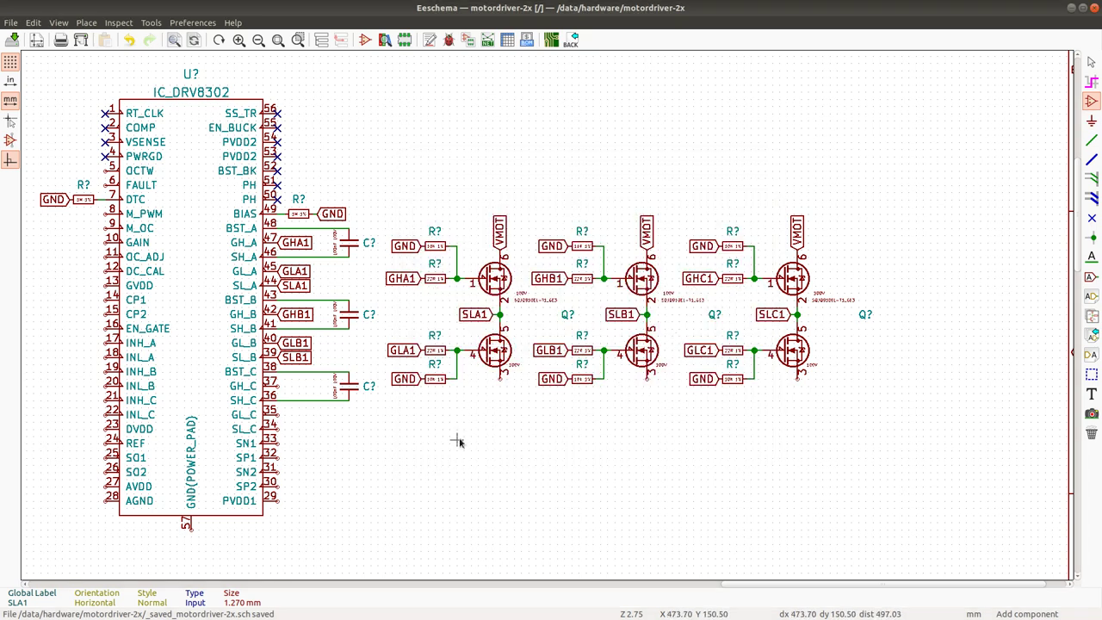
click(510, 406)
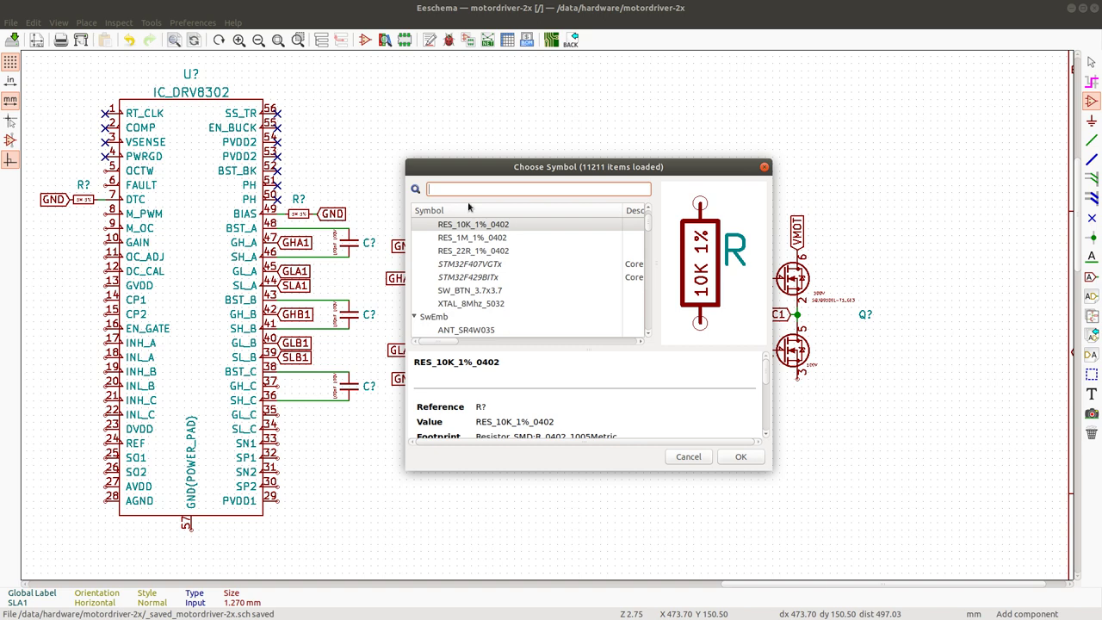
text(1mR)
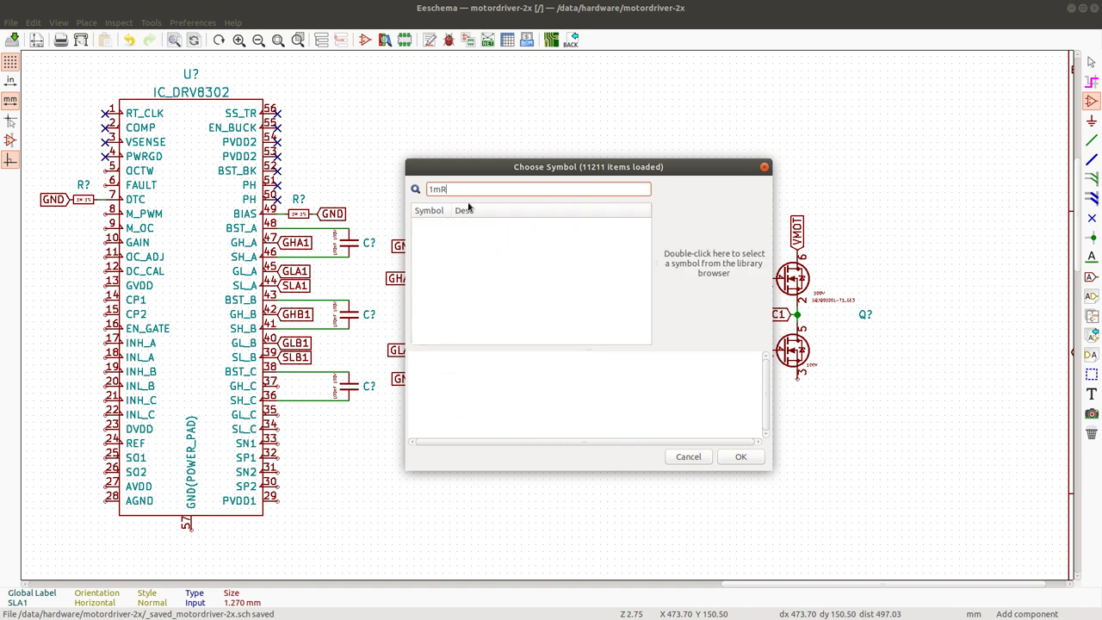
drag(451, 187, 423, 191)
text(1mO)
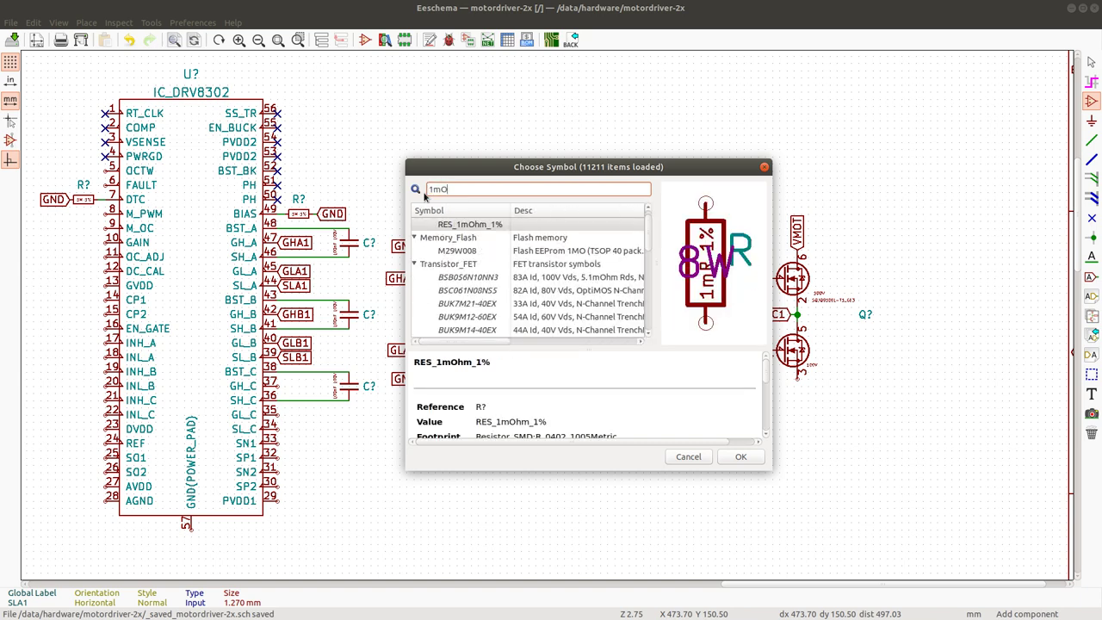
double_click(473, 225)
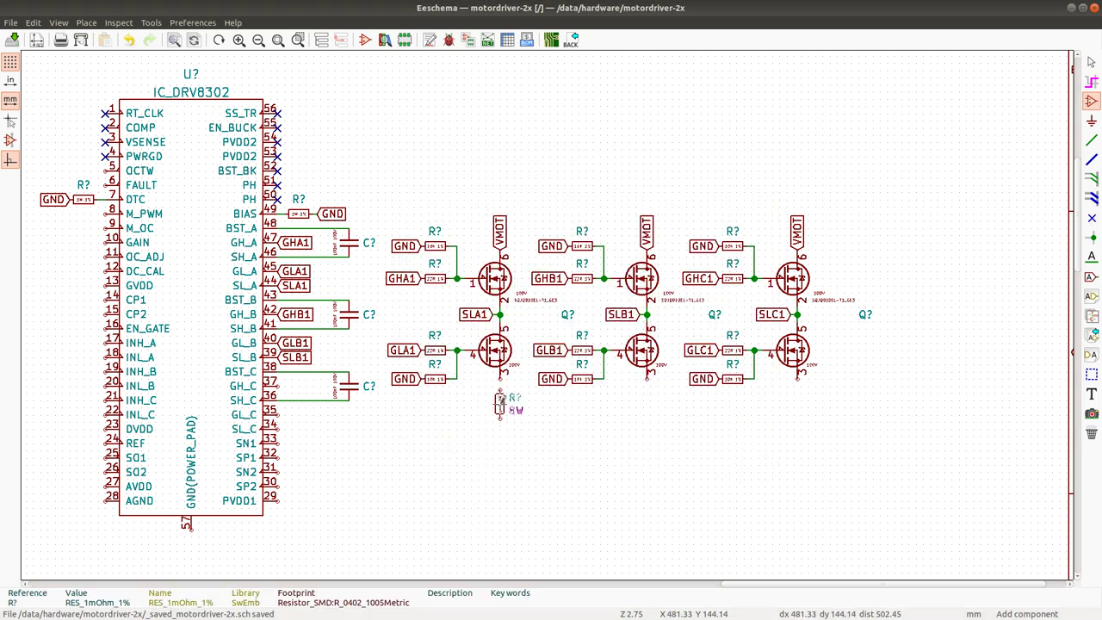
double_click(502, 409)
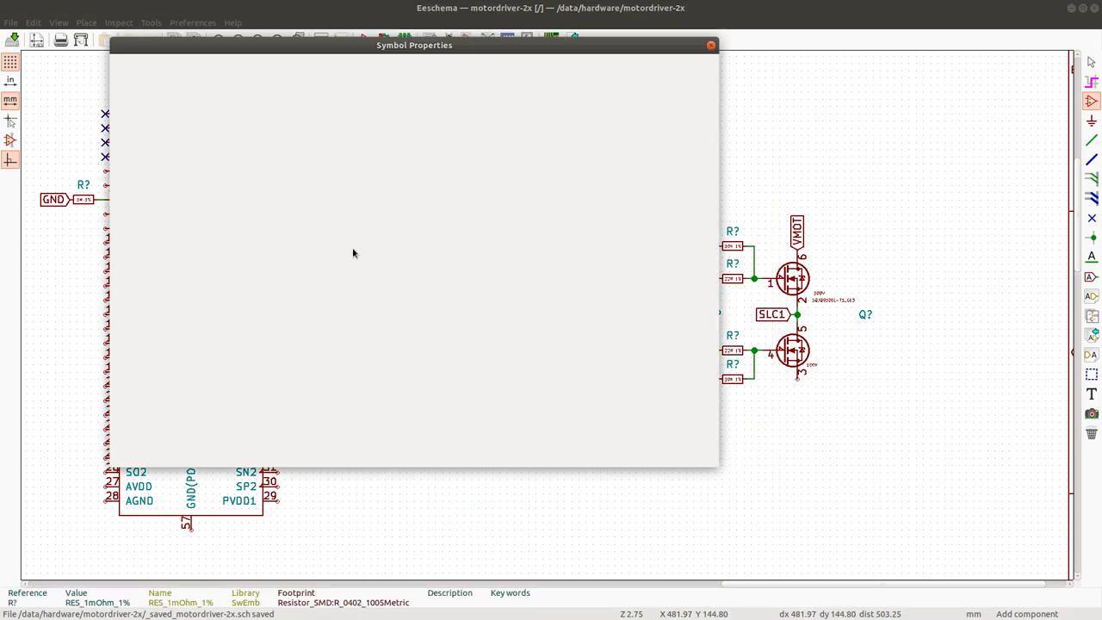
click(711, 45)
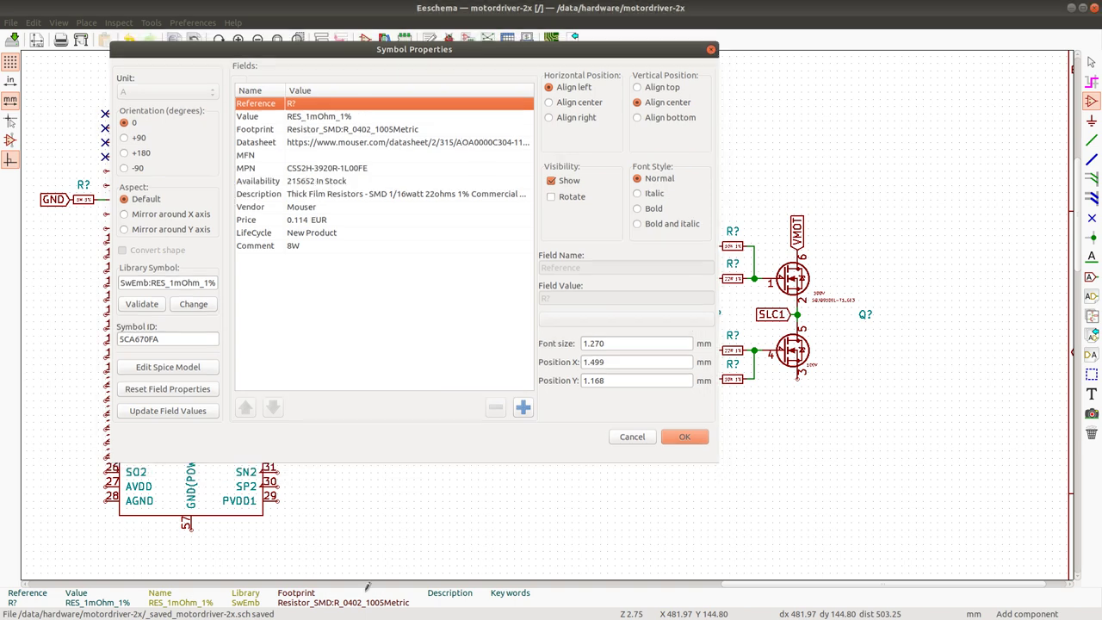
right_click(498, 394)
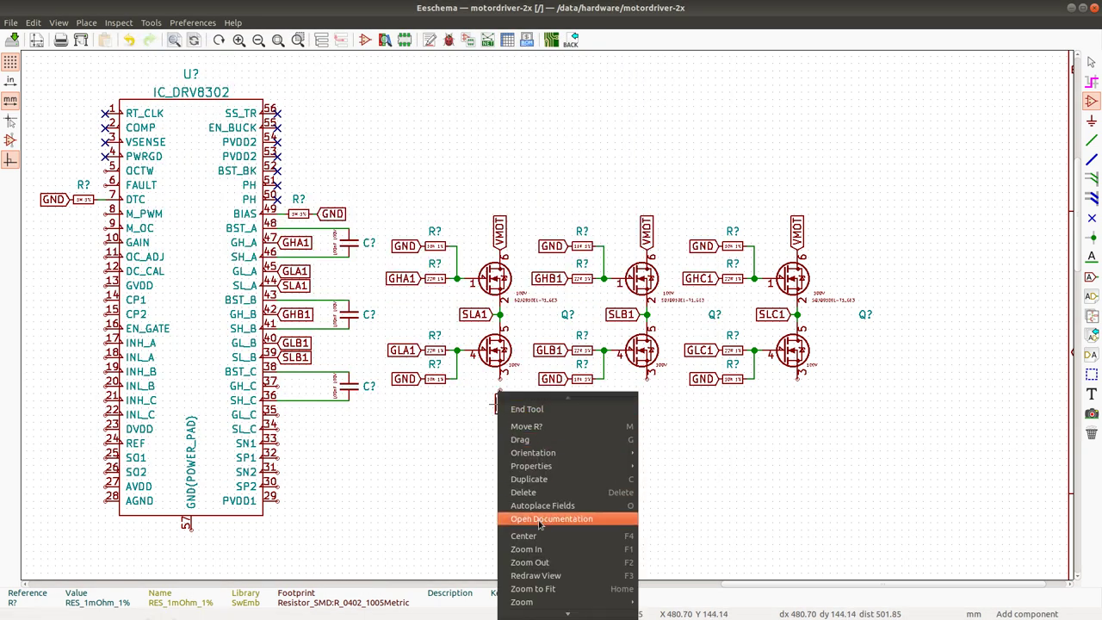
mouse_move(555, 466)
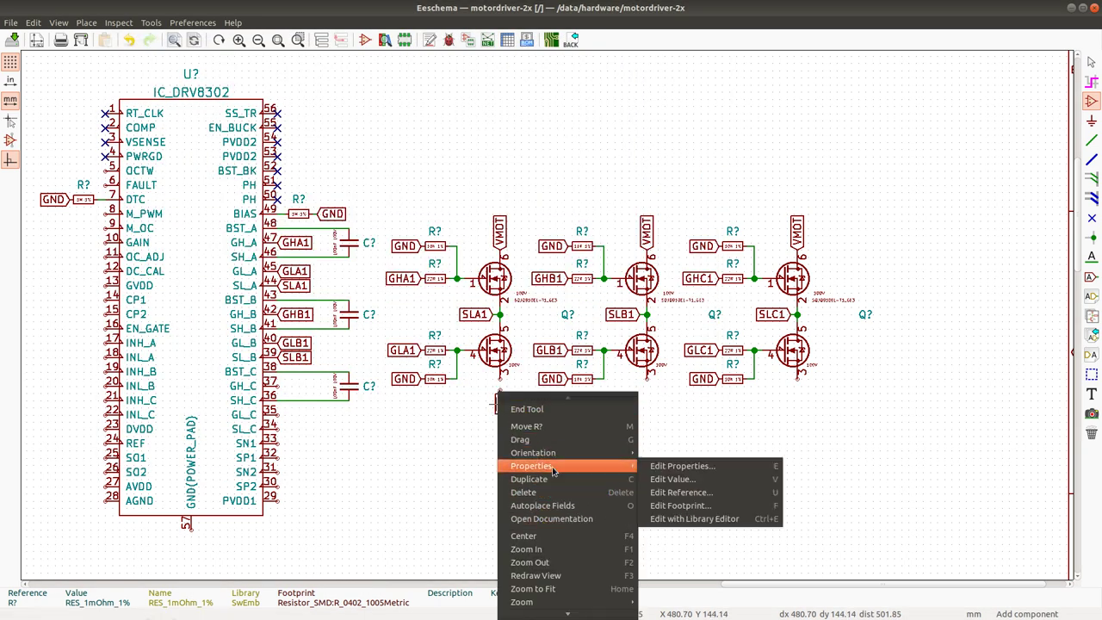
click(686, 514)
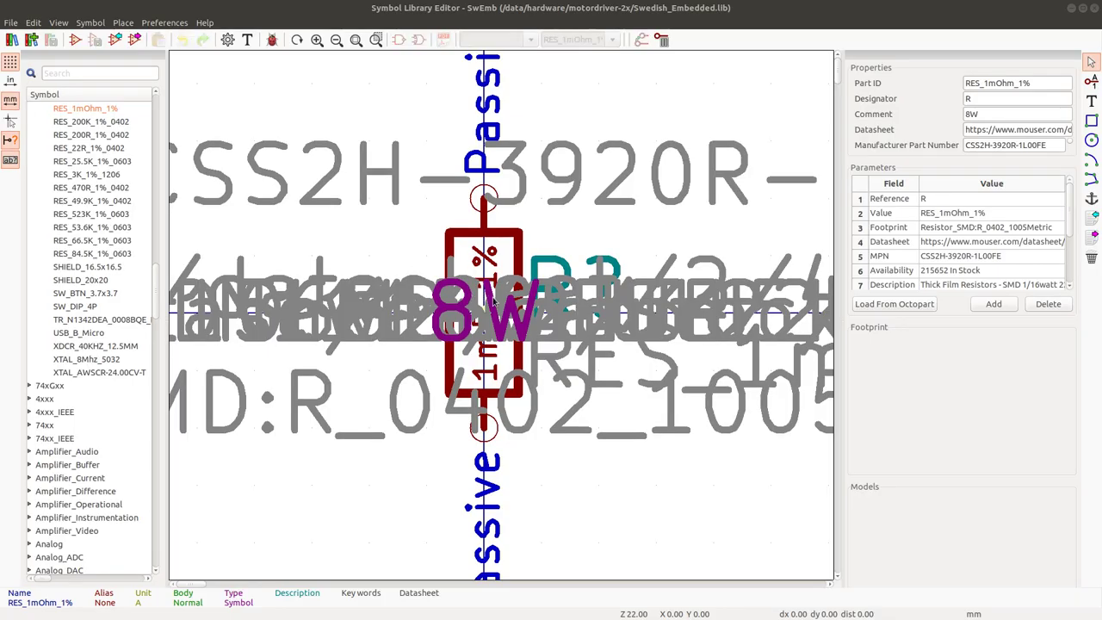
double_click(492, 301)
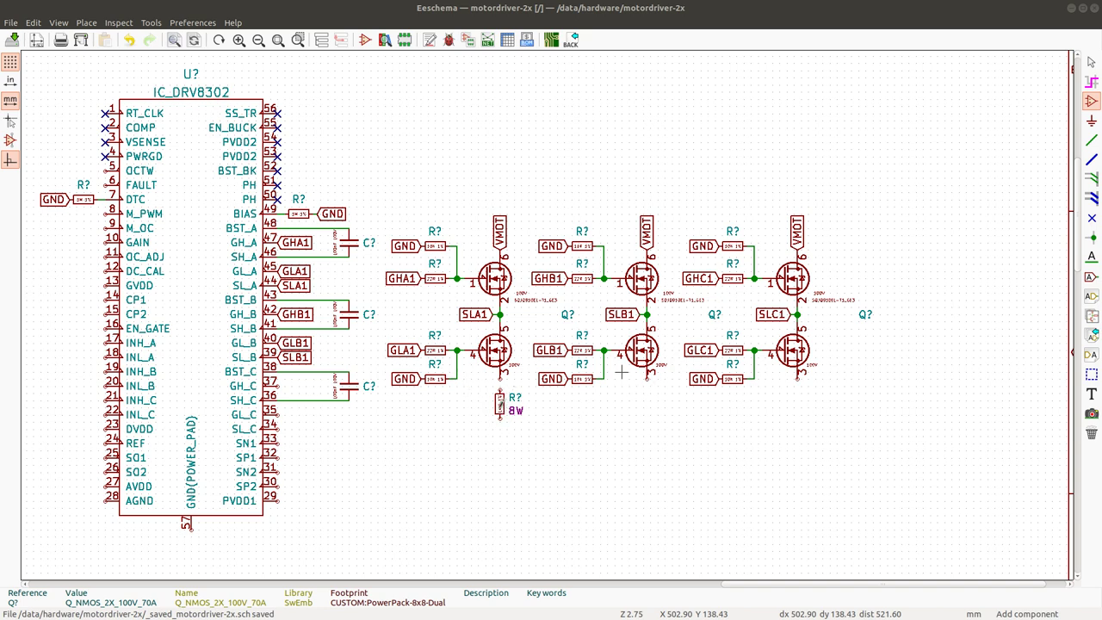
Open the placed shunt resistor's library symbol, hide its Comment field and save the library.
right_click(499, 401)
mouse_move(563, 466)
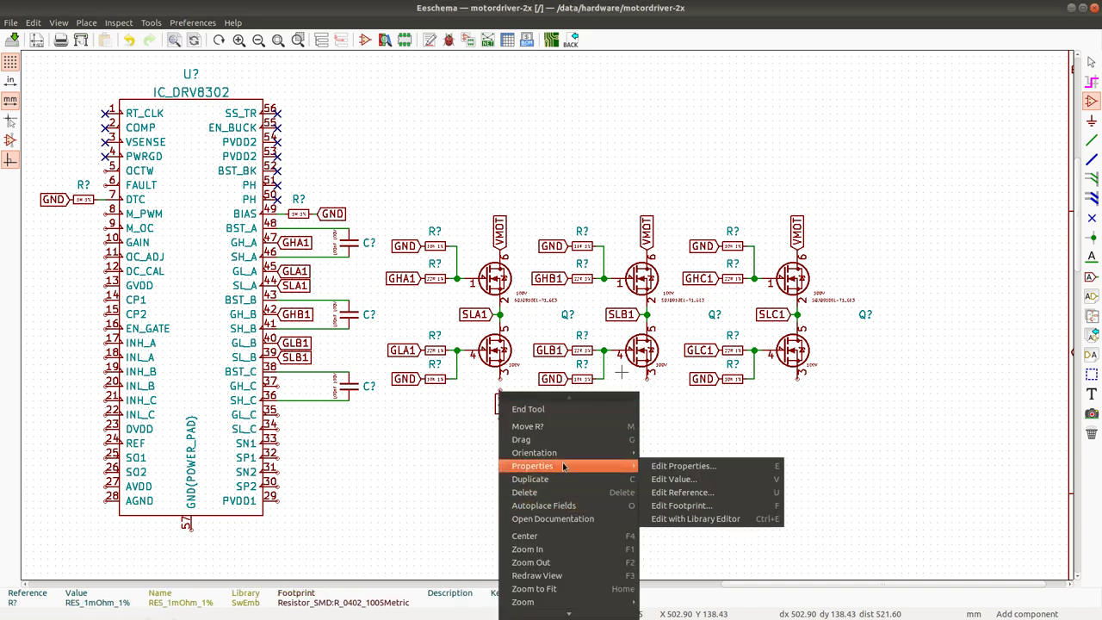
click(682, 519)
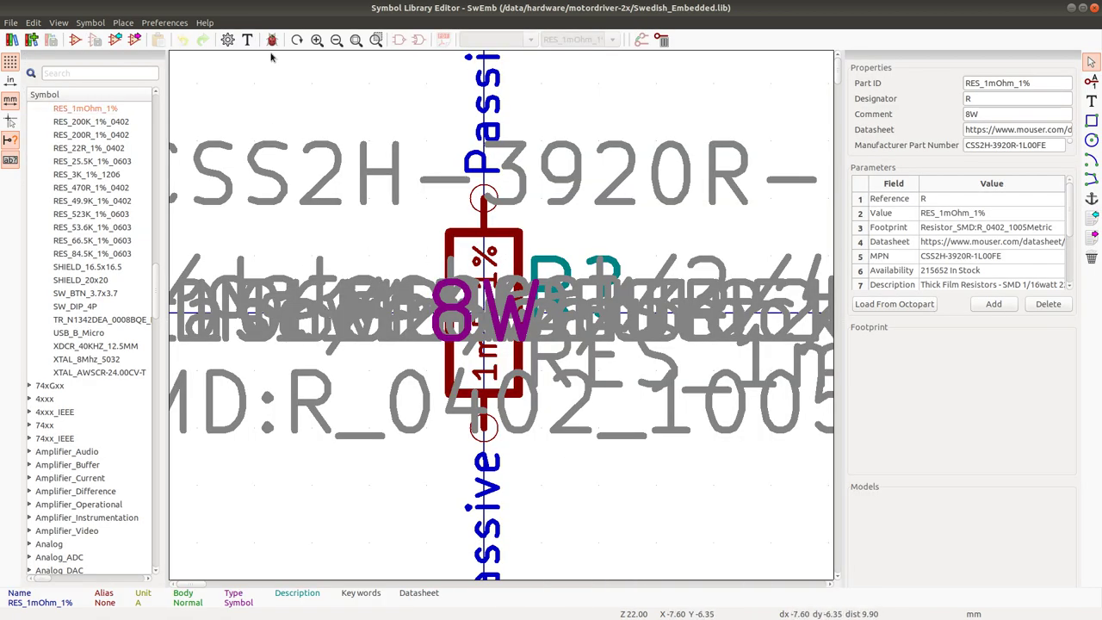
click(247, 40)
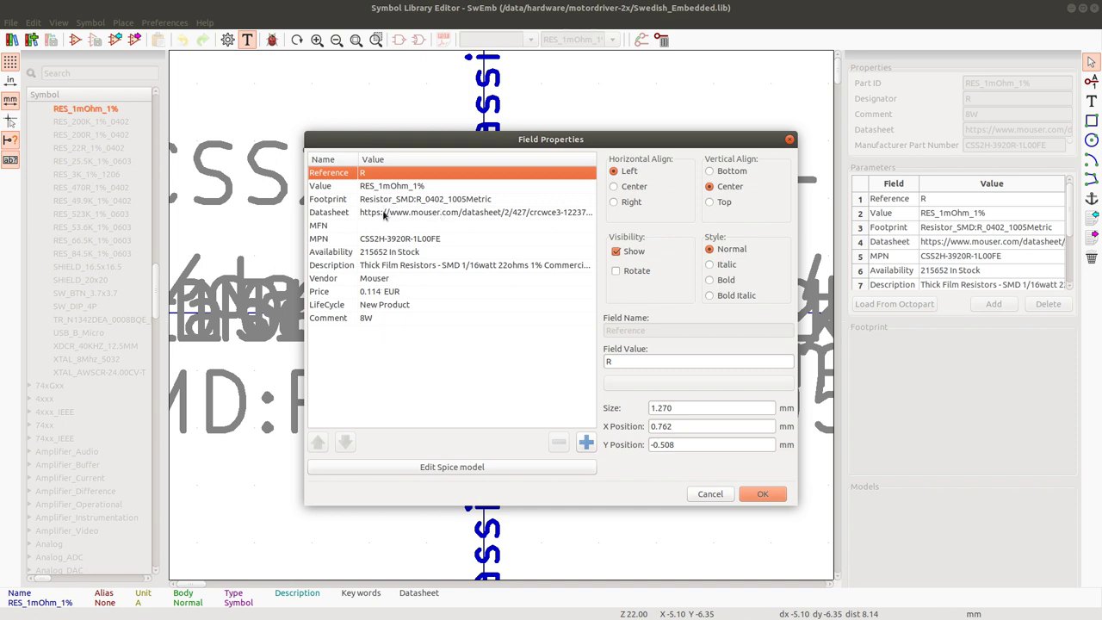
click(385, 321)
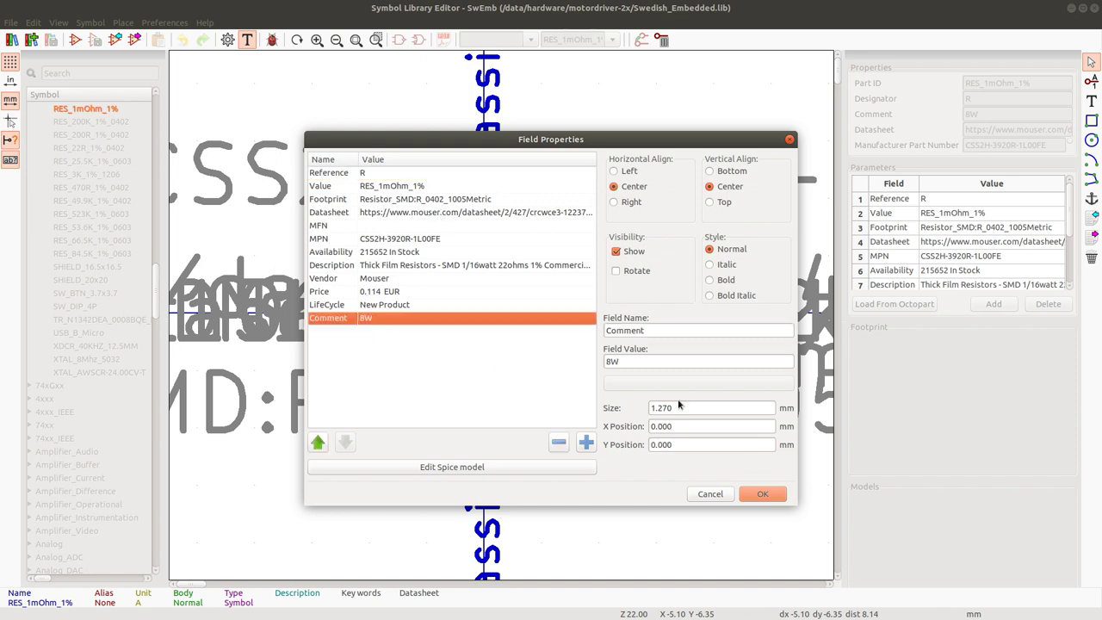
click(616, 251)
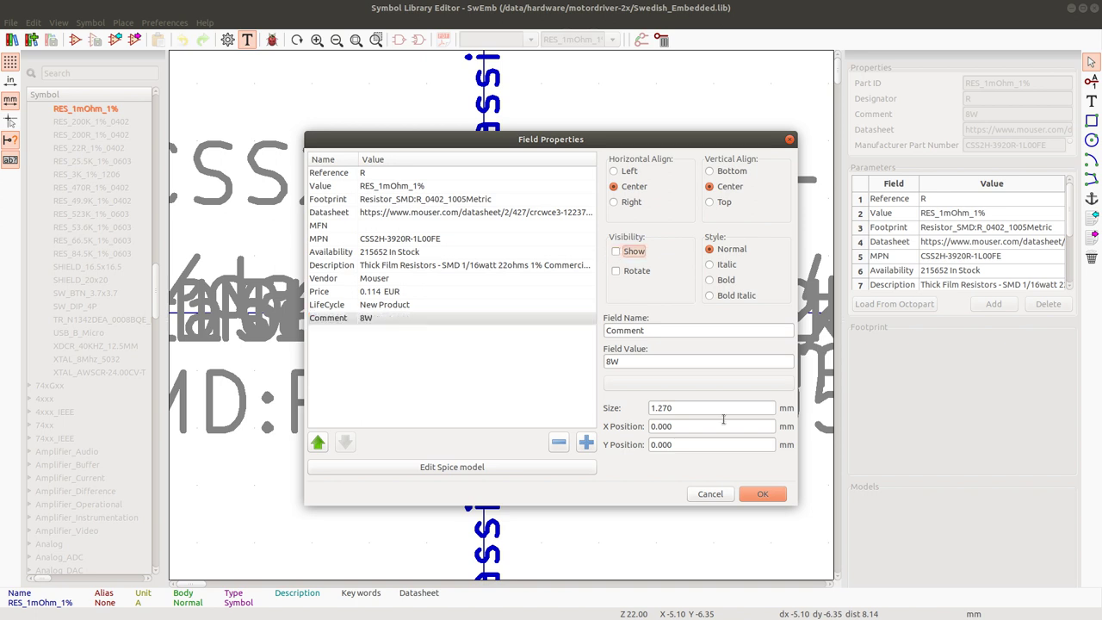
click(763, 494)
key(ctrl+s)
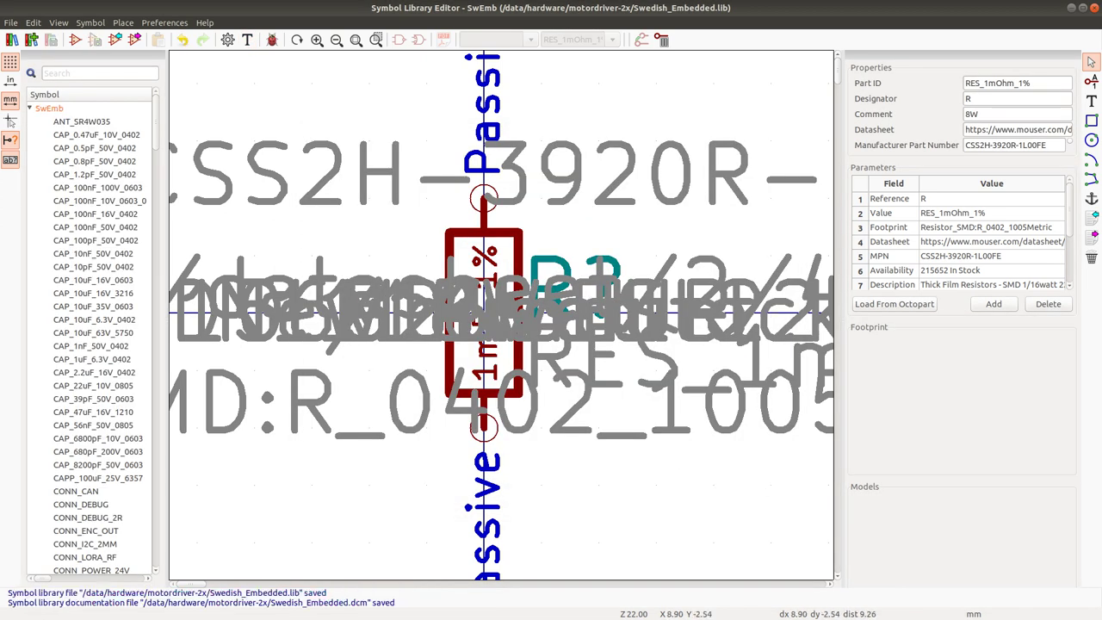
Return to the schematic and update the symbol field values from the library, leaving out Reference.
click(1094, 7)
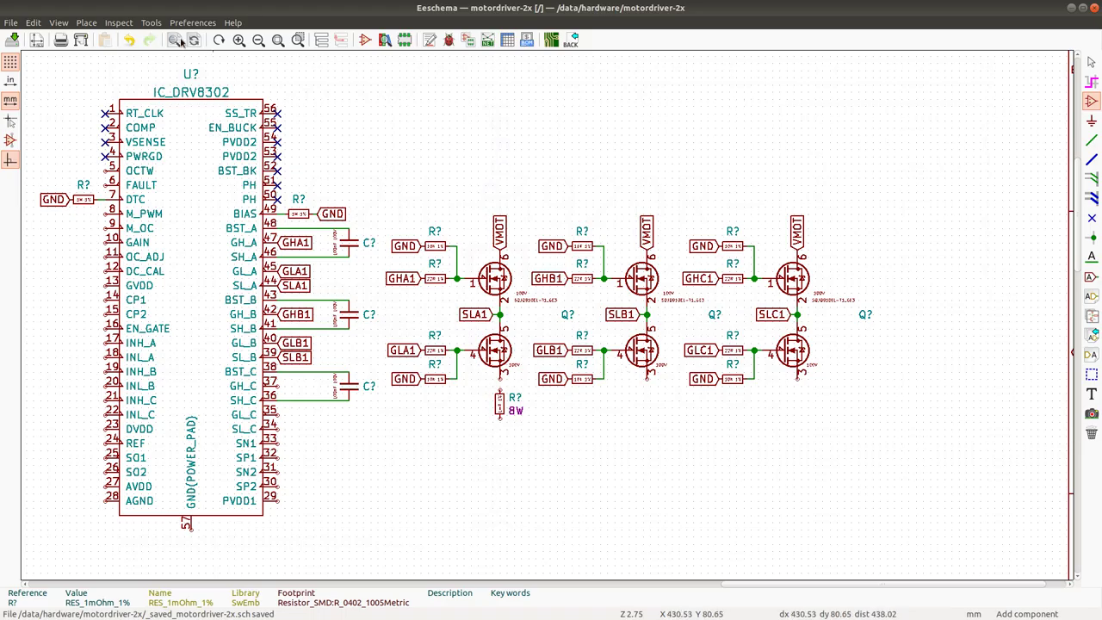
click(143, 23)
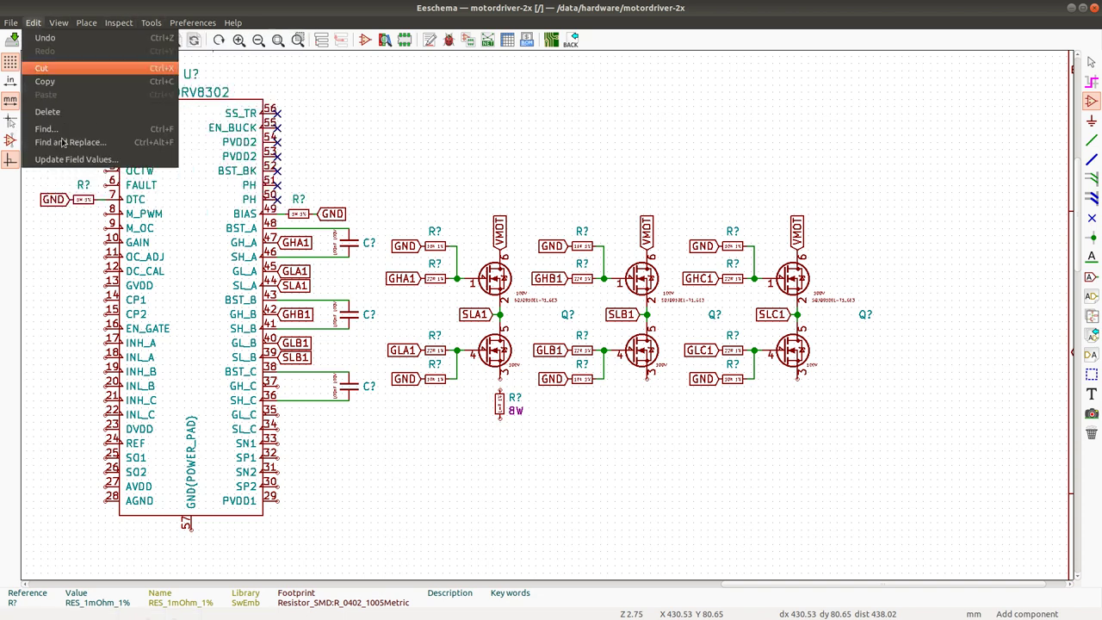
click(66, 159)
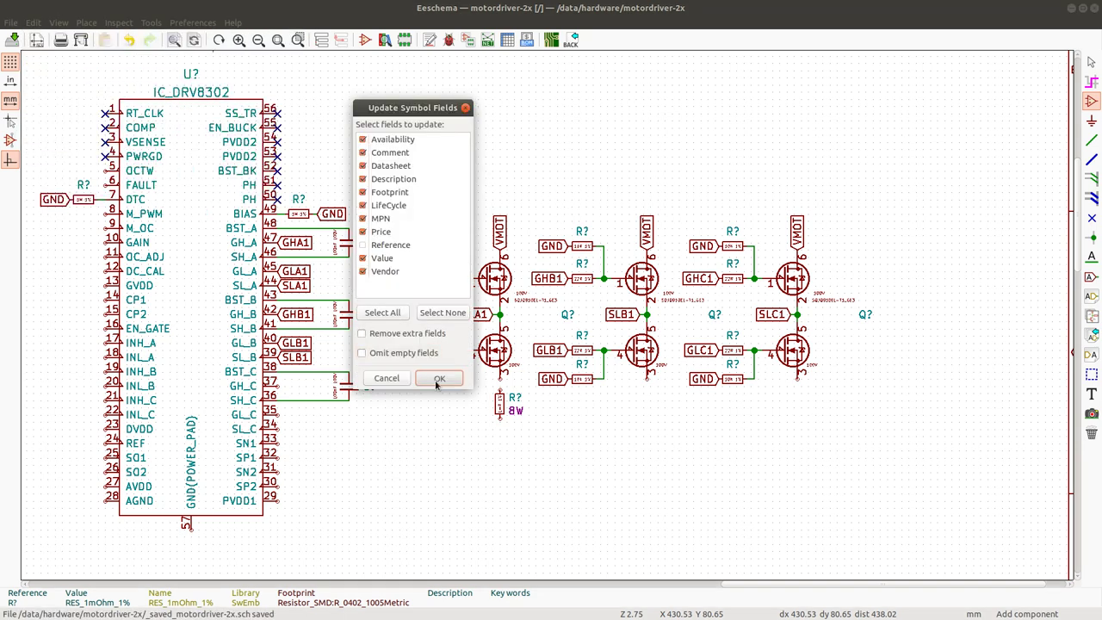
click(440, 375)
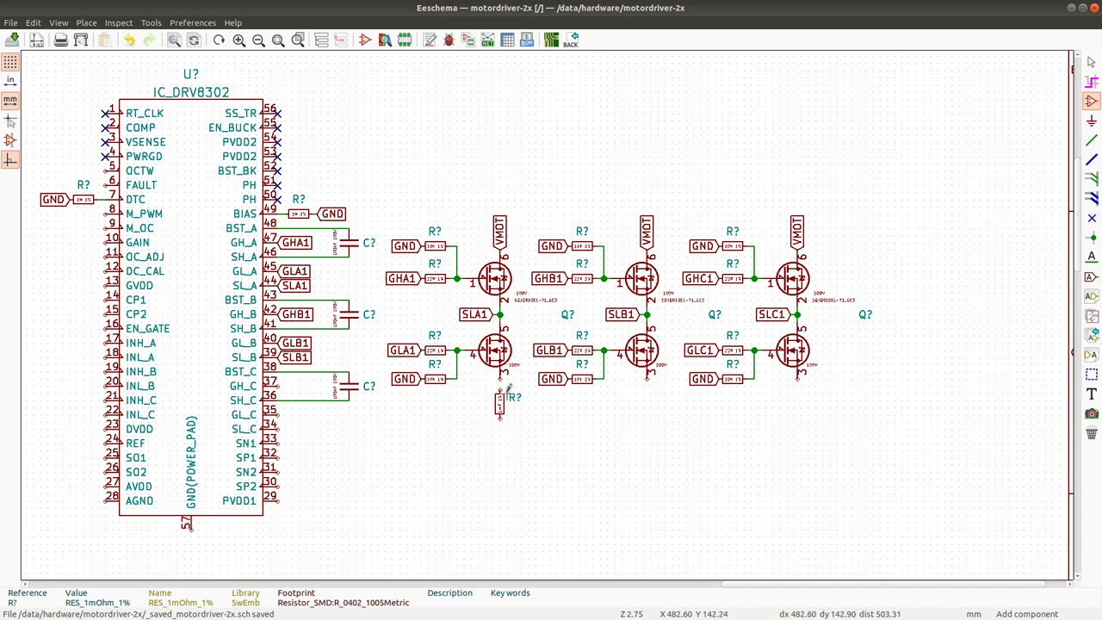
Place a copy of the RES_1mOhm_1% shunt resistor below the low-side MOSFET of the SLB1 half-bridge.
click(499, 398)
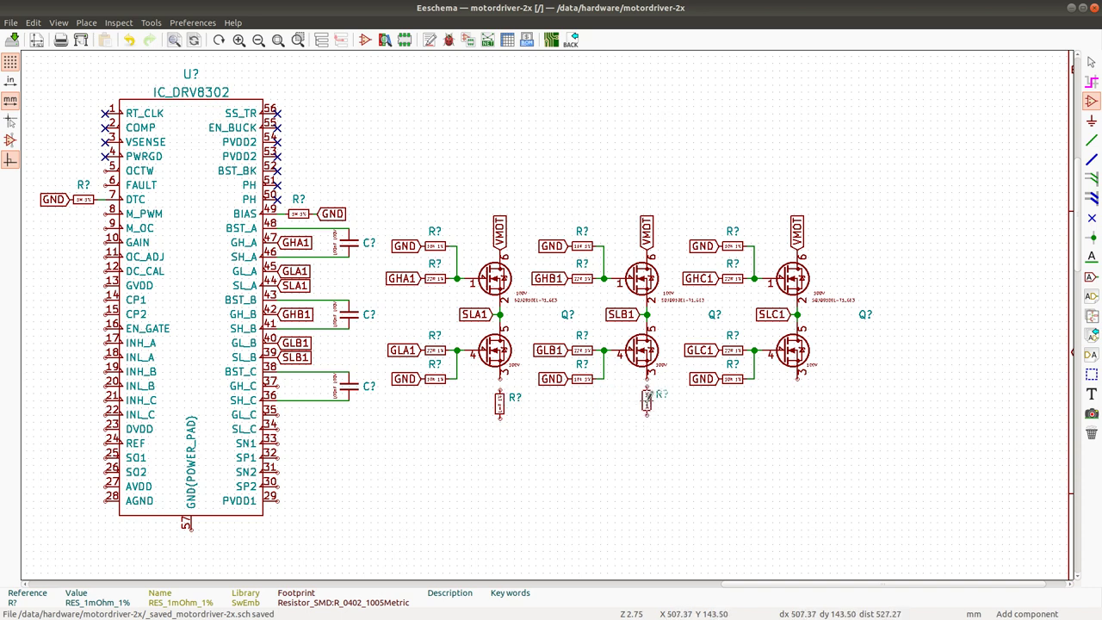
click(647, 401)
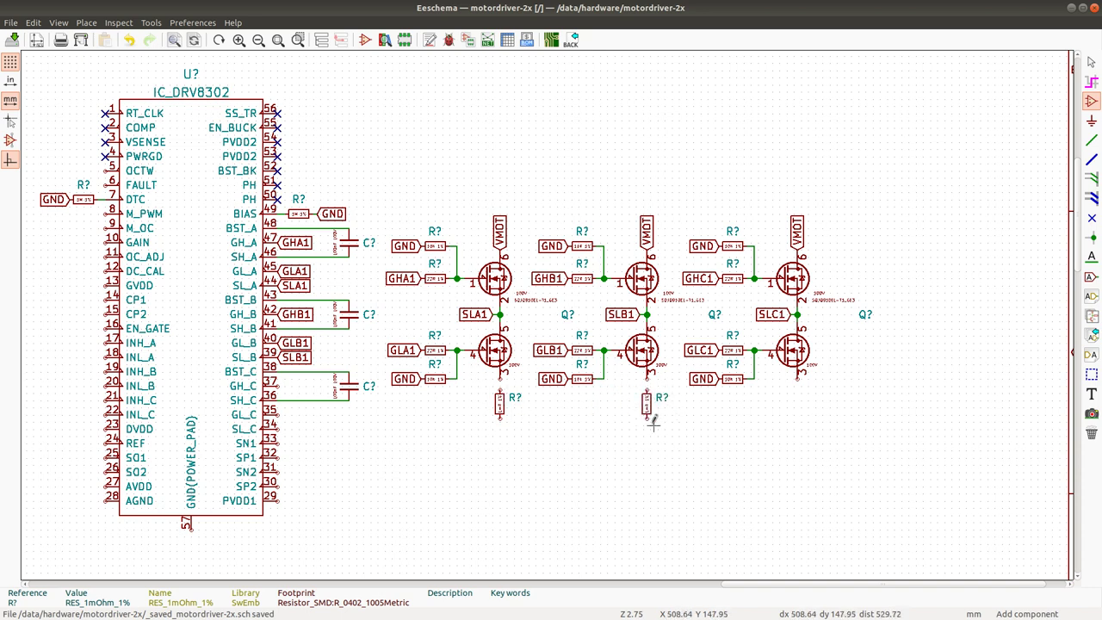
key(Escape)
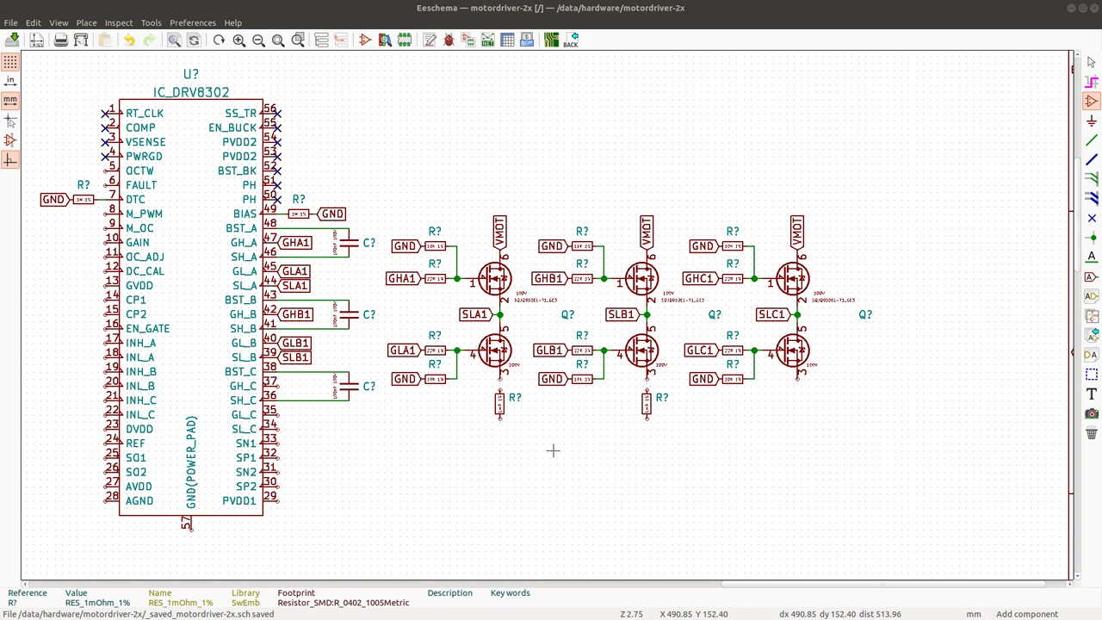
Switch to the DRV8302 datasheet in the browser and examine the half-bridge shunt and sense connections in the Typical Application Schematic.
key(alt+Tab)
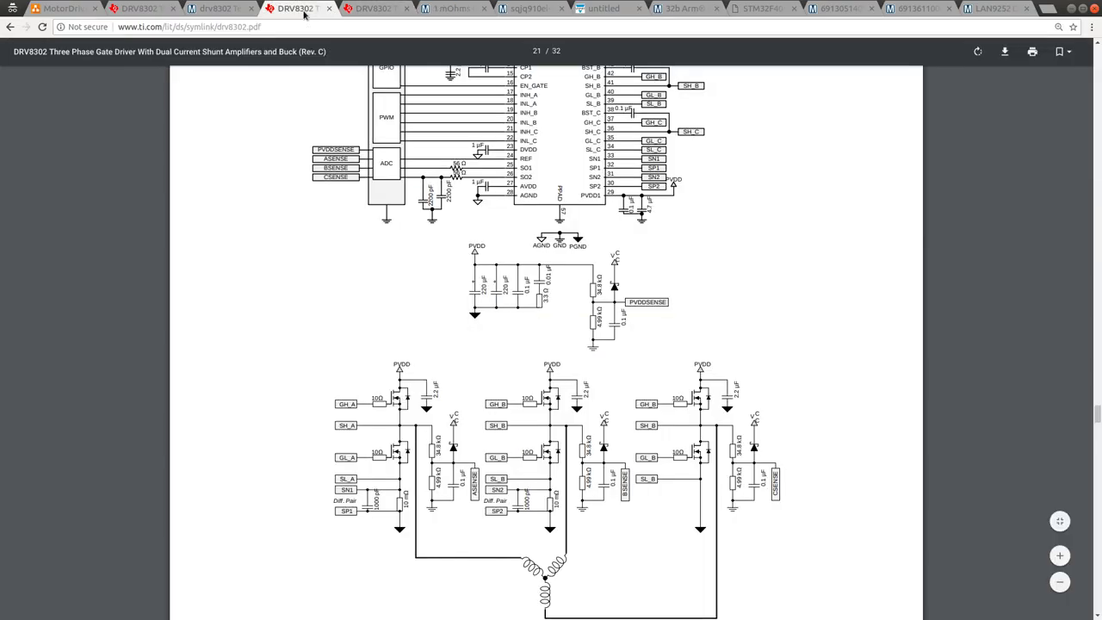
click(301, 9)
scroll(434, 531, down, 3)
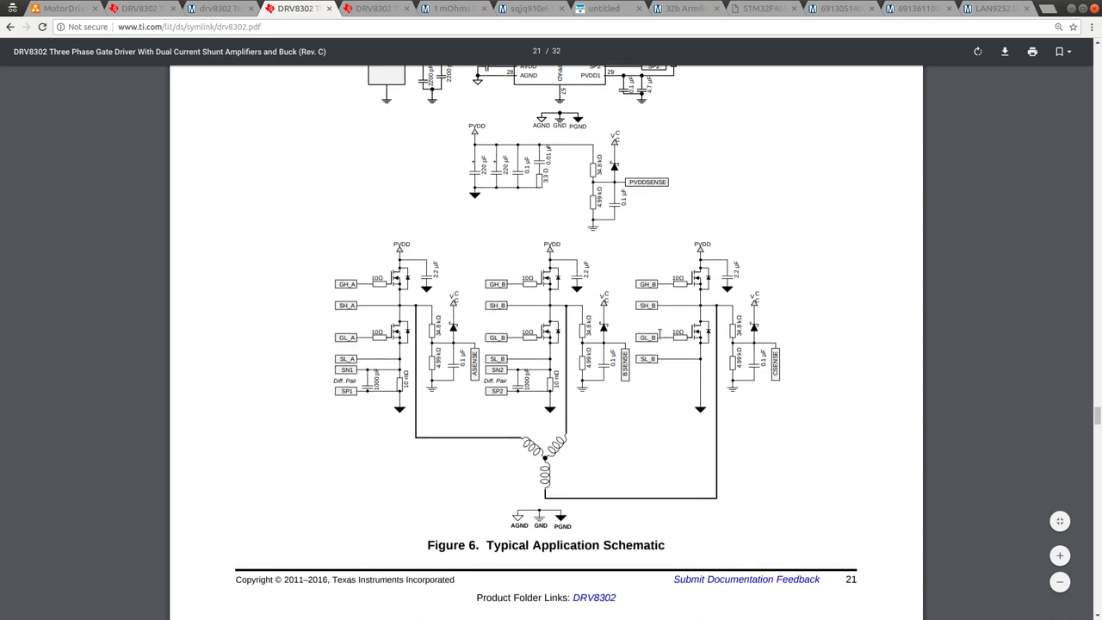
scroll(663, 334, up, 1)
scroll(647, 336, up, 1)
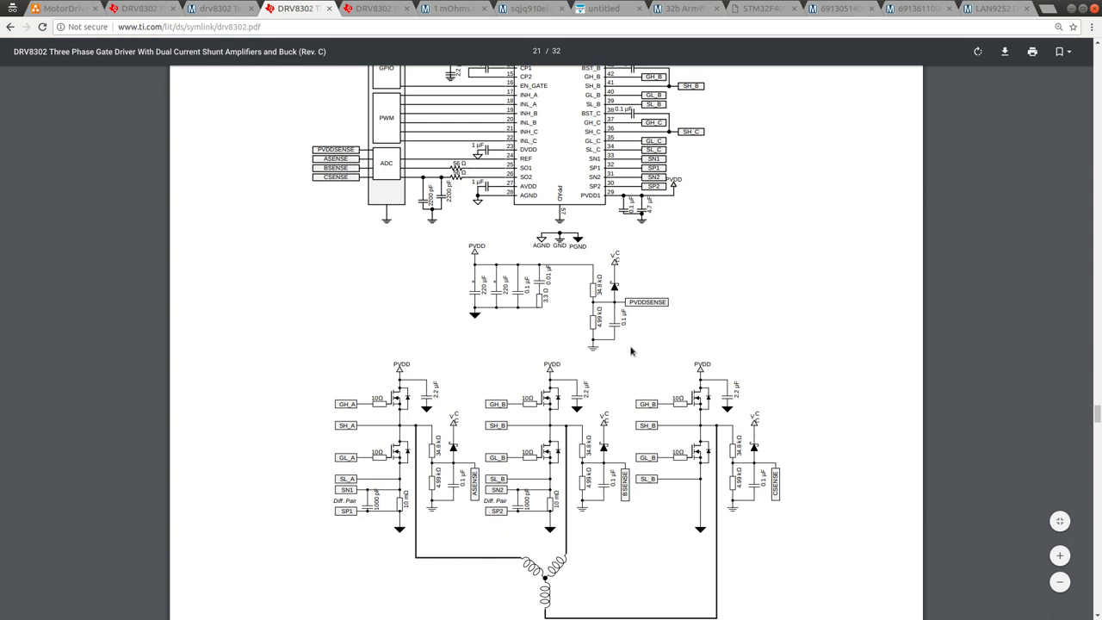
scroll(744, 493, down, 1)
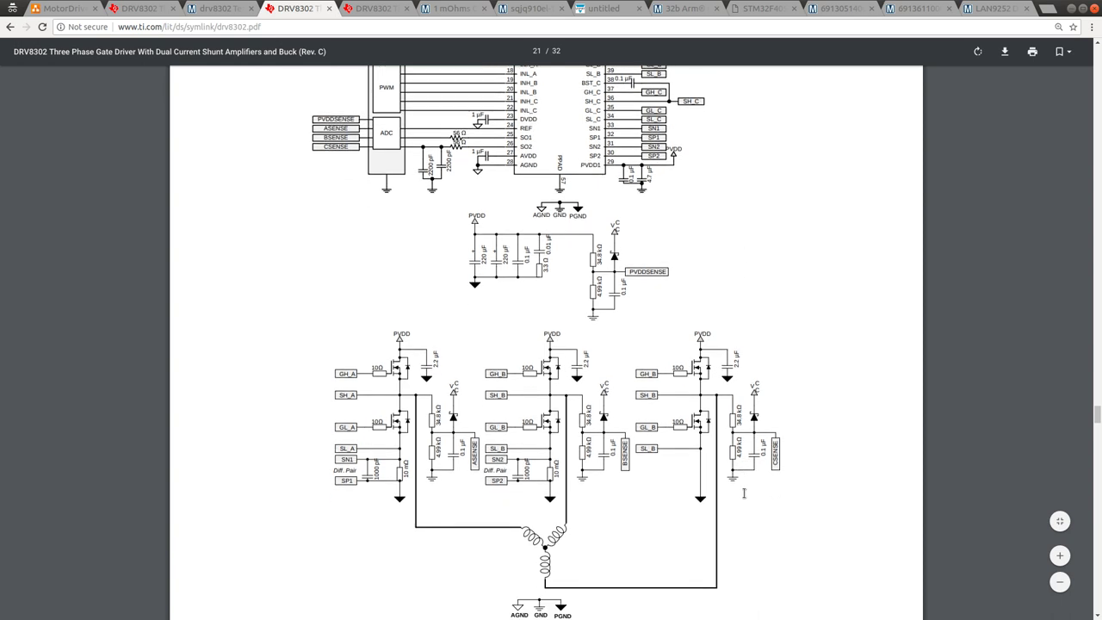